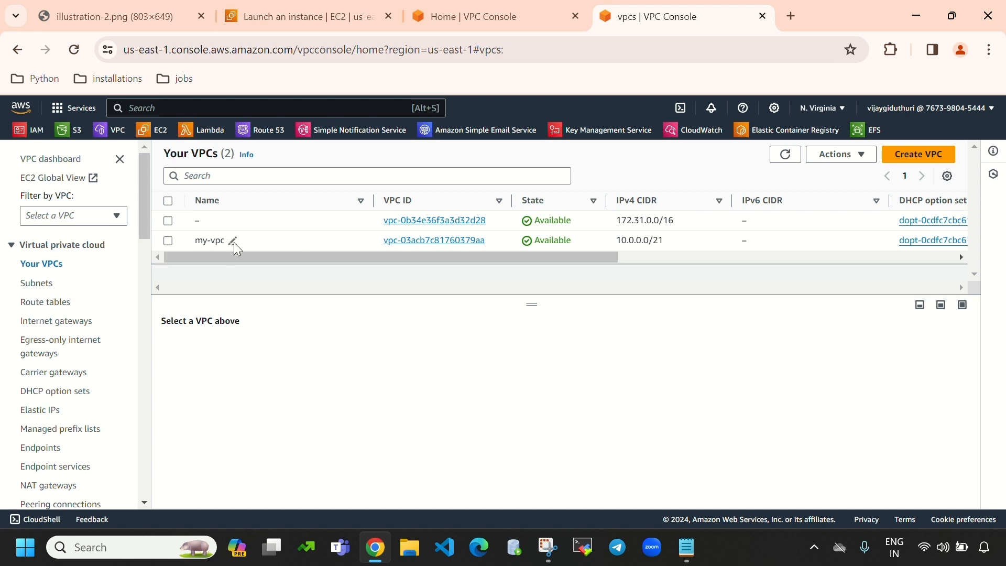
# Step: Select my-vpc, bring up the subnet list, and check the availability zone of Public-subnet-1
pyautogui.click(168, 240)
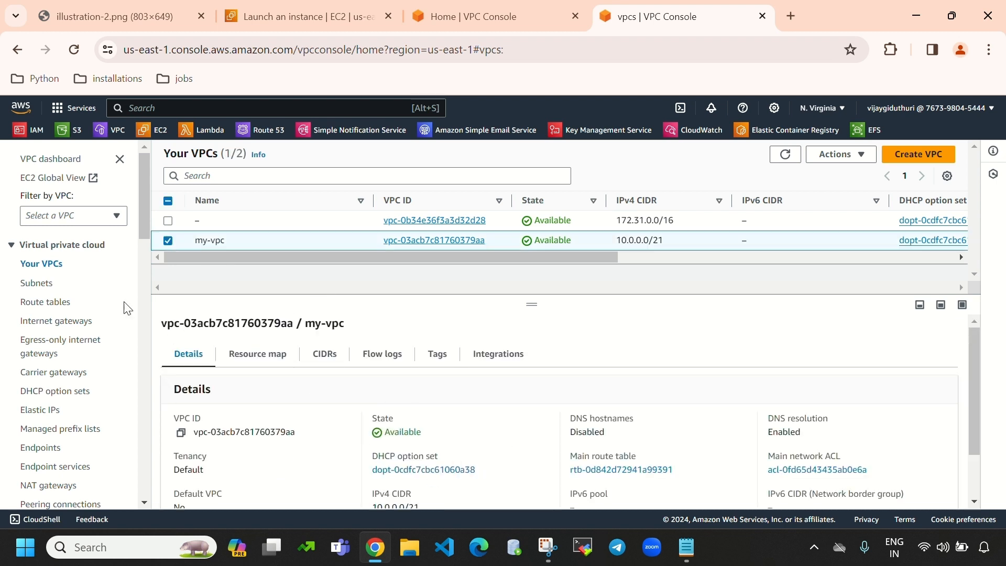
pyautogui.click(38, 290)
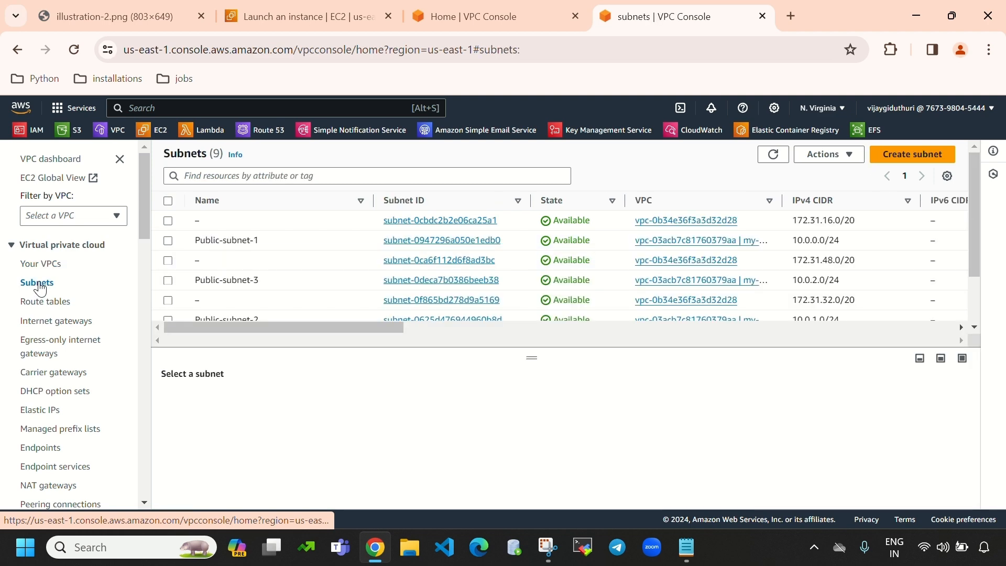
pyautogui.scroll(-2, 334, 276)
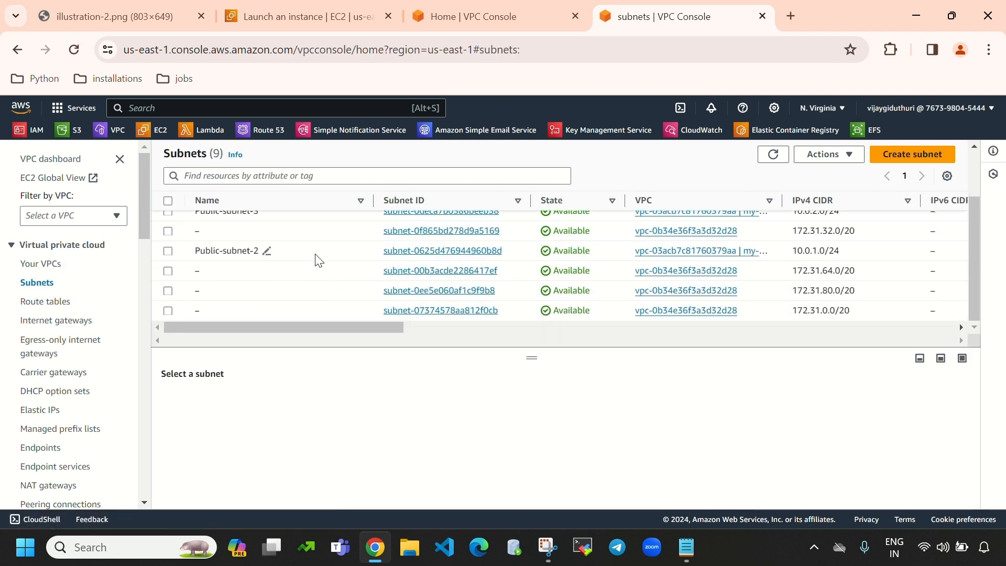
pyautogui.scroll(2, 317, 261)
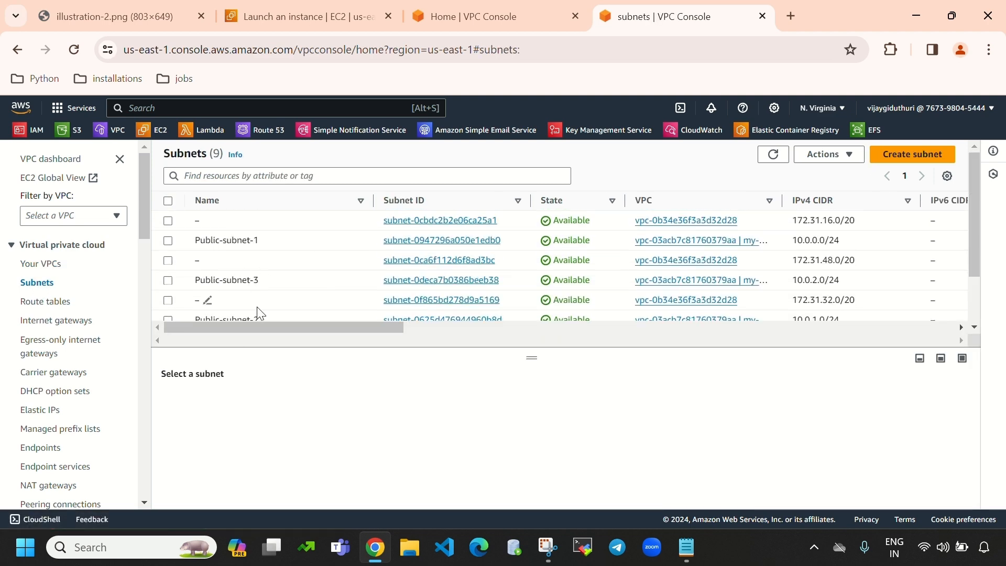
pyautogui.click(169, 241)
pyautogui.scroll(-2, 602, 445)
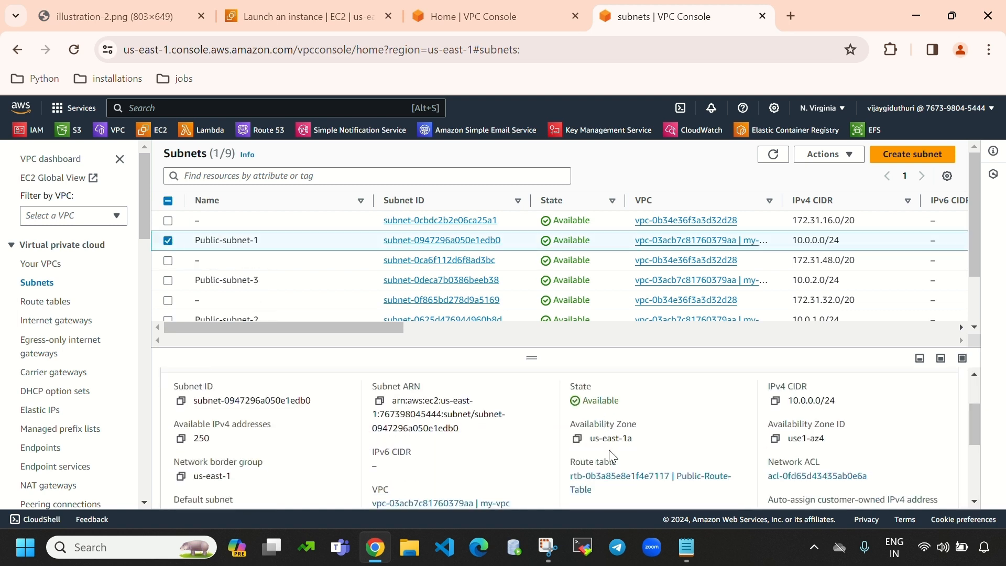
pyautogui.moveTo(568, 423); pyautogui.dragTo(594, 438)
# Step: Switch the selection to Public-subnet-2 and check its availability zone in the details
pyautogui.click(168, 240)
pyautogui.click(168, 318)
pyautogui.scroll(-1, 575, 452)
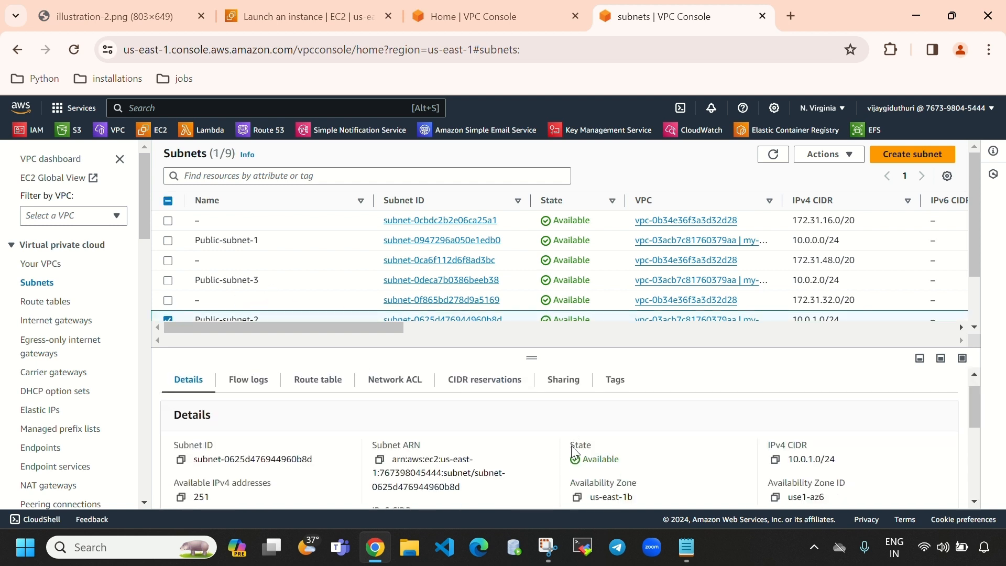
pyautogui.scroll(-3, 577, 450)
pyautogui.scroll(2, 640, 448)
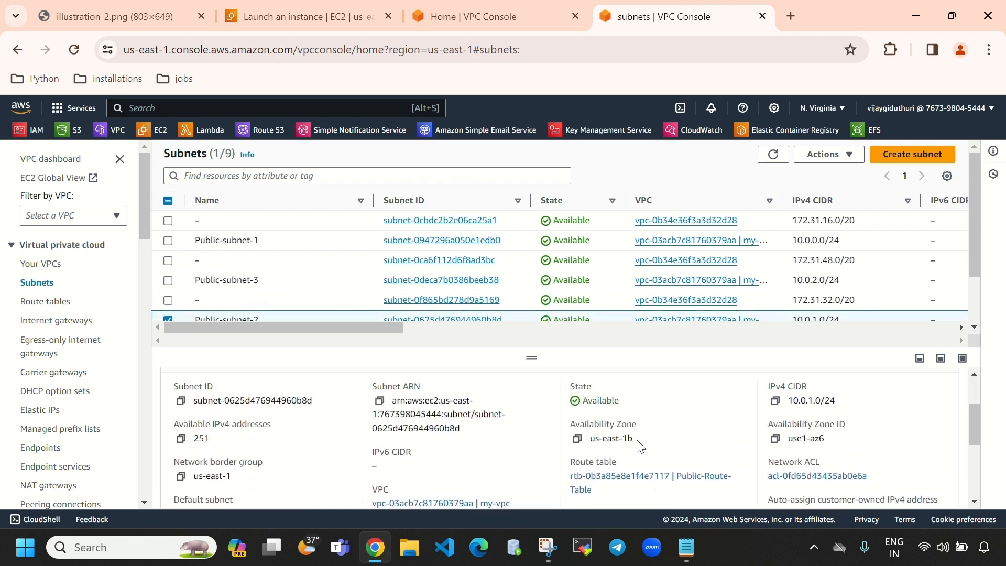
pyautogui.moveTo(641, 447); pyautogui.dragTo(589, 440)
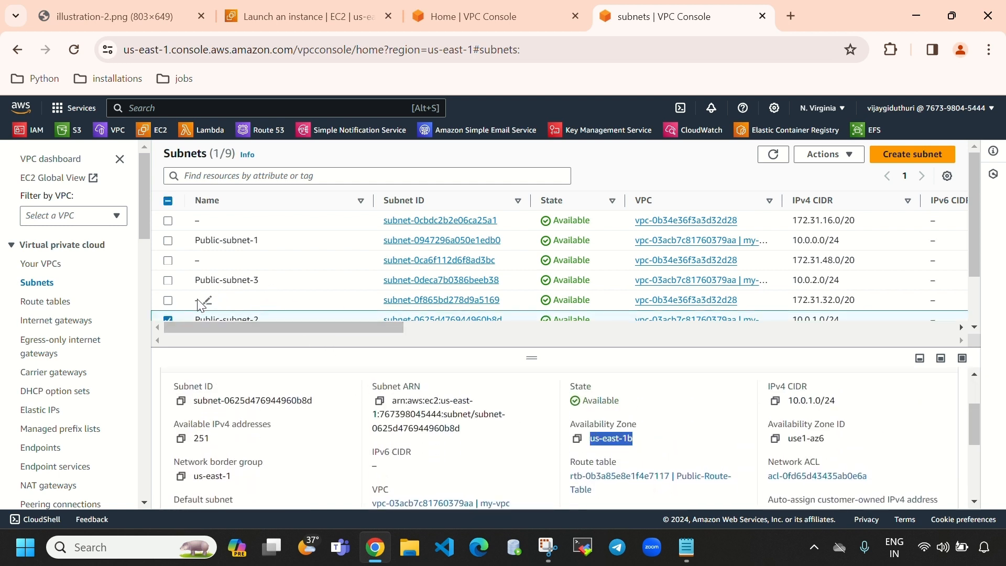
# Step: Select only Public-subnet-3 and check which availability zone it belongs to
pyautogui.click(169, 318)
pyautogui.click(165, 282)
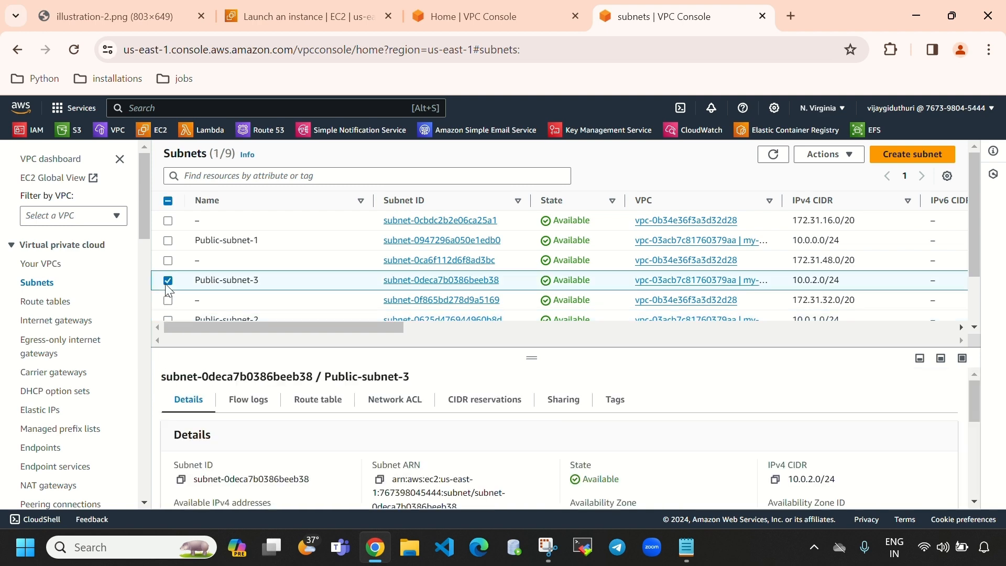
pyautogui.scroll(-2, 671, 468)
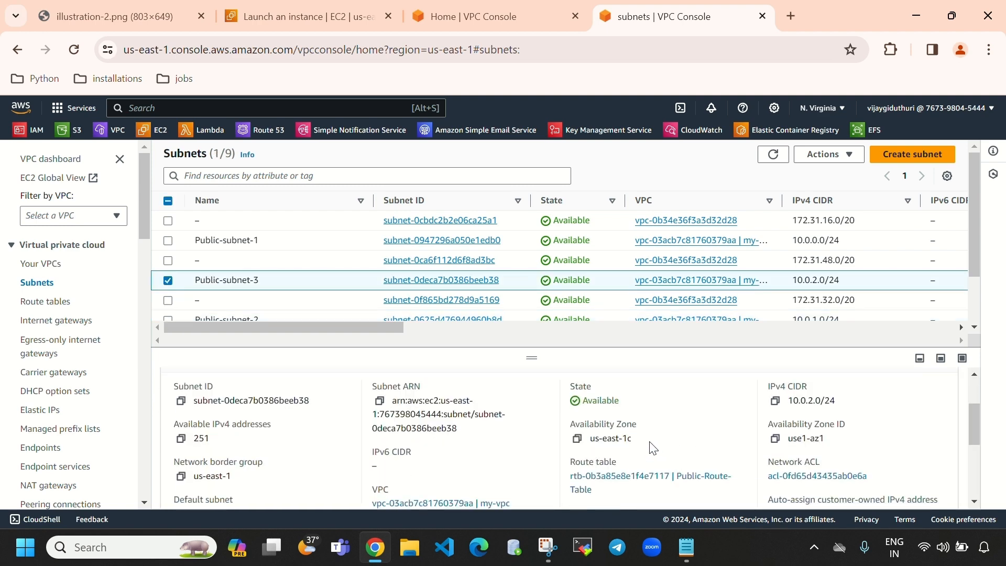
pyautogui.moveTo(641, 444); pyautogui.dragTo(594, 450)
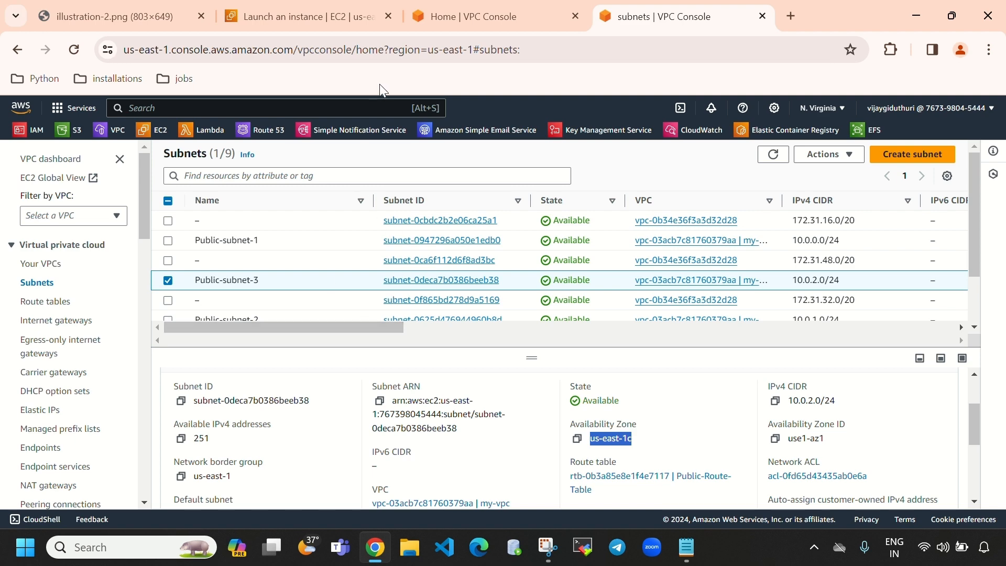
# Step: Return to the EC2 instance launch form and name the new instance instance-2
pyautogui.click(319, 14)
pyautogui.click(339, 329)
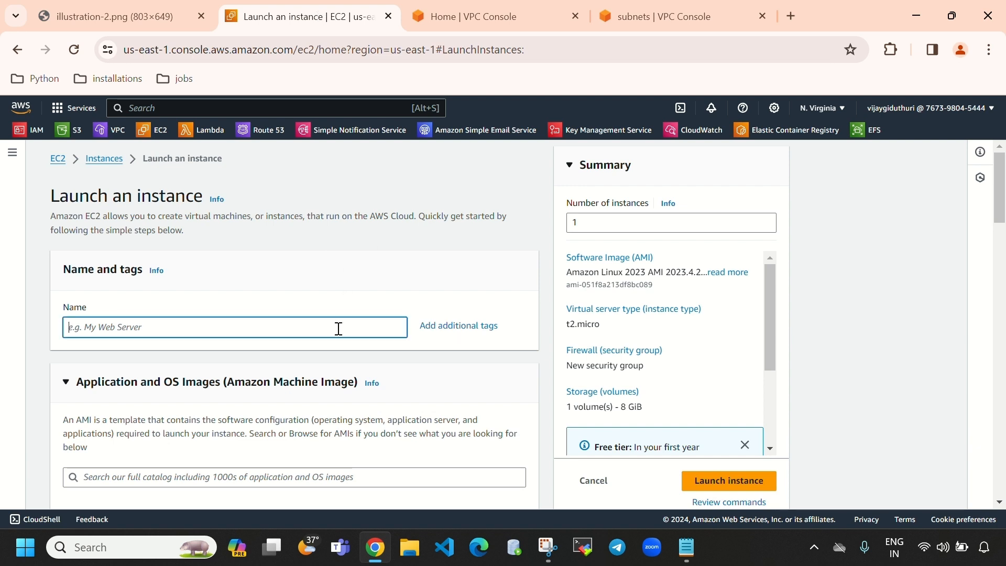
pyautogui.write('instance-2')
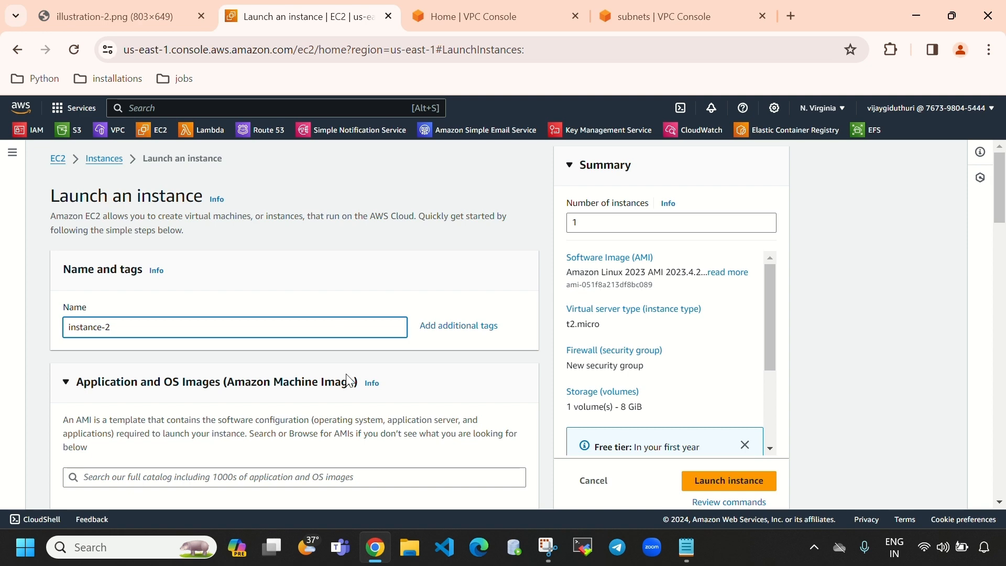
# Step: Keep the Amazon Linux 2023 AMI and t2.micro type, and choose ec2key as the login key pair
pyautogui.scroll(-3, 348, 380)
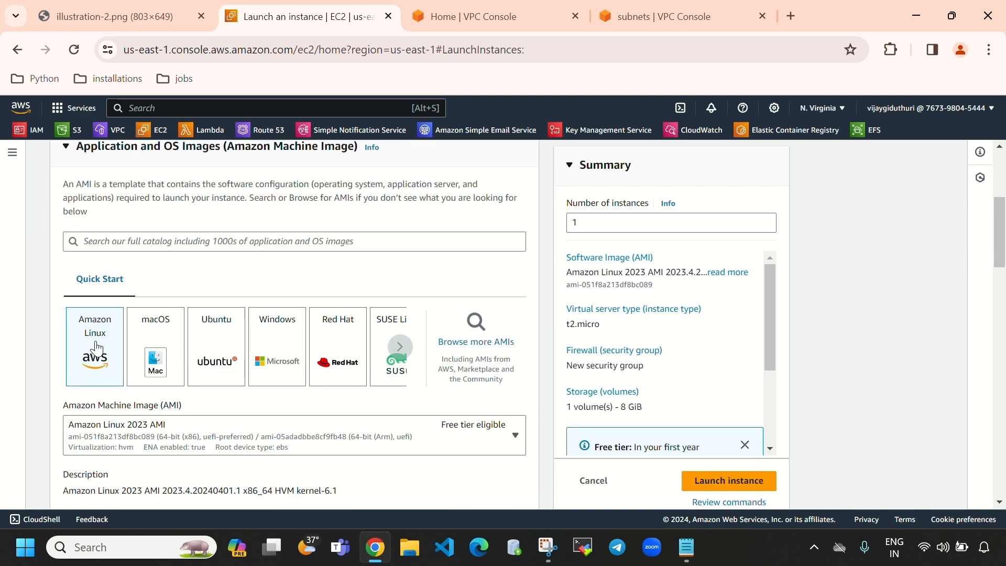
pyautogui.scroll(-2, 210, 304)
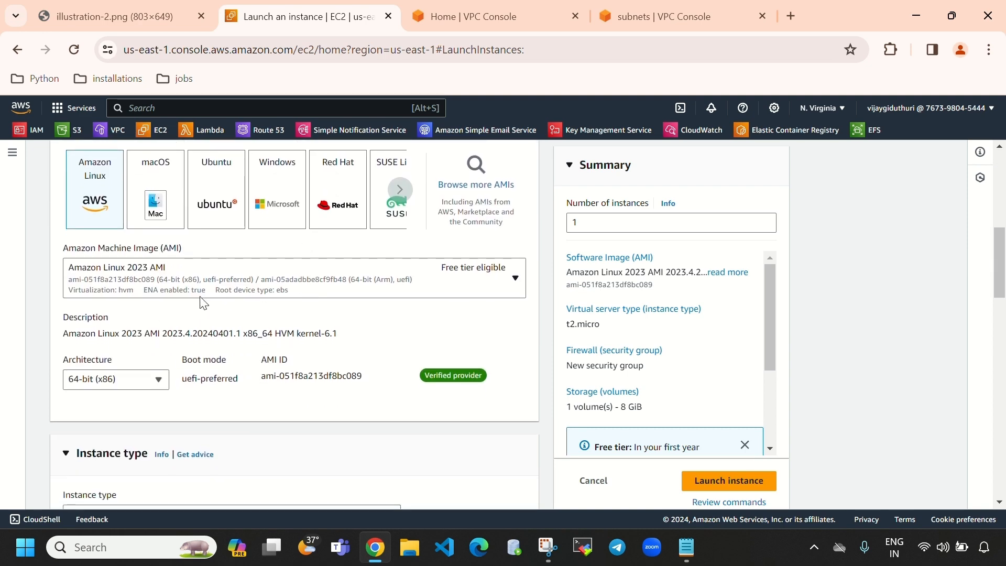
pyautogui.scroll(-1, 204, 242)
pyautogui.scroll(-3, 158, 315)
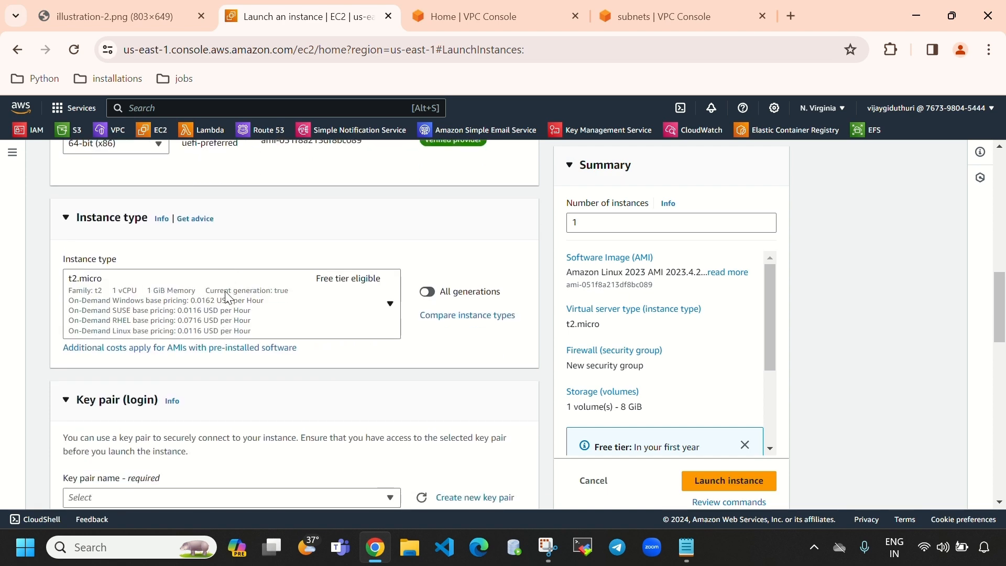
pyautogui.scroll(-4, 276, 298)
pyautogui.click(262, 265)
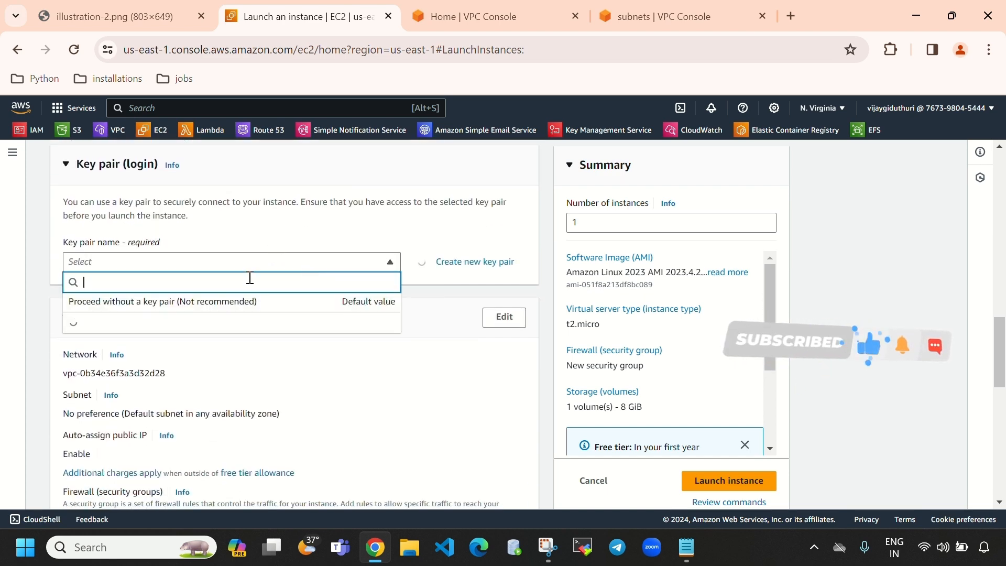
pyautogui.click(157, 334)
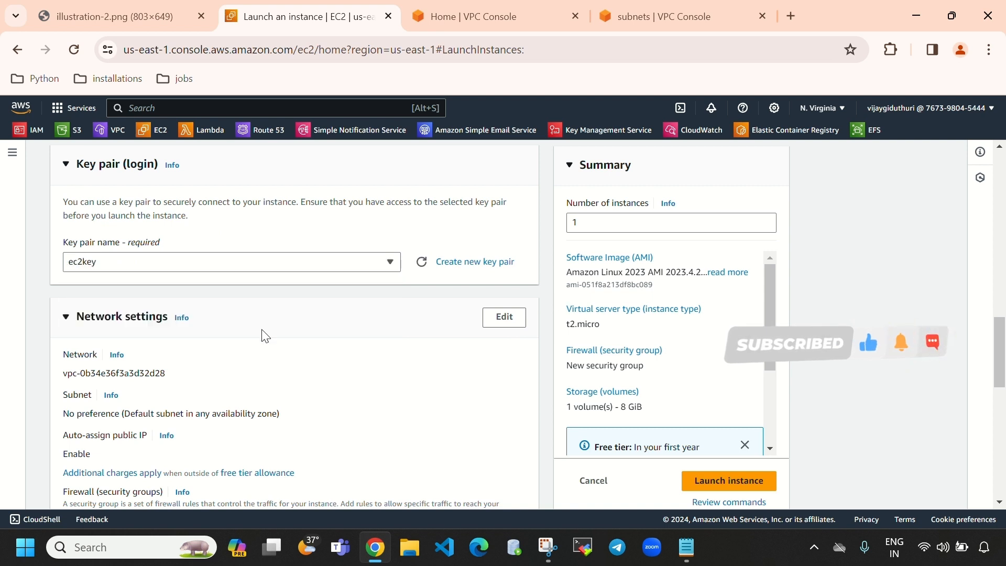
# Step: Edit the network settings to place the instance in my-vpc and its Public-subnet-1 subnet
pyautogui.click(505, 318)
pyautogui.scroll(-1, 359, 336)
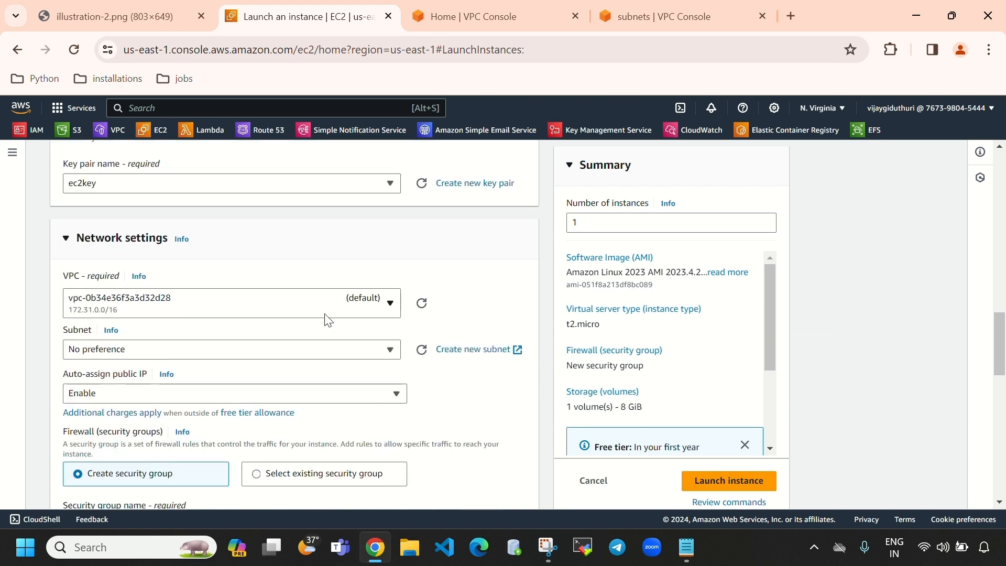
pyautogui.click(331, 305)
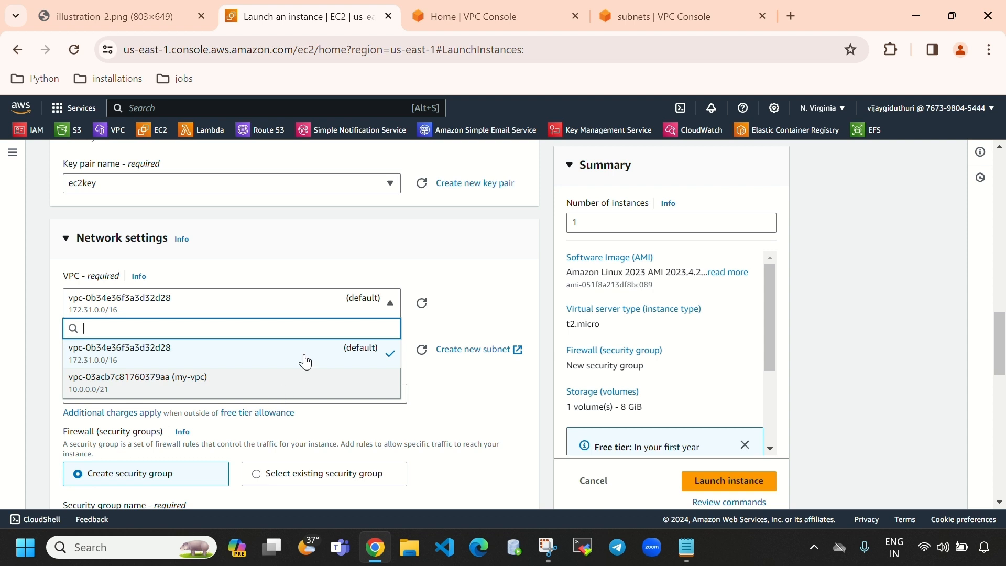
pyautogui.click(304, 382)
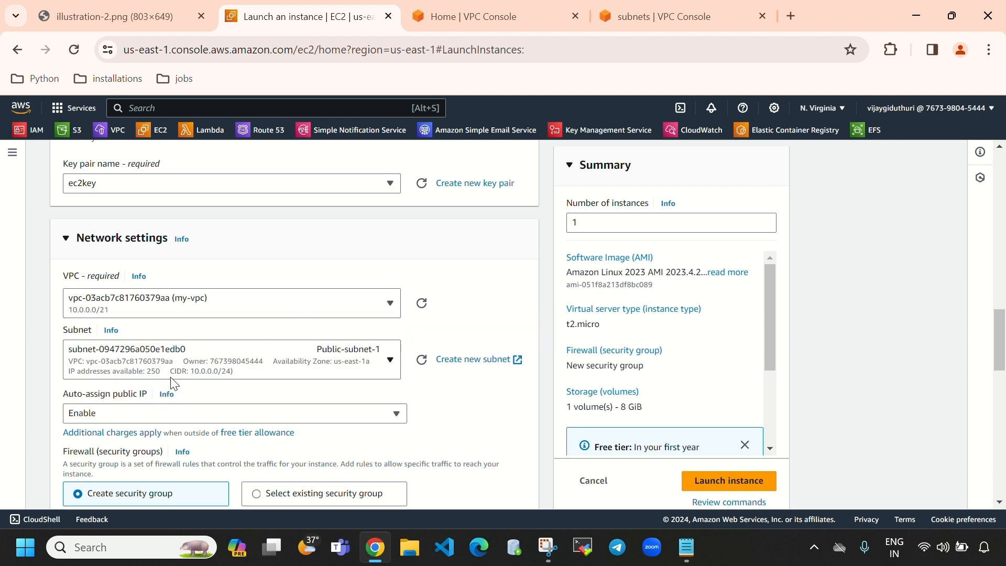
pyautogui.click(312, 370)
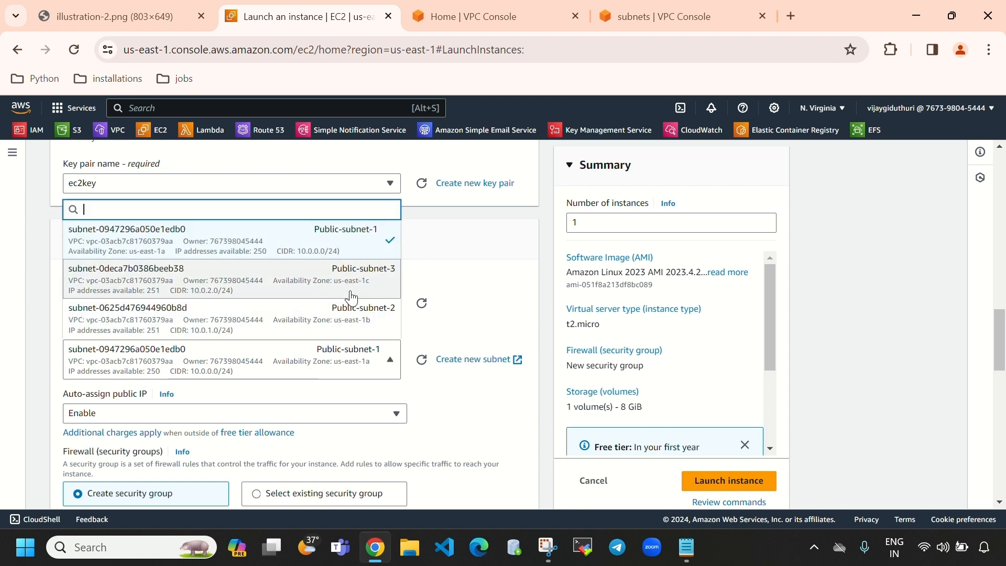
pyautogui.click(353, 237)
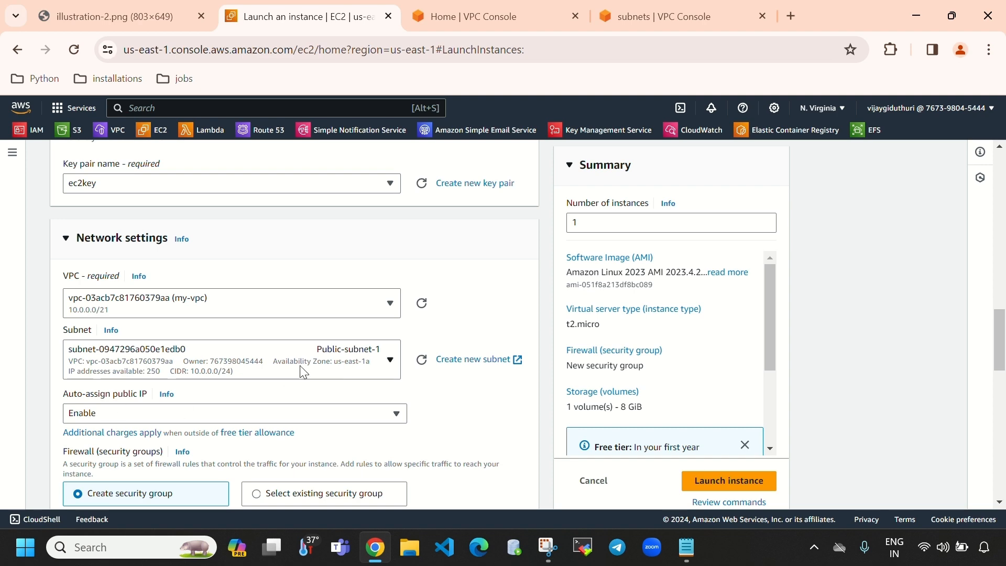
# Step: Use an existing security group for the instance's firewall and select sg
pyautogui.scroll(-4, 304, 372)
pyautogui.click(291, 258)
pyautogui.click(245, 314)
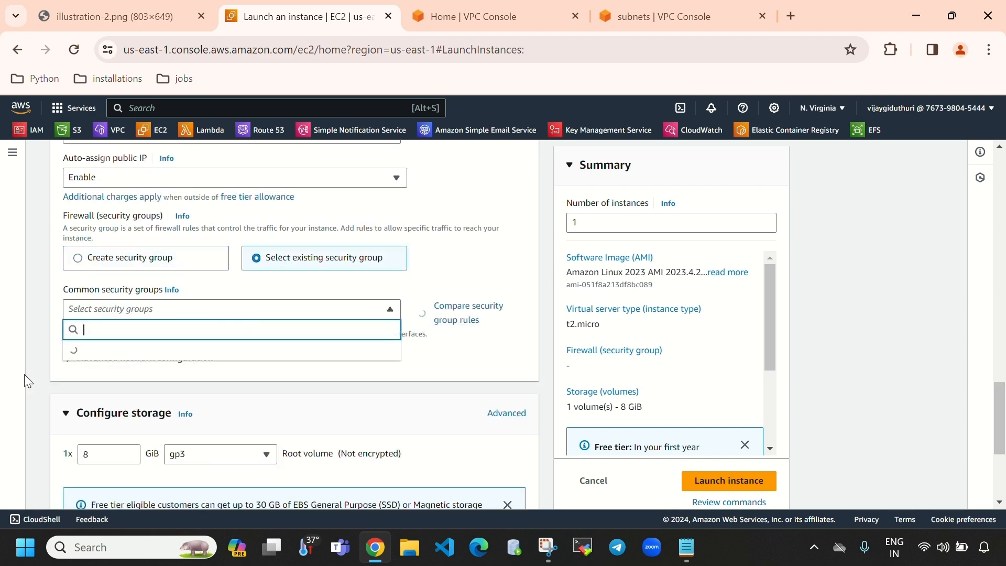
pyautogui.click(130, 349)
# Step: Copy the second bash script from the ami note, which installs, starts and enables httpd and writes an h1 index.html, into the instance's user data
pyautogui.scroll(-5, 205, 334)
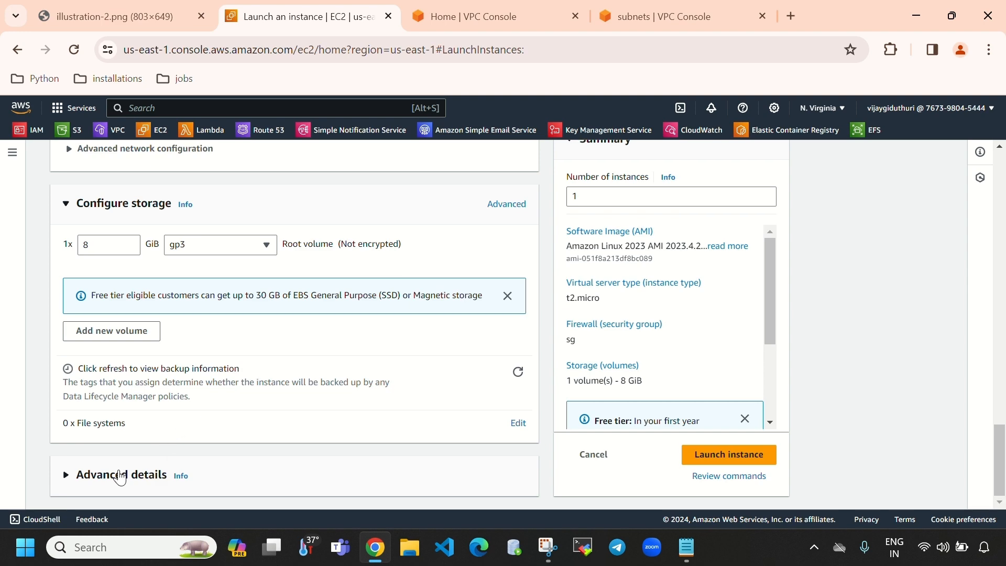
pyautogui.click(120, 474)
pyautogui.scroll(-15, 351, 396)
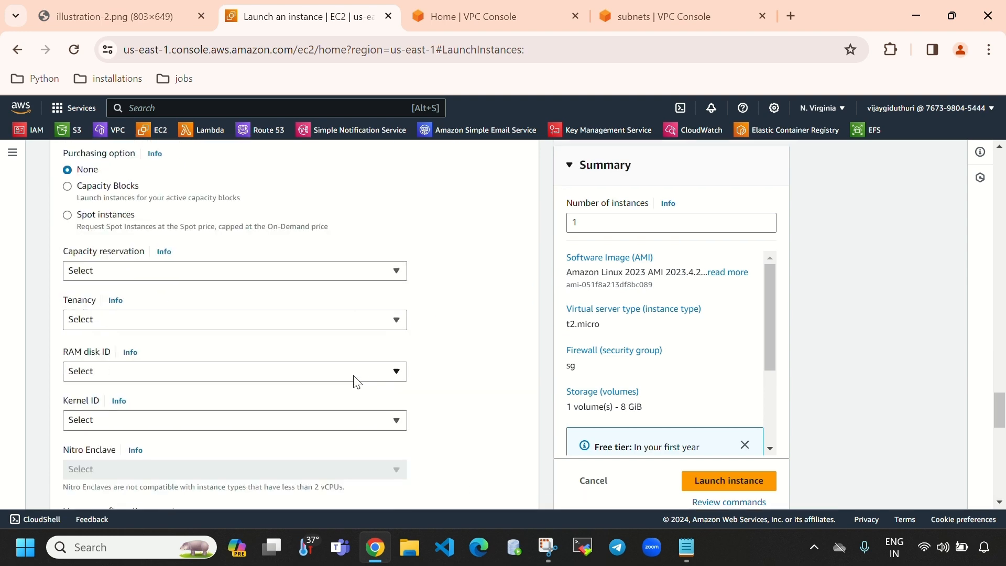
pyautogui.scroll(-2, 356, 381)
pyautogui.click(257, 311)
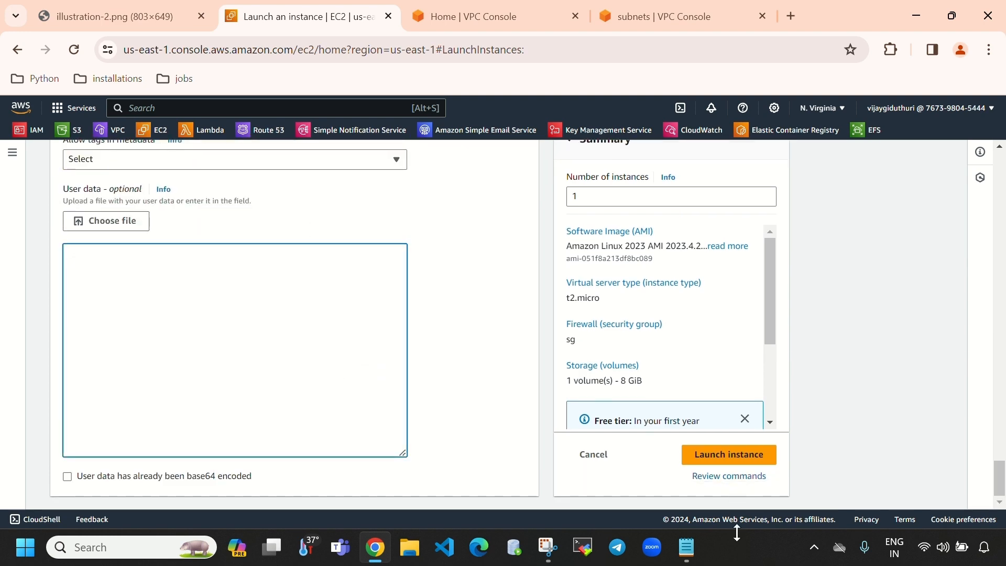
pyautogui.click(685, 546)
pyautogui.press('Left')
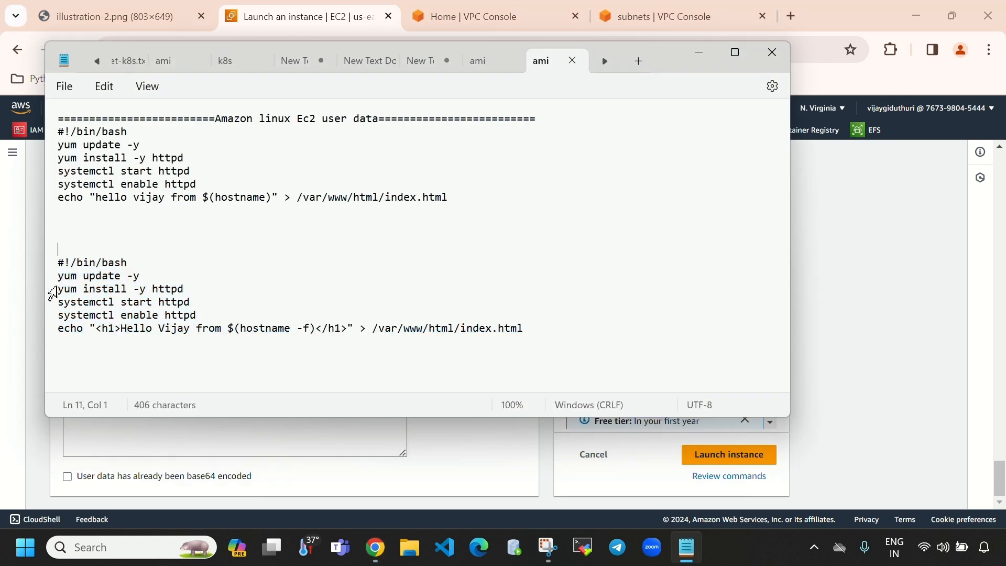
pyautogui.moveTo(58, 262); pyautogui.dragTo(537, 331)
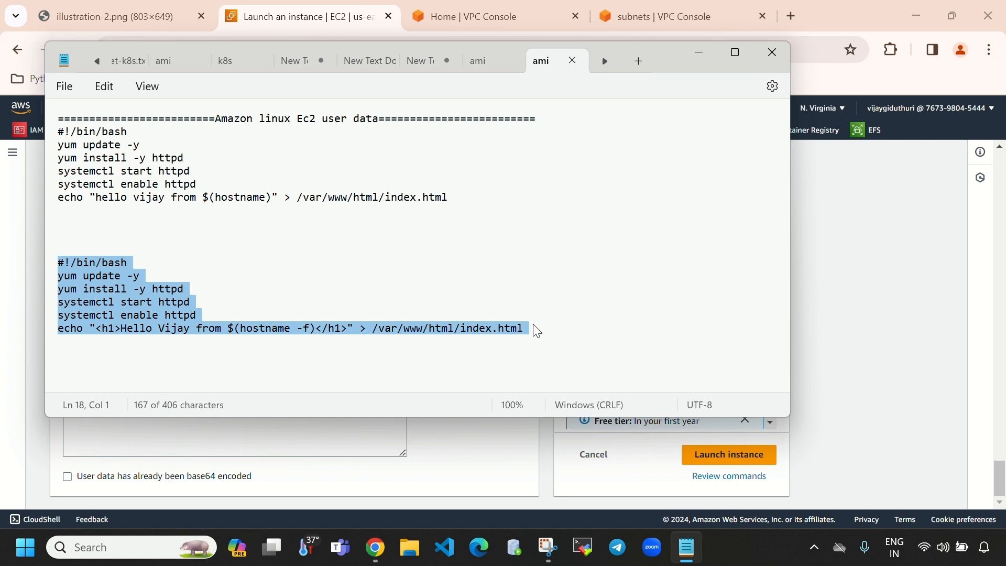
pyautogui.click(699, 52)
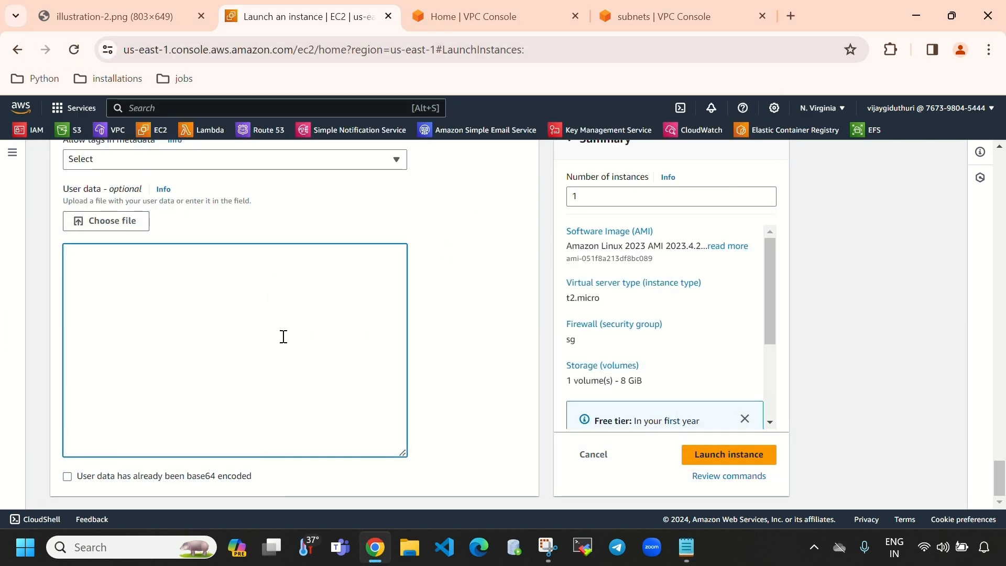
pyautogui.write('#!/bin/bash yum update -y yum install -y httpd systemctl start httpd systemctl enable httpd echo "<h1>Hello Vijay from $(hostname -f)</h1>" > /var/www/html/index.html')
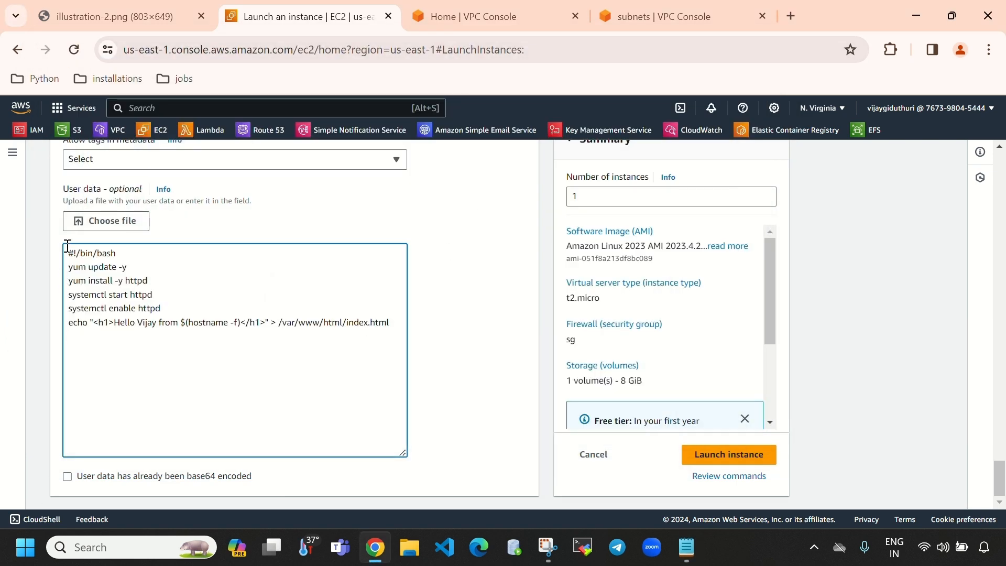
# Step: Review the user data script line by line, from the bash header through the httpd commands to the echo line writing index.html
pyautogui.moveTo(67, 253); pyautogui.dragTo(130, 252)
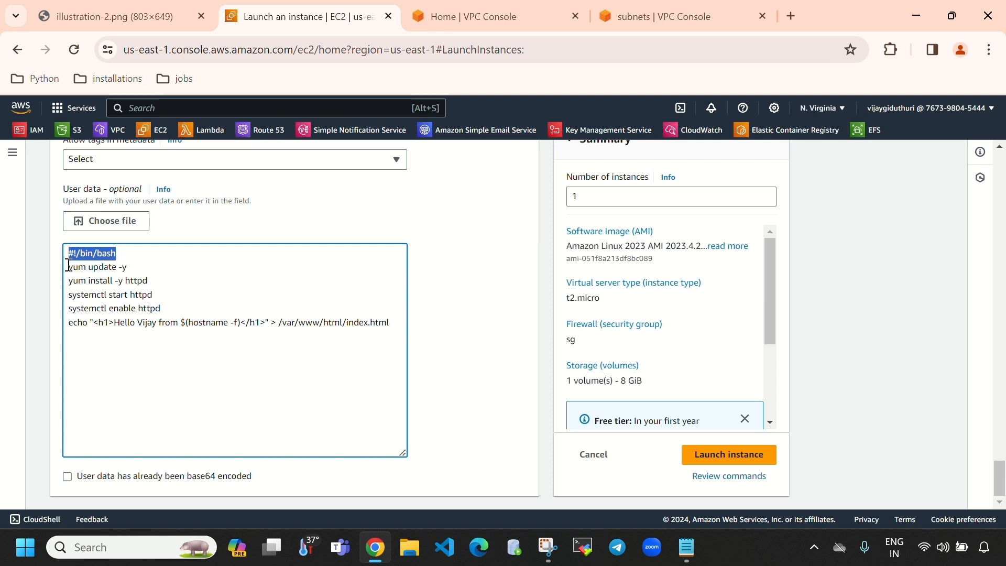
pyautogui.moveTo(67, 265); pyautogui.dragTo(128, 267)
pyautogui.click(147, 281)
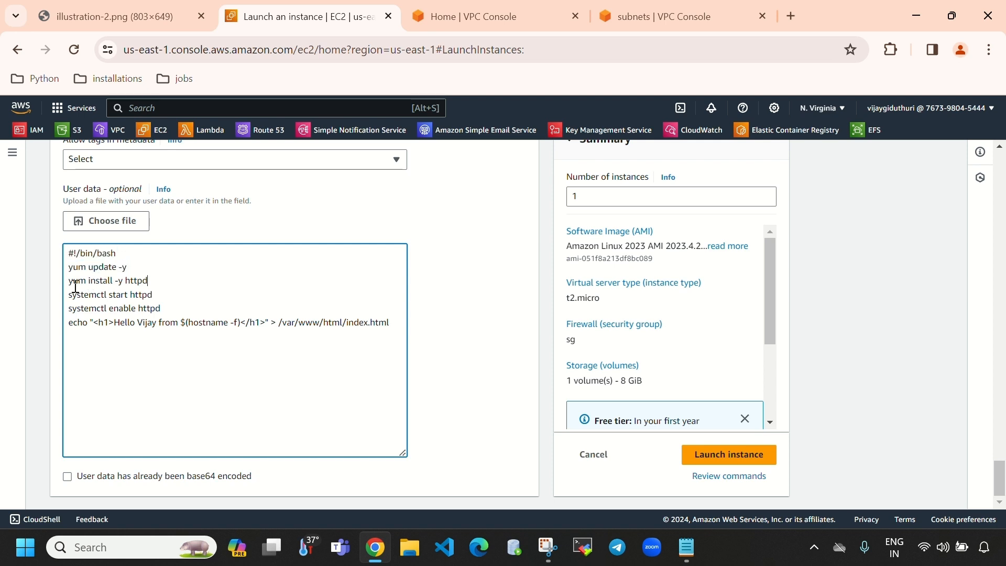
pyautogui.moveTo(70, 281); pyautogui.dragTo(151, 282)
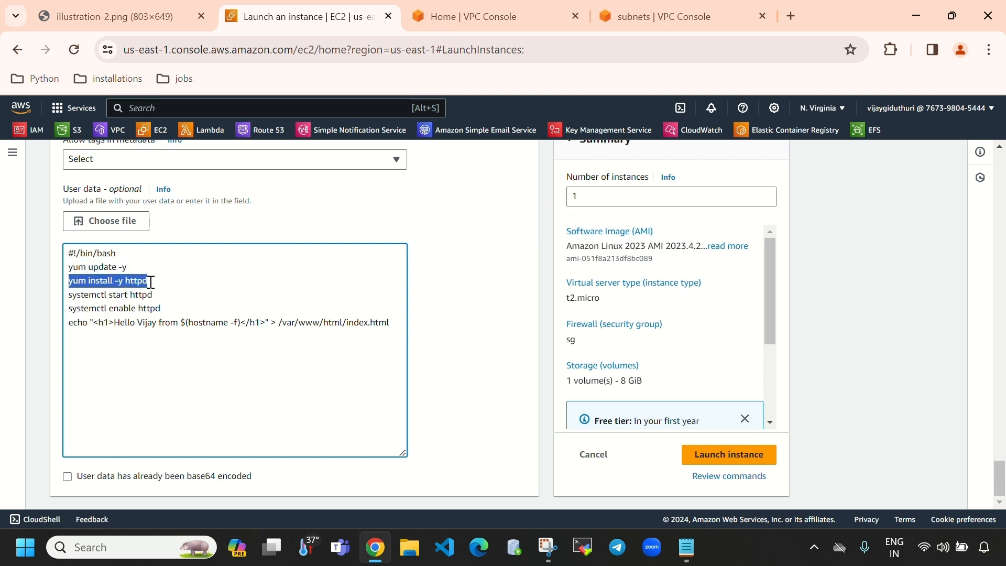
pyautogui.moveTo(70, 296); pyautogui.dragTo(160, 301)
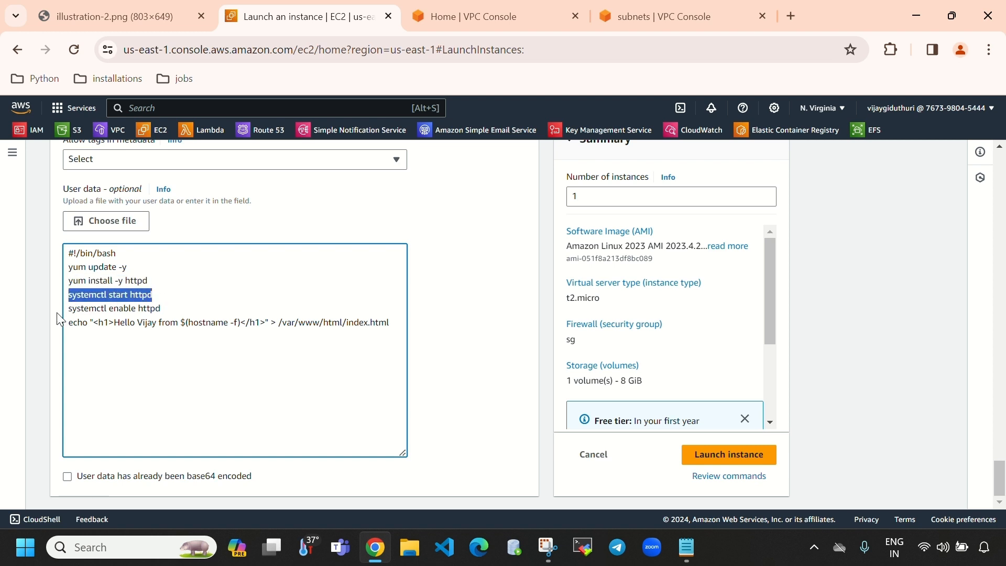
pyautogui.moveTo(72, 308); pyautogui.dragTo(164, 312)
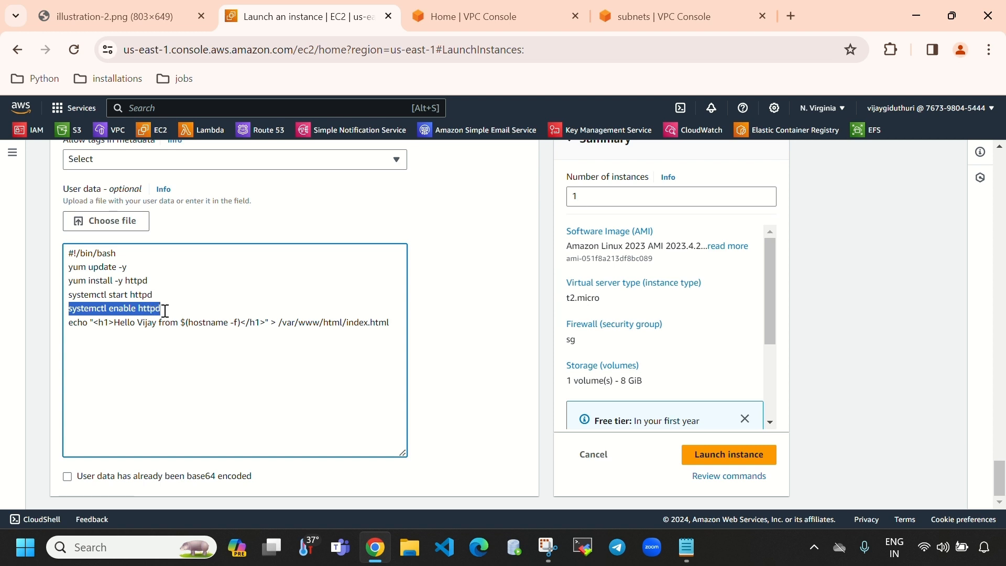
pyautogui.click(186, 355)
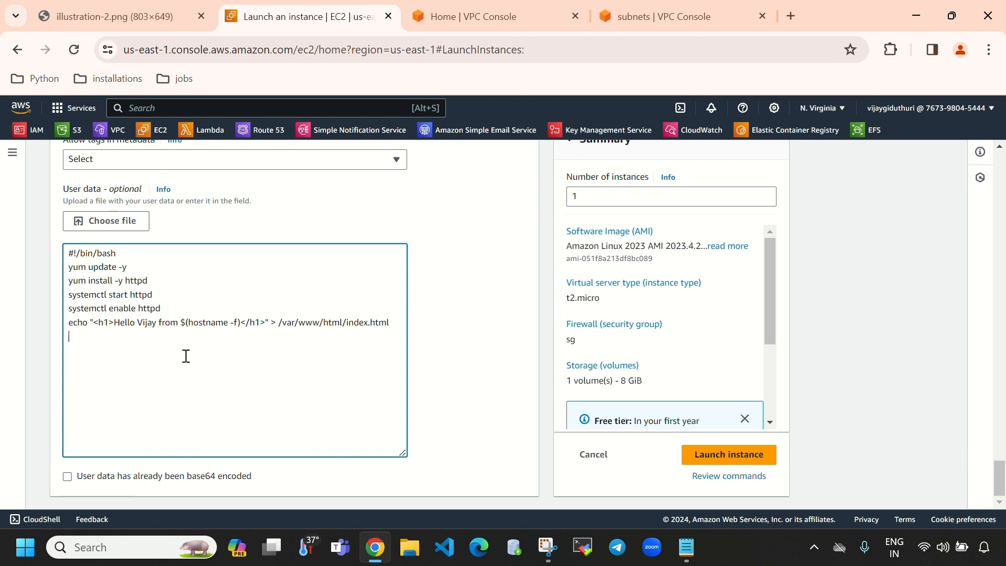
pyautogui.doubleClick(74, 325)
pyautogui.click(106, 335)
pyautogui.moveTo(114, 323); pyautogui.dragTo(227, 329)
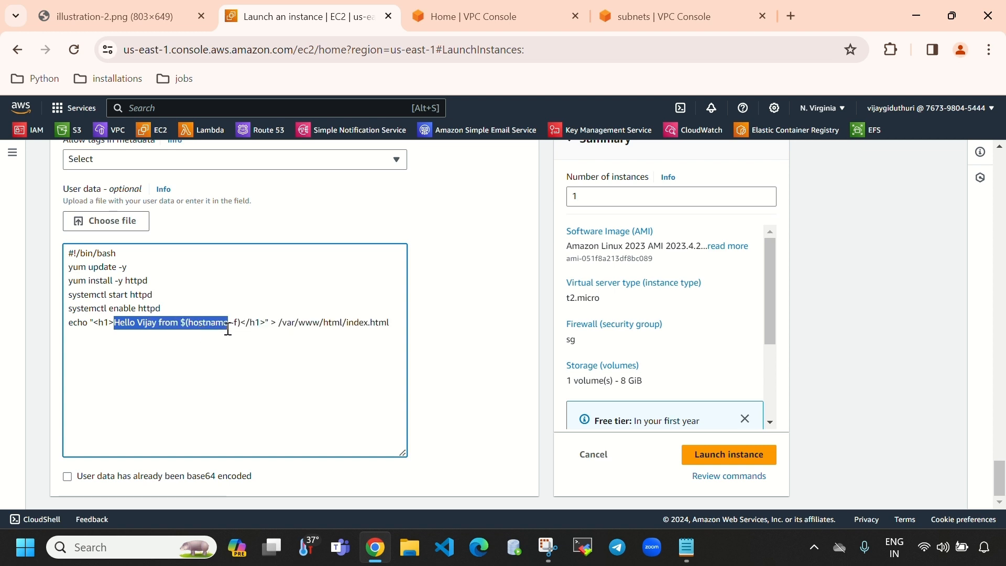
pyautogui.moveTo(228, 329); pyautogui.dragTo(386, 318)
pyautogui.click(384, 348)
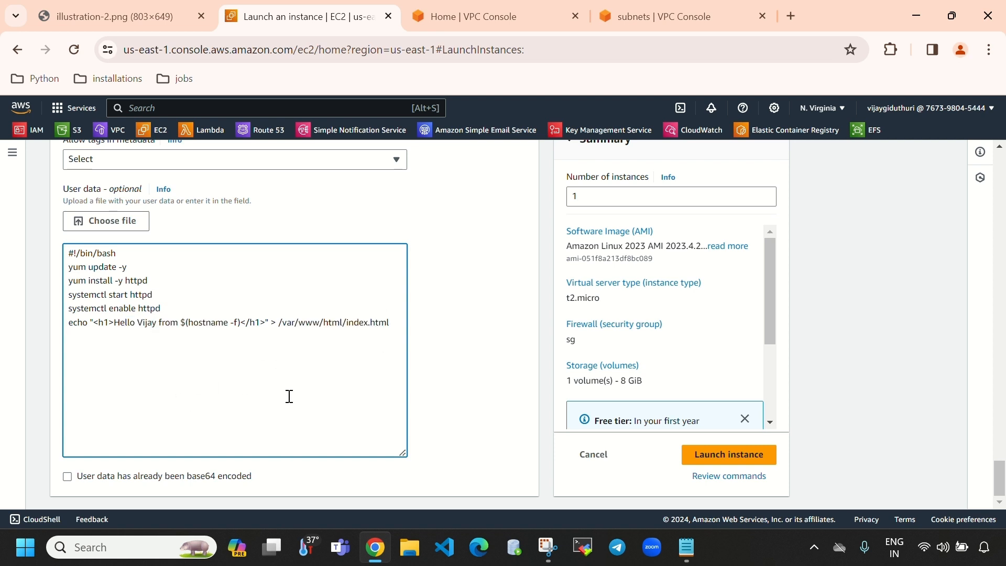
# Step: Recheck the network settings, launch instance-1, and check its state in the instances list
pyautogui.scroll(20, 296, 401)
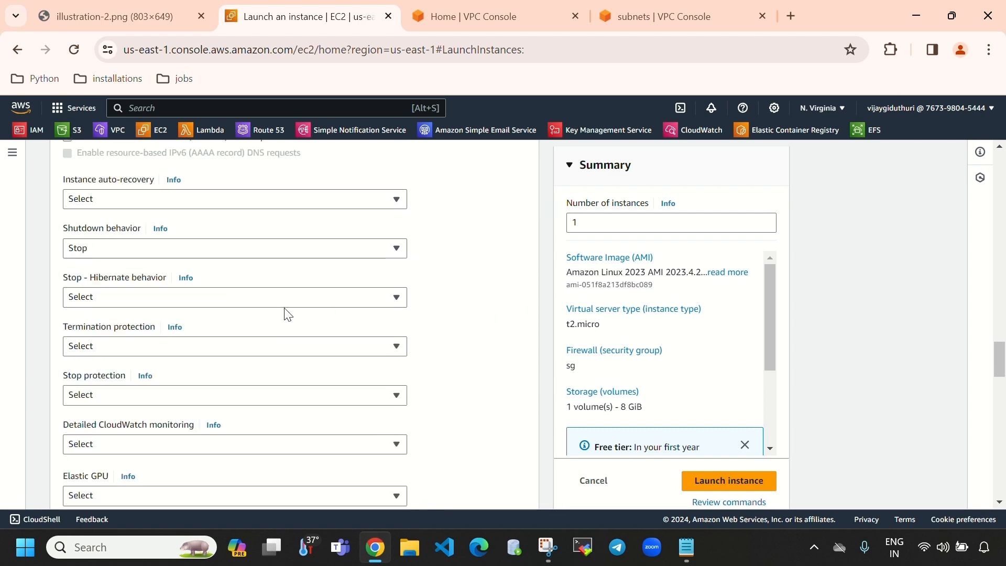
pyautogui.scroll(20, 287, 314)
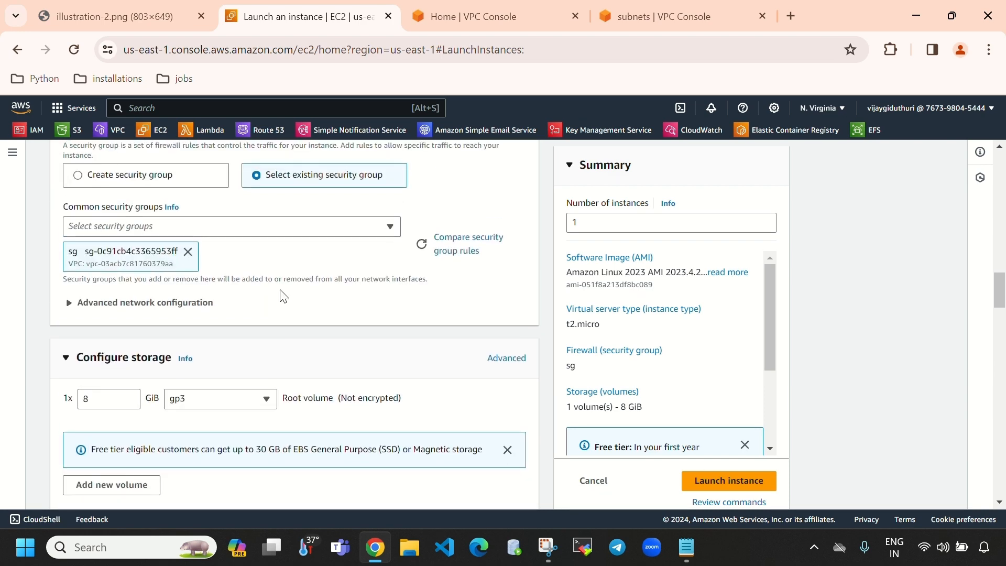
pyautogui.scroll(5, 284, 296)
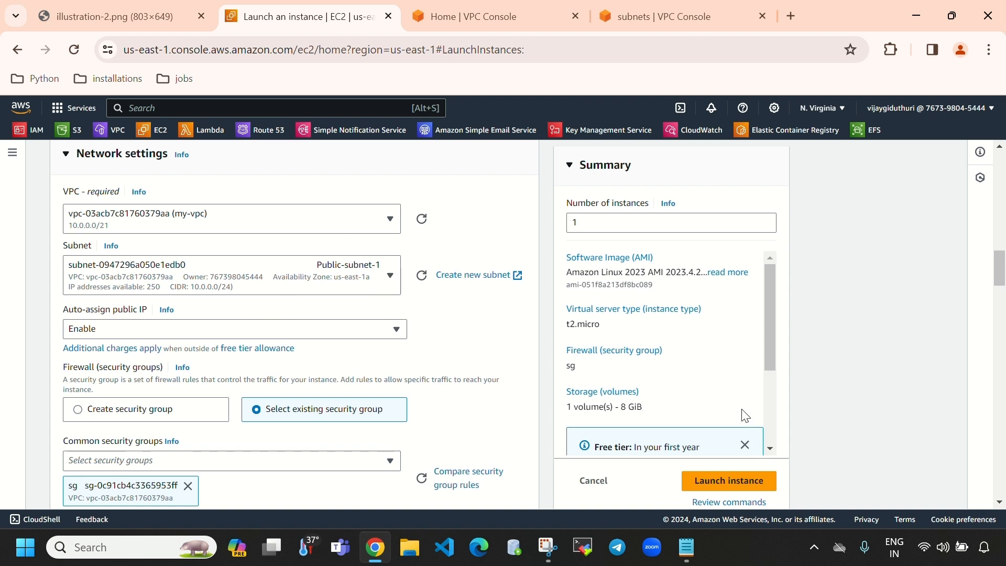
pyautogui.click(749, 483)
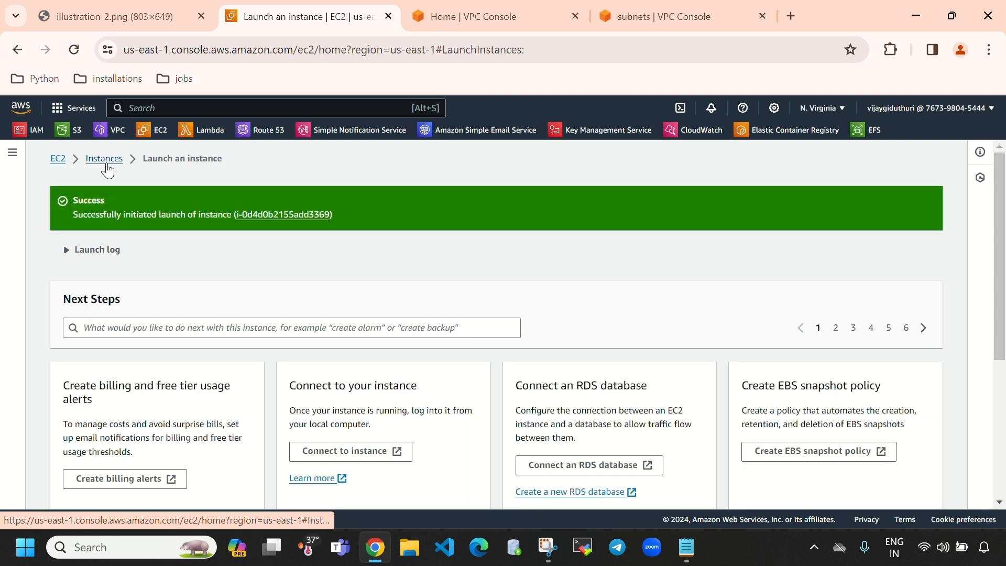
pyautogui.click(104, 159)
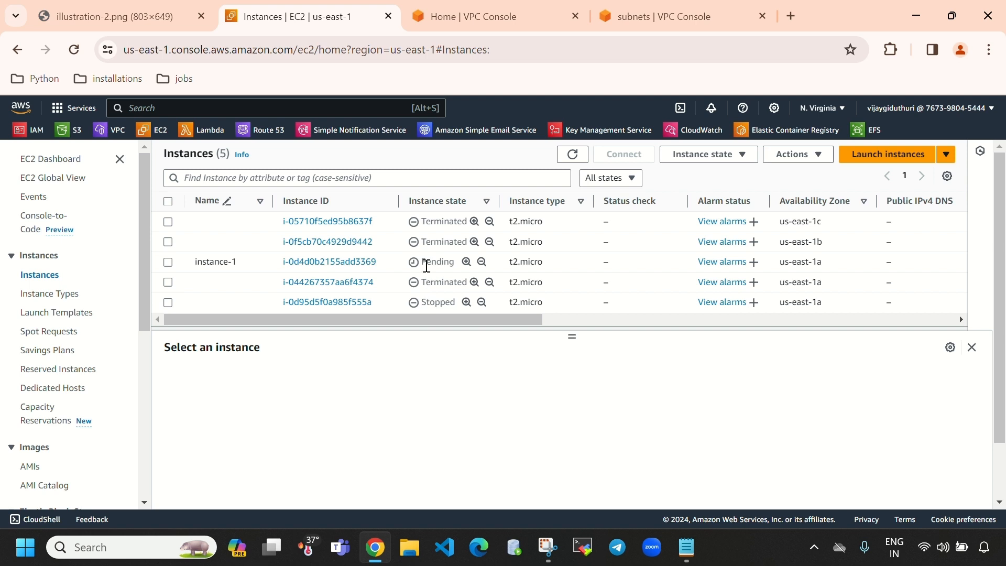
pyautogui.moveTo(427, 263); pyautogui.dragTo(454, 262)
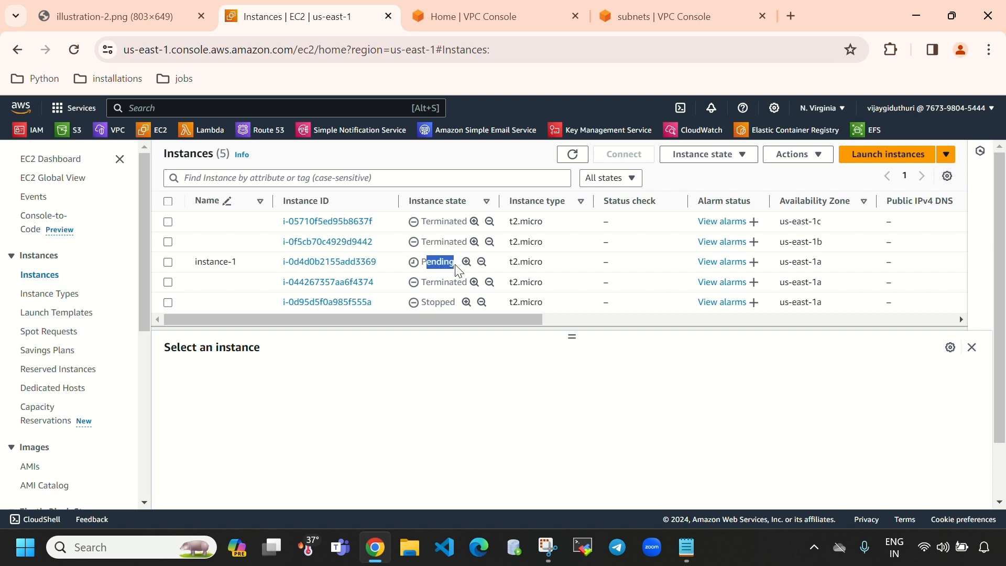
# Step: Start launching another EC2 instance and name it instance-2
pyautogui.click(862, 154)
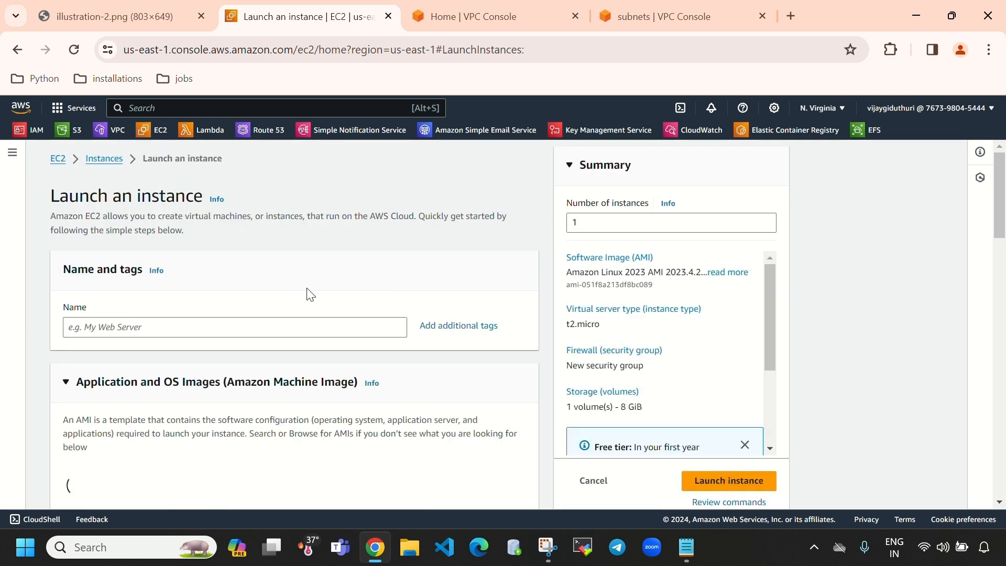
pyautogui.click(301, 324)
pyautogui.write('i')
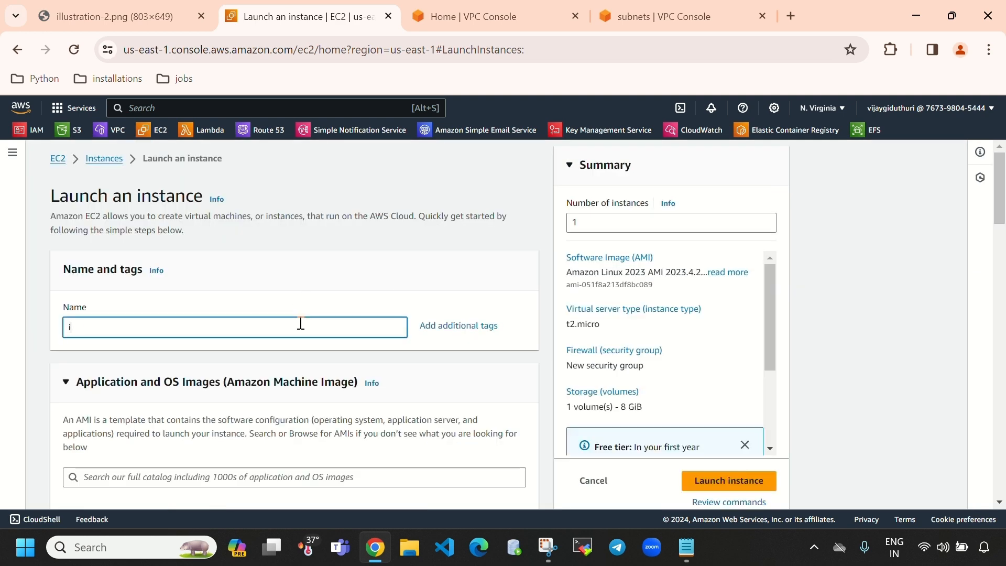
pyautogui.write('nstance-2')
# Step: Keep the Amazon Linux 2023 AMI for instance-2 and choose ec2key as its login key pair
pyautogui.scroll(-5, 301, 323)
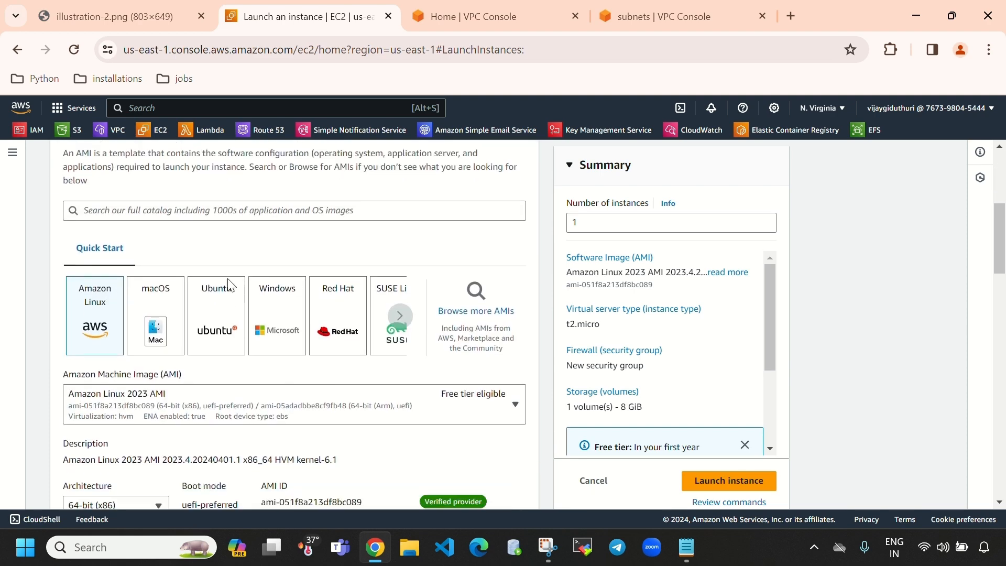
pyautogui.scroll(-1, 229, 285)
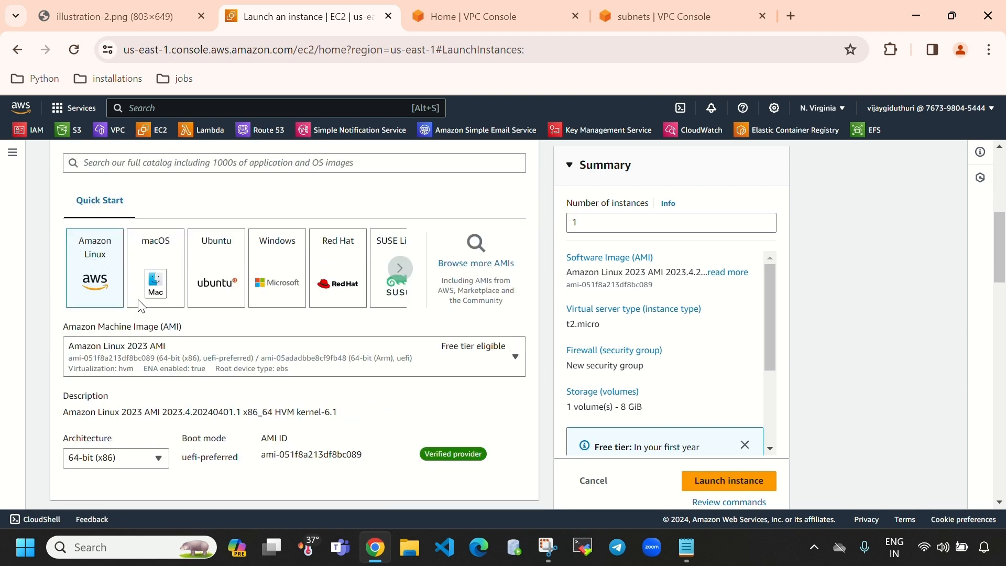
pyautogui.scroll(-9, 307, 341)
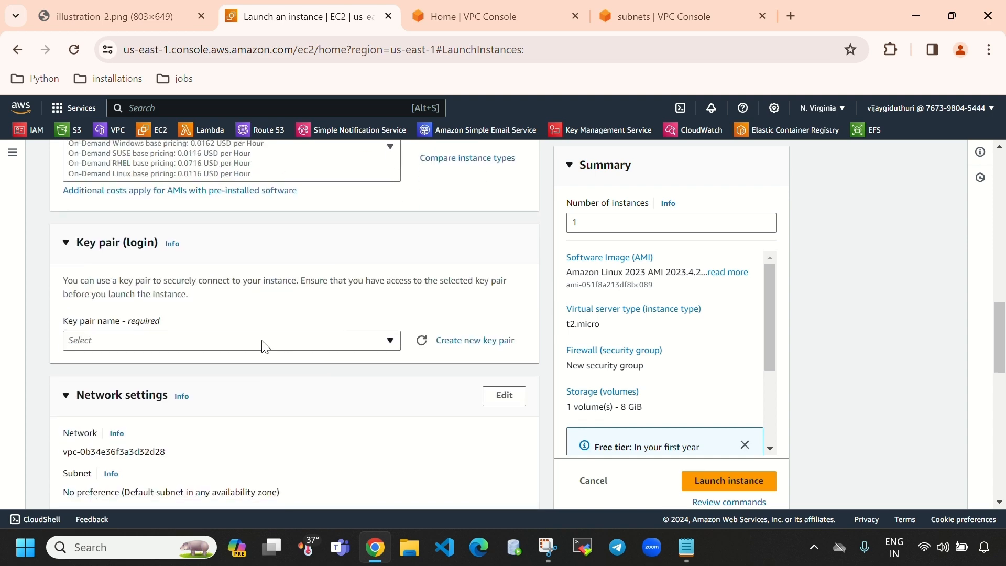
pyautogui.click(247, 335)
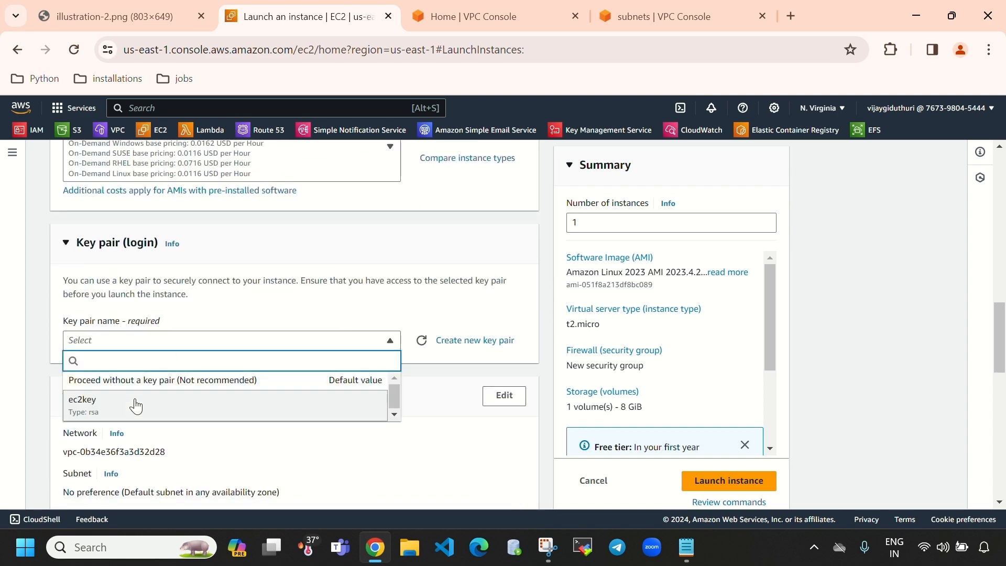
pyautogui.click(135, 405)
# Step: Edit the network settings to place instance-2 in my-vpc and its Public-subnet-2 subnet
pyautogui.click(504, 239)
pyautogui.click(271, 315)
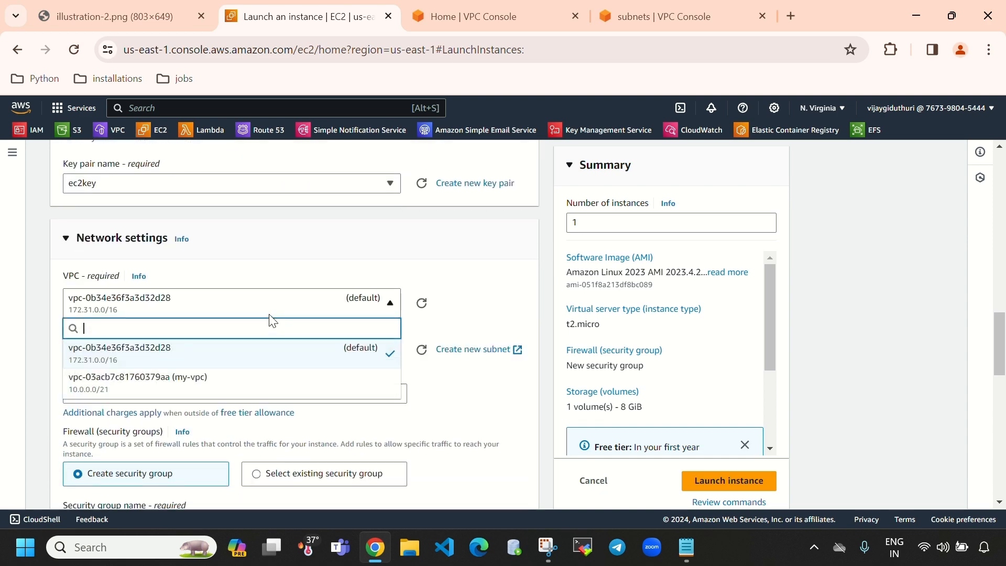
pyautogui.click(263, 383)
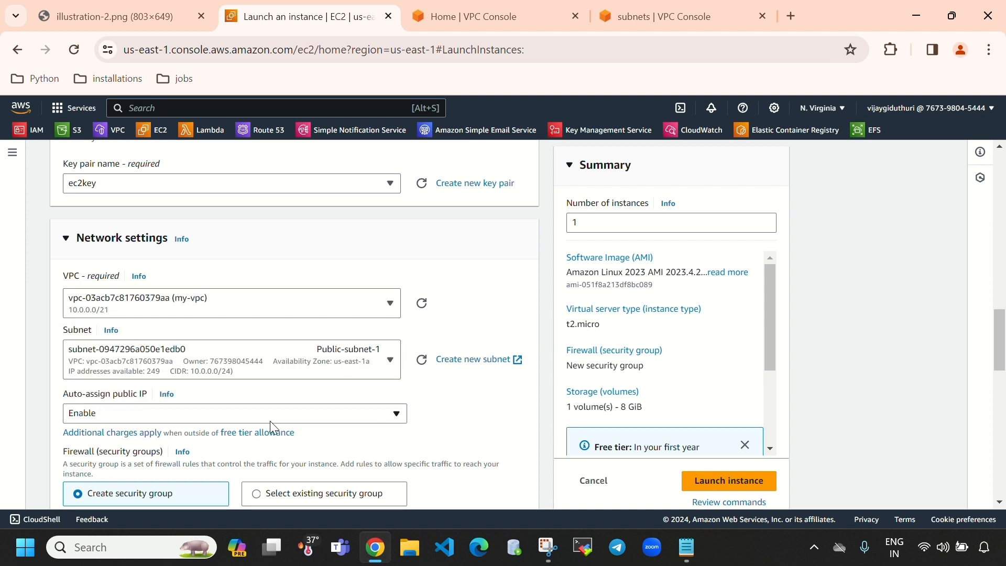
pyautogui.click(303, 364)
pyautogui.click(454, 278)
pyautogui.click(350, 378)
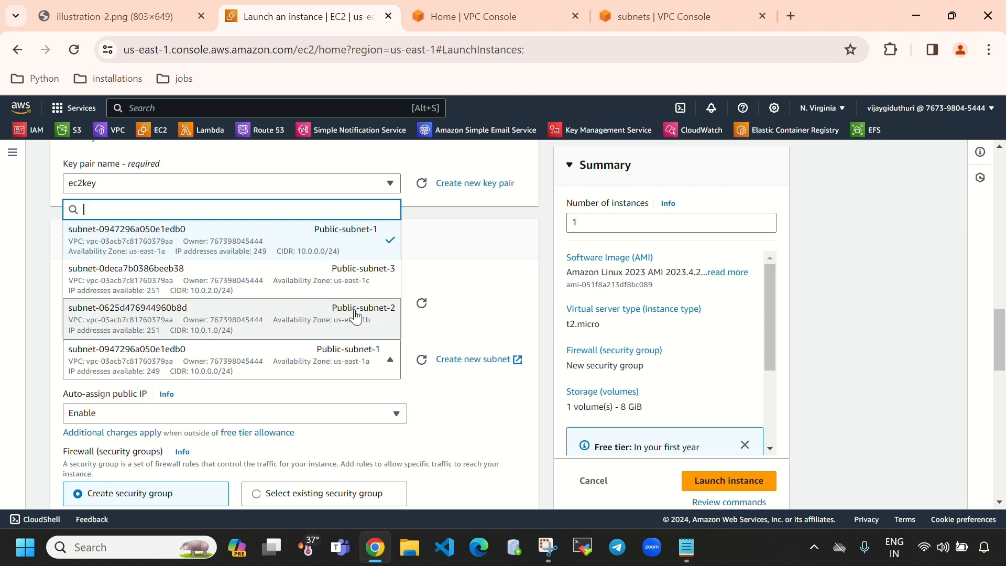
pyautogui.click(355, 316)
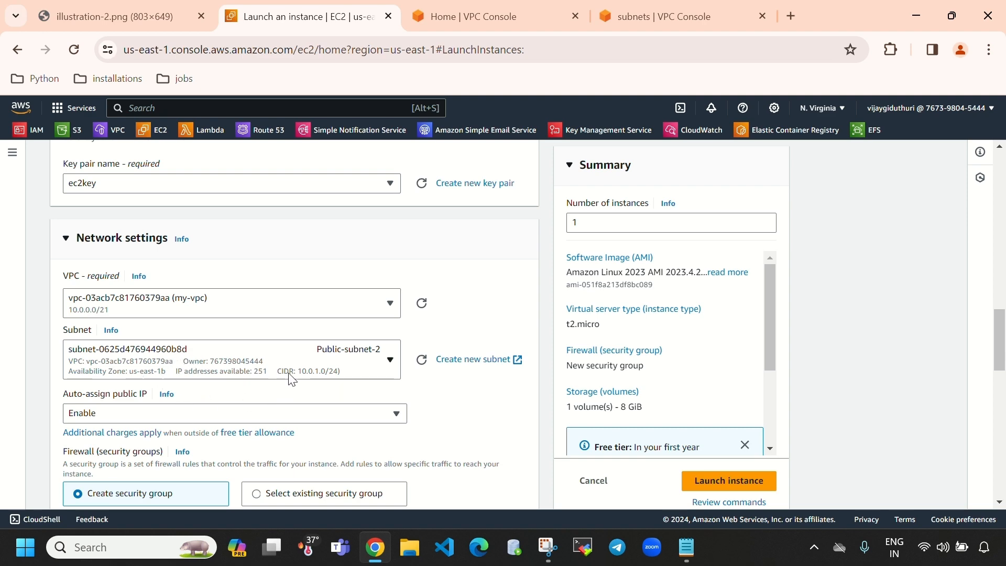
# Step: Use an existing security group for instance-2's firewall and select sg
pyautogui.scroll(-6, 292, 382)
pyautogui.click(332, 183)
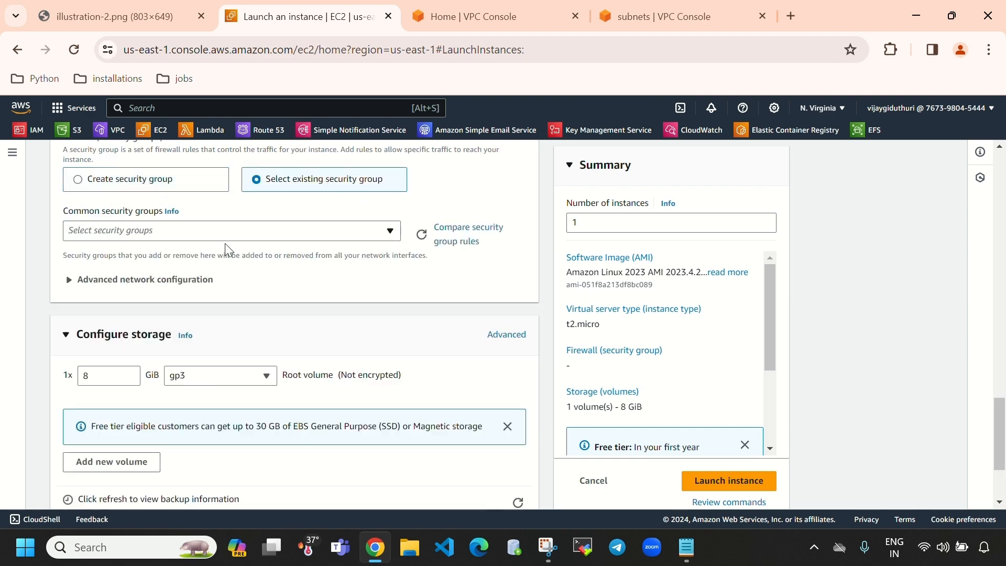
pyautogui.click(224, 234)
pyautogui.click(225, 288)
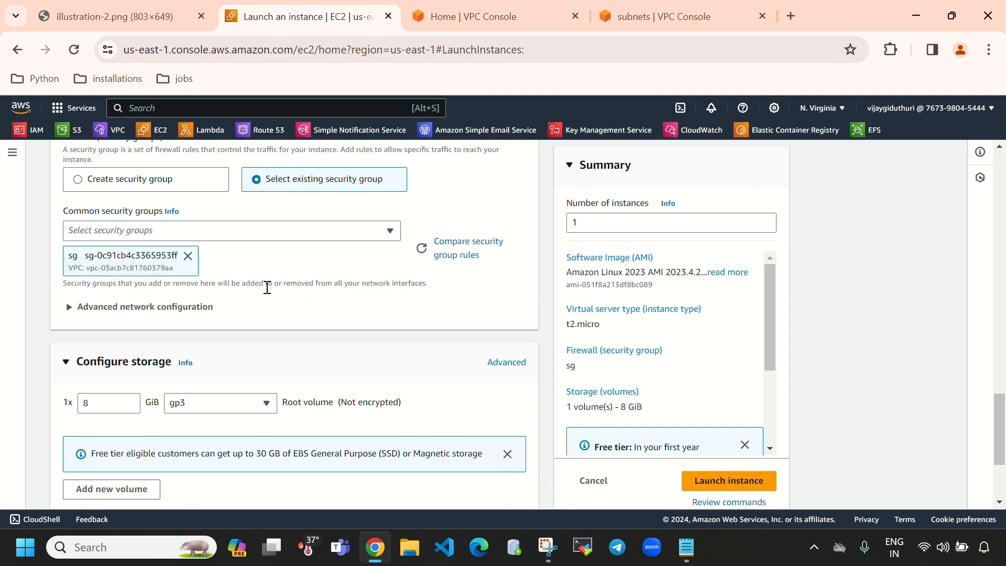
# Step: Fill instance-2's user data in the advanced details with the same bash script that installs, starts and enables httpd and writes an h1 index.html
pyautogui.scroll(-3, 267, 290)
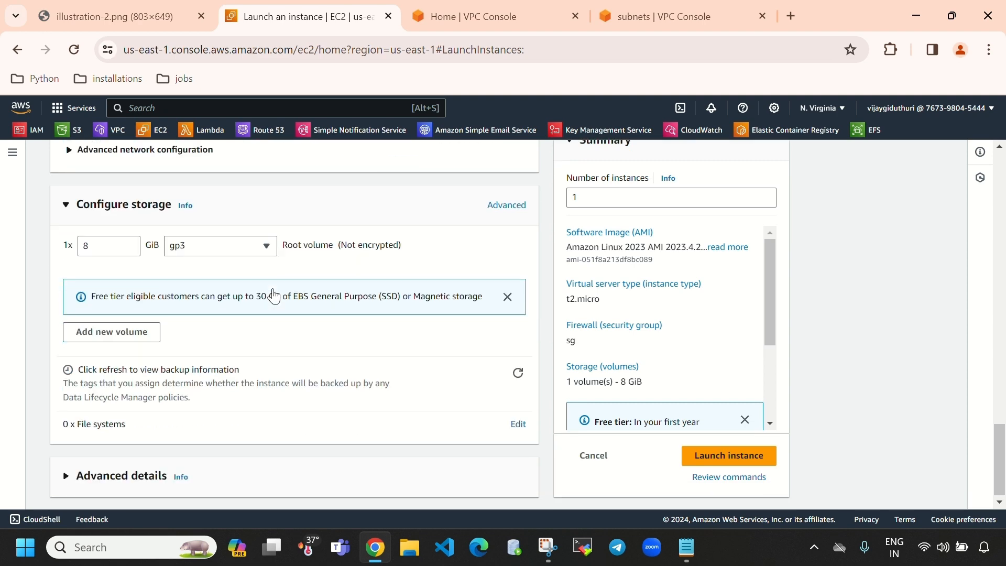
pyautogui.click(123, 473)
pyautogui.scroll(-10, 242, 398)
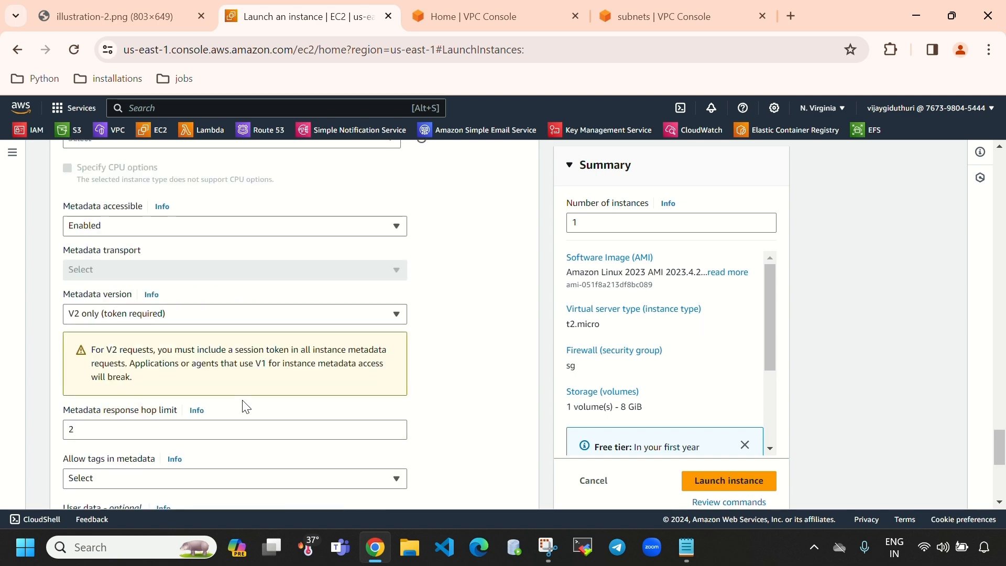
pyautogui.scroll(-6, 244, 406)
pyautogui.click(238, 387)
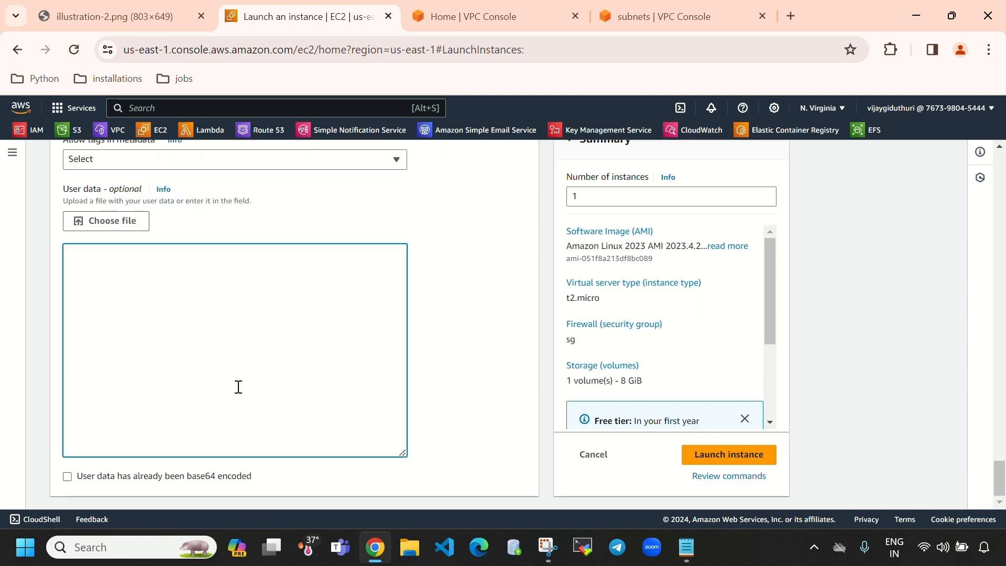
pyautogui.write('#!/bin/bash yum update -y yum install -y httpd systemctl start httpd systemctl enable httpd echo "<h1>Hello Vijay from $(hostname -f)</h1>" > /var/www/html/index.html')
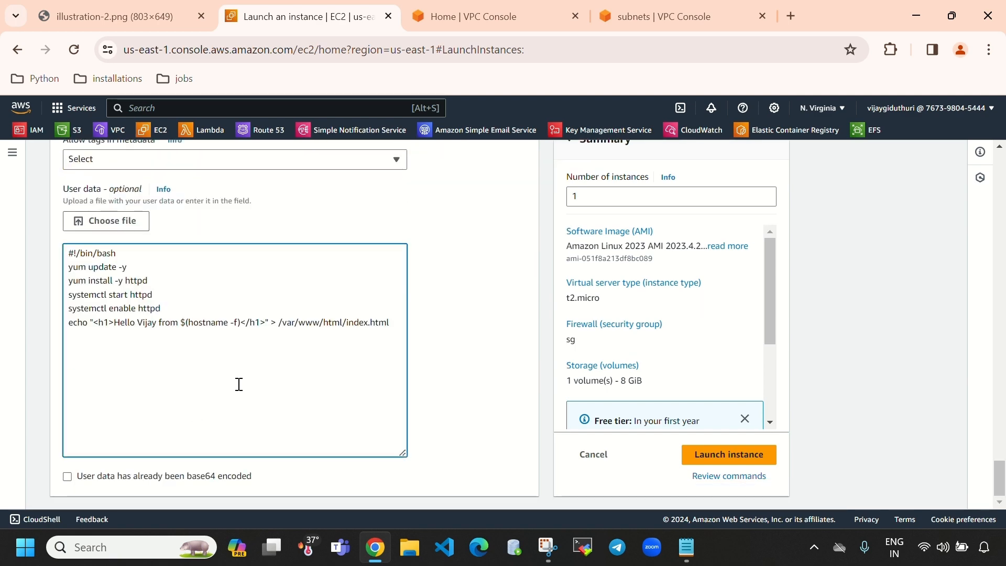
pyautogui.scroll(5, 262, 377)
pyautogui.scroll(-5, 286, 370)
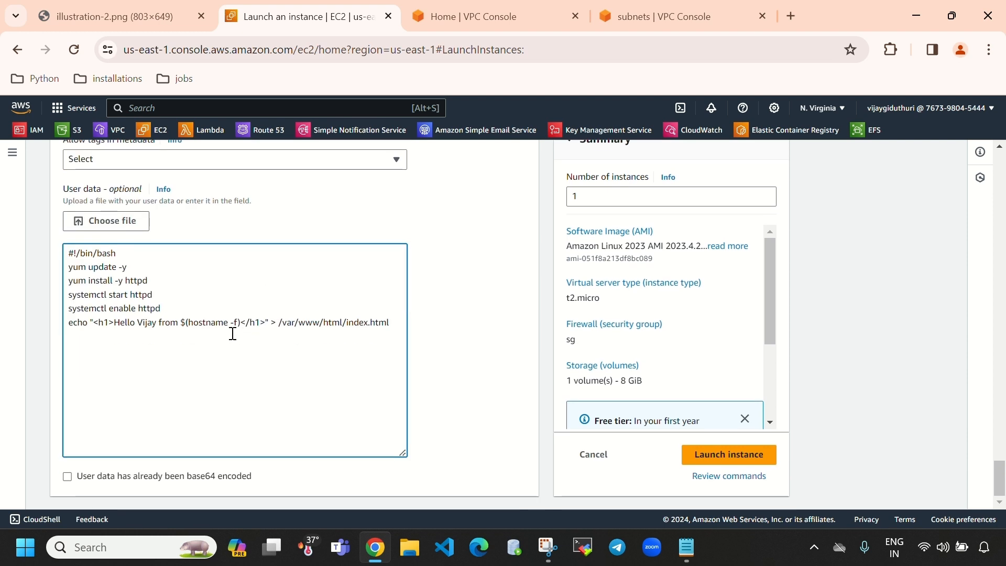
pyautogui.doubleClick(190, 322)
pyautogui.click(335, 403)
# Step: Recheck instance-2's network settings, launch it, and return to the instances list
pyautogui.scroll(20, 227, 408)
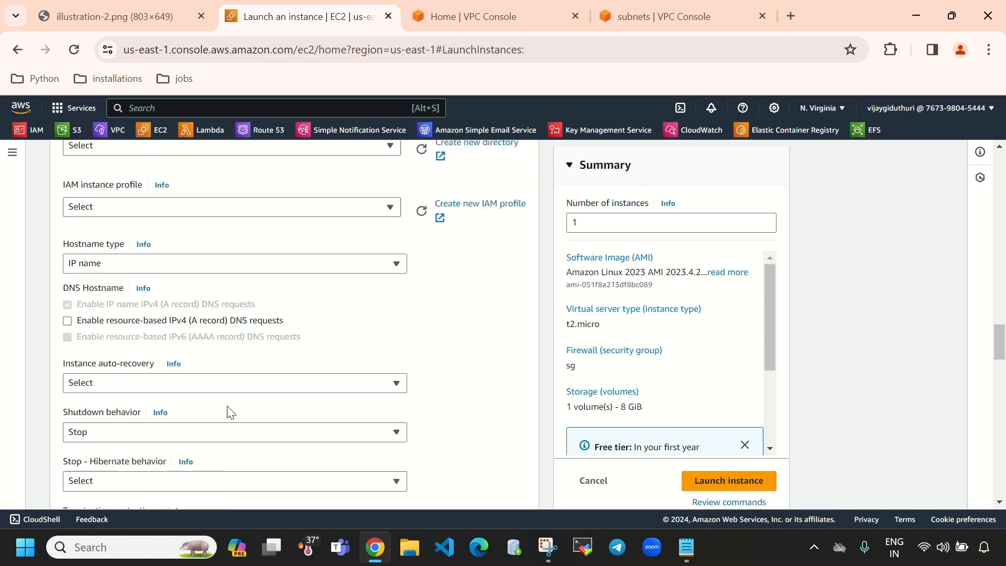
pyautogui.scroll(3, 231, 413)
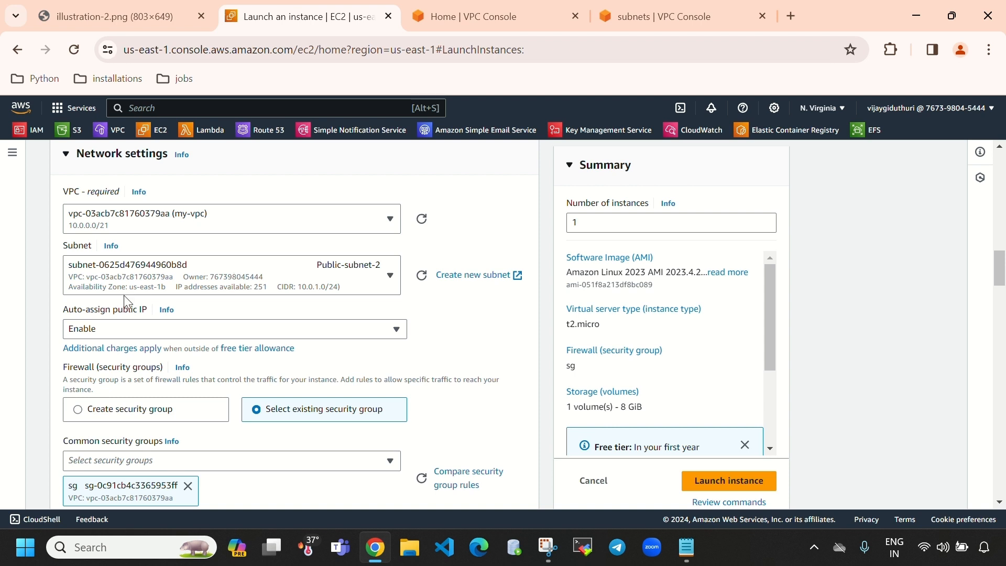
pyautogui.click(728, 481)
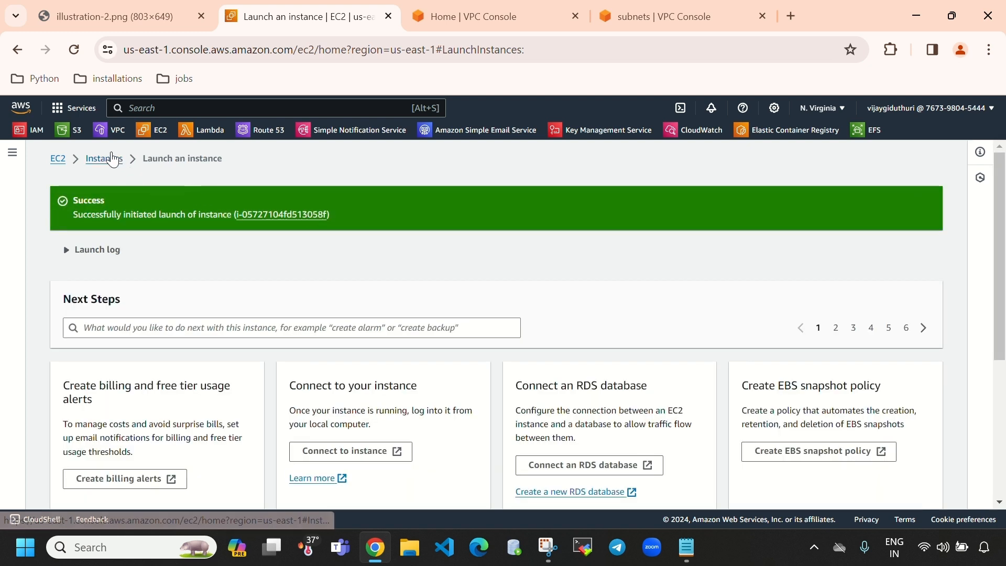
pyautogui.click(104, 159)
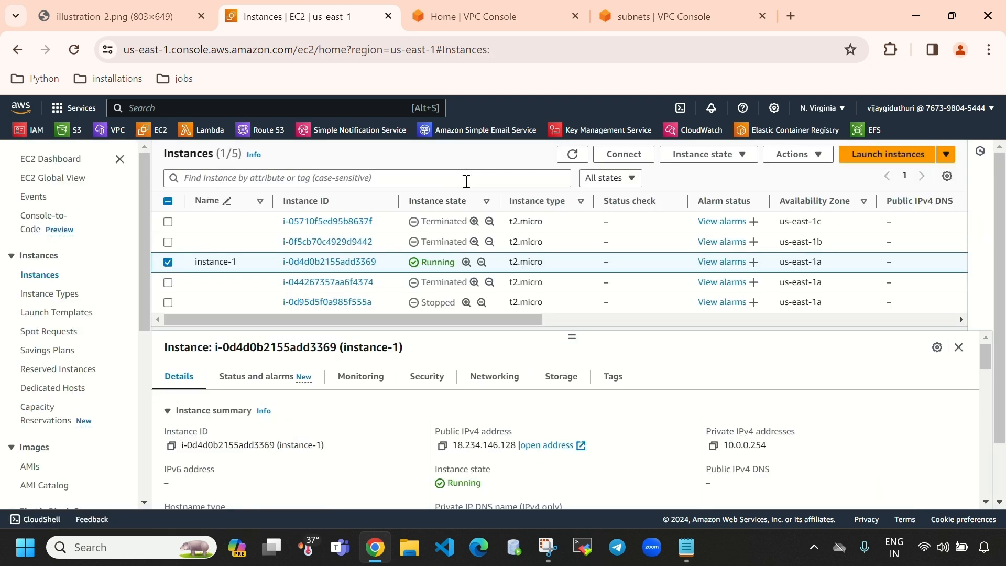
# Step: Refresh the instances list and filter it to Instance state = running
pyautogui.doubleClick(426, 263)
pyautogui.scroll(-1, 462, 277)
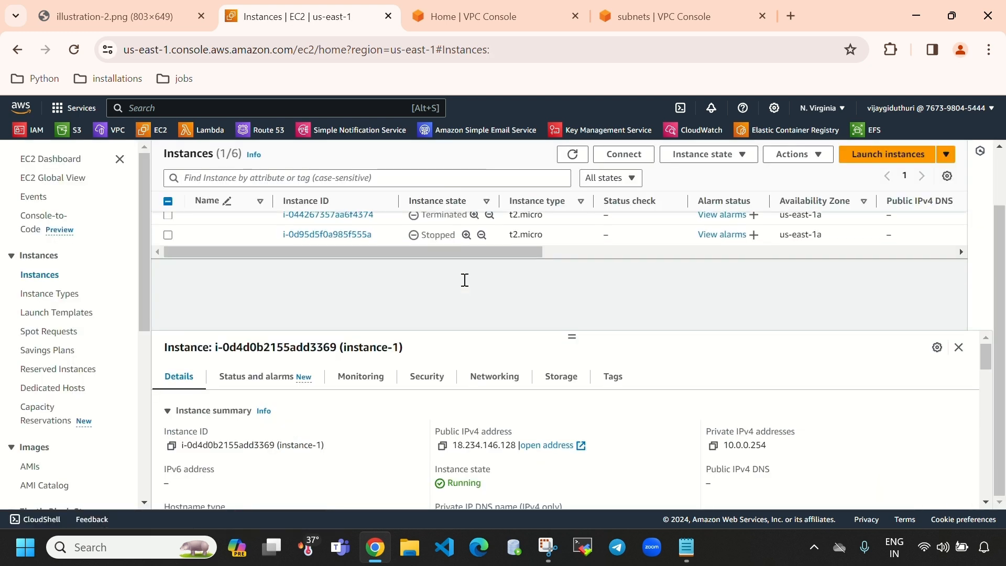
pyautogui.scroll(1, 467, 281)
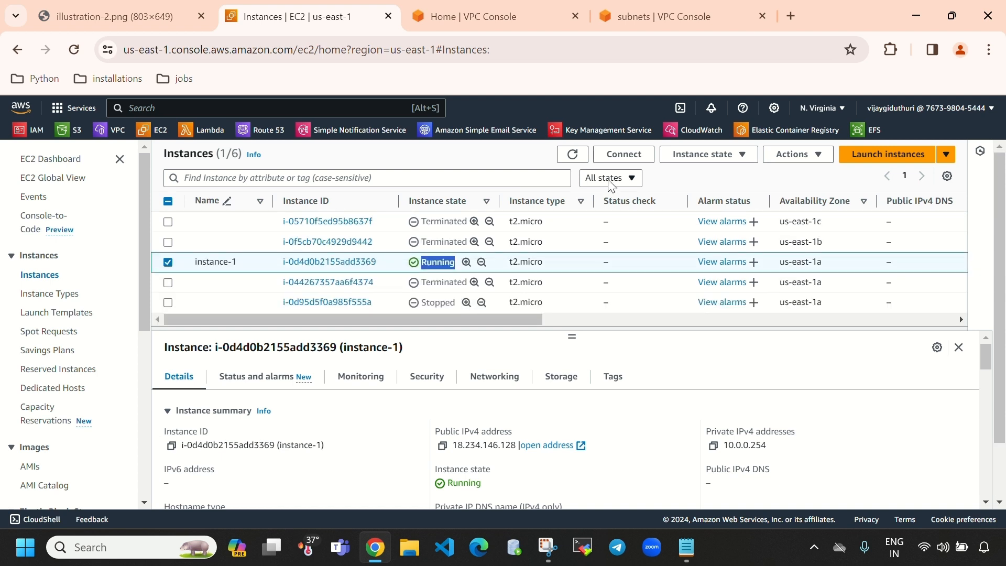
pyautogui.click(571, 155)
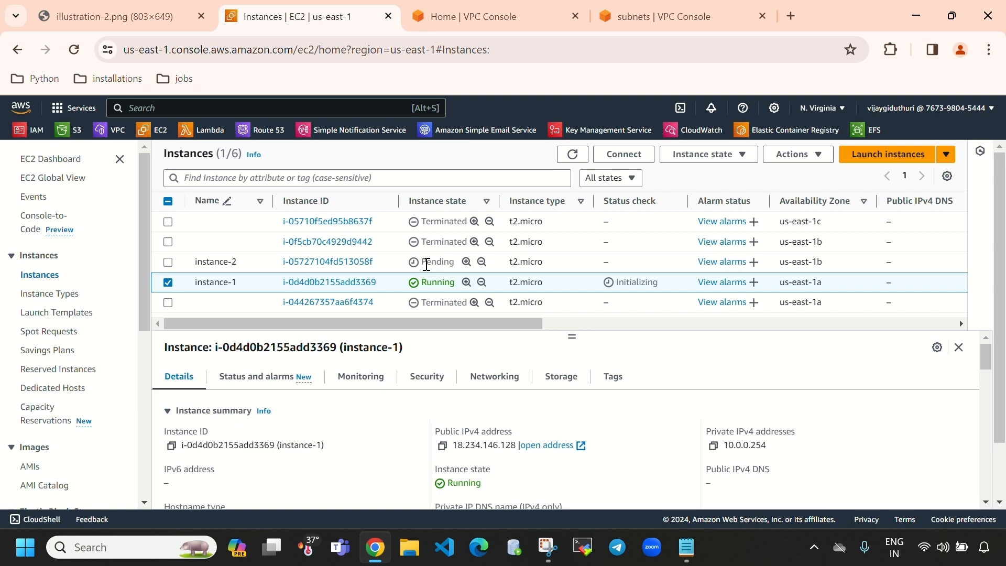
pyautogui.doubleClick(427, 262)
pyautogui.click(400, 179)
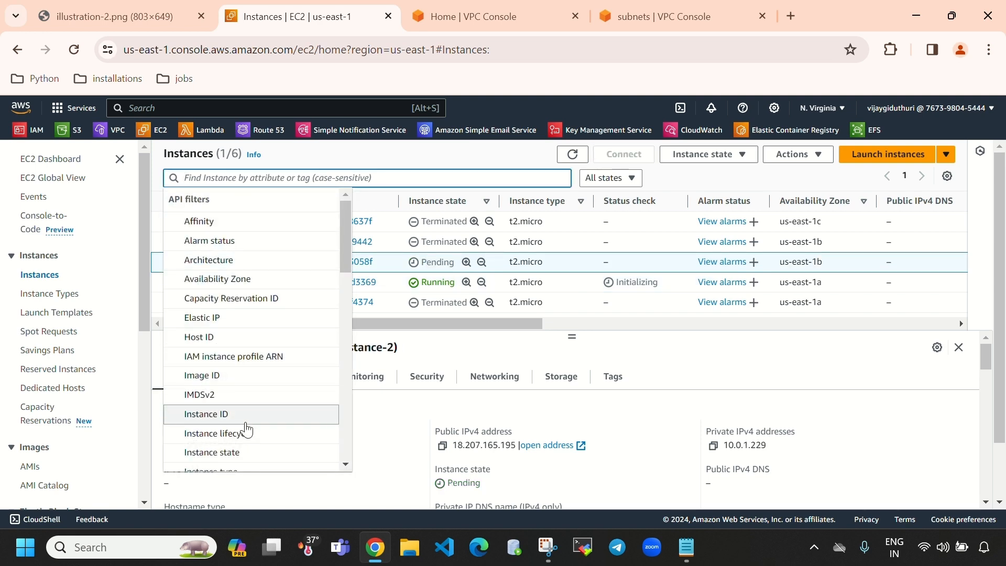
pyautogui.click(247, 453)
pyautogui.click(258, 296)
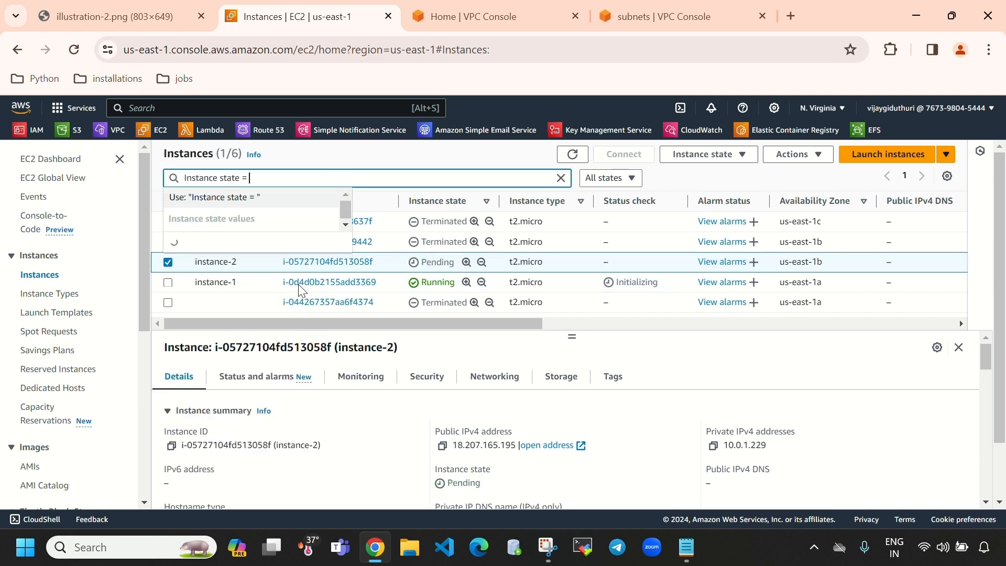
pyautogui.click(282, 242)
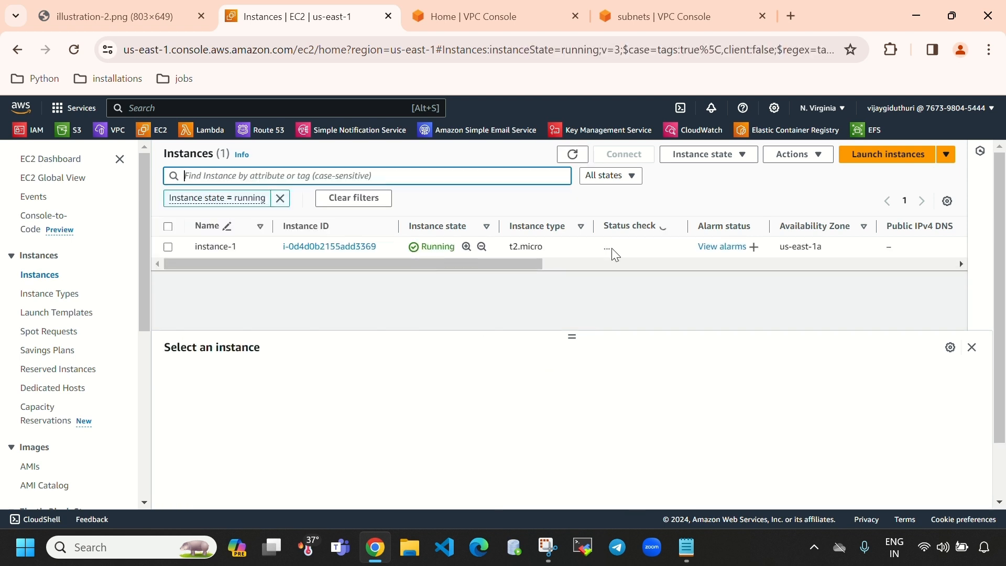
pyautogui.click(573, 154)
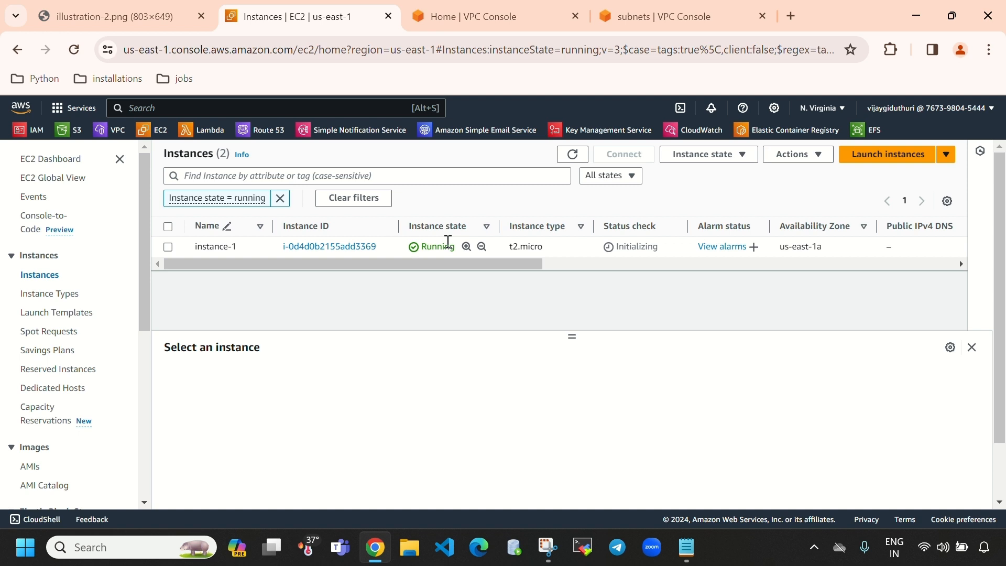
# Step: Copy instance-1's public IPv4 address and open it in a new browser tab to test its web server
pyautogui.click(168, 247)
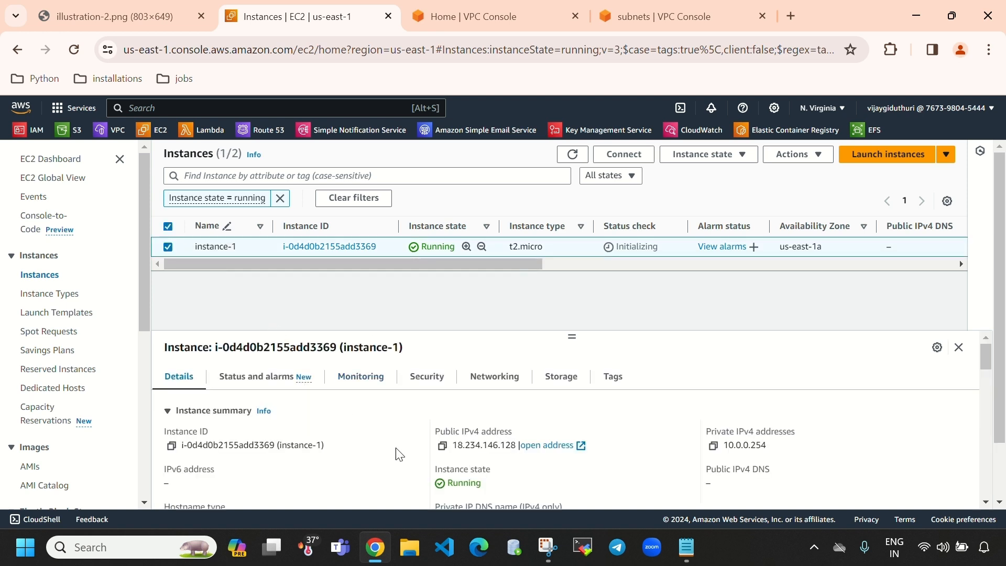
pyautogui.click(442, 447)
pyautogui.click(792, 15)
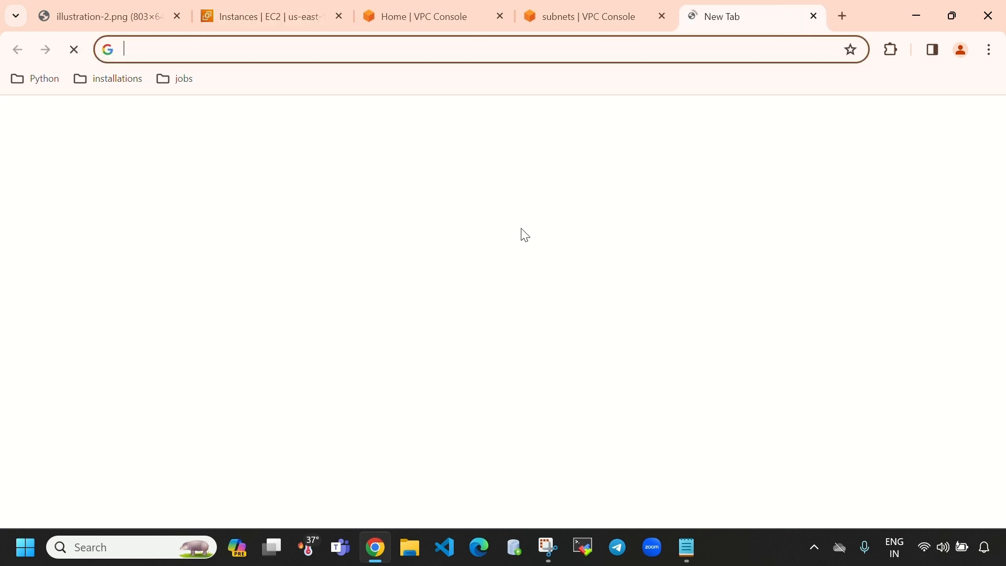
pyautogui.click(490, 290)
pyautogui.hotkey('ctrl', 'v')
pyautogui.press('Return')
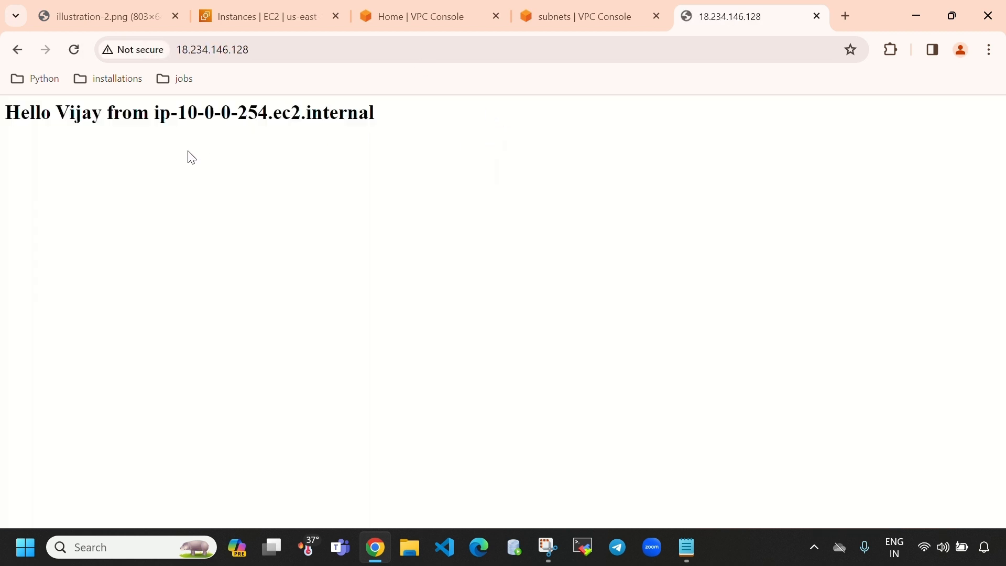
# Step: Compare the IP in the web page's greeting with the private IPv4 address in instance-1's details
pyautogui.moveTo(8, 113); pyautogui.dragTo(382, 112)
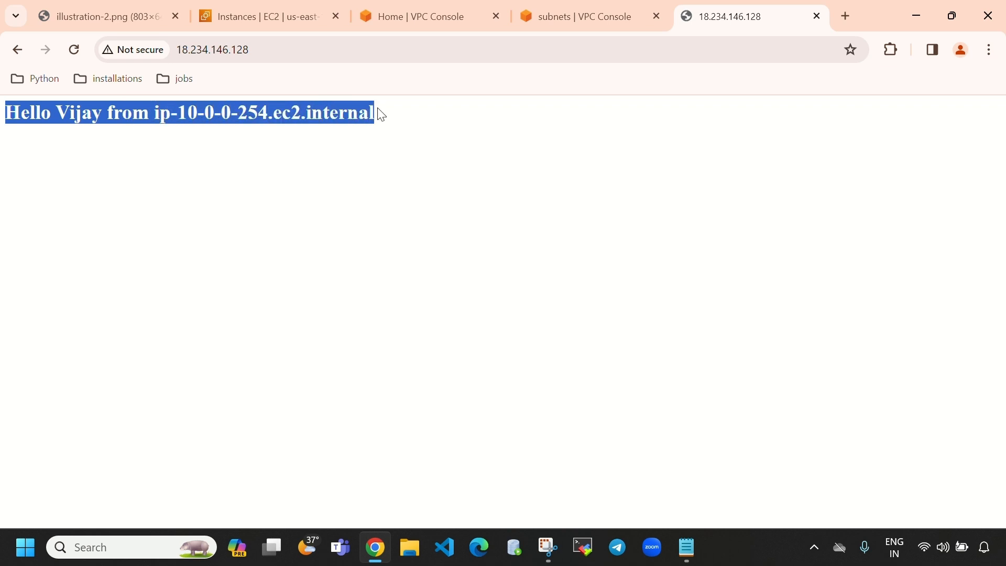
pyautogui.click(211, 104)
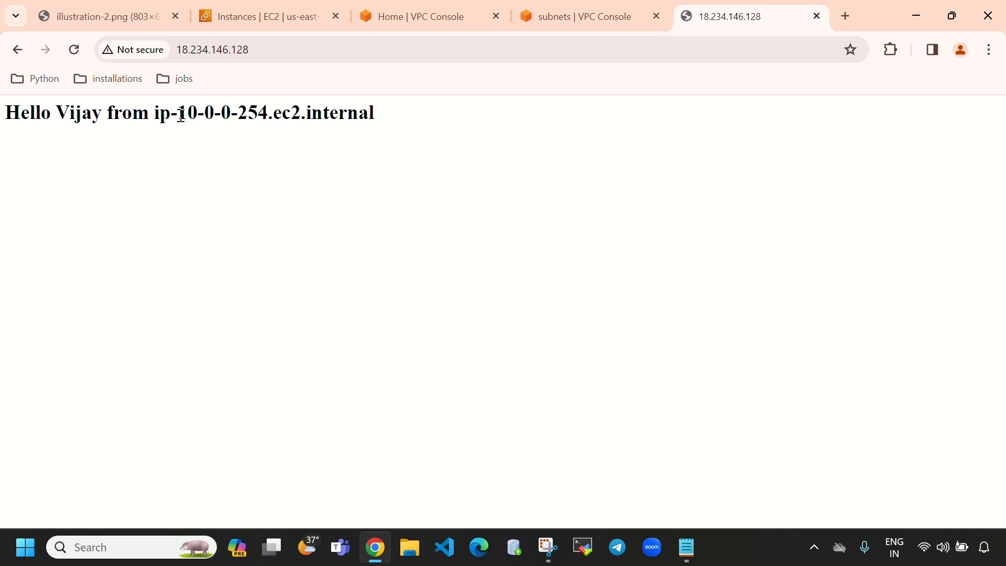
pyautogui.moveTo(178, 112); pyautogui.dragTo(270, 115)
pyautogui.click(269, 27)
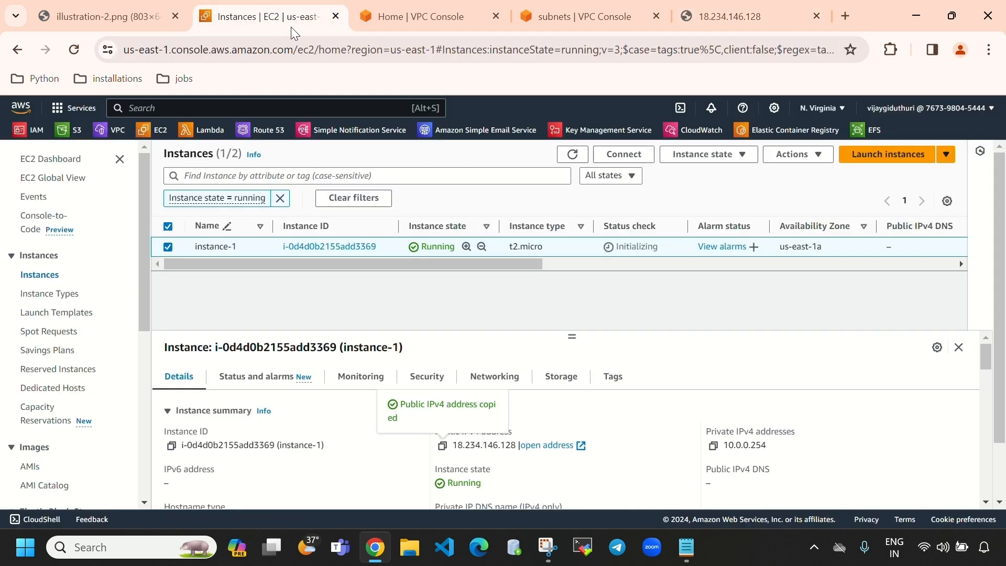
pyautogui.moveTo(729, 445); pyautogui.dragTo(768, 449)
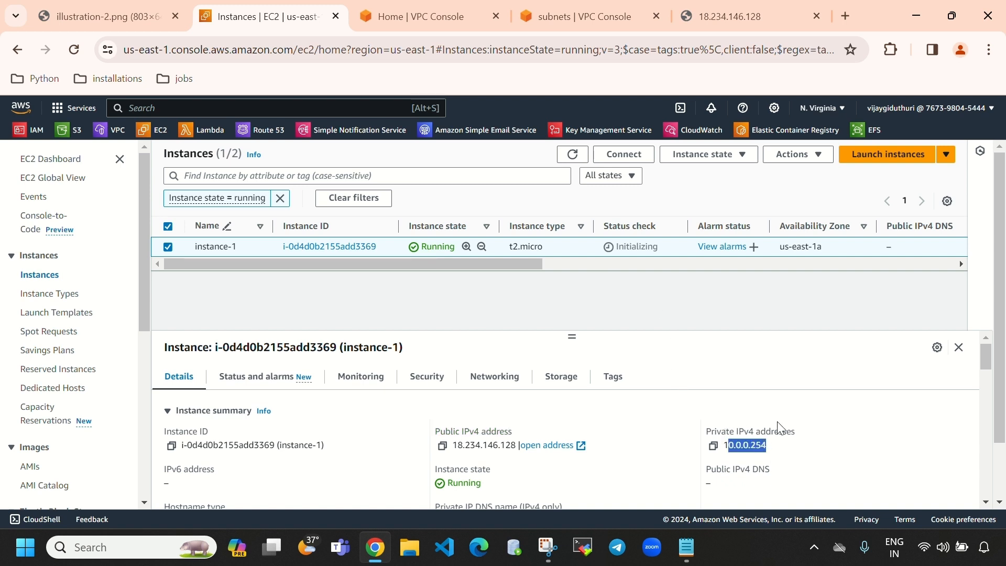
pyautogui.click(738, 401)
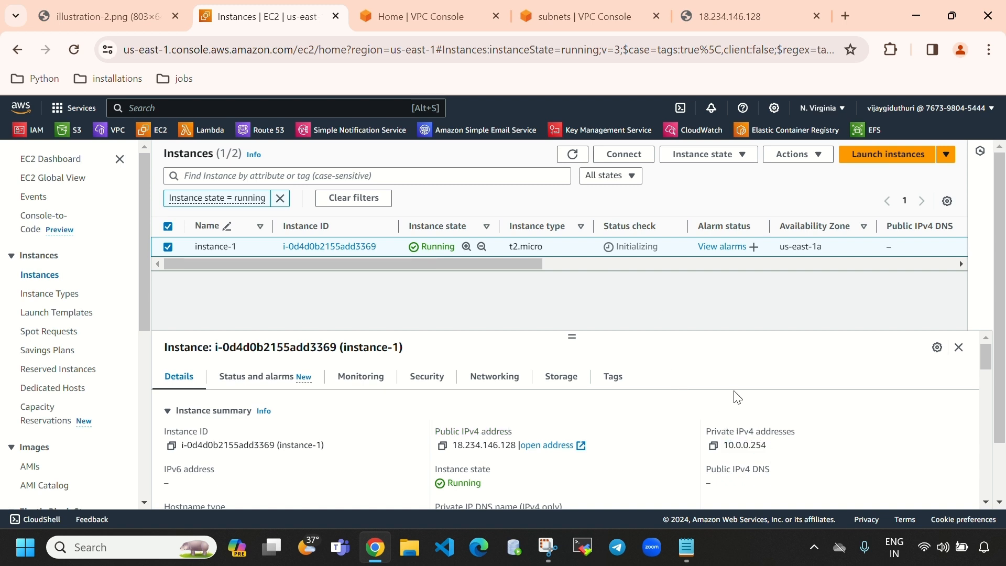
pyautogui.click(755, 4)
pyautogui.click(246, 6)
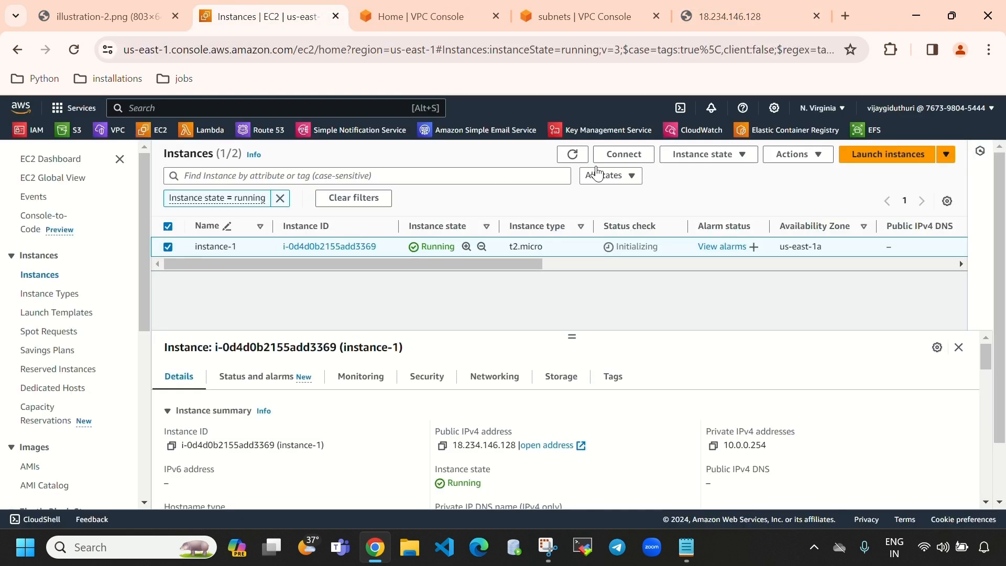
# Step: Refresh the running instances, select only instance-2, and open its copied public IPv4 address in a new browser tab
pyautogui.click(572, 154)
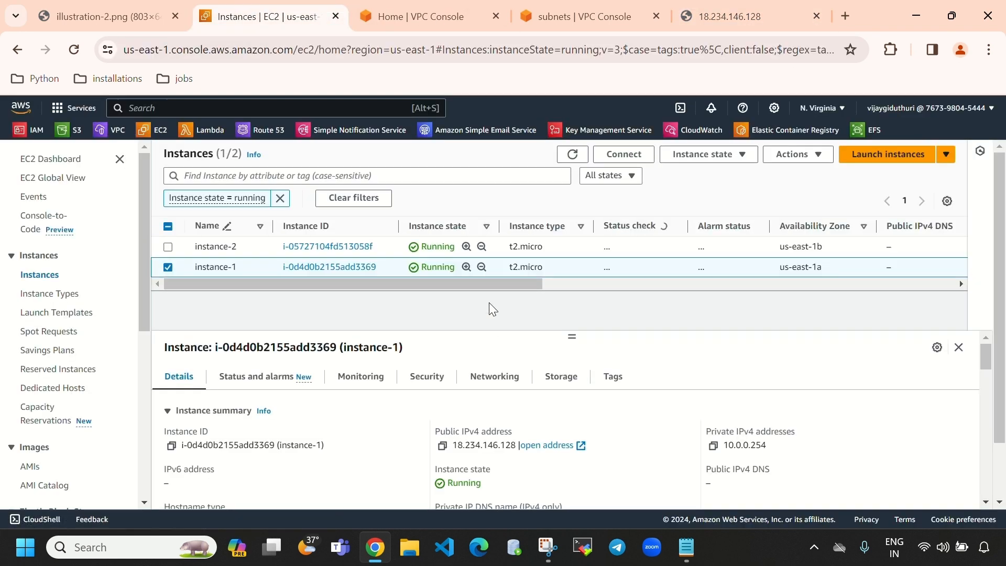
pyautogui.click(168, 267)
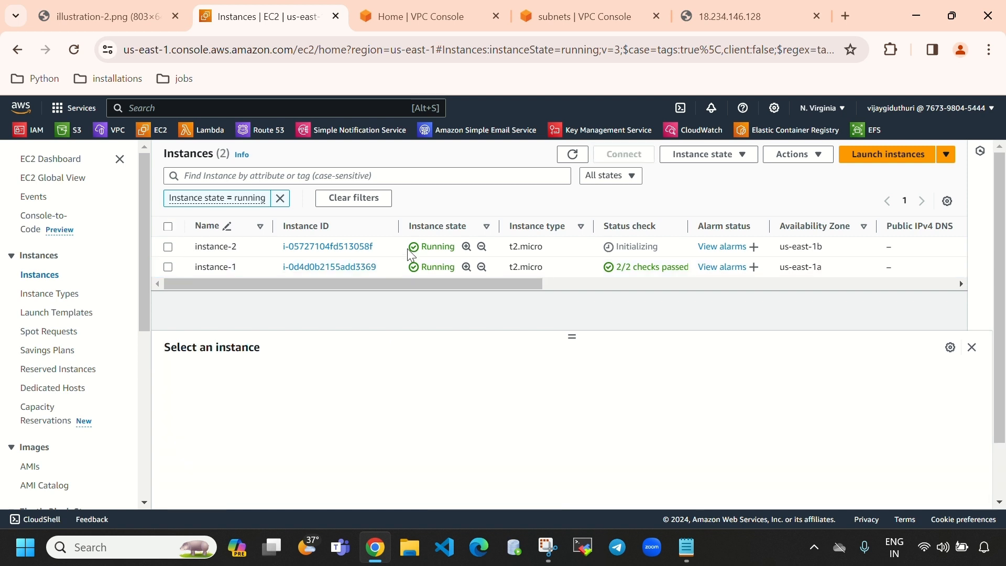
pyautogui.click(167, 250)
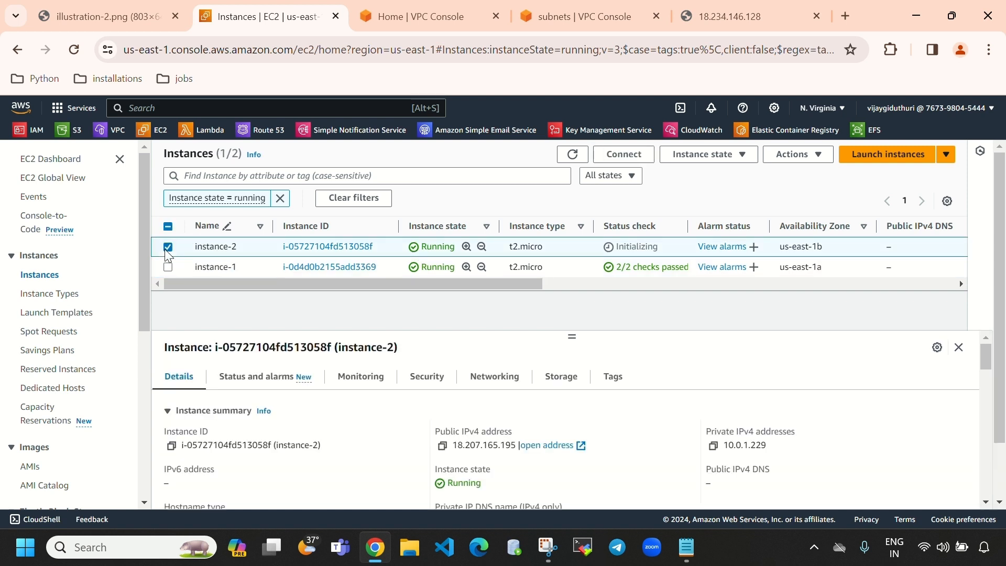
pyautogui.click(443, 448)
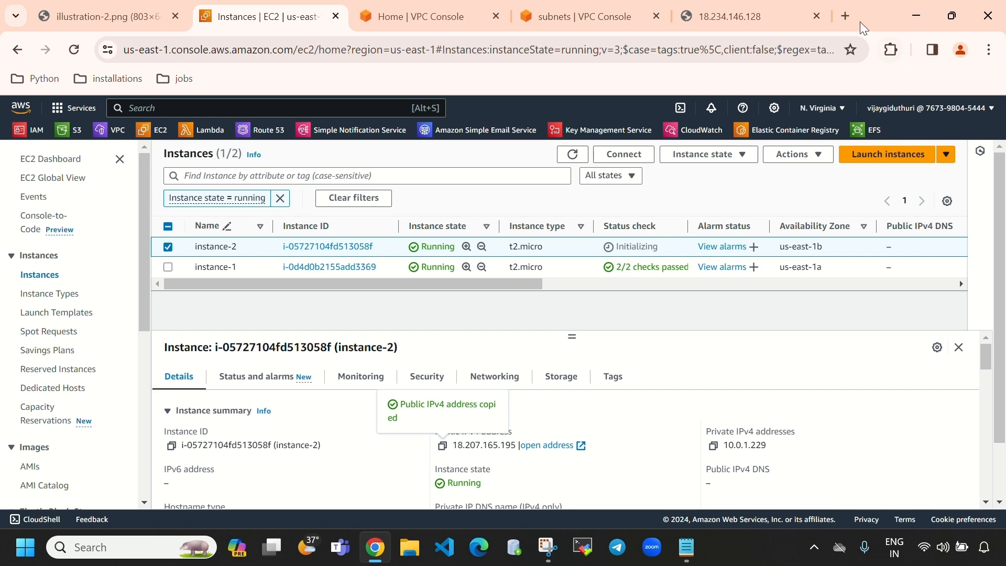
pyautogui.click(844, 23)
pyautogui.click(495, 295)
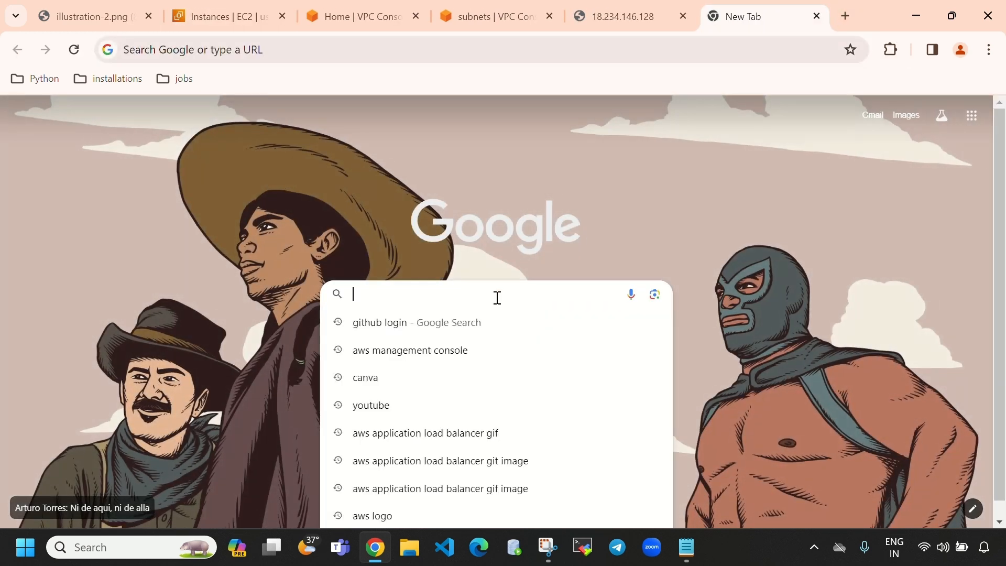
pyautogui.hotkey('ctrl', 'v')
pyautogui.press('Return')
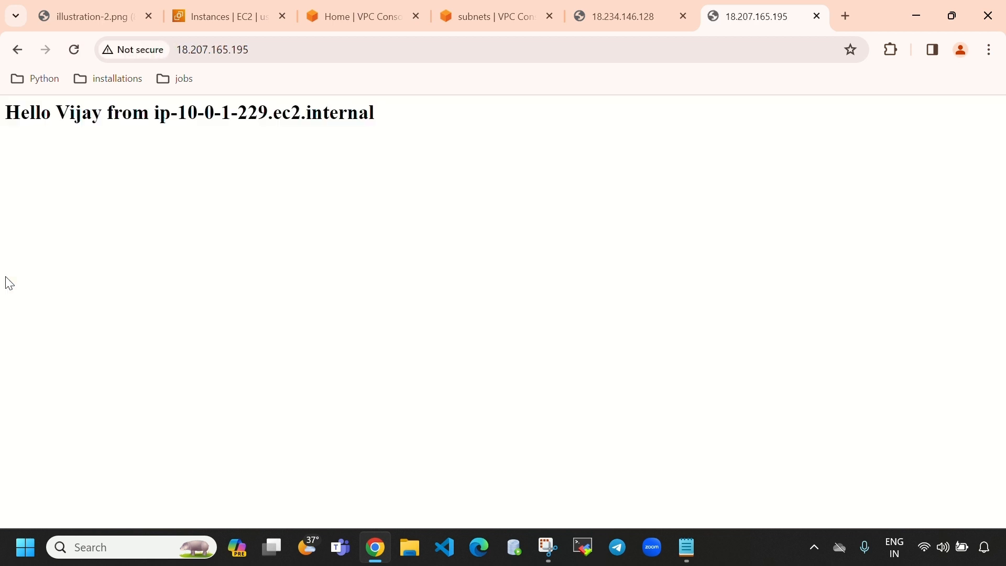
# Step: Check the IP in instance-2's greeting against its private IPv4 address and compare the web pages of both instances
pyautogui.moveTo(179, 112); pyautogui.dragTo(267, 117)
pyautogui.click(273, 139)
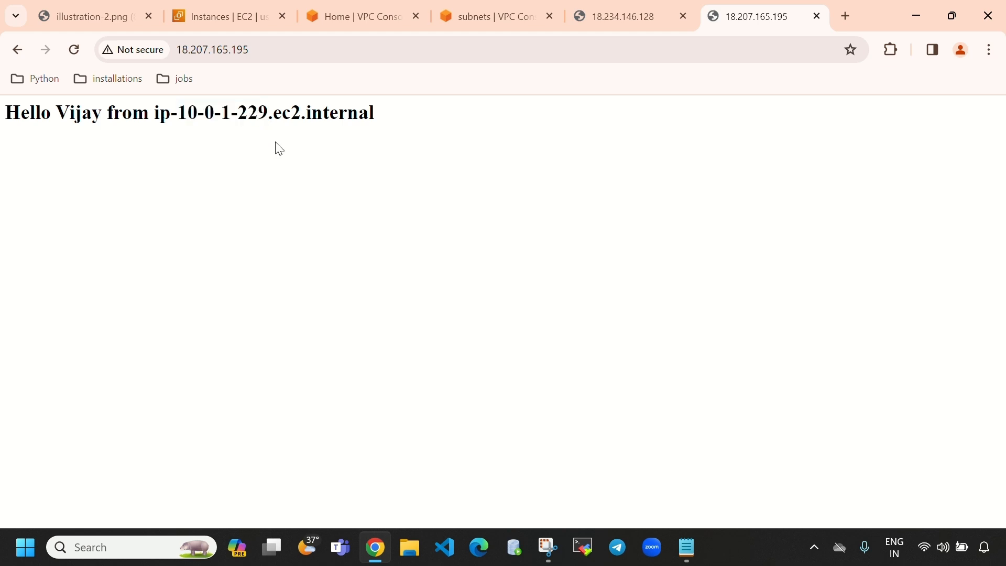
pyautogui.click(245, 12)
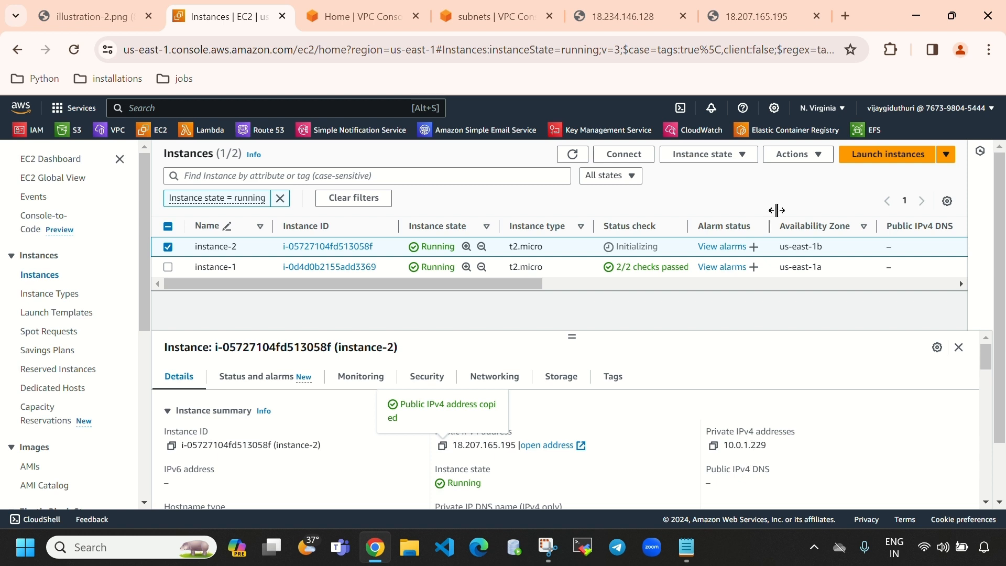
pyautogui.click(763, 12)
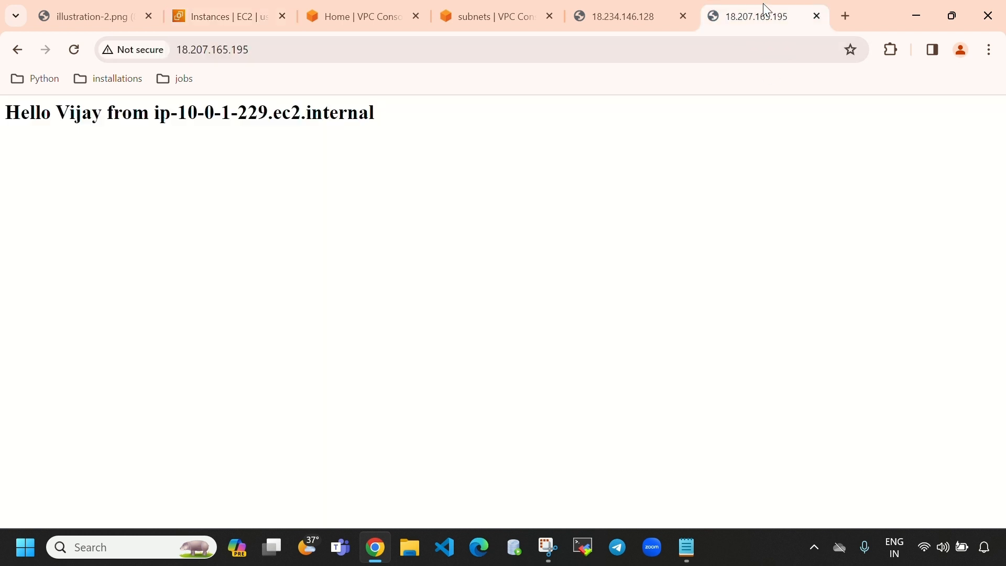
pyautogui.click(635, 24)
pyautogui.click(729, 12)
pyautogui.click(645, 21)
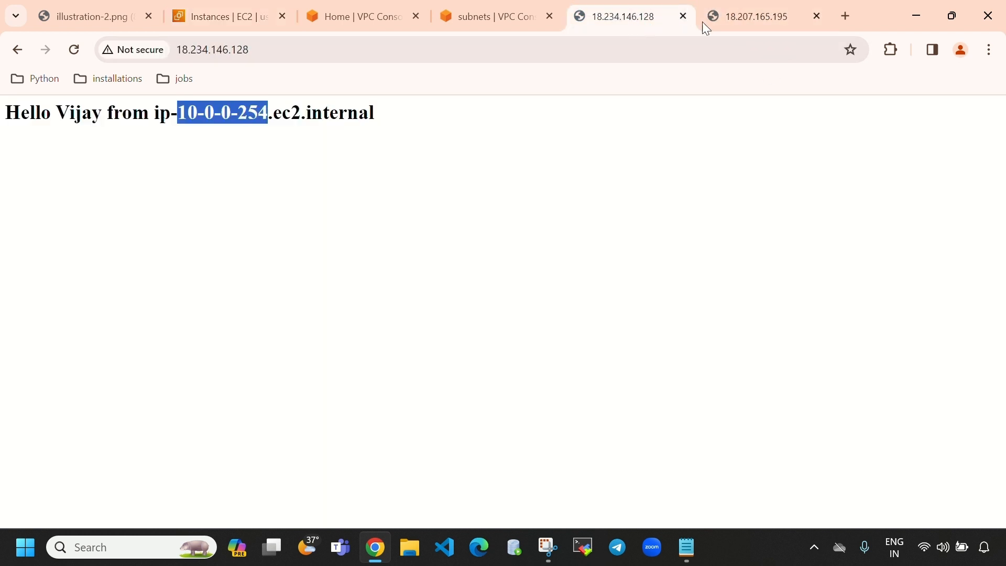
# Step: Go to the EC2 load balancers and start creating an Application Load Balancer
pyautogui.click(262, 16)
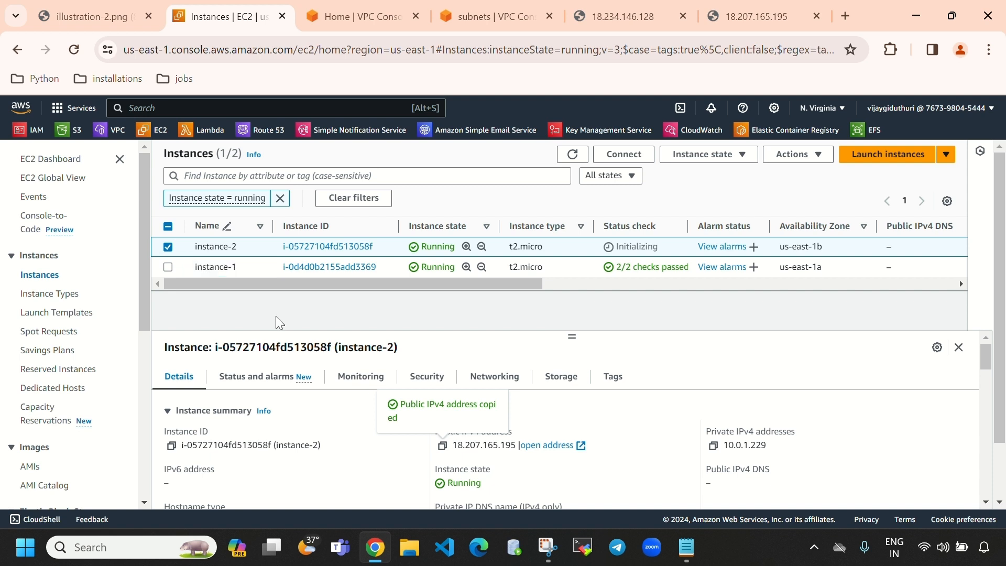
pyautogui.scroll(-6, 27, 332)
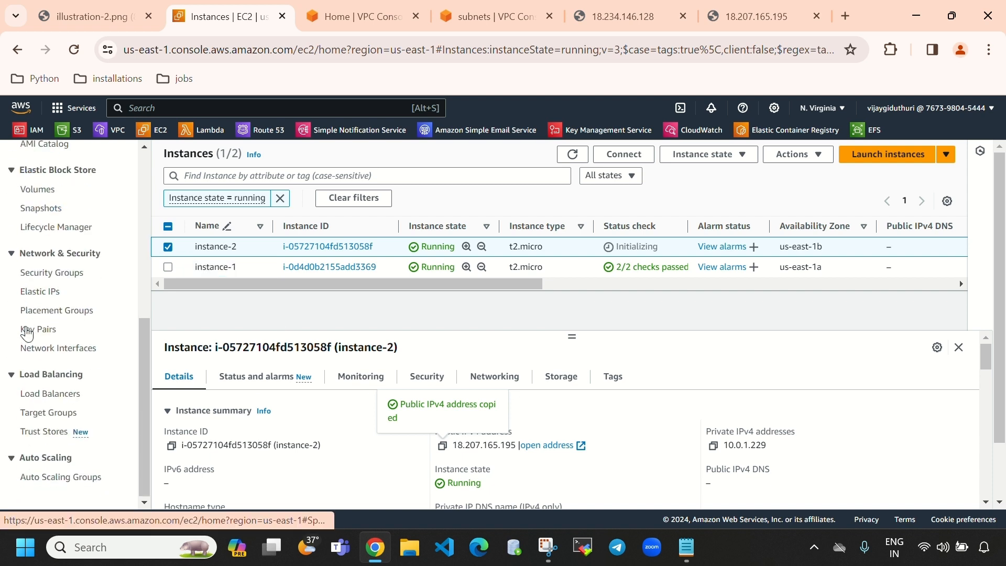
pyautogui.click(51, 400)
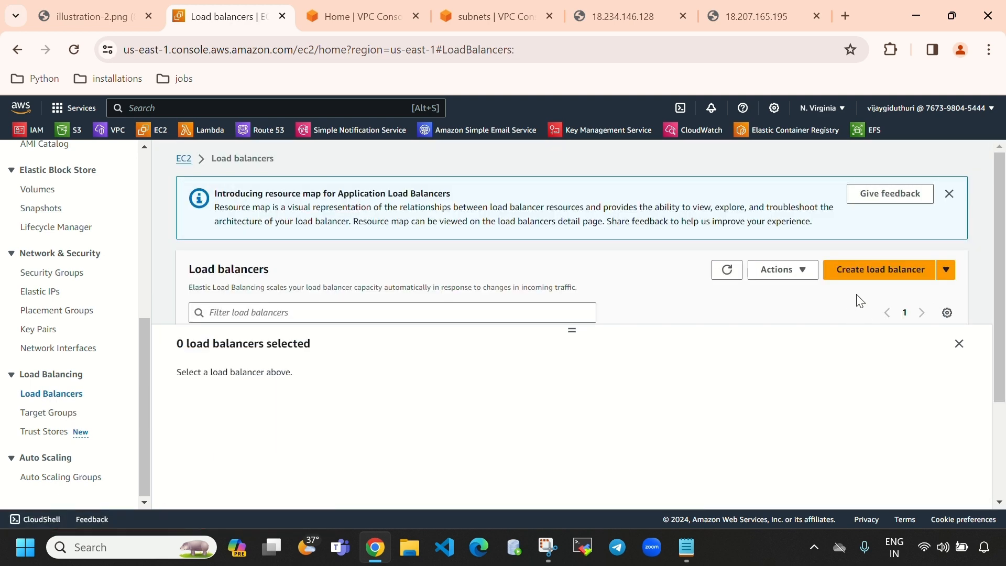
pyautogui.click(878, 273)
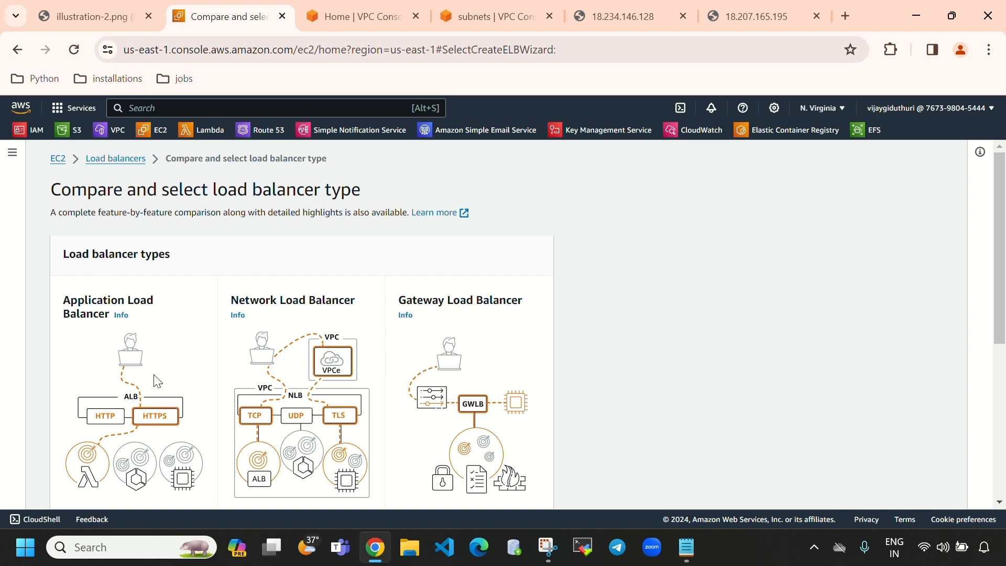
pyautogui.scroll(-6, 131, 440)
pyautogui.scroll(6, 141, 446)
pyautogui.scroll(-5, 133, 367)
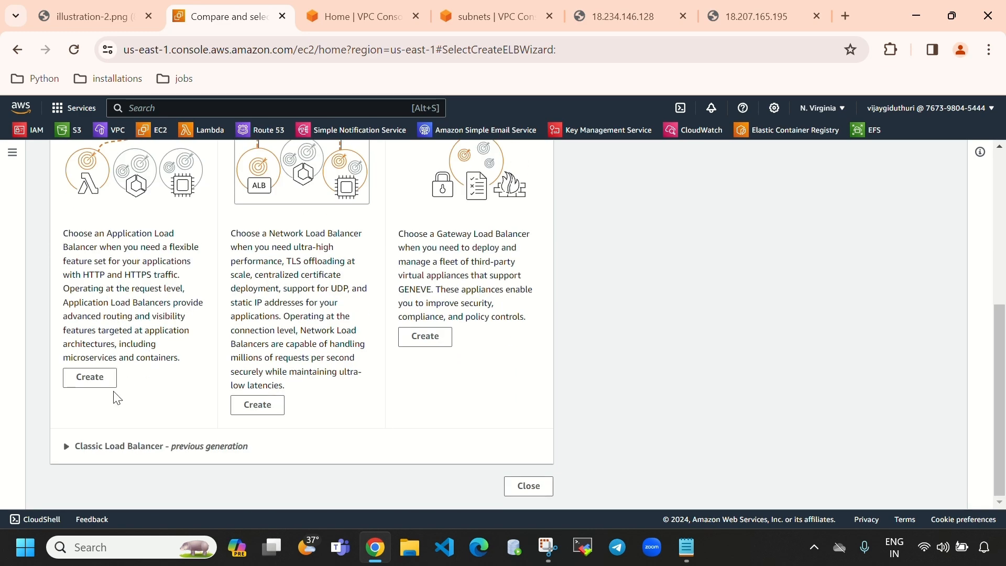
pyautogui.click(90, 377)
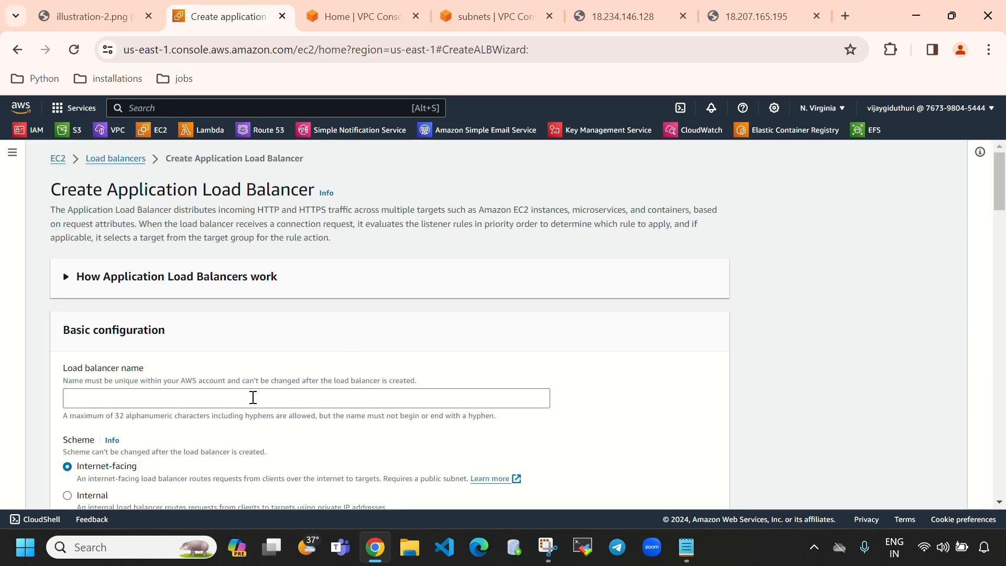
# Step: Name the new load balancer myapplicationloadbalancerfordemo
pyautogui.click(253, 398)
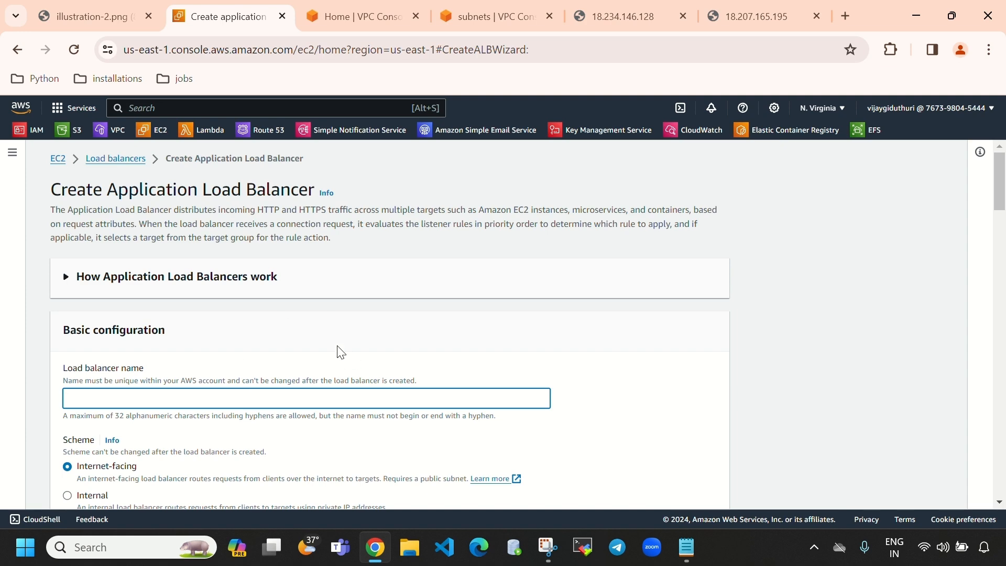
pyautogui.click(12, 158)
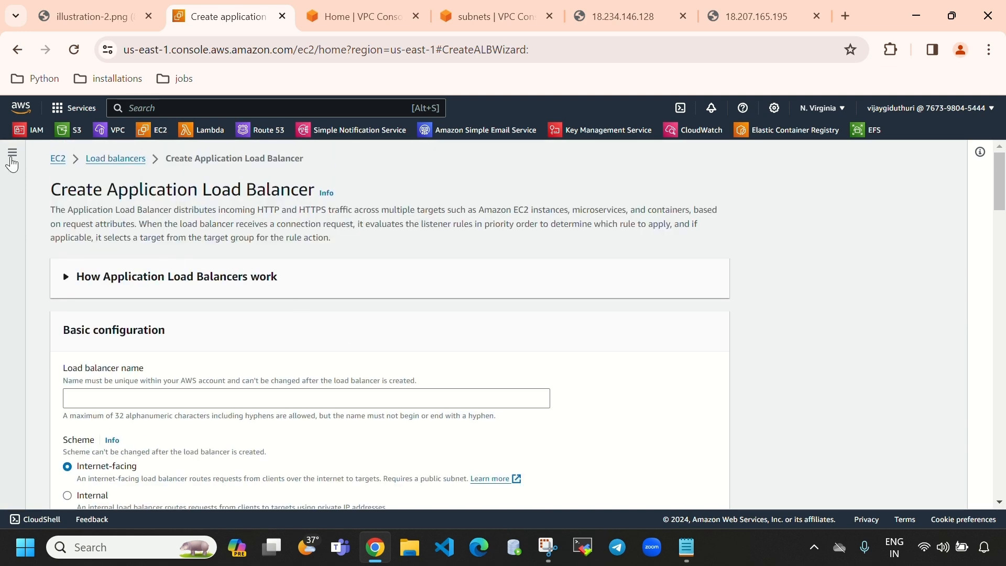
pyautogui.scroll(-6, 58, 315)
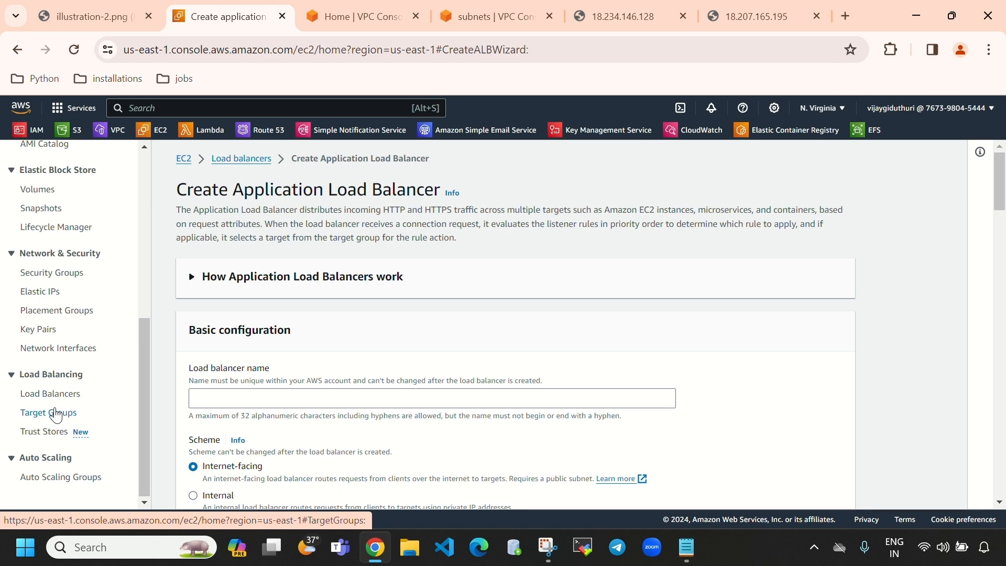
pyautogui.click(232, 399)
pyautogui.scroll(-3, 274, 288)
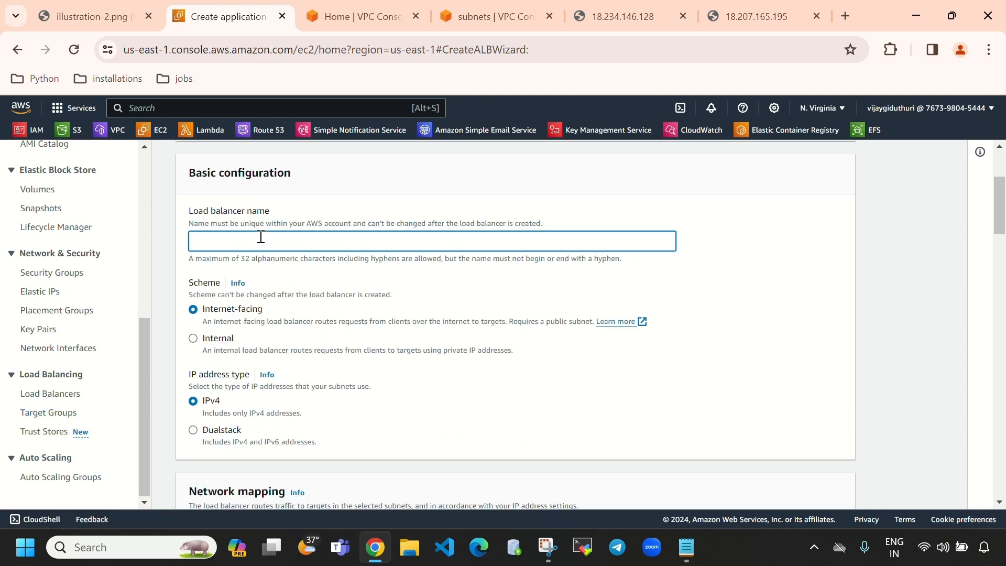
pyautogui.write('my applicationloadbalancer')
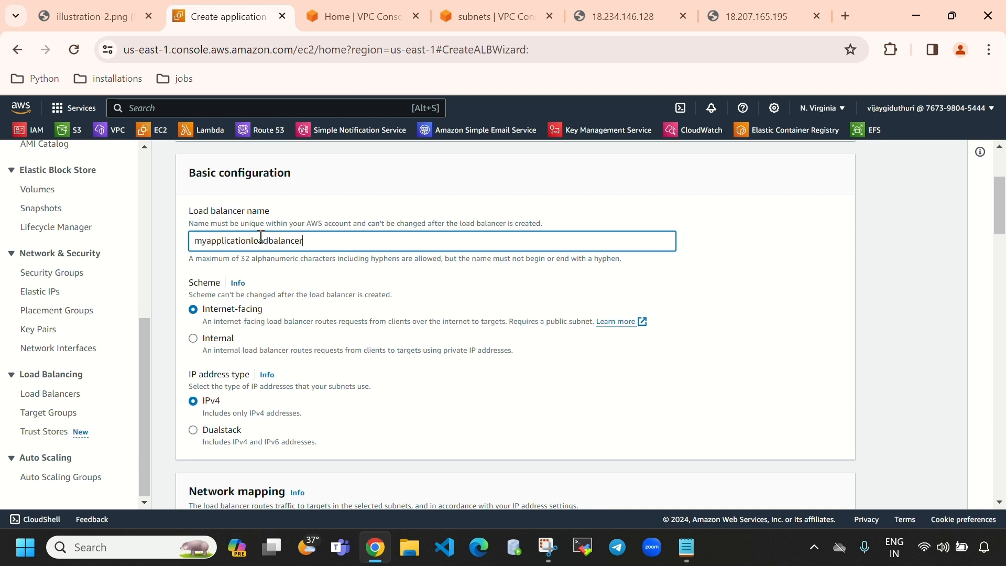
pyautogui.write('fordemo')
# Step: Compare the load balancer schemes, select Internet-facing, and keep IPv4 as the IP address type
pyautogui.moveTo(194, 289); pyautogui.dragTo(272, 312)
pyautogui.moveTo(204, 346)
pyautogui.mouseDown()
pyautogui.moveTo(209, 338)
pyautogui.moveTo(201, 340)
pyautogui.mouseUp()
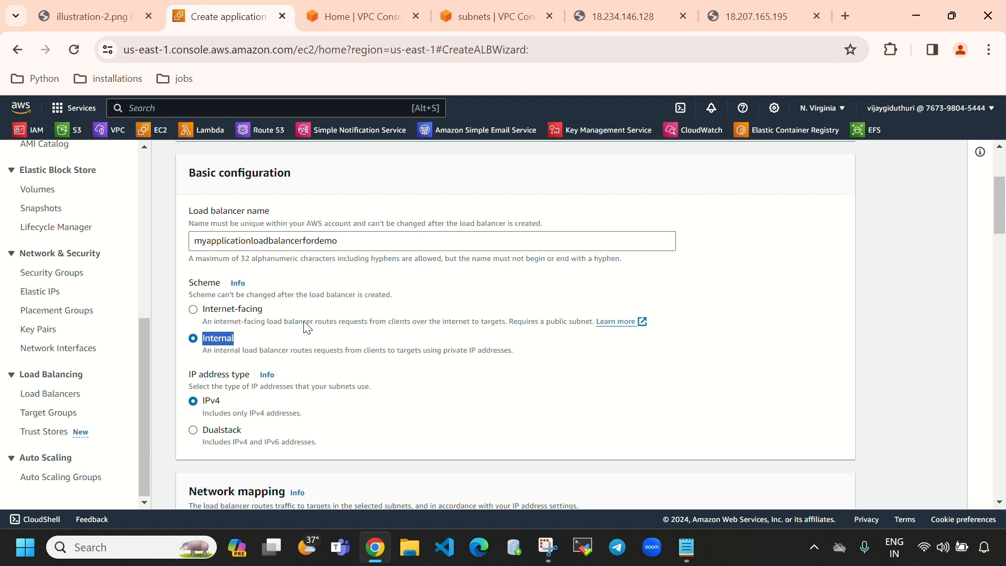
pyautogui.click(244, 320)
pyautogui.scroll(-1, 377, 316)
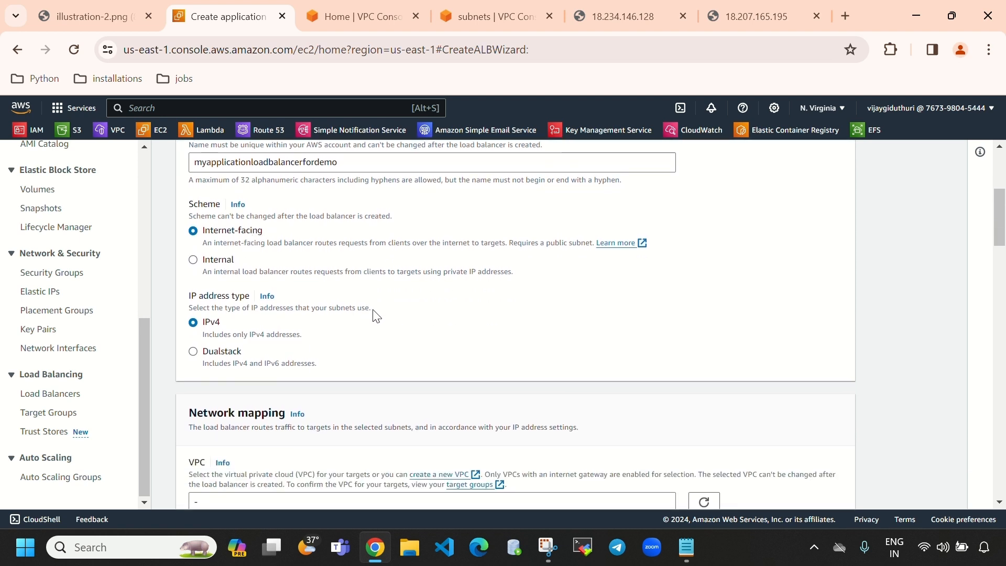
pyautogui.moveTo(243, 306); pyautogui.dragTo(245, 303)
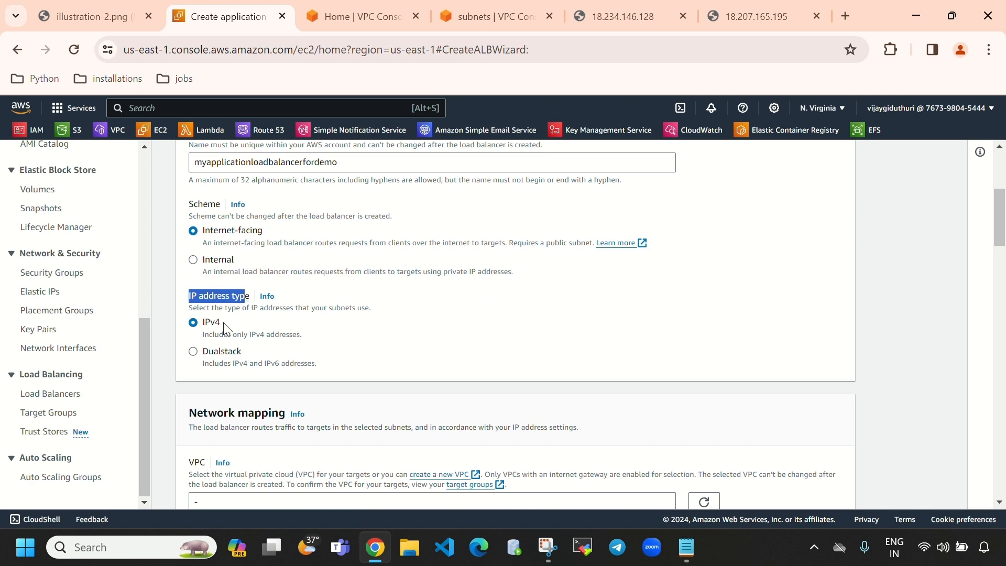
pyautogui.click(393, 334)
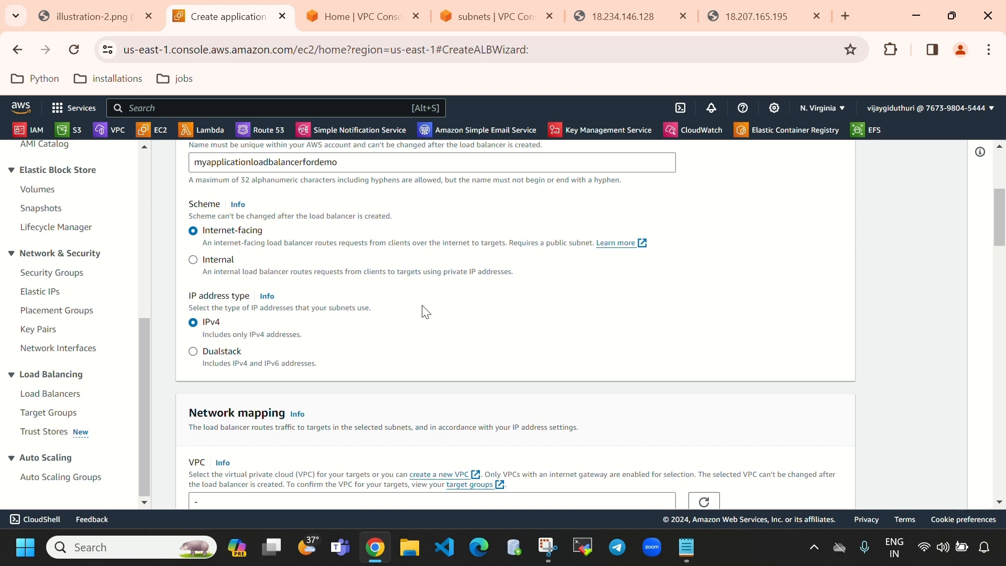
# Step: Set the load balancer's network mapping to my-vpc
pyautogui.scroll(-5, 409, 303)
pyautogui.scroll(3, 398, 283)
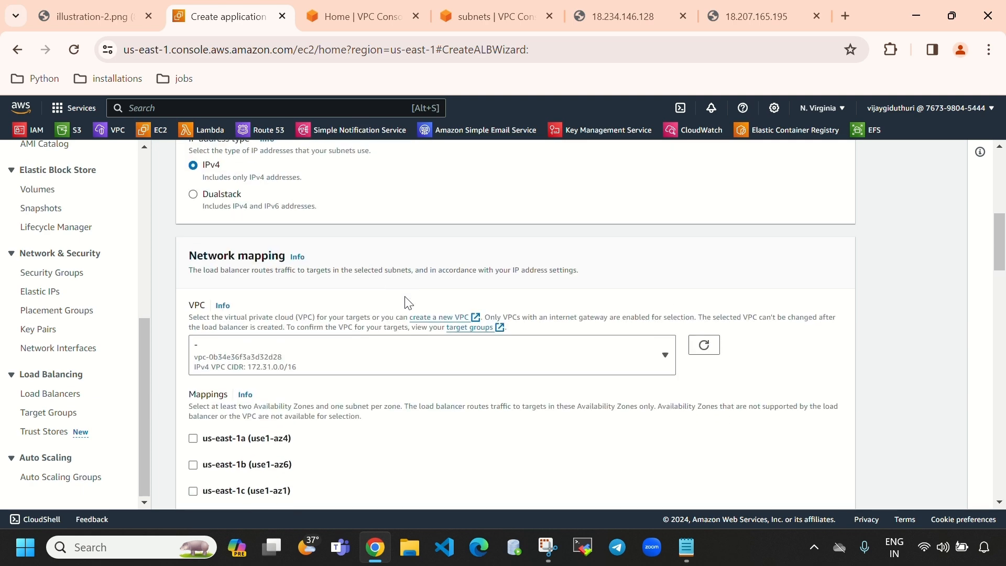
pyautogui.click(443, 358)
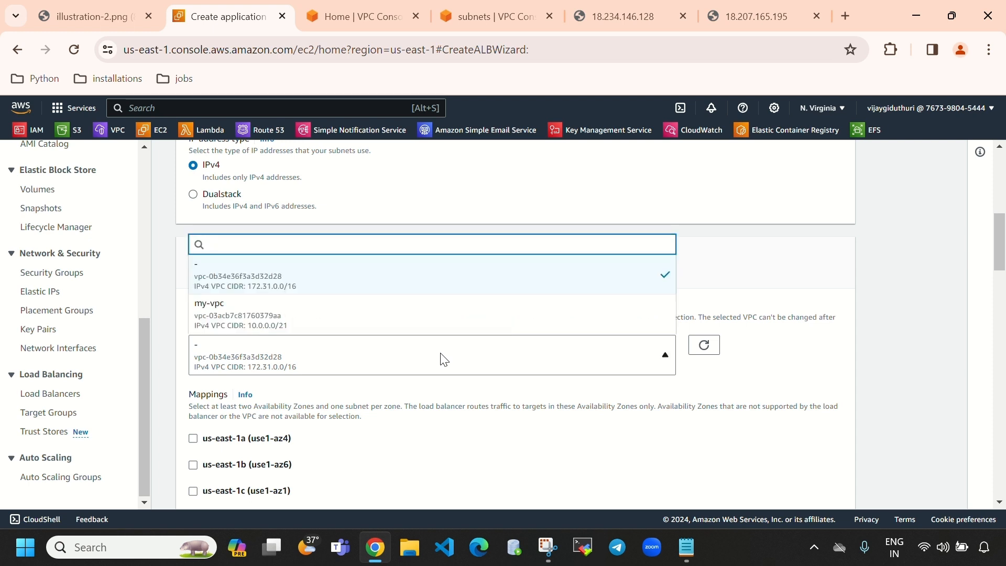
pyautogui.click(364, 321)
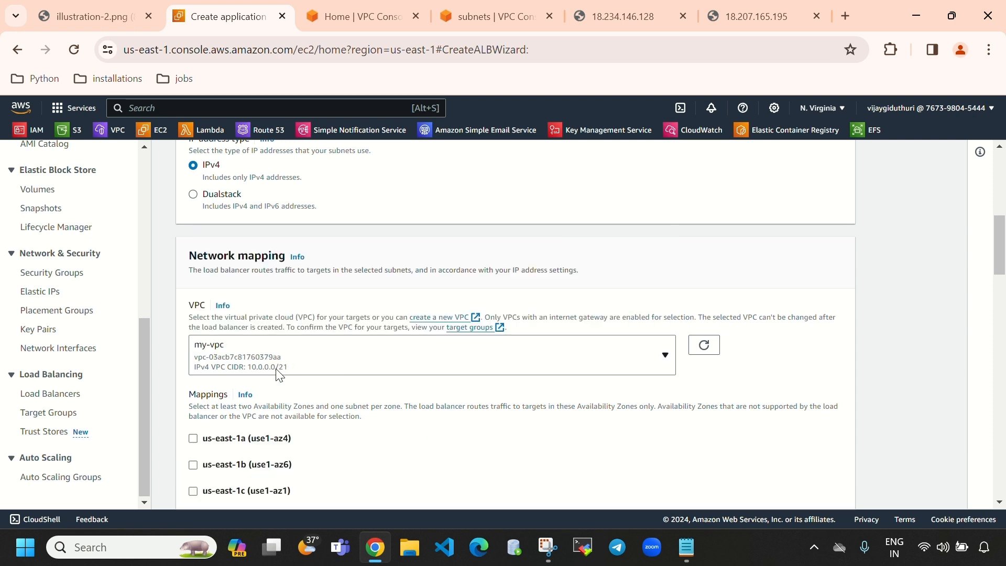
# Step: Map the load balancer to us-east-1a, us-east-1b and us-east-1c with Public-subnet-1, Public-subnet-2 and Public-subnet-3
pyautogui.scroll(-1, 401, 362)
pyautogui.scroll(-1, 398, 371)
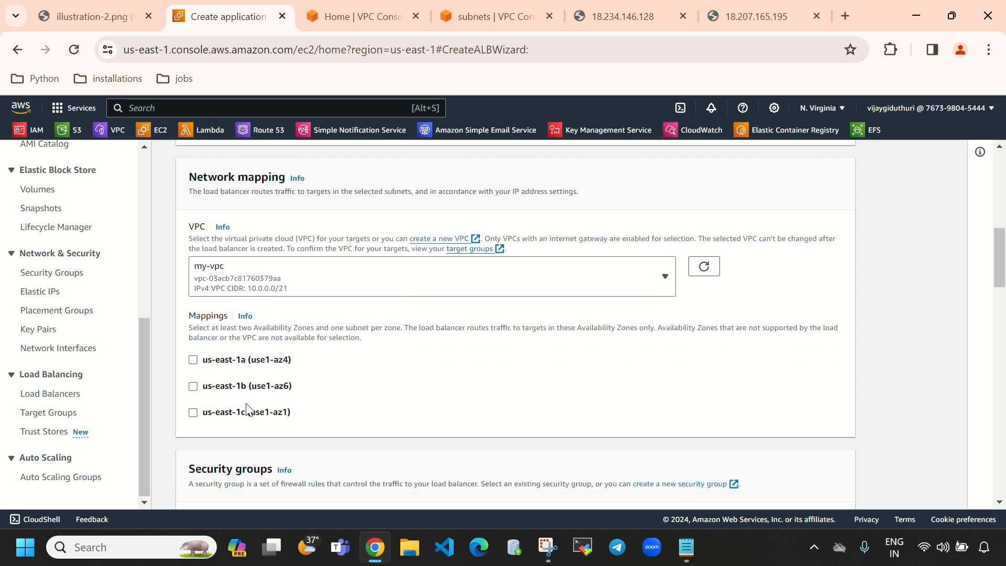
pyautogui.click(193, 361)
pyautogui.scroll(-1, 200, 378)
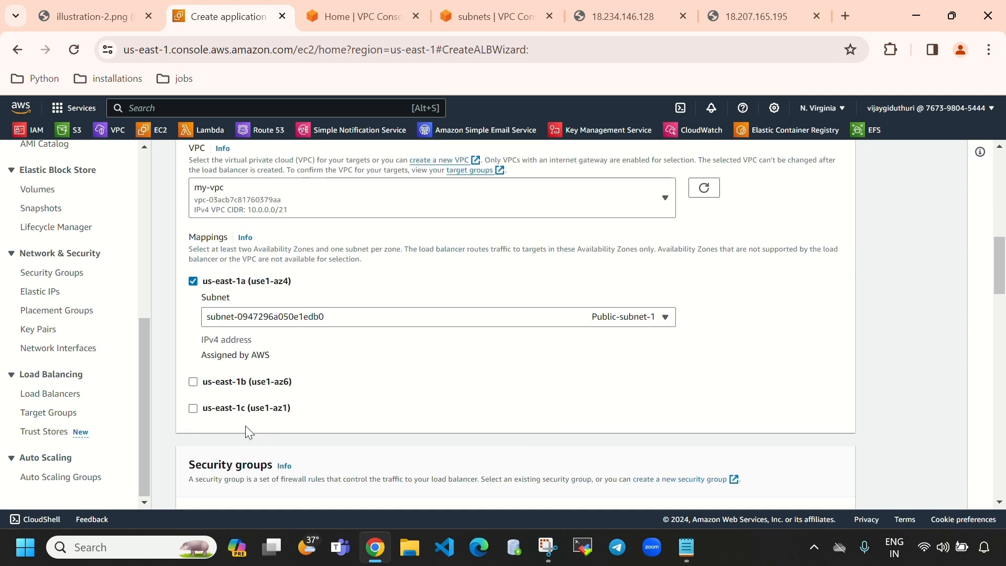
pyautogui.click(193, 381)
pyautogui.scroll(-3, 325, 410)
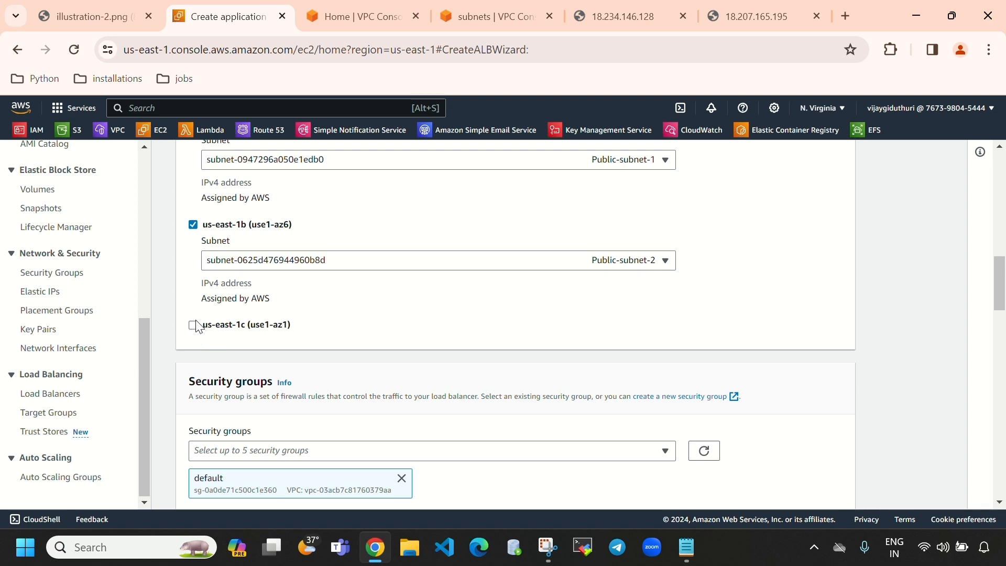
pyautogui.click(194, 325)
pyautogui.scroll(4, 550, 375)
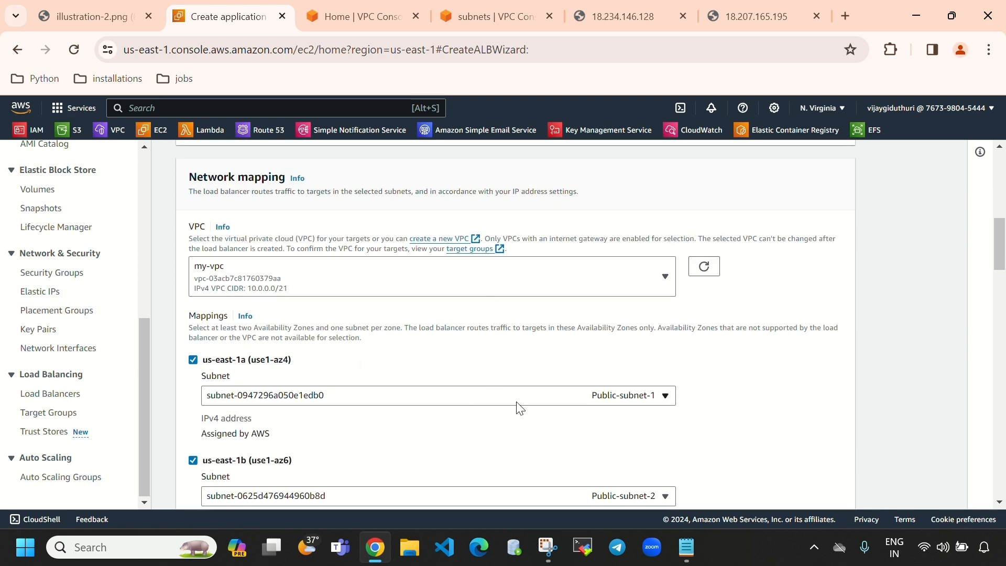
pyautogui.scroll(-1, 518, 409)
pyautogui.scroll(-2, 330, 393)
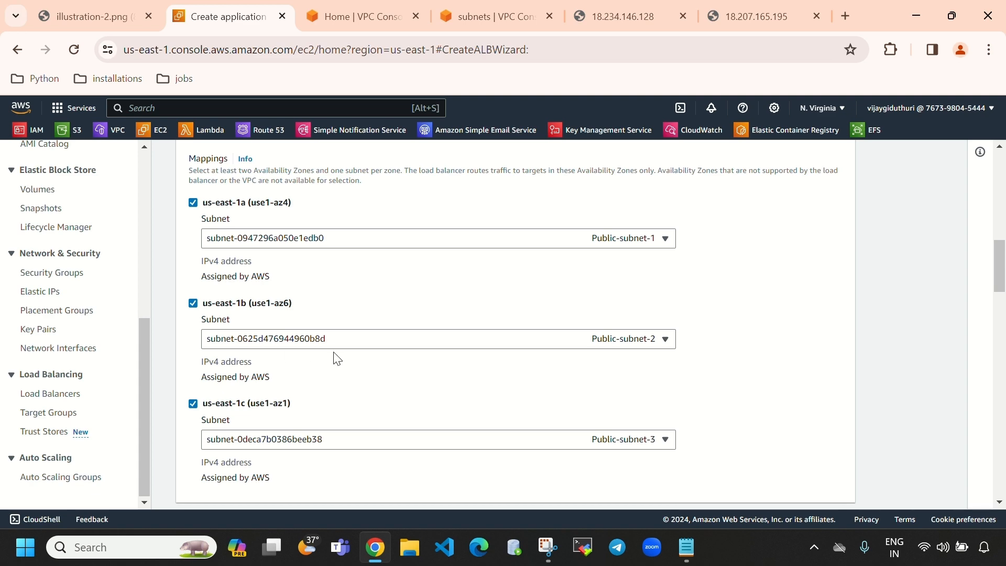
# Step: Replace the load balancer's default security group with the sg security group
pyautogui.scroll(-1, 332, 355)
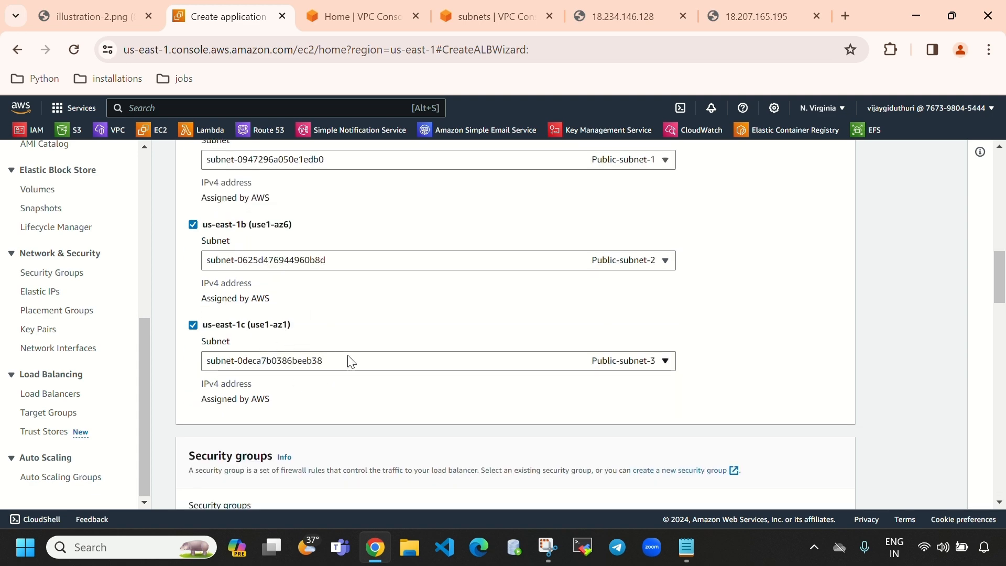
pyautogui.scroll(-3, 403, 411)
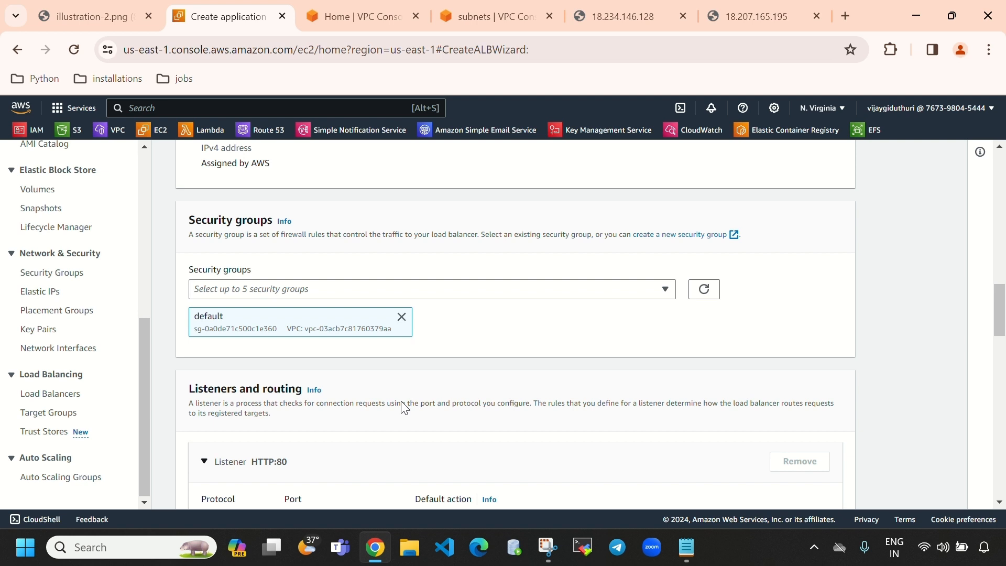
pyautogui.click(401, 317)
pyautogui.click(422, 297)
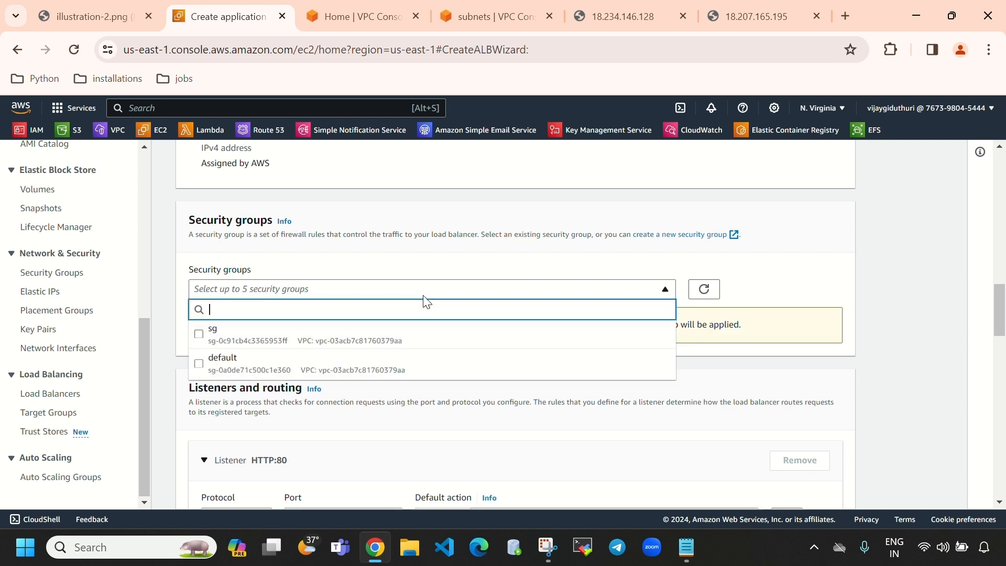
pyautogui.click(243, 328)
pyautogui.click(761, 334)
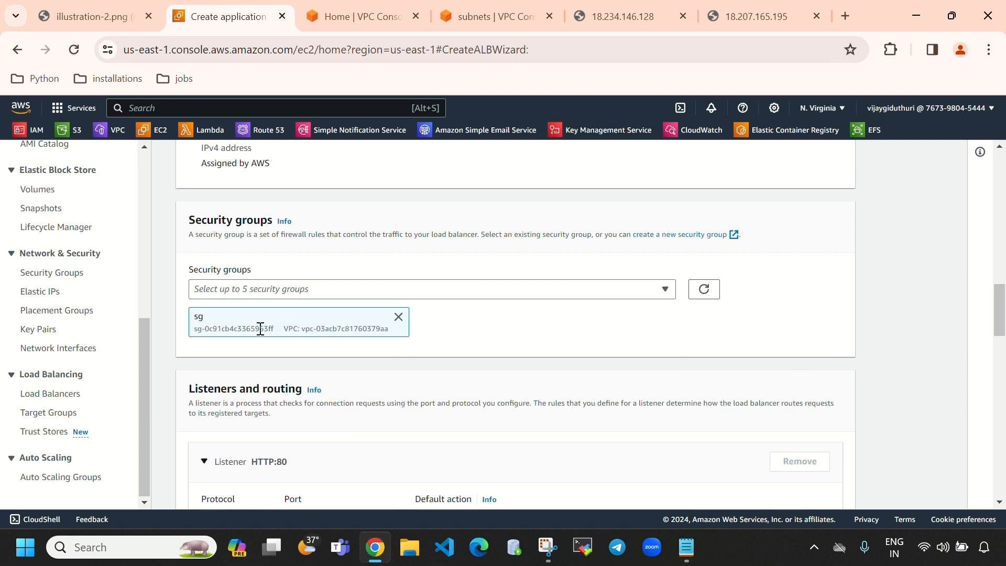
# Step: Keep HTTP as the listener's protocol with port 80
pyautogui.scroll(-3, 497, 356)
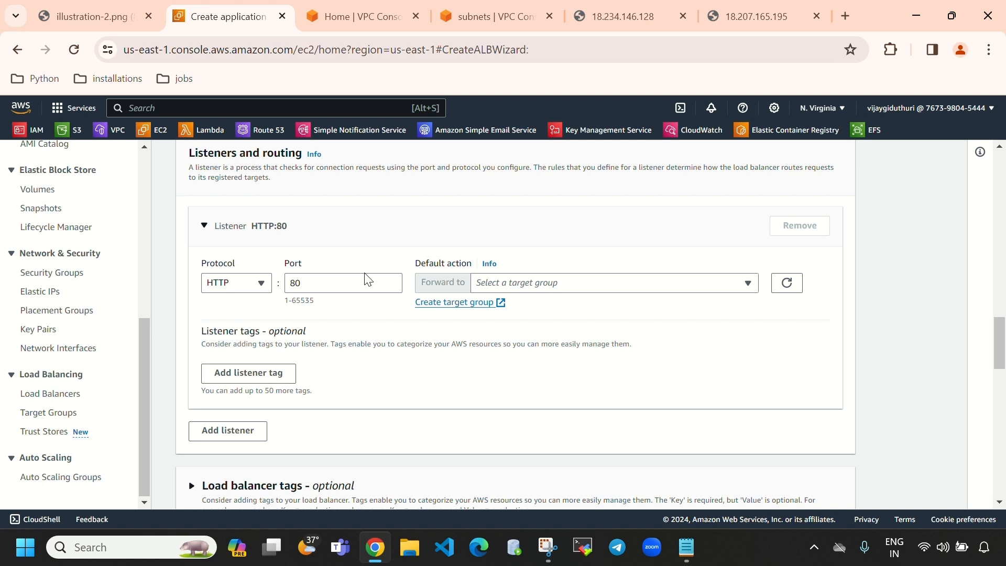
pyautogui.click(236, 285)
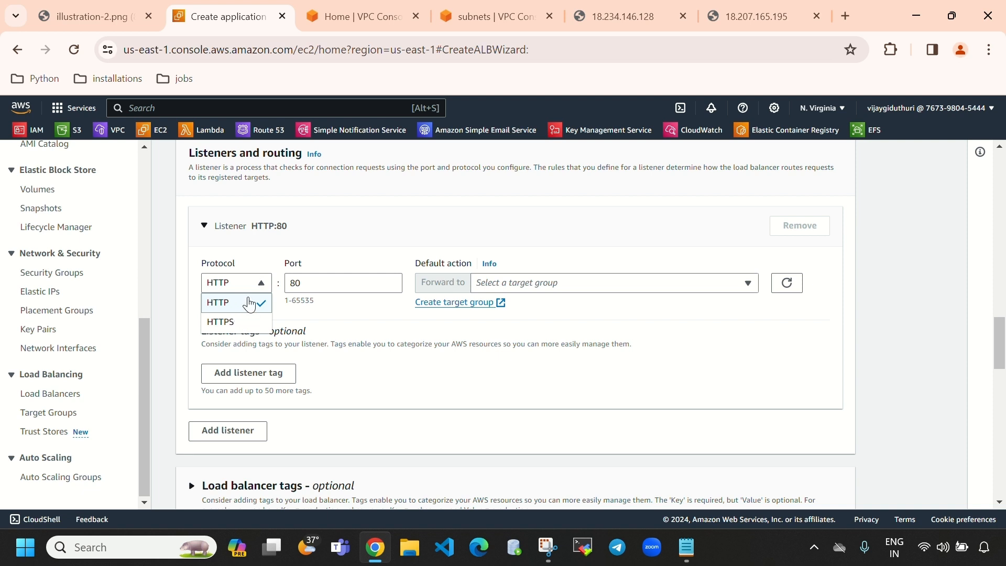
pyautogui.click(249, 303)
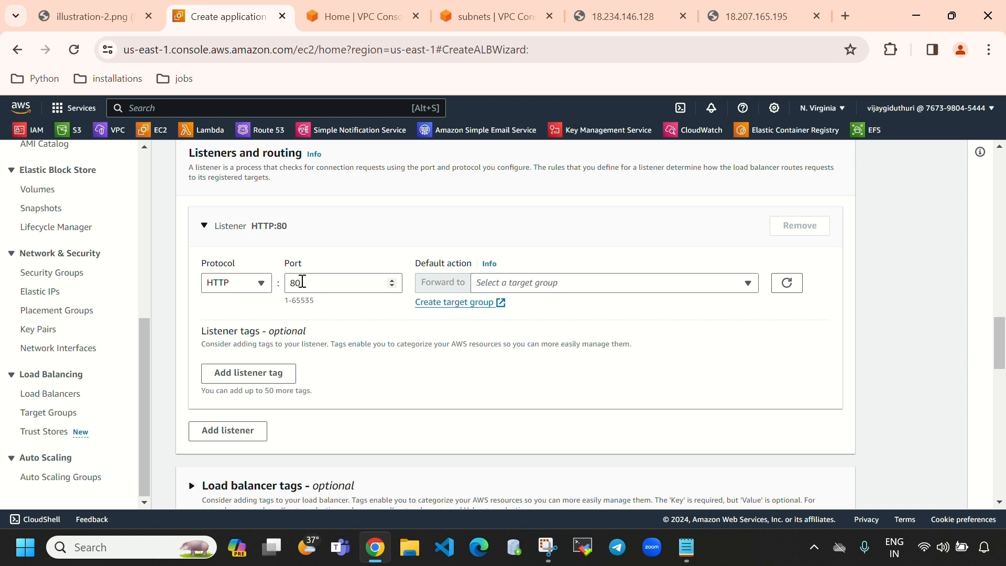
pyautogui.moveTo(328, 282); pyautogui.dragTo(293, 283)
pyautogui.click(365, 248)
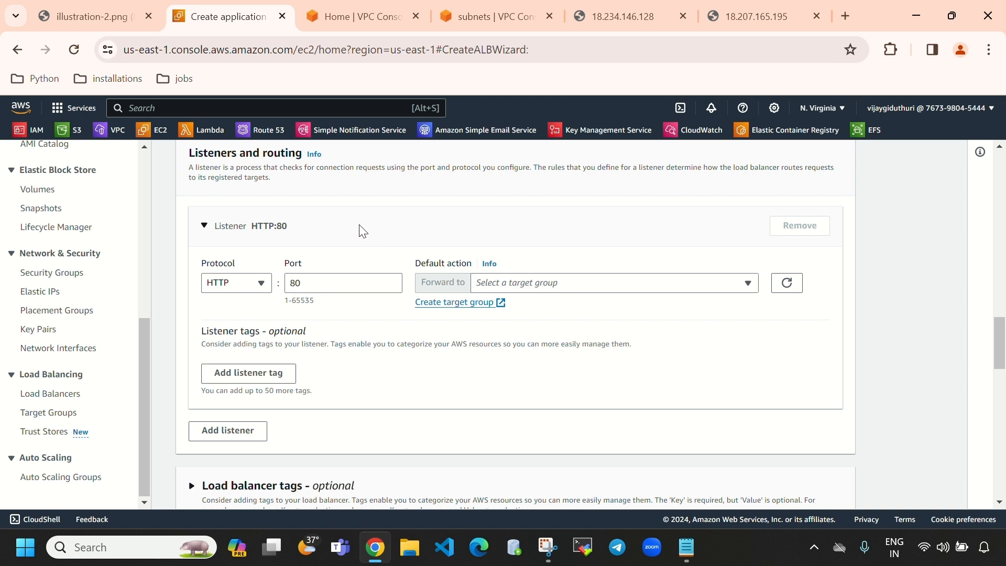
# Step: Check the listener's available target groups, open the EC2 target groups in a new browser tab, and start creating one
pyautogui.click(532, 282)
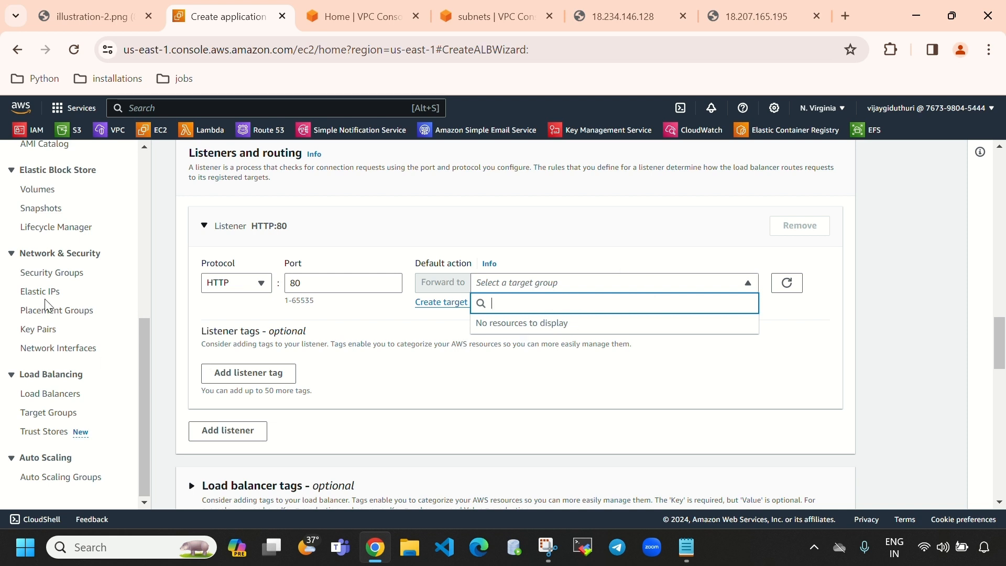
pyautogui.rightClick(64, 416)
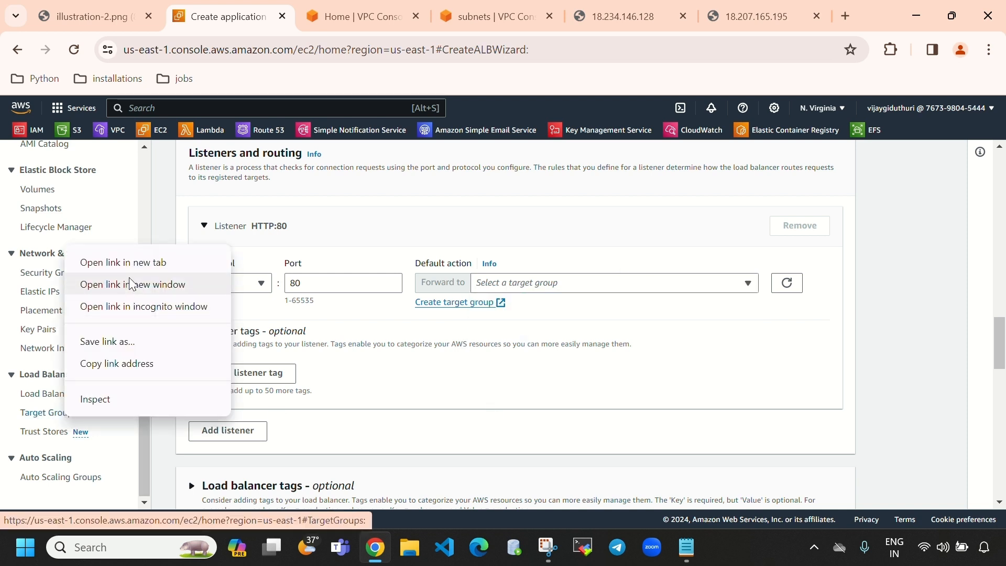
pyautogui.click(134, 263)
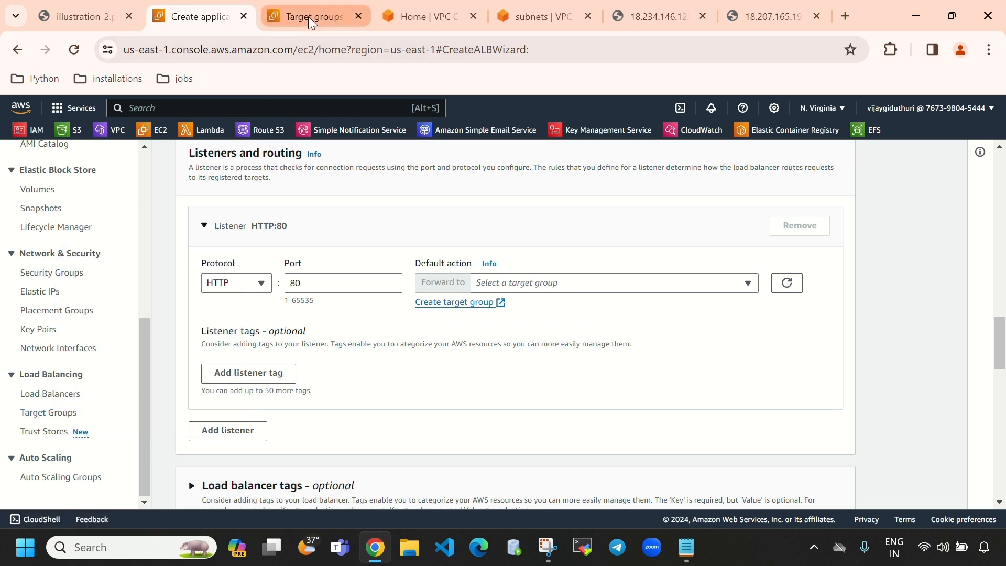
pyautogui.click(309, 16)
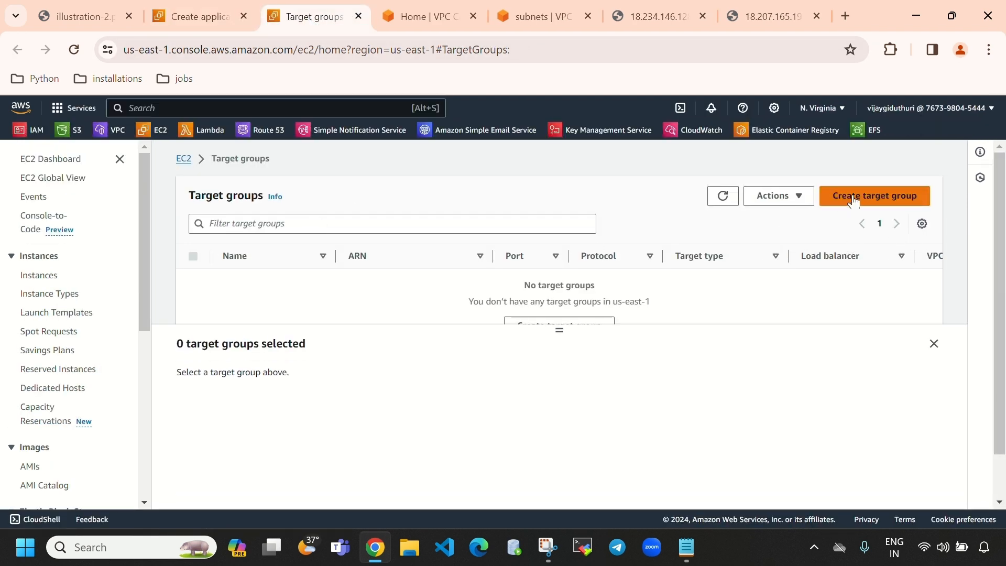
pyautogui.click(873, 192)
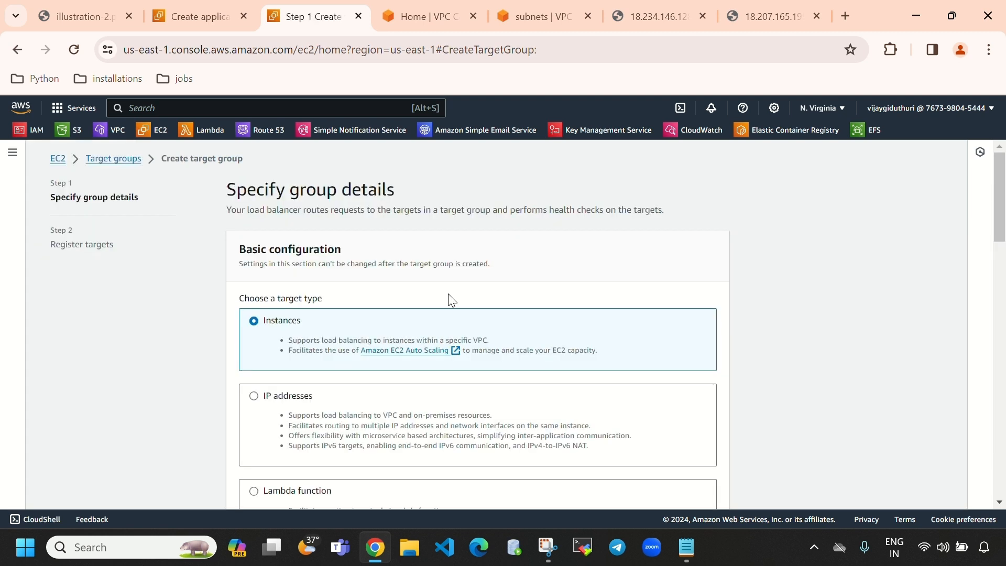
# Step: Review the available target types in the target group's basic configuration and expand the EC2 navigation
pyautogui.scroll(-1, 487, 330)
pyautogui.scroll(1, 493, 331)
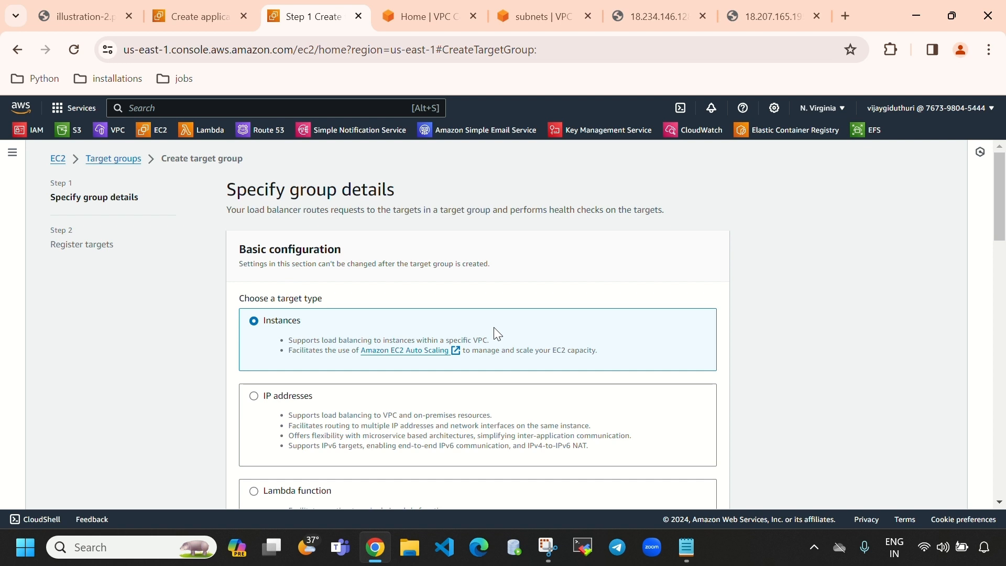
pyautogui.scroll(-1, 378, 324)
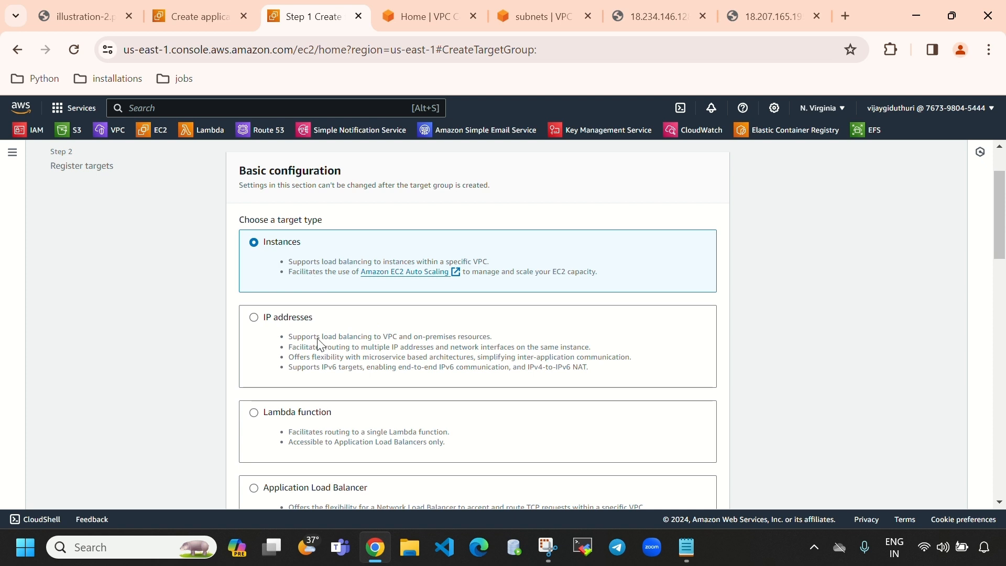
pyautogui.scroll(-1, 321, 344)
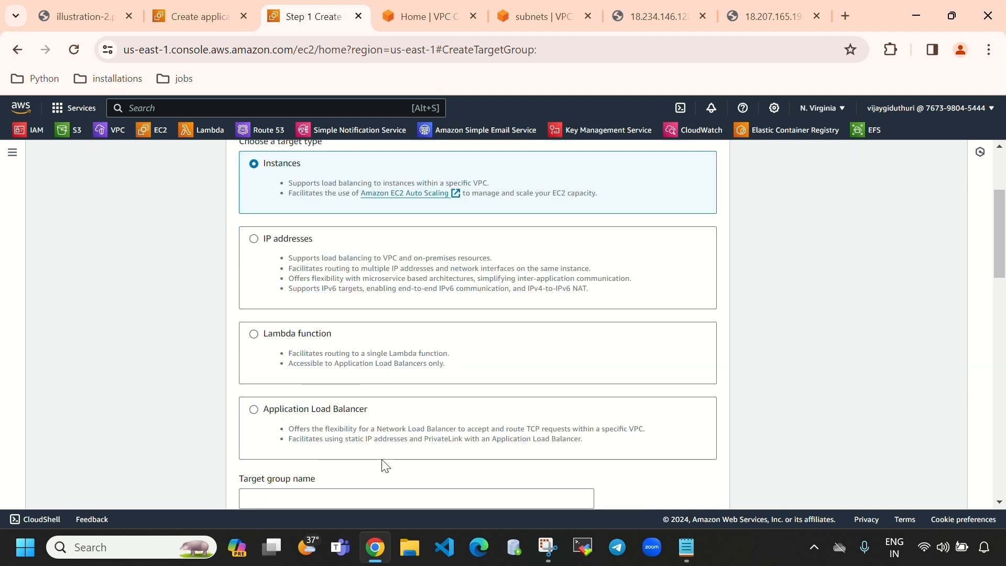
pyautogui.scroll(1, 409, 400)
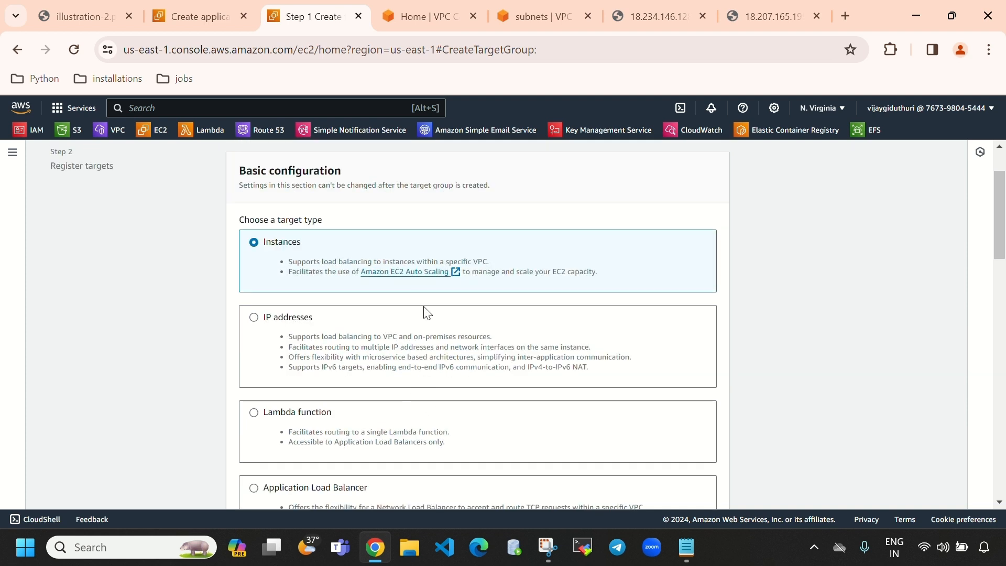
pyautogui.click(12, 152)
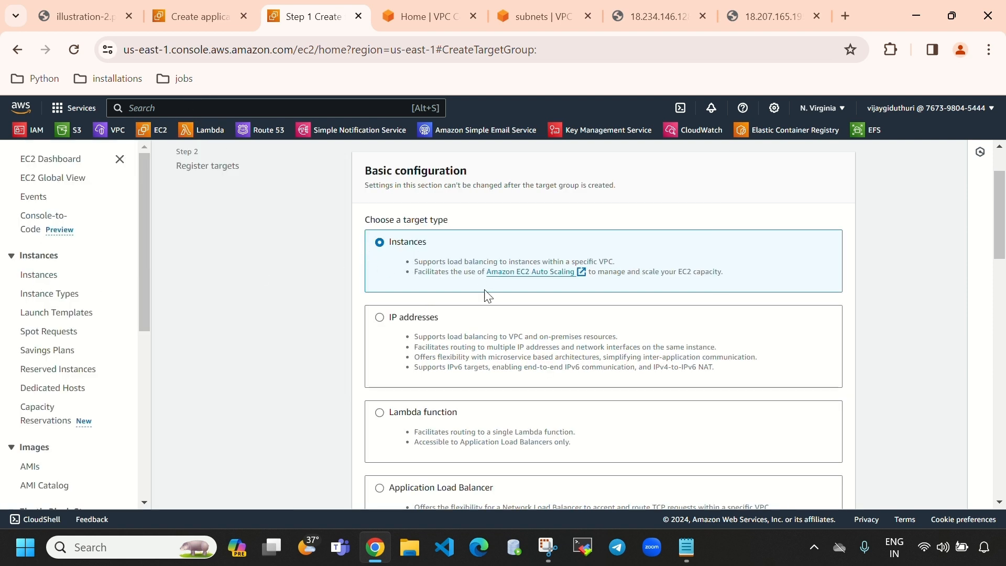
# Step: Name the target group mytargetgroupforALB and keep its protocol and port at HTTP 80
pyautogui.scroll(-5, 471, 286)
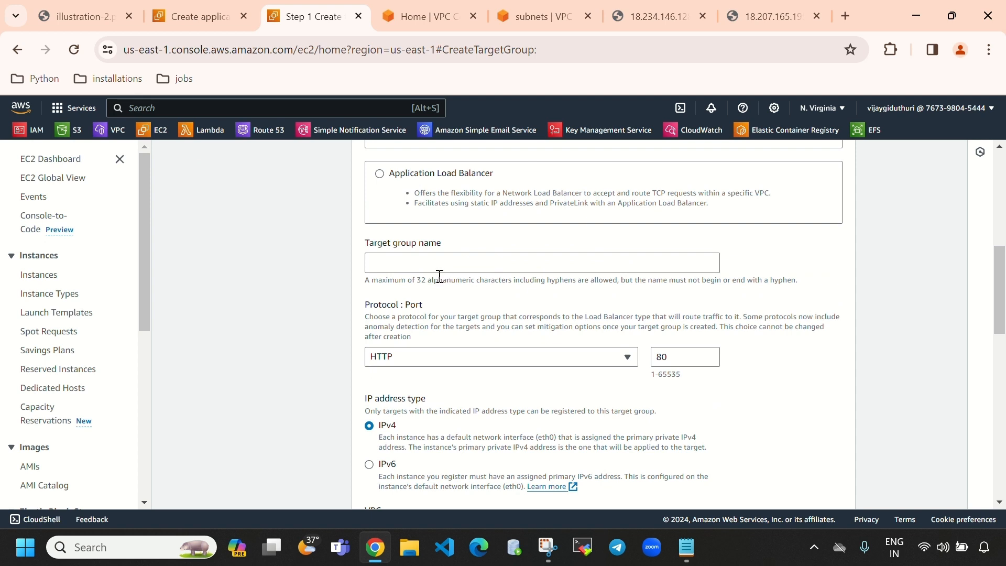
pyautogui.click(444, 262)
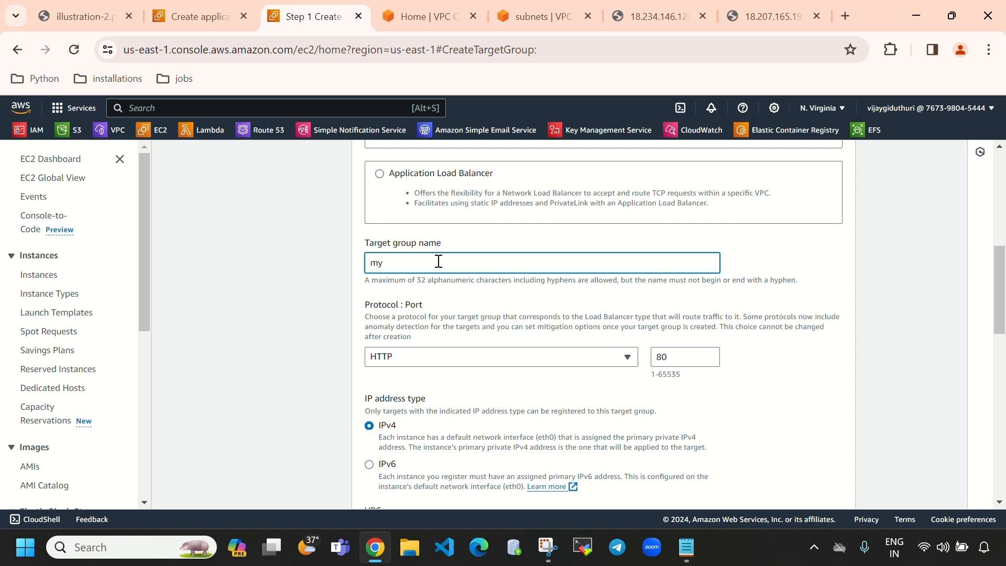
pyautogui.write('mytargetgroupforALB')
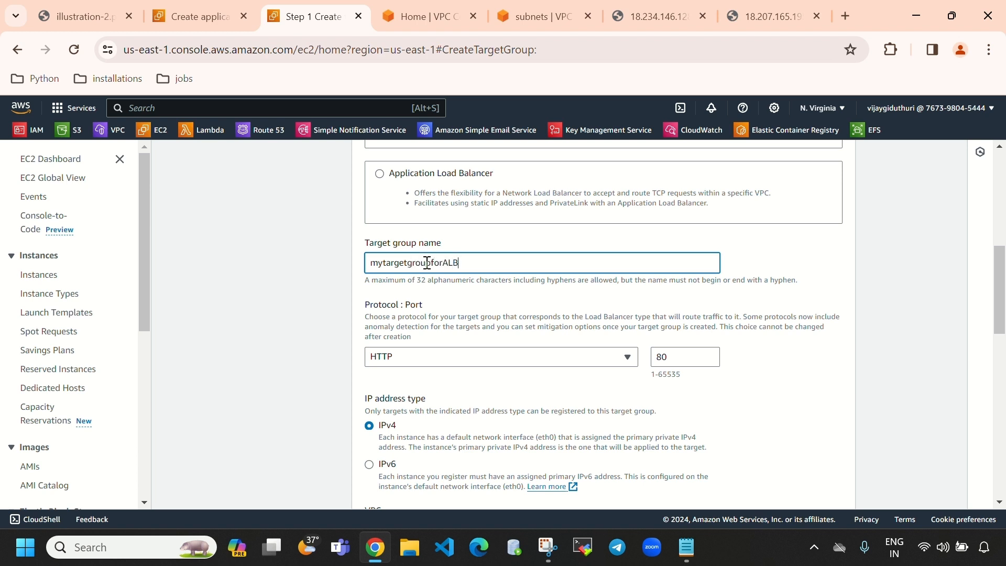
pyautogui.scroll(-1, 495, 328)
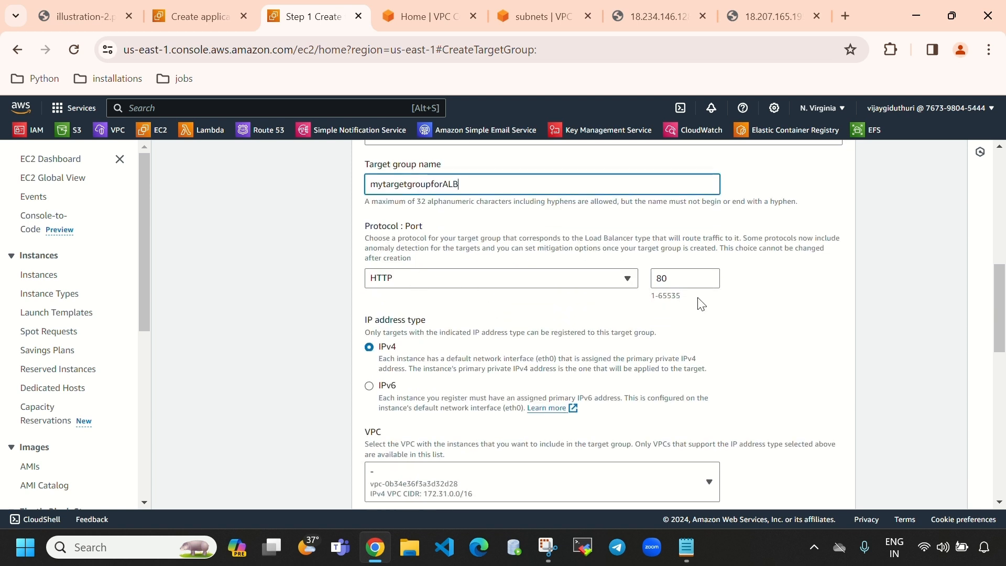
pyautogui.click(676, 281)
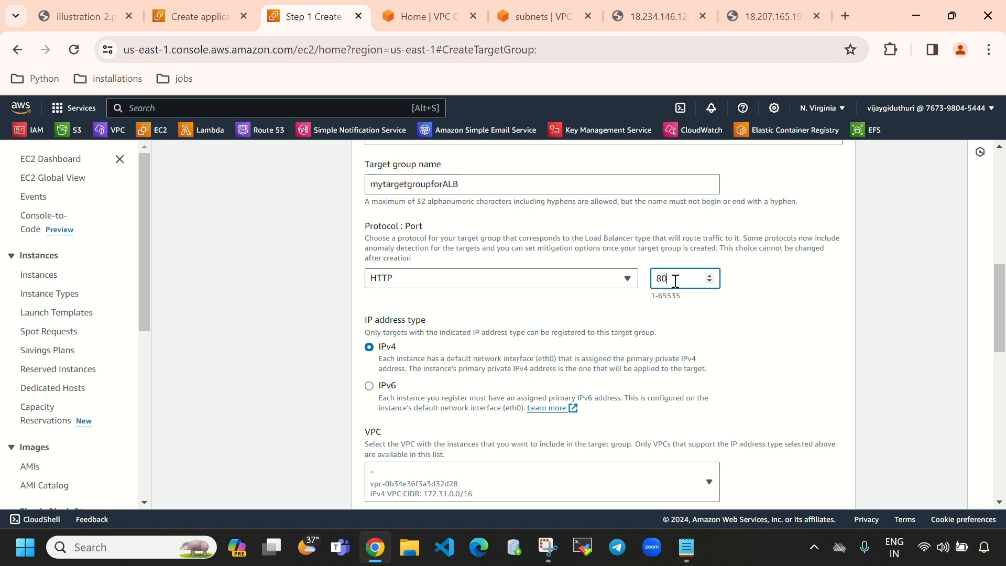
pyautogui.moveTo(676, 281); pyautogui.dragTo(659, 279)
# Step: Select my-vpc as the target group's VPC and continue to target registration with the default health check settings
pyautogui.moveTo(363, 320); pyautogui.dragTo(440, 317)
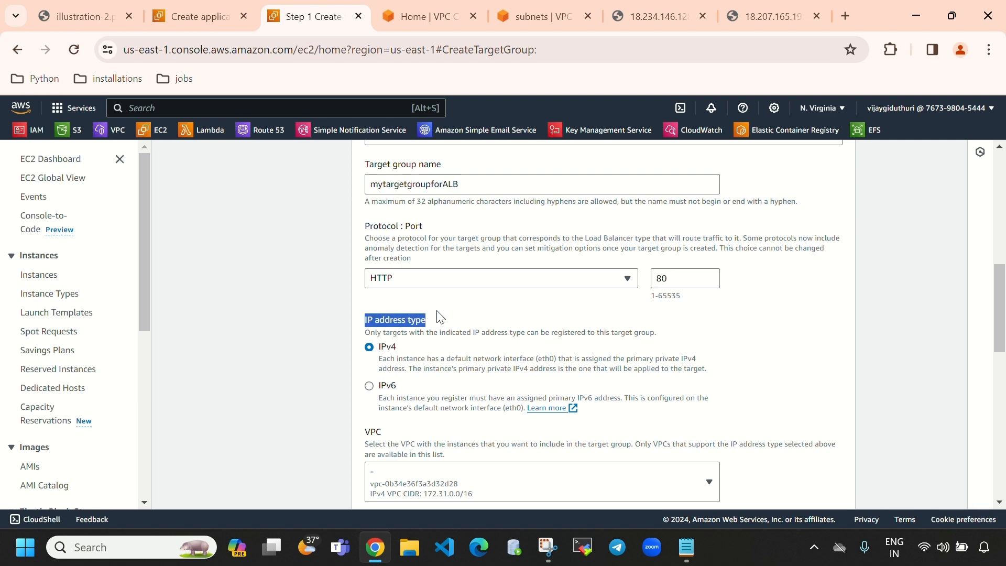
pyautogui.scroll(-1, 492, 356)
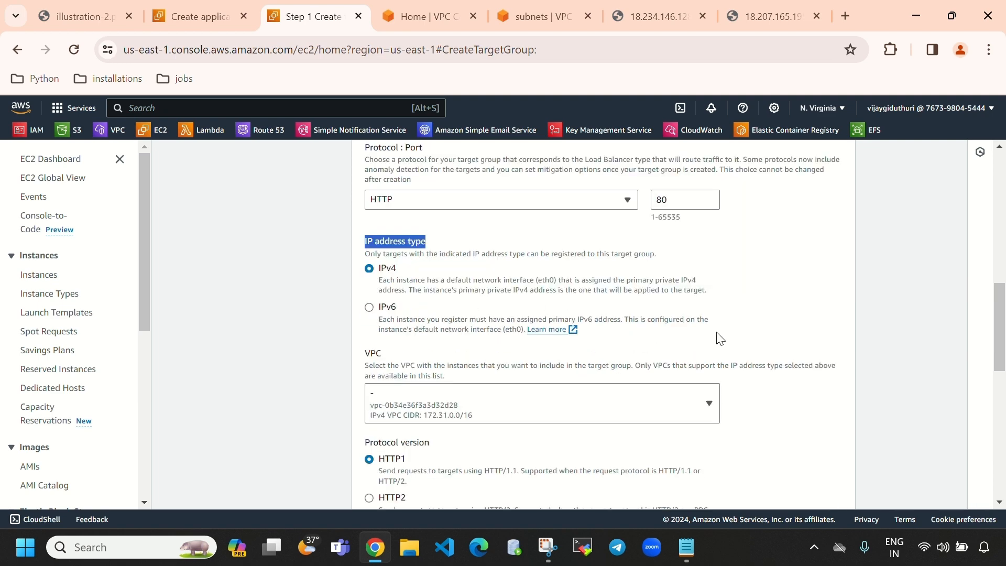
pyautogui.scroll(-1, 720, 338)
pyautogui.click(649, 333)
pyautogui.click(428, 432)
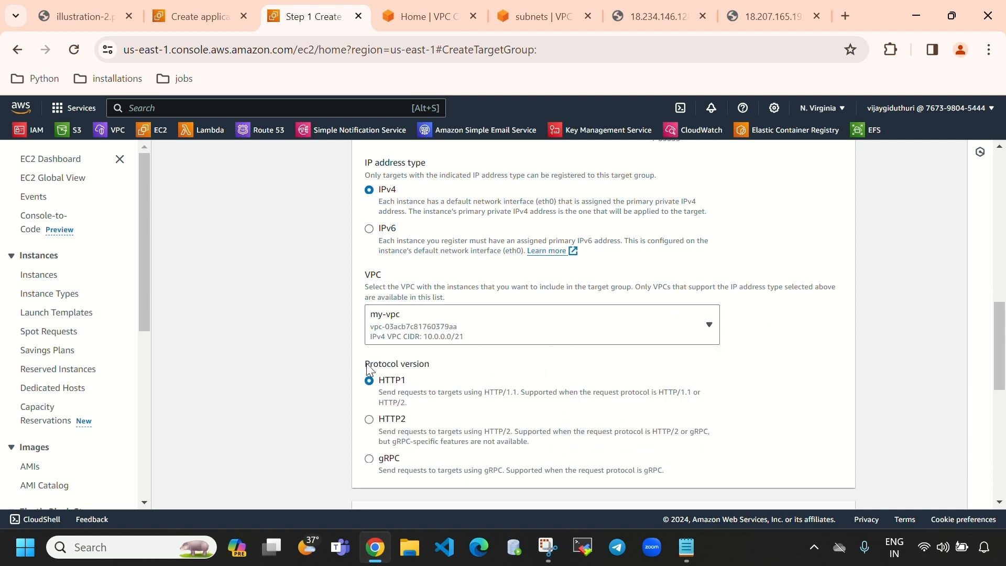
pyautogui.scroll(-1, 487, 356)
pyautogui.scroll(-7, 461, 352)
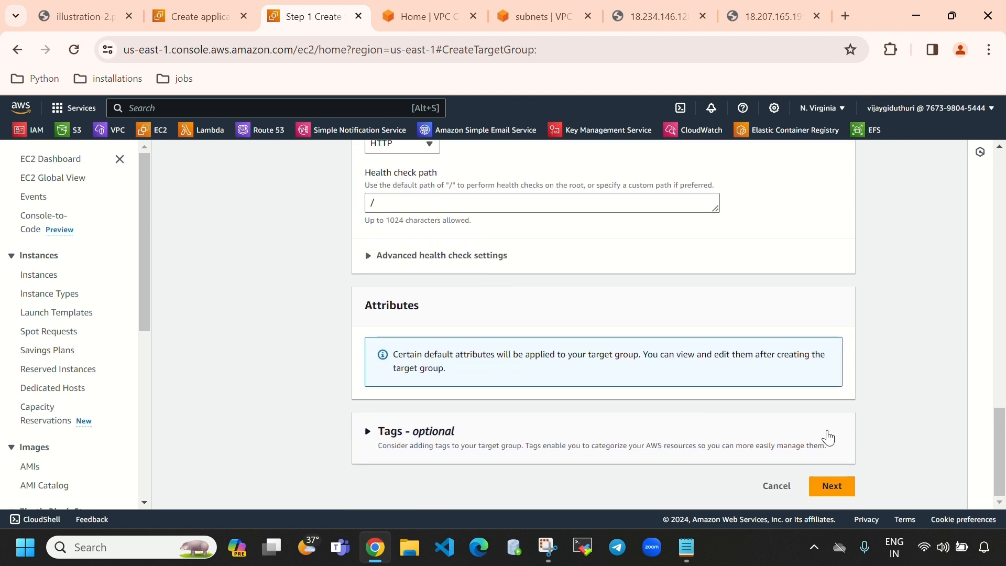
pyautogui.click(833, 486)
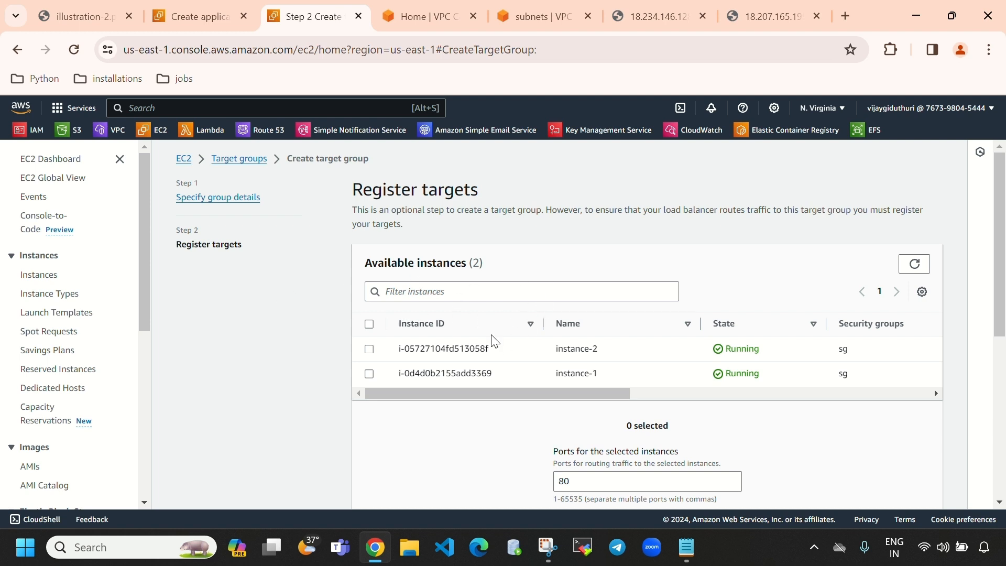
# Step: Collapse the EC2 navigation, open the running EC2 instances in a new browser tab, and check the Availability Zones of instance-1 and instance-2
pyautogui.click(120, 159)
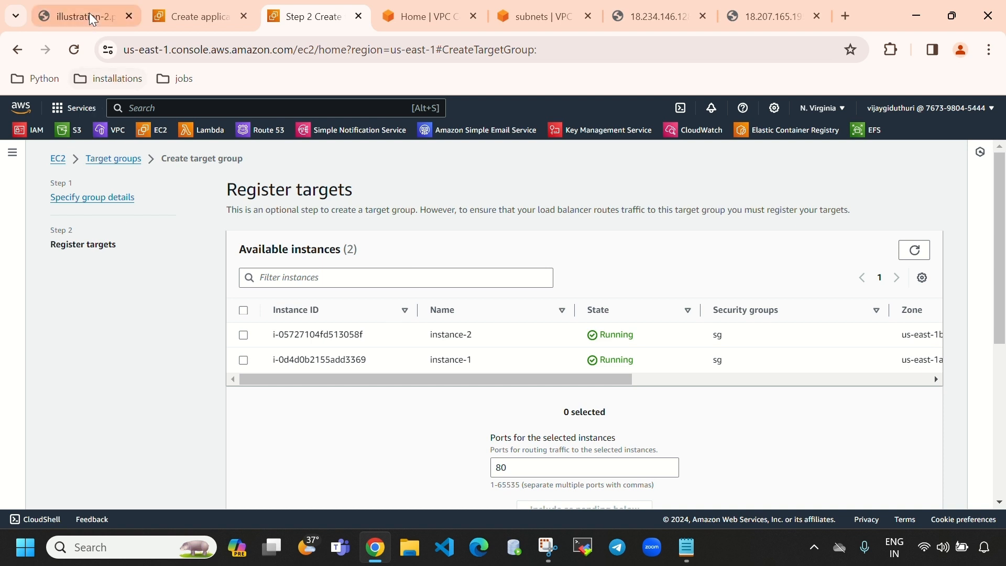
pyautogui.click(156, 18)
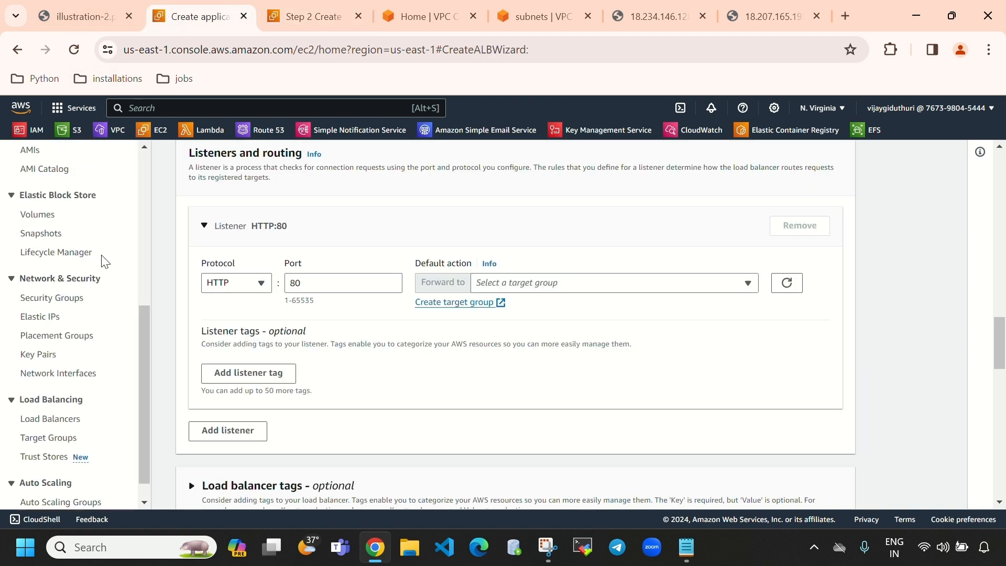
pyautogui.scroll(6, 105, 260)
pyautogui.rightClick(46, 278)
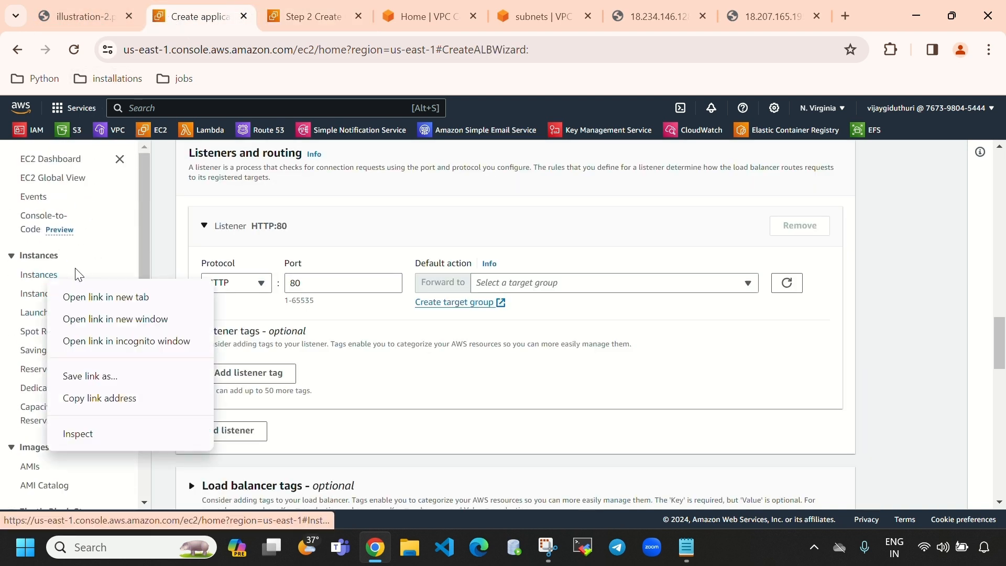
pyautogui.click(100, 297)
pyautogui.click(356, 24)
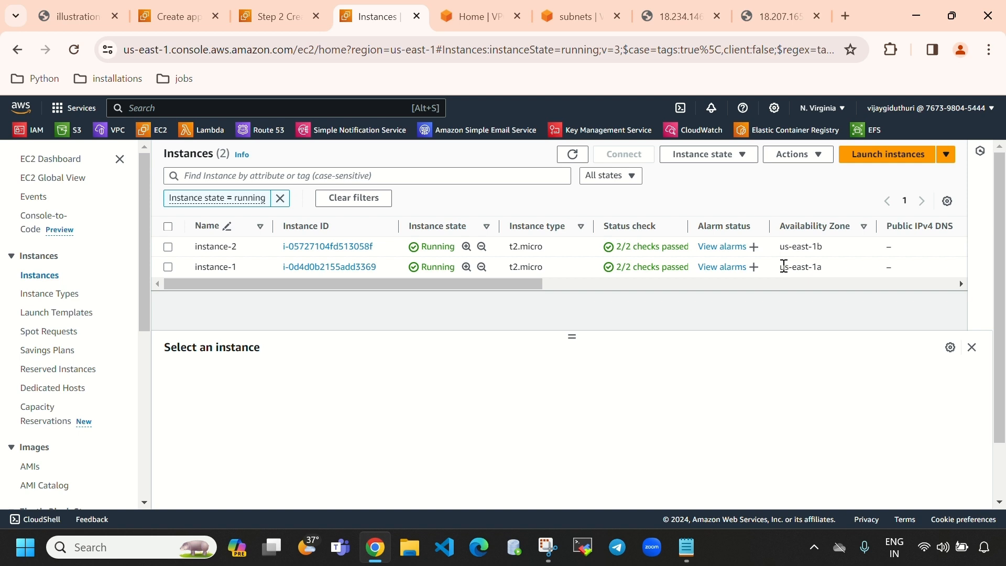
pyautogui.moveTo(784, 267); pyautogui.dragTo(744, 174)
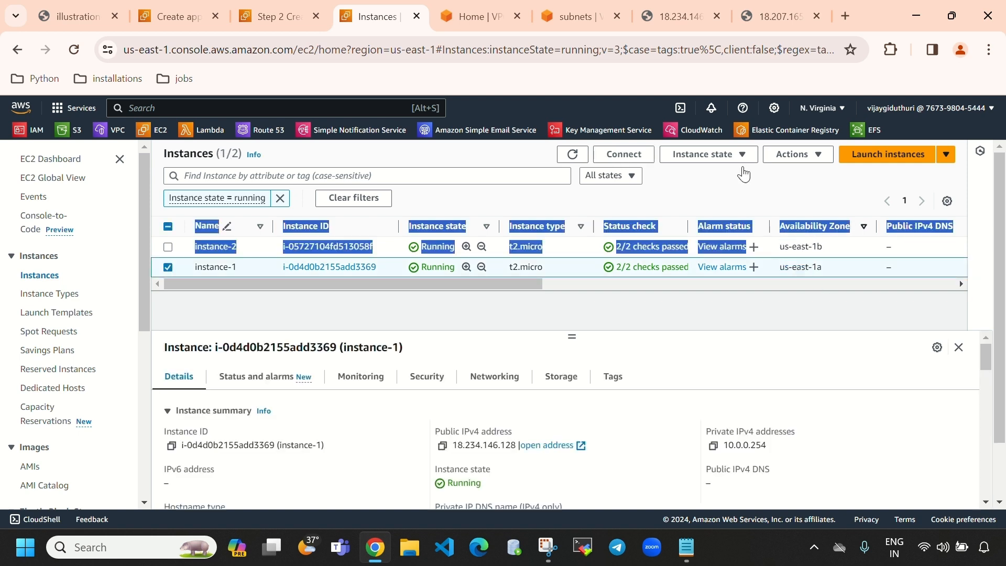
# Step: Return to the target registration page and include instance-1 and instance-2 as pending targets on port 80
pyautogui.click(275, 15)
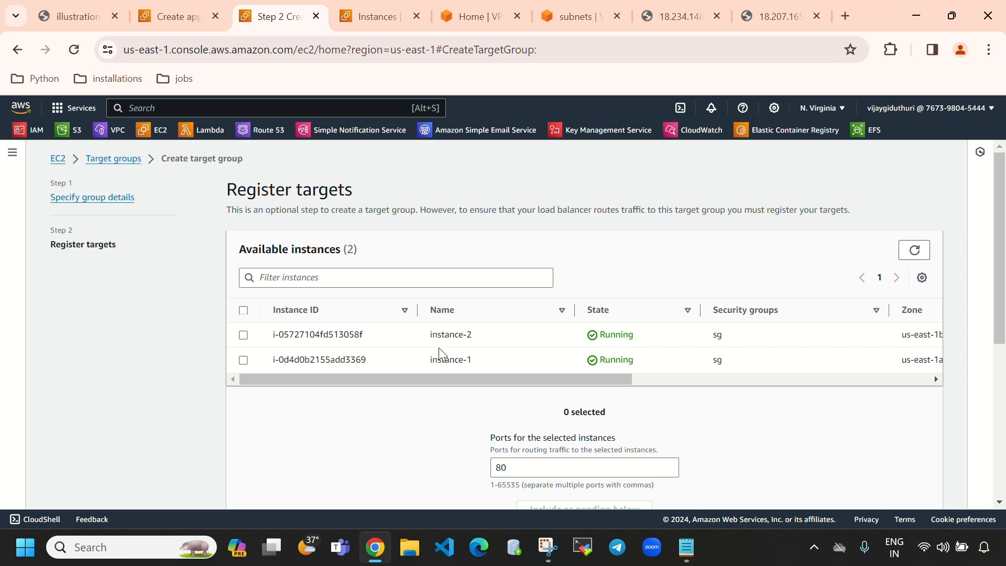
pyautogui.click(243, 310)
pyautogui.scroll(-2, 694, 408)
pyautogui.scroll(-3, 639, 367)
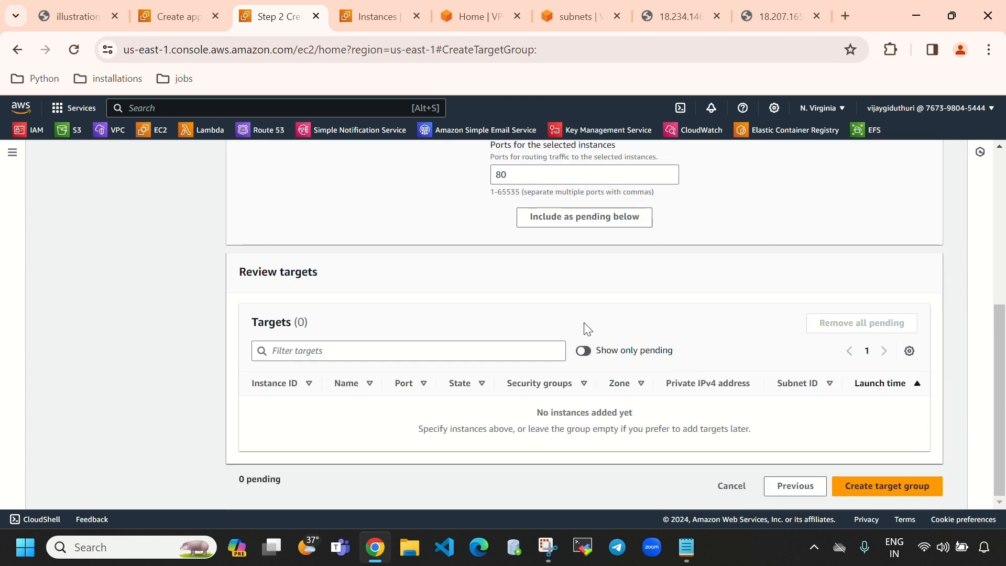
pyautogui.scroll(1, 576, 319)
pyautogui.scroll(1, 578, 303)
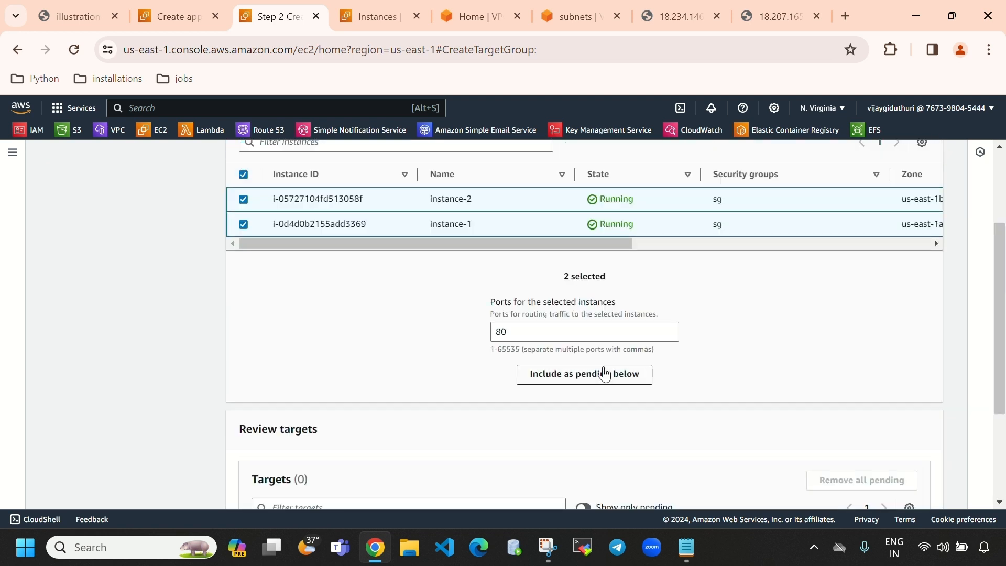
pyautogui.click(628, 375)
# Step: Review the pending targets instance-1 and instance-2 and create the target group
pyautogui.scroll(-3, 623, 369)
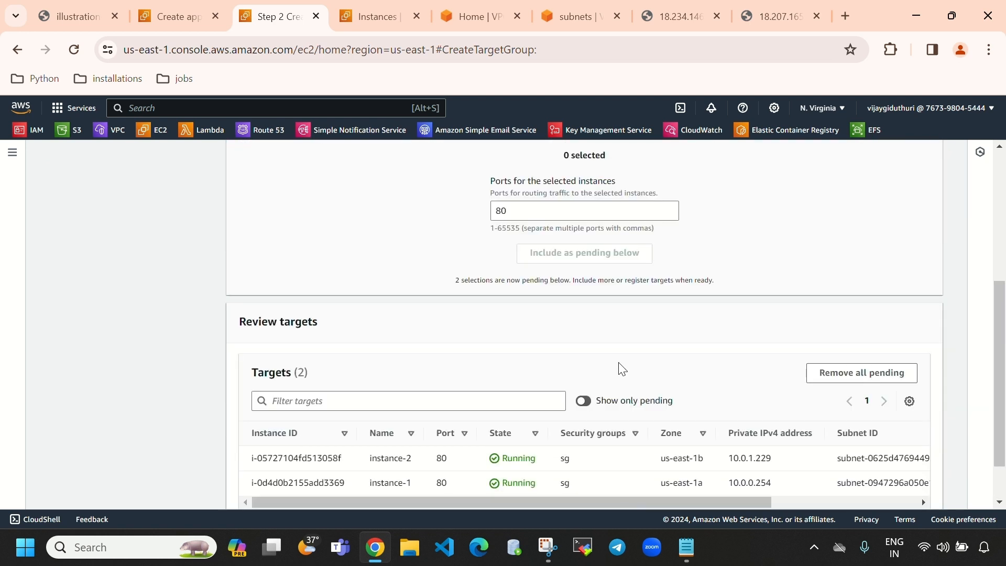
pyautogui.scroll(5, 430, 364)
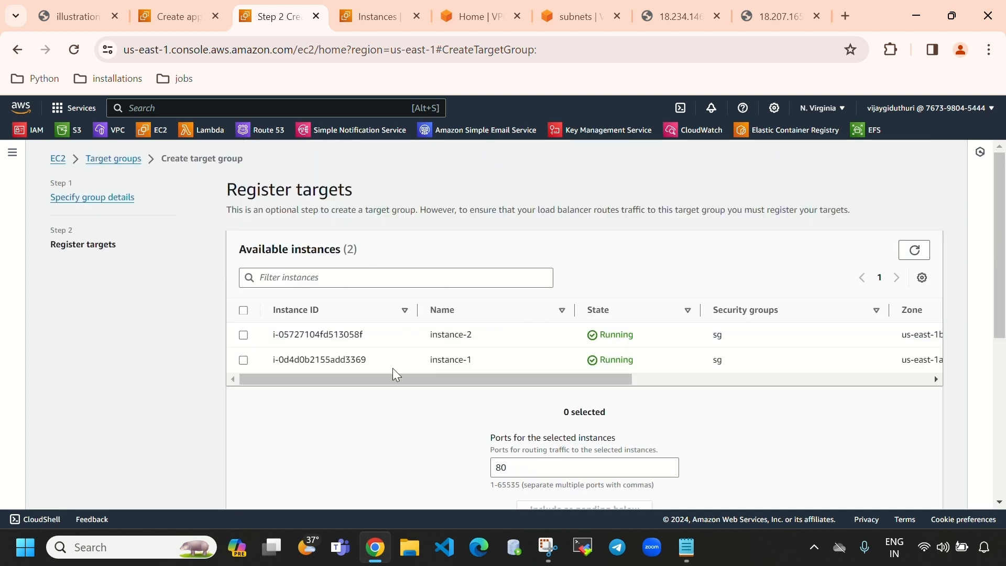
pyautogui.scroll(-5, 526, 330)
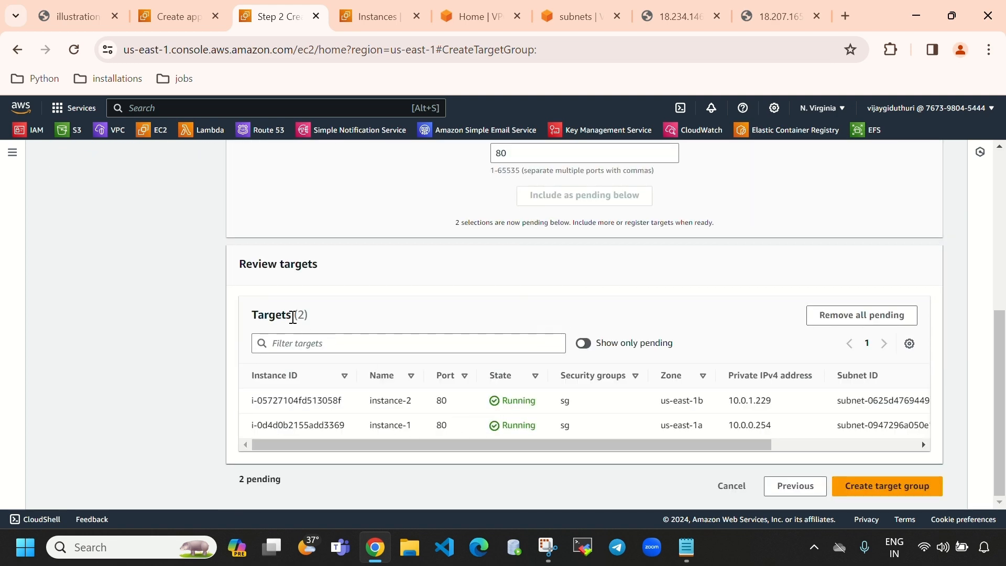
pyautogui.click(908, 495)
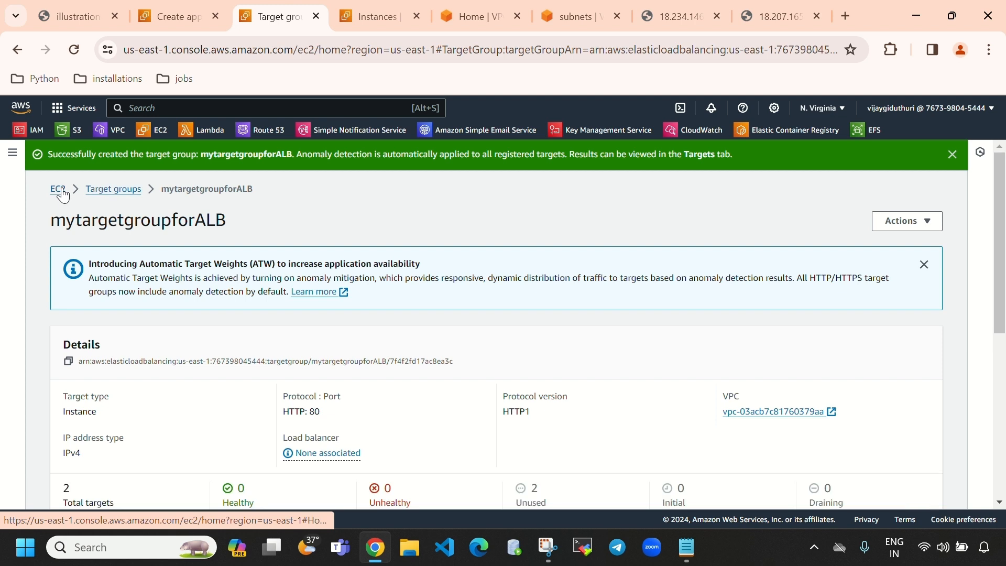
# Step: Select mytargetgroupforALB in the target groups list and examine its target type, protocol and port, protocol version, VPC and total targets
pyautogui.click(115, 190)
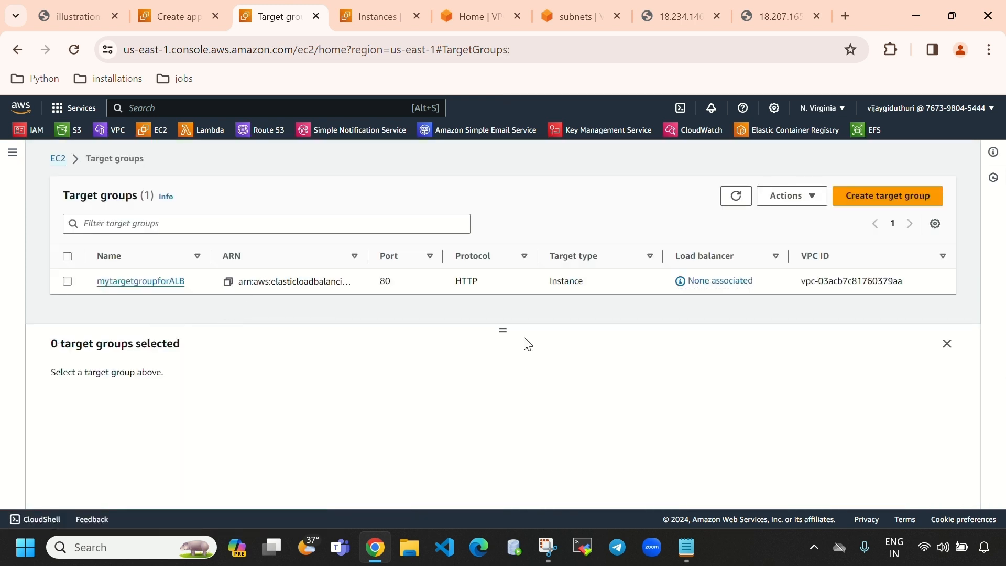
pyautogui.moveTo(502, 331); pyautogui.dragTo(511, 309)
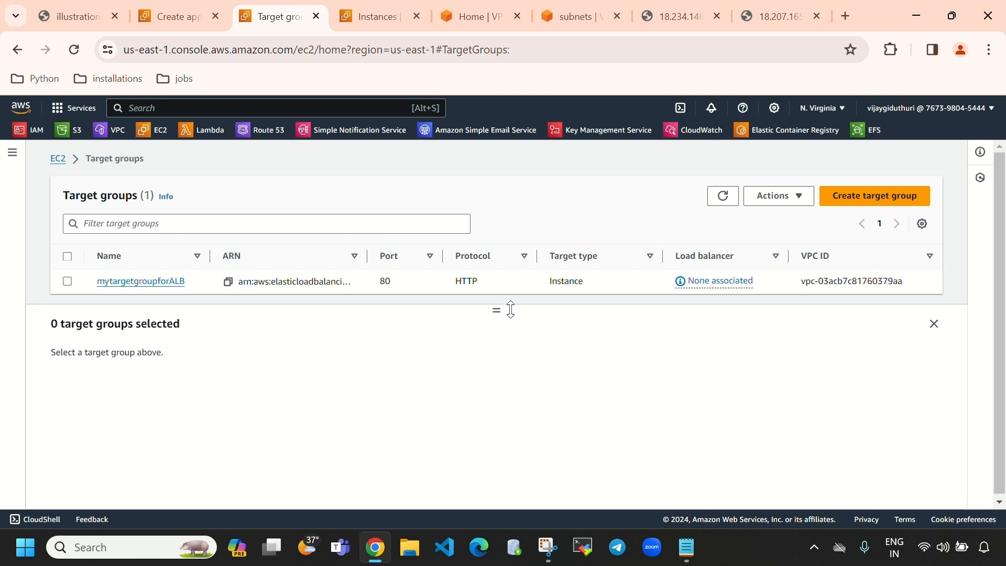
pyautogui.click(70, 281)
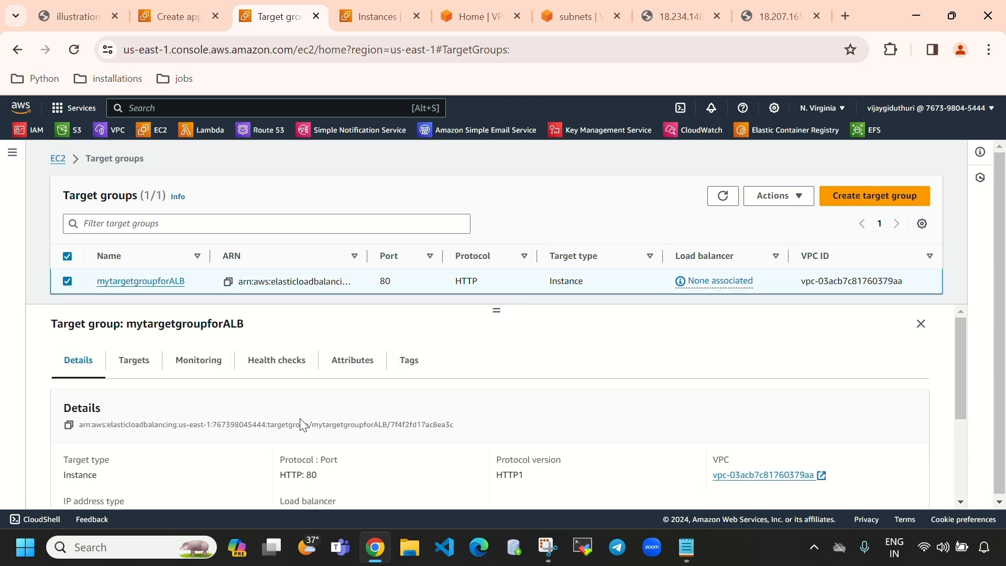
pyautogui.scroll(-2, 288, 459)
pyautogui.moveTo(120, 388); pyautogui.dragTo(63, 404)
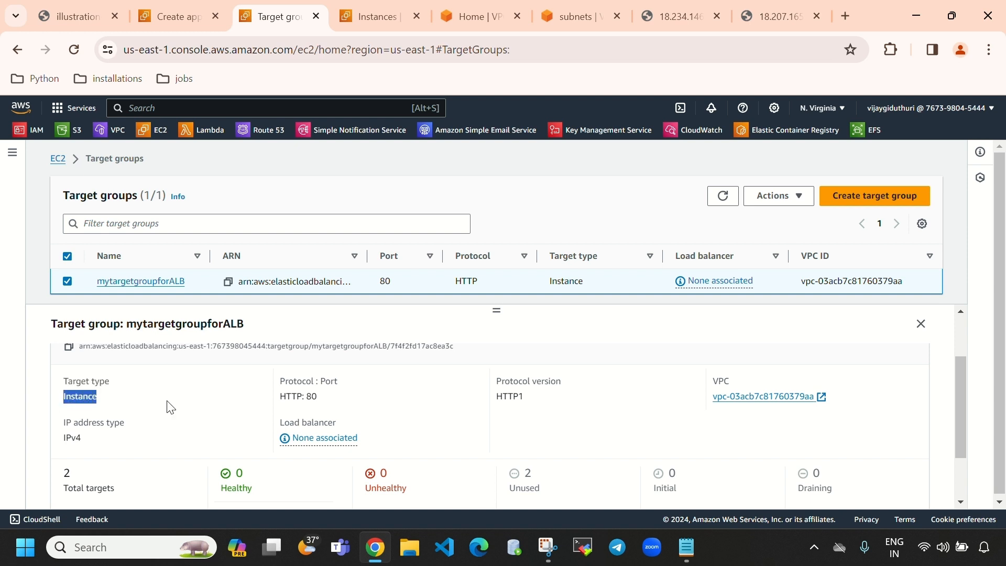
pyautogui.click(283, 382)
pyautogui.moveTo(282, 400); pyautogui.dragTo(308, 395)
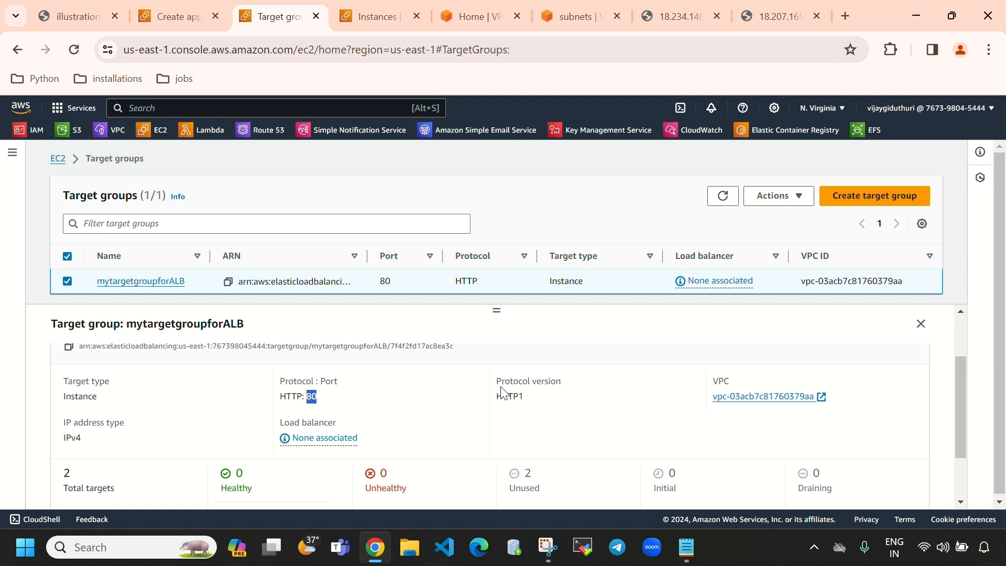
pyautogui.moveTo(498, 379); pyautogui.dragTo(476, 410)
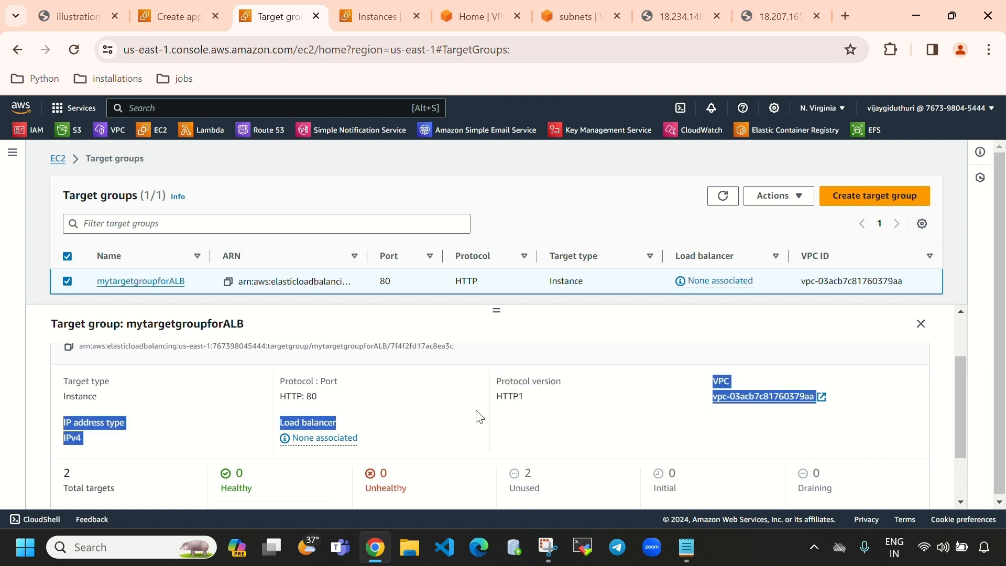
pyautogui.click(618, 404)
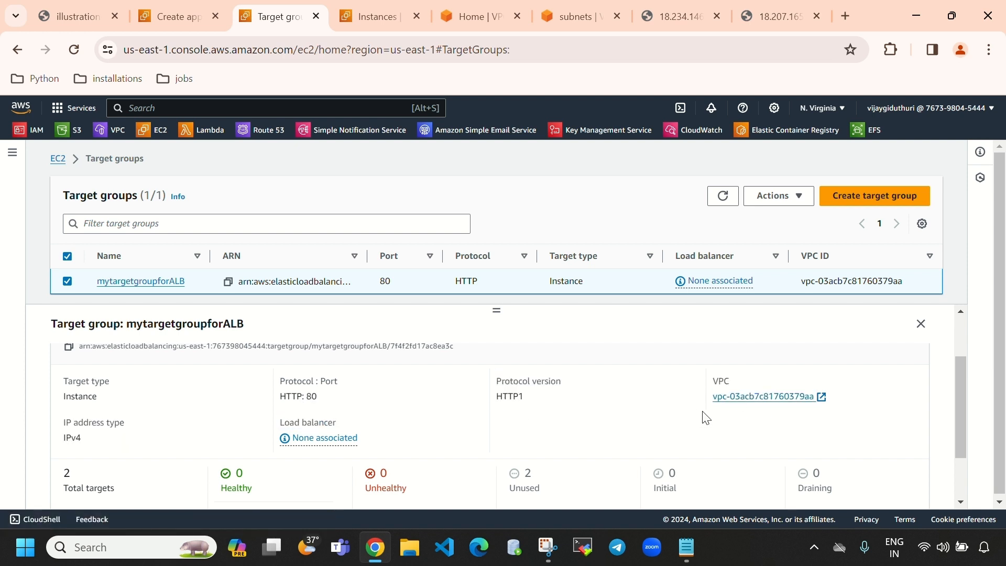
pyautogui.scroll(-2, 705, 418)
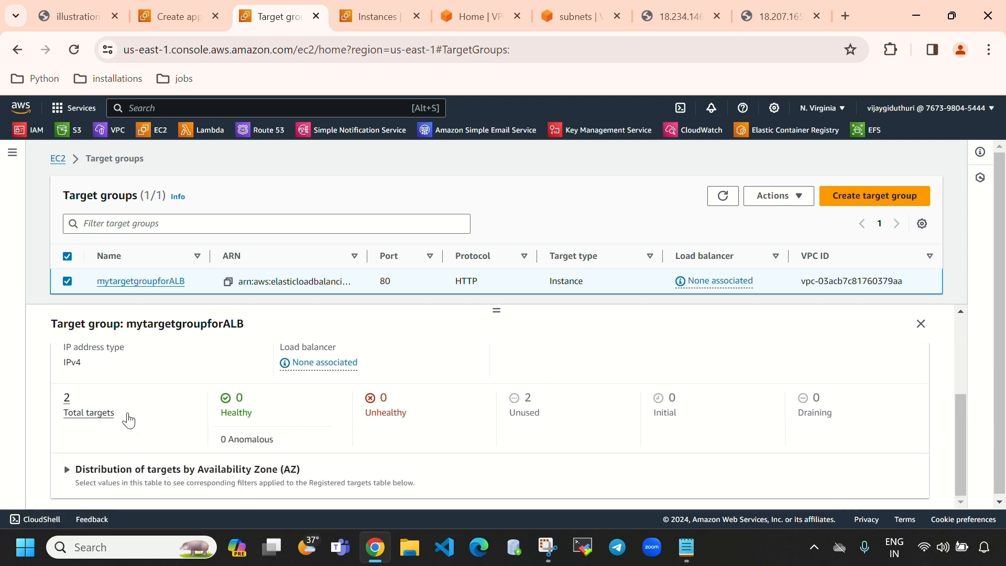
pyautogui.moveTo(129, 420); pyautogui.dragTo(51, 411)
pyautogui.scroll(3, 314, 324)
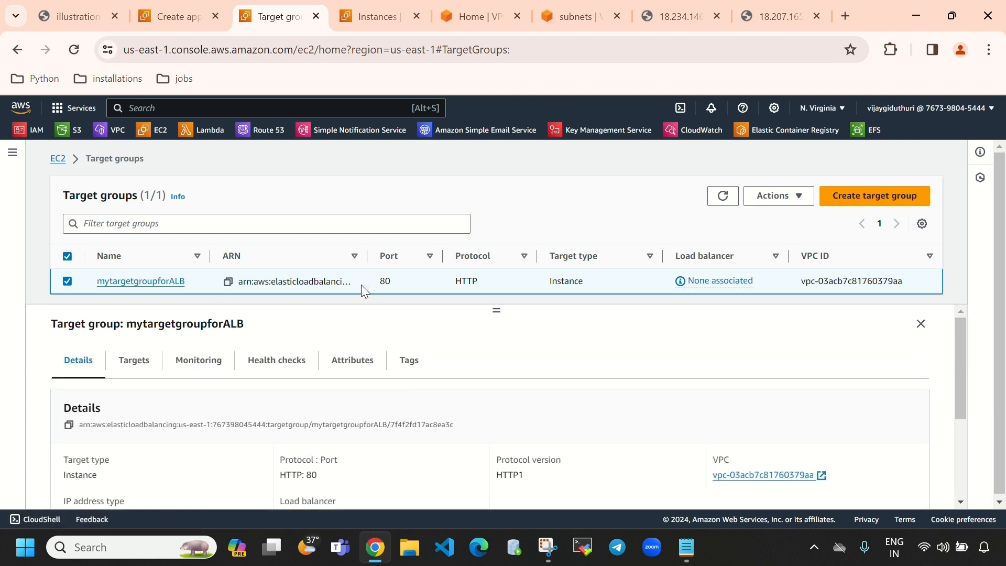
# Step: Examine the registered targets of mytargetgroupforALB, compare them with its target health summary, and return to the registered targets
pyautogui.click(129, 366)
pyautogui.scroll(-1, 330, 433)
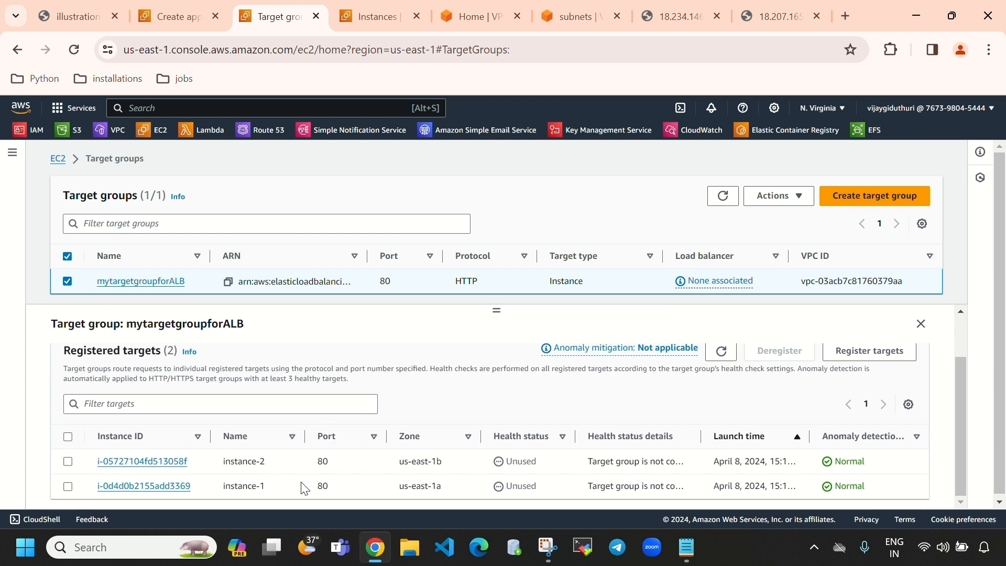
pyautogui.scroll(1, 79, 373)
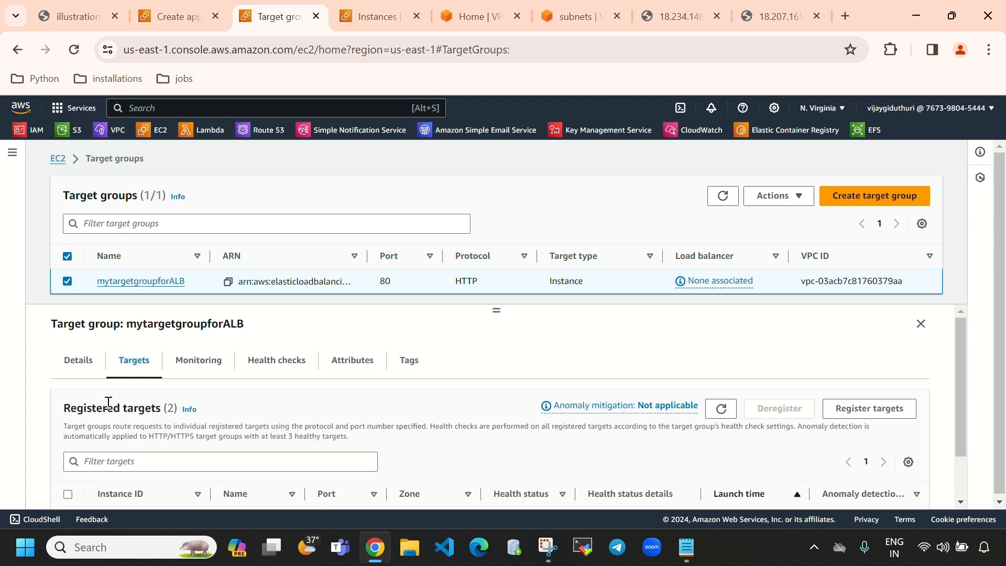
pyautogui.click(78, 360)
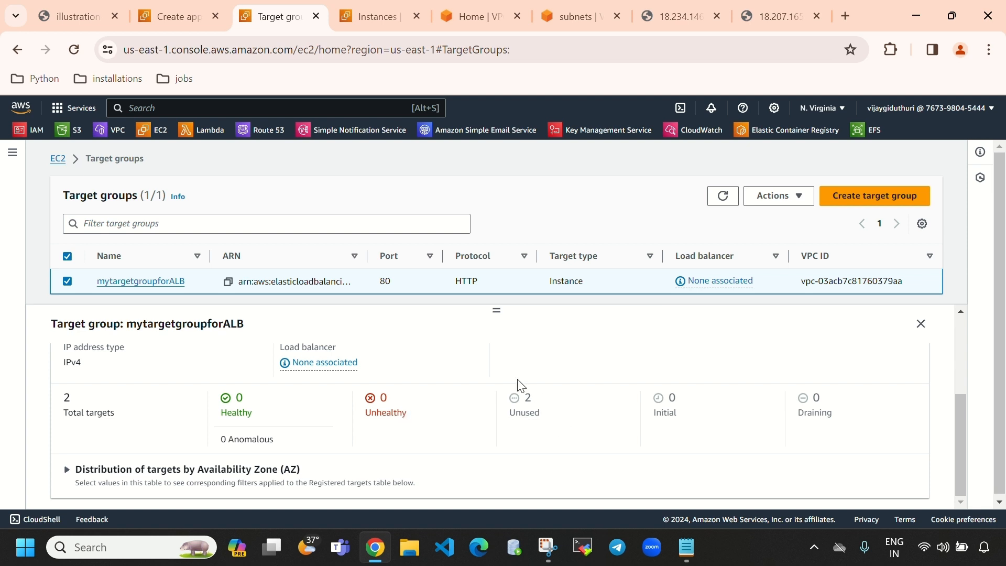
pyautogui.scroll(3, 427, 382)
pyautogui.click(127, 377)
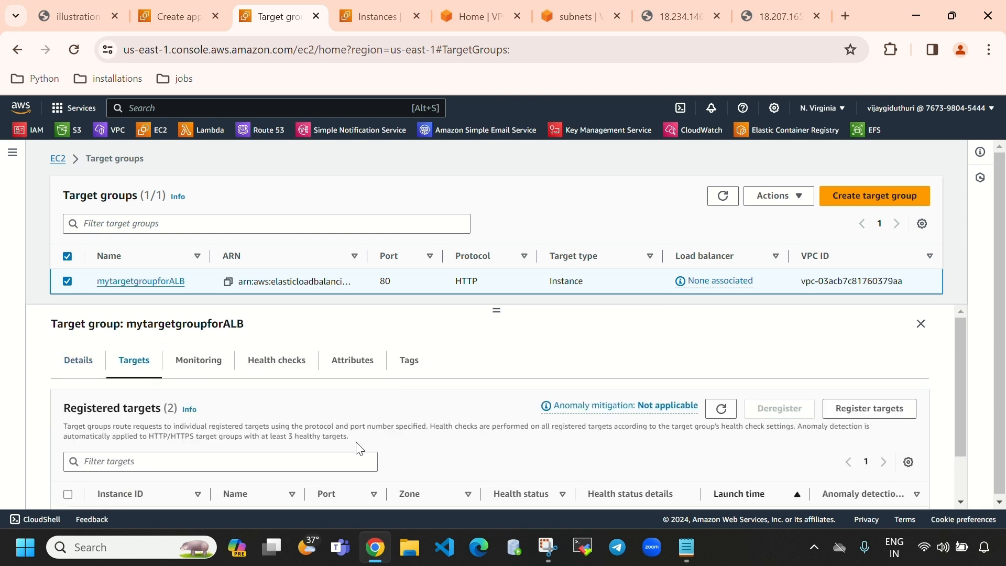
# Step: Return to the details of mytargetgroupforALB and examine its target type, protocol, VPC and target summary
pyautogui.scroll(-1, 353, 471)
pyautogui.scroll(1, 167, 394)
pyautogui.click(83, 366)
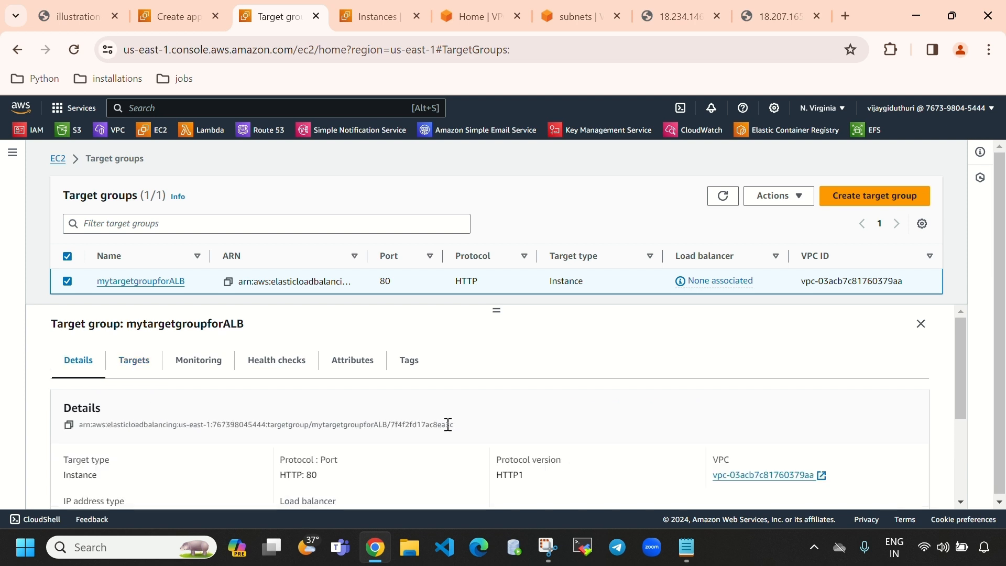
pyautogui.scroll(-3, 443, 426)
pyautogui.scroll(3, 534, 421)
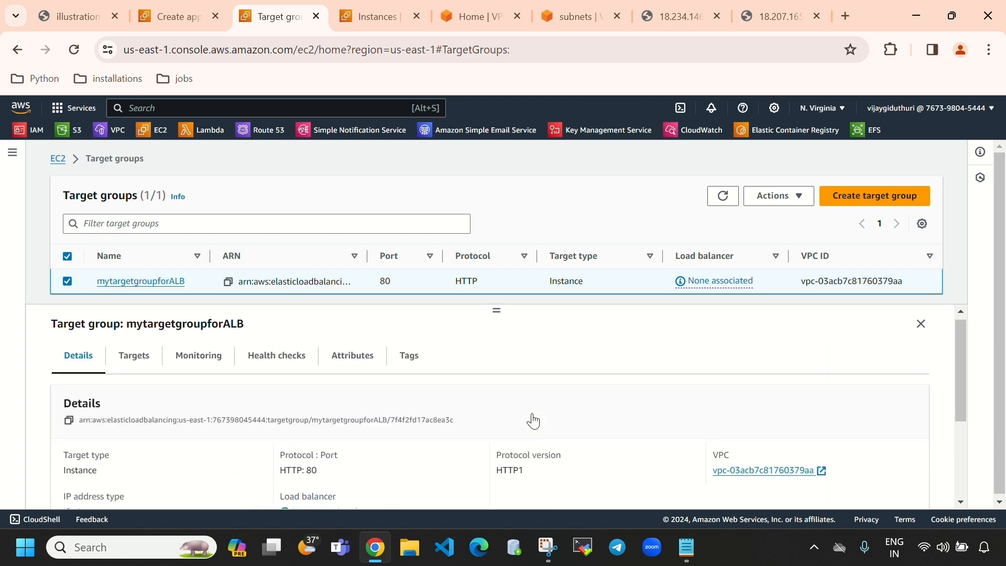
# Step: Examine the health status, availability zones and ports of the targets registered in mytargetgroupforALB
pyautogui.click(135, 361)
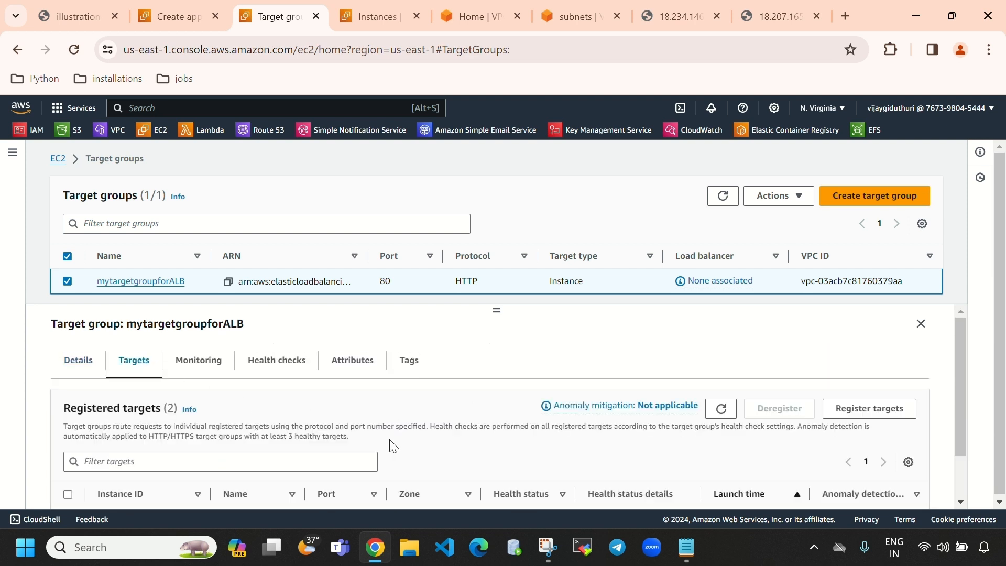
pyautogui.scroll(-1, 419, 445)
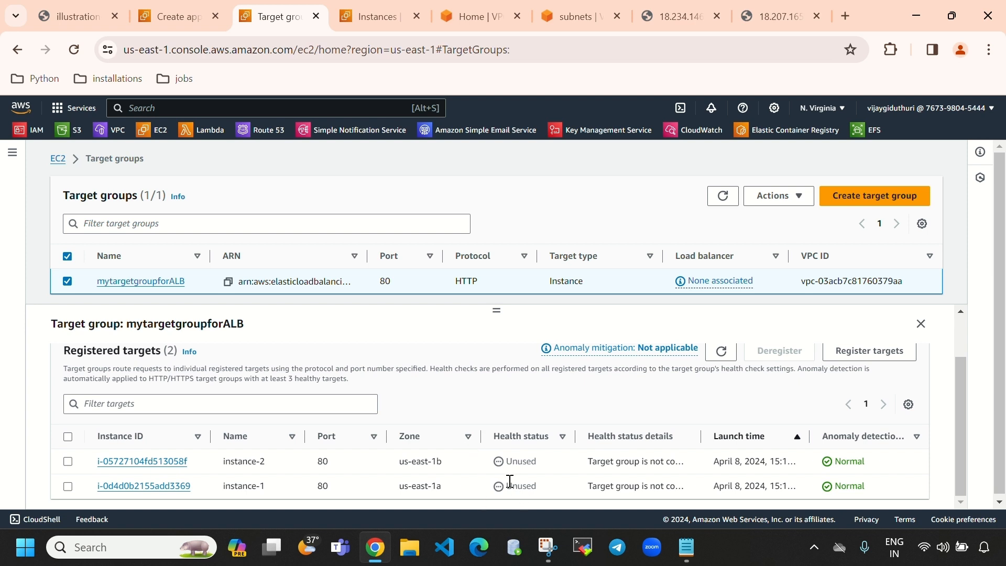
pyautogui.moveTo(512, 464); pyautogui.dragTo(544, 467)
pyautogui.click(445, 466)
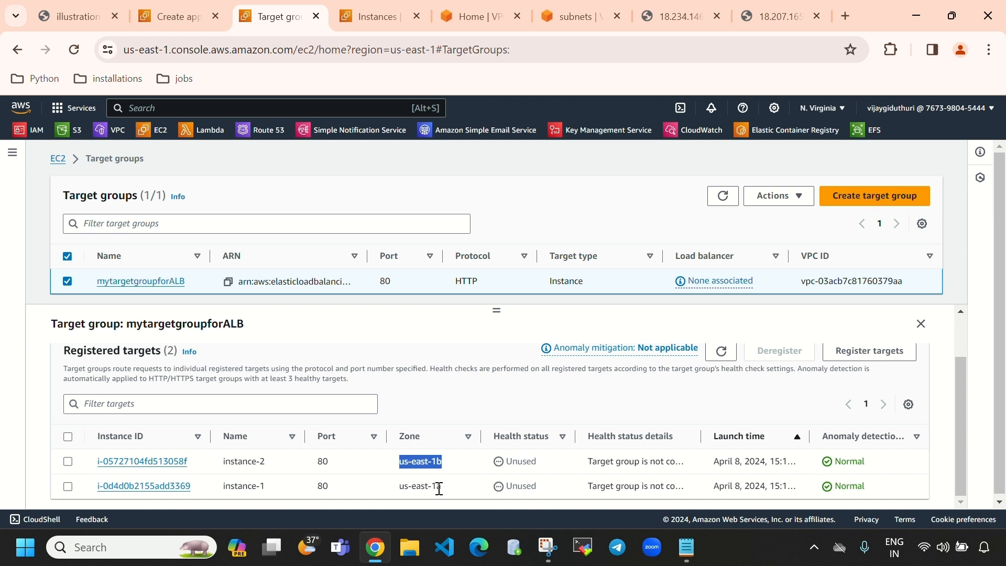
pyautogui.moveTo(439, 486); pyautogui.dragTo(410, 495)
pyautogui.moveTo(445, 463); pyautogui.dragTo(404, 471)
pyautogui.moveTo(336, 465); pyautogui.dragTo(317, 486)
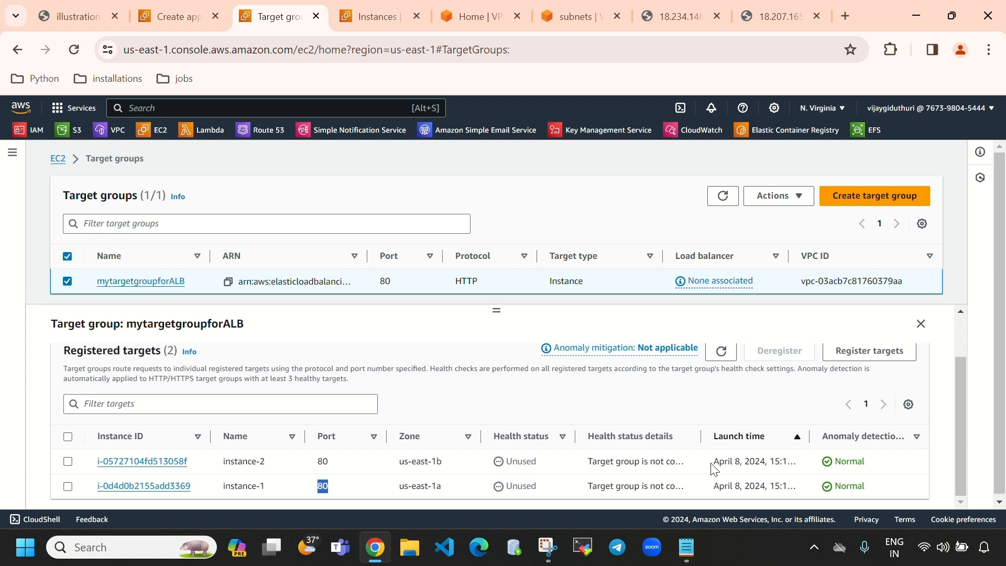
pyautogui.scroll(1, 382, 403)
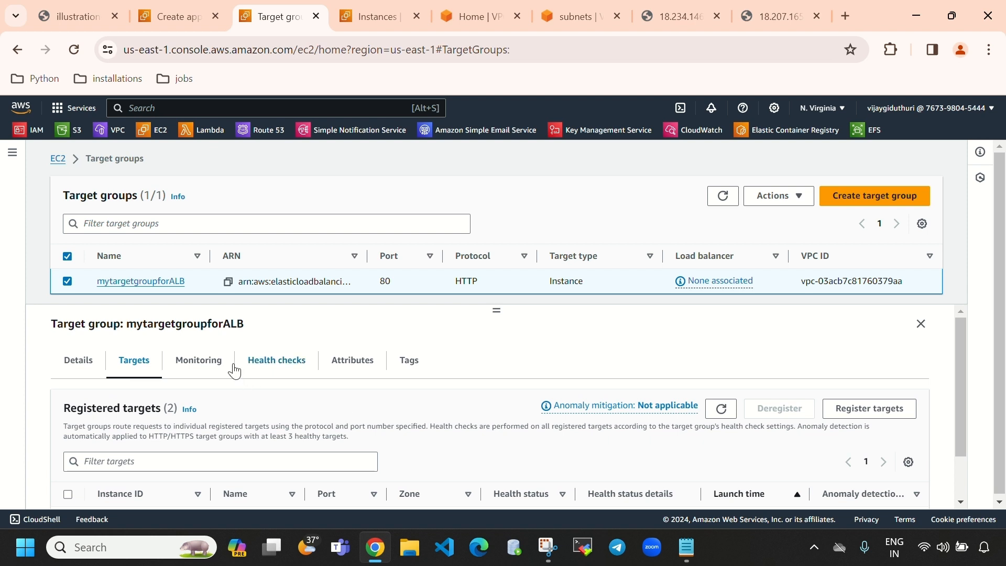
# Step: Look through the monitoring section and health check settings of mytargetgroupforALB, and return to its details
pyautogui.click(200, 359)
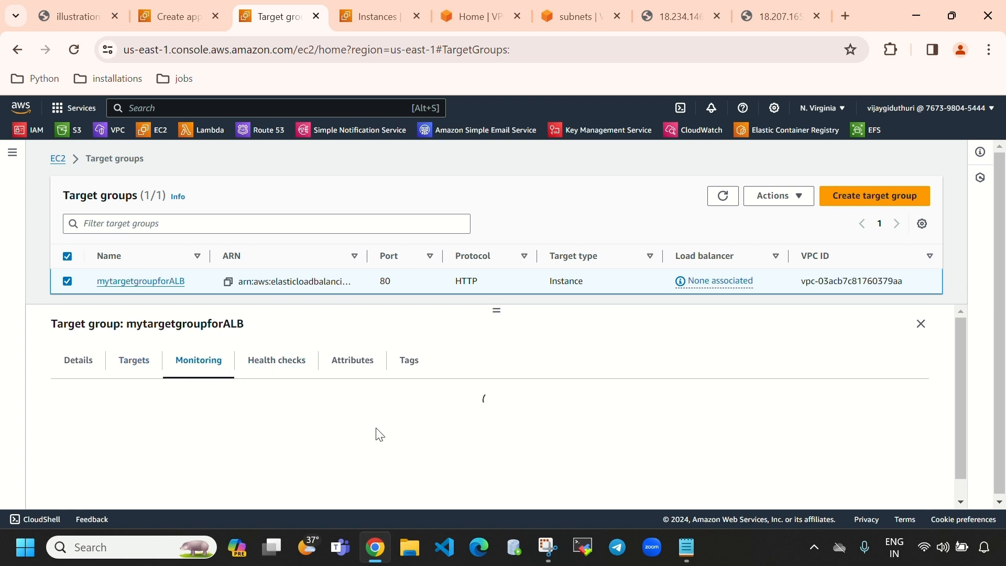
pyautogui.click(284, 365)
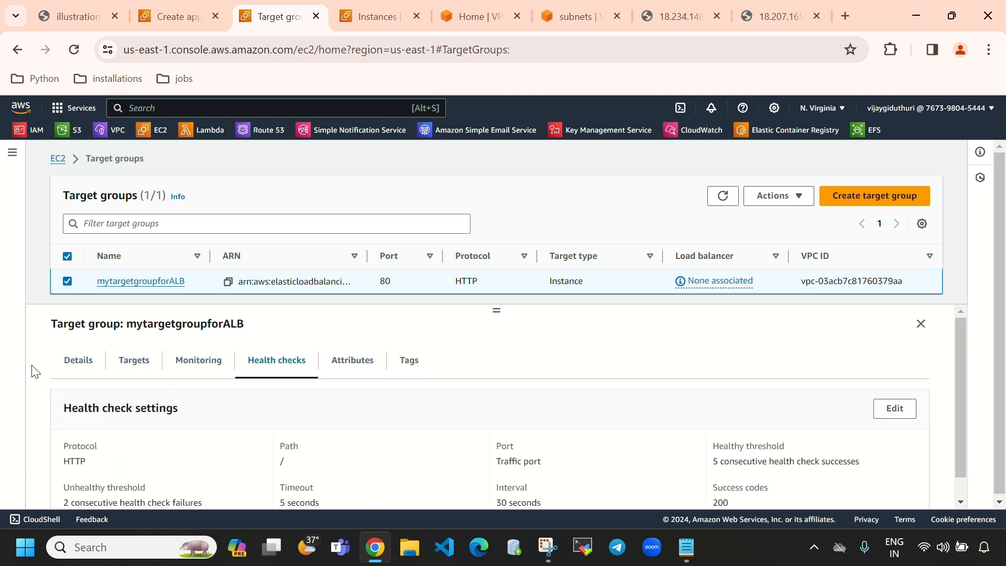
pyautogui.click(80, 366)
# Step: On the load balancer creation page, refresh the available target groups and make the HTTP:80 listener forward to mytargetgroupforALB
pyautogui.click(189, 18)
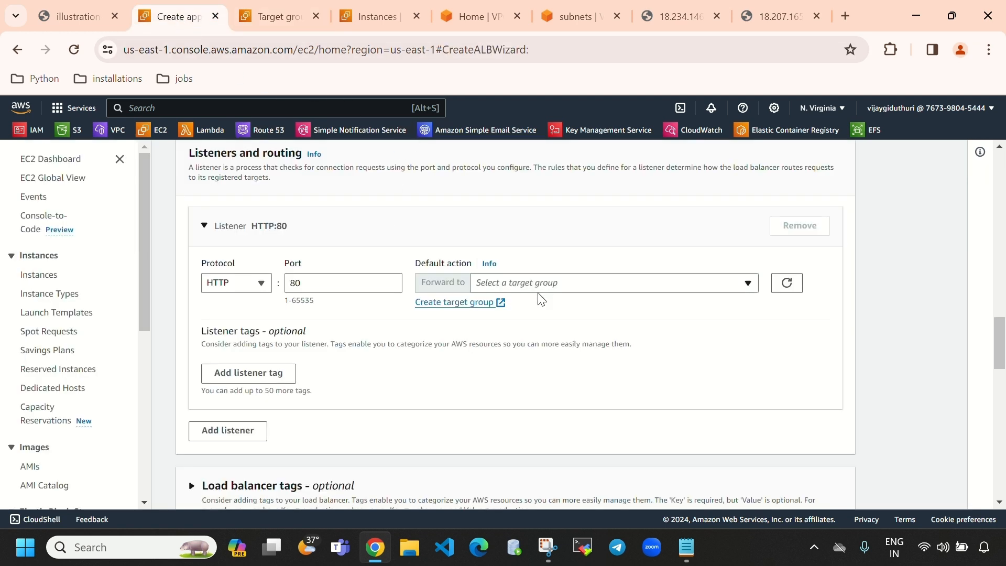
pyautogui.click(786, 283)
pyautogui.click(745, 284)
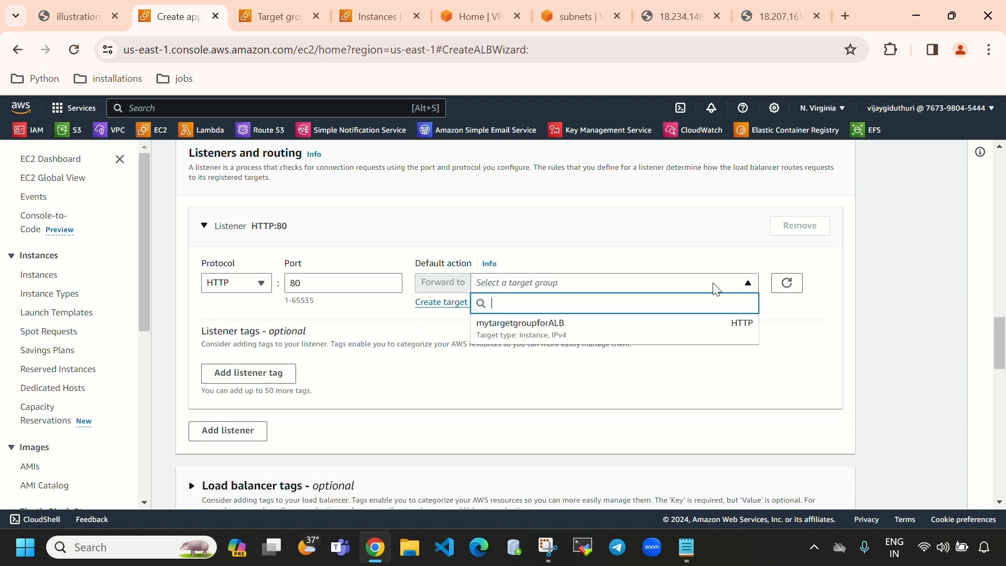
pyautogui.click(561, 338)
pyautogui.scroll(-3, 650, 330)
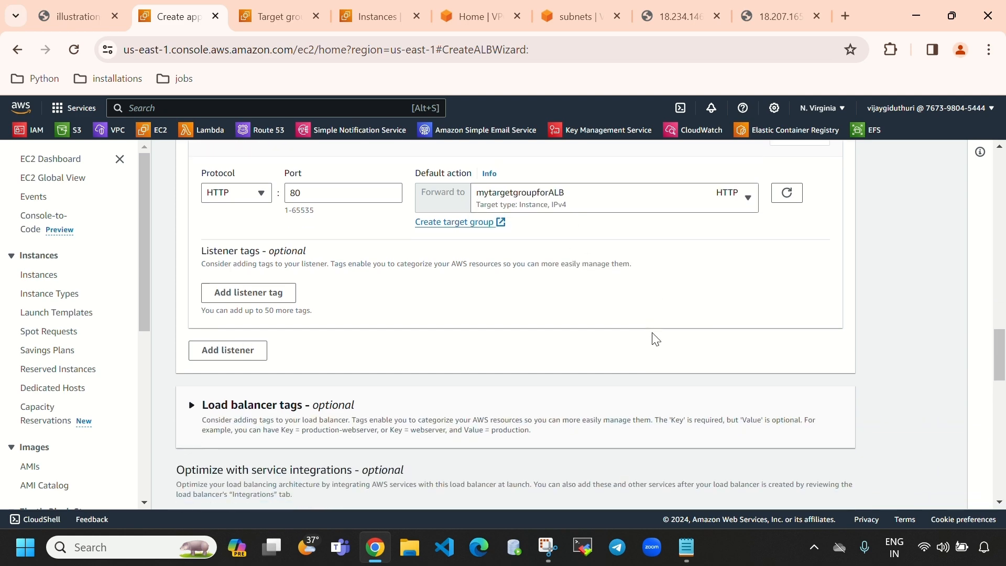
pyautogui.scroll(3, 543, 319)
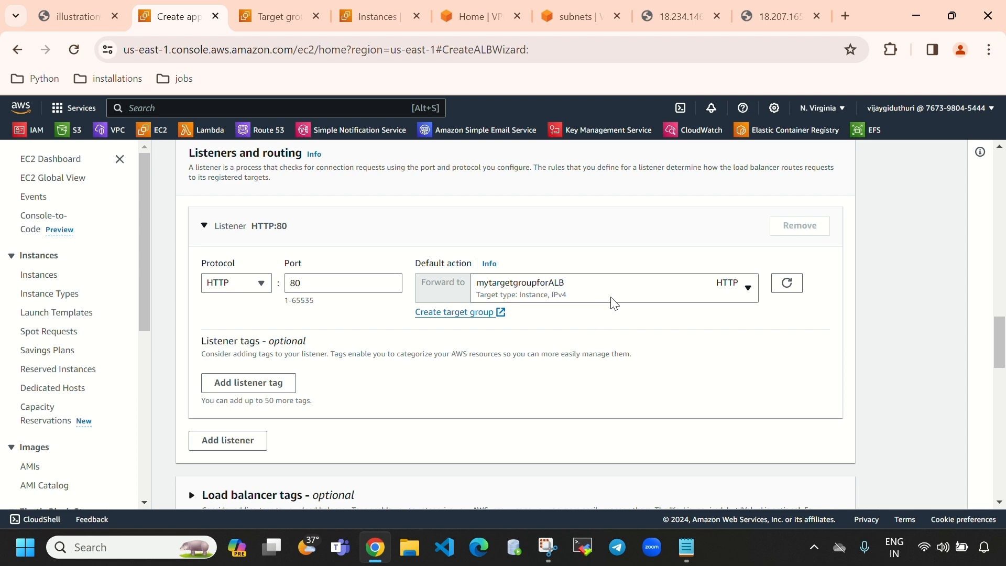
# Step: Create the load balancer with the reviewed settings and dismiss the creation notice
pyautogui.scroll(-15, 581, 334)
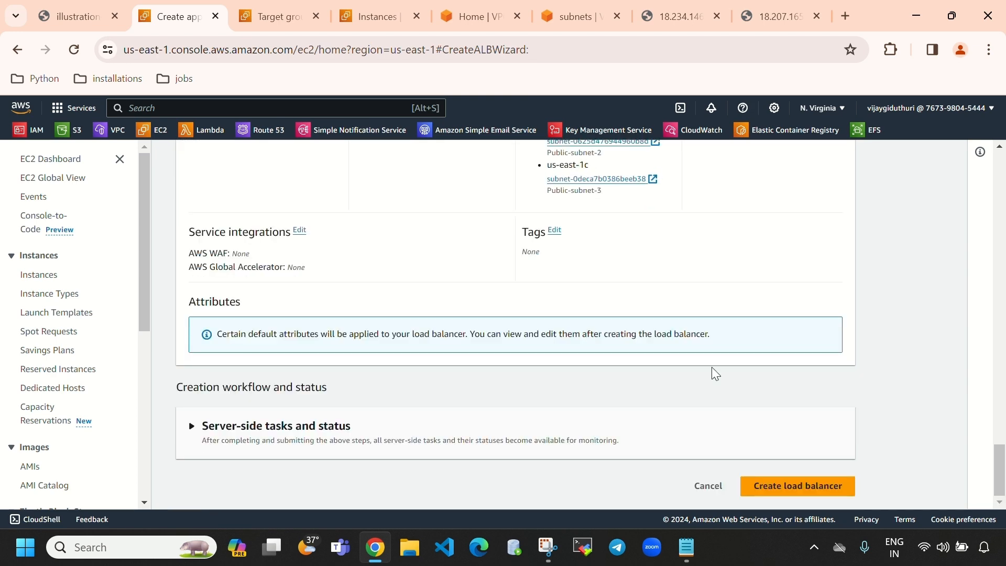
pyautogui.click(776, 488)
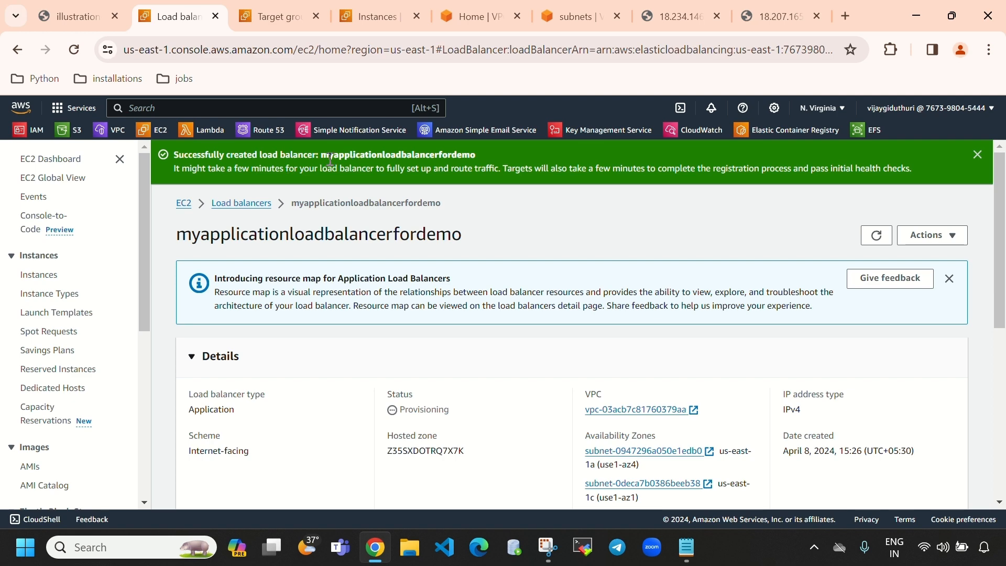
pyautogui.click(978, 156)
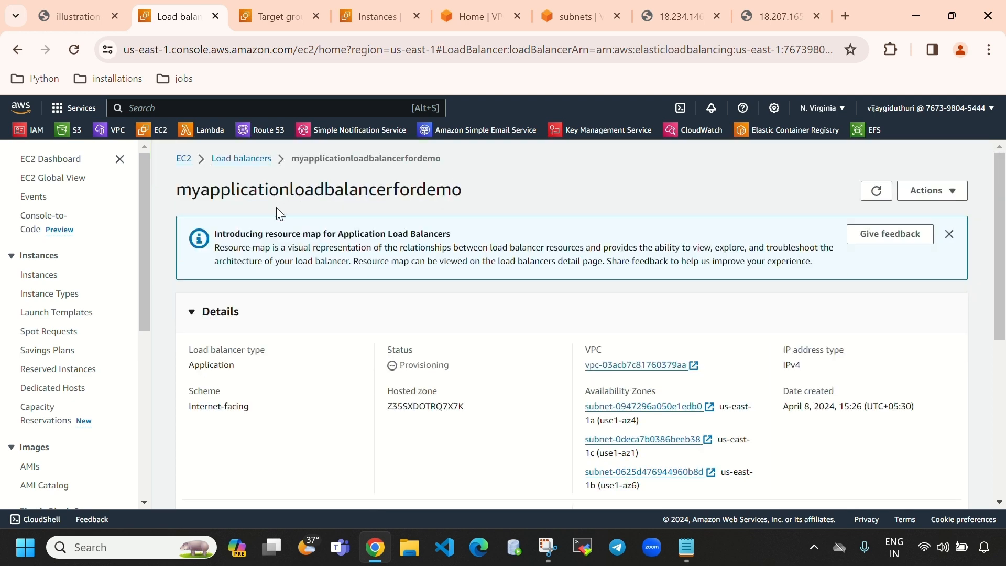
# Step: Open the load balancers list, give it more room, refresh it, and check the state of myapplicationloadbalancerfordemo
pyautogui.click(240, 158)
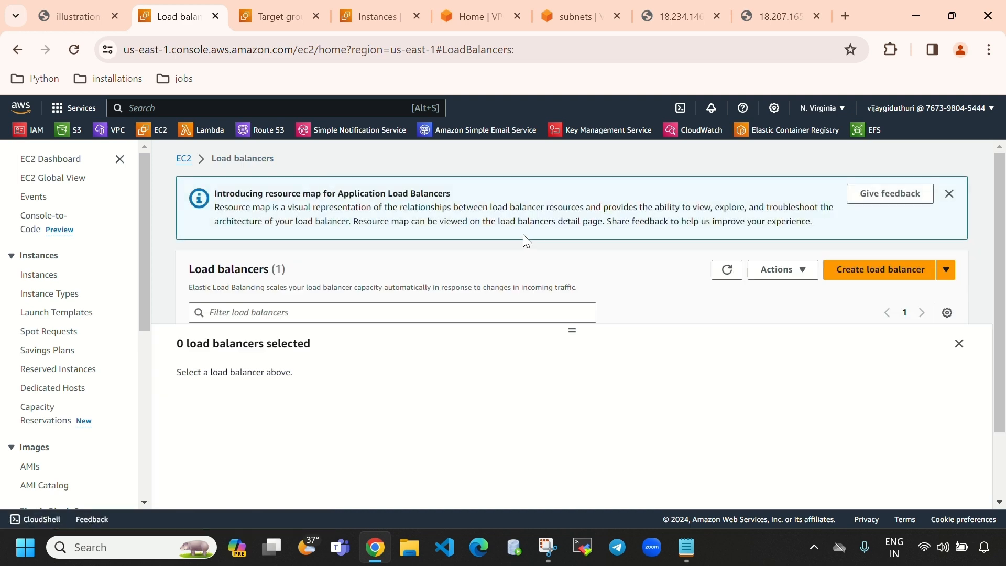
pyautogui.click(725, 270)
pyautogui.moveTo(571, 338); pyautogui.dragTo(574, 443)
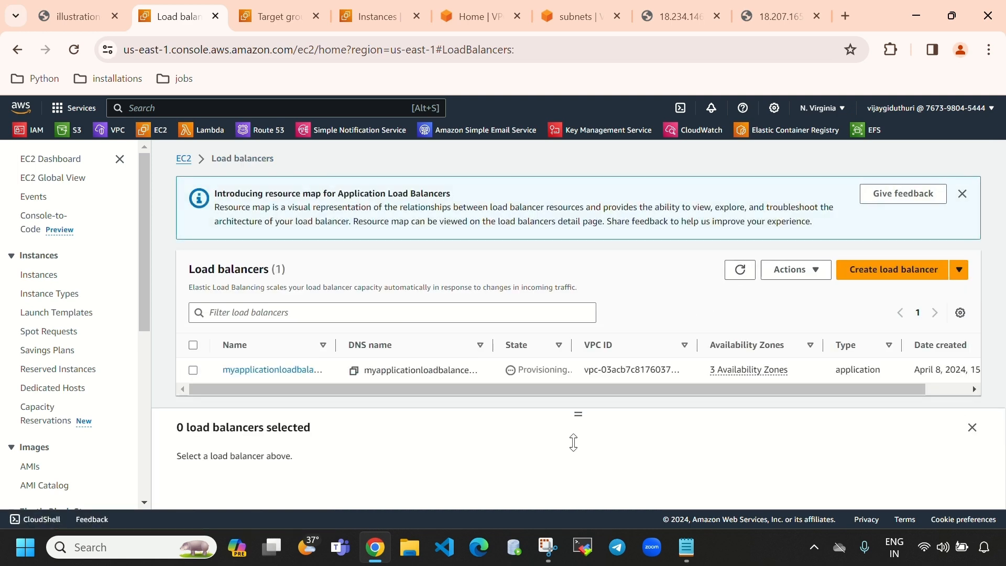
pyautogui.click(737, 273)
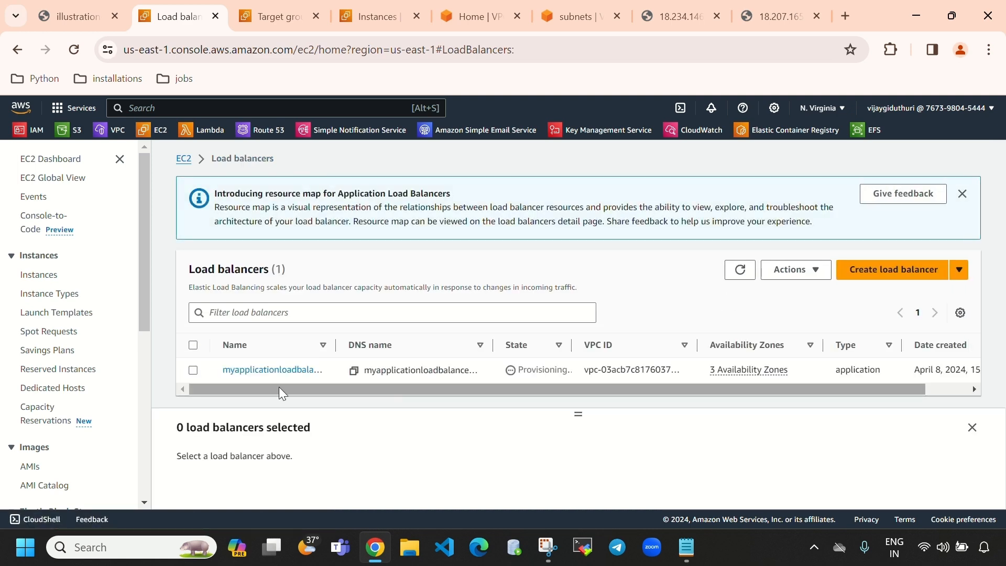
pyautogui.doubleClick(564, 371)
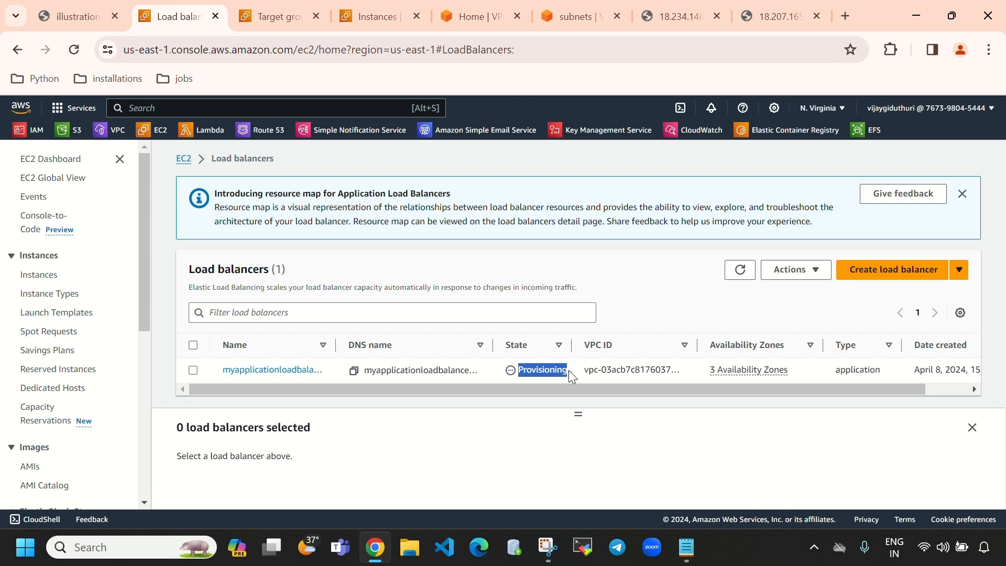
pyautogui.click(568, 370)
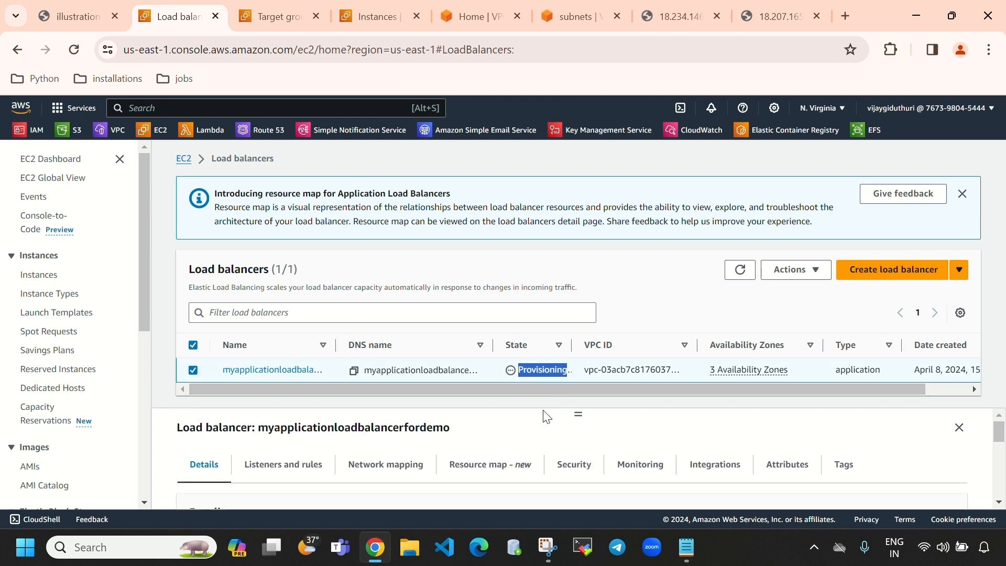
# Step: Copy the DNS name of myapplicationloadbalancerfordemo and load it in a new browser tab
pyautogui.click(353, 370)
pyautogui.click(845, 16)
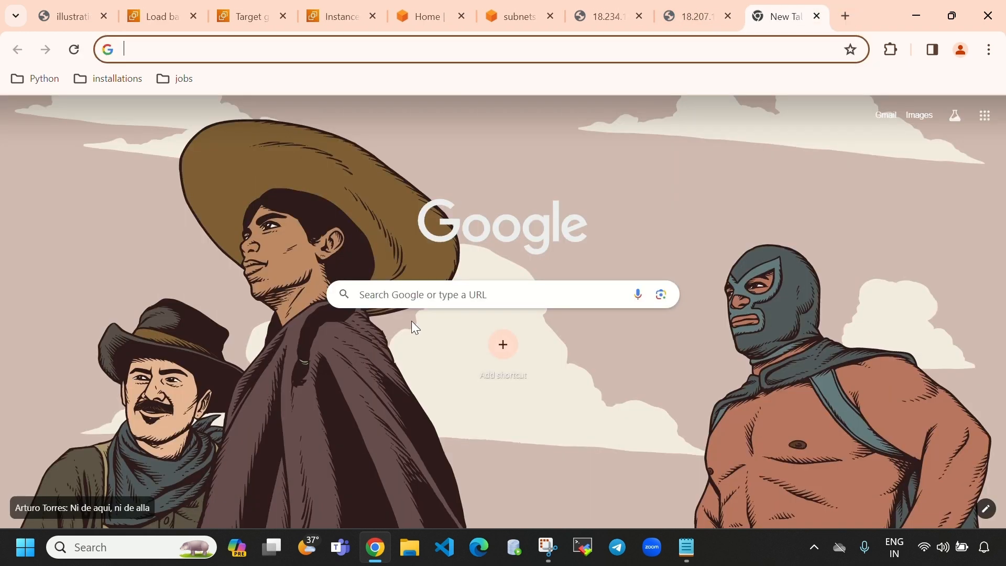
pyautogui.click(435, 301)
pyautogui.hotkey('ctrl', 'v')
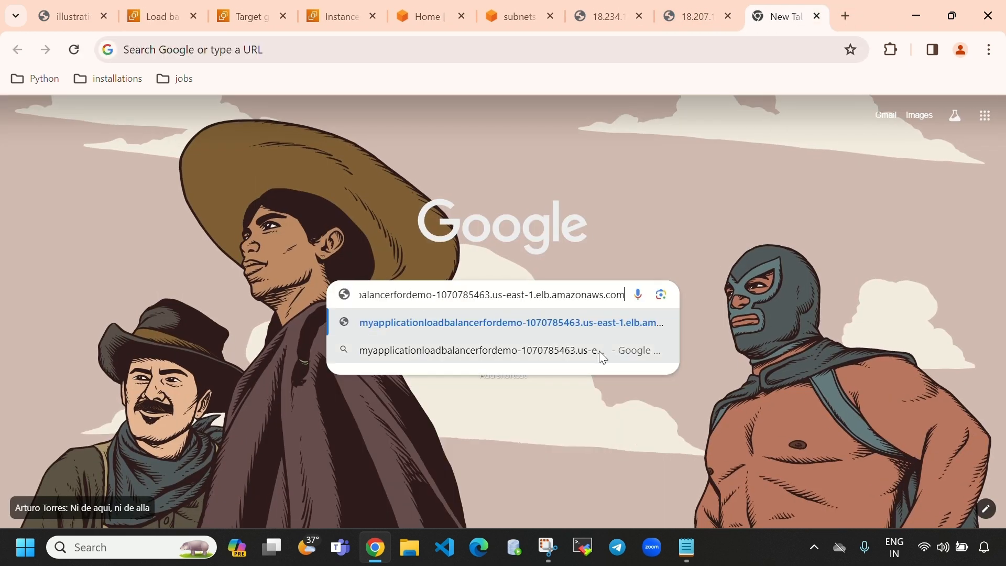
pyautogui.press('Return')
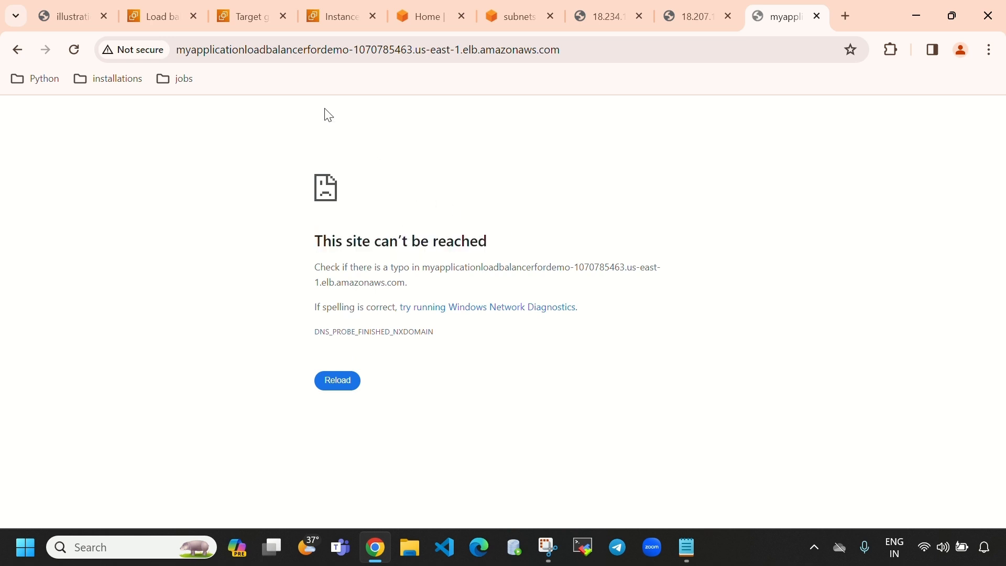
# Step: Return to the load balancers list, refresh it to recheck the load balancer's state, and reselect myapplicationloadbalancerfordemo
pyautogui.click(175, 19)
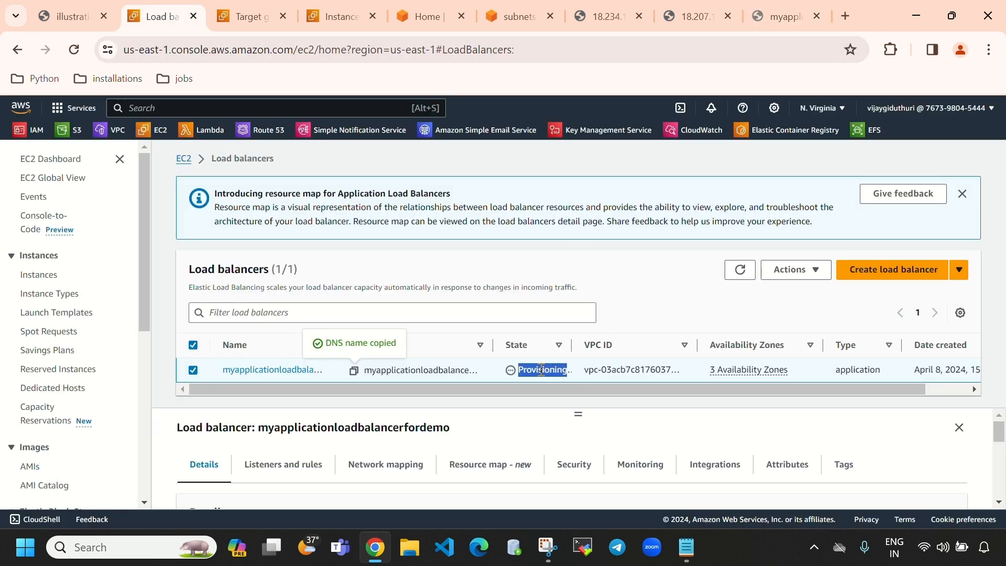
pyautogui.click(522, 370)
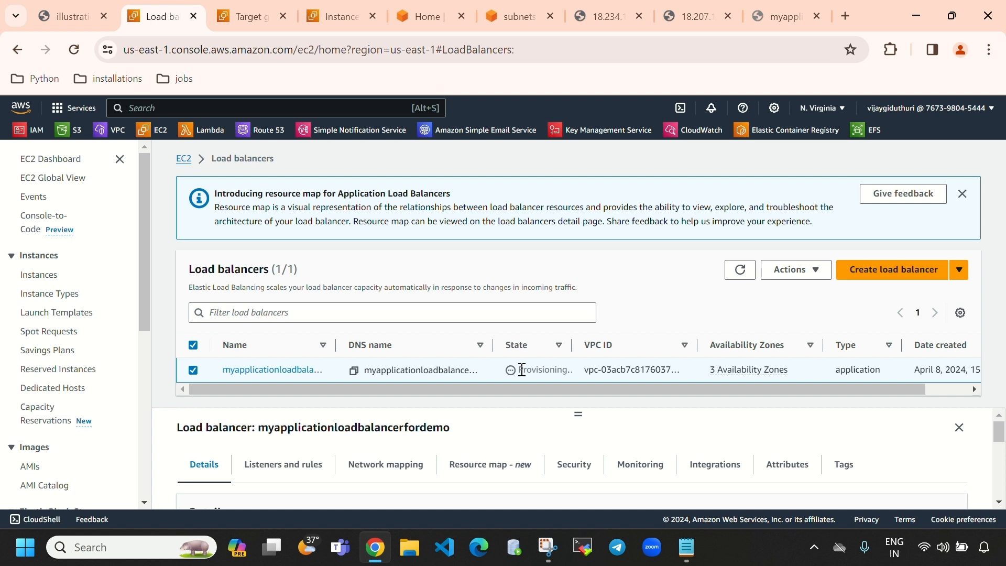
pyautogui.click(629, 282)
pyautogui.click(739, 270)
pyautogui.click(195, 370)
pyautogui.click(194, 370)
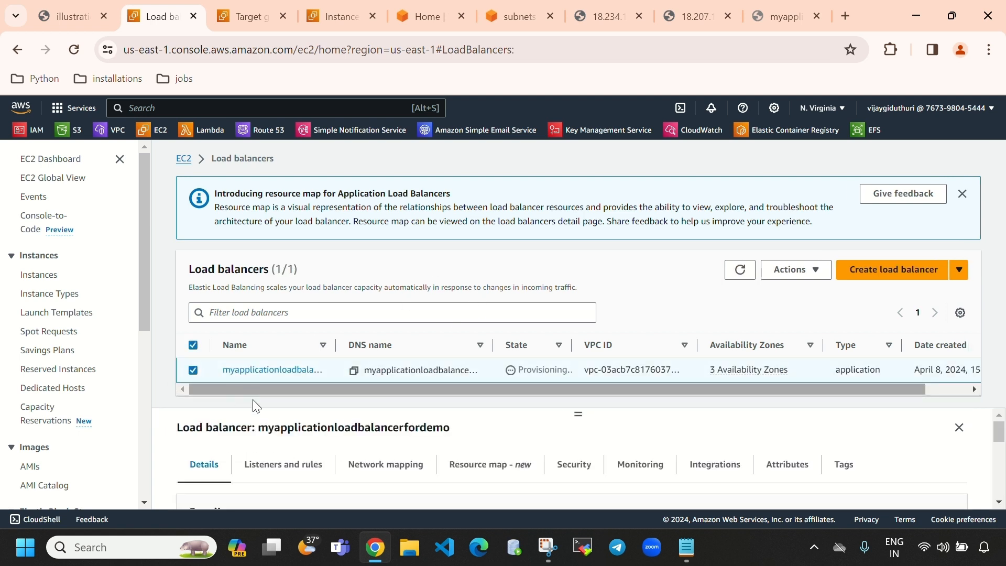
# Step: Enlarge the details of myapplicationloadbalancerfordemo and examine its type, status, VPC and IP address type
pyautogui.moveTo(579, 414); pyautogui.dragTo(589, 216)
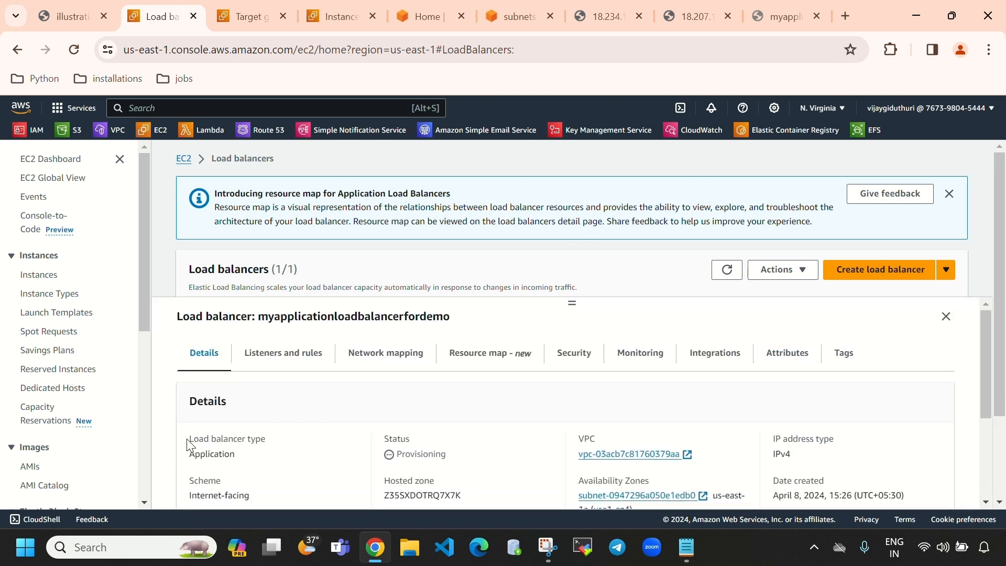
pyautogui.moveTo(187, 438); pyautogui.dragTo(188, 461)
pyautogui.click(248, 457)
pyautogui.moveTo(381, 439); pyautogui.dragTo(456, 459)
pyautogui.moveTo(456, 458); pyautogui.dragTo(399, 454)
pyautogui.click(471, 469)
pyautogui.moveTo(615, 441); pyautogui.dragTo(564, 443)
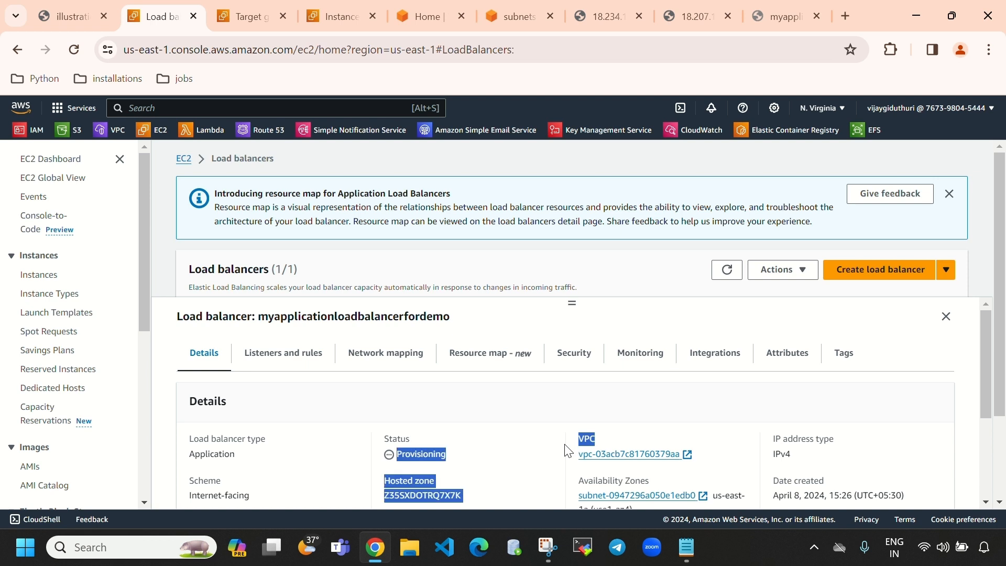
pyautogui.click(709, 387)
pyautogui.moveTo(763, 442); pyautogui.dragTo(815, 453)
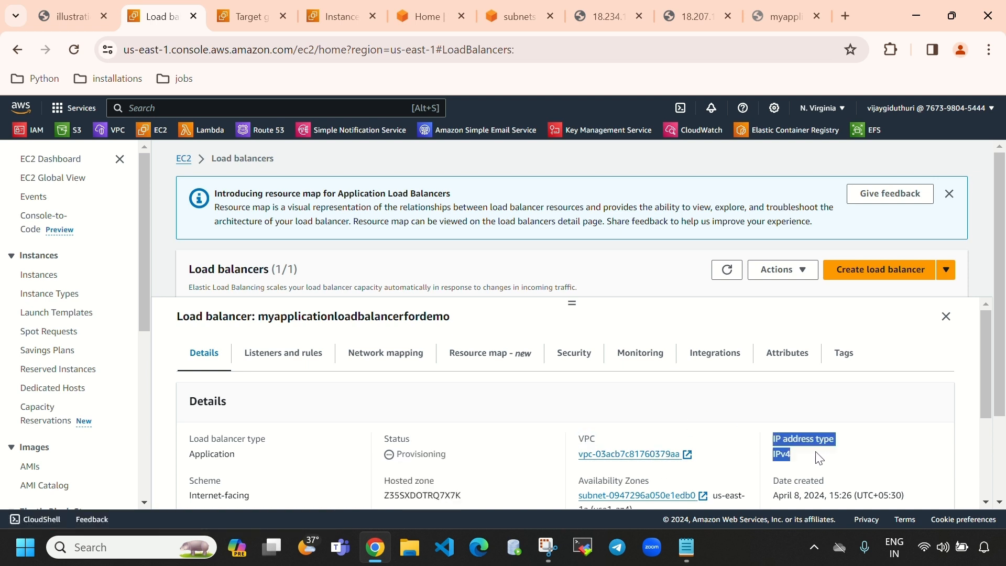
pyautogui.click(815, 463)
# Step: Examine the load balancer's availability zones and subnets, ARN and DNS name
pyautogui.scroll(-2, 779, 464)
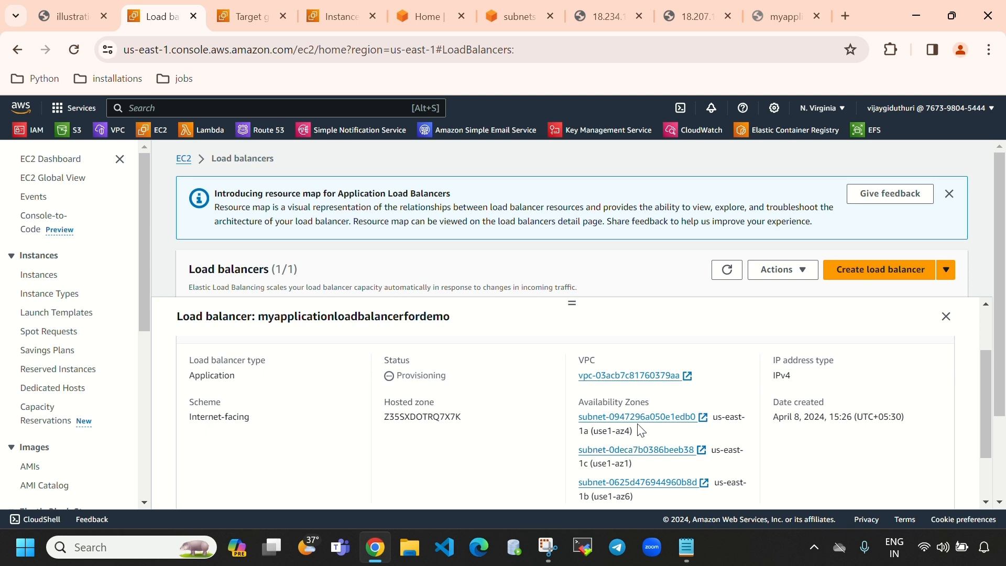
pyautogui.scroll(-2, 647, 445)
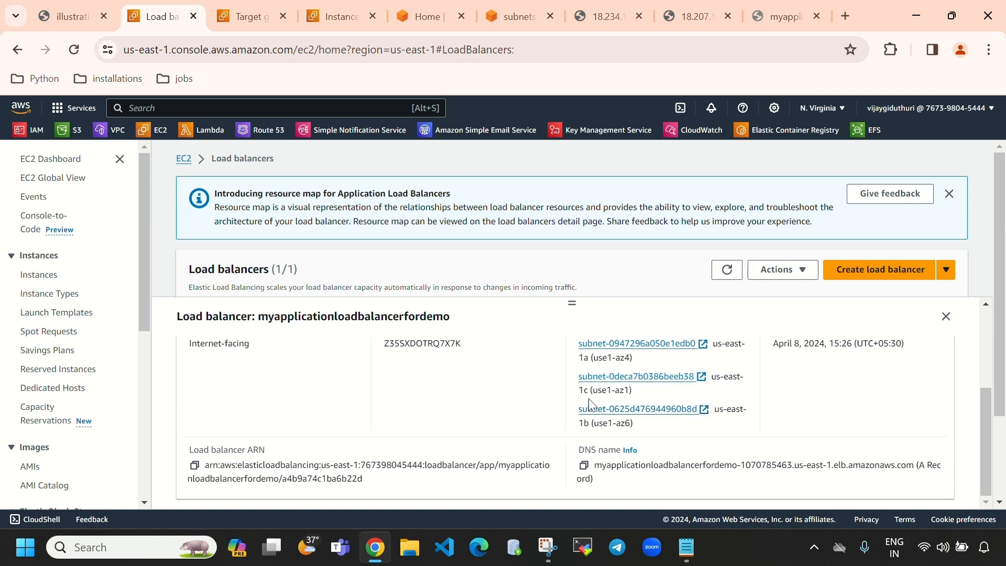
pyautogui.scroll(-2, 594, 398)
pyautogui.scroll(2, 594, 397)
pyautogui.scroll(3, 594, 397)
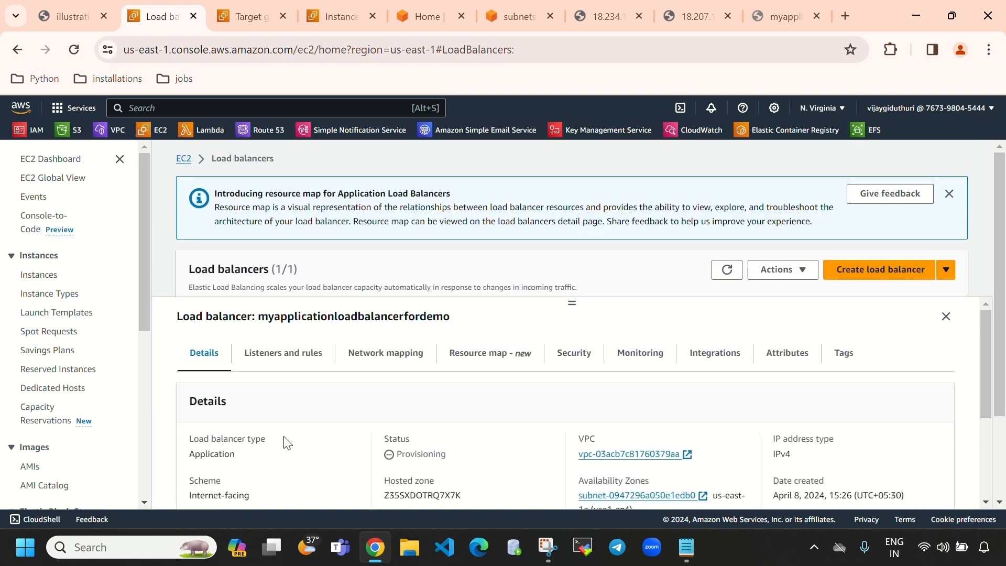
# Step: Examine the listeners and rules of myapplicationloadbalancerfordemo, including the default action of the HTTP:80 listener
pyautogui.click(285, 354)
pyautogui.scroll(-1, 374, 409)
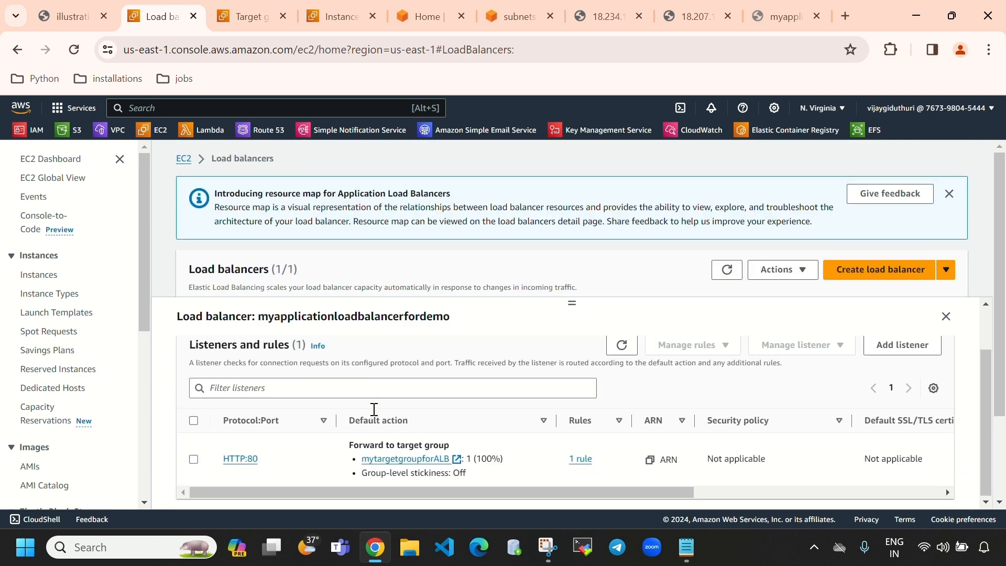
pyautogui.scroll(1, 374, 410)
pyautogui.scroll(-1, 252, 474)
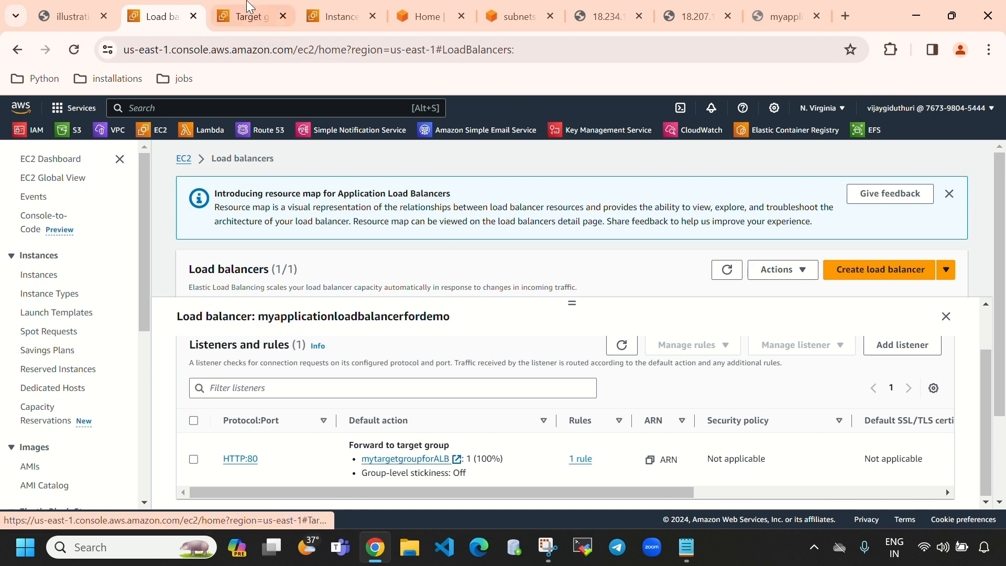
# Step: Review mytargetgroupforALB, the load balancer's web page and the running instances to recap how they are connected
pyautogui.click(232, 24)
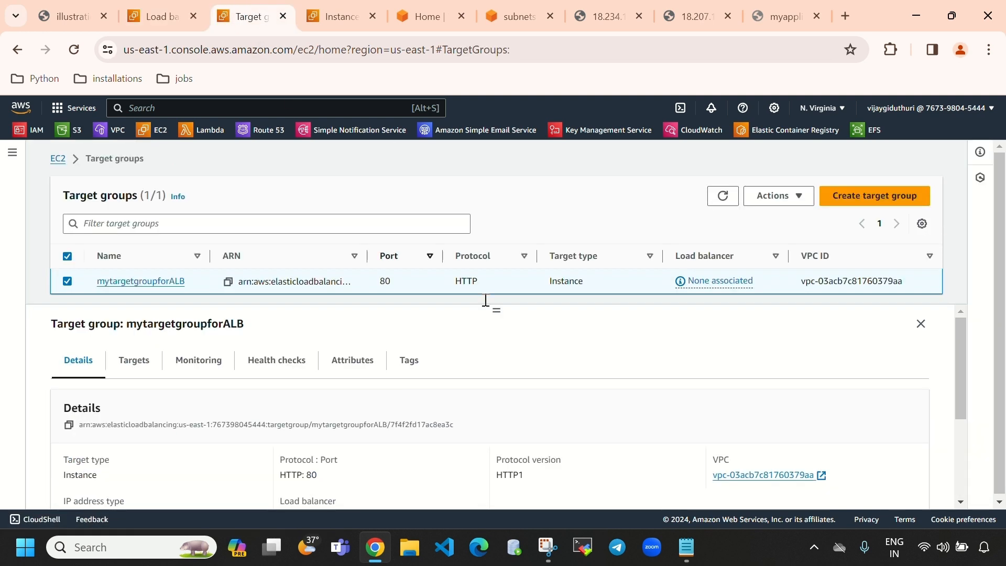
pyautogui.click(135, 19)
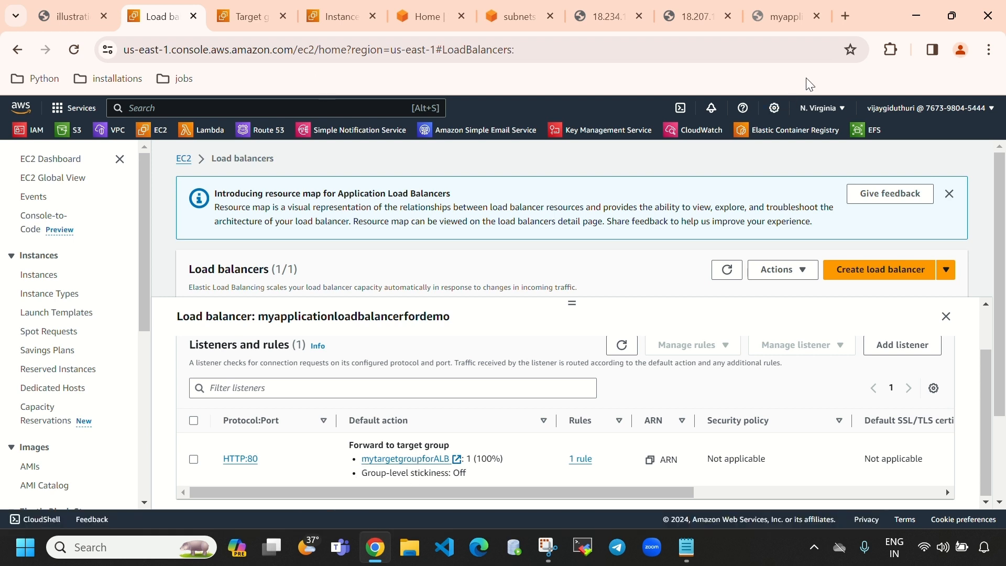
pyautogui.click(785, 11)
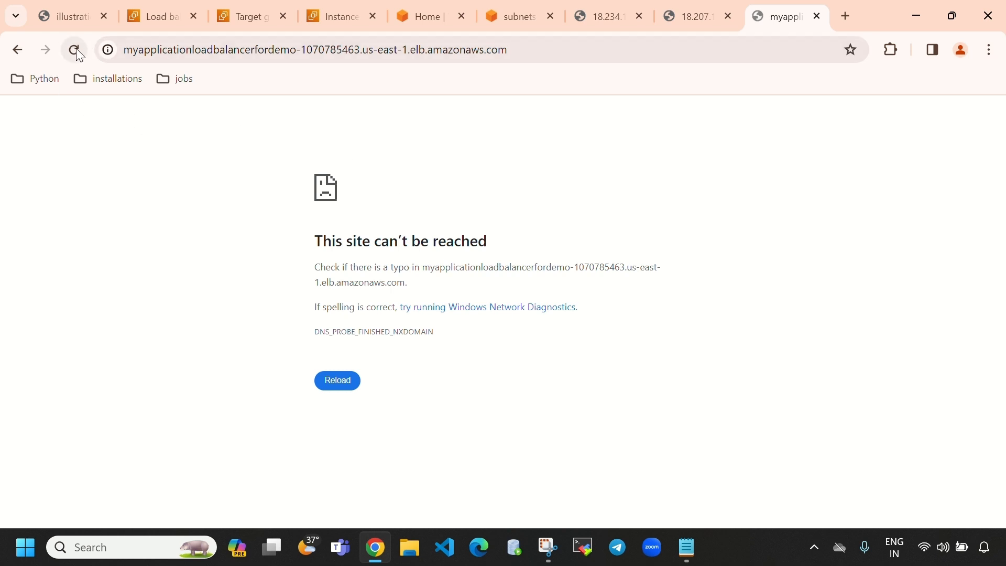
pyautogui.click(244, 17)
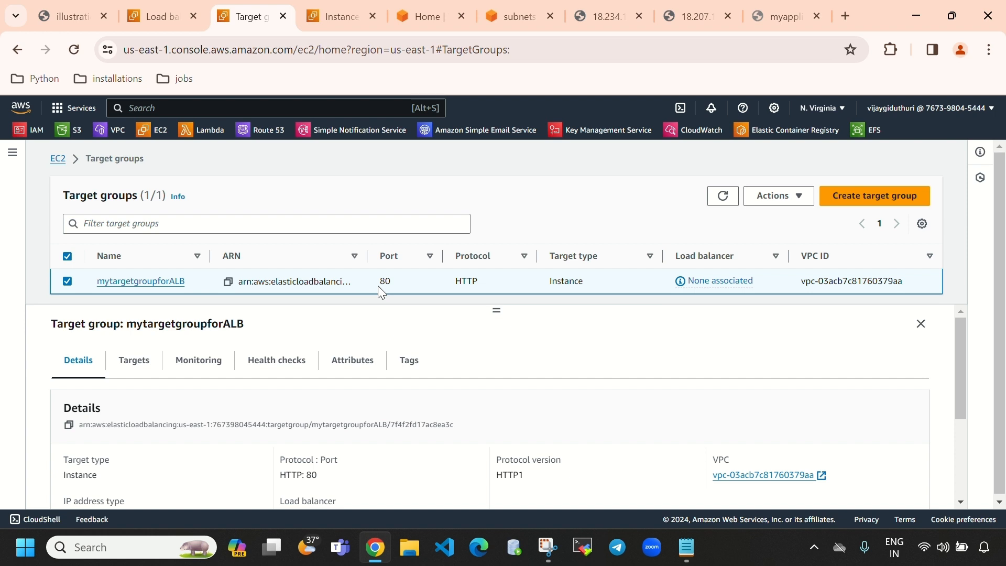
pyautogui.click(343, 25)
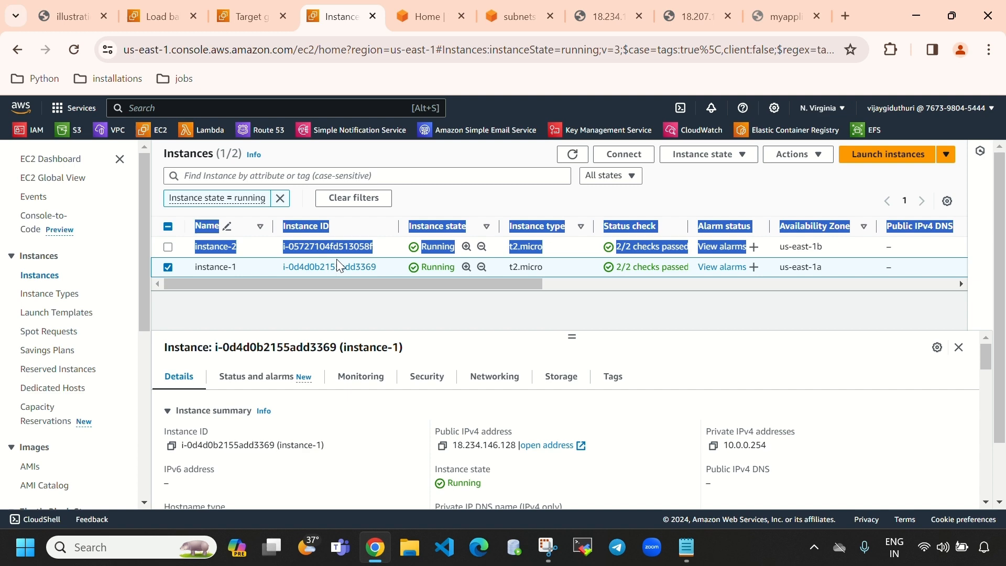
pyautogui.click(460, 194)
pyautogui.click(265, 21)
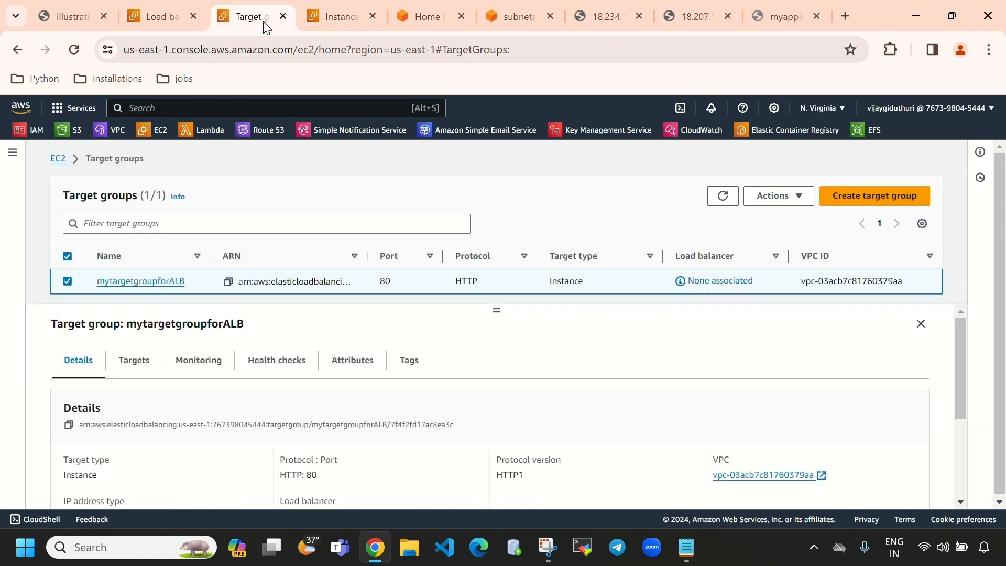
pyautogui.click(141, 2)
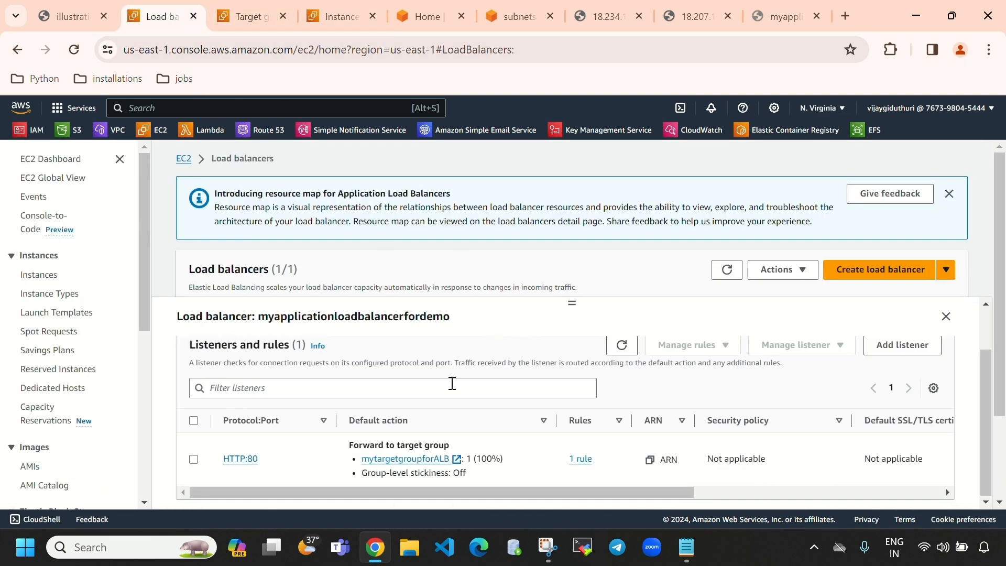
# Step: Examine the network mapping and the security groups of myapplicationloadbalancerfordemo
pyautogui.scroll(2, 453, 383)
pyautogui.click(382, 367)
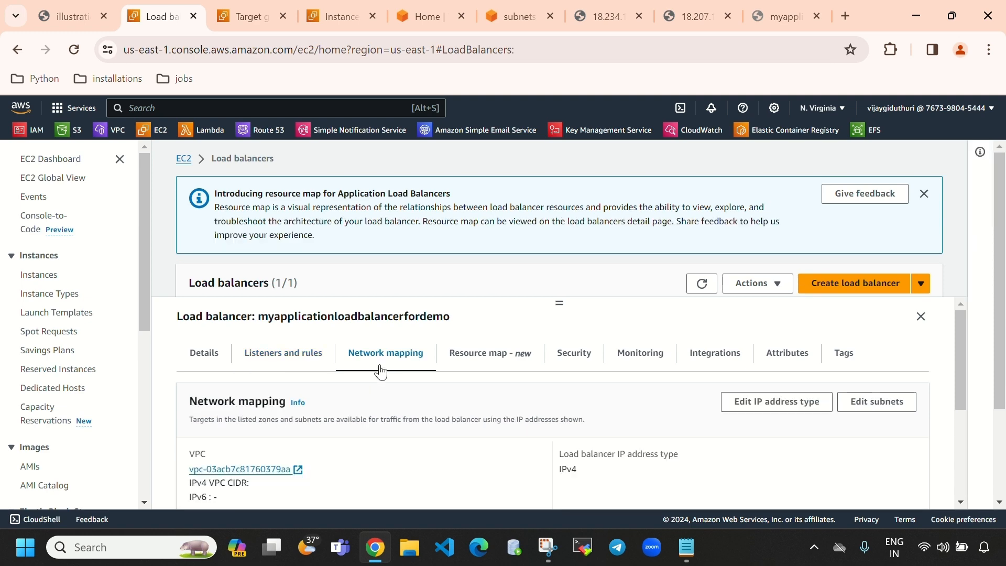
pyautogui.scroll(-5, 416, 440)
pyautogui.scroll(3, 422, 439)
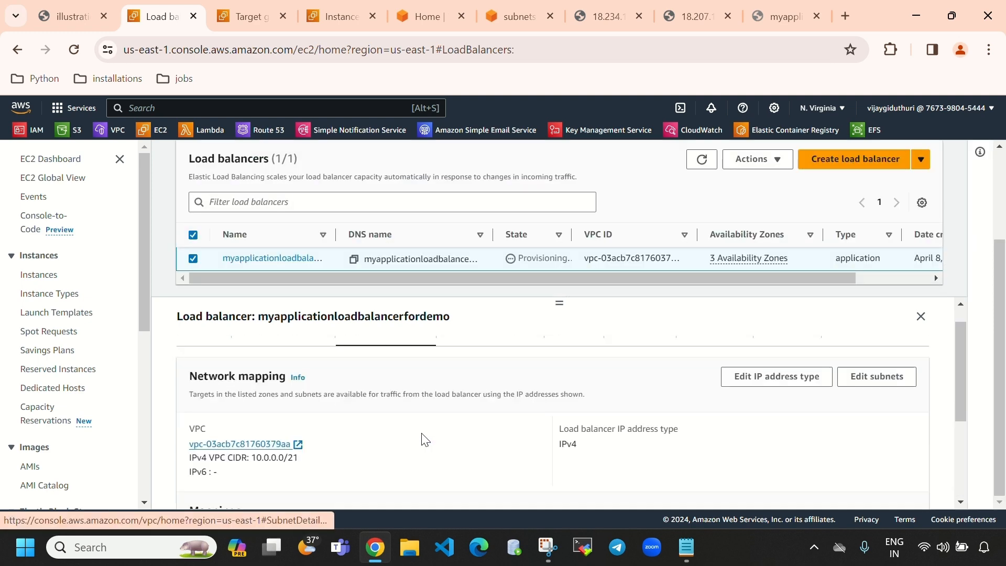
pyautogui.scroll(1, 425, 439)
pyautogui.click(571, 362)
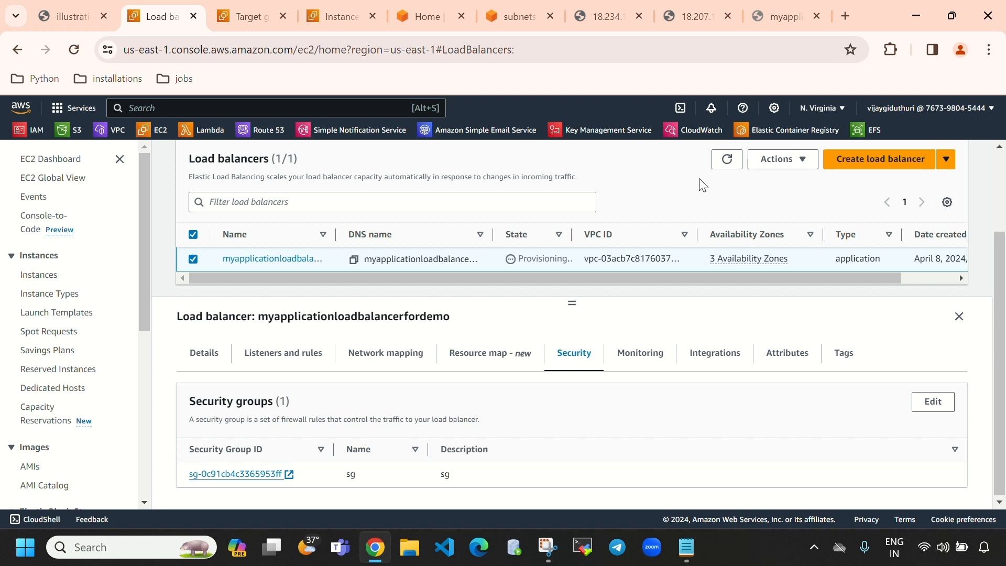
# Step: Refresh the load balancers list repeatedly to recheck the state of myapplicationloadbalancerfordemo
pyautogui.click(726, 159)
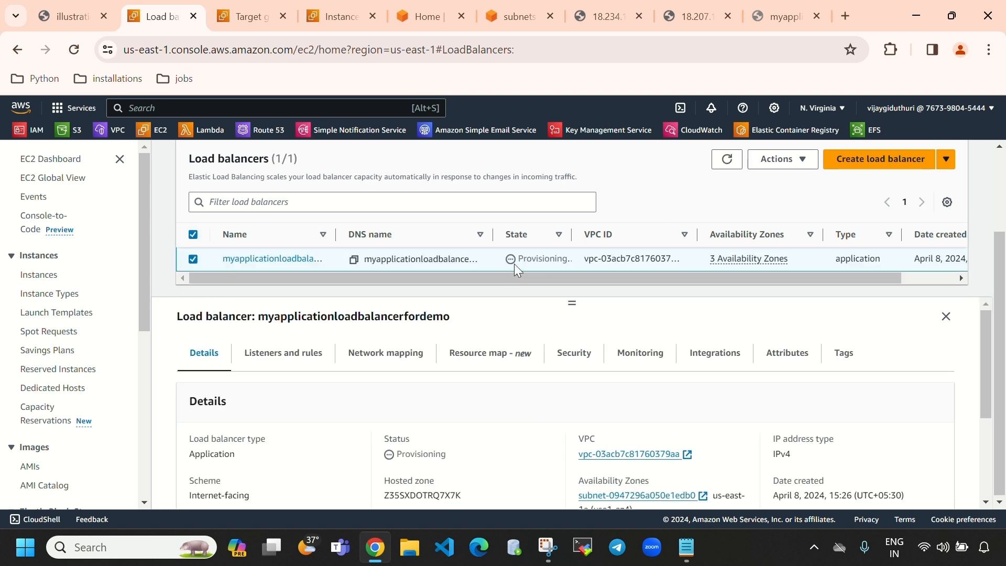
pyautogui.moveTo(521, 259); pyautogui.dragTo(566, 263)
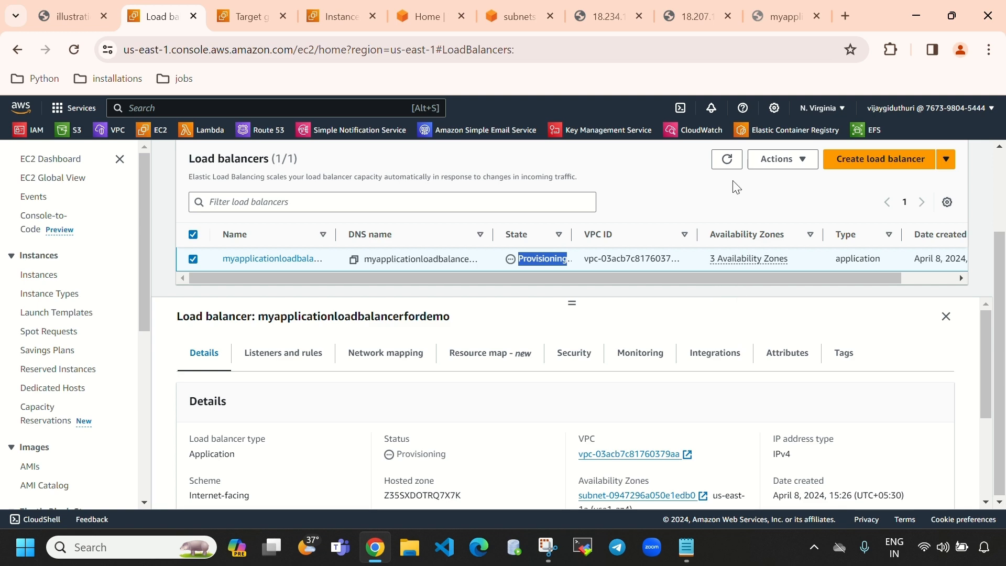
pyautogui.click(725, 160)
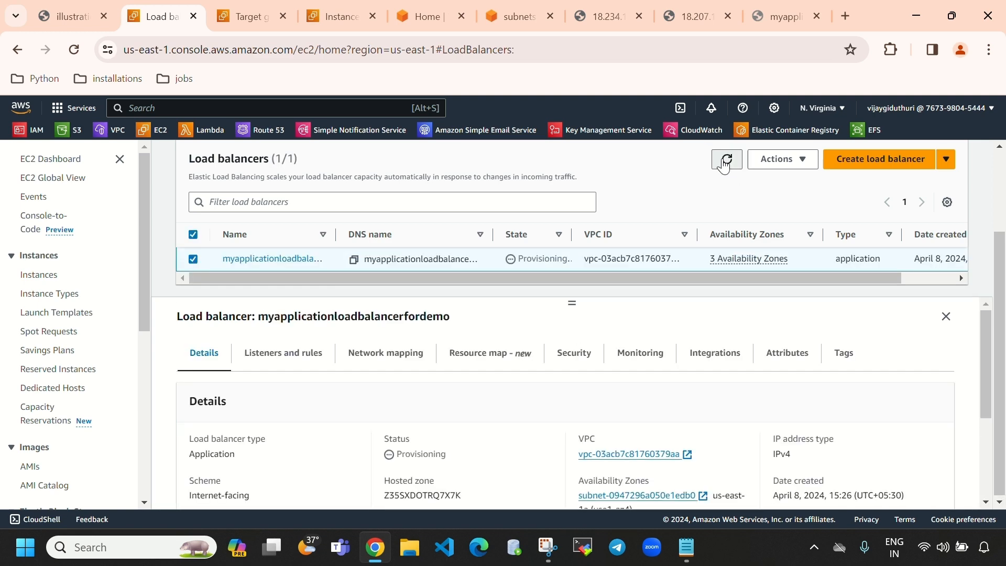
pyautogui.click(726, 160)
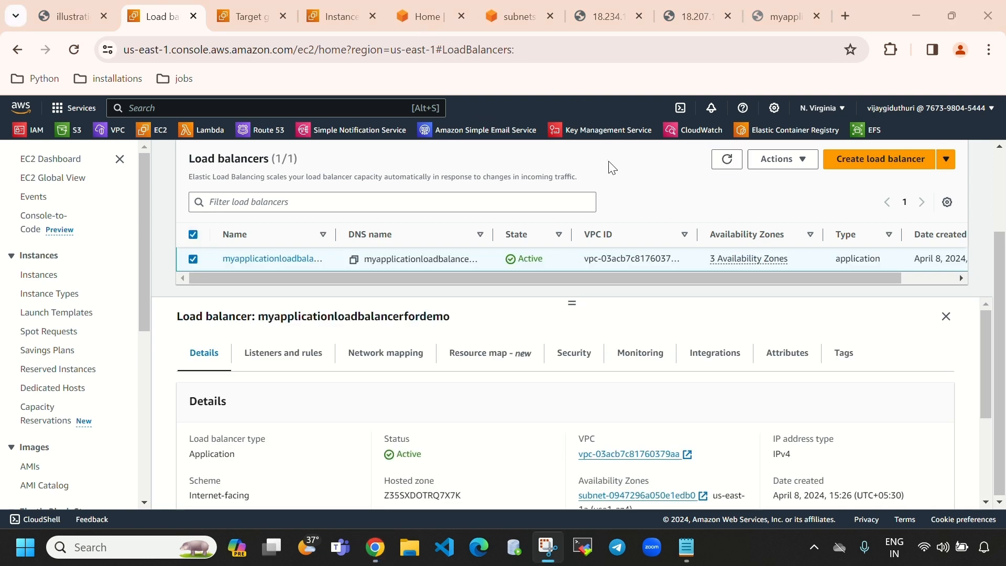
pyautogui.click(726, 159)
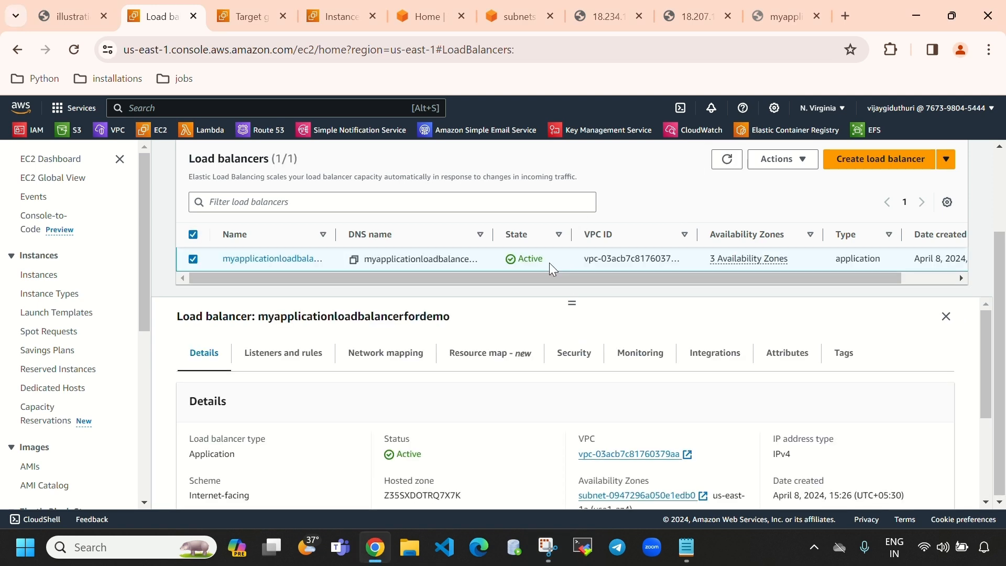
pyautogui.doubleClick(529, 258)
# Step: Reload the load balancer's DNS page and compare the responding host's address with instance-1's private IPv4 address
pyautogui.click(789, 17)
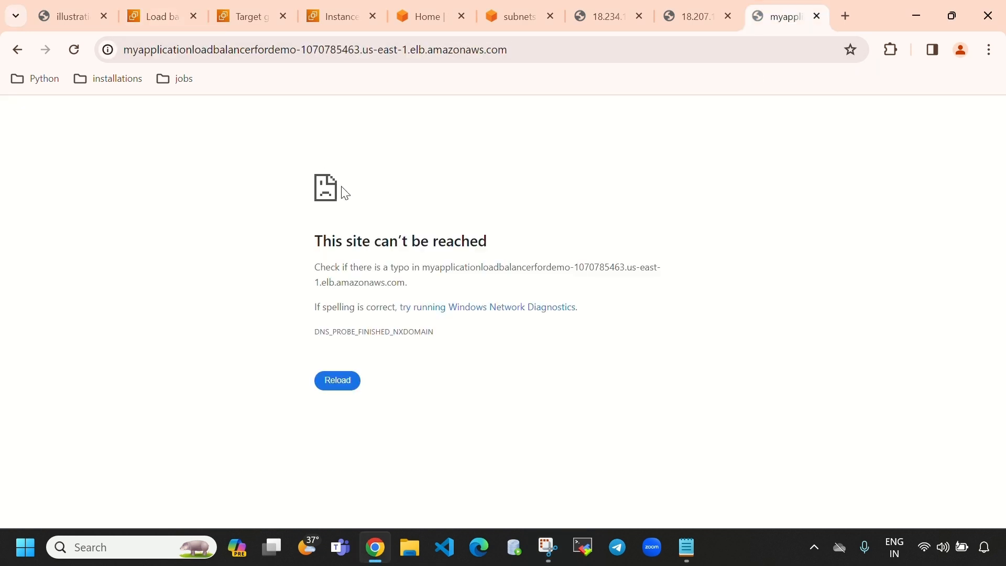
pyautogui.click(75, 50)
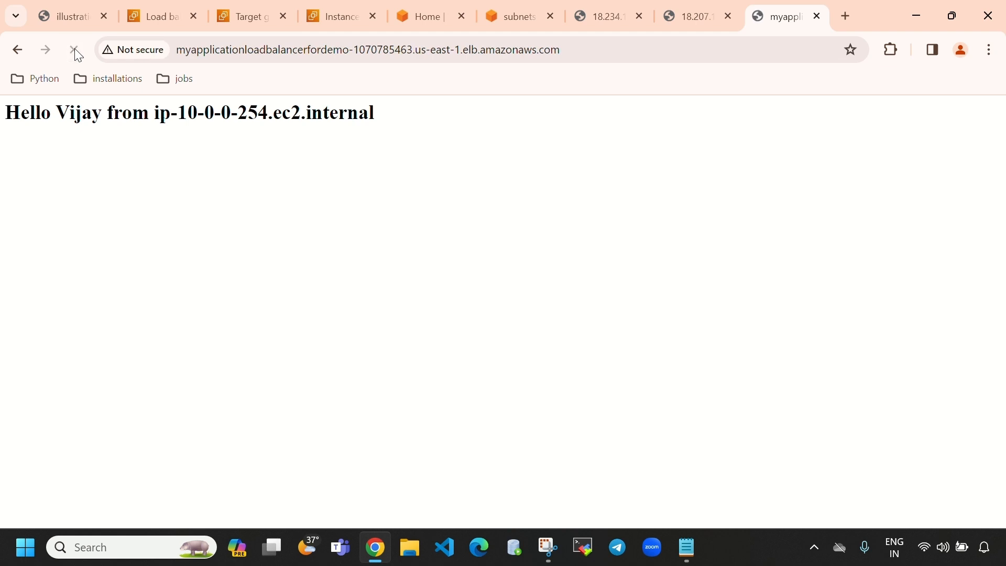
pyautogui.moveTo(4, 116); pyautogui.dragTo(265, 153)
pyautogui.click(232, 108)
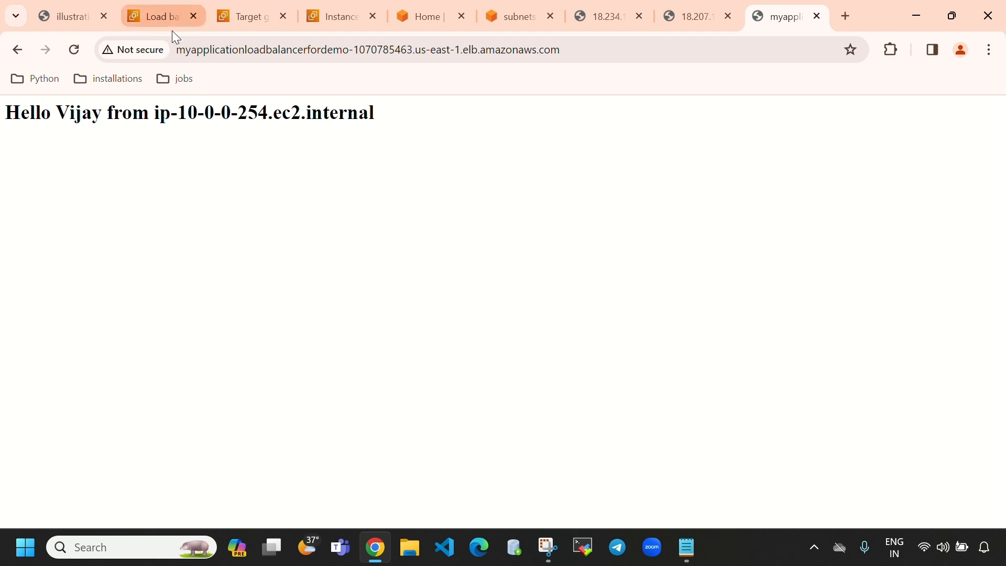
pyautogui.click(321, 8)
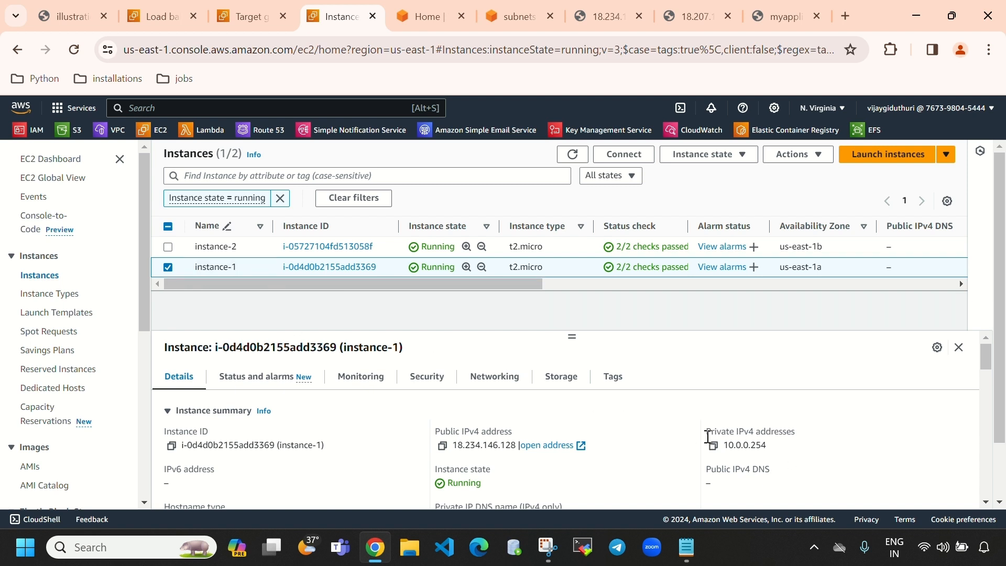
pyautogui.moveTo(708, 436); pyautogui.dragTo(815, 425)
pyautogui.click(807, 425)
# Step: Reload the load balancer's page again and compare the responding host's address with the private IPv4 address of instance-2
pyautogui.click(774, 18)
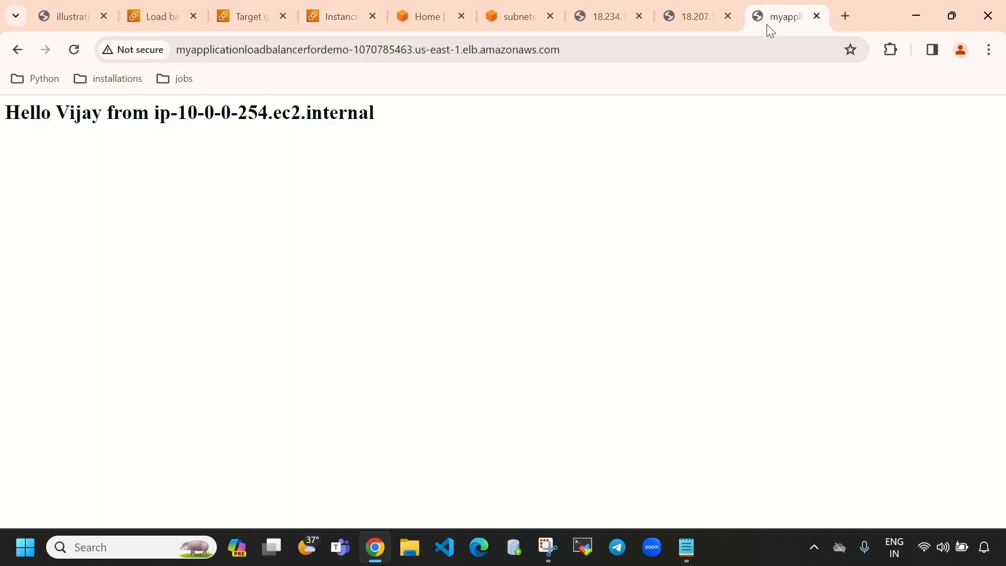
pyautogui.click(77, 48)
pyautogui.moveTo(178, 113); pyautogui.dragTo(269, 114)
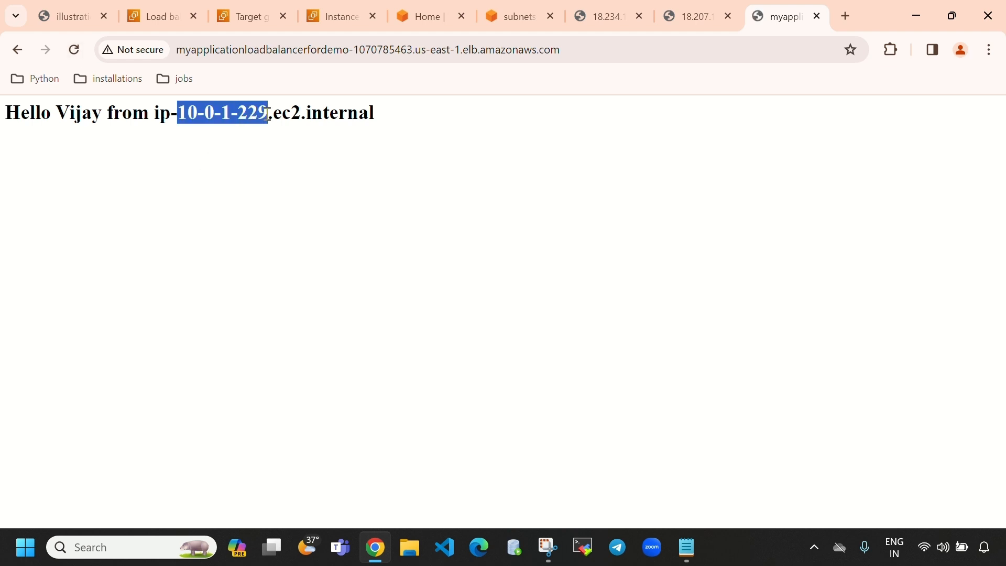
pyautogui.click(326, 18)
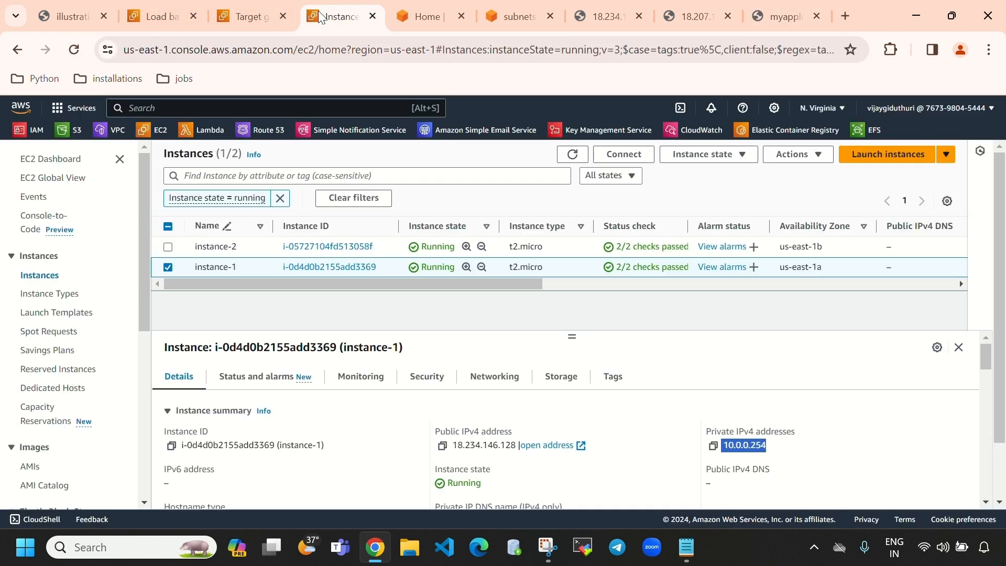
pyautogui.click(169, 267)
pyautogui.click(168, 247)
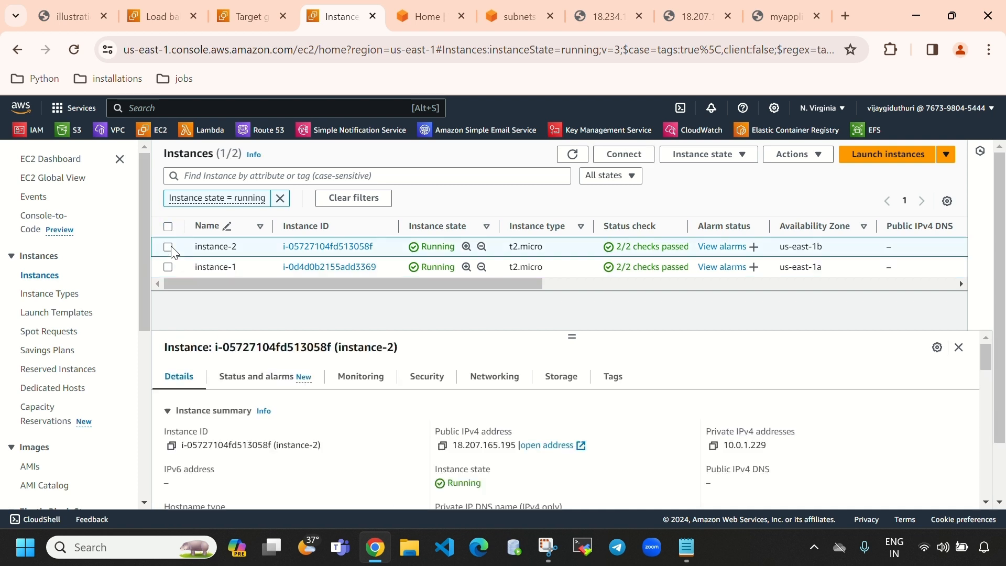
pyautogui.moveTo(725, 448); pyautogui.dragTo(772, 453)
# Step: Return to the load balancer's page and reload it several times to test how requests are distributed between the instances
pyautogui.click(784, 8)
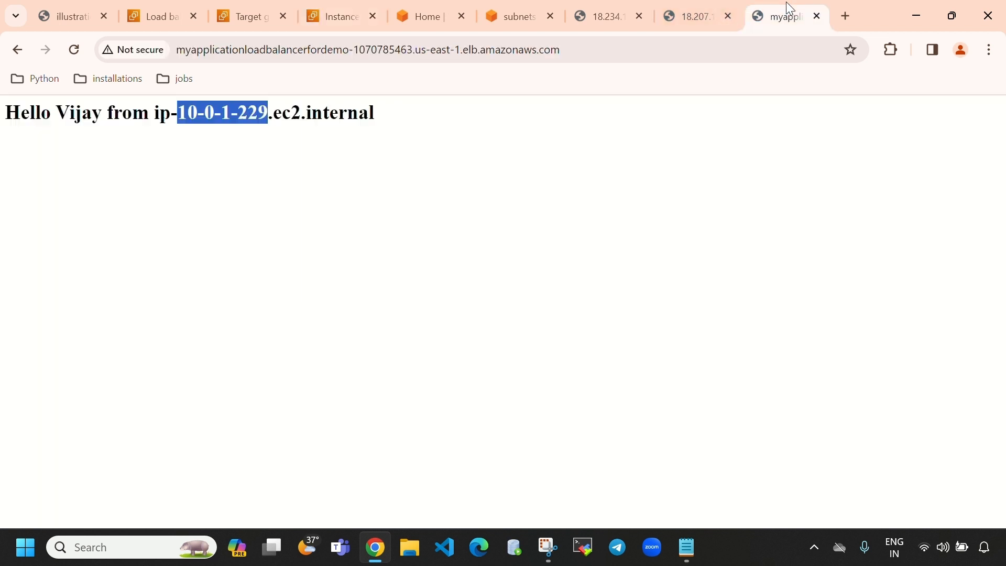
pyautogui.click(249, 133)
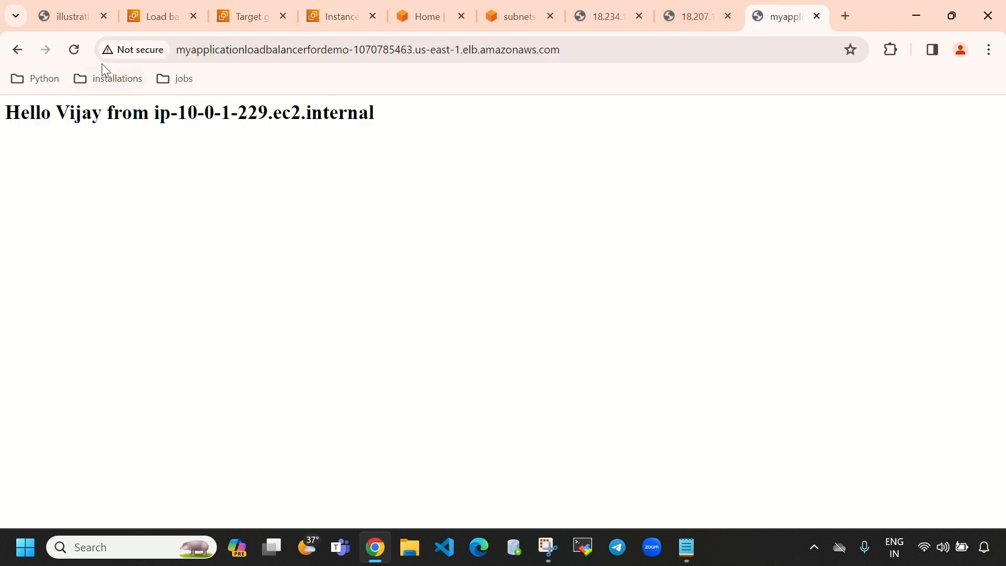
pyautogui.click(84, 53)
pyautogui.click(82, 52)
pyautogui.click(79, 50)
pyautogui.click(79, 49)
pyautogui.click(79, 50)
# Step: Examine the registered targets of mytargetgroupforALB, including their ports, zones and health status
pyautogui.click(244, 26)
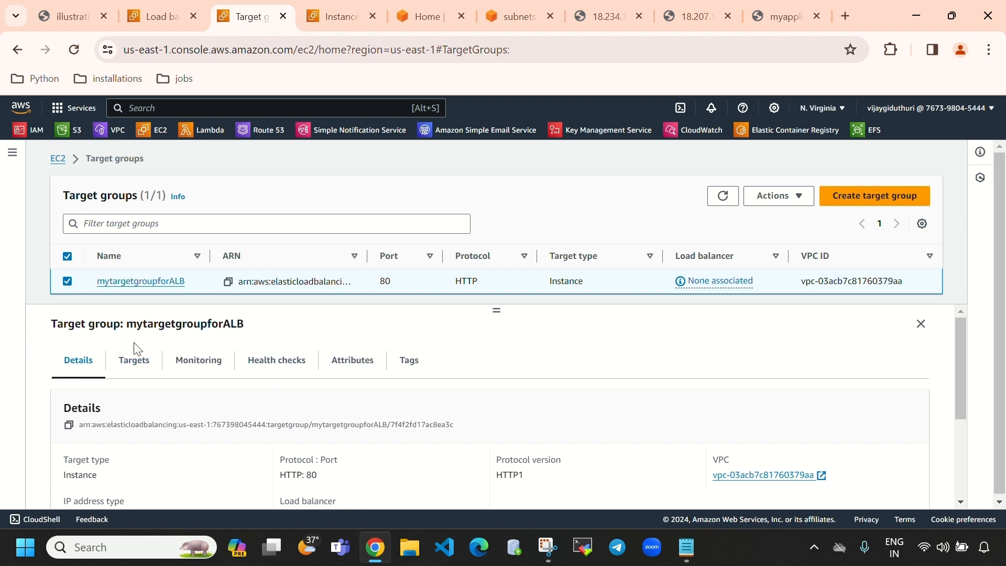
pyautogui.click(135, 359)
pyautogui.scroll(-1, 360, 482)
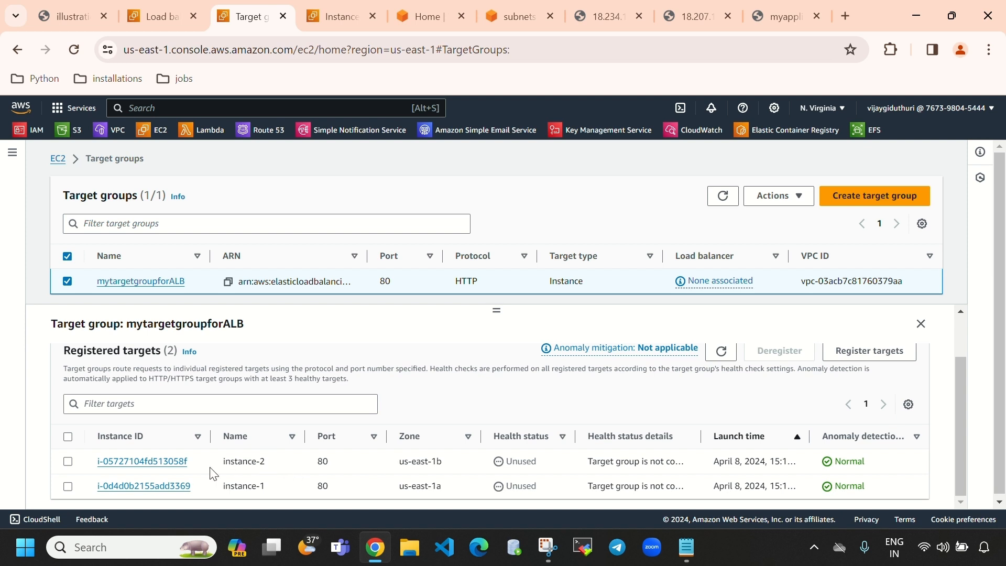
pyautogui.scroll(1, 212, 474)
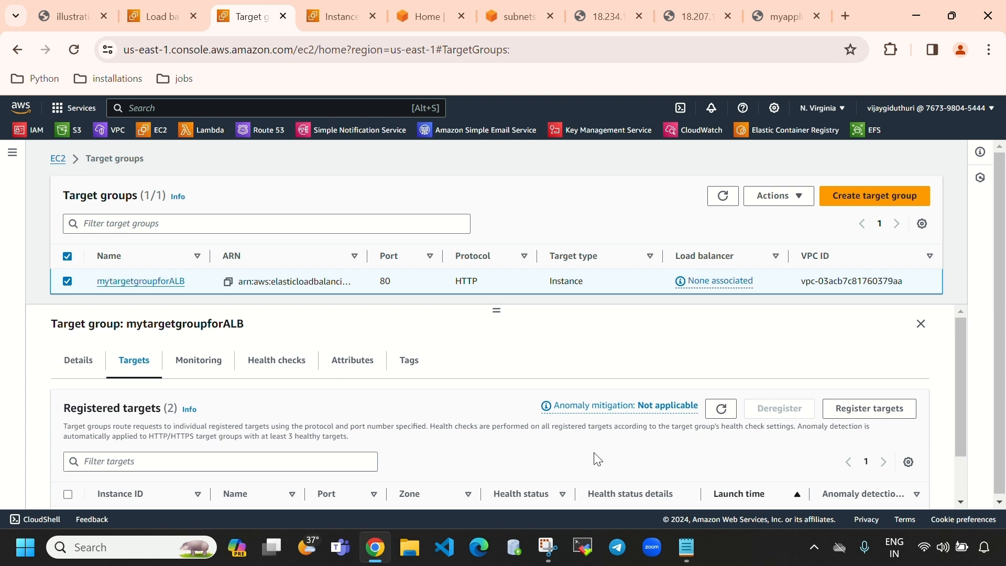
pyautogui.scroll(-1, 595, 458)
pyautogui.scroll(1, 606, 454)
# Step: Reload the load balancer's page several more times to recheck the alternation between the registered targets
pyautogui.click(774, 13)
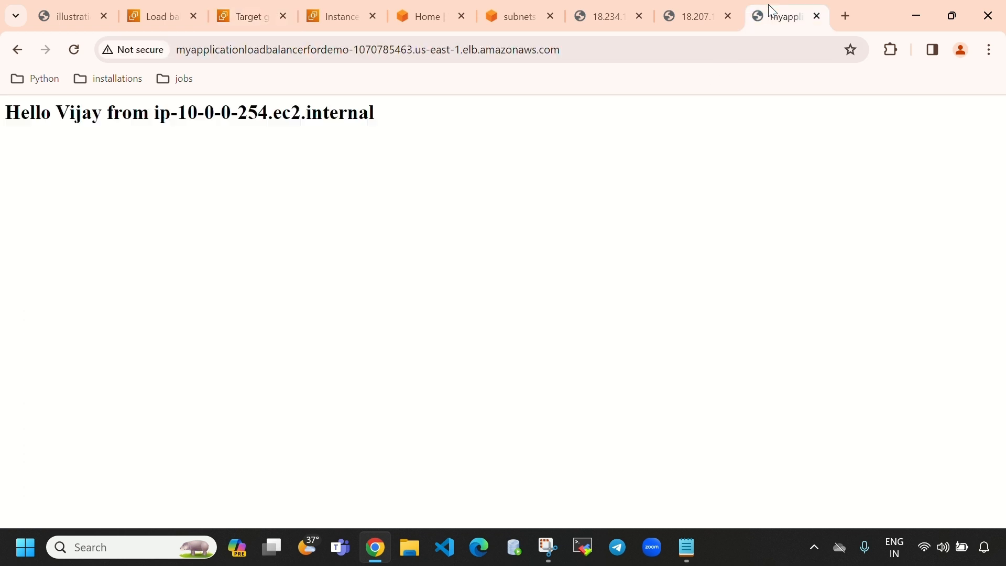
pyautogui.click(74, 50)
pyautogui.click(74, 50)
pyautogui.click(73, 50)
pyautogui.click(73, 51)
# Step: Return to the EC2 instances list and refresh it
pyautogui.click(343, 18)
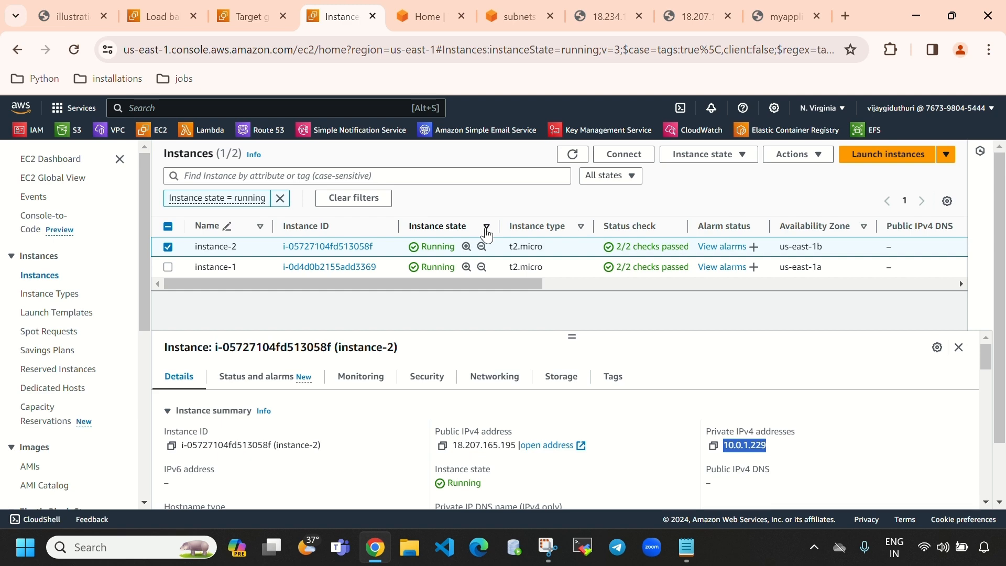
pyautogui.hotkey('ctrl', 'shift', 'Tab')
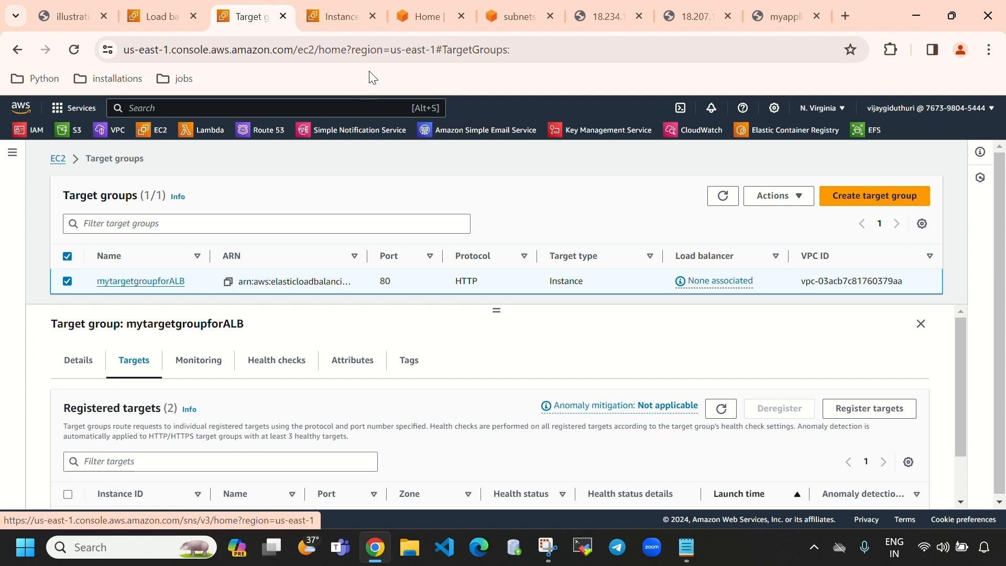
pyautogui.click(339, 26)
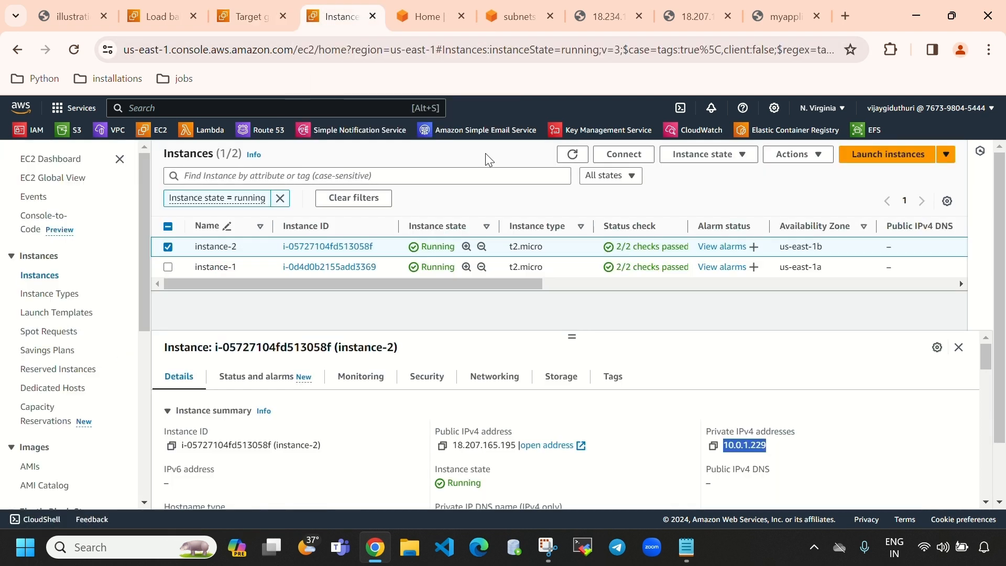
pyautogui.click(573, 154)
# Step: Start launching a new EC2 instance and name it instance-3
pyautogui.click(887, 154)
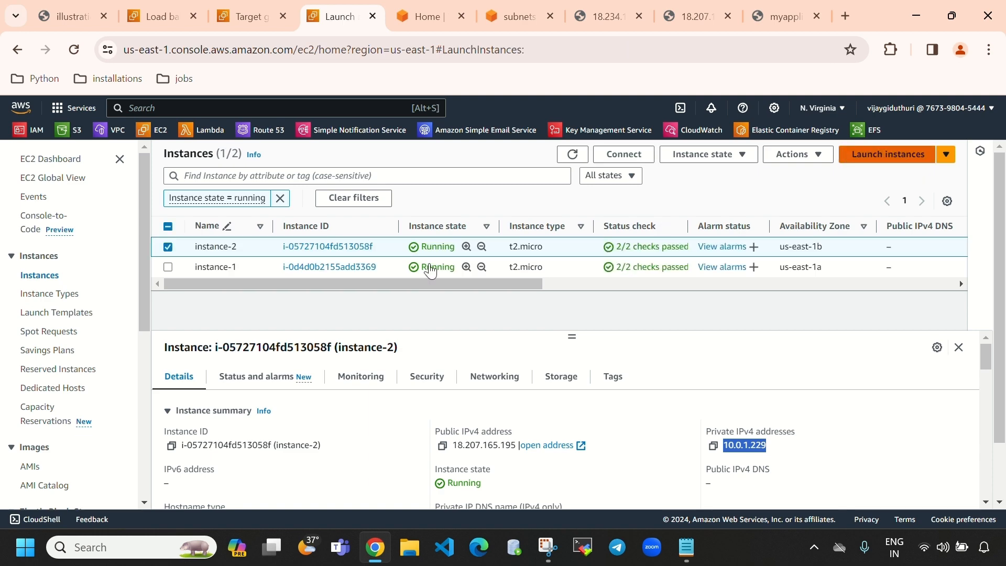
pyautogui.click(15, 53)
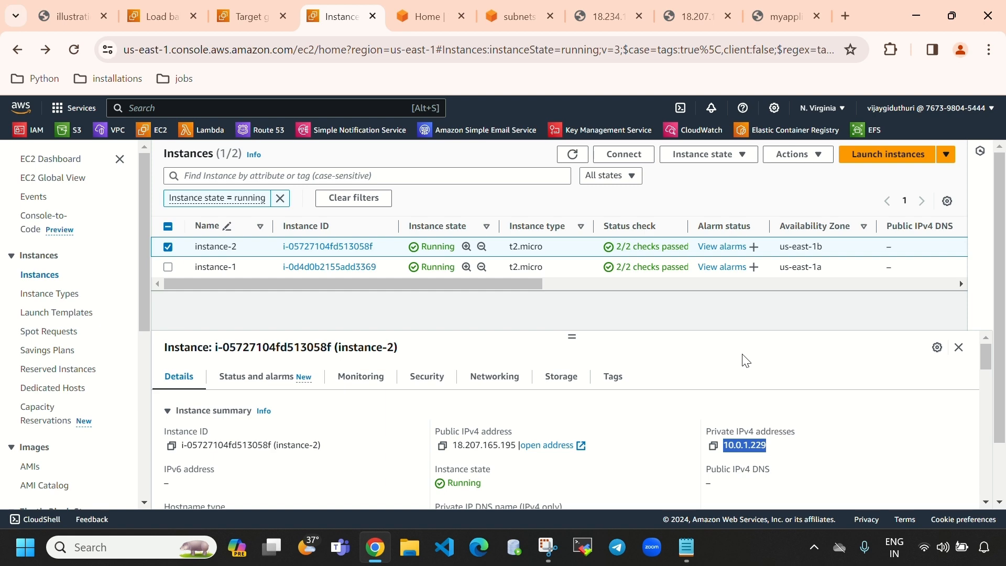
pyautogui.click(858, 153)
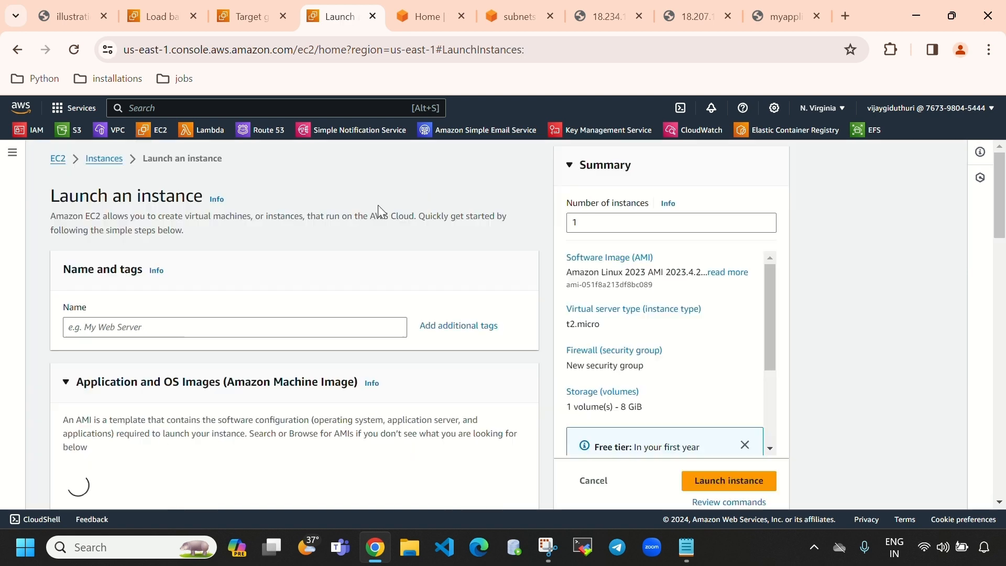
pyautogui.click(323, 328)
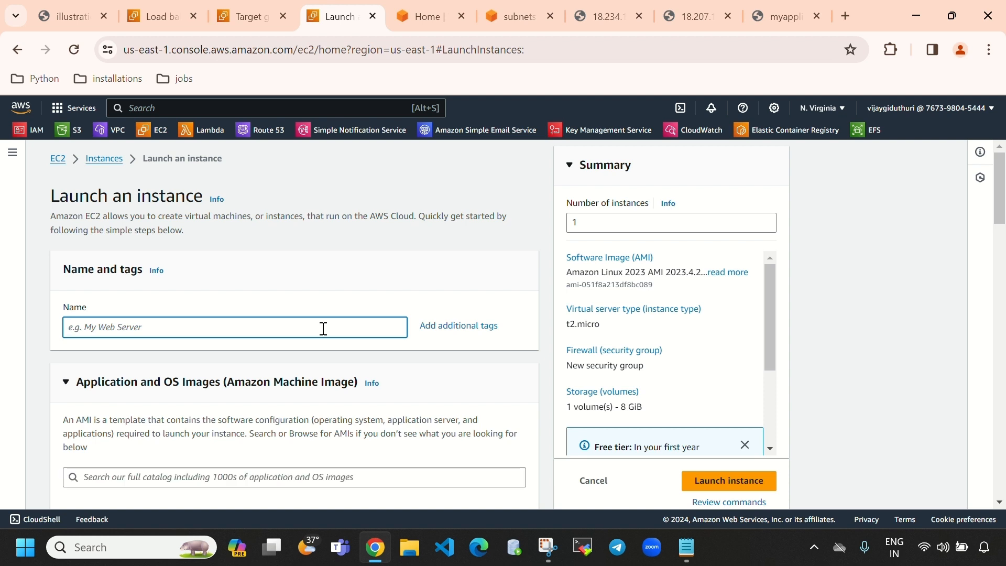
pyautogui.write('instance-3')
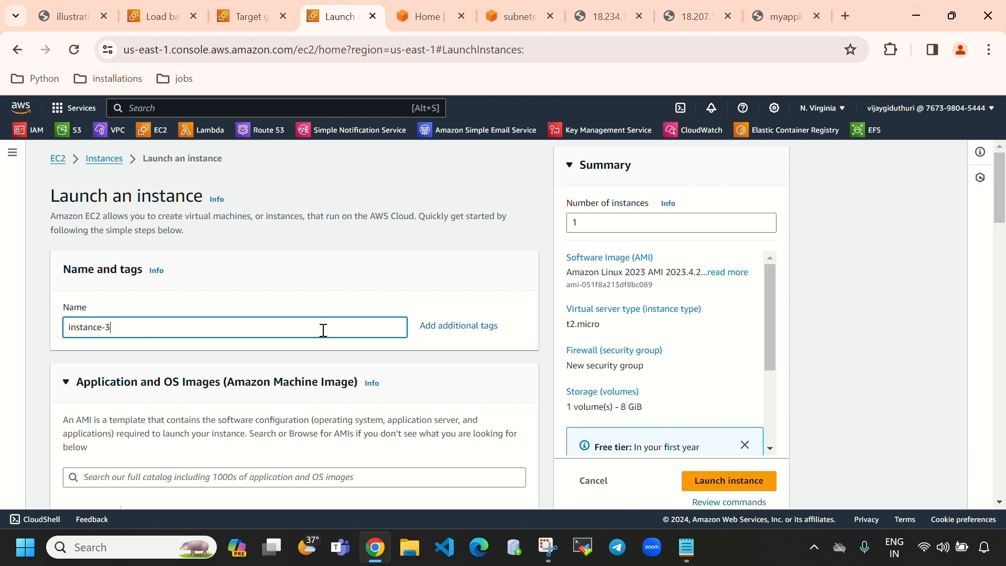
# Step: Select ec2key as the login key pair, keeping the Amazon Linux 2023 AMI and the t2.micro instance type
pyautogui.scroll(-4, 117, 348)
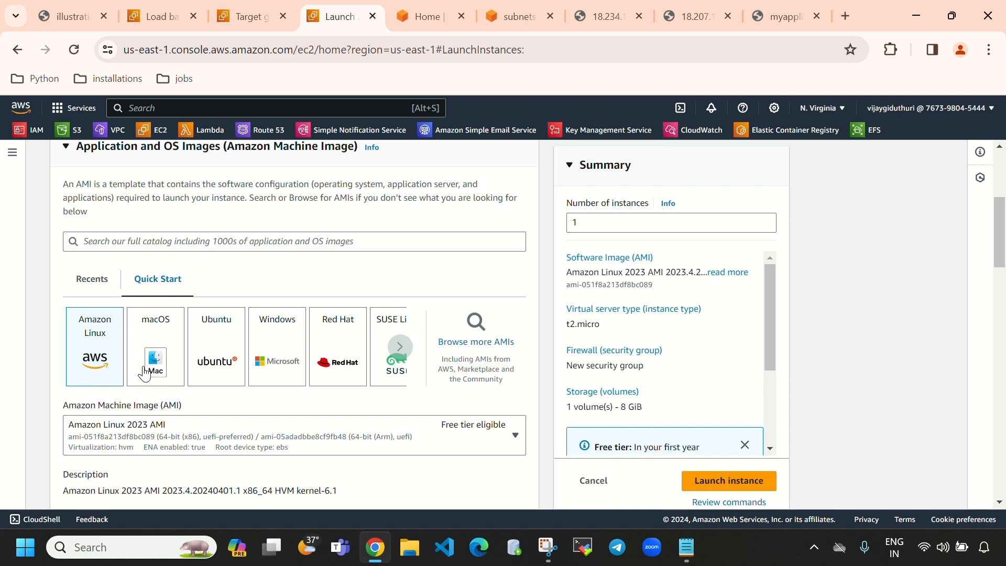
pyautogui.scroll(-4, 157, 335)
pyautogui.scroll(3, 157, 340)
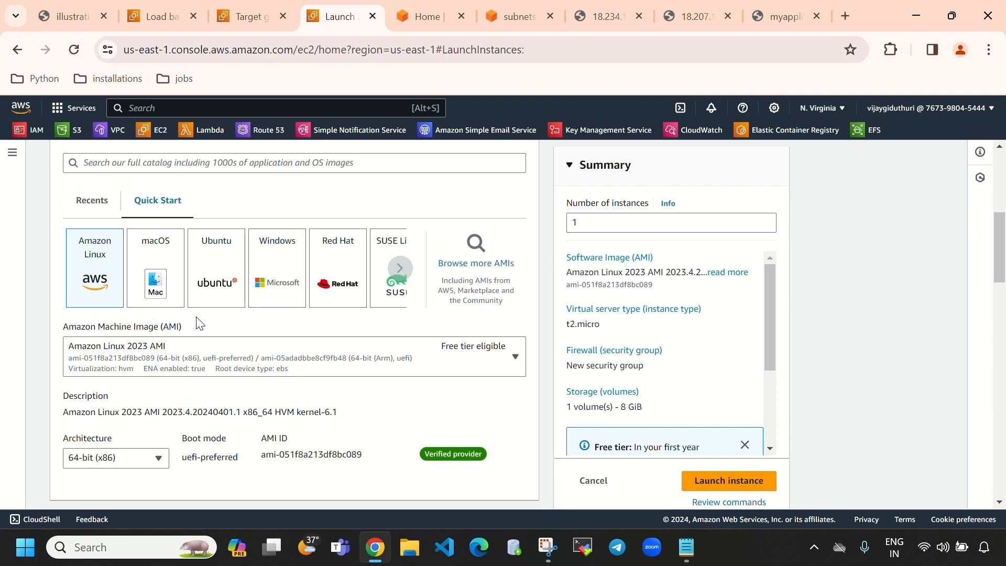
pyautogui.scroll(-5, 118, 324)
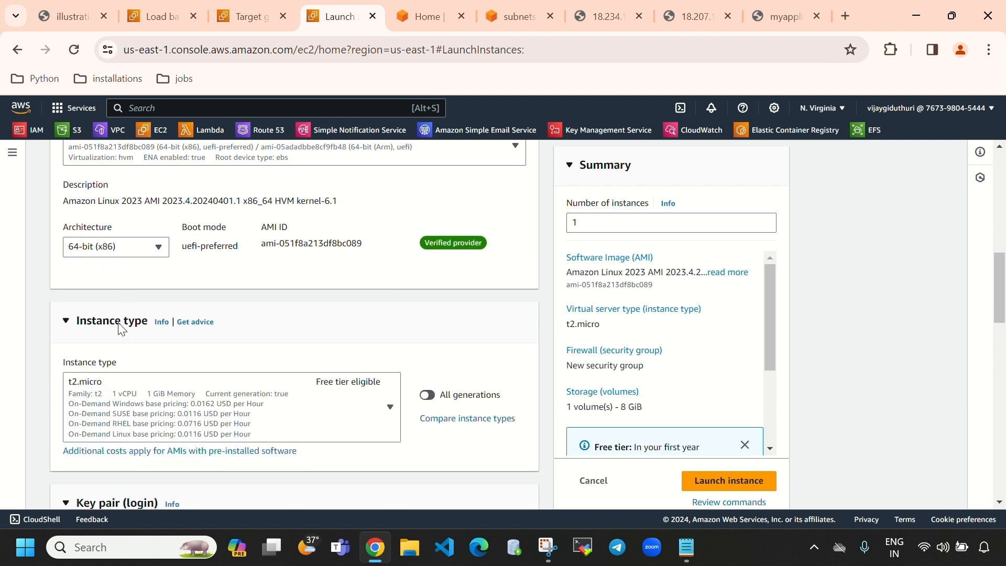
pyautogui.scroll(-1, 259, 372)
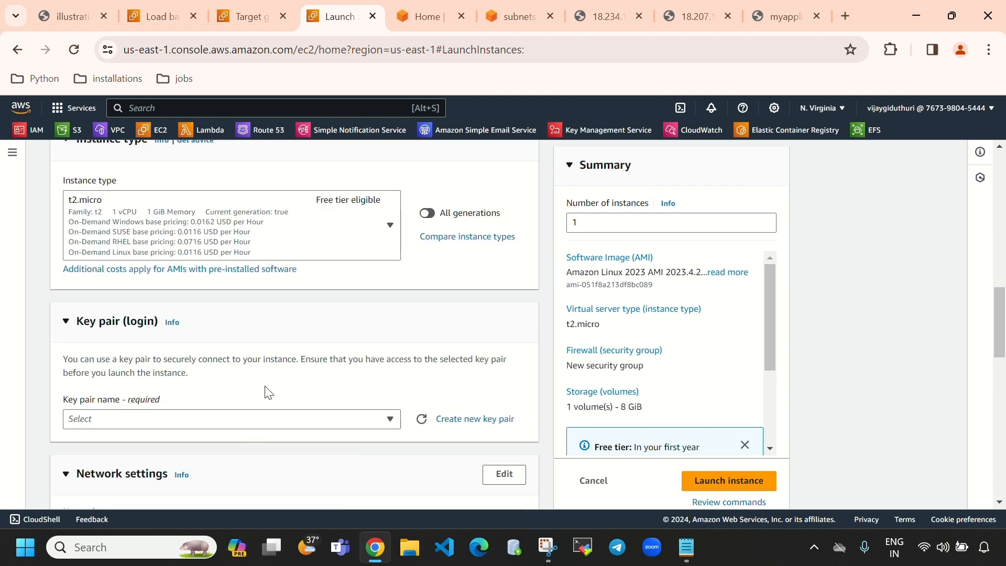
pyautogui.scroll(-1, 262, 388)
pyautogui.click(279, 347)
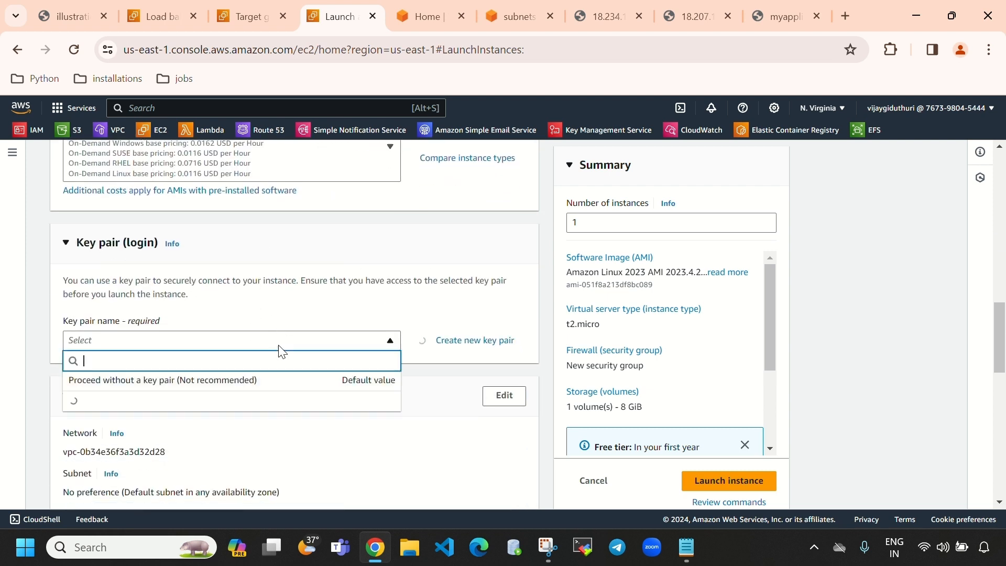
pyautogui.click(152, 406)
# Step: Edit the network settings to place the instance in my-vpc, in Public-subnet-3 in us-east-1c
pyautogui.scroll(-3, 335, 345)
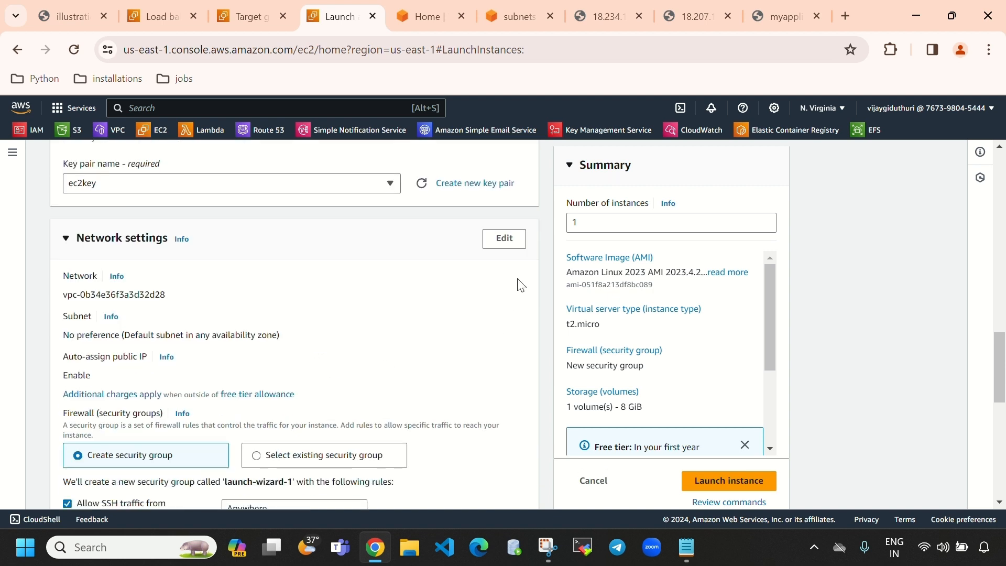
pyautogui.click(502, 242)
pyautogui.click(211, 303)
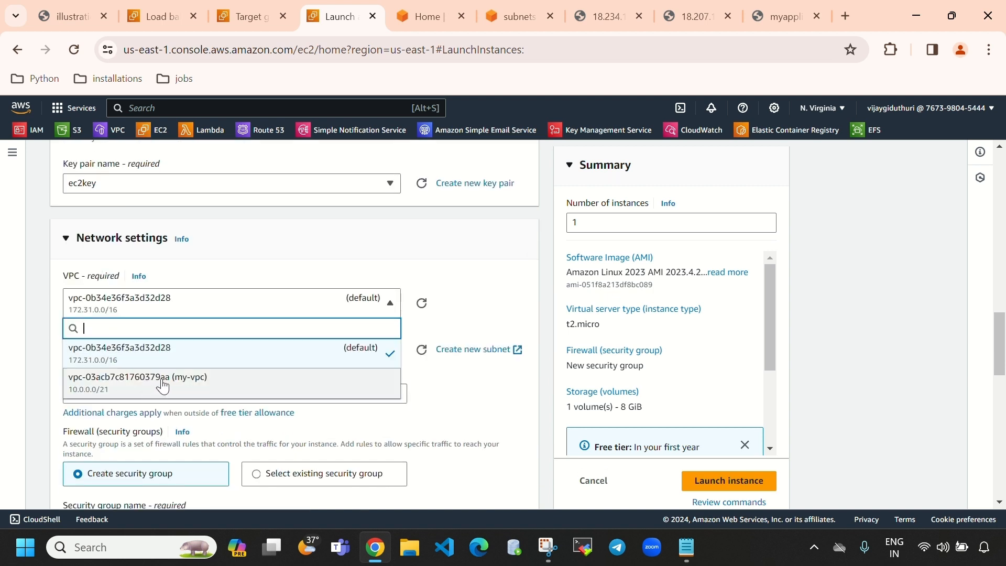
pyautogui.click(227, 390)
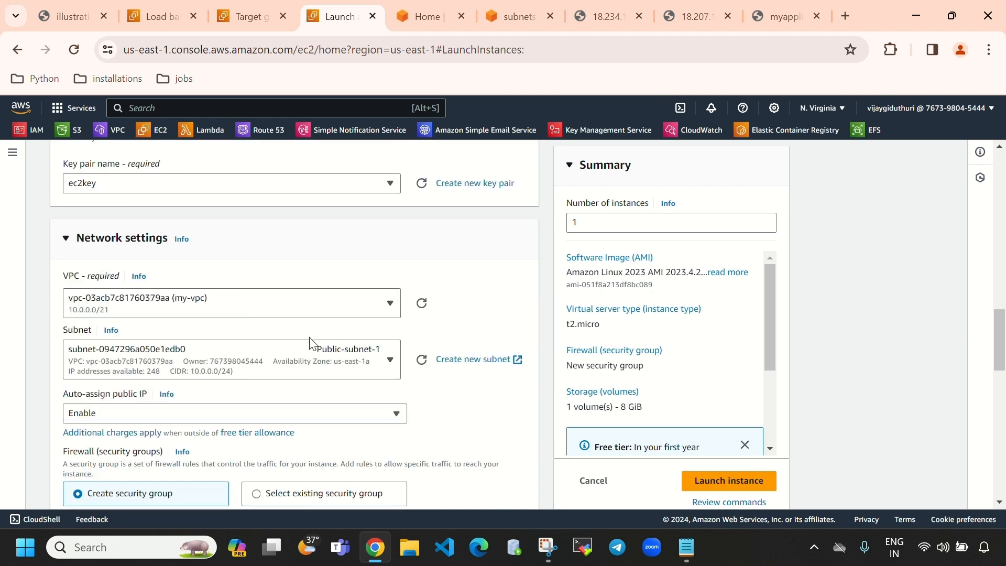
pyautogui.click(320, 351)
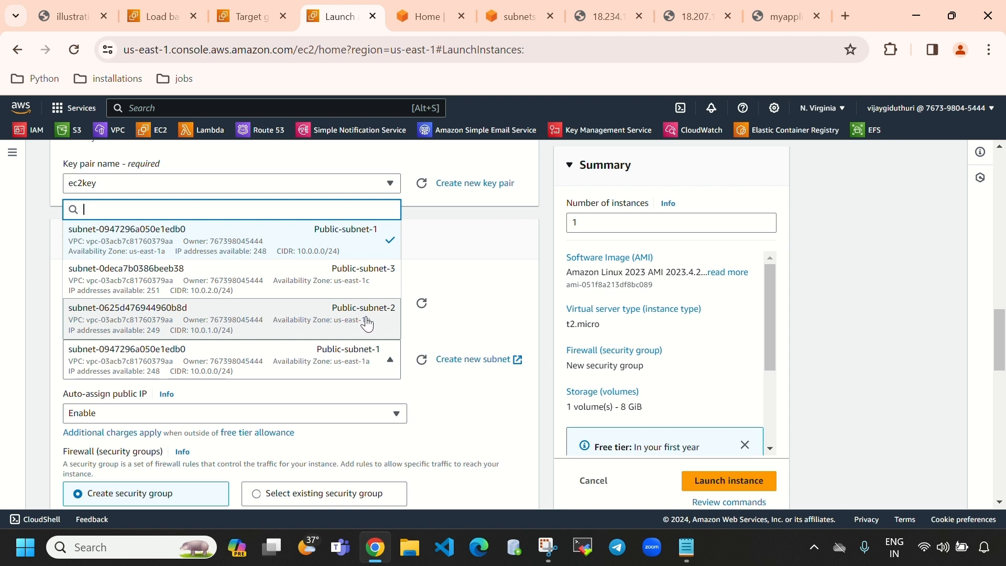
pyautogui.click(329, 286)
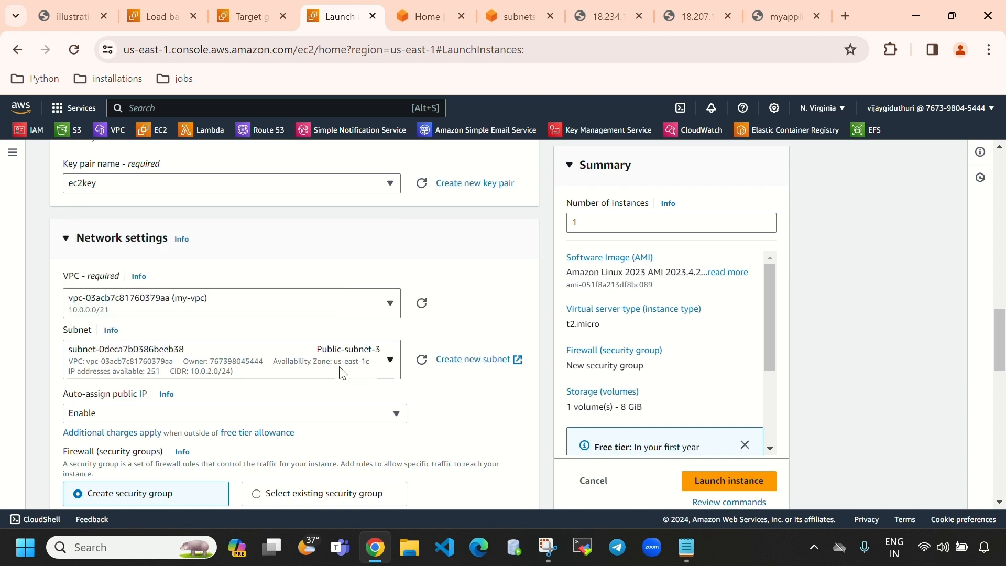
# Step: Assign the existing security group sg to the instance
pyautogui.scroll(-3, 303, 406)
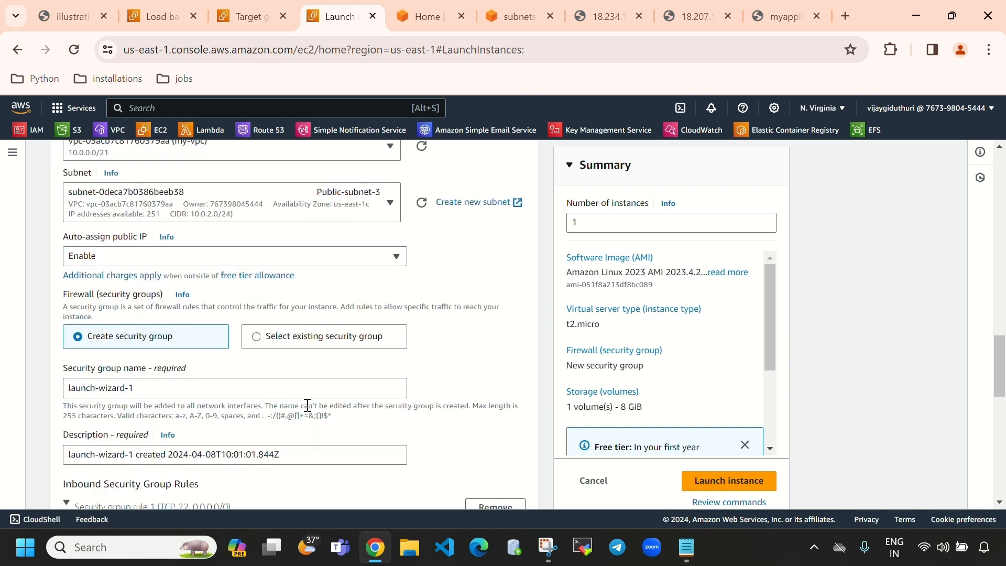
pyautogui.click(291, 343)
pyautogui.click(314, 314)
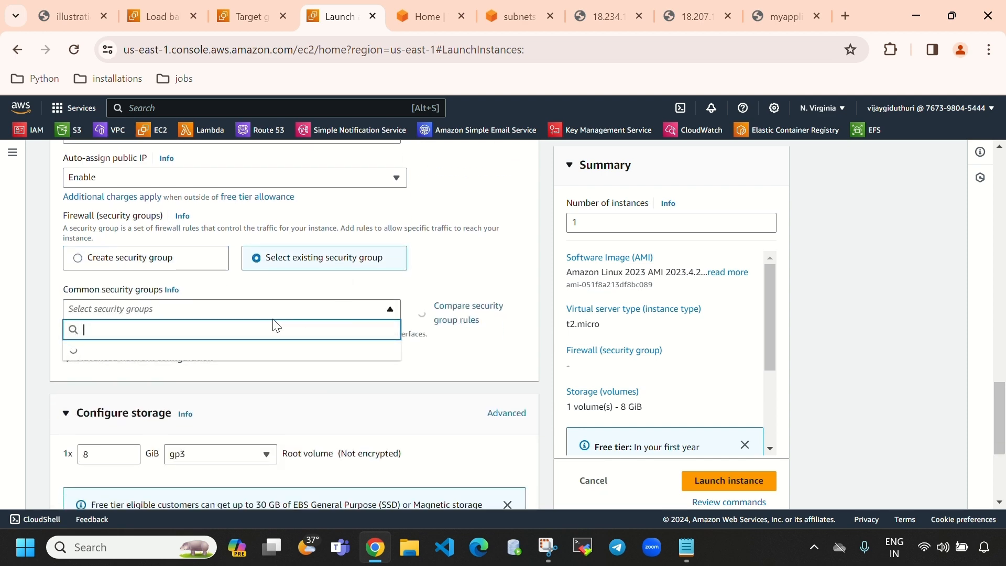
pyautogui.click(154, 355)
# Step: Copy the second bash script from the ami note in Notepad into the instance's user data, installing httpd and writing an h1 hostname greeting to index.html
pyautogui.scroll(-3, 157, 314)
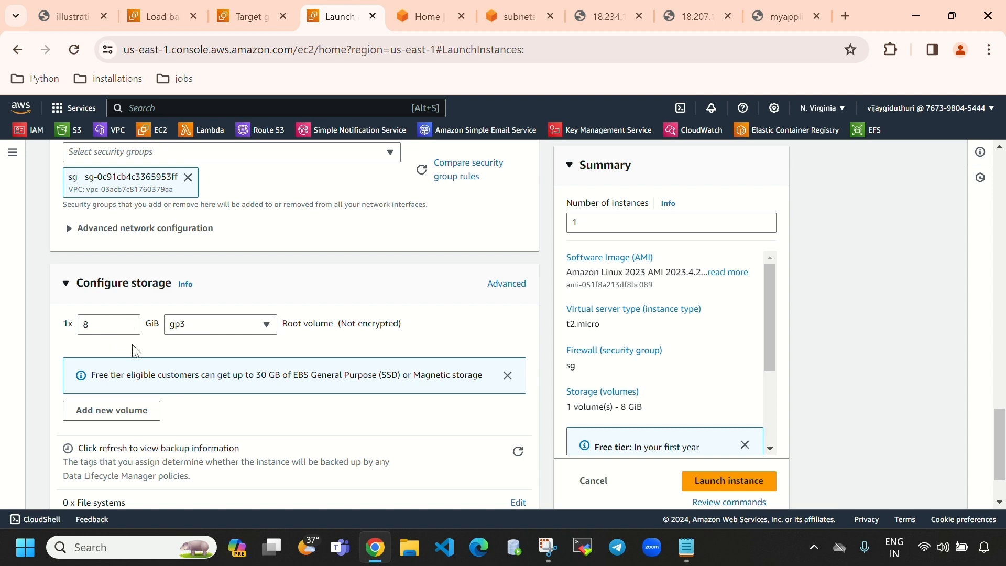
pyautogui.scroll(-2, 303, 343)
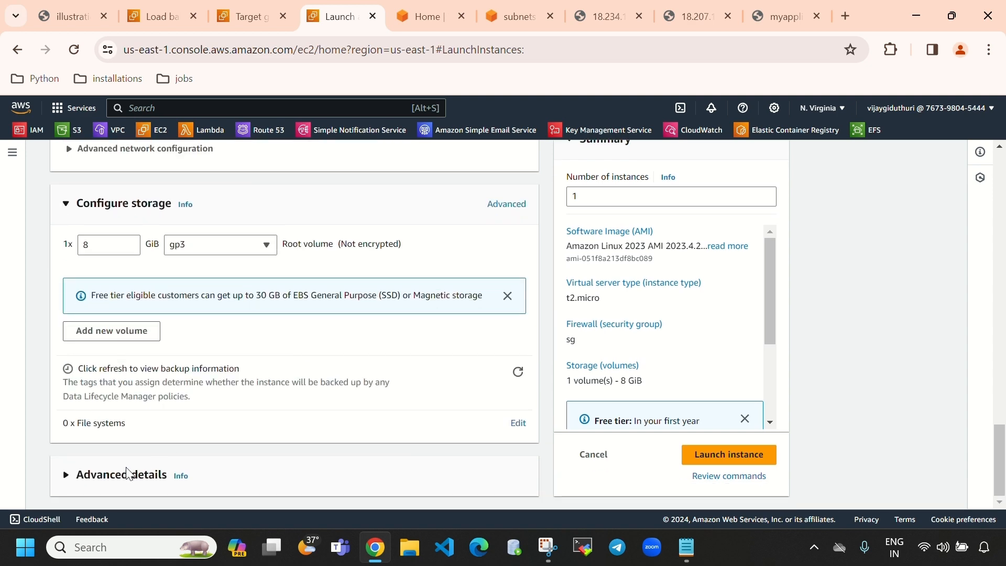
pyautogui.click(123, 480)
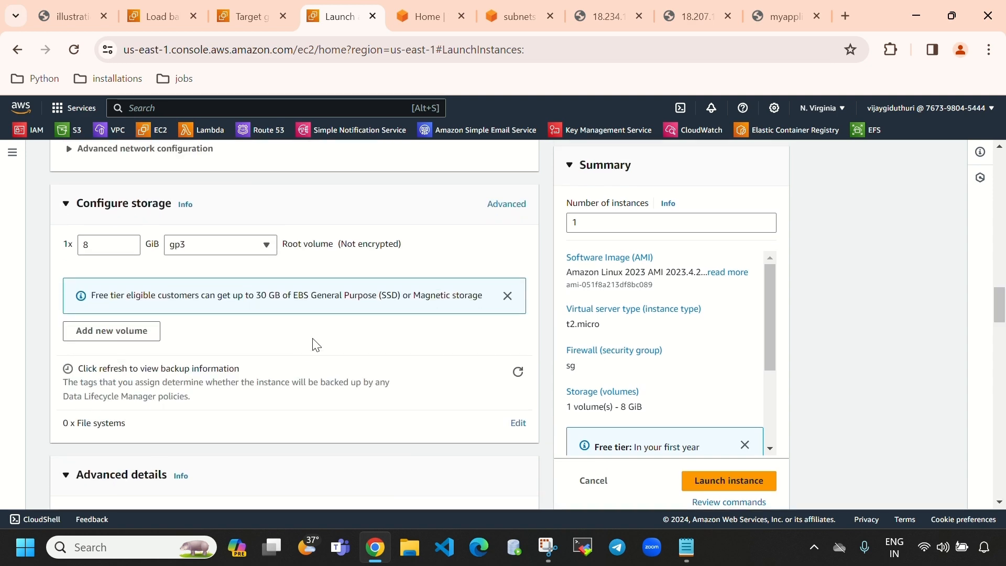
pyautogui.scroll(-20, 321, 348)
pyautogui.click(235, 367)
pyautogui.scroll(-2, 234, 362)
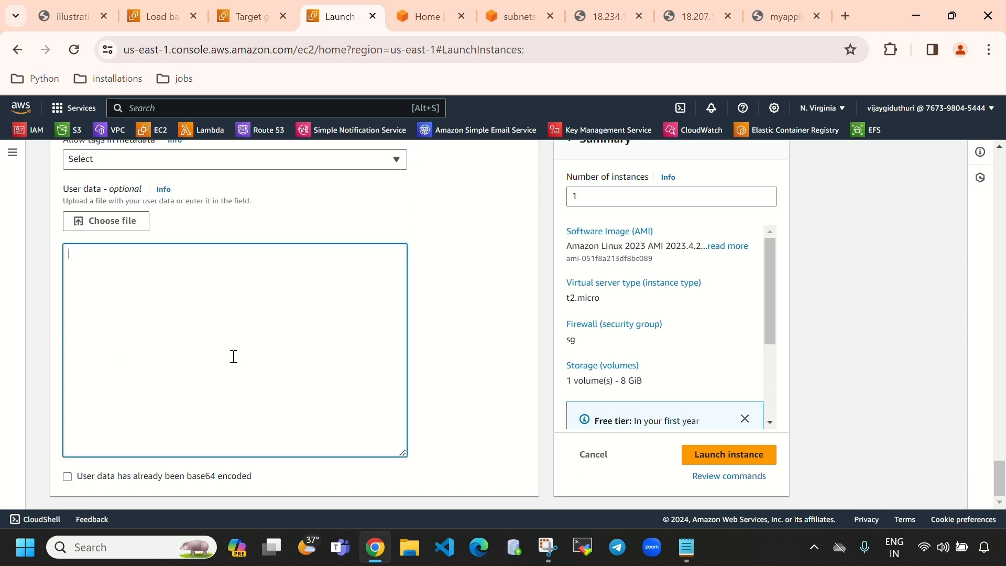
pyautogui.click(686, 548)
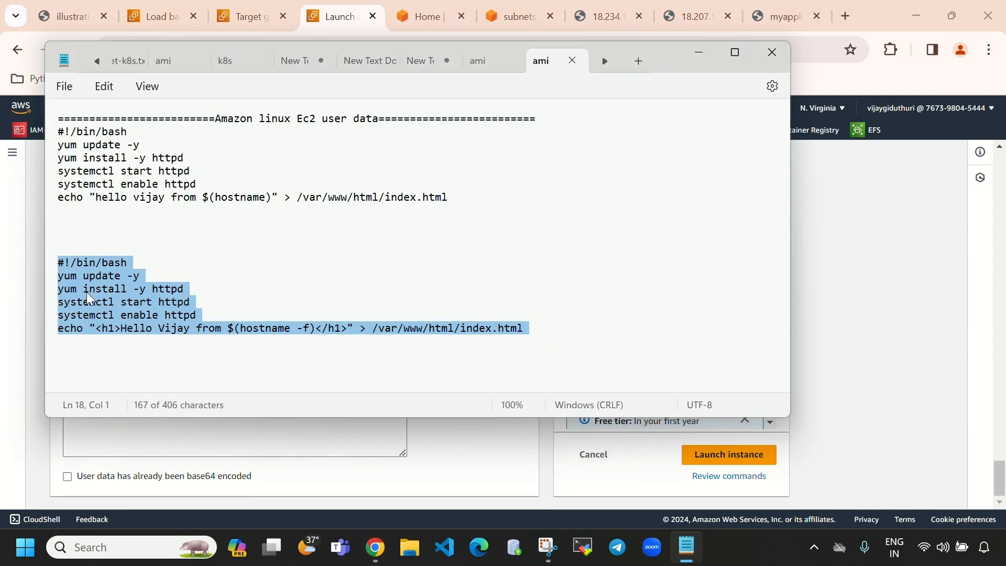
pyautogui.click(158, 256)
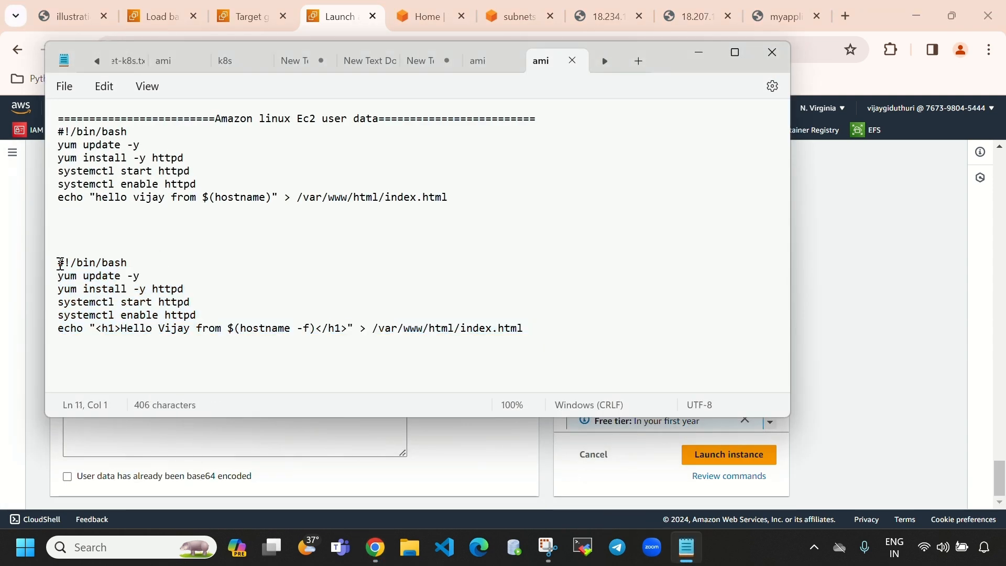
pyautogui.moveTo(60, 263); pyautogui.dragTo(528, 329)
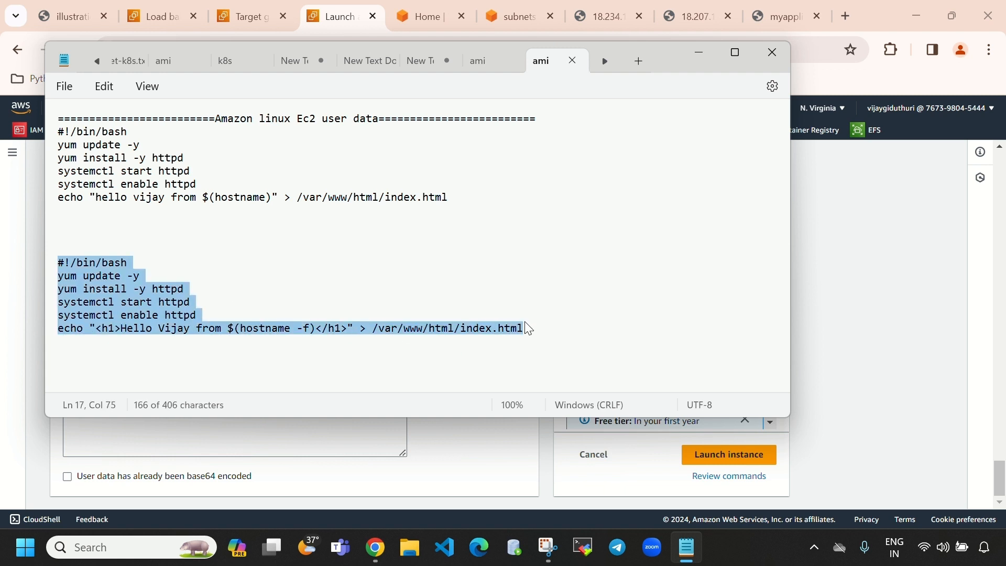
pyautogui.click(698, 53)
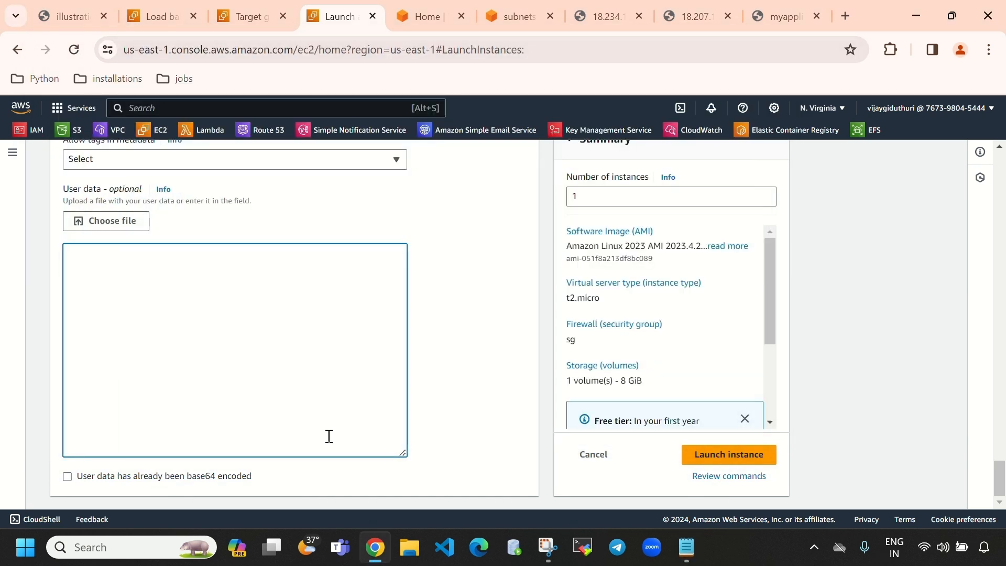
pyautogui.write('#!/bin/bash yum update -y yum install -y httpd systemctl start httpd systemctl enable httpd echo "<h1>Hello Vijay from $(hostname -f)</h1>" > /var/www/html/index.html')
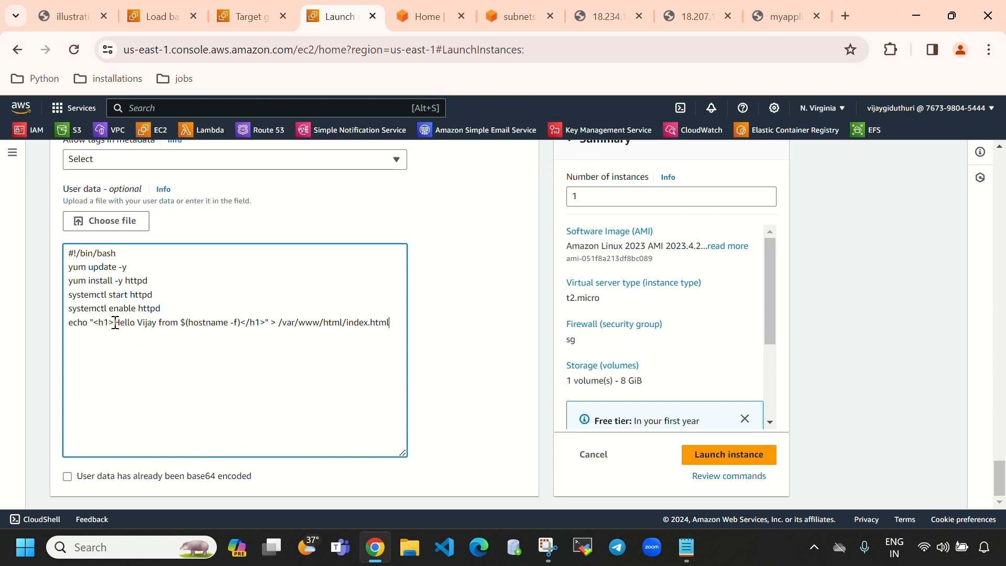
pyautogui.moveTo(117, 322); pyautogui.dragTo(233, 330)
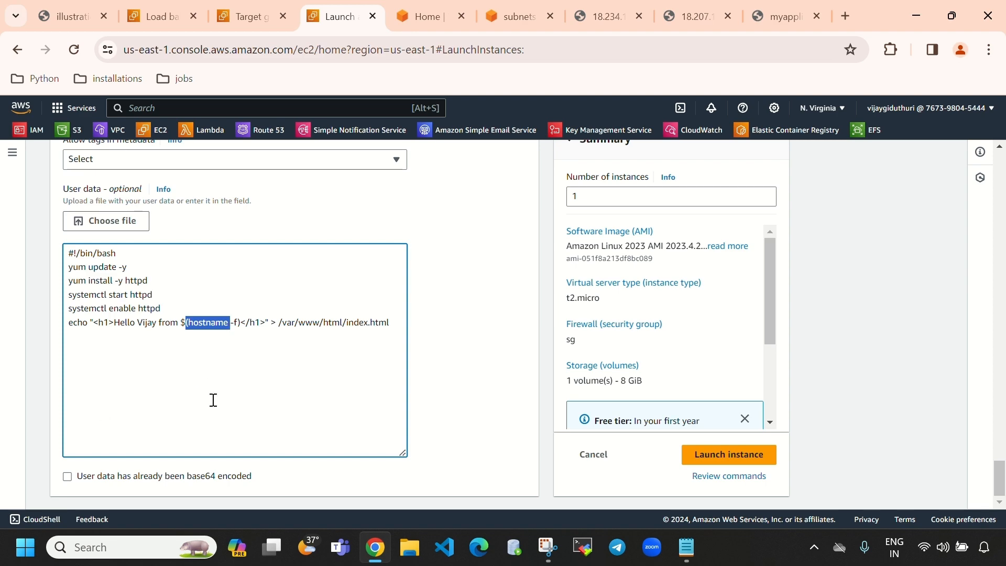
# Step: Launch instance-3, then return to the instances list and refresh it
pyautogui.scroll(20, 213, 400)
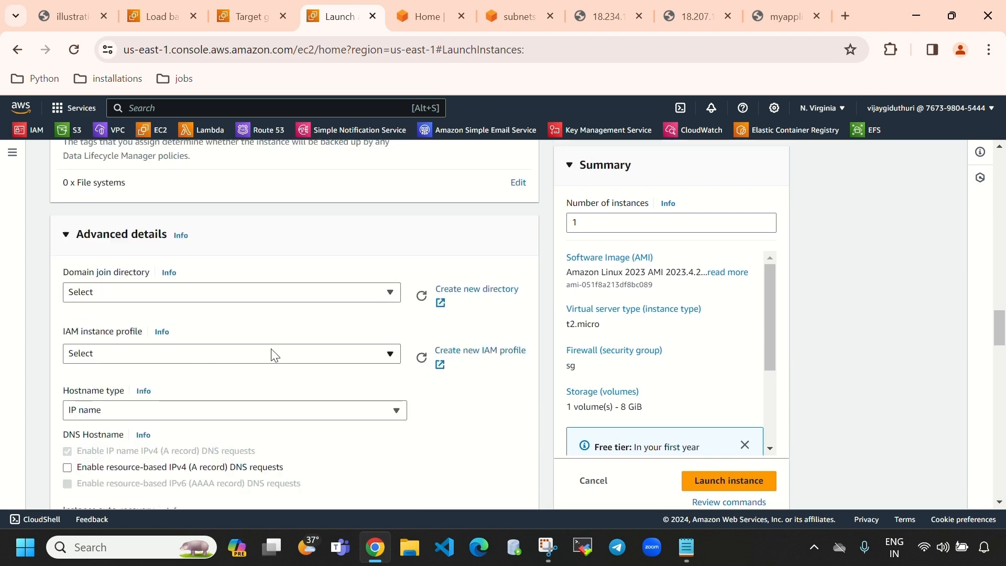
pyautogui.scroll(15, 272, 350)
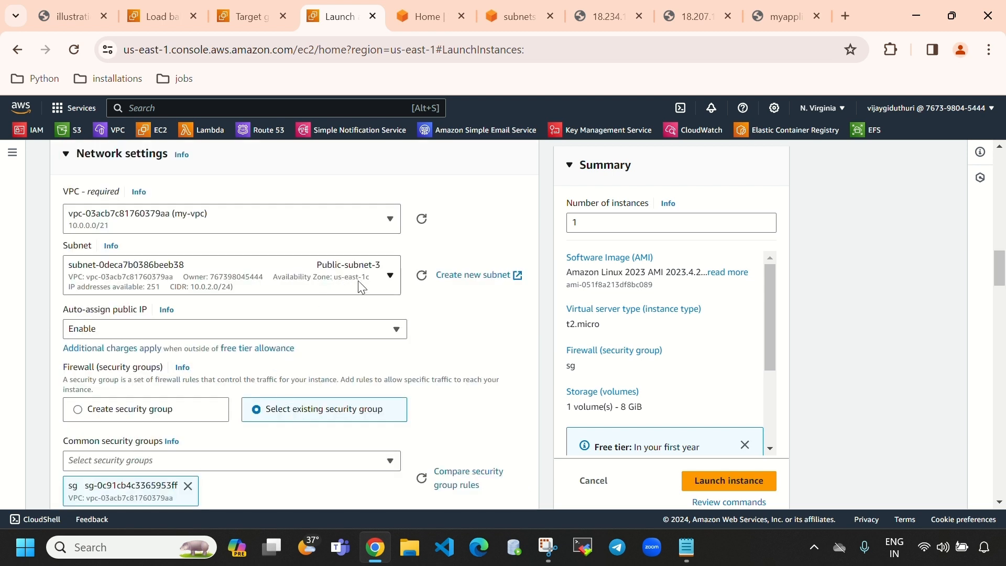
pyautogui.click(717, 484)
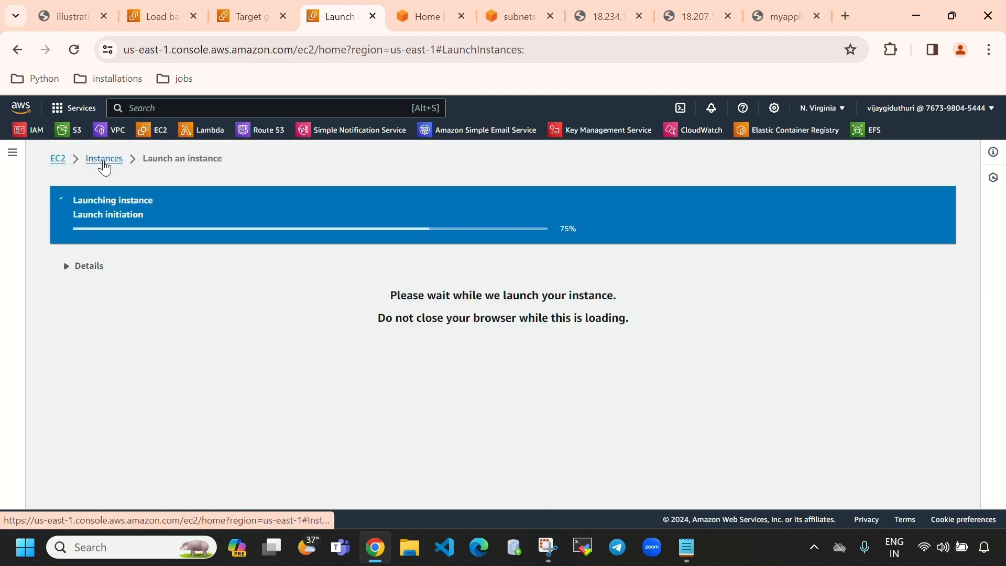
pyautogui.click(105, 159)
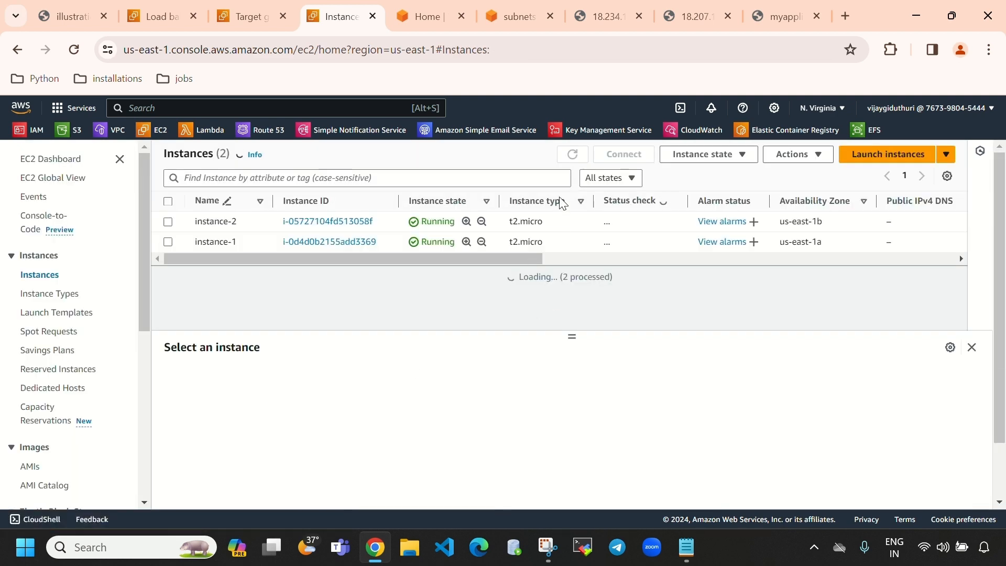
pyautogui.click(573, 155)
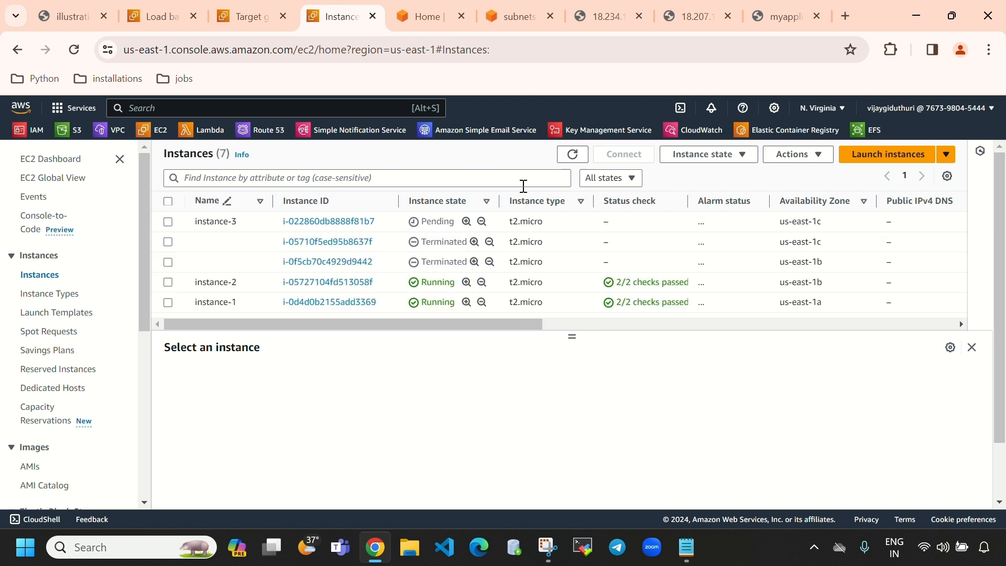
# Step: Filter the instances list by Instance state = running and refresh it to include instance-3
pyautogui.doubleClick(425, 220)
pyautogui.click(442, 176)
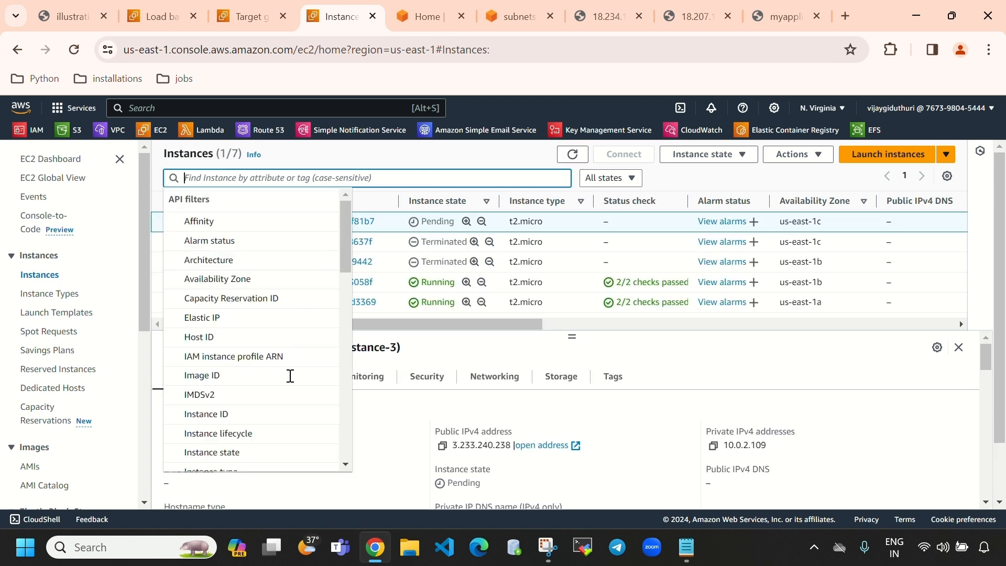
pyautogui.scroll(-8, 238, 356)
pyautogui.scroll(8, 251, 367)
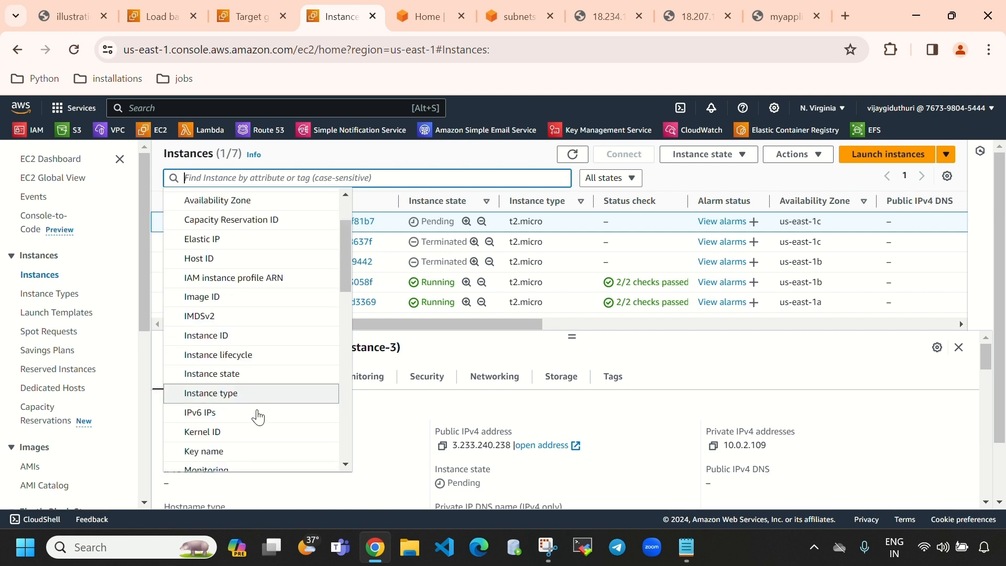
pyautogui.click(254, 375)
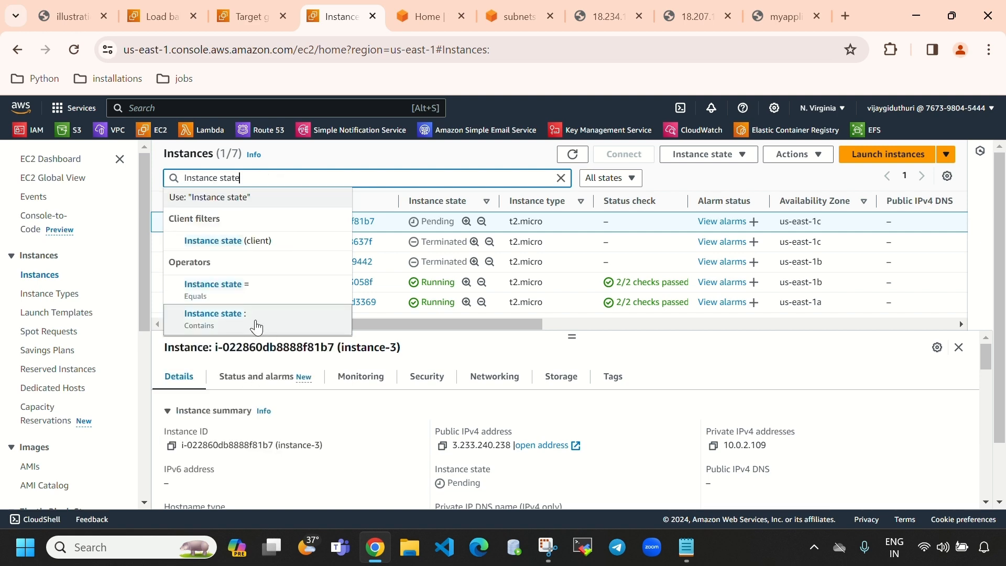
pyautogui.click(263, 287)
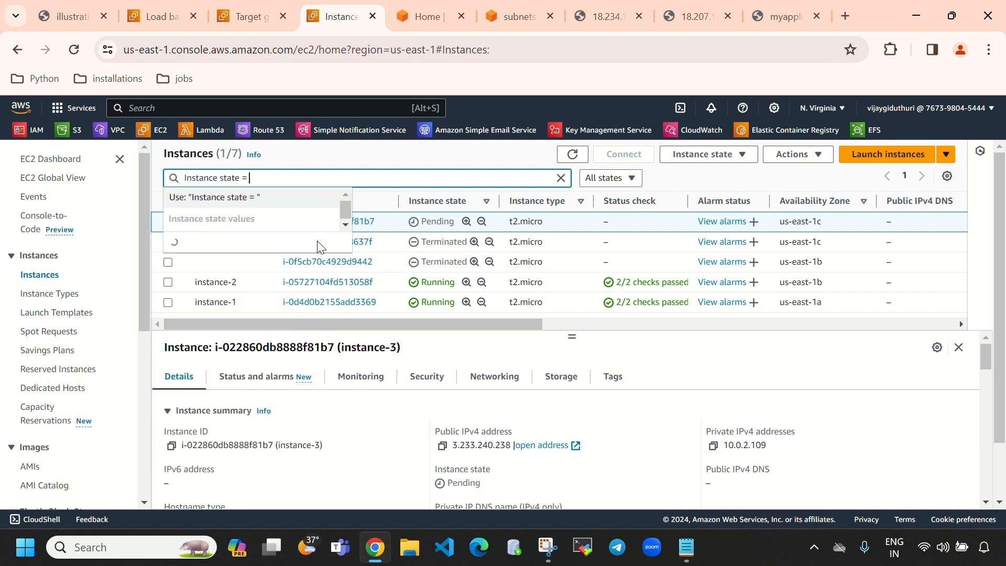
pyautogui.click(288, 240)
pyautogui.click(573, 154)
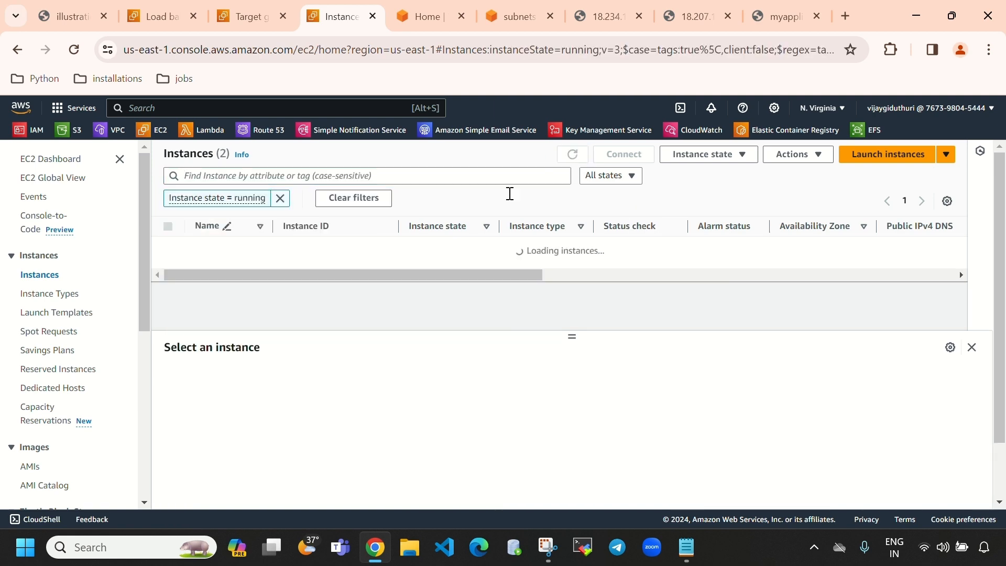
pyautogui.click(572, 160)
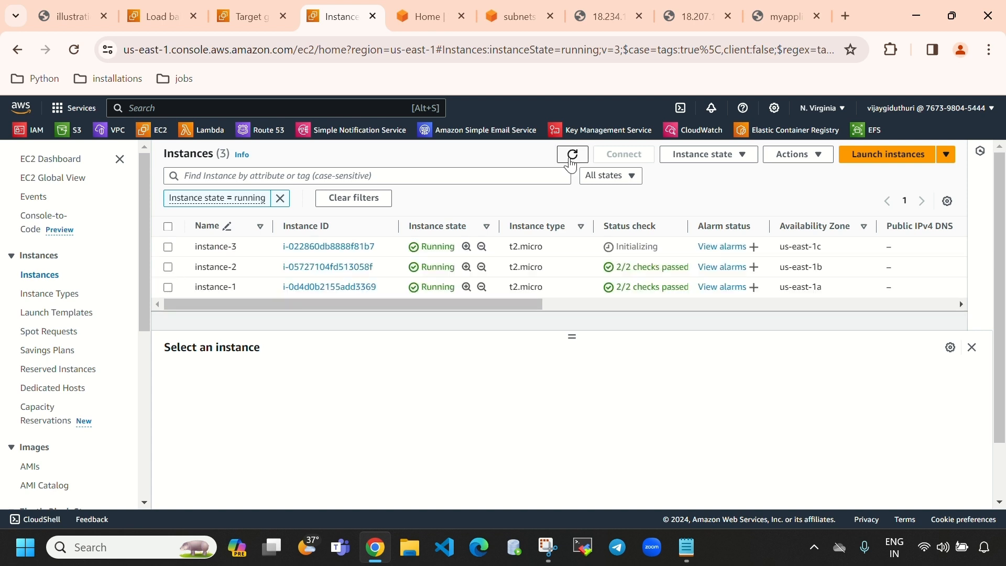
# Step: Copy instance-3's public IPv4 address and load 3.233.240.238 in a new browser tab
pyautogui.doubleClick(426, 248)
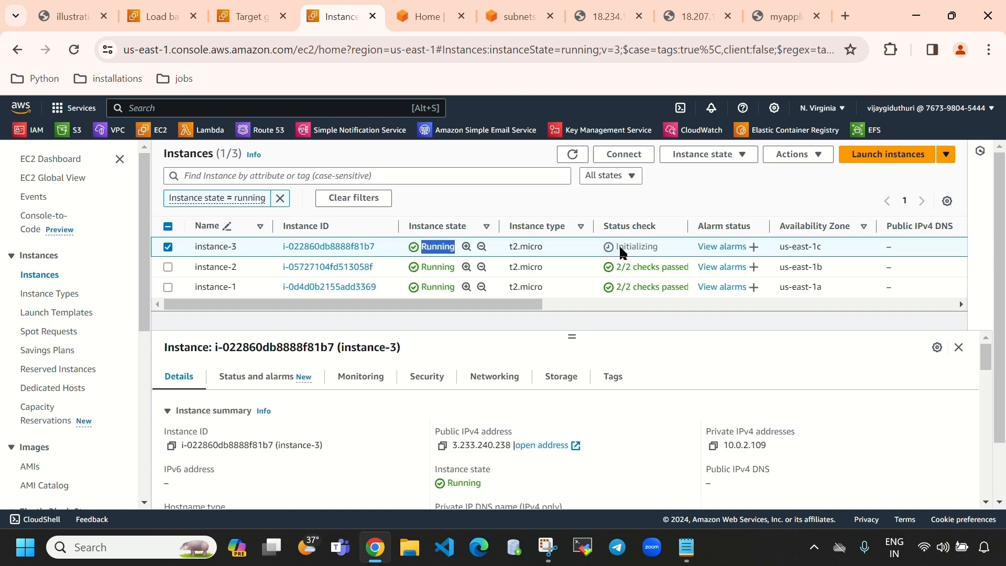
pyautogui.moveTo(619, 246); pyautogui.dragTo(683, 251)
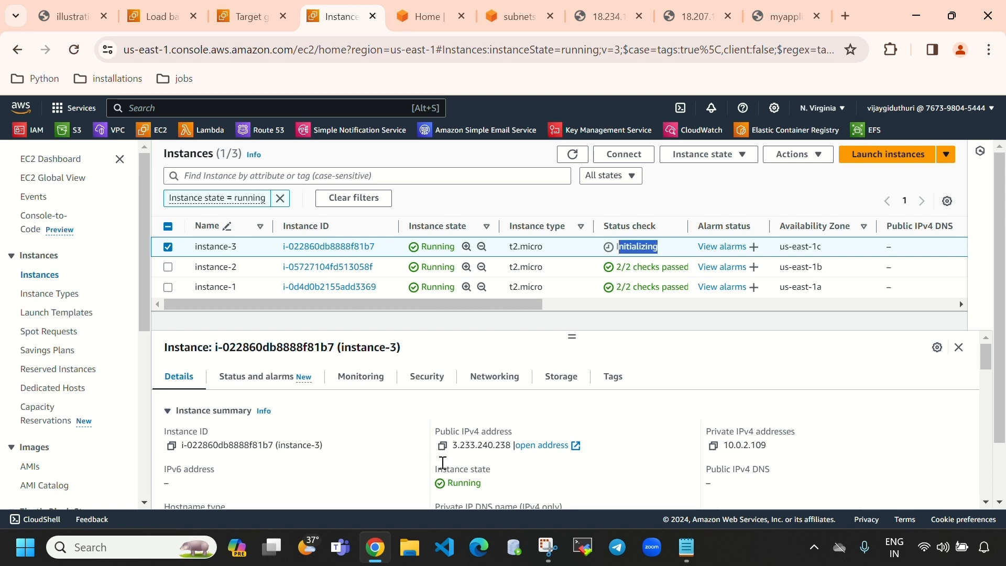
pyautogui.click(442, 445)
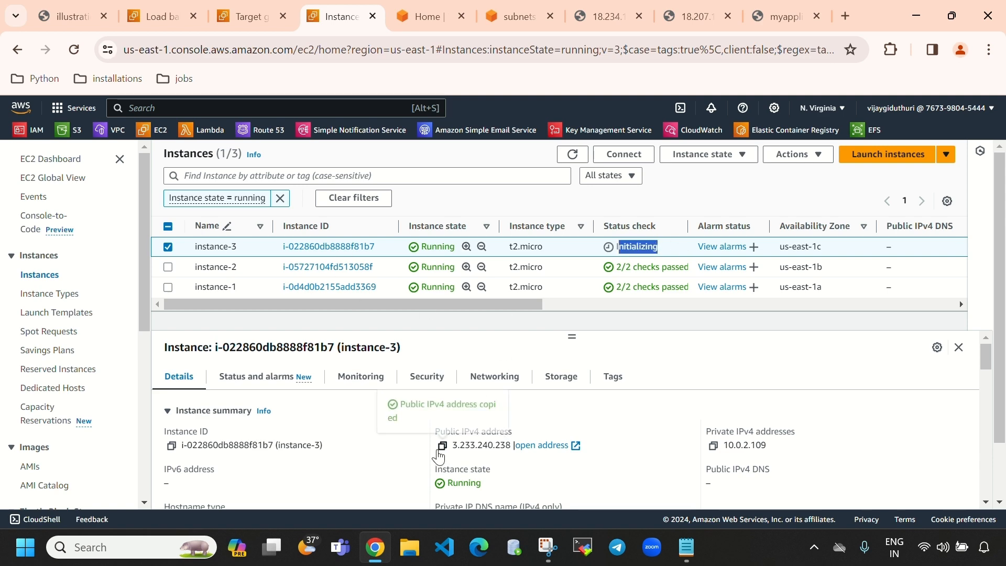
pyautogui.click(843, 16)
pyautogui.click(521, 293)
pyautogui.hotkey('ctrl', 'v')
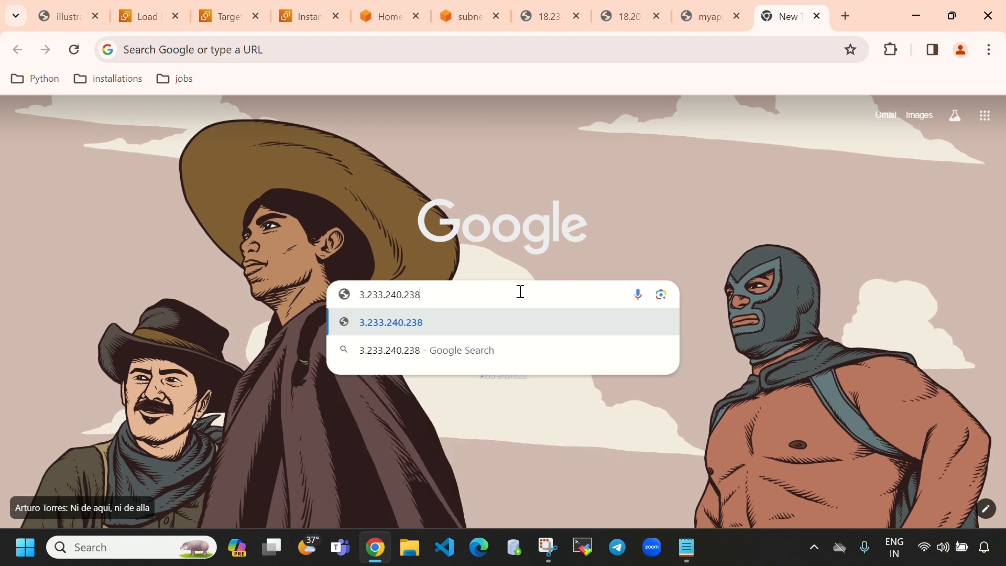
pyautogui.press('Return')
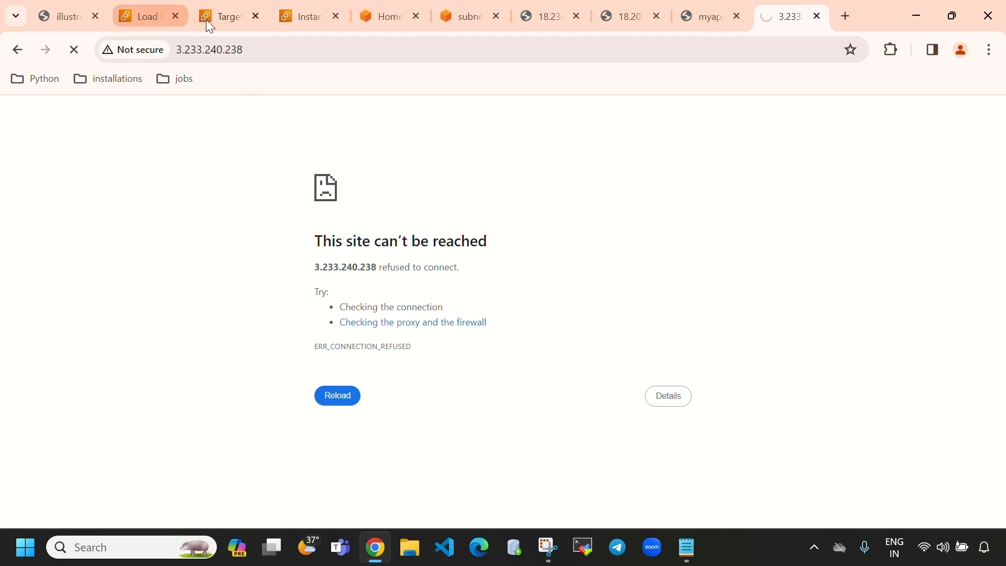
# Step: Refresh the instances list to check instance-3's status check, and look at the registered targets of mytargetgroupforALB
pyautogui.click(321, 10)
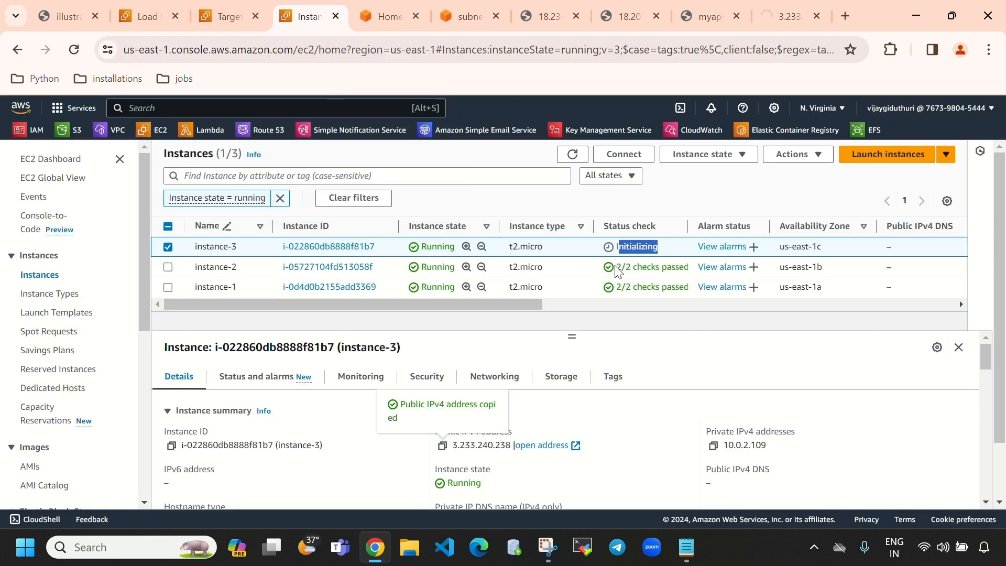
pyautogui.moveTo(661, 250); pyautogui.dragTo(608, 224)
pyautogui.click(571, 154)
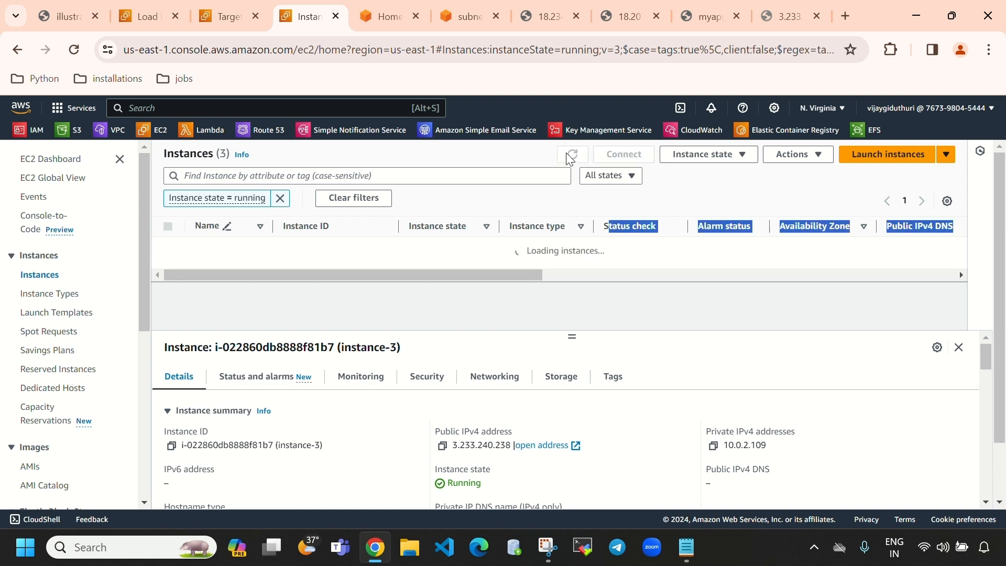
pyautogui.click(596, 198)
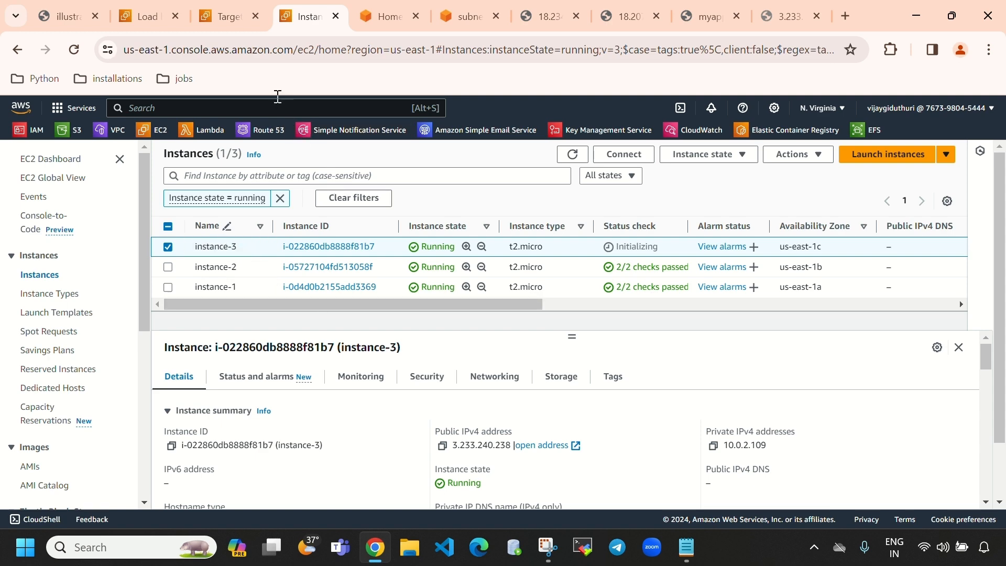
pyautogui.click(233, 15)
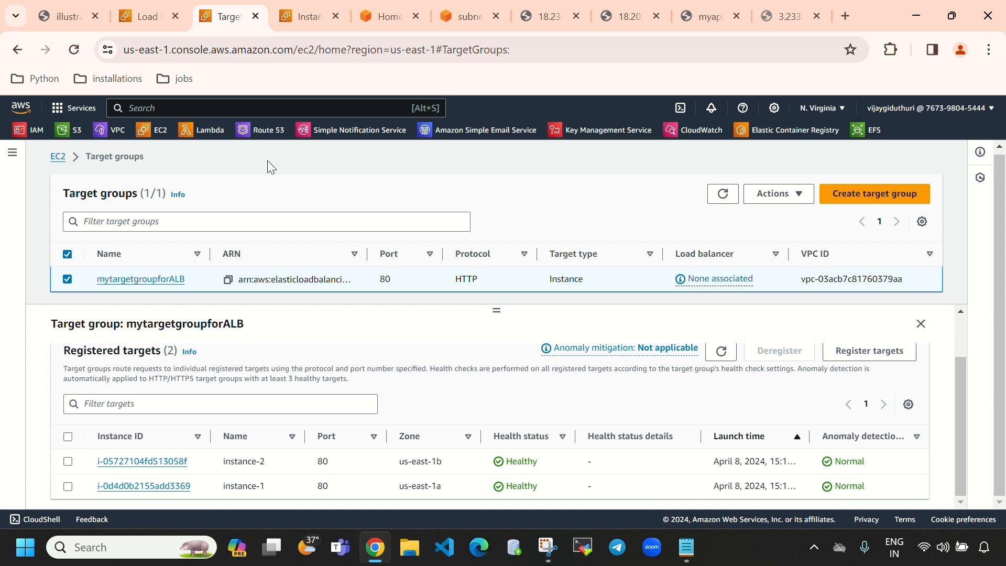
pyautogui.click(309, 16)
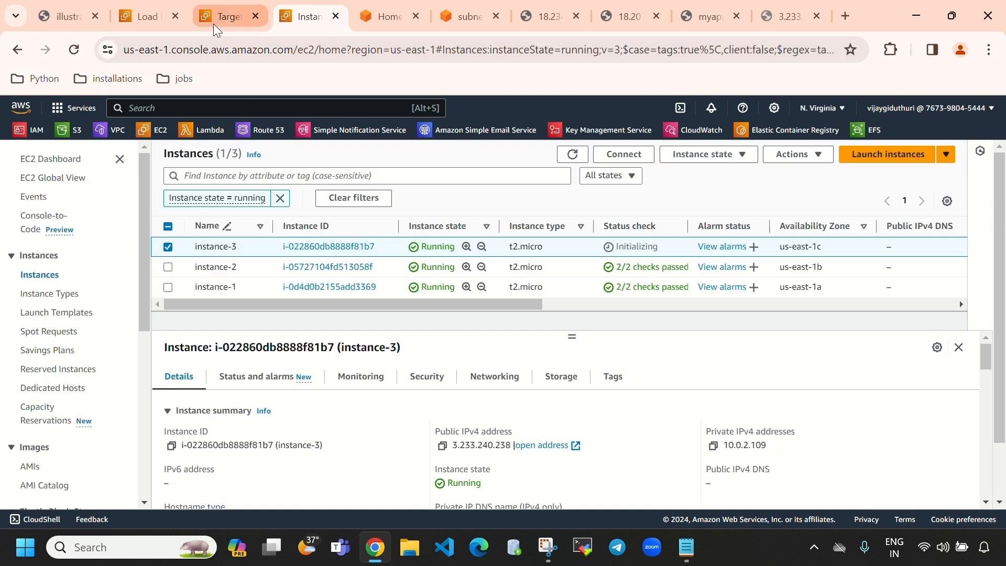
pyautogui.click(229, 16)
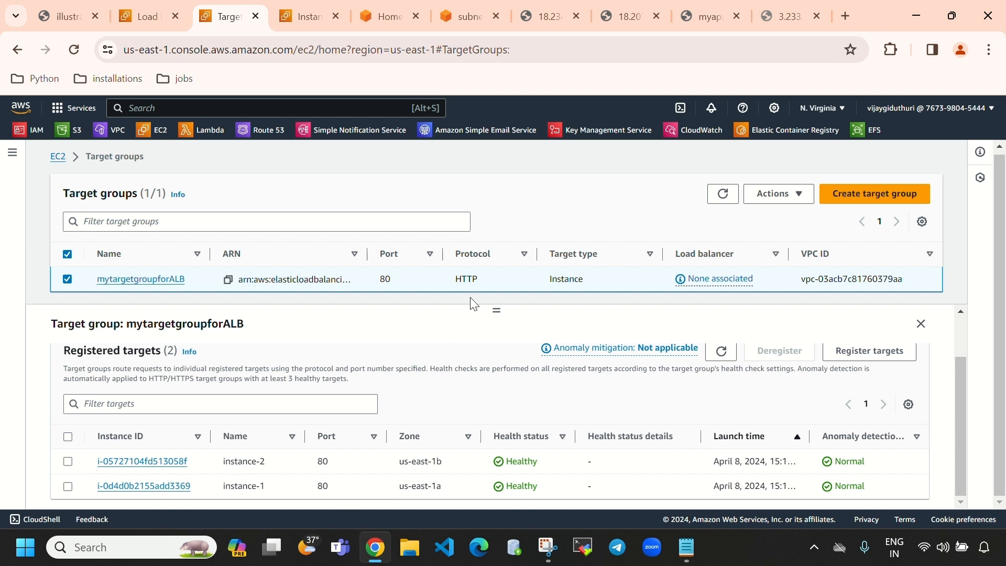
pyautogui.click(309, 16)
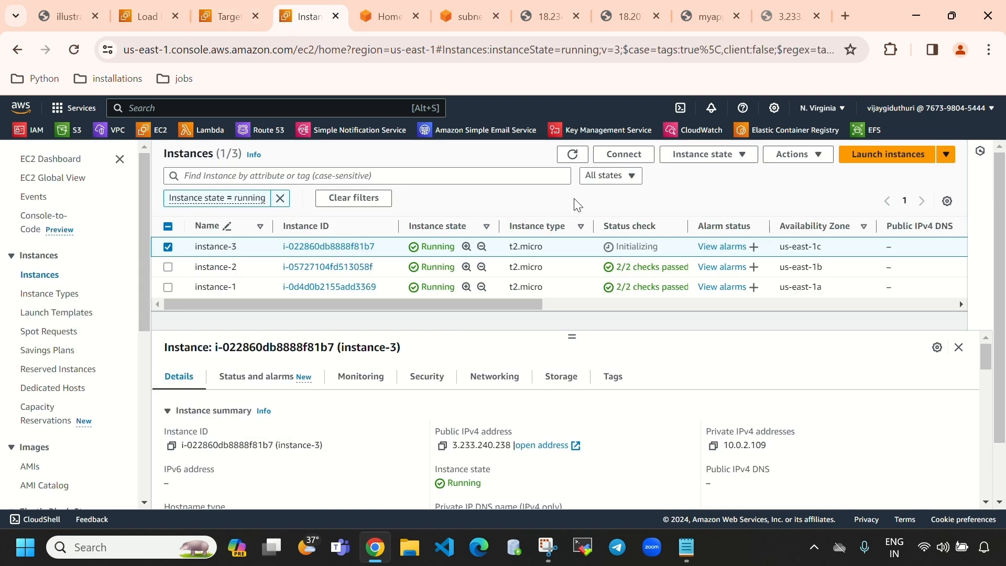
pyautogui.click(571, 154)
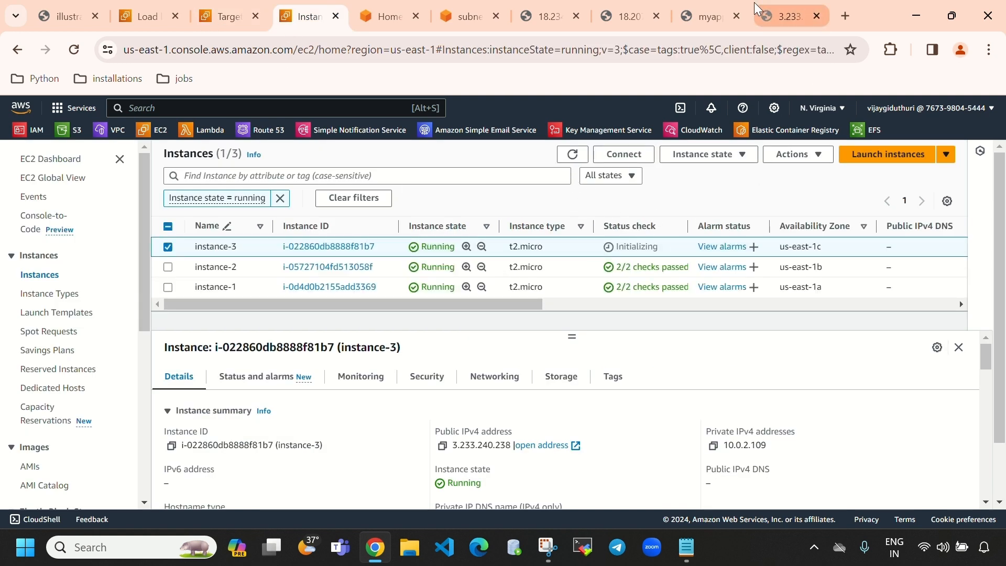
# Step: Reload instance-3's web page and compare the hostname in its greeting with the instance's private IPv4 address
pyautogui.click(781, 20)
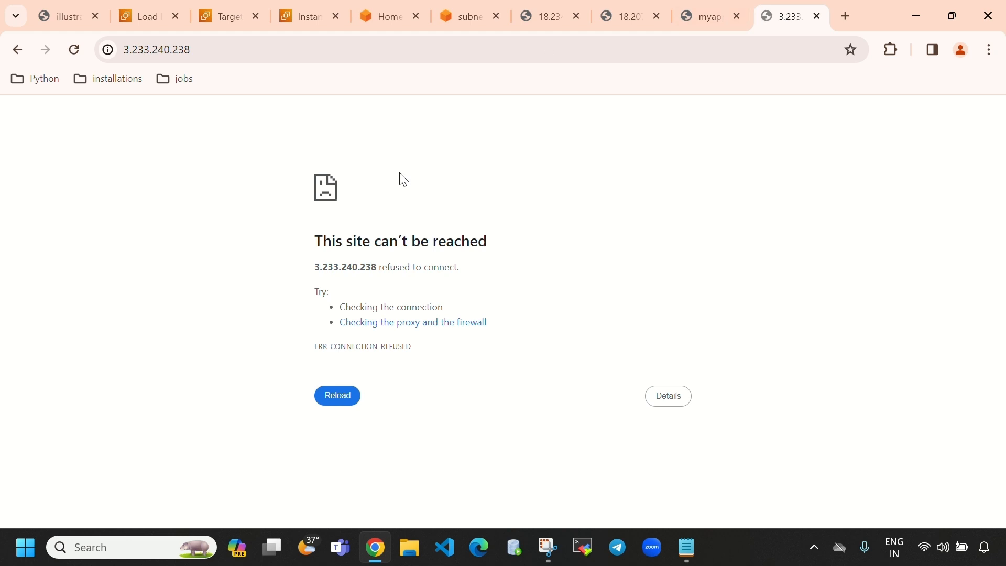
pyautogui.click(74, 50)
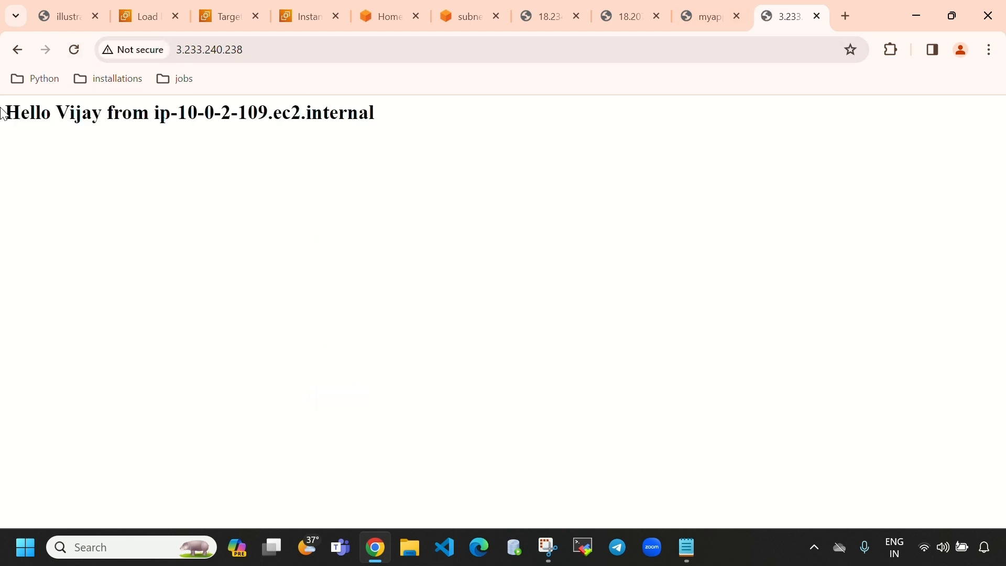
pyautogui.moveTo(4, 117); pyautogui.dragTo(252, 60)
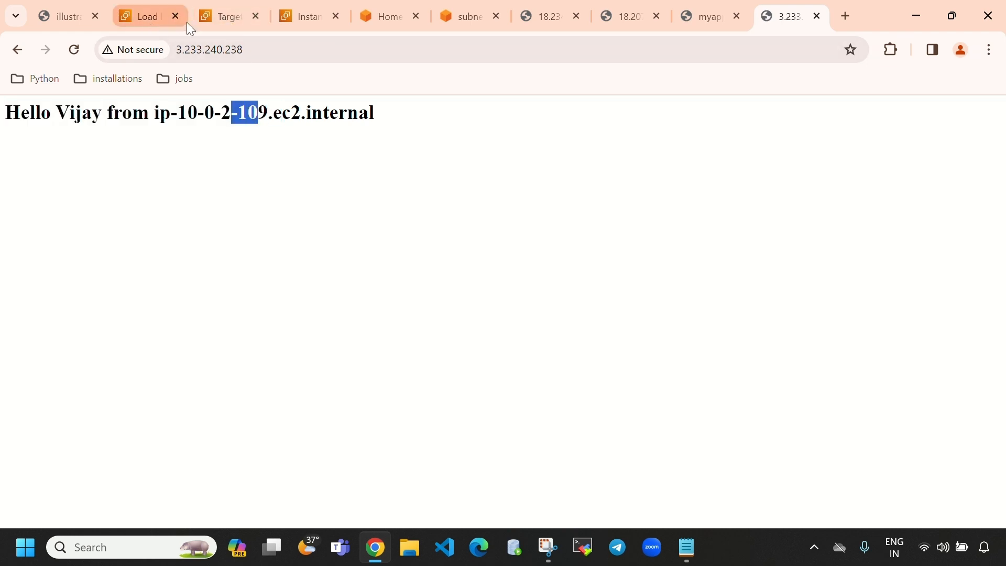
pyautogui.click(310, 16)
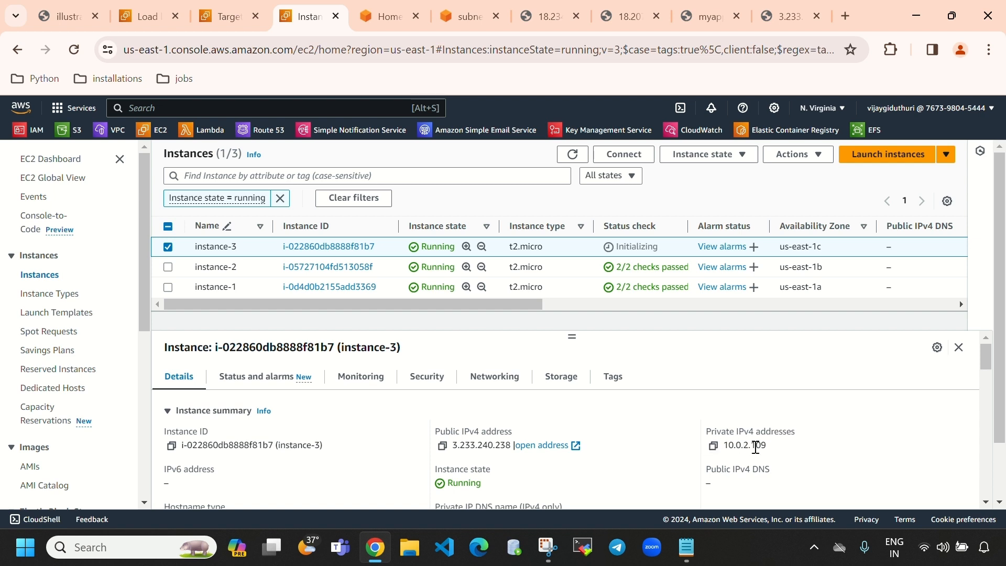
pyautogui.moveTo(778, 453); pyautogui.dragTo(745, 448)
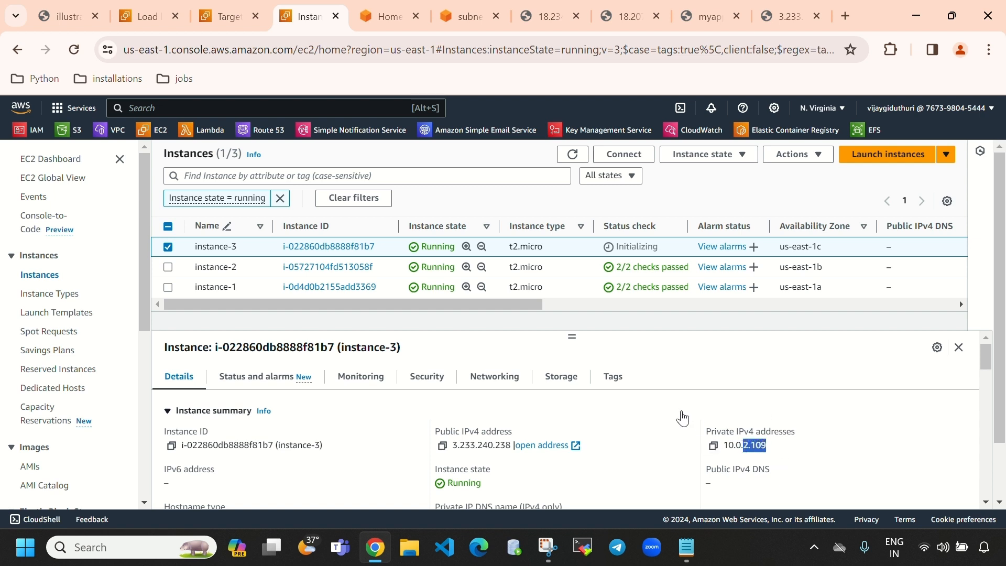
pyautogui.click(705, 368)
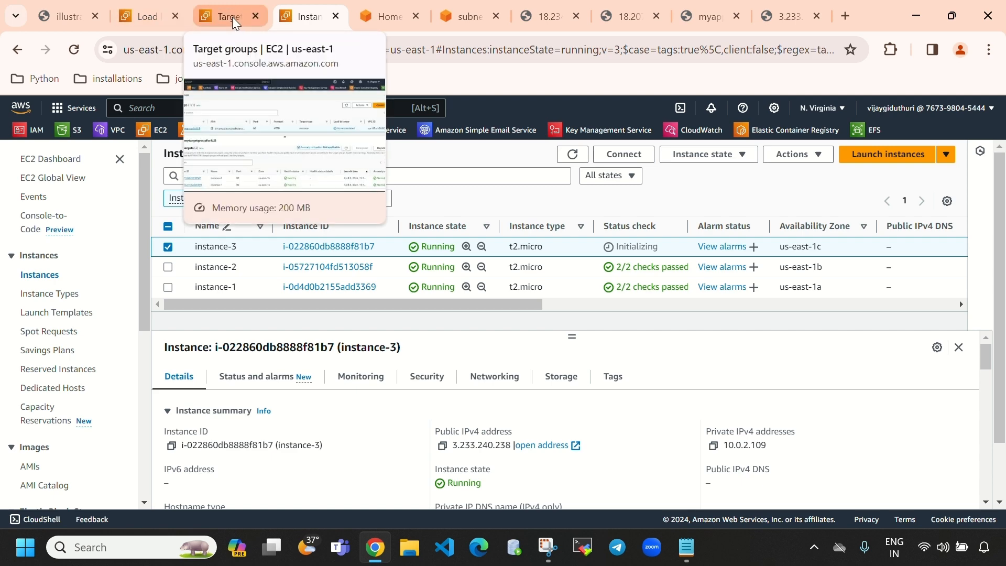
# Step: Reload the load balancer's DNS page repeatedly and examine which instance hostname answers each request
pyautogui.click(706, 16)
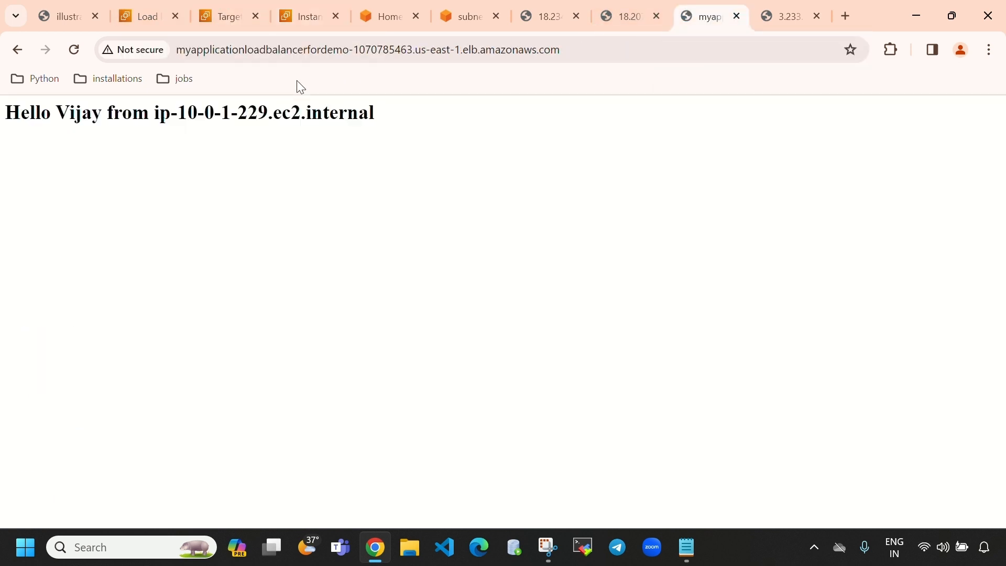
pyautogui.click(75, 52)
pyautogui.click(75, 51)
pyautogui.click(75, 51)
pyautogui.click(75, 52)
pyautogui.moveTo(227, 112); pyautogui.dragTo(272, 120)
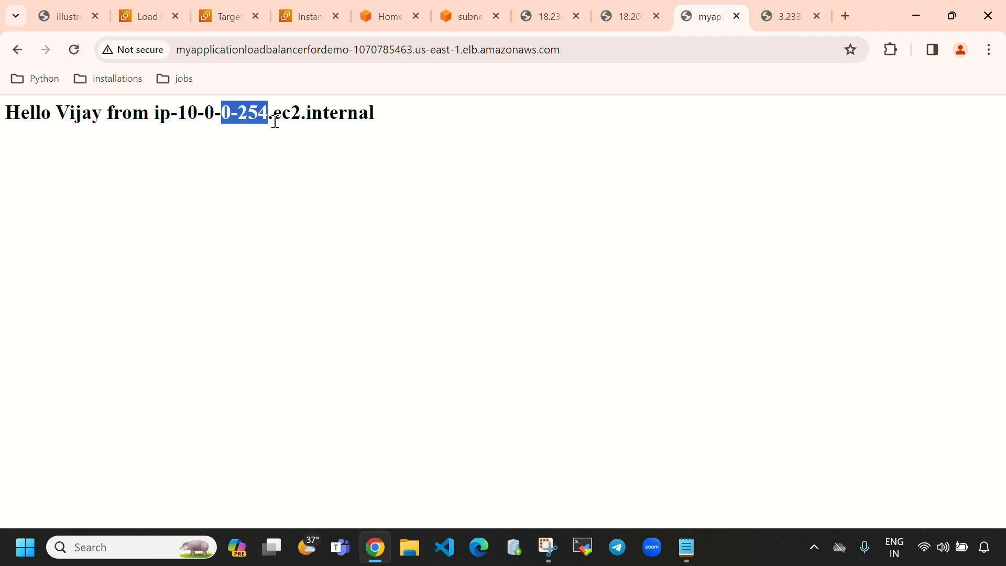
pyautogui.click(77, 49)
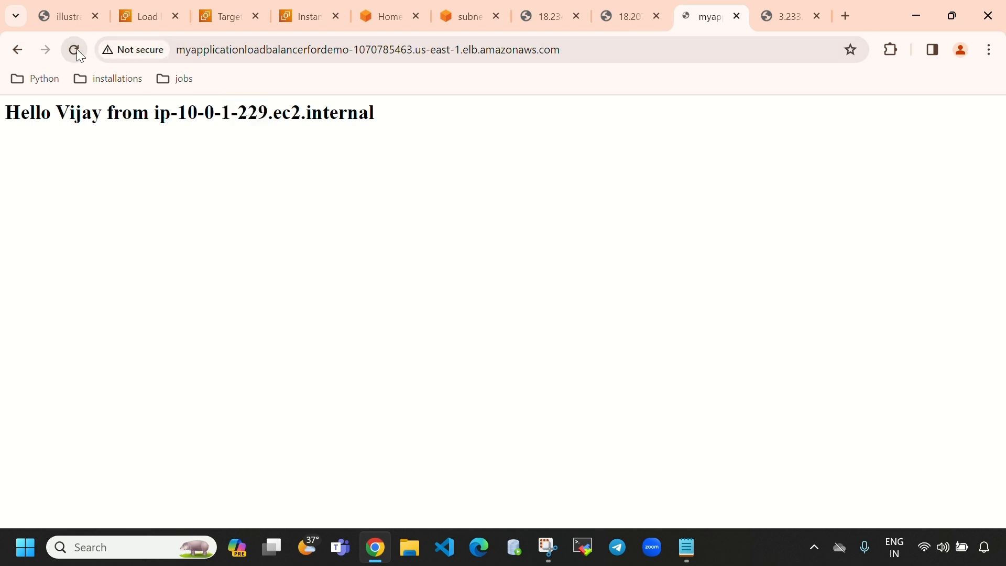
pyautogui.moveTo(224, 113); pyautogui.dragTo(283, 113)
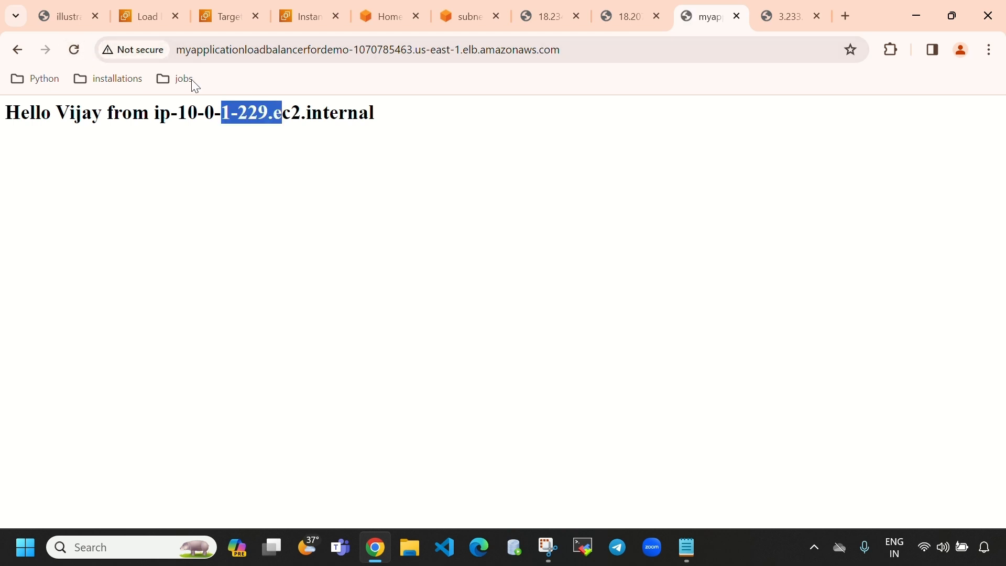
pyautogui.click(78, 50)
pyautogui.click(77, 48)
pyautogui.click(77, 49)
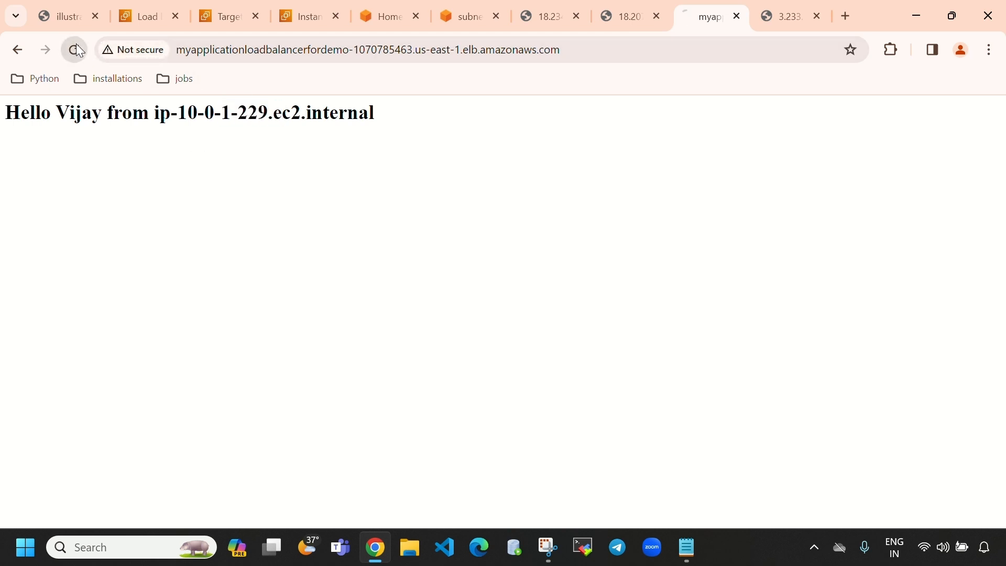
pyautogui.click(76, 49)
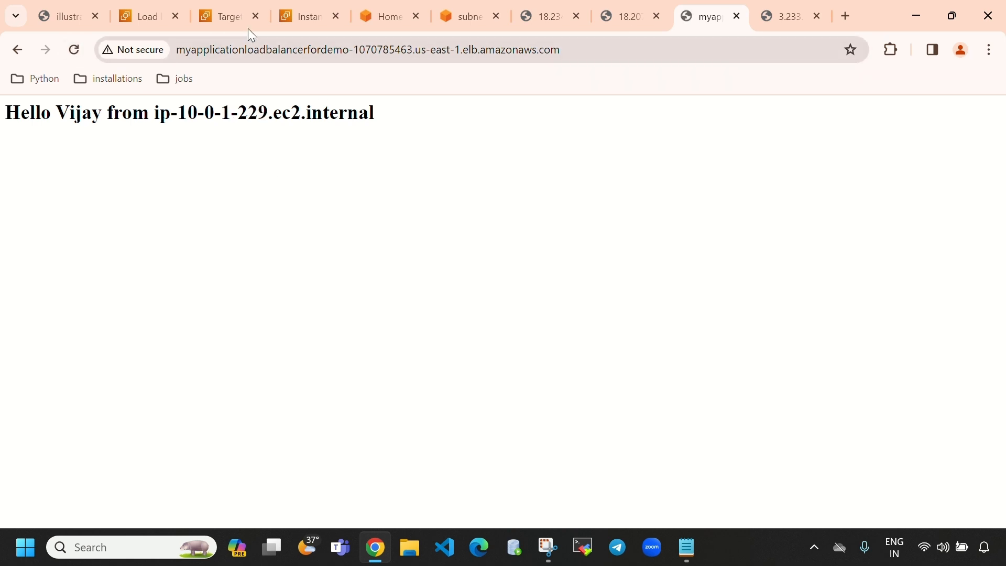
# Step: Open target registration for mytargetgroupforALB and include instance-3 on port 80 as a pending target
pyautogui.click(310, 18)
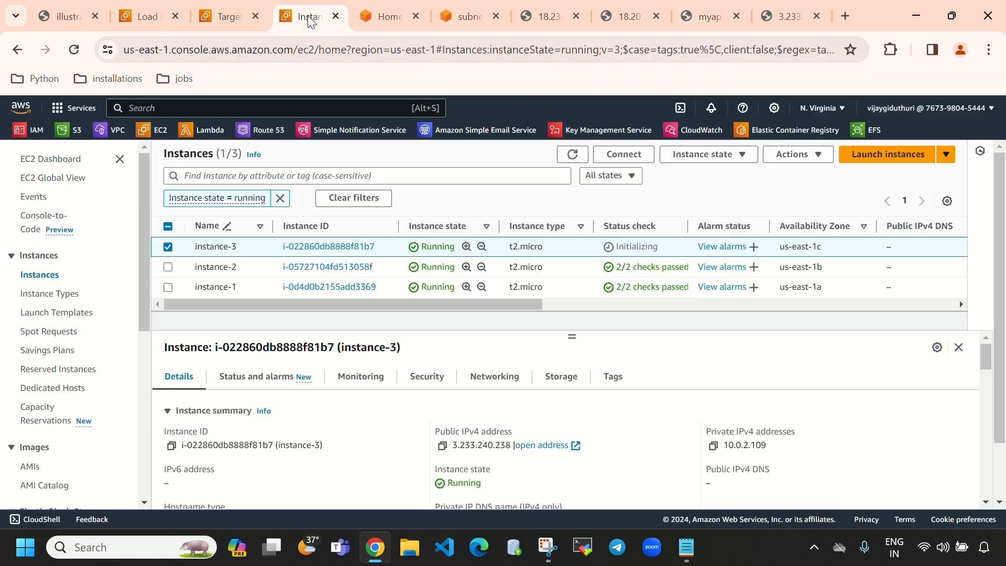
pyautogui.click(228, 18)
pyautogui.scroll(1, 812, 399)
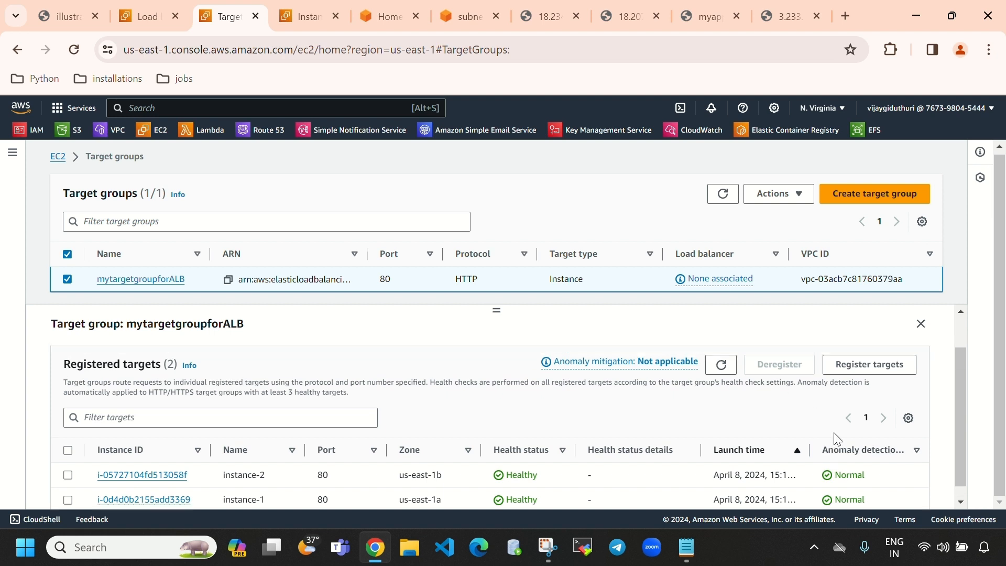
pyautogui.click(891, 417)
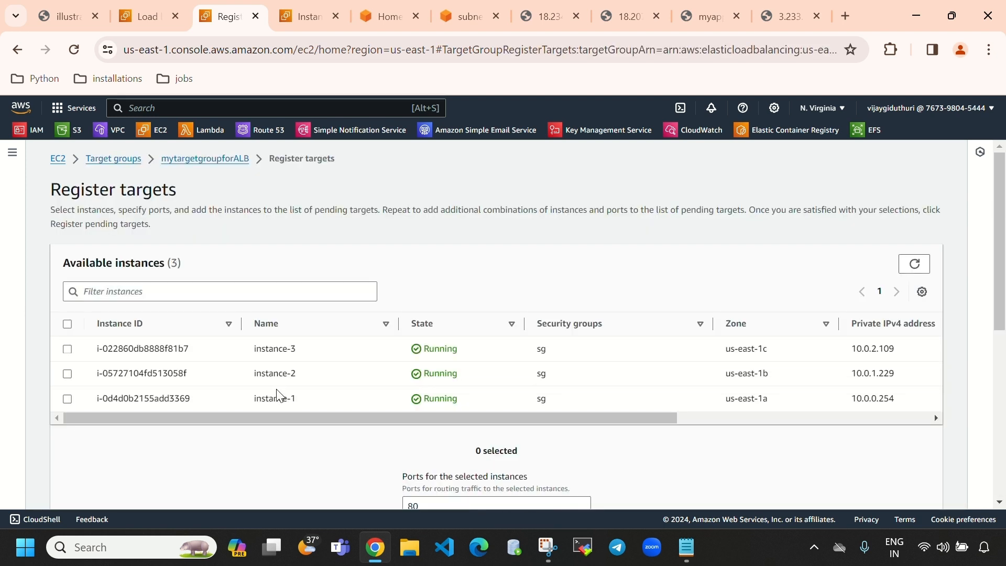
pyautogui.moveTo(253, 350); pyautogui.dragTo(307, 365)
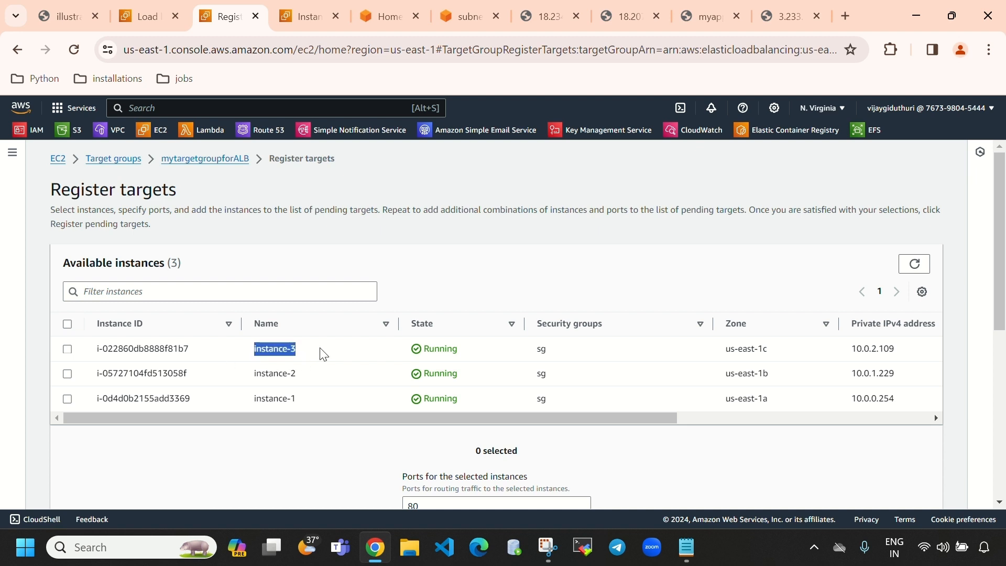
pyautogui.click(67, 350)
pyautogui.scroll(-5, 524, 372)
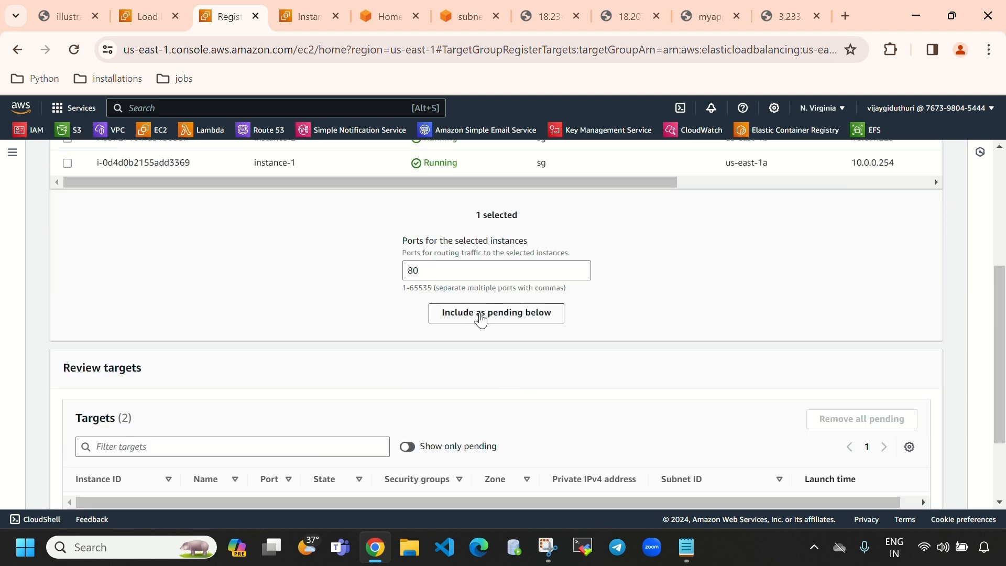
pyautogui.click(537, 314)
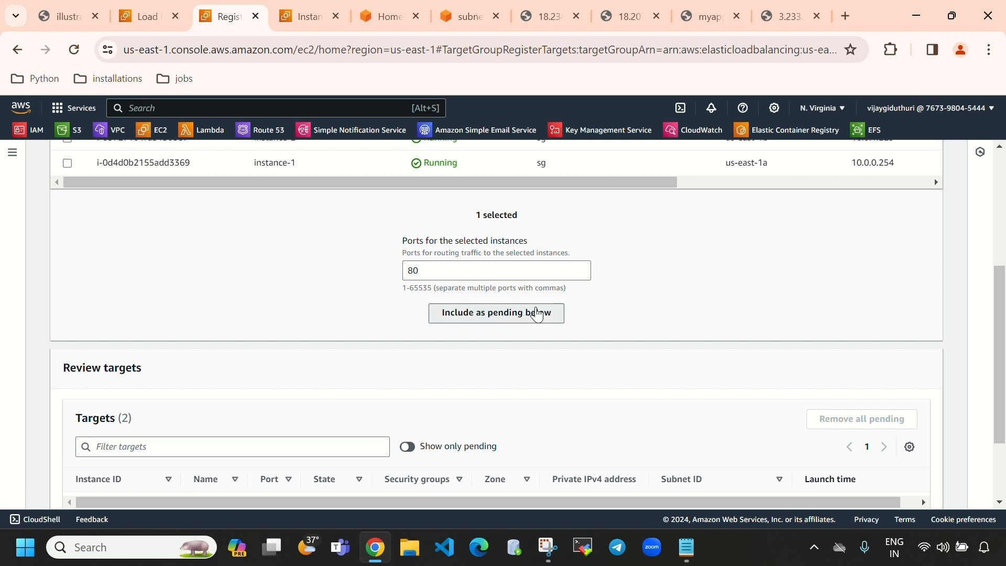
# Step: Review the target list and register the pending instance-3 target with mytargetgroupforALB
pyautogui.scroll(-3, 478, 388)
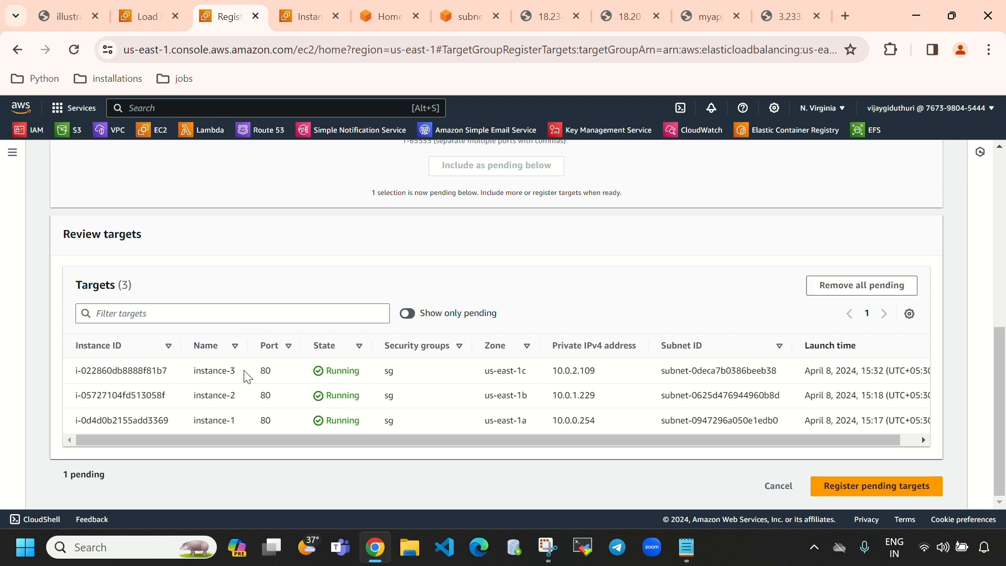
pyautogui.moveTo(244, 371); pyautogui.dragTo(202, 371)
pyautogui.click(880, 491)
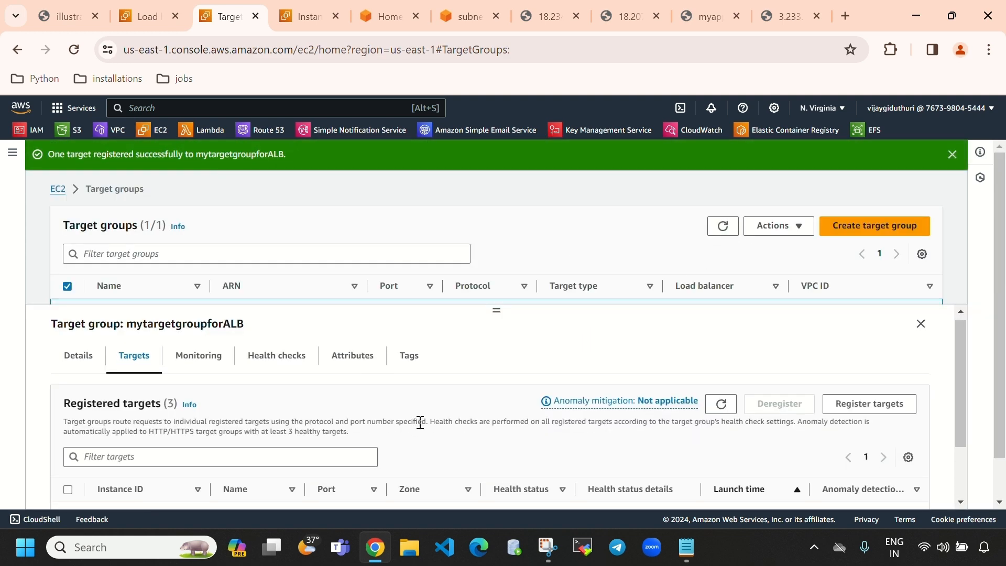
# Step: Dismiss the registration notice, refresh the target groups list, and check instance-3's health status in mytargetgroupforALB
pyautogui.scroll(-2, 418, 422)
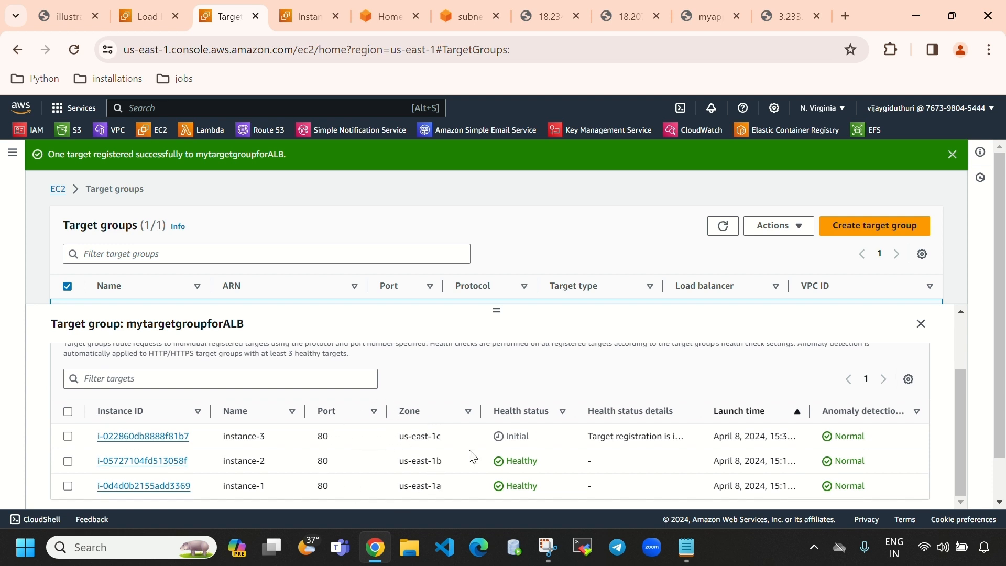
pyautogui.moveTo(507, 437); pyautogui.dragTo(534, 437)
pyautogui.click(716, 231)
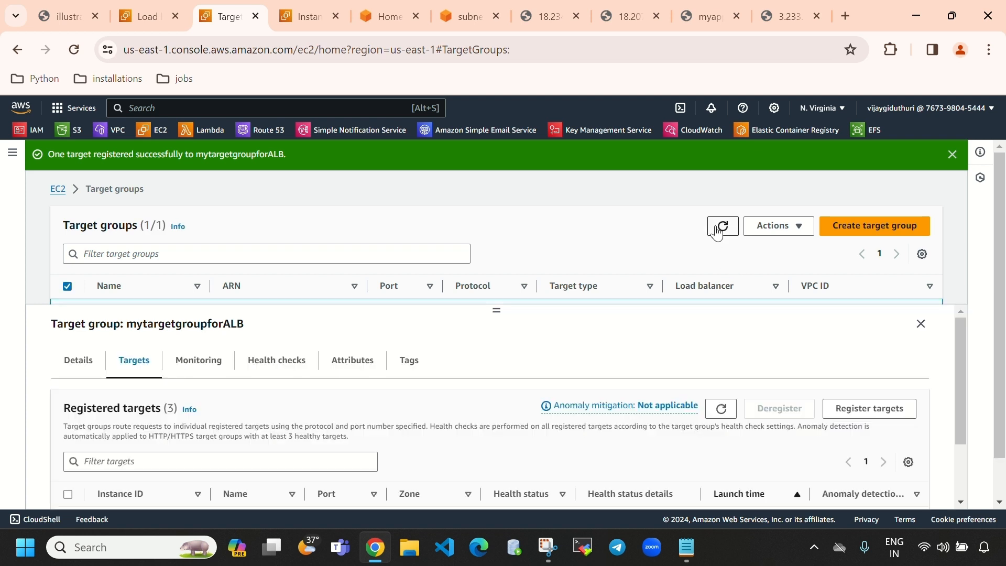
pyautogui.click(952, 154)
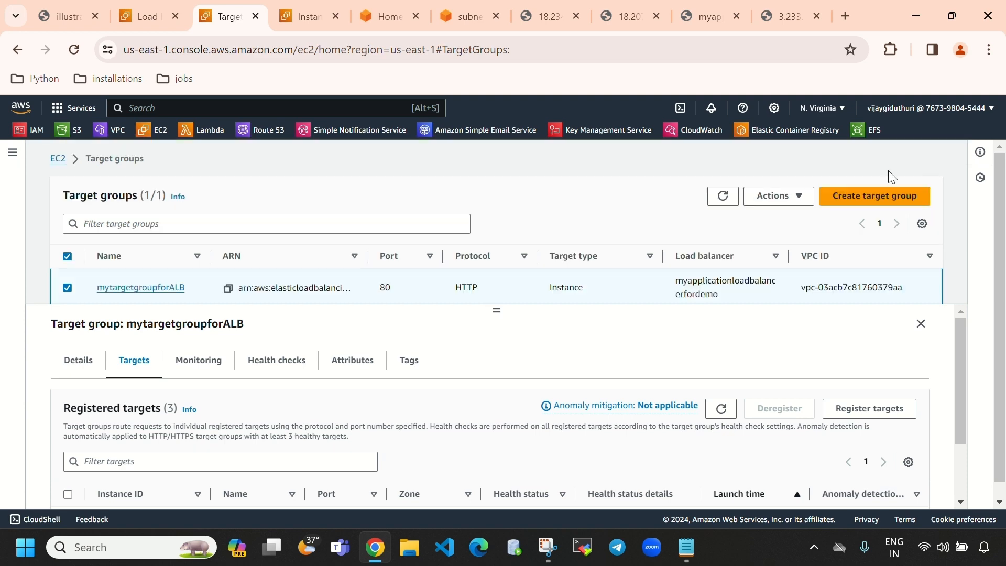
pyautogui.click(735, 201)
pyautogui.scroll(-2, 472, 419)
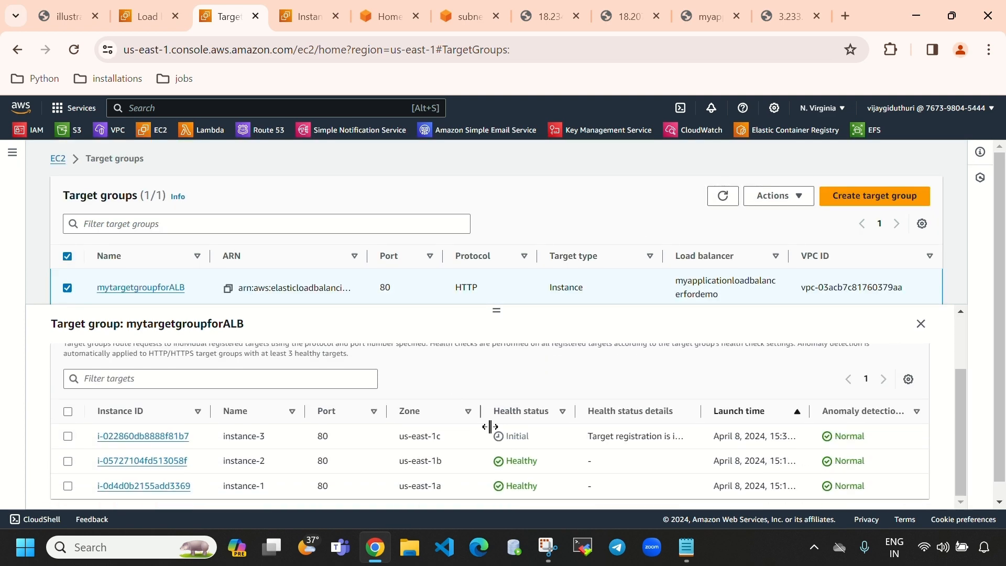
pyautogui.scroll(2, 526, 453)
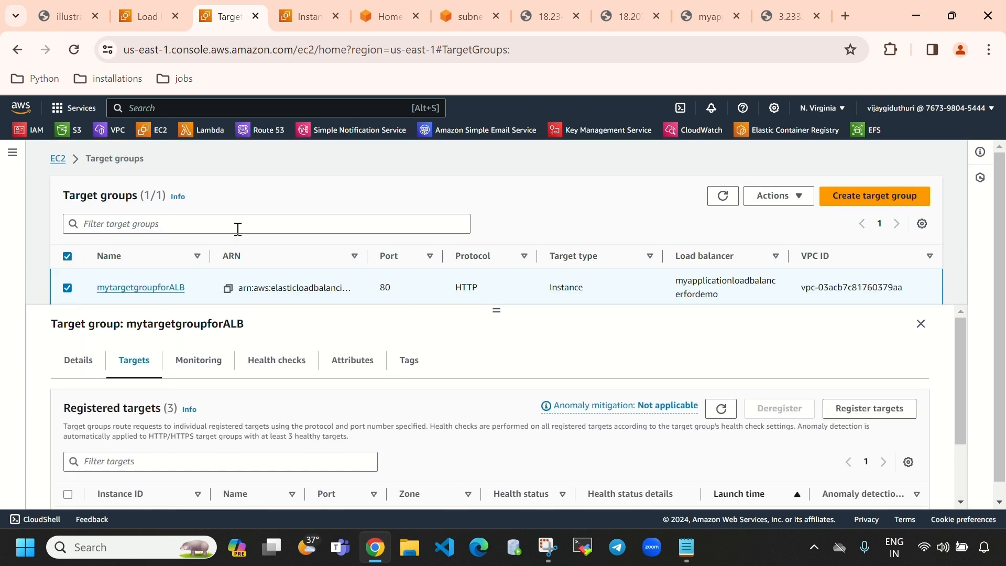
# Step: Compare the hostname on instance-3's own web page with the instance's private IPv4 address
pyautogui.click(313, 18)
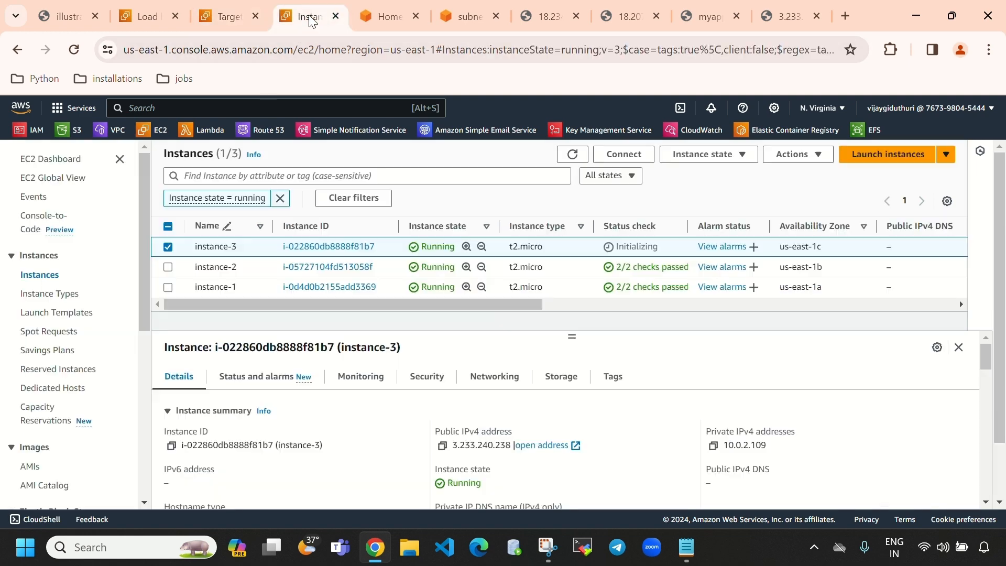
pyautogui.click(779, 21)
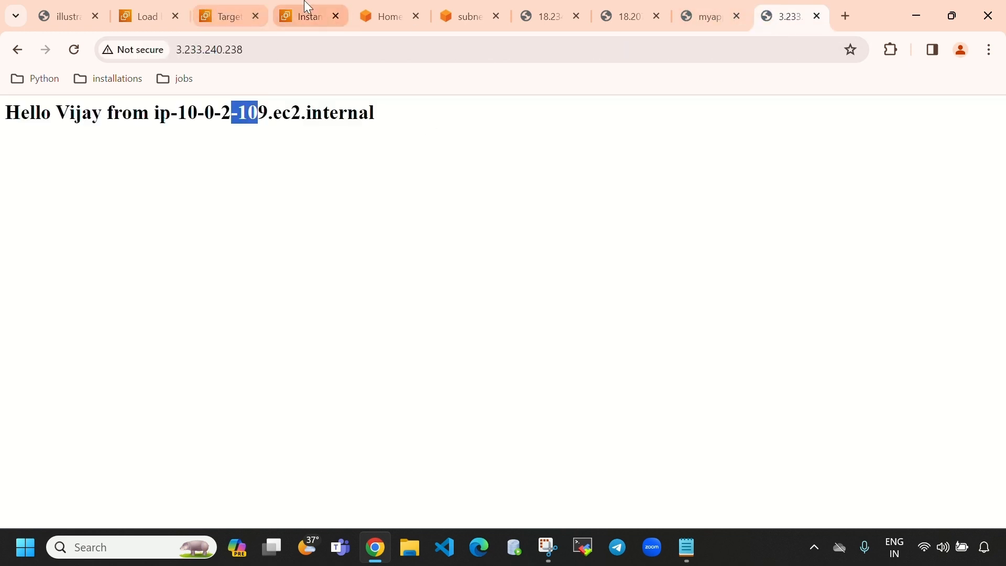
pyautogui.click(319, 17)
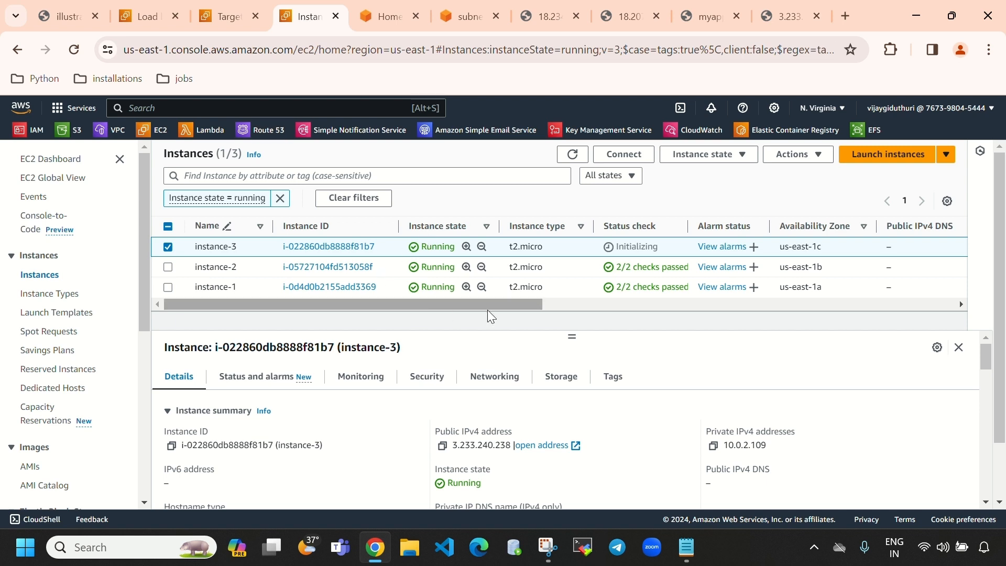
pyautogui.moveTo(777, 449); pyautogui.dragTo(736, 446)
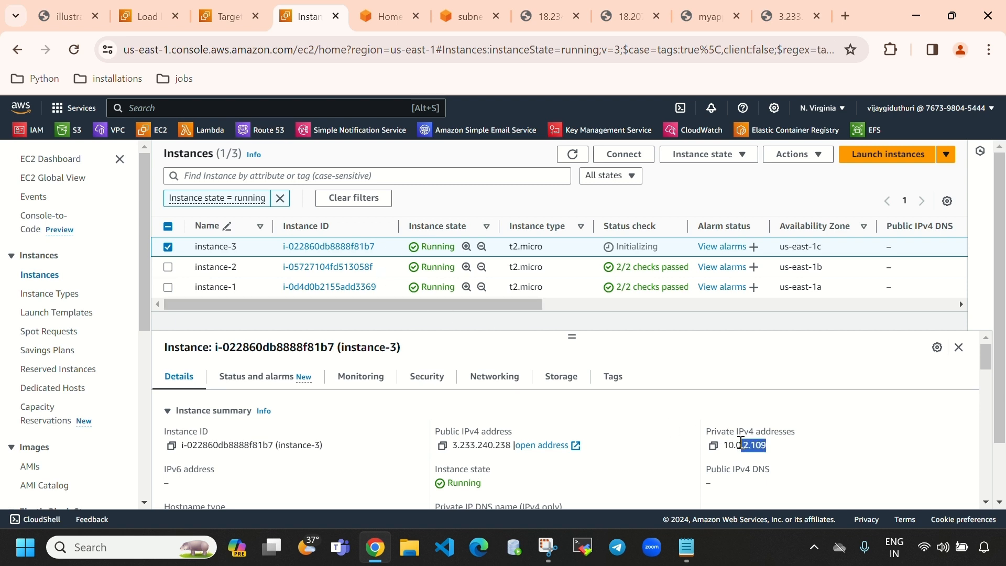
# Step: Reload the load balancer's DNS page repeatedly and compare the answering hostname with instance-3's private IPv4 address
pyautogui.click(713, 16)
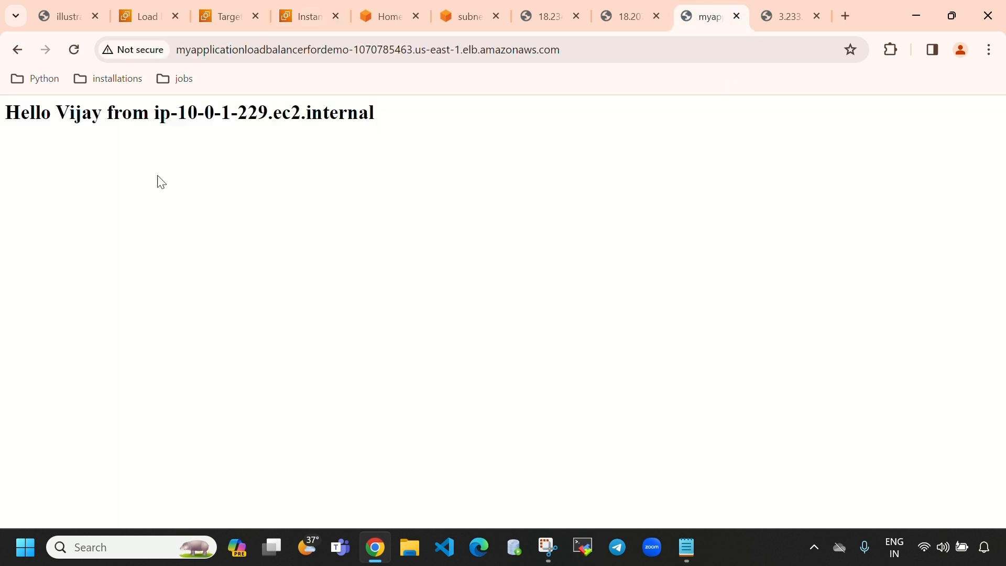
pyautogui.click(75, 53)
pyautogui.click(75, 53)
pyautogui.click(75, 52)
pyautogui.click(75, 52)
pyautogui.click(74, 52)
pyautogui.click(296, 19)
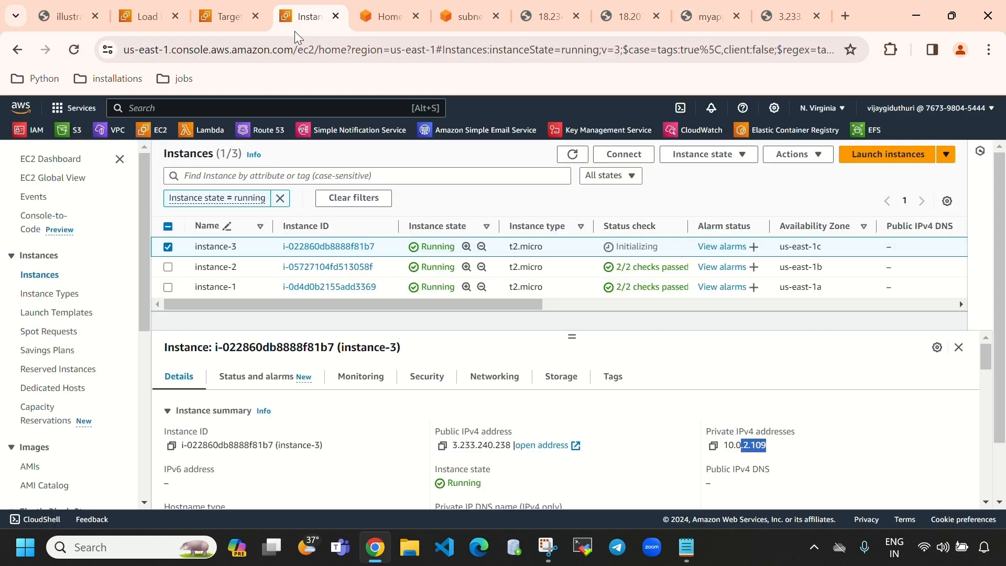
pyautogui.moveTo(787, 461); pyautogui.dragTo(745, 444)
pyautogui.click(696, 29)
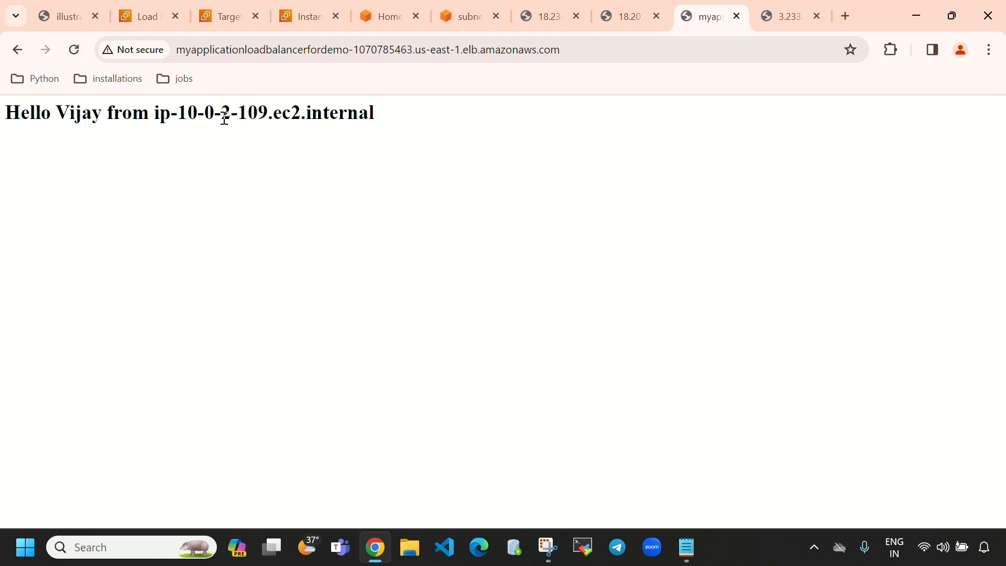
pyautogui.moveTo(225, 118); pyautogui.dragTo(272, 114)
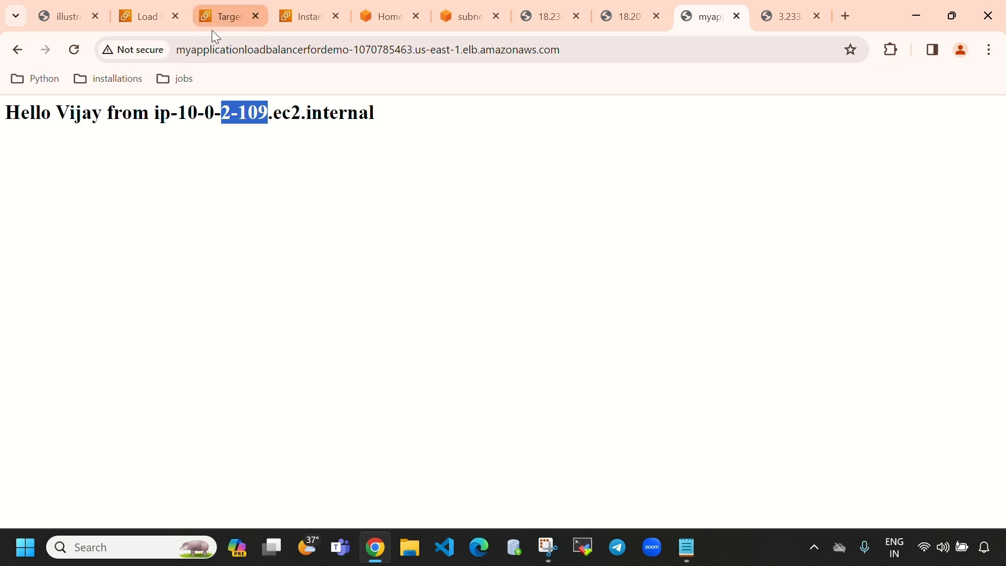
# Step: Check the health status of the registered targets in mytargetgroupforALB again
pyautogui.click(326, 23)
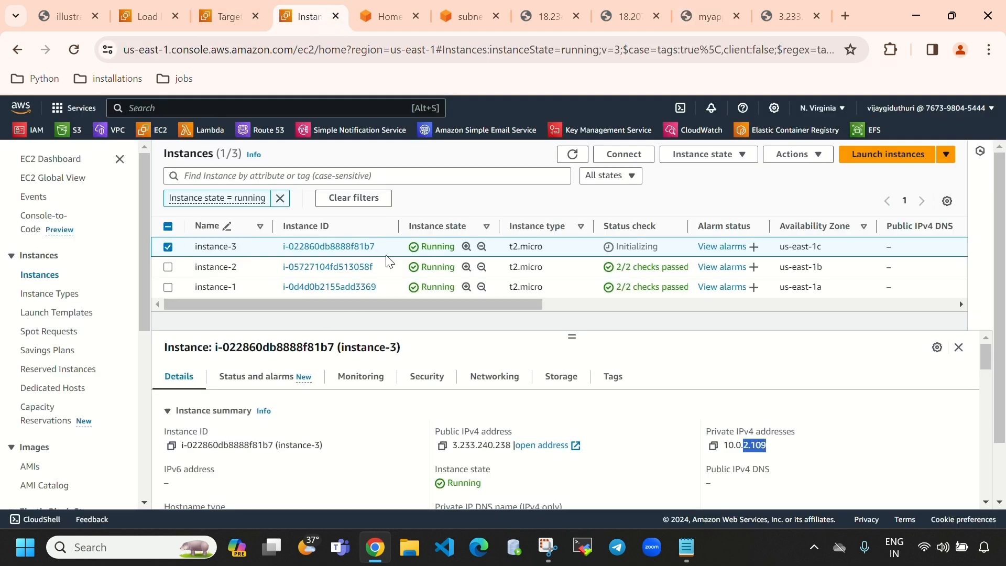
pyautogui.click(215, 24)
pyautogui.scroll(-3, 494, 411)
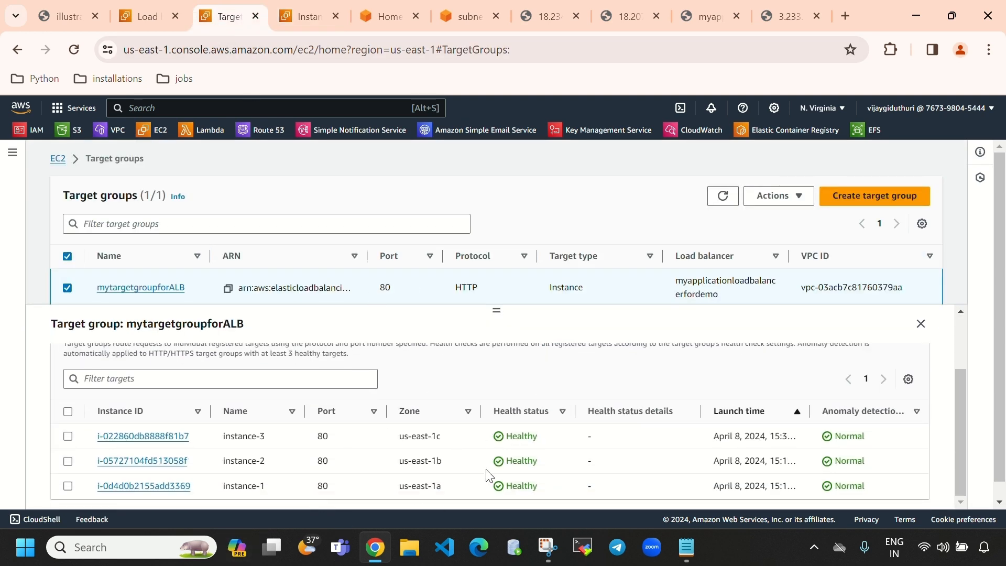
# Step: Match the hostname shown on the load balancer's page against instance-3's private IPv4 address once more
pyautogui.click(713, 11)
pyautogui.click(249, 183)
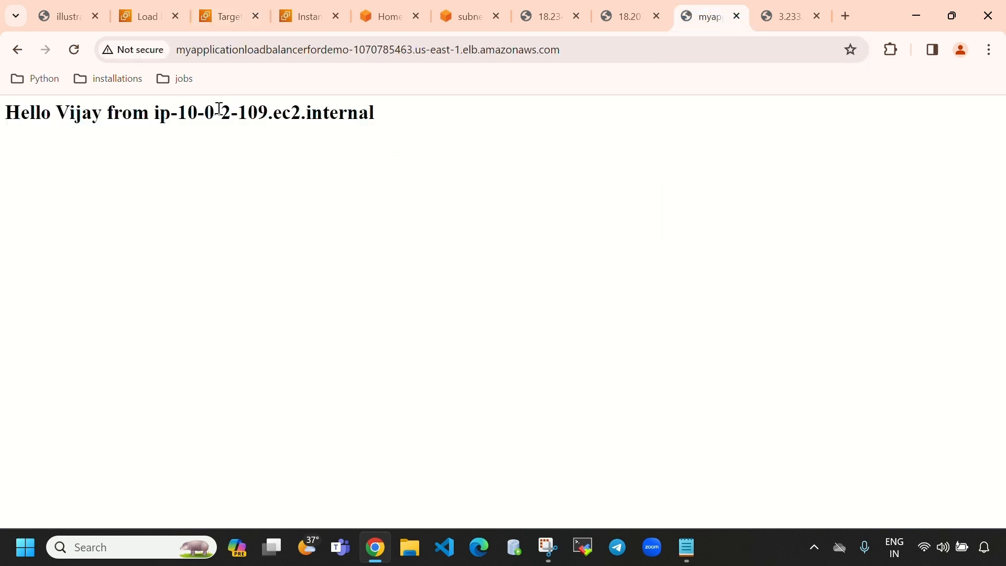
pyautogui.moveTo(220, 109); pyautogui.dragTo(269, 118)
pyautogui.click(313, 19)
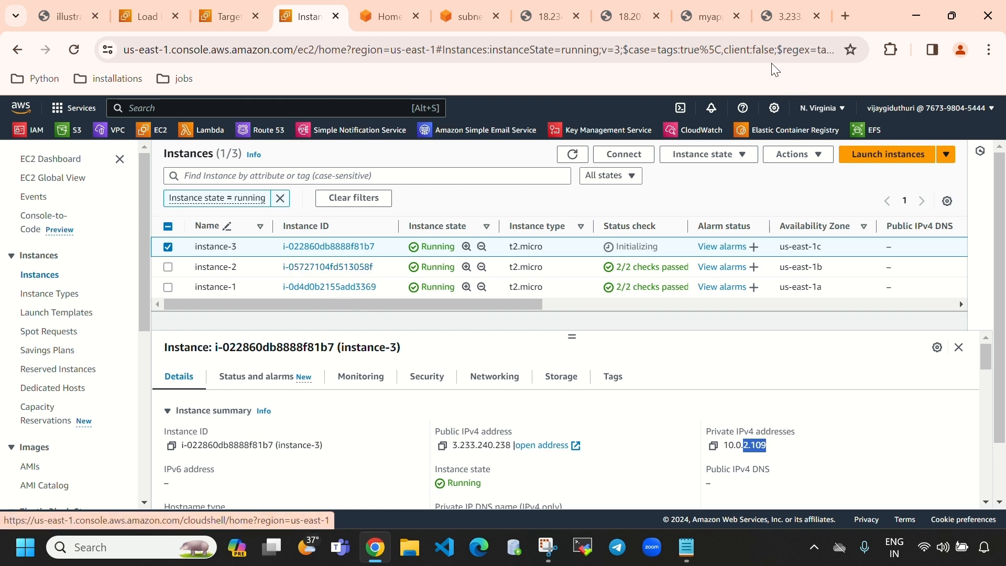
pyautogui.click(701, 28)
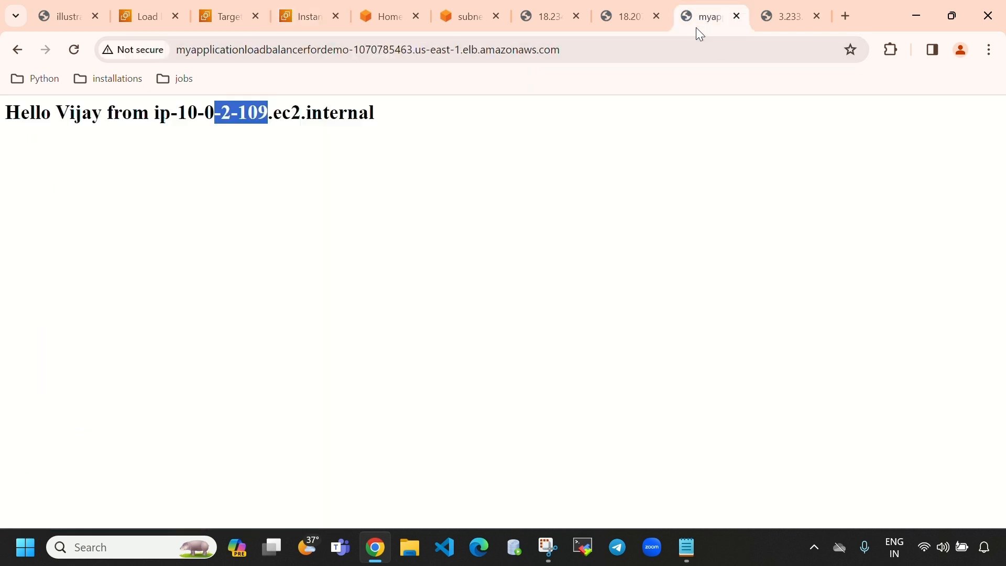
# Step: Reload the load balancer's page once and compare its hostname with the private IPv4 addresses of instance-2 and instance-1
pyautogui.click(75, 50)
pyautogui.moveTo(222, 115); pyautogui.dragTo(267, 103)
pyautogui.click(231, 21)
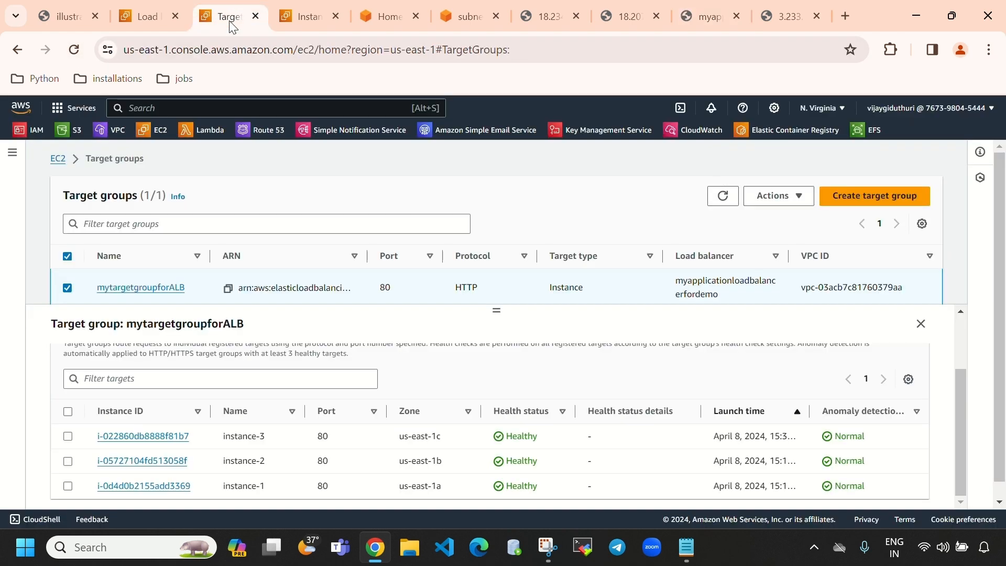
pyautogui.click(312, 24)
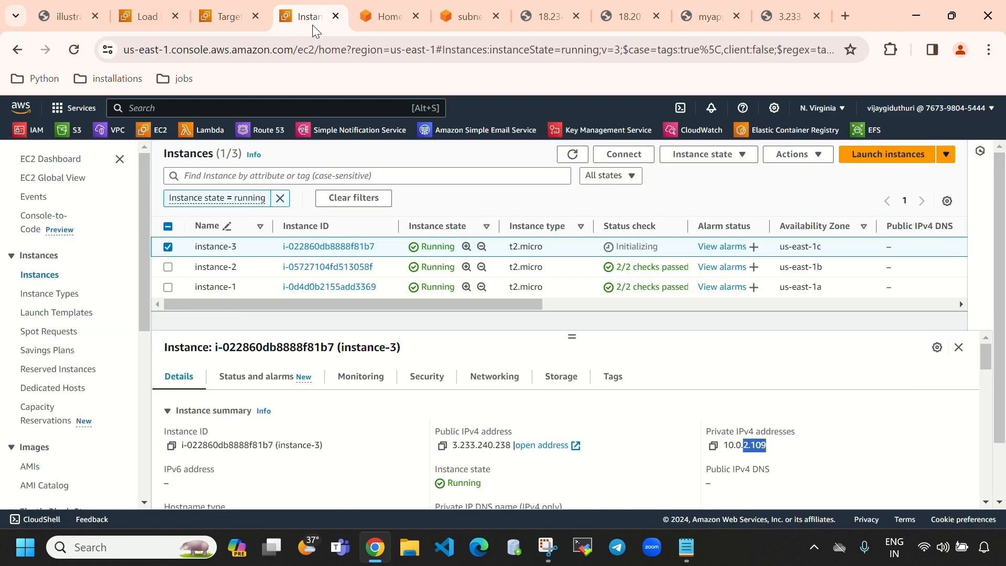
pyautogui.click(169, 248)
pyautogui.click(169, 268)
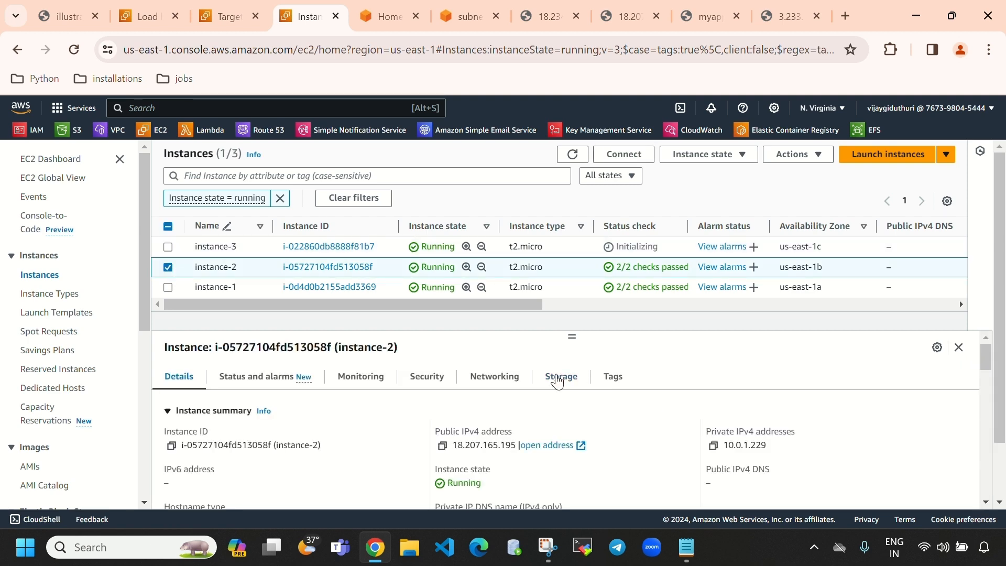
pyautogui.click(169, 268)
pyautogui.click(168, 287)
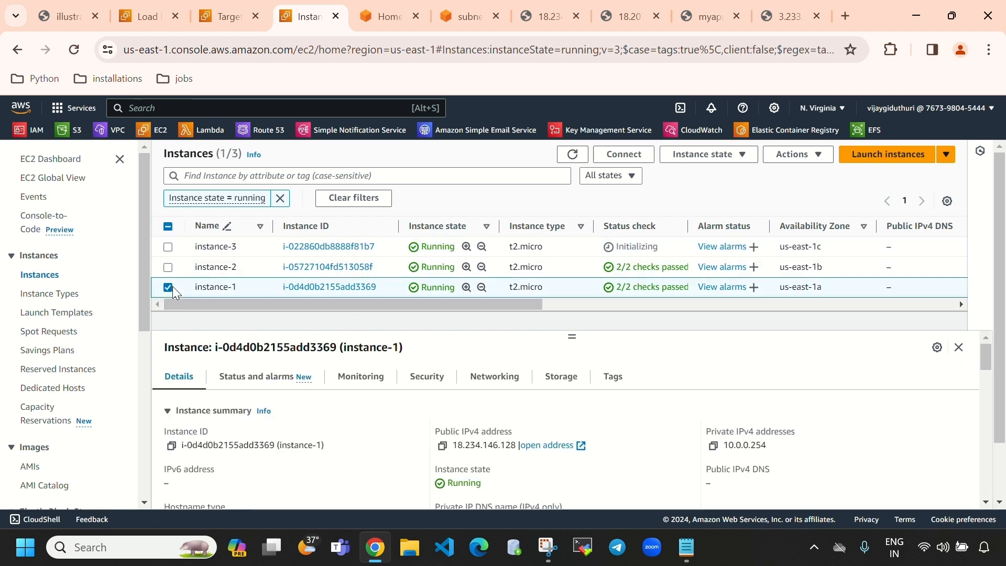
pyautogui.moveTo(772, 446); pyautogui.dragTo(745, 450)
pyautogui.click(704, 17)
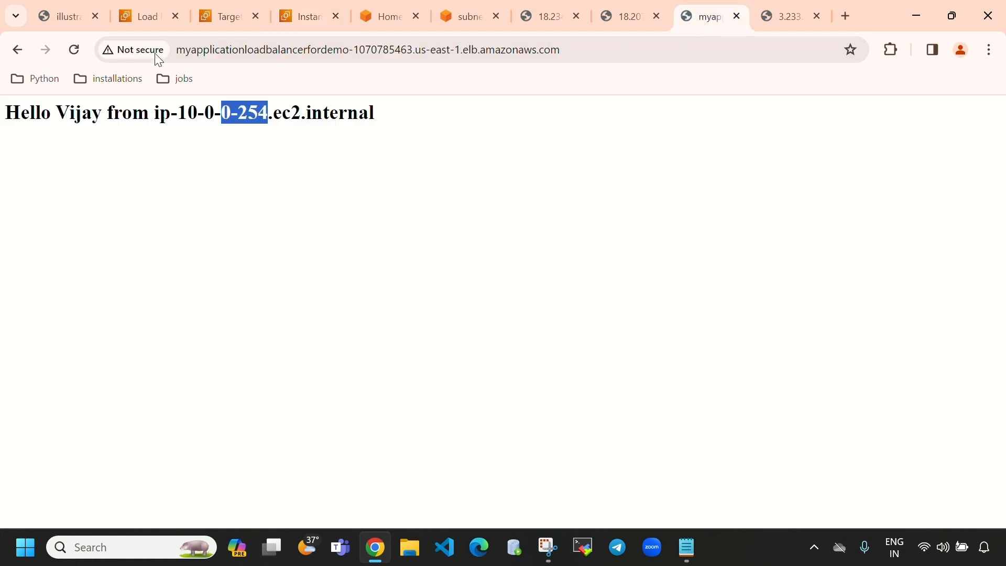
# Step: Reload the load balancer's DNS page and check which host IP answers the request
pyautogui.click(294, 26)
pyautogui.click(691, 26)
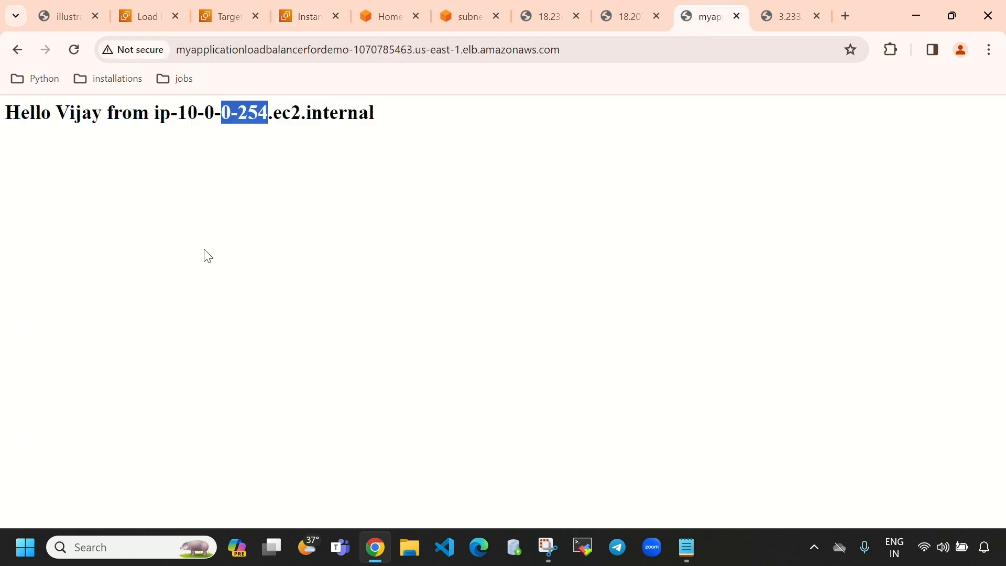
pyautogui.click(81, 46)
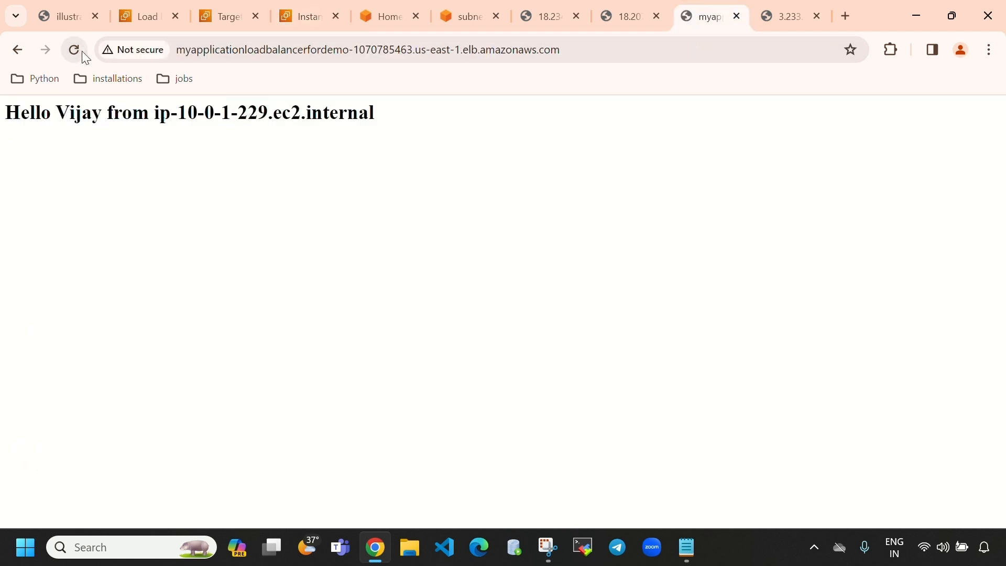
pyautogui.moveTo(225, 112); pyautogui.dragTo(273, 112)
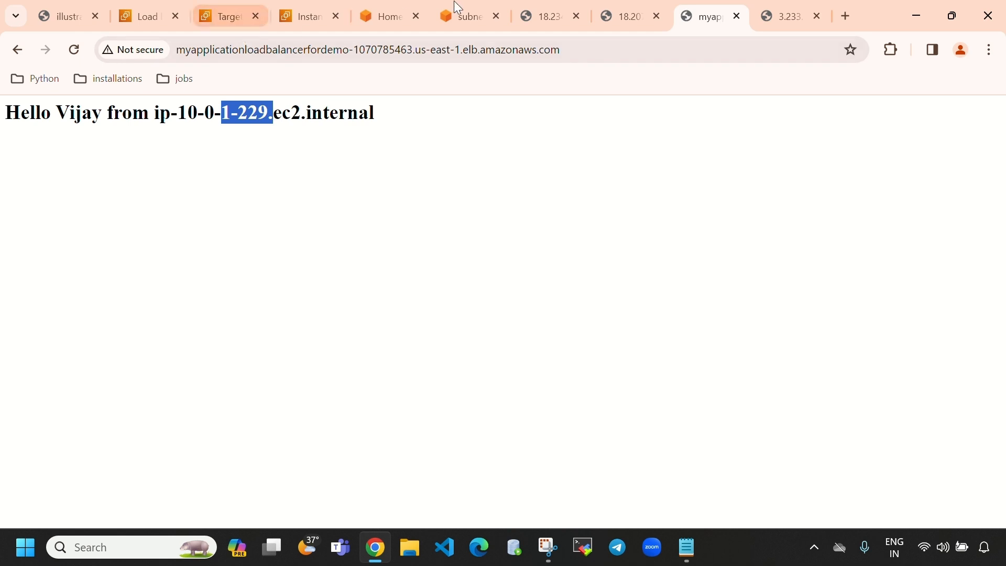
# Step: Open the details of instance-2 in the EC2 instances list and compare its private IPv4 address with the responding host
pyautogui.click(302, 15)
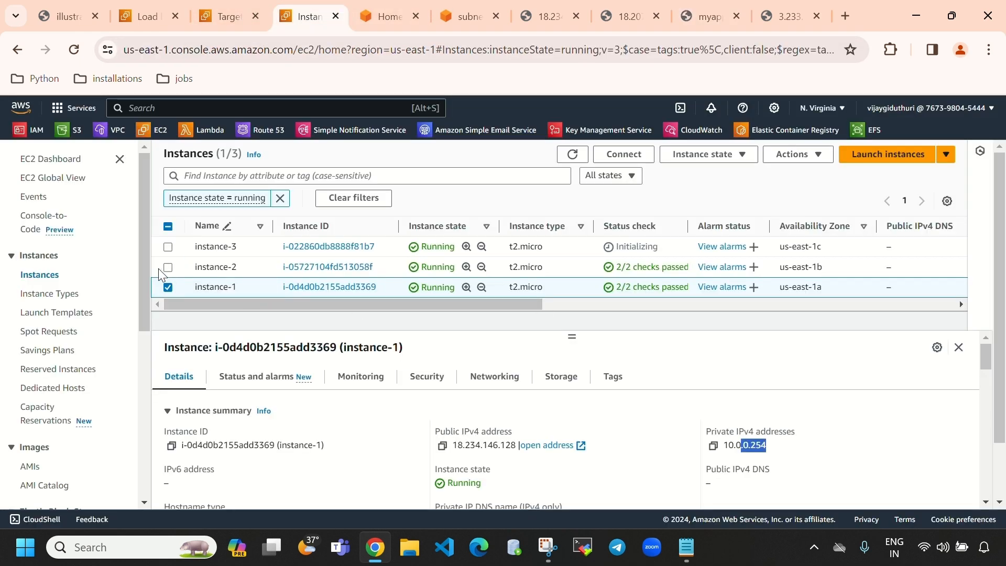
pyautogui.click(168, 288)
pyautogui.click(168, 267)
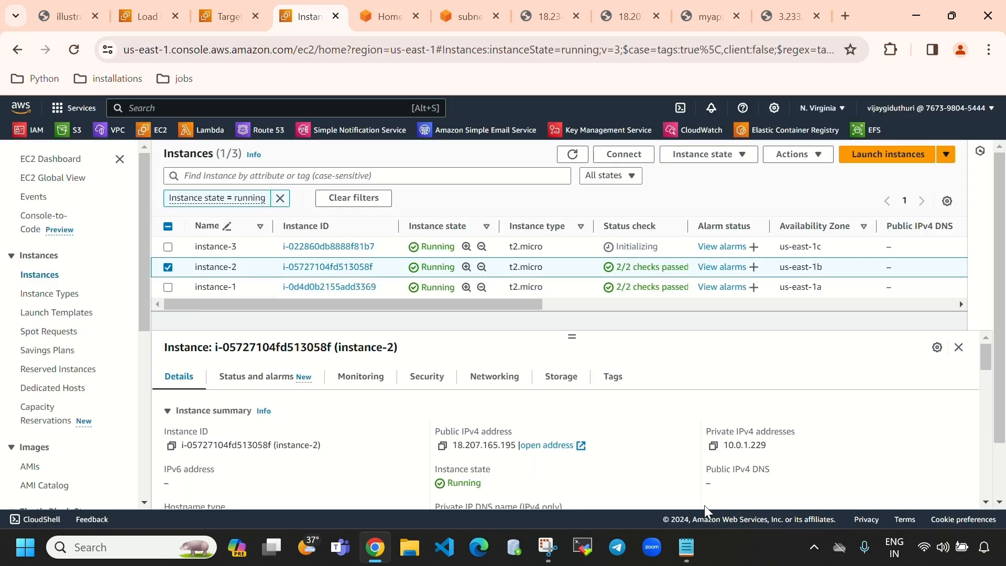
pyautogui.moveTo(768, 442); pyautogui.dragTo(744, 444)
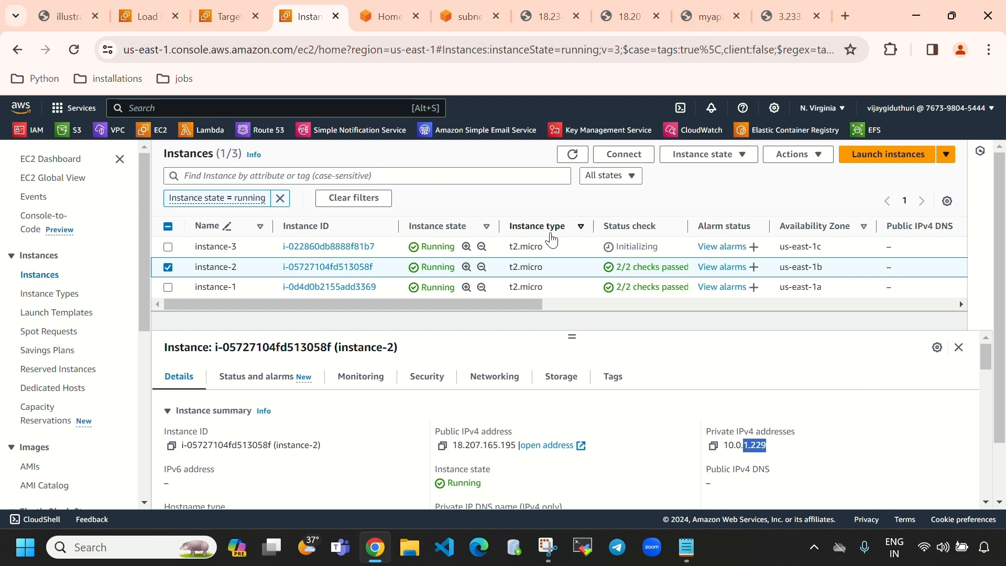
# Step: Reload the load balancer page repeatedly to check how requests are distributed across the three instances
pyautogui.click(707, 20)
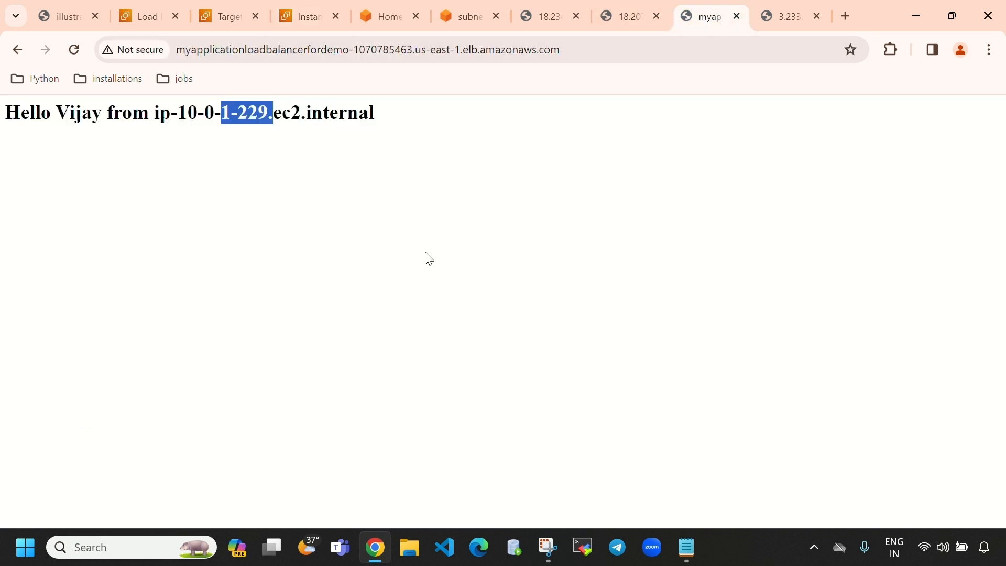
pyautogui.click(75, 55)
pyautogui.click(75, 55)
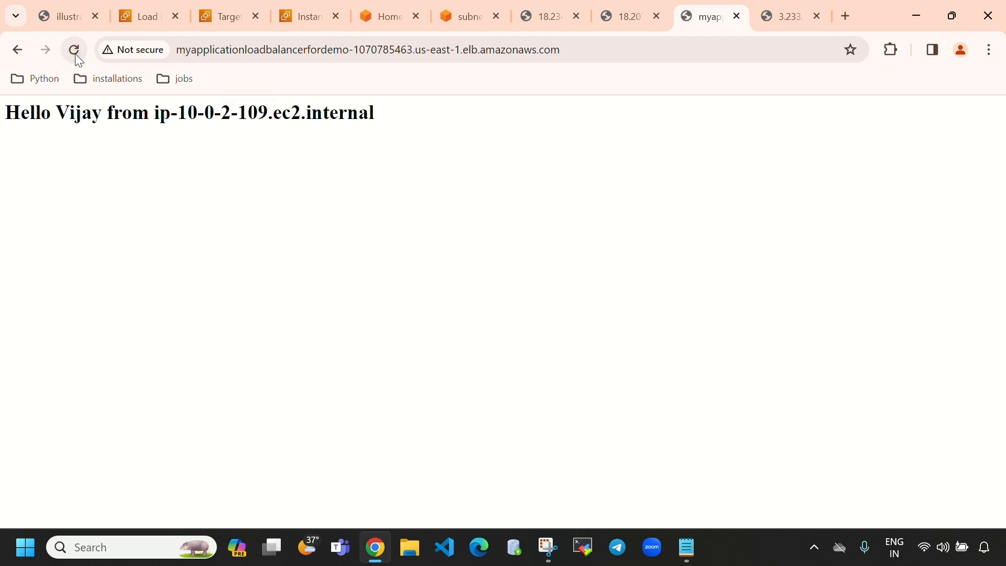
pyautogui.click(75, 50)
pyautogui.click(75, 51)
pyautogui.click(75, 55)
pyautogui.click(75, 54)
pyautogui.click(75, 55)
pyautogui.click(75, 54)
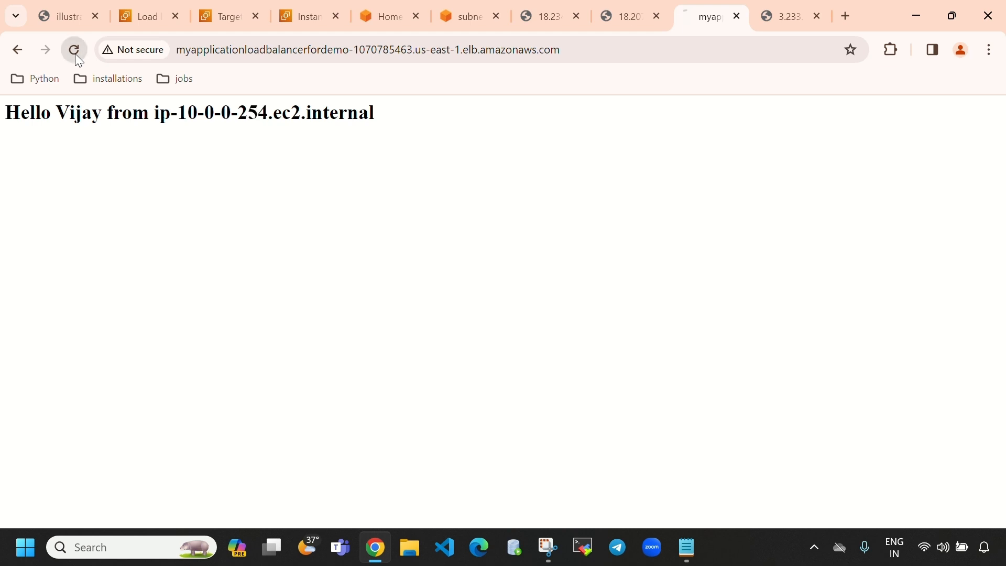
pyautogui.click(75, 55)
pyautogui.click(75, 52)
pyautogui.click(74, 53)
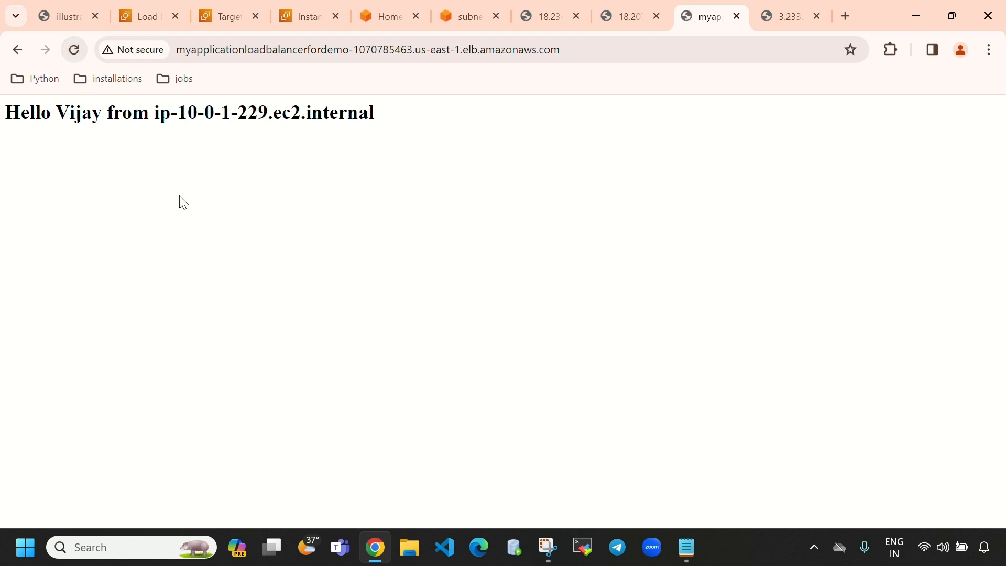
# Step: Deregister instance-2 from the target group mytargetgroupforALB
pyautogui.click(221, 14)
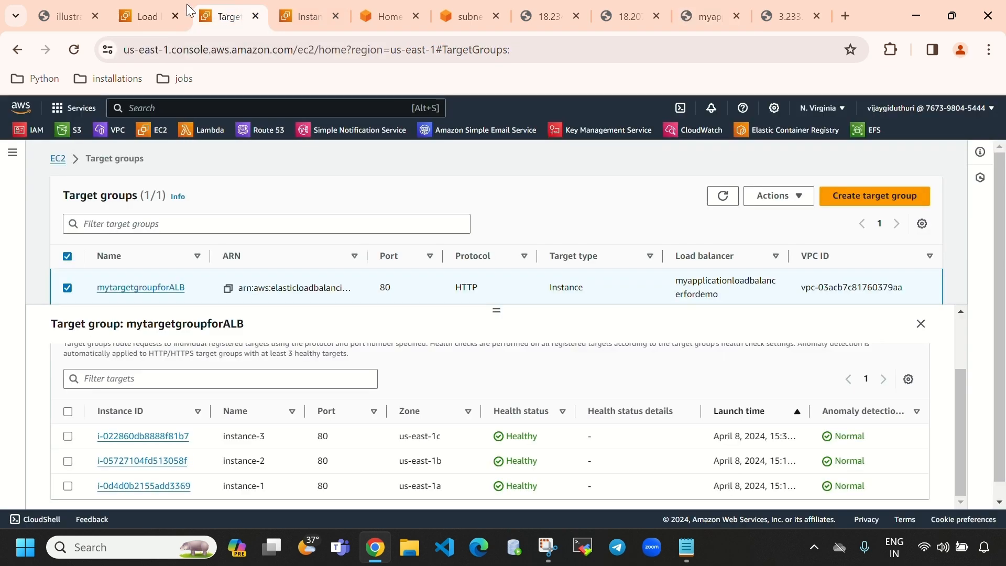
pyautogui.click(297, 8)
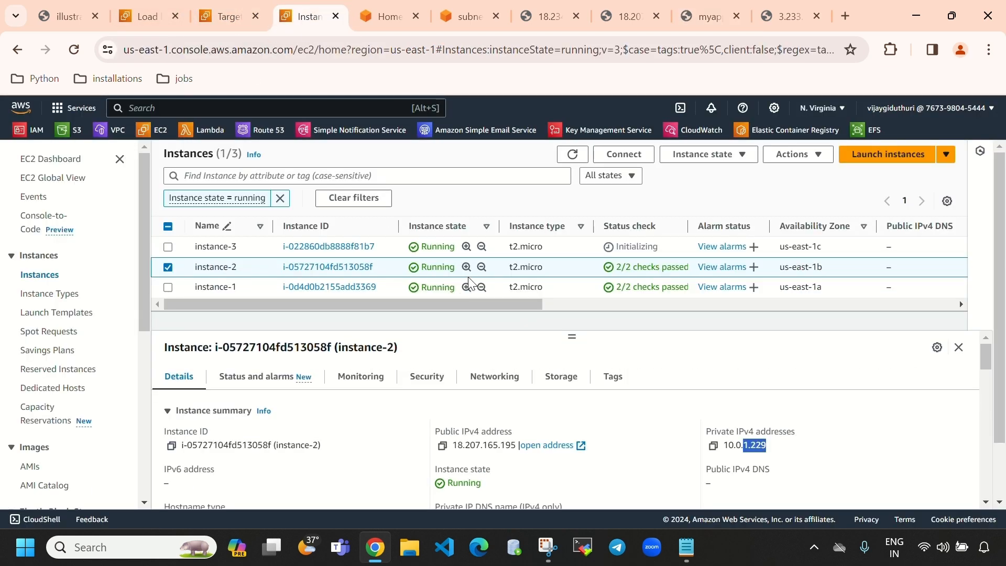
pyautogui.click(225, 16)
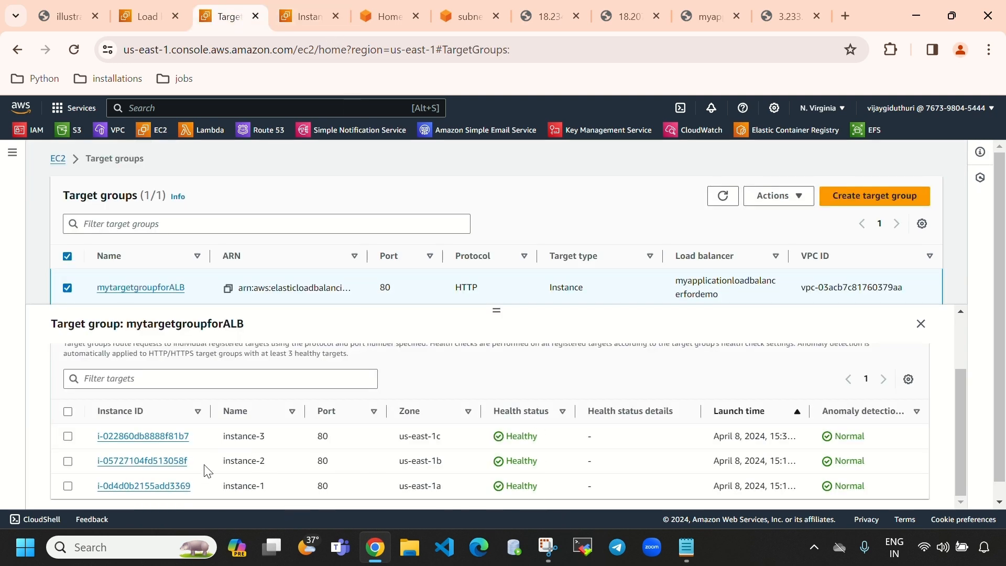
pyautogui.moveTo(225, 465); pyautogui.dragTo(264, 462)
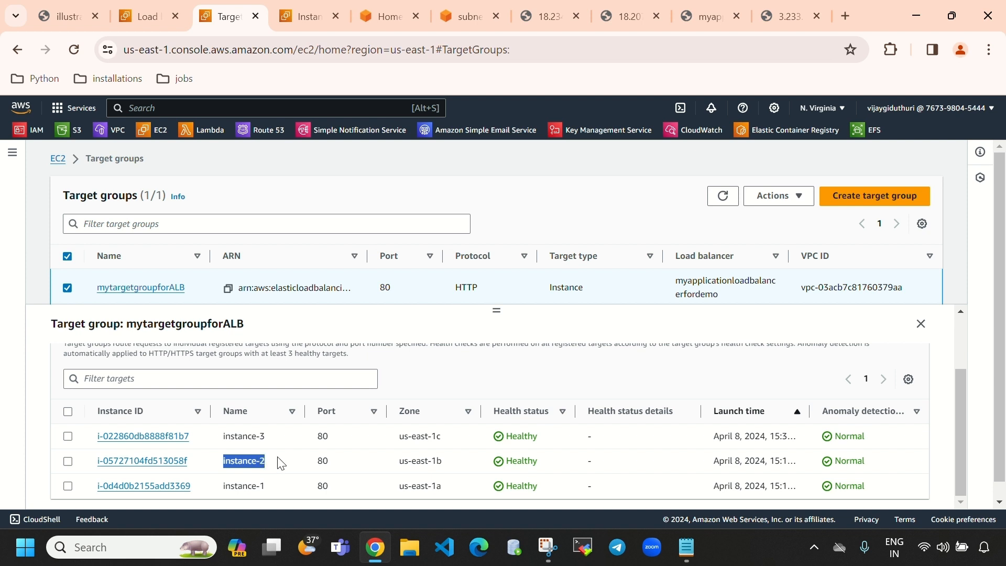
pyautogui.click(278, 458)
pyautogui.moveTo(225, 462); pyautogui.dragTo(264, 462)
pyautogui.click(72, 463)
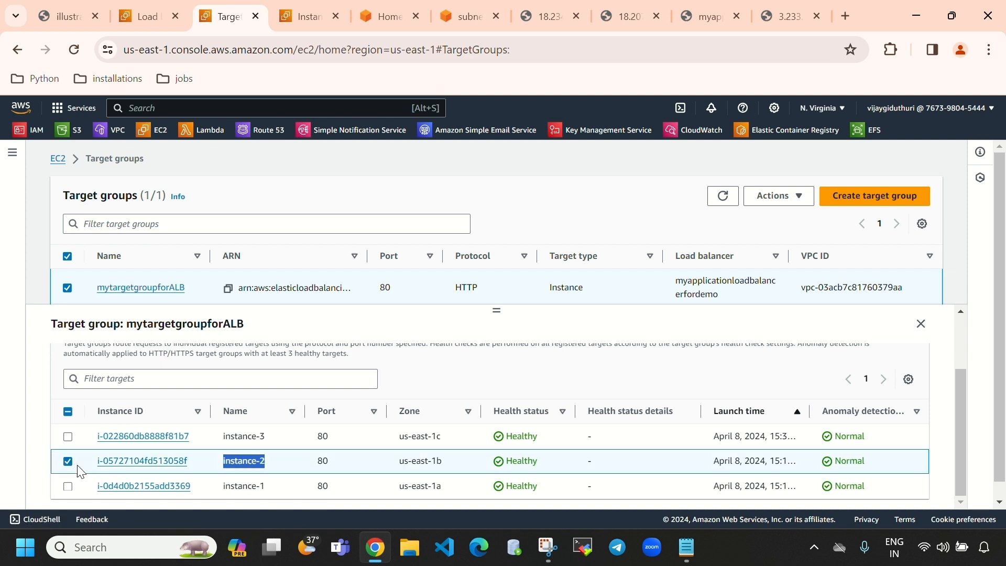
pyautogui.scroll(2, 859, 493)
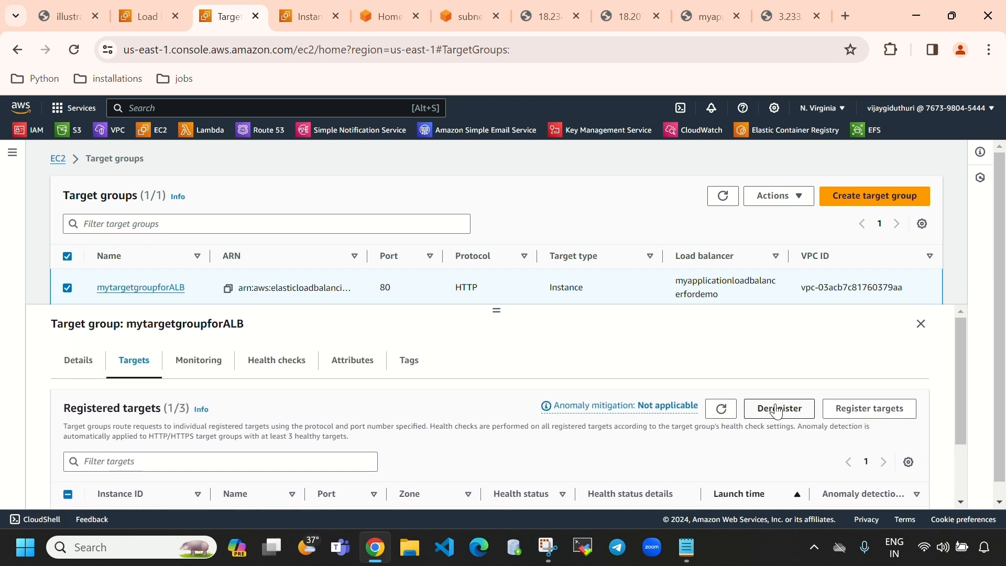
pyautogui.scroll(-2, 590, 423)
pyautogui.scroll(2, 595, 451)
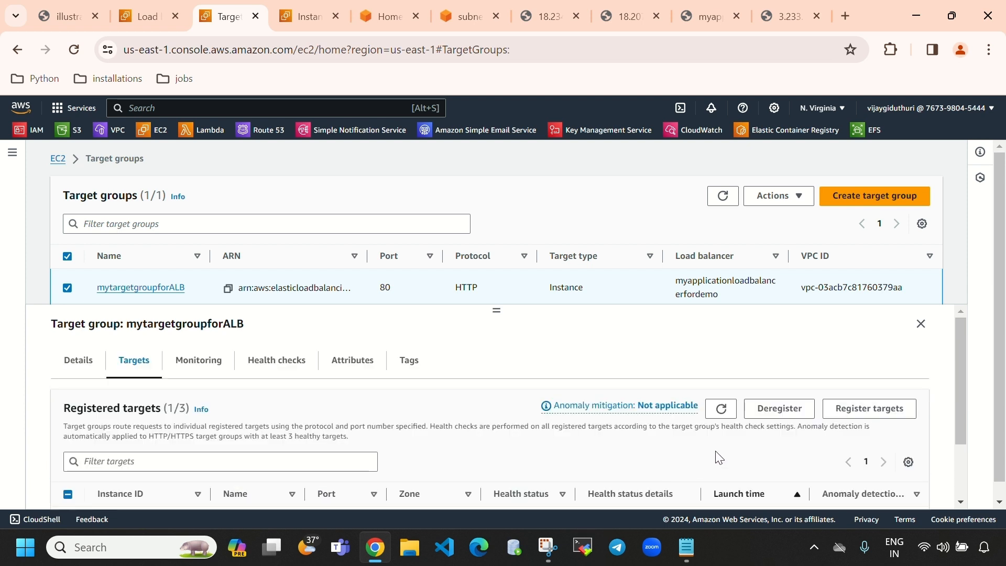
pyautogui.click(780, 415)
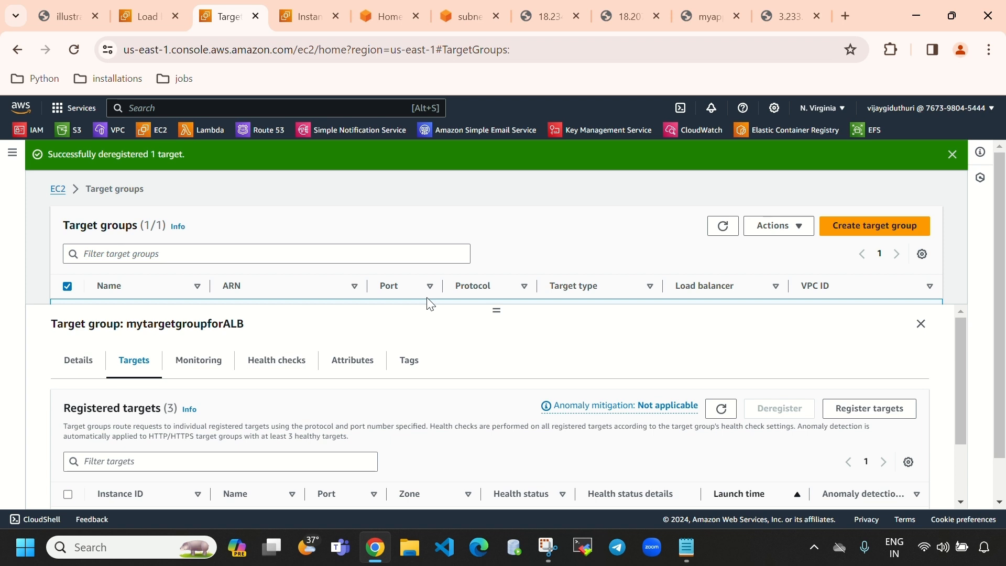
# Step: Check the health status of instance-2 among the registered targets of mytargetgroupforALB
pyautogui.scroll(-2, 177, 419)
pyautogui.scroll(2, 596, 345)
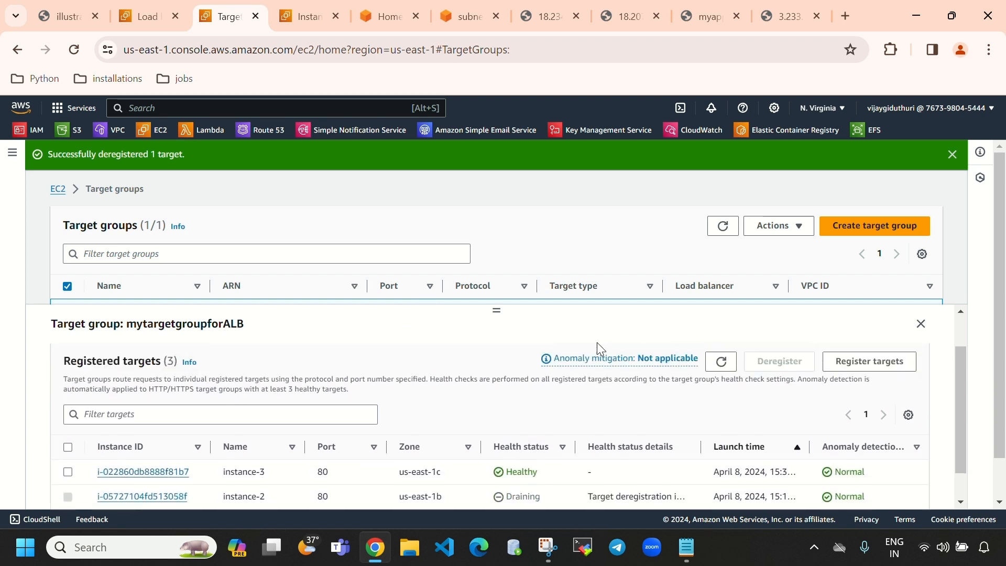
pyautogui.scroll(-1, 638, 365)
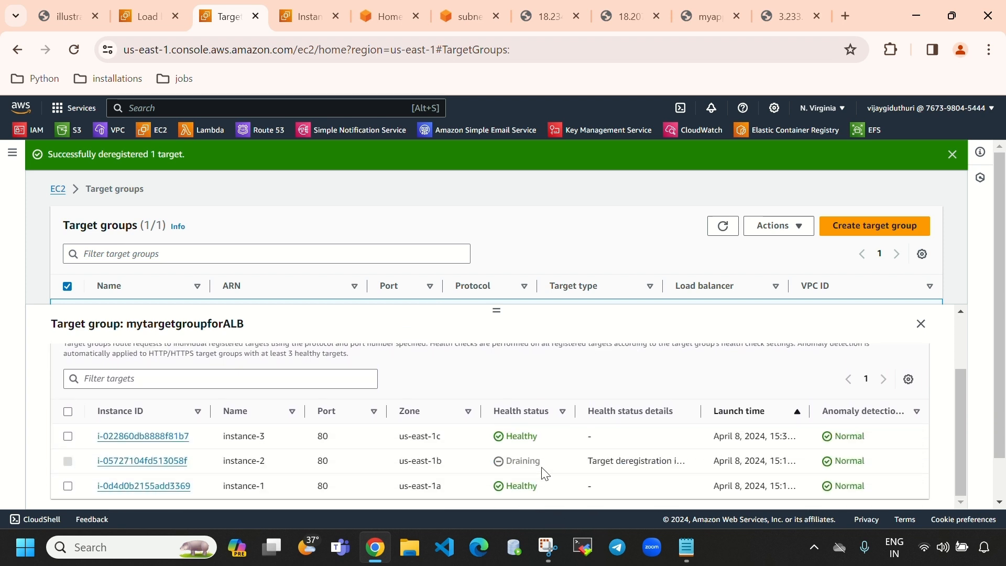
pyautogui.moveTo(545, 473); pyautogui.dragTo(502, 467)
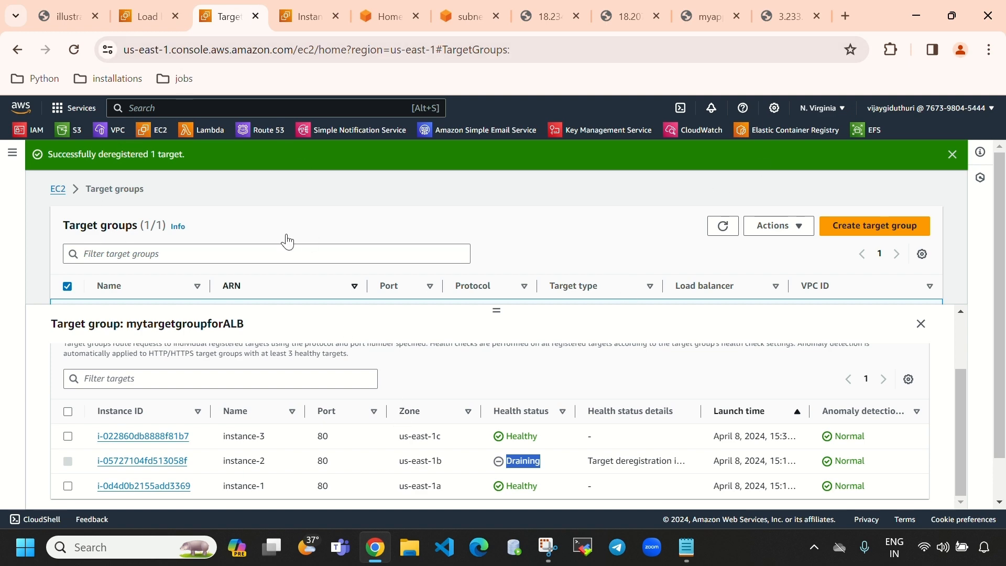
pyautogui.click(300, 16)
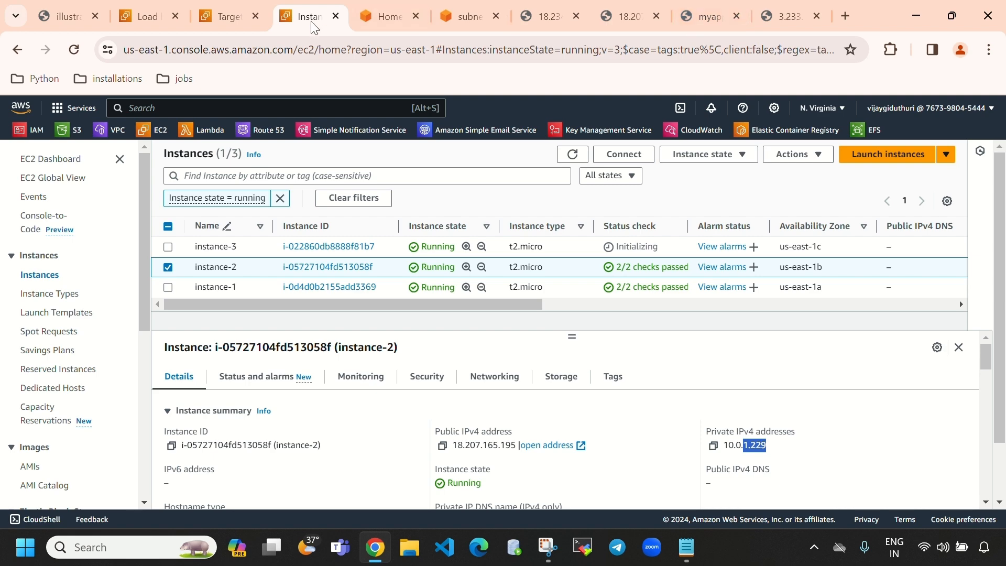
pyautogui.click(219, 11)
# Step: Reload the load balancer page repeatedly and compare the responding hosts with instance-2's private IPv4 address
pyautogui.click(693, 20)
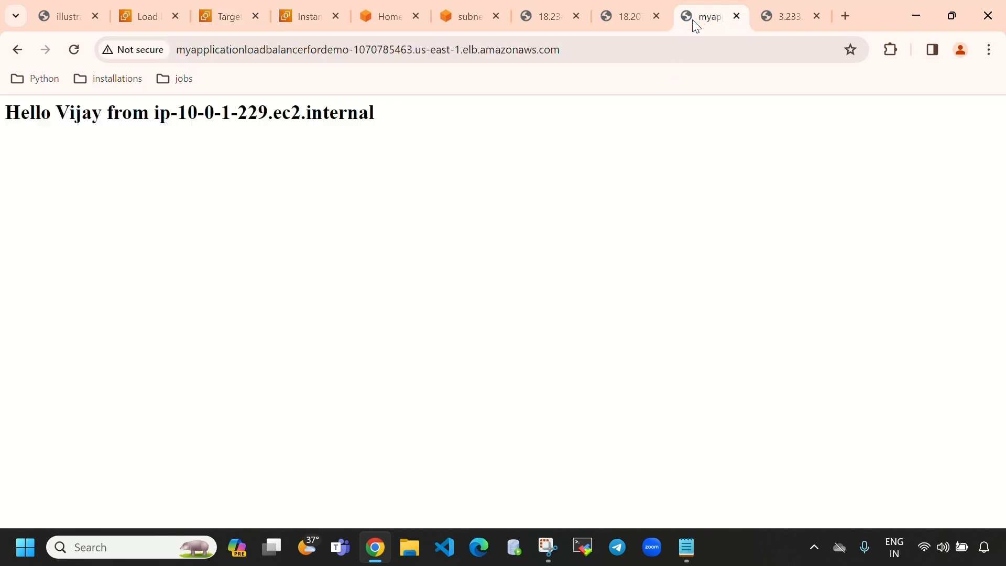
pyautogui.click(74, 49)
pyautogui.click(74, 48)
pyautogui.click(74, 48)
pyautogui.click(74, 48)
pyautogui.click(74, 48)
pyautogui.click(75, 48)
pyautogui.click(74, 48)
pyautogui.click(74, 49)
pyautogui.click(74, 48)
pyautogui.click(75, 48)
pyautogui.click(70, 52)
pyautogui.click(70, 51)
pyautogui.click(70, 52)
pyautogui.click(70, 52)
pyautogui.click(311, 24)
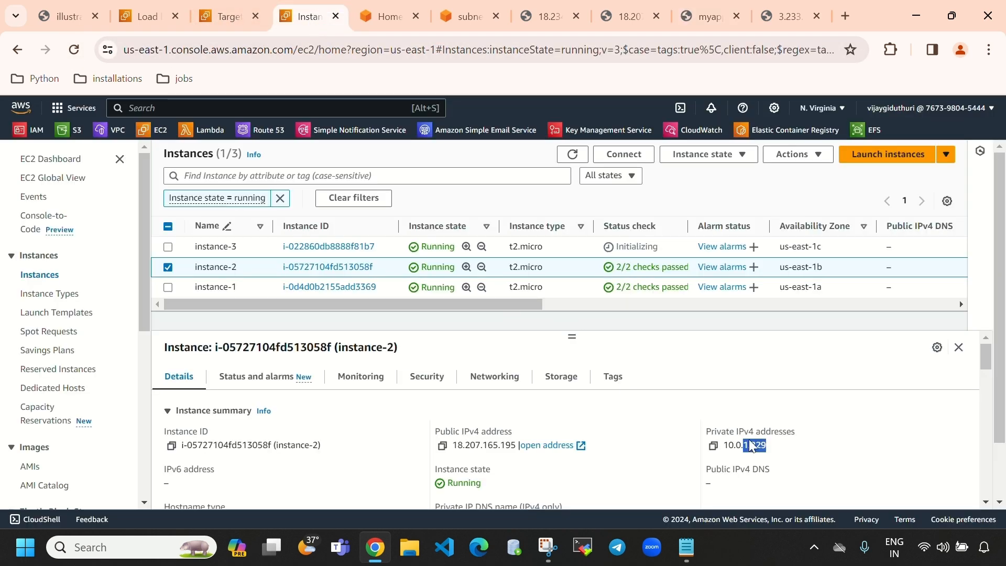
pyautogui.click(791, 450)
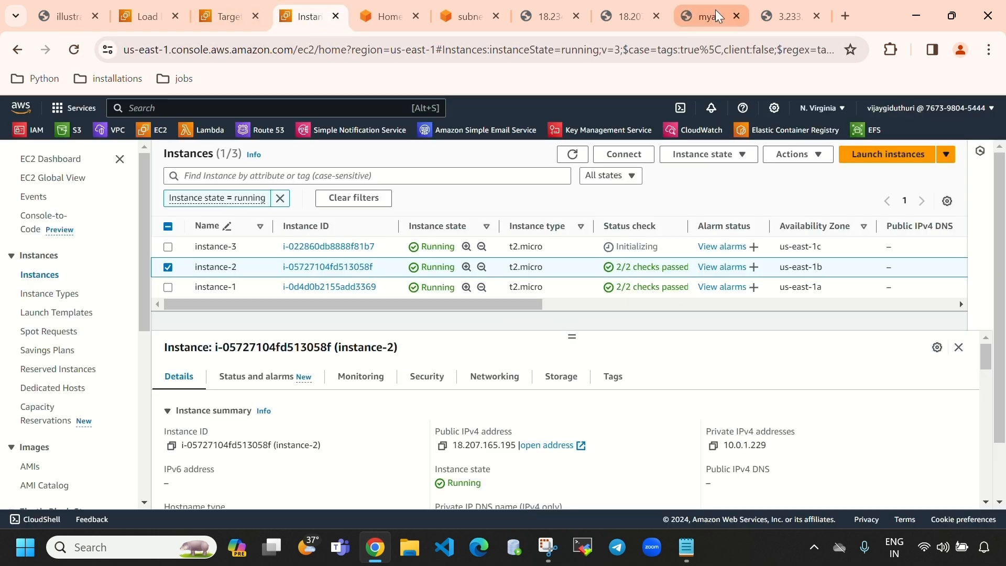
# Step: Refresh the target groups list to recheck instance-2's status, and reload the load balancer page to check the responding hosts again
pyautogui.click(225, 16)
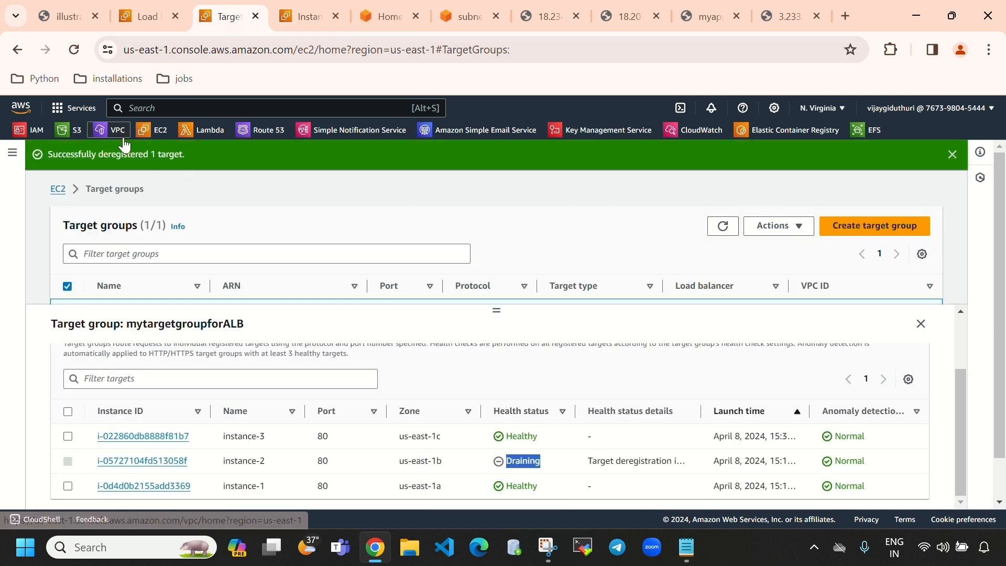
pyautogui.click(728, 230)
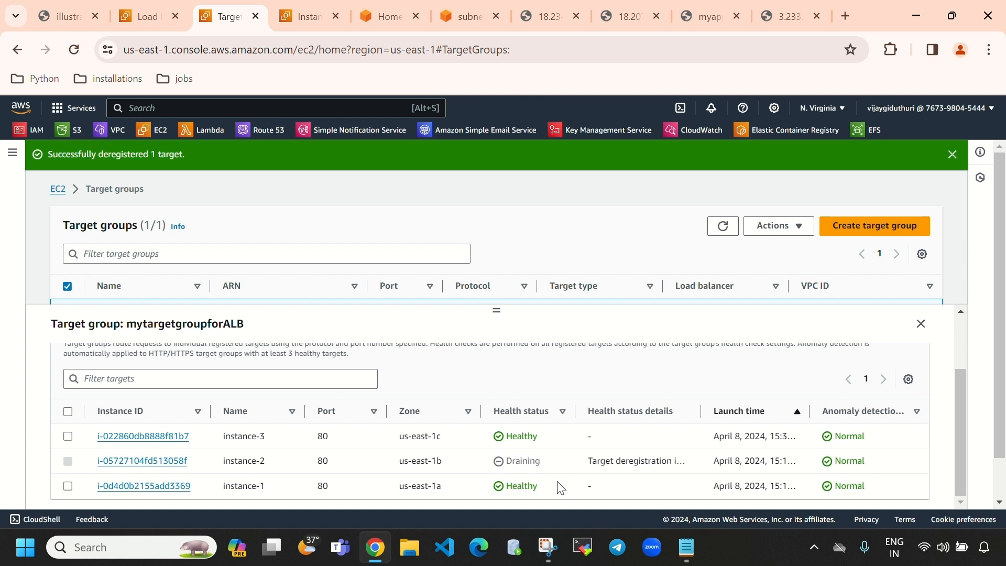
pyautogui.click(681, 20)
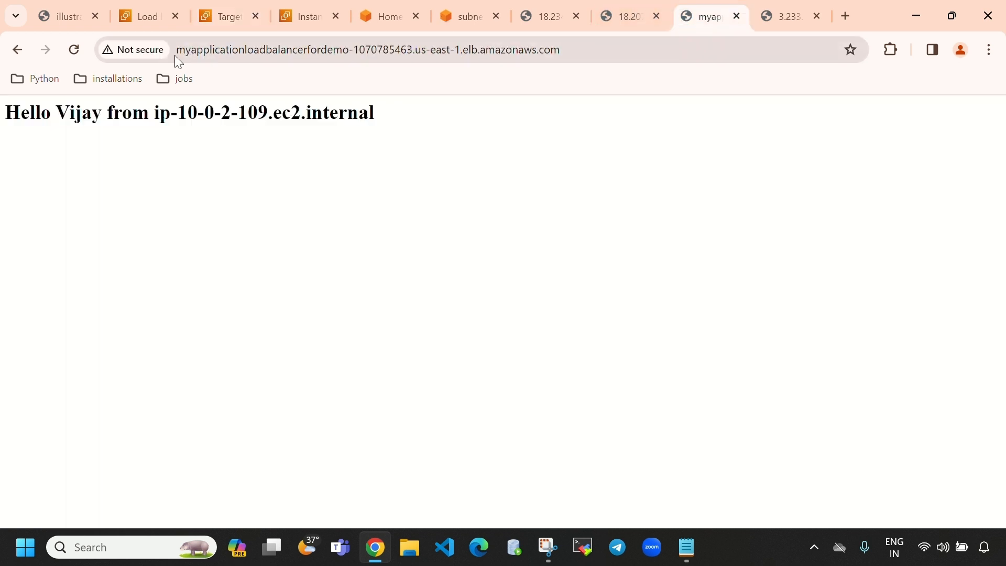
pyautogui.click(70, 53)
pyautogui.click(71, 53)
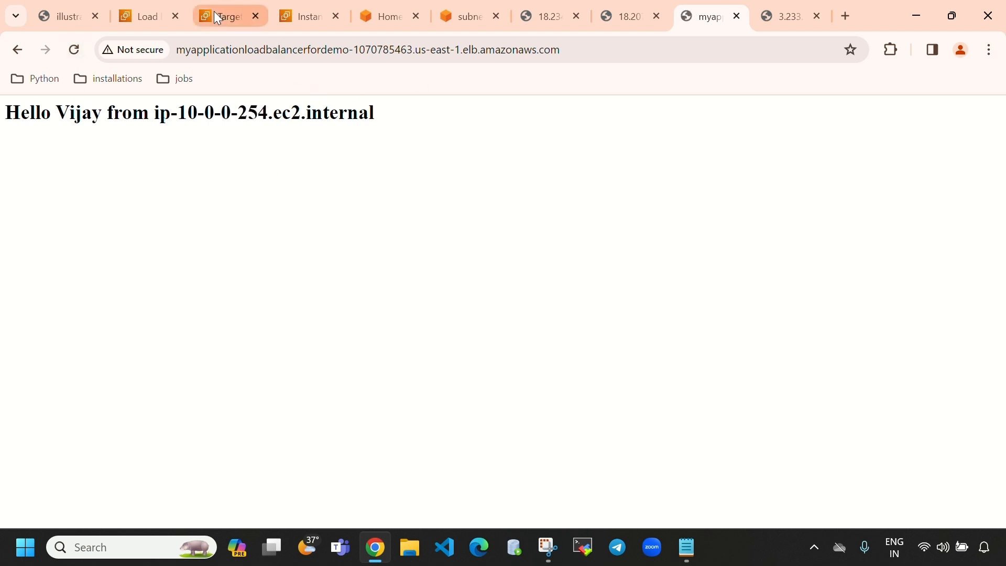
# Step: In the EC2 instances list, replace the instance-2 selection with instance-1 to show its details
pyautogui.click(140, 15)
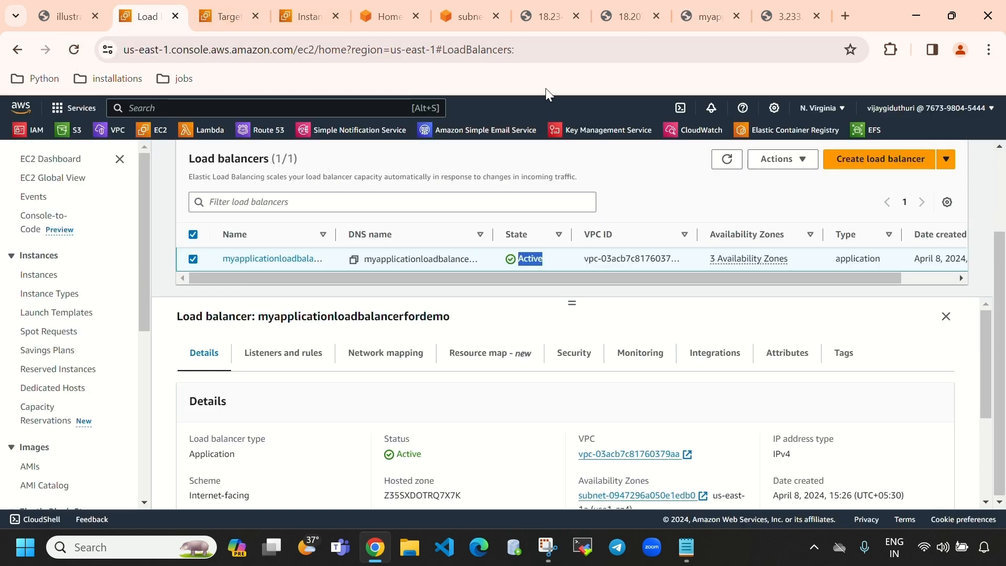
pyautogui.click(295, 17)
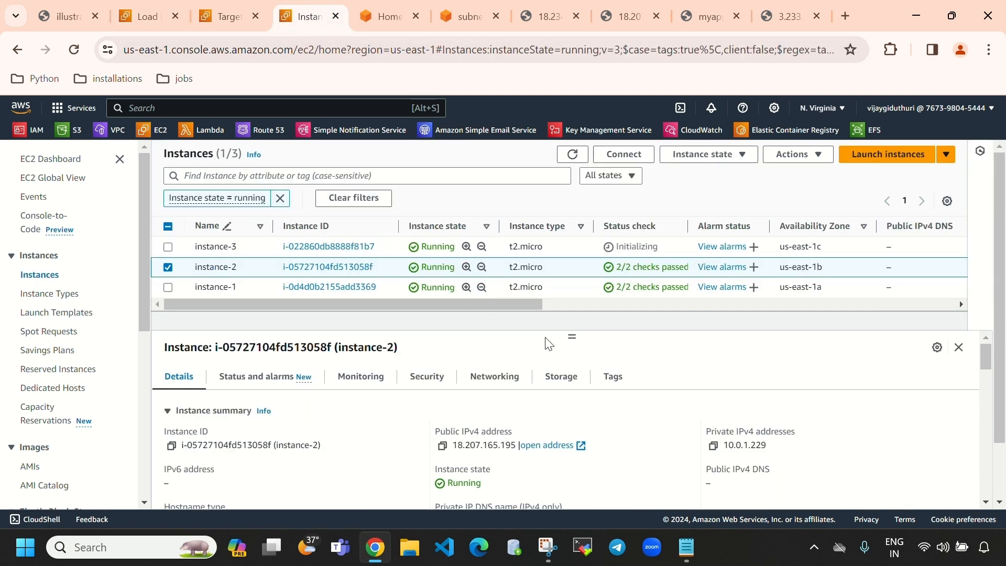
pyautogui.click(169, 268)
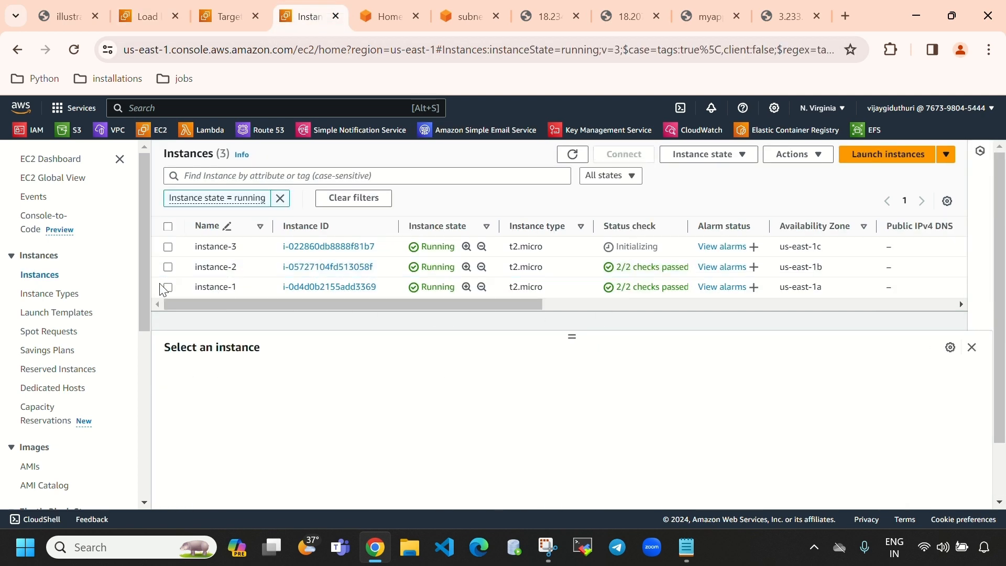
pyautogui.click(169, 289)
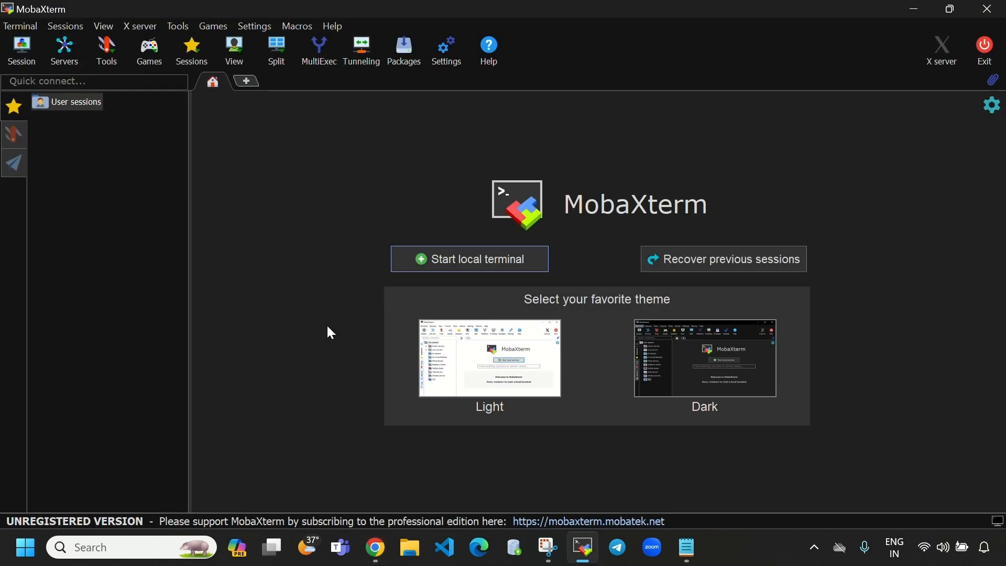
# Step: In MobaXterm, try to open an SSH session to 3.233.240.238 as ec2-user without a private key, and restart it once
pyautogui.hotkey('ctrl', 'shift', 'n')
pyautogui.click(191, 119)
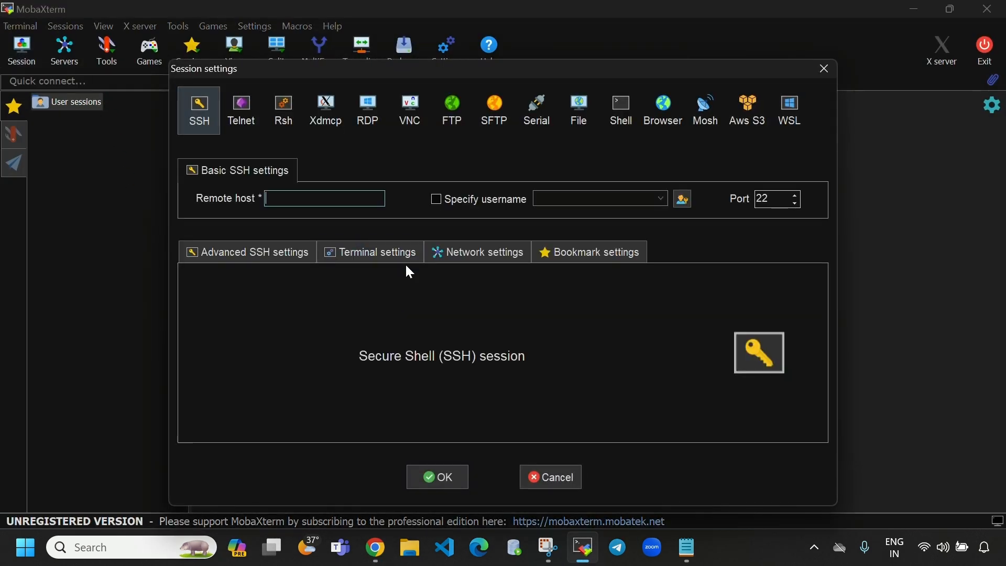
pyautogui.write('3.233.240.238')
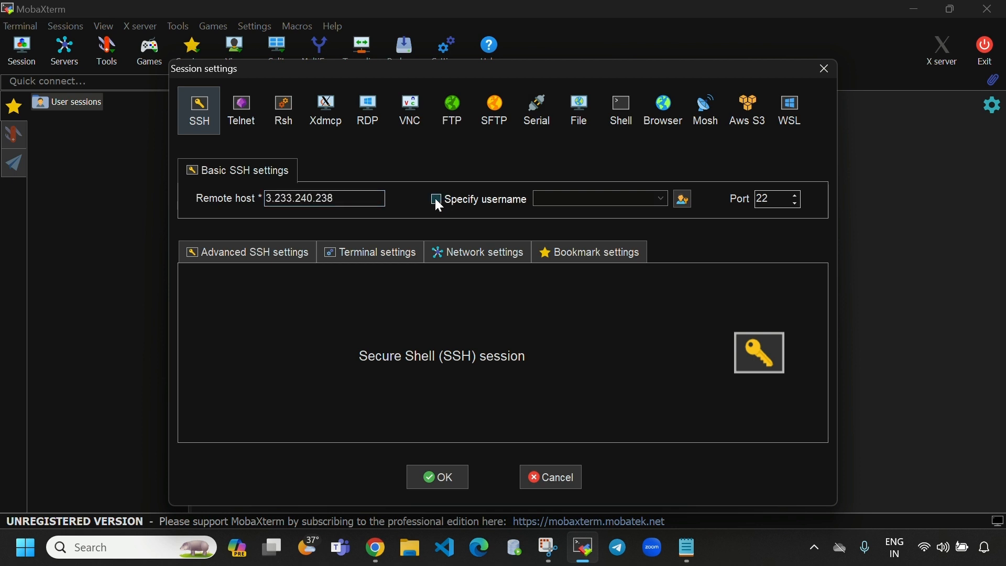
pyautogui.click(436, 199)
pyautogui.write('ec2-user')
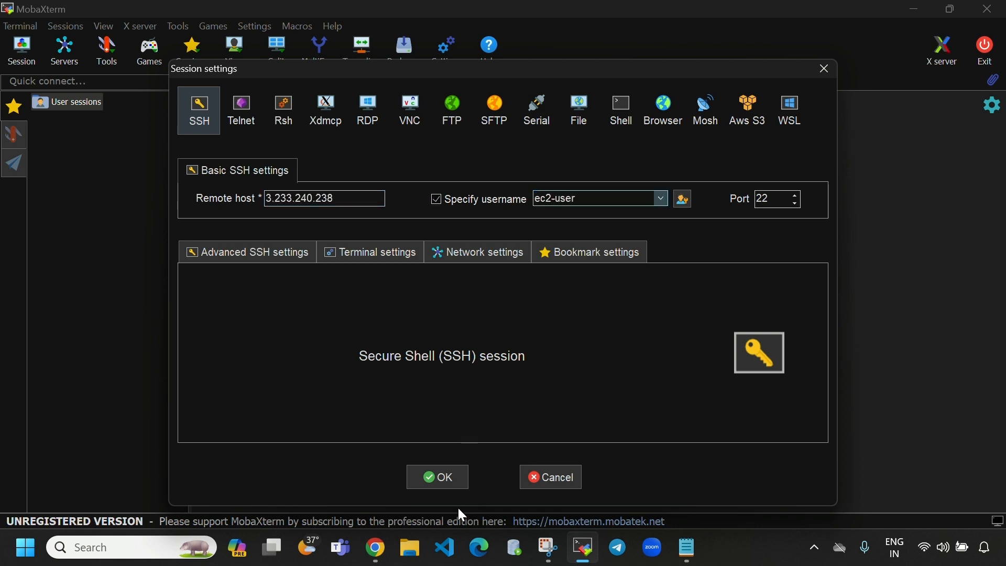
pyautogui.click(441, 480)
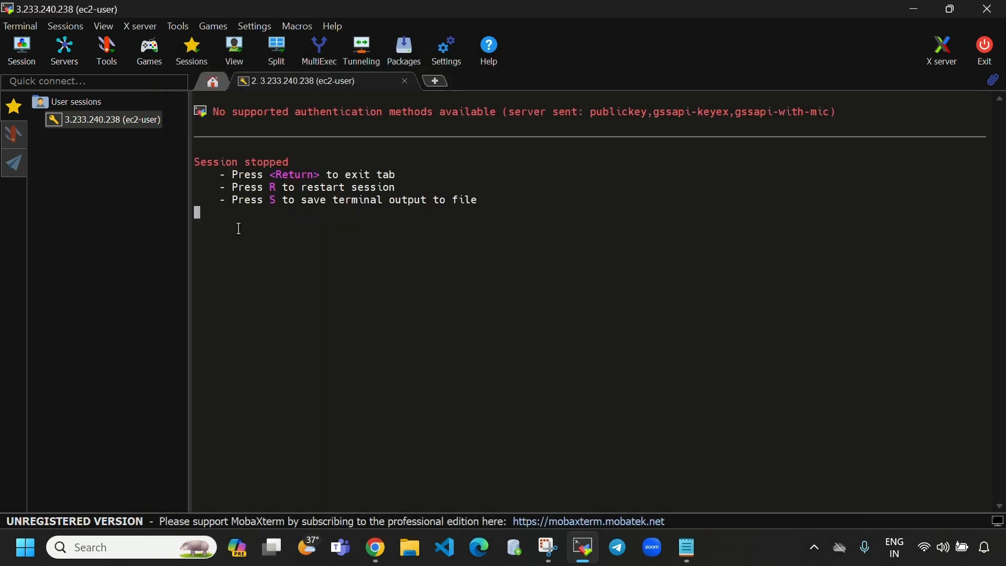
pyautogui.press('r')
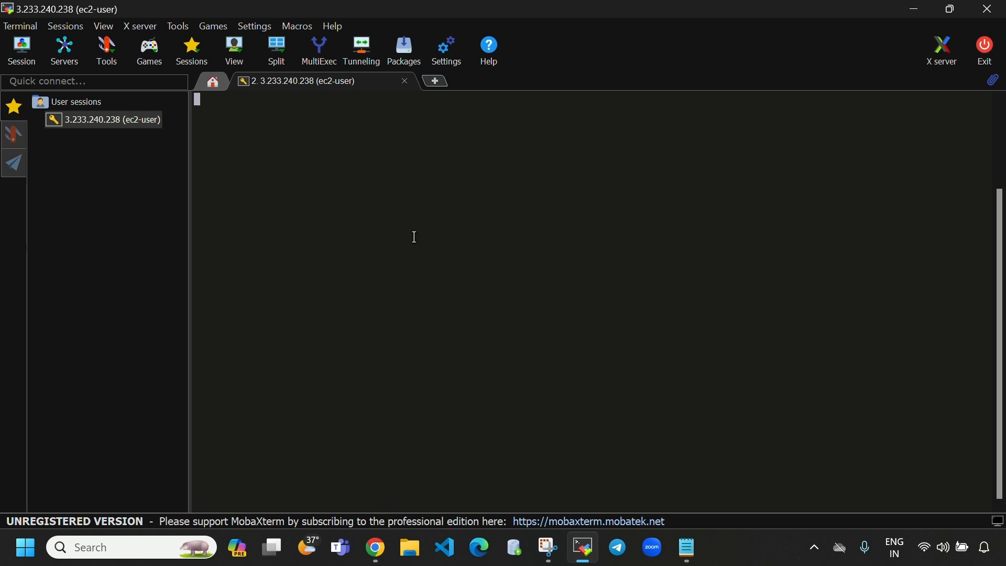
# Step: Look up the key pair assigned to instance-1 in its EC2 console details, and return to MobaXterm
pyautogui.click(375, 547)
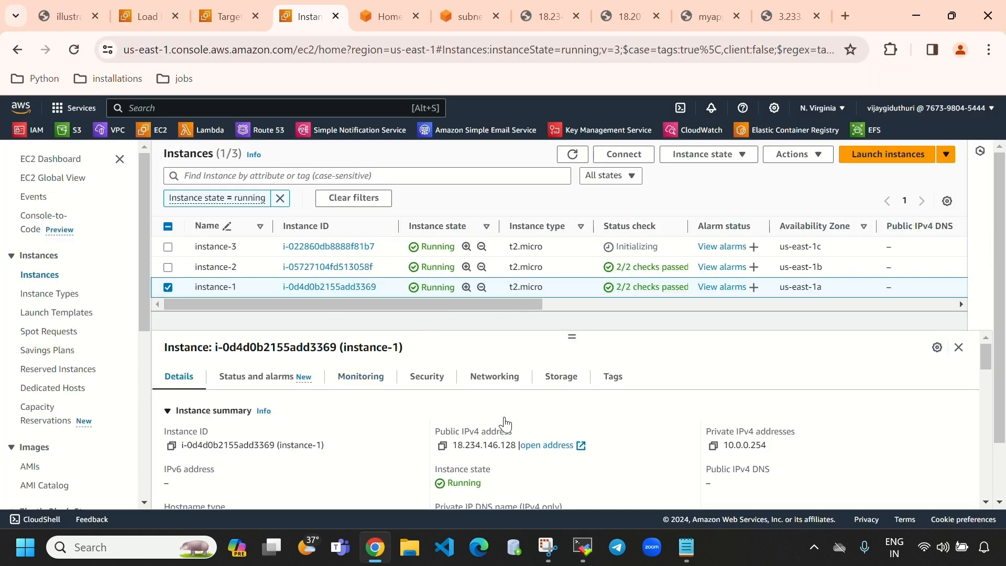
pyautogui.scroll(-5, 508, 424)
pyautogui.scroll(-8, 507, 424)
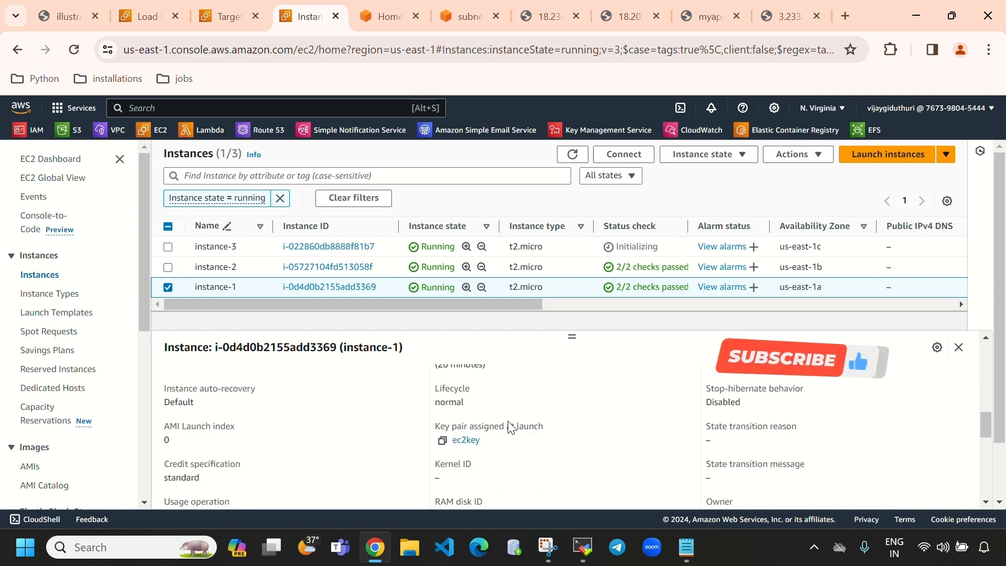
pyautogui.scroll(2, 508, 419)
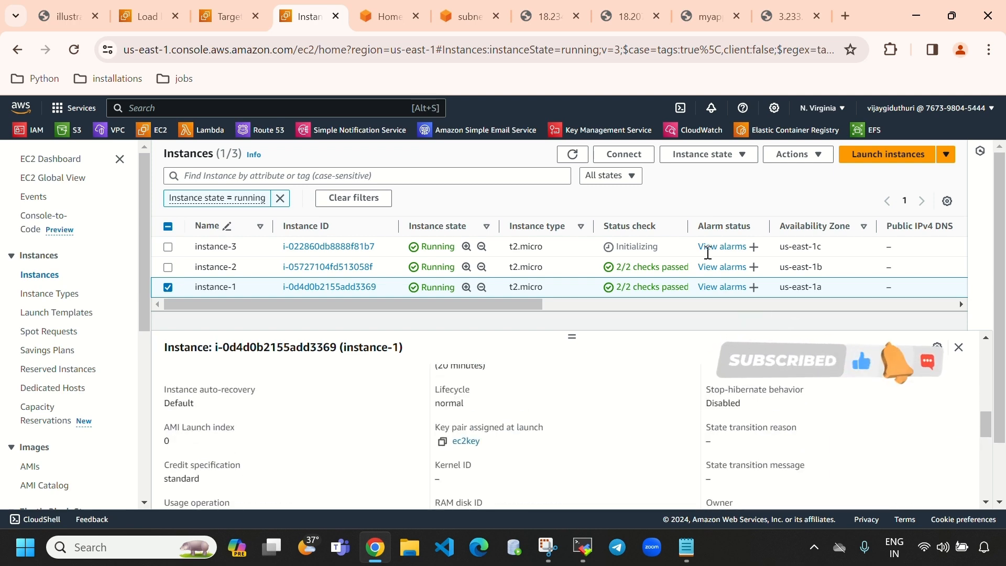
pyautogui.click(583, 547)
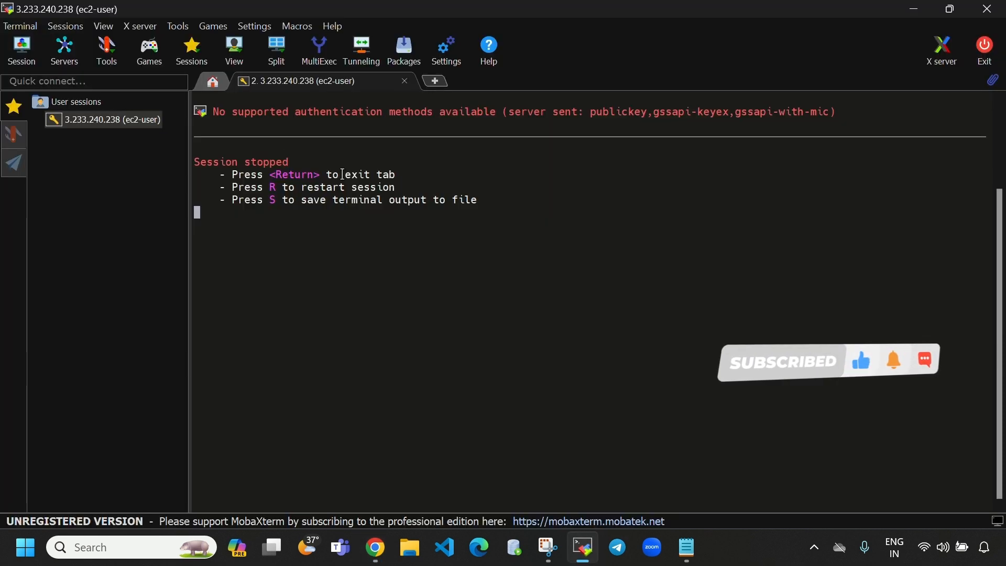
# Step: Close the stopped session and set up a new SSH session to instance-1's public IPv4 address 18.234.146.128 with username ec2-user
pyautogui.click(405, 81)
pyautogui.click(30, 57)
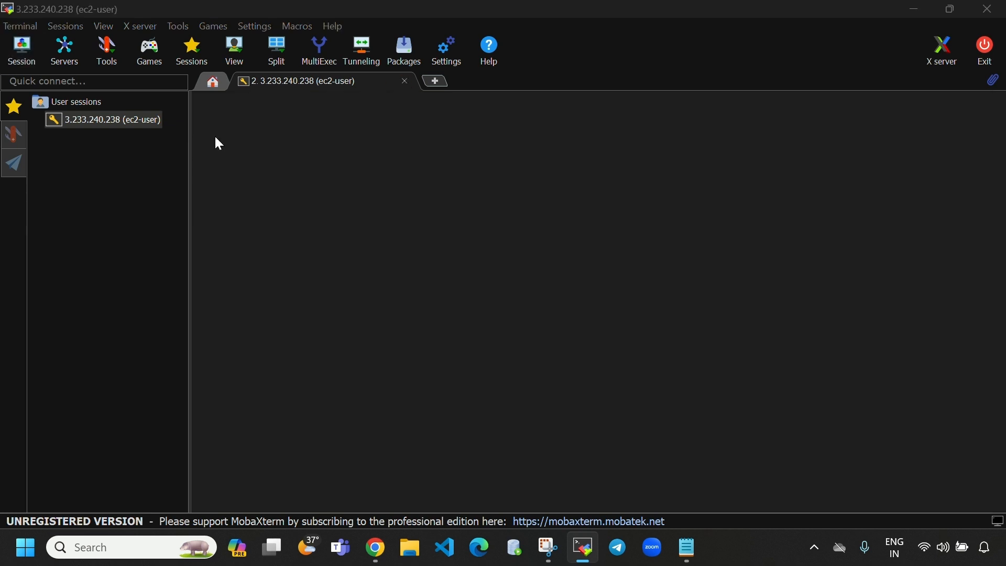
pyautogui.click(195, 121)
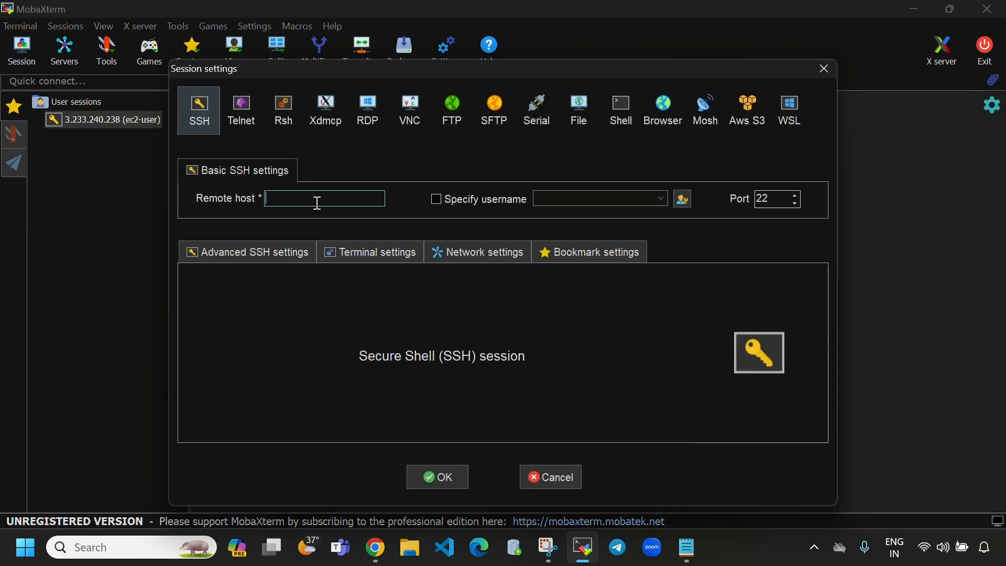
pyautogui.click(375, 547)
pyautogui.scroll(10, 442, 414)
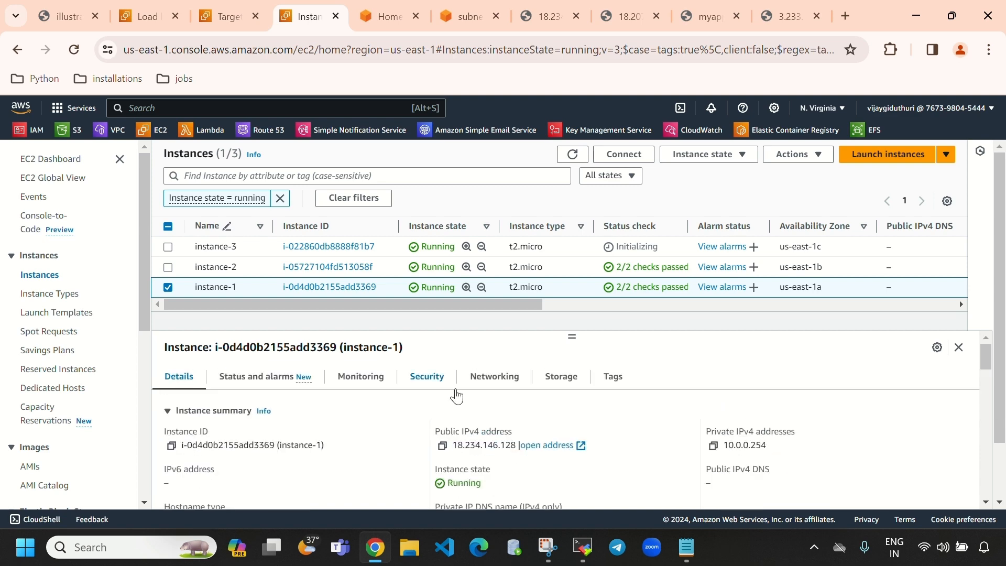
pyautogui.click(442, 447)
pyautogui.click(583, 547)
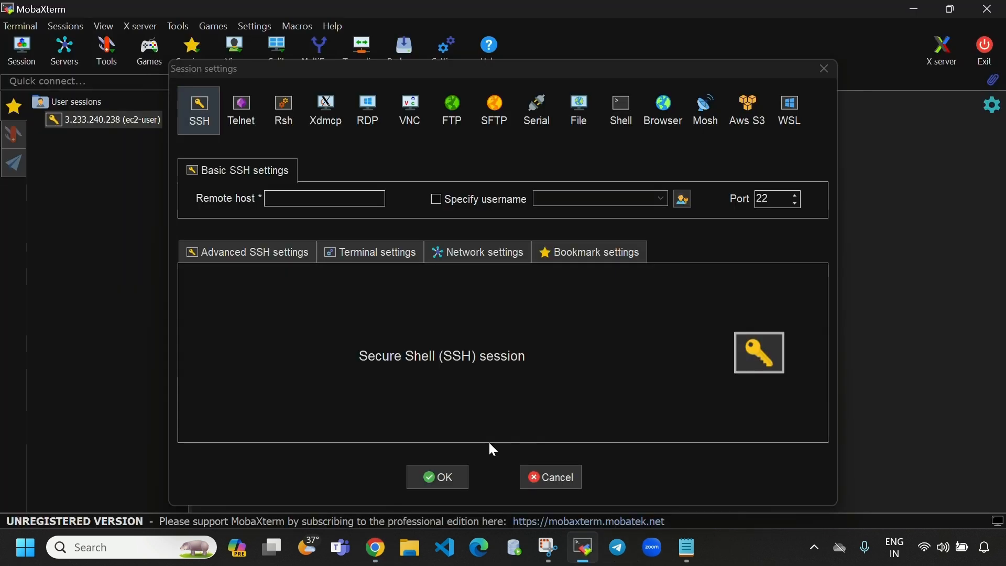
pyautogui.click(304, 198)
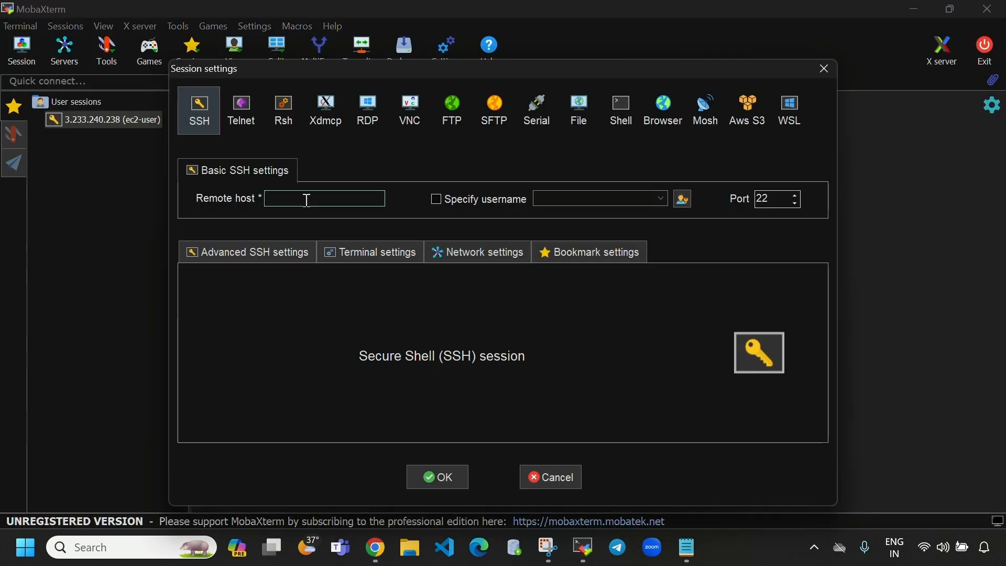
pyautogui.hotkey('ctrl', 'v')
pyautogui.click(434, 205)
pyautogui.write('ec2-')
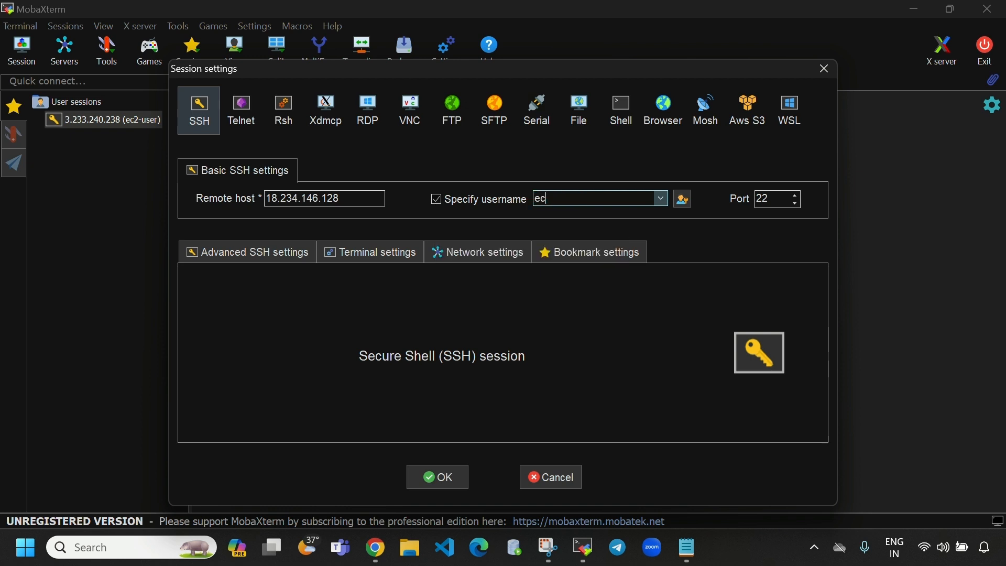
# Step: Set the session to use the private key file ec2key.pem from Downloads and connect to instance-1
pyautogui.click(278, 253)
pyautogui.click(238, 387)
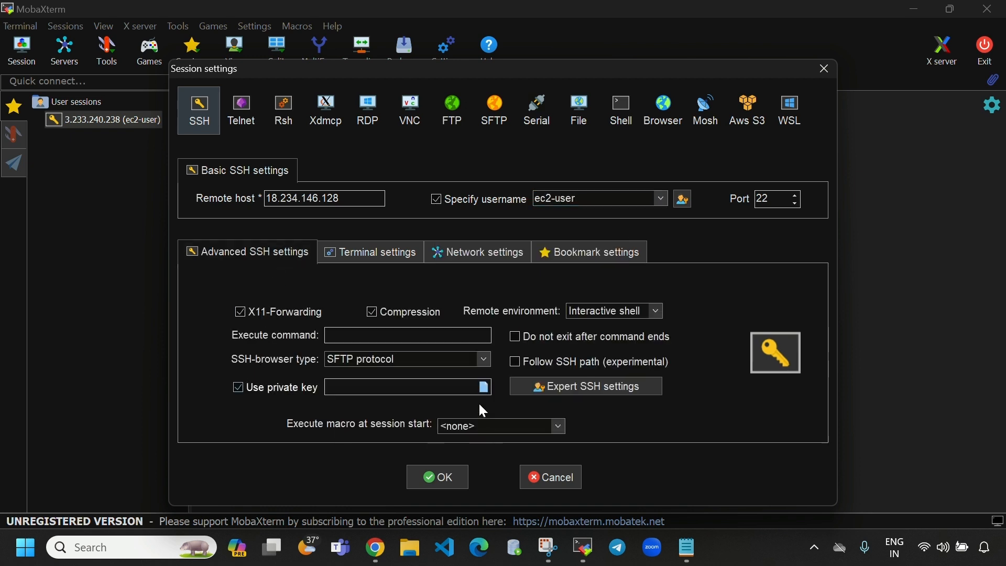
pyautogui.click(484, 388)
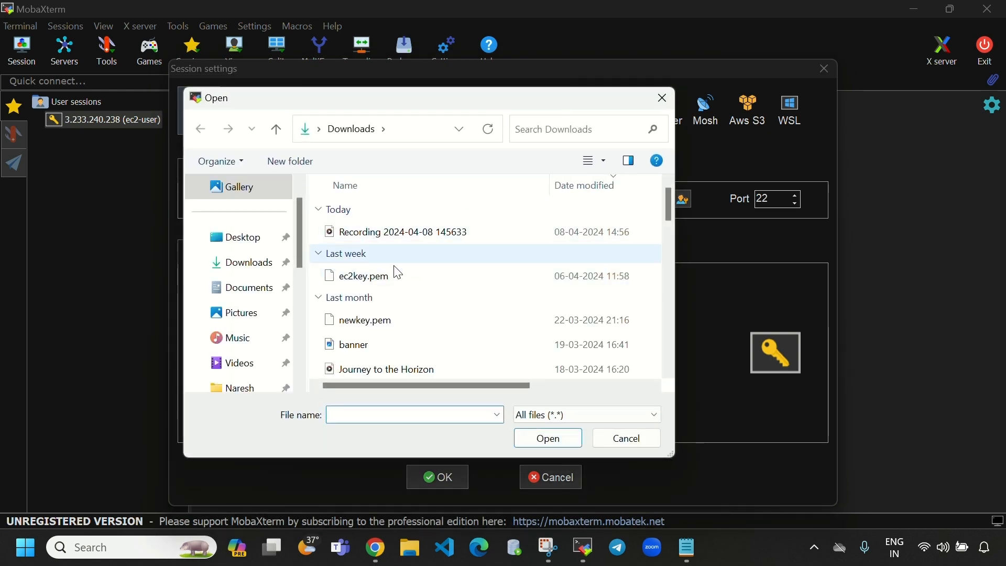
pyautogui.click(397, 283)
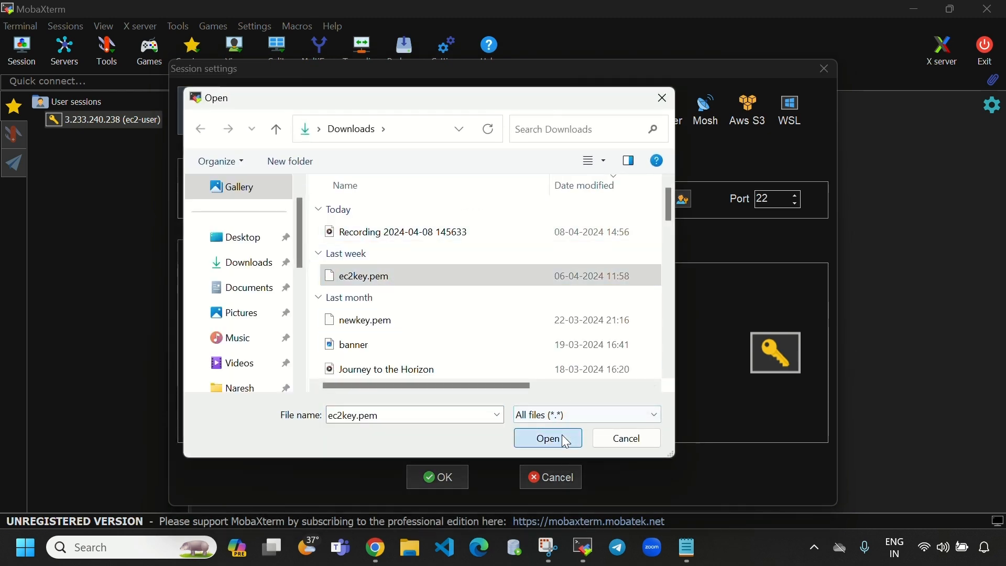
pyautogui.click(562, 436)
pyautogui.click(460, 473)
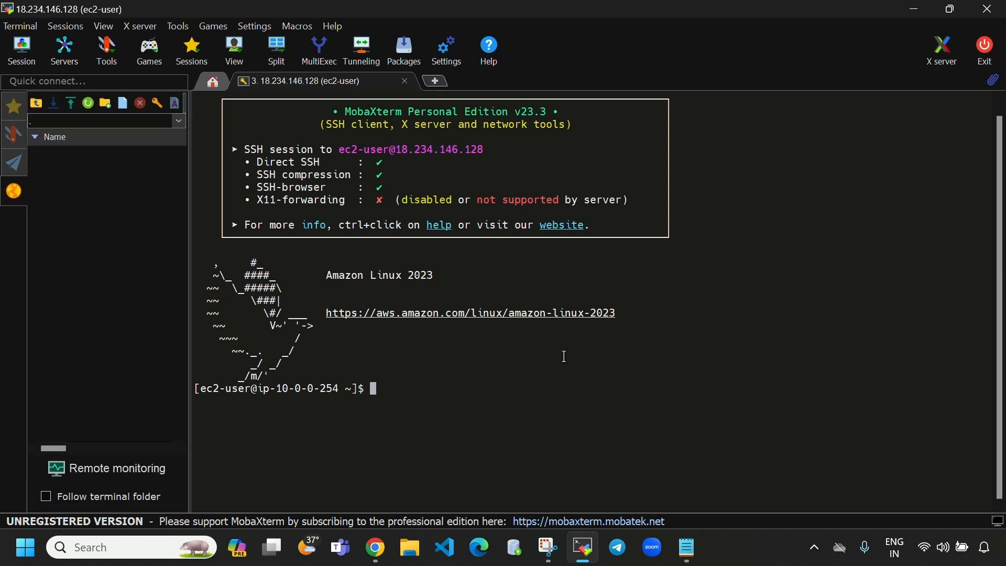
# Step: Update the instance's packages with "sudo yum update -y" and switch to a root shell with "sudo -i"
pyautogui.write('sudo')
pyautogui.write('yu')
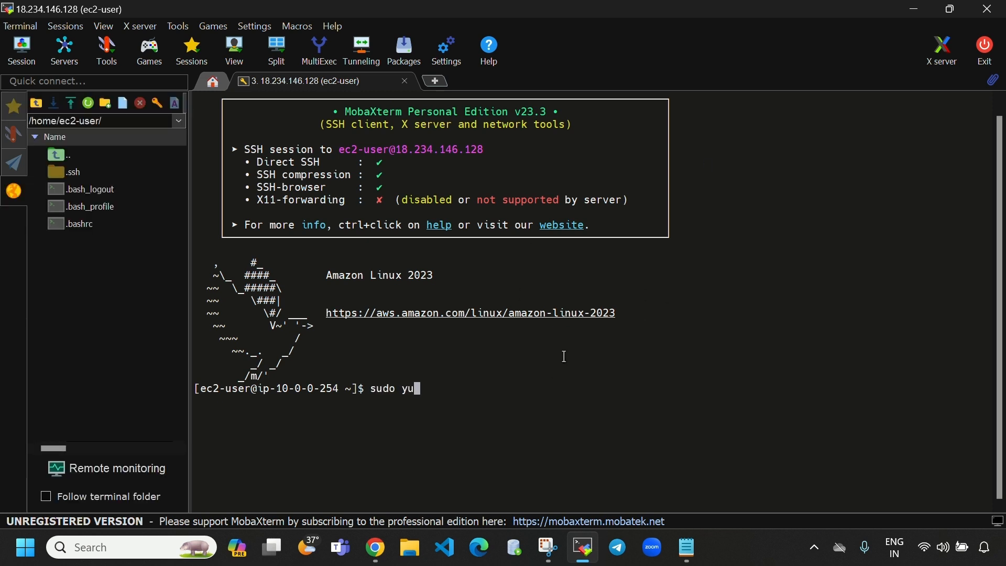
pyautogui.write('m update -y')
pyautogui.press('Return')
pyautogui.write('sud')
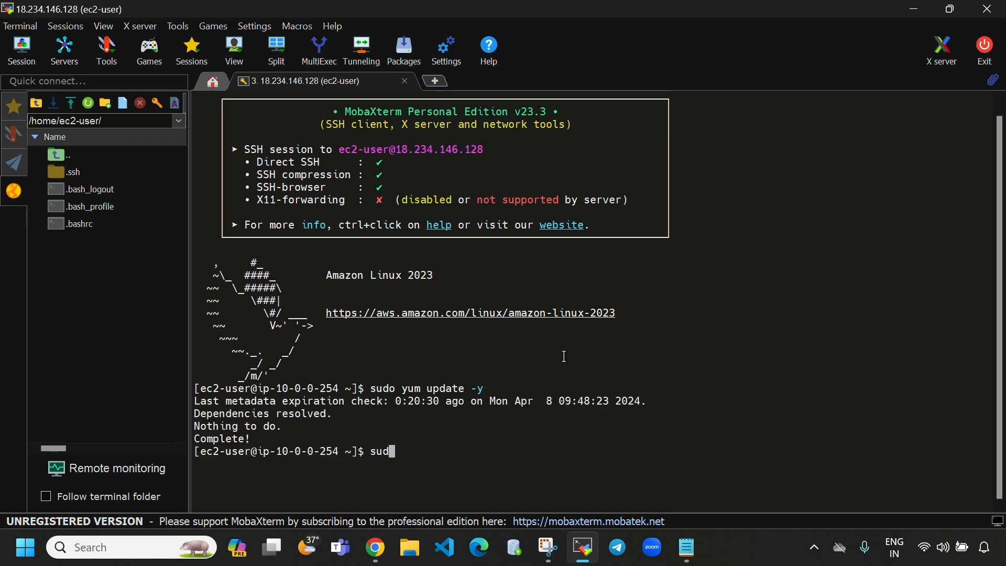
pyautogui.write('o -i')
pyautogui.press('Return')
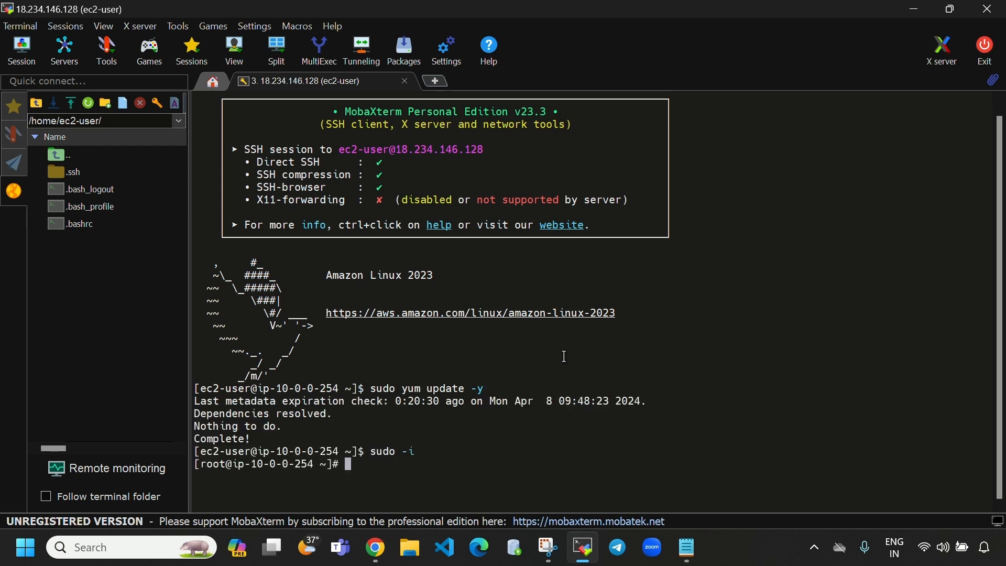
# Step: Change to the /var/log/httpd/ directory on instance-1 and list its files with "ll"
pyautogui.click(375, 547)
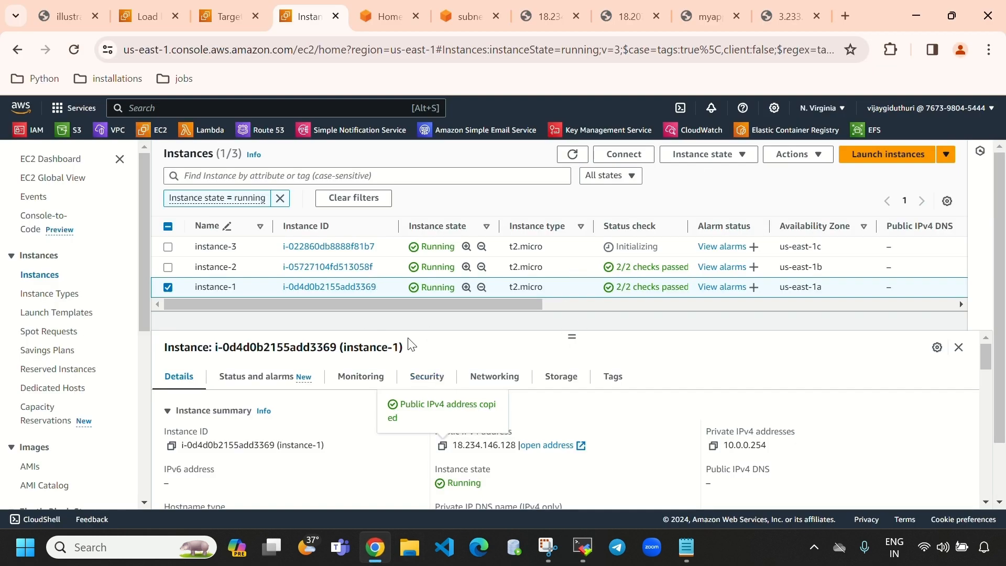
pyautogui.click(582, 547)
pyautogui.write('cd /var')
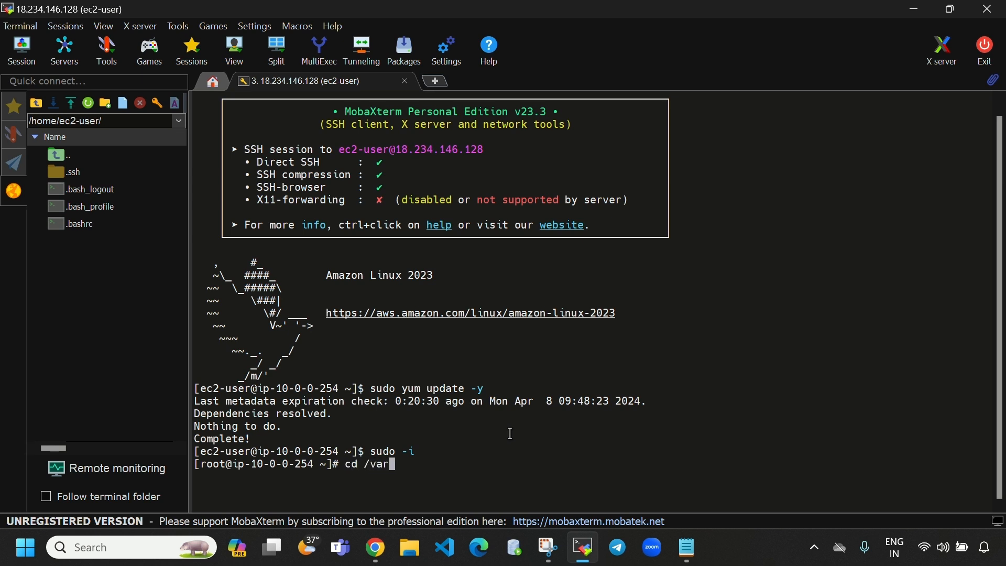
pyautogui.write('/log/httpd/')
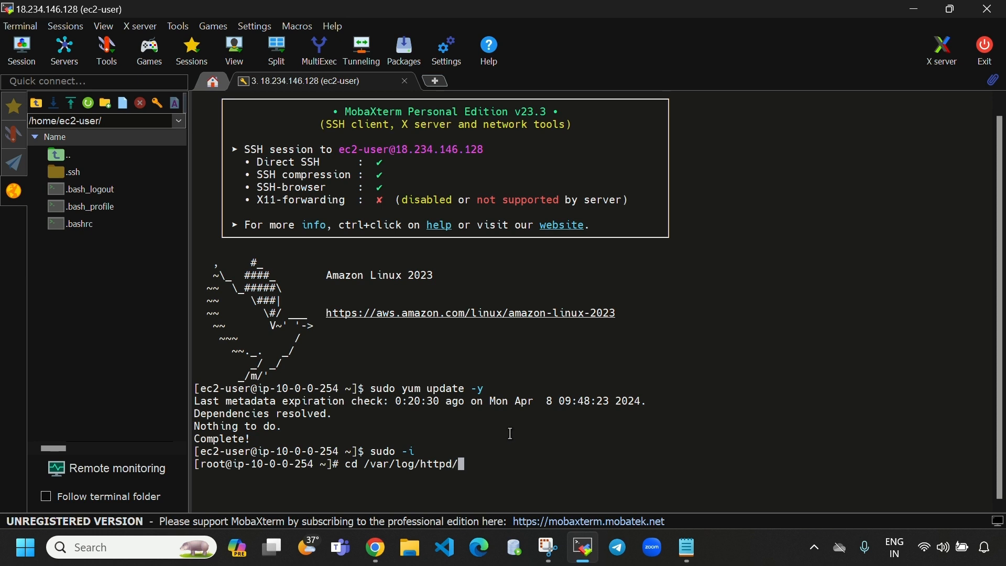
pyautogui.press('Return')
pyautogui.write('ll')
pyautogui.press('Return')
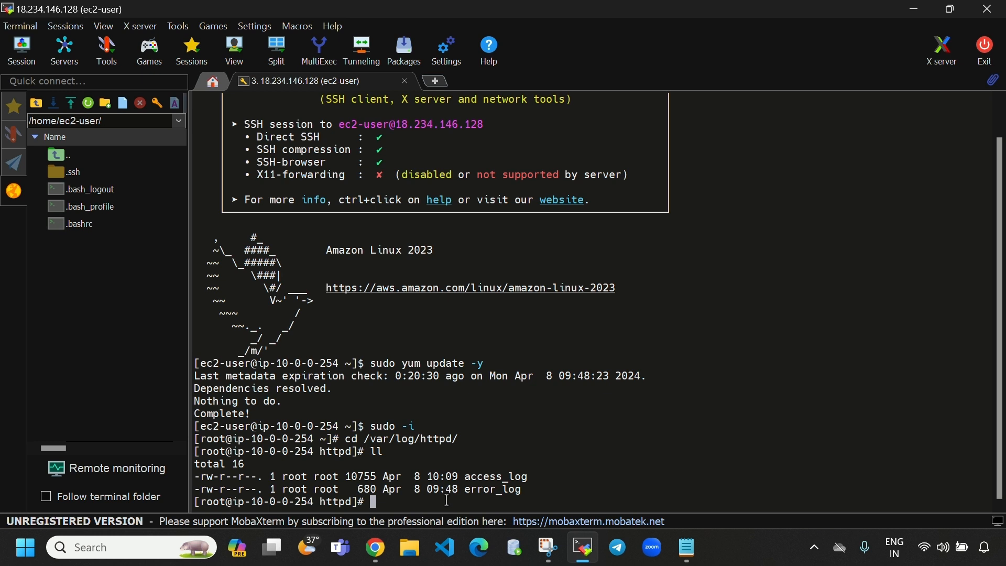
# Step: Follow the last 50 lines of access_log live with "tail -50f"
pyautogui.write('tail -50f ac')
pyautogui.press('Tab')
pyautogui.press('Return')
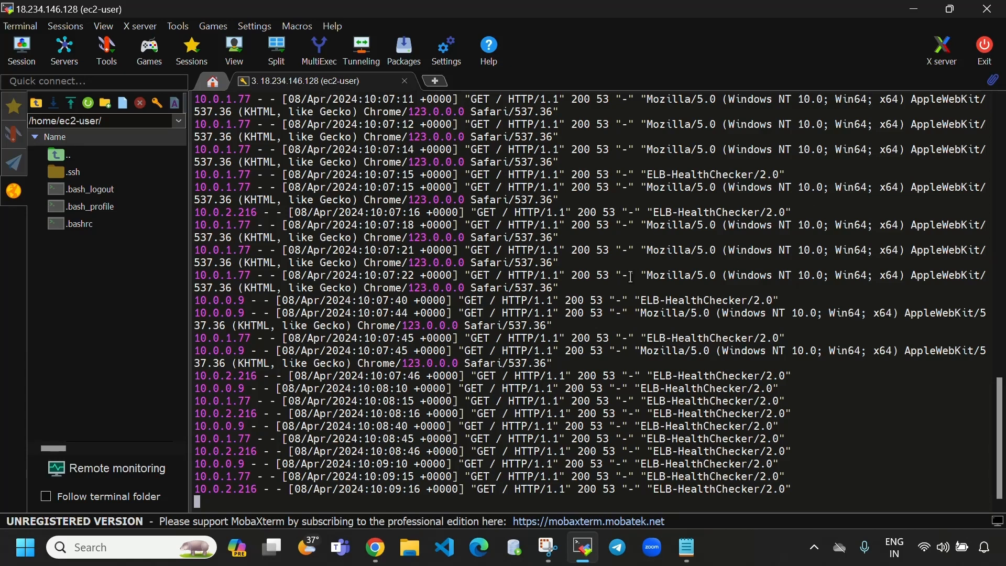
# Step: Examine the newest access log entries on instance-1, highlighting the date of the latest health check request
pyautogui.scroll(2, 672, 375)
pyautogui.scroll(-2, 672, 370)
pyautogui.click(377, 556)
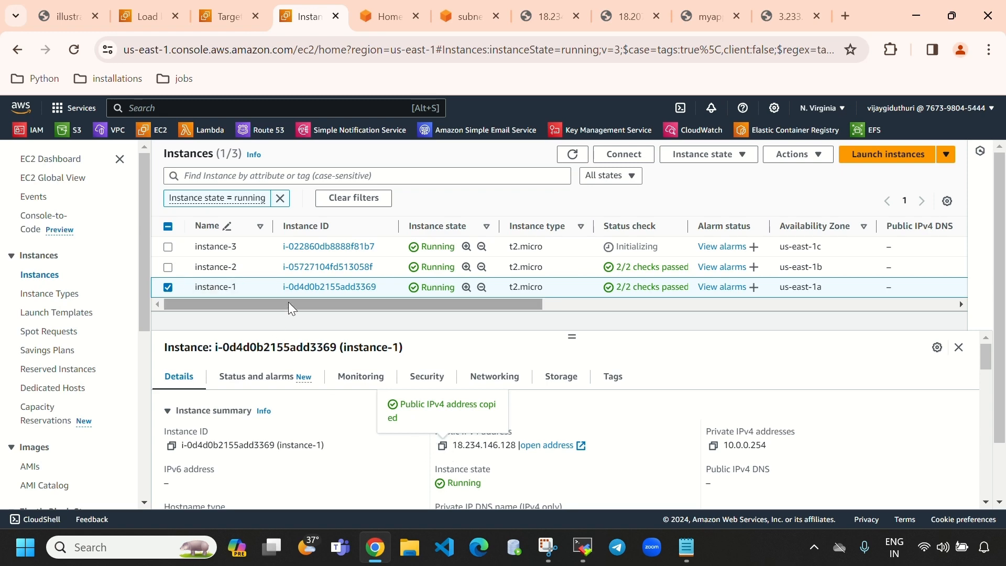
pyautogui.click(583, 558)
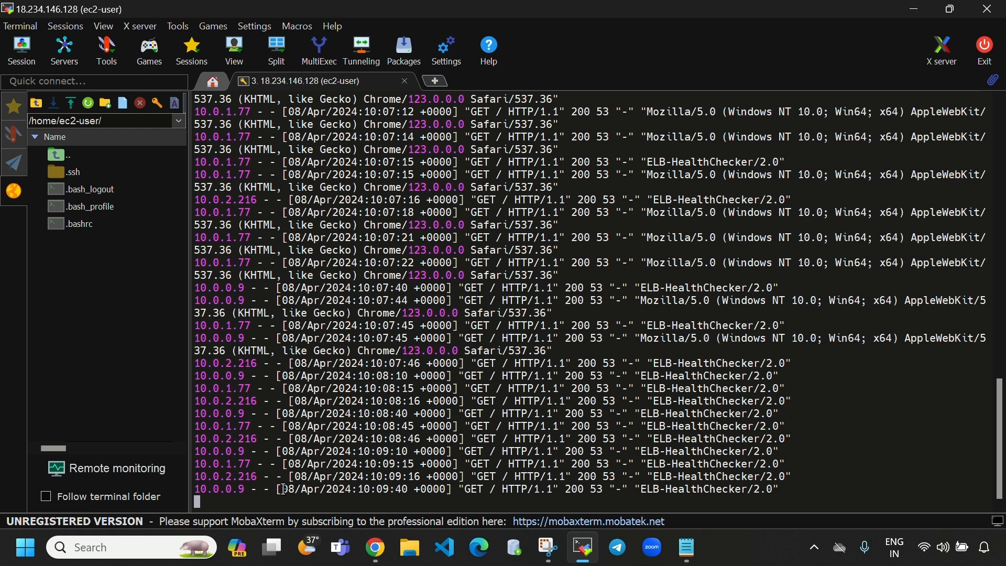
pyautogui.moveTo(283, 489); pyautogui.dragTo(344, 484)
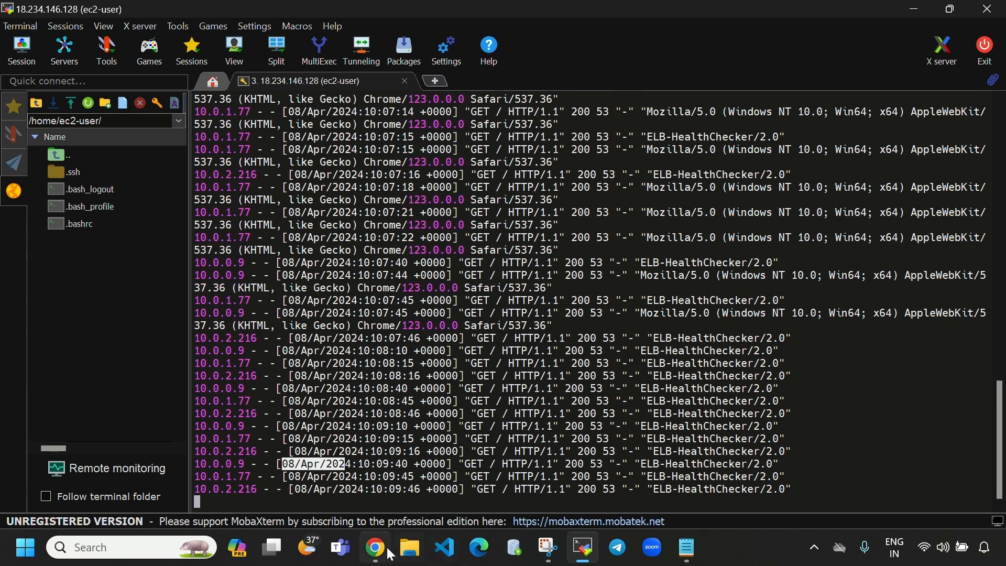
# Step: Switch to Chrome and reload the load balancer's DNS page several times to send fresh requests to the targets
pyautogui.click(388, 554)
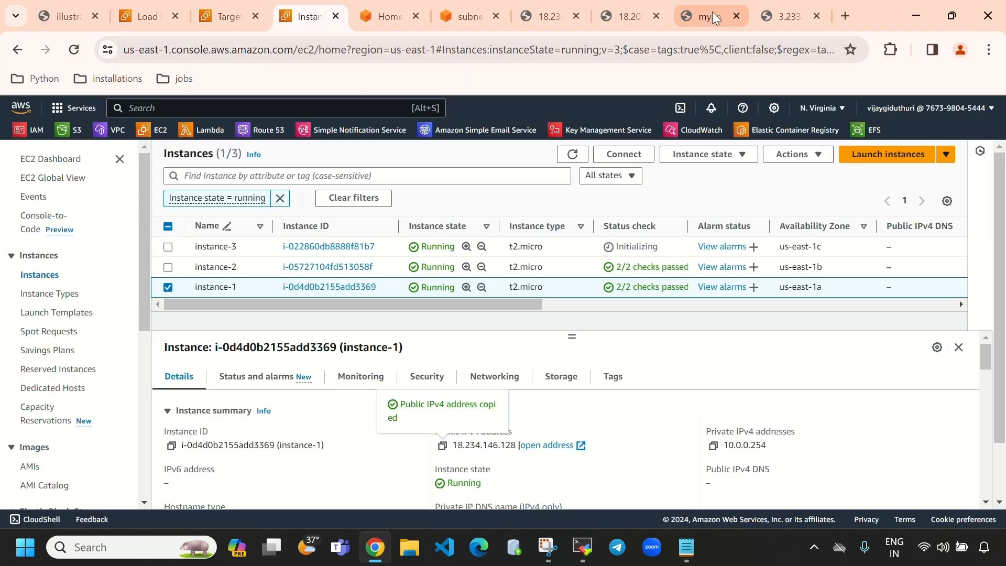
pyautogui.click(712, 12)
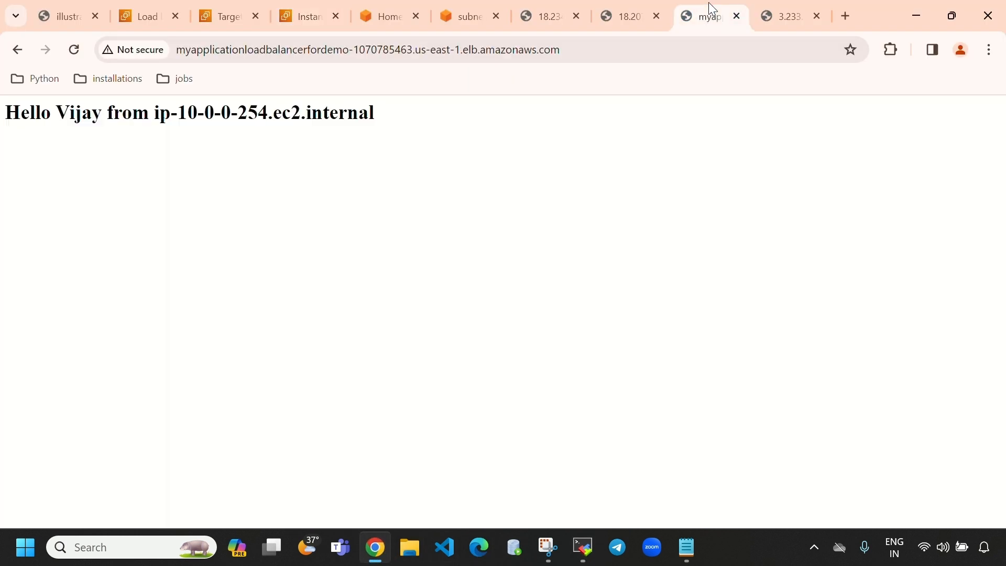
pyautogui.click(75, 47)
pyautogui.click(75, 47)
pyautogui.click(75, 47)
pyautogui.click(75, 47)
pyautogui.click(75, 47)
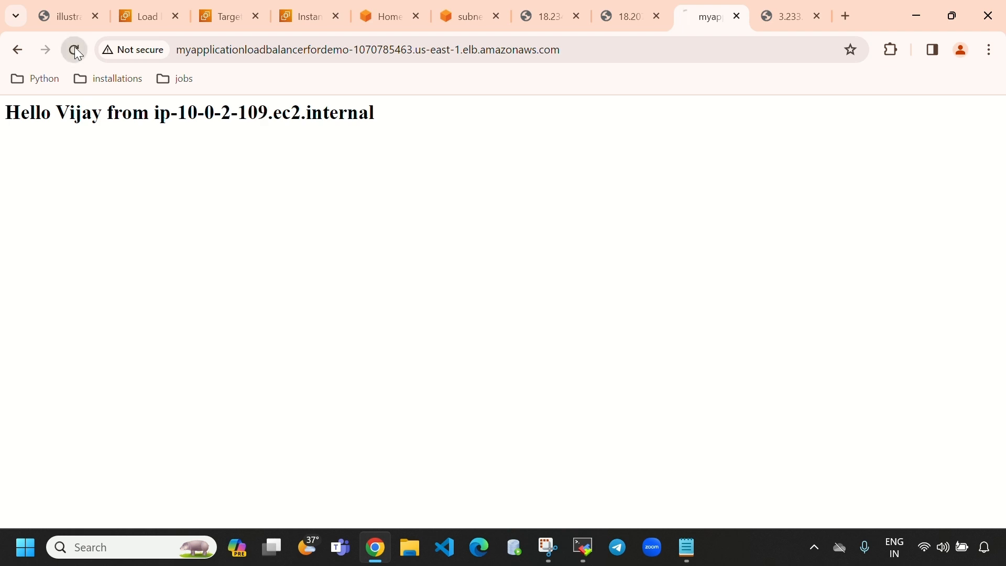
pyautogui.click(75, 47)
# Step: Switch to MobaXterm and examine the newest browser requests in instance-1's live access log
pyautogui.click(583, 548)
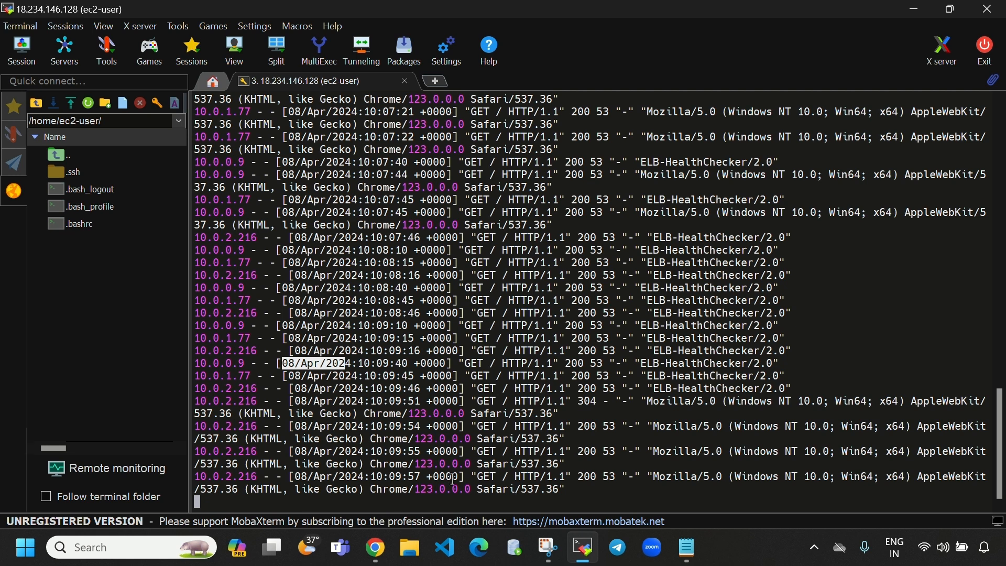
pyautogui.scroll(5, 537, 419)
pyautogui.scroll(-5, 547, 407)
# Step: Switch back to Chrome and deselect instance-1 in the EC2 Instances list
pyautogui.click(387, 560)
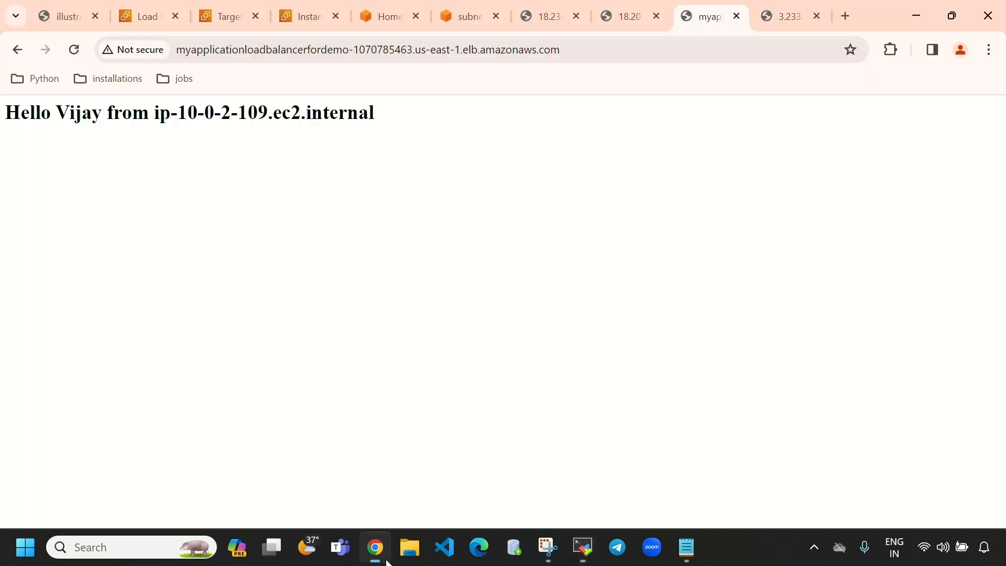
pyautogui.click(312, 19)
pyautogui.click(168, 288)
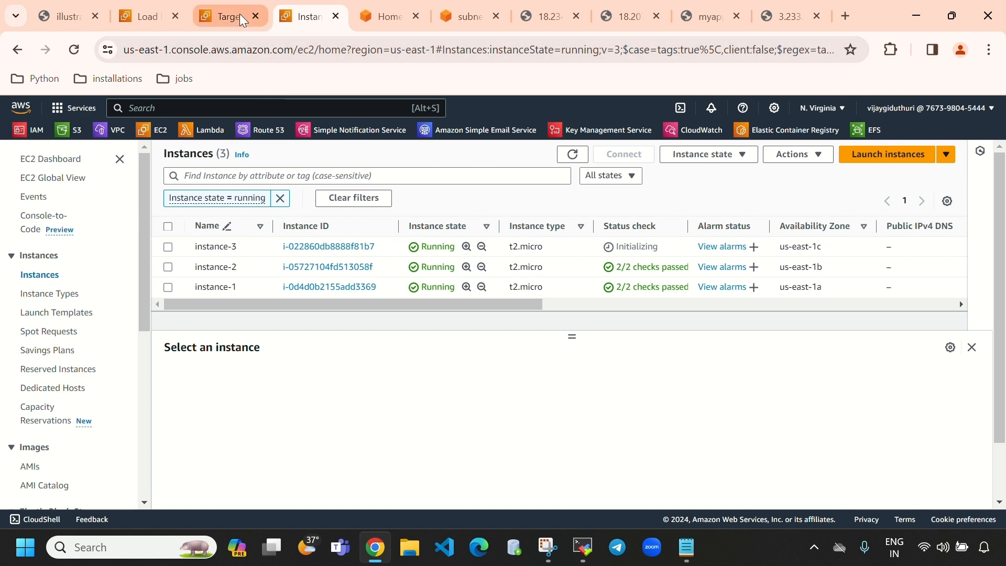
# Step: Review the load balancer and the registered targets of mytargetgroupforALB, dismissing the target deregistration notification
pyautogui.click(223, 18)
pyautogui.click(162, 17)
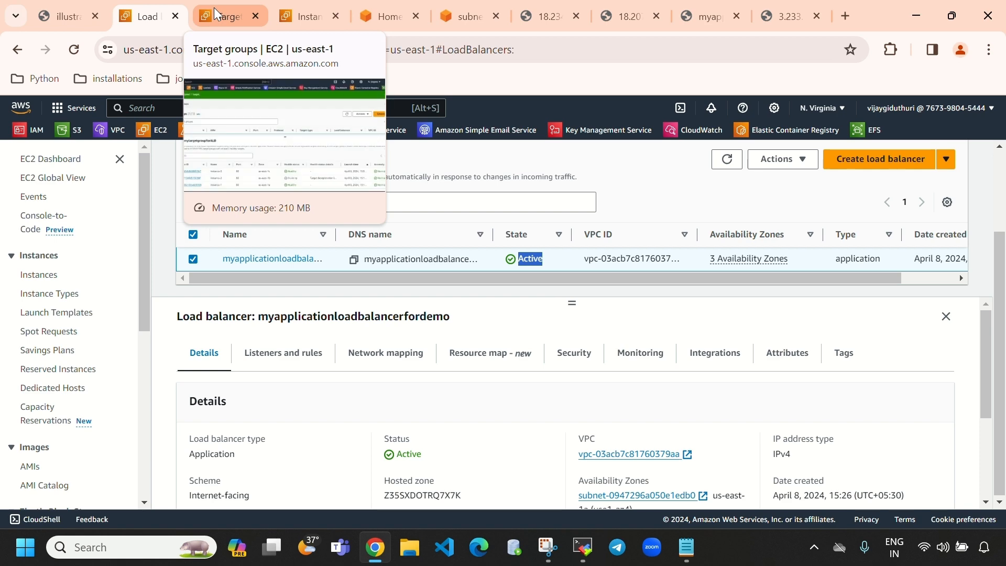
pyautogui.click(213, 7)
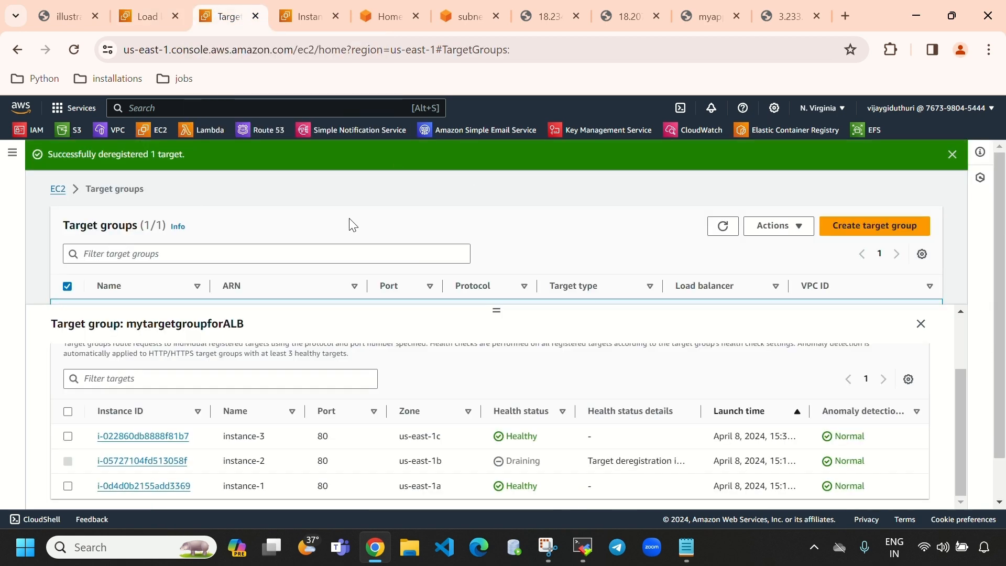
pyautogui.click(952, 154)
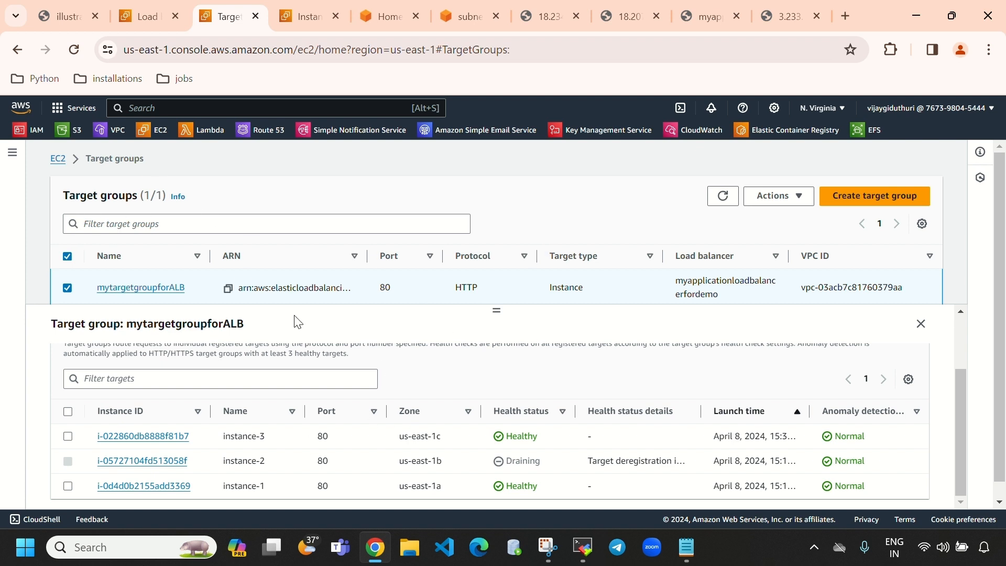
pyautogui.scroll(3, 341, 326)
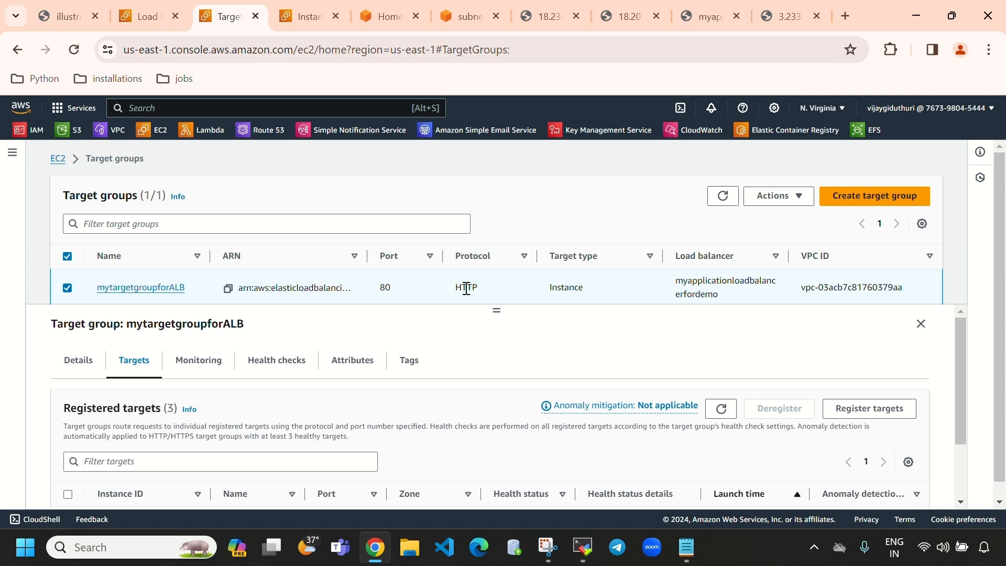
pyautogui.click(139, 22)
pyautogui.click(213, 12)
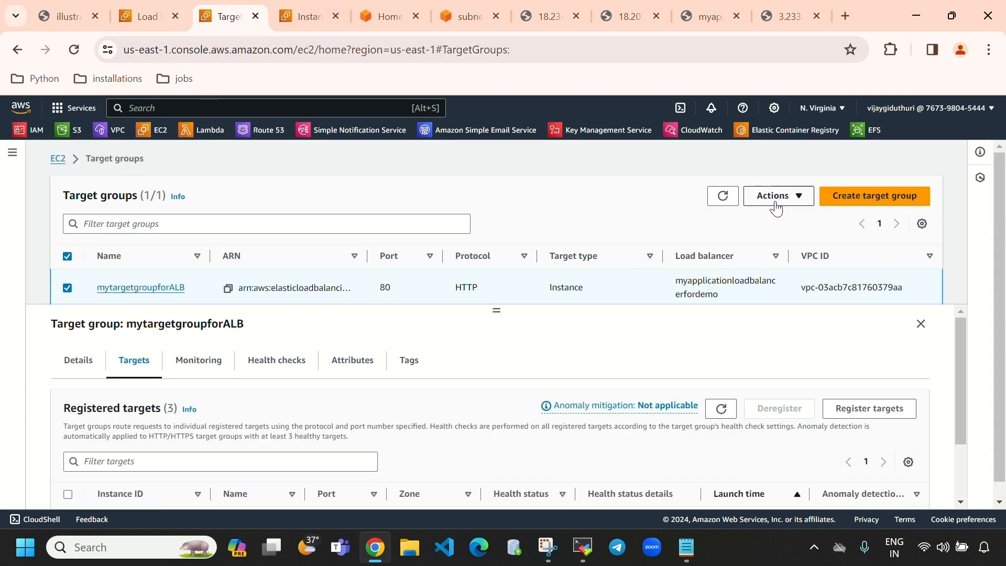
pyautogui.click(151, 19)
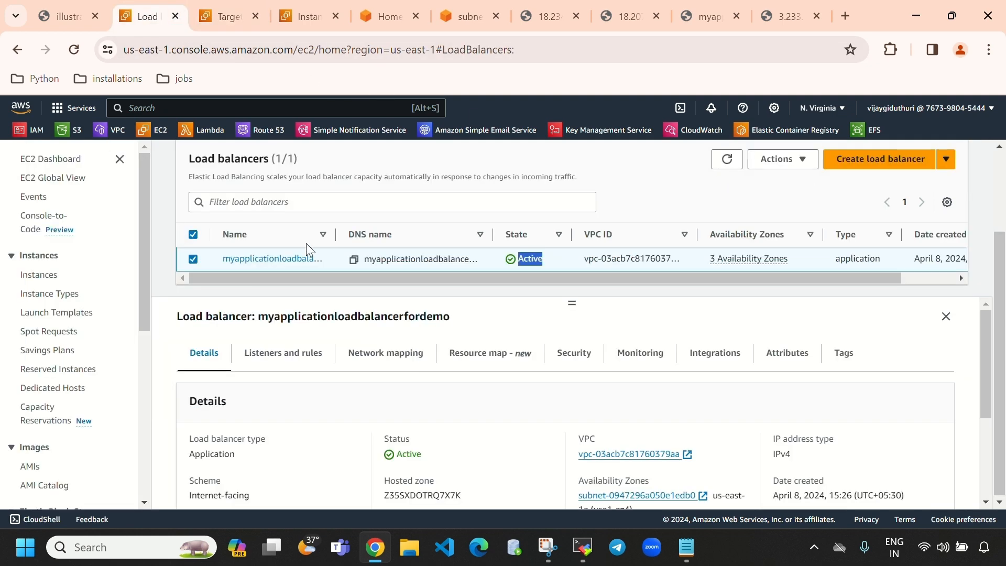
# Step: Try to delete the target group mytargetgroupforALB and dismiss the notification
pyautogui.click(221, 26)
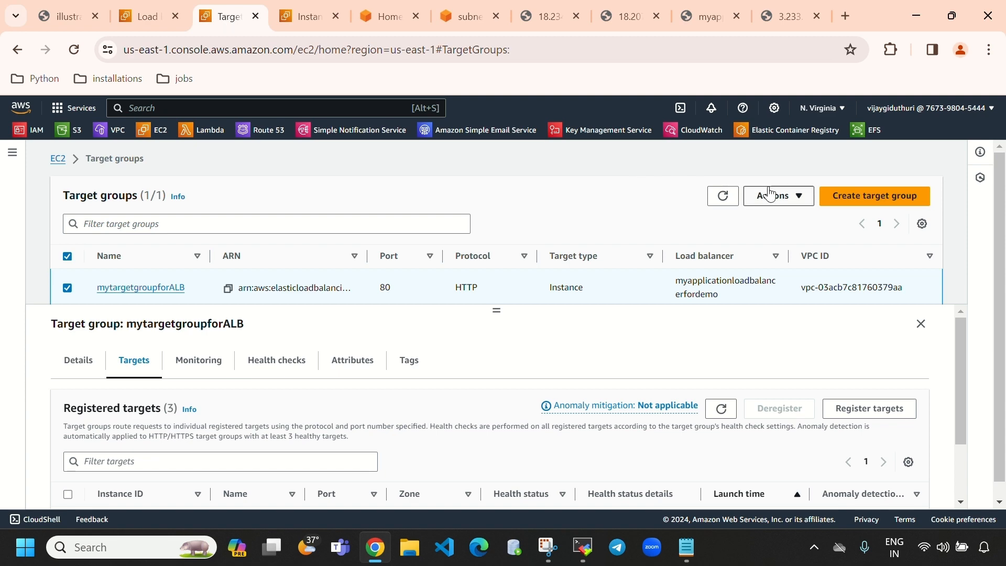
pyautogui.click(787, 202)
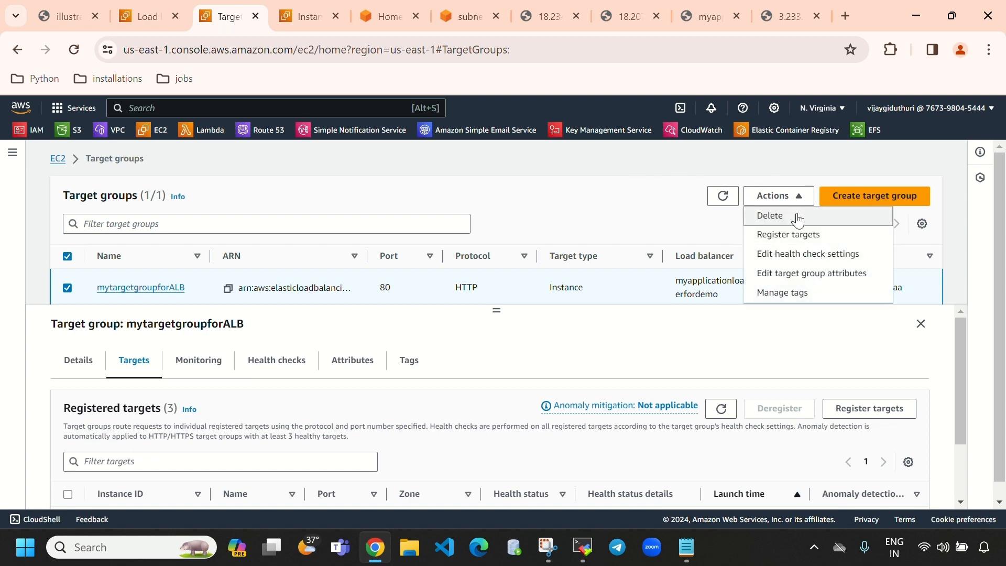
pyautogui.click(791, 216)
pyautogui.click(661, 414)
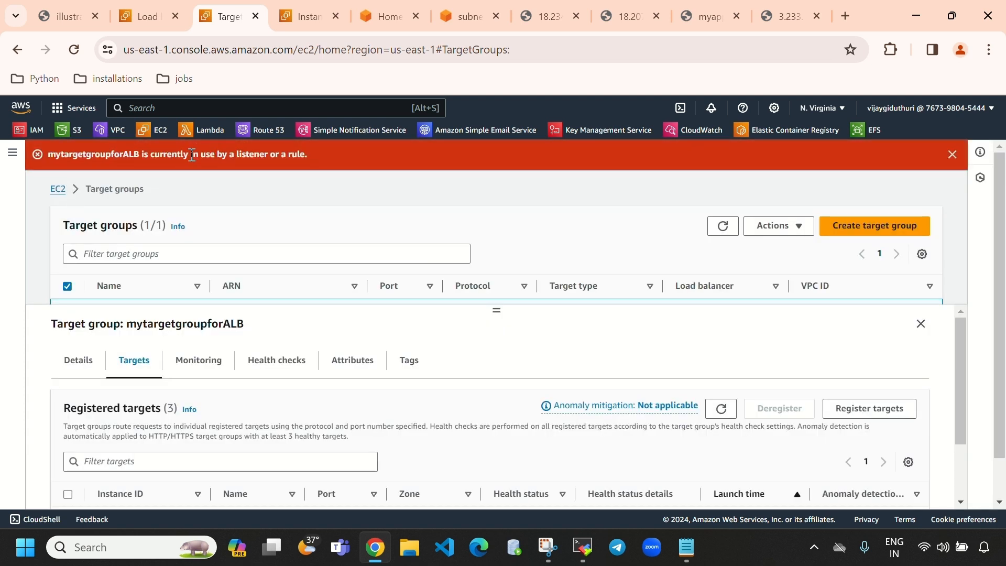
pyautogui.click(952, 154)
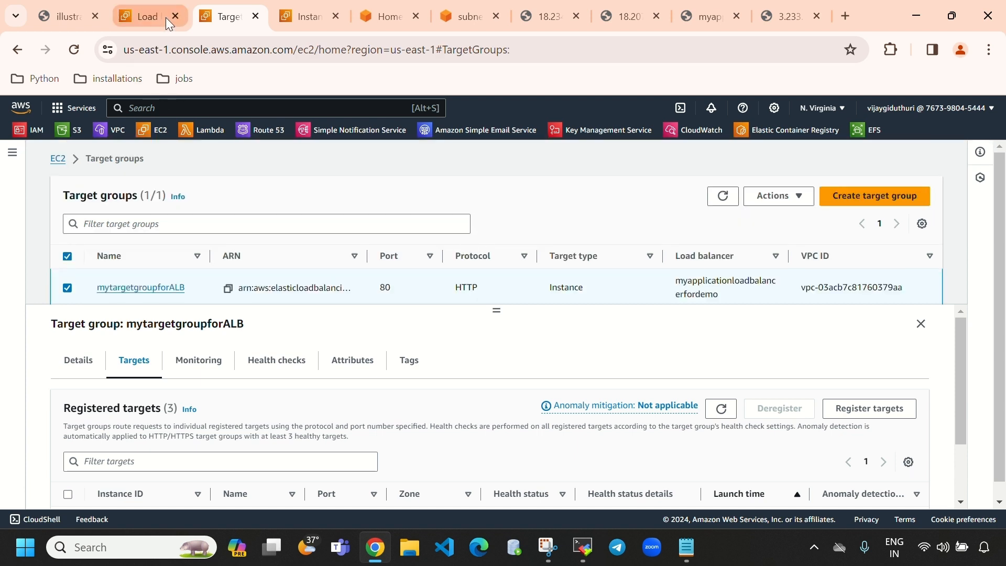
# Step: Delete the load balancer myapplicationloadbalancerfordemo, entering "confirm" as consent, and refresh the enlarged load balancers list
pyautogui.click(148, 21)
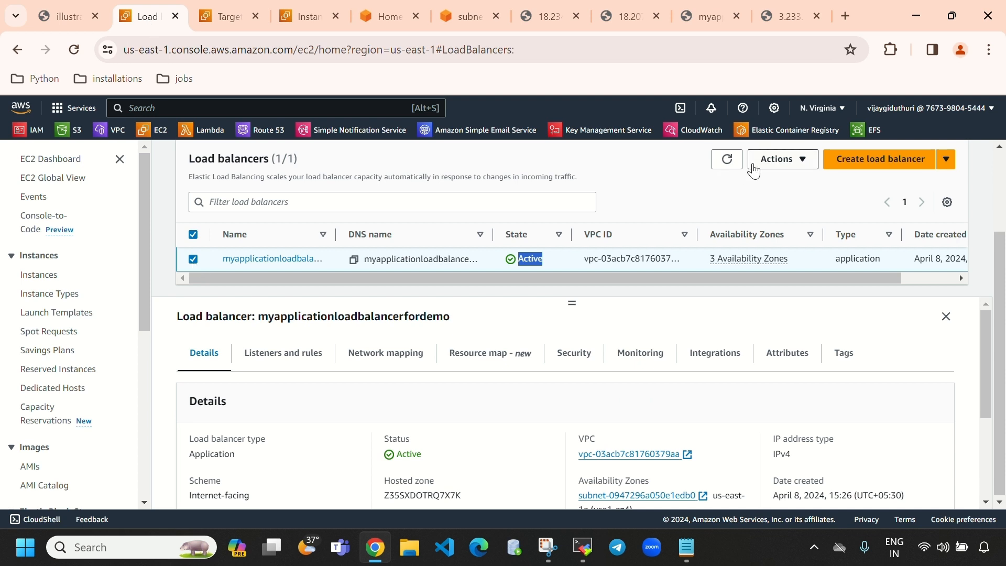
pyautogui.click(783, 160)
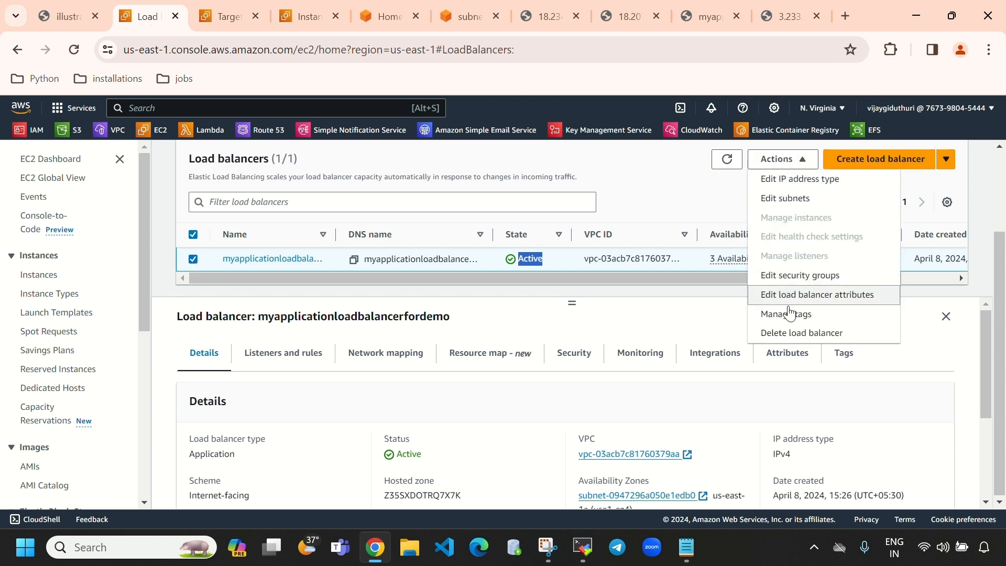
pyautogui.click(799, 333)
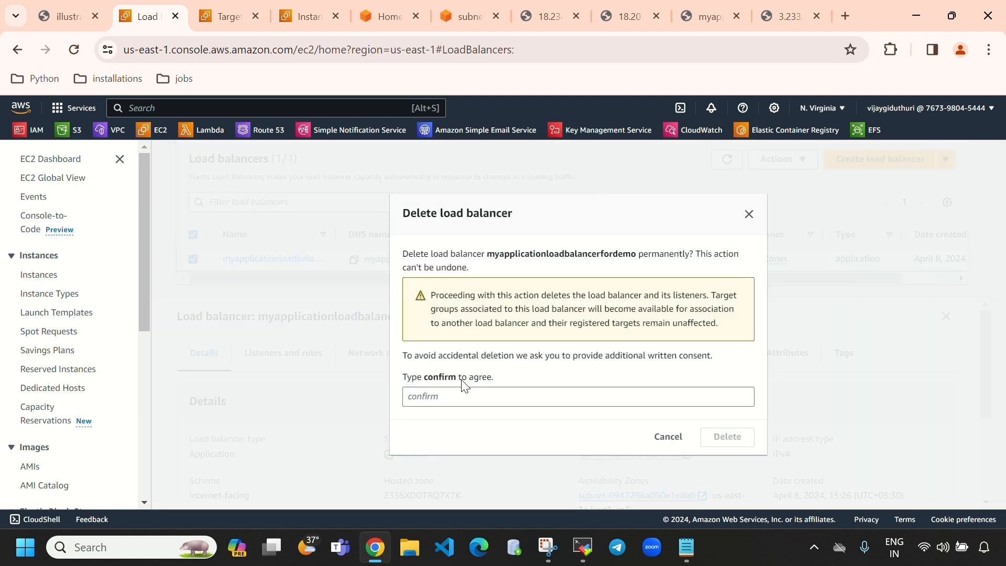
pyautogui.click(461, 393)
pyautogui.write('conf')
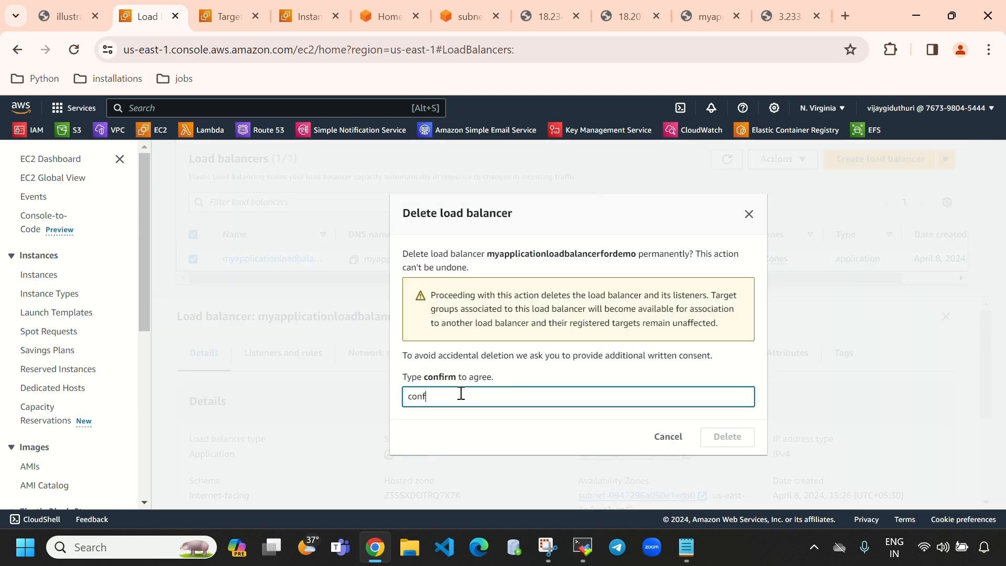
pyautogui.write('irm')
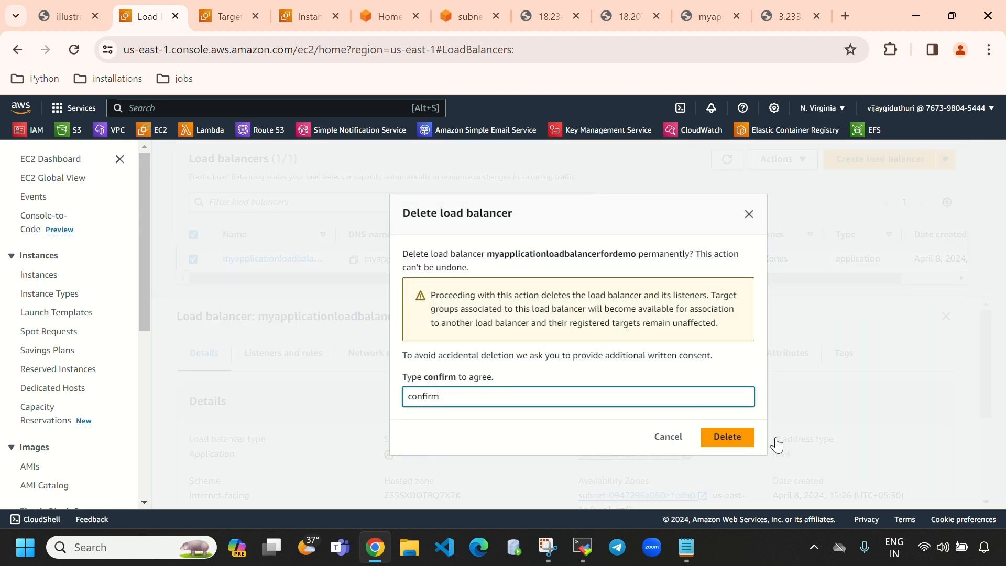
pyautogui.click(725, 442)
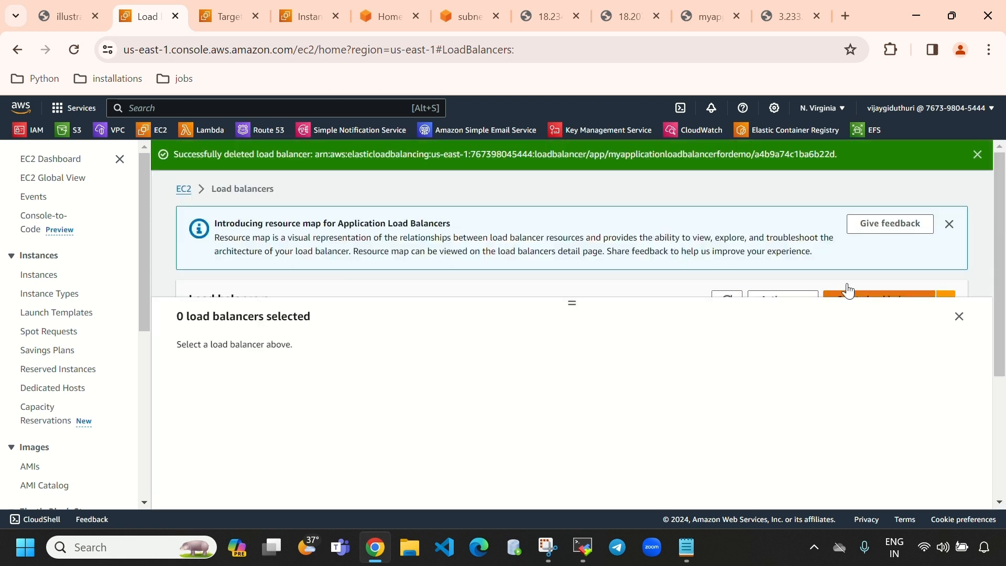
pyautogui.moveTo(571, 304); pyautogui.dragTo(572, 414)
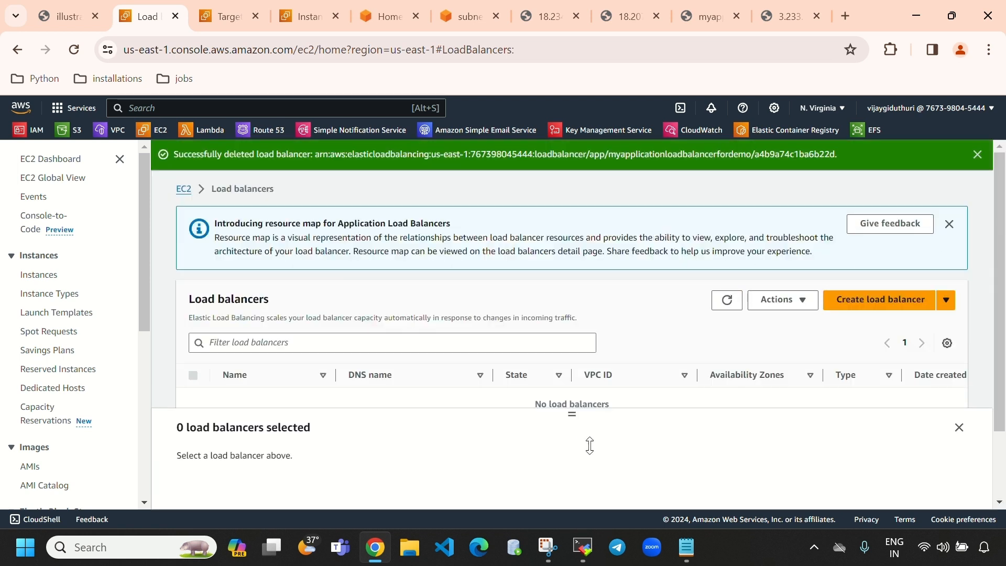
pyautogui.click(727, 300)
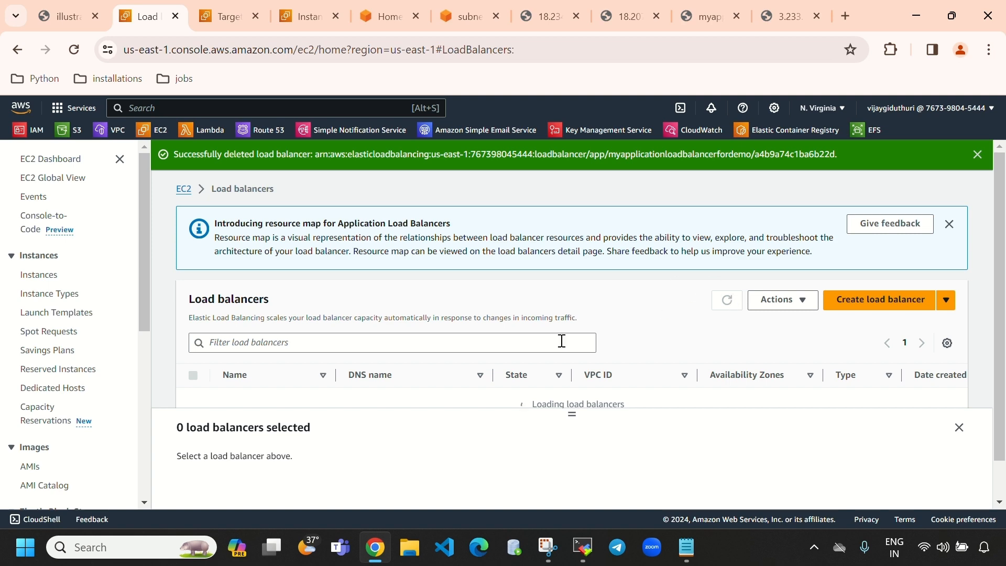
# Step: Return to the target groups and try once more to delete mytargetgroupforALB
pyautogui.click(229, 8)
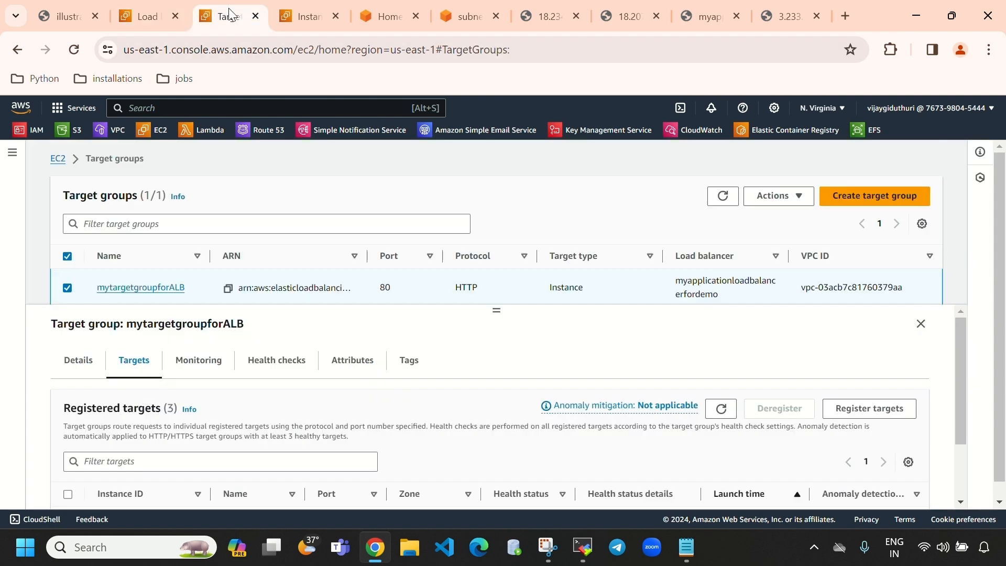
pyautogui.click(779, 198)
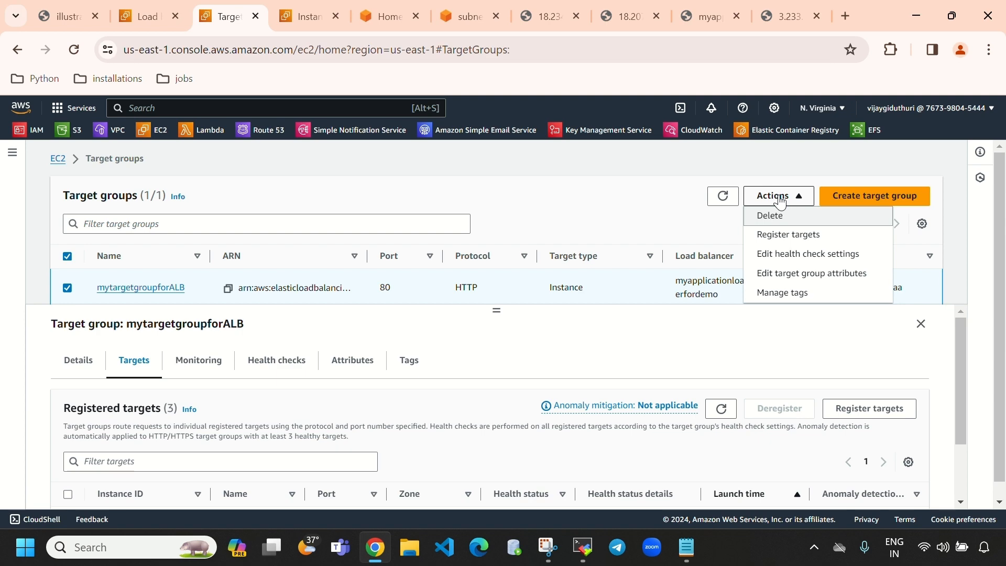
pyautogui.click(799, 218)
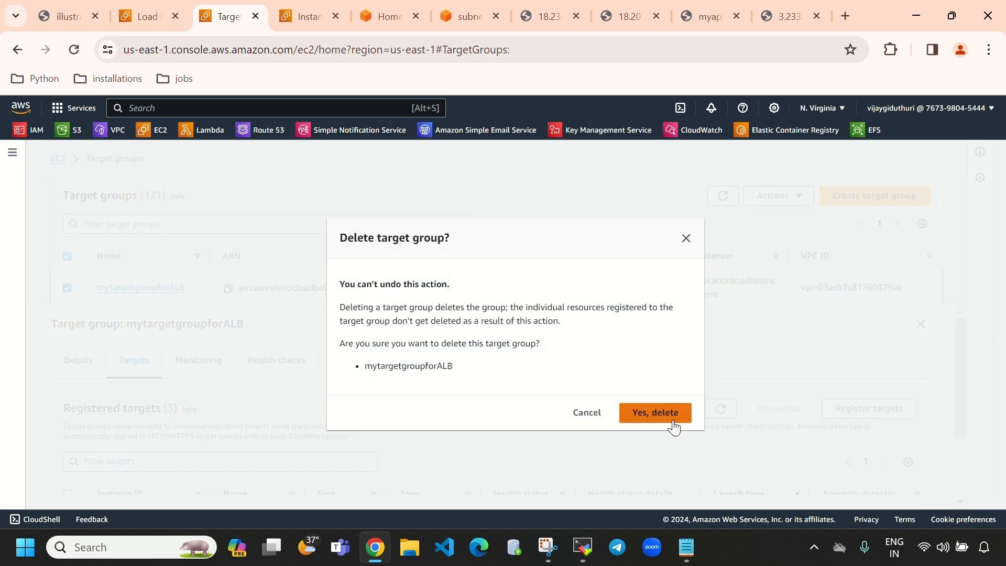
pyautogui.click(660, 420)
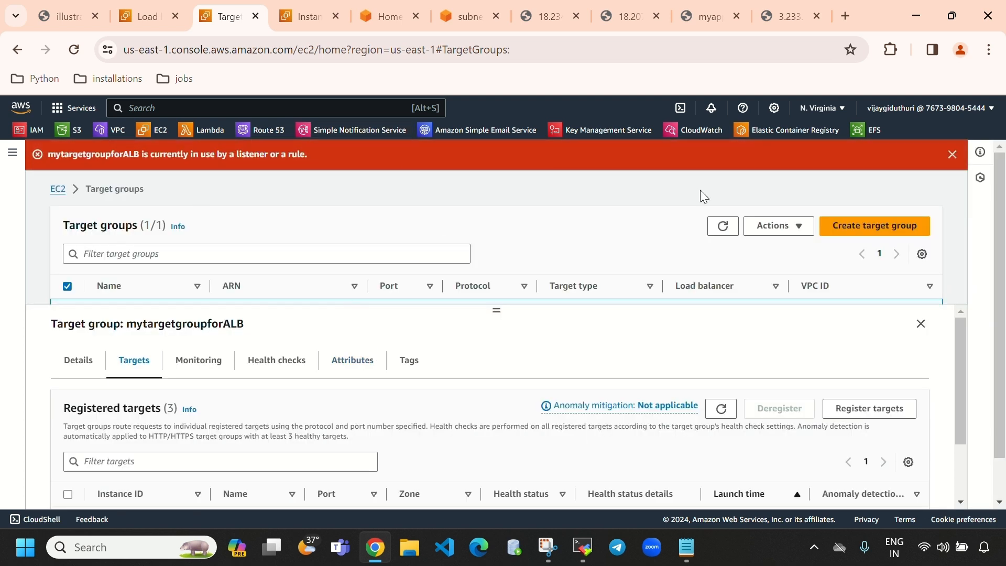
# Step: Refresh the target groups list and delete mytargetgroupforALB, clearing all notifications and reloading the list at the end
pyautogui.doubleClick(722, 224)
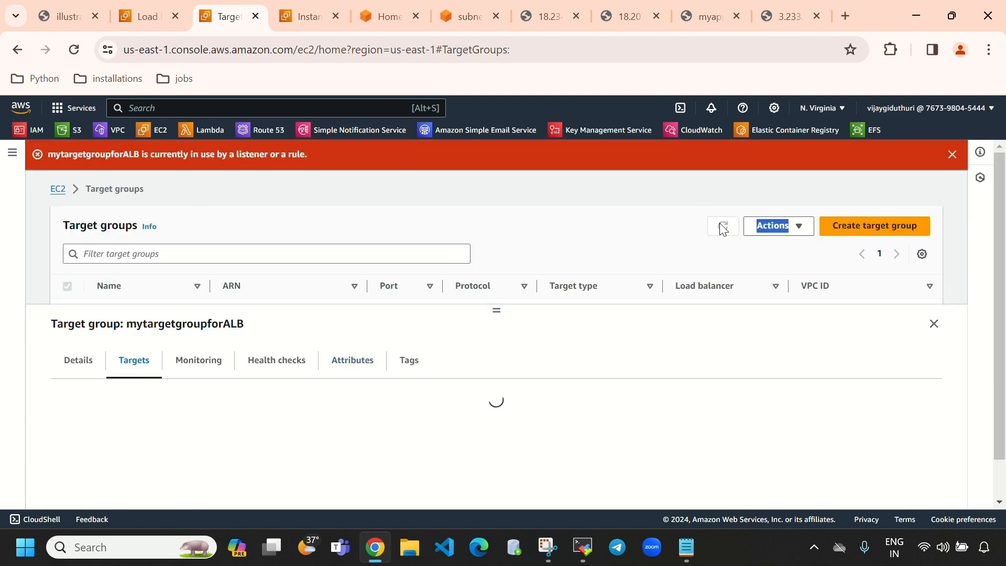
pyautogui.click(497, 310)
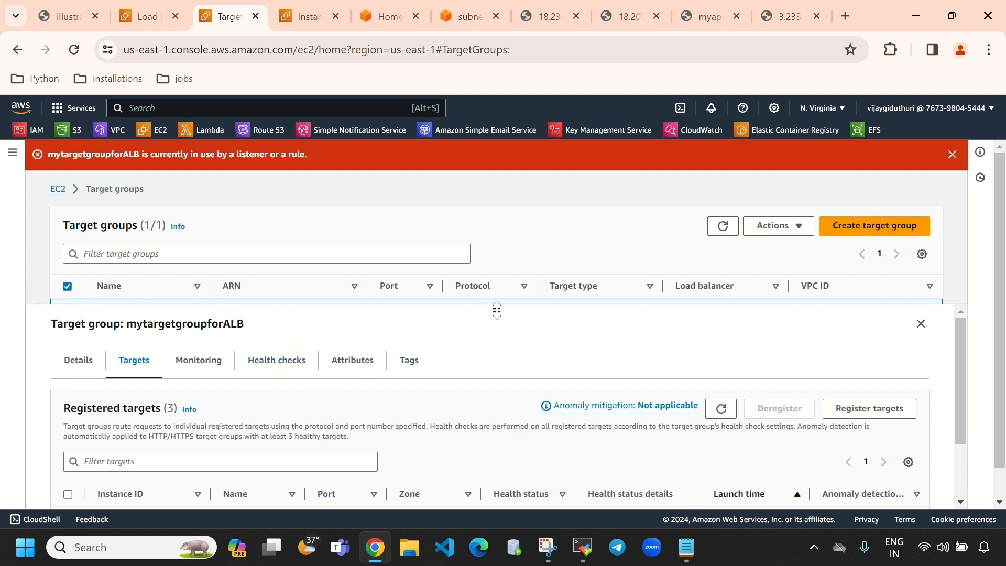
pyautogui.moveTo(496, 310); pyautogui.dragTo(498, 394)
pyautogui.click(786, 226)
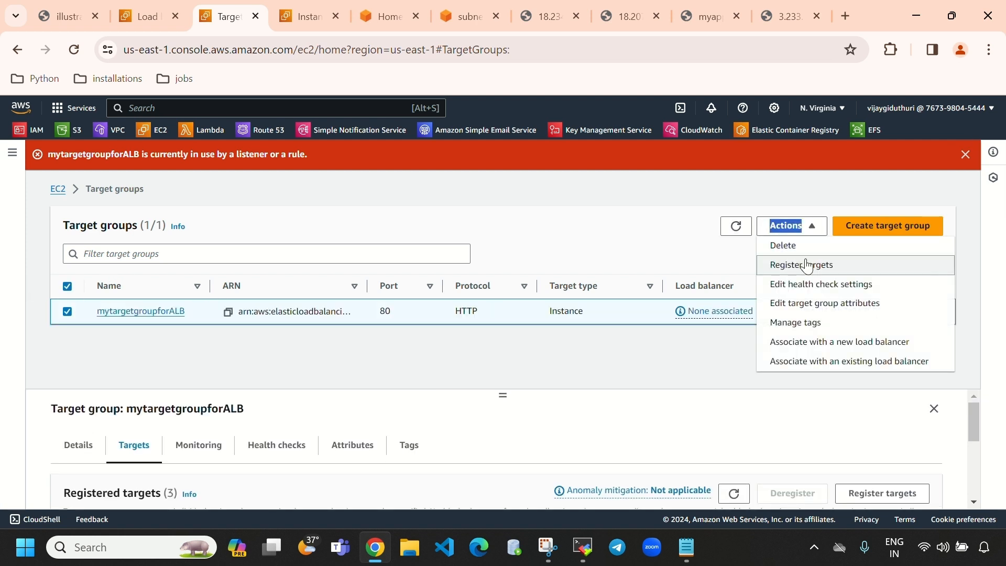
pyautogui.click(786, 246)
pyautogui.click(667, 419)
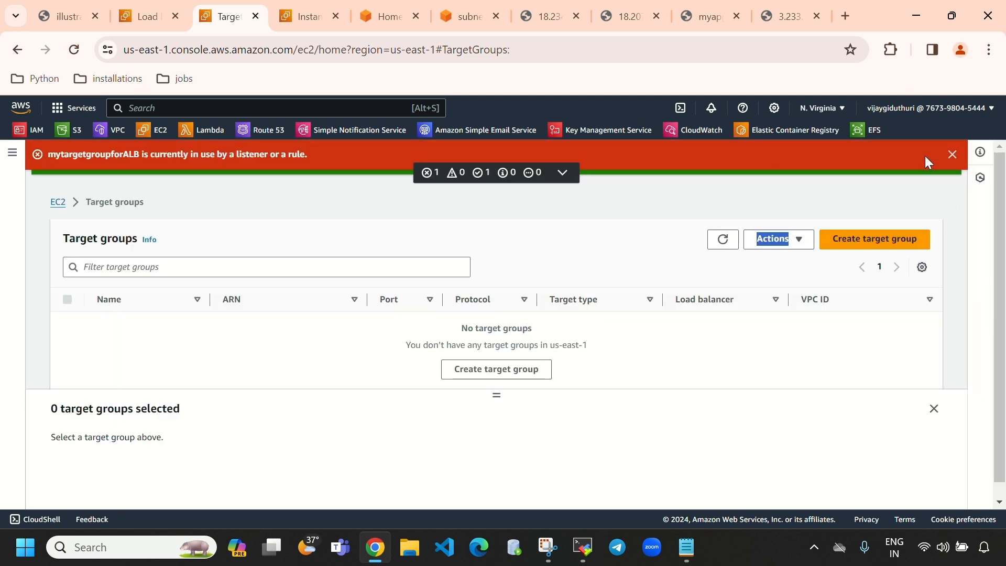
pyautogui.click(952, 153)
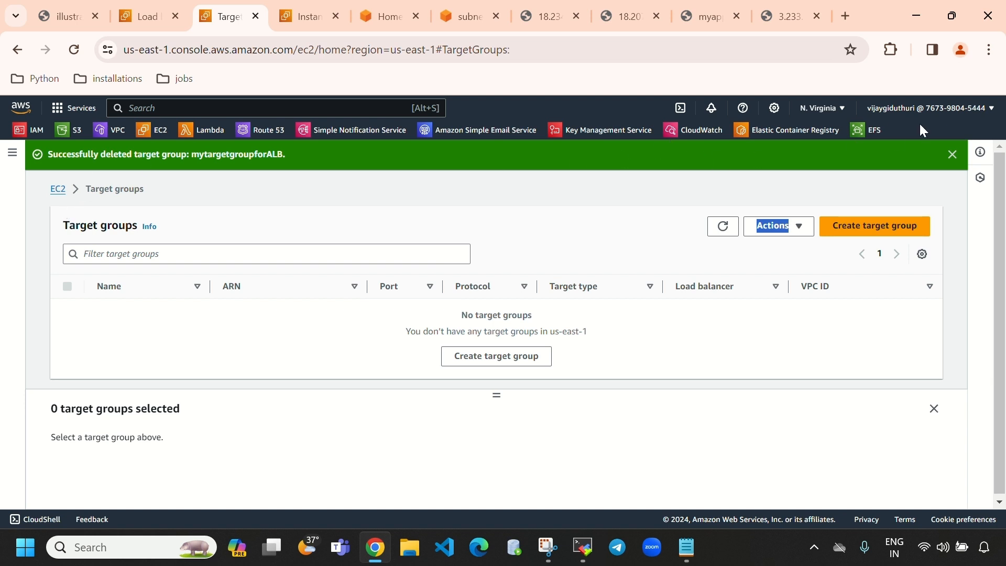
pyautogui.click(951, 156)
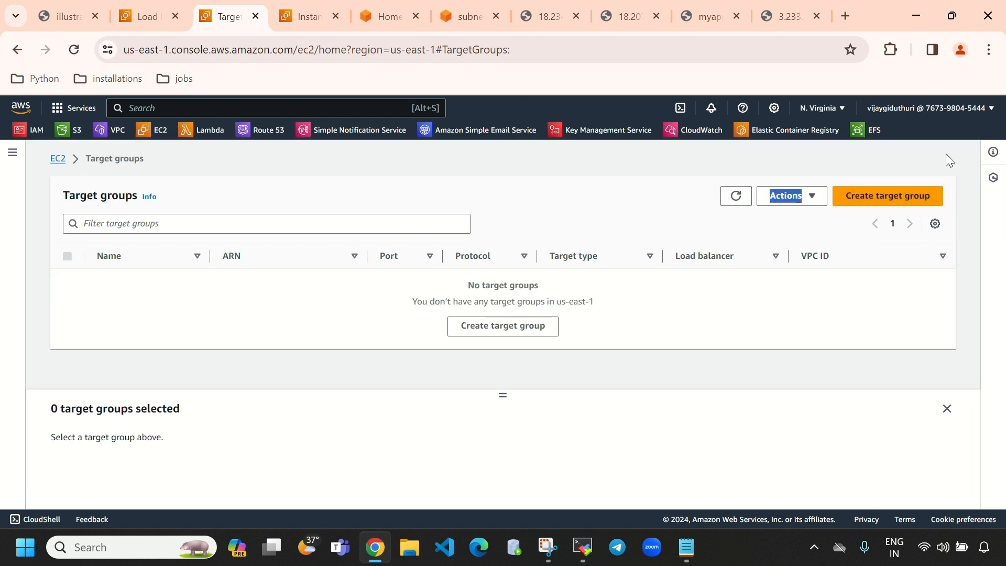
pyautogui.click(746, 204)
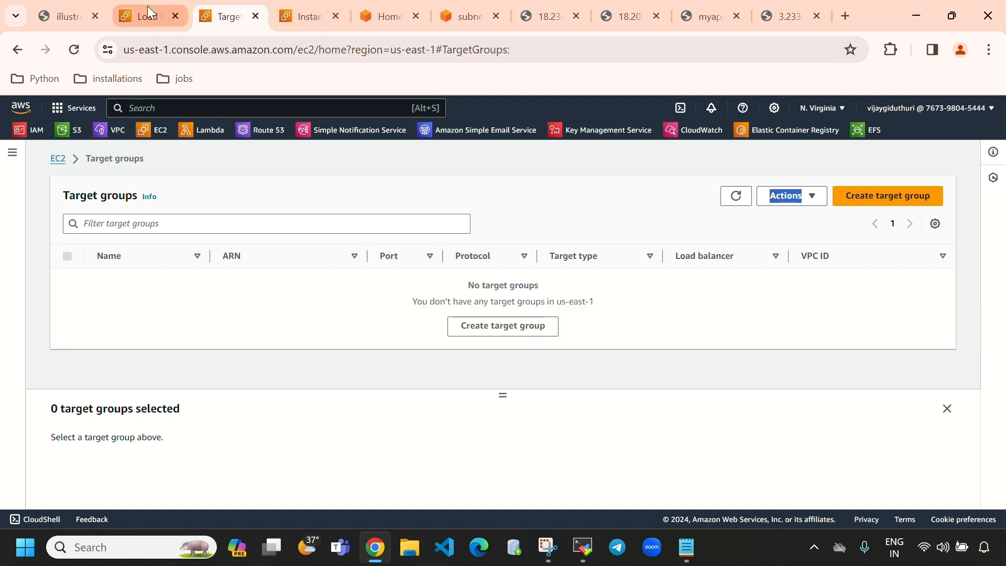
# Step: Refresh the load balancers list and reload the deleted load balancer's web page to test whether it still responds
pyautogui.click(146, 11)
pyautogui.click(727, 299)
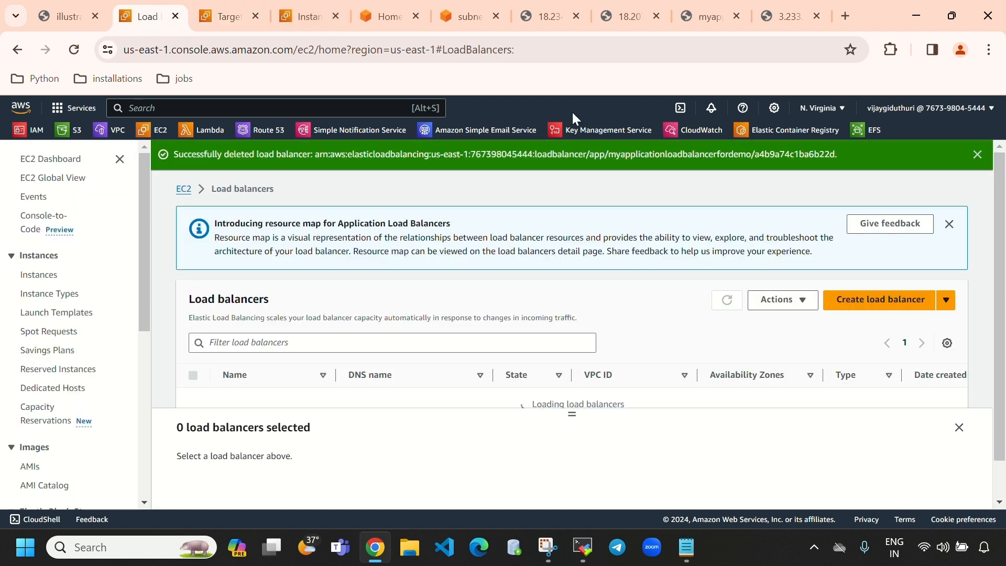
pyautogui.click(686, 8)
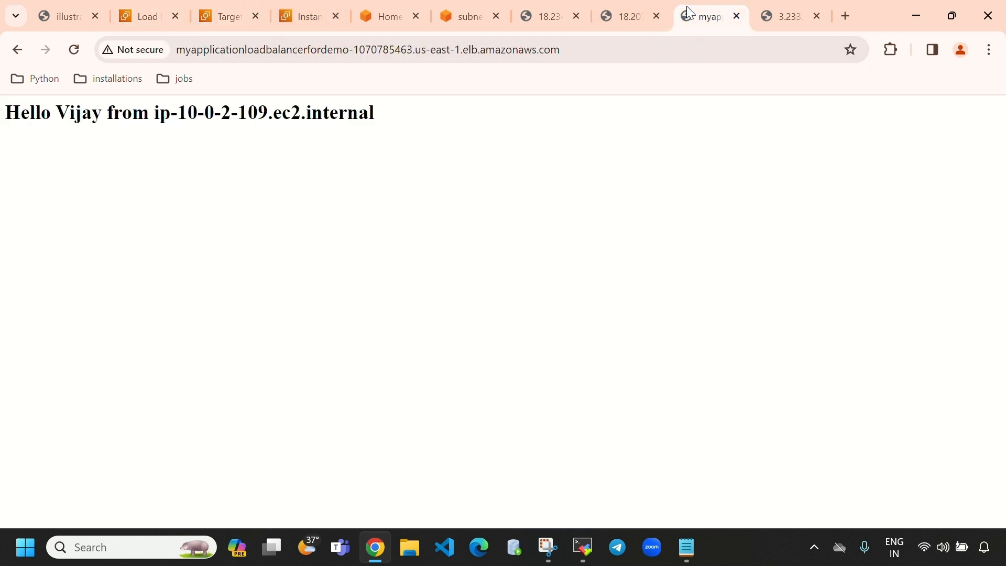
pyautogui.click(74, 49)
pyautogui.click(75, 50)
# Step: Review the running EC2 instances and recheck the load balancer's web page
pyautogui.click(304, 25)
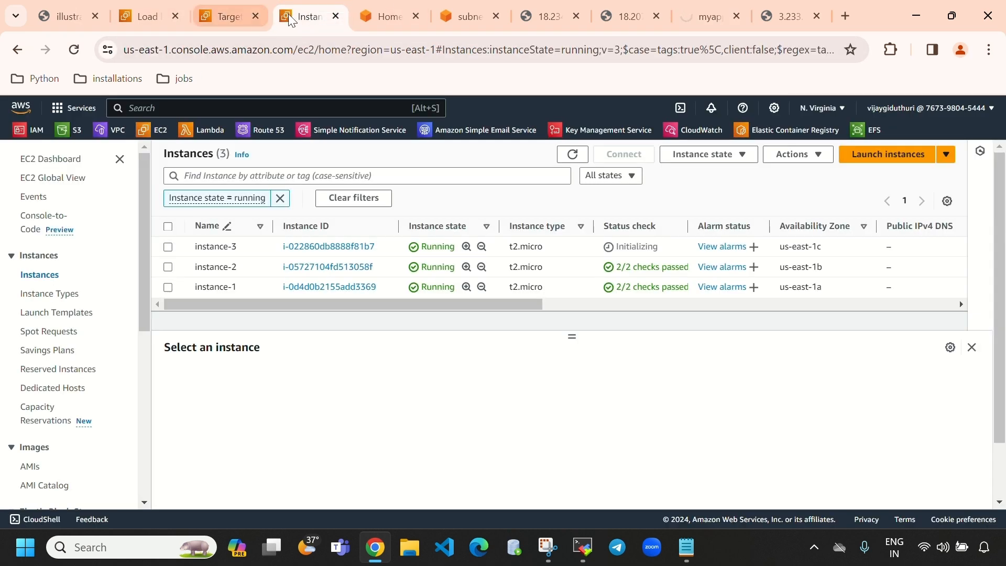
pyautogui.click(234, 14)
pyautogui.click(690, 14)
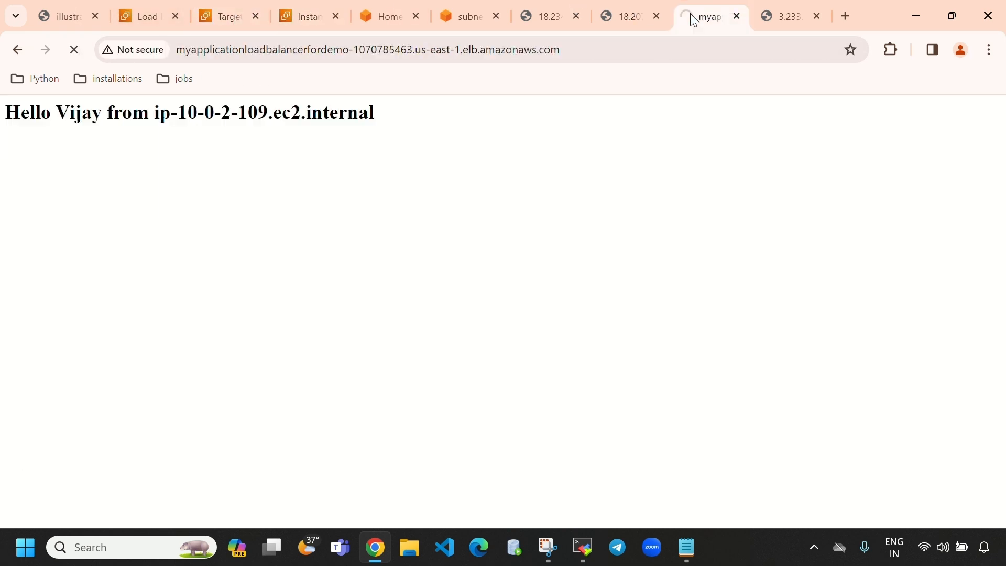
pyautogui.click(299, 19)
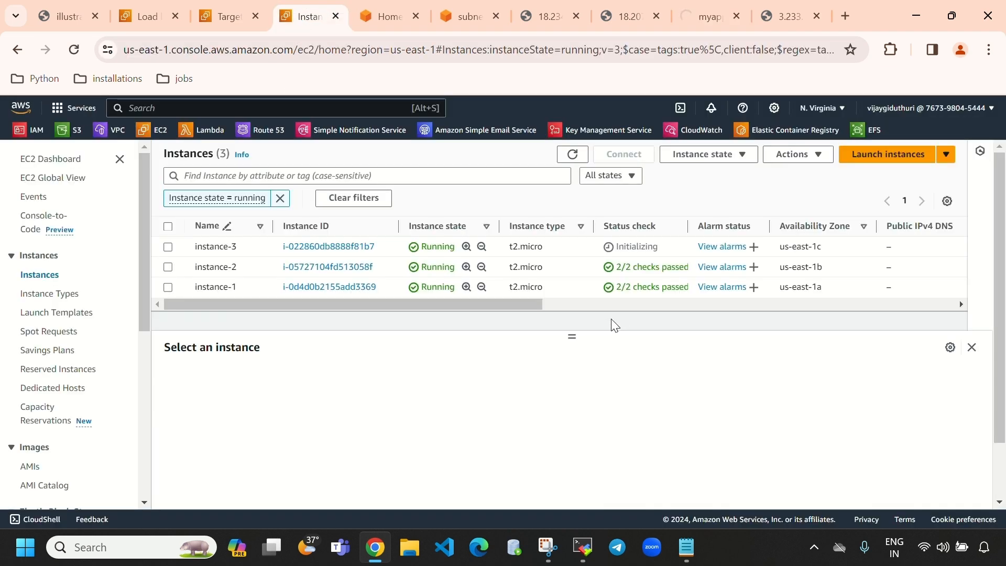
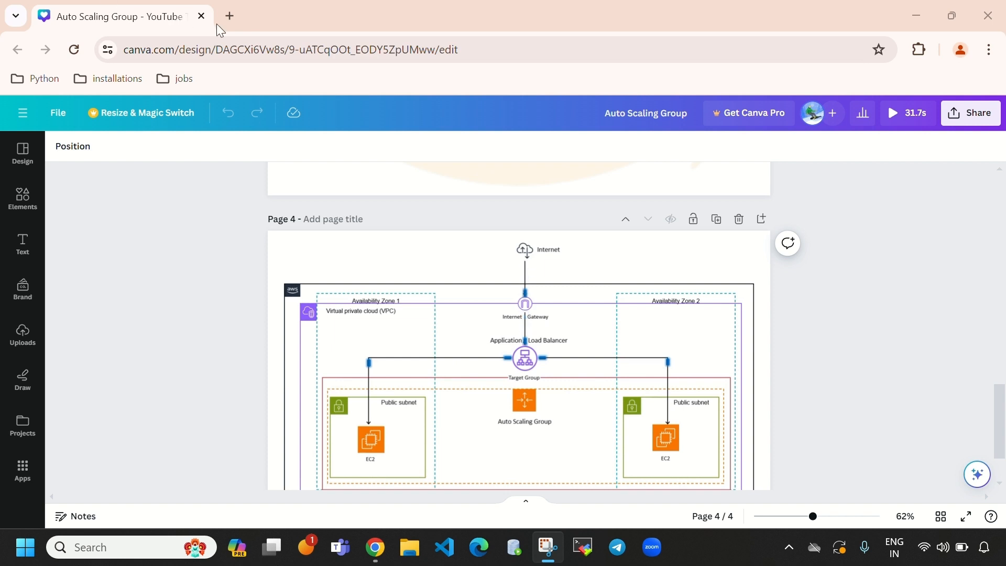
# Step: Search the web for "aws management console" in a new browser tab and open the console's sign-in page
pyautogui.click(230, 17)
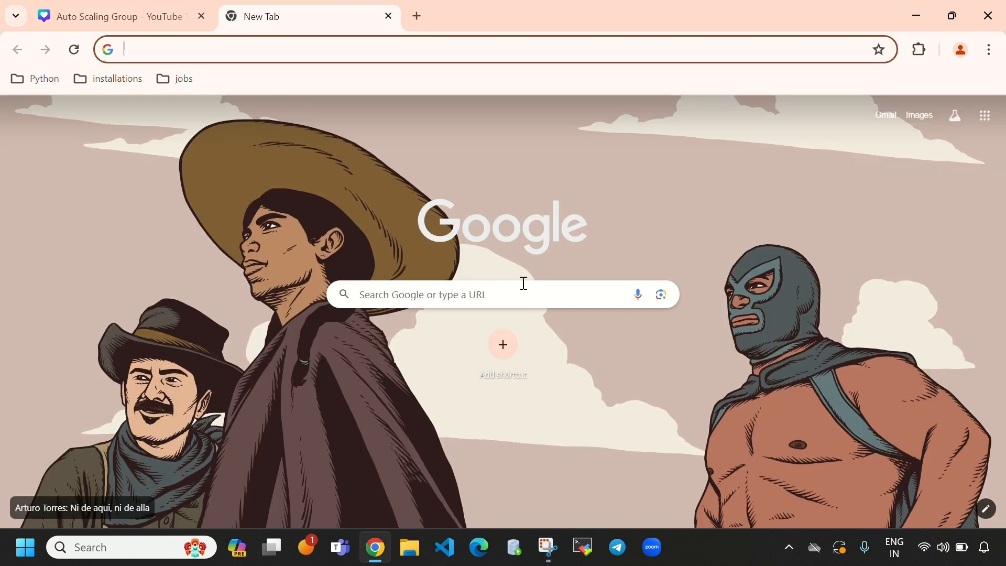
pyautogui.click(529, 295)
pyautogui.write('aws management console')
pyautogui.press('Return')
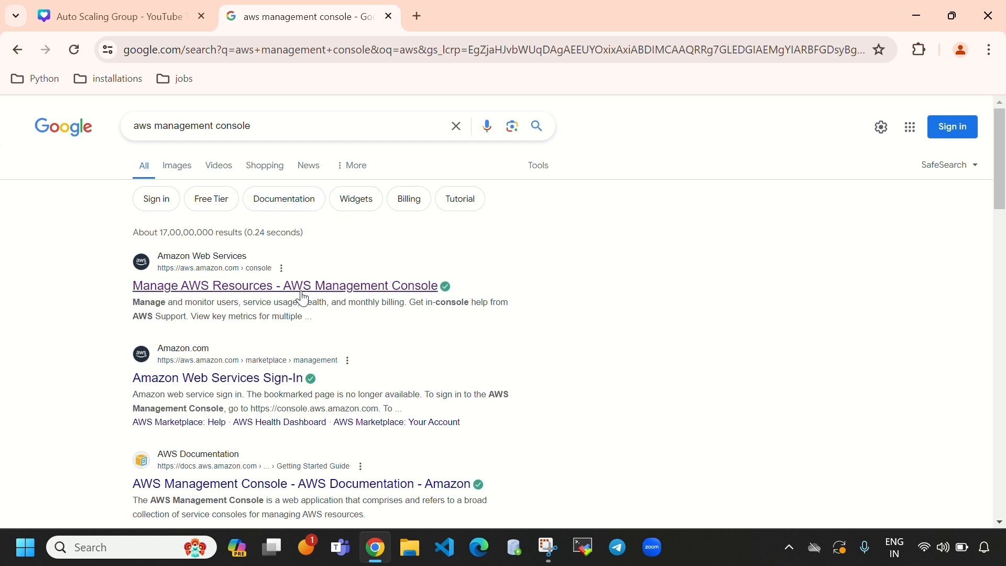
pyautogui.click(303, 288)
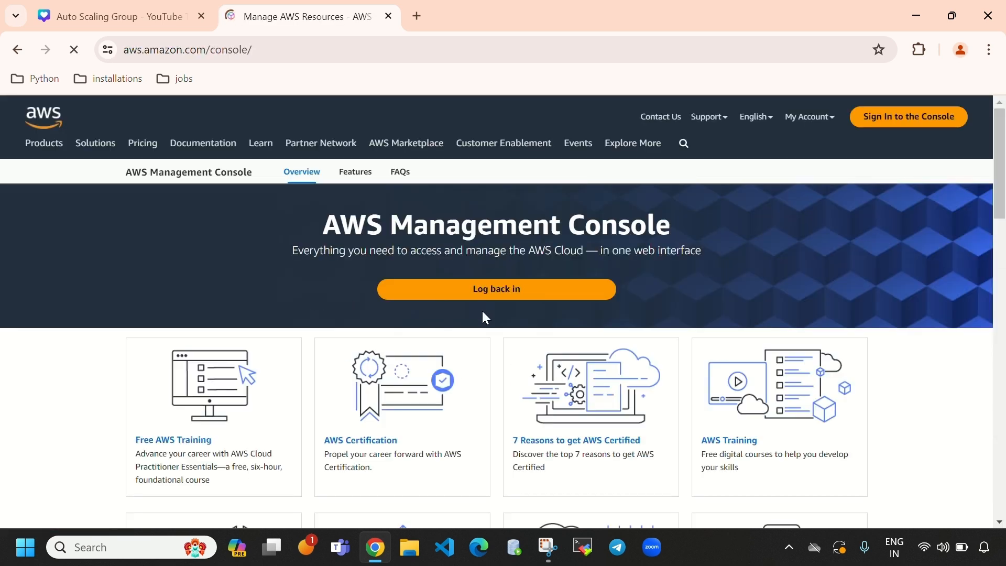
pyautogui.click(495, 290)
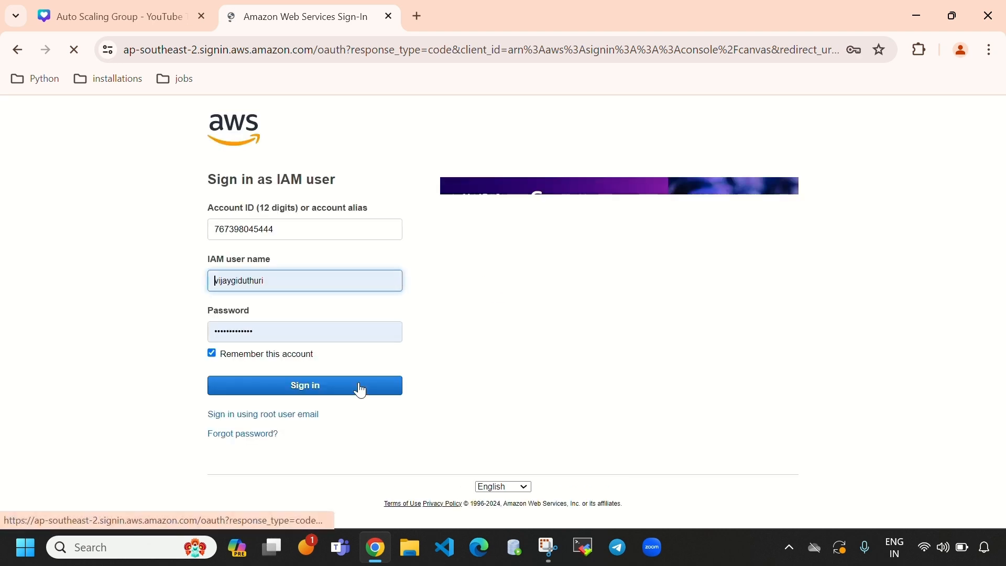
# Step: Replace the prefilled IAM user password with the account password, sign in, and decline updating the saved password
pyautogui.click(273, 336)
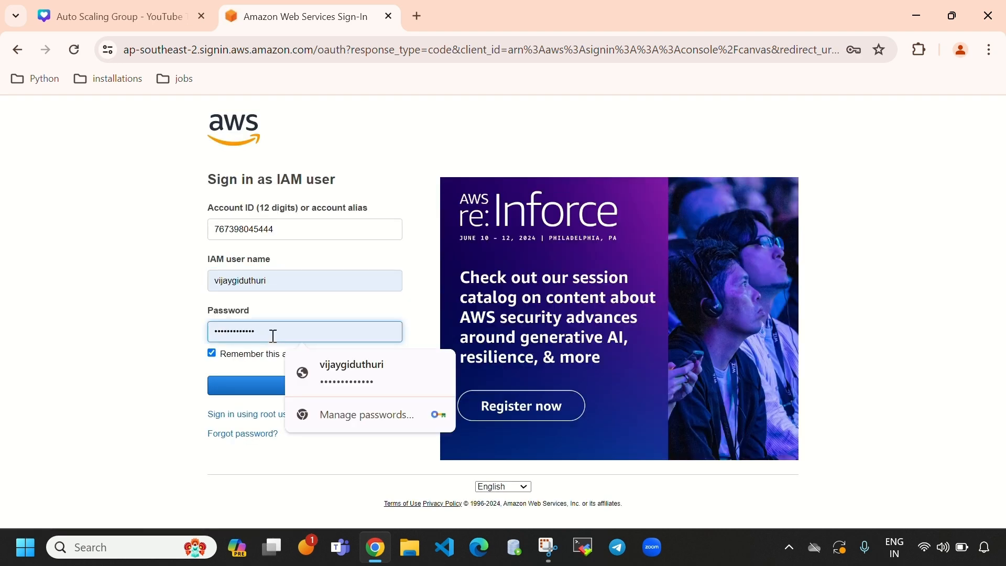
pyautogui.press('BackSpace')
pyautogui.press('BackSpace')
pyautogui.press('BackSpace')
pyautogui.press('BackSpace')
pyautogui.press('BackSpace')
pyautogui.press('BackSpace')
pyautogui.press('BackSpace')
pyautogui.press('BackSpace')
pyautogui.press('BackSpace')
pyautogui.press('BackSpace')
pyautogui.press('BackSpace')
pyautogui.press('BackSpace')
pyautogui.press('BackSpace')
pyautogui.write('•••••')
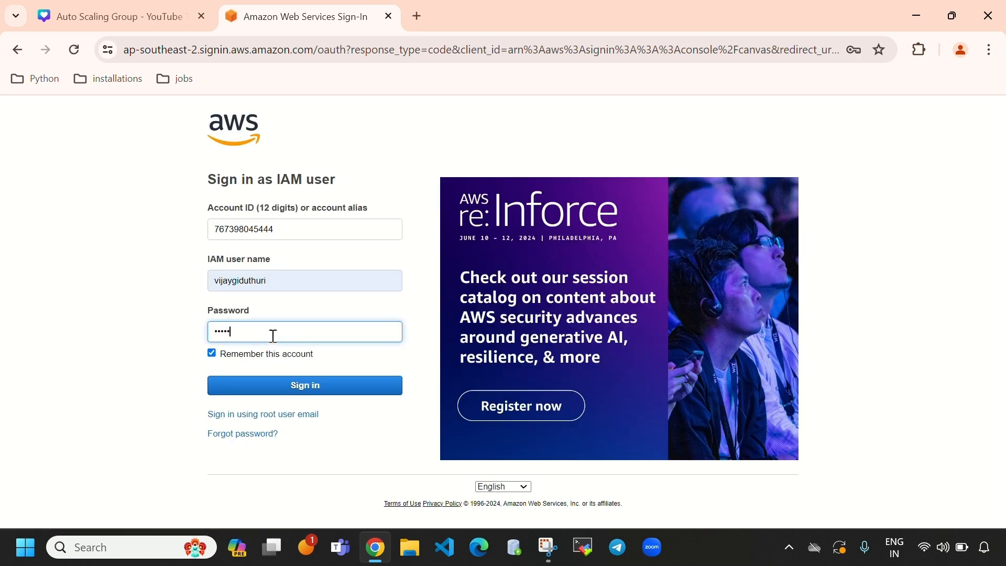
pyautogui.write('•••')
pyautogui.press('Return')
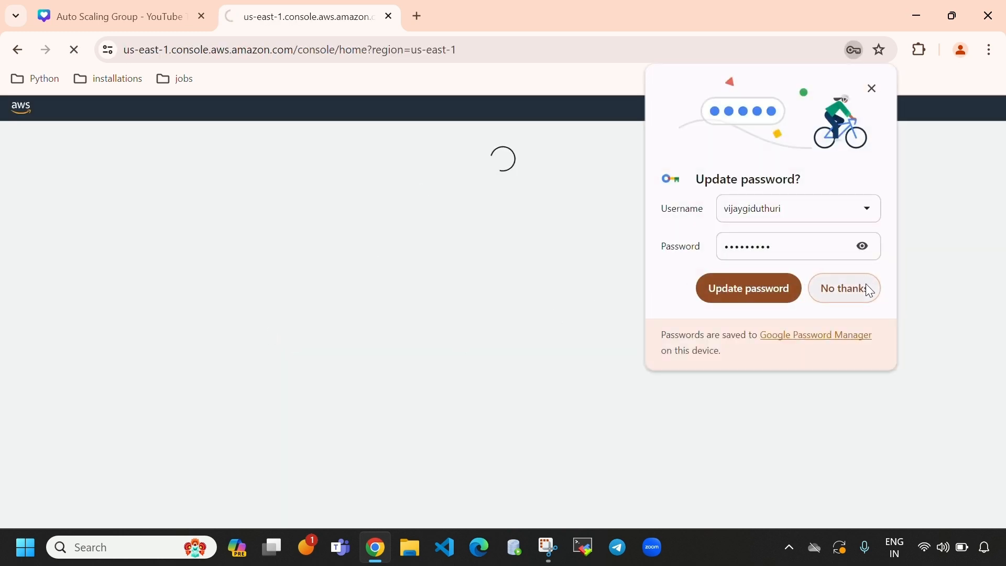
pyautogui.click(873, 290)
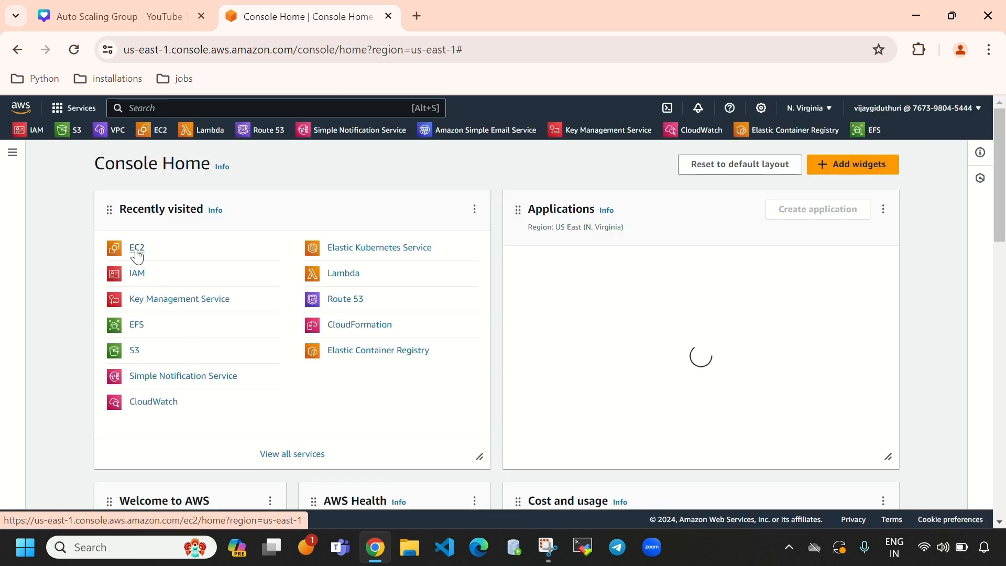
# Step: Open the Auto Scaling Groups page of the EC2 service
pyautogui.click(137, 249)
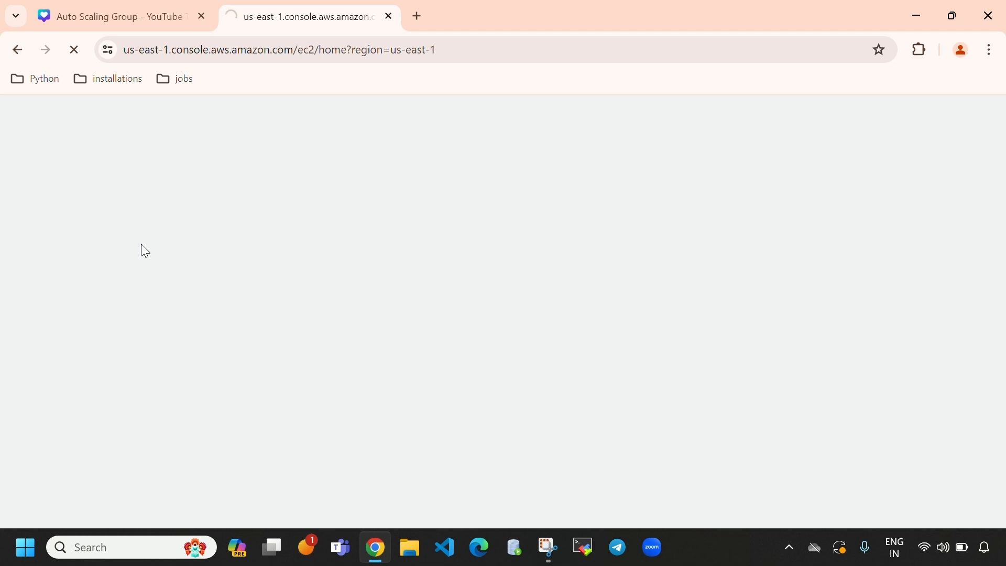
pyautogui.scroll(-5, 65, 415)
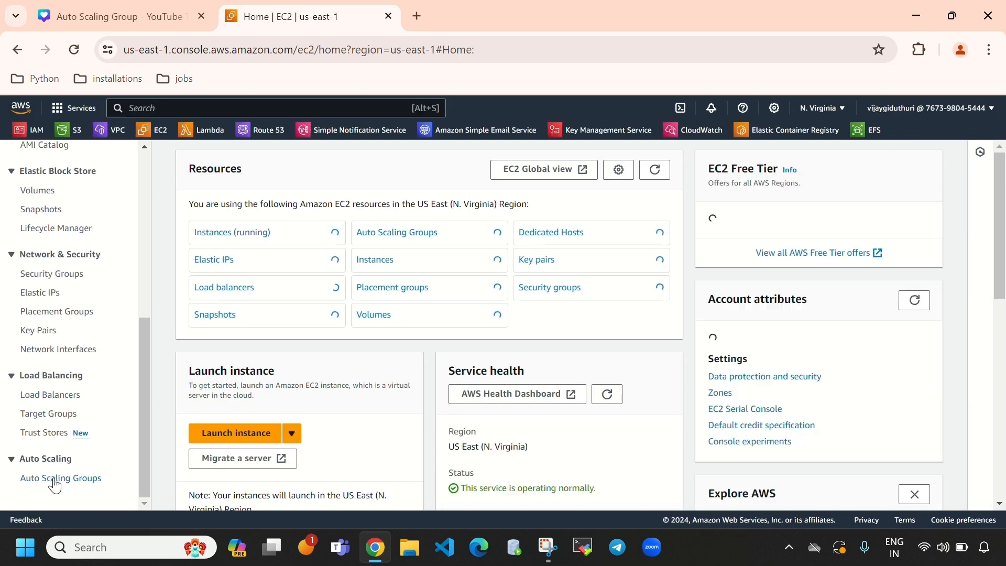
pyautogui.scroll(5, 52, 476)
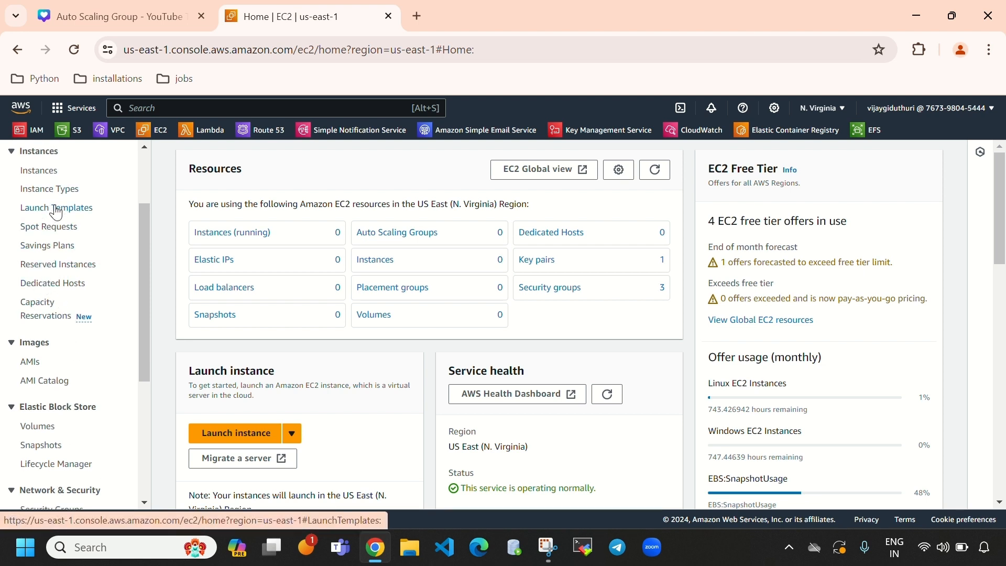
pyautogui.scroll(-4, 68, 251)
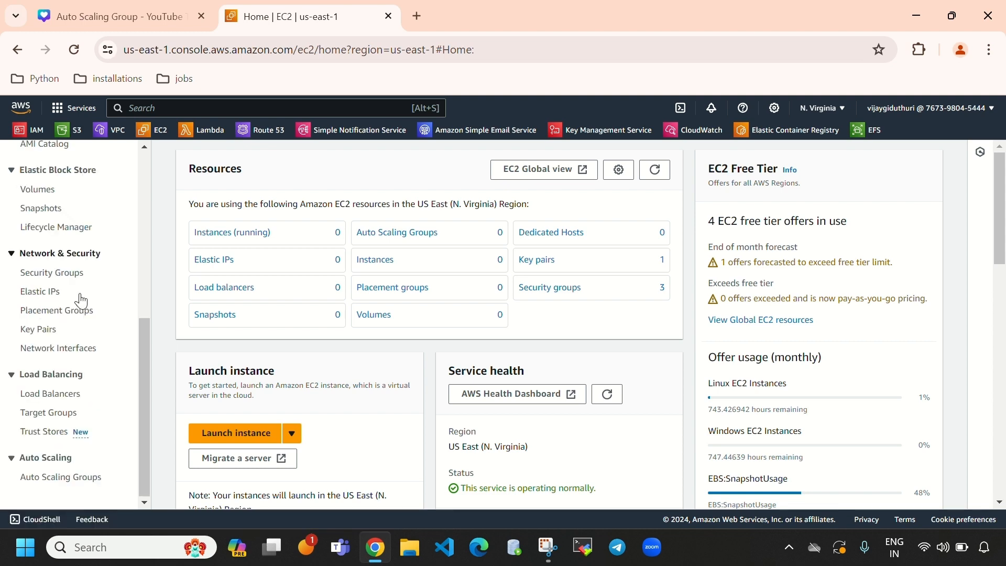
pyautogui.click(68, 477)
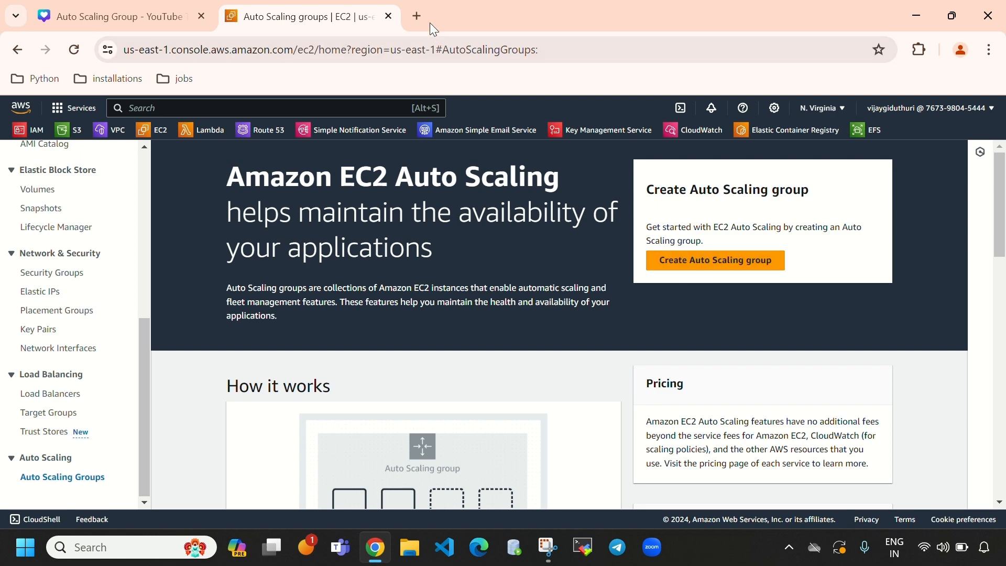
# Step: Start creating an Auto Scaling group and name it autoscalingroupfordemo
pyautogui.click(750, 272)
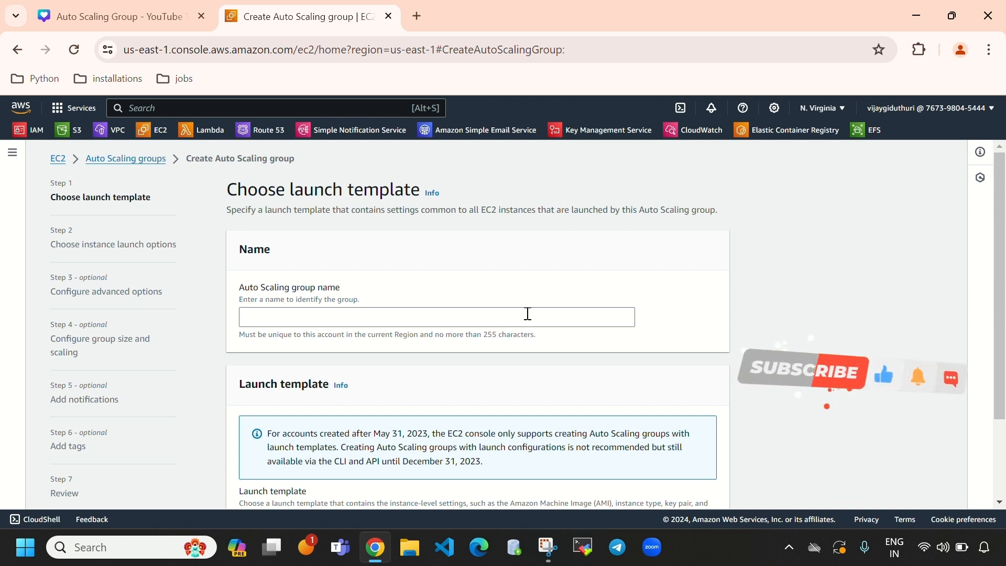
pyautogui.click(478, 313)
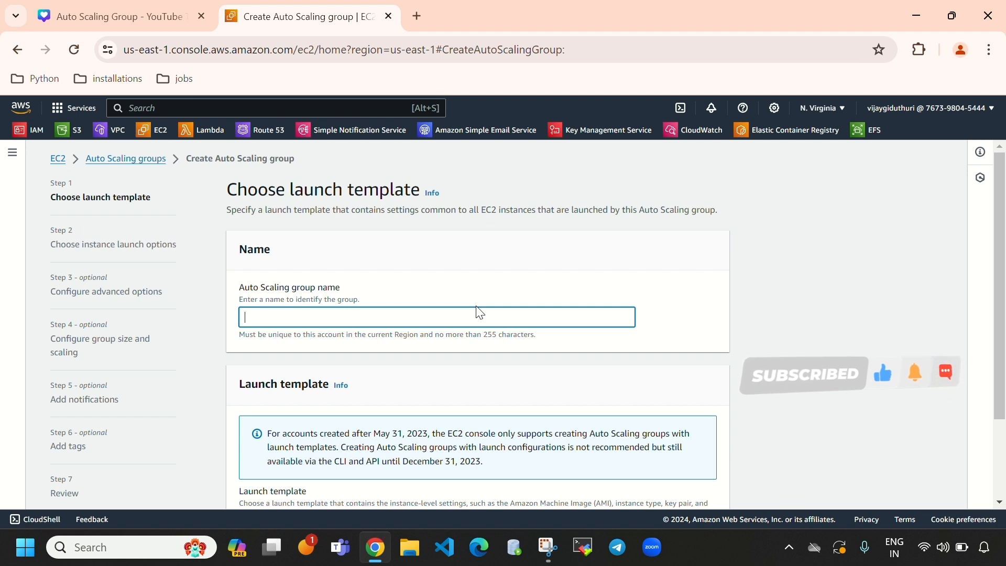
pyautogui.write('autoscalingroupfordemo')
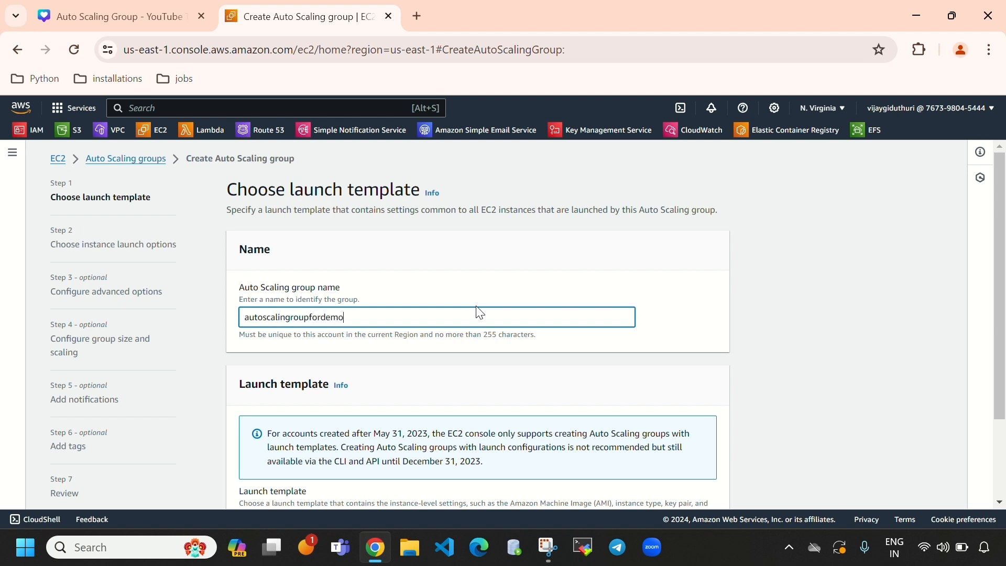
pyautogui.scroll(-2, 404, 335)
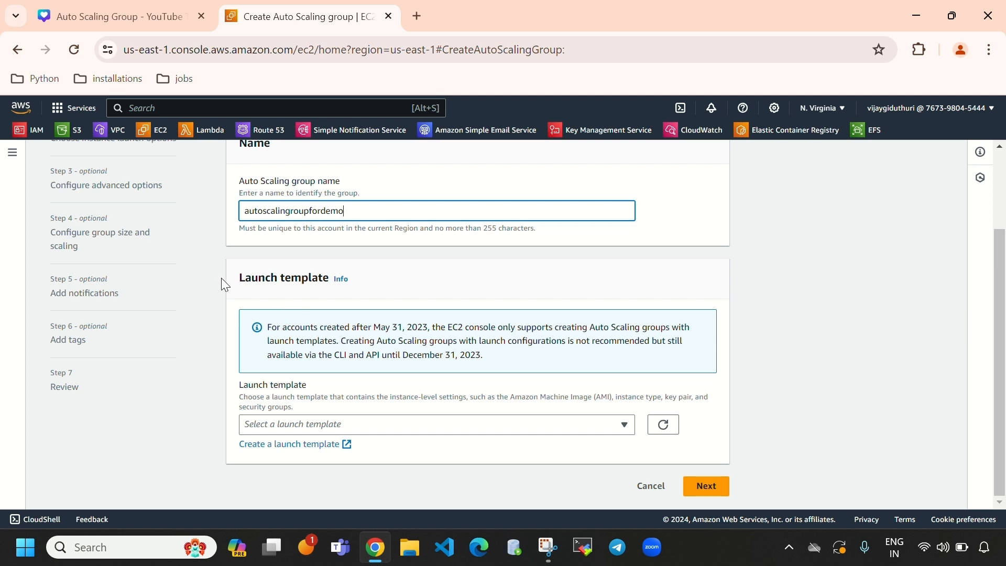
pyautogui.moveTo(239, 277); pyautogui.dragTo(330, 283)
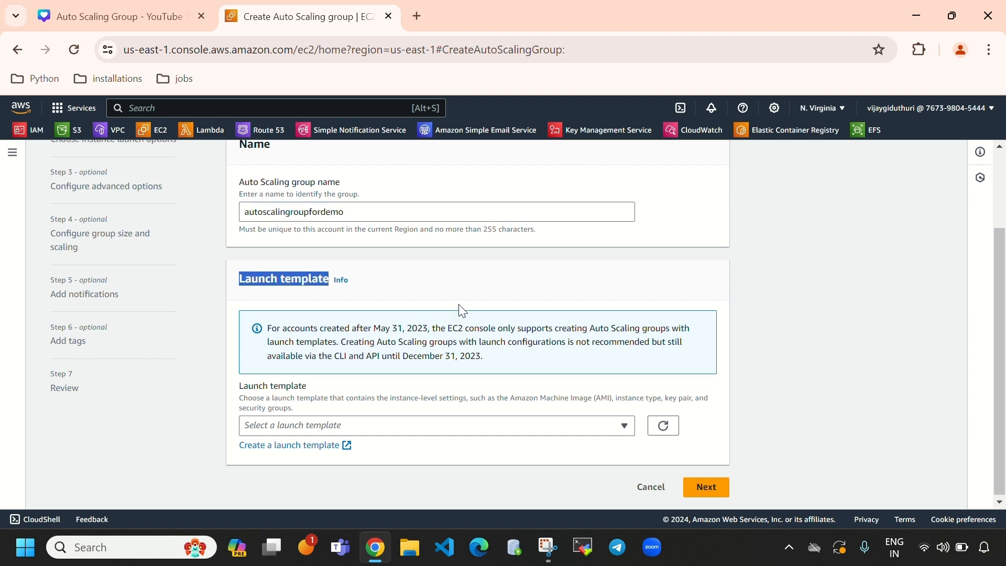
pyautogui.scroll(2, 465, 303)
pyautogui.scroll(-2, 470, 302)
pyautogui.click(485, 289)
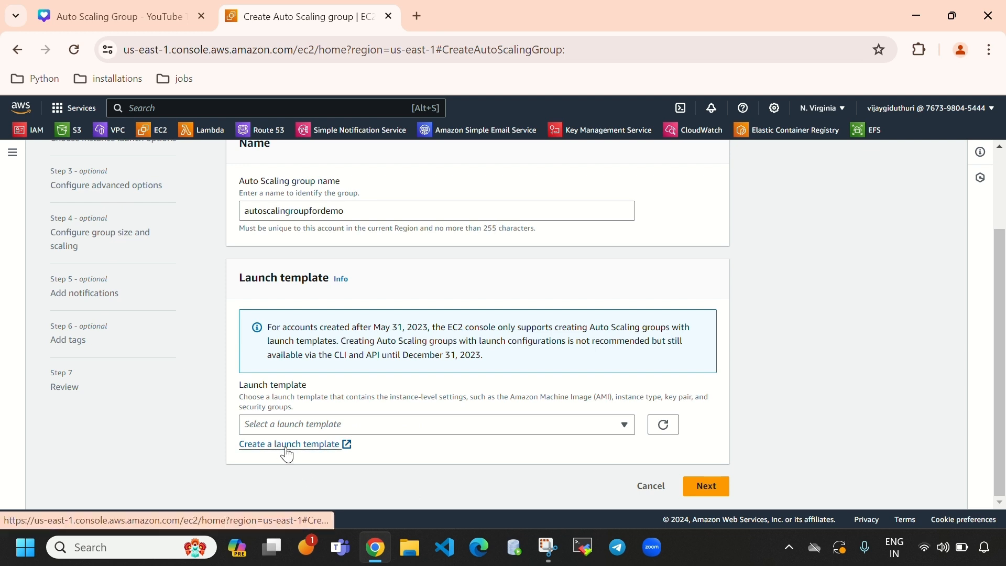
pyautogui.click(305, 445)
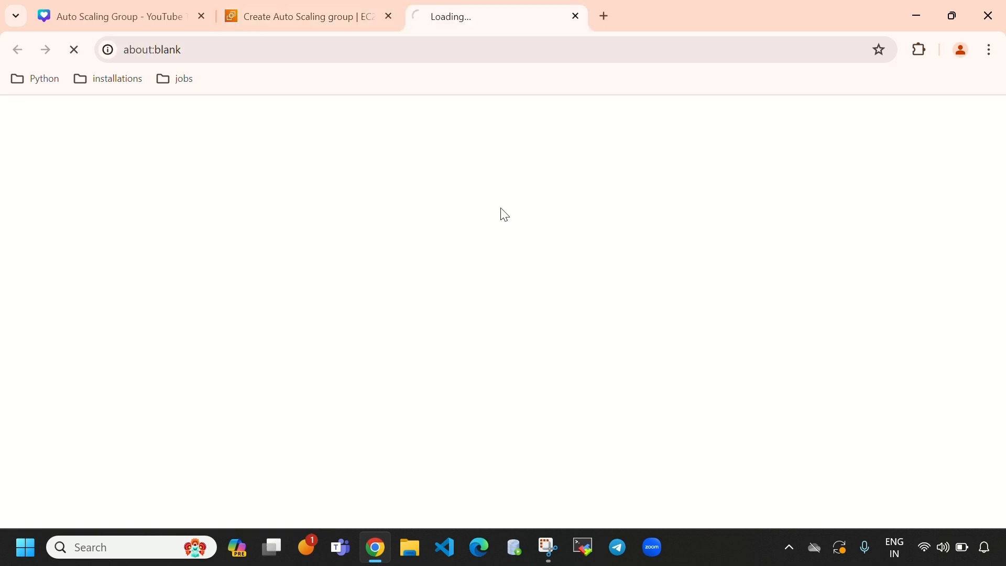
pyautogui.click(954, 16)
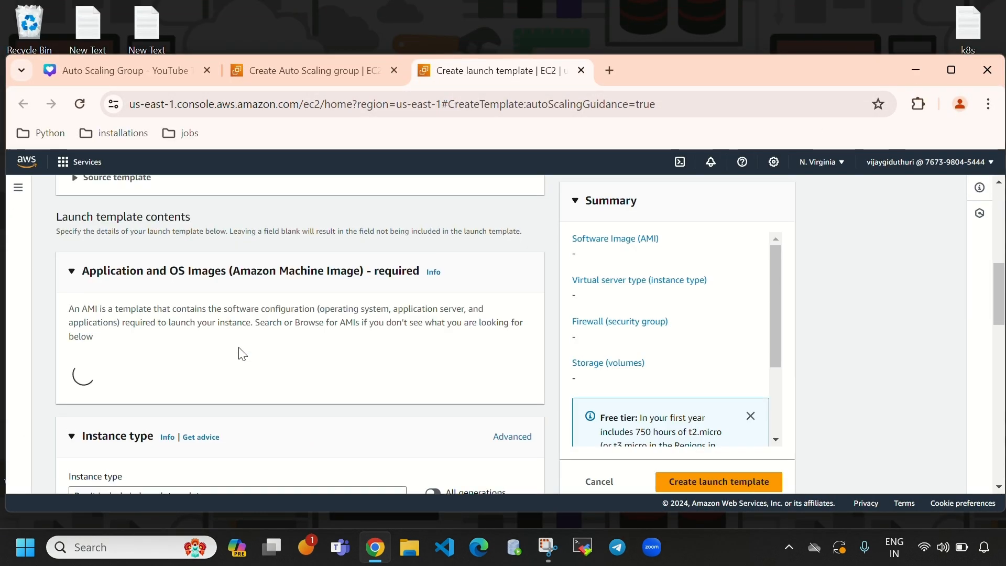
pyautogui.click(581, 70)
pyautogui.click(950, 73)
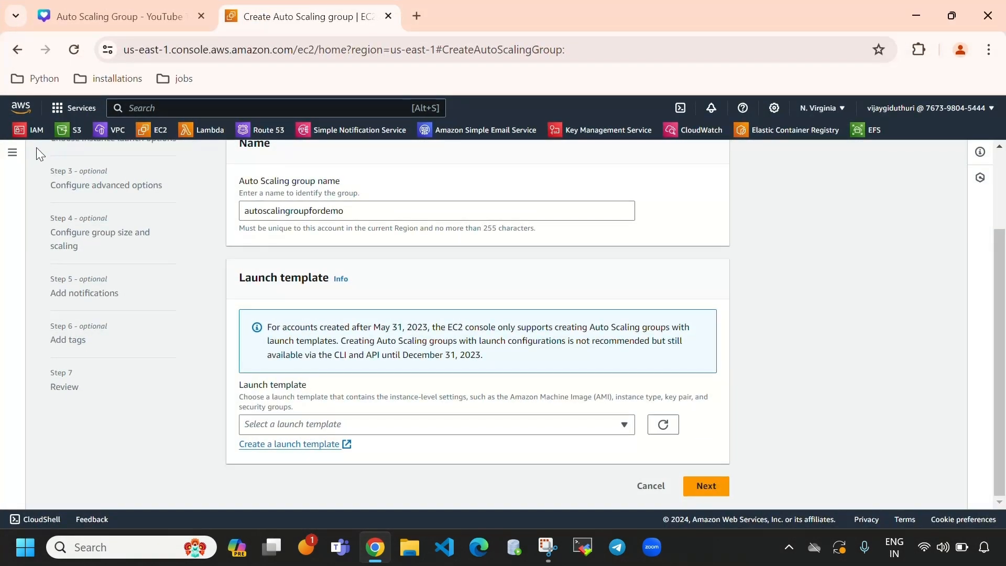
# Step: Open the EC2 Launch Templates page in a separate browser tab, keeping the Auto Scaling group form open
pyautogui.click(10, 160)
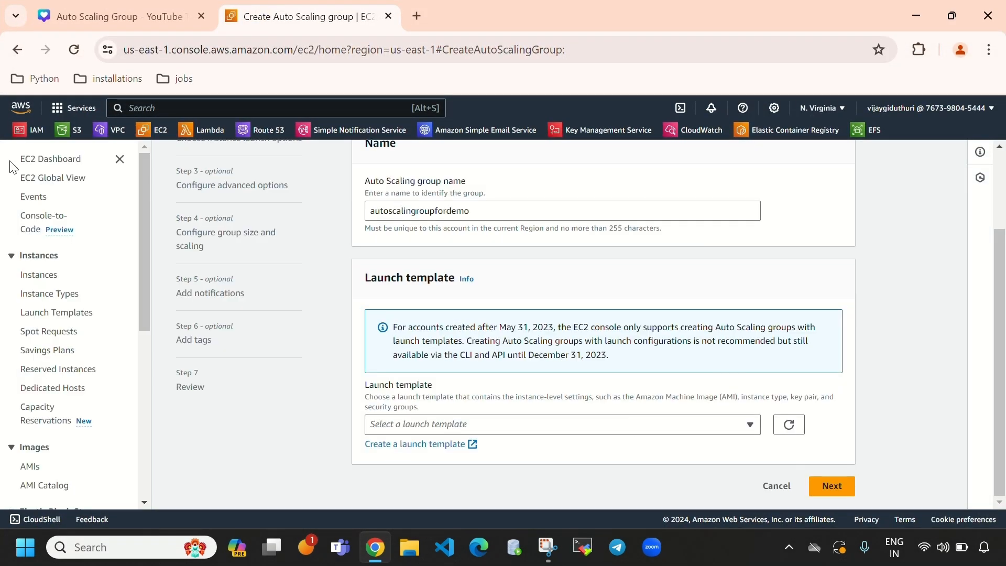
pyautogui.rightClick(71, 321)
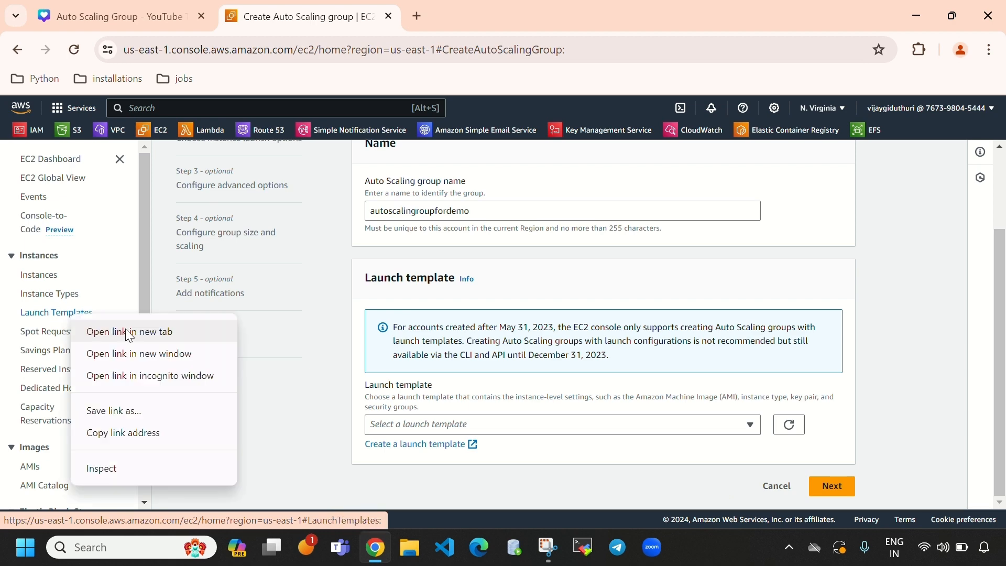
pyautogui.click(120, 395)
pyautogui.click(939, 22)
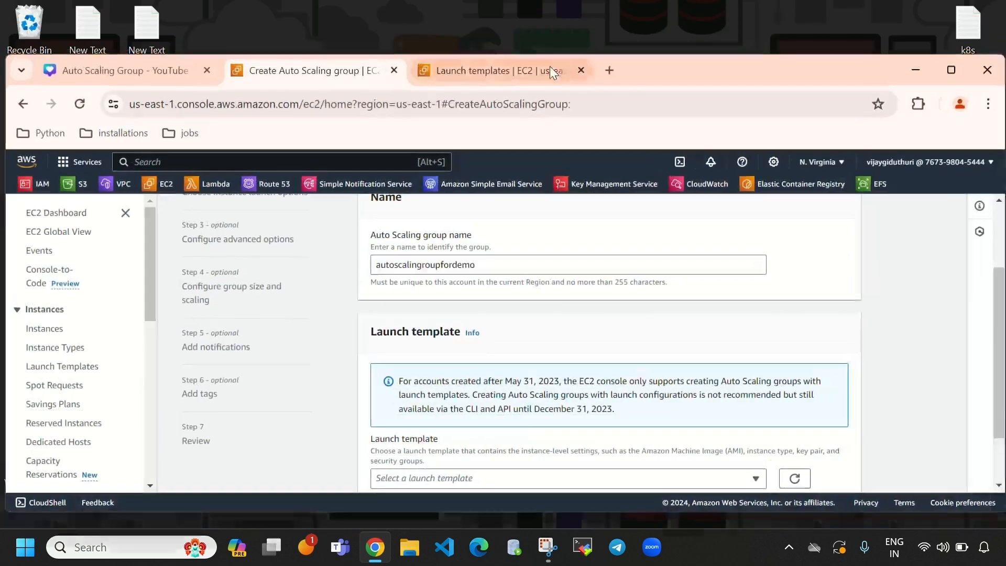
pyautogui.click(491, 76)
pyautogui.click(954, 70)
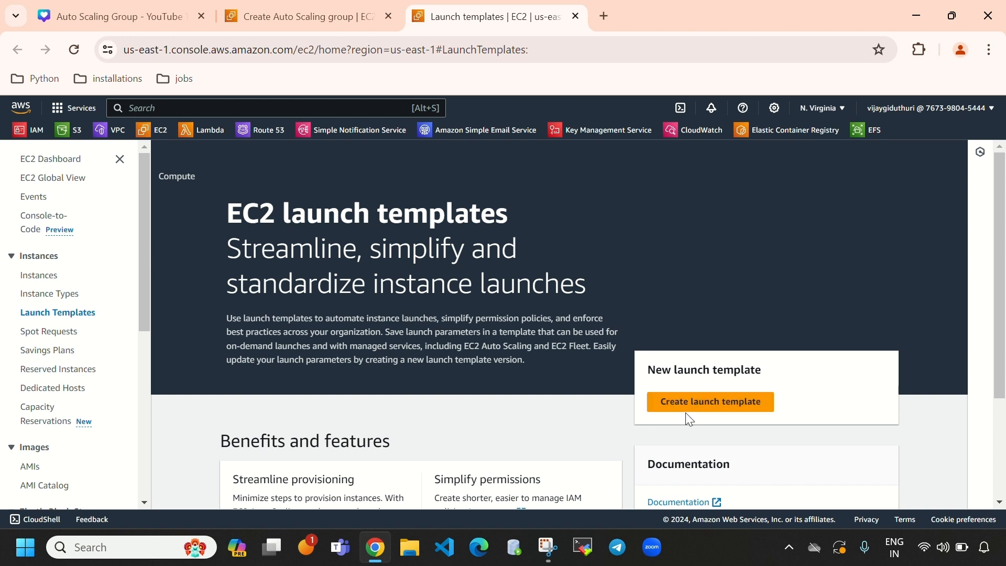
# Step: Start a new launch template, name it demo-template, and copy that name
pyautogui.click(727, 404)
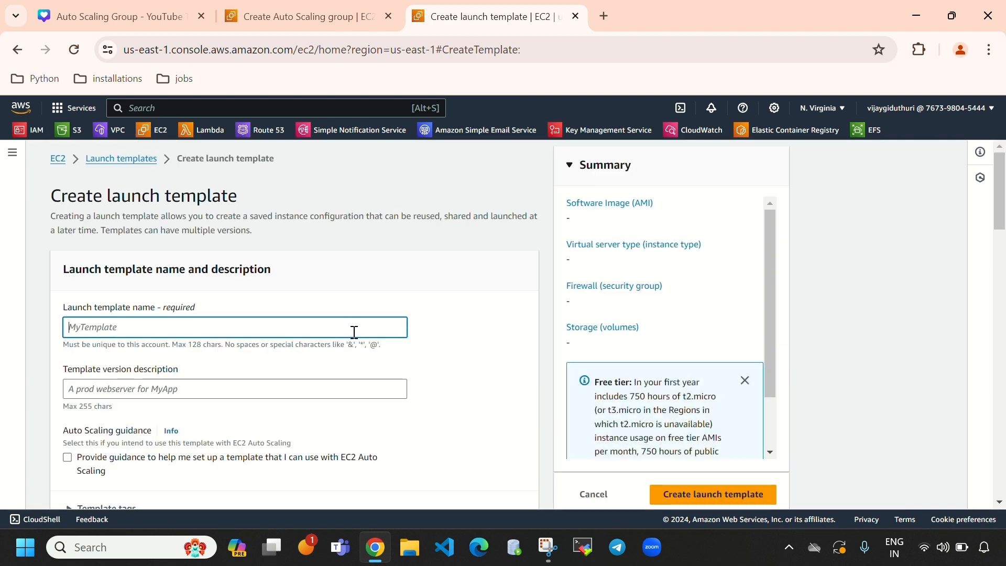
pyautogui.write('demo-template')
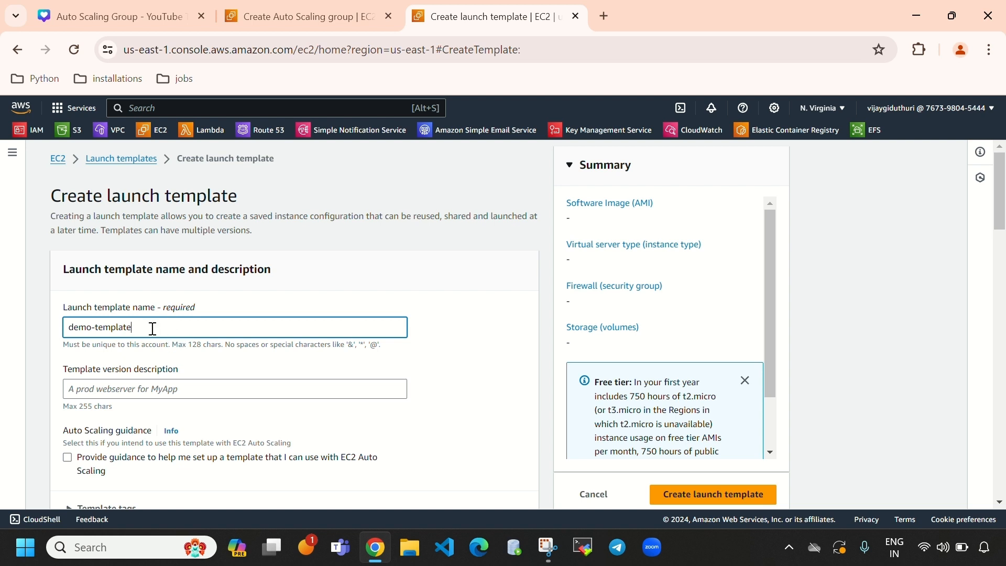
pyautogui.moveTo(153, 329); pyautogui.dragTo(72, 329)
pyautogui.hotkey('ctrl', 'c')
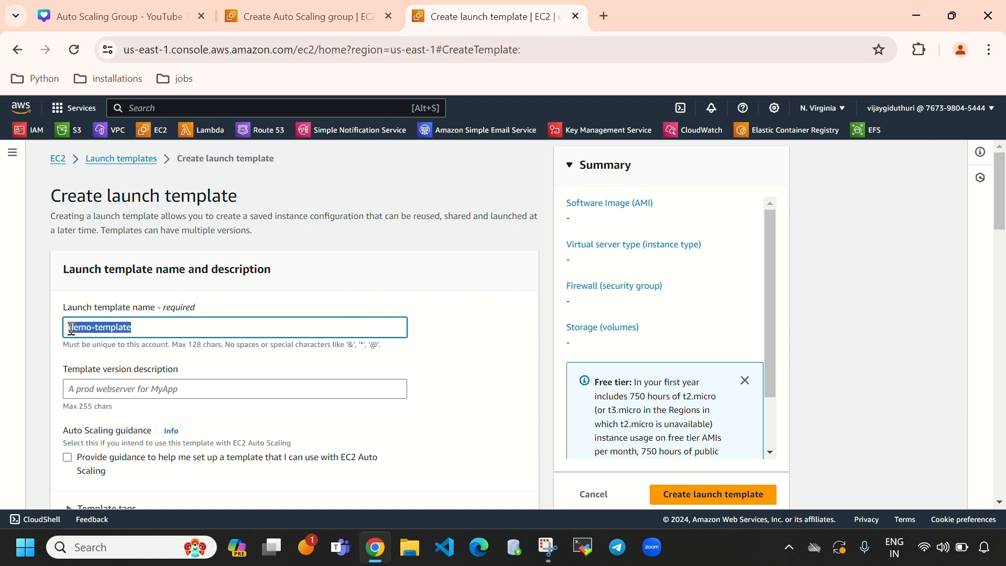
# Step: Enter demo-template as the template version description and enable the Auto Scaling guidance option
pyautogui.click(114, 389)
pyautogui.hotkey('ctrl', 'v')
pyautogui.scroll(-3, 244, 332)
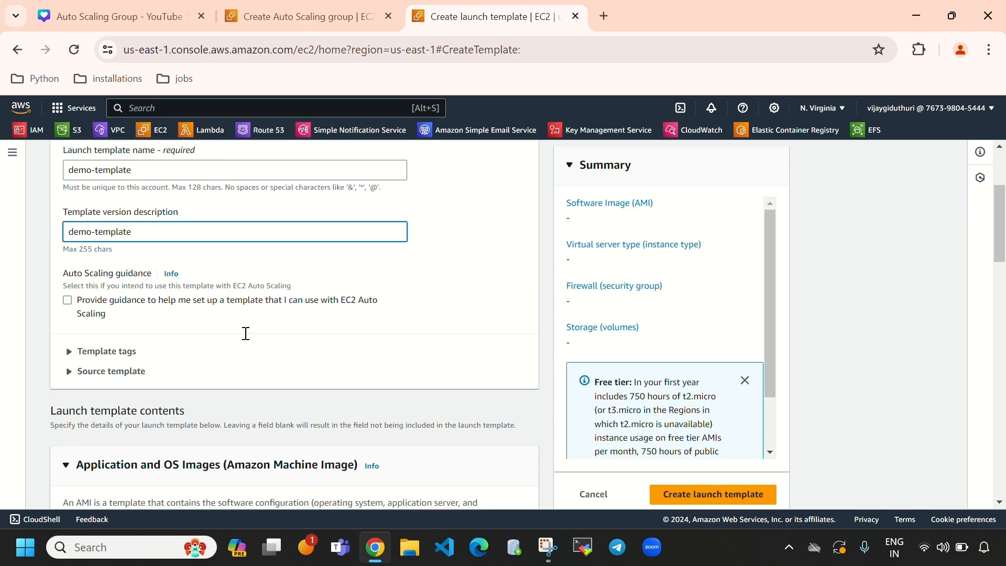
pyautogui.click(68, 302)
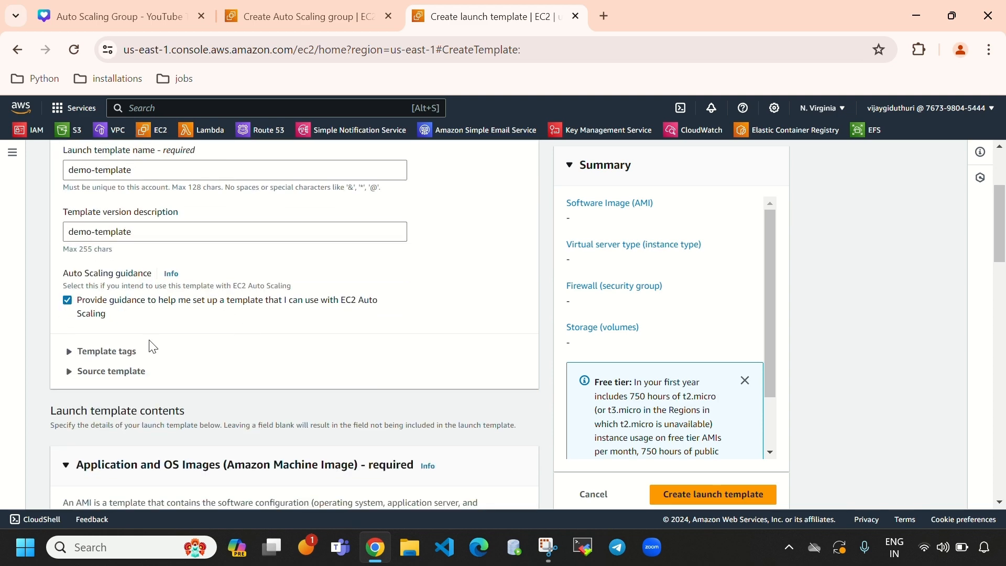
# Step: Choose Amazon Linux from the quick-start images, using the Amazon Linux 2023 AMI for the launch template
pyautogui.scroll(-6, 203, 251)
pyautogui.scroll(3, 220, 265)
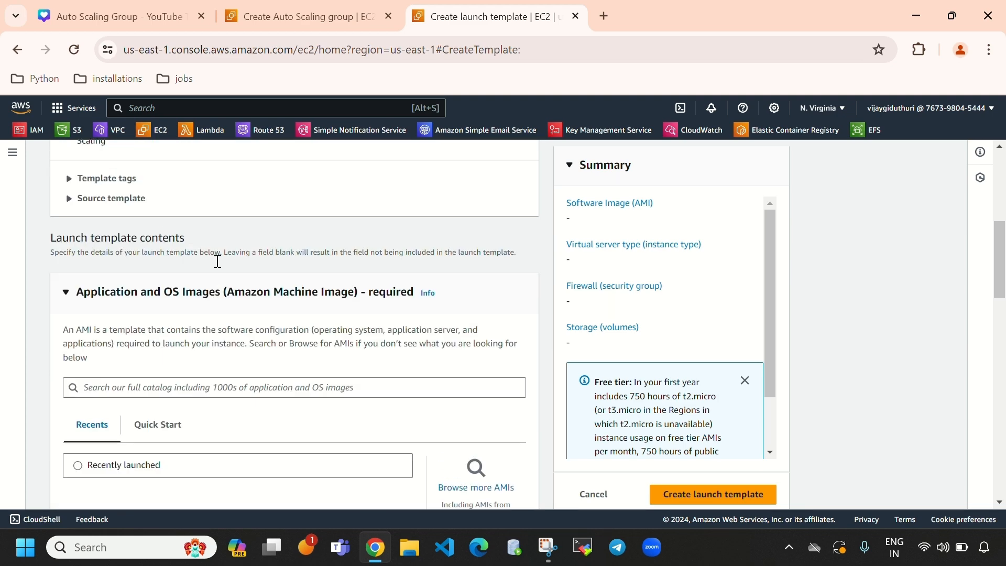
pyautogui.scroll(-1, 222, 273)
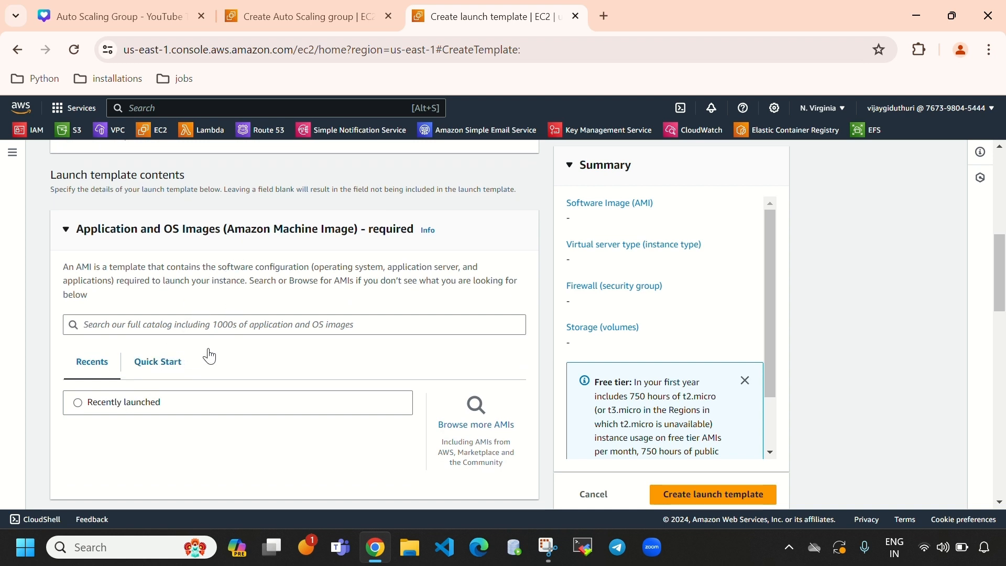
pyautogui.click(137, 362)
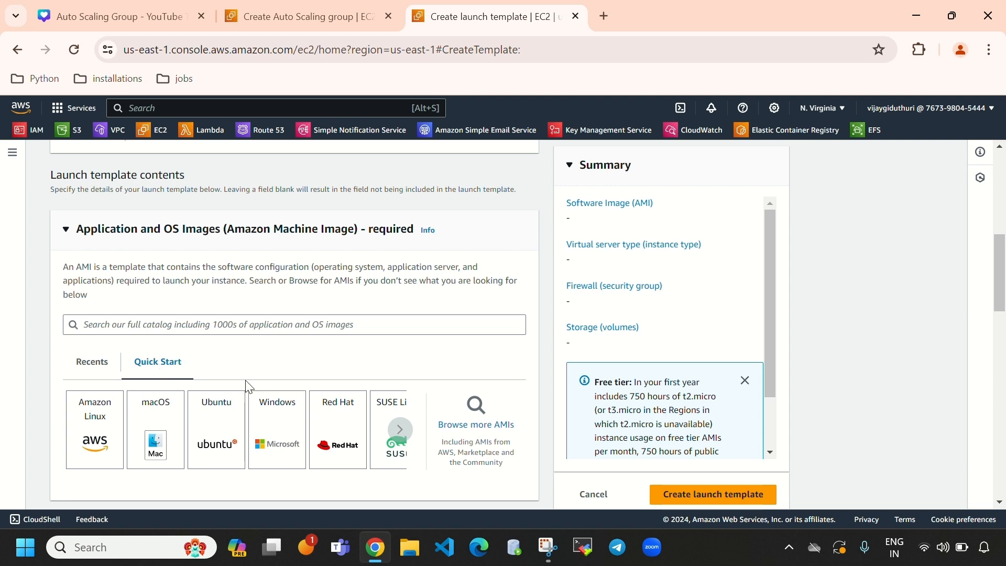
pyautogui.scroll(-1, 289, 371)
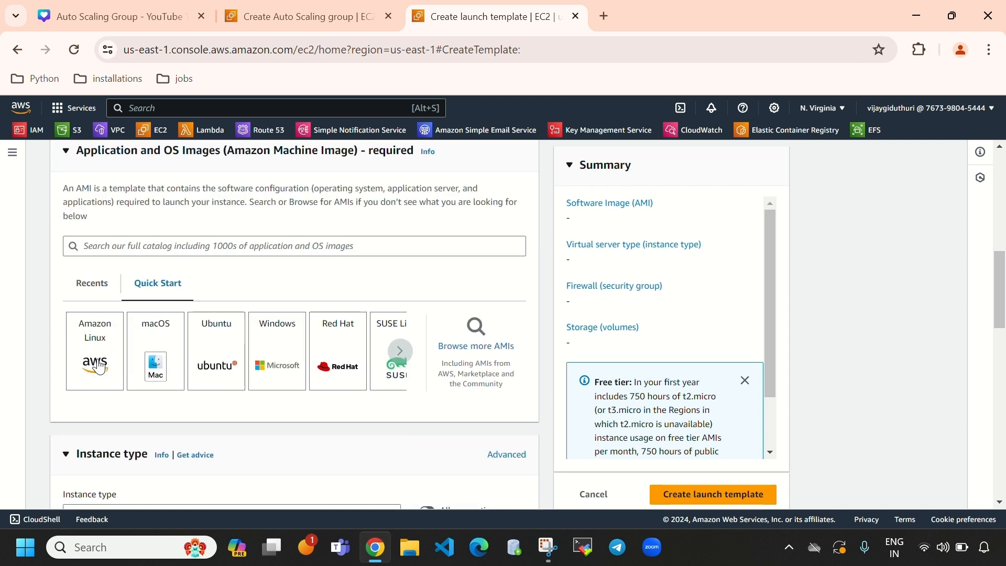
pyautogui.click(99, 367)
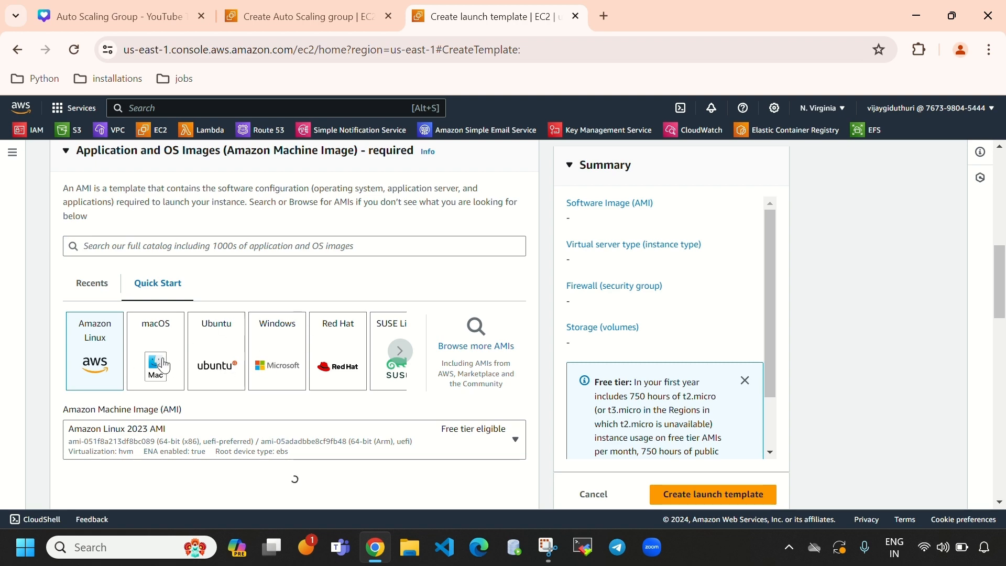
pyautogui.scroll(-1, 251, 321)
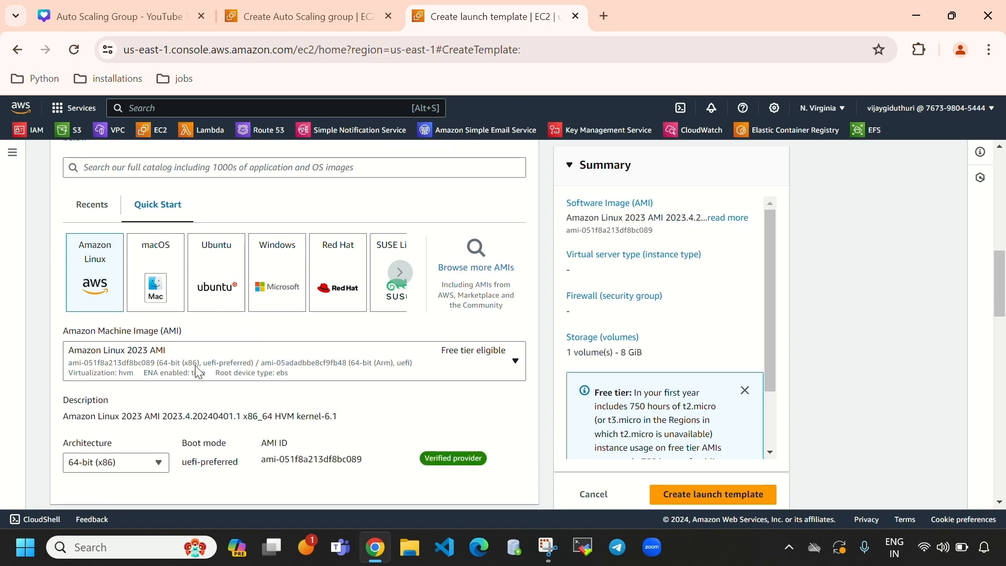
# Step: Set the template's instance type to t2.micro and its key pair to ec2key
pyautogui.scroll(-3, 199, 369)
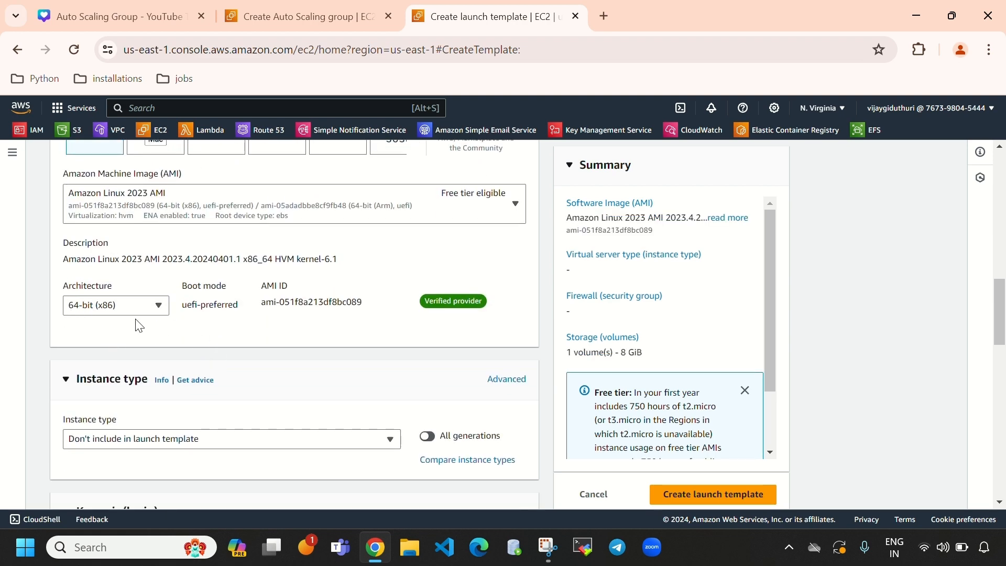
pyautogui.scroll(-3, 175, 315)
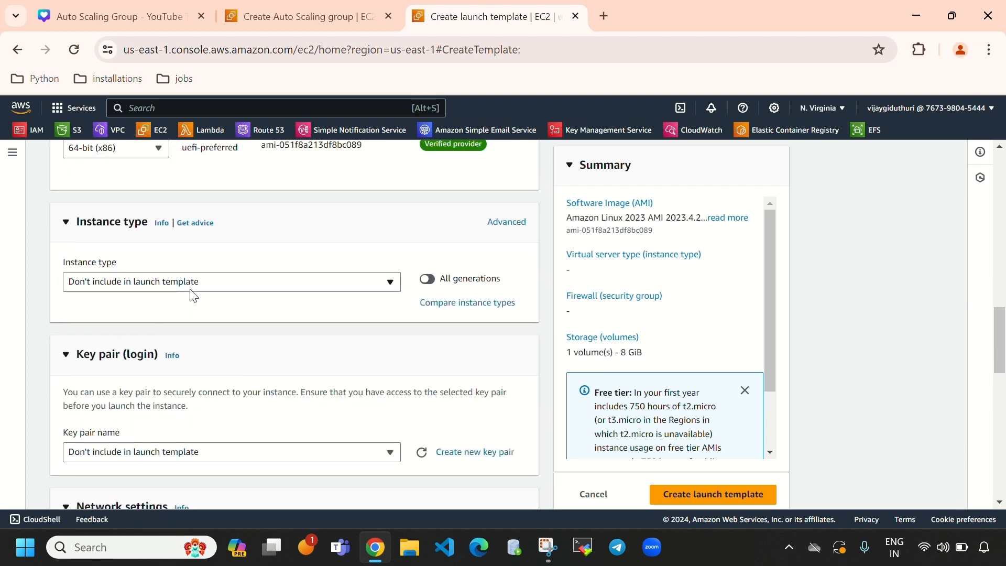
pyautogui.click(194, 286)
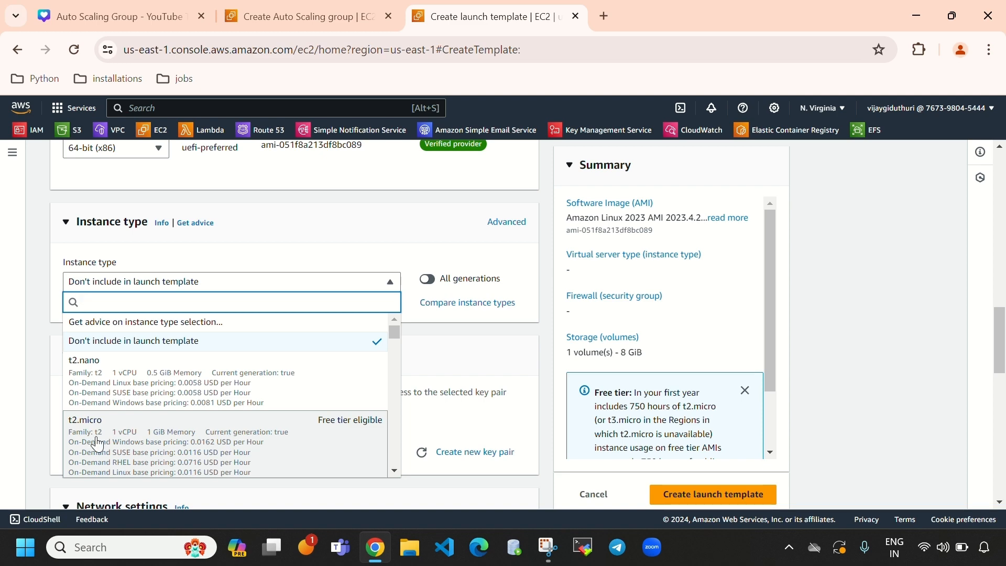
pyautogui.click(269, 449)
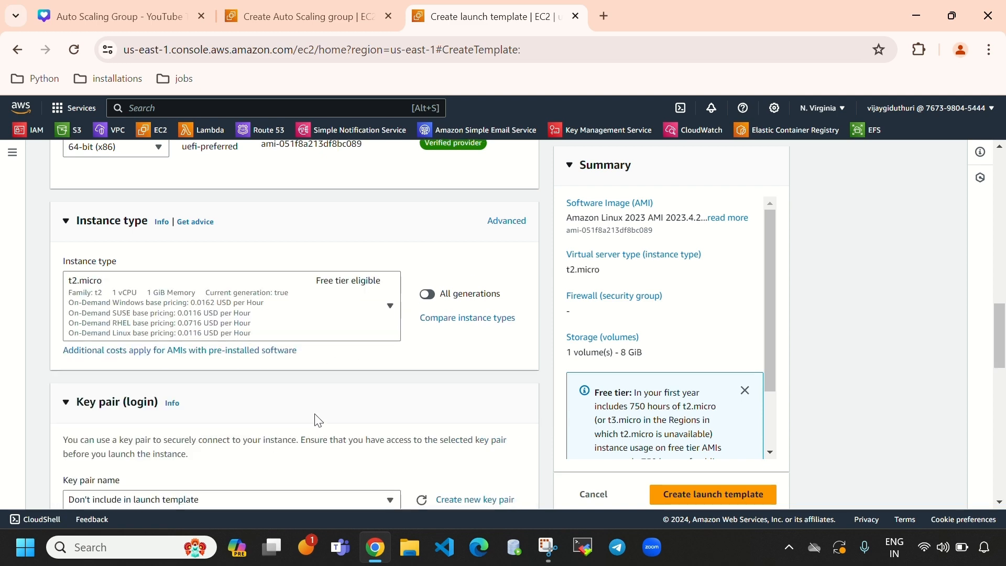
pyautogui.scroll(-3, 316, 365)
pyautogui.click(310, 347)
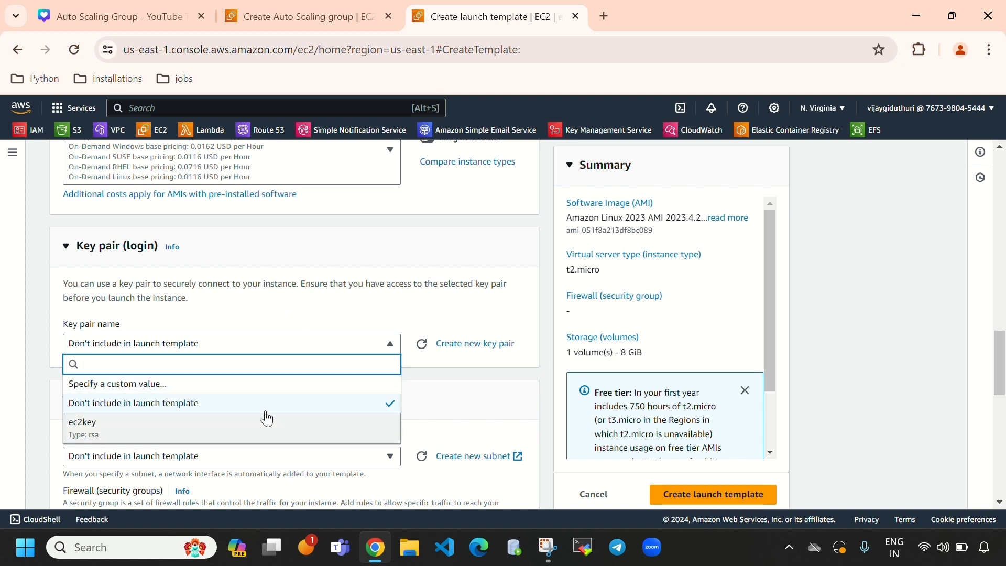
pyautogui.click(100, 435)
# Step: Assign the existing security group named sg in the template's network settings, leaving the subnet out of the template
pyautogui.scroll(-3, 283, 309)
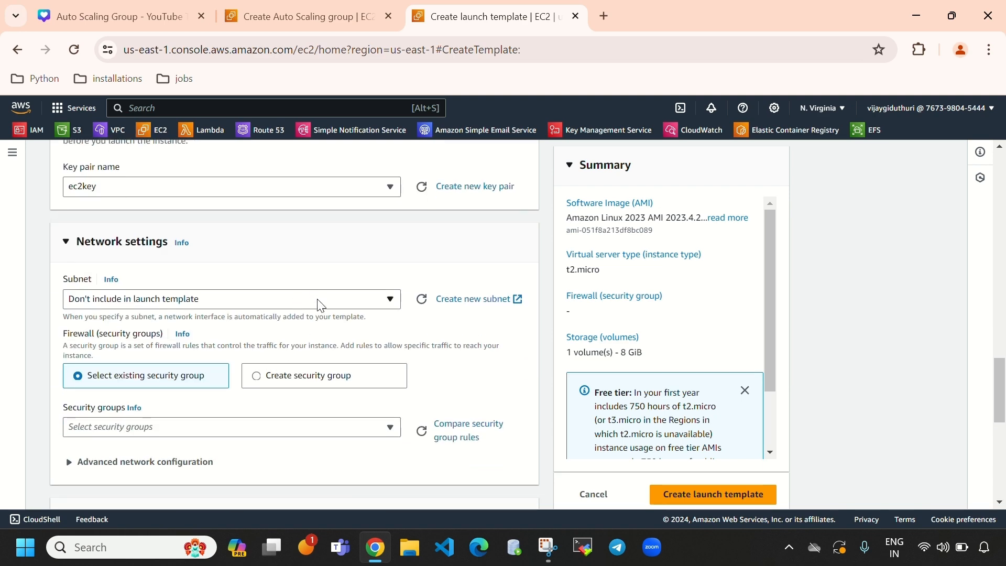
pyautogui.click(420, 30)
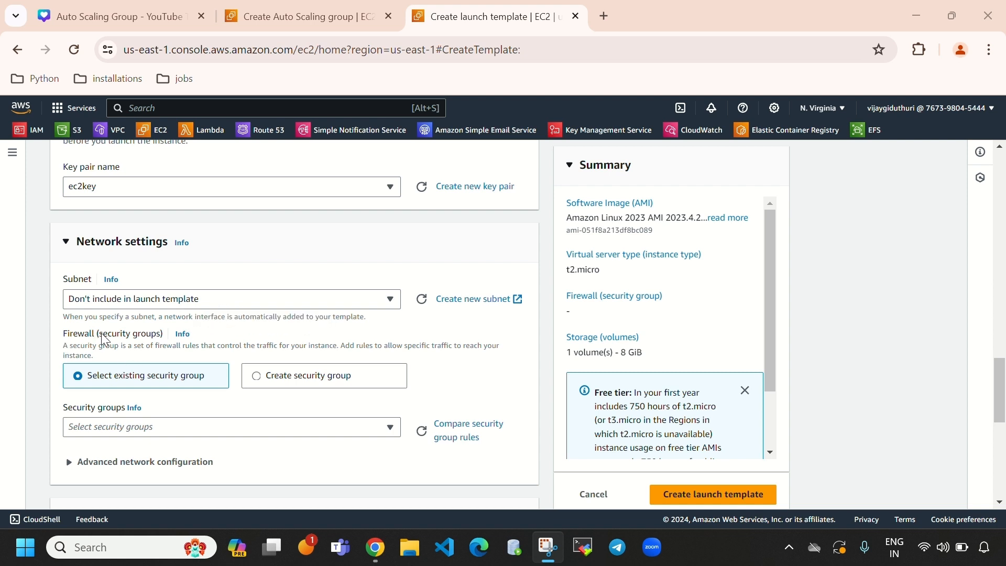
pyautogui.moveTo(101, 335); pyautogui.dragTo(156, 339)
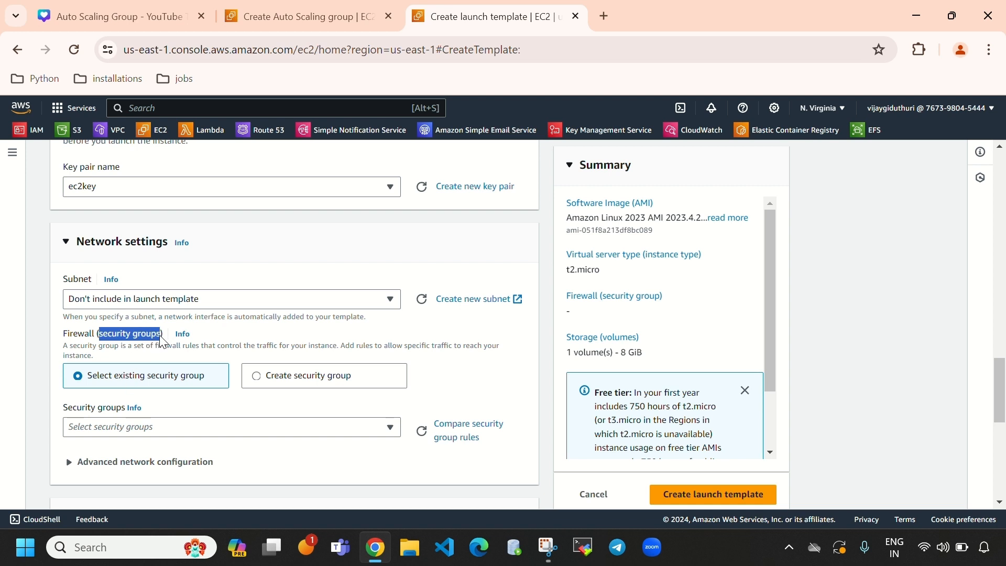
pyautogui.click(316, 335)
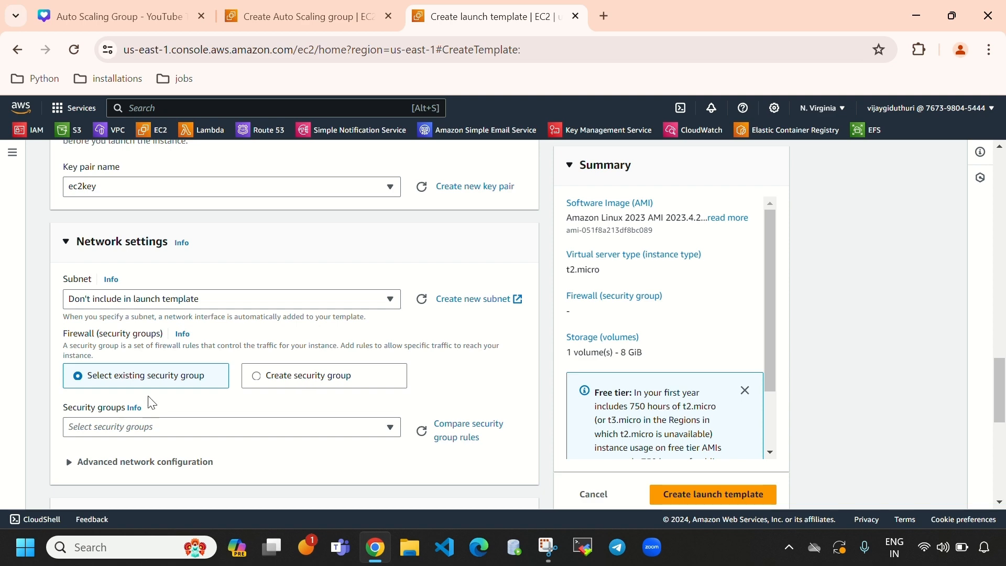
pyautogui.click(160, 429)
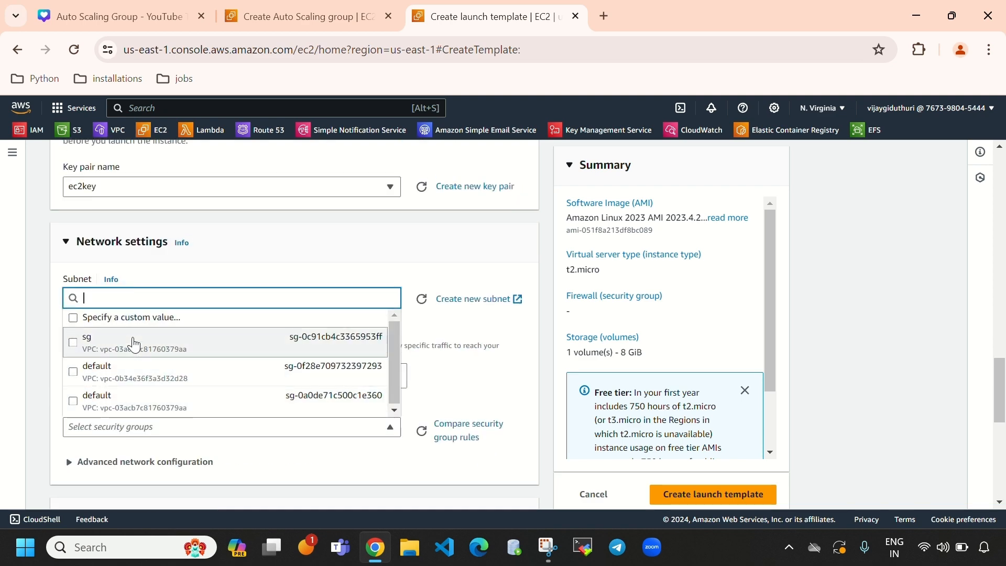
pyautogui.click(134, 344)
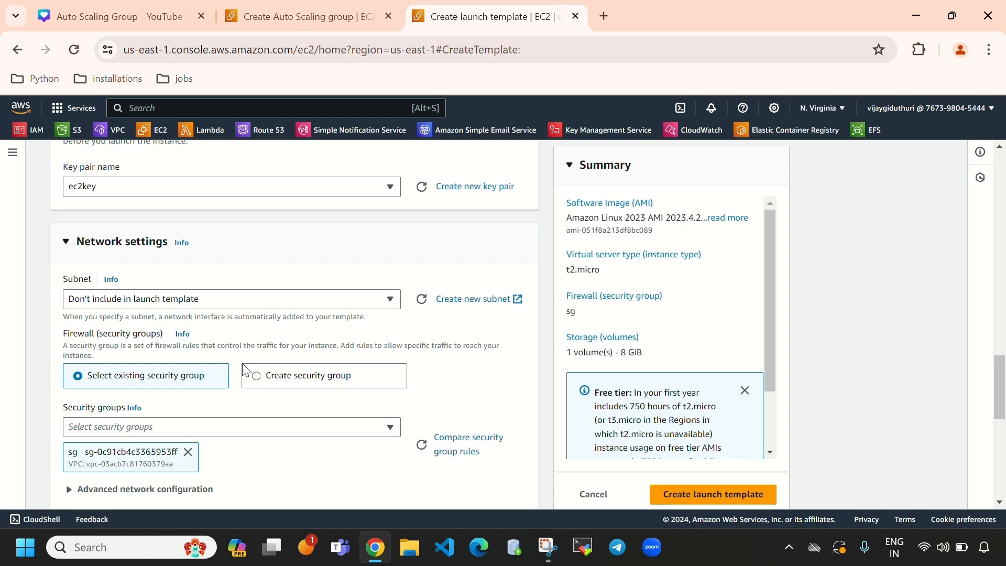
# Step: Expand the launch template's advanced details and go to the optional user data field
pyautogui.scroll(-4, 269, 378)
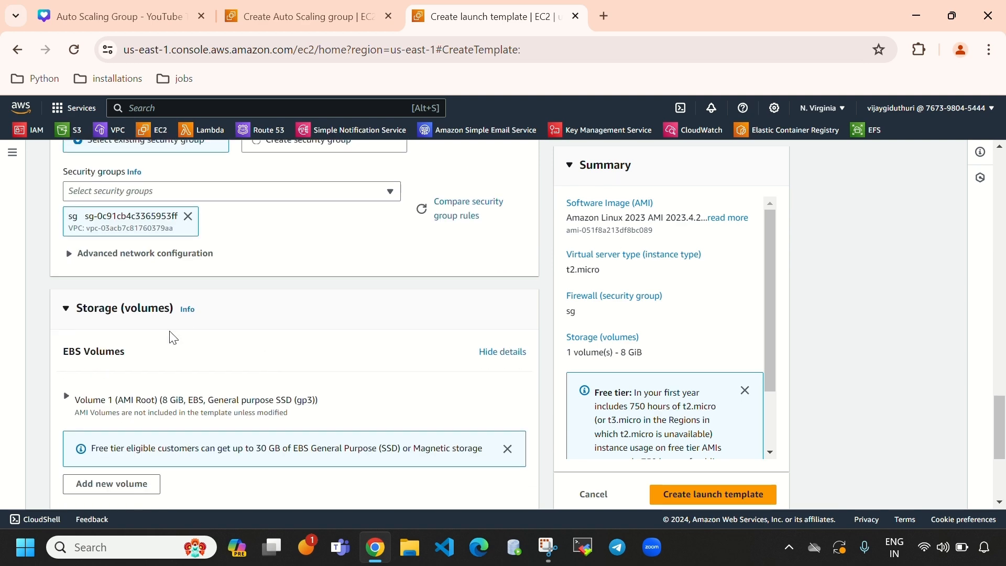
pyautogui.scroll(-2, 153, 281)
pyautogui.scroll(-2, 367, 464)
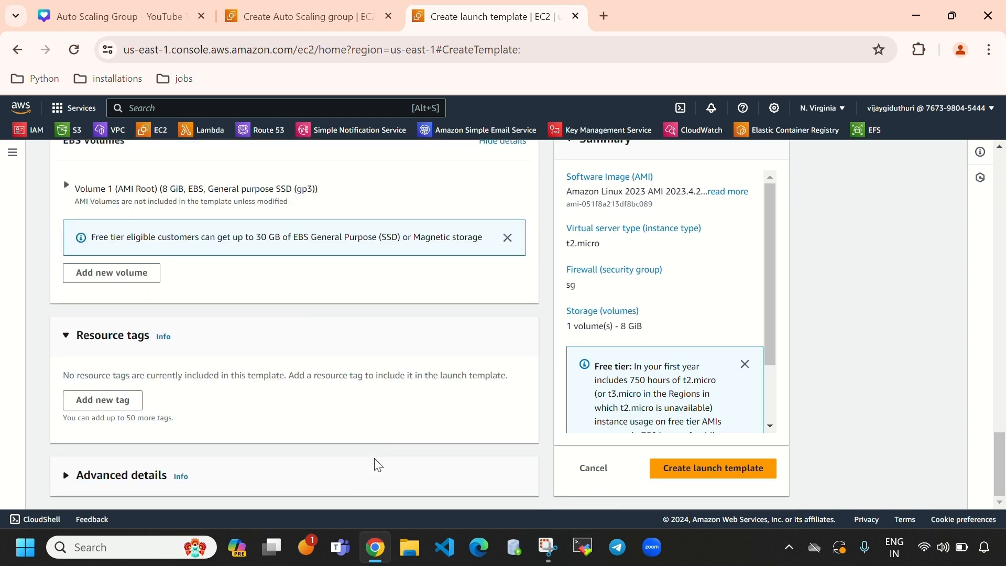
pyautogui.click(113, 478)
pyautogui.scroll(-8, 212, 390)
pyautogui.scroll(-15, 225, 406)
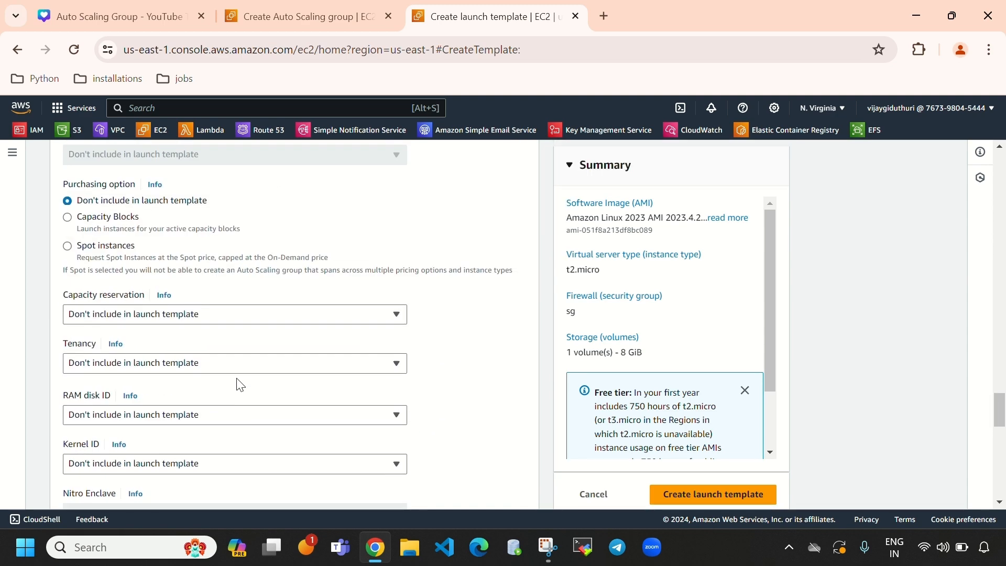
pyautogui.scroll(-5, 361, 268)
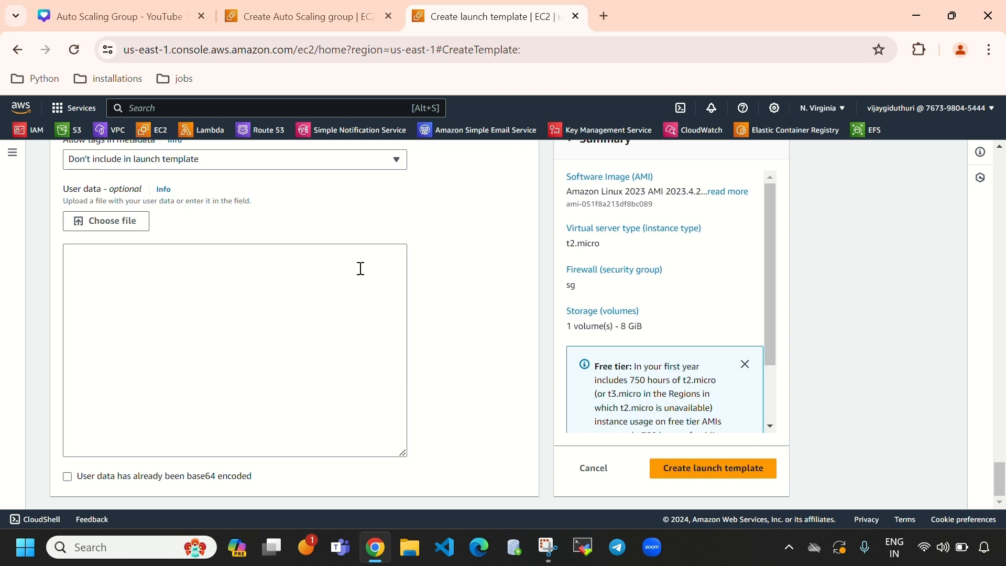
# Step: Copy the second httpd setup script, with the h1 heading and hostname -f, from the Notepad notes into the user data field
pyautogui.click(359, 268)
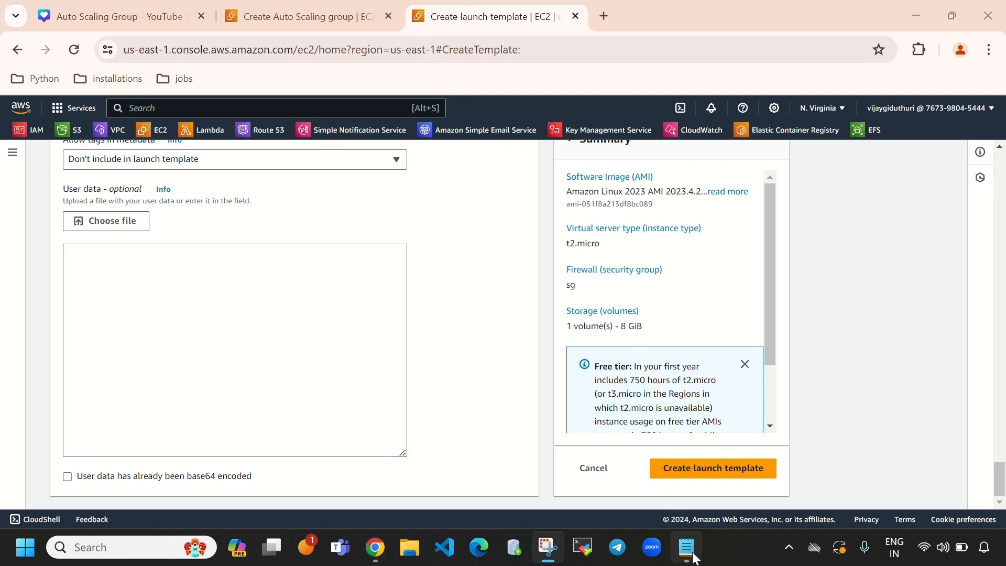
pyautogui.click(689, 551)
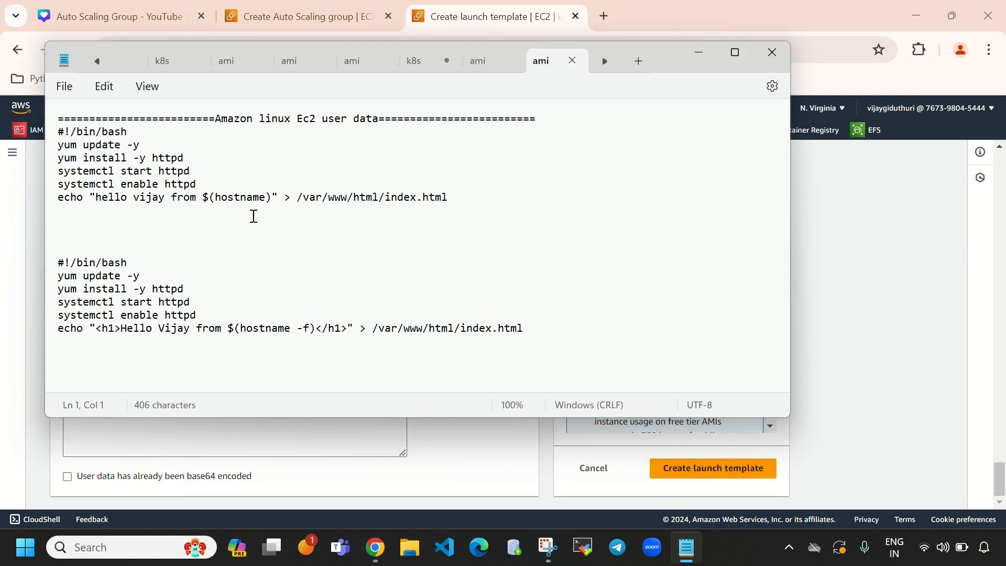
pyautogui.moveTo(60, 261); pyautogui.dragTo(538, 337)
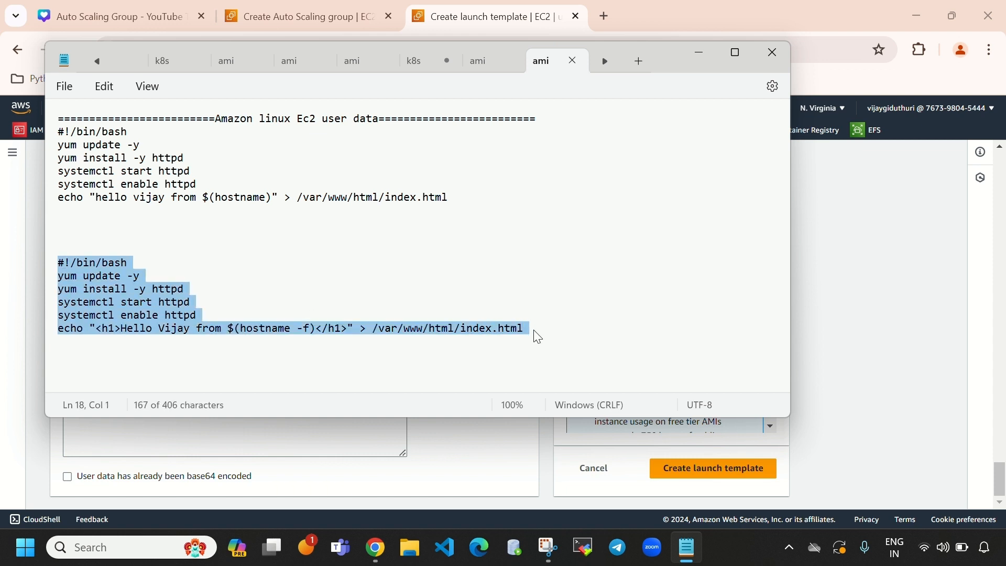
pyautogui.click(700, 54)
pyautogui.write('#!/bin/bash yum update -y yum install -y httpd systemctl start httpd systemctl enable httpd echo "<h1>Hello Vijay from $(hostname -f)</h1>" > /var/www/html/index.html')
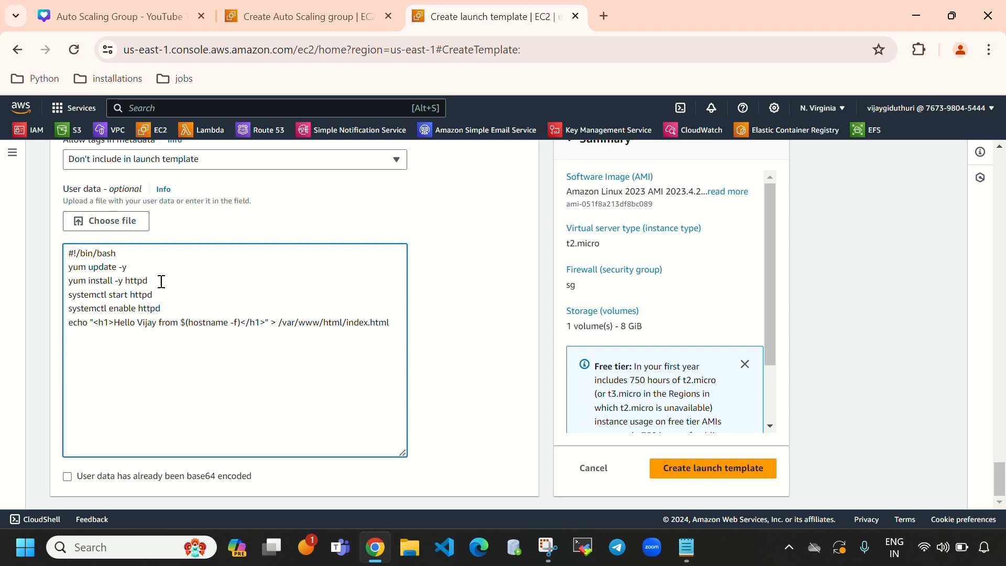
# Step: Review the user data script line by line, from the bash header through the httpd commands to the index.html output path
pyautogui.moveTo(128, 251); pyautogui.dragTo(66, 252)
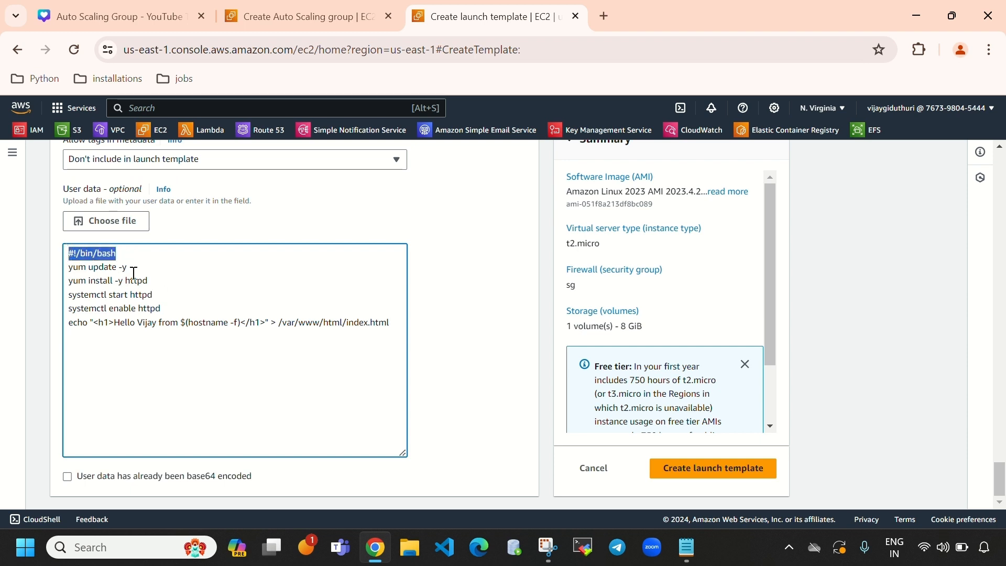
pyautogui.moveTo(128, 267); pyautogui.dragTo(67, 267)
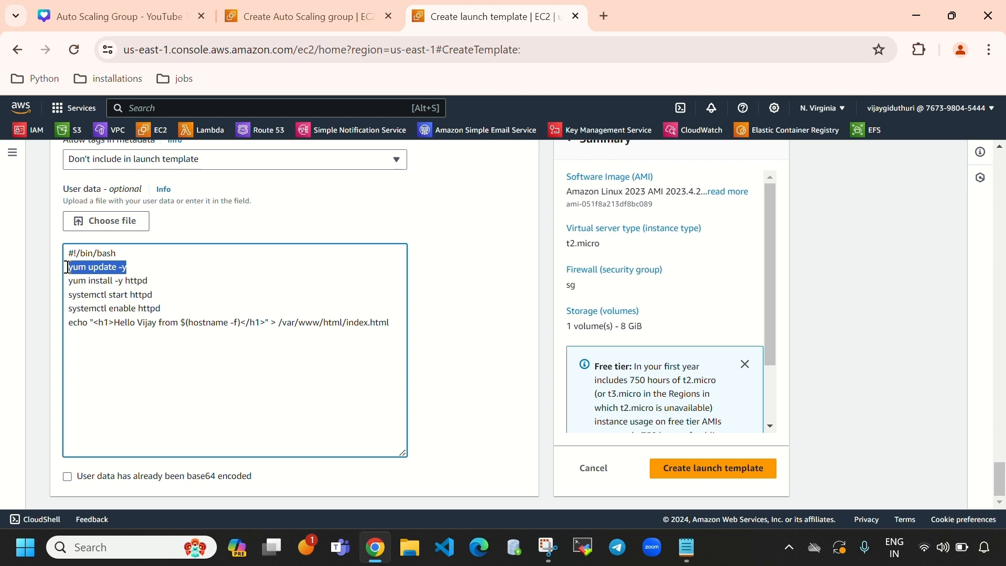
pyautogui.moveTo(150, 280); pyautogui.dragTo(86, 280)
pyautogui.moveTo(158, 299); pyautogui.dragTo(108, 309)
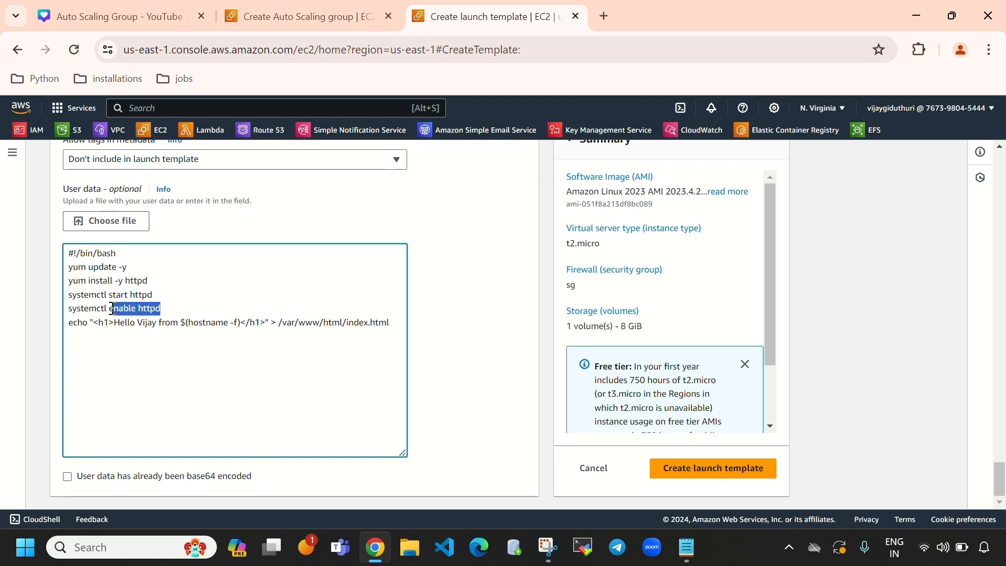
pyautogui.click(137, 322)
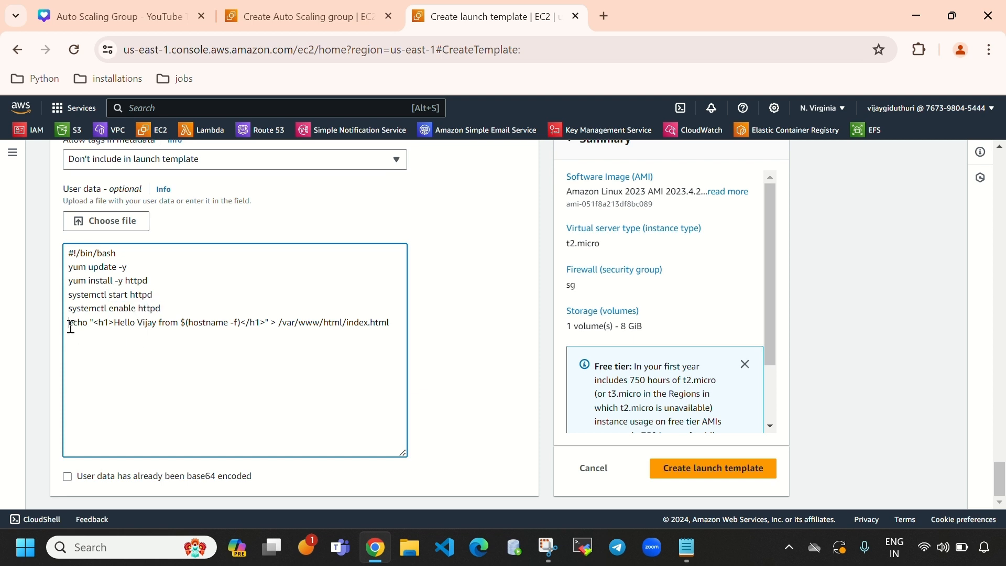
pyautogui.doubleClick(70, 325)
pyautogui.click(125, 346)
pyautogui.moveTo(114, 322); pyautogui.dragTo(228, 336)
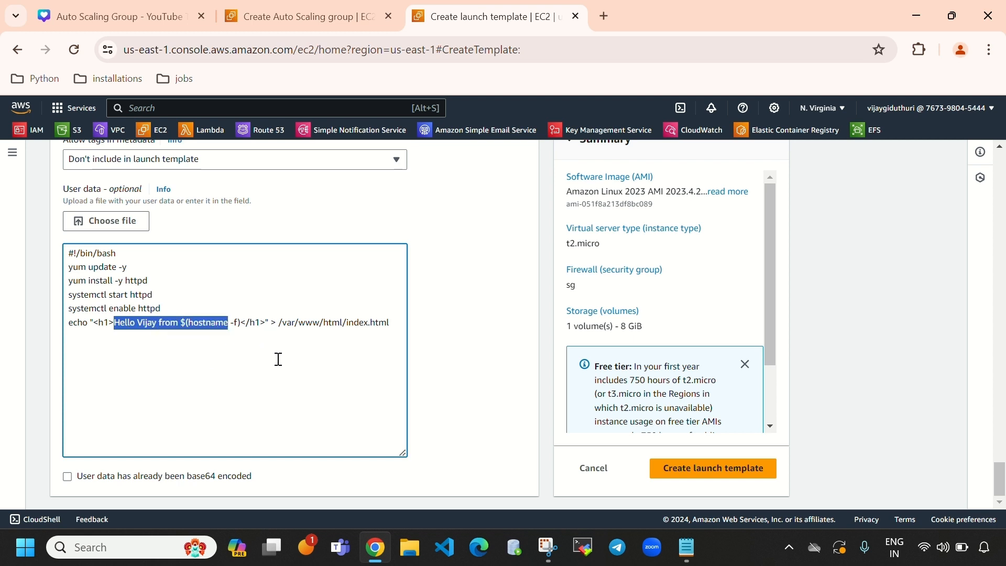
pyautogui.click(305, 400)
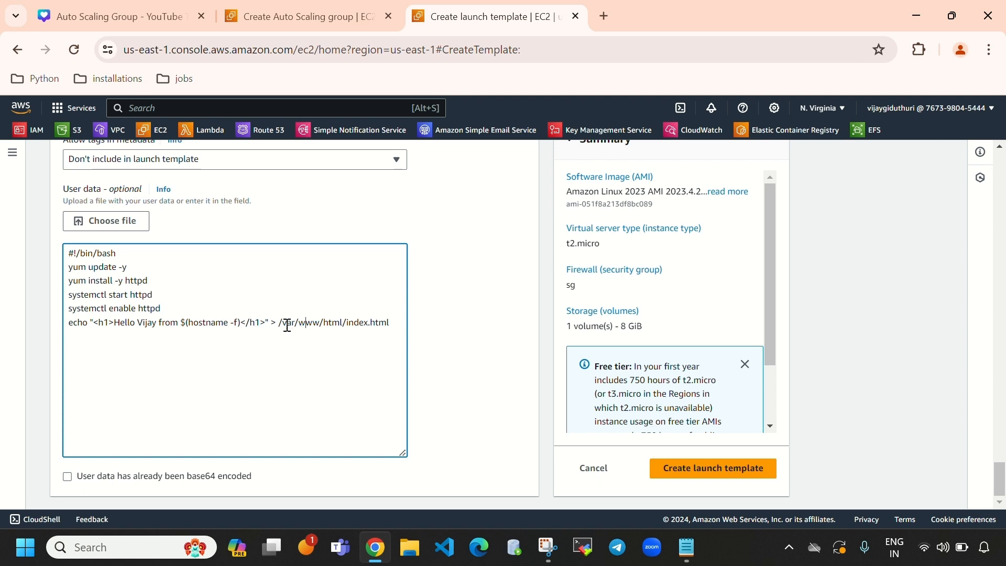
pyautogui.moveTo(276, 323); pyautogui.dragTo(389, 340)
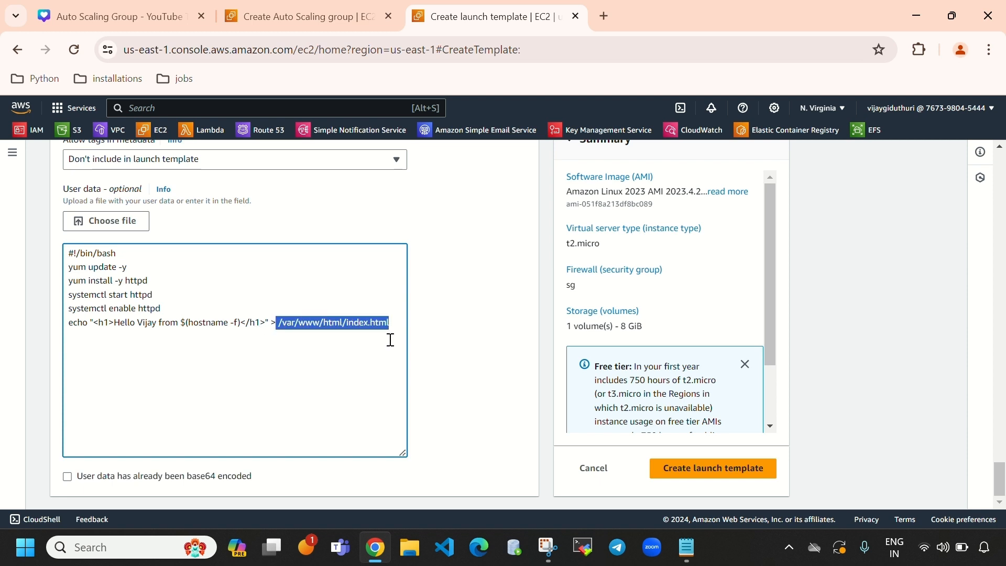
pyautogui.click(372, 342)
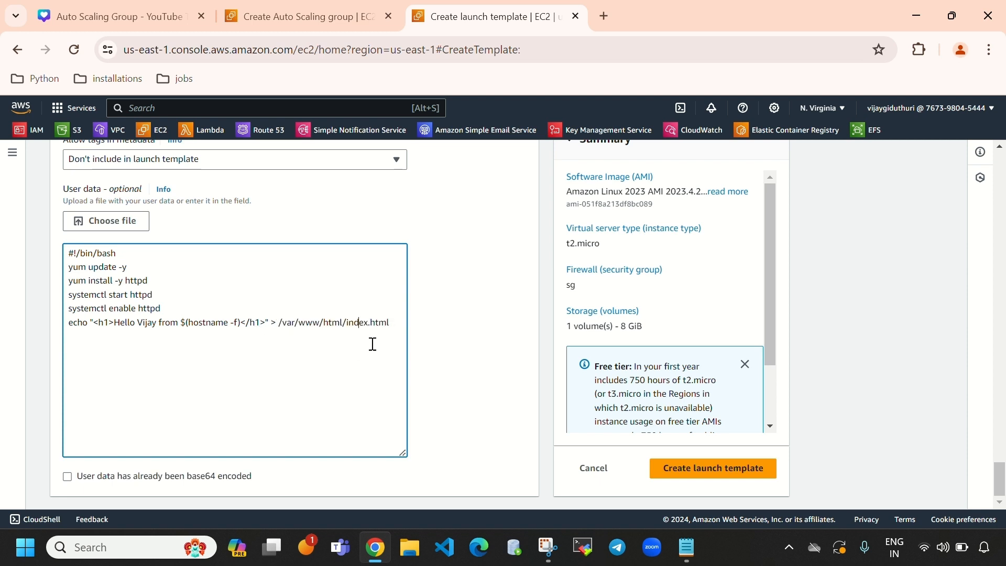
# Step: Review the whole launch template form, from name, AMI, instance type and key pair through security group and storage to the user data script
pyautogui.moveTo(344, 322); pyautogui.dragTo(392, 329)
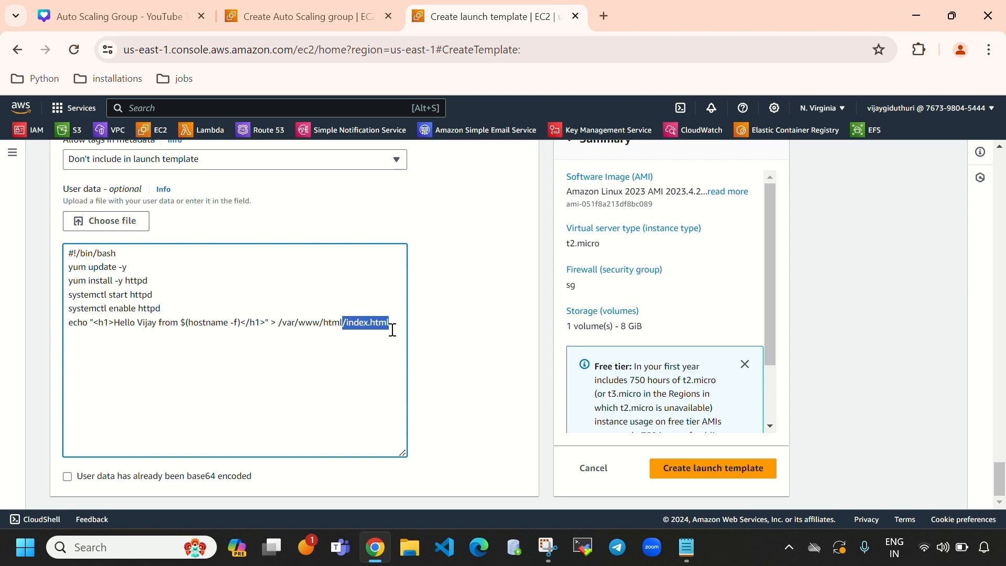
pyautogui.click(391, 373)
pyautogui.scroll(20, 367, 398)
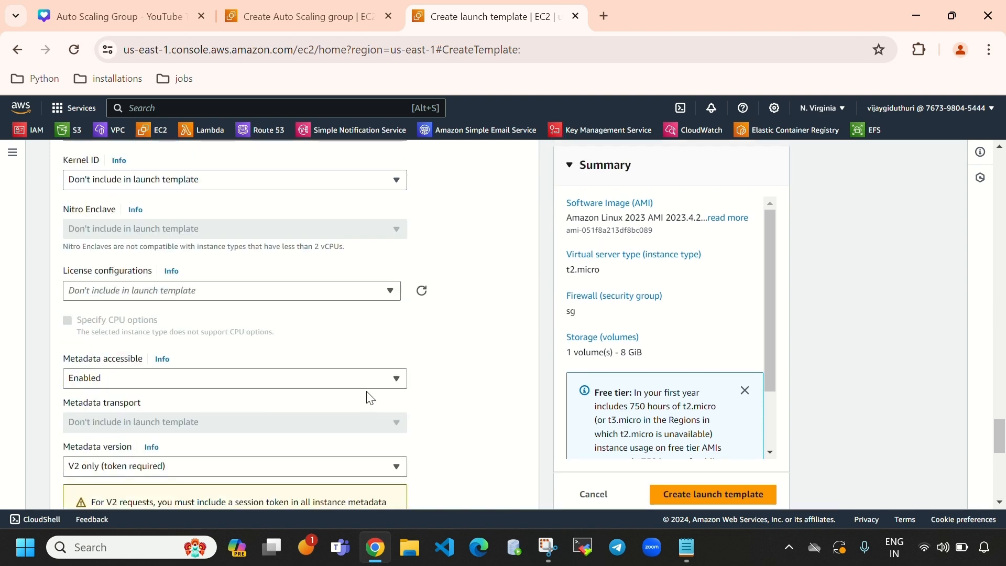
pyautogui.scroll(20, 393, 378)
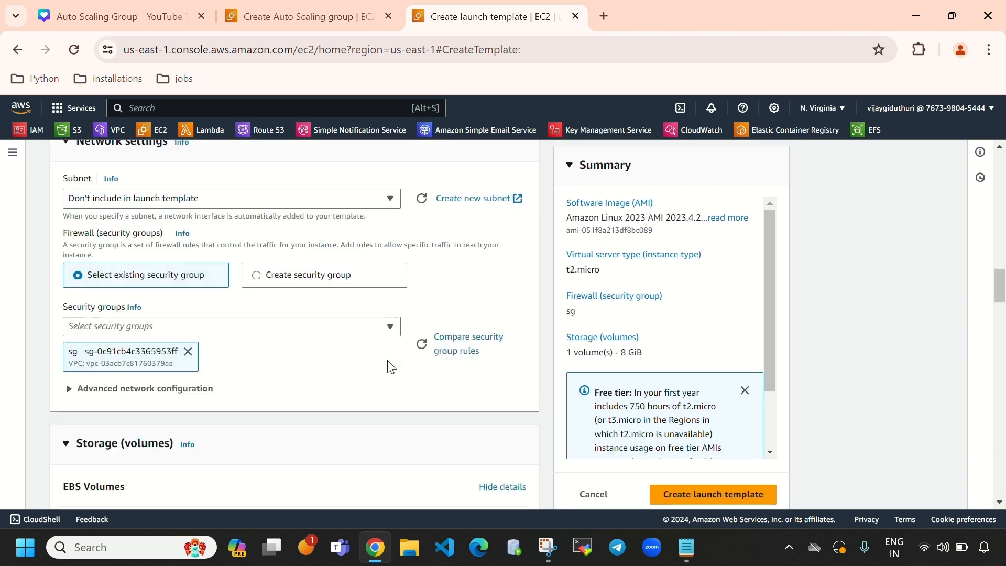
pyautogui.scroll(10, 394, 361)
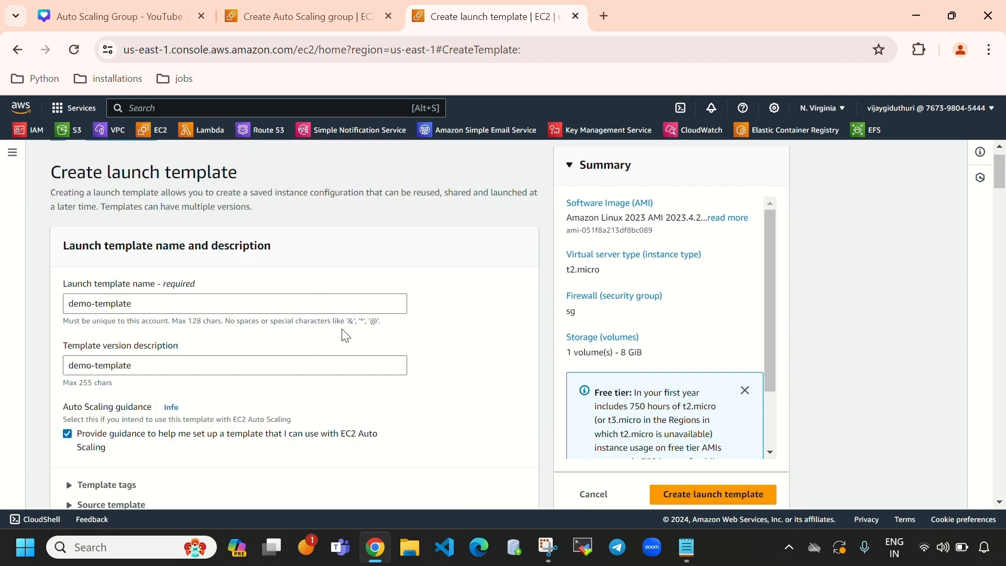
pyautogui.scroll(-10, 307, 378)
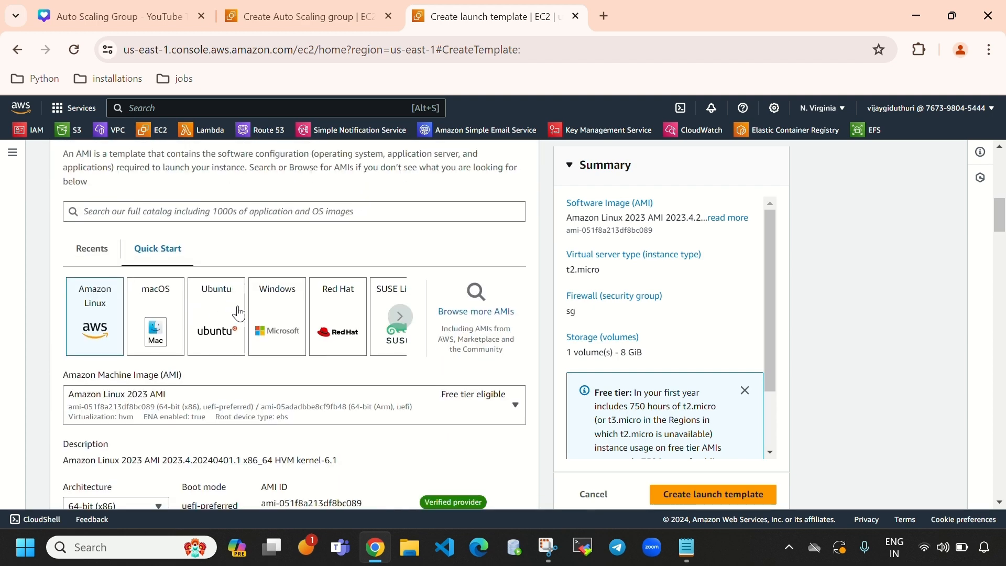
pyautogui.scroll(-5, 292, 212)
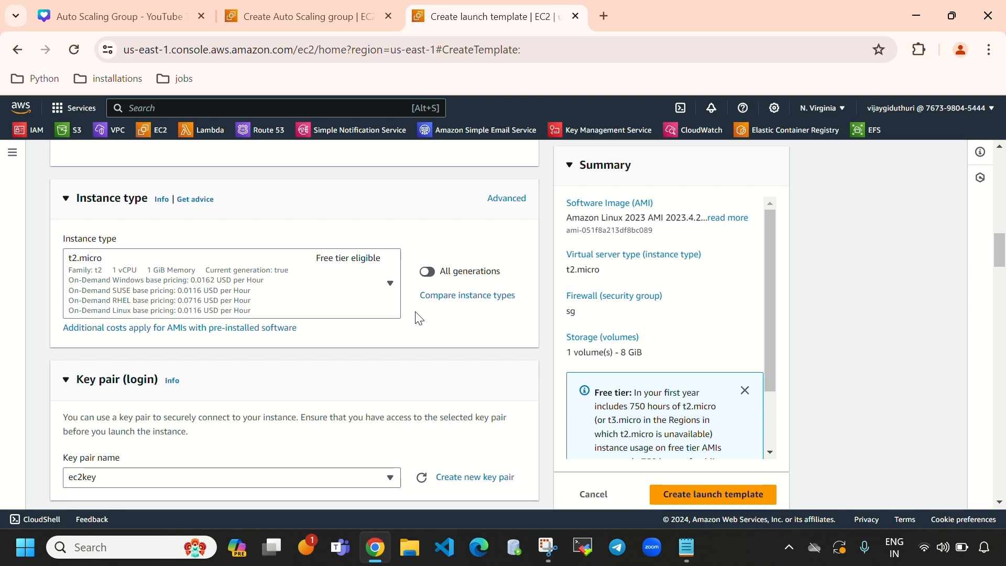
pyautogui.scroll(-5, 420, 328)
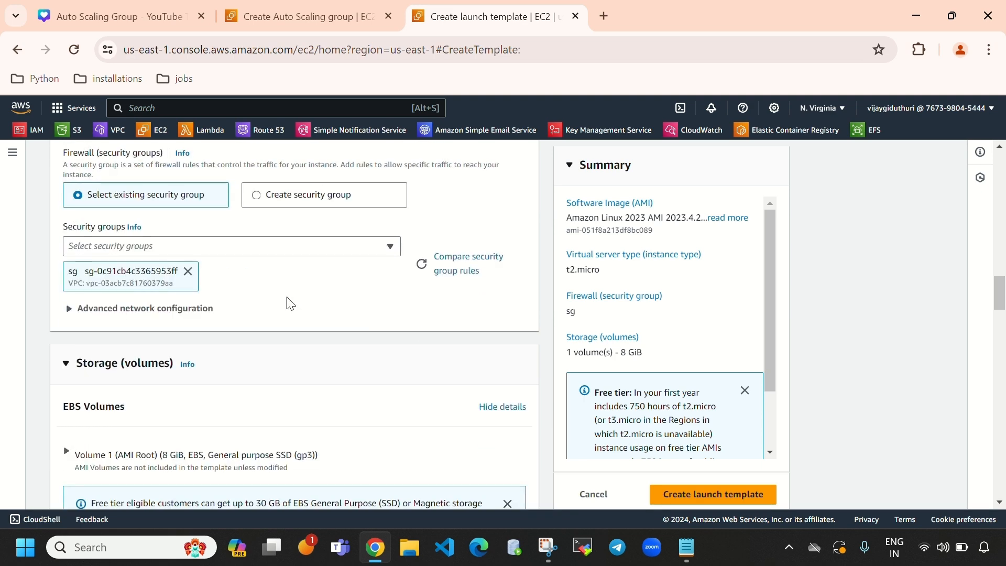
pyautogui.scroll(-2, 287, 297)
pyautogui.scroll(-6, 324, 320)
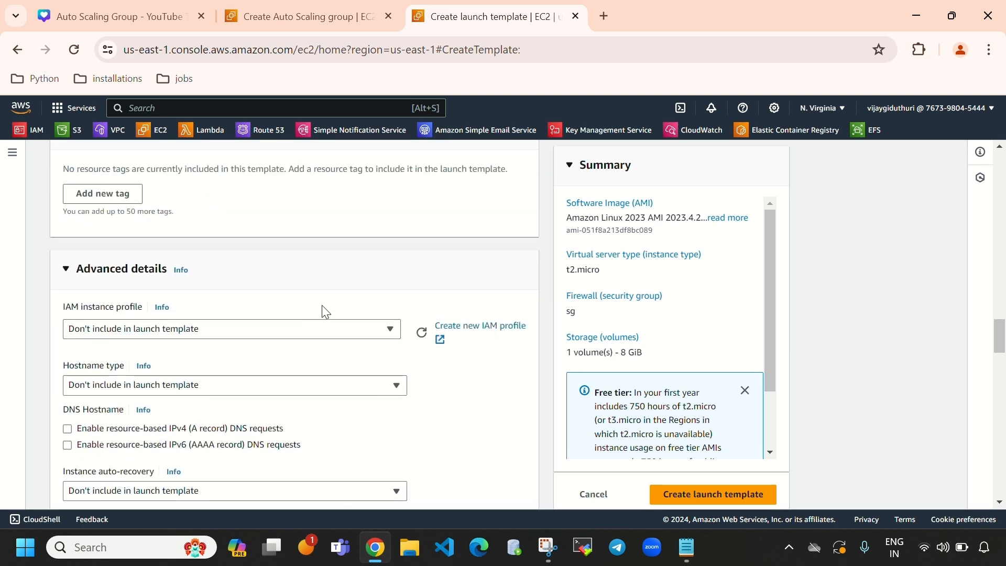
pyautogui.scroll(-15, 325, 311)
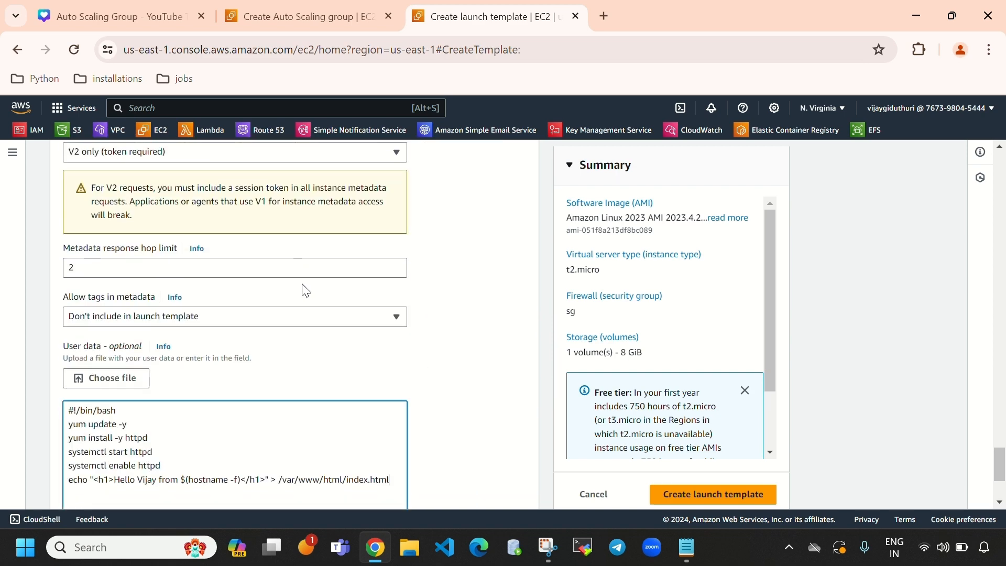
pyautogui.scroll(-3, 306, 291)
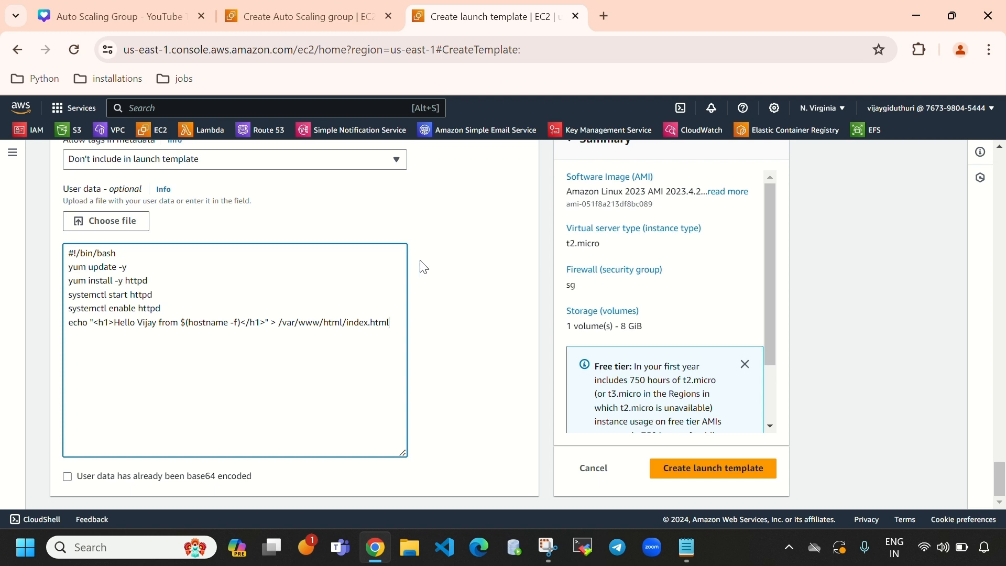
# Step: Create the launch template and select demo-template in the list of launch templates
pyautogui.click(740, 471)
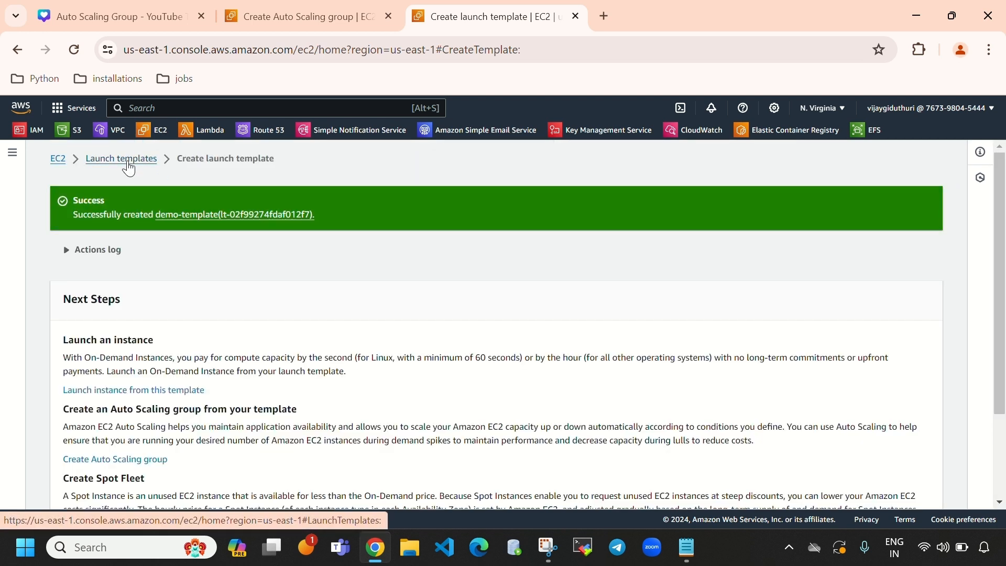
pyautogui.click(129, 166)
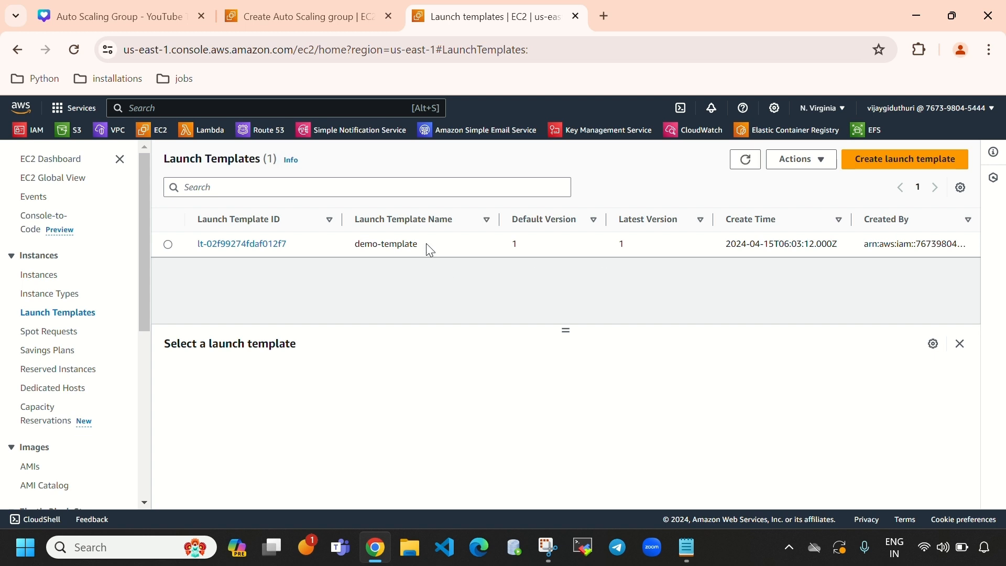
pyautogui.moveTo(426, 244); pyautogui.dragTo(348, 249)
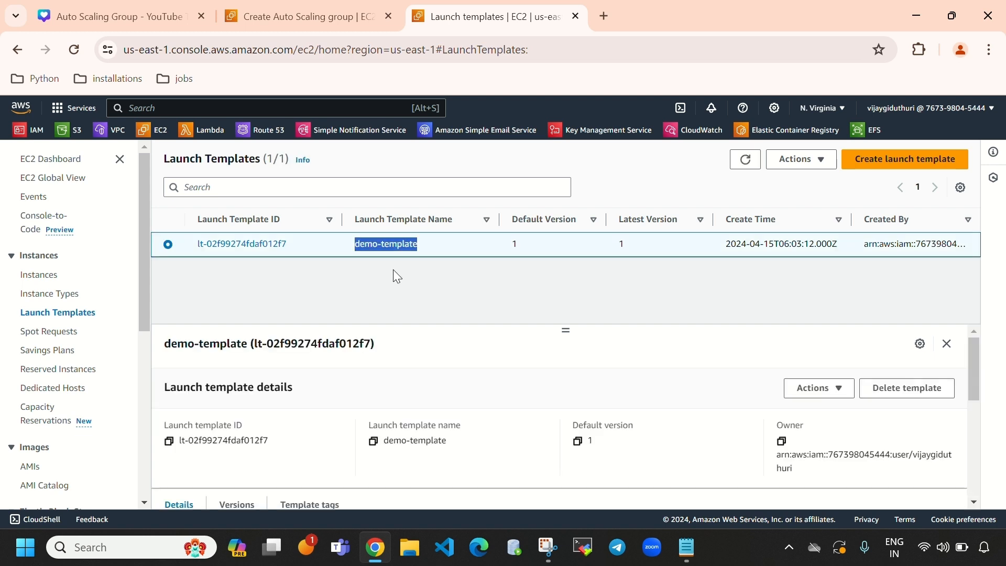
# Step: Examine demo-template's details, including its template ID, AMI ID, instance type, key pair name and security group ID
pyautogui.moveTo(566, 329); pyautogui.dragTo(617, 246)
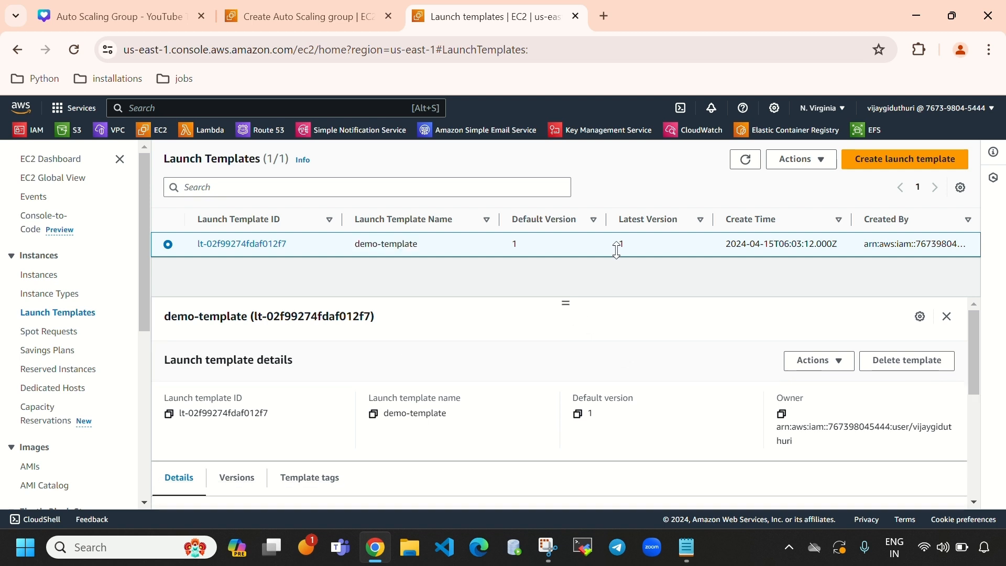
pyautogui.moveTo(163, 401); pyautogui.dragTo(271, 392)
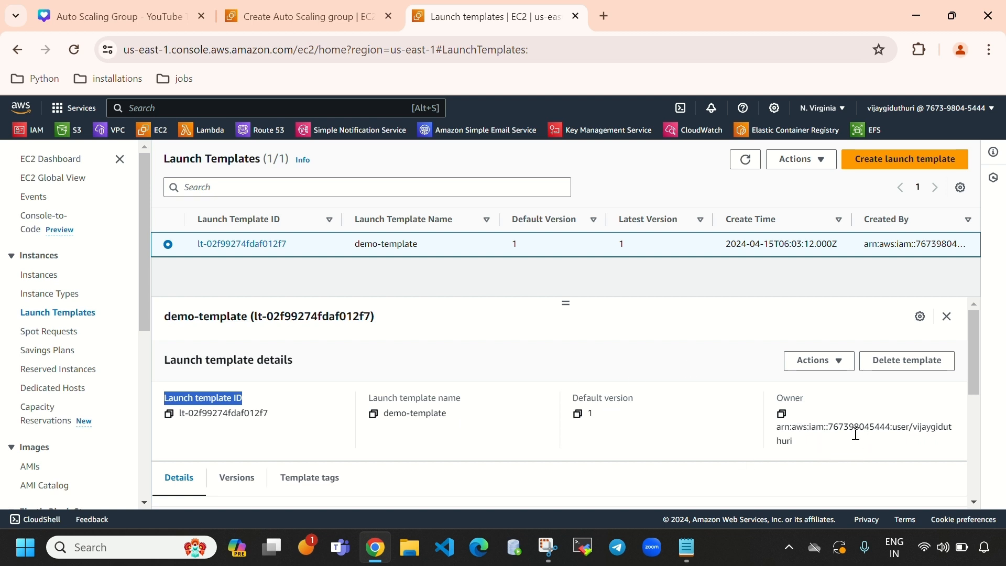
pyautogui.scroll(-3, 398, 435)
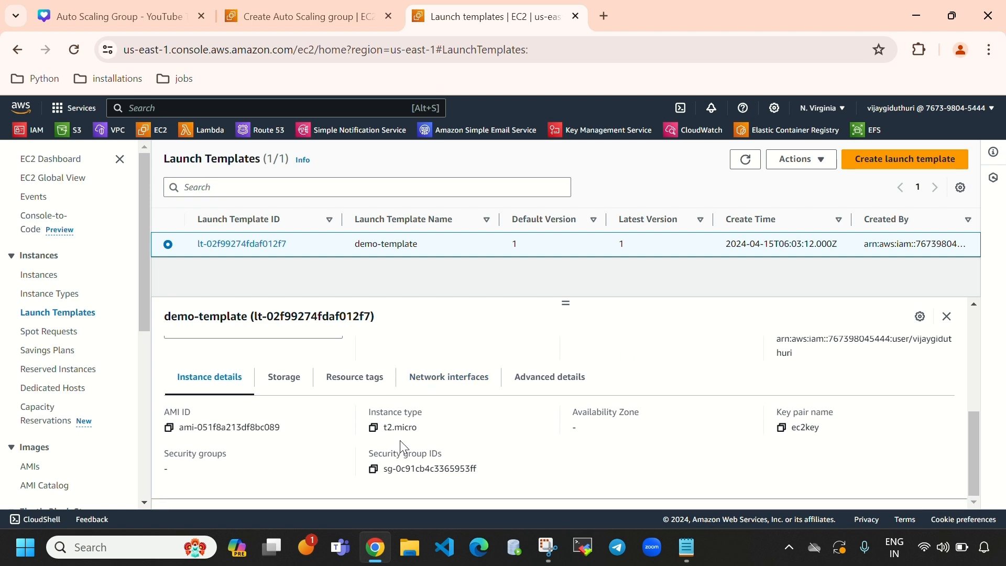
pyautogui.moveTo(440, 436); pyautogui.dragTo(386, 445)
pyautogui.moveTo(308, 427); pyautogui.dragTo(178, 428)
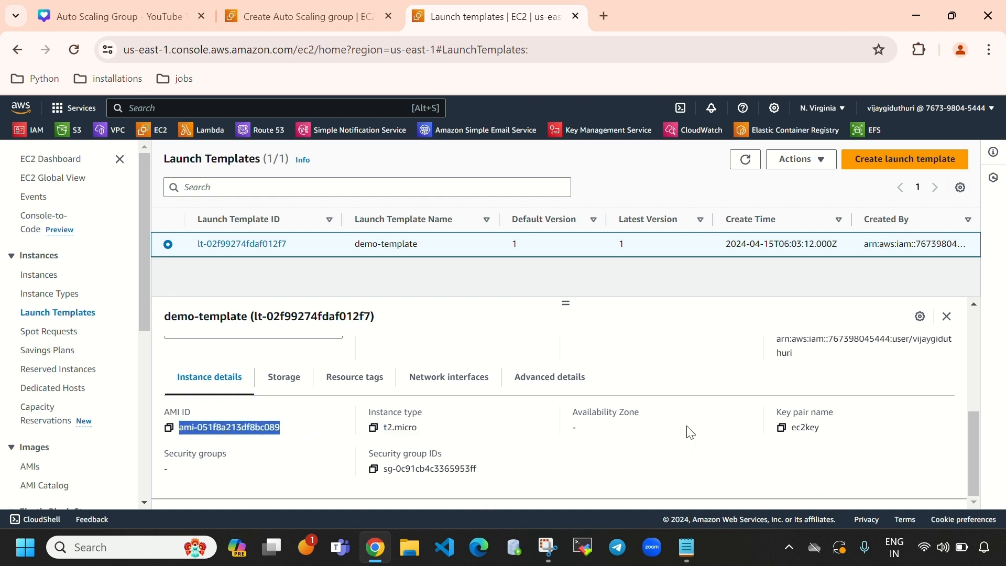
pyautogui.moveTo(849, 416); pyautogui.dragTo(776, 416)
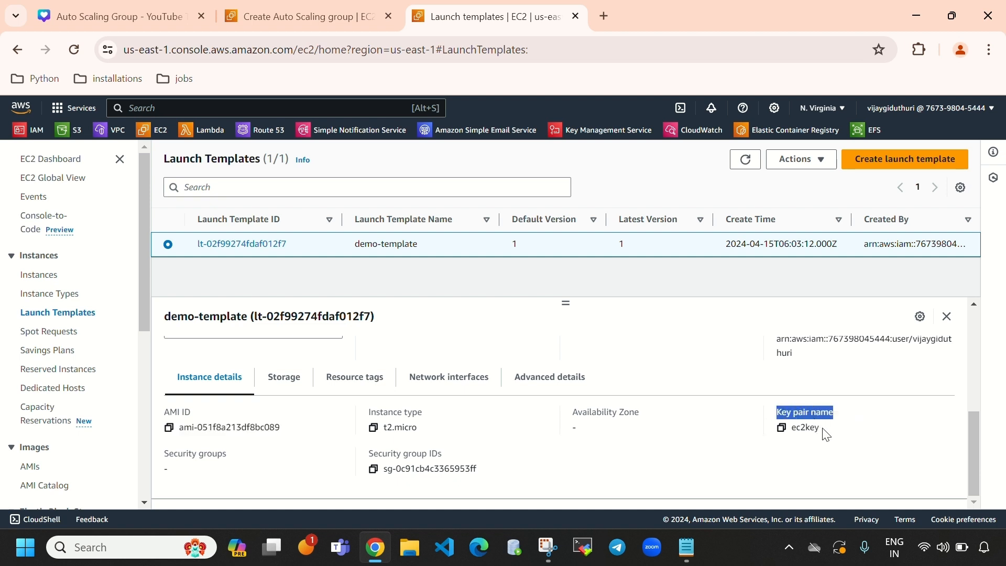
pyautogui.moveTo(825, 432); pyautogui.dragTo(801, 428)
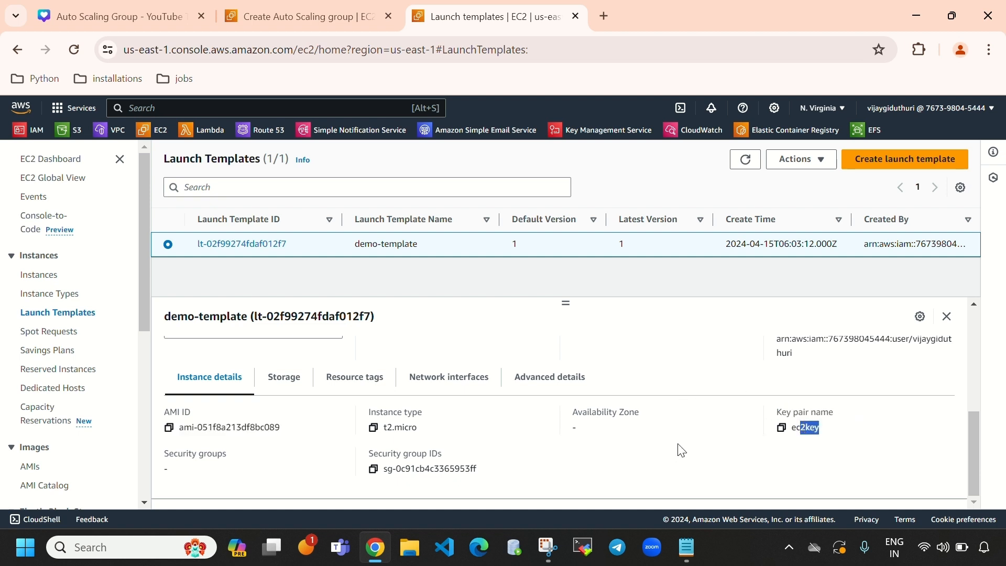
pyautogui.moveTo(493, 467); pyautogui.dragTo(382, 468)
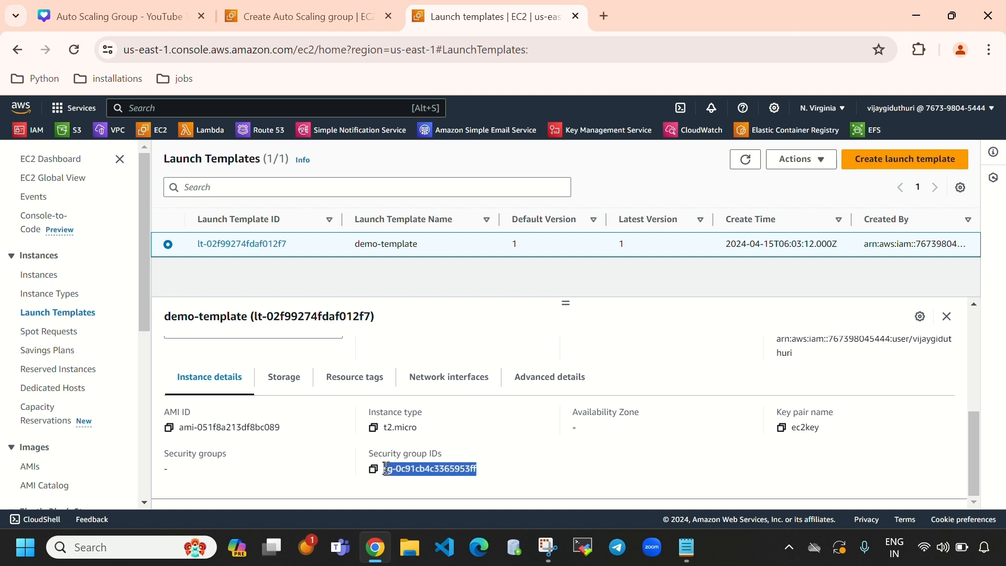
# Step: Return to the Auto Scaling group form, refresh its launch template choices and choose demo-template as the launch template
pyautogui.click(313, 21)
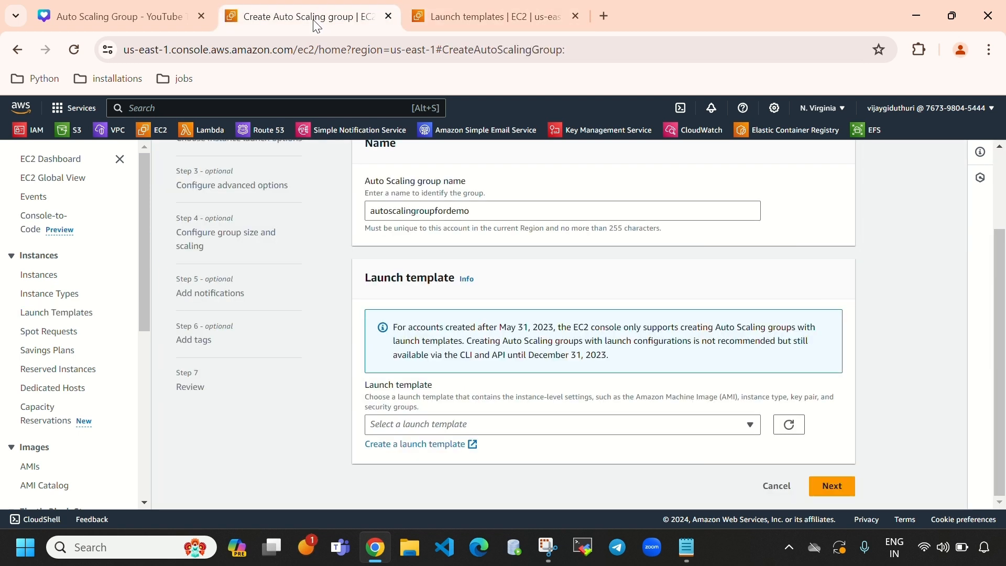
pyautogui.click(556, 431)
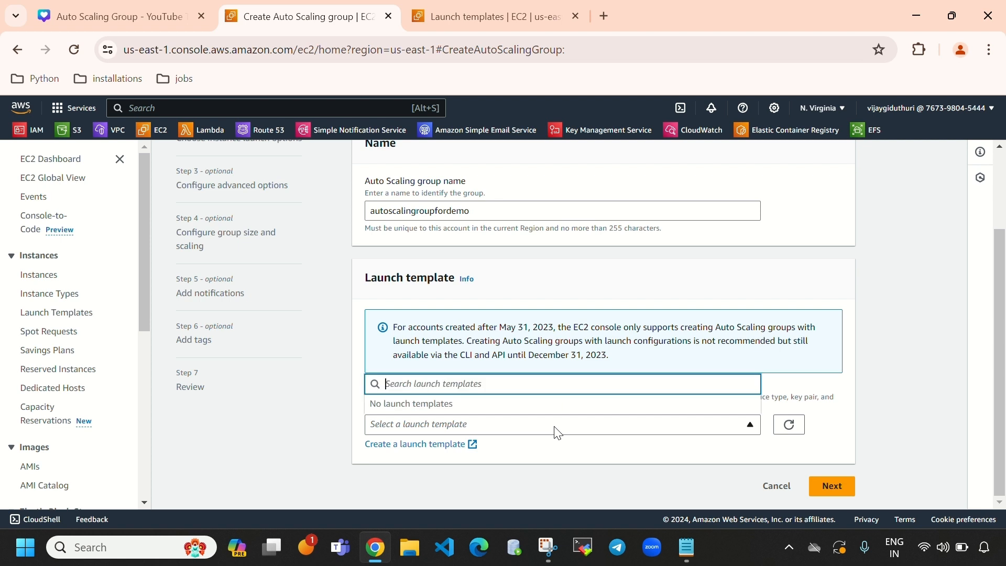
pyautogui.click(849, 425)
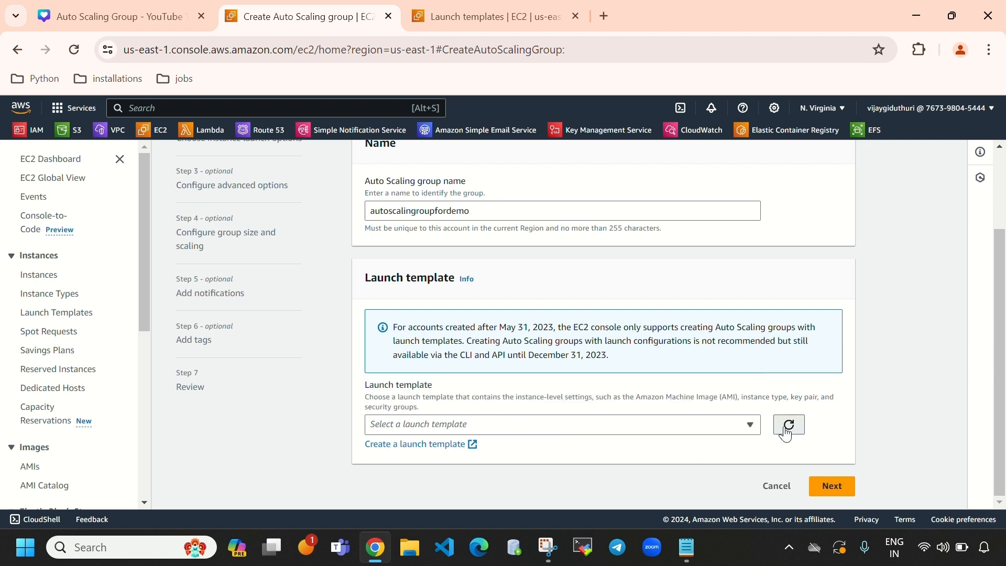
pyautogui.click(787, 429)
pyautogui.click(689, 431)
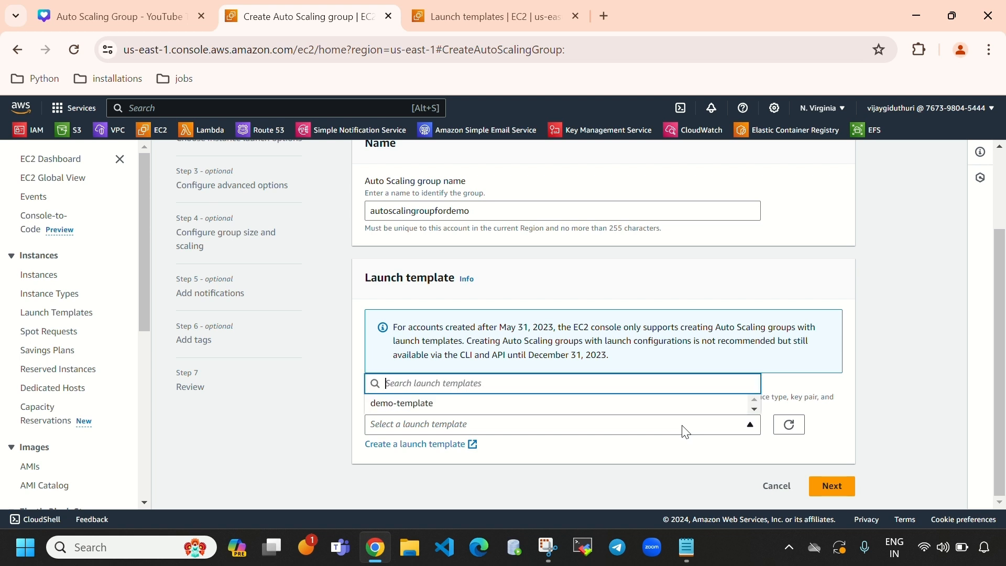
pyautogui.click(472, 407)
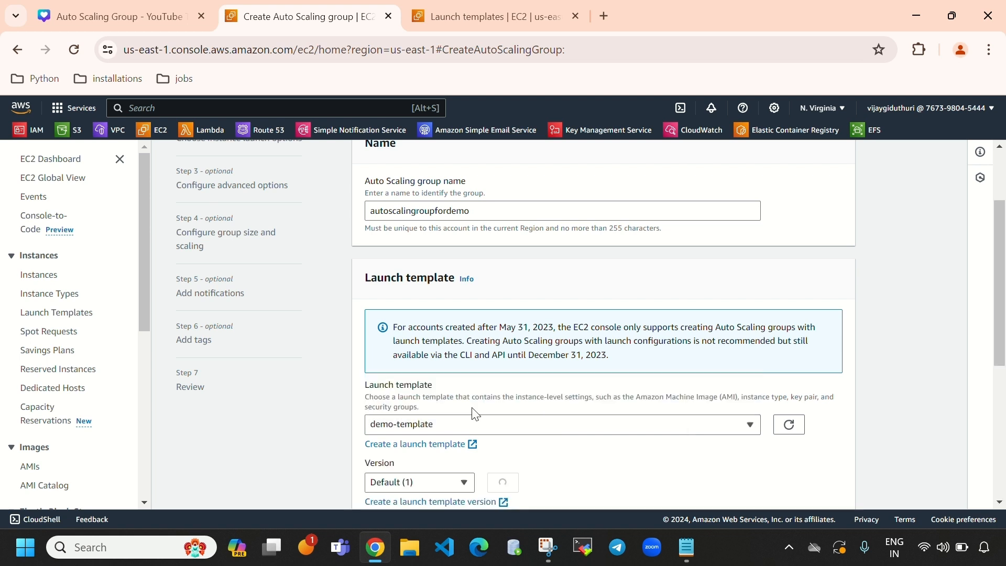
# Step: Check the chosen template's summary in the Auto Scaling group form: instance type, AMI ID, security group ID, key pair and creation date
pyautogui.scroll(-4, 641, 380)
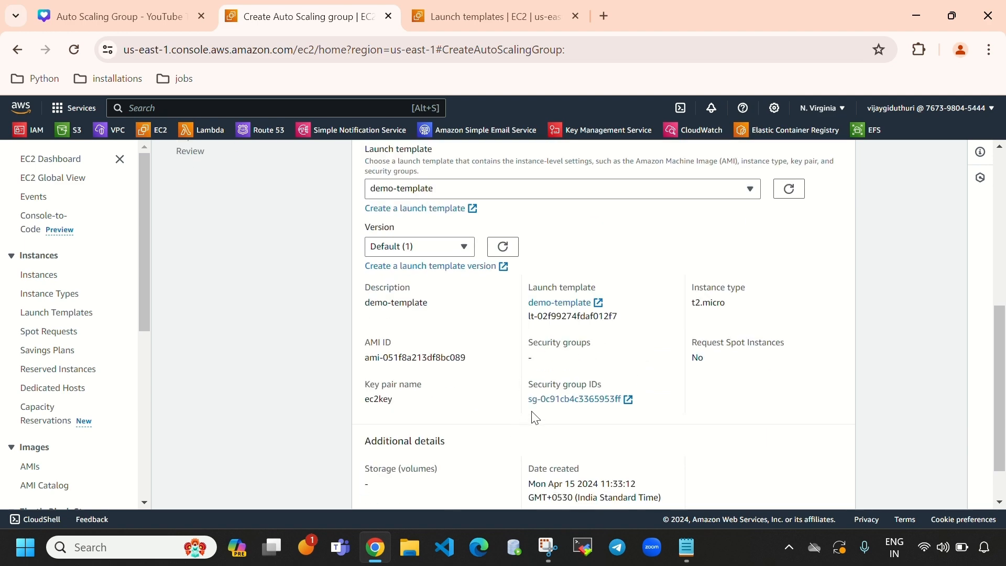
pyautogui.tripleClick(530, 290)
pyautogui.moveTo(690, 288); pyautogui.dragTo(770, 288)
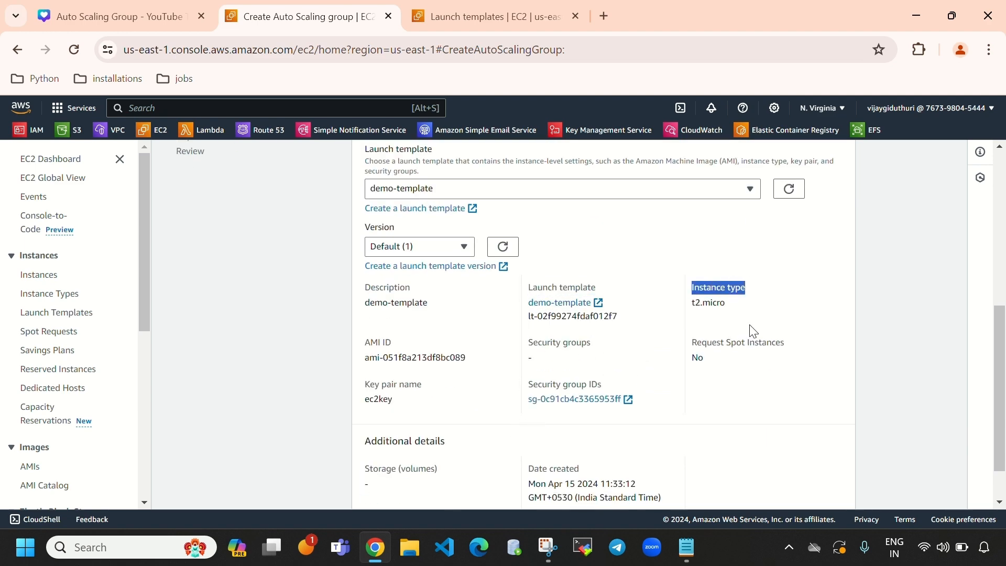
pyautogui.moveTo(365, 357); pyautogui.dragTo(488, 359)
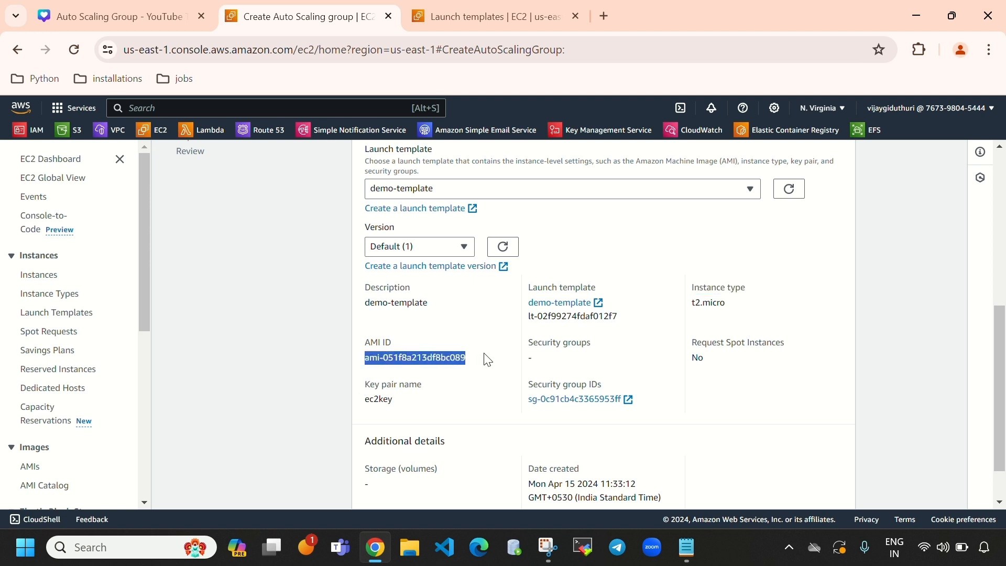
pyautogui.click(564, 371)
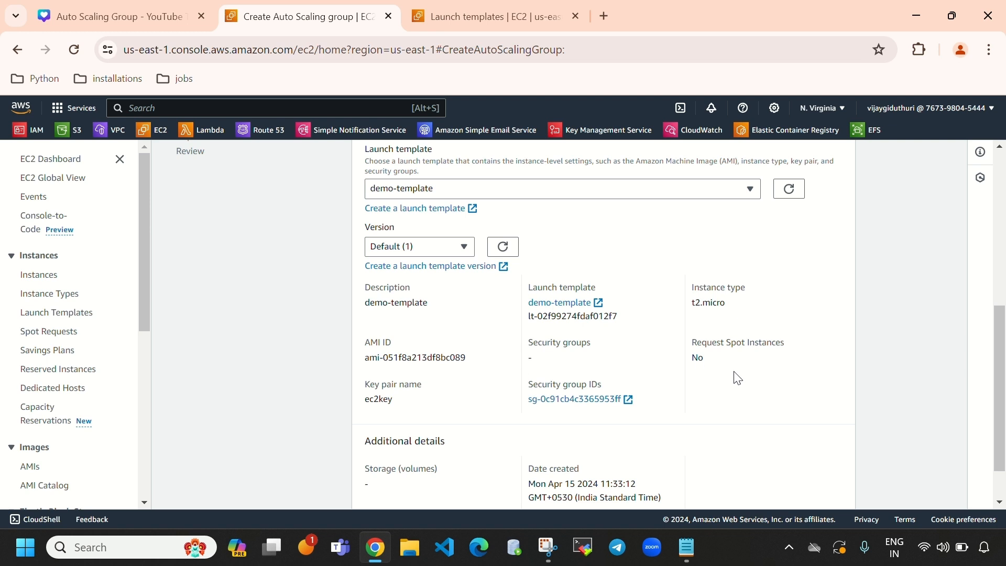
pyautogui.moveTo(628, 400); pyautogui.dragTo(523, 410)
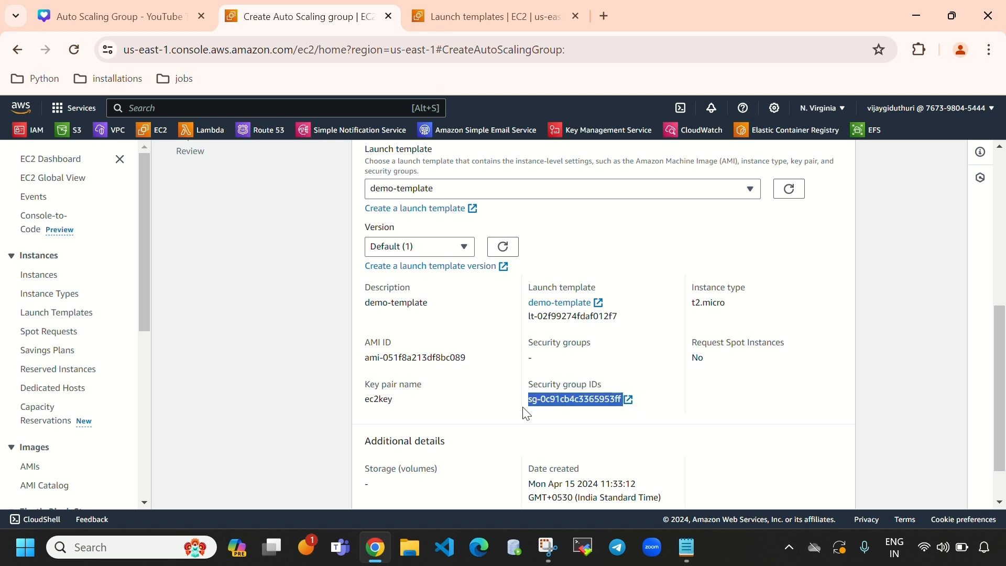
pyautogui.click(719, 409)
pyautogui.moveTo(402, 404); pyautogui.dragTo(366, 402)
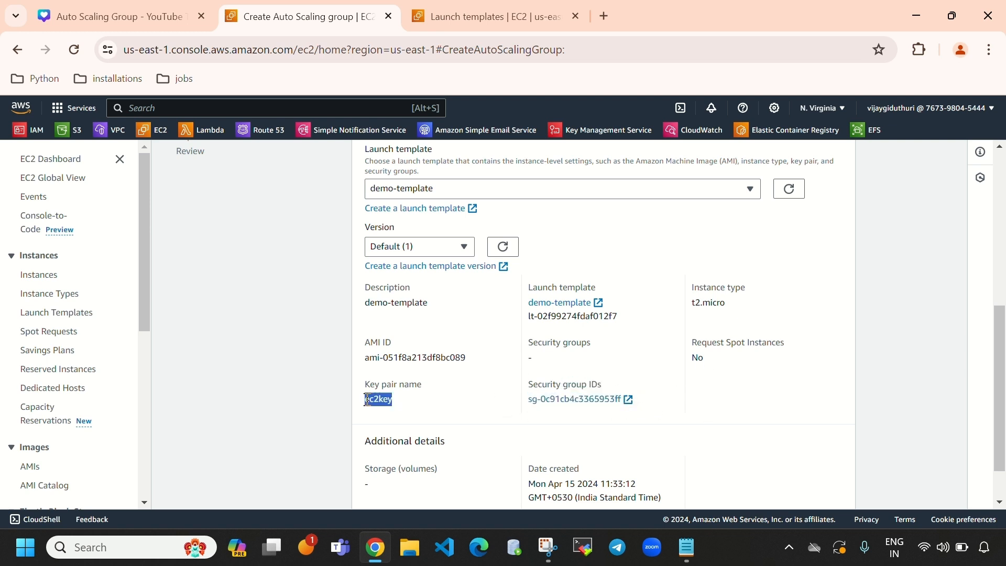
pyautogui.scroll(-1, 469, 401)
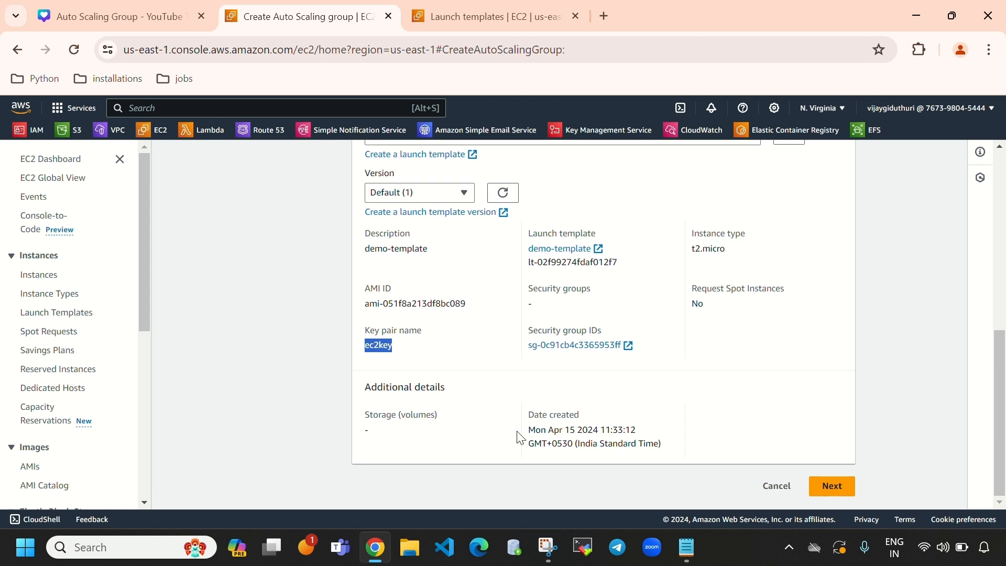
pyautogui.moveTo(519, 438); pyautogui.dragTo(678, 464)
pyautogui.click(739, 426)
# Step: Continue to the instance launch options of the Auto Scaling group and look over the instance type requirements and network sections
pyautogui.click(841, 495)
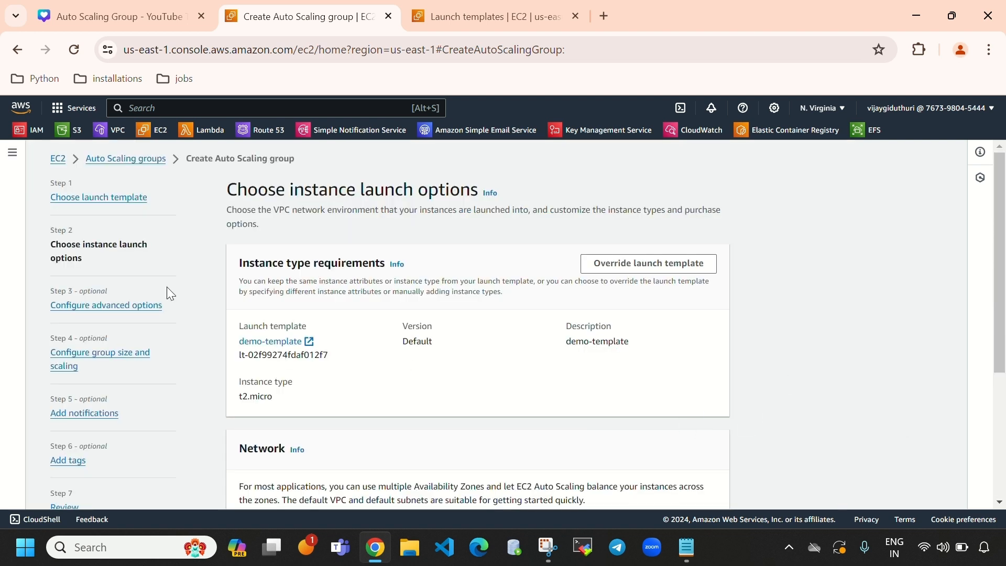
pyautogui.scroll(-3, 407, 350)
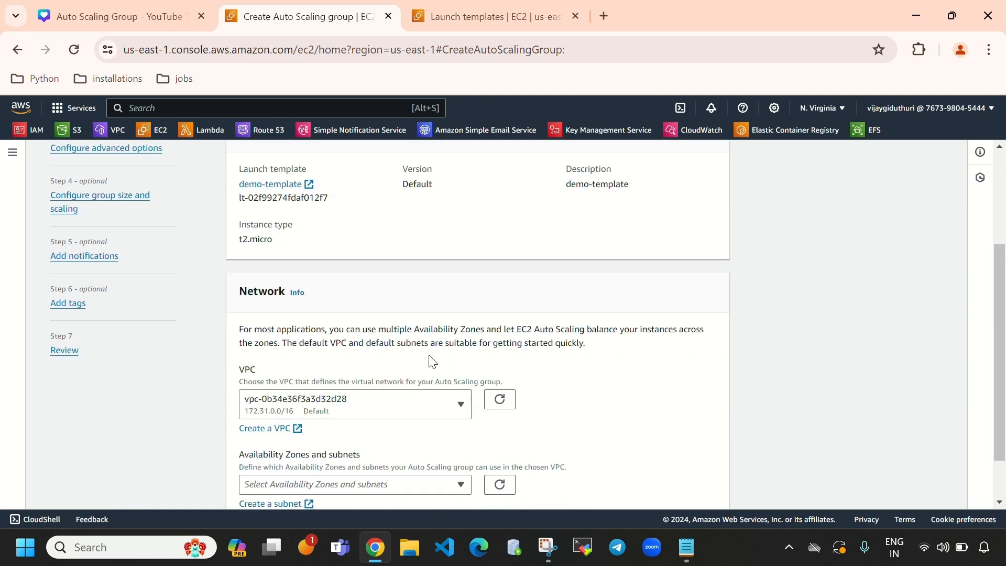
pyautogui.scroll(3, 460, 321)
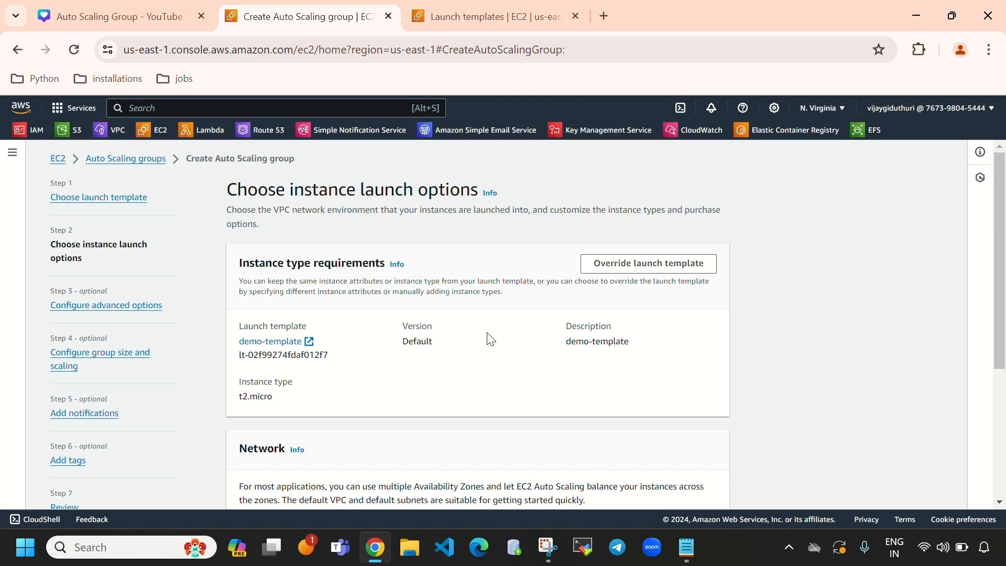
# Step: In the network settings of the instance launch options, choose my-vpc (10.0.0.0/21) as the VPC
pyautogui.scroll(-3, 488, 338)
pyautogui.scroll(-1, 534, 276)
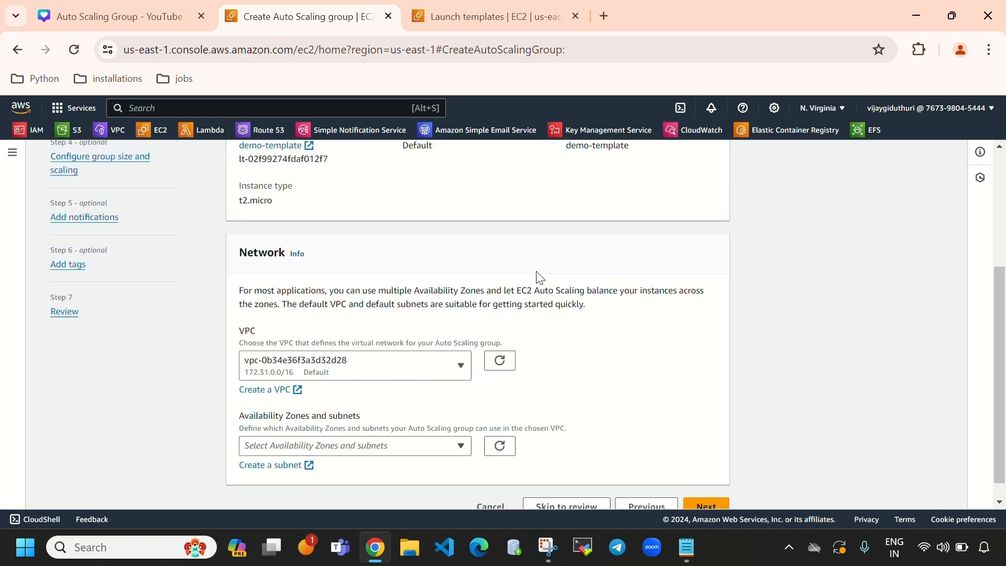
pyautogui.scroll(4, 246, 262)
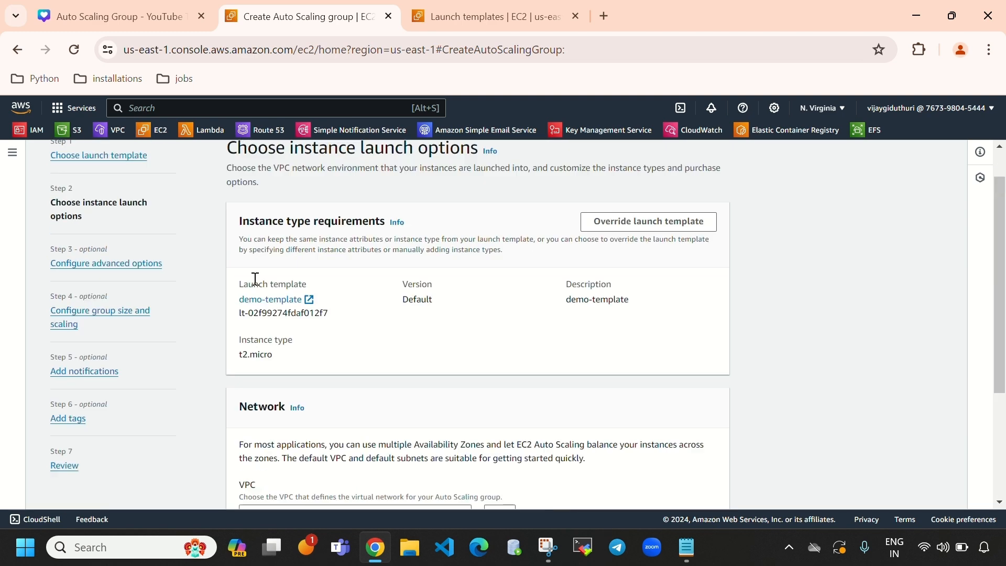
pyautogui.scroll(-4, 262, 285)
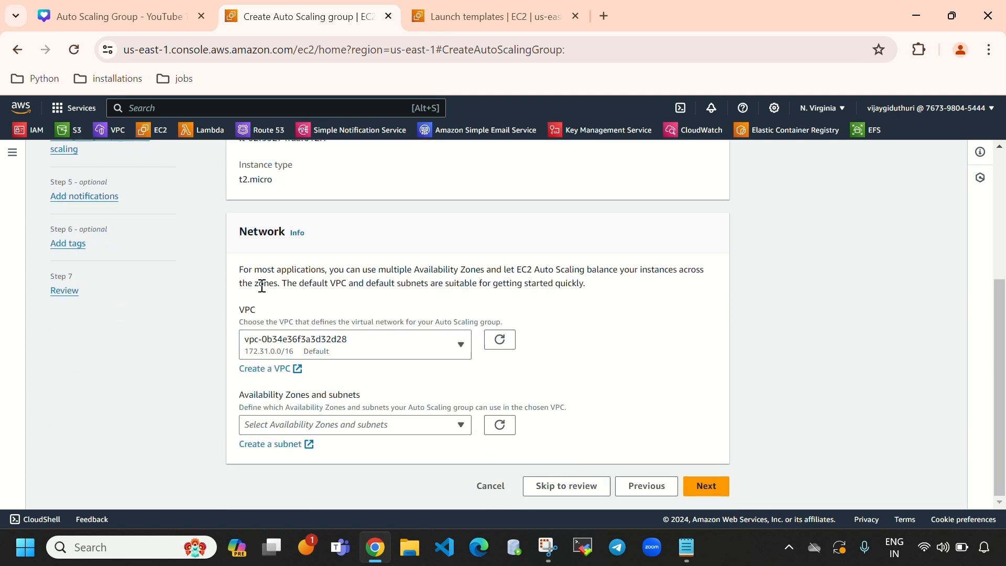
pyautogui.doubleClick(242, 235)
pyautogui.click(398, 344)
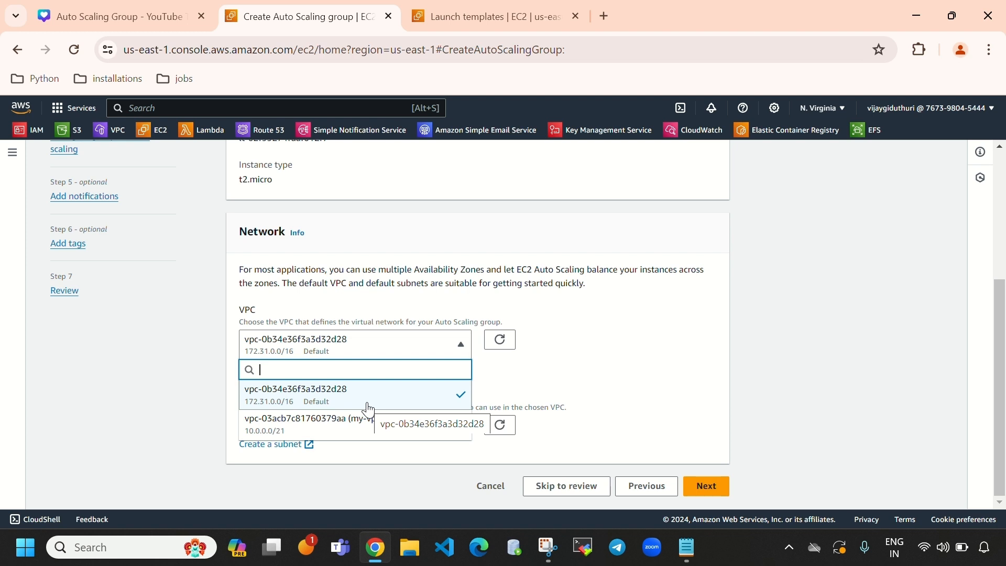
pyautogui.click(378, 430)
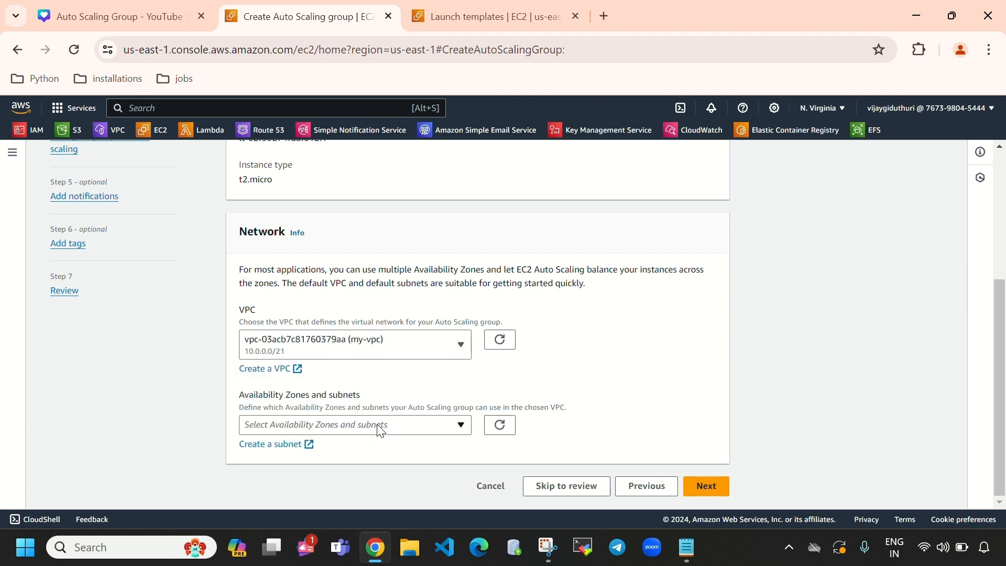
# Step: Select Public-subnet-1, Public-subnet-2 and Public-subnet-3 in us-east-1a, us-east-1b and us-east-1c, and continue to the advanced options
pyautogui.click(381, 430)
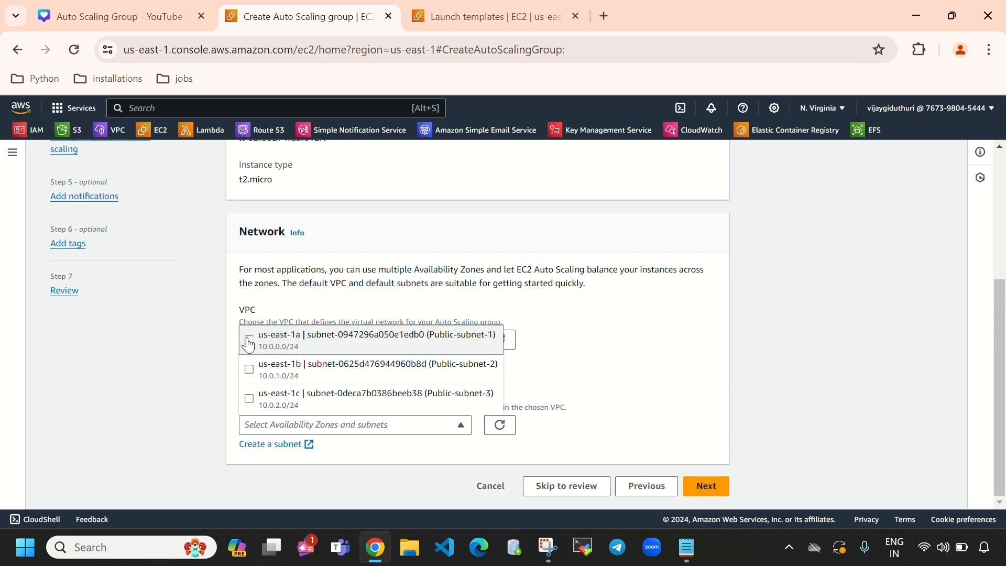
pyautogui.click(248, 340)
pyautogui.click(249, 369)
pyautogui.click(249, 399)
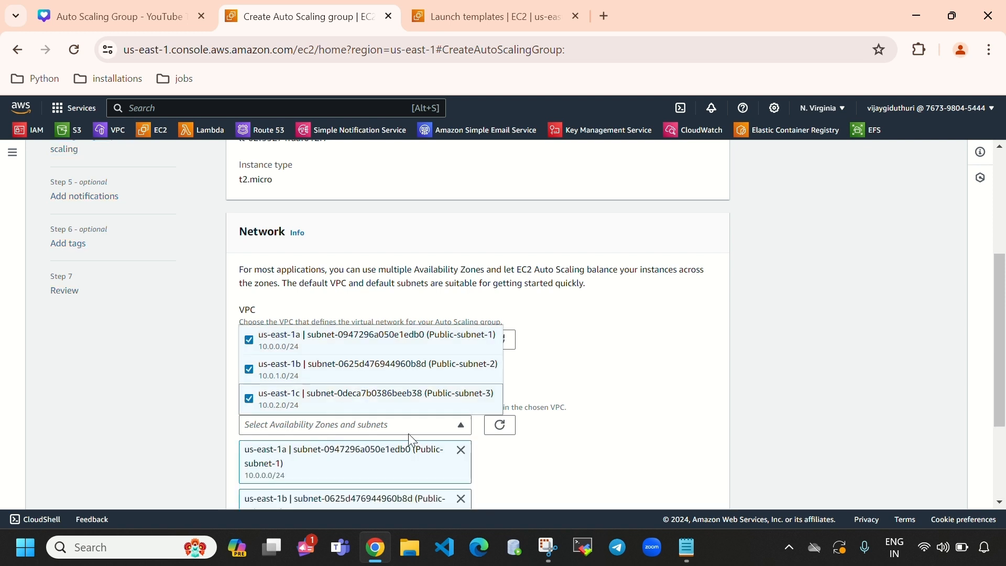
pyautogui.click(618, 398)
pyautogui.scroll(-3, 561, 364)
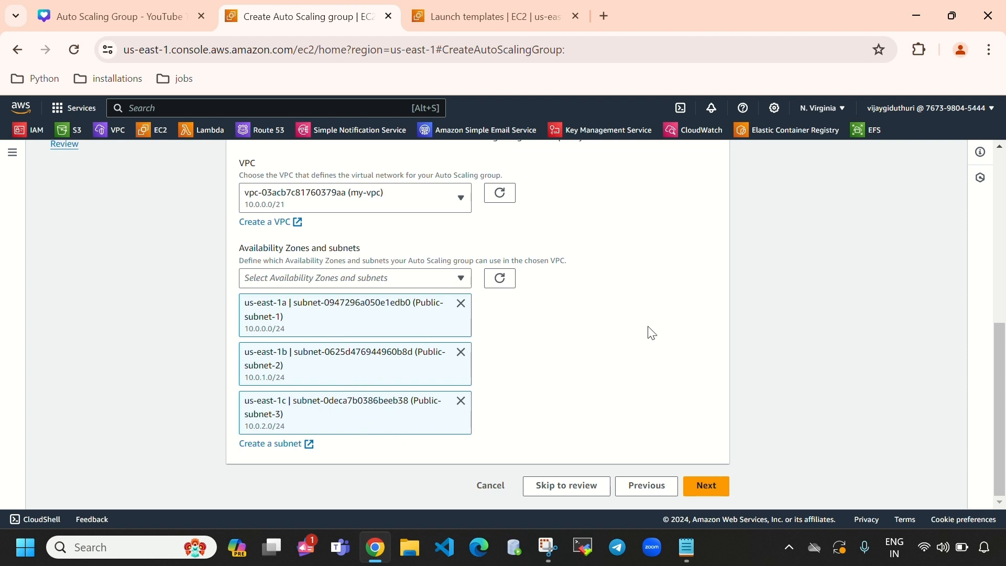
pyautogui.scroll(7, 646, 328)
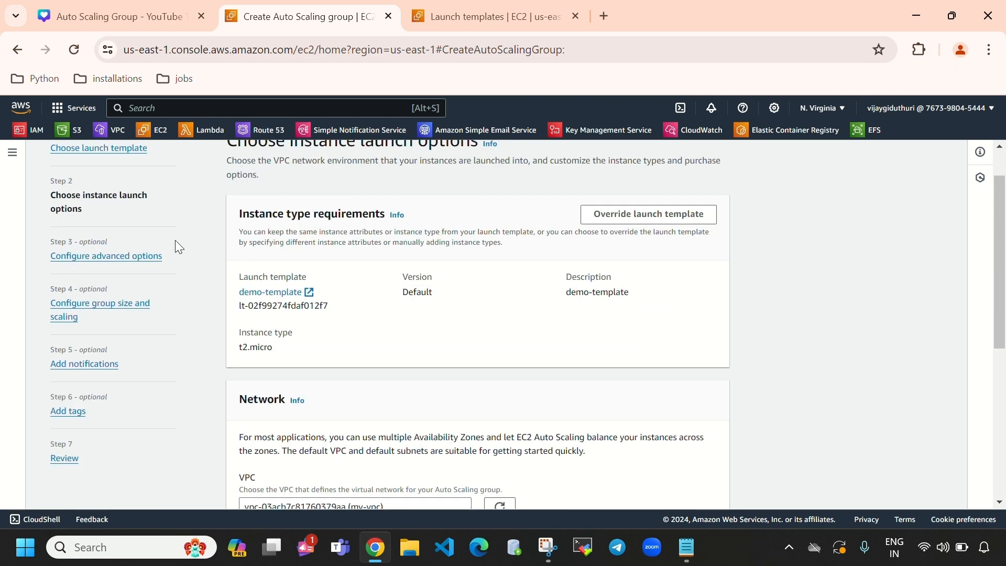
pyautogui.scroll(-7, 504, 365)
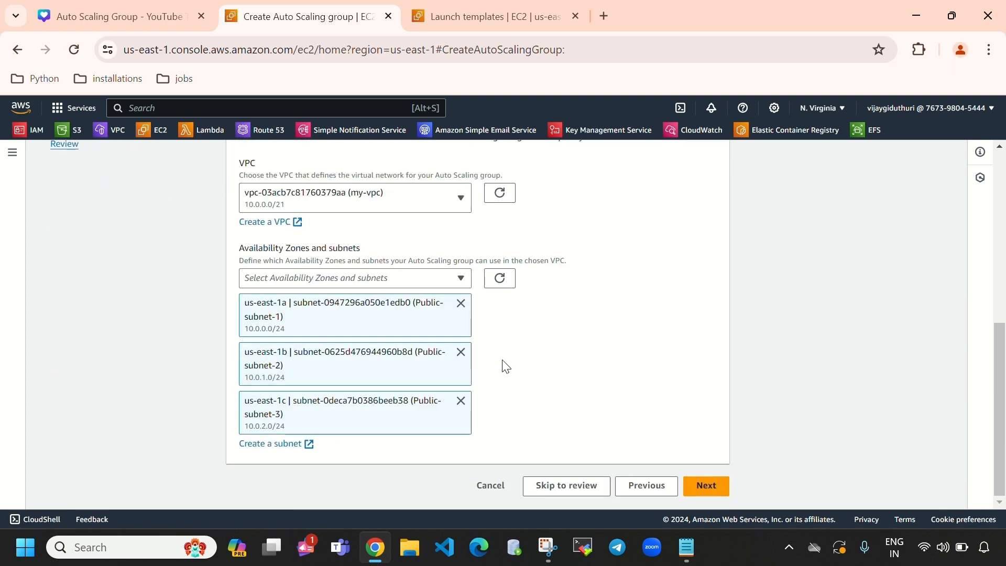
pyautogui.click(706, 486)
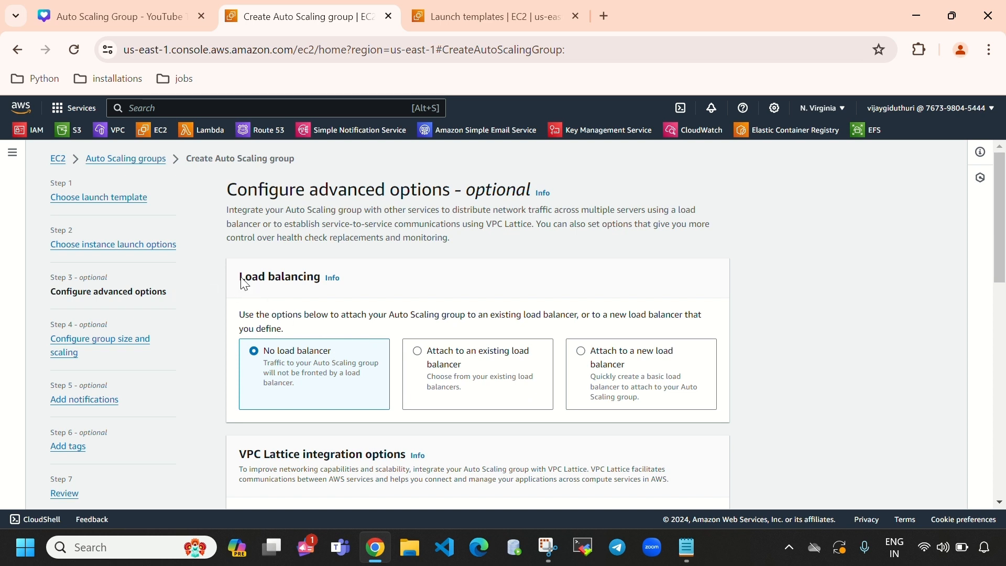
# Step: Try the options for attaching an existing and a new load balancer, and set load balancing back to No load balancer
pyautogui.moveTo(241, 283); pyautogui.dragTo(321, 290)
pyautogui.click(467, 299)
pyautogui.click(452, 366)
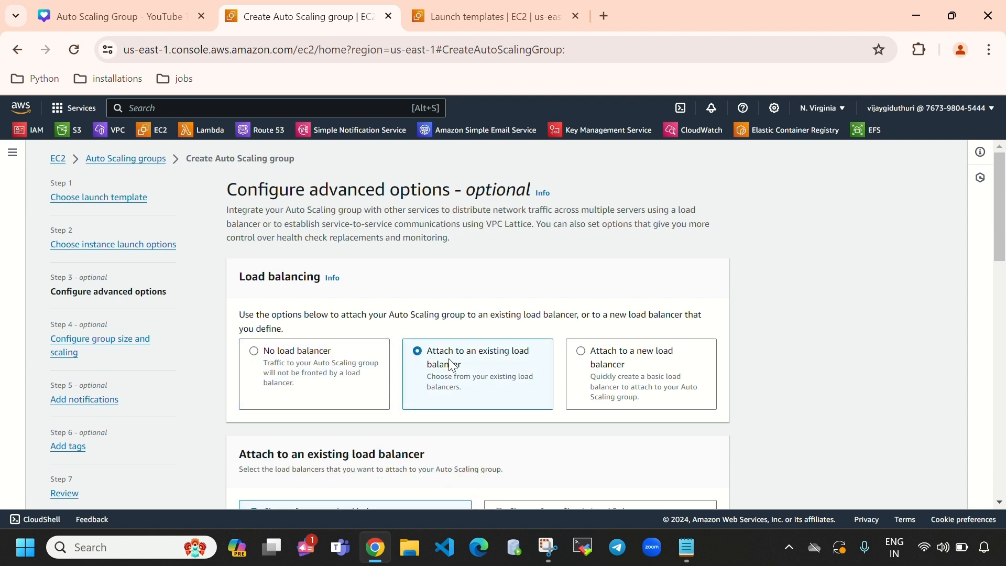
pyautogui.click(663, 393)
pyautogui.click(316, 399)
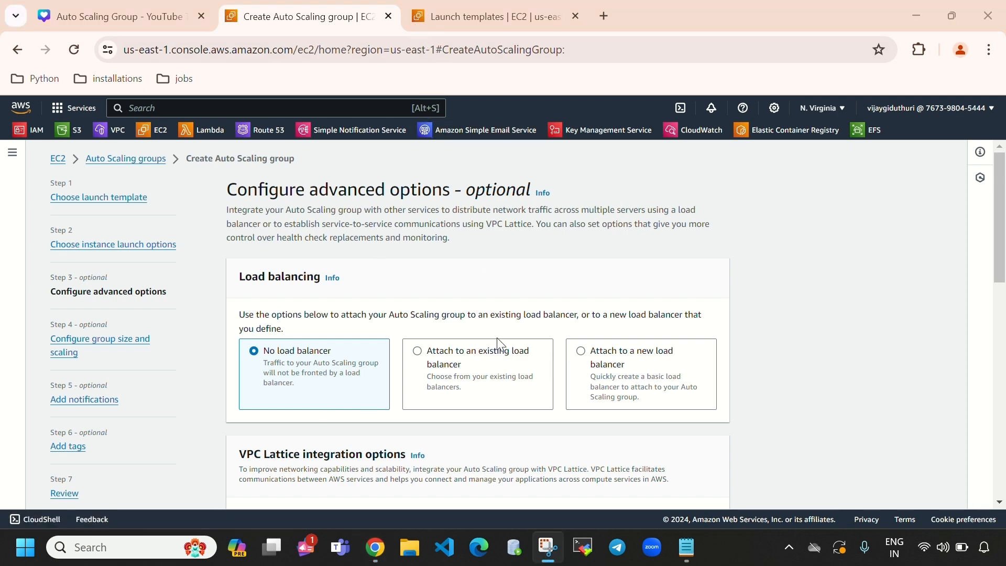
# Step: Set the health check grace period to 20 seconds and continue to the group size and scaling settings
pyautogui.scroll(-5, 460, 349)
pyautogui.scroll(-5, 524, 366)
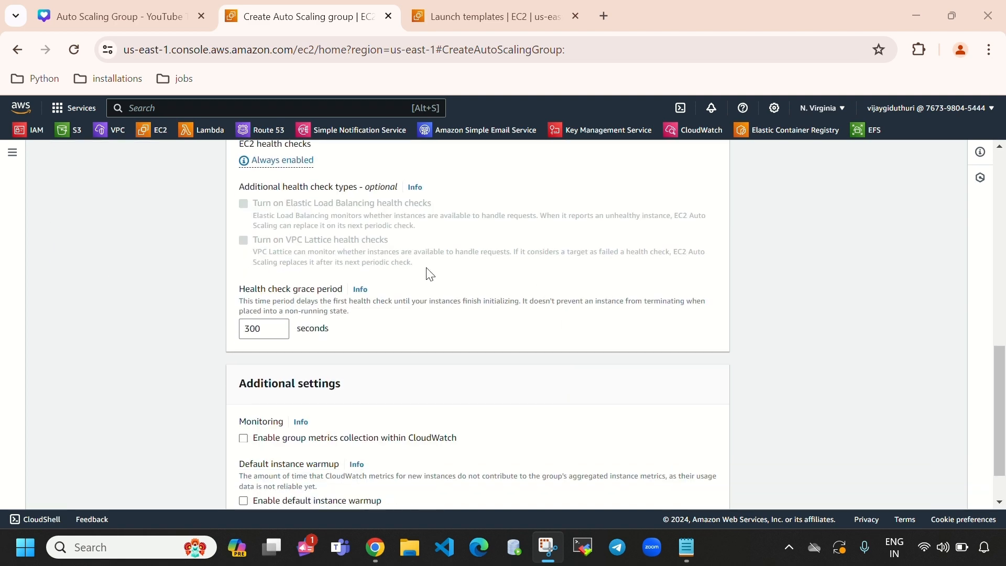
pyautogui.moveTo(237, 292); pyautogui.dragTo(343, 291)
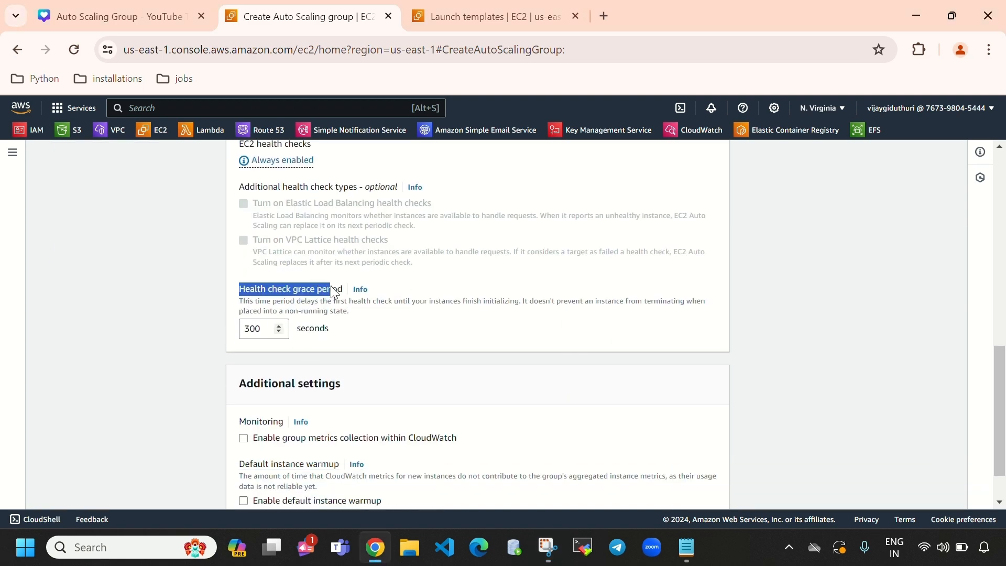
pyautogui.click(271, 332)
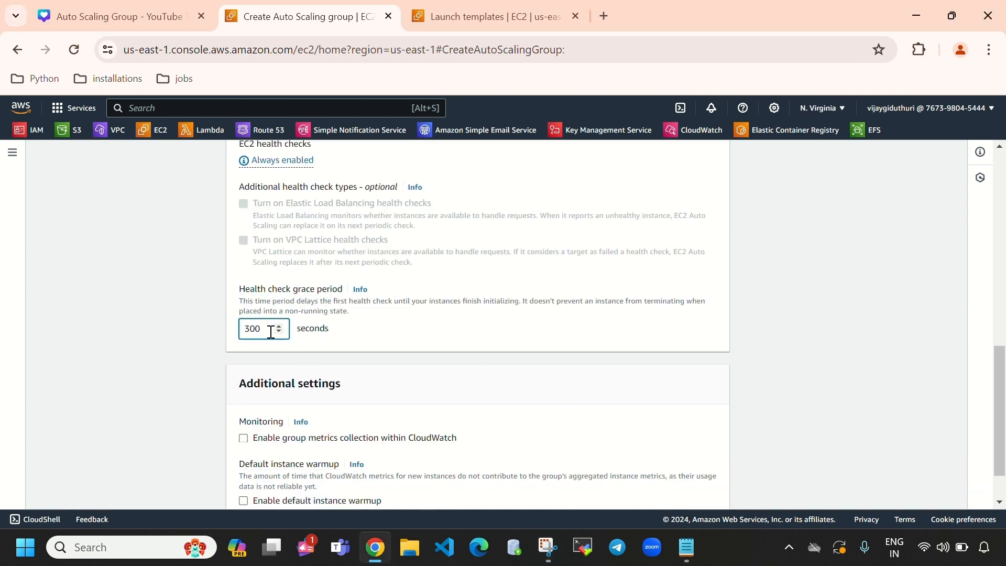
pyautogui.press('BackSpace')
pyautogui.press('BackSpace')
pyautogui.press('BackSpace')
pyautogui.write('20')
pyautogui.scroll(-1, 419, 373)
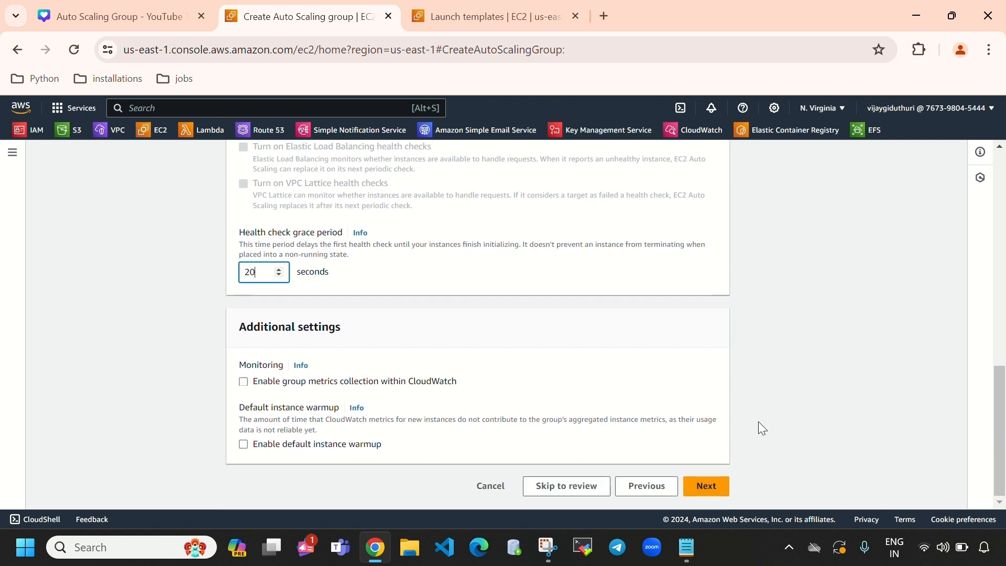
pyautogui.click(706, 485)
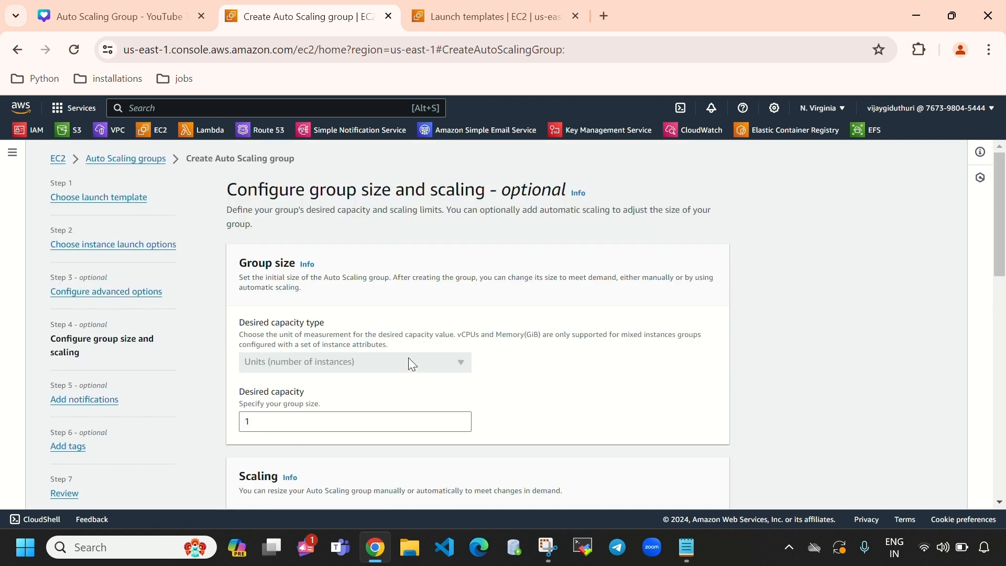
# Step: Open the EC2 Instances list in a separate tab to check for existing instances, and return to the Auto Scaling group form
pyautogui.scroll(-3, 408, 359)
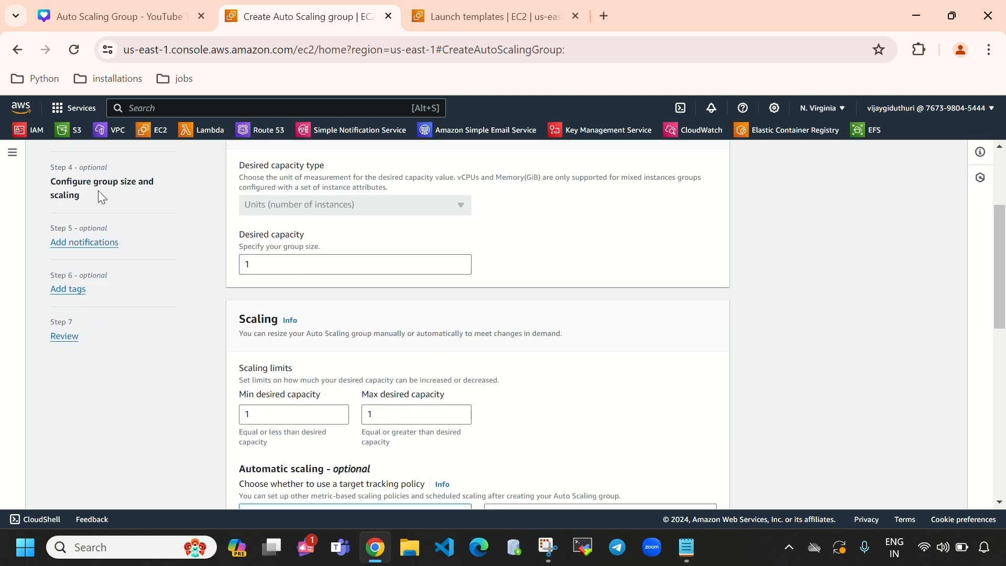
pyautogui.click(12, 153)
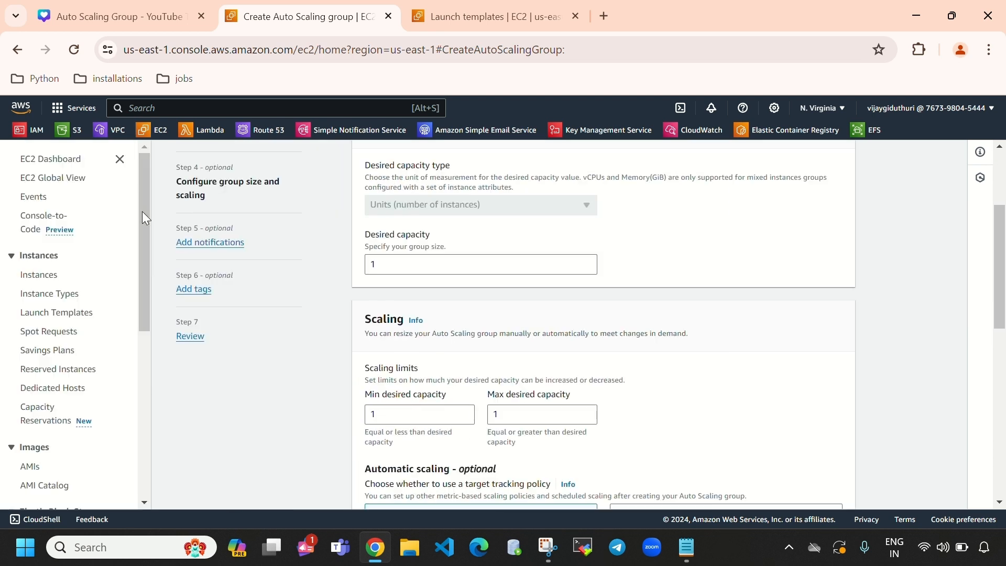
pyautogui.rightClick(50, 276)
pyautogui.click(156, 291)
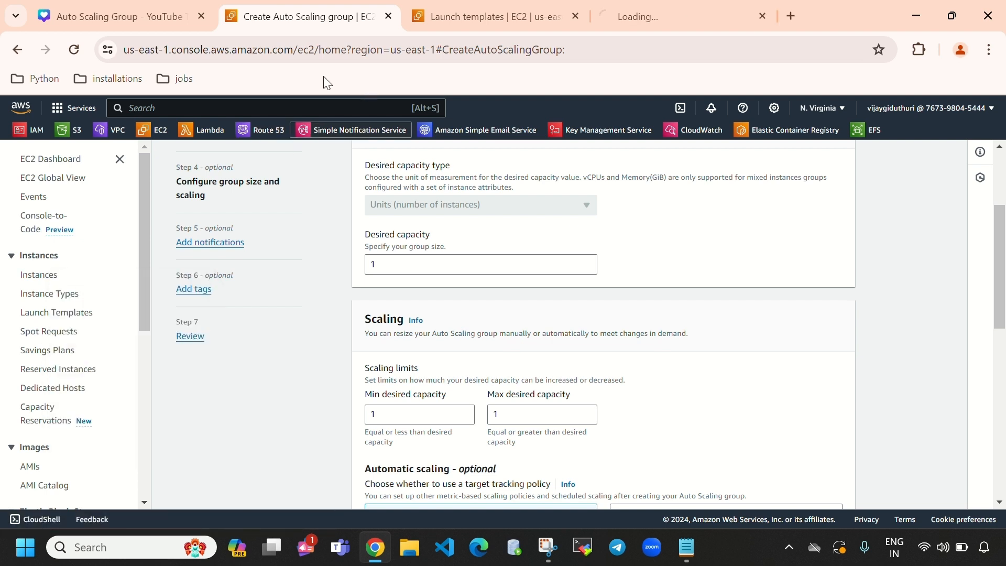
pyautogui.click(682, 20)
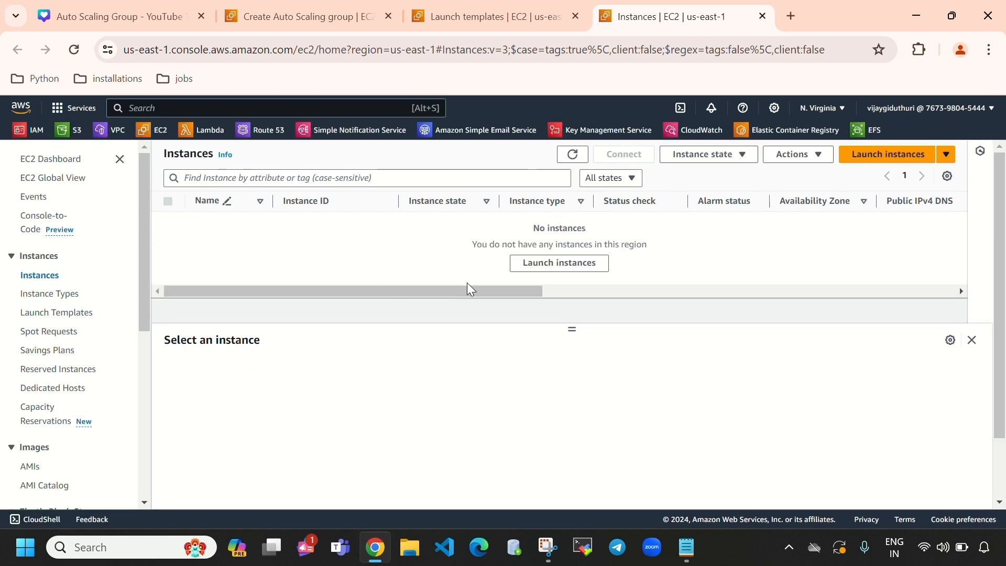
pyautogui.click(247, 14)
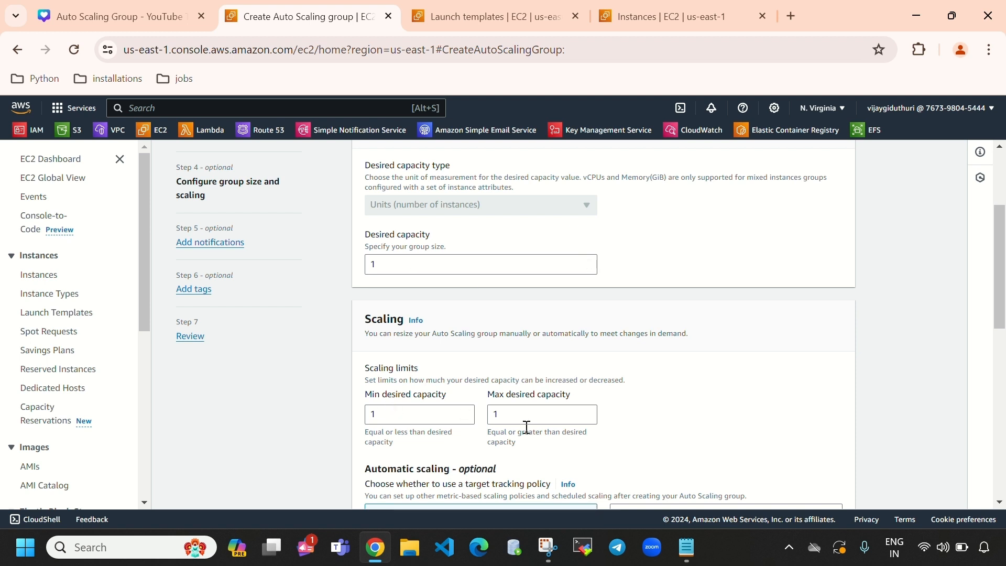
# Step: Try different desired capacities such as 5 and 10 for the group, and settle on 2 instances
pyautogui.click(395, 267)
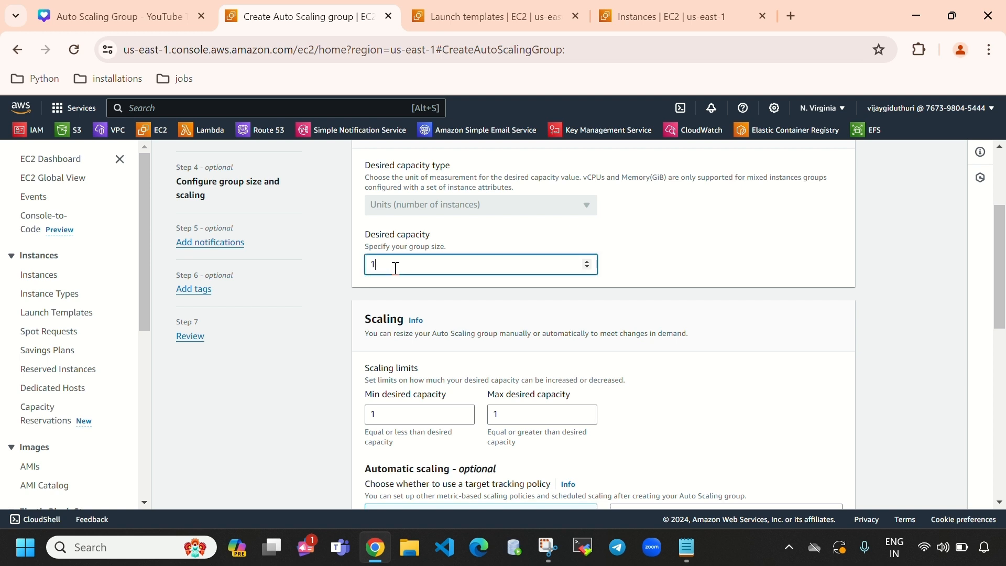
pyautogui.press('BackSpace')
pyautogui.write('2')
pyautogui.press('BackSpace')
pyautogui.write('5')
pyautogui.press('BackSpace')
pyautogui.write('10')
pyautogui.press('BackSpace')
pyautogui.press('BackSpace')
pyautogui.write('0')
pyautogui.doubleClick(401, 261)
pyautogui.click(397, 412)
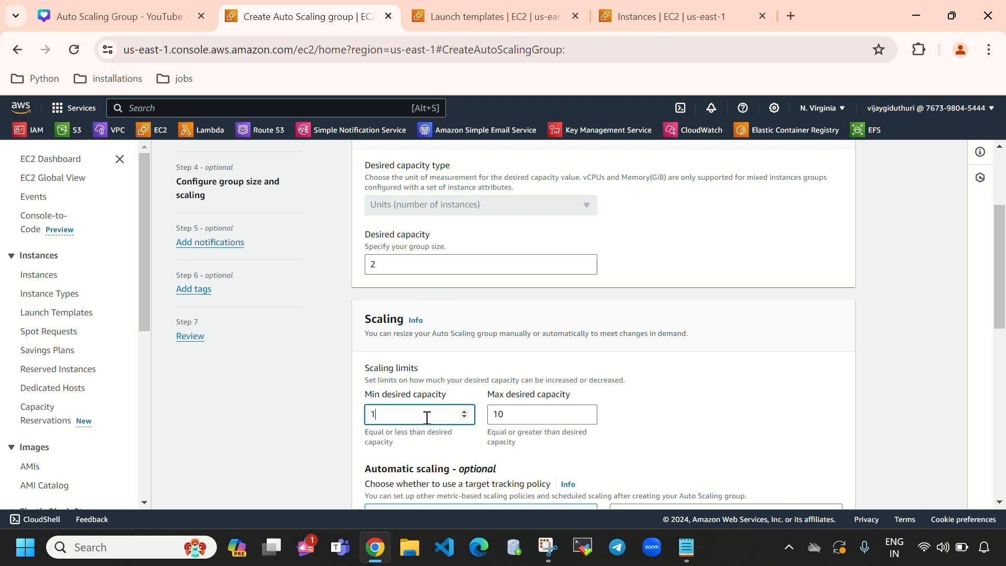
# Step: Set the max desired capacity in the scaling limits to 4
pyautogui.click(535, 417)
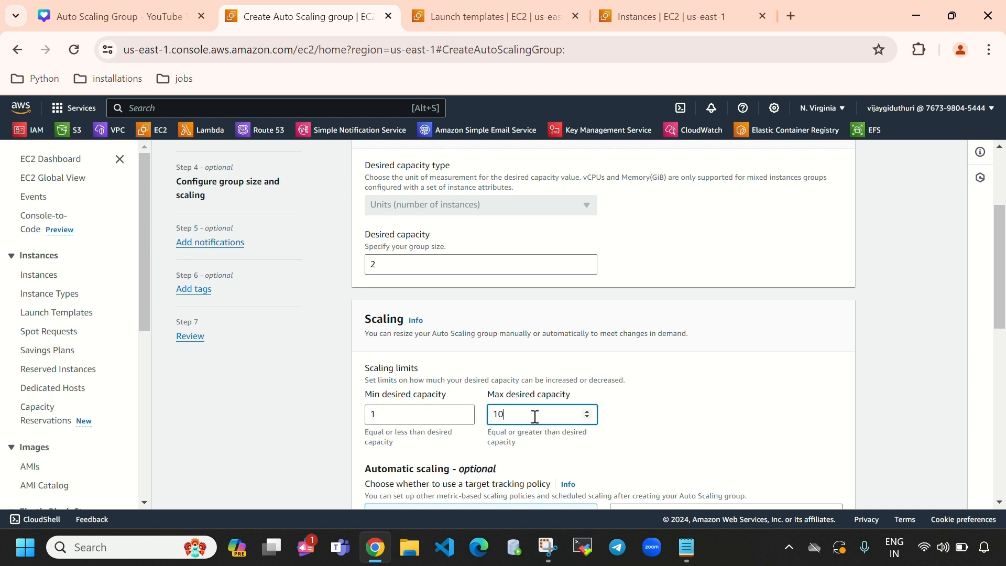
pyautogui.press('BackSpace')
pyautogui.press('BackSpace')
pyautogui.write('4')
pyautogui.moveTo(489, 398); pyautogui.dragTo(555, 409)
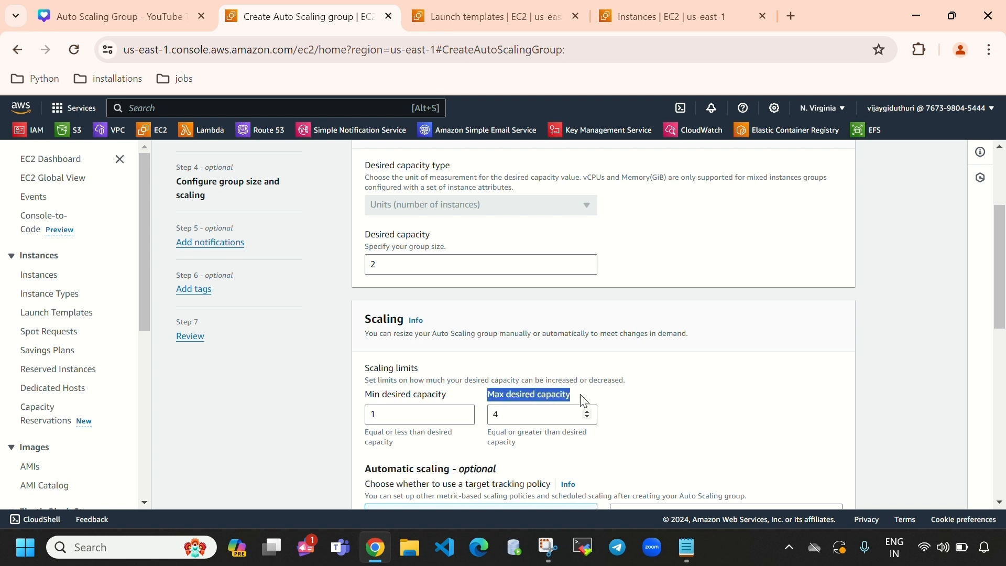
# Step: Try a max desired capacity of 10 and of 0, and set it back to 4
pyautogui.click(522, 416)
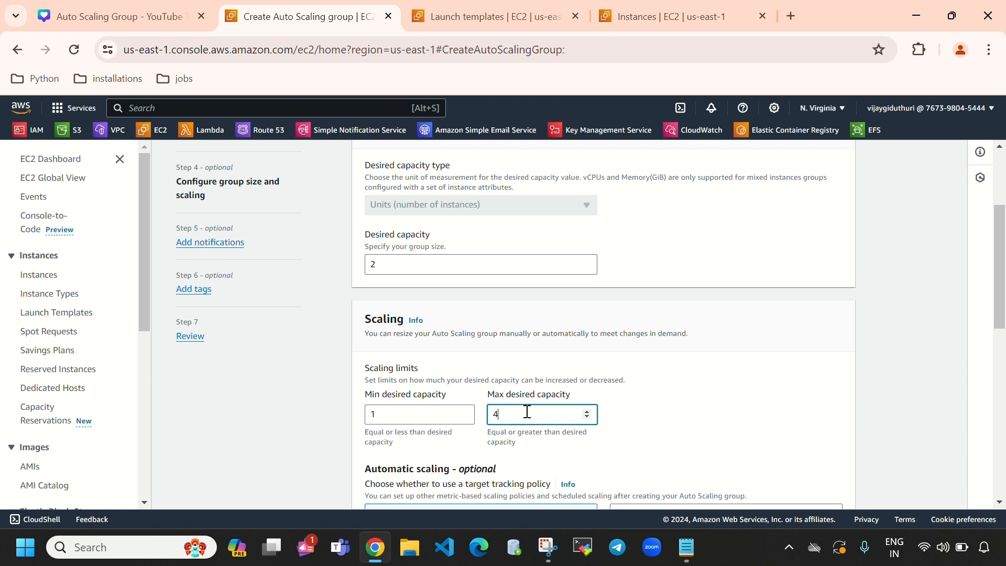
pyautogui.press('BackSpace')
pyautogui.write('10')
pyautogui.moveTo(491, 401); pyautogui.dragTo(592, 415)
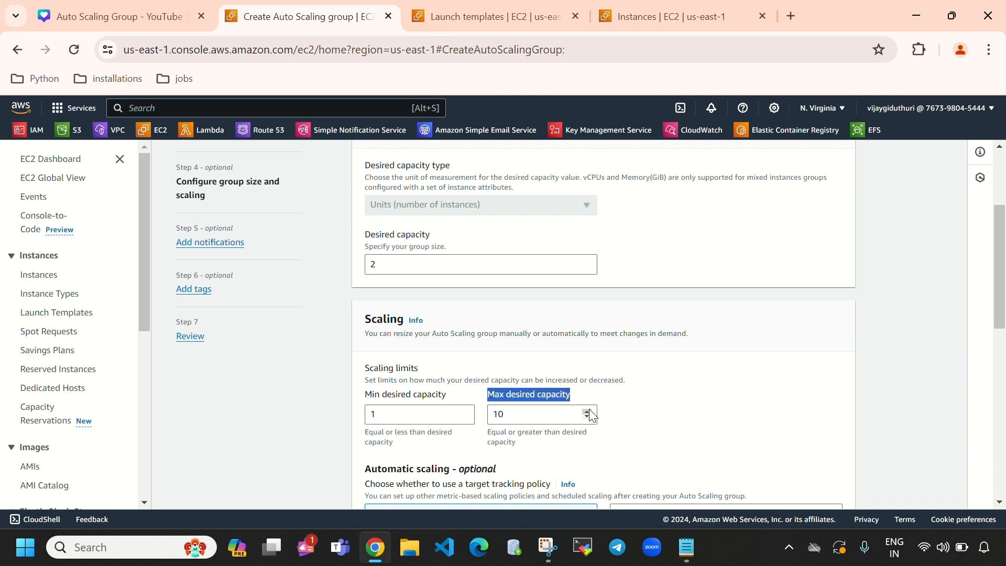
pyautogui.click(540, 416)
pyautogui.press('BackSpace')
pyautogui.press('BackSpace')
pyautogui.write('0')
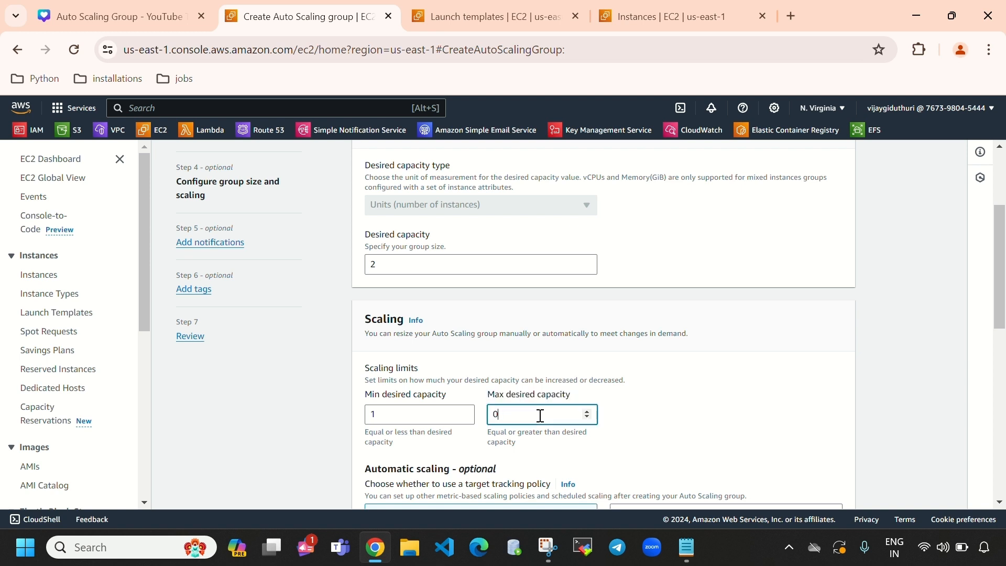
pyautogui.press('BackSpace')
pyautogui.write('4')
# Step: Recheck the desired and max desired capacities, keep the remaining scaling settings at their defaults, and continue to the notifications step
pyautogui.doubleClick(373, 264)
pyautogui.click(507, 415)
pyautogui.doubleClick(492, 414)
pyautogui.click(695, 418)
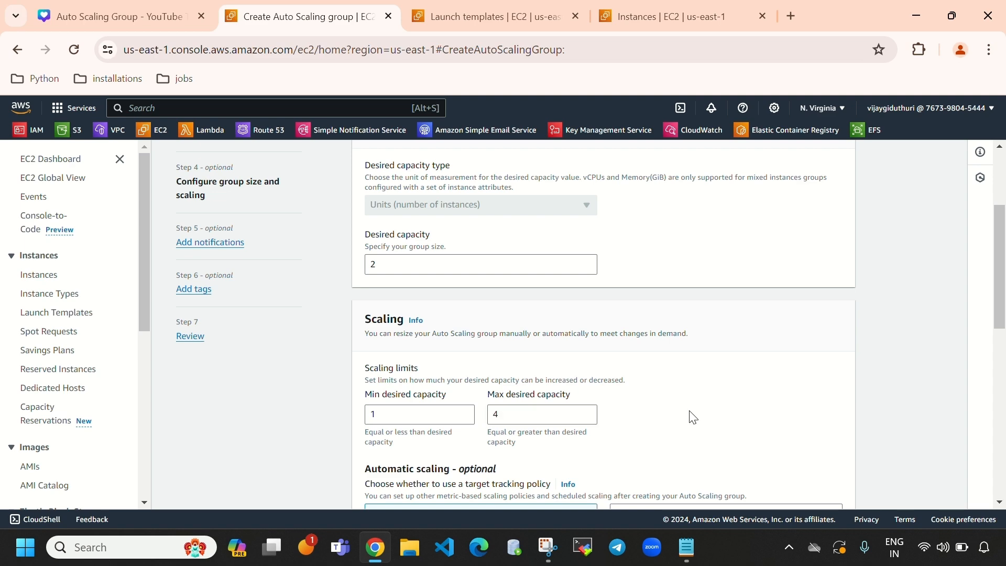
pyautogui.scroll(-4, 628, 411)
pyautogui.scroll(-5, 609, 384)
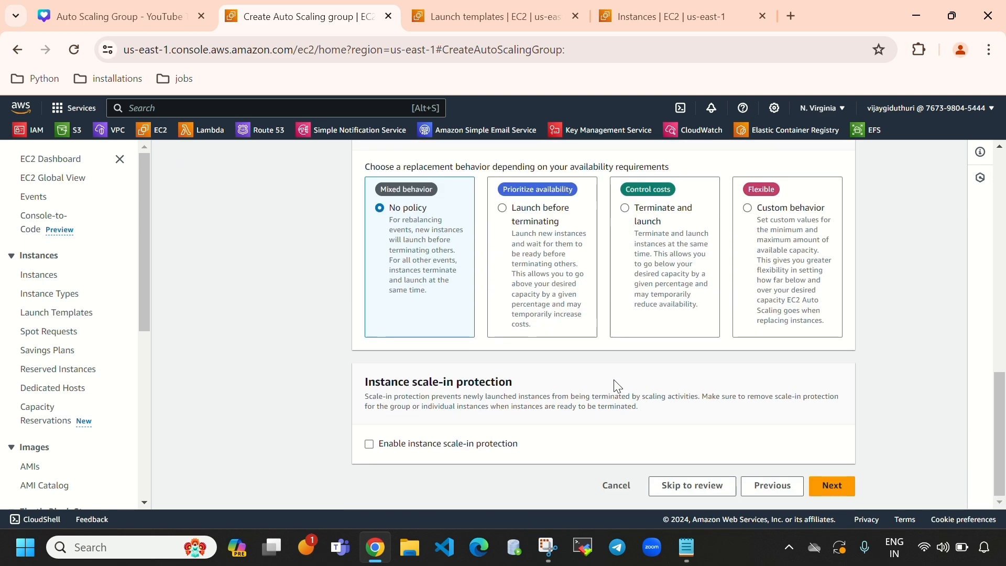
pyautogui.click(832, 485)
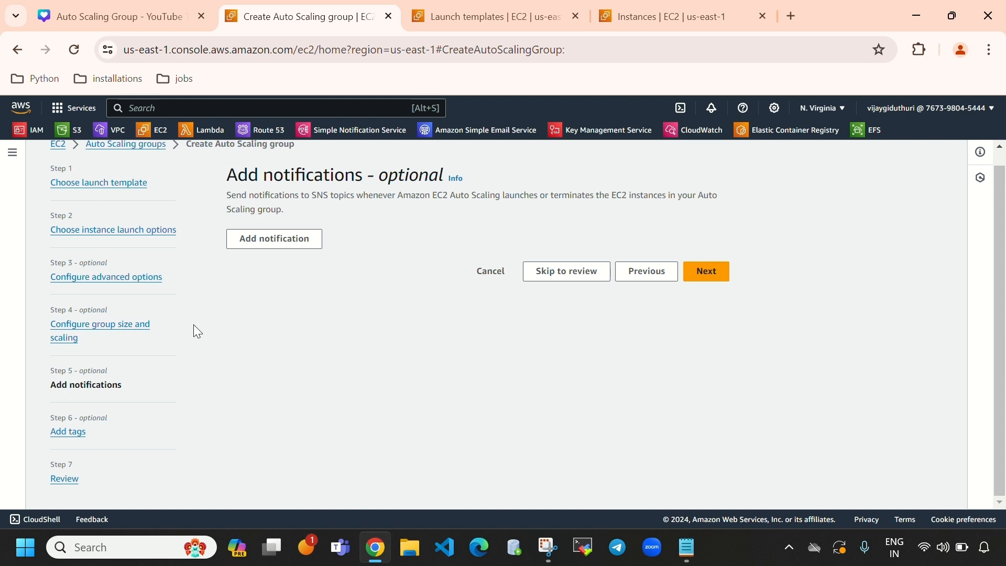
# Step: Go back to the group size and scaling settings and from there to the advanced options with the load balancing choices
pyautogui.click(90, 327)
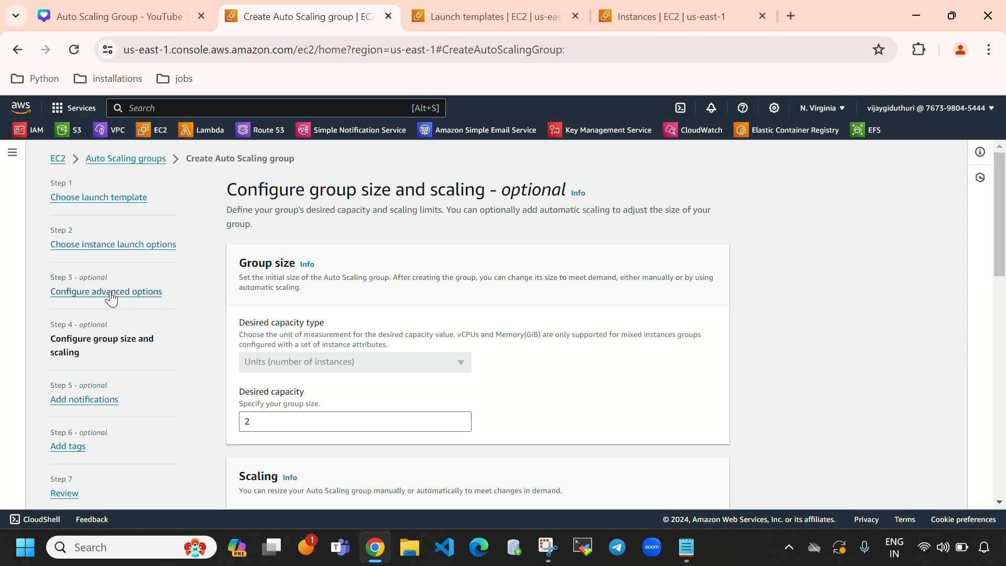
pyautogui.click(108, 292)
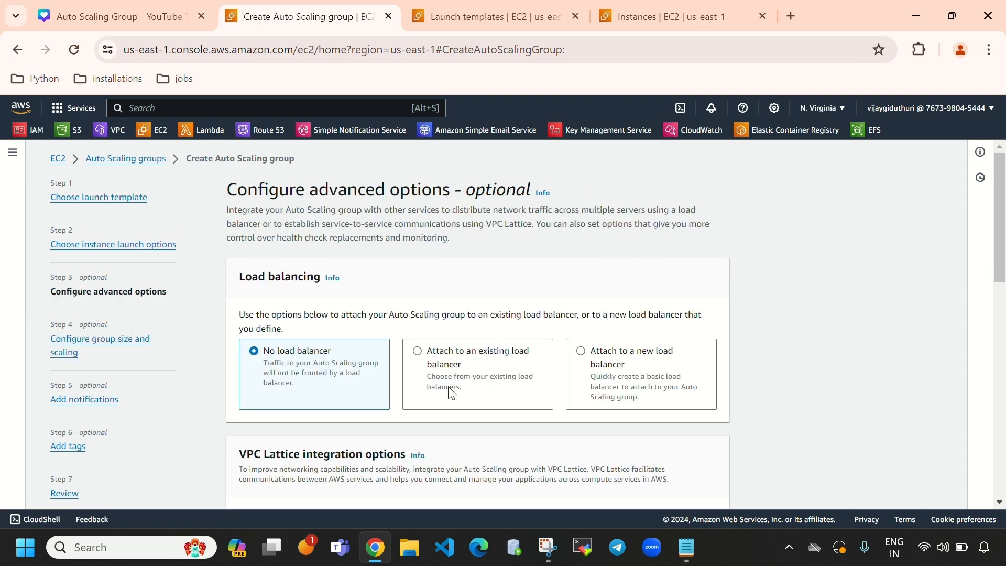
# Step: Keep the advanced options unchanged with no load balancer and continue to the group size and scaling settings
pyautogui.scroll(-10, 493, 363)
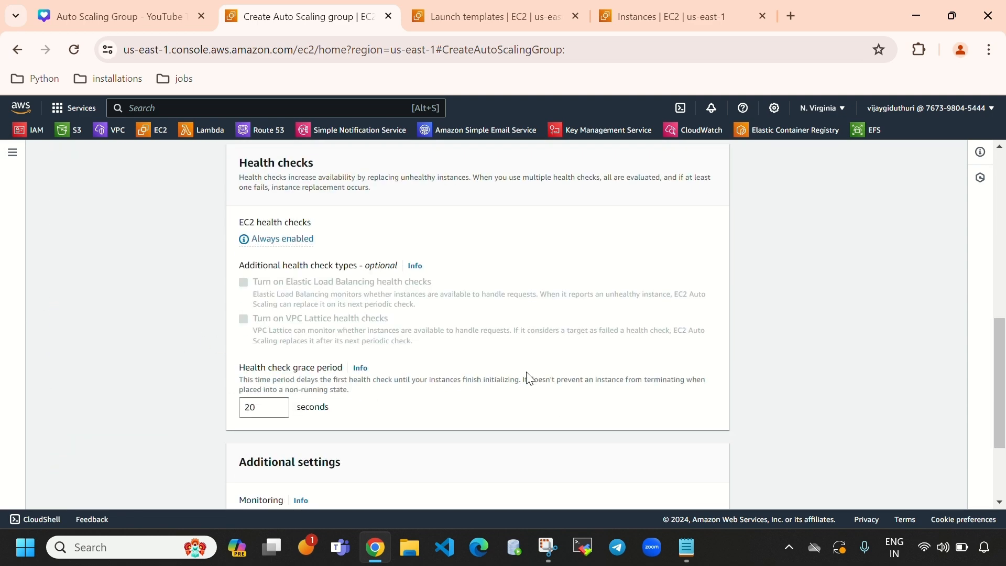
pyautogui.click(702, 485)
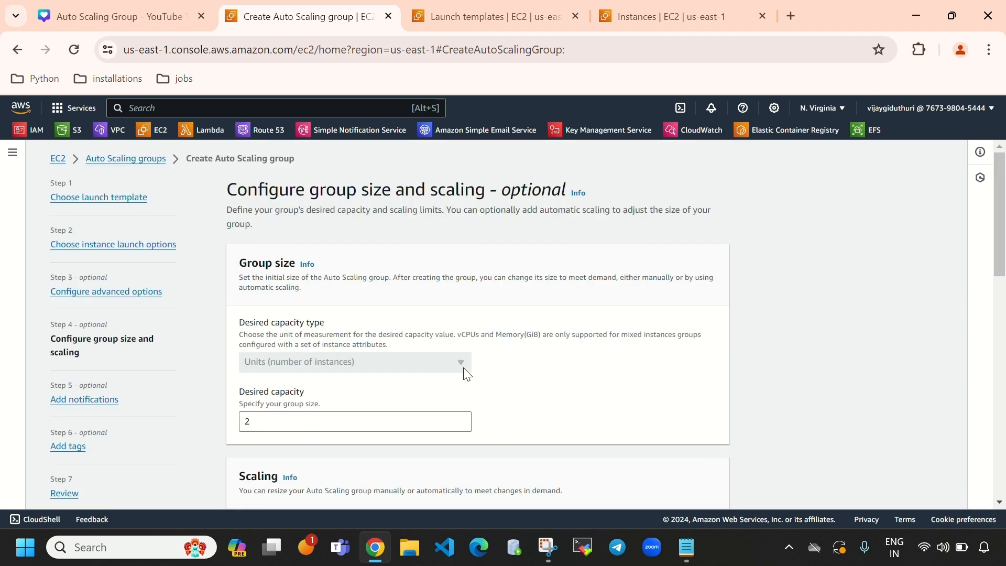
pyautogui.scroll(-5, 370, 280)
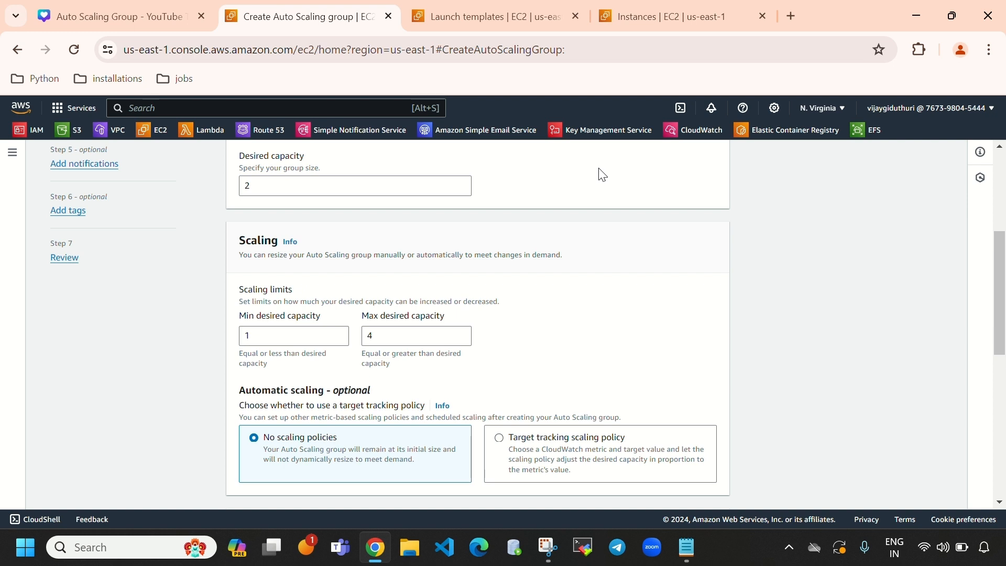
# Step: Refresh the EC2 instances list to check for existing instances, and return to the Auto Scaling group setup
pyautogui.click(671, 10)
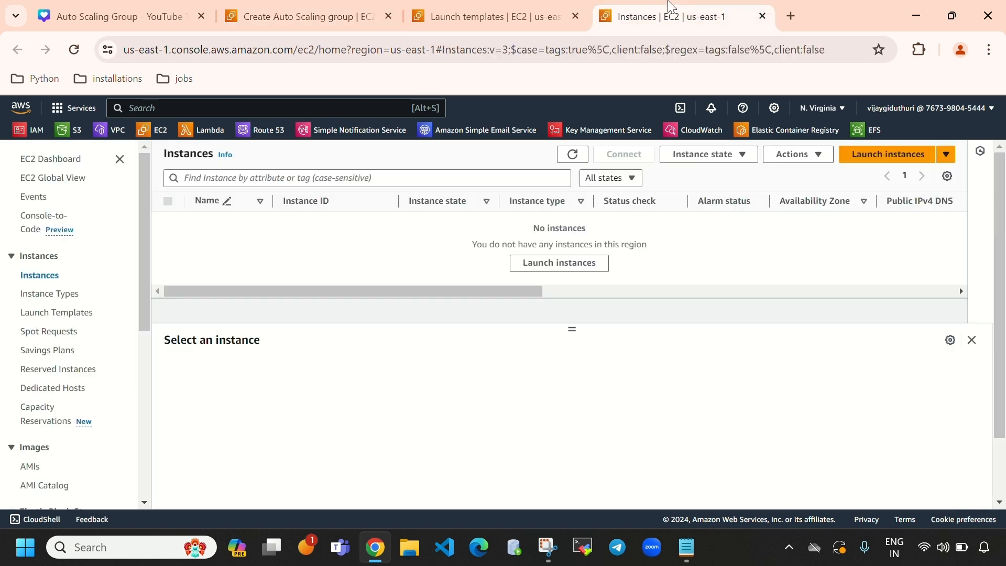
pyautogui.click(572, 154)
pyautogui.click(331, 16)
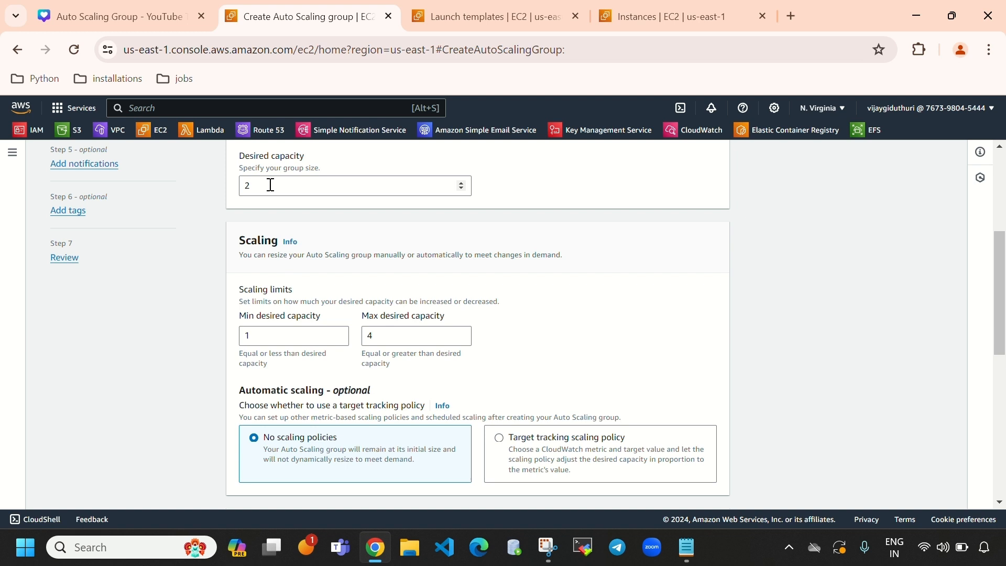
# Step: Keep the scaling limits and maintenance defaults, add no notifications or tags, and continue to the review
pyautogui.moveTo(268, 337); pyautogui.dragTo(223, 336)
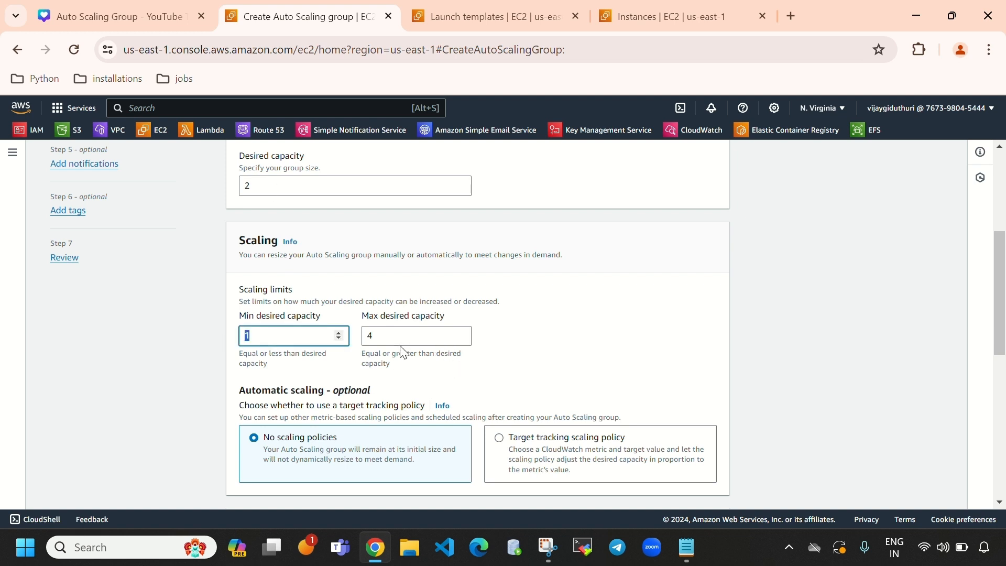
pyautogui.doubleClick(370, 335)
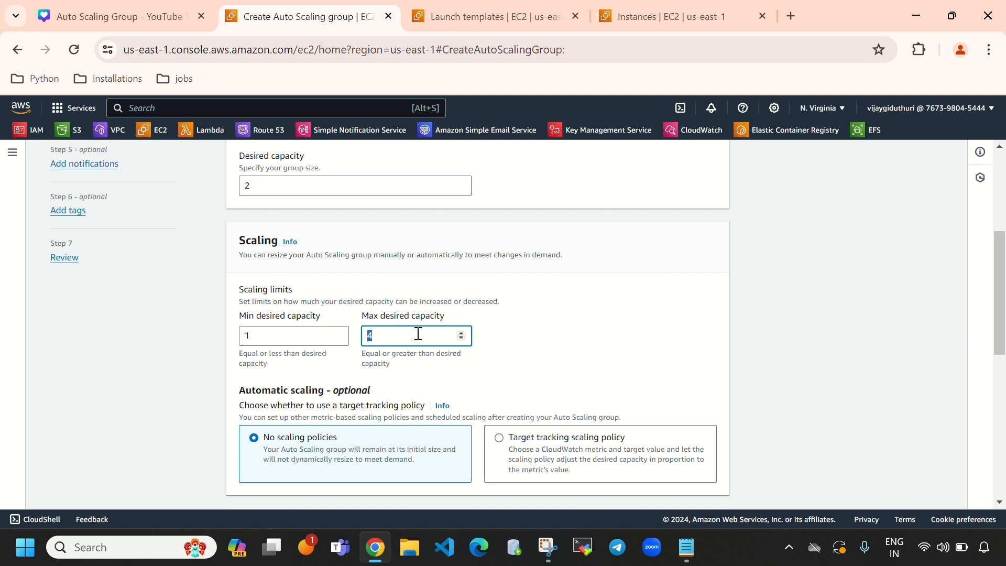
pyautogui.click(564, 331)
pyautogui.scroll(-10, 564, 327)
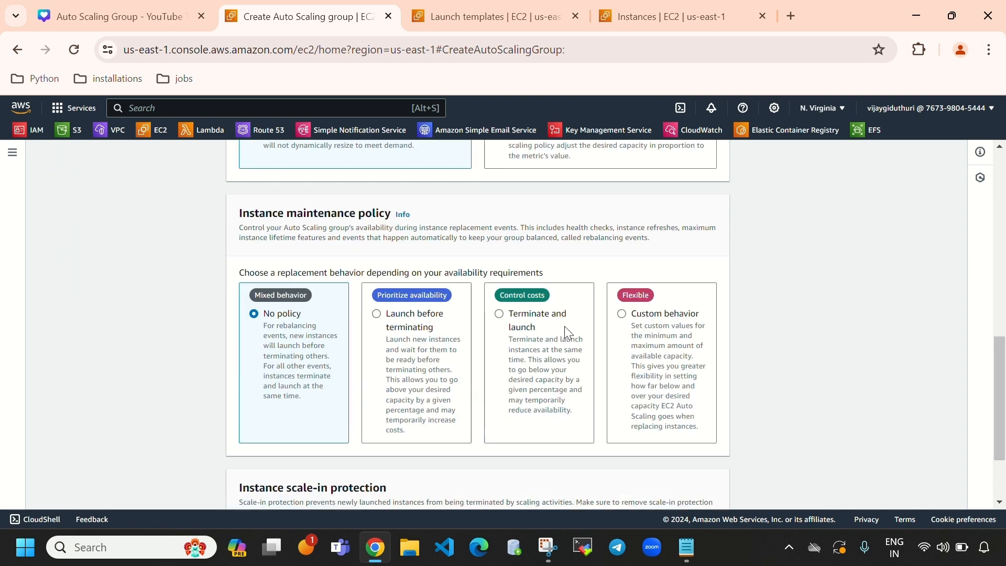
pyautogui.scroll(-1, 658, 407)
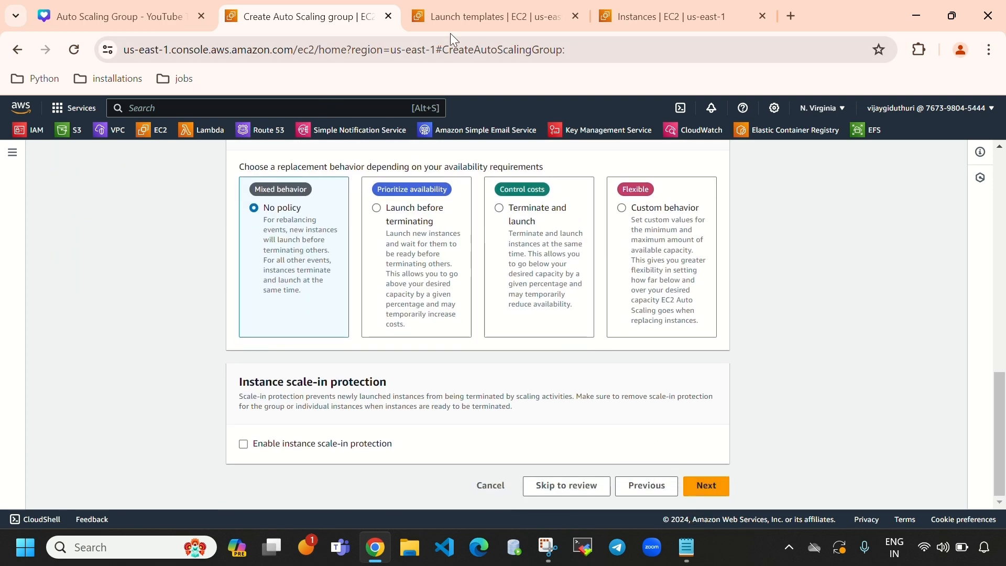
pyautogui.click(726, 486)
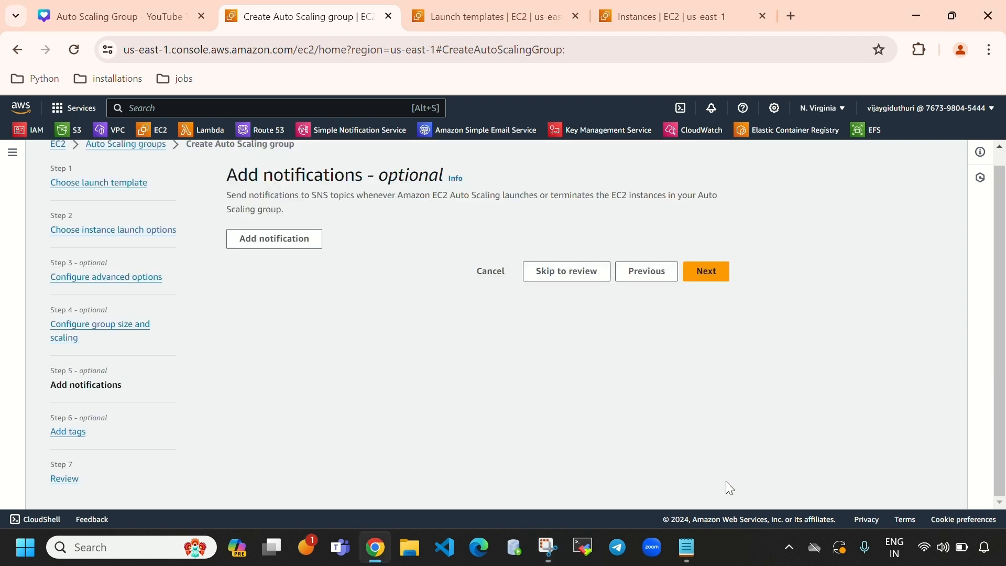
pyautogui.click(721, 276)
pyautogui.click(712, 440)
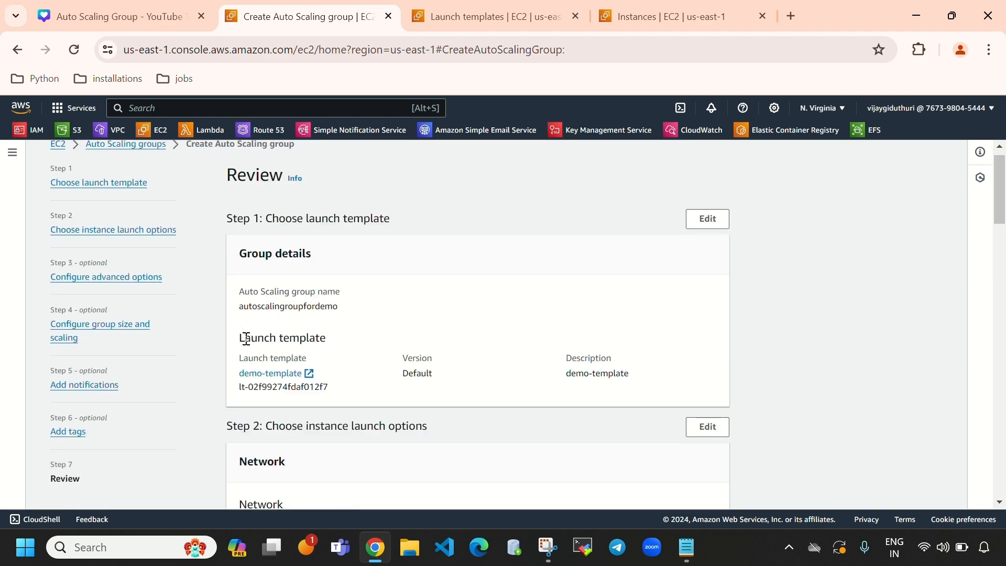
# Step: Review the group's launch template, VPC subnets, load balancing and health check settings in the summary
pyautogui.moveTo(245, 339); pyautogui.dragTo(259, 304)
pyautogui.scroll(-3, 288, 369)
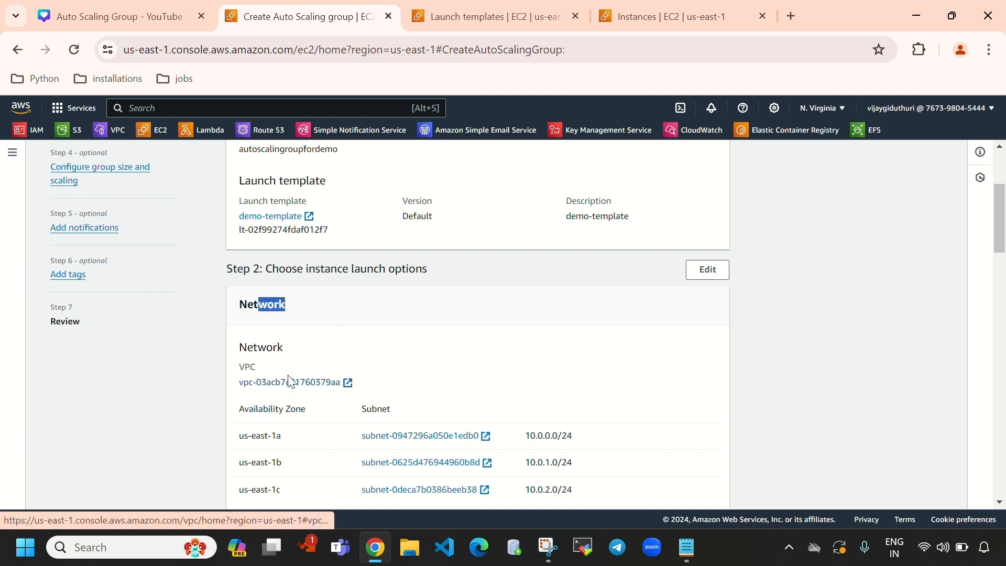
pyautogui.scroll(-3, 464, 333)
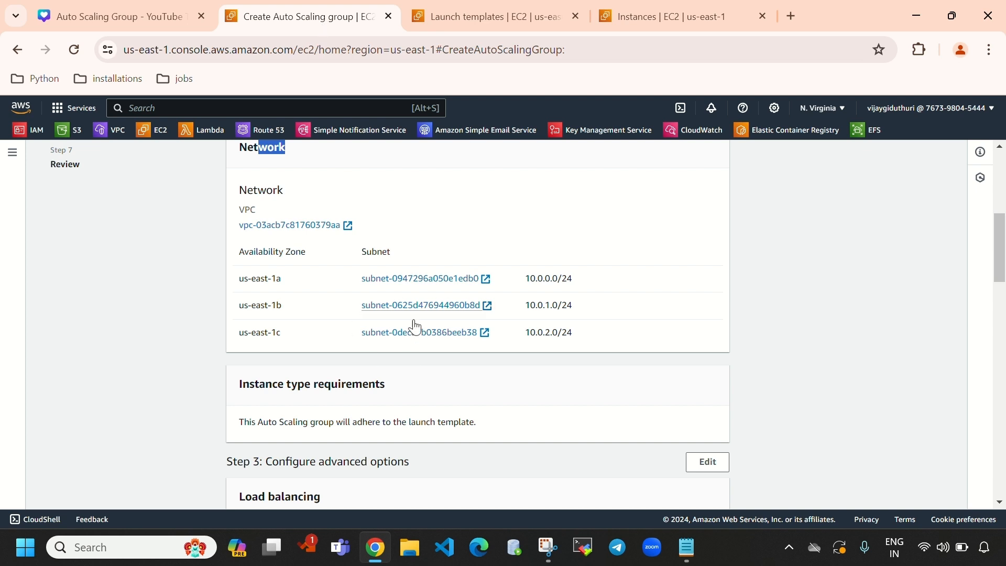
pyautogui.scroll(-3, 566, 335)
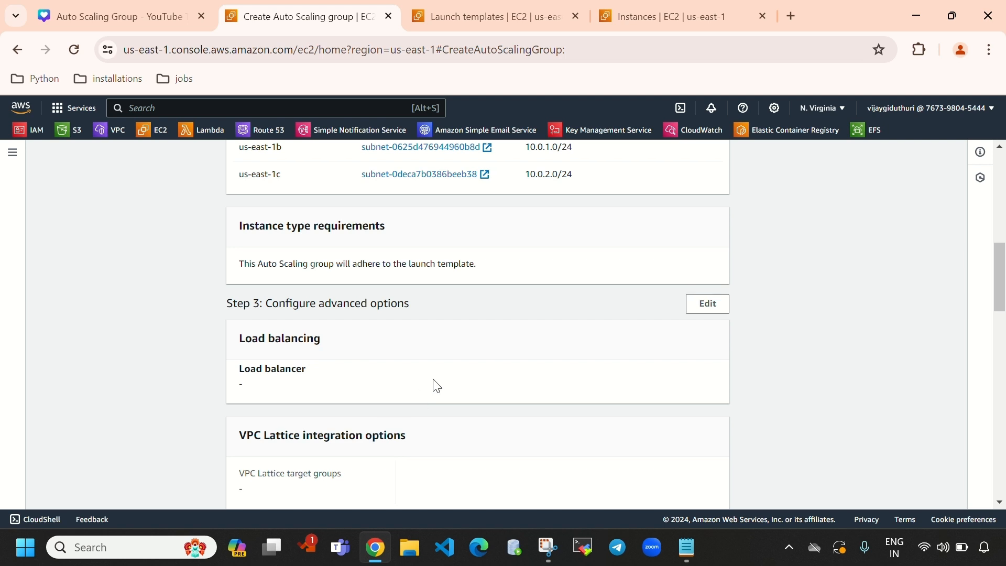
pyautogui.scroll(-5, 435, 385)
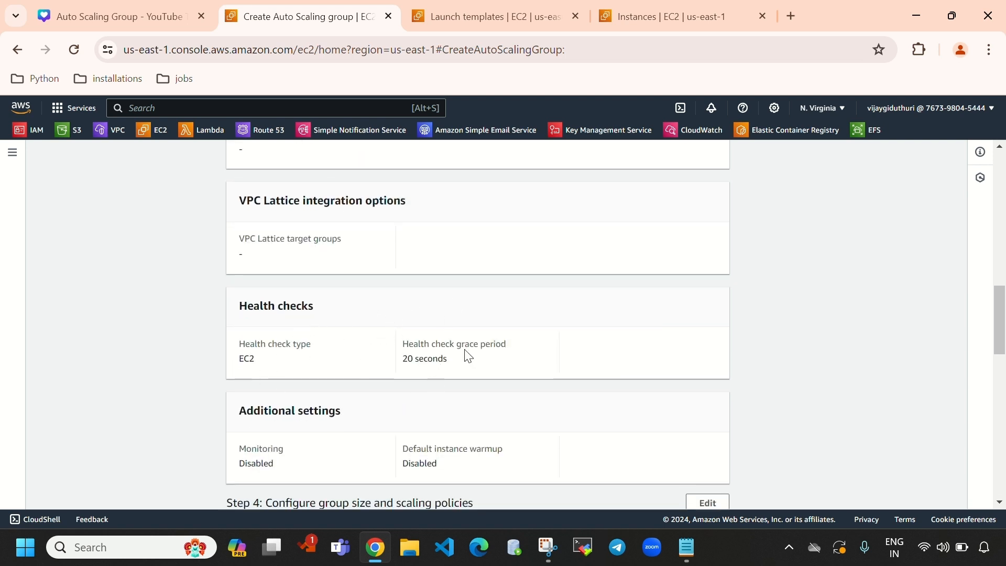
pyautogui.tripleClick(506, 370)
# Step: Review the desired, minimum and maximum capacities and the remaining settings down to the end of the summary
pyautogui.scroll(-6, 511, 340)
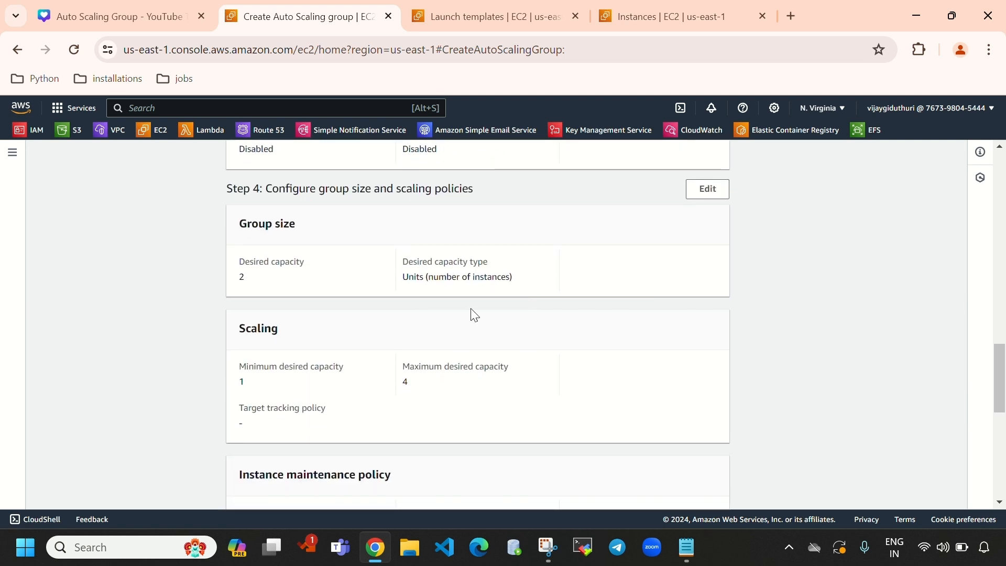
pyautogui.scroll(3, 419, 312)
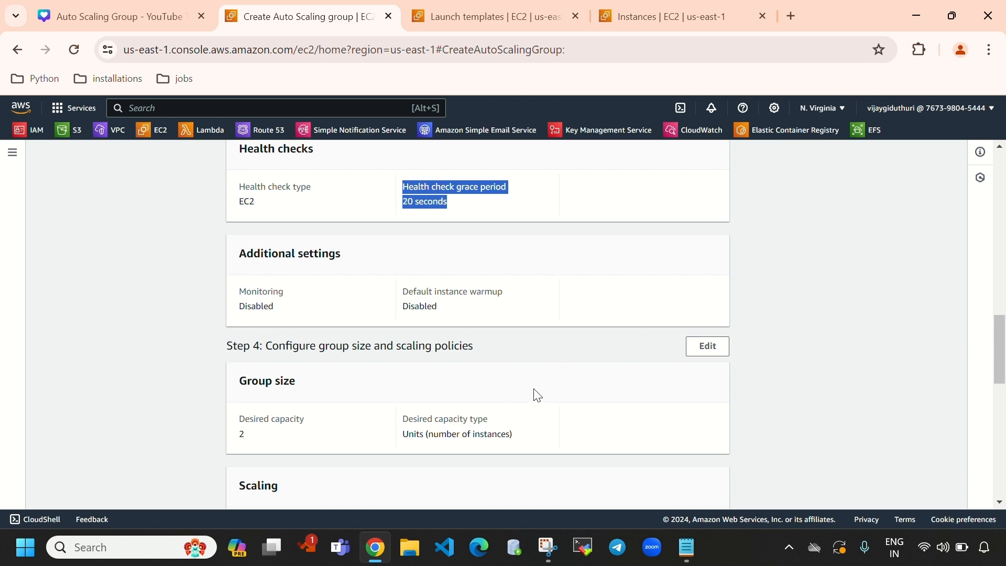
pyautogui.click(283, 436)
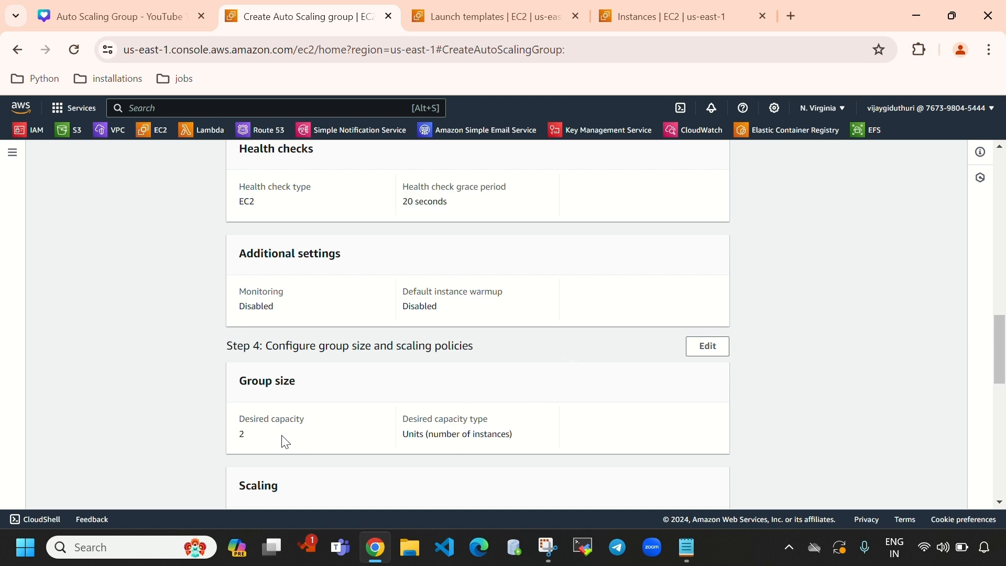
pyautogui.doubleClick(243, 435)
pyautogui.click(158, 407)
pyautogui.scroll(-3, 335, 373)
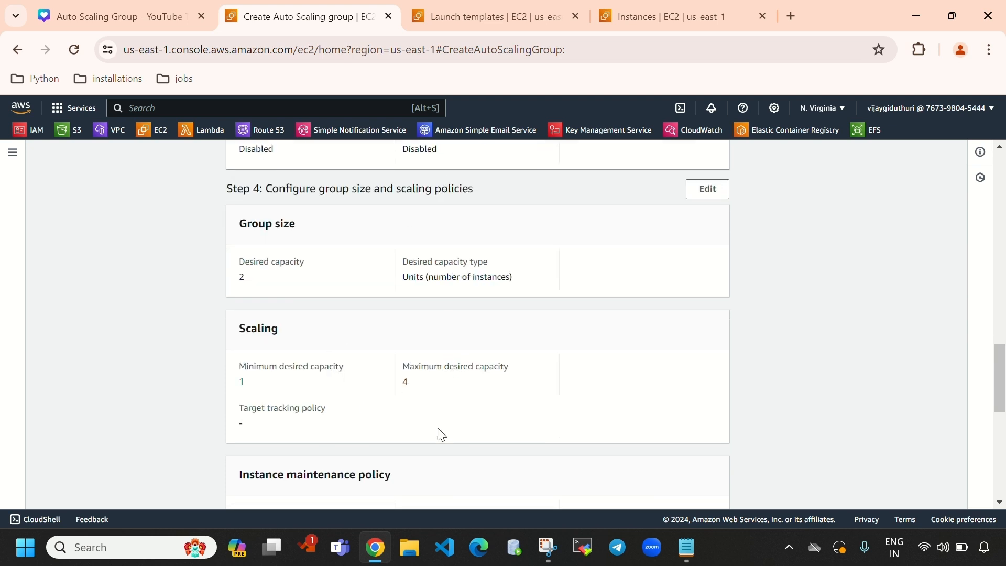
pyautogui.moveTo(429, 388); pyautogui.dragTo(396, 390)
pyautogui.click(415, 388)
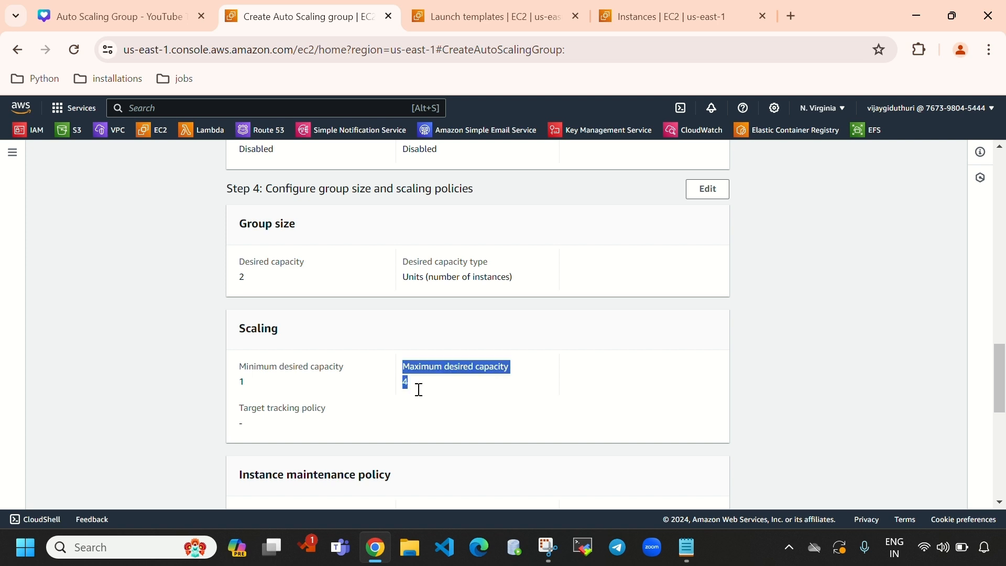
pyautogui.click(416, 363)
pyautogui.scroll(-8, 395, 333)
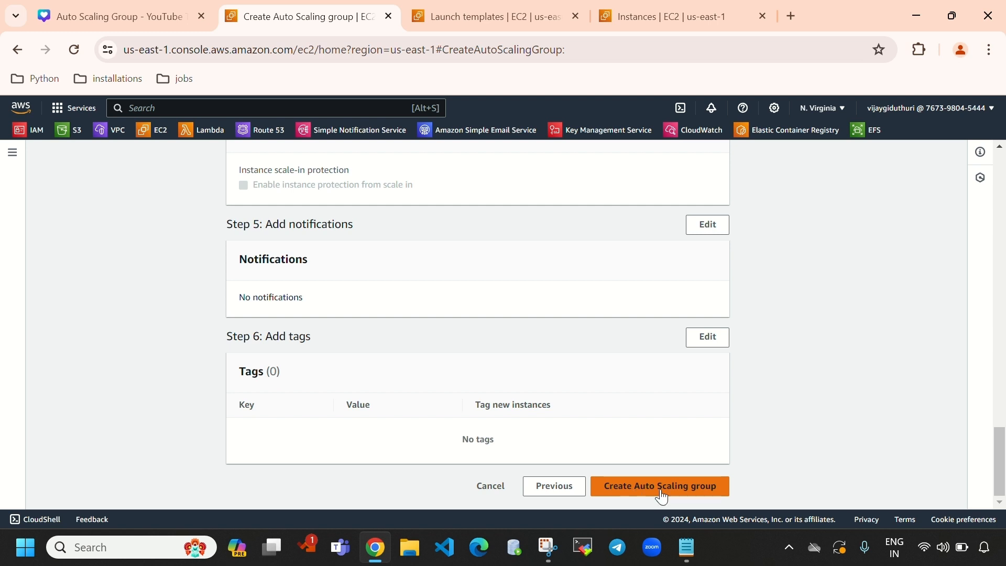
# Step: Recheck the EC2 instances list and create the Auto Scaling group autoscalingroupfordemo with the reviewed settings
pyautogui.click(668, 17)
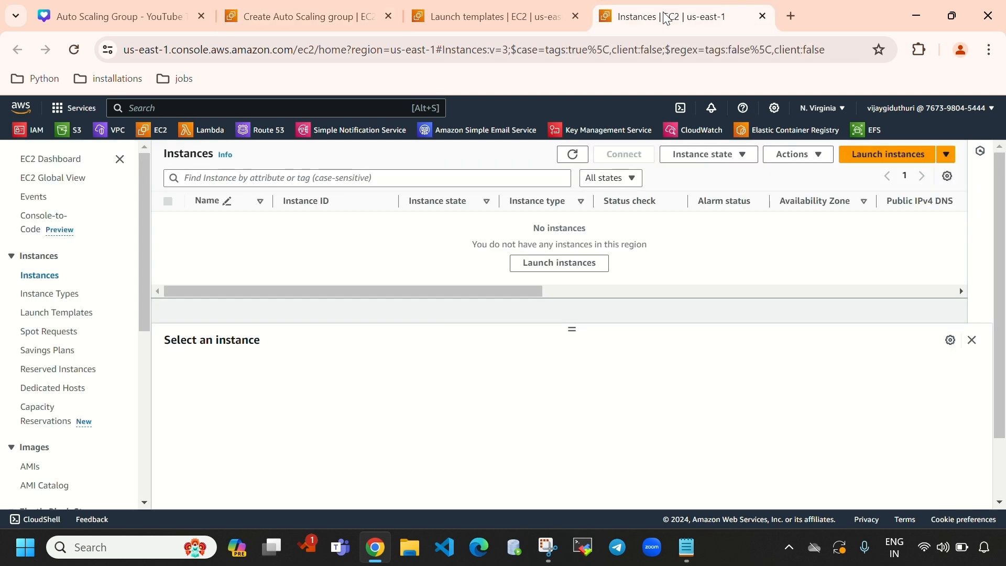
pyautogui.click(574, 154)
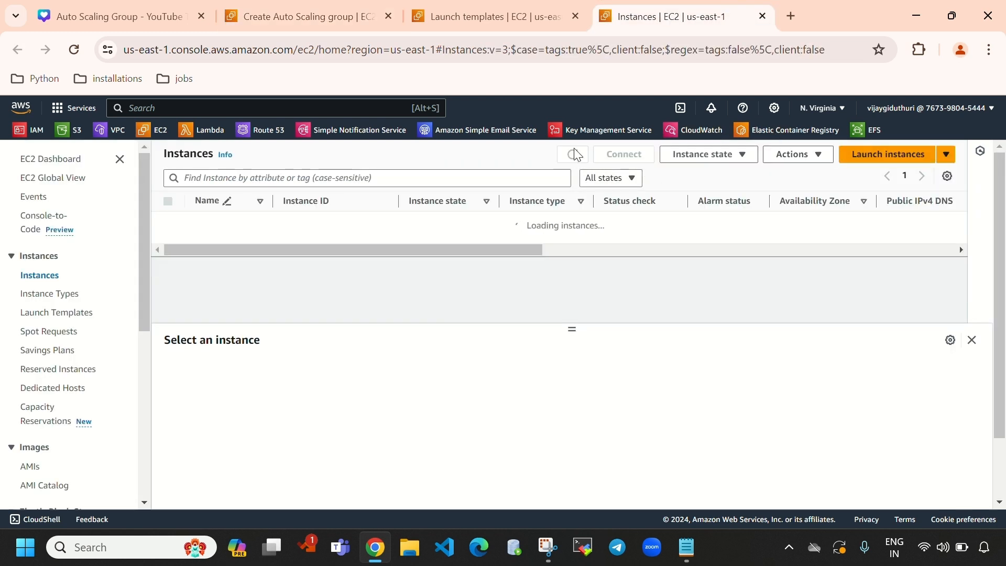
pyautogui.click(303, 12)
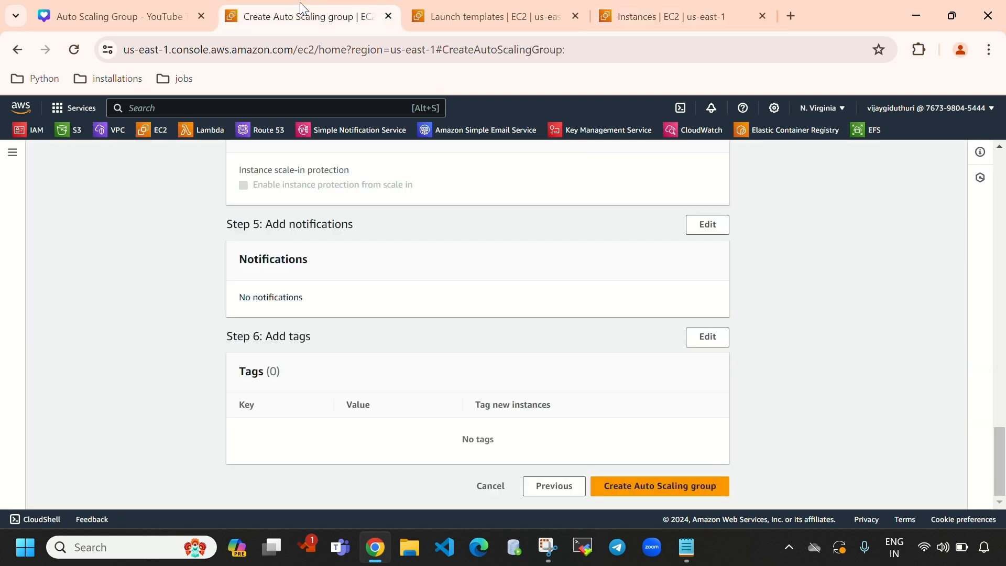
pyautogui.click(660, 486)
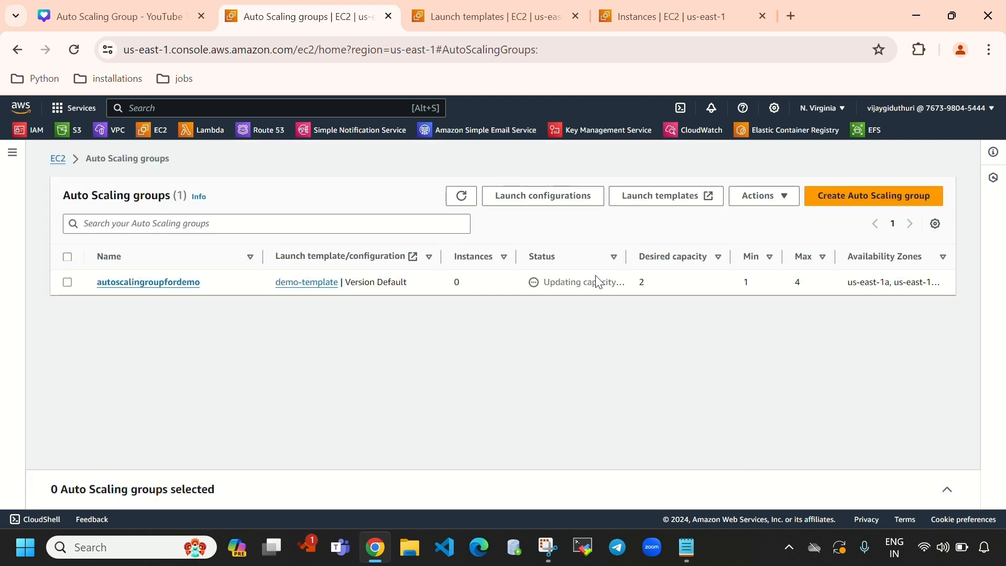
# Step: Check the status and desired capacity of autoscalingroupfordemo, refresh the groups list, and show the group's details
pyautogui.moveTo(546, 283); pyautogui.dragTo(617, 279)
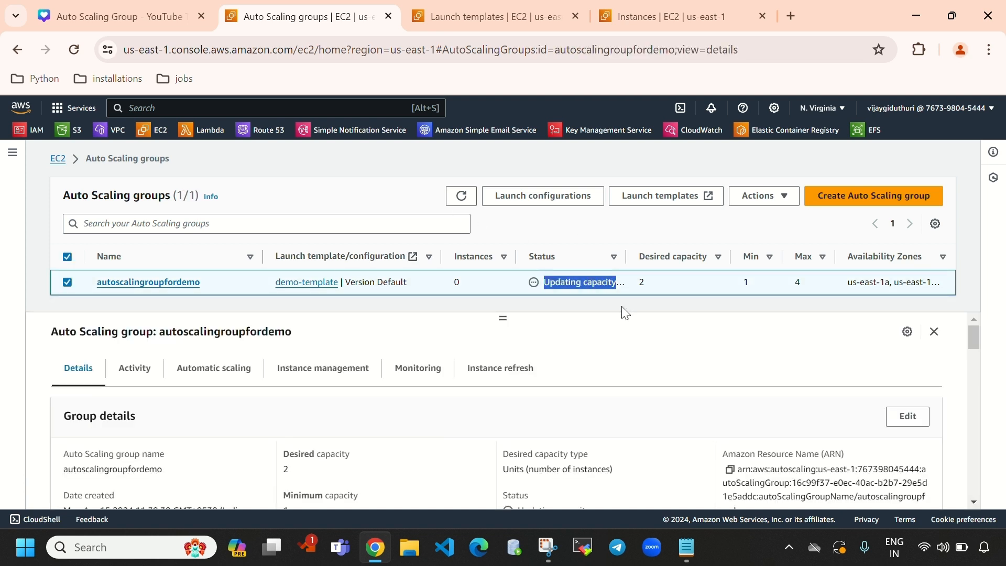
pyautogui.moveTo(686, 257); pyautogui.dragTo(656, 277)
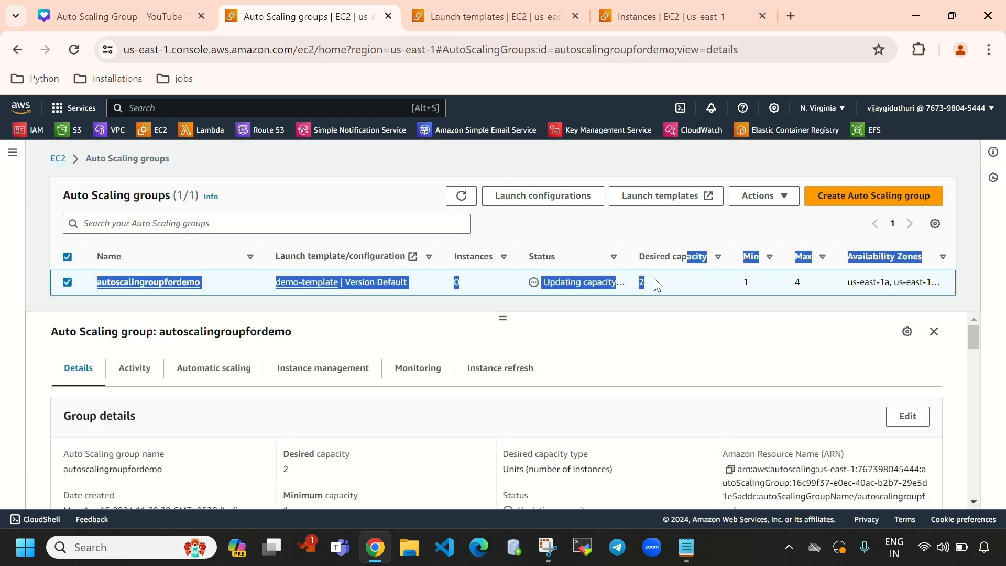
pyautogui.click(634, 316)
pyautogui.click(463, 198)
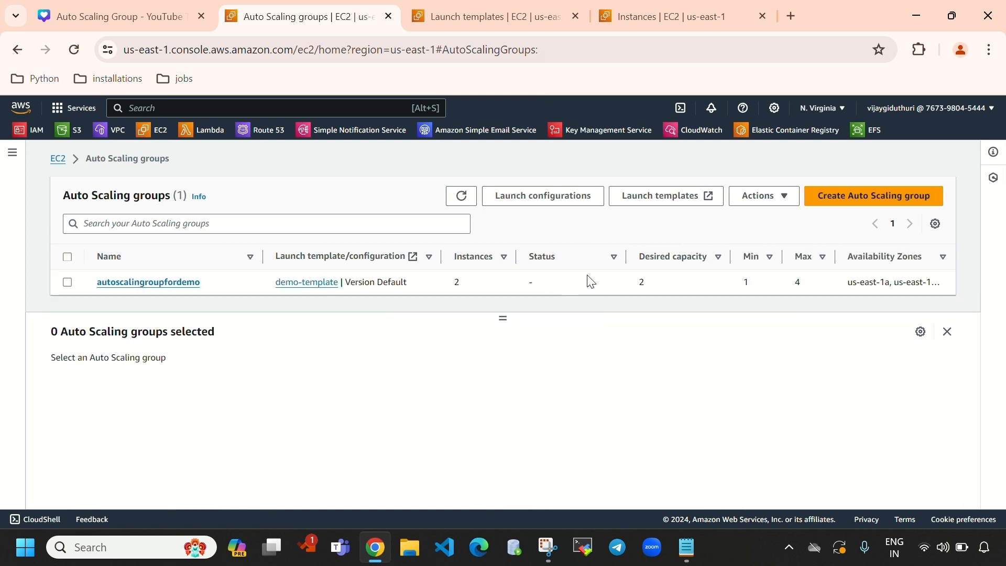
pyautogui.click(461, 200)
pyautogui.click(67, 283)
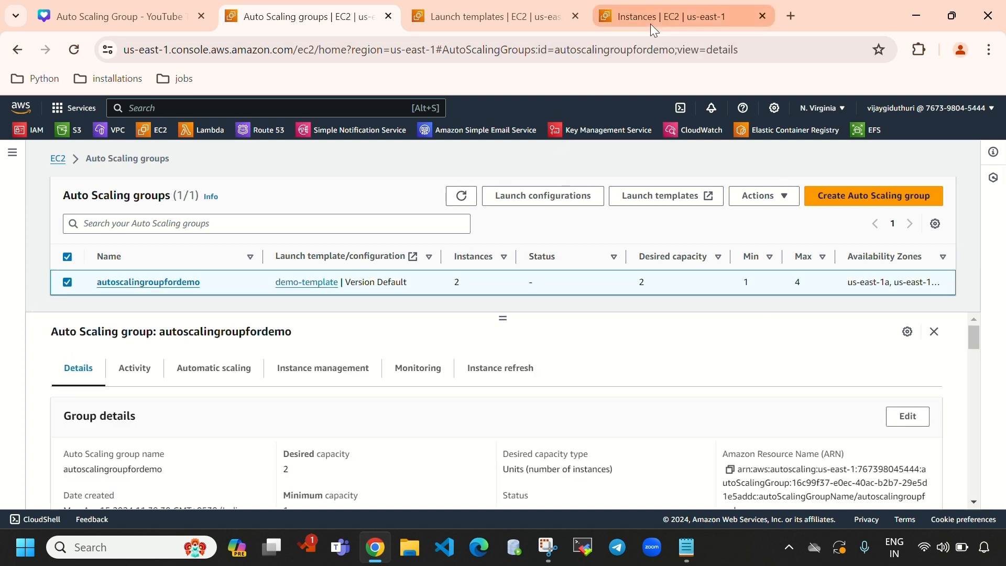
# Step: Refresh the EC2 instances list and check the state and type of the instances launched by the group
pyautogui.click(650, 21)
pyautogui.click(573, 154)
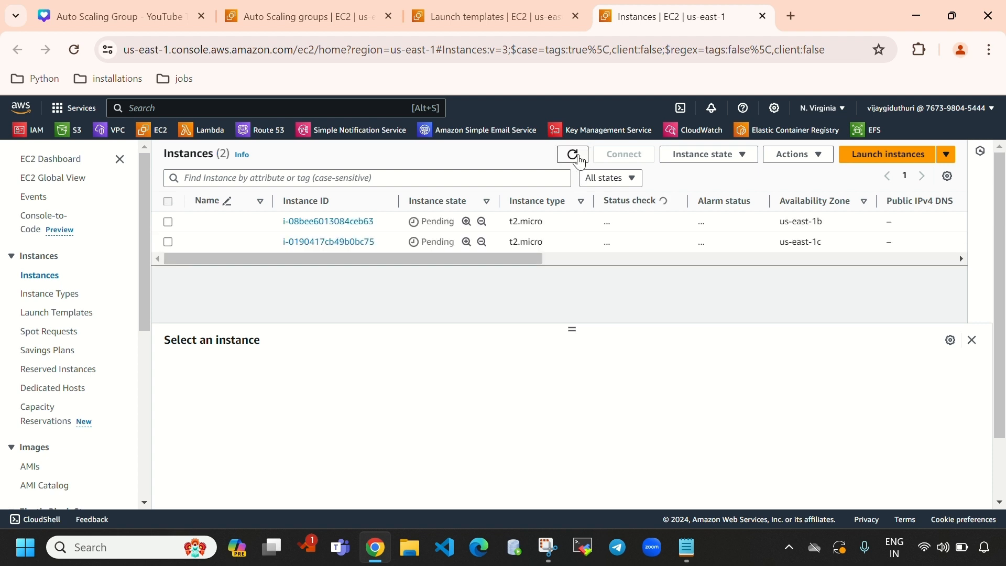
pyautogui.doubleClick(426, 221)
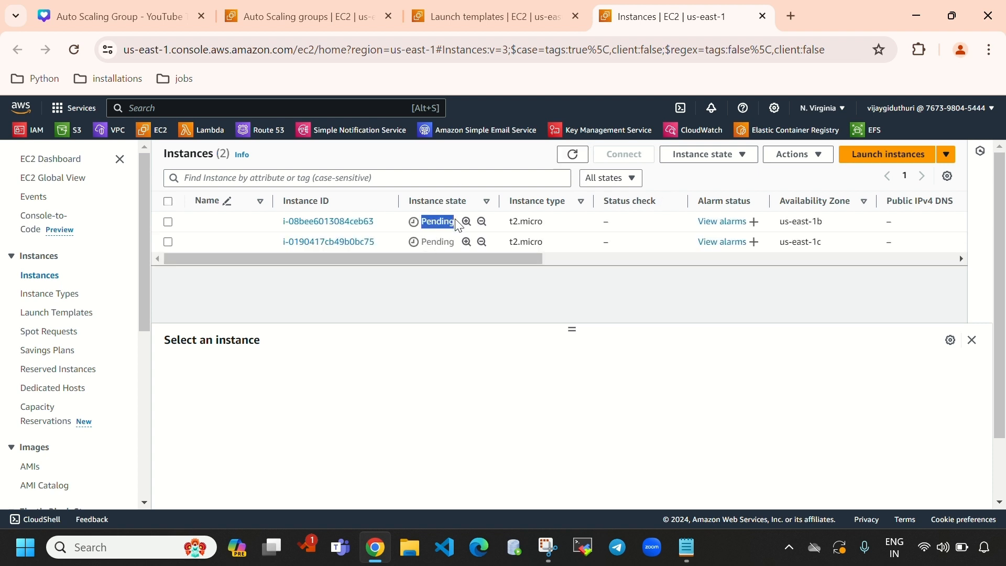
pyautogui.doubleClick(424, 242)
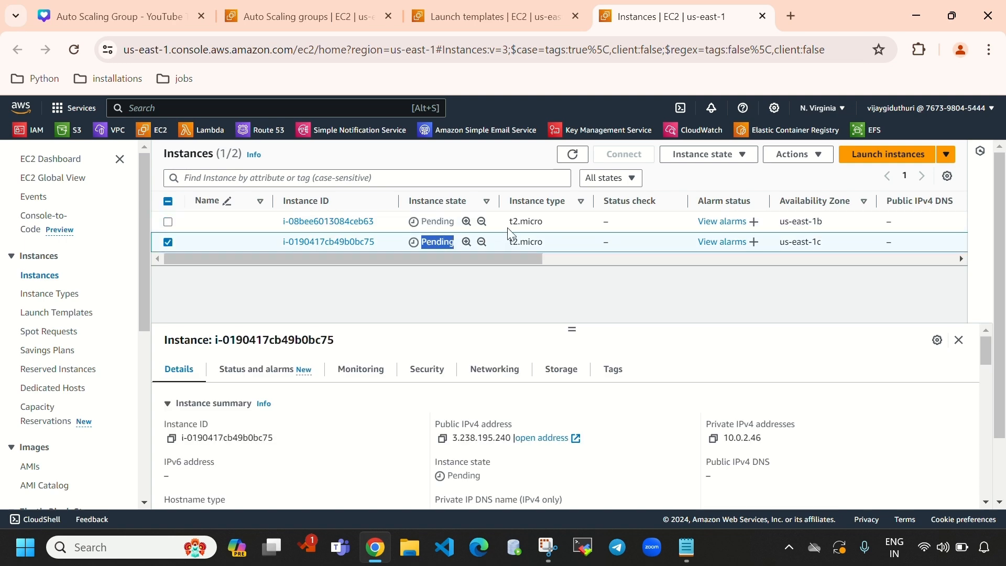
pyautogui.moveTo(510, 221); pyautogui.dragTo(537, 221)
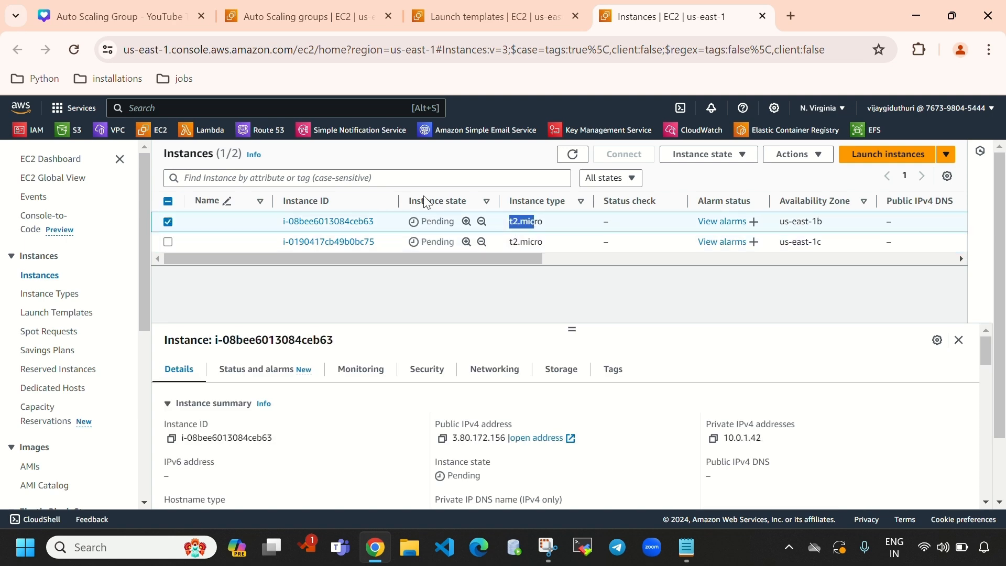
# Step: Switch to the launch templates page with the details of demo-template
pyautogui.click(952, 15)
pyautogui.click(518, 66)
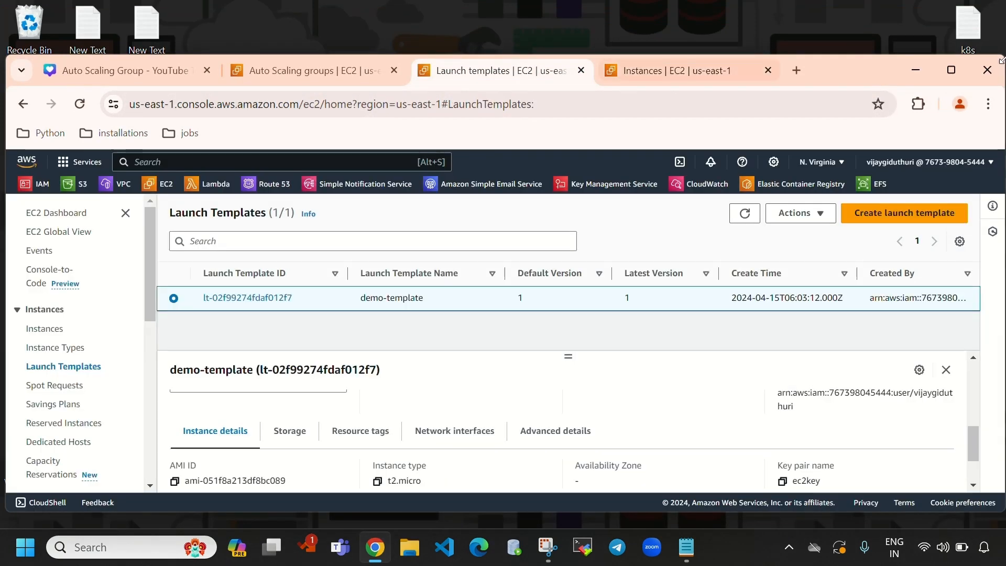
pyautogui.click(951, 70)
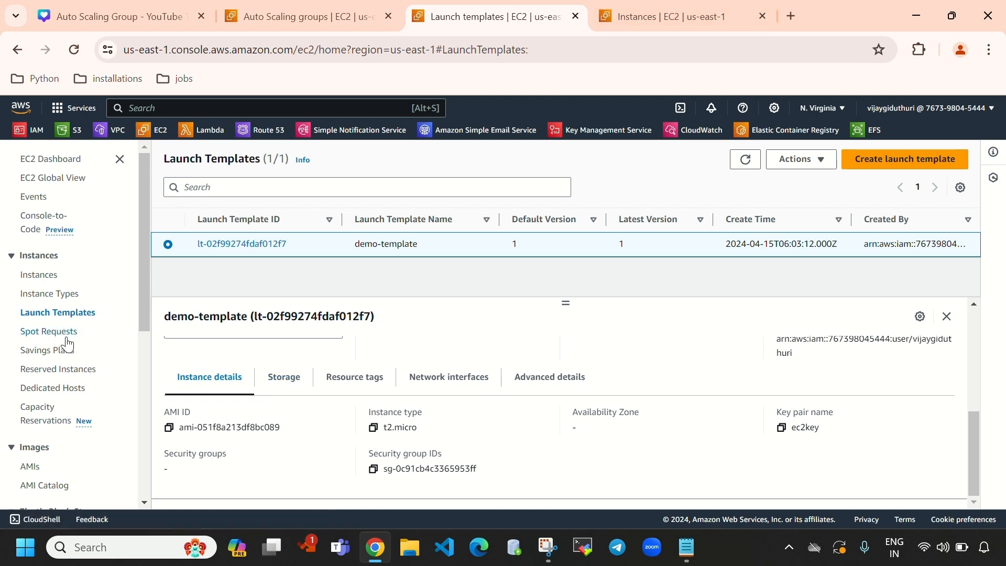
# Step: Switch to the EC2 instances list and refresh it repeatedly to check the launched instances' states and status checks
pyautogui.scroll(-6, 68, 346)
pyautogui.scroll(6, 32, 341)
pyautogui.click(677, 8)
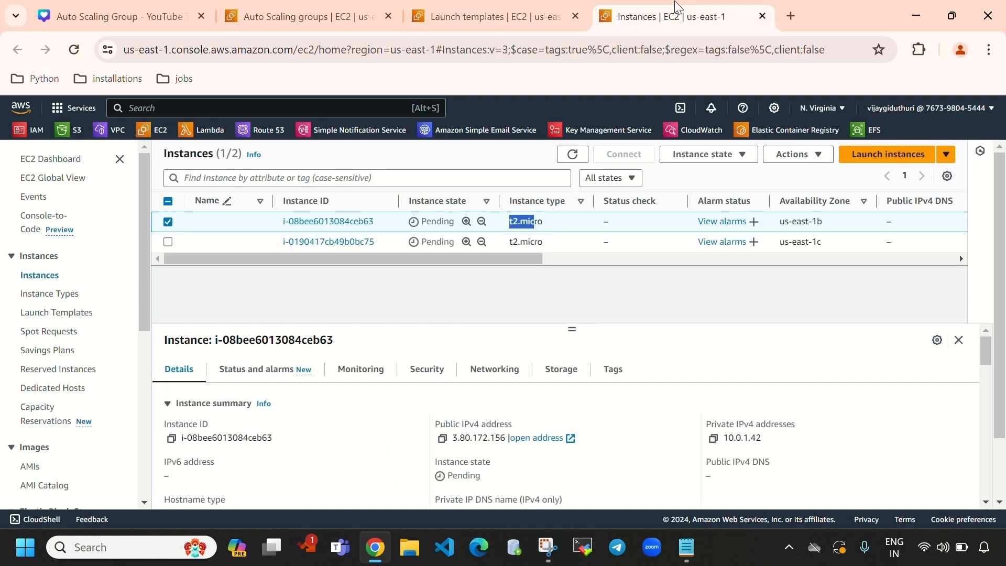
pyautogui.click(574, 156)
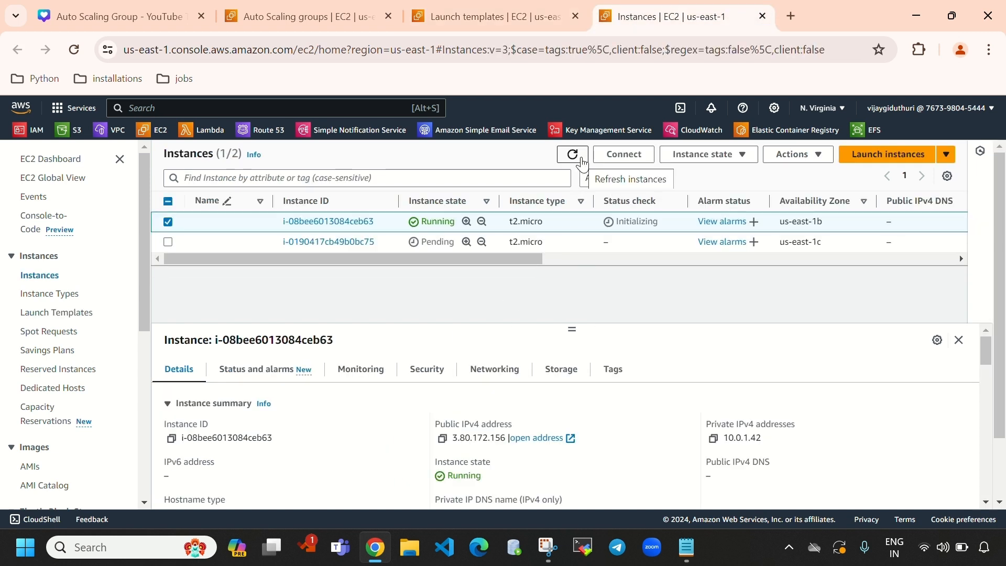
pyautogui.click(583, 159)
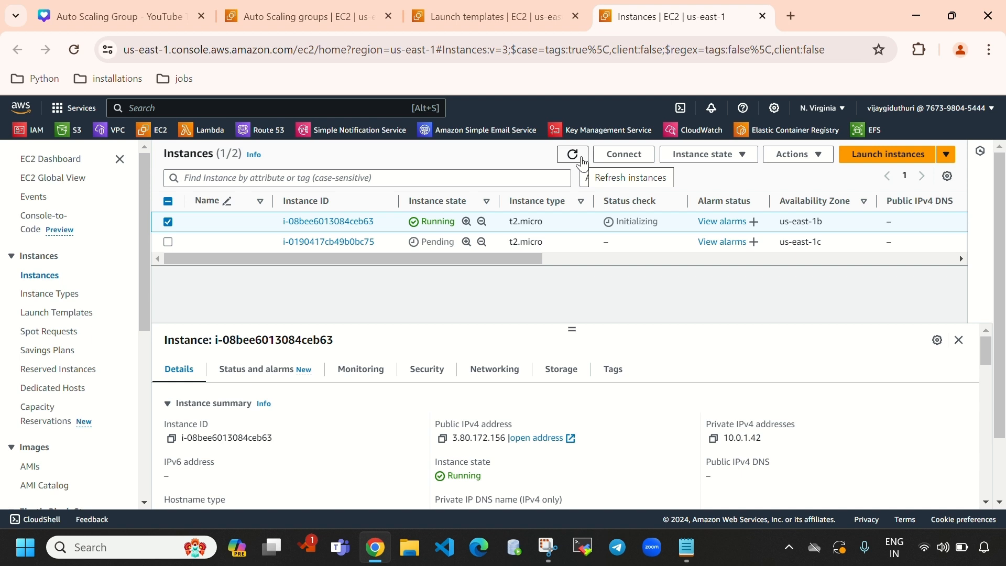
pyautogui.click(573, 155)
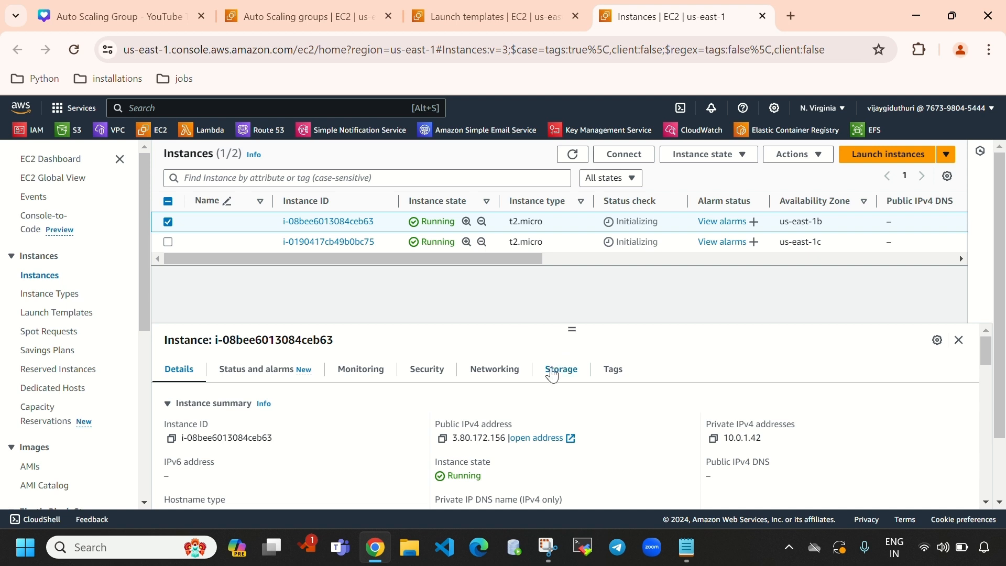
pyautogui.click(573, 154)
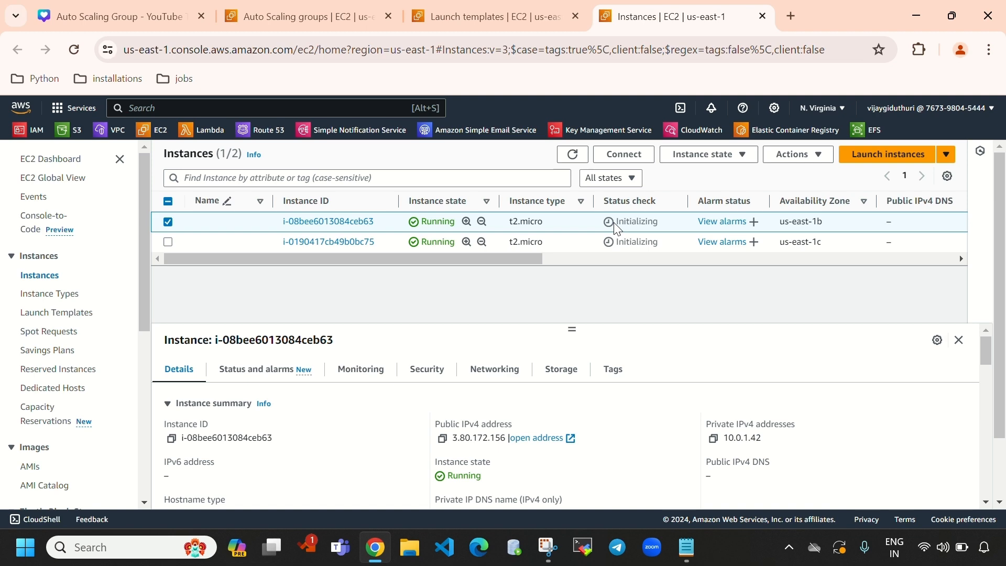
pyautogui.click(577, 155)
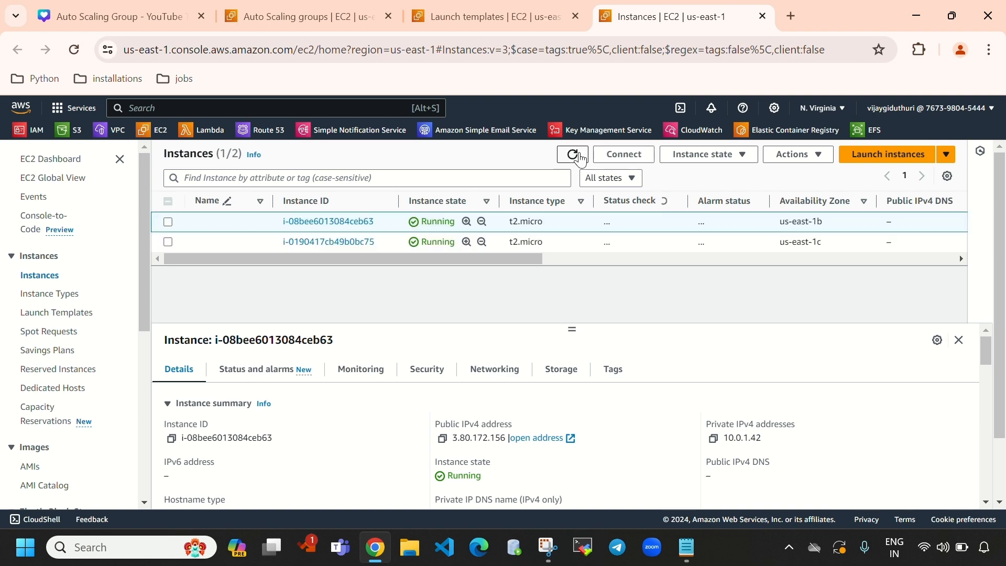
# Step: Refresh the Auto Scaling groups list, reopen the details of autoscalingroupfordemo, and review its group name and desired capacity type
pyautogui.click(316, 18)
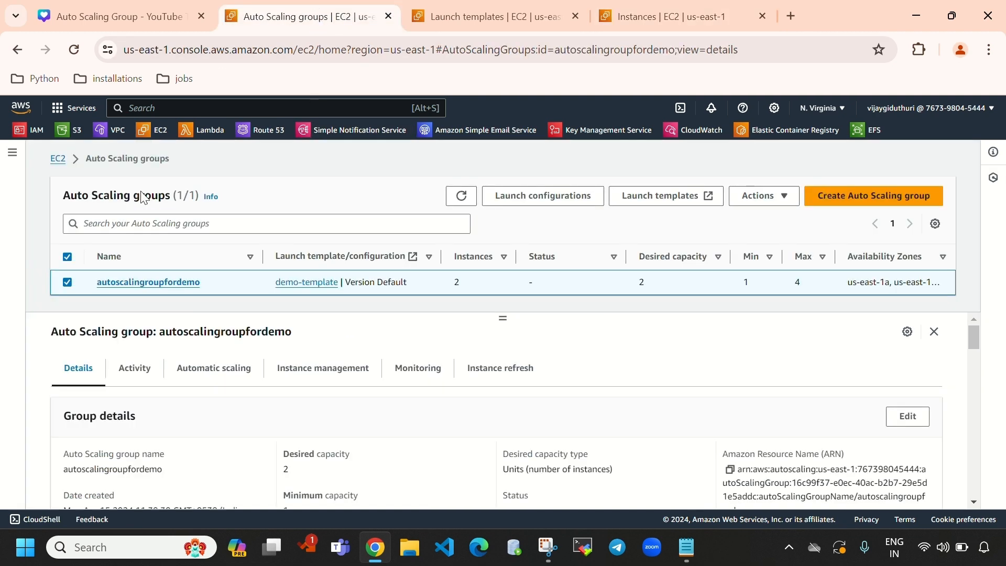
pyautogui.click(461, 196)
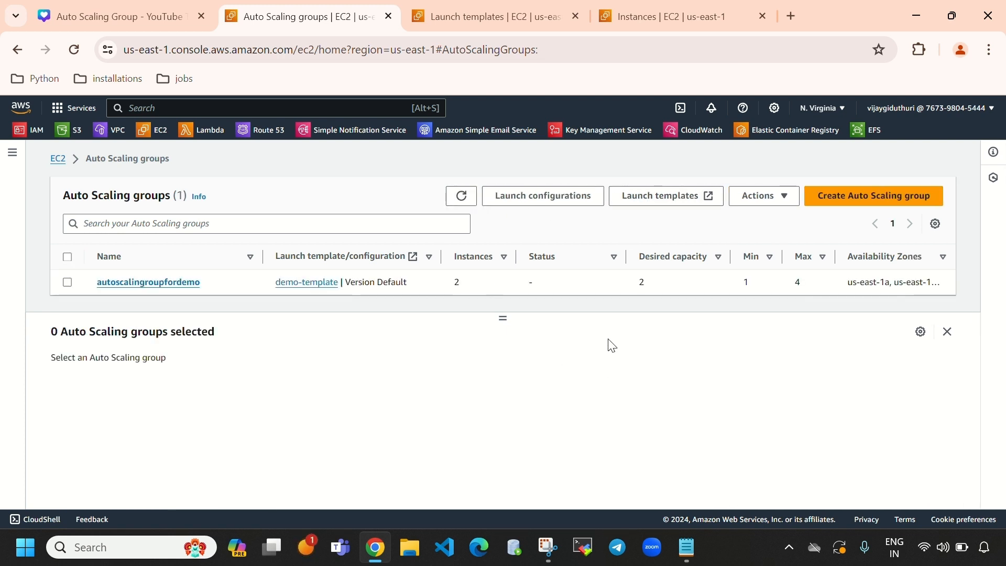
pyautogui.click(68, 283)
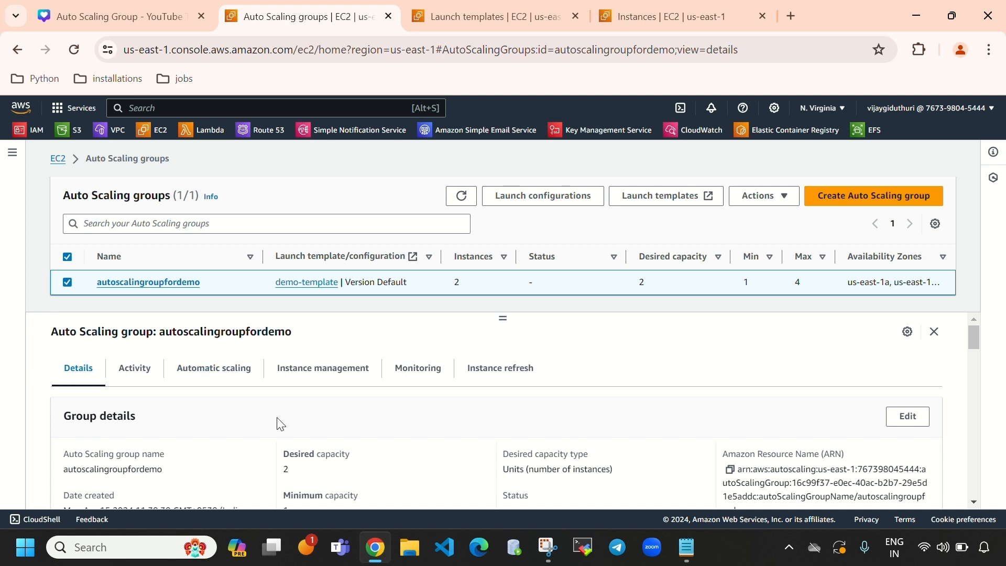
pyautogui.scroll(-3, 382, 411)
pyautogui.scroll(3, 382, 411)
pyautogui.moveTo(63, 471); pyautogui.dragTo(173, 476)
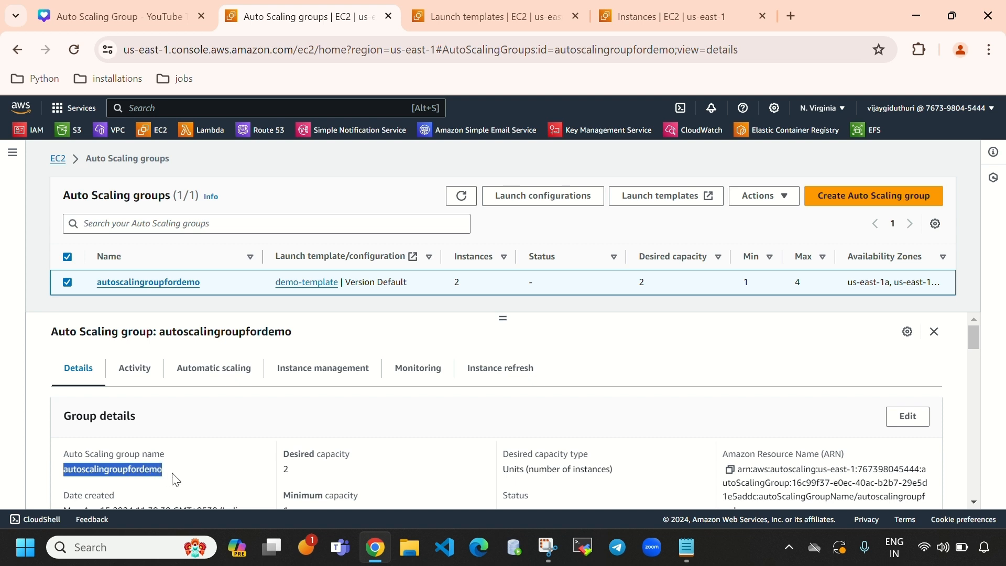
pyautogui.click(308, 478)
pyautogui.moveTo(291, 479); pyautogui.dragTo(620, 480)
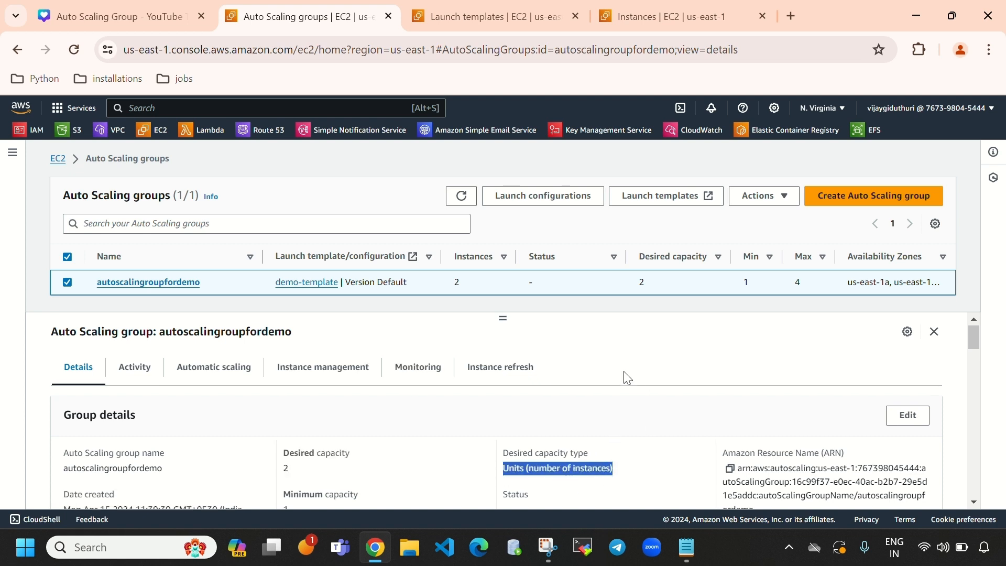
# Step: Review the desired, minimum and maximum capacity in the group details of autoscalingroupfordemo
pyautogui.scroll(-1, 624, 375)
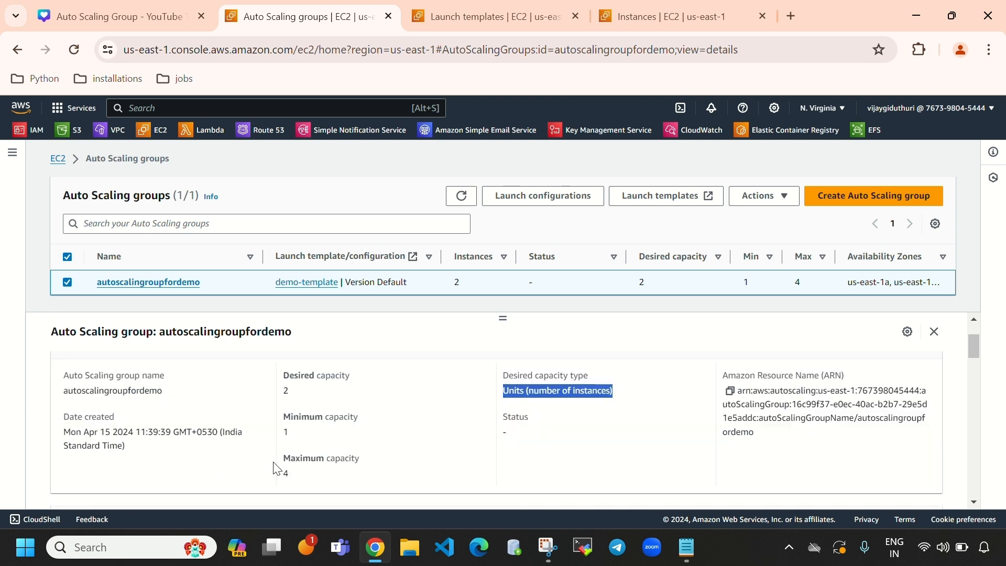
pyautogui.moveTo(282, 394); pyautogui.dragTo(292, 396)
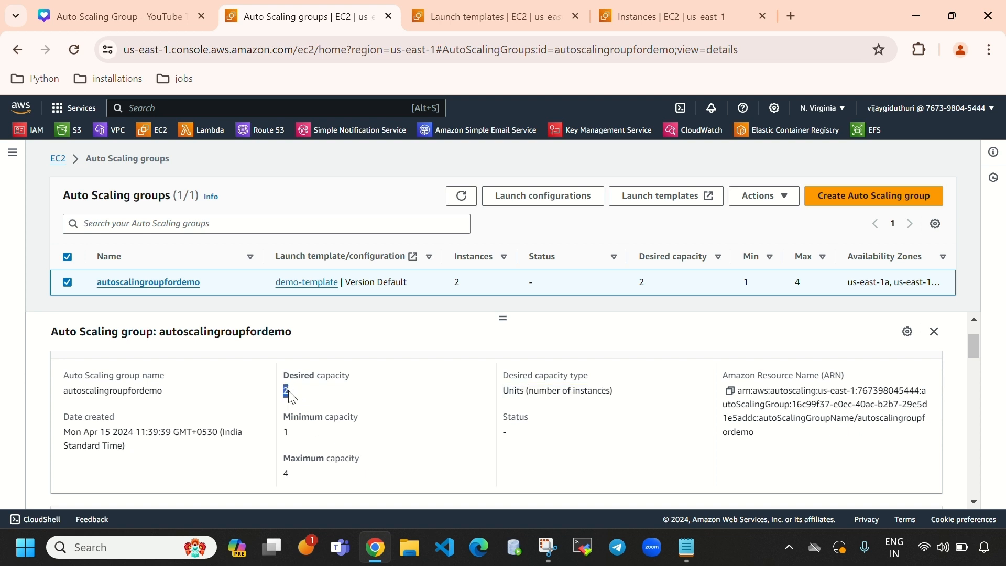
pyautogui.moveTo(309, 442); pyautogui.dragTo(283, 431)
pyautogui.click(316, 391)
pyautogui.moveTo(303, 473); pyautogui.dragTo(283, 474)
pyautogui.click(303, 388)
pyautogui.moveTo(304, 393); pyautogui.dragTo(283, 394)
# Step: Refresh the EC2 instances list and compare the launched instances with the group's desired capacity
pyautogui.click(661, 11)
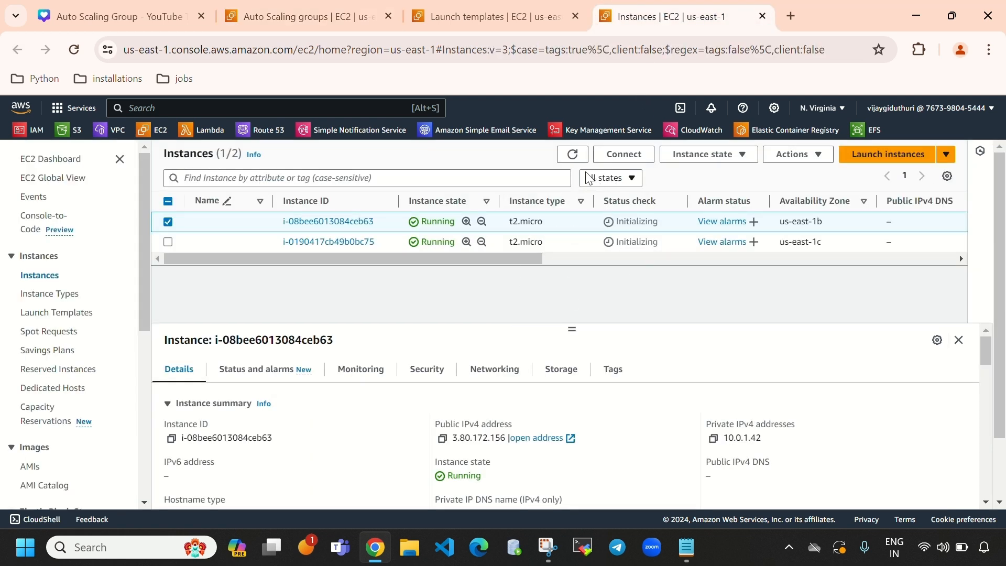
pyautogui.click(570, 154)
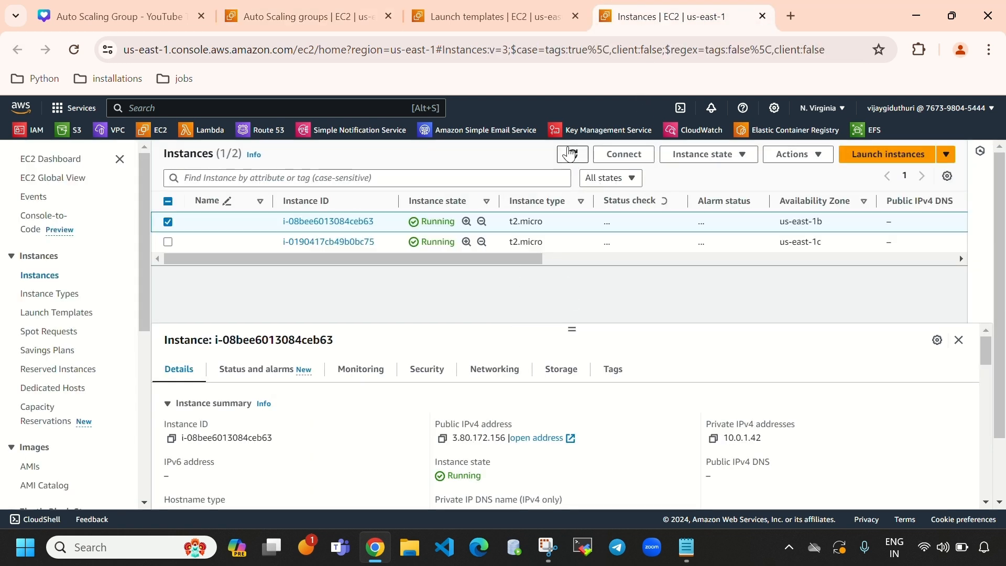
pyautogui.click(571, 153)
pyautogui.click(332, 18)
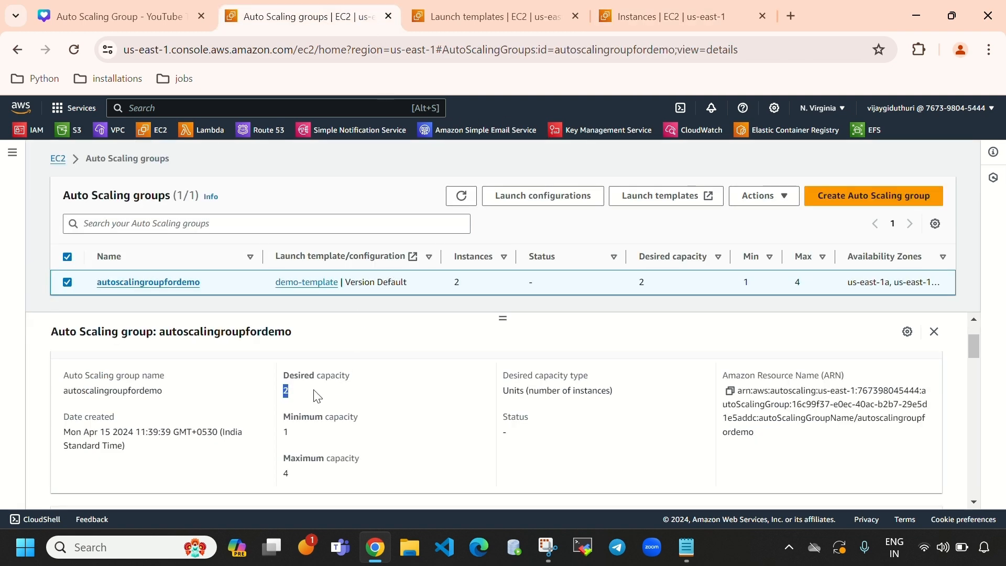
pyautogui.click(661, 15)
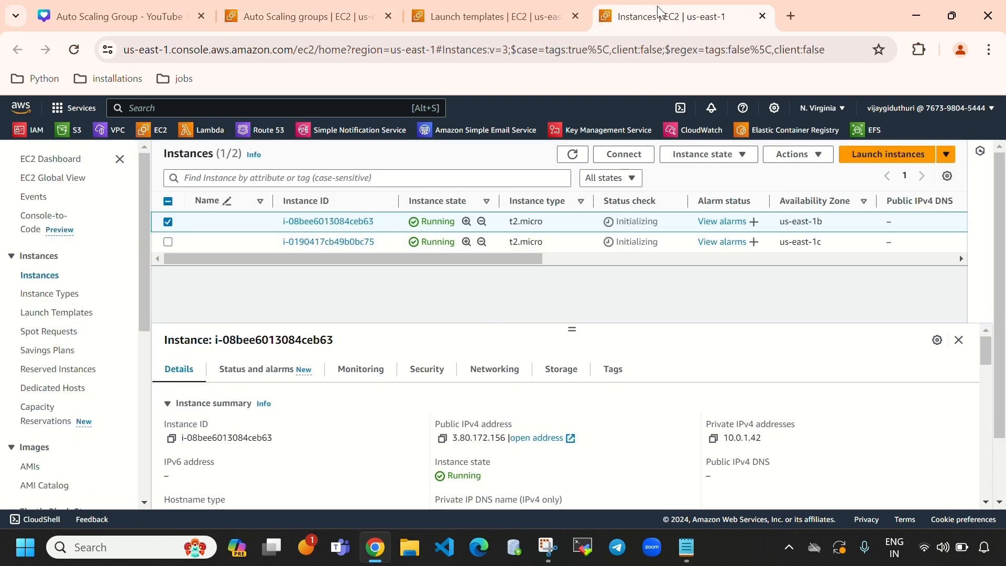
# Step: Return to the details of autoscalingroupfordemo and compare its maximum capacity with its desired capacity
pyautogui.click(306, 20)
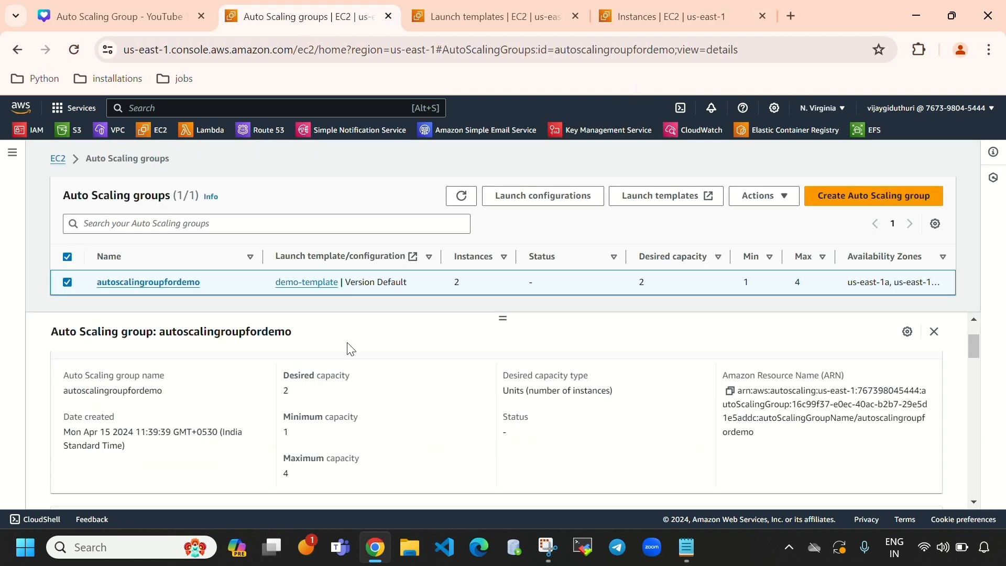
pyautogui.moveTo(284, 459); pyautogui.dragTo(354, 475)
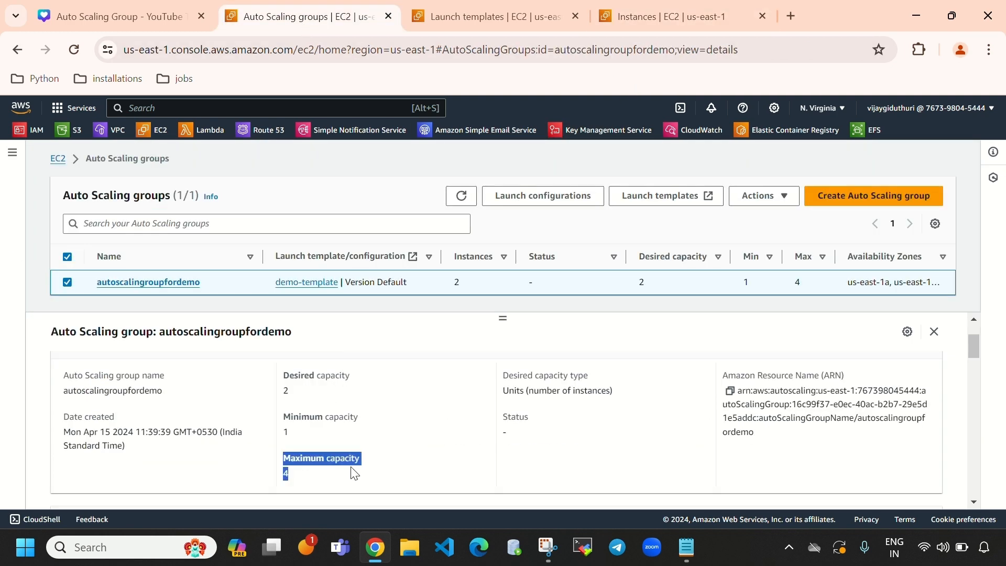
pyautogui.click(412, 475)
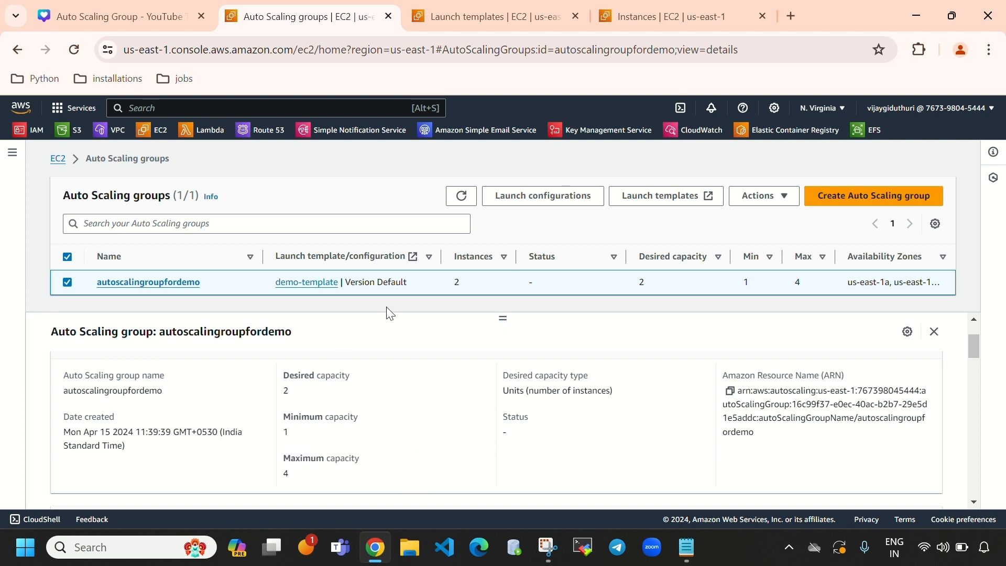
pyautogui.moveTo(284, 472); pyautogui.dragTo(306, 483)
pyautogui.moveTo(303, 396); pyautogui.dragTo(279, 398)
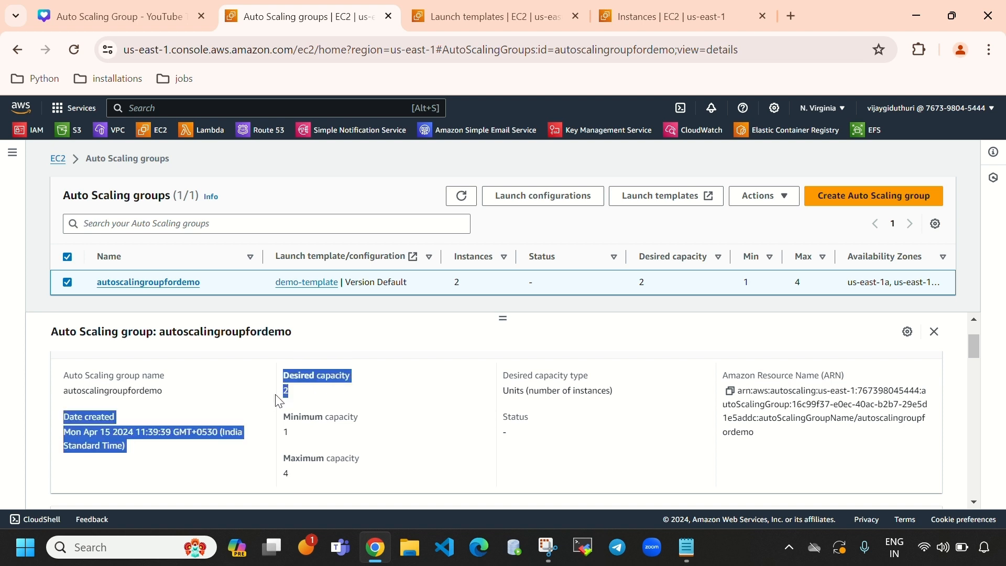
pyautogui.click(317, 399)
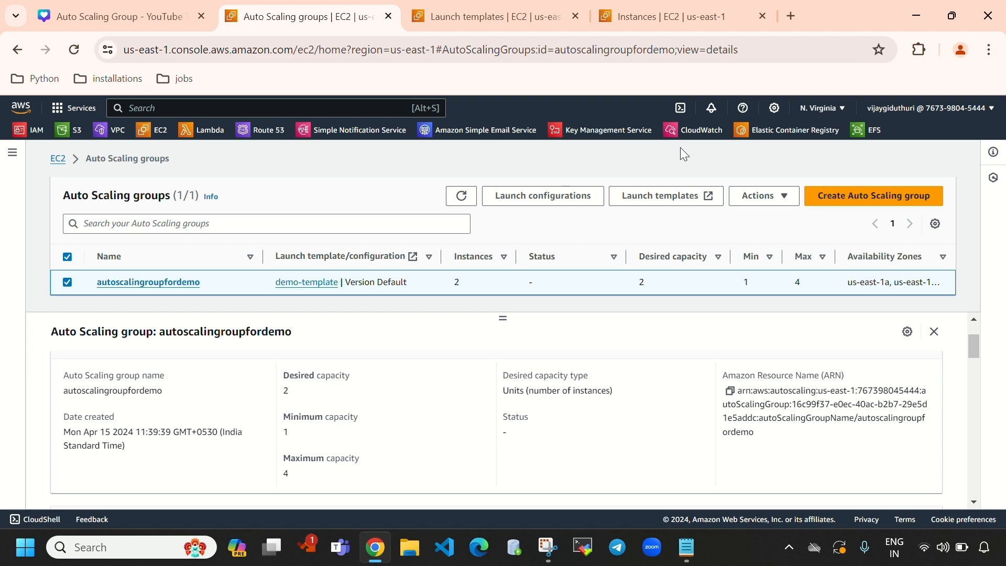
# Step: Refresh the EC2 instances list and enlarge the instance details pane
pyautogui.click(676, 17)
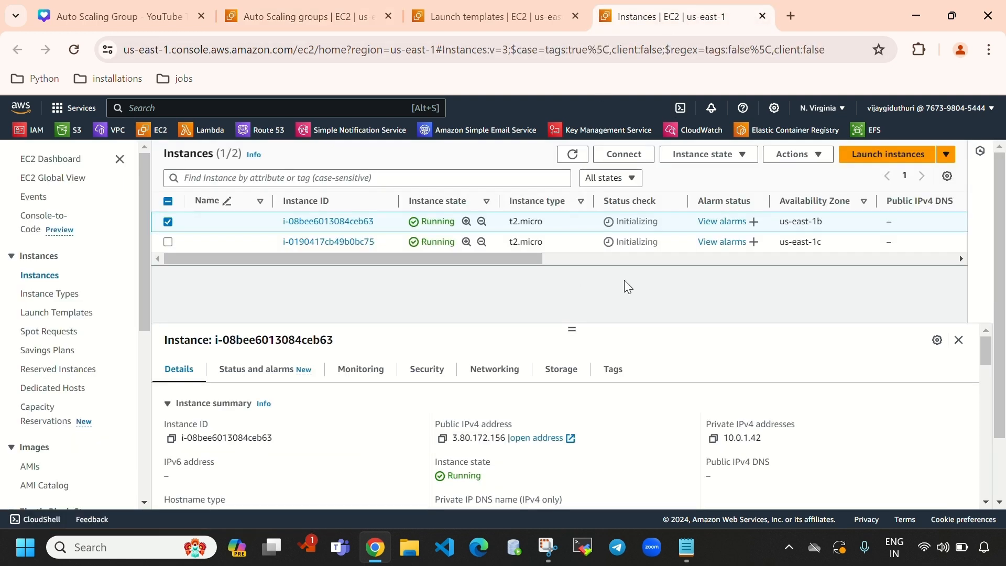
pyautogui.click(572, 154)
pyautogui.moveTo(574, 329); pyautogui.dragTo(574, 302)
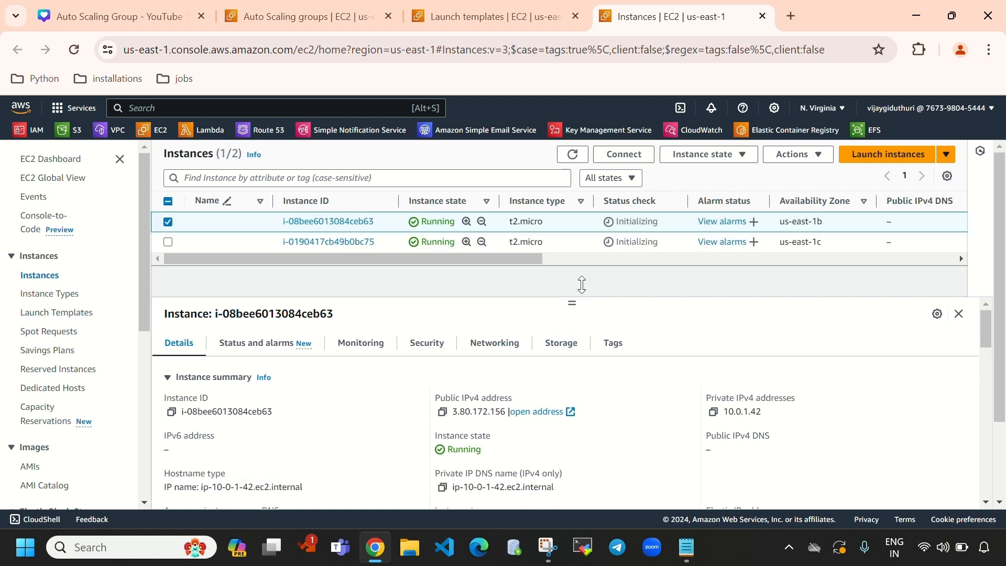
# Step: Name the instance in us-east-1b instance-1
pyautogui.click(261, 223)
pyautogui.write('instan')
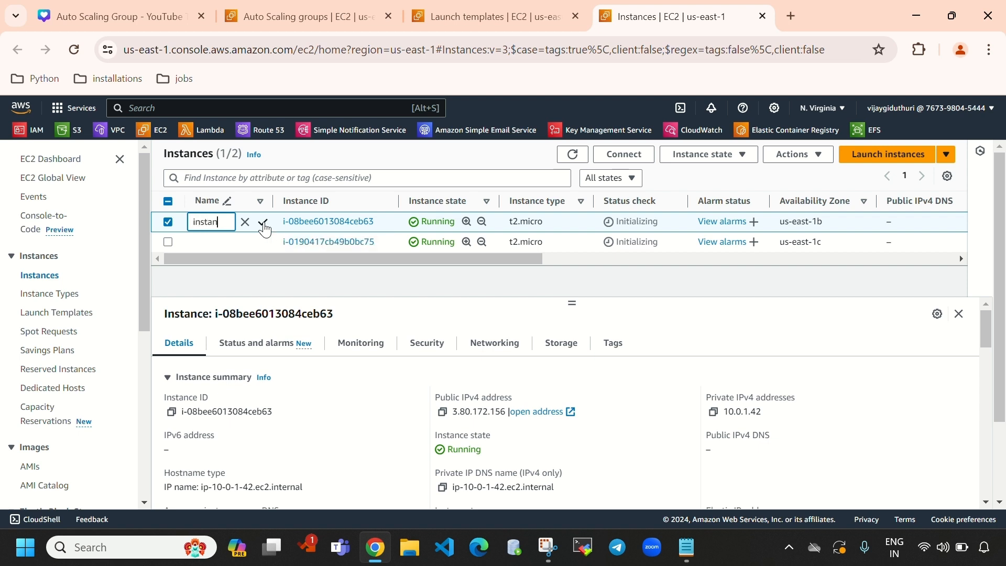
pyautogui.write('ce-1')
pyautogui.click(263, 225)
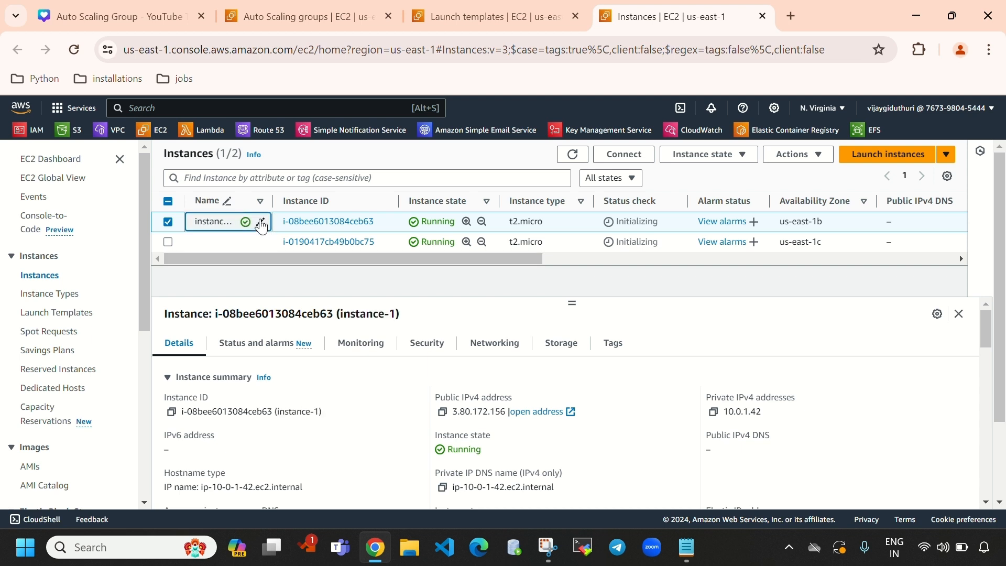
# Step: Rename the instance in us-east-1b to ins-1
pyautogui.click(262, 224)
pyautogui.press('BackSpace')
pyautogui.press('BackSpace')
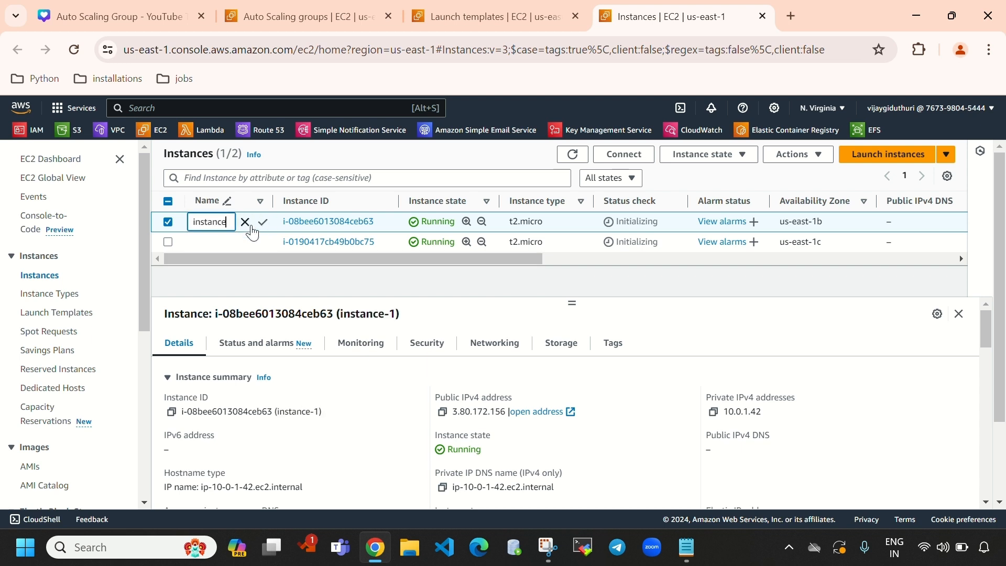
pyautogui.write('-1')
pyautogui.click(263, 222)
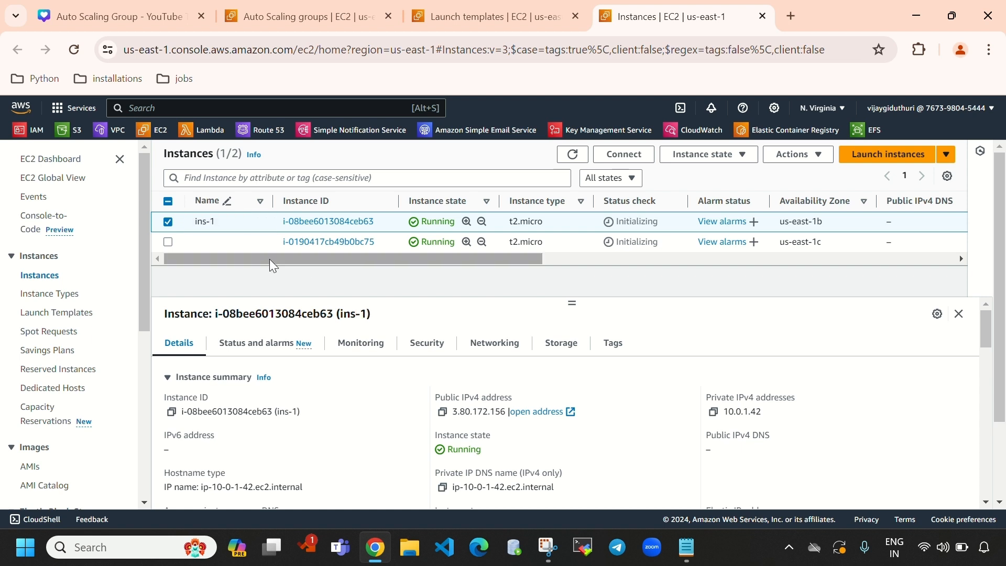
# Step: Name the instance in us-east-1c ins-2 and refresh the instances list
pyautogui.click(262, 243)
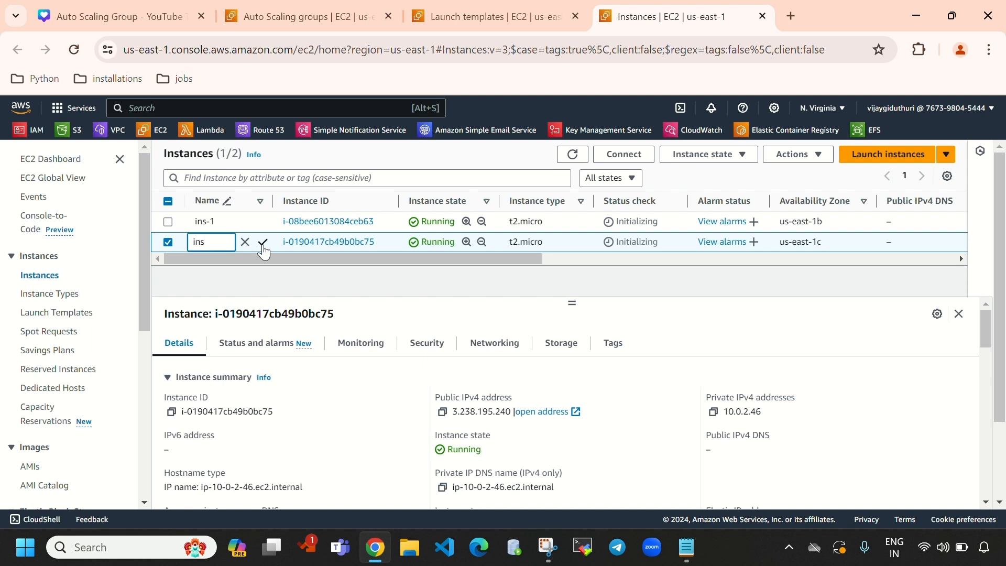
pyautogui.click(263, 244)
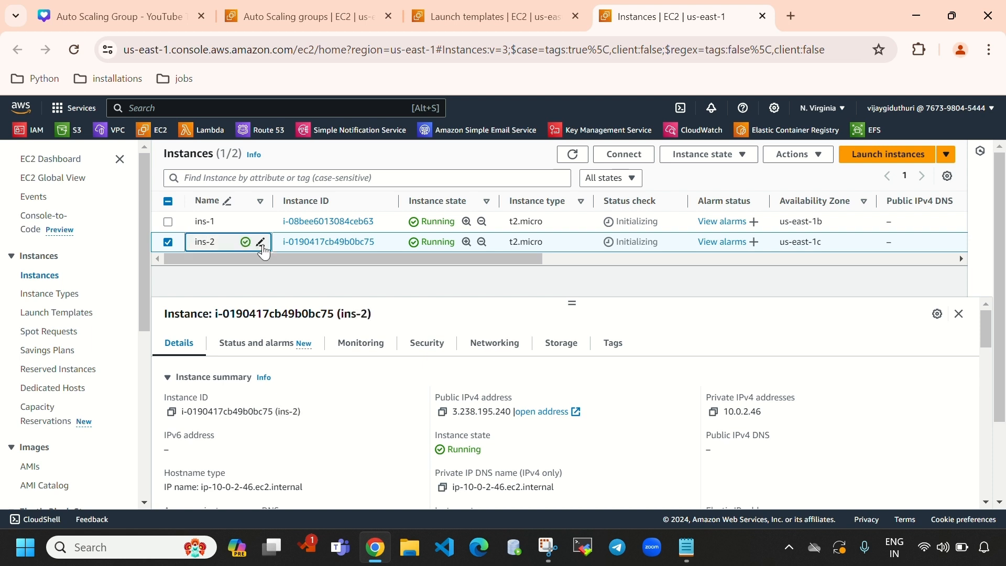
pyautogui.click(572, 154)
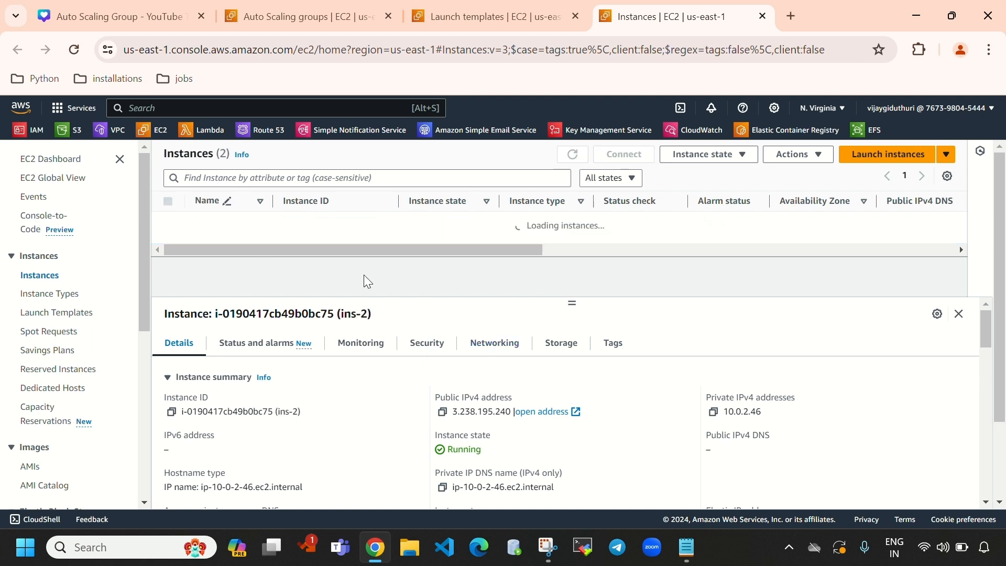
# Step: Copy the public IPv4 address of ins-1 and load it in a new browser tab to test its web page
pyautogui.click(165, 243)
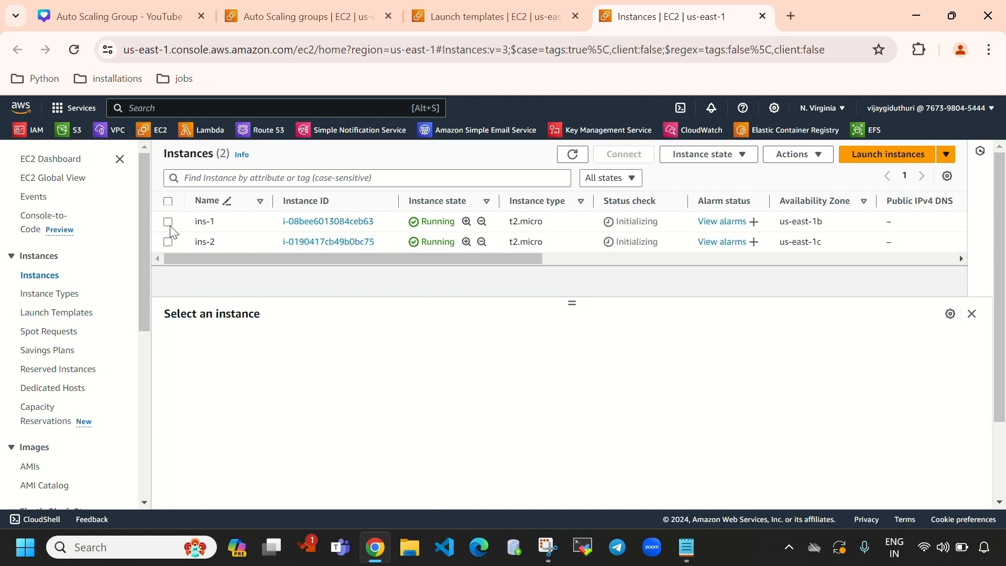
pyautogui.click(169, 228)
pyautogui.click(441, 413)
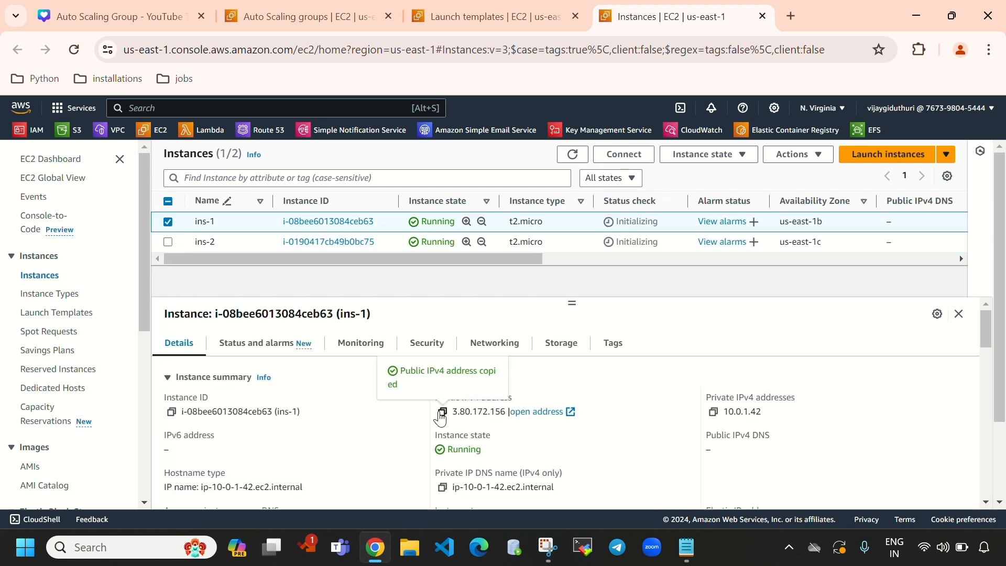
pyautogui.click(791, 17)
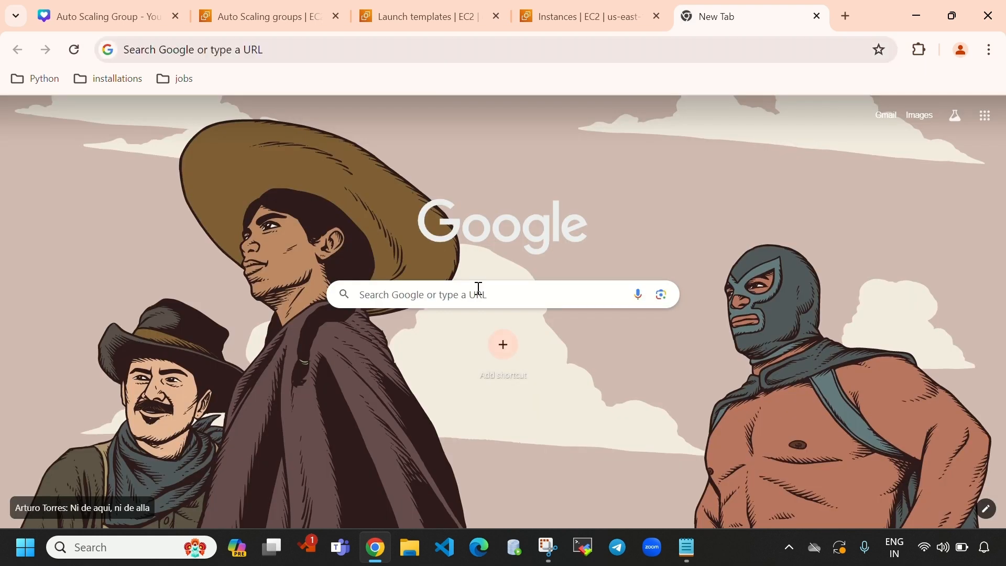
pyautogui.click(478, 288)
pyautogui.hotkey('ctrl', 'v')
pyautogui.press('Return')
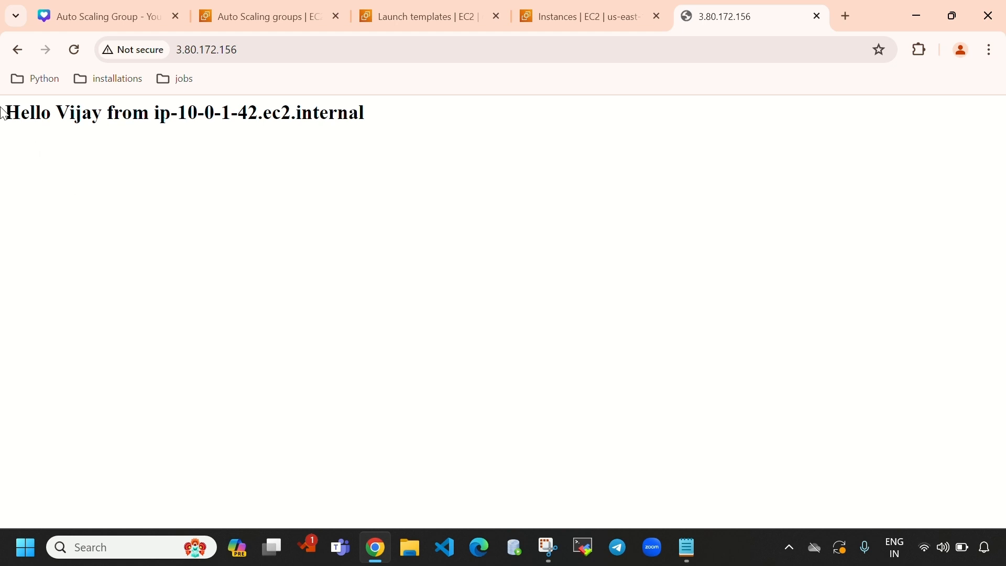
# Step: Compare the host name on the ins-1 web page with that instance's private IPv4 address in the instance details
pyautogui.moveTo(3, 113); pyautogui.dragTo(258, 116)
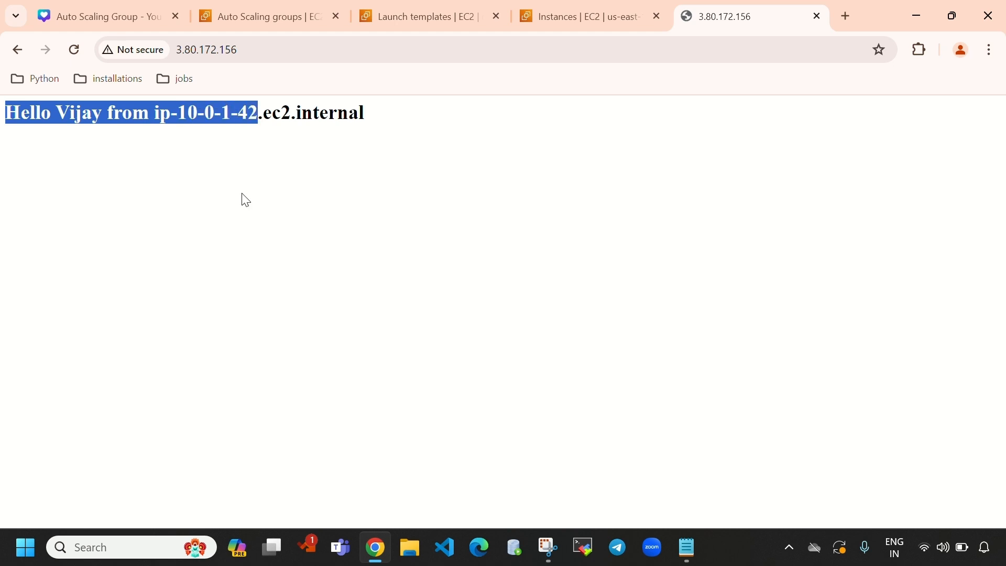
pyautogui.click(221, 137)
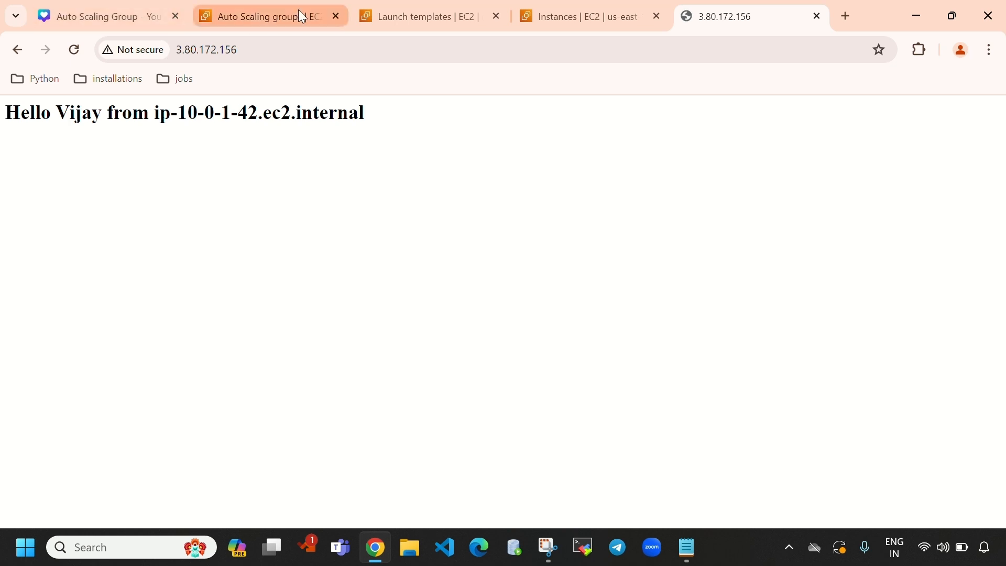
pyautogui.click(271, 18)
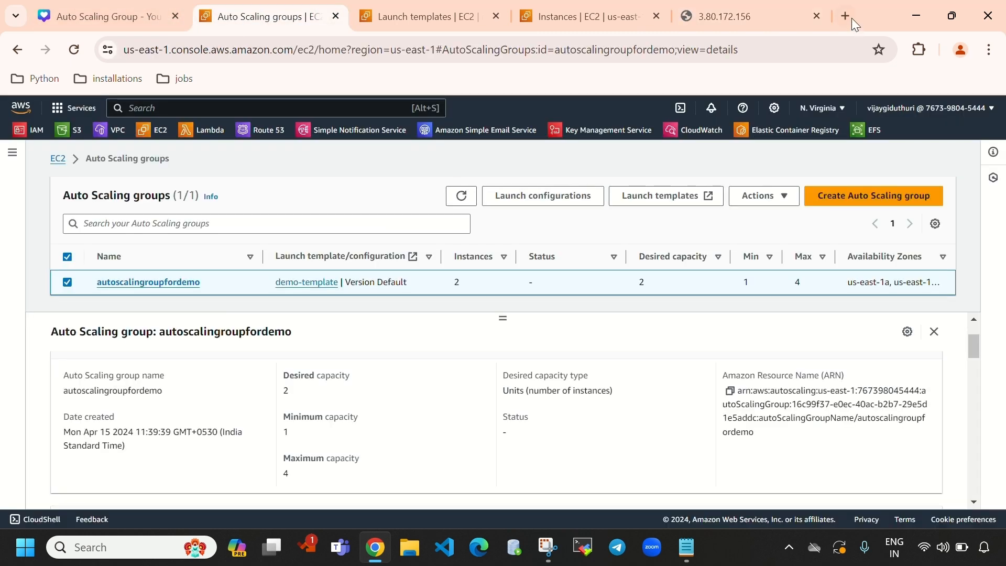
pyautogui.click(747, 16)
pyautogui.click(625, 22)
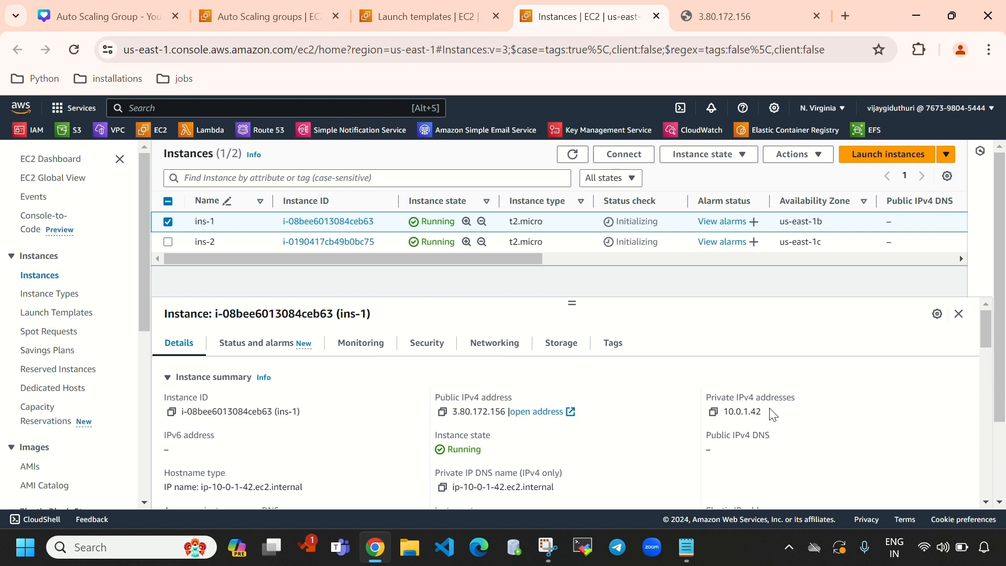
pyautogui.moveTo(766, 411); pyautogui.dragTo(726, 411)
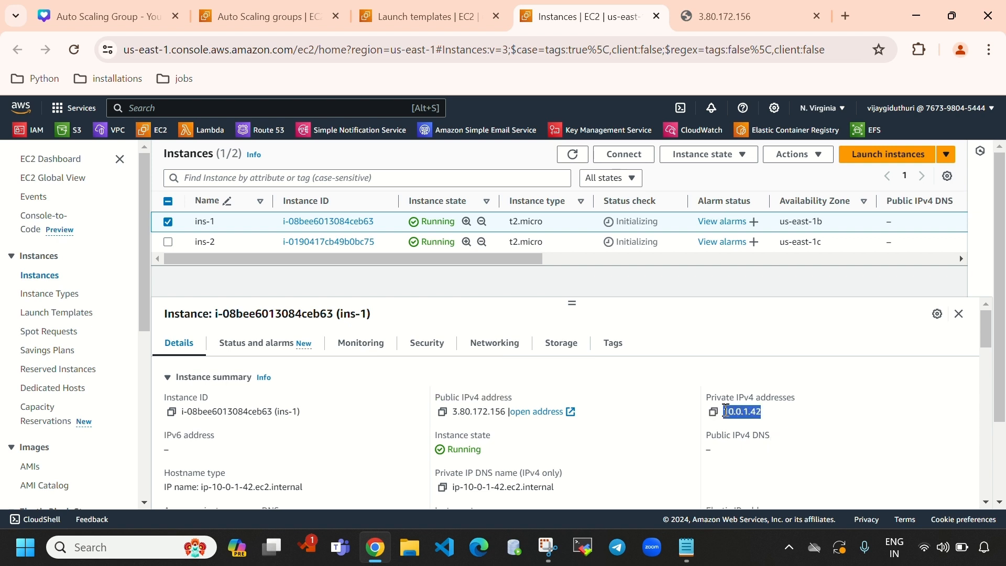
pyautogui.click(713, 16)
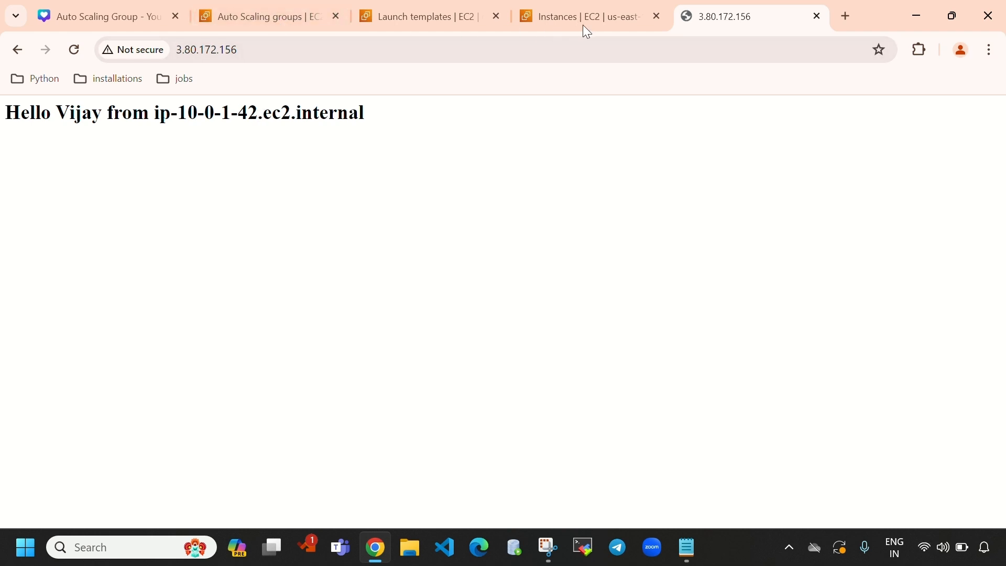
# Step: Copy the public IPv4 address of ins-2 and load it in a new browser tab to test its web page
pyautogui.click(620, 17)
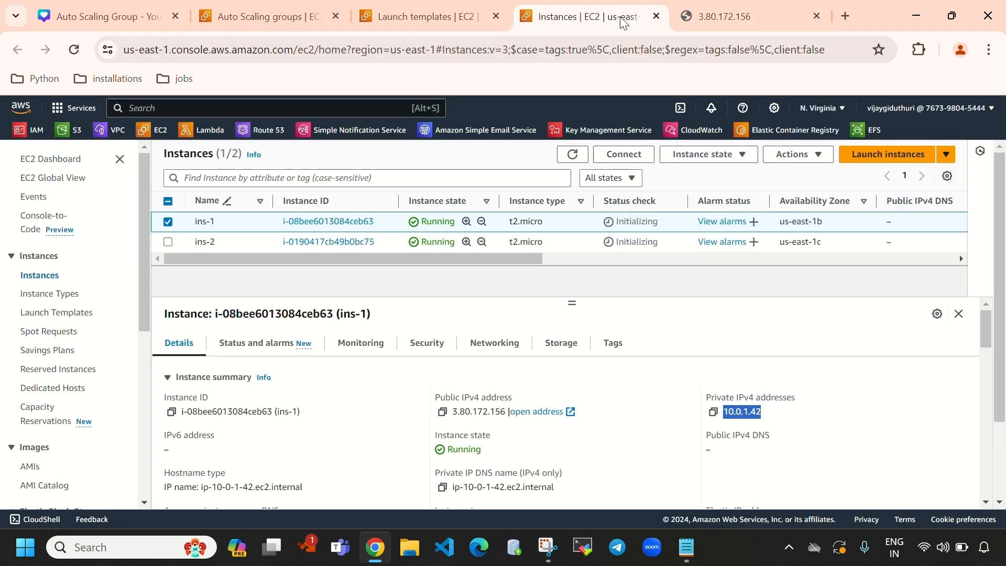
pyautogui.click(168, 222)
pyautogui.click(166, 242)
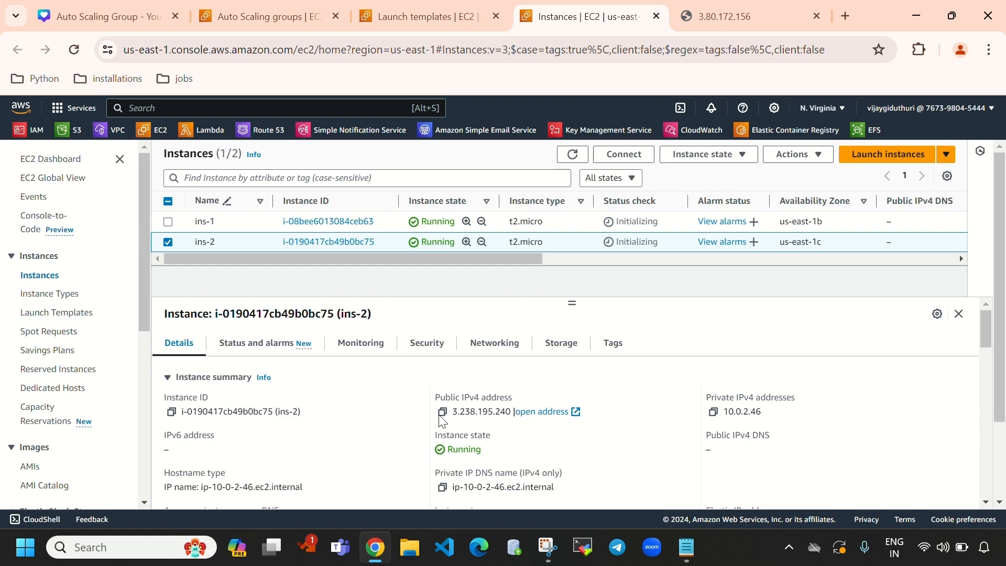
pyautogui.click(442, 414)
pyautogui.click(848, 15)
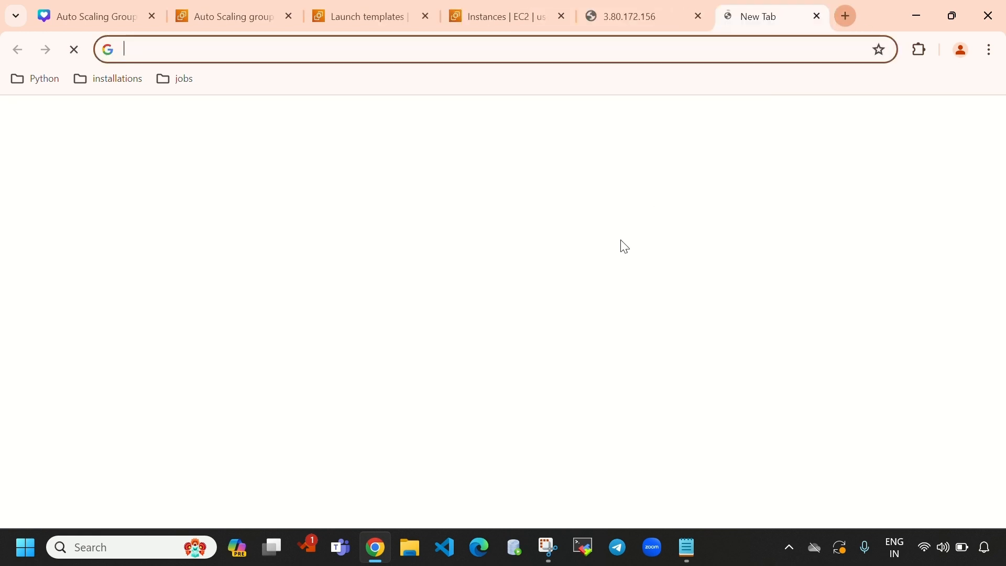
pyautogui.click(490, 304)
pyautogui.hotkey('ctrl', 'v')
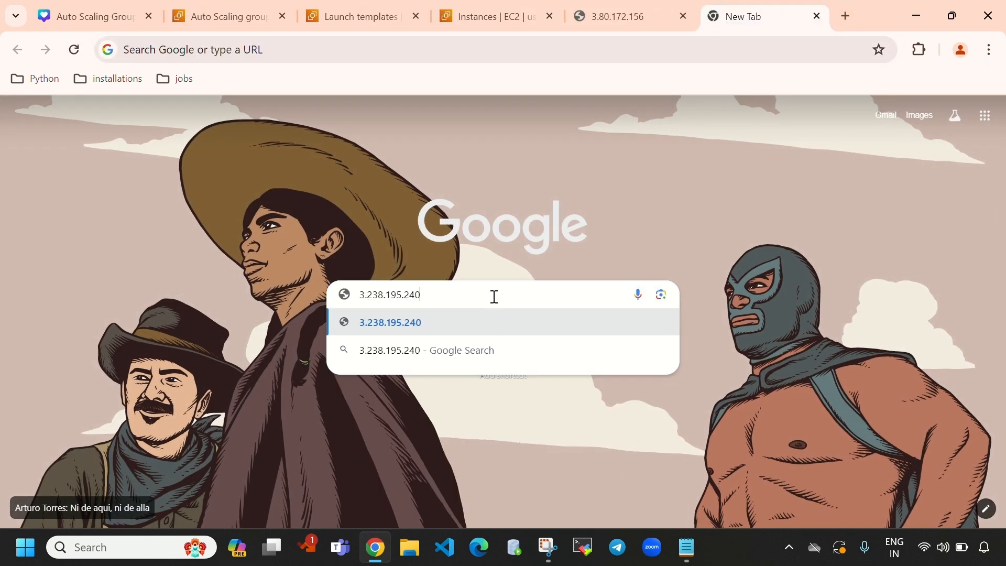
pyautogui.press('Return')
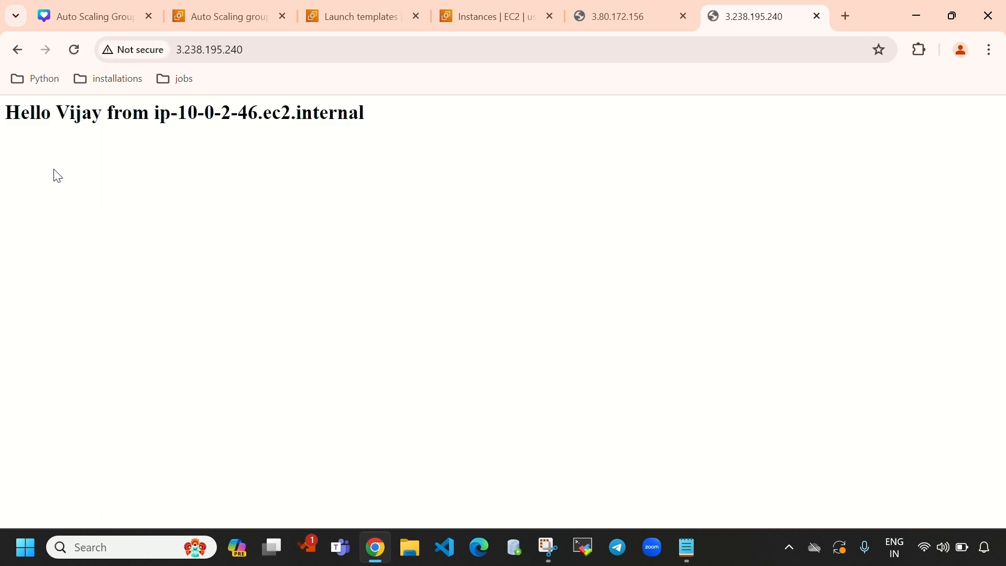
# Step: Check the host name on the ins-2 web page against that instance's private IPv4 address
pyautogui.moveTo(10, 114); pyautogui.dragTo(255, 112)
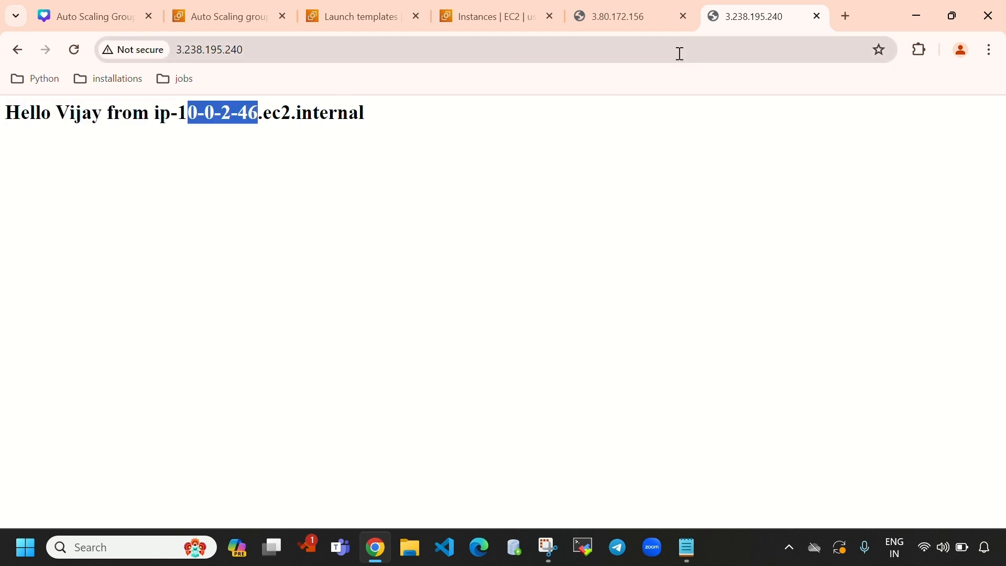
pyautogui.click(643, 18)
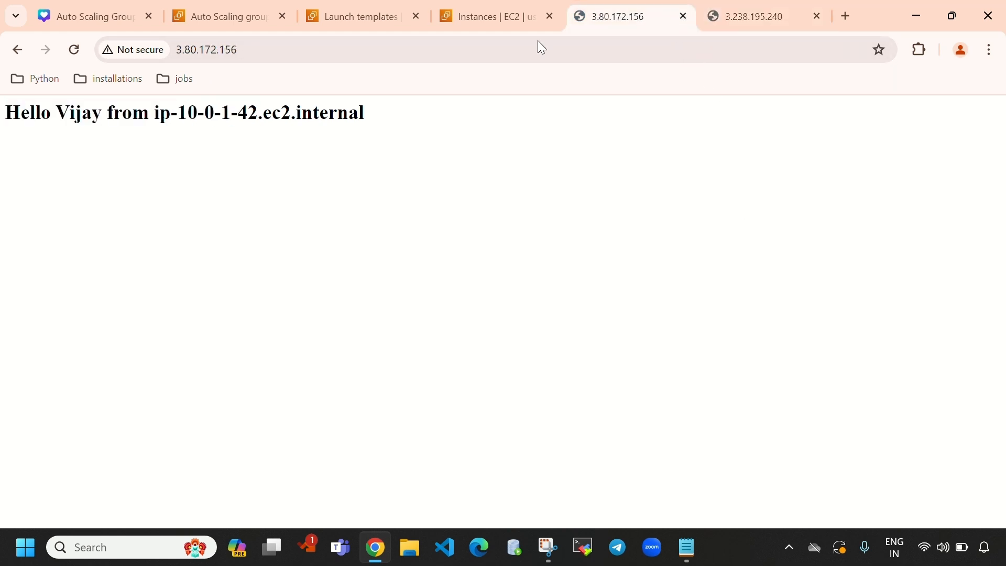
pyautogui.click(952, 15)
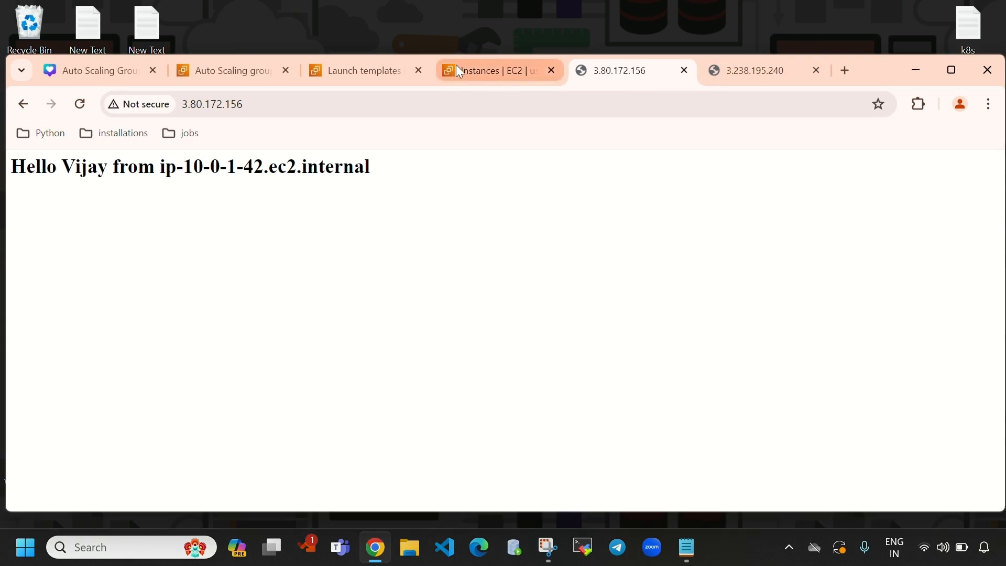
pyautogui.click(460, 71)
pyautogui.click(953, 70)
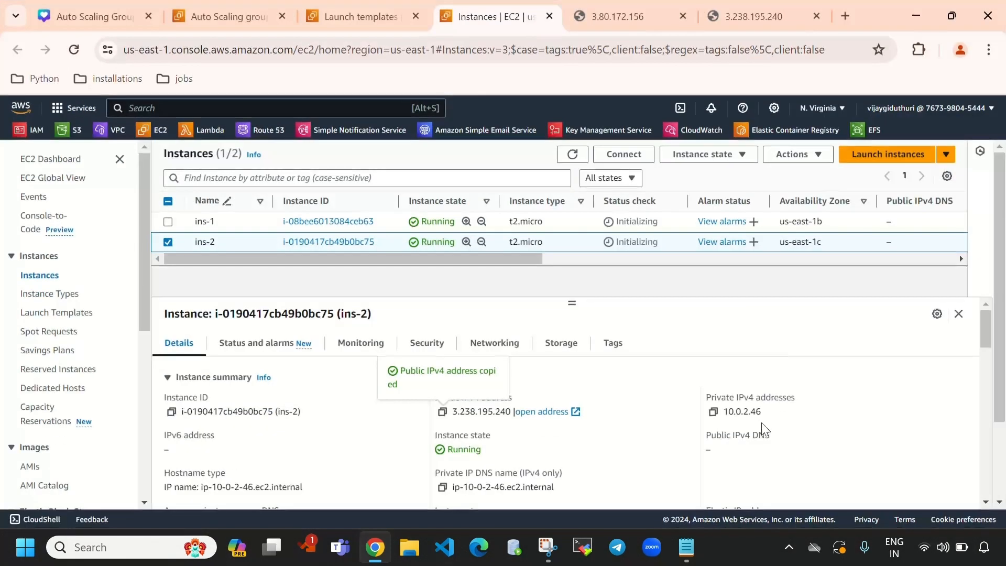
pyautogui.moveTo(770, 417); pyautogui.dragTo(716, 419)
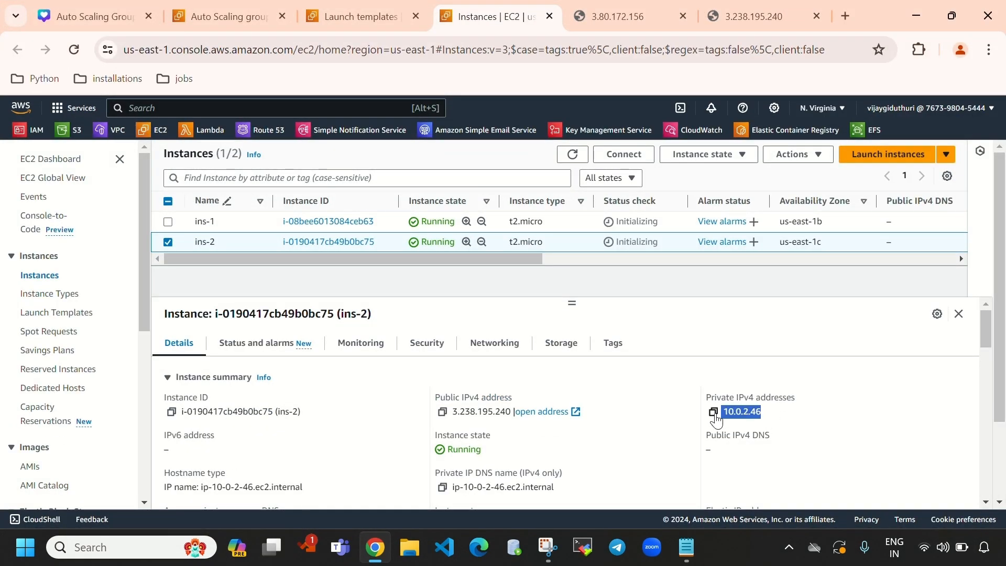
pyautogui.click(729, 17)
pyautogui.click(212, 136)
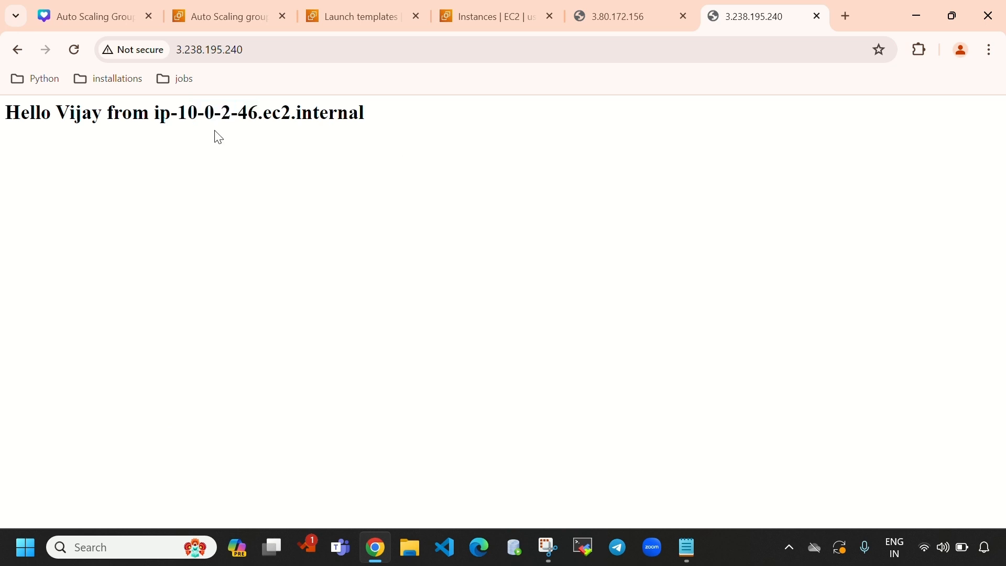
# Step: Review the launch template section in the details of the Auto Scaling group autoscalingroupfordemo
pyautogui.click(209, 17)
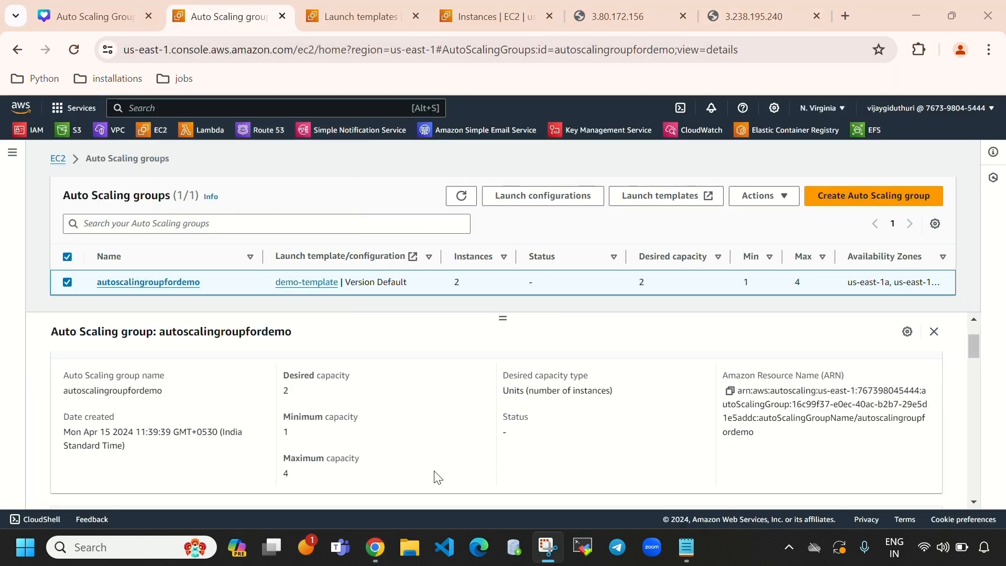
pyautogui.scroll(2, 442, 444)
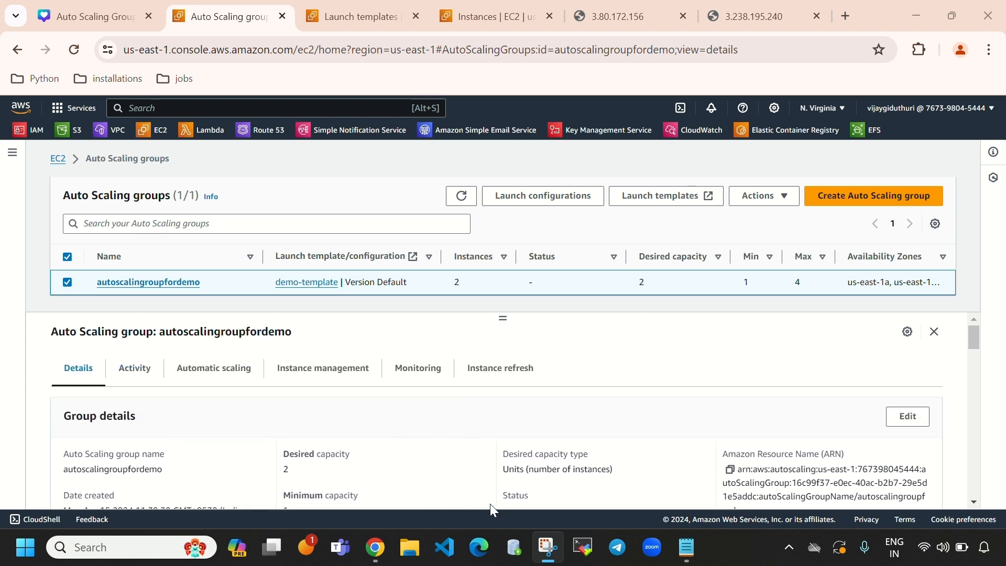
pyautogui.scroll(-3, 540, 419)
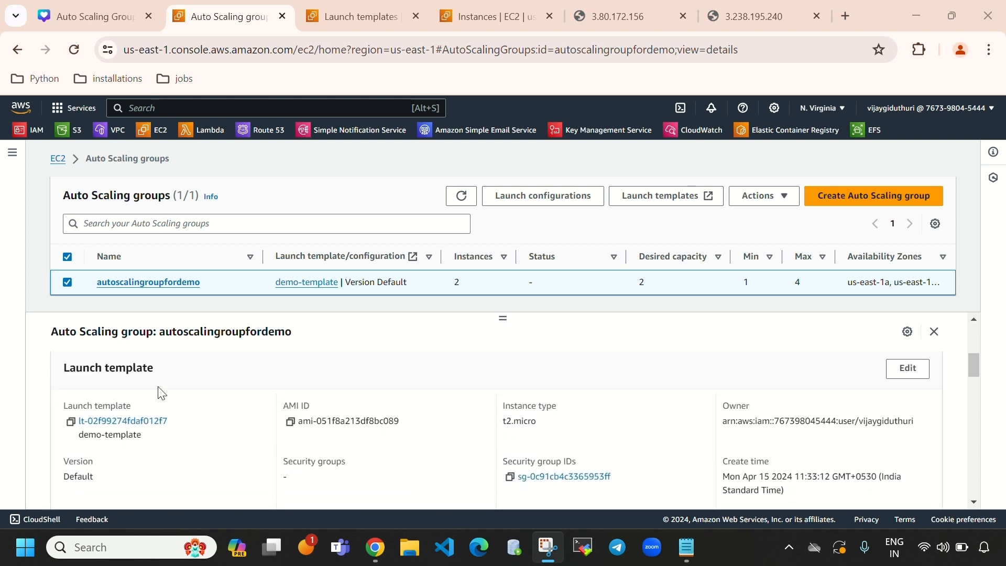
pyautogui.moveTo(165, 369); pyautogui.dragTo(67, 380)
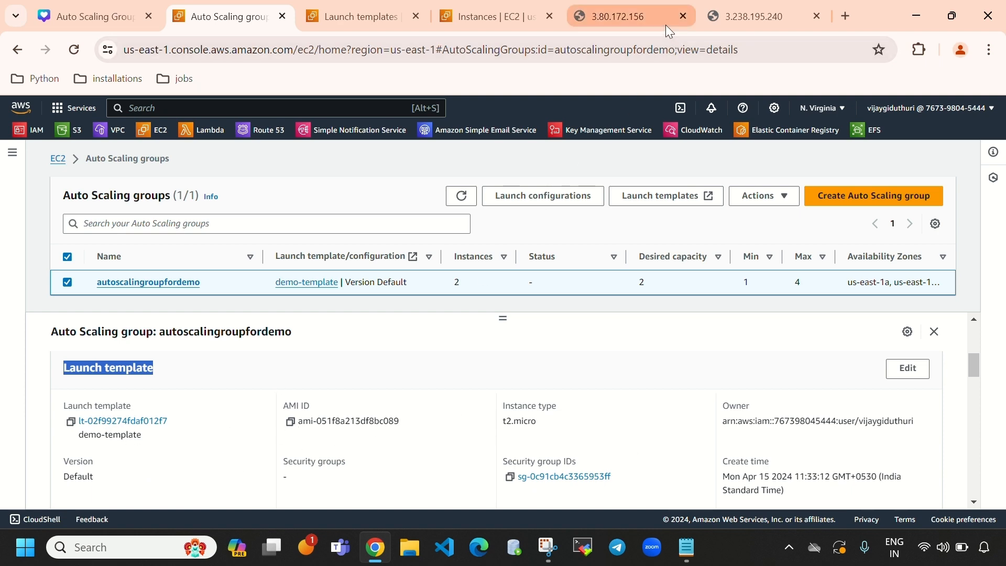
pyautogui.click(959, 18)
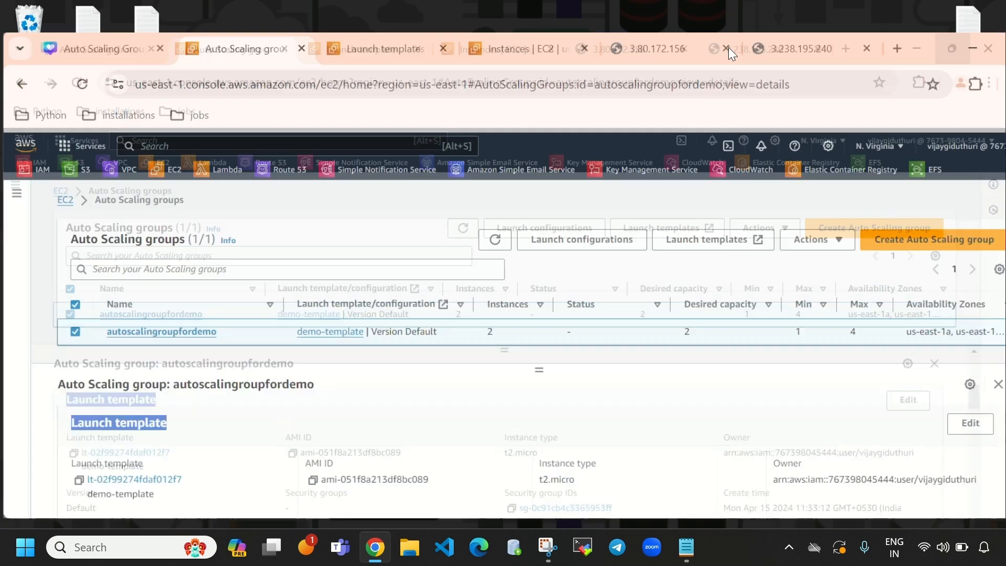
pyautogui.click(522, 70)
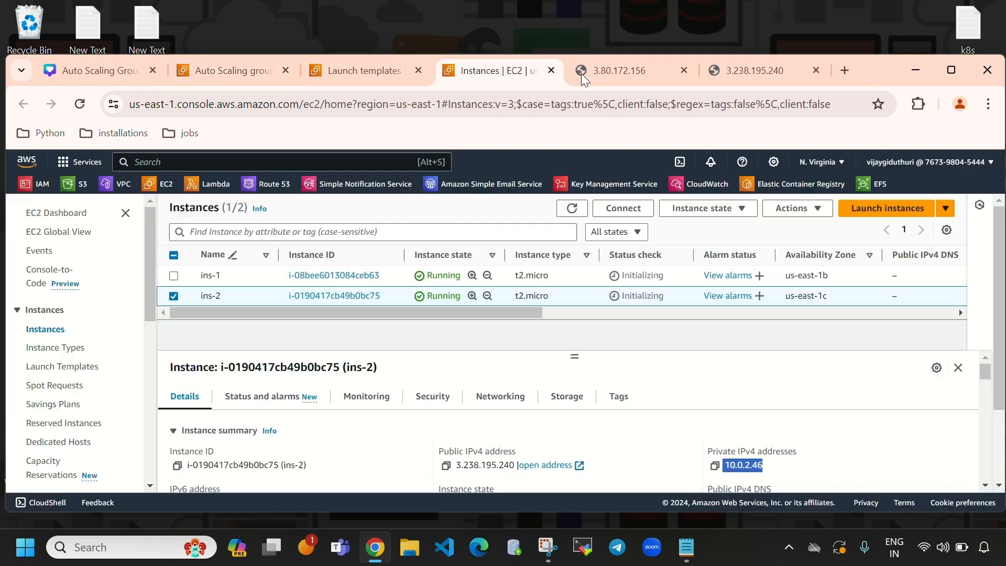
pyautogui.click(951, 71)
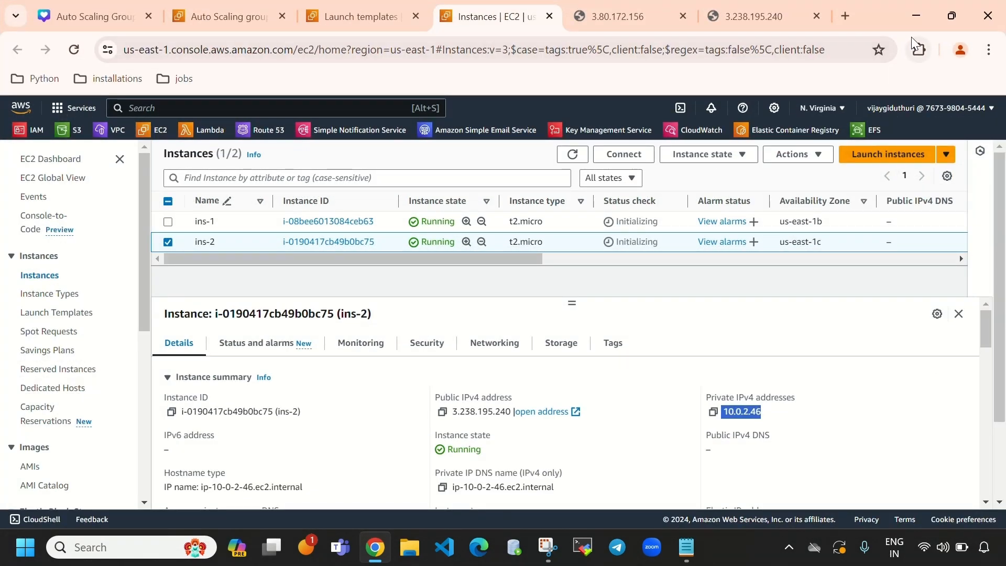
pyautogui.click(952, 19)
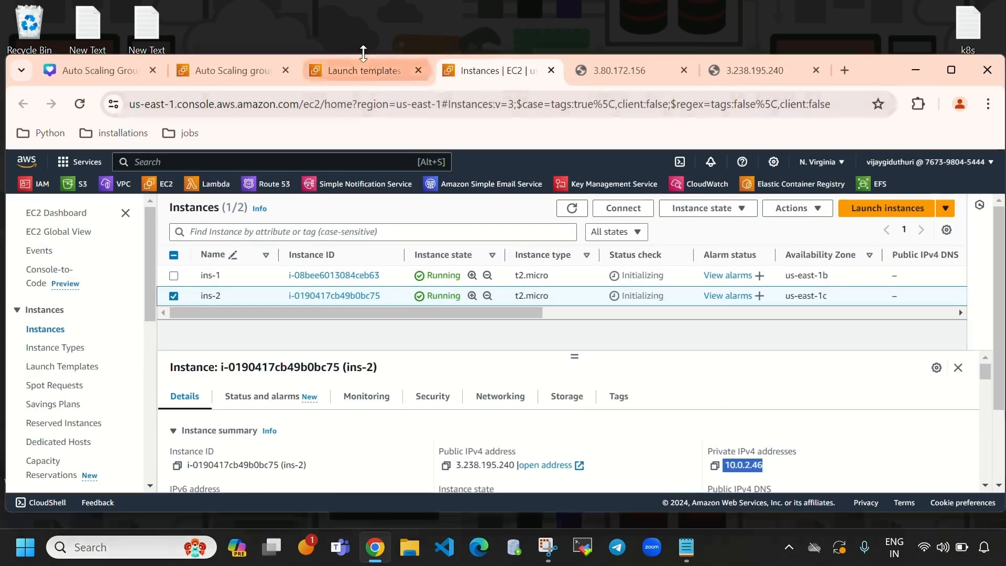
# Step: Examine the launch template and network details of the autoscalingroupfordemo group, including its Availability Zones
pyautogui.click(240, 70)
pyautogui.click(951, 70)
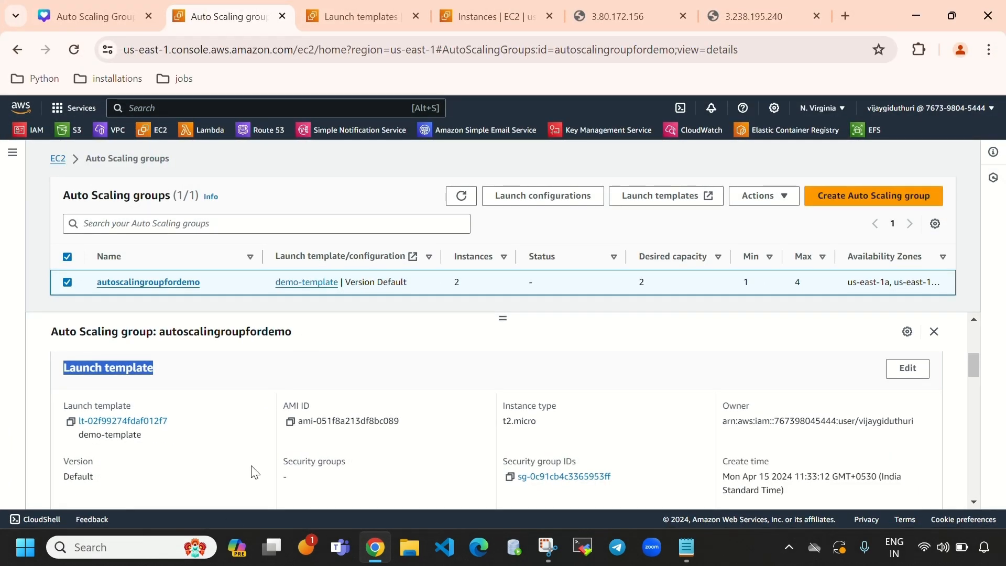
pyautogui.scroll(-4, 262, 466)
pyautogui.scroll(2, 253, 445)
pyautogui.scroll(-1, 179, 411)
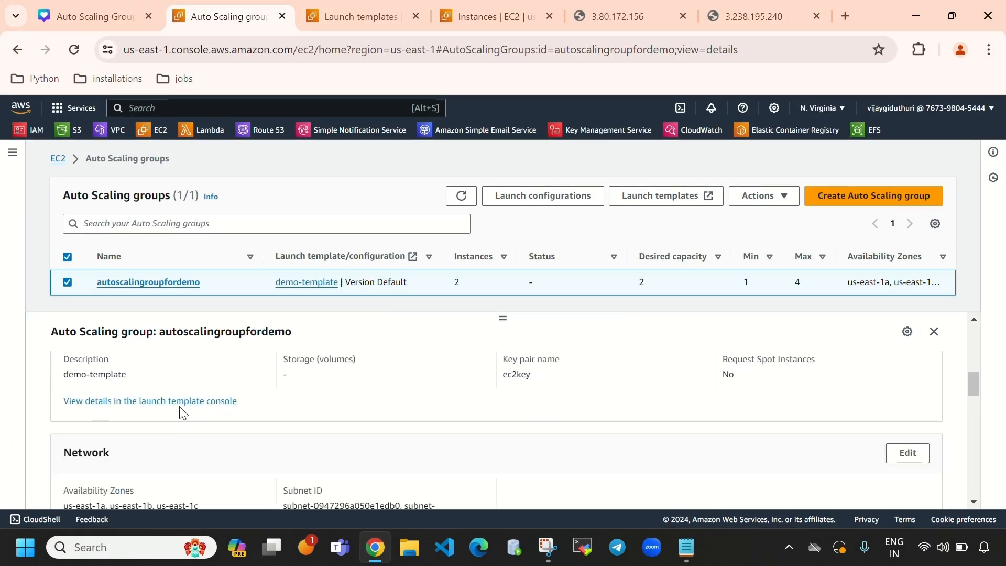
pyautogui.scroll(-1, 152, 451)
pyautogui.moveTo(126, 375); pyautogui.dragTo(137, 415)
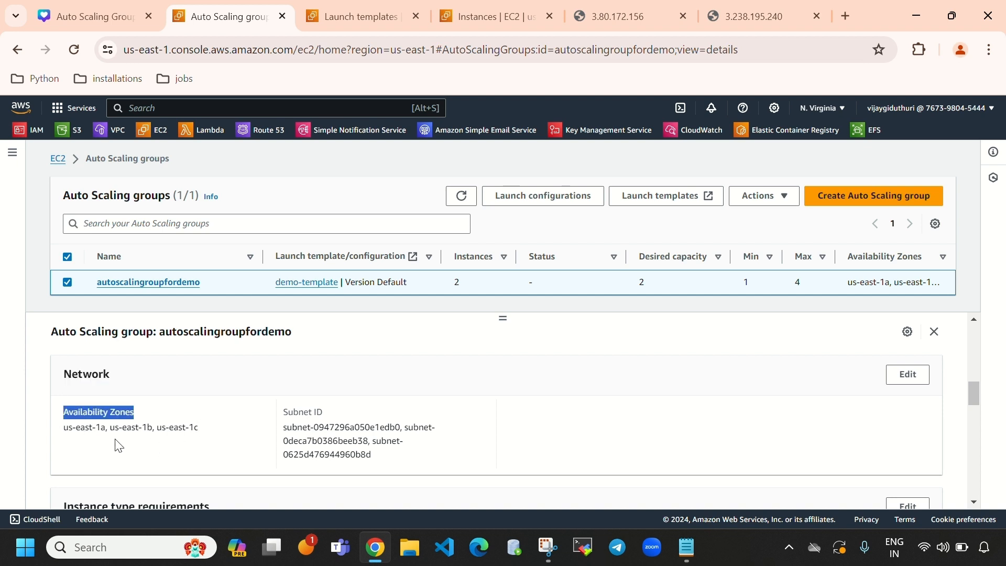
pyautogui.moveTo(61, 431); pyautogui.dragTo(199, 441)
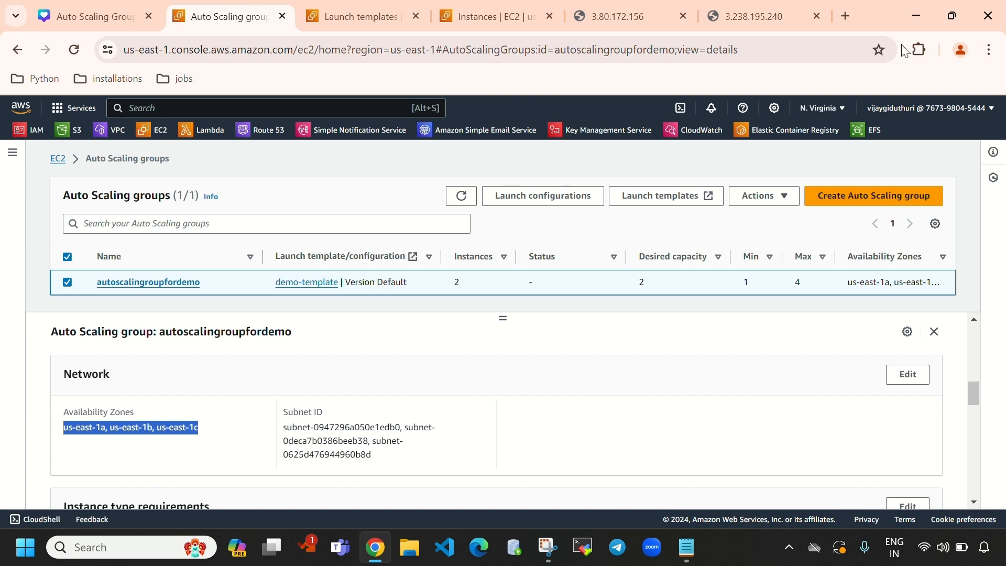
# Step: Check the Availability Zones of ins-1 and ins-2 in the EC2 Instances list and refresh the list
pyautogui.click(962, 7)
pyautogui.click(515, 74)
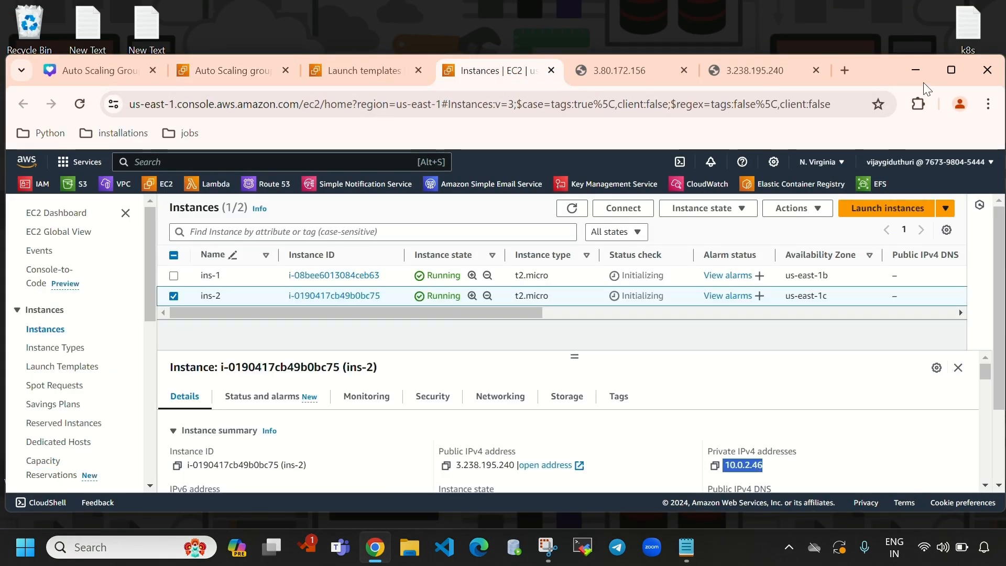
pyautogui.click(951, 70)
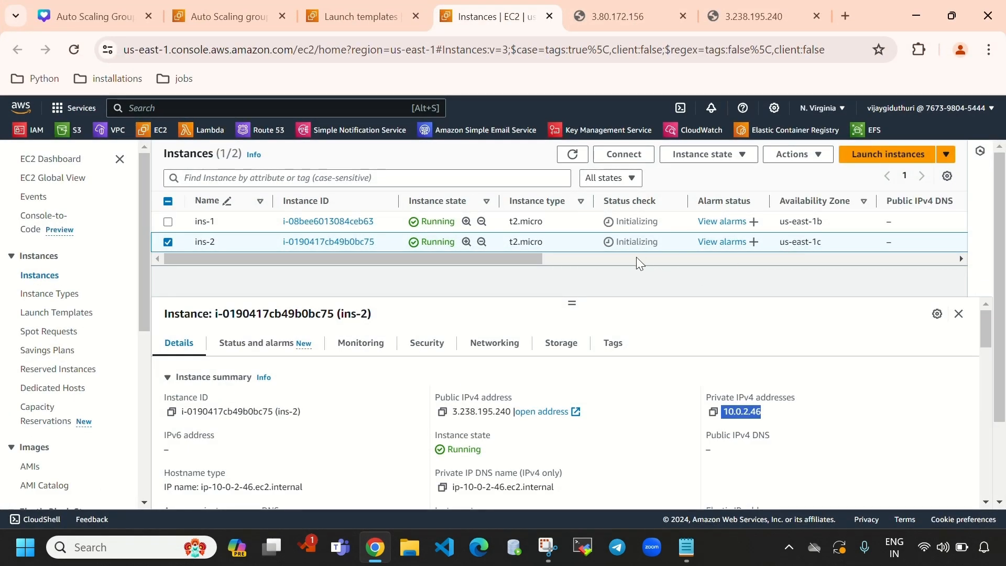
pyautogui.moveTo(823, 231); pyautogui.dragTo(778, 244)
pyautogui.click(797, 228)
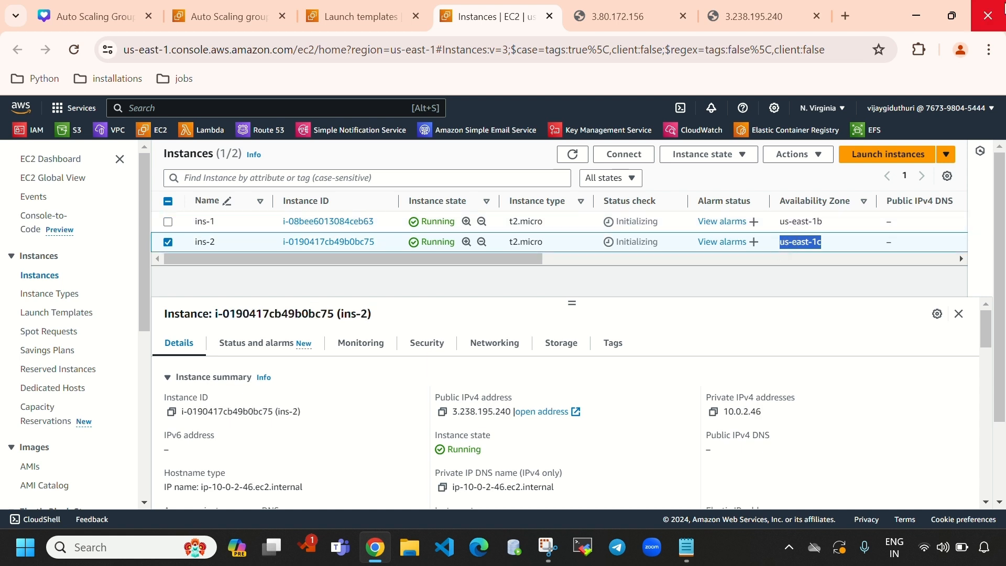
pyautogui.click(568, 162)
# Step: Review the remaining details of the autoscalingroupfordemo group, from its network and instance type requirements through its tags
pyautogui.click(964, 14)
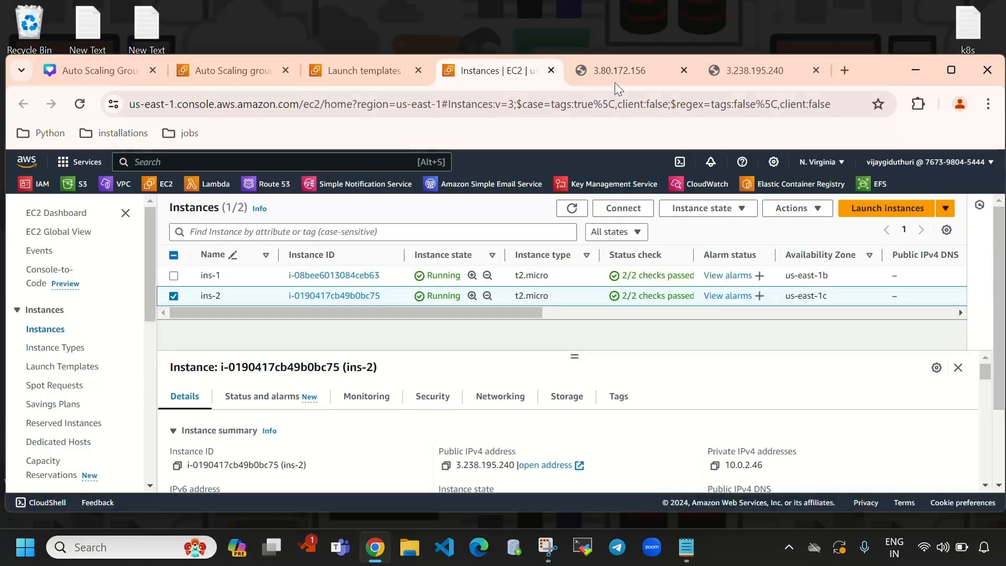
pyautogui.click(237, 73)
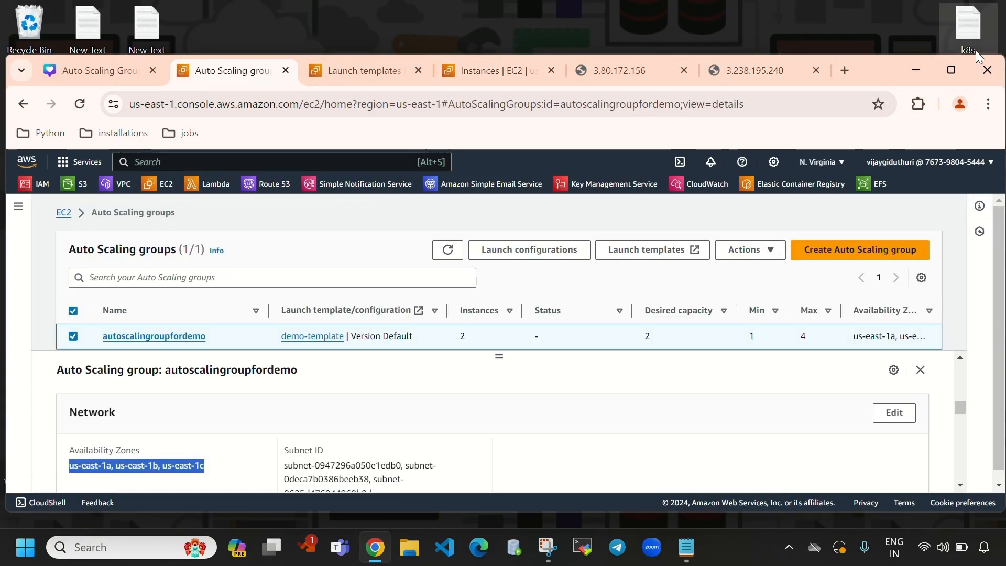
pyautogui.click(951, 70)
pyautogui.scroll(-2, 346, 391)
pyautogui.scroll(2, 318, 434)
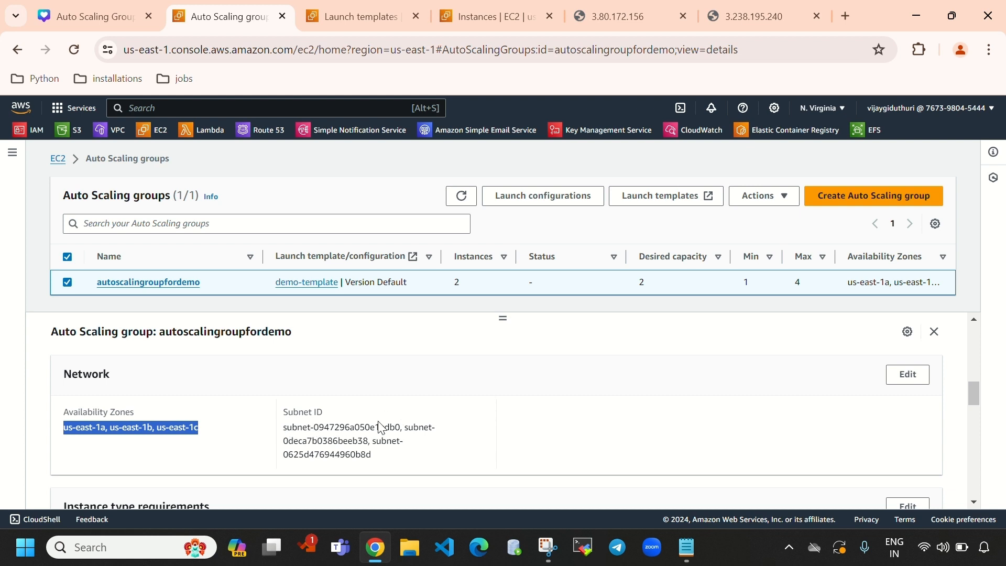
pyautogui.scroll(-2, 383, 421)
pyautogui.scroll(1, 384, 410)
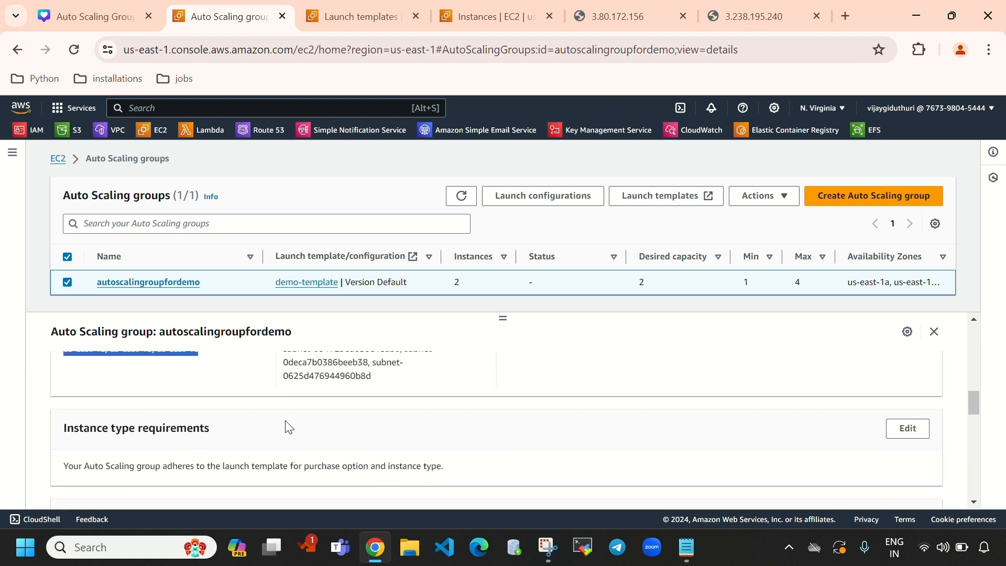
pyautogui.scroll(-5, 288, 425)
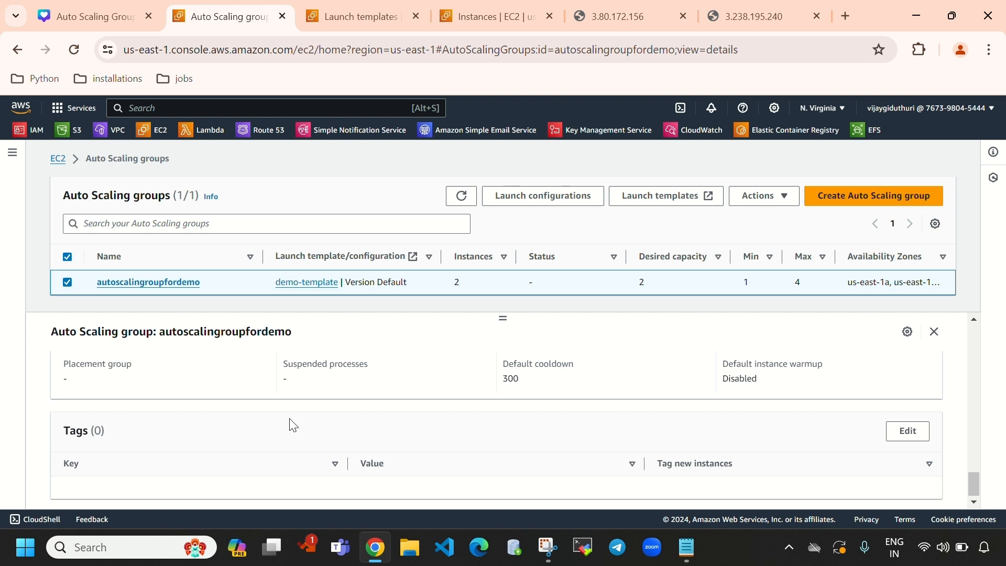
pyautogui.scroll(3, 296, 423)
pyautogui.scroll(10, 296, 418)
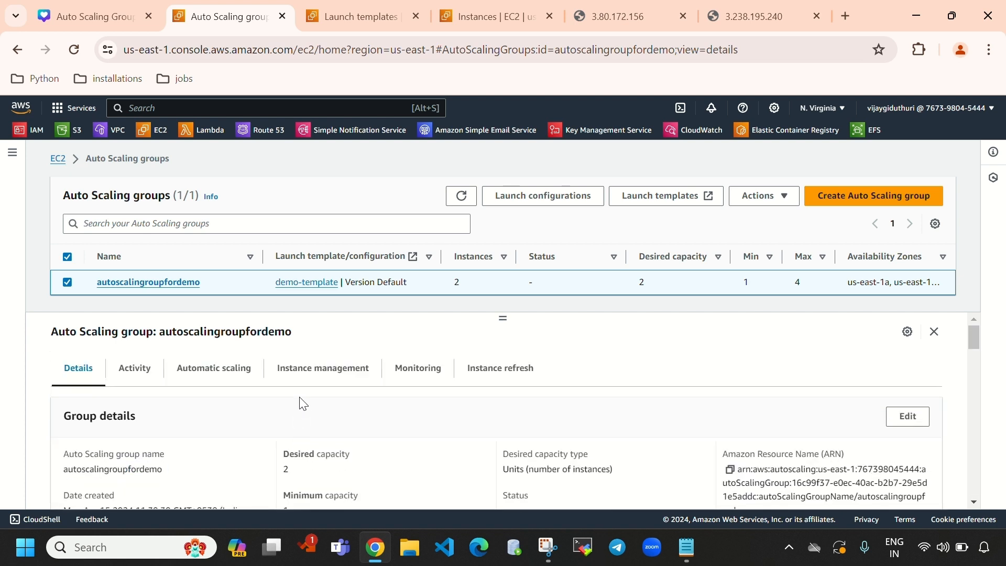
# Step: Open the activity view of the autoscalingroupfordemo group and look through its notifications and activity history
pyautogui.click(134, 373)
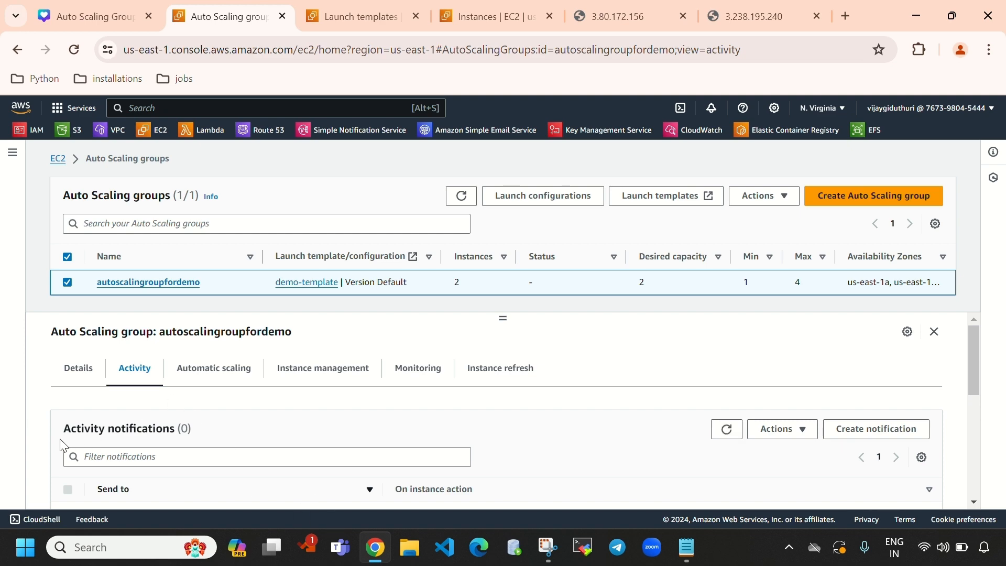
pyautogui.scroll(-4, 62, 445)
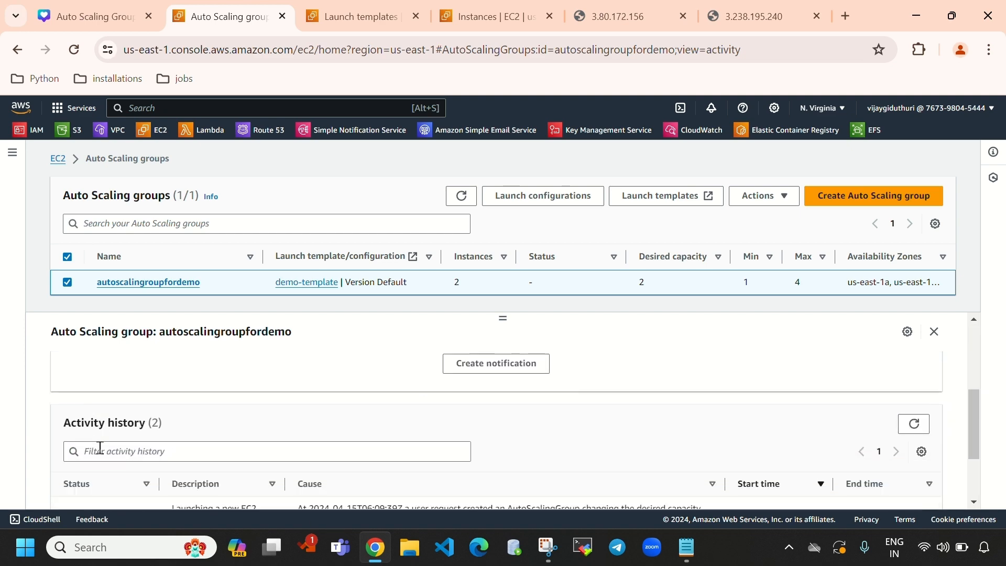
pyautogui.moveTo(61, 401); pyautogui.dragTo(179, 386)
pyautogui.scroll(-2, 257, 396)
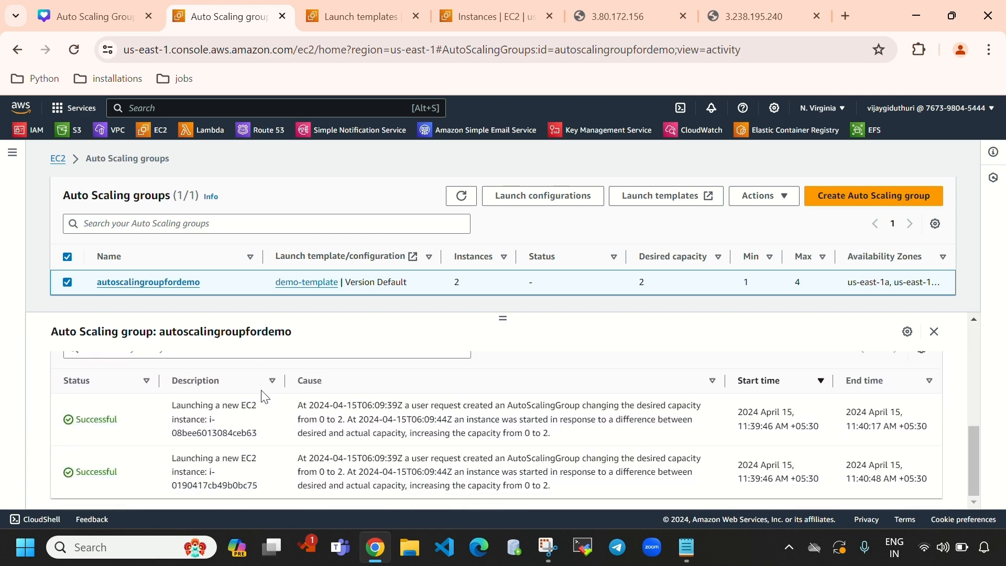
pyautogui.scroll(3, 456, 447)
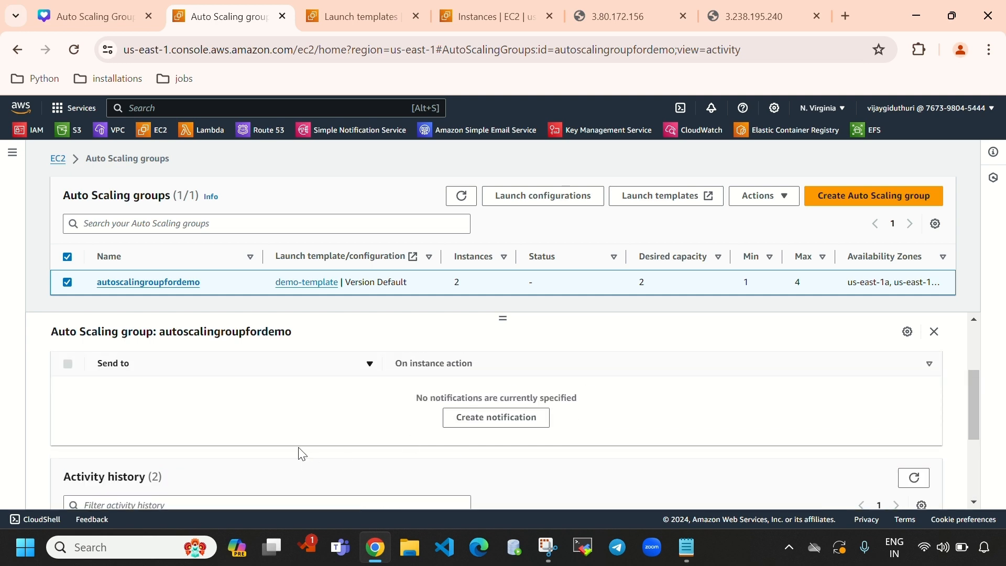
pyautogui.scroll(-3, 325, 456)
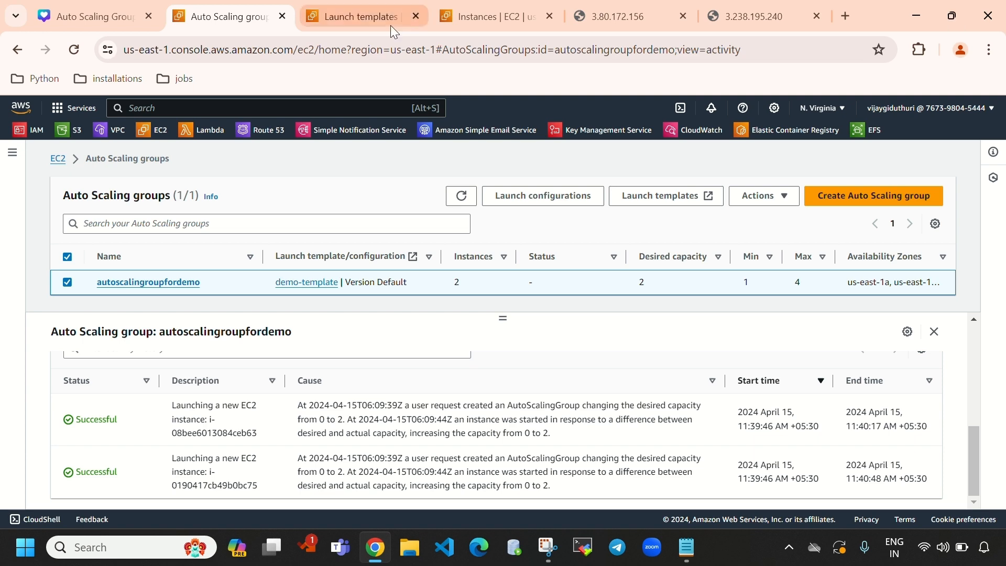
# Step: Check the state and status checks of ins-1 and ins-2 in the EC2 Instances list
pyautogui.click(951, 19)
pyautogui.click(496, 74)
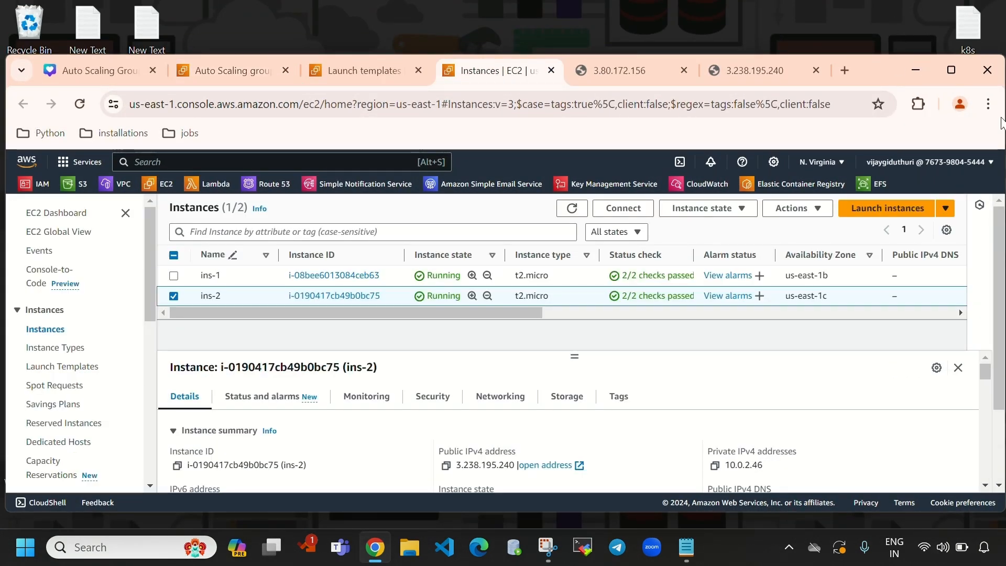
pyautogui.click(951, 70)
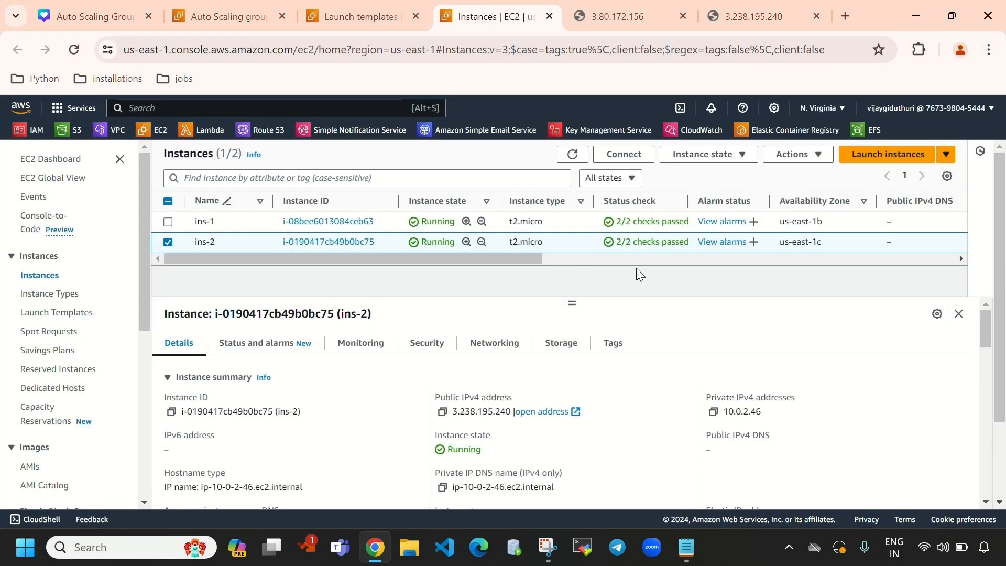
# Step: Examine the status, launched instance ID, cause and times of both entries in the Auto Scaling group's activity history
pyautogui.click(234, 15)
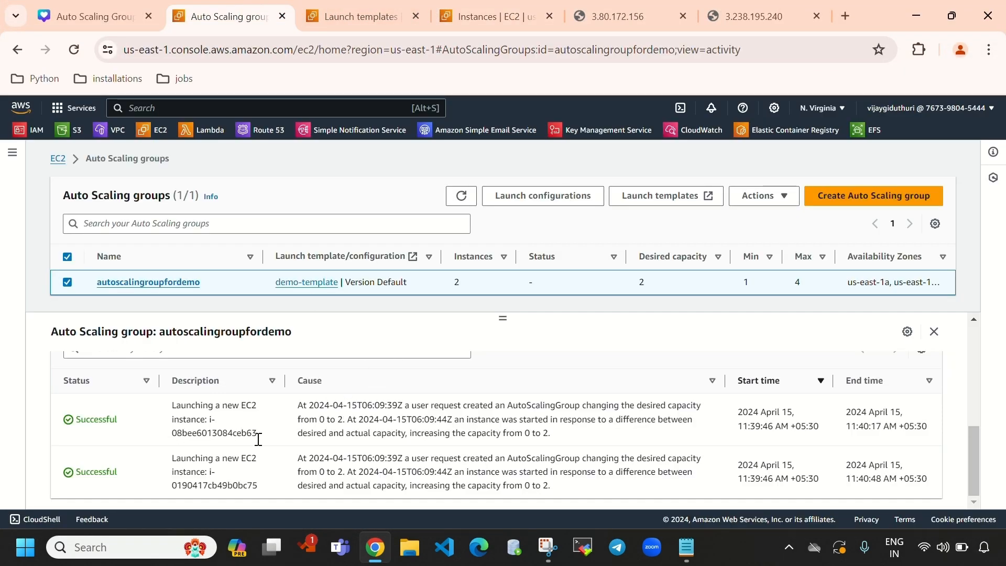
pyautogui.scroll(5, 258, 439)
pyautogui.scroll(-3, 222, 459)
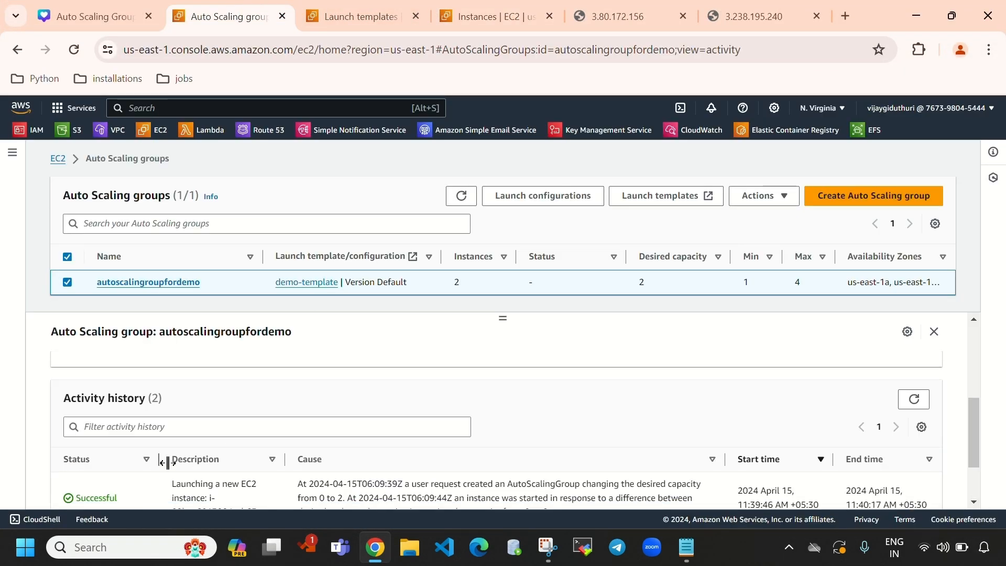
pyautogui.scroll(3, 171, 414)
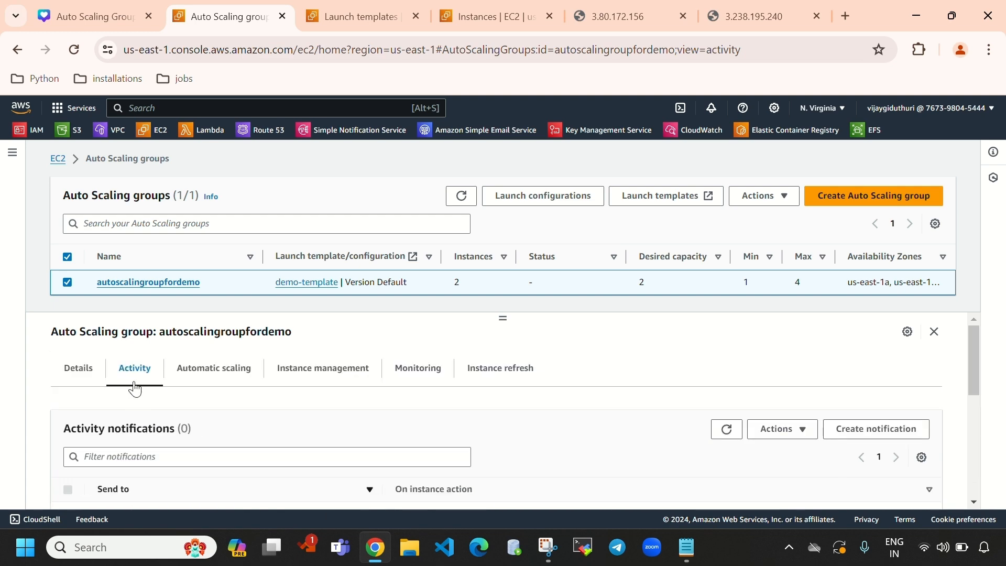
pyautogui.scroll(-5, 362, 461)
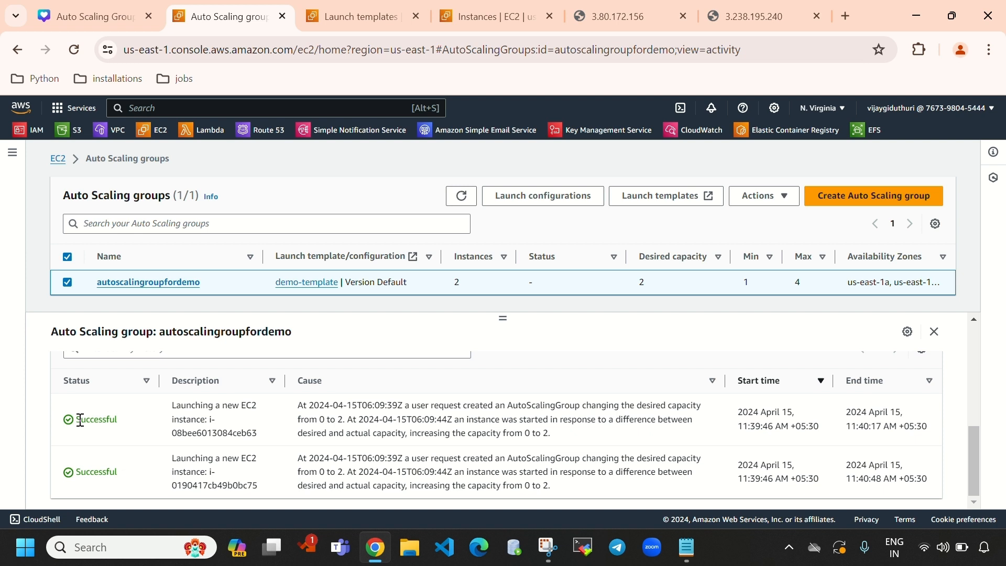
pyautogui.moveTo(73, 420); pyautogui.dragTo(115, 420)
pyautogui.doubleClick(104, 472)
pyautogui.moveTo(172, 407); pyautogui.dragTo(193, 420)
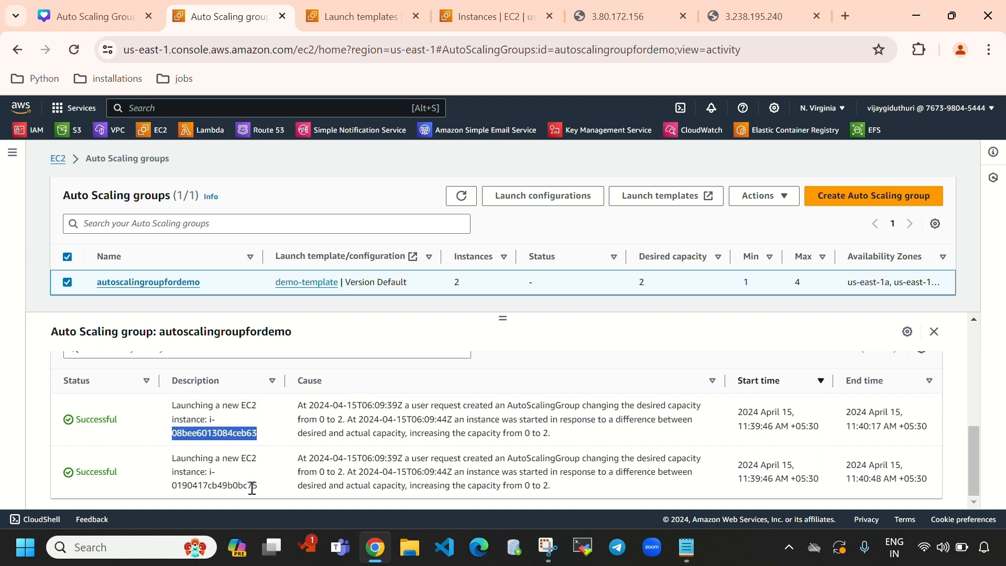
pyautogui.moveTo(252, 489); pyautogui.dragTo(172, 470)
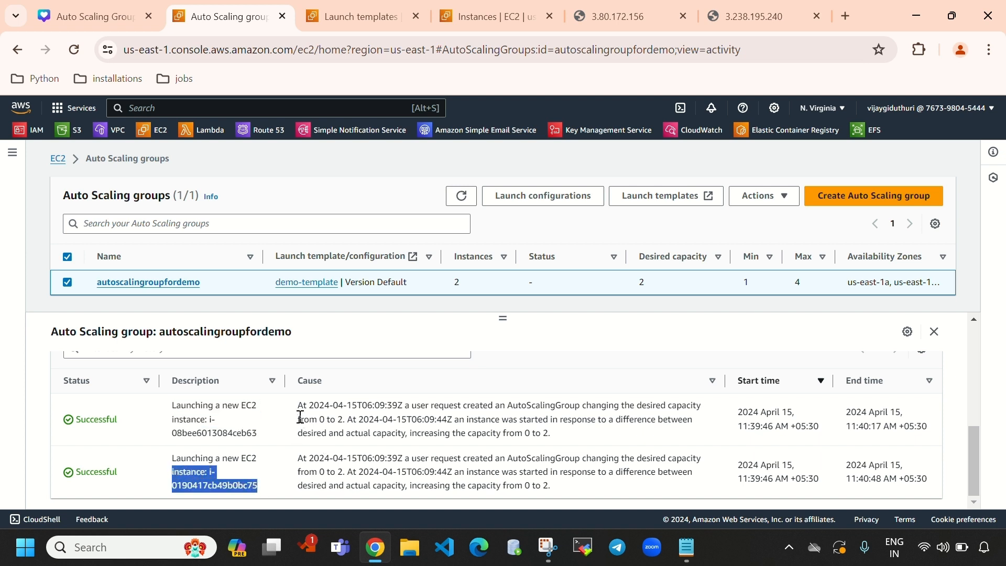
pyautogui.moveTo(297, 407); pyautogui.dragTo(578, 435)
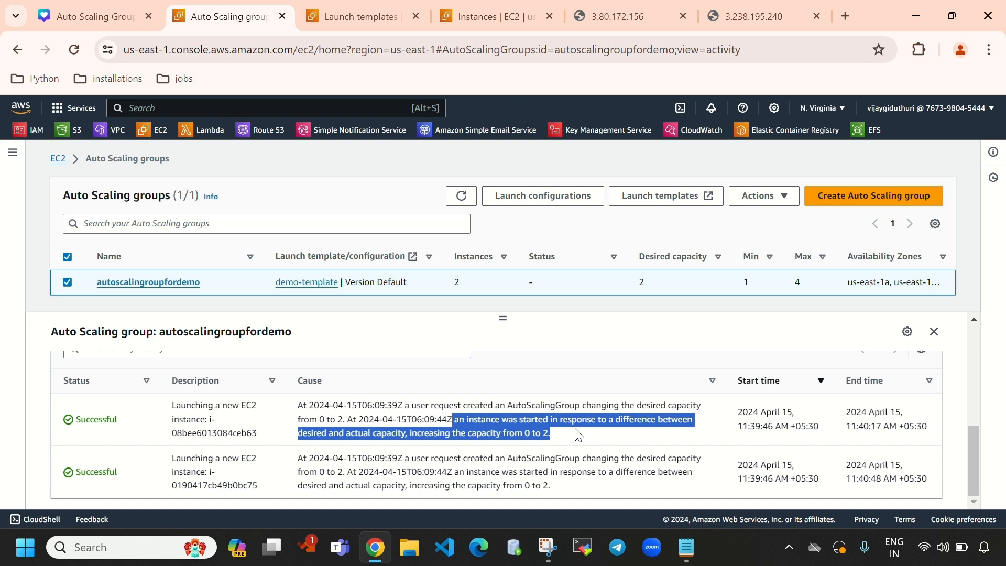
pyautogui.click(602, 446)
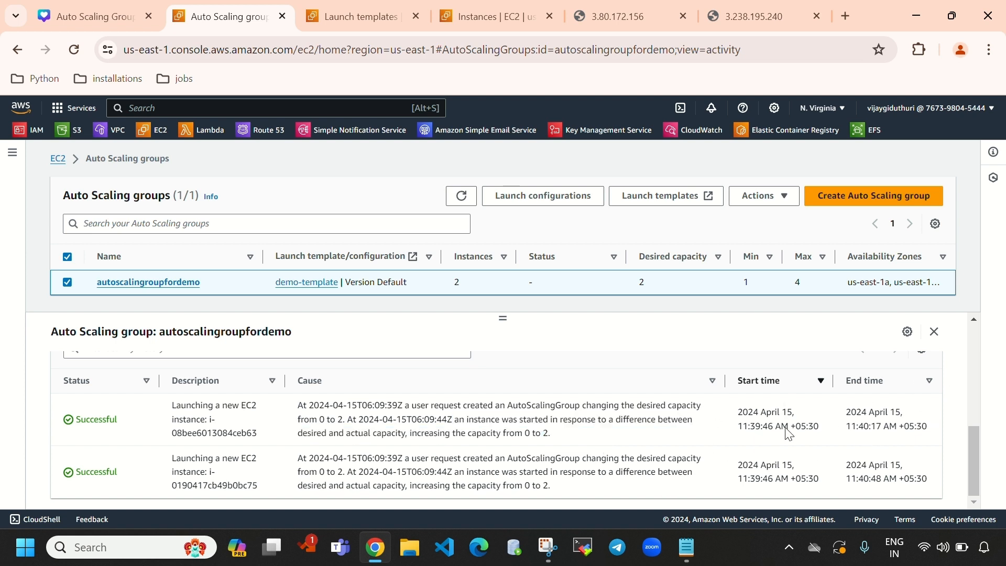
# Step: Return to the EC2 Instances list and clear the instance selection
pyautogui.scroll(8, 589, 447)
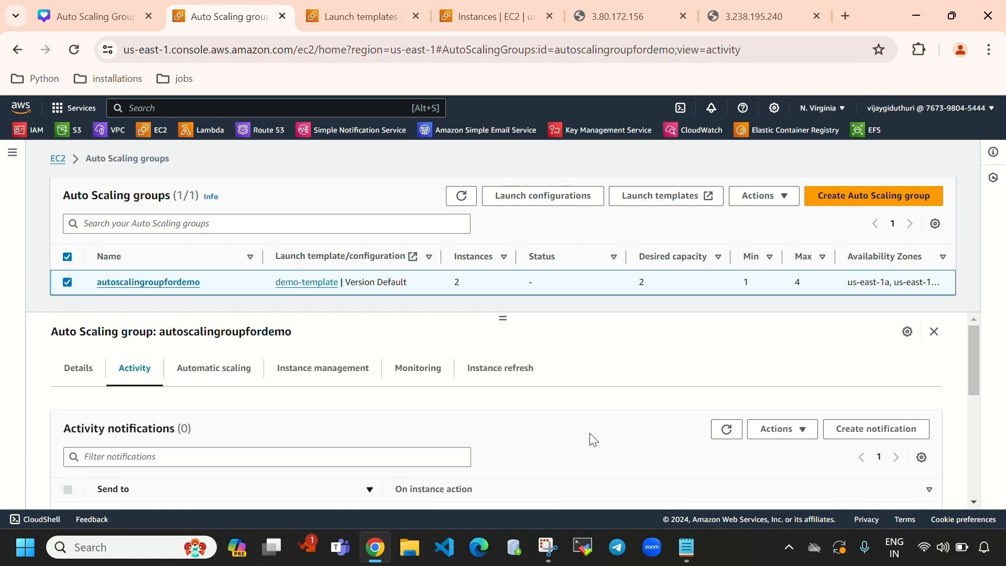
pyautogui.click(938, 20)
pyautogui.click(490, 71)
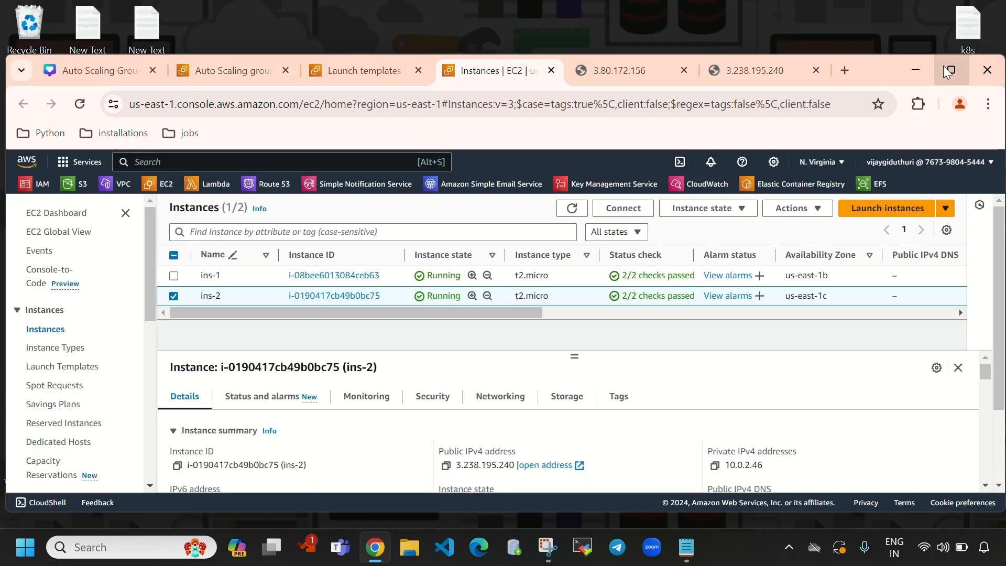
pyautogui.click(951, 70)
pyautogui.click(170, 203)
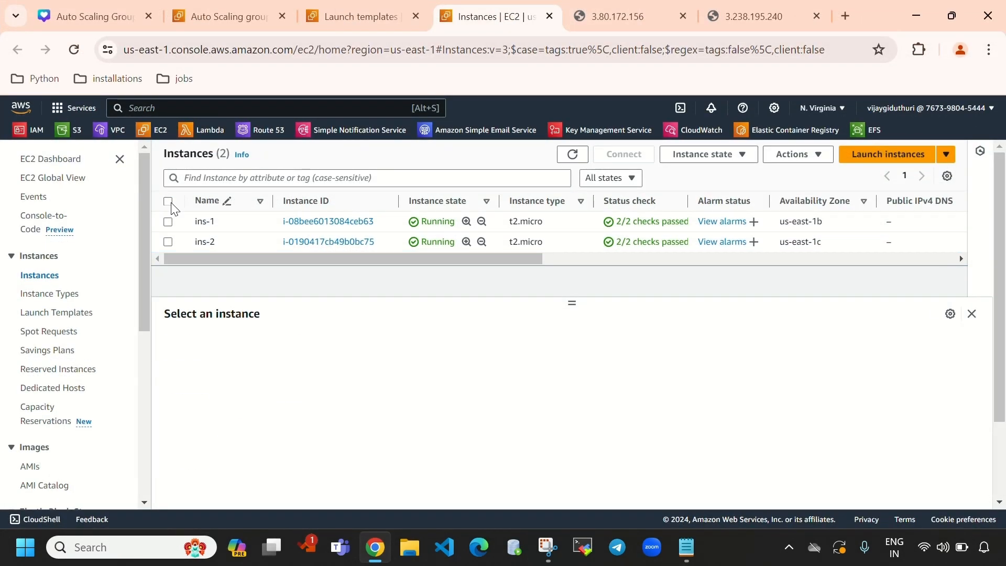
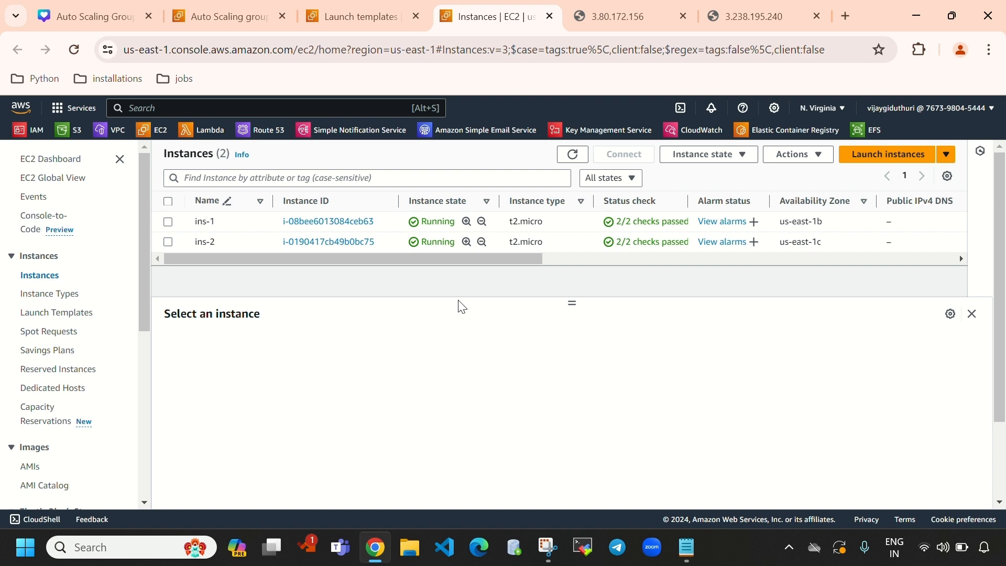
# Step: Terminate the ins-1 instance from the EC2 Instances list and dismiss the confirmation banner
pyautogui.click(168, 229)
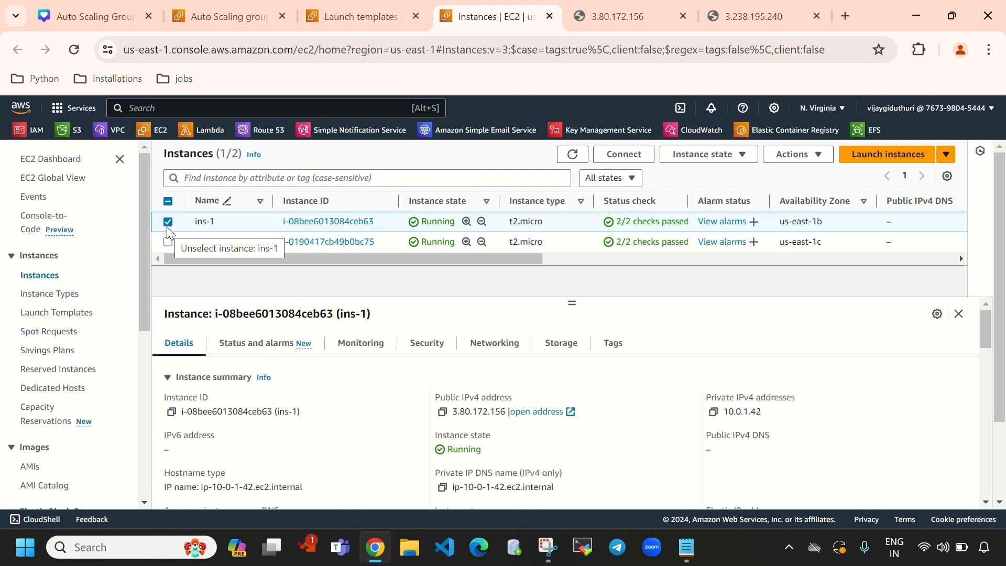
pyautogui.doubleClick(424, 222)
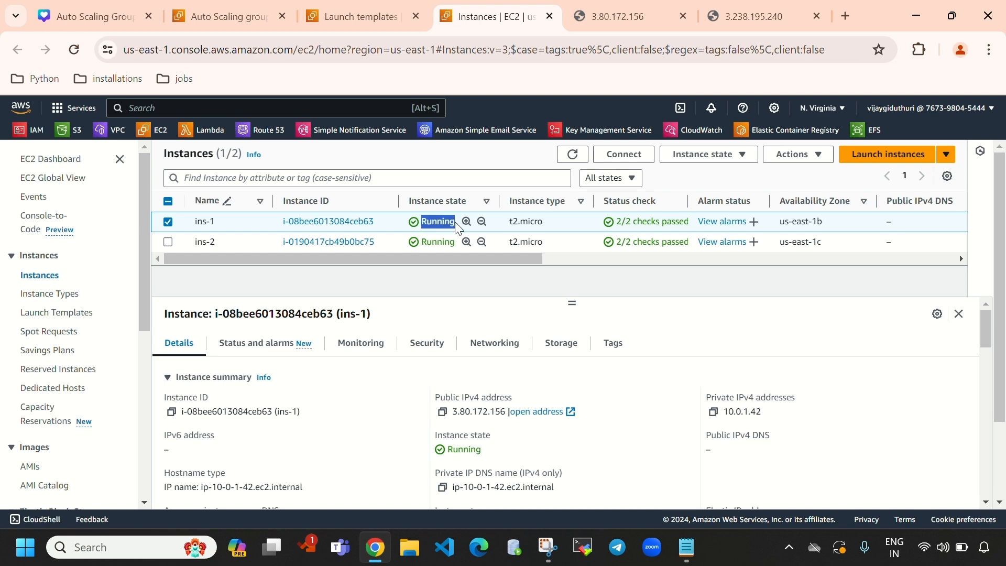
pyautogui.click(242, 22)
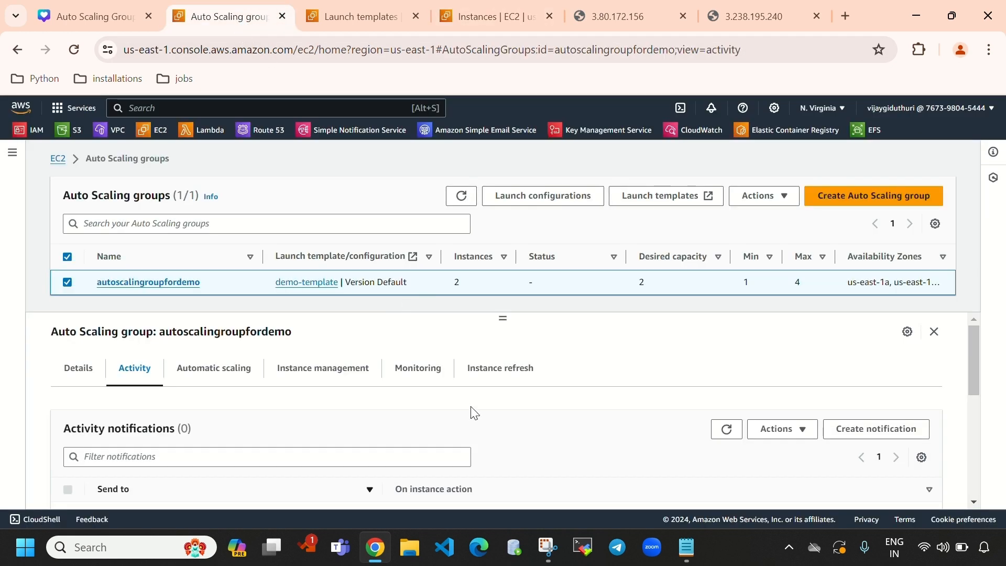
pyautogui.click(950, 17)
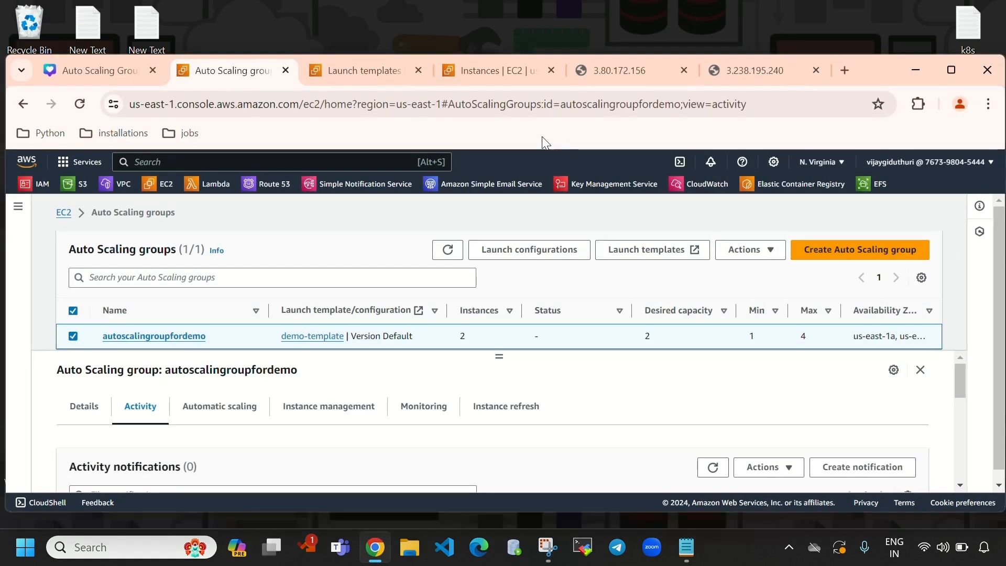
pyautogui.click(504, 61)
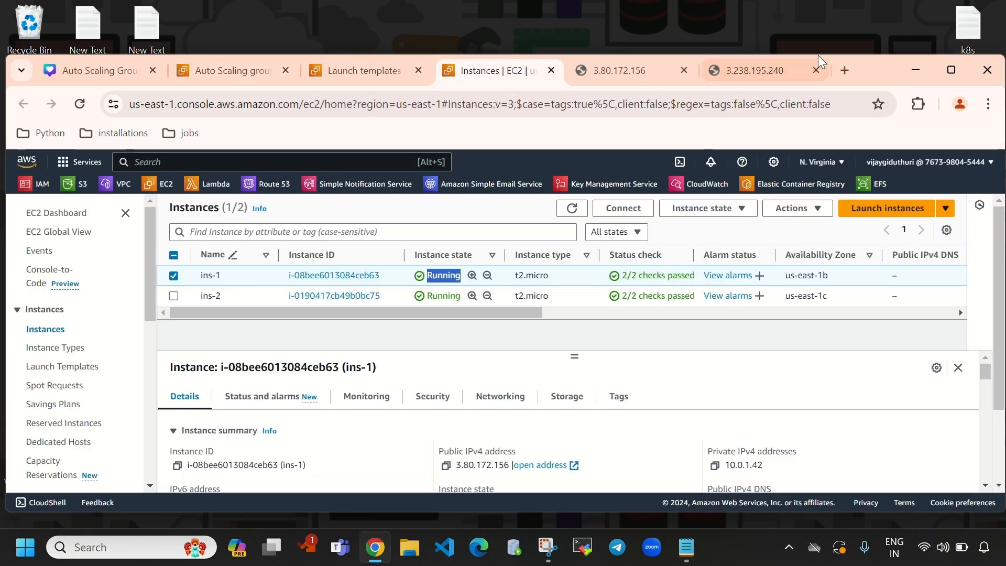
pyautogui.click(950, 69)
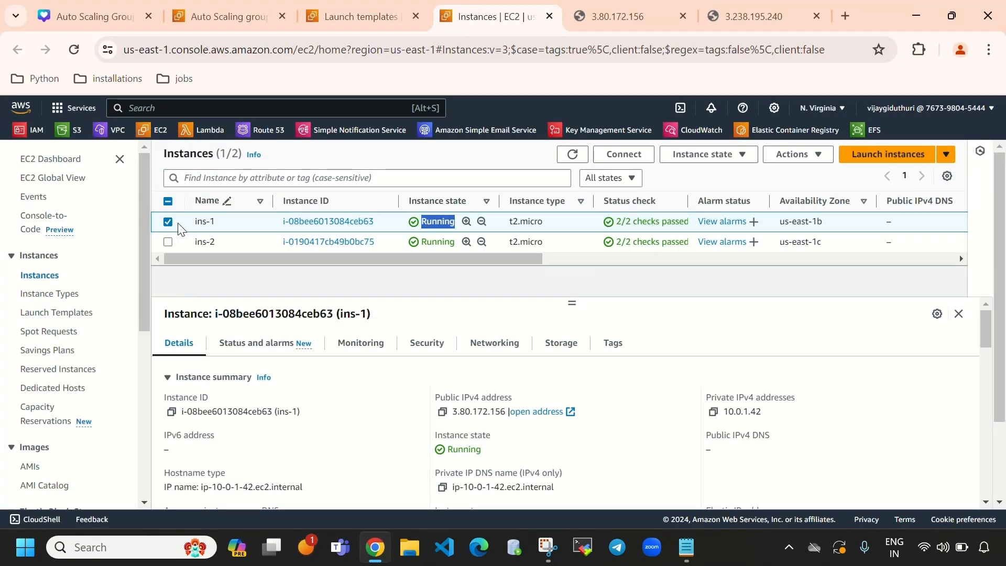
pyautogui.click(705, 153)
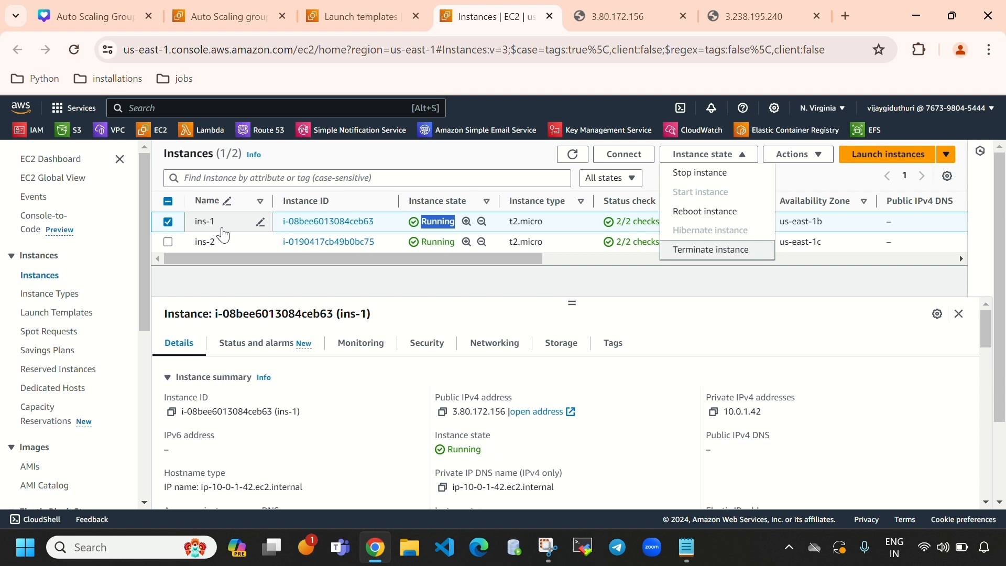
pyautogui.click(725, 255)
pyautogui.click(788, 419)
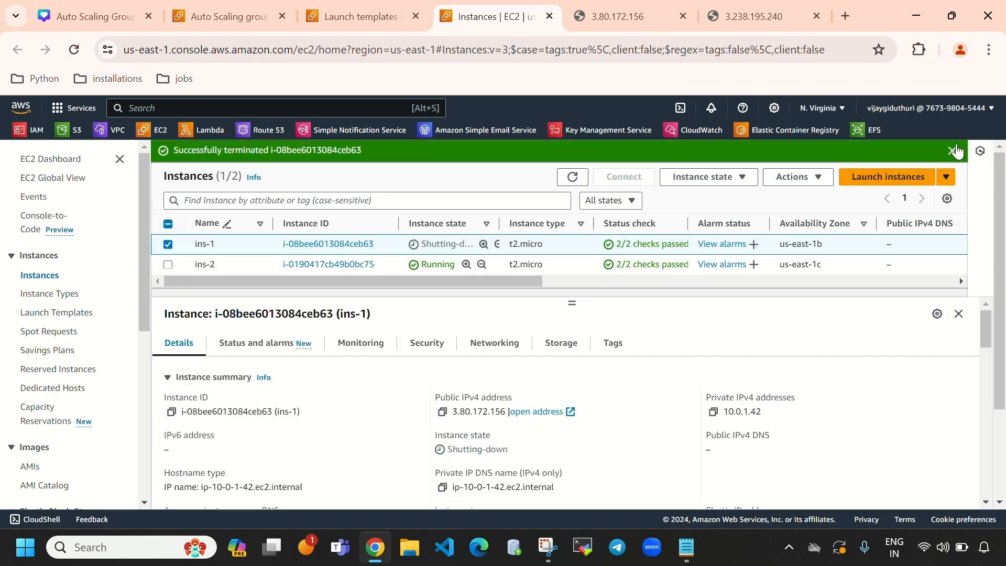
pyautogui.click(952, 151)
# Step: Refresh the Instances list, enlarge the list area and check the instance state of ins-1
pyautogui.click(573, 155)
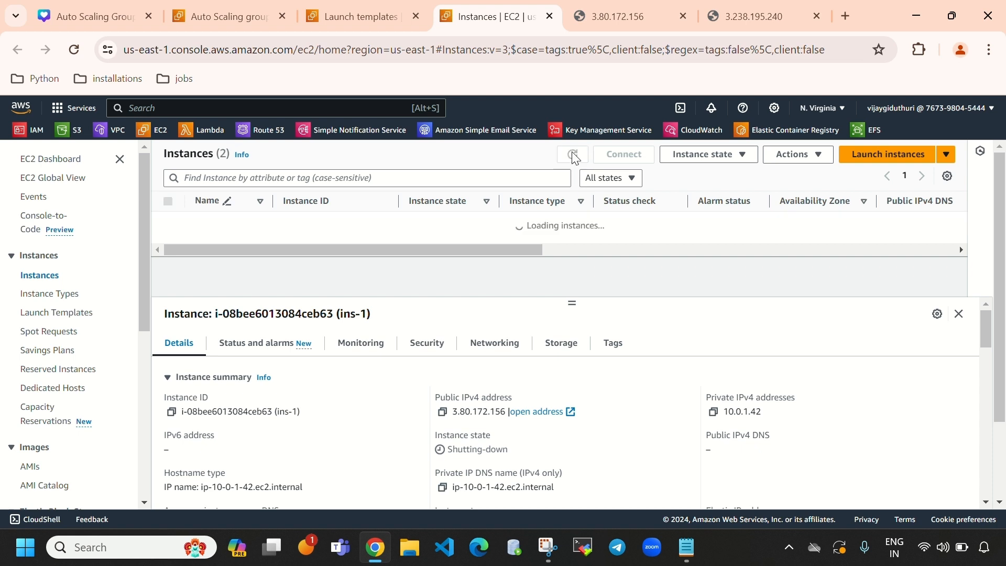
pyautogui.moveTo(574, 302); pyautogui.dragTo(576, 348)
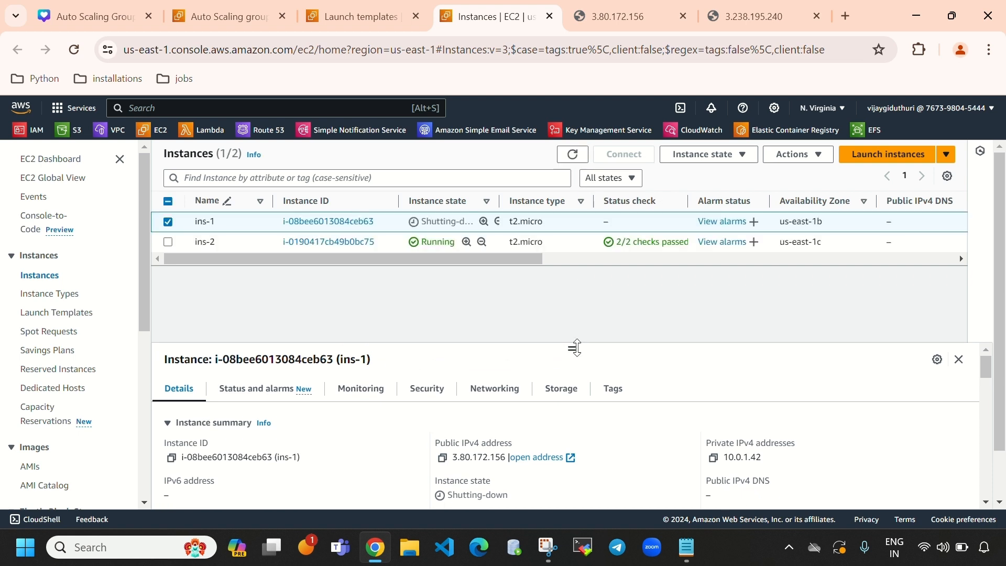
pyautogui.click(574, 156)
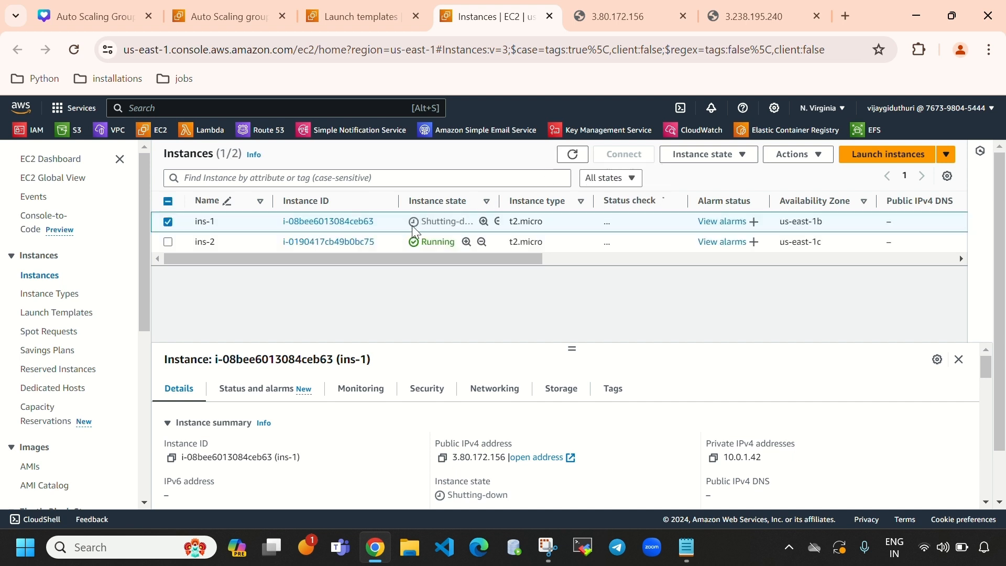
pyautogui.moveTo(421, 221); pyautogui.dragTo(468, 223)
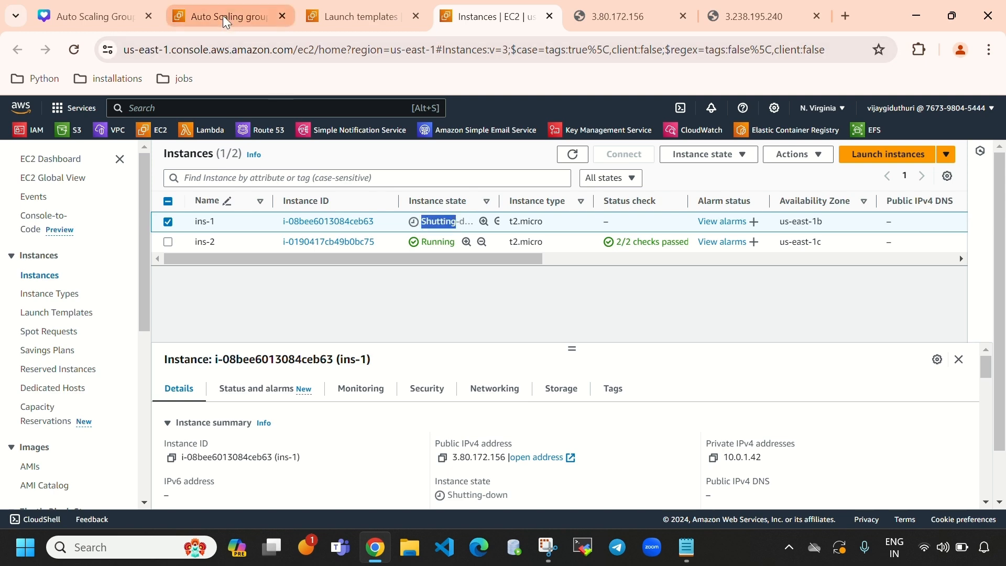
# Step: Refresh the activity history of autoscalingroupfordemo several times and look for new entries about the terminated instance
pyautogui.click(220, 17)
pyautogui.scroll(-5, 459, 463)
pyautogui.scroll(3, 597, 461)
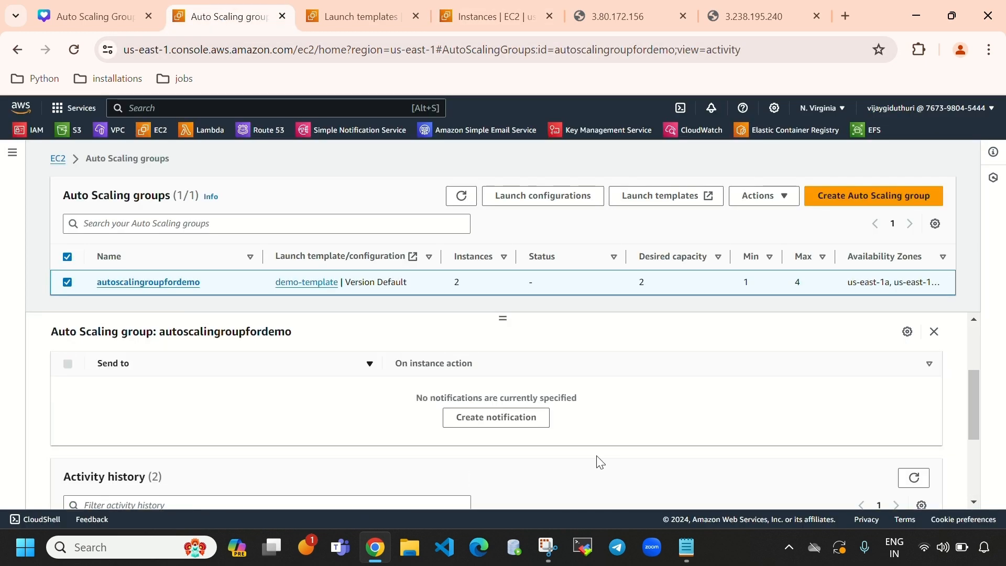
pyautogui.click(913, 478)
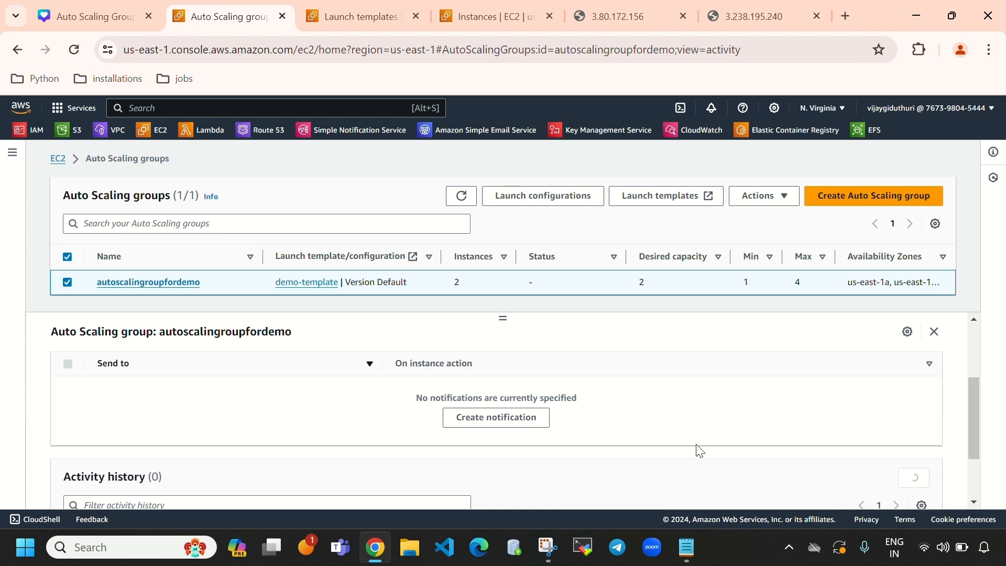
pyautogui.scroll(-2, 699, 449)
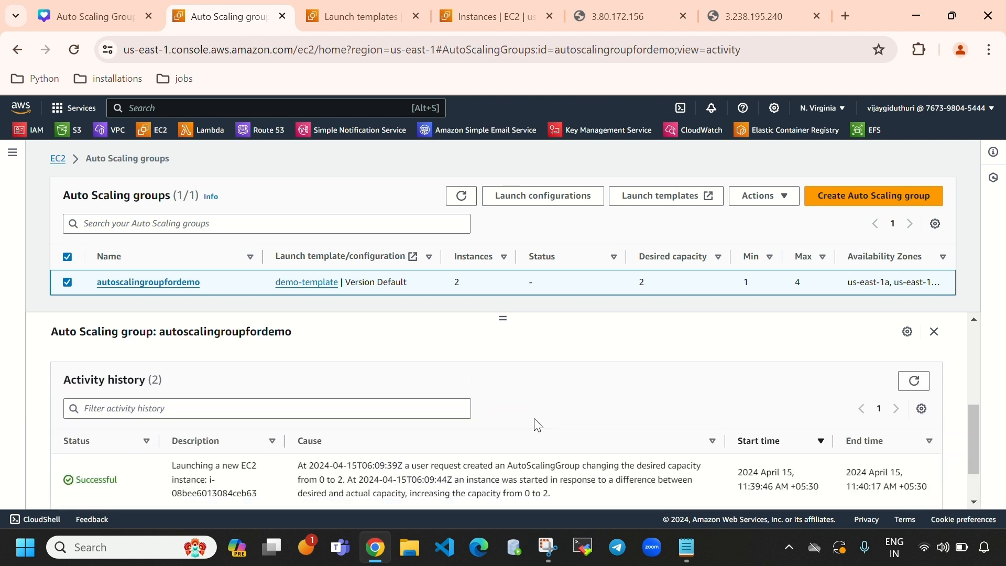
pyautogui.scroll(-2, 534, 419)
pyautogui.scroll(2, 622, 442)
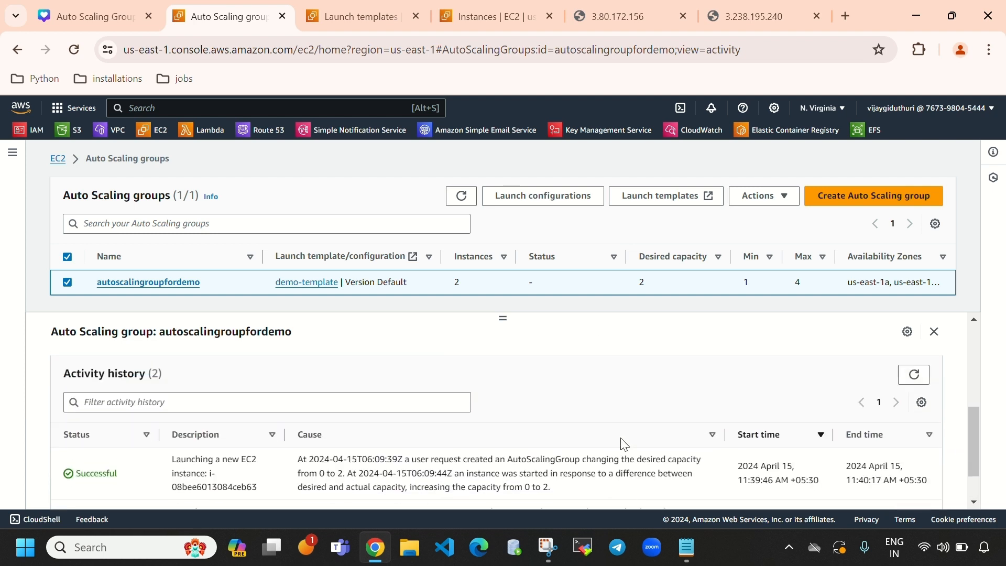
pyautogui.click(912, 401)
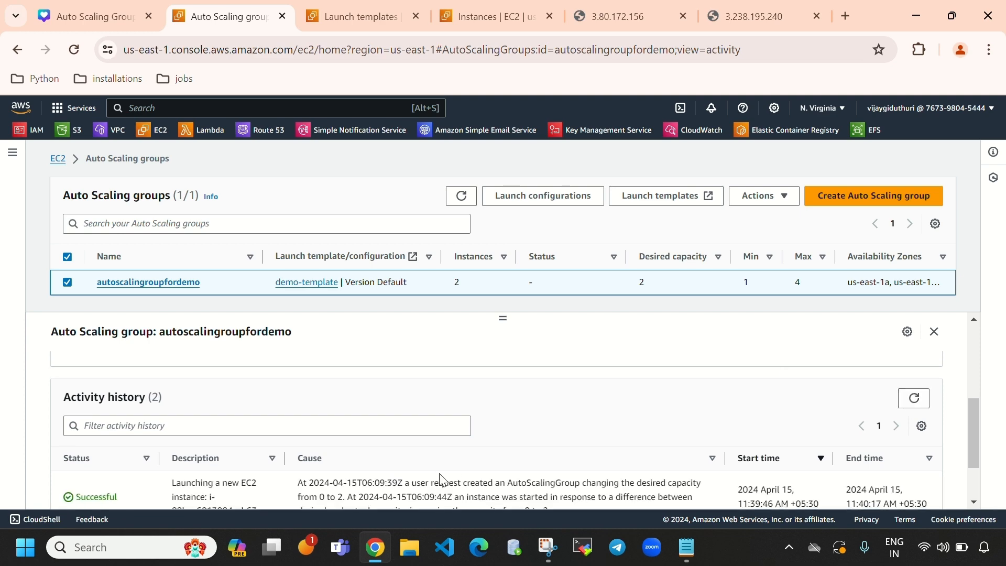
pyautogui.scroll(-2, 443, 479)
pyautogui.scroll(5, 607, 464)
pyautogui.click(909, 486)
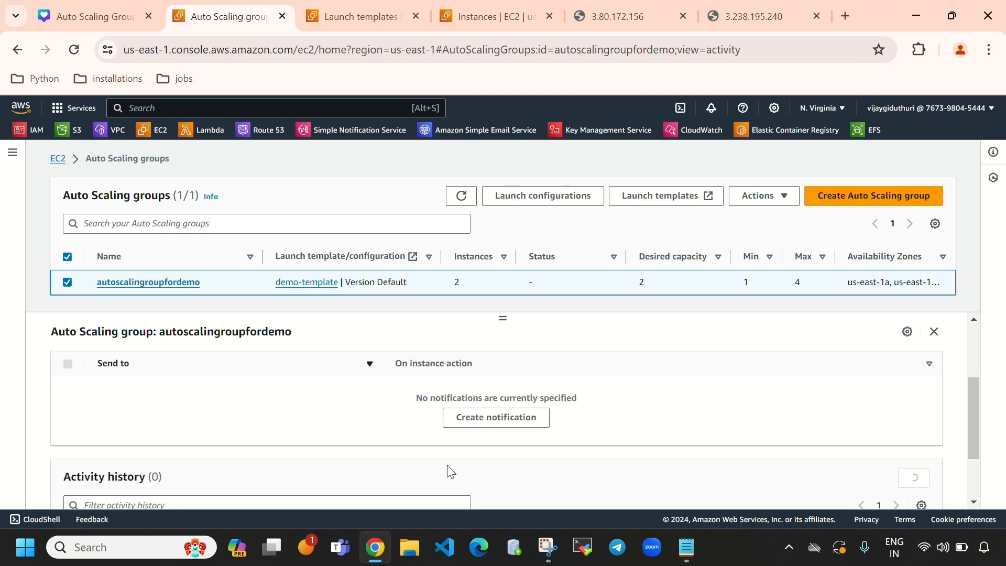
pyautogui.scroll(-4, 450, 473)
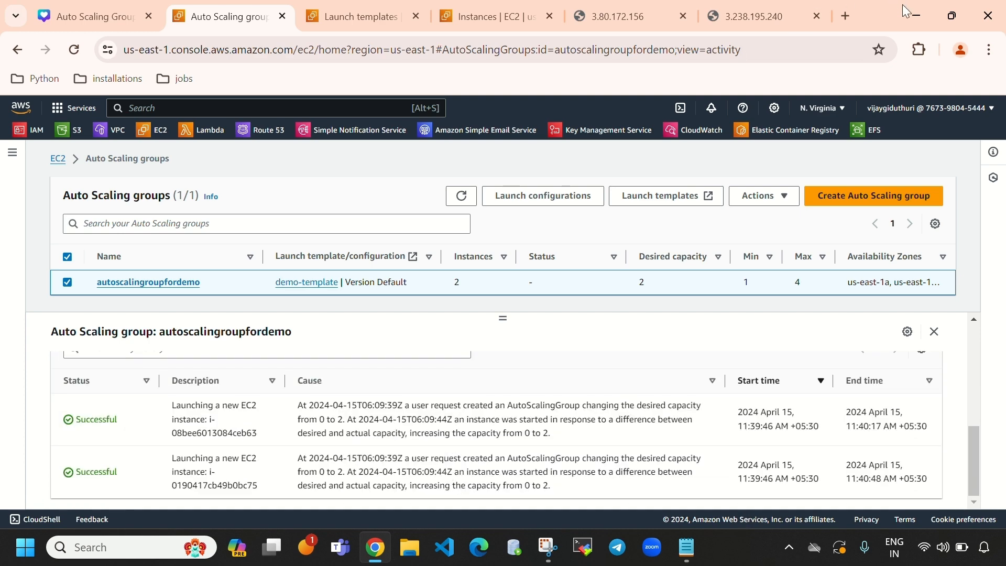
# Step: Return to the EC2 Instances list and refresh it repeatedly to check ins-1's state and look for a replacement instance
pyautogui.click(952, 15)
pyautogui.click(487, 71)
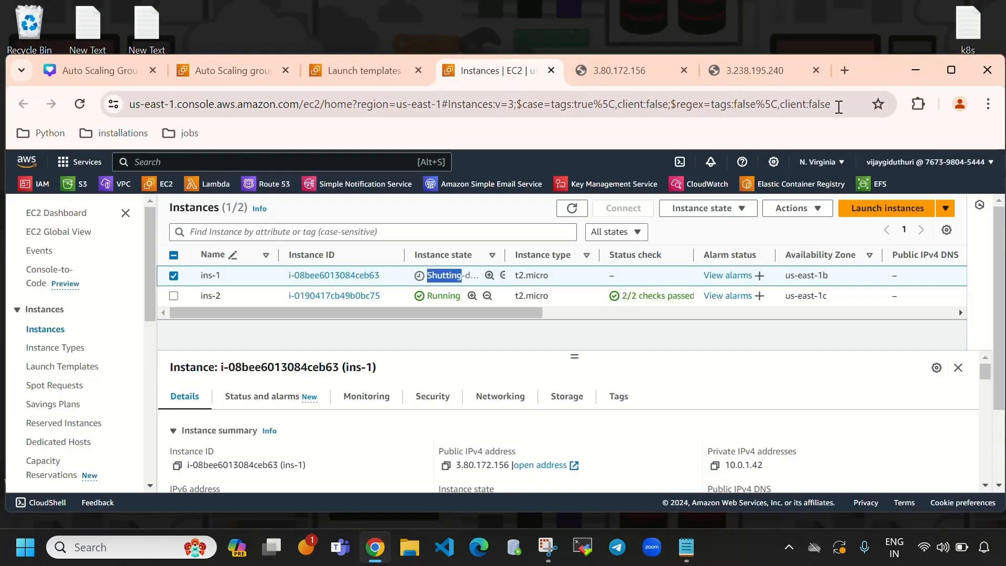
pyautogui.click(952, 70)
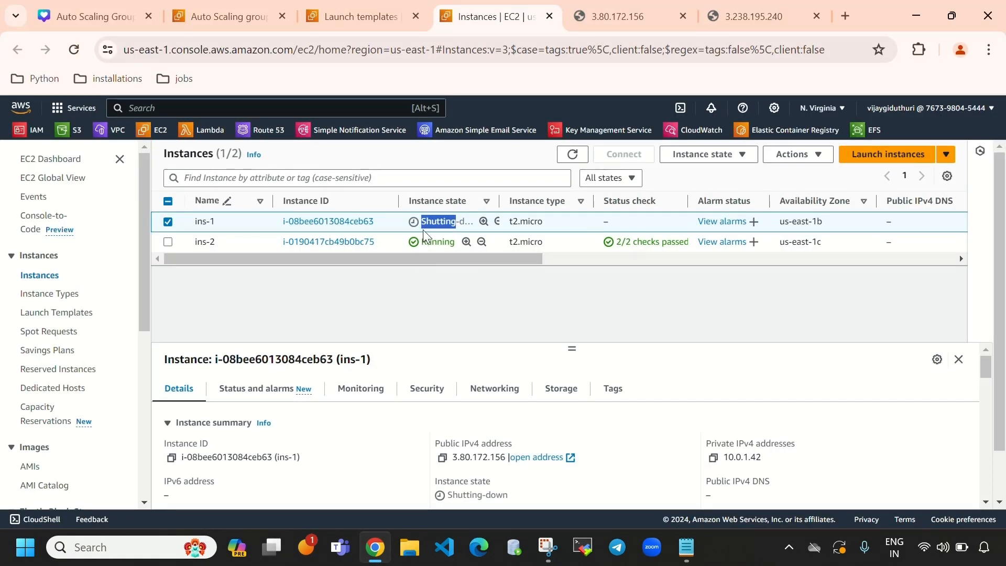
pyautogui.click(572, 163)
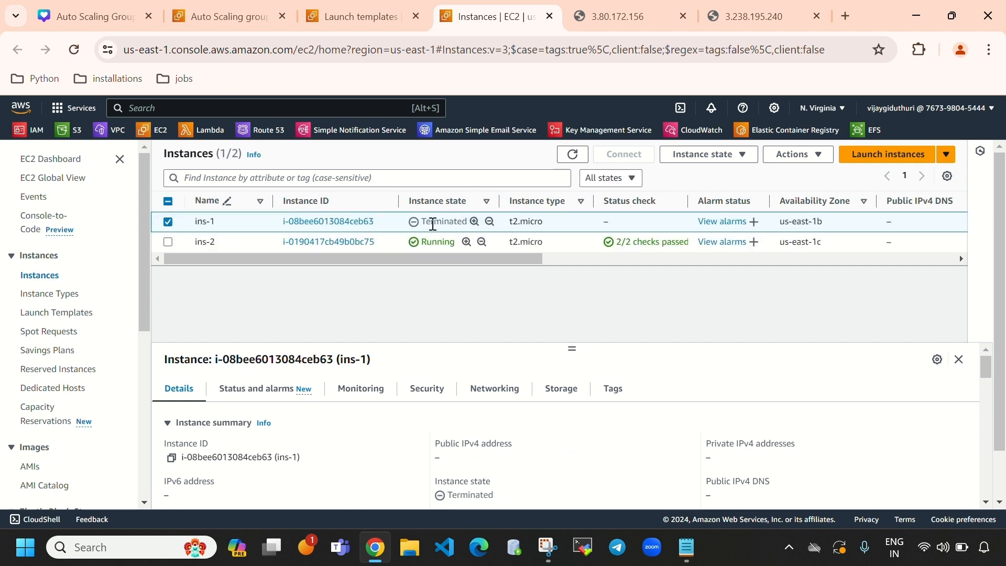
pyautogui.moveTo(421, 222); pyautogui.dragTo(481, 211)
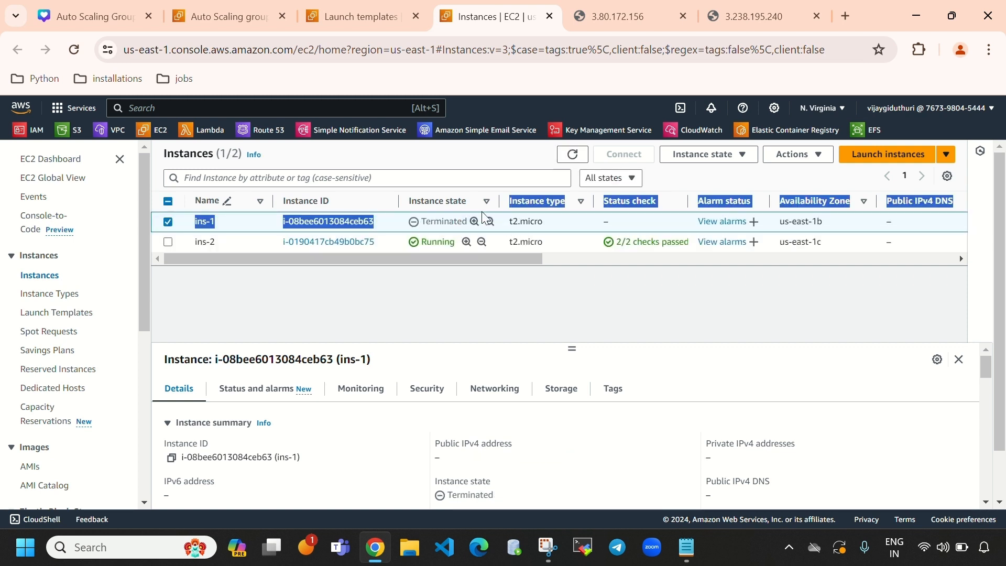
pyautogui.click(579, 149)
pyautogui.click(577, 153)
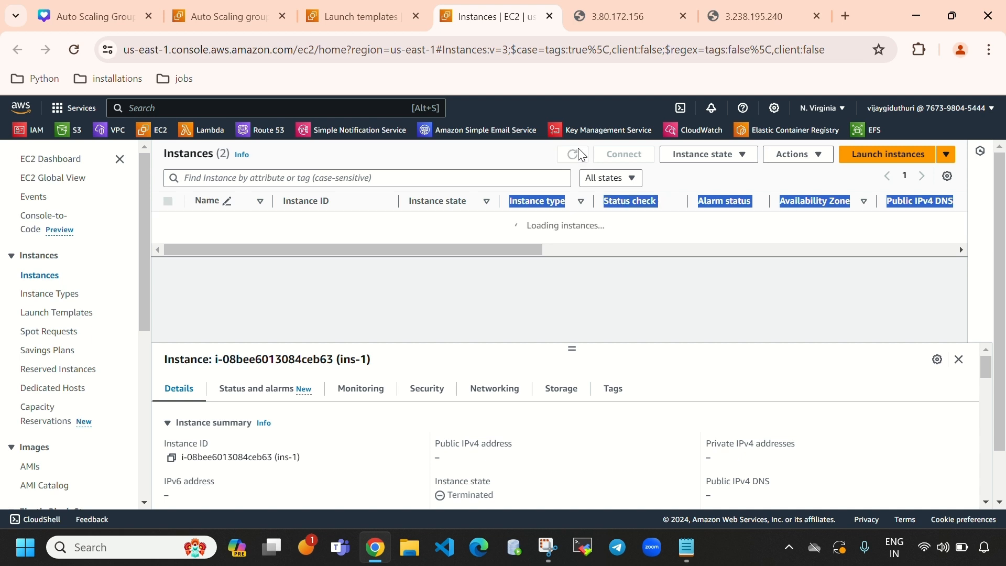
pyautogui.click(656, 308)
pyautogui.click(574, 154)
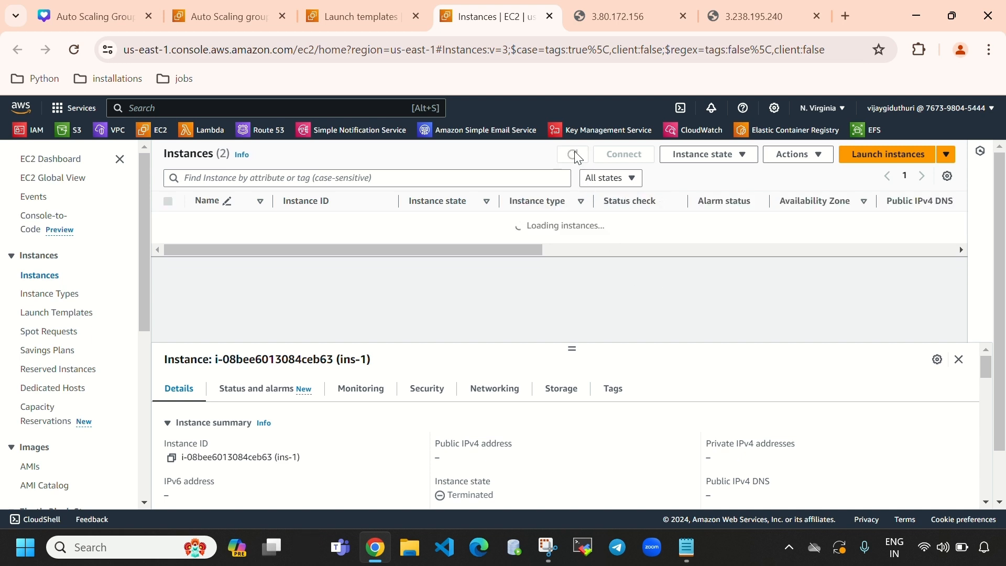
pyautogui.click(575, 153)
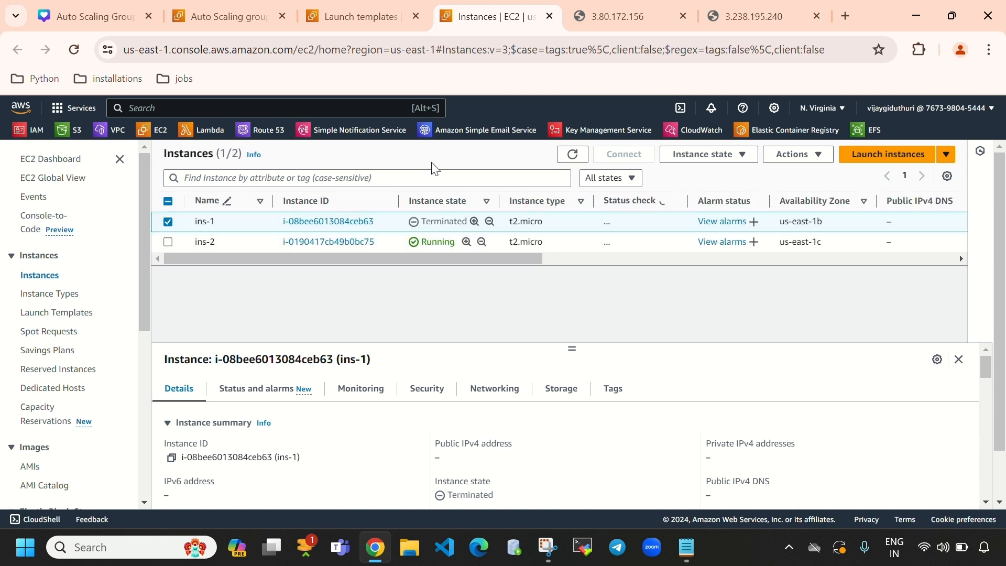
# Step: Go back to the Auto Scaling group's activity view and reload its activity history for termination and replacement entries
pyautogui.click(220, 18)
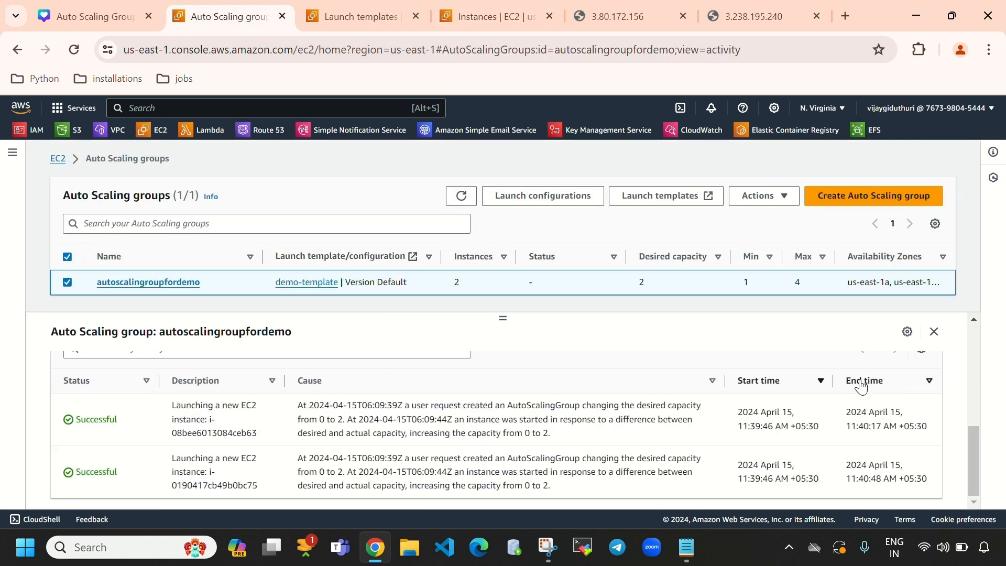
pyautogui.scroll(5, 904, 421)
pyautogui.scroll(-3, 909, 430)
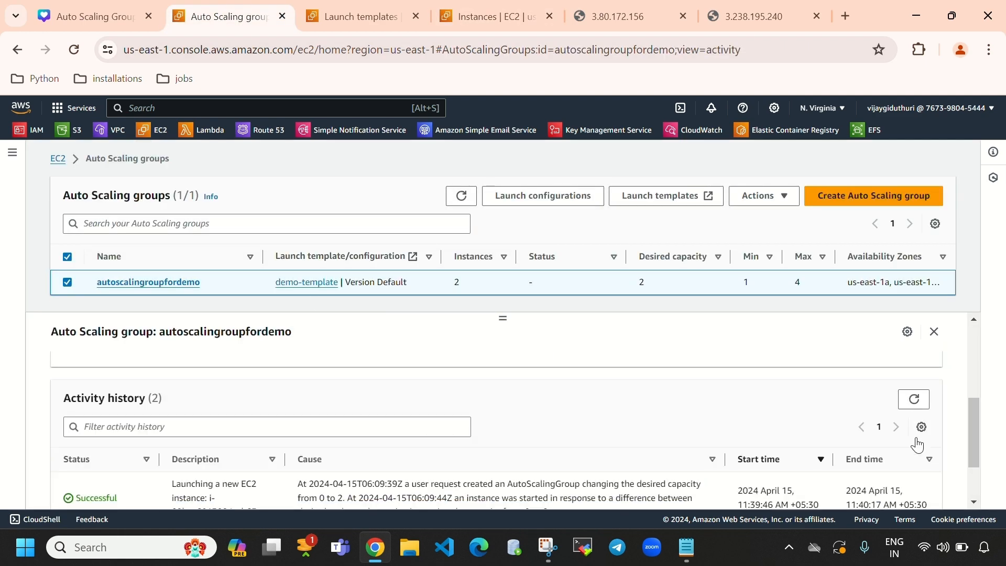
pyautogui.click(913, 400)
pyautogui.scroll(-2, 505, 435)
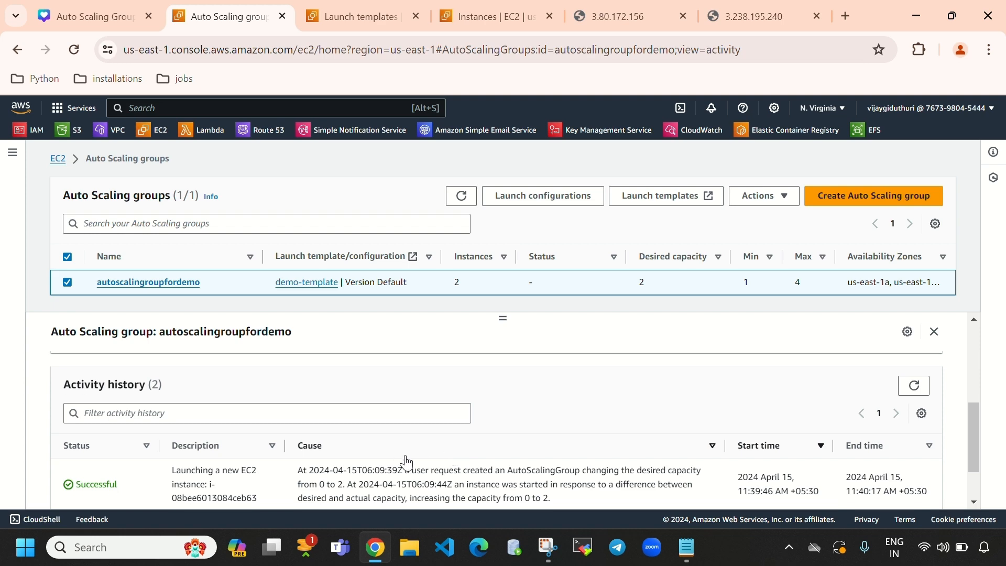
pyautogui.scroll(2, 776, 412)
pyautogui.click(914, 398)
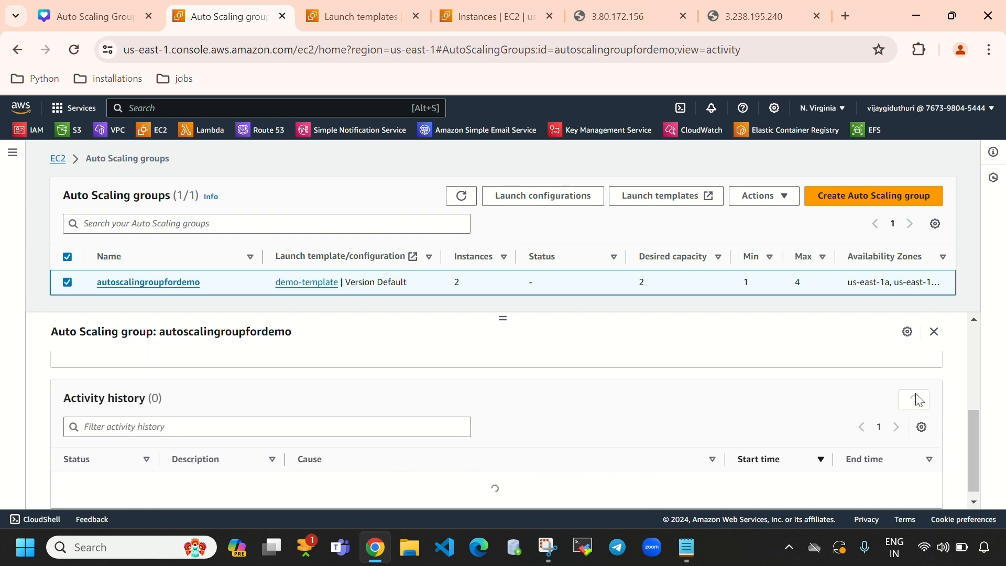
# Step: Examine the newest activity history entries, focusing on the status and cause of the latest instance launch
pyautogui.scroll(-2, 576, 427)
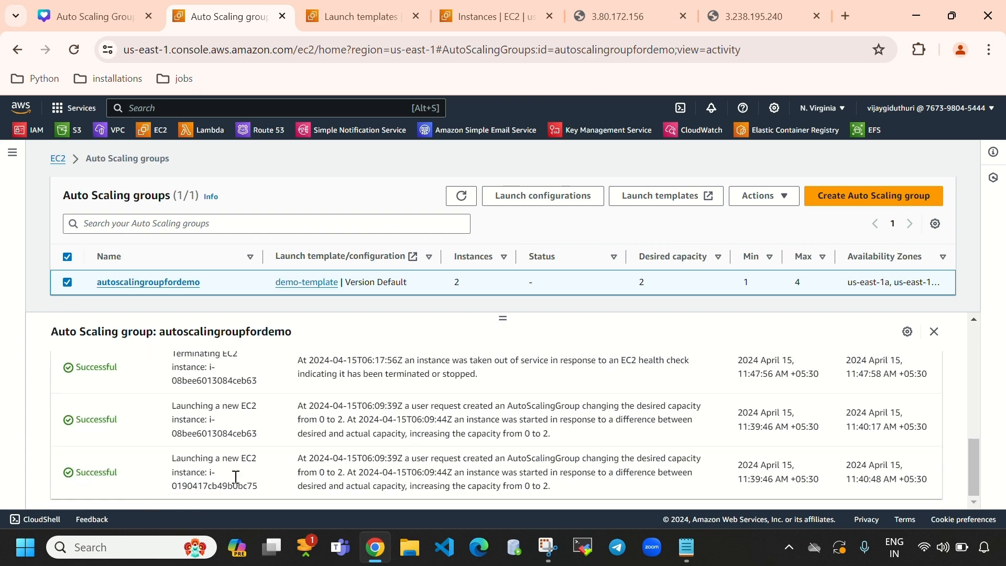
pyautogui.scroll(2, 258, 443)
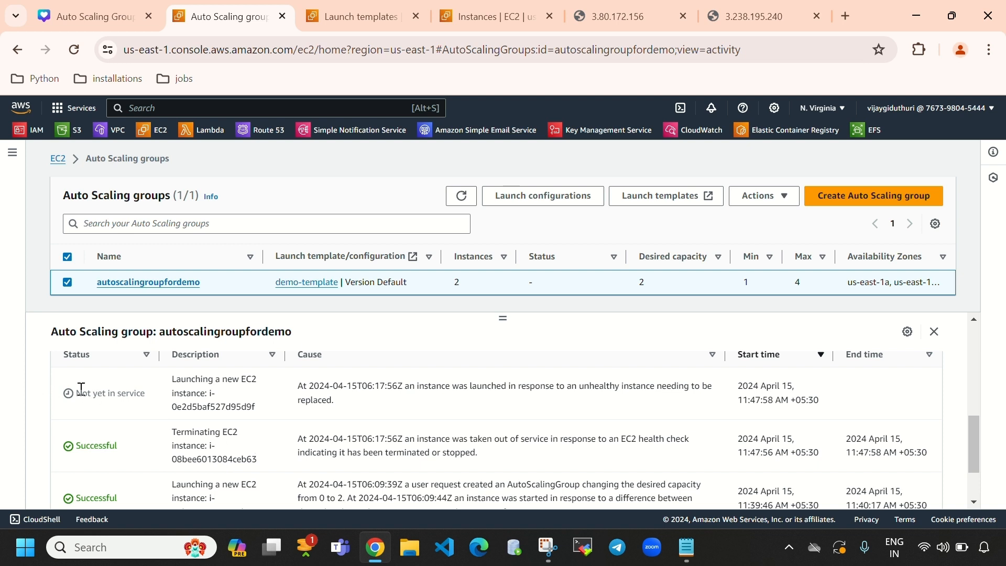
pyautogui.moveTo(80, 390); pyautogui.dragTo(152, 403)
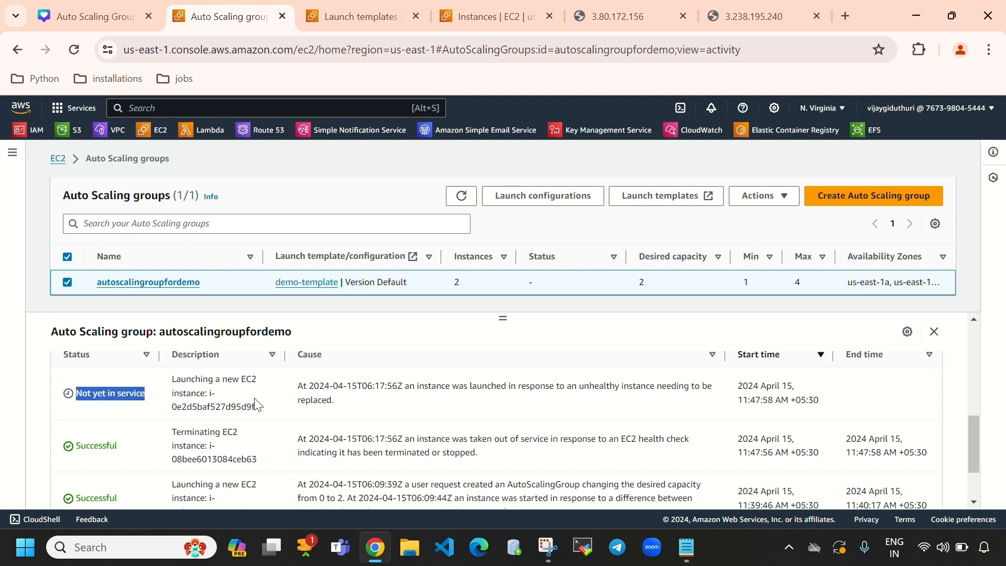
pyautogui.click(401, 418)
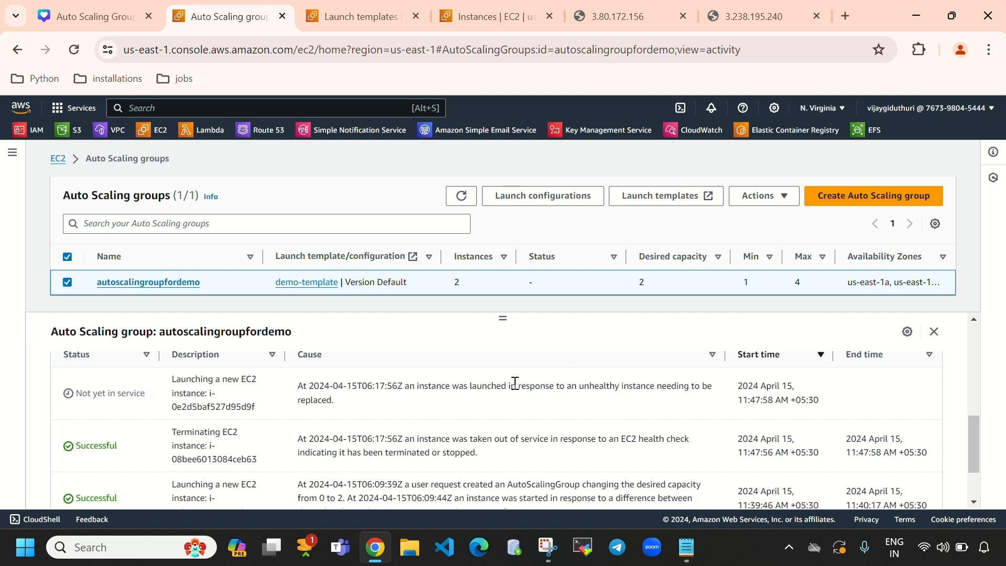
pyautogui.moveTo(403, 388); pyautogui.dragTo(642, 405)
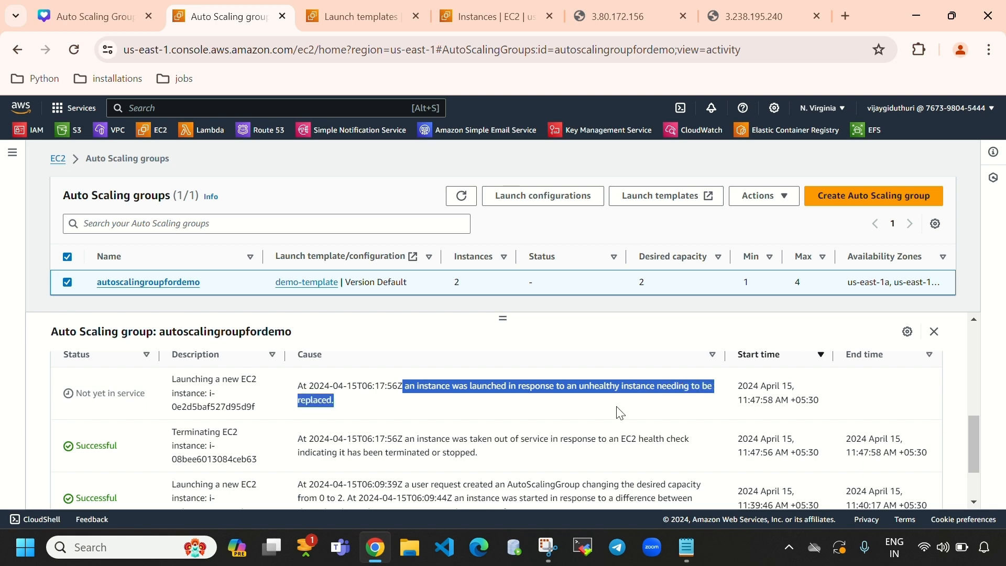
# Step: Review the older activity history entries down to the group's original instance launches
pyautogui.click(476, 408)
pyautogui.scroll(-1, 327, 439)
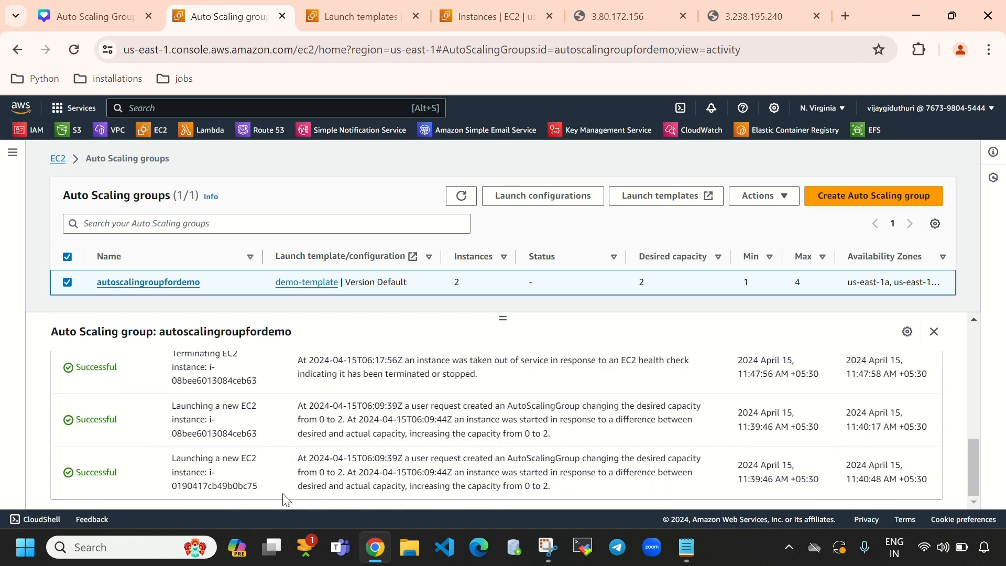
pyautogui.scroll(4, 321, 474)
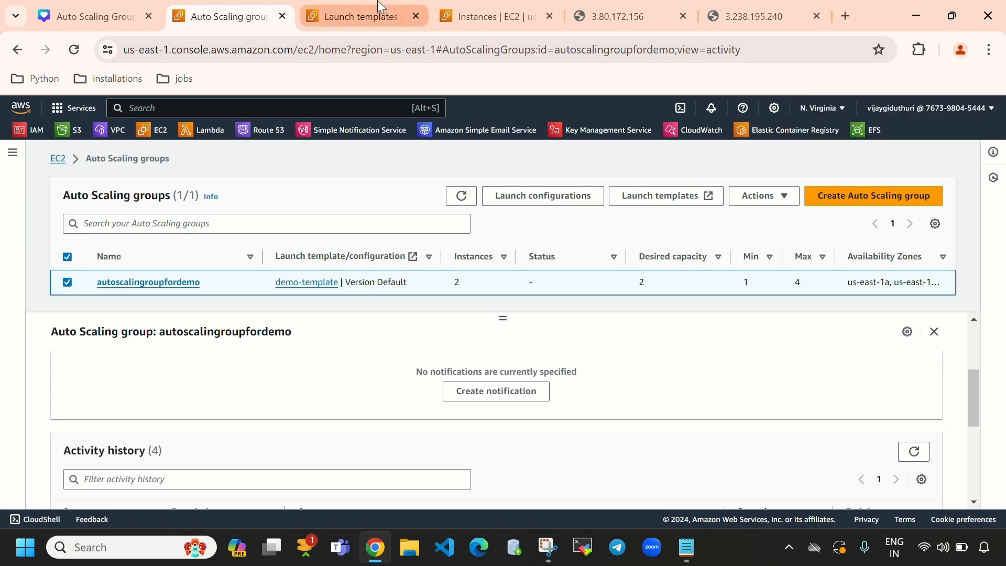
# Step: Return to the EC2 Instances list, refresh it, and check the replacement instance's state and status check
pyautogui.click(957, 16)
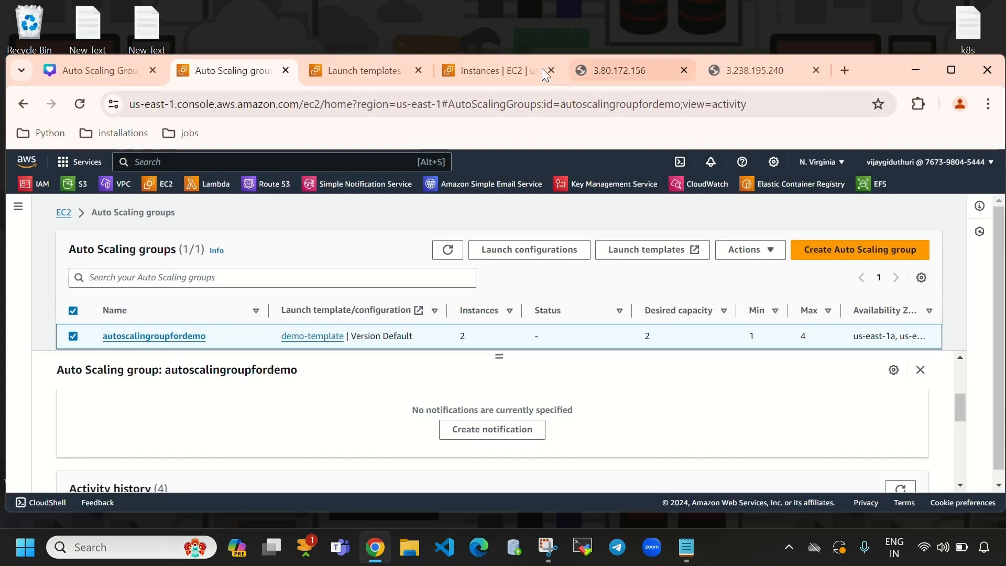
pyautogui.click(517, 63)
pyautogui.click(950, 69)
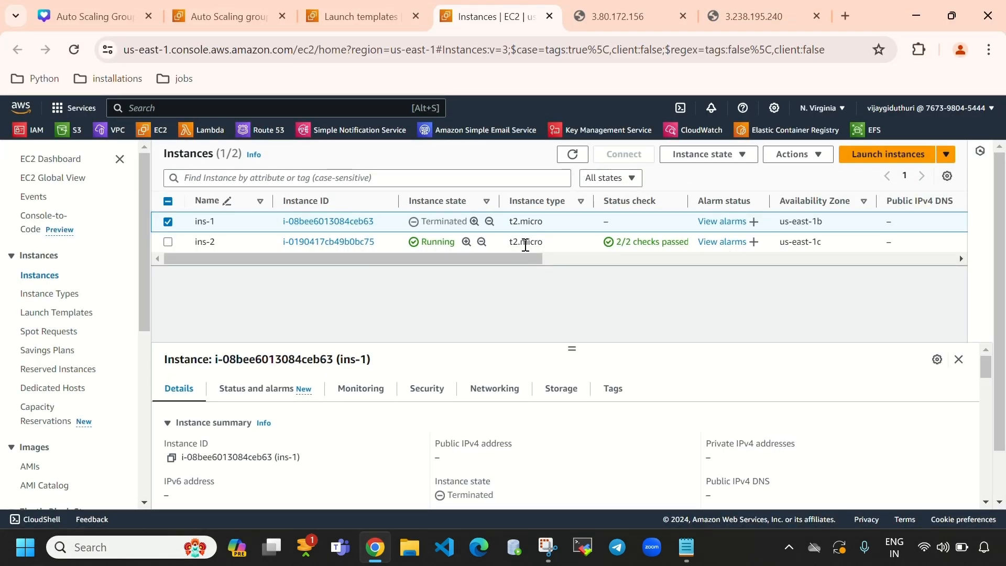
pyautogui.click(576, 155)
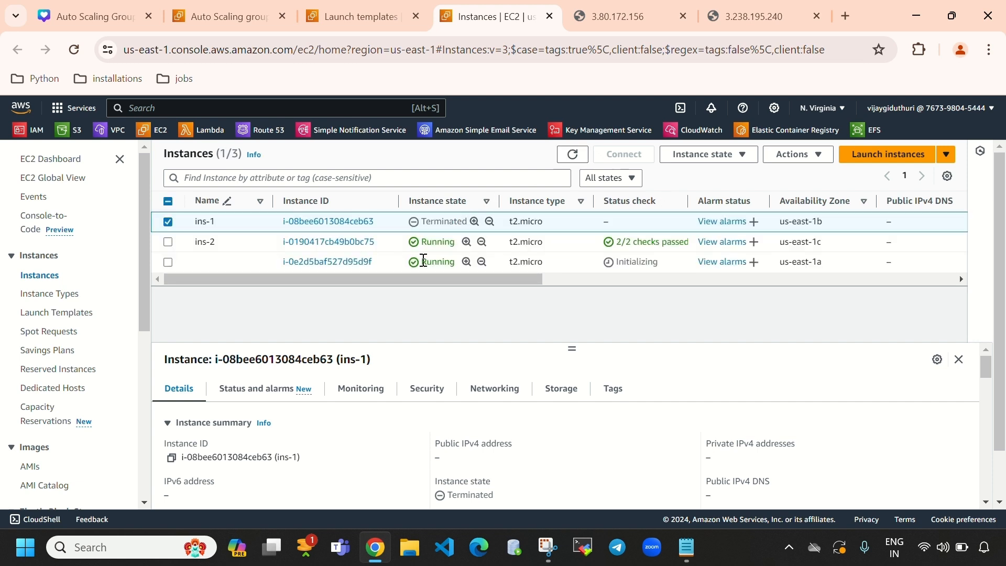
pyautogui.moveTo(423, 261); pyautogui.dragTo(457, 262)
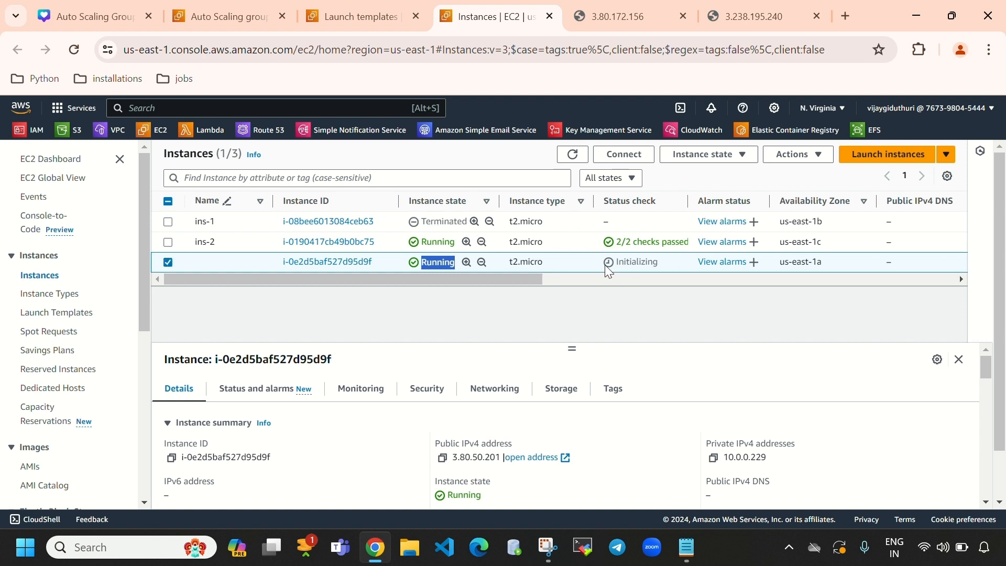
pyautogui.click(621, 263)
pyautogui.click(667, 289)
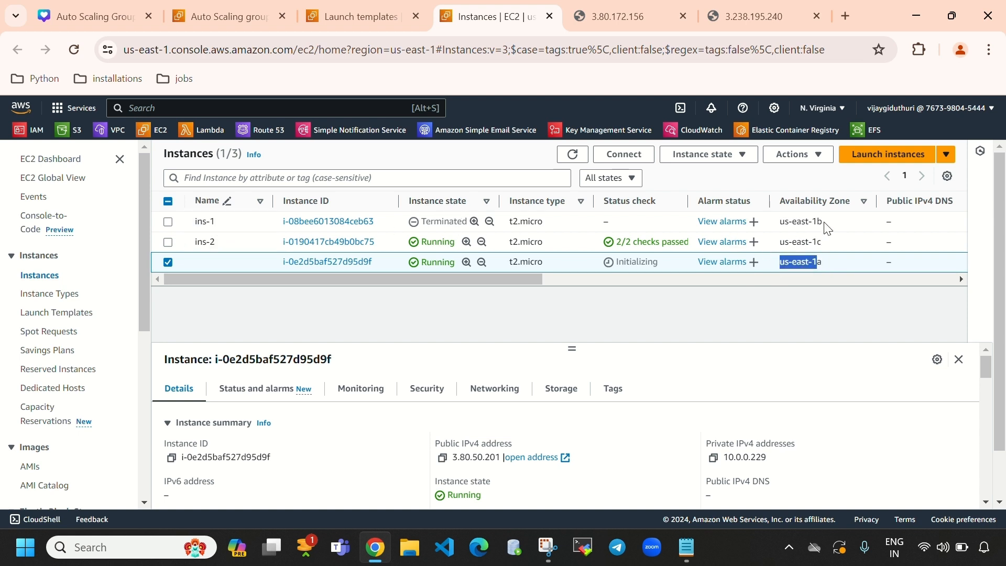
# Step: Compare the Availability Zones of ins-1 and the replacement instance, refresh the list, and clear the selection
pyautogui.moveTo(827, 229); pyautogui.dragTo(779, 223)
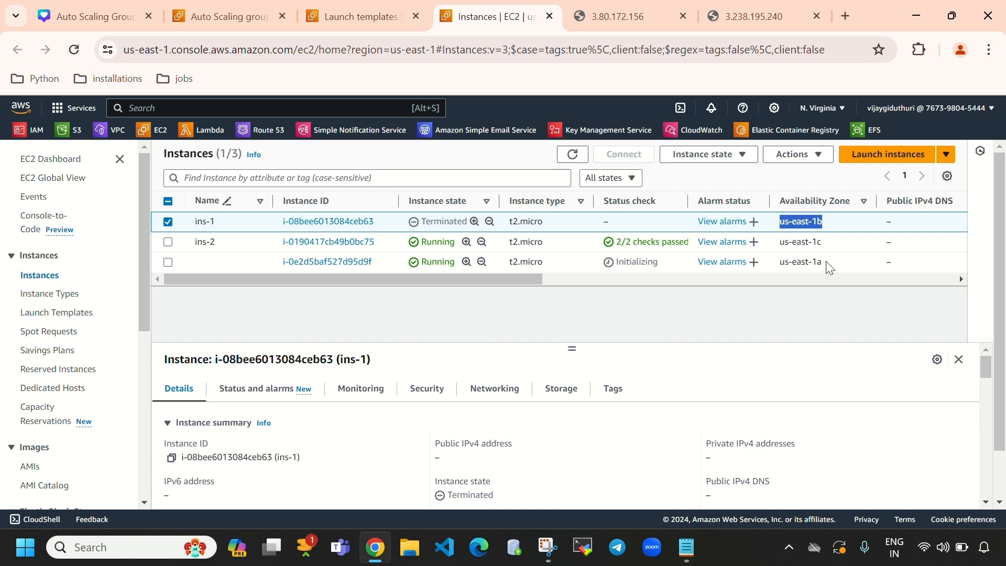
pyautogui.moveTo(829, 267); pyautogui.dragTo(779, 264)
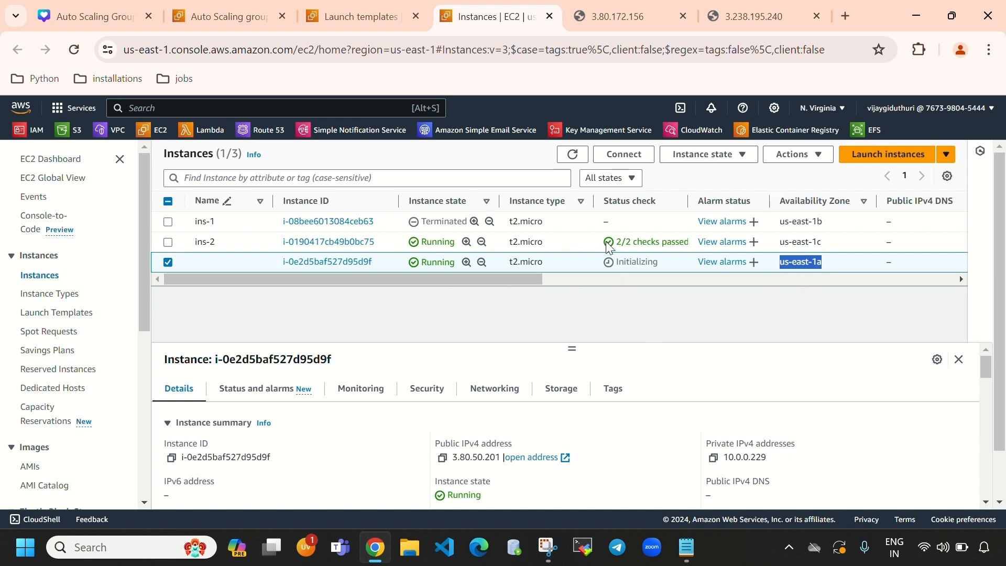
pyautogui.click(573, 154)
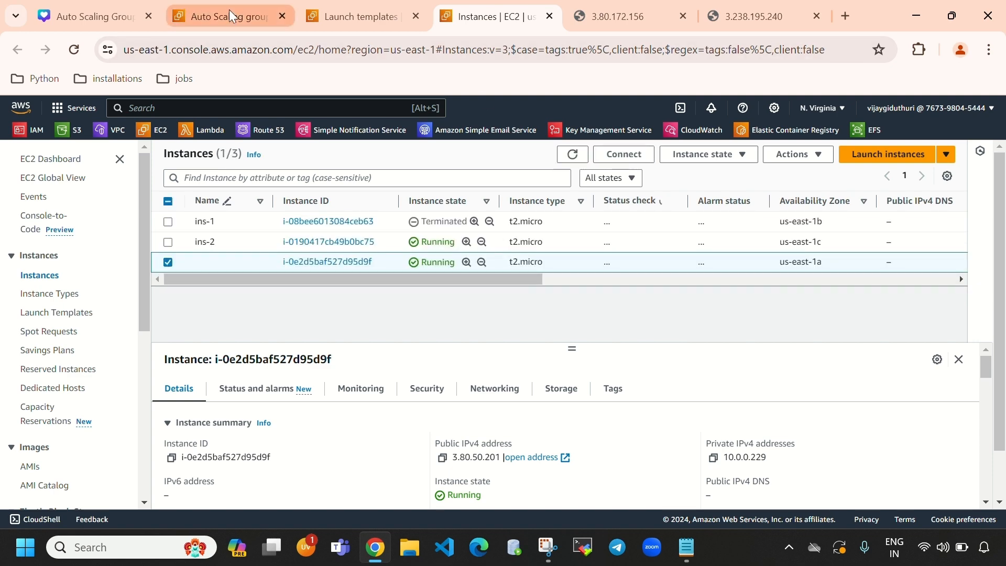
pyautogui.click(169, 263)
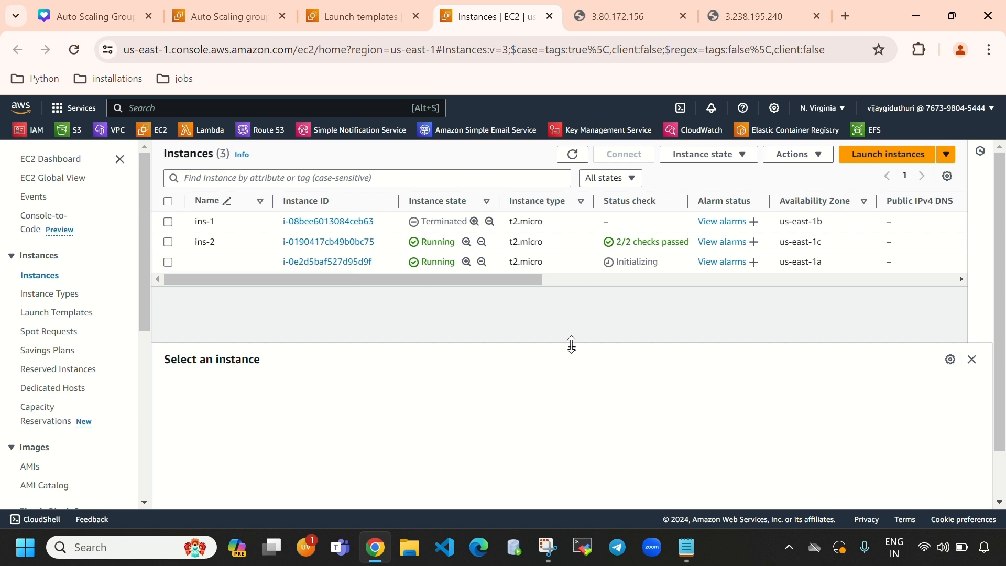
# Step: Open the details of autoscalingroupfordemo and check its desired, minimum and maximum capacity
pyautogui.click(228, 1)
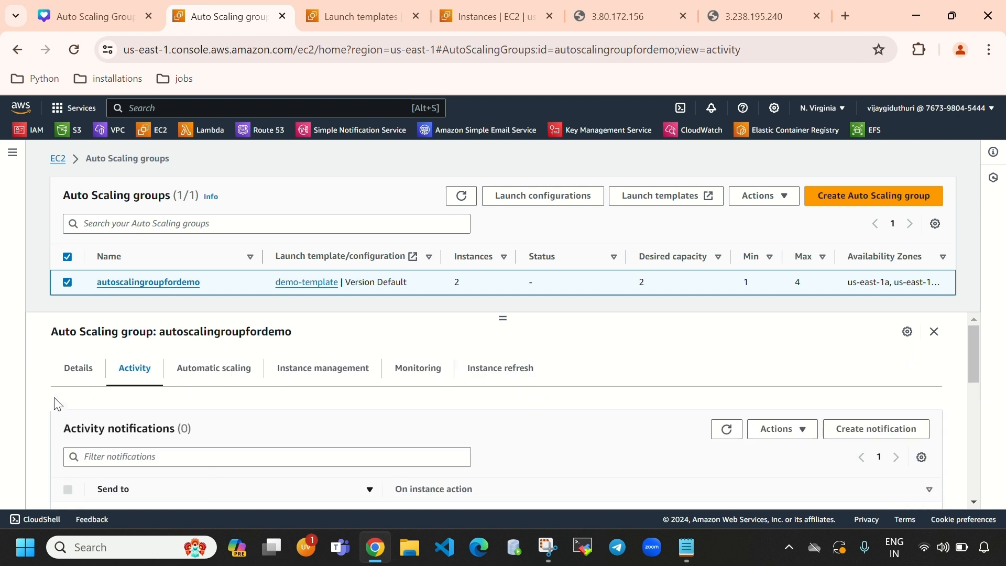
pyautogui.click(79, 368)
pyautogui.scroll(-2, 296, 449)
pyautogui.scroll(1, 310, 461)
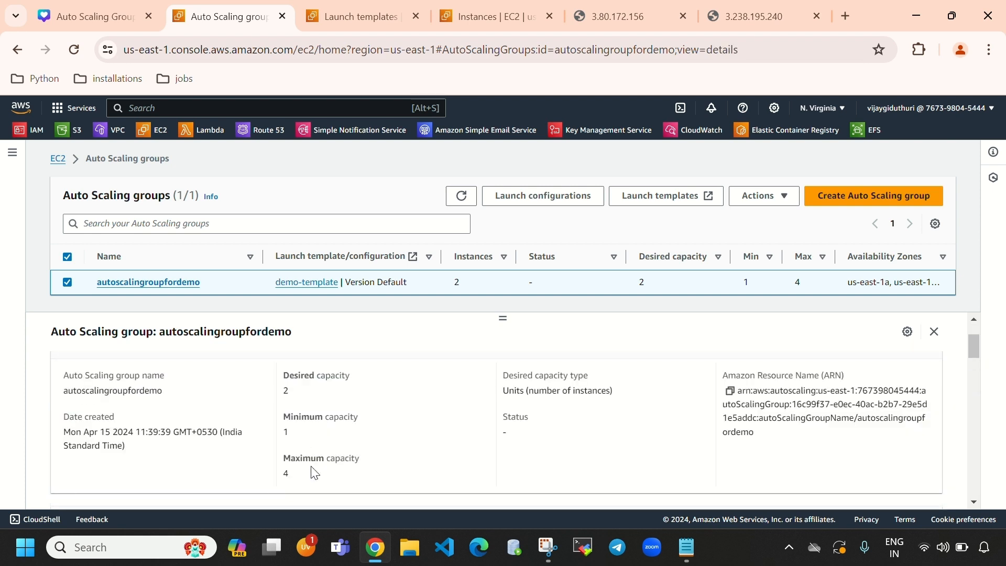
pyautogui.moveTo(312, 466); pyautogui.dragTo(273, 481)
pyautogui.click(360, 447)
# Step: Return to the EC2 Instances list, select the unnamed replacement instance, and copy its public IPv4 address
pyautogui.click(950, 25)
pyautogui.click(489, 70)
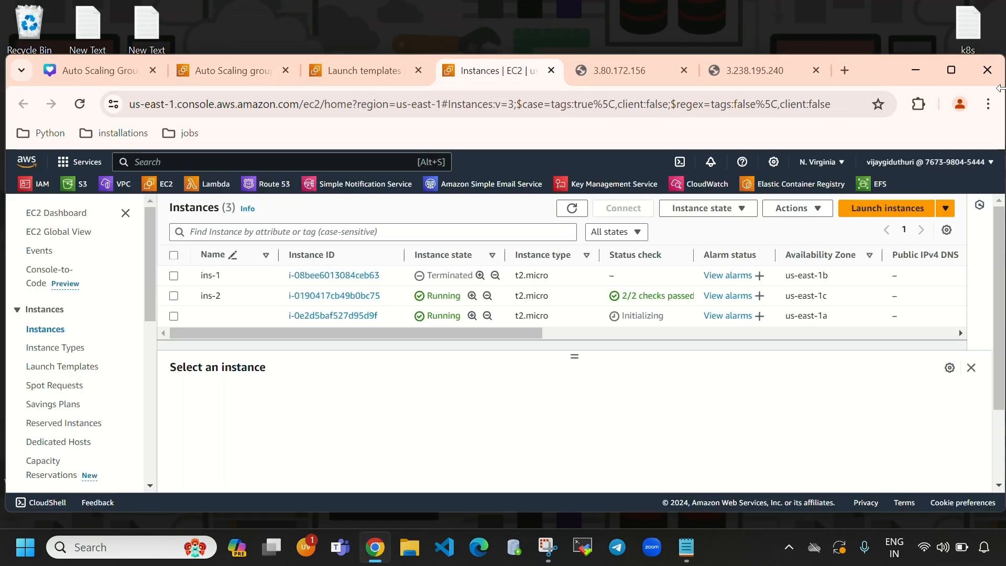
pyautogui.click(951, 70)
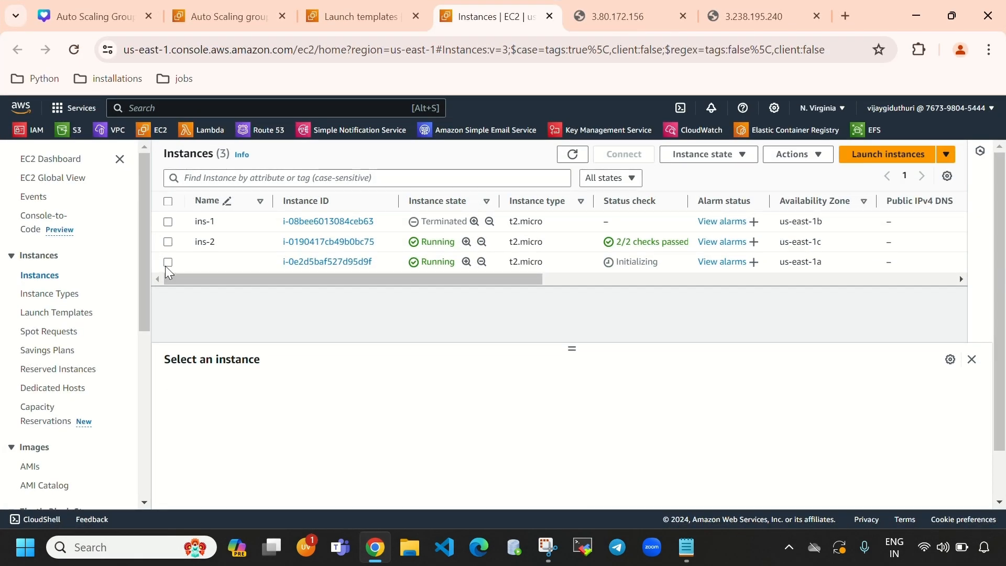
pyautogui.click(168, 263)
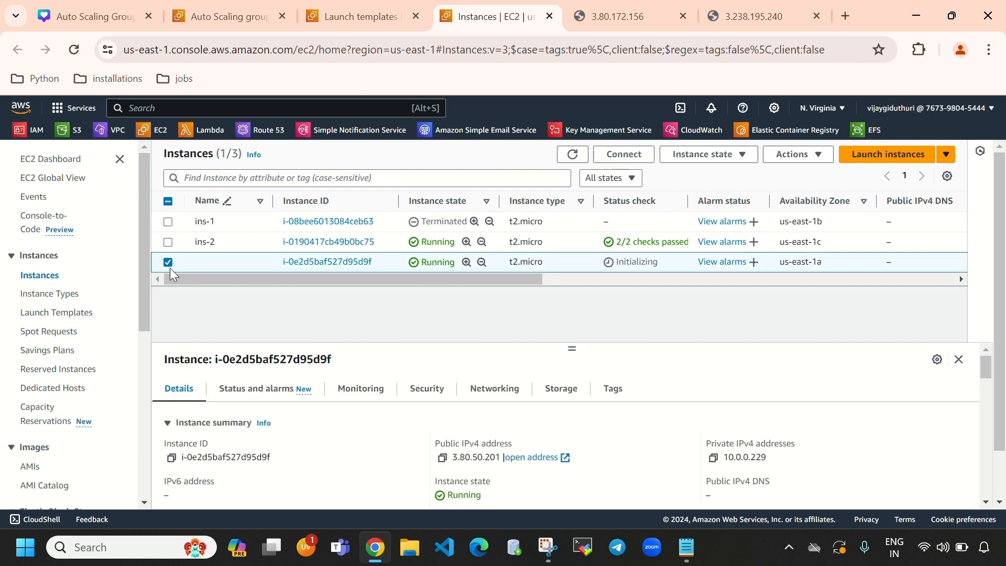
pyautogui.click(442, 458)
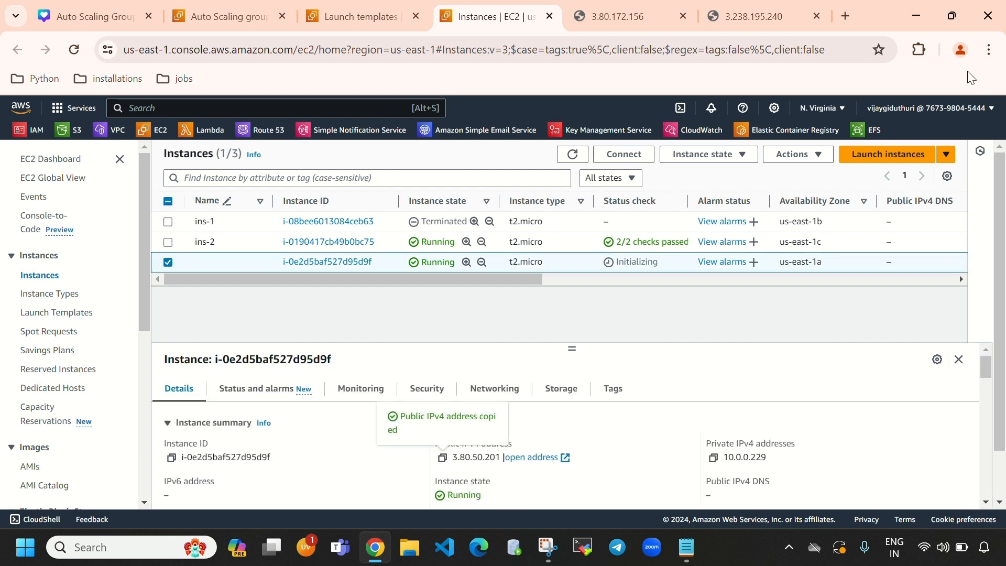
# Step: Reload the terminated instance's web page at 3.80.172.156 and close its browser tab
pyautogui.click(786, 21)
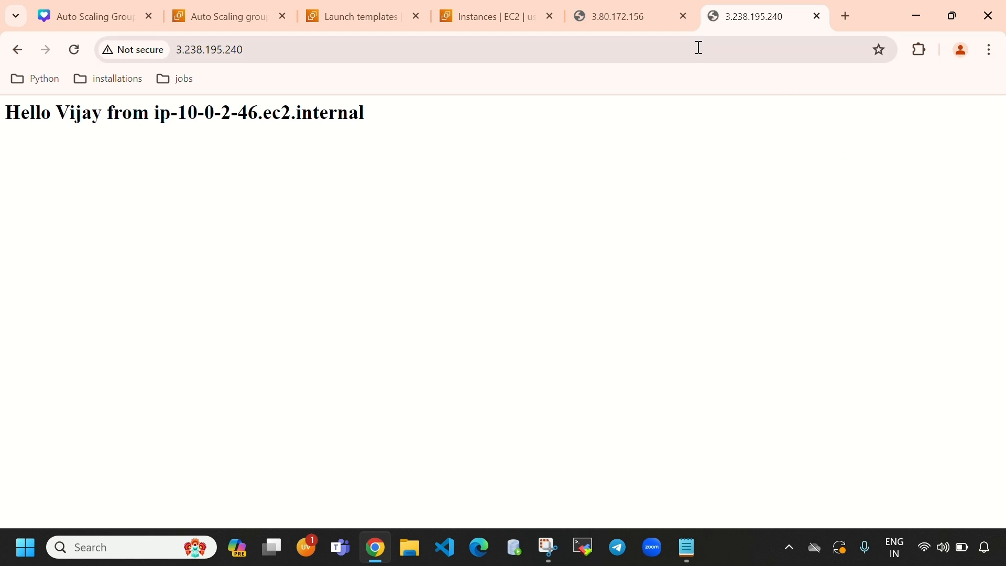
pyautogui.click(631, 20)
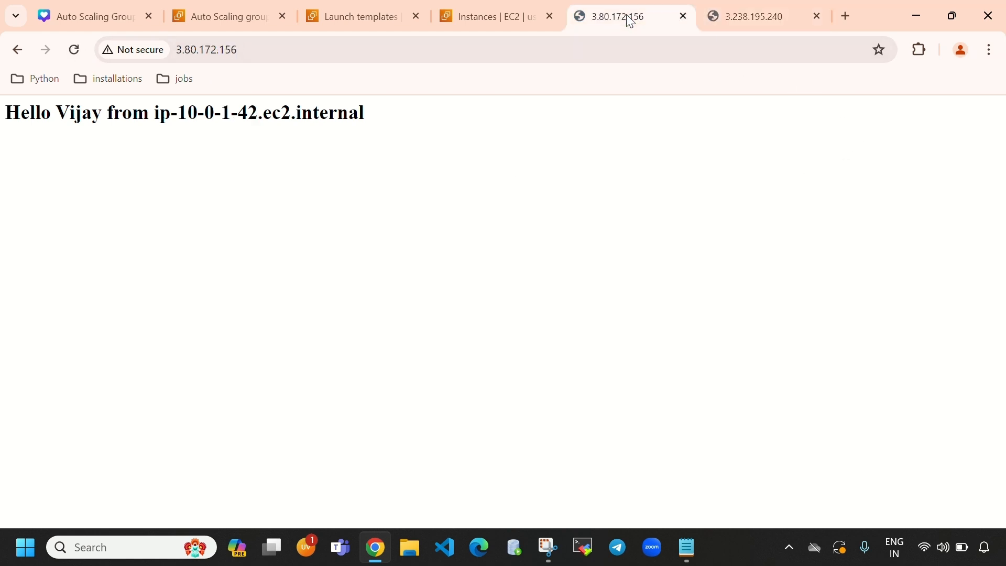
pyautogui.click(74, 50)
pyautogui.click(953, 15)
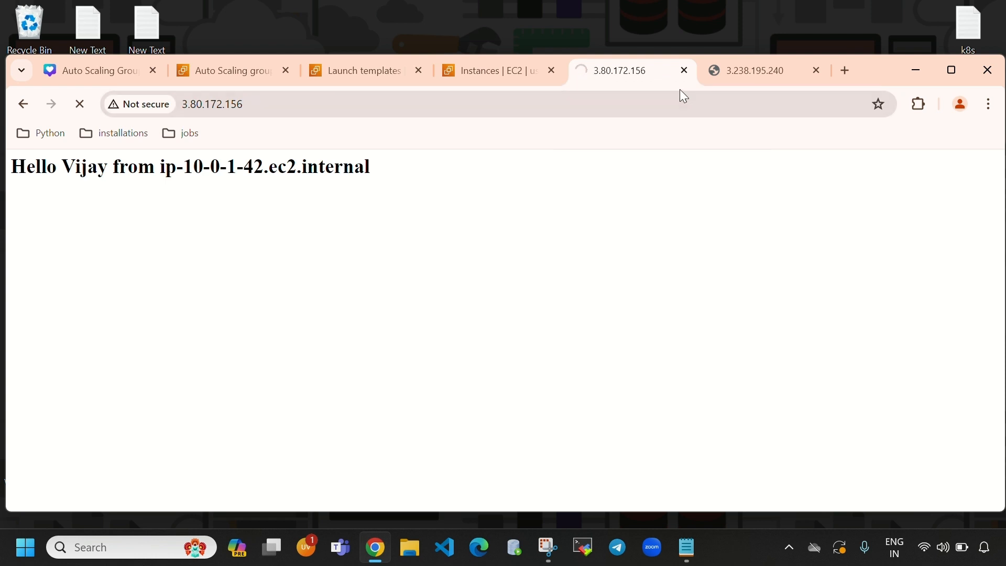
pyautogui.click(686, 72)
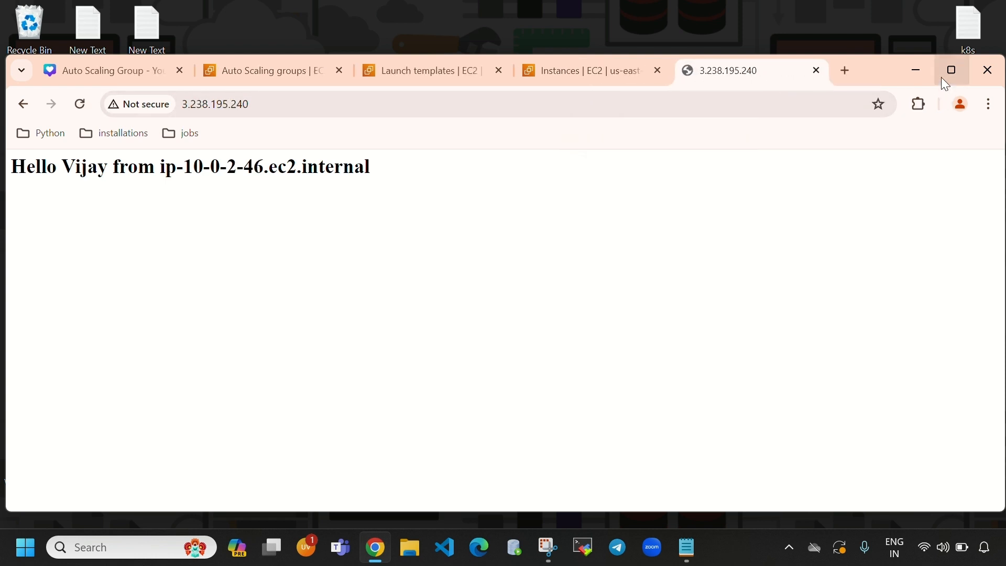
pyautogui.click(952, 70)
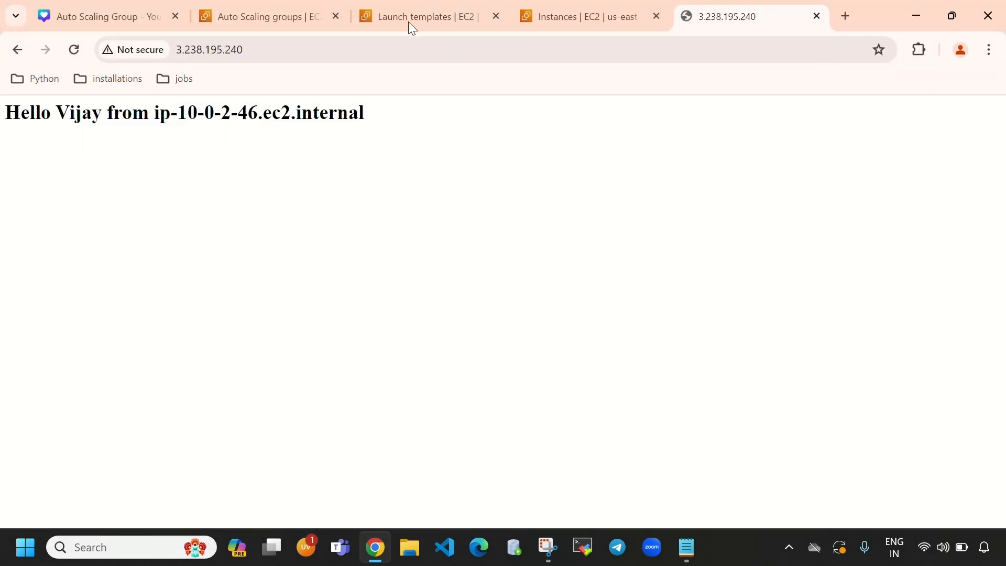
# Step: Load the replacement instance's web page in a new browser tab using its copied public IPv4 address, 3.80.50.201
pyautogui.click(938, 15)
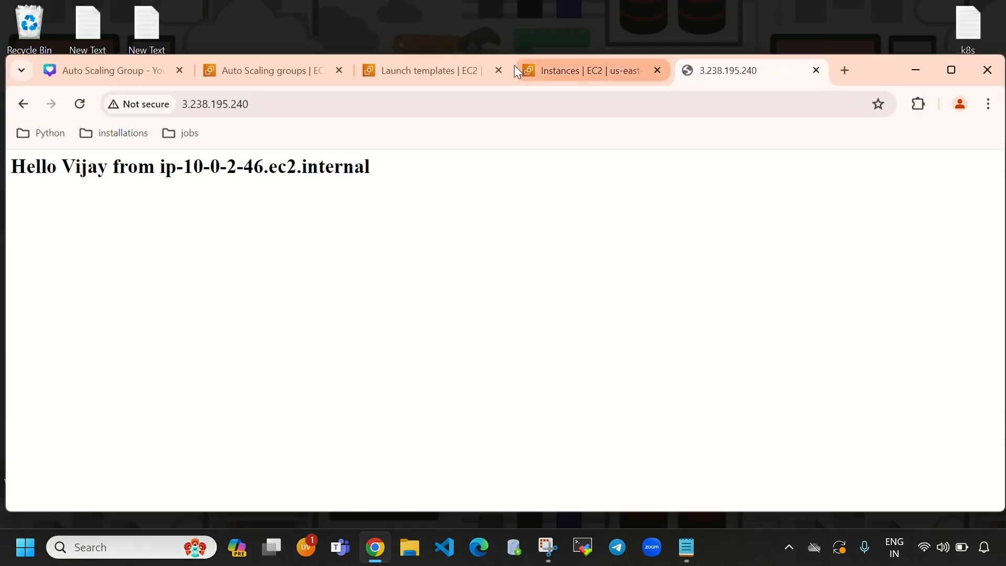
pyautogui.click(412, 72)
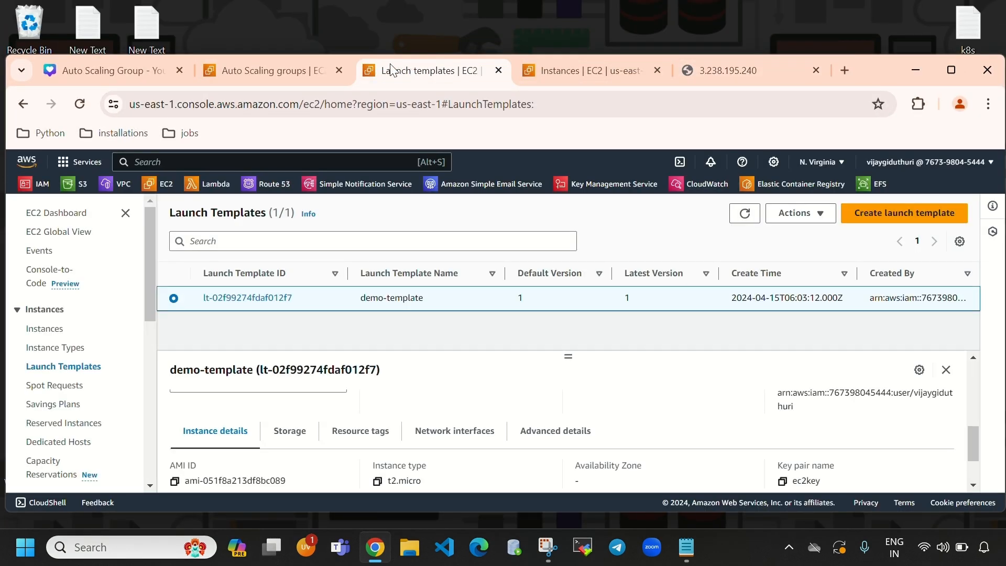
pyautogui.click(576, 80)
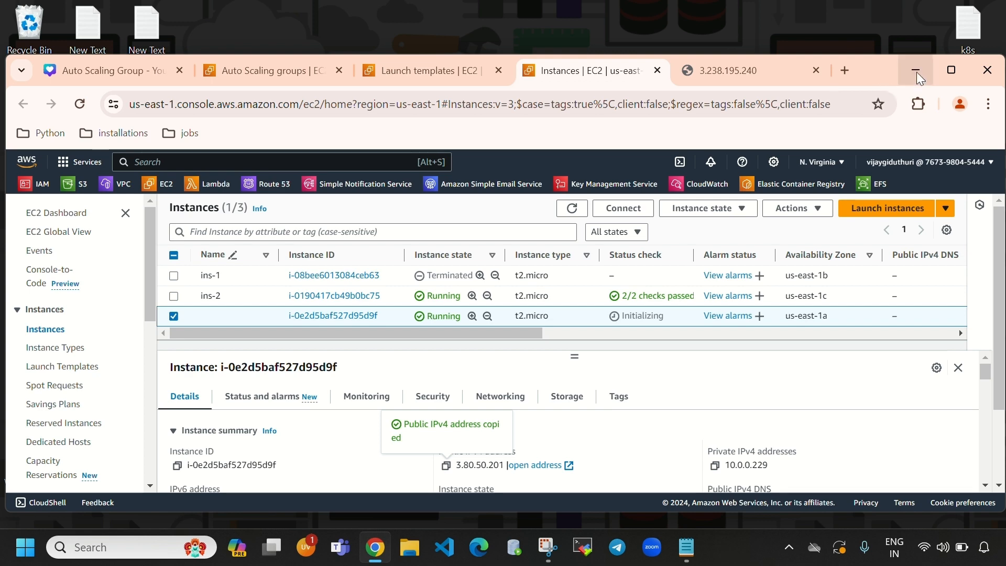
pyautogui.click(949, 71)
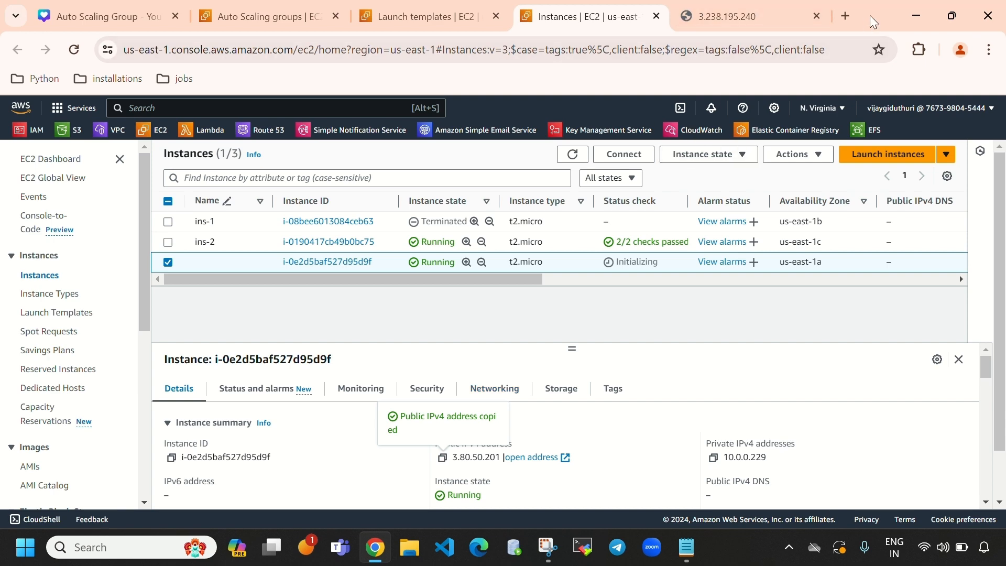
pyautogui.click(850, 17)
pyautogui.click(449, 288)
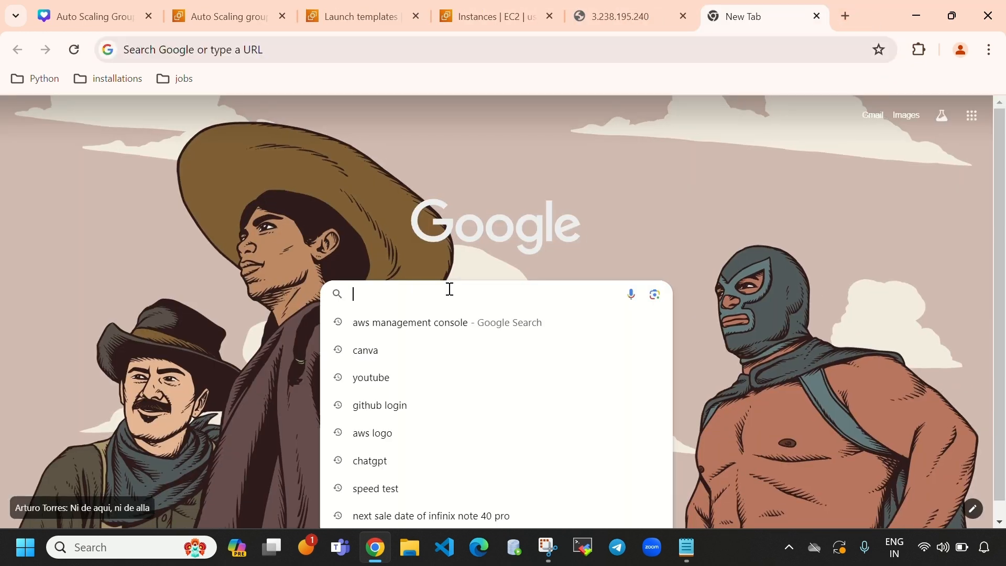
pyautogui.hotkey('ctrl', 'v')
pyautogui.press('Return')
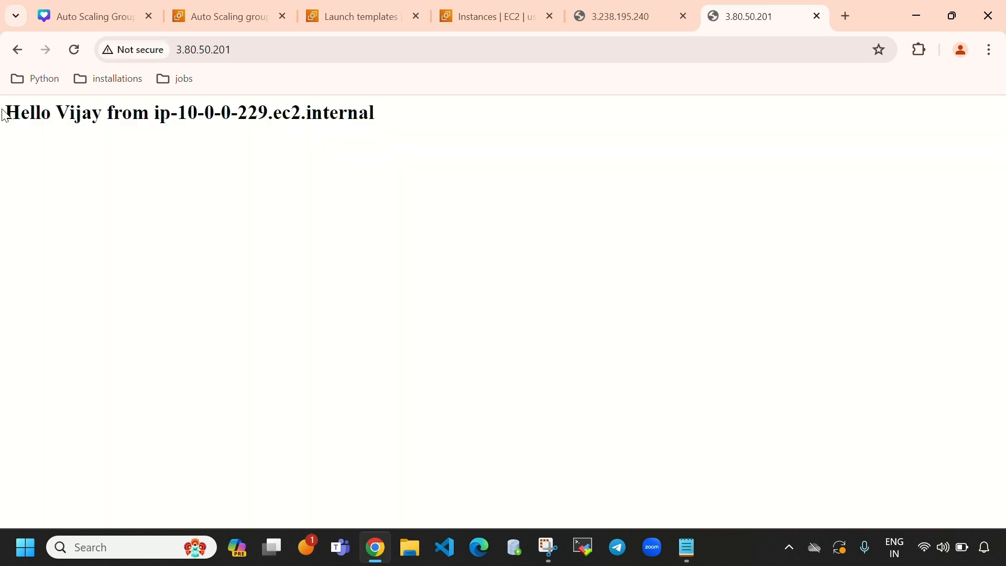
# Step: Compare the host name in the web page's greeting with the replacement instance's private IPv4 address in the EC2 console
pyautogui.moveTo(2, 110); pyautogui.dragTo(242, 114)
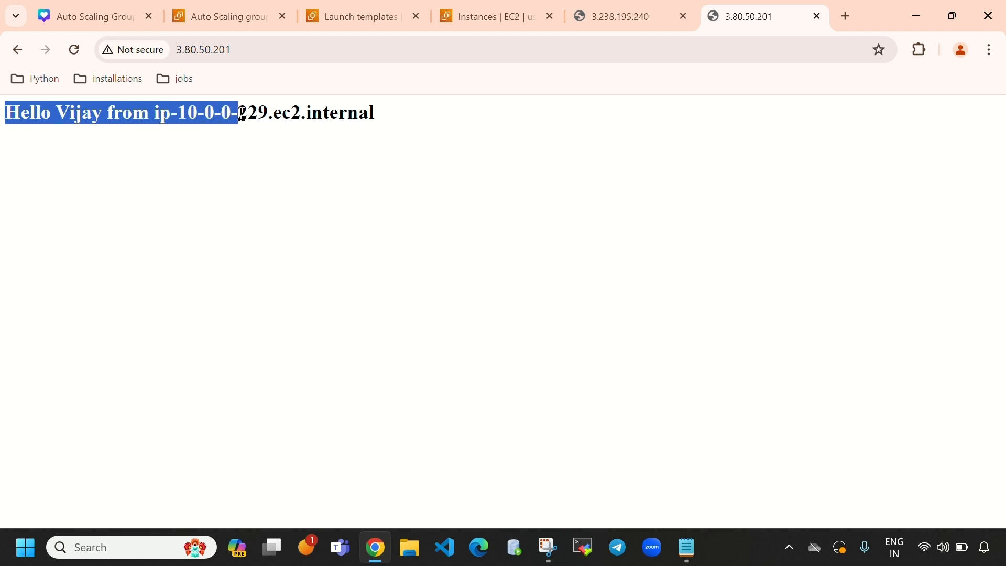
pyautogui.click(954, 15)
pyautogui.click(492, 79)
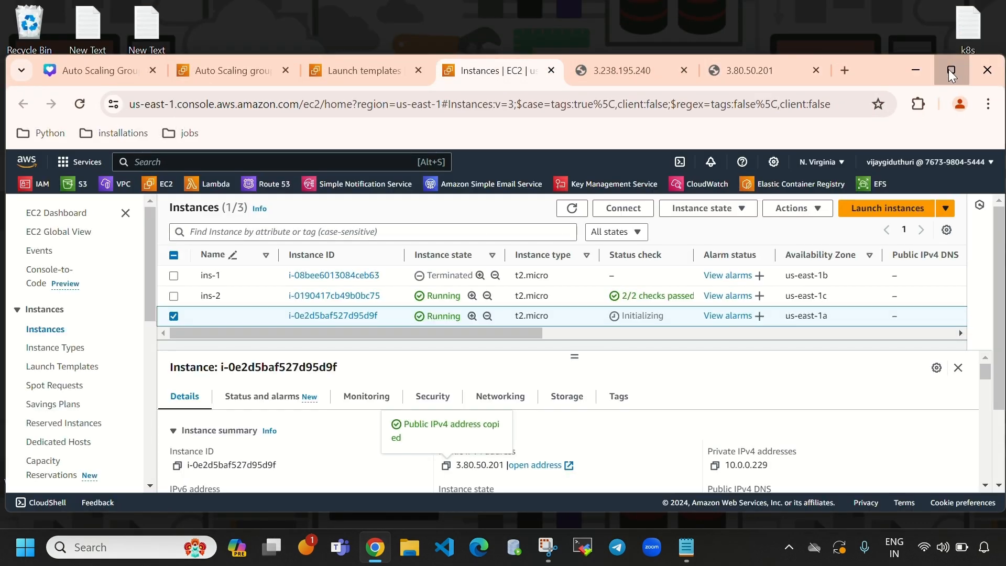
pyautogui.click(950, 69)
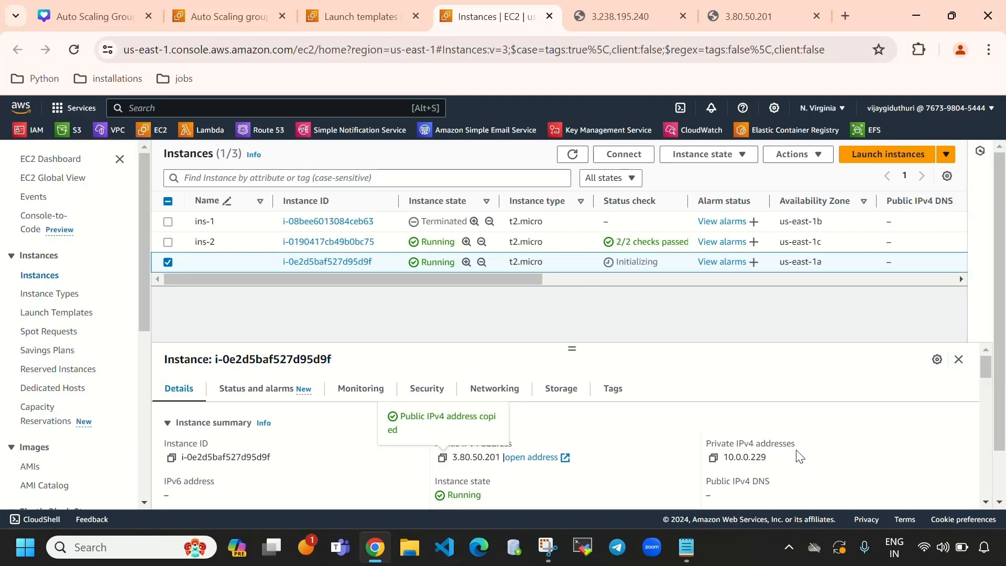
pyautogui.moveTo(776, 466); pyautogui.dragTo(721, 466)
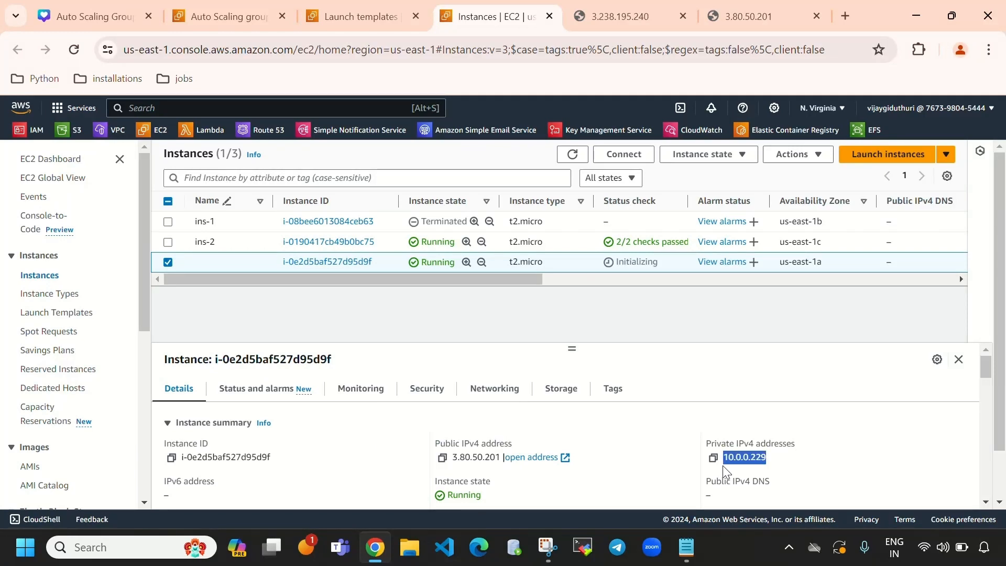
pyautogui.click(677, 319)
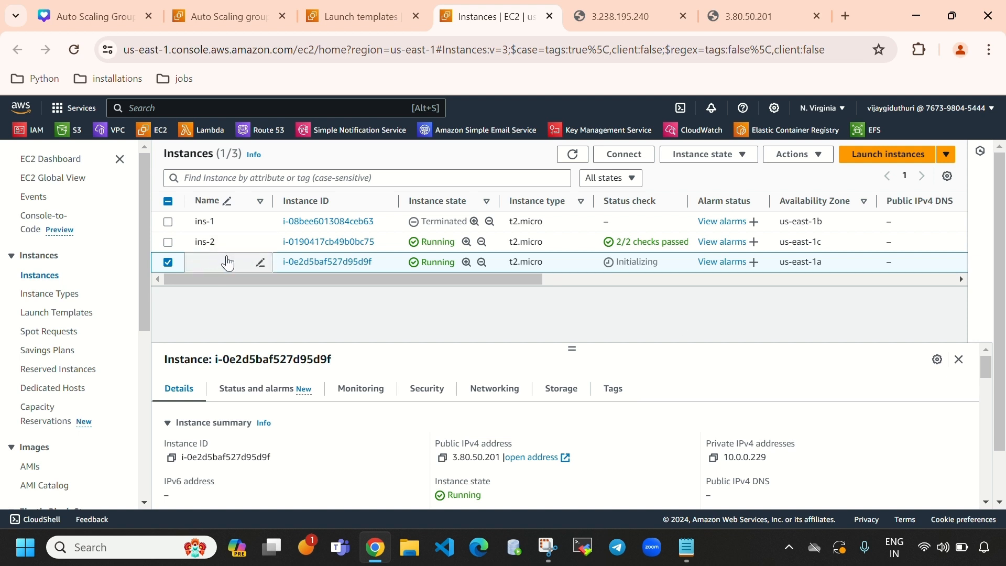
# Step: Name the replacement instance ins-3
pyautogui.click(260, 264)
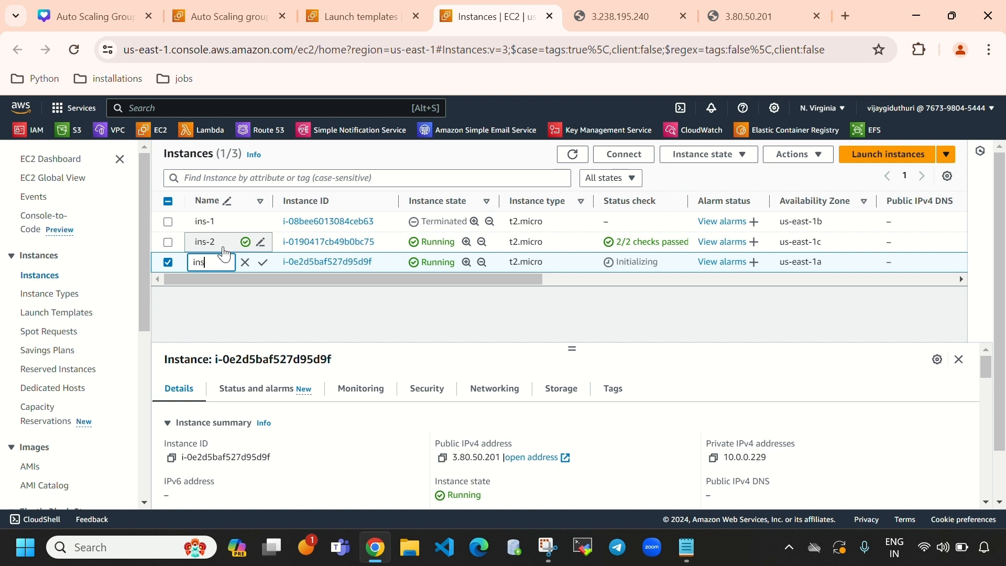
pyautogui.write('ins-3')
pyautogui.press('Return')
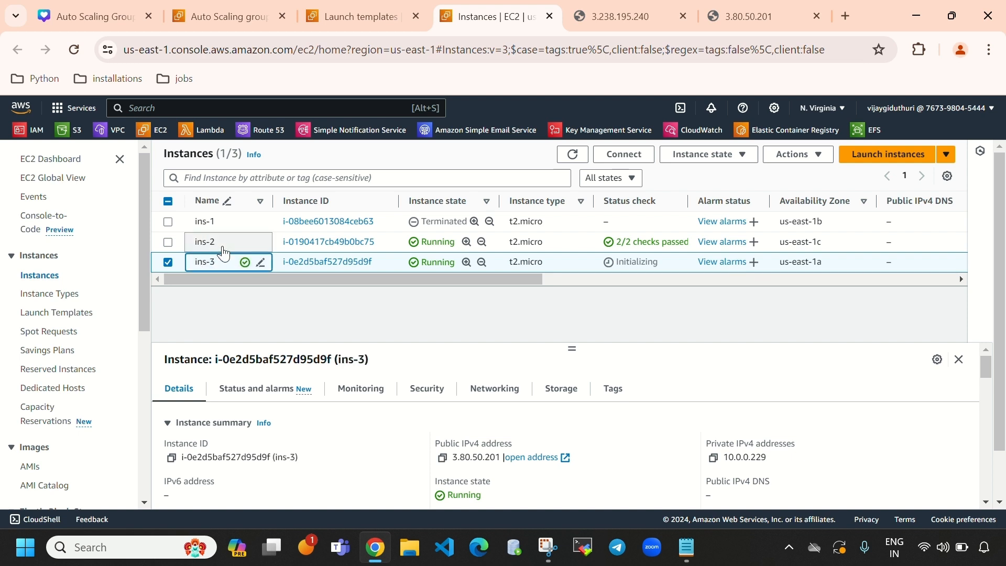
# Step: Clear the ins-3 selection and refresh the activity history of the autoscalingroupfordemo Auto Scaling group
pyautogui.click(172, 264)
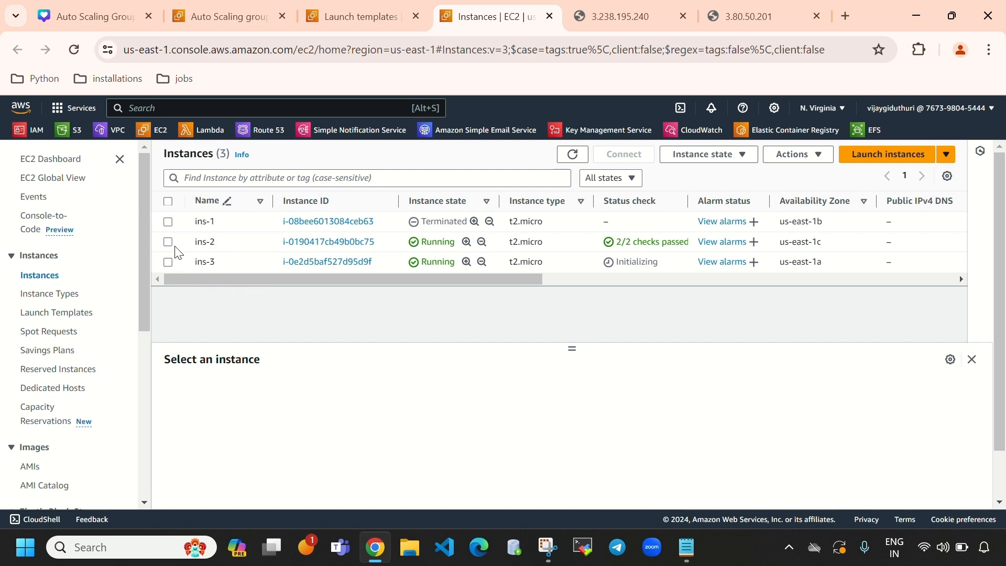
pyautogui.click(251, 16)
pyautogui.scroll(-2, 559, 427)
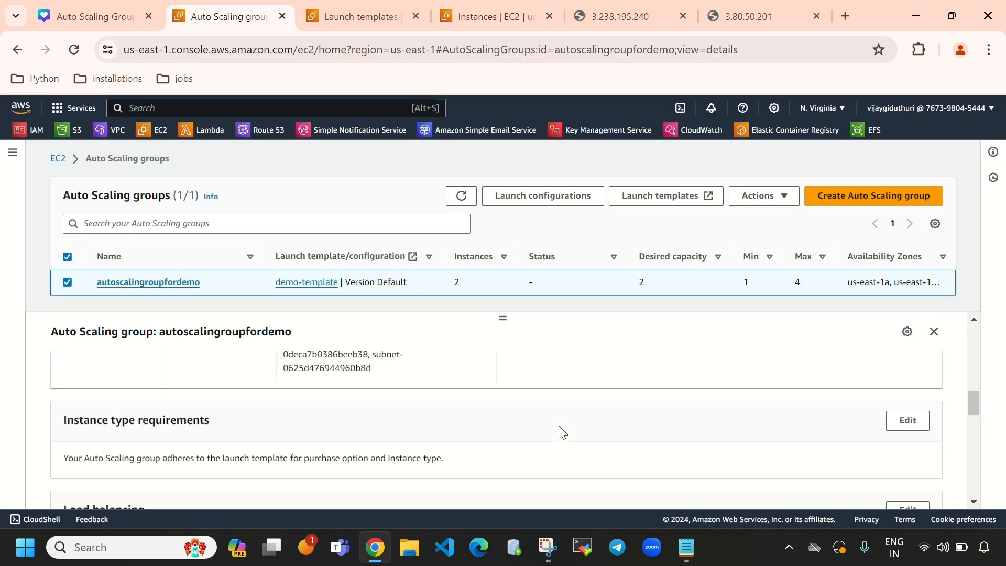
pyautogui.scroll(2, 559, 429)
pyautogui.scroll(2, 142, 429)
pyautogui.click(138, 386)
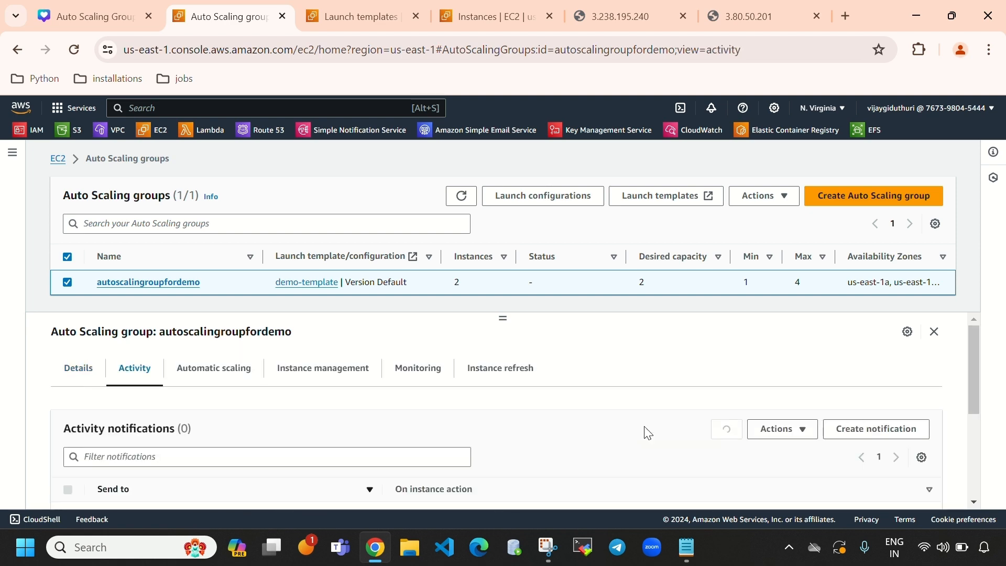
pyautogui.scroll(-2, 891, 471)
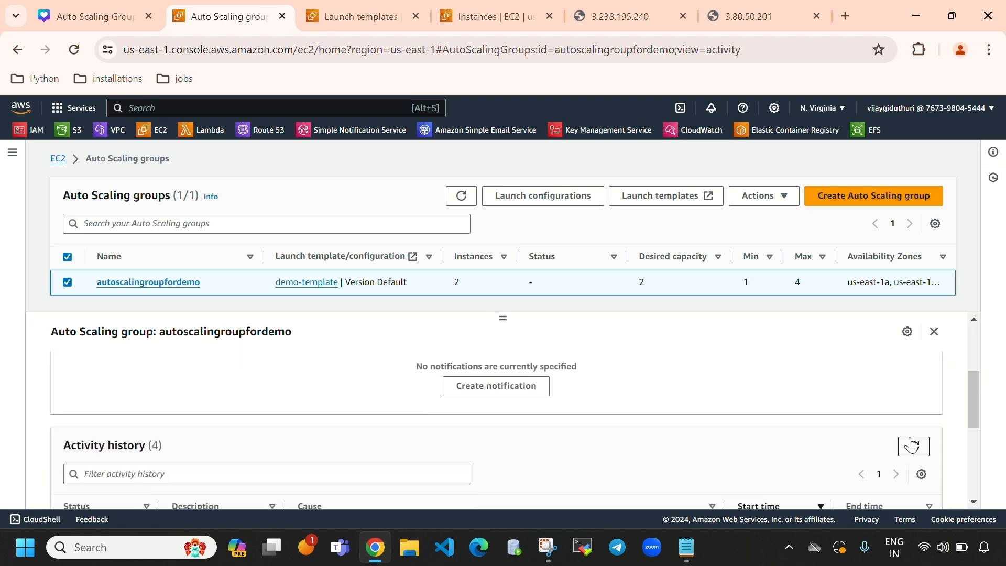
pyautogui.click(913, 449)
pyautogui.scroll(-5, 561, 461)
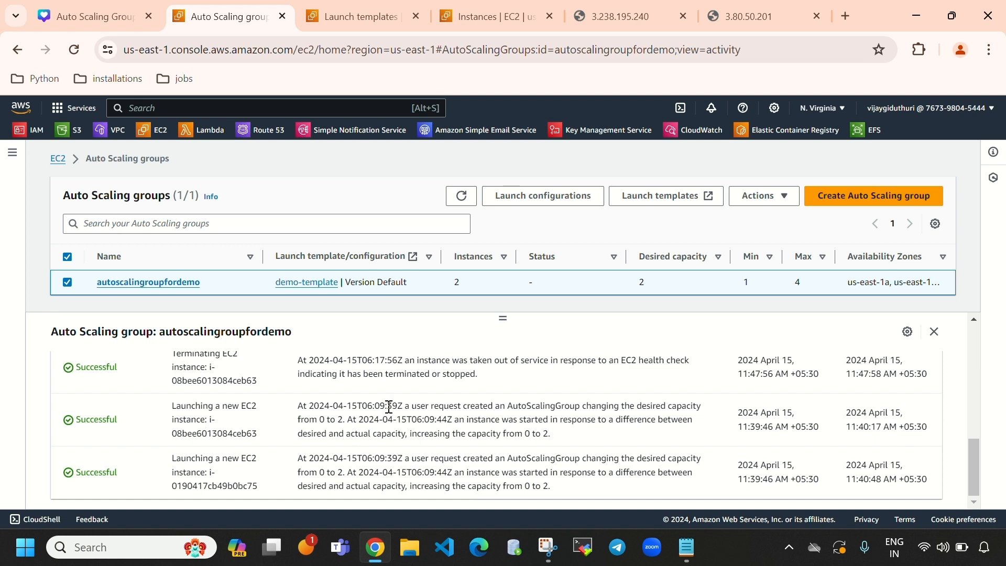
# Step: Examine the status and cause of the activity history entry for terminating the ins-1 instance
pyautogui.moveTo(493, 378); pyautogui.dragTo(346, 375)
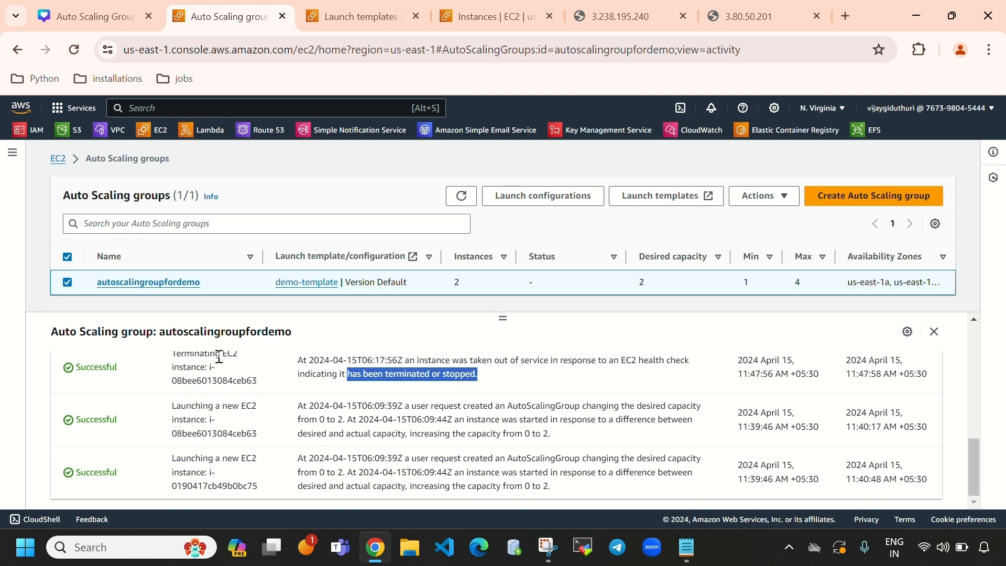
pyautogui.click(151, 365)
pyautogui.moveTo(150, 365); pyautogui.dragTo(61, 369)
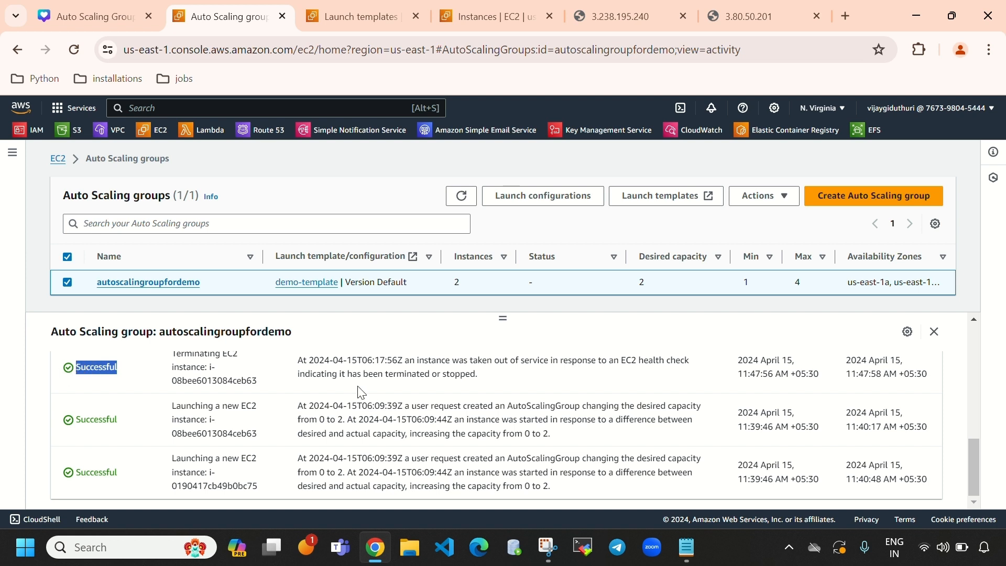
pyautogui.moveTo(386, 376); pyautogui.dragTo(487, 390)
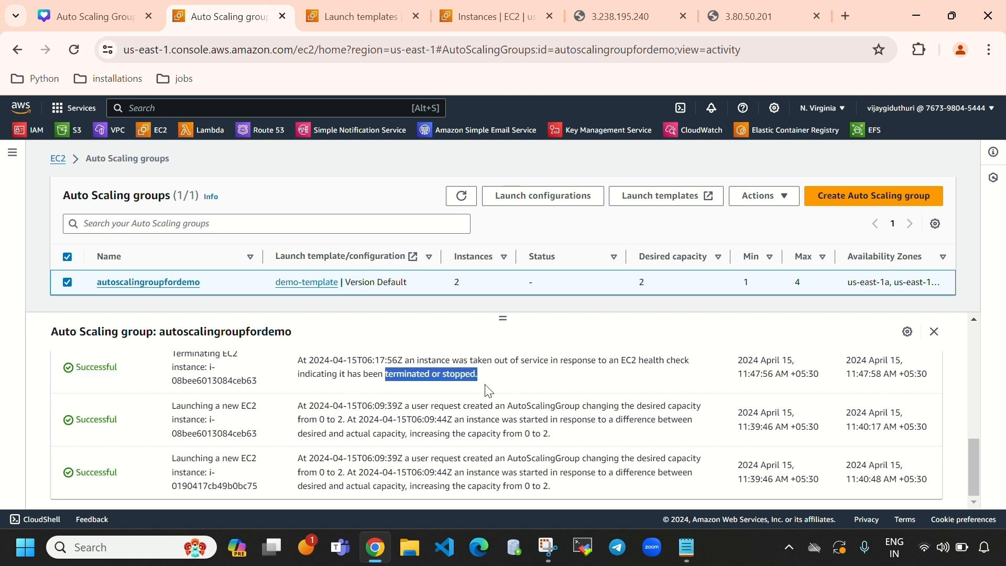
pyautogui.click(517, 372)
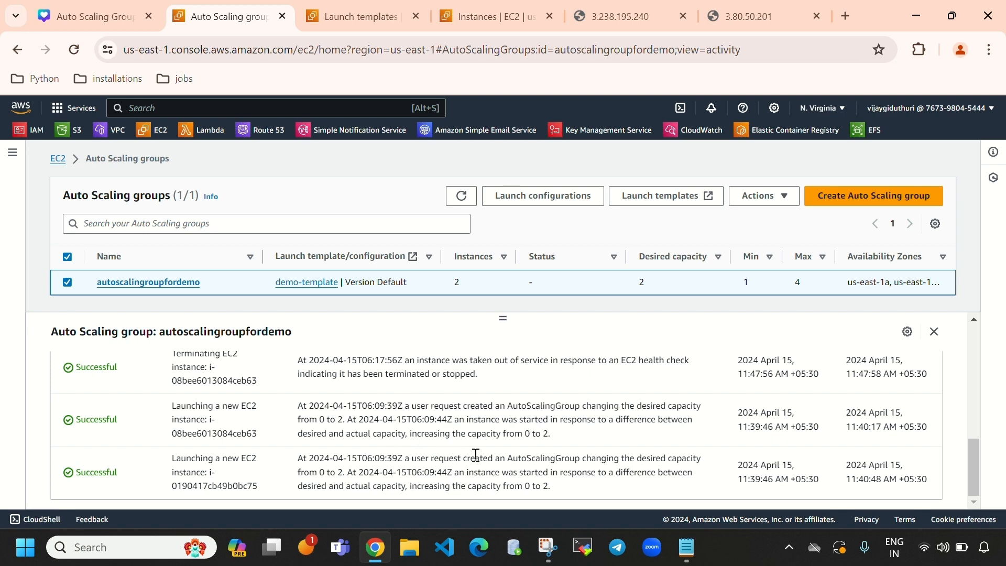
# Step: Terminate the ins-2 instance from the EC2 instances list
pyautogui.click(949, 21)
pyautogui.click(493, 73)
pyautogui.click(942, 73)
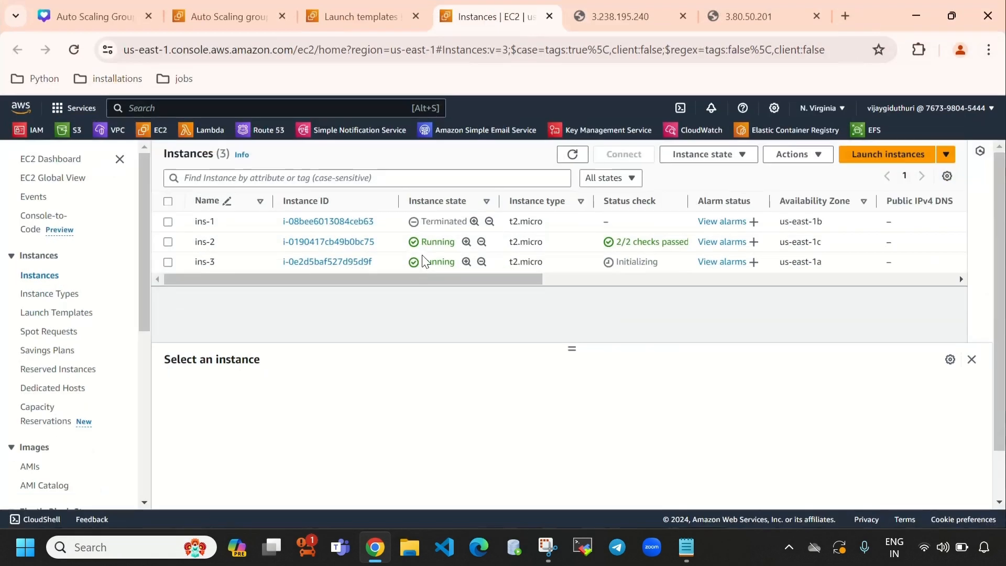
pyautogui.moveTo(422, 242); pyautogui.dragTo(455, 238)
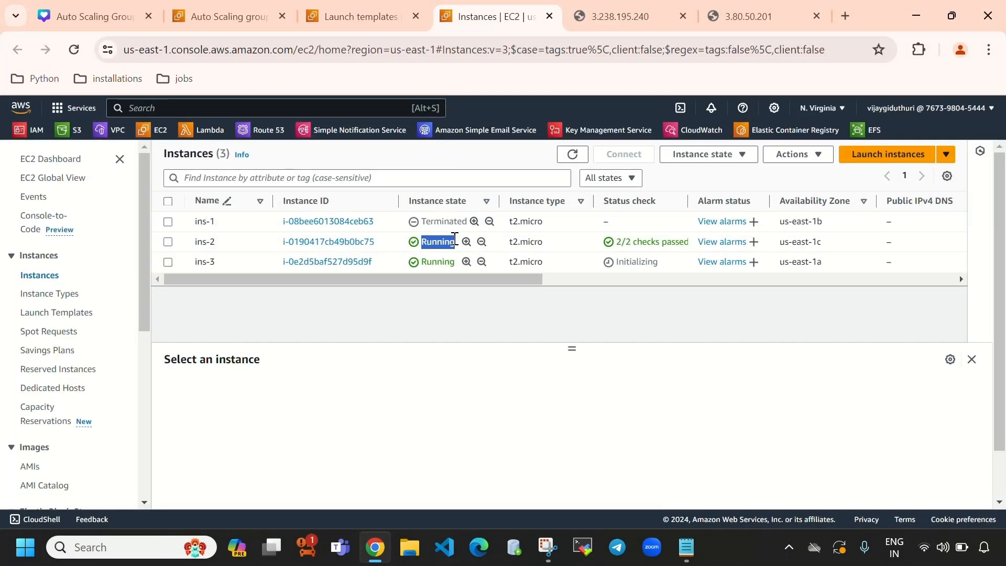
pyautogui.click(218, 243)
pyautogui.click(705, 157)
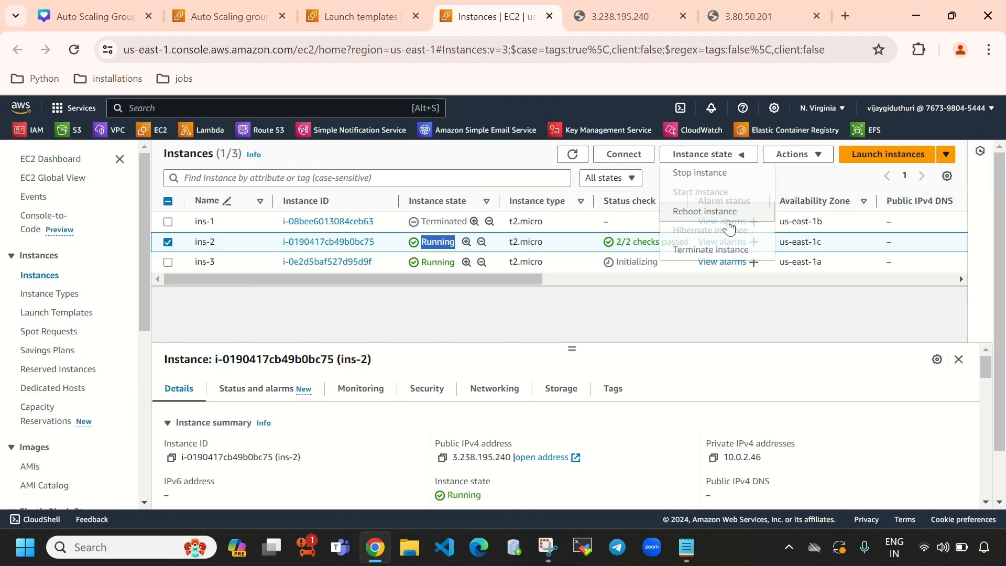
pyautogui.click(735, 251)
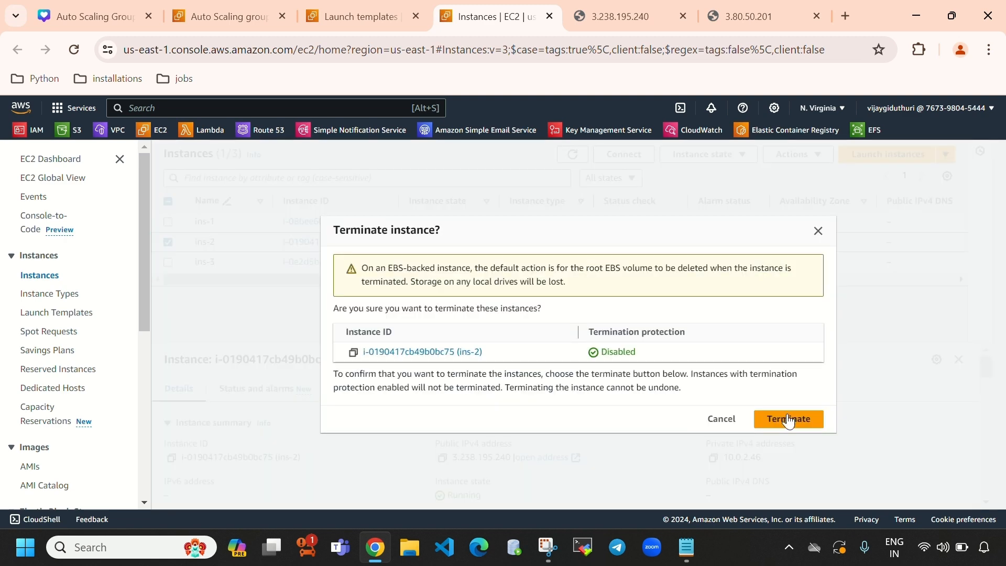
pyautogui.click(789, 418)
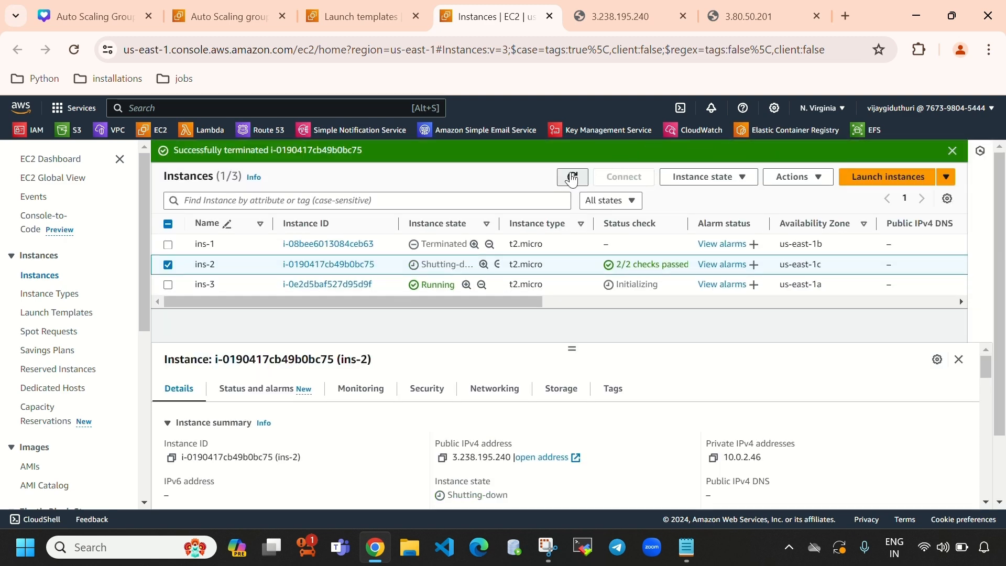
# Step: Refresh the instances list, dismiss the termination notice and check the state of ins-2
pyautogui.click(572, 176)
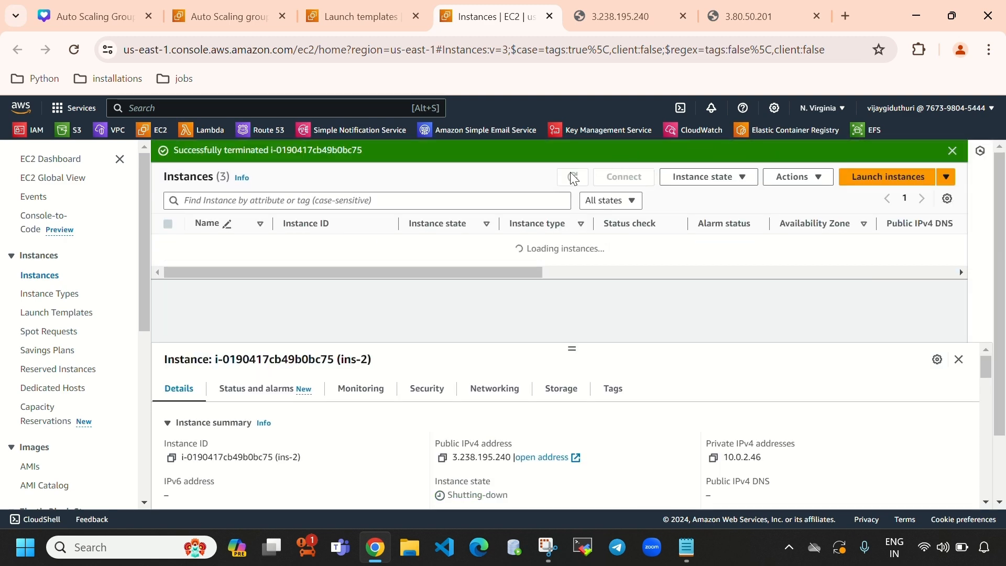
pyautogui.click(954, 152)
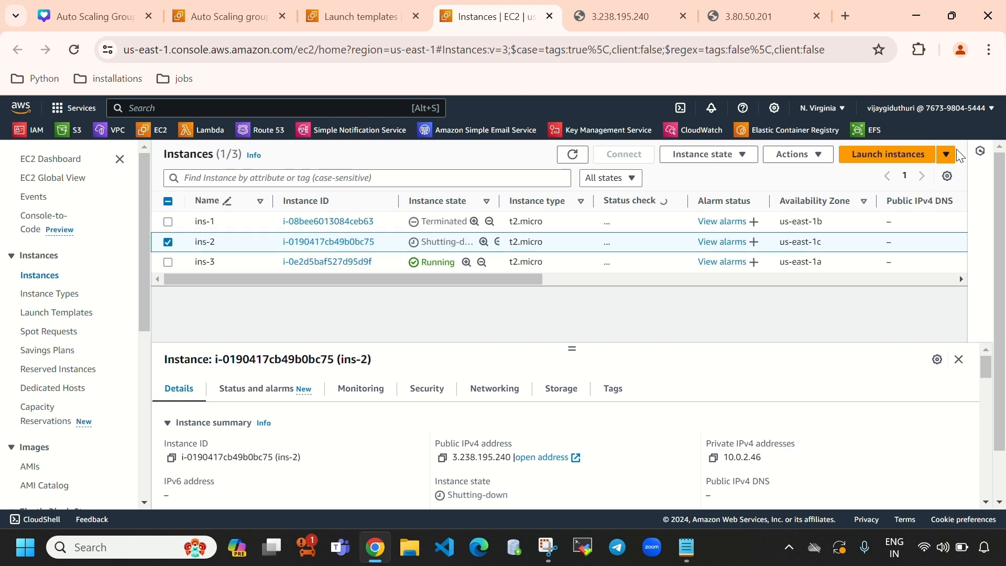
pyautogui.click(574, 155)
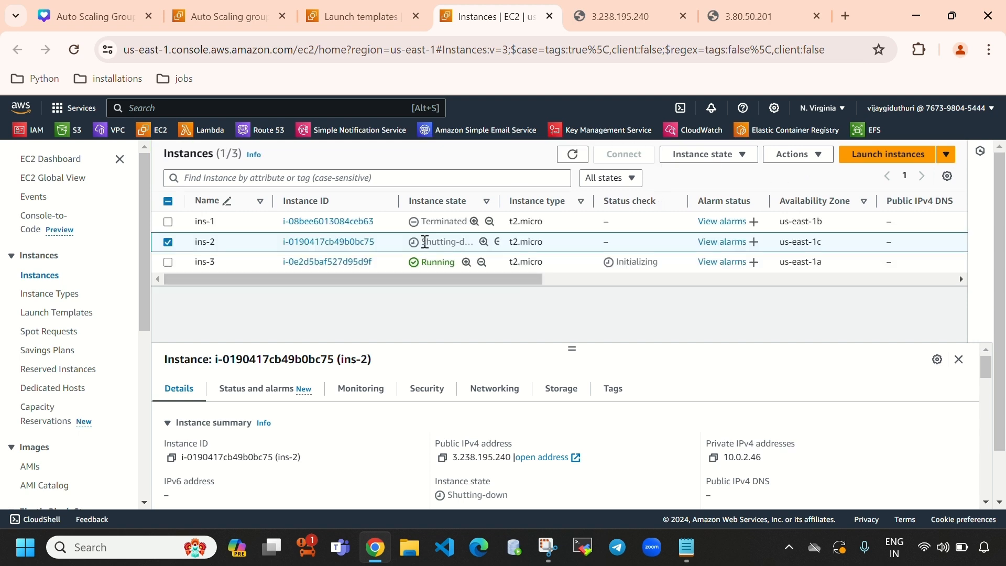
pyautogui.moveTo(425, 242); pyautogui.dragTo(475, 253)
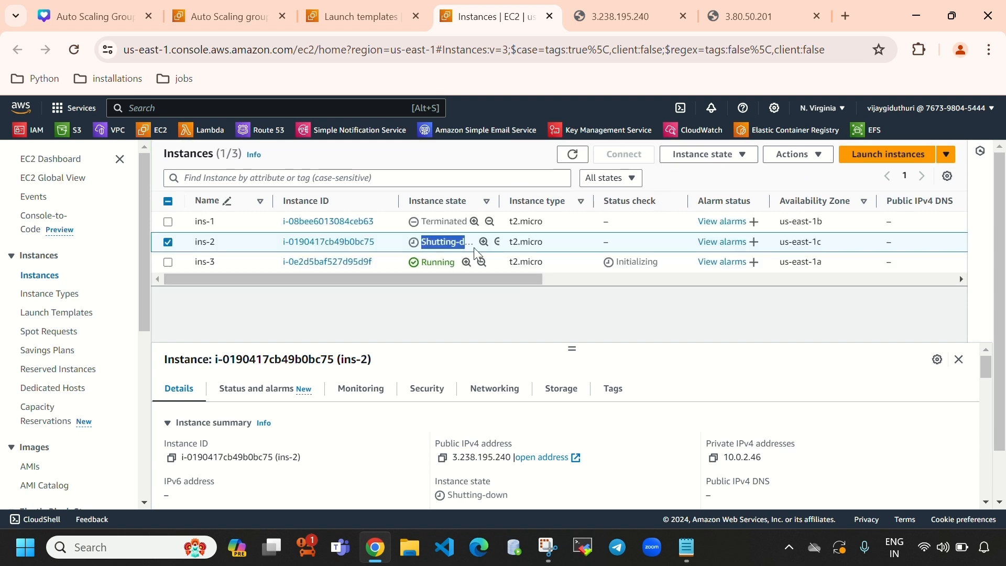
# Step: Refresh the activity history of autoscalingroupfordemo and look for entries about the ins-2 termination and its replacement
pyautogui.click(208, 12)
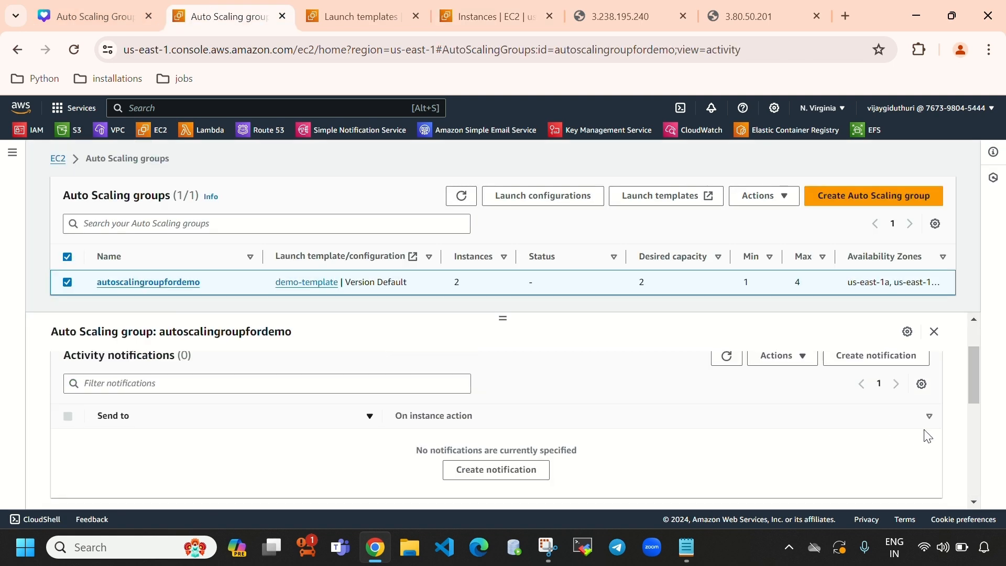
pyautogui.scroll(-2, 831, 449)
pyautogui.click(916, 453)
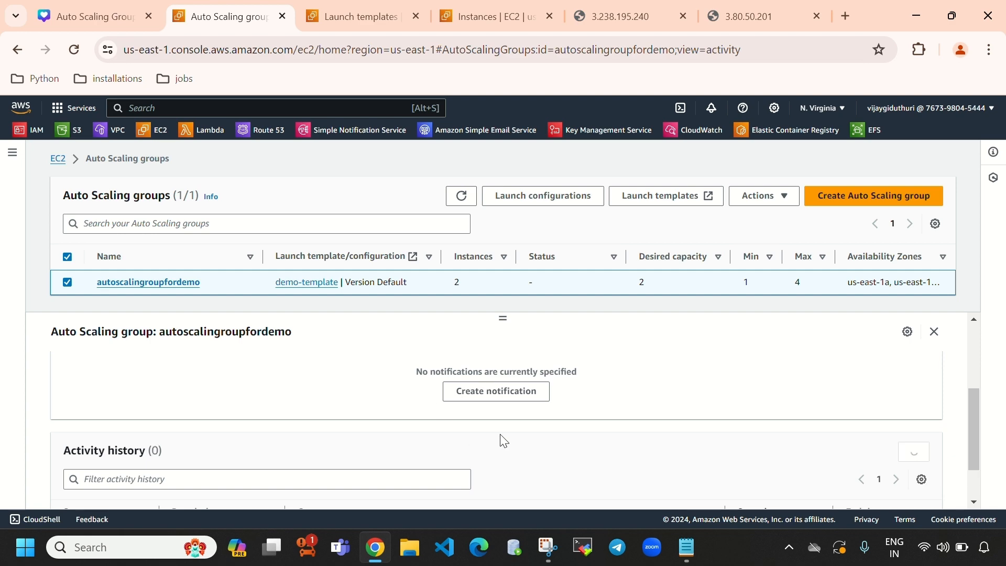
pyautogui.scroll(-5, 503, 440)
pyautogui.scroll(5, 472, 469)
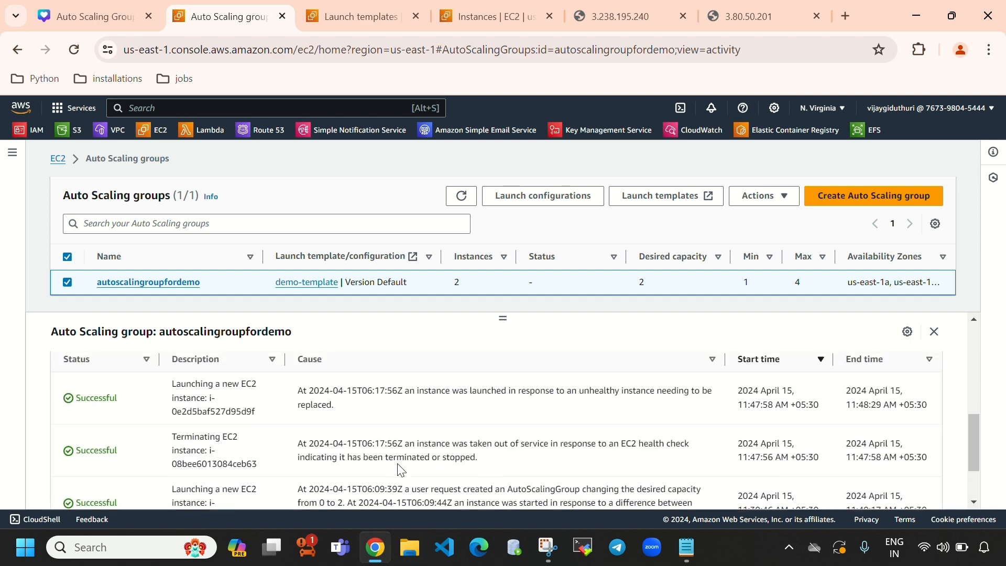
pyautogui.scroll(-5, 404, 462)
pyautogui.scroll(2, 474, 452)
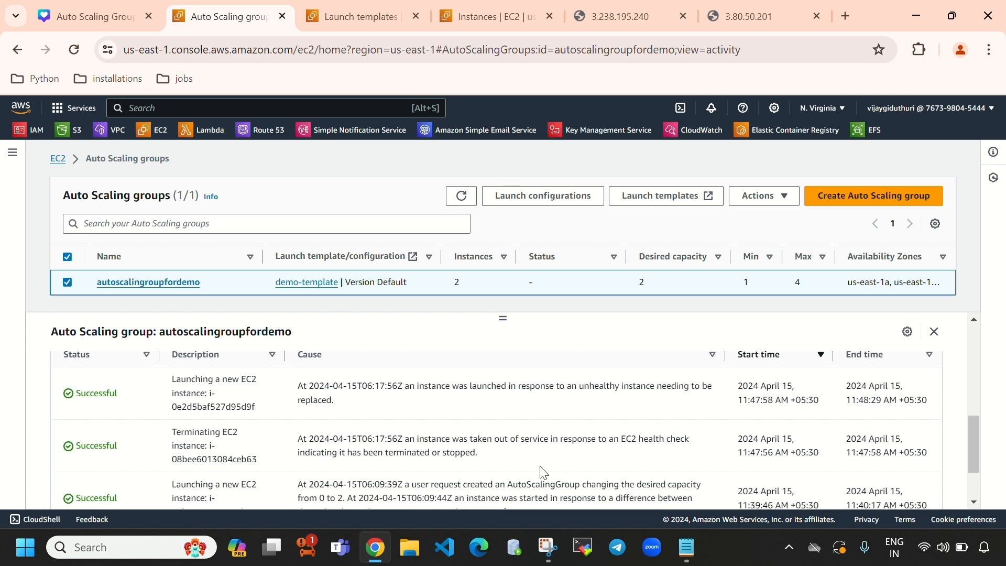
# Step: Return to the EC2 instances list and refresh it repeatedly to check ins-2's state and look for a replacement instance
pyautogui.click(953, 16)
pyautogui.click(511, 78)
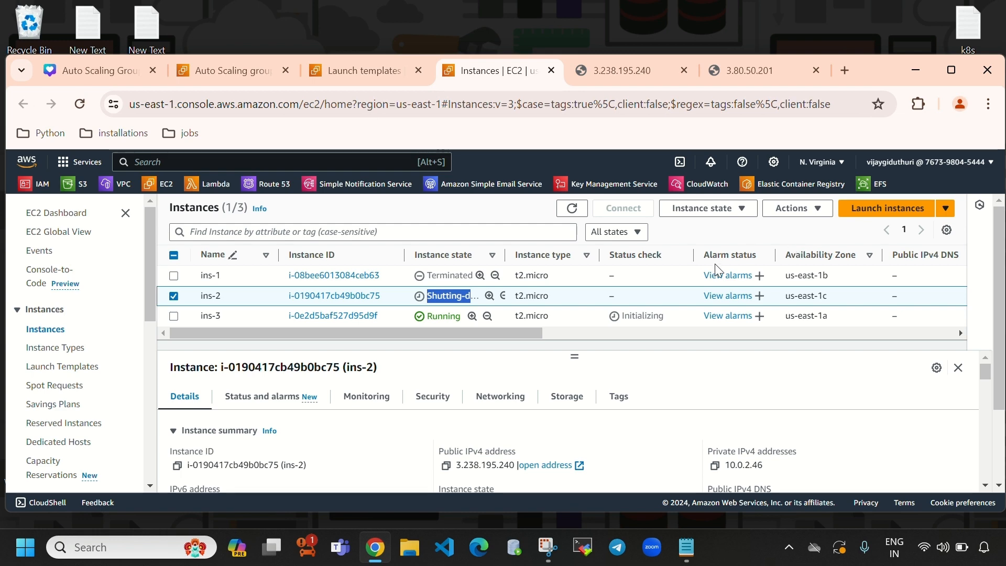
pyautogui.click(941, 70)
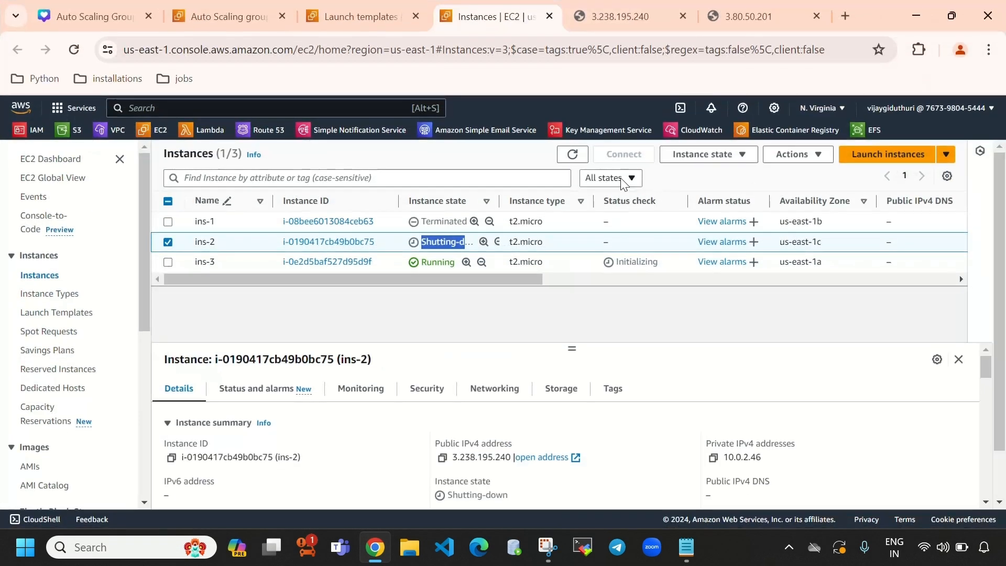
pyautogui.click(571, 156)
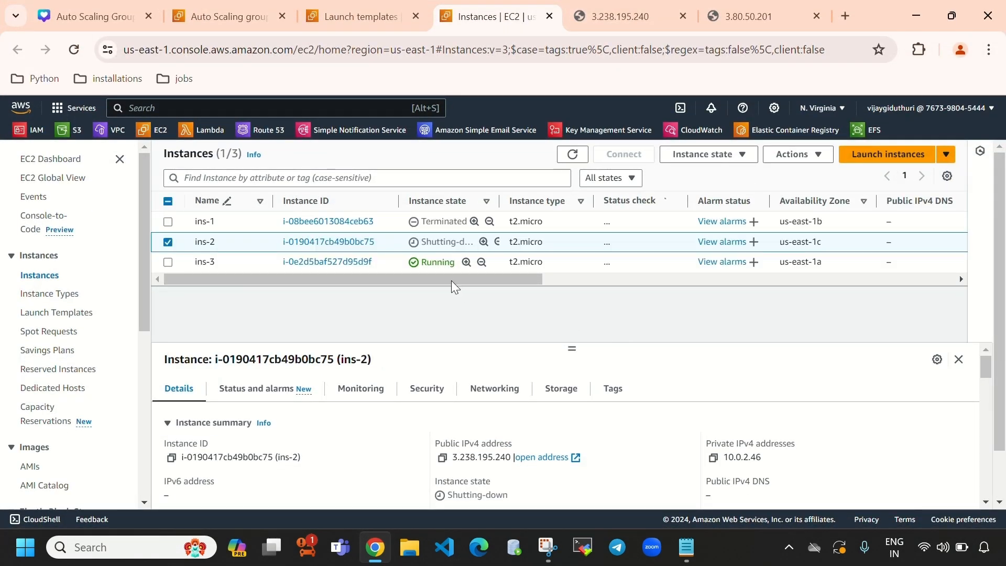
pyautogui.moveTo(425, 240); pyautogui.dragTo(465, 243)
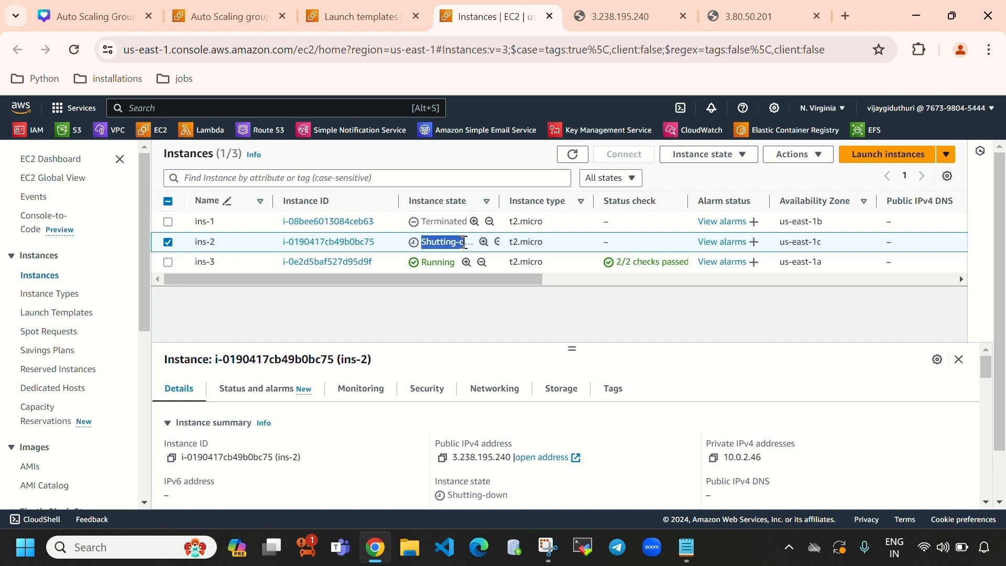
pyautogui.click(573, 154)
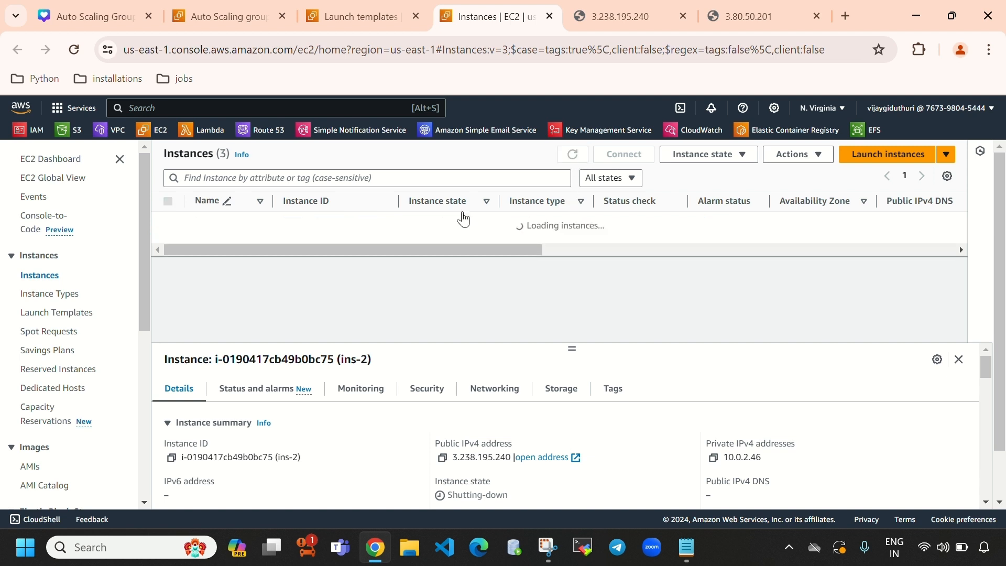
pyautogui.click(573, 154)
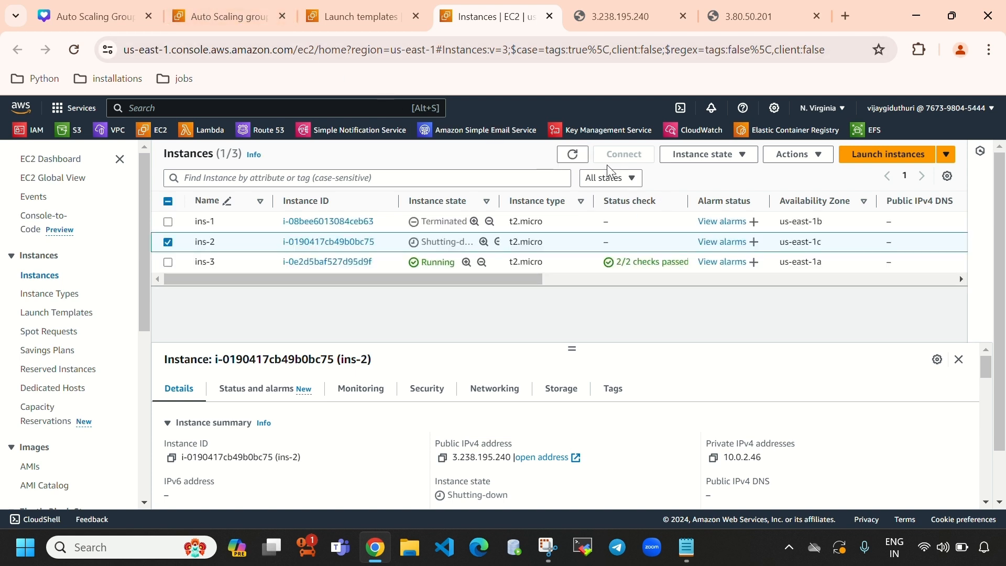
pyautogui.click(572, 154)
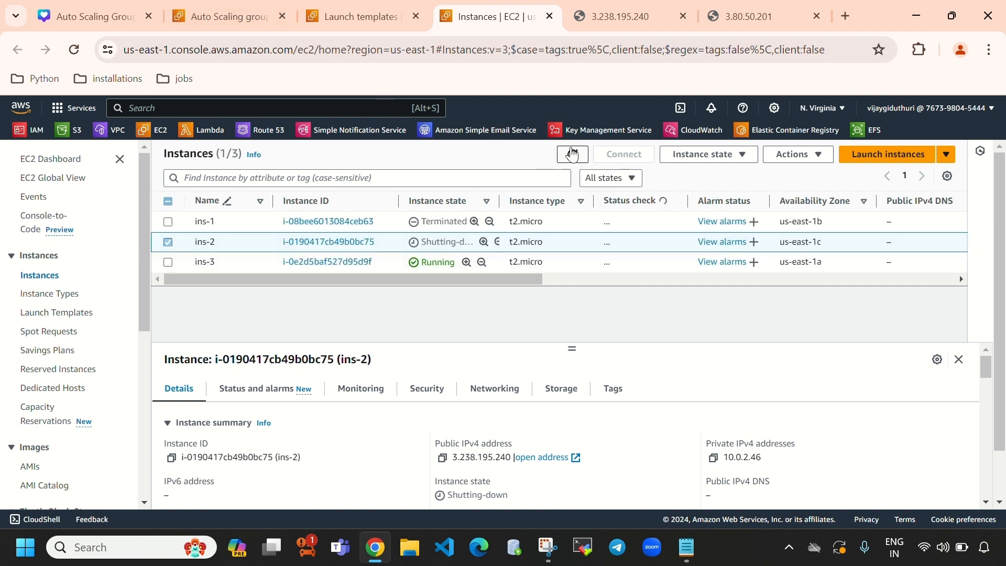
pyautogui.click(574, 154)
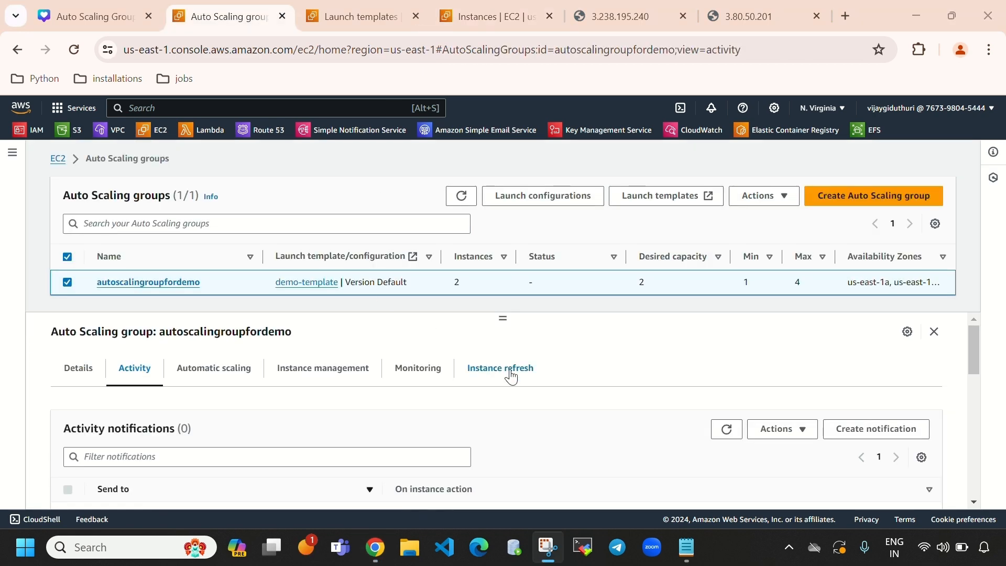
# Step: Examine the newest launch entry and the older entries in the activity history of autoscalingroupfordemo
pyautogui.scroll(-5, 511, 376)
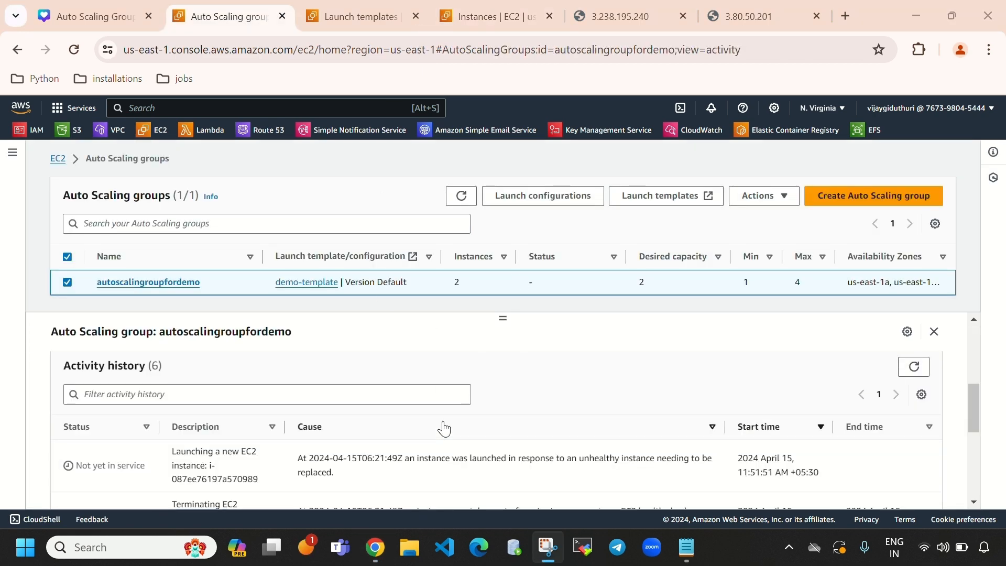
pyautogui.scroll(2, 445, 425)
pyautogui.scroll(-3, 321, 417)
pyautogui.scroll(5, 352, 404)
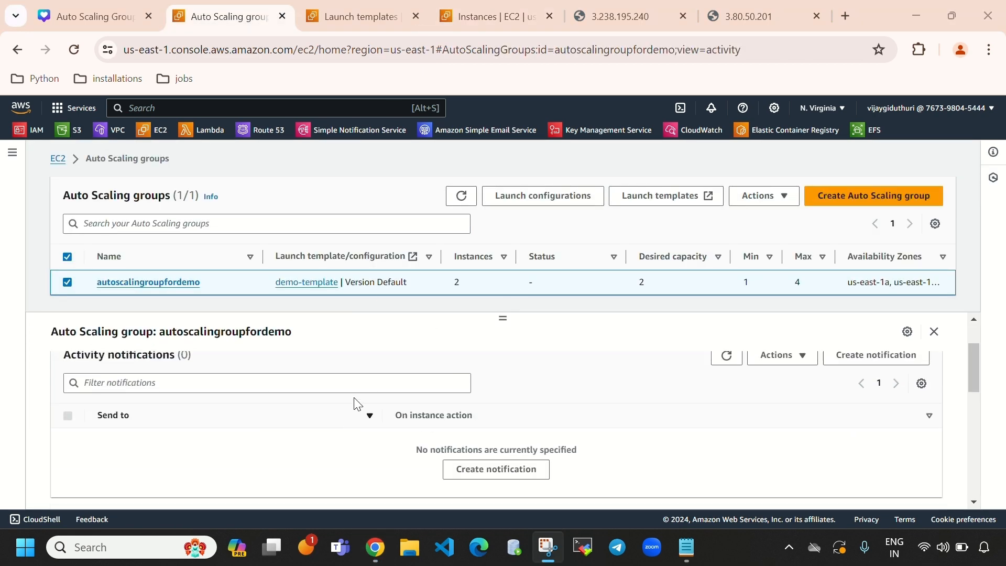
pyautogui.scroll(-5, 336, 443)
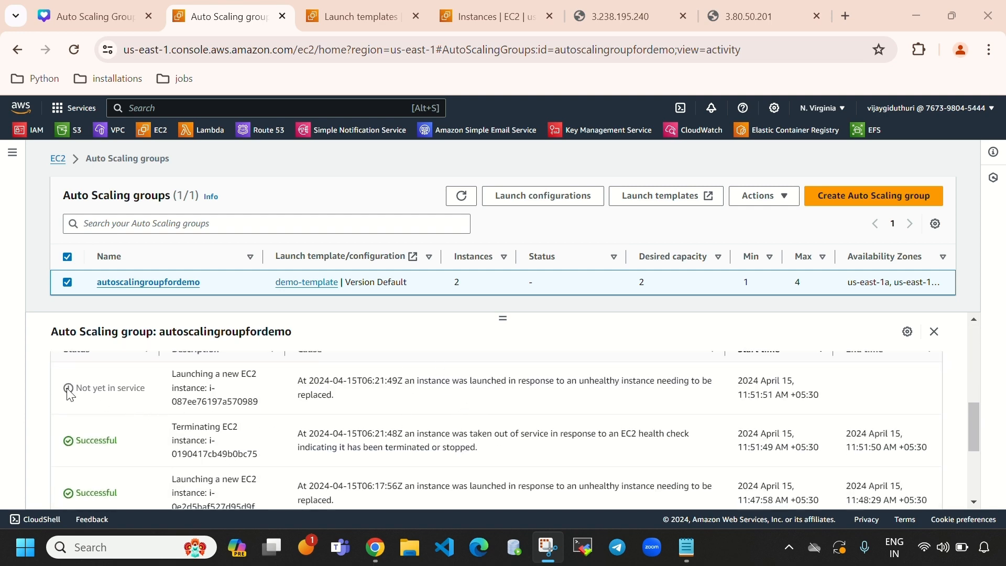
pyautogui.moveTo(70, 394); pyautogui.dragTo(164, 392)
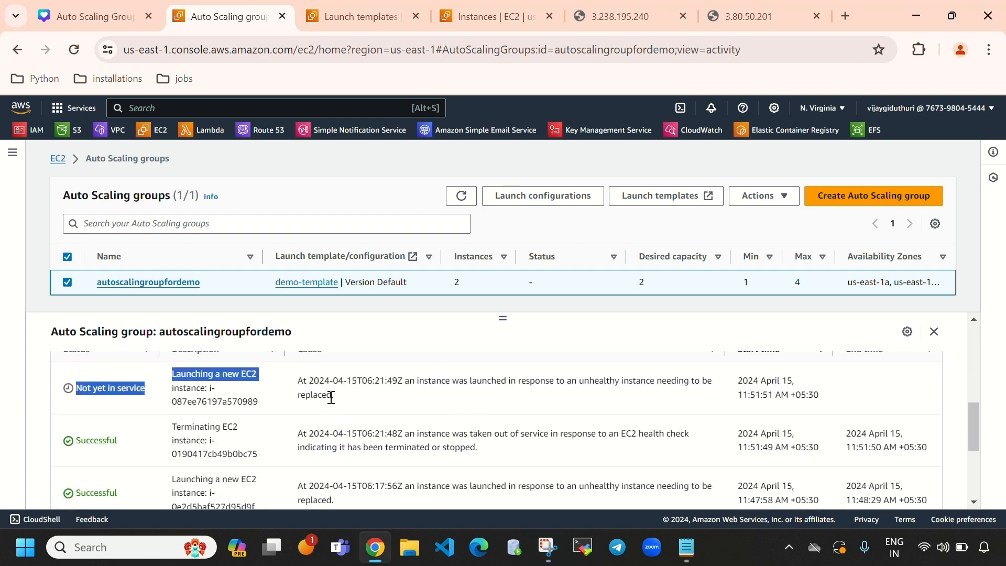
pyautogui.scroll(-3, 550, 456)
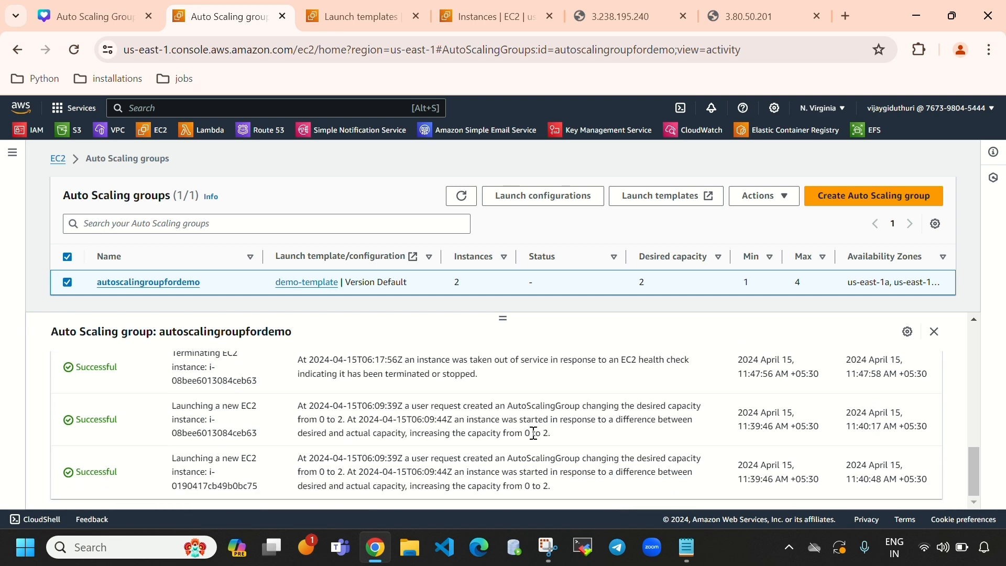
# Step: Return to the EC2 instances list from the activity history and refresh it to find the instance replacing ins-2
pyautogui.scroll(3, 532, 433)
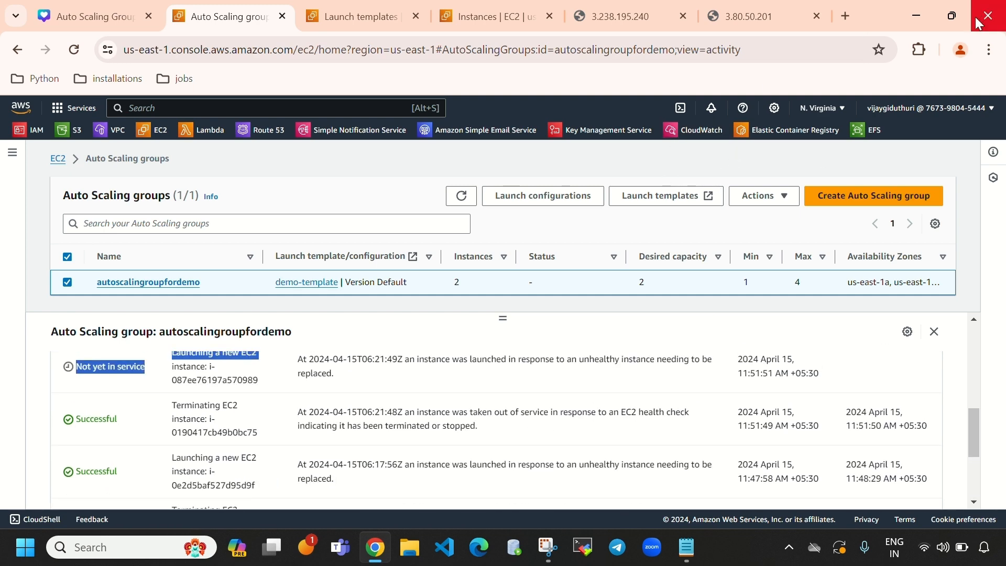
pyautogui.click(952, 16)
pyautogui.click(464, 70)
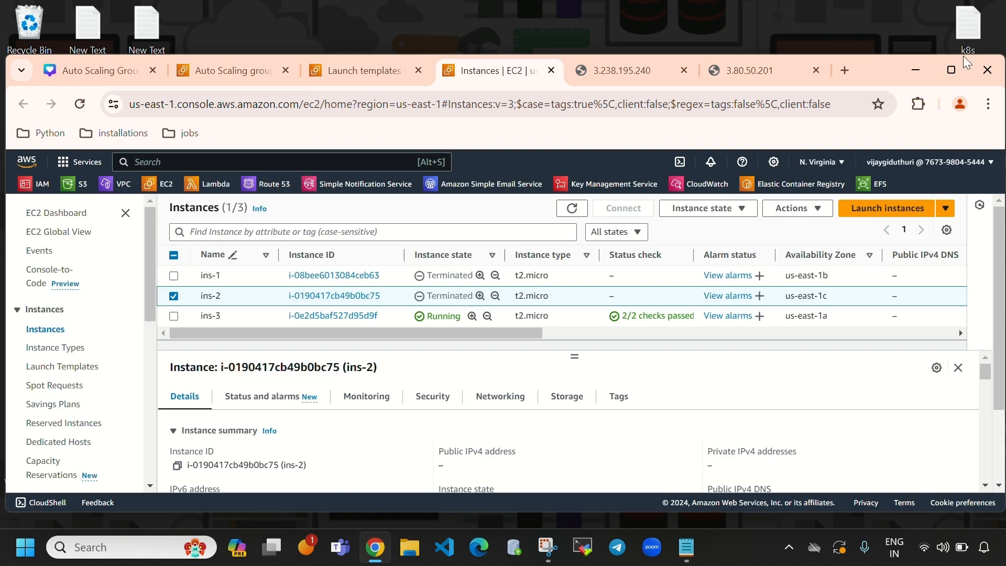
pyautogui.click(951, 71)
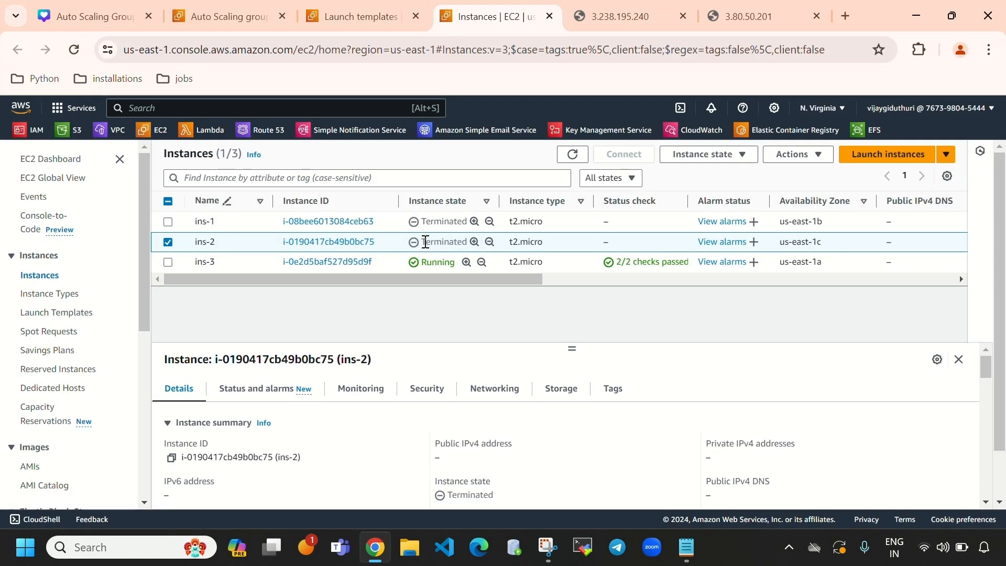
pyautogui.moveTo(425, 242); pyautogui.dragTo(468, 242)
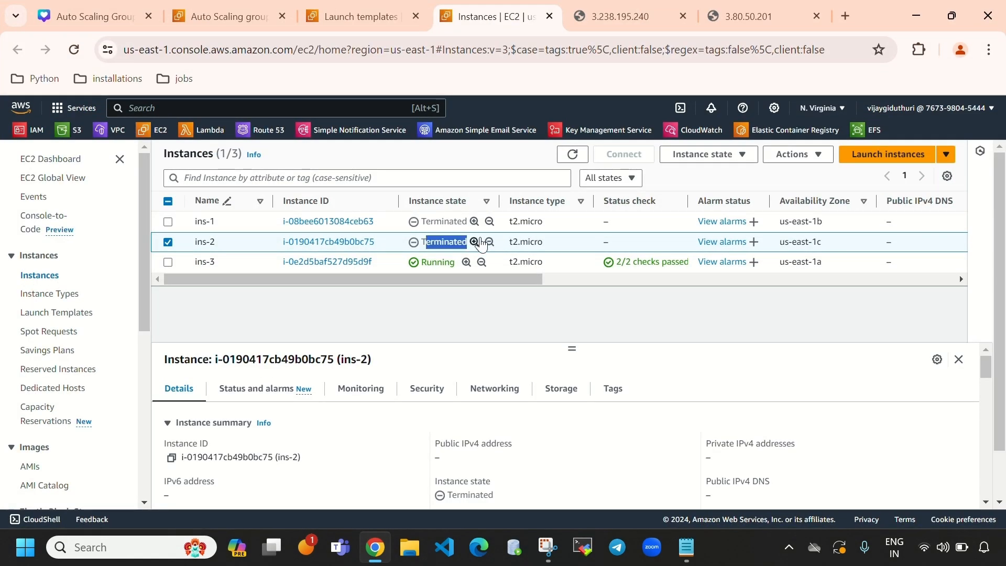
pyautogui.click(573, 156)
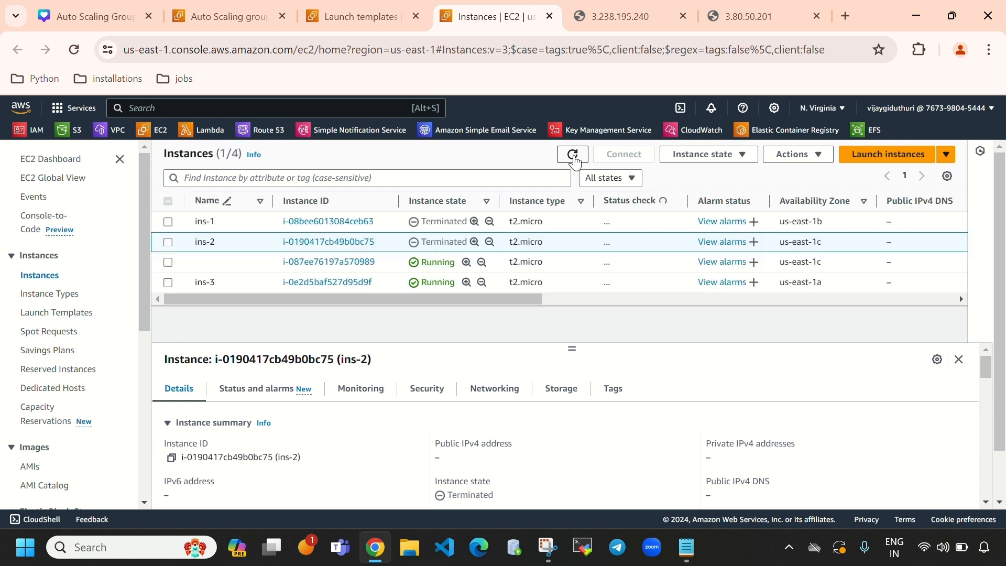
pyautogui.click(572, 154)
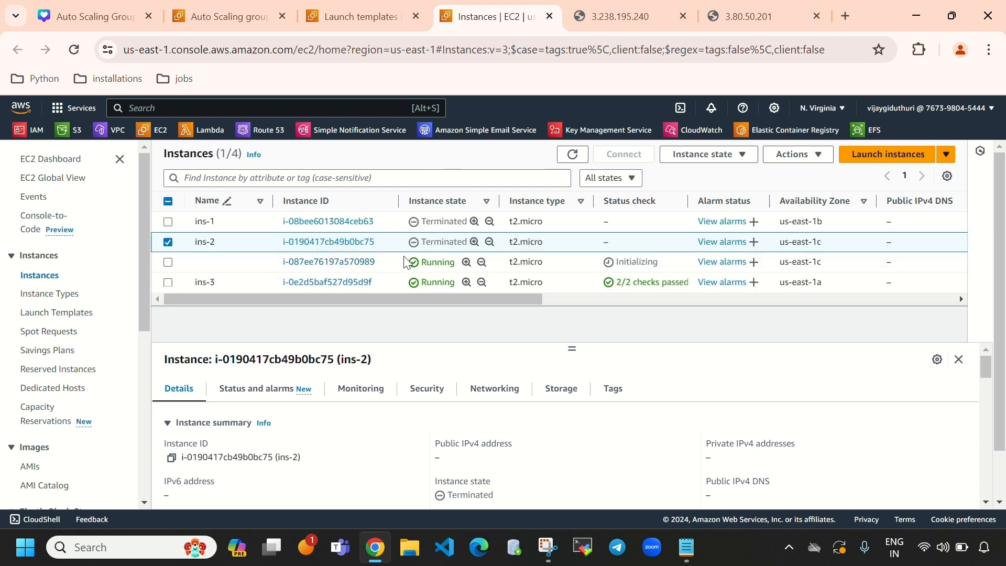
# Step: Check the unnamed replacement instance's state and status check, and compare its instance type and Availability Zone with those of ins-2
pyautogui.moveTo(422, 262); pyautogui.dragTo(456, 262)
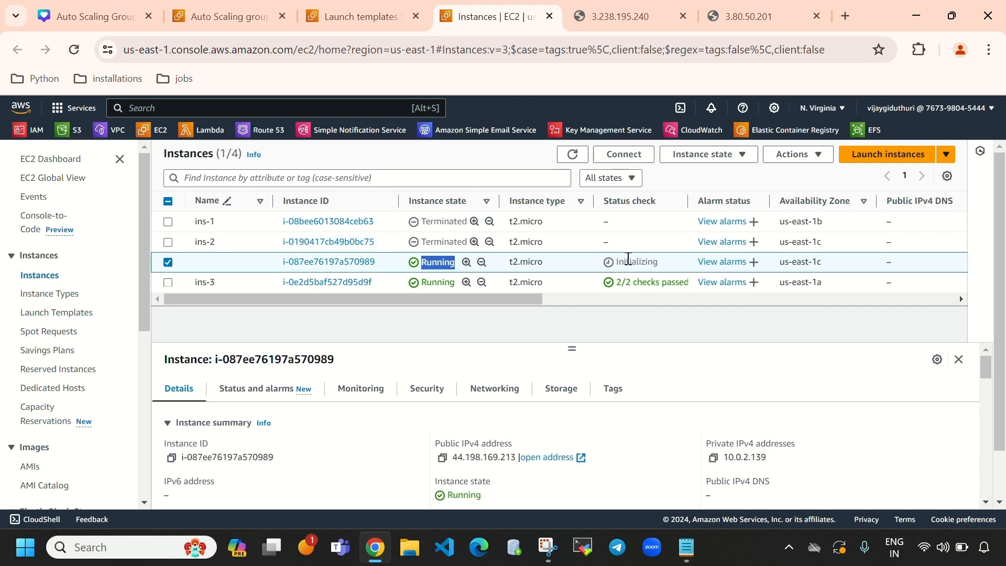
pyautogui.moveTo(624, 262); pyautogui.dragTo(654, 263)
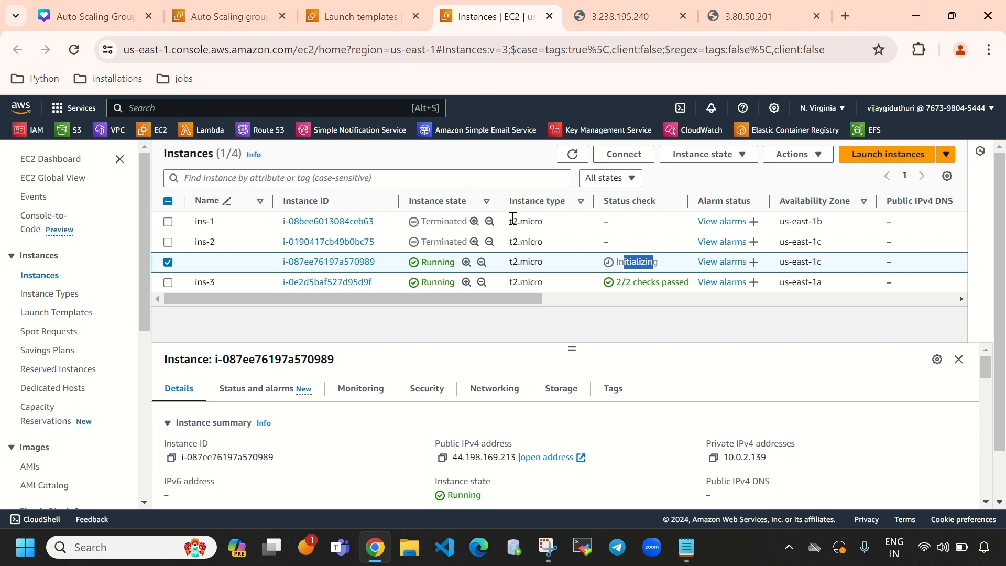
pyautogui.moveTo(512, 224); pyautogui.dragTo(545, 205)
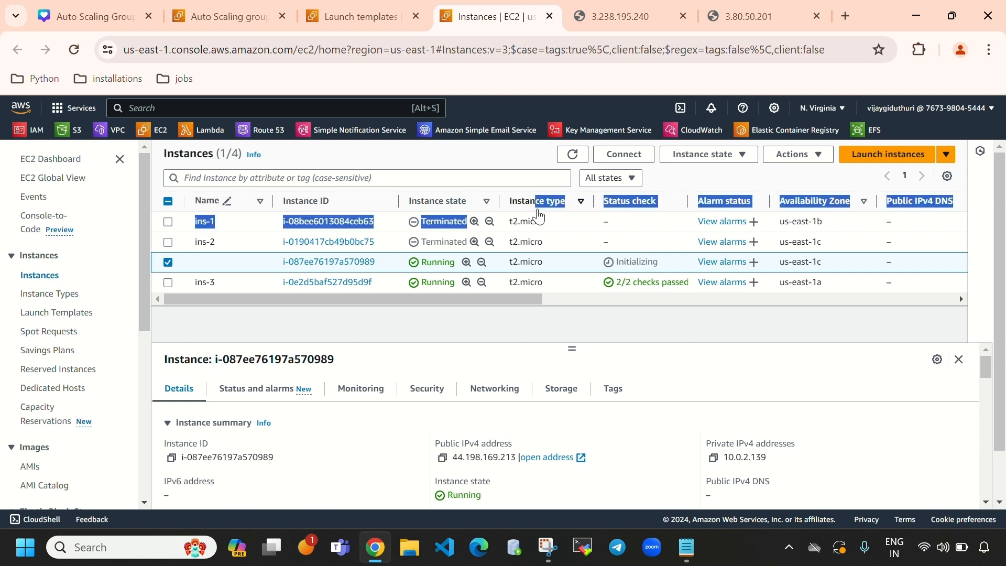
pyautogui.doubleClick(526, 242)
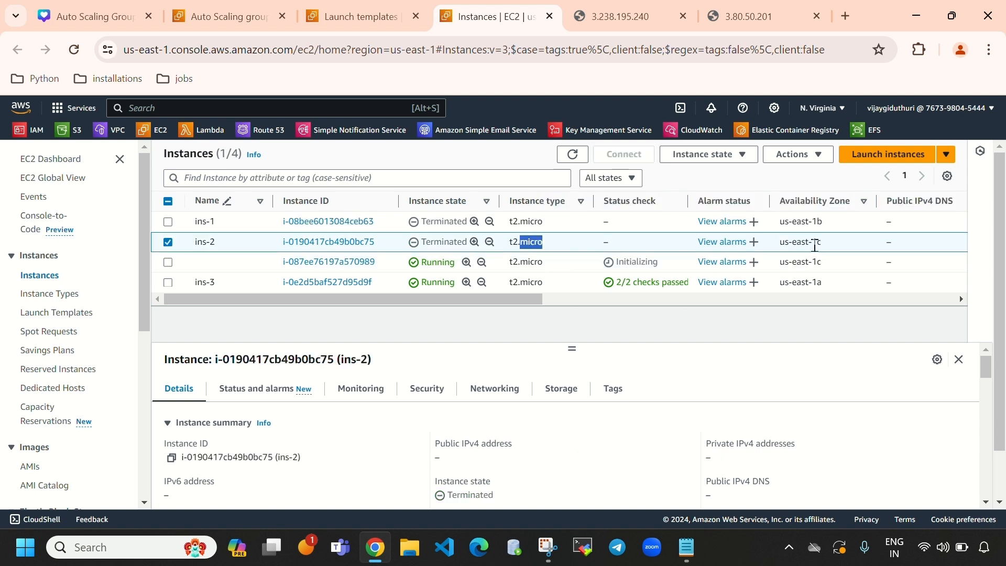
pyautogui.moveTo(823, 246); pyautogui.dragTo(778, 246)
pyautogui.click(779, 336)
# Step: View the instance details of demo-template on the launch templates page and return to the instances list
pyautogui.click(335, 27)
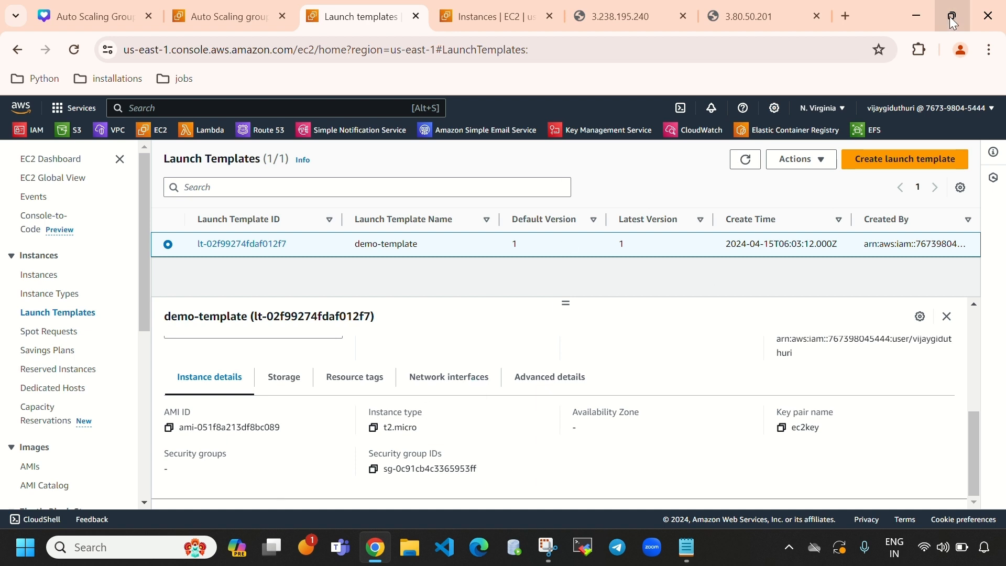
pyautogui.moveTo(959, 17)
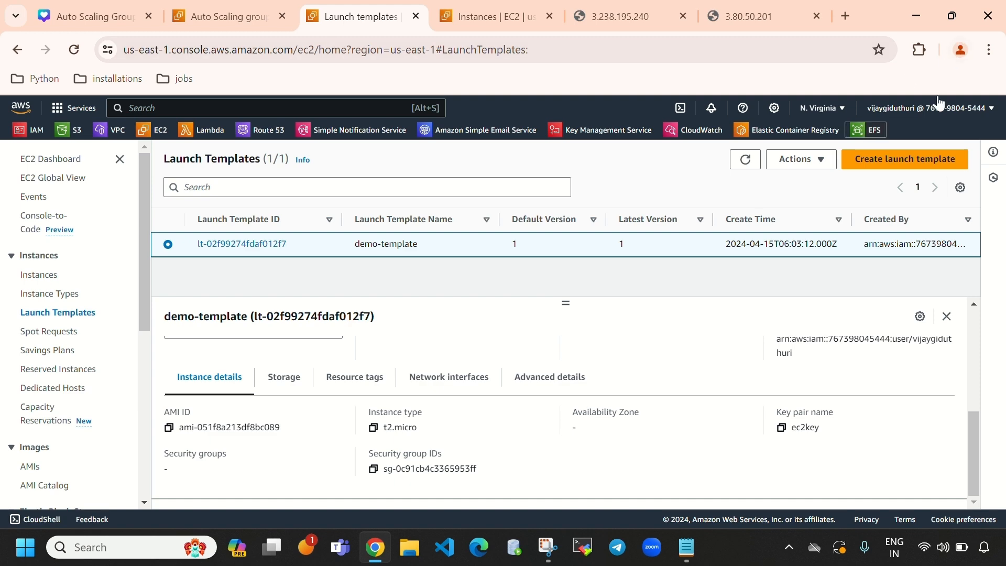
pyautogui.click(956, 14)
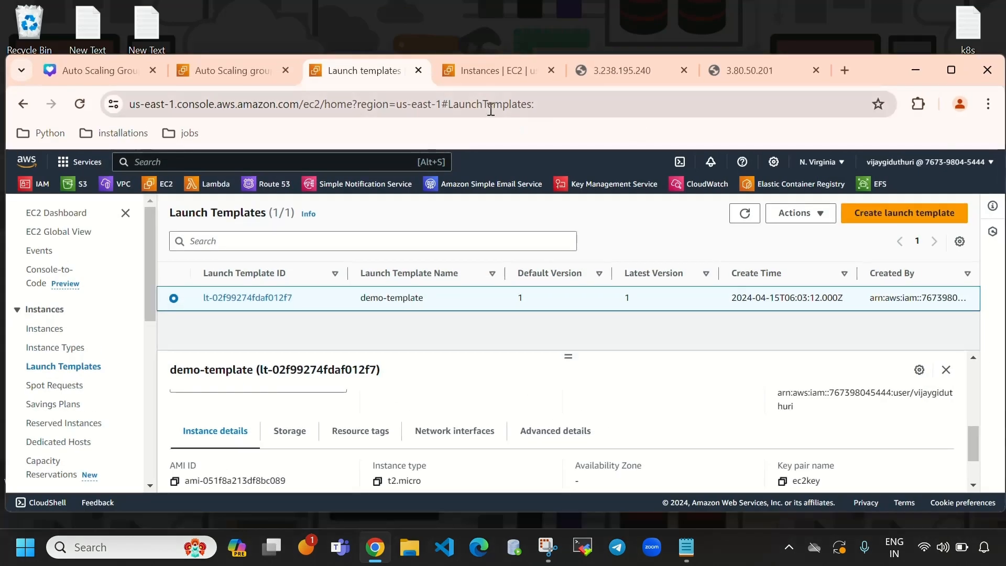
pyautogui.click(491, 67)
pyautogui.click(943, 68)
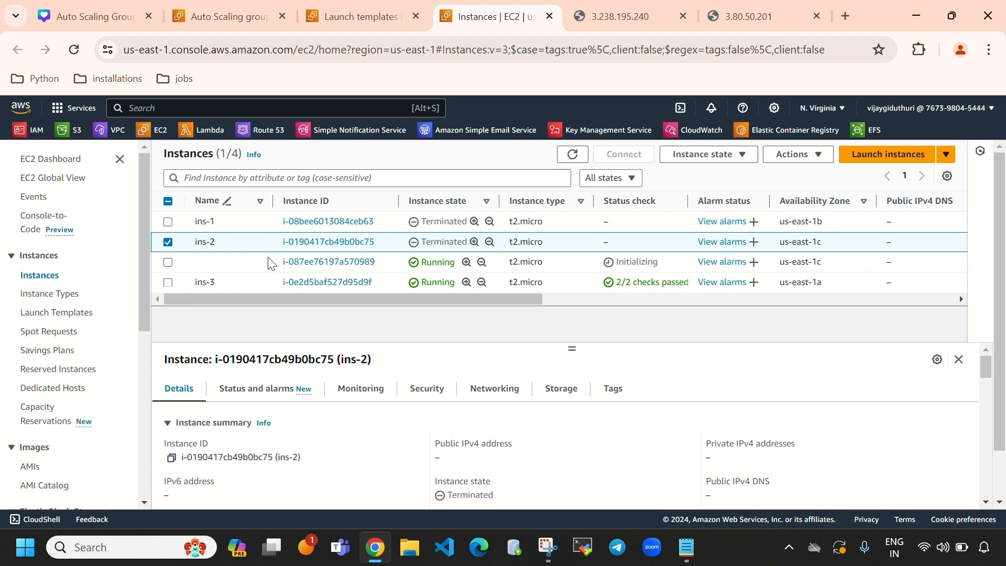
# Step: Reload the web page at 3.238.195.240 to test whether its server still responds
pyautogui.click(621, 21)
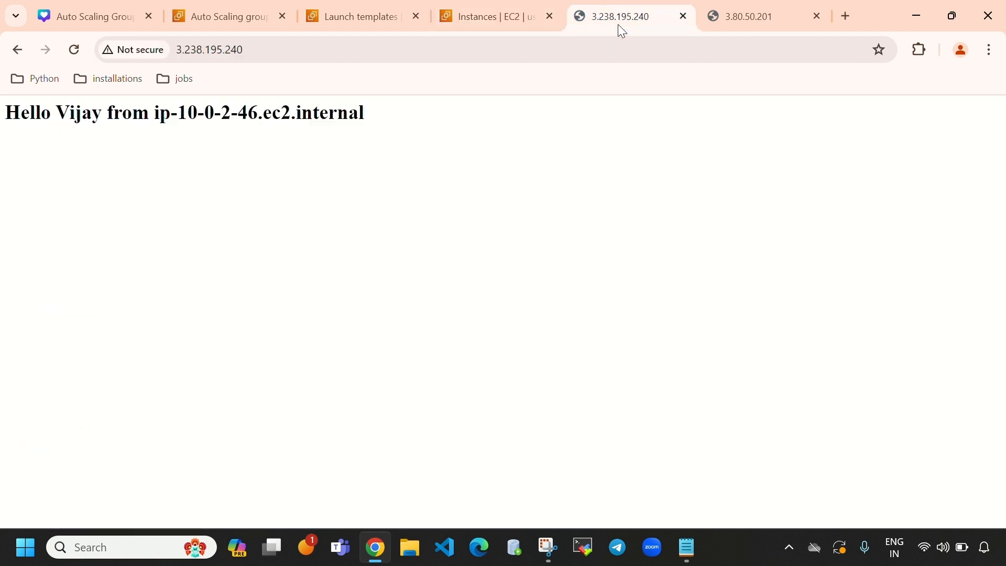
pyautogui.click(74, 49)
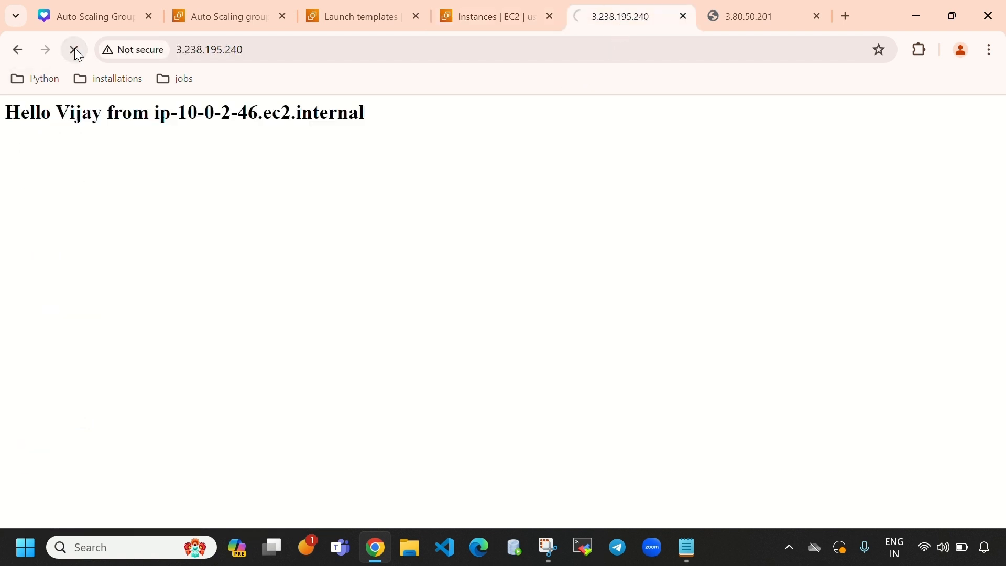
pyautogui.click(950, 17)
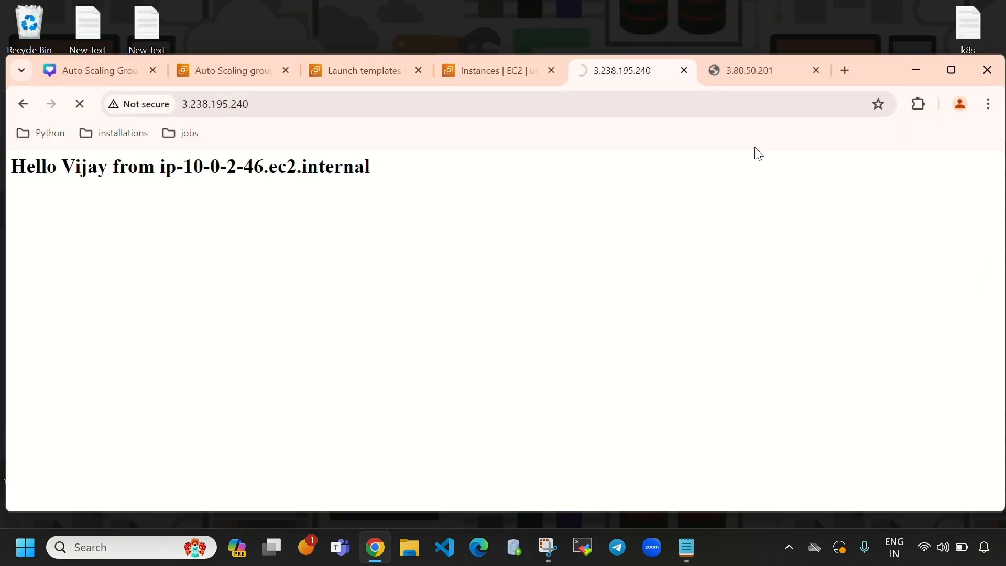
pyautogui.click(951, 70)
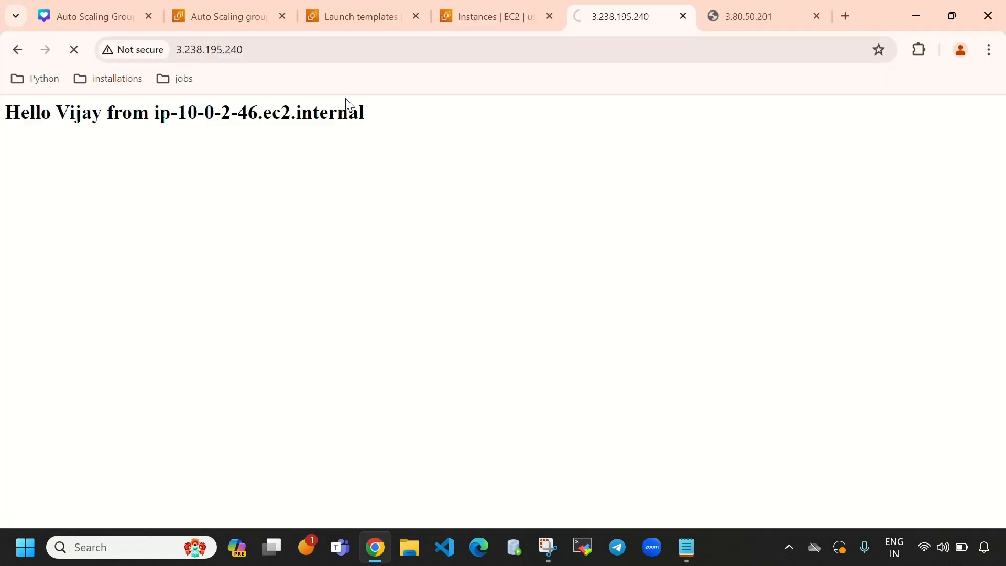
# Step: Select the unnamed replacement instance i-087ee76197a570989 in the instances list and copy its public IPv4 address
pyautogui.click(951, 17)
pyautogui.click(500, 73)
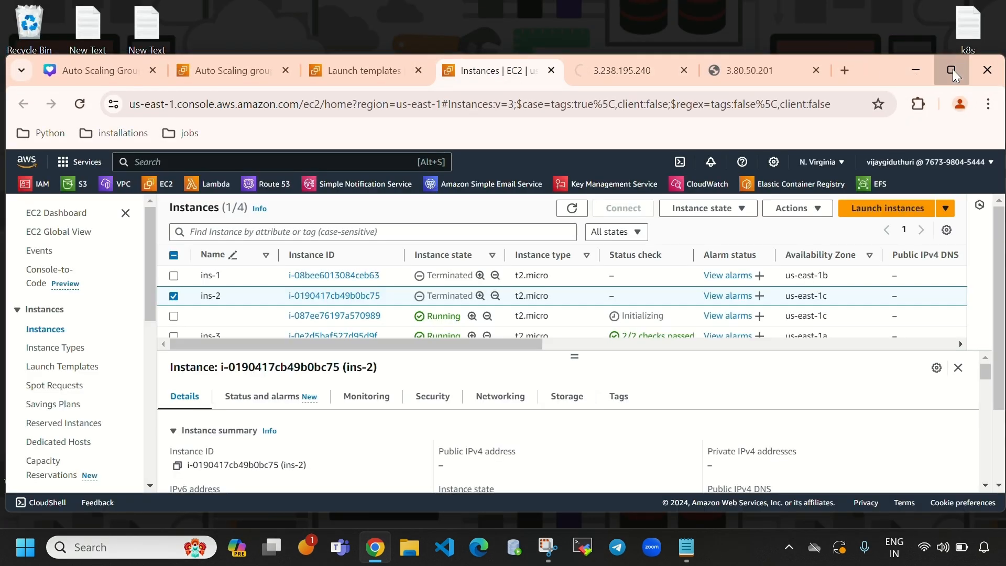
pyautogui.click(952, 70)
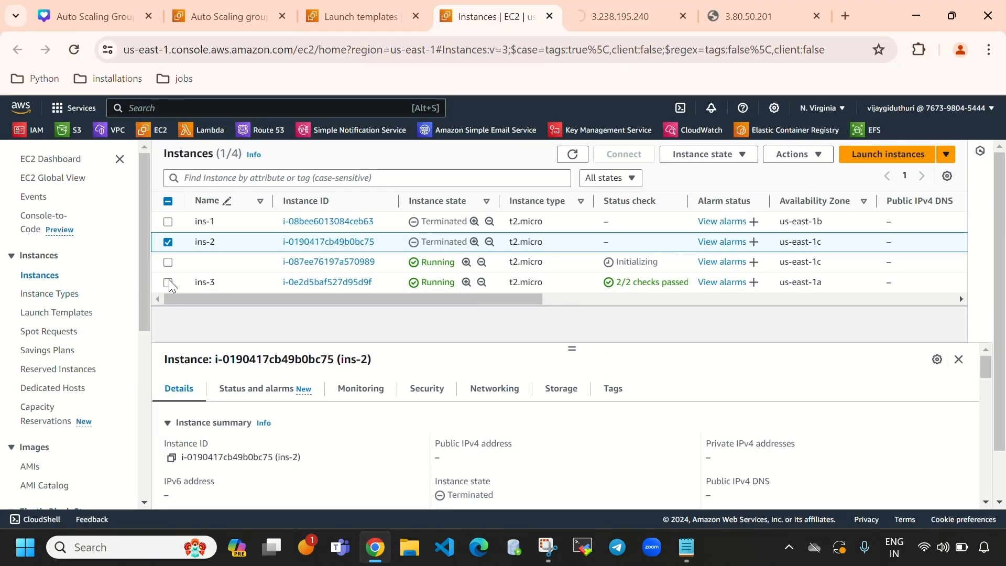
pyautogui.click(167, 264)
pyautogui.click(170, 241)
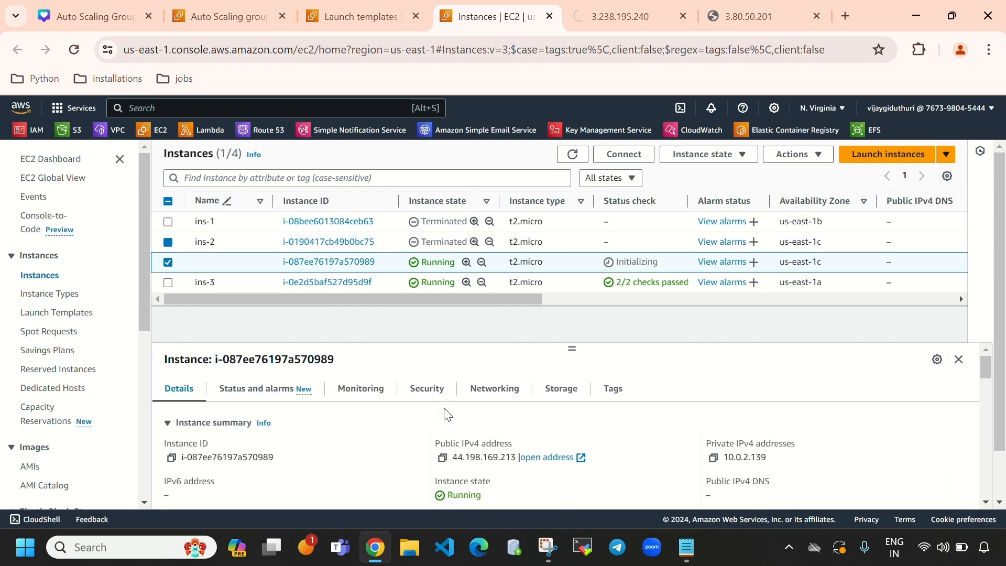
pyautogui.click(441, 458)
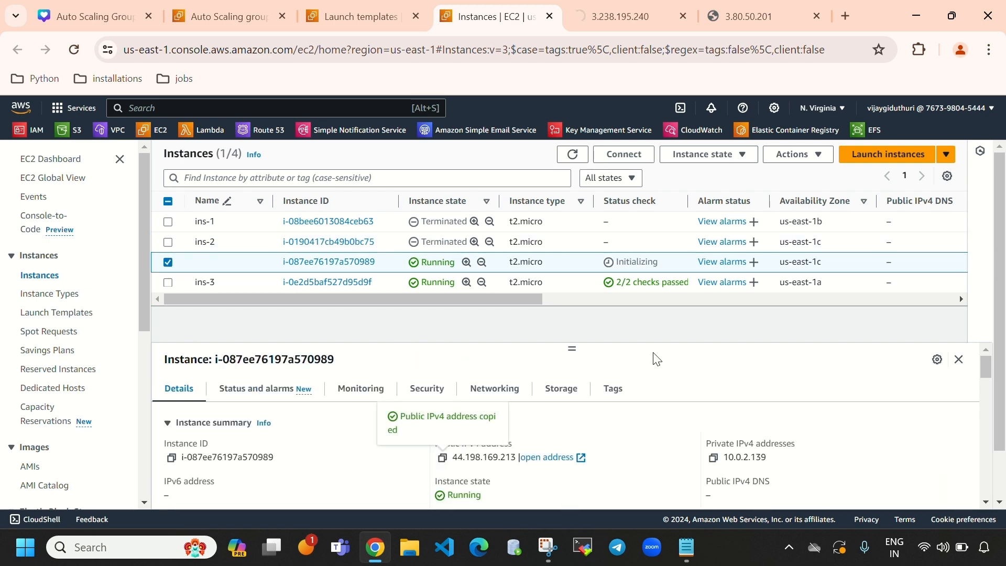
# Step: Open the copied address 44.198.169.213 in a new browser tab and check the host name in the greeting
pyautogui.click(845, 17)
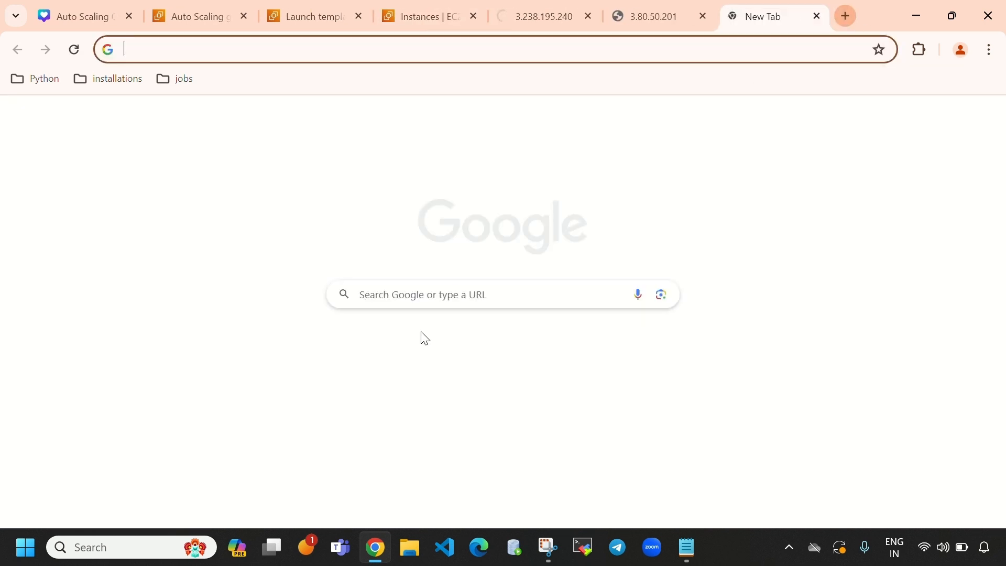
pyautogui.click(449, 290)
pyautogui.hotkey('ctrl', 'v')
pyautogui.press('Return')
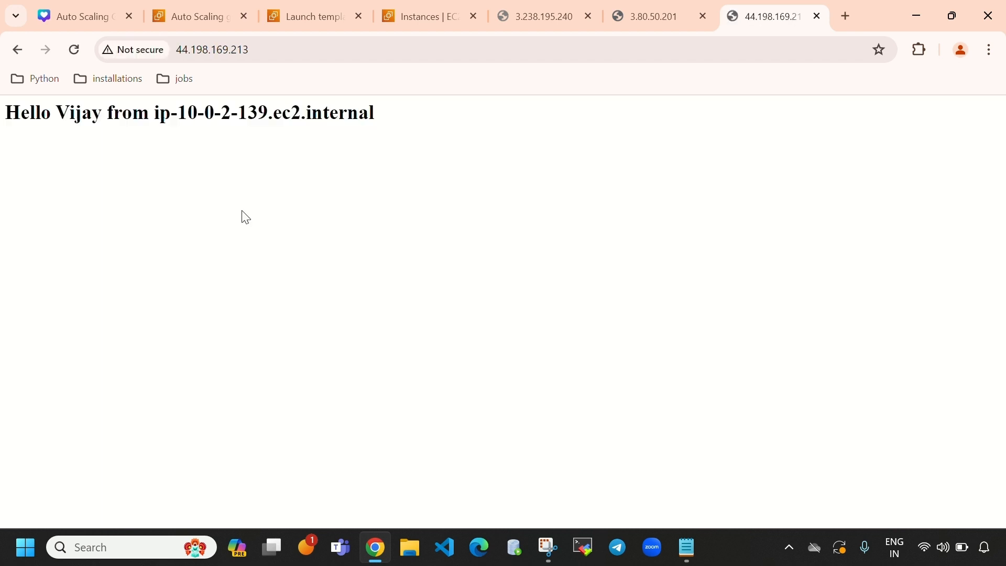
pyautogui.moveTo(9, 114); pyautogui.dragTo(267, 113)
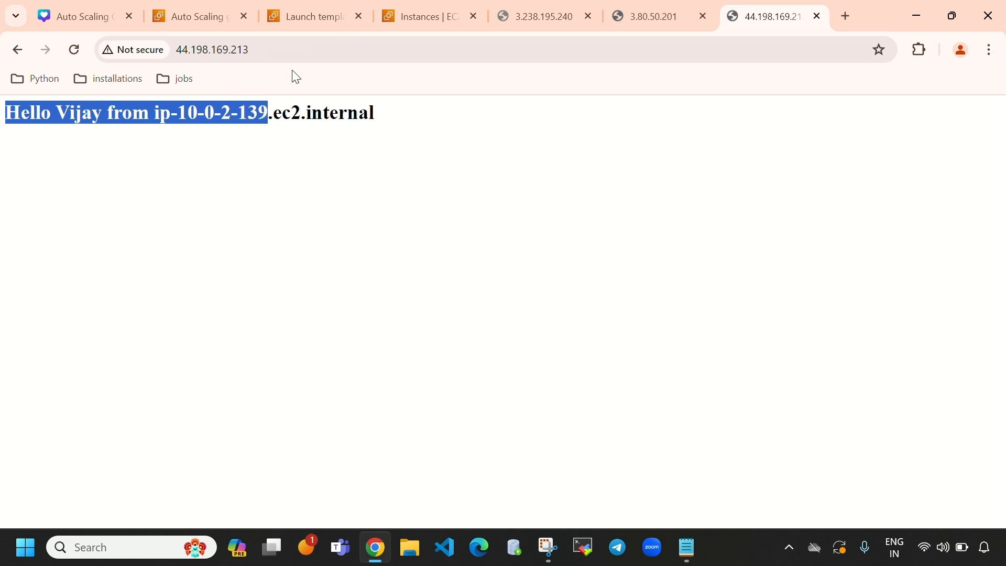
# Step: Check the private IPv4 address in the replacement instance's summary against the host name shown on its web page
pyautogui.click(954, 16)
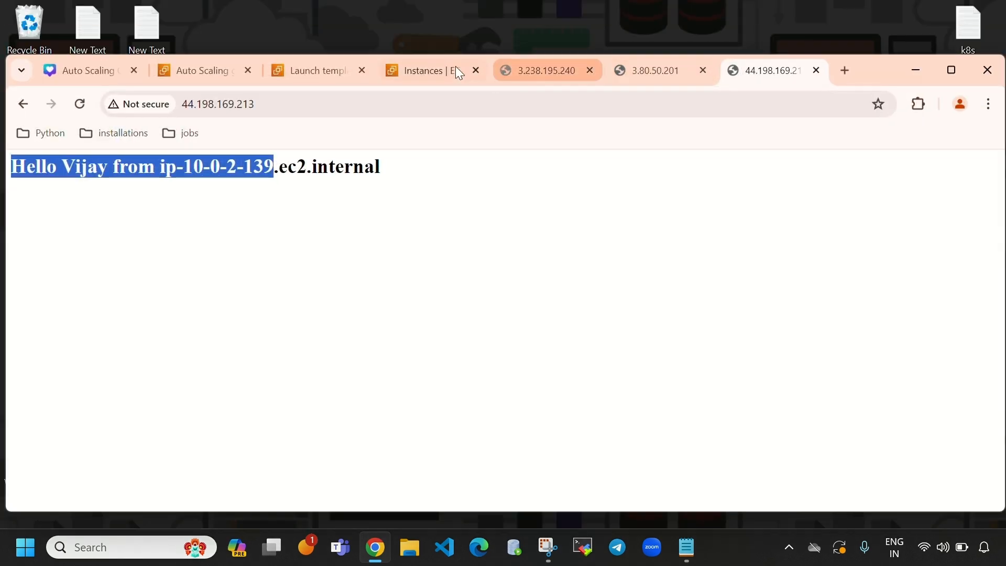
pyautogui.click(412, 70)
pyautogui.scroll(-3, 593, 373)
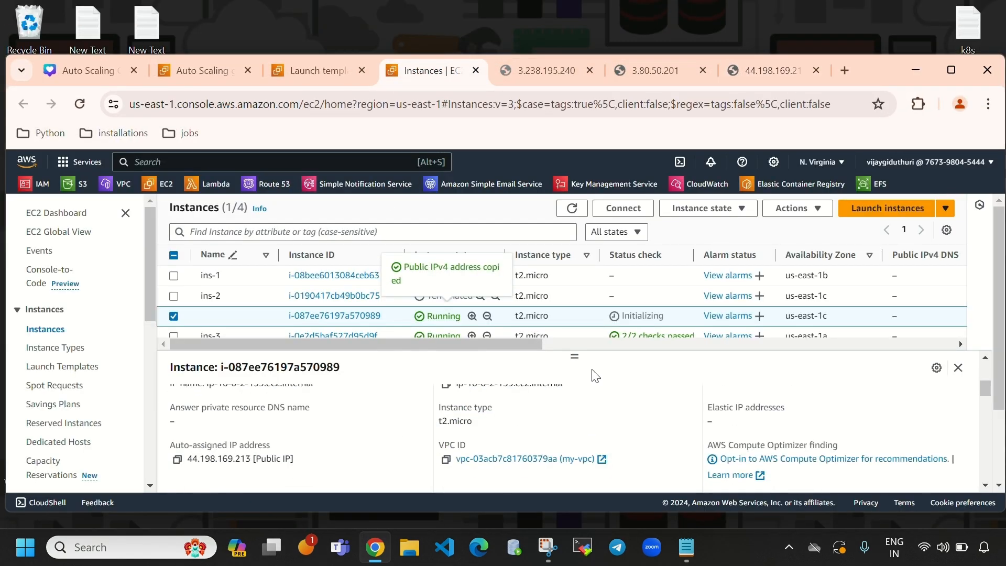
pyautogui.scroll(3, 594, 377)
pyautogui.scroll(-3, 767, 447)
pyautogui.scroll(3, 774, 440)
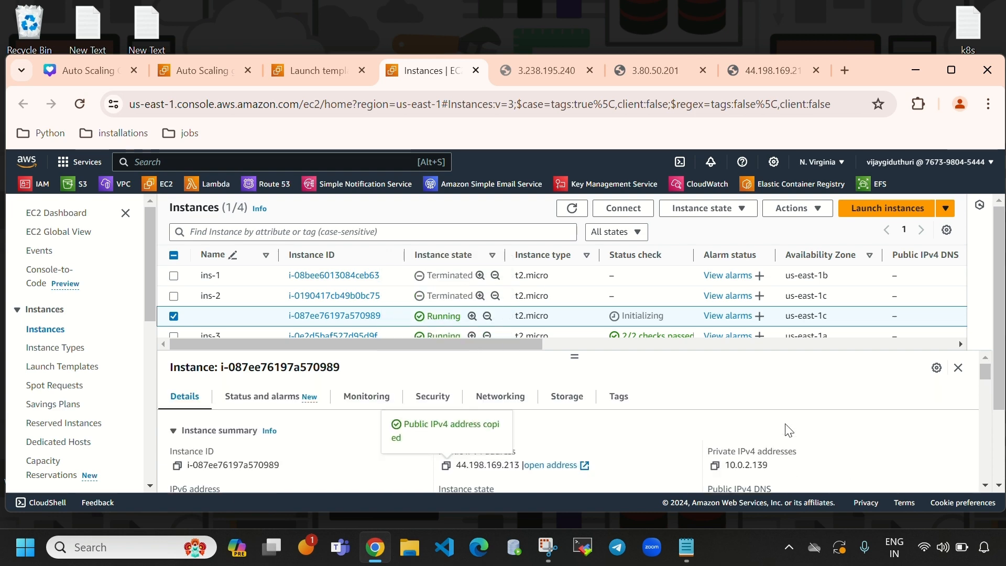
pyautogui.doubleClick(727, 474)
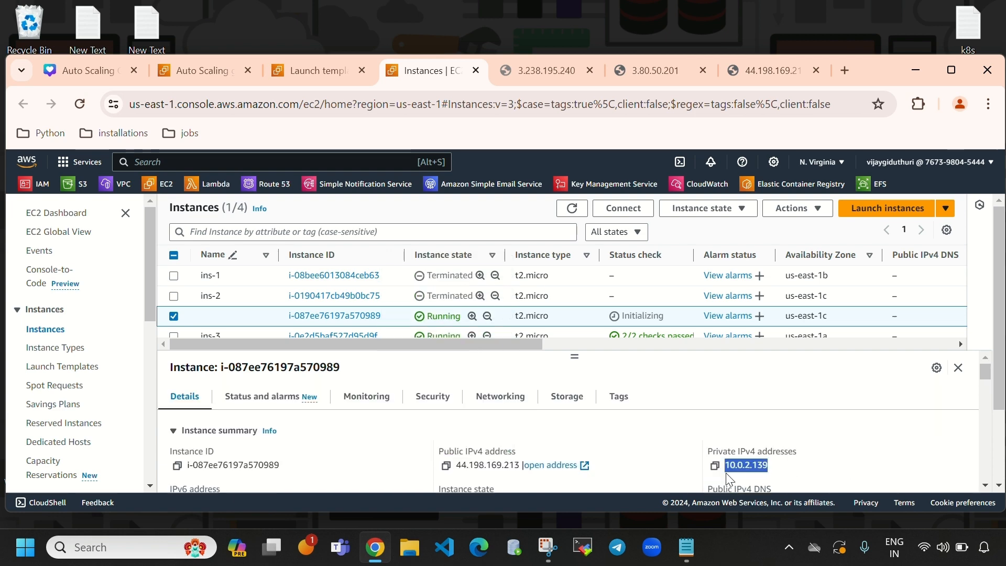
pyautogui.click(676, 433)
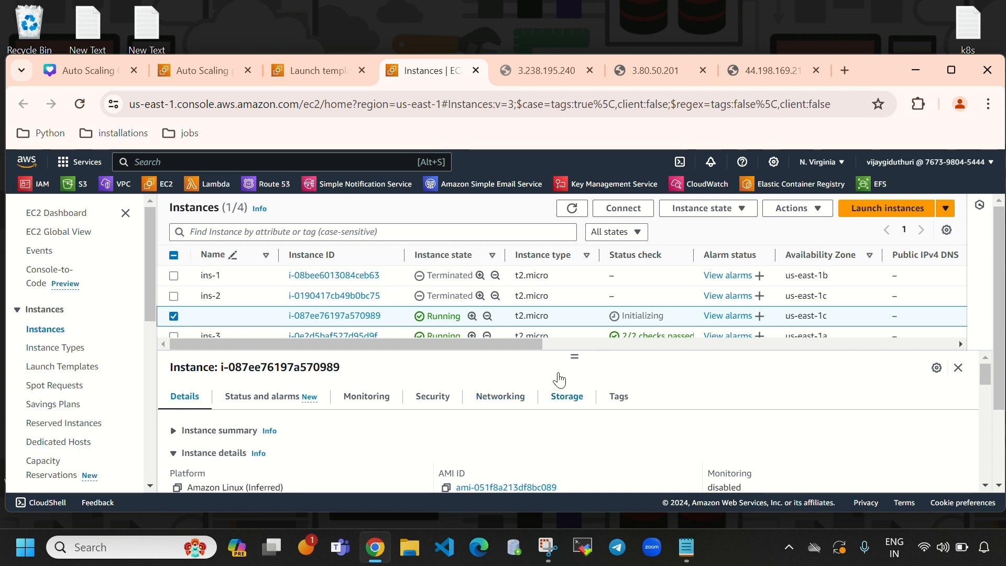
# Step: Check the reload result of the 3.238.195.240 page and close its browser tab
pyautogui.click(538, 83)
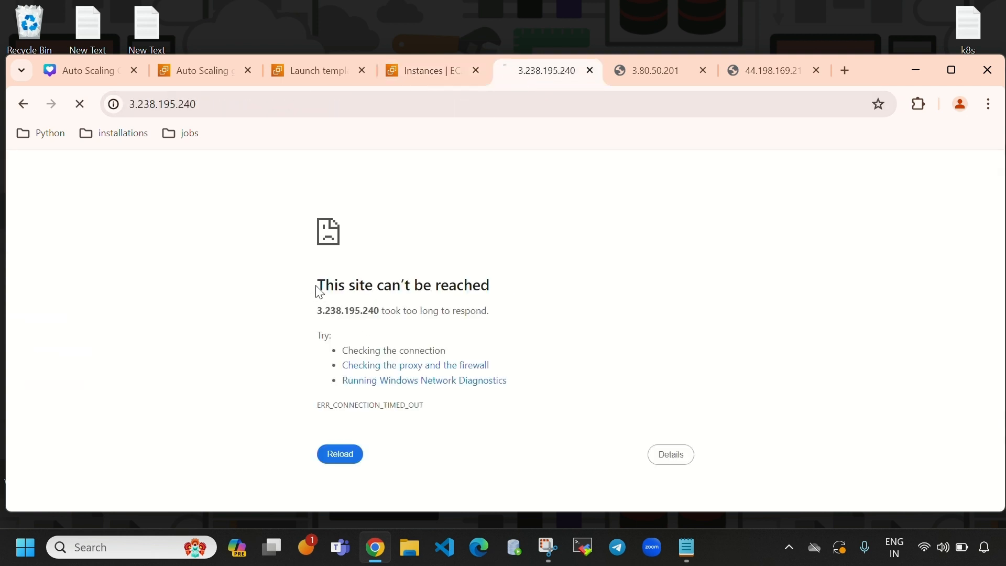
pyautogui.moveTo(320, 287); pyautogui.dragTo(518, 305)
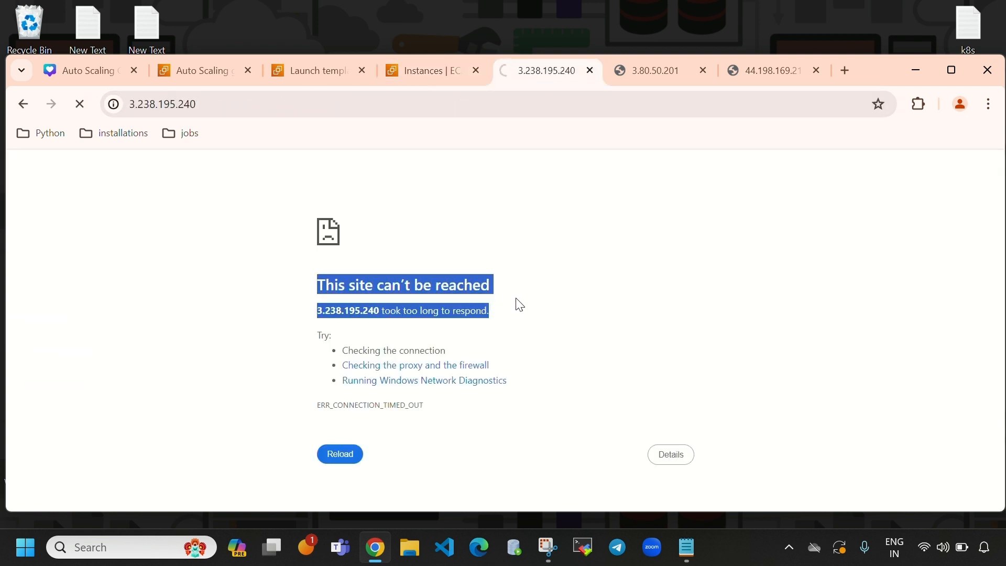
pyautogui.click(592, 74)
# Step: Go back to the EC2 instances list from the 3.80.50.201 page
pyautogui.click(956, 74)
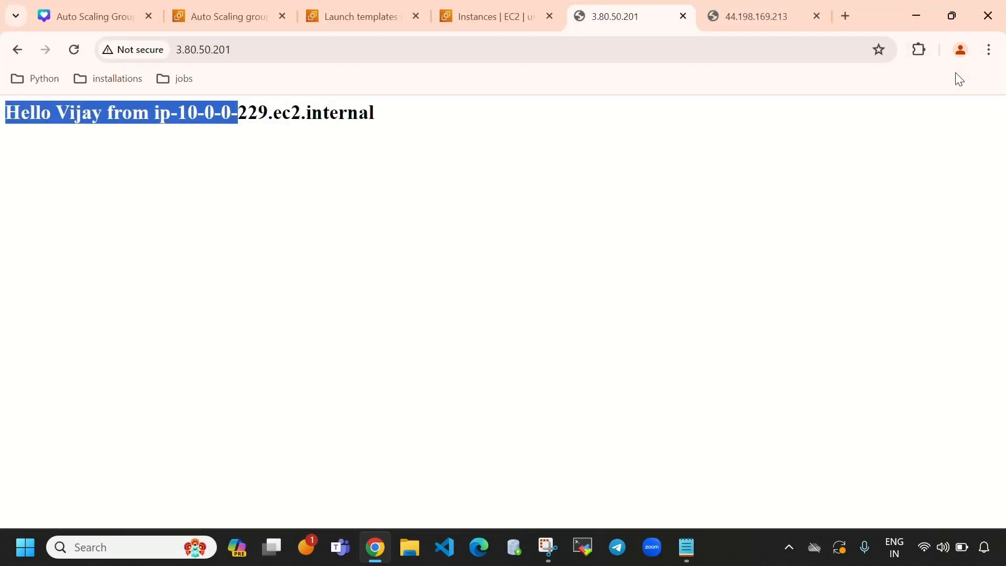
pyautogui.click(948, 18)
pyautogui.click(456, 80)
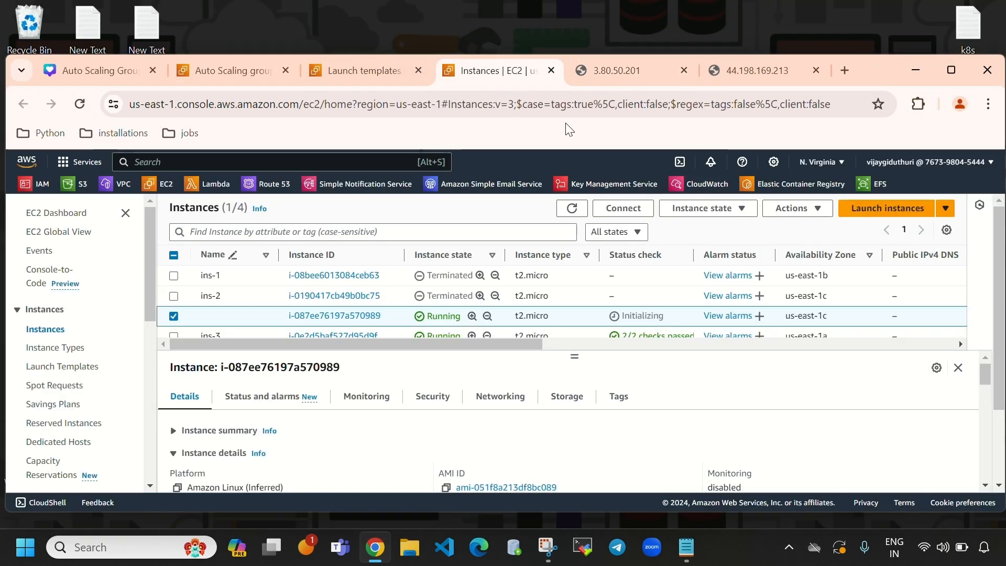
pyautogui.click(952, 70)
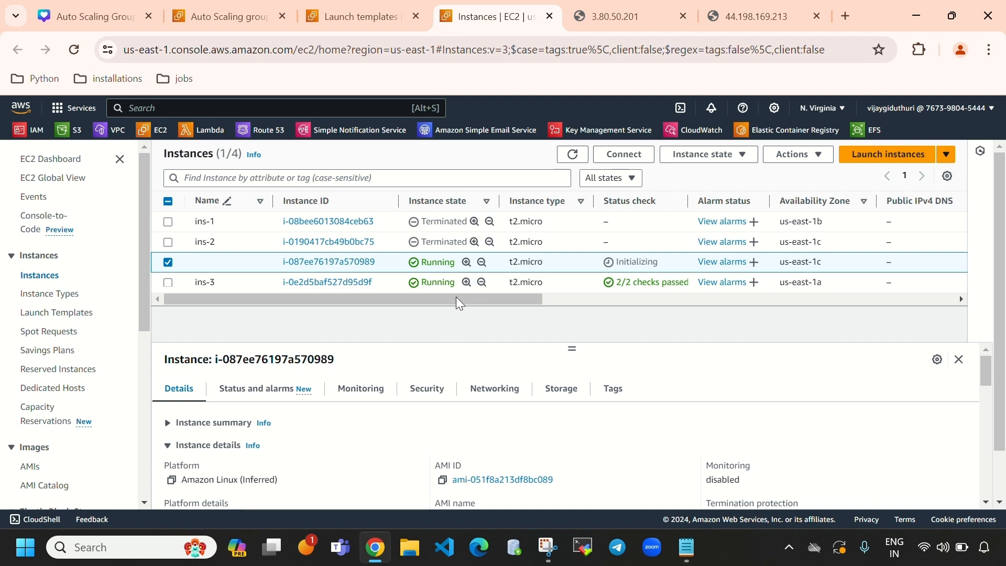
# Step: Refresh the EC2 instances list and the activity history of the Auto Scaling group autoscalingroupfordemo
pyautogui.click(572, 154)
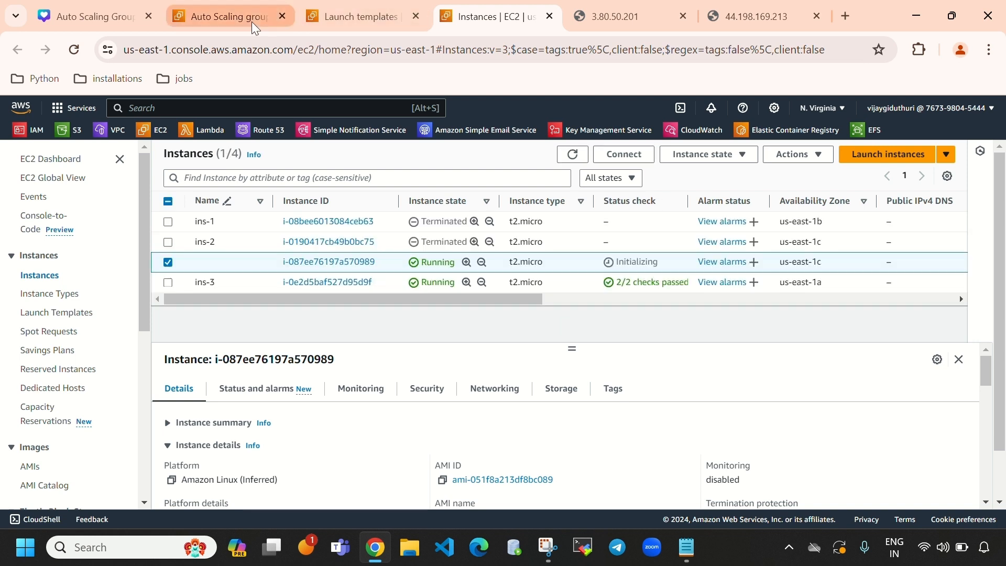
pyautogui.click(231, 16)
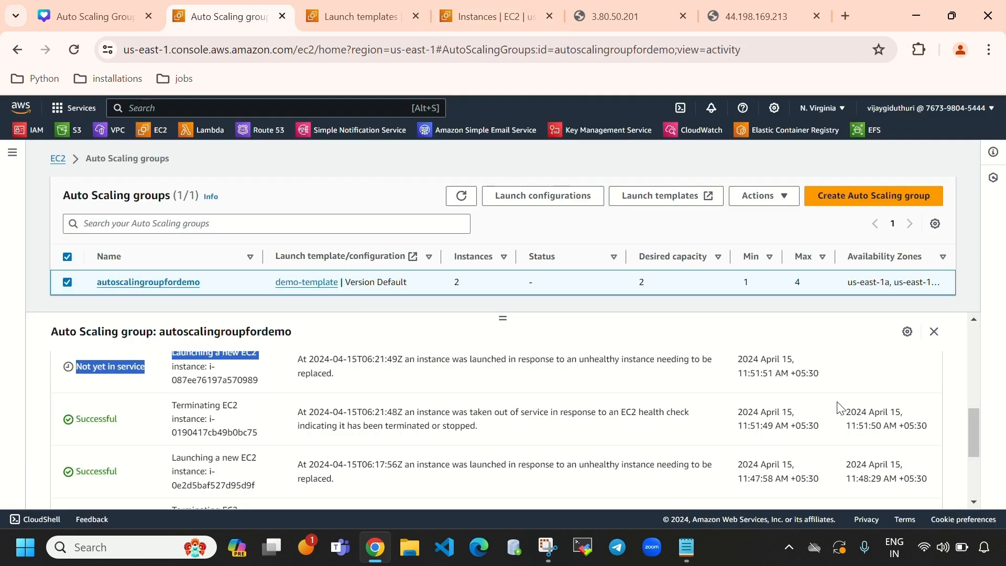
pyautogui.scroll(3, 907, 415)
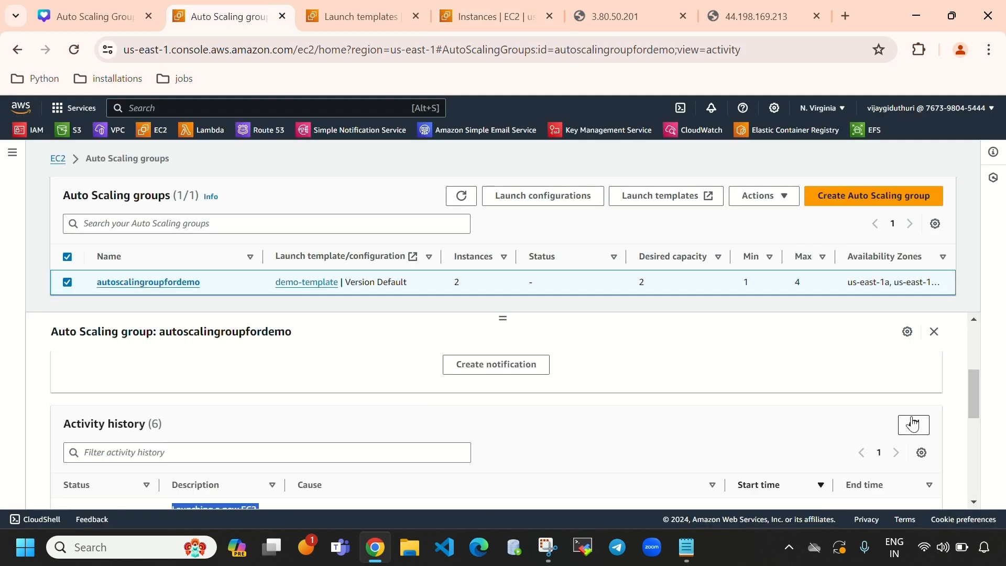
pyautogui.click(912, 423)
pyautogui.scroll(-1, 483, 447)
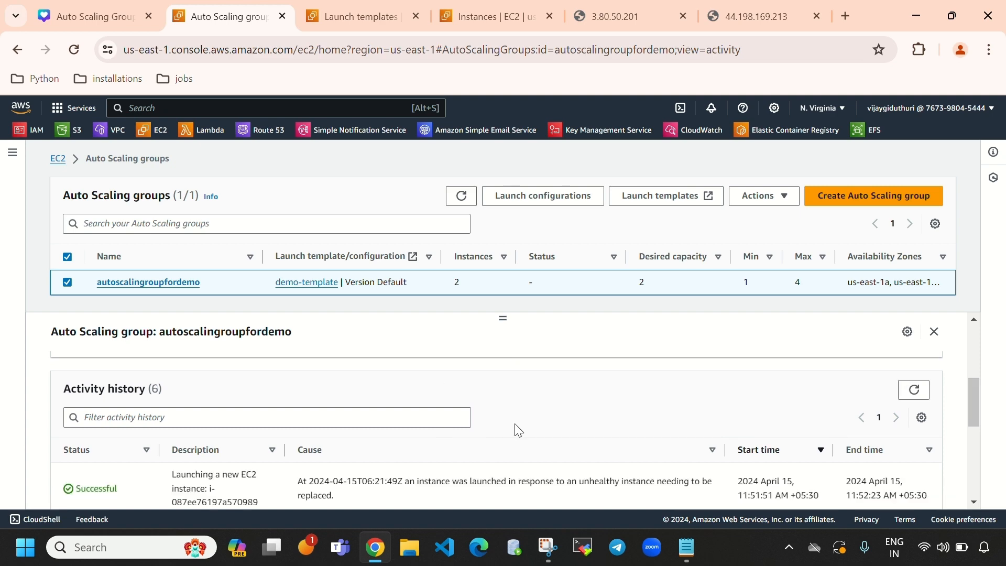
# Step: Examine the status and cause of each launch and termination entry in the group's activity history
pyautogui.moveTo(504, 318); pyautogui.dragTo(512, 262)
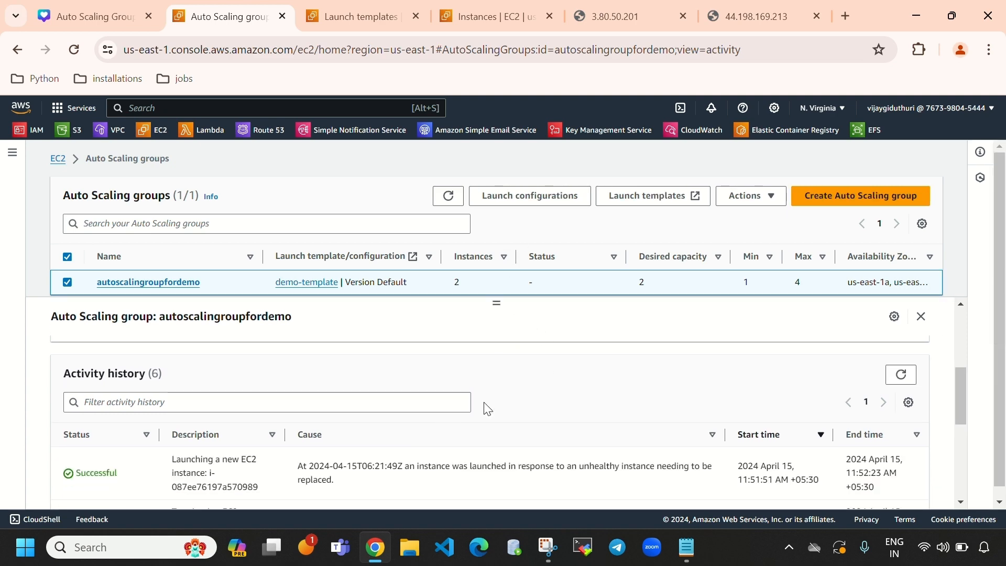
pyautogui.scroll(-5, 492, 419)
pyautogui.scroll(3, 504, 441)
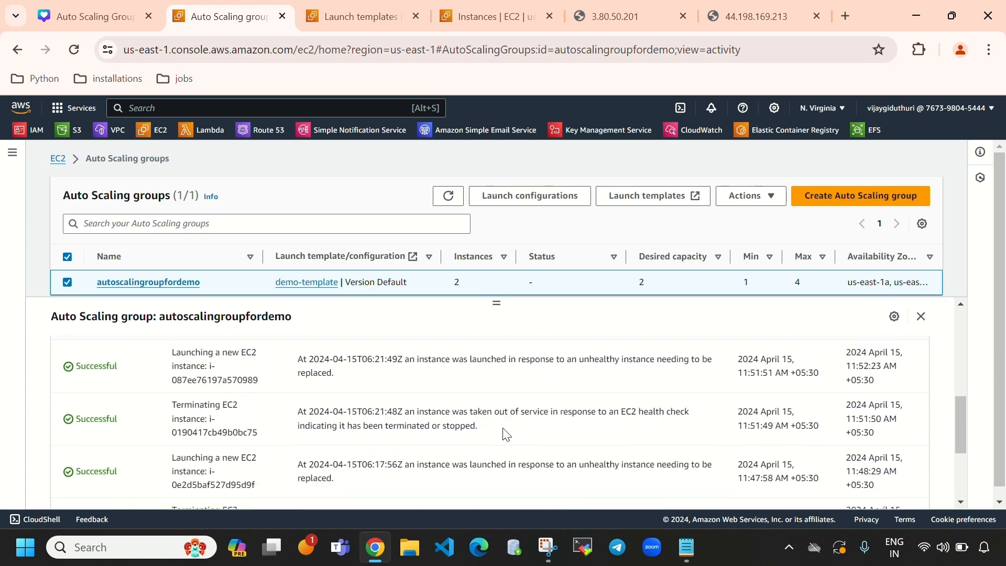
pyautogui.scroll(2, 483, 432)
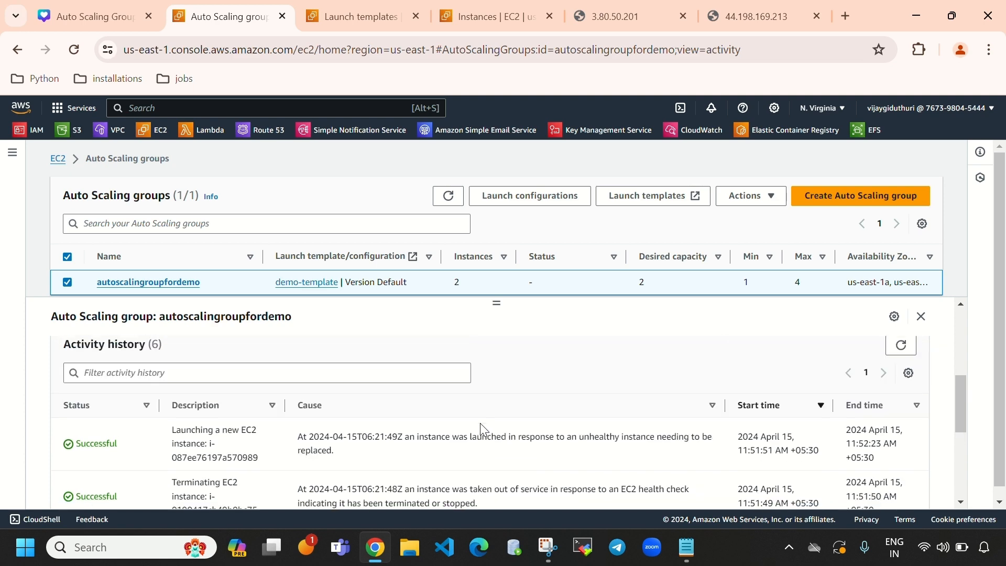
pyautogui.scroll(-4, 481, 426)
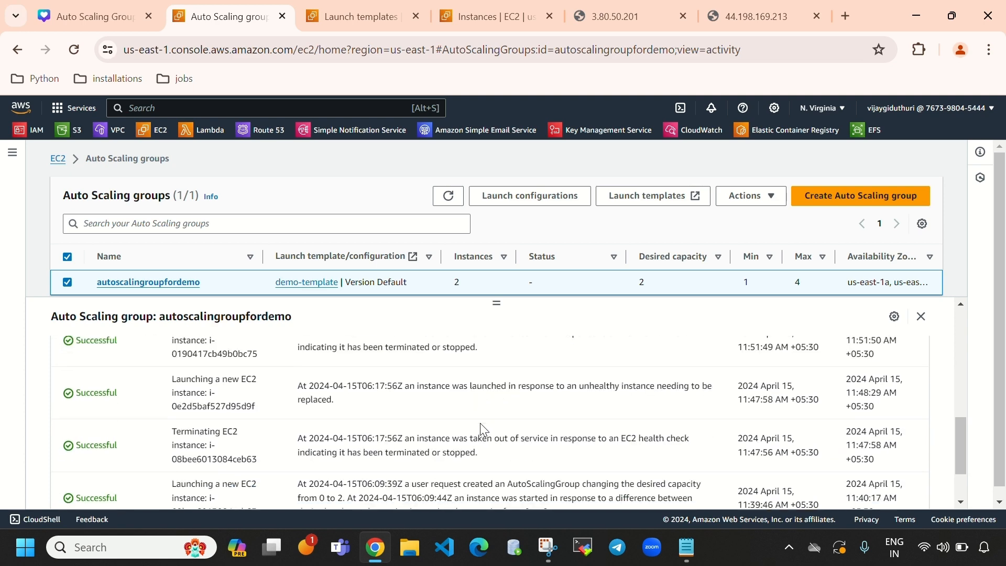
pyautogui.scroll(2, 480, 423)
pyautogui.moveTo(406, 412); pyautogui.dragTo(493, 428)
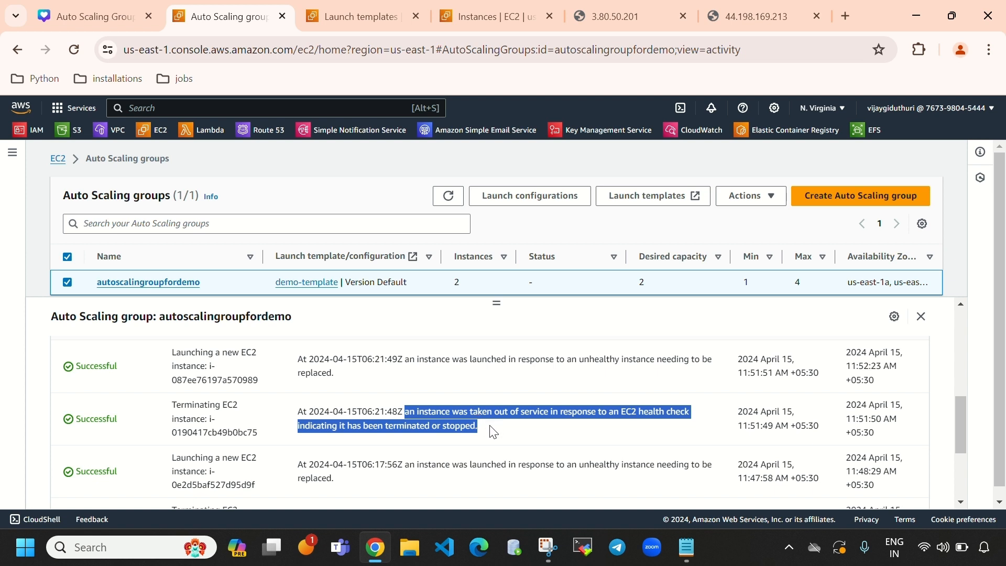
pyautogui.click(493, 432)
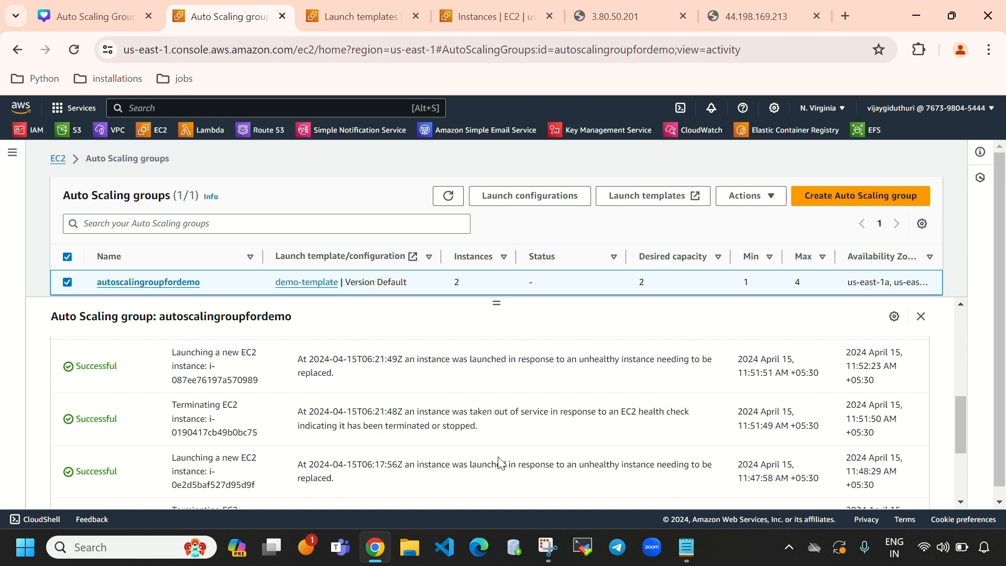
pyautogui.scroll(-3, 500, 462)
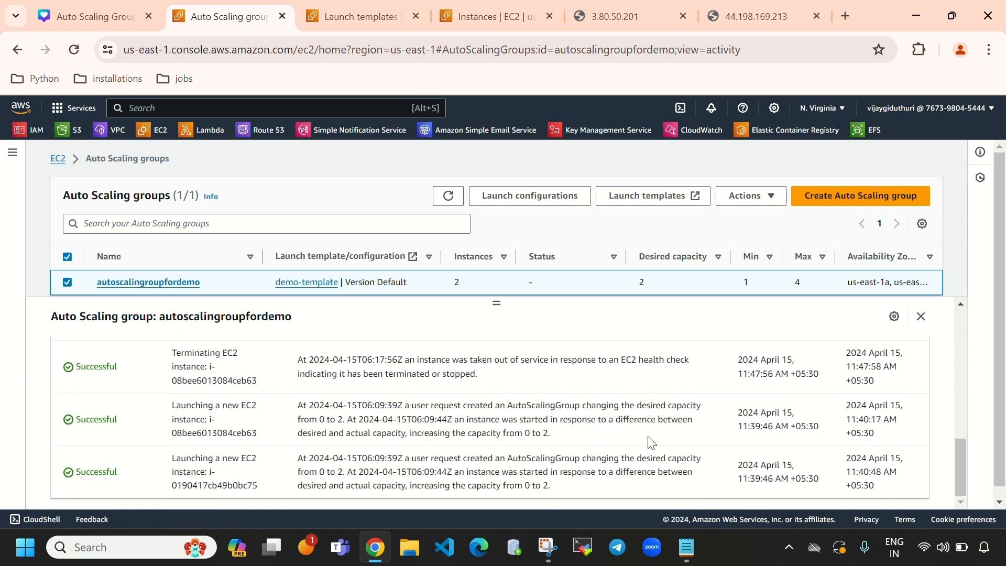
pyautogui.scroll(-1, 650, 441)
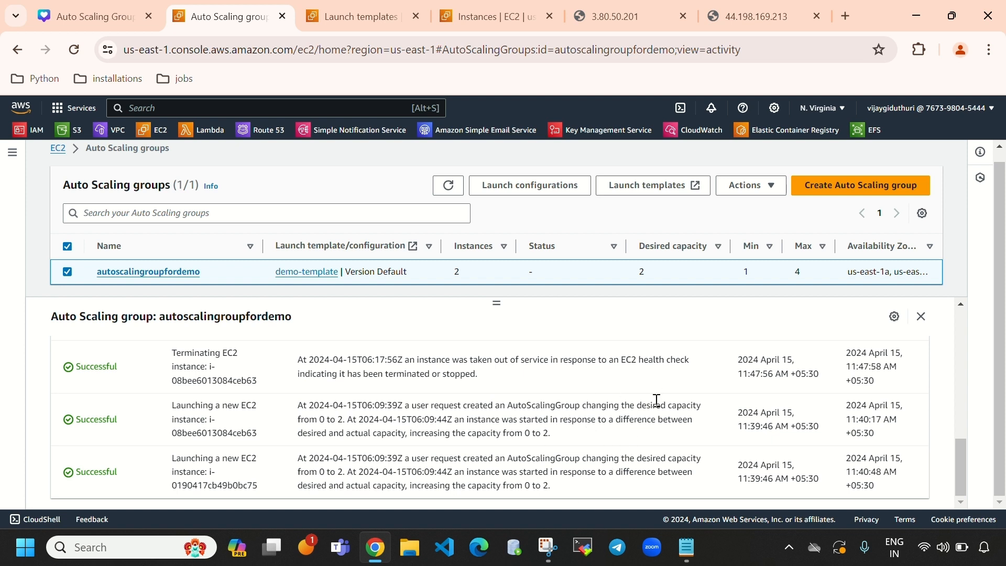
# Step: Review the Auto Scaling architecture diagram on page 4 of the Canva design
pyautogui.click(963, 17)
pyautogui.click(504, 68)
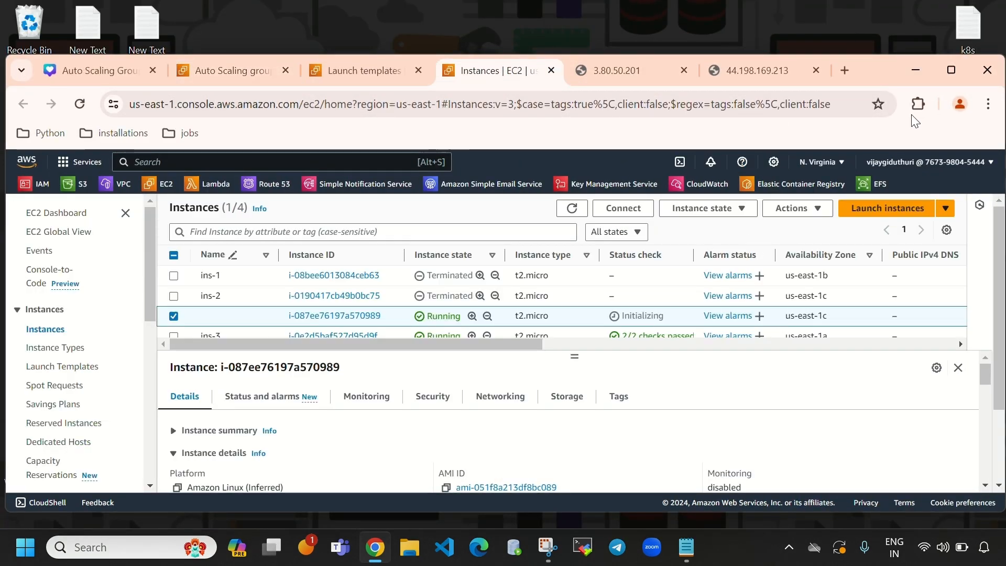
pyautogui.click(960, 68)
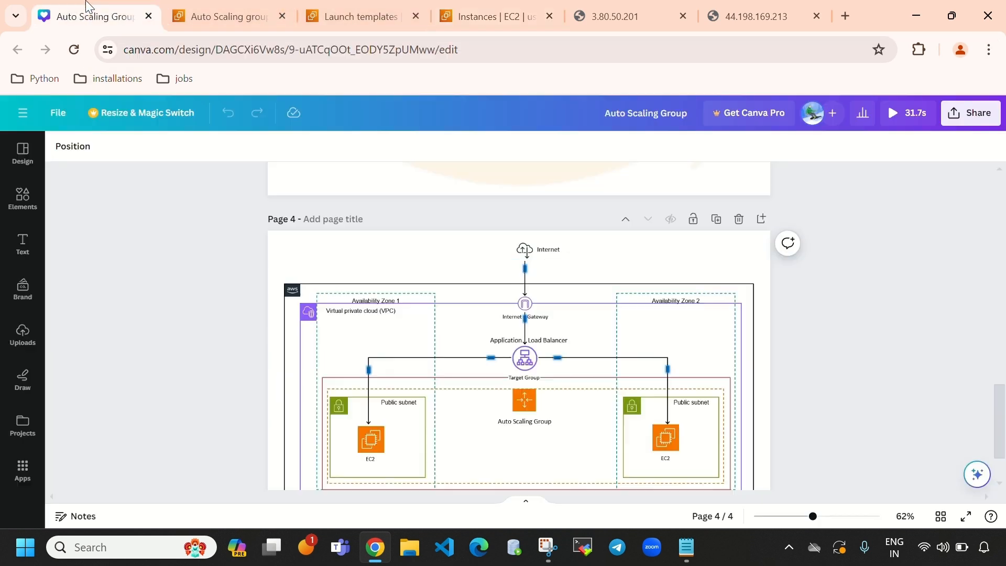
pyautogui.click(94, 16)
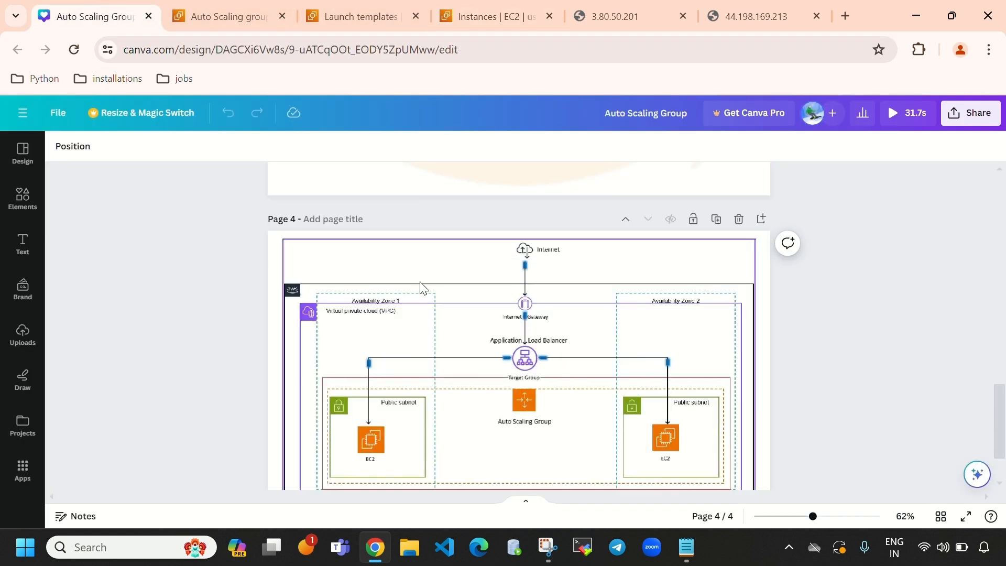
pyautogui.scroll(-2, 607, 335)
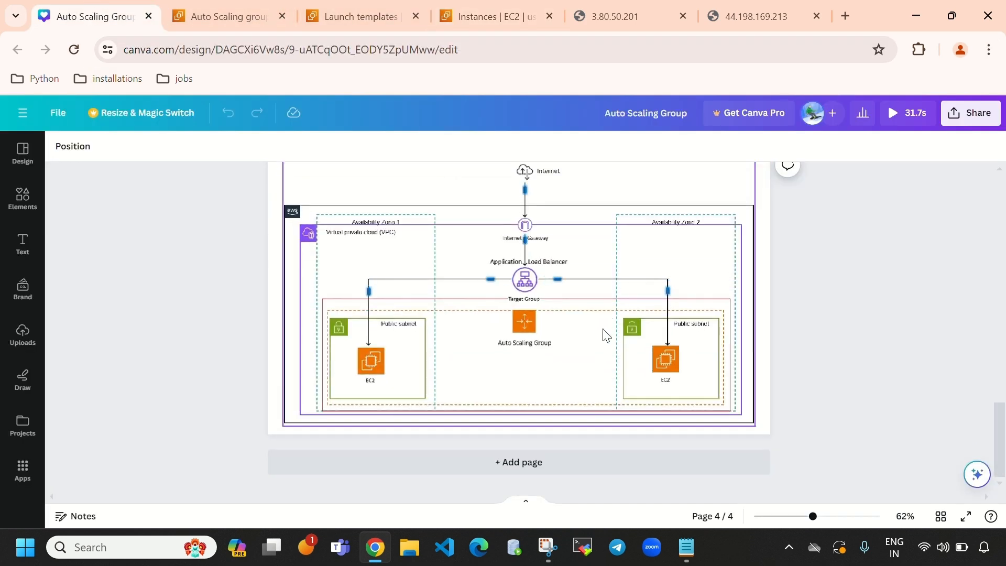
pyautogui.scroll(2, 597, 345)
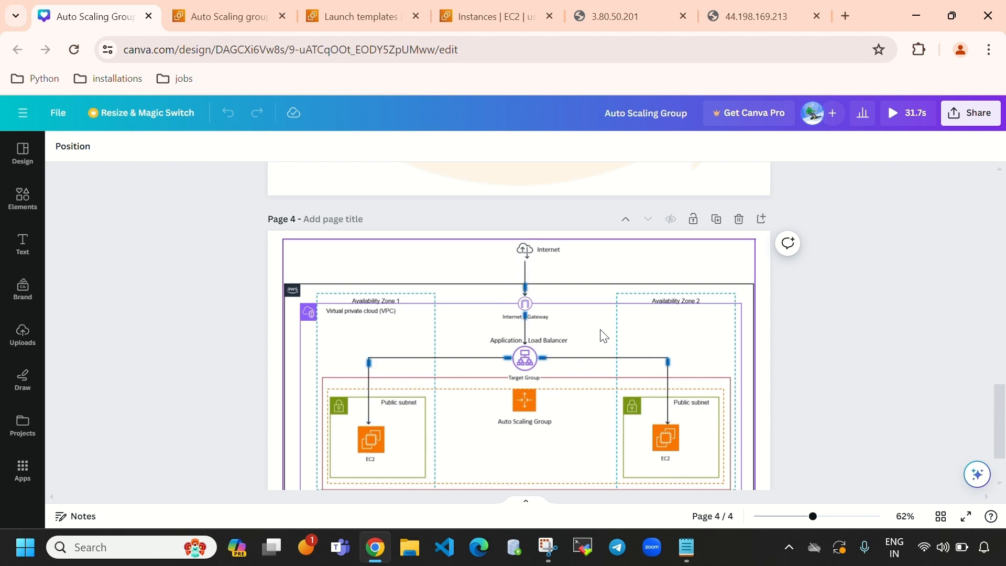
# Step: Return to the EC2 instances list and refresh it to check the replacement instances' status
pyautogui.click(952, 26)
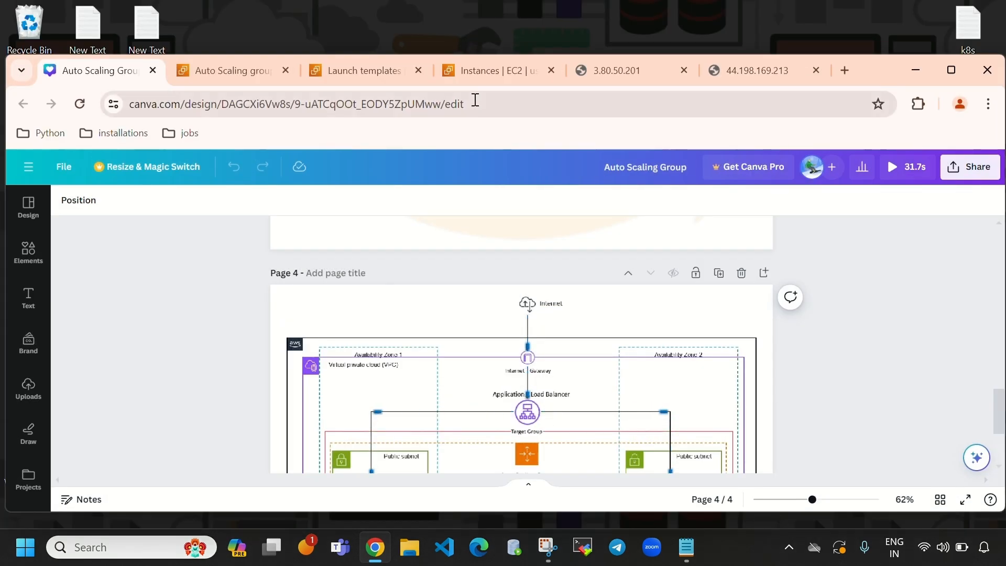
pyautogui.click(490, 78)
pyautogui.click(951, 70)
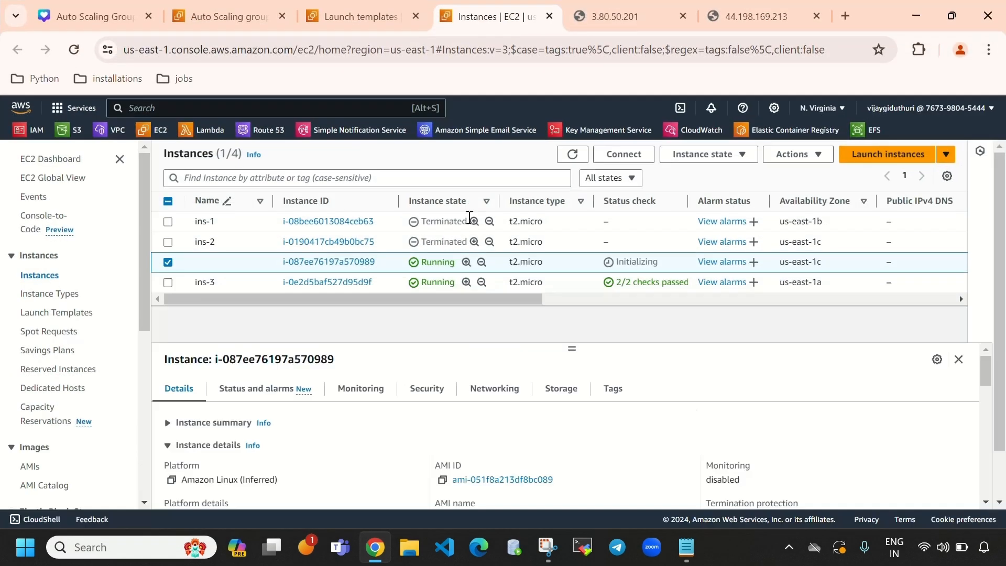
pyautogui.click(571, 153)
# Step: Go back to the Auto Scaling groups page, refresh the list and reselect autoscalingroupfordemo
pyautogui.moveTo(237, 14)
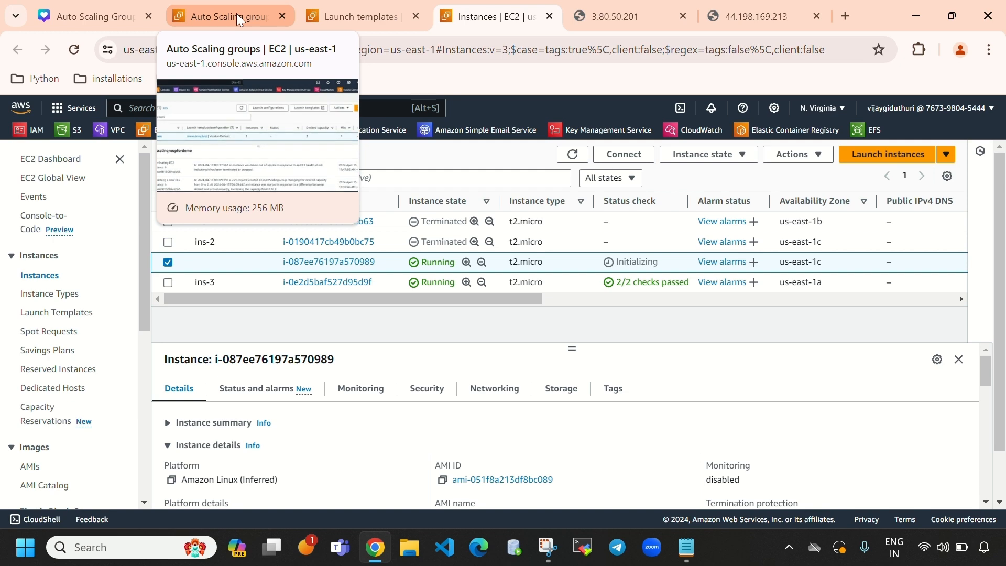
pyautogui.click(237, 13)
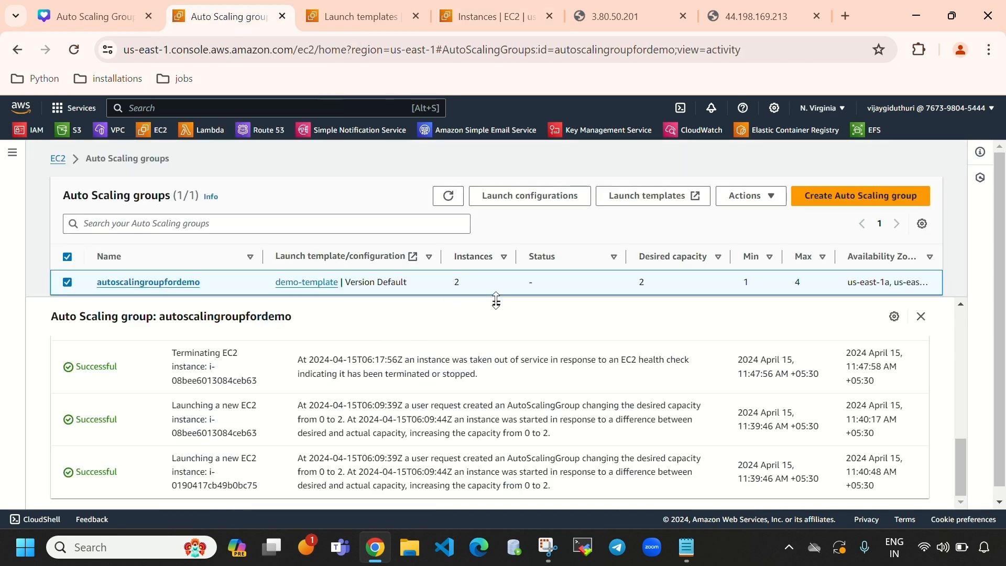
pyautogui.moveTo(496, 301); pyautogui.dragTo(503, 351)
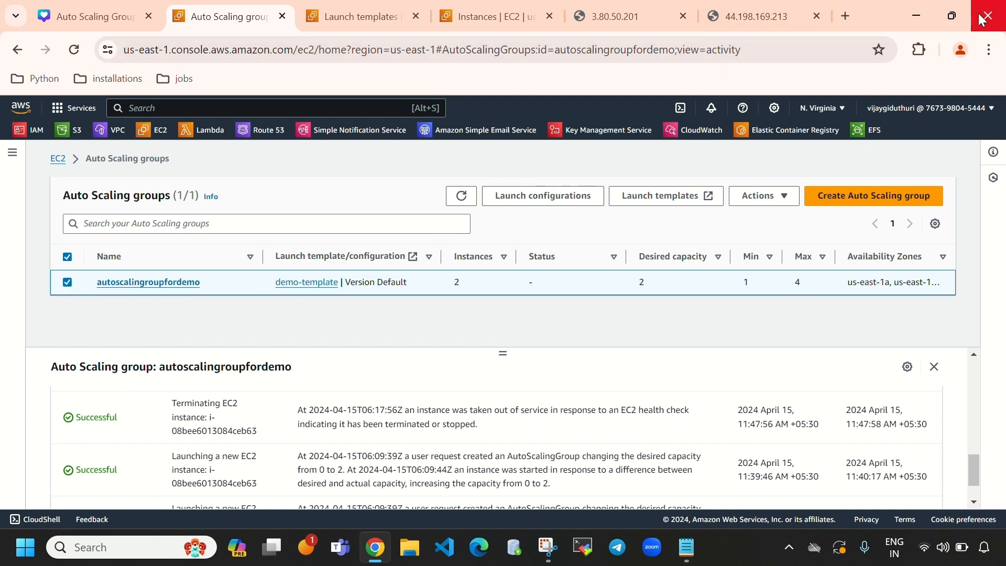
pyautogui.hotkey('alt', 'F4')
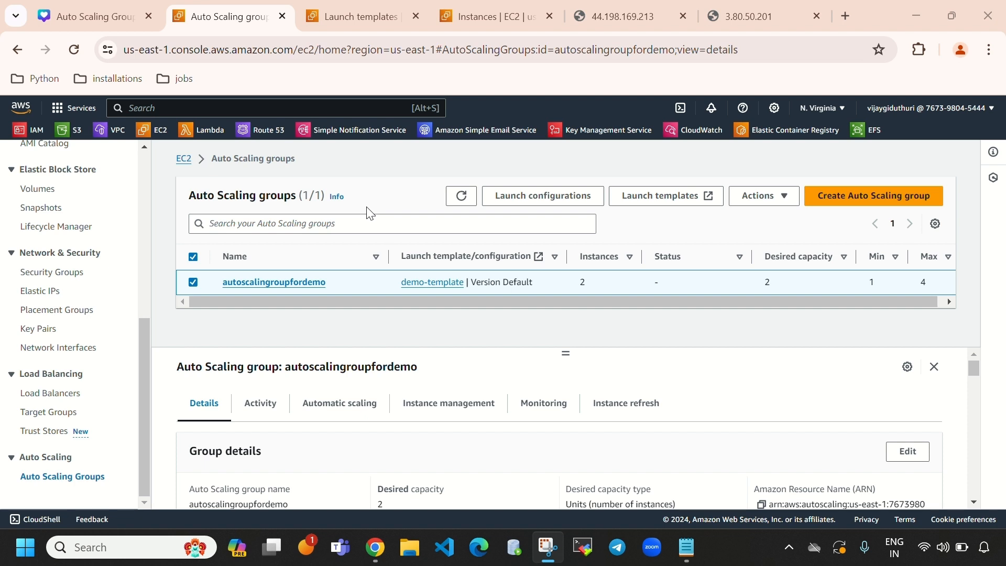
pyautogui.click(461, 196)
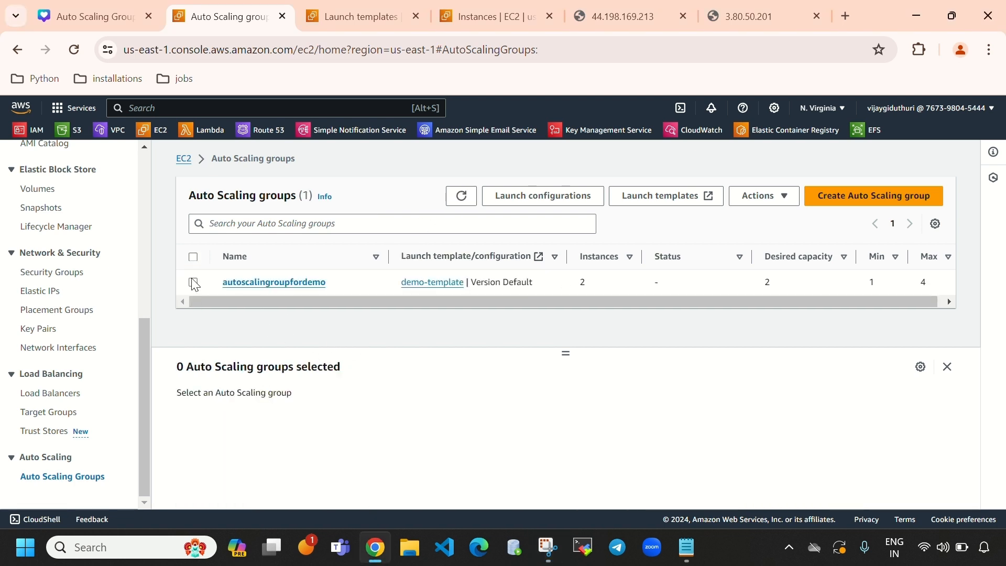
pyautogui.click(193, 282)
# Step: Select both running instances in the EC2 instances list, view their state-change options and refresh the list
pyautogui.click(952, 16)
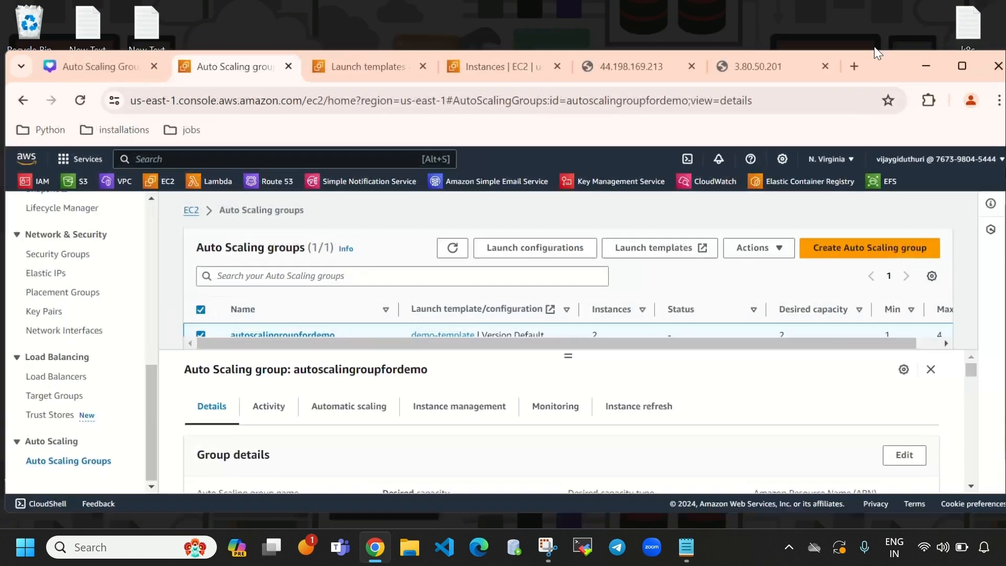
pyautogui.click(492, 71)
pyautogui.click(941, 70)
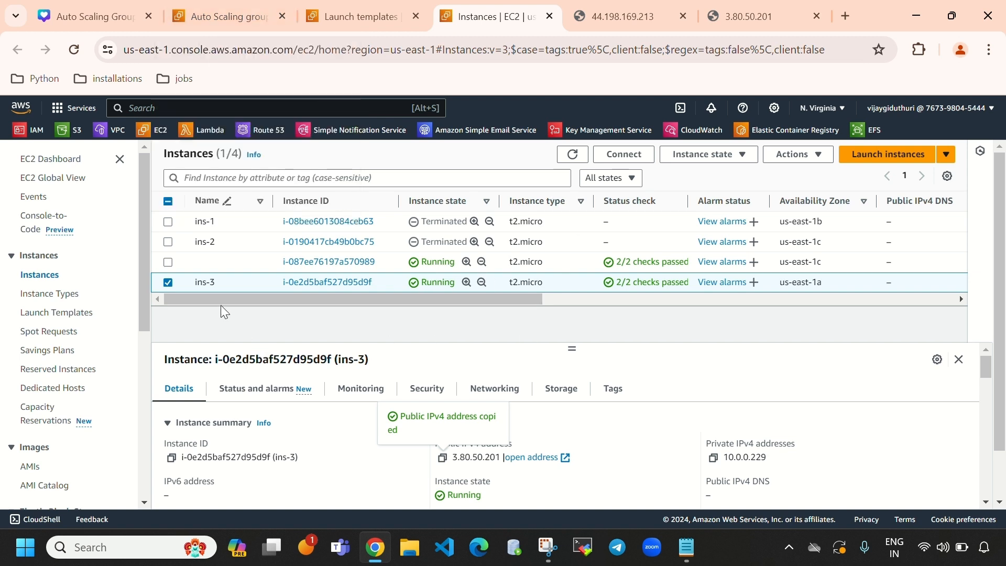
pyautogui.click(168, 262)
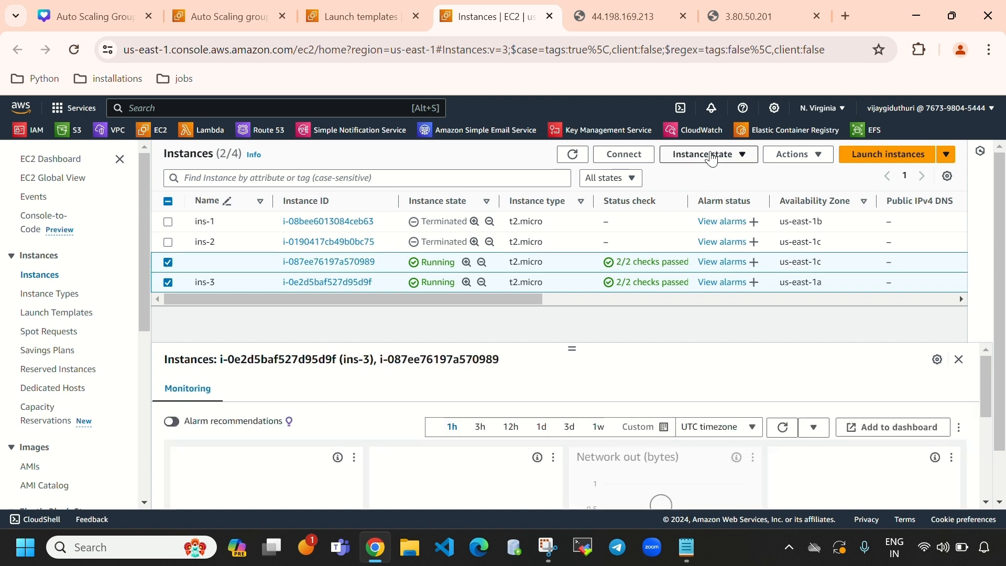
pyautogui.click(705, 154)
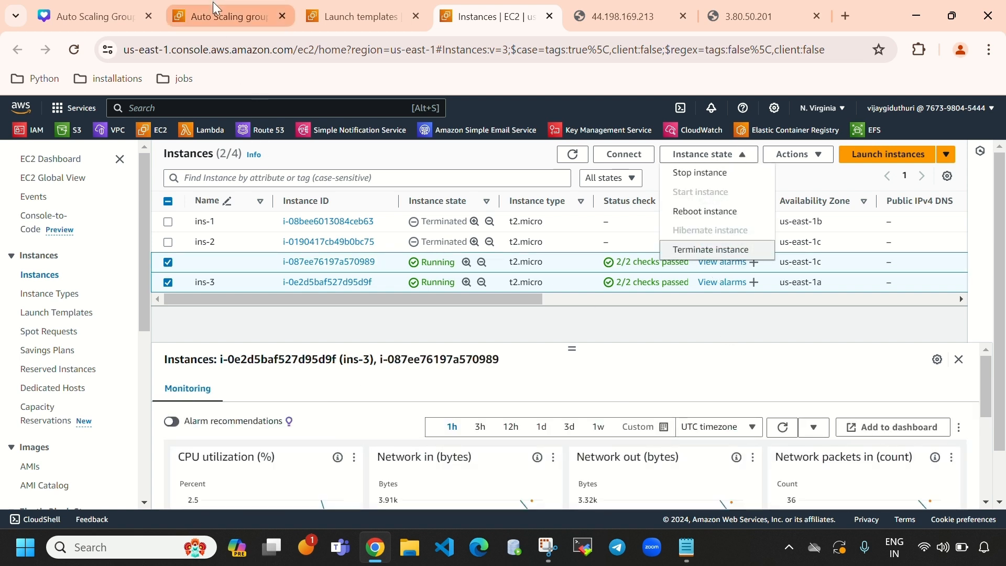
pyautogui.click(572, 155)
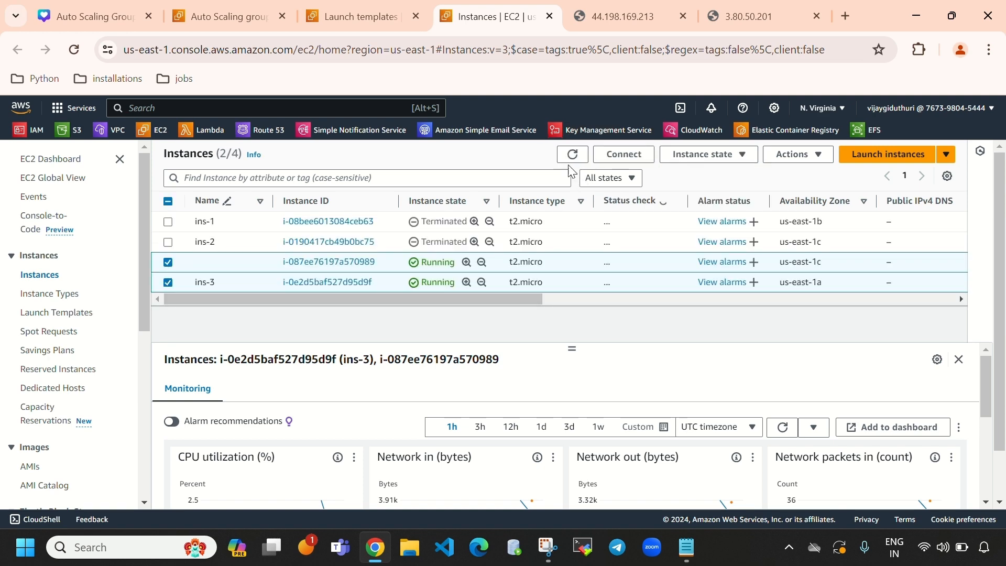
# Step: Delete the Auto Scaling group autoscalingroupfordemo, confirming the deletion with the word "delete"
pyautogui.click(224, 9)
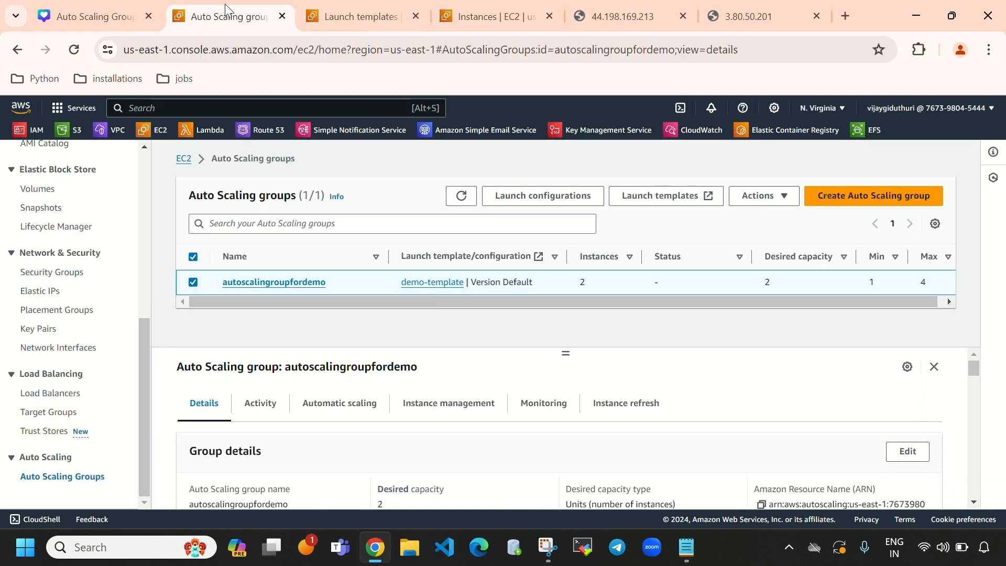
pyautogui.click(193, 285)
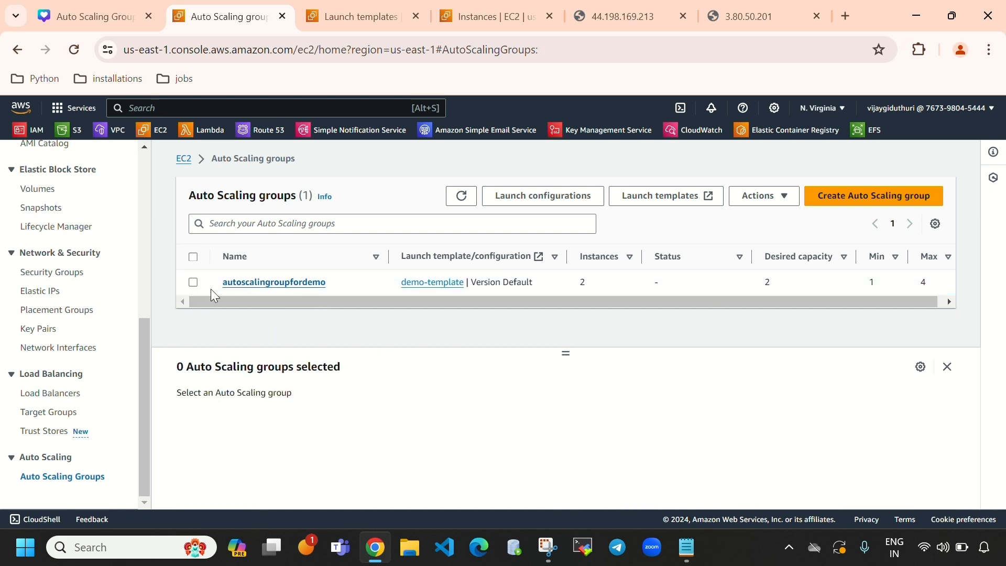
pyautogui.click(192, 284)
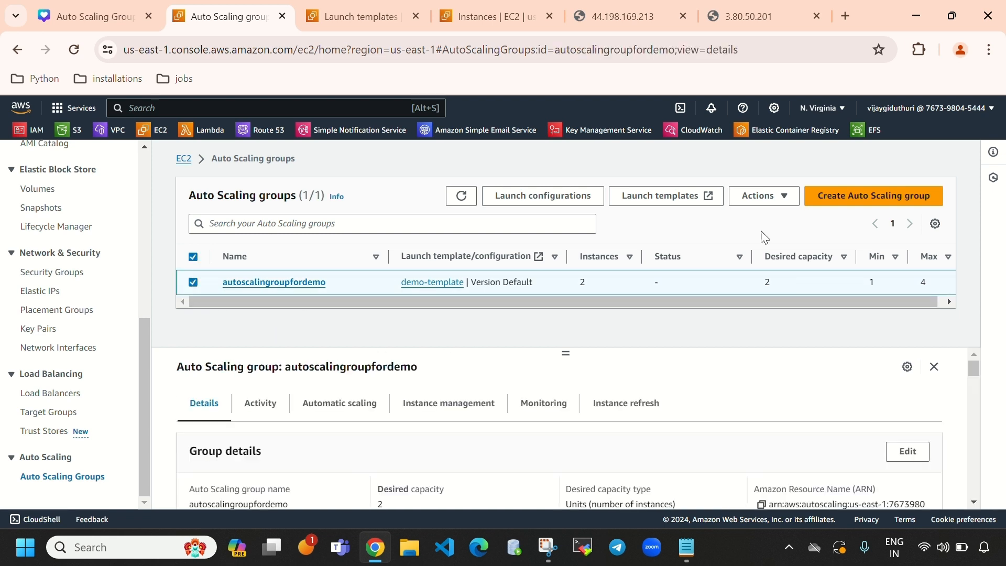
pyautogui.click(768, 198)
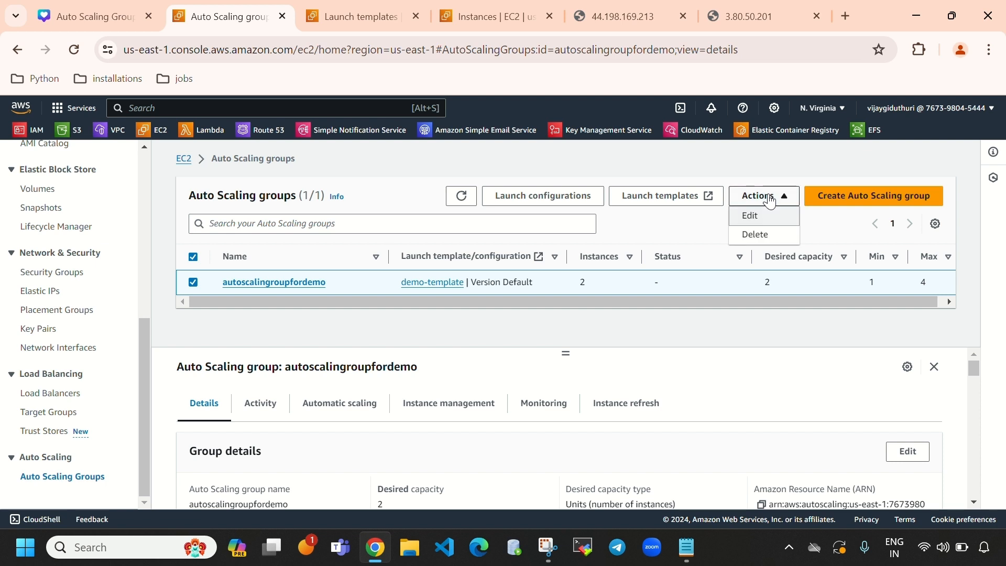
pyautogui.click(766, 242)
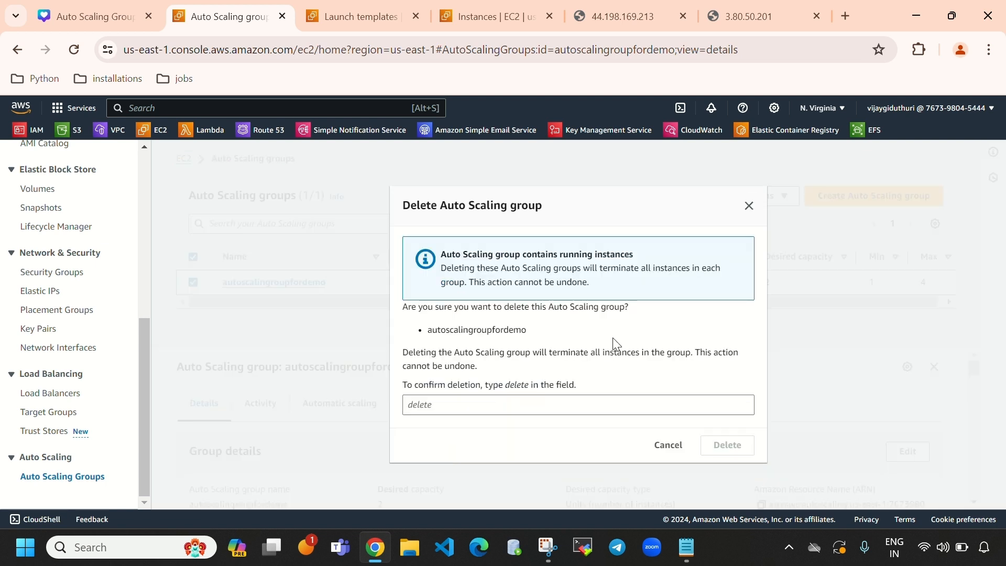
pyautogui.click(522, 407)
pyautogui.write('delete')
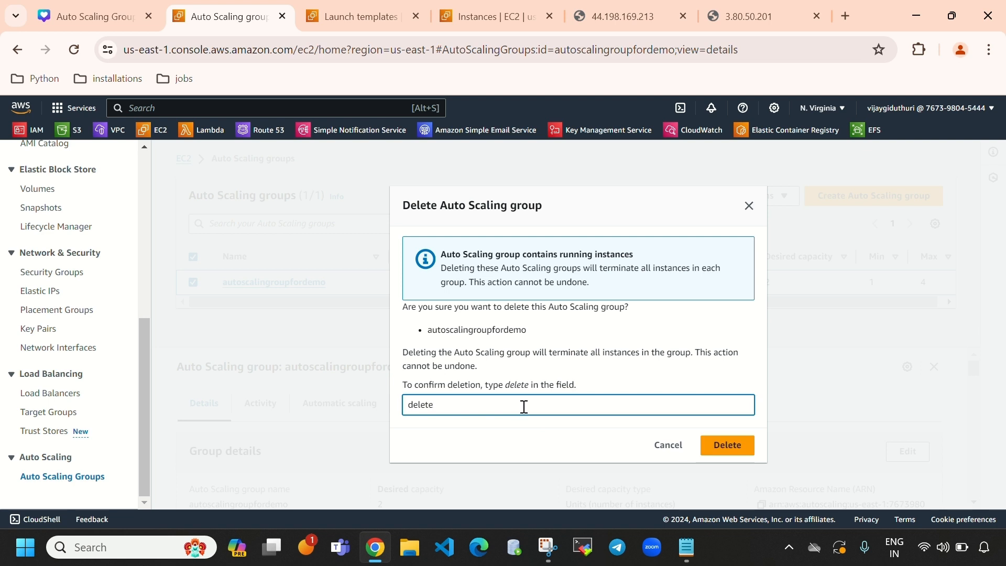
pyautogui.click(734, 445)
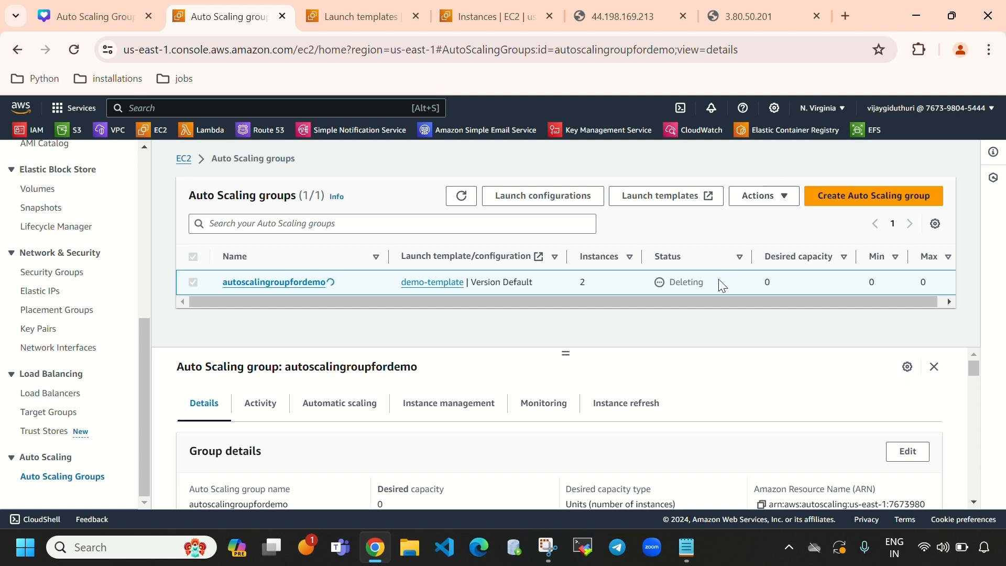
# Step: Refresh the Auto Scaling groups list and the EC2 instances list to check the group's deletion status and both selected instances' states
pyautogui.moveTo(715, 284); pyautogui.dragTo(672, 283)
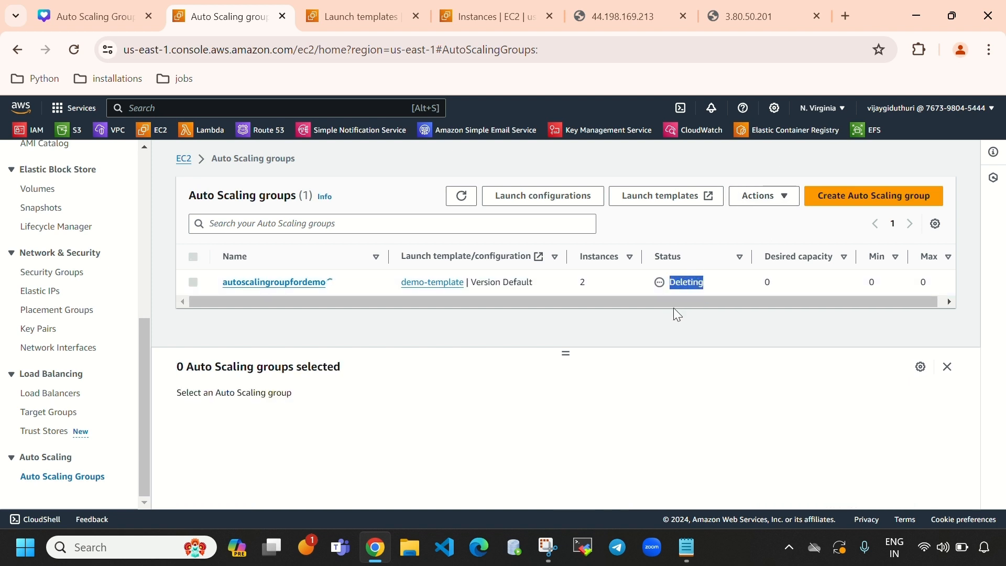
pyautogui.click(462, 199)
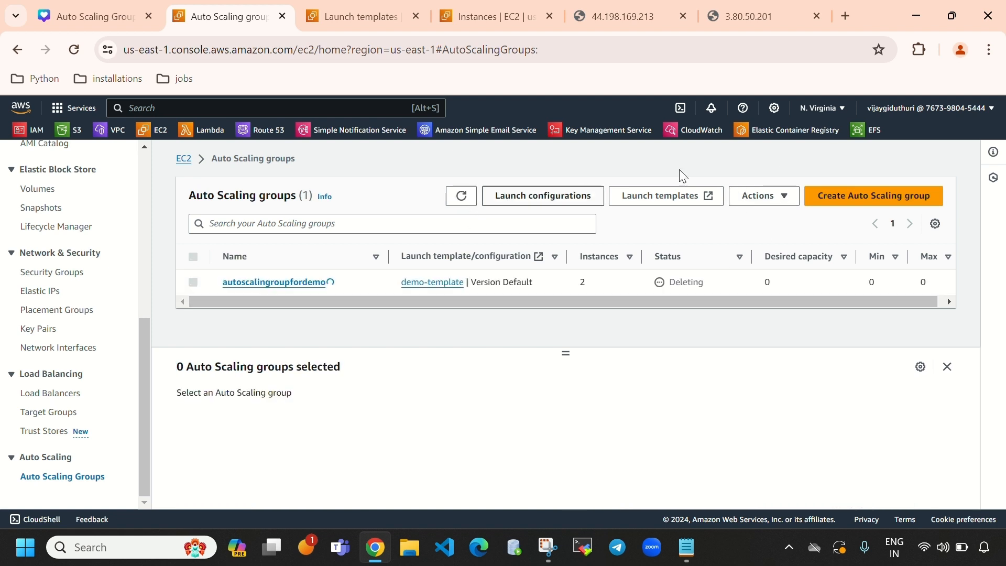
pyautogui.click(954, 27)
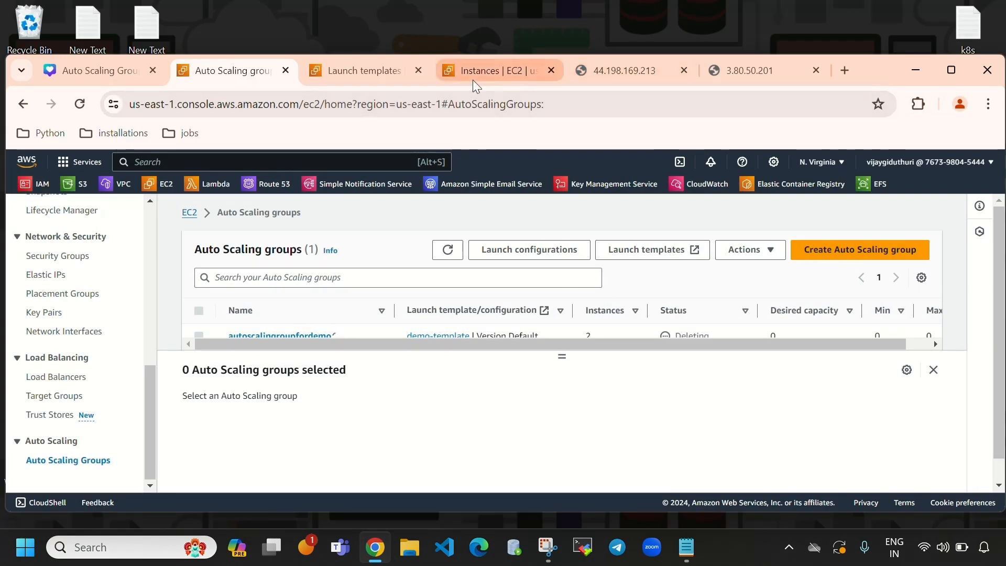
pyautogui.click(493, 71)
pyautogui.click(950, 69)
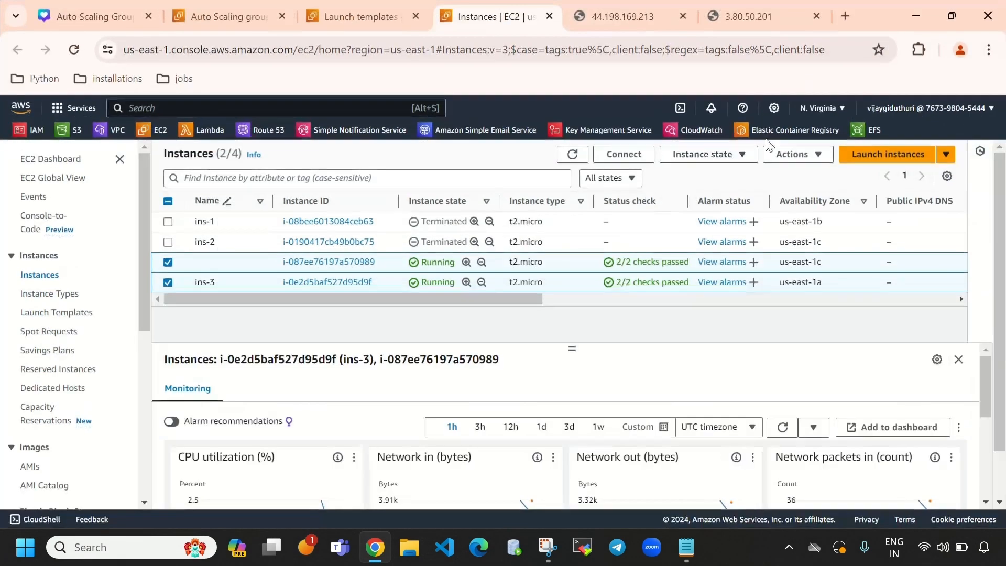
pyautogui.click(575, 154)
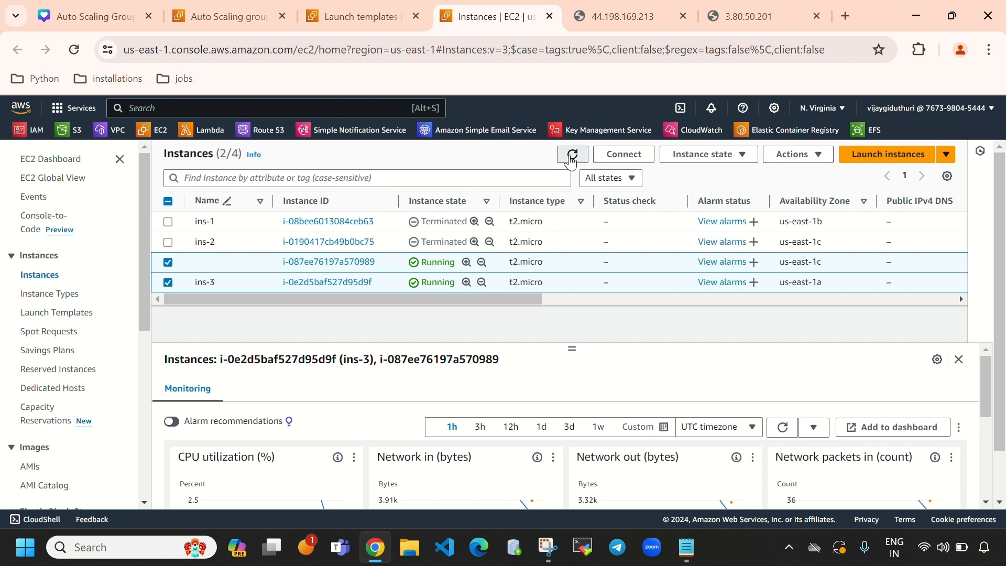
pyautogui.click(571, 159)
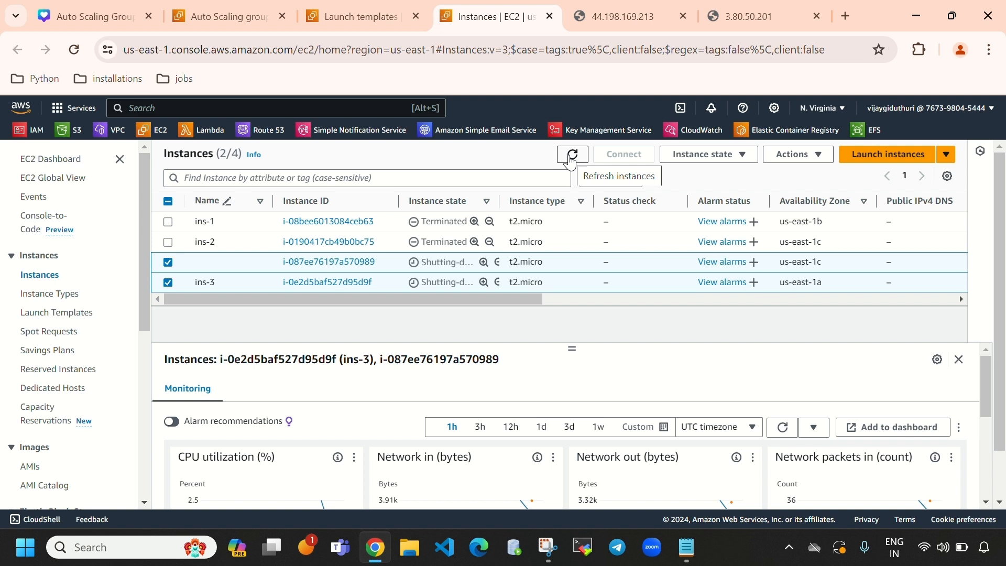
pyautogui.moveTo(421, 260); pyautogui.dragTo(464, 256)
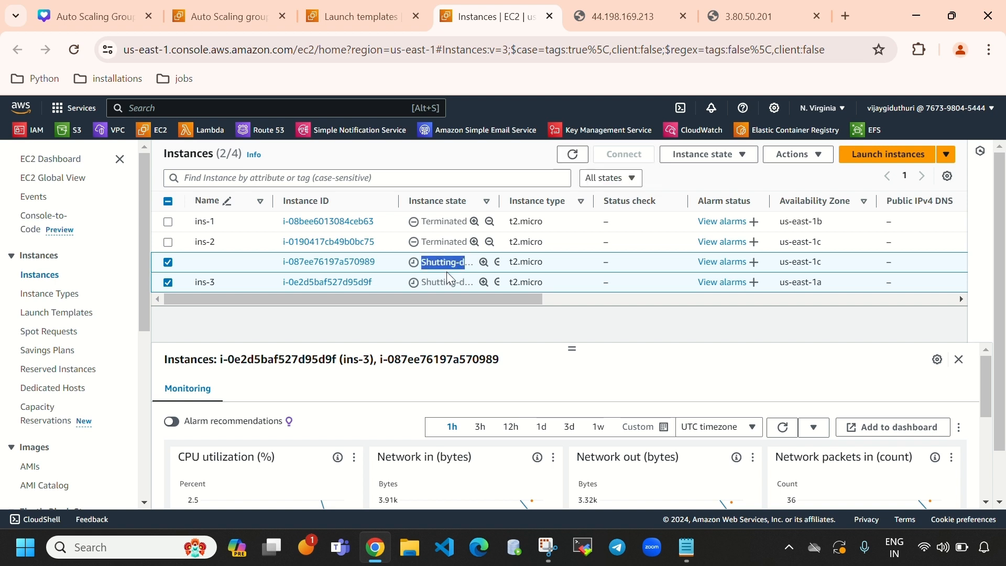
pyautogui.moveTo(421, 283); pyautogui.dragTo(468, 275)
# Step: Reload the web pages at 44.198.169.213 and 3.80.50.201 to test whether the instances still respond
pyautogui.click(636, 24)
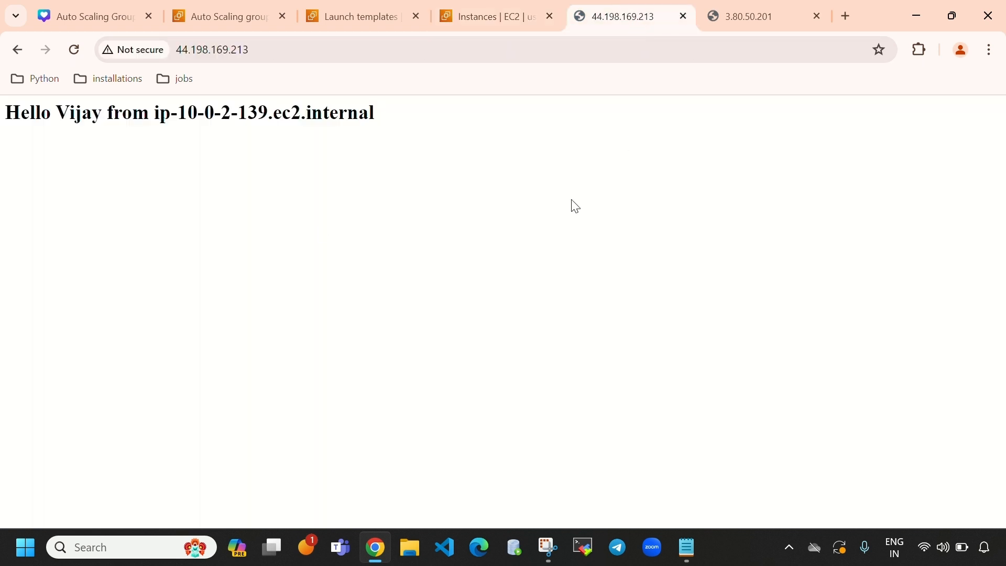
pyautogui.click(75, 50)
pyautogui.click(755, 21)
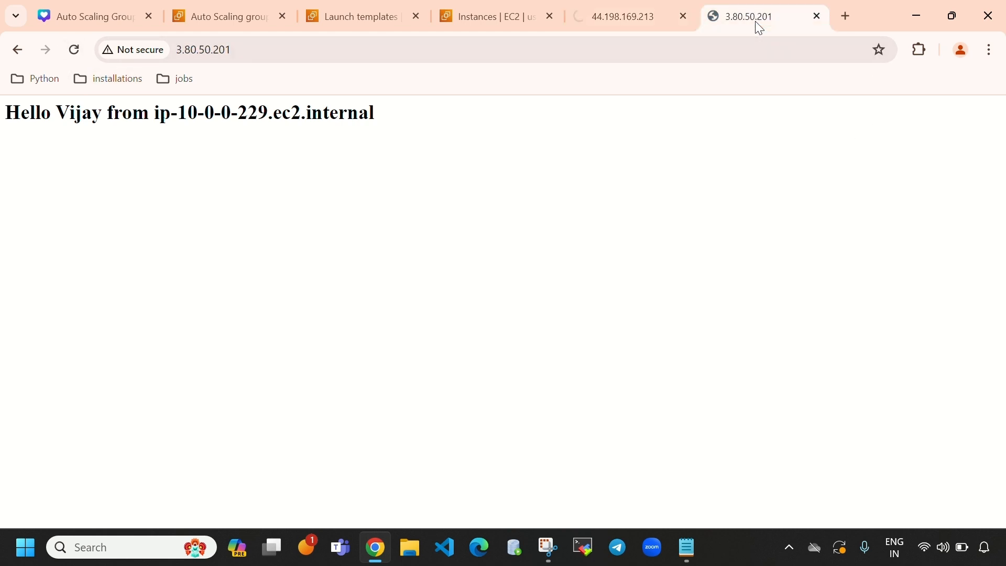
pyautogui.click(72, 49)
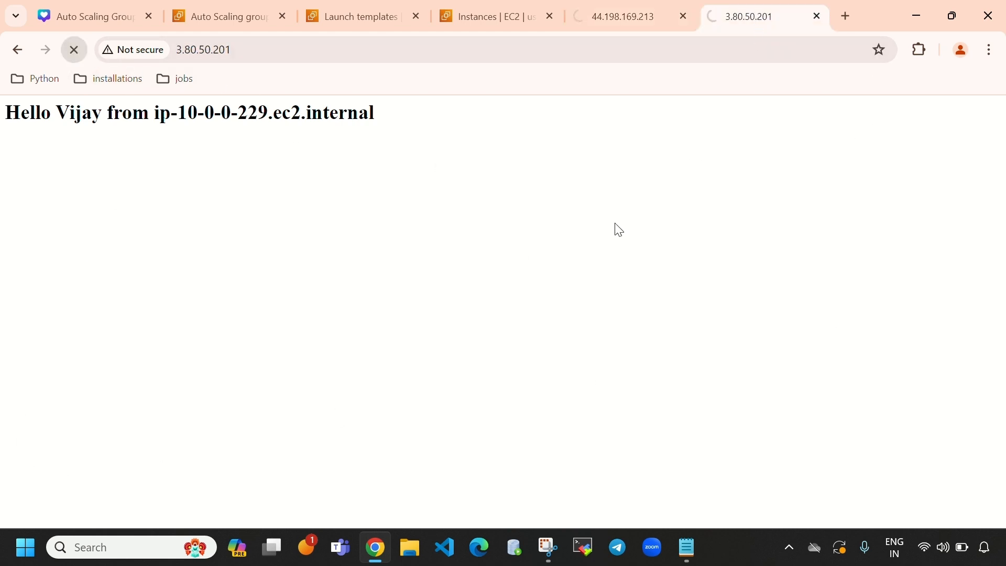
# Step: Return to the EC2 instances list and refresh it to check the termination progress
pyautogui.click(963, 20)
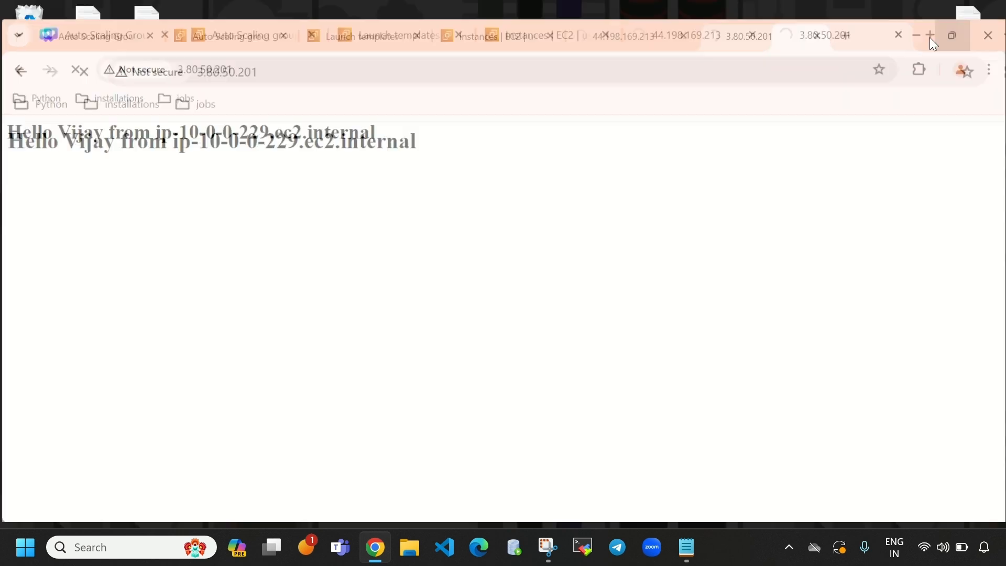
pyautogui.click(494, 78)
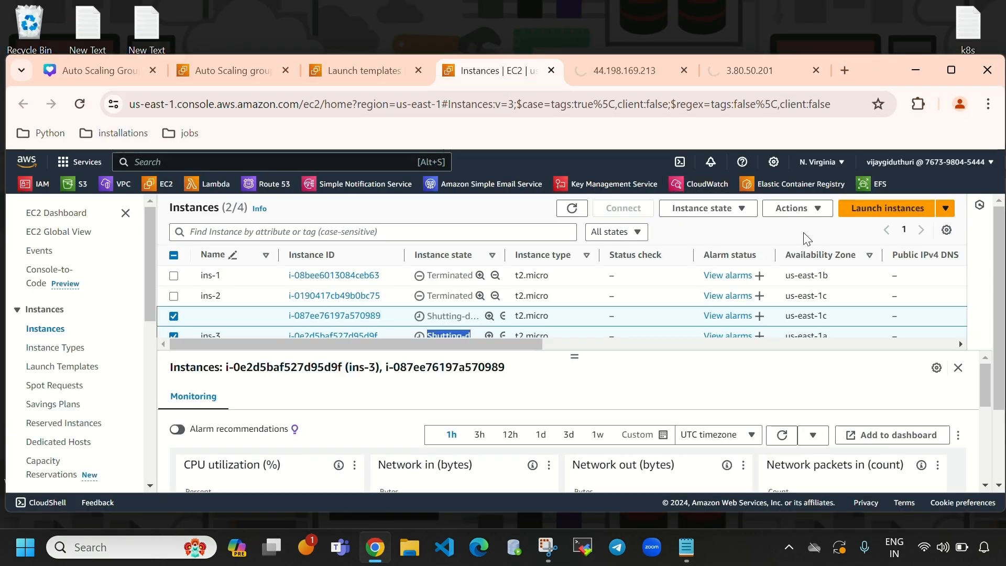
pyautogui.click(951, 70)
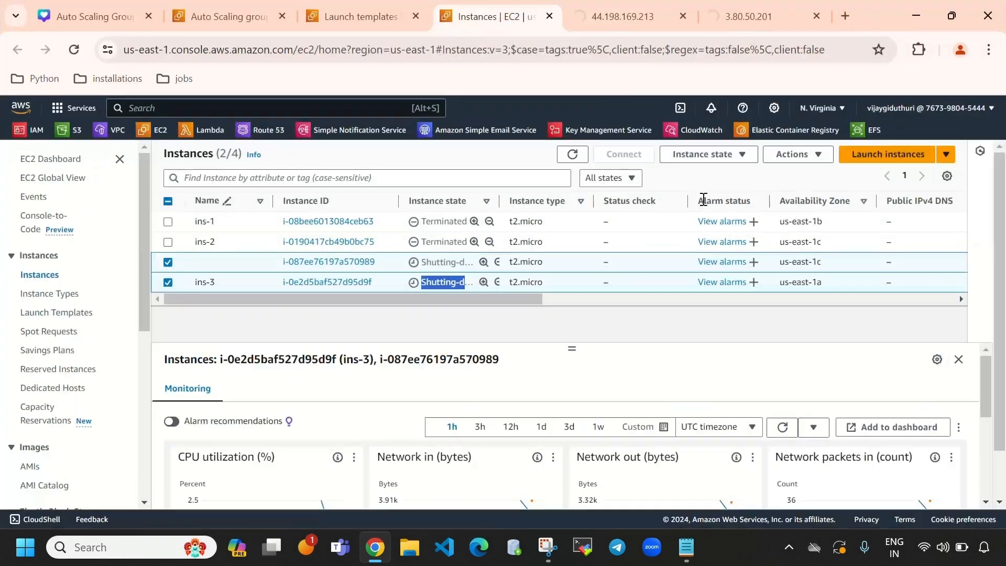
pyautogui.click(573, 155)
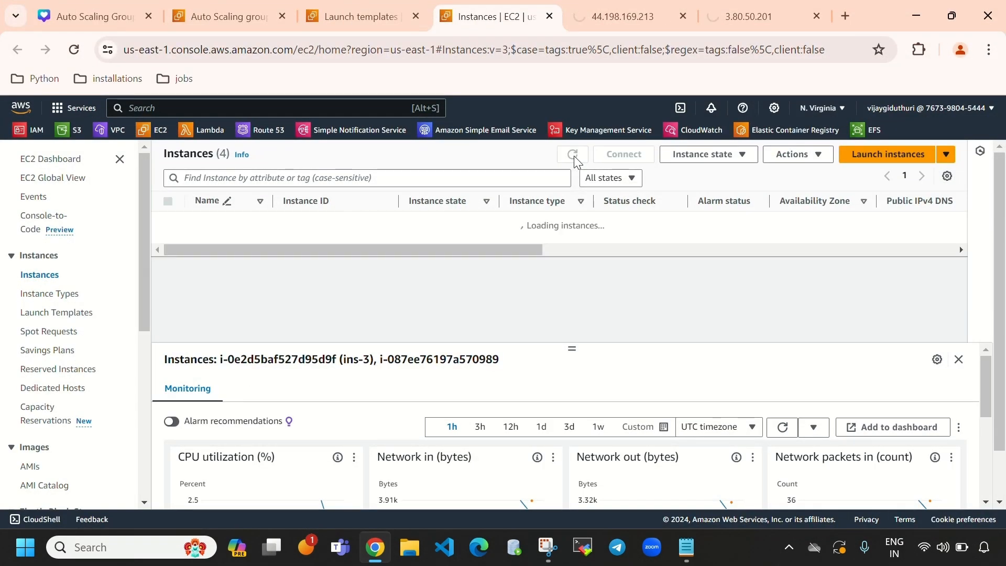
# Step: Go back to the Auto Scaling groups page and refresh the list repeatedly to follow the group's deletion status and instance count
pyautogui.click(225, 19)
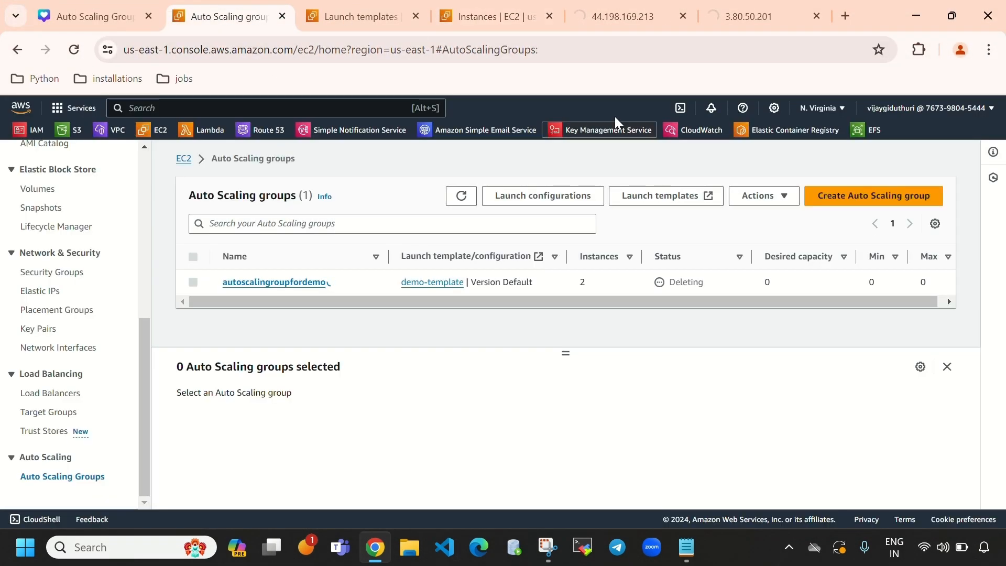
pyautogui.click(464, 206)
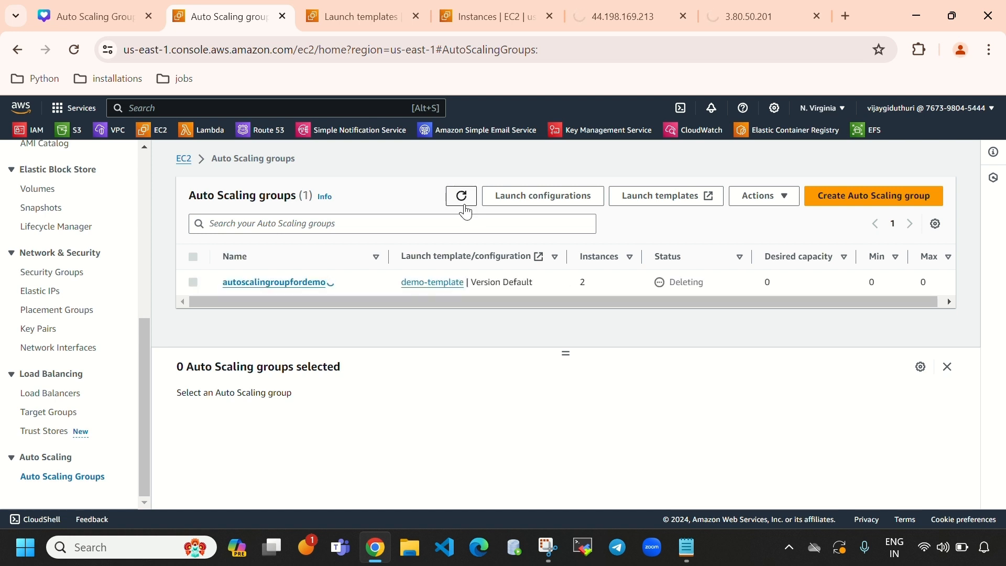
pyautogui.click(464, 206)
pyautogui.moveTo(714, 285); pyautogui.dragTo(675, 285)
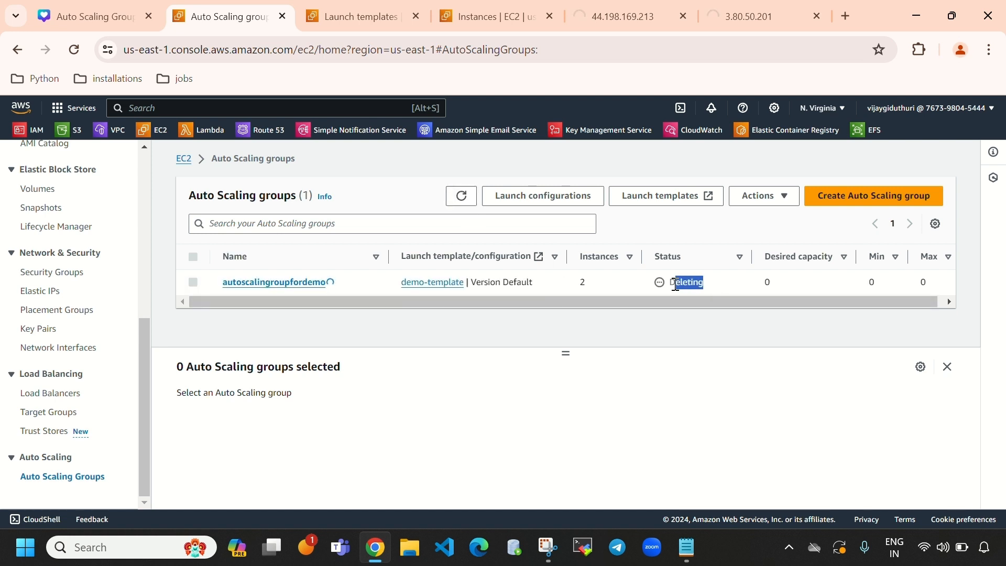
pyautogui.click(662, 293)
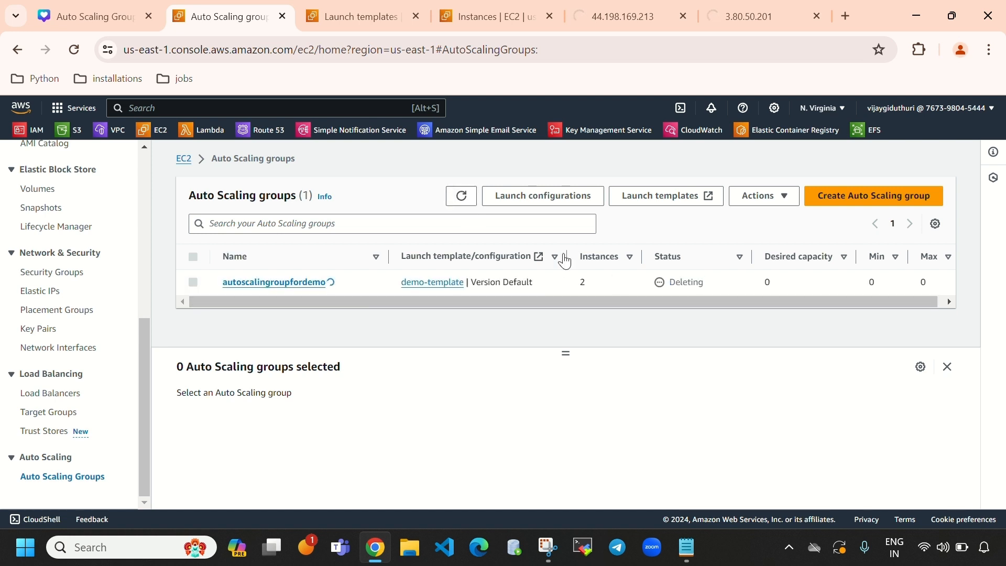
pyautogui.click(461, 203)
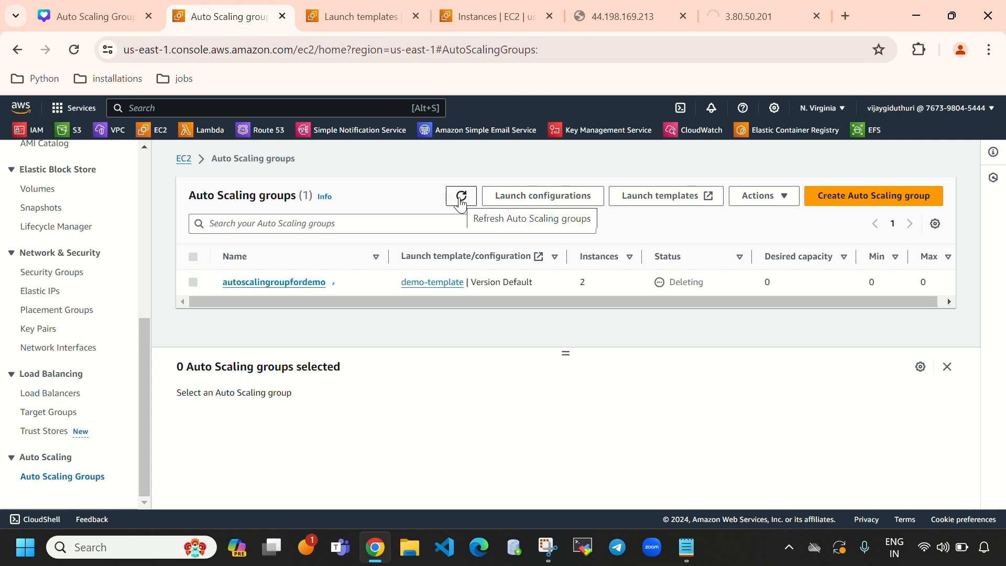
pyautogui.click(461, 204)
pyautogui.click(461, 203)
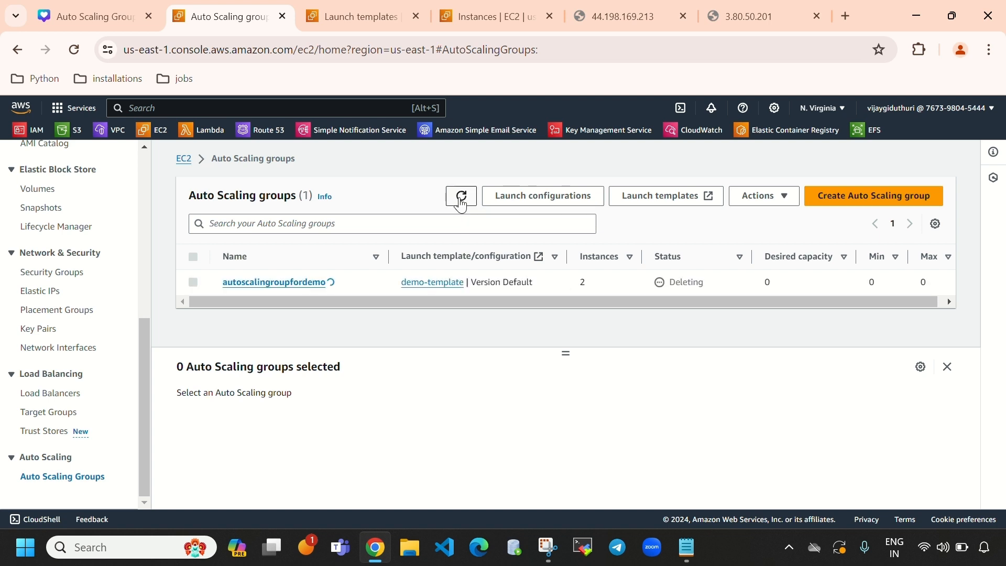
pyautogui.click(461, 203)
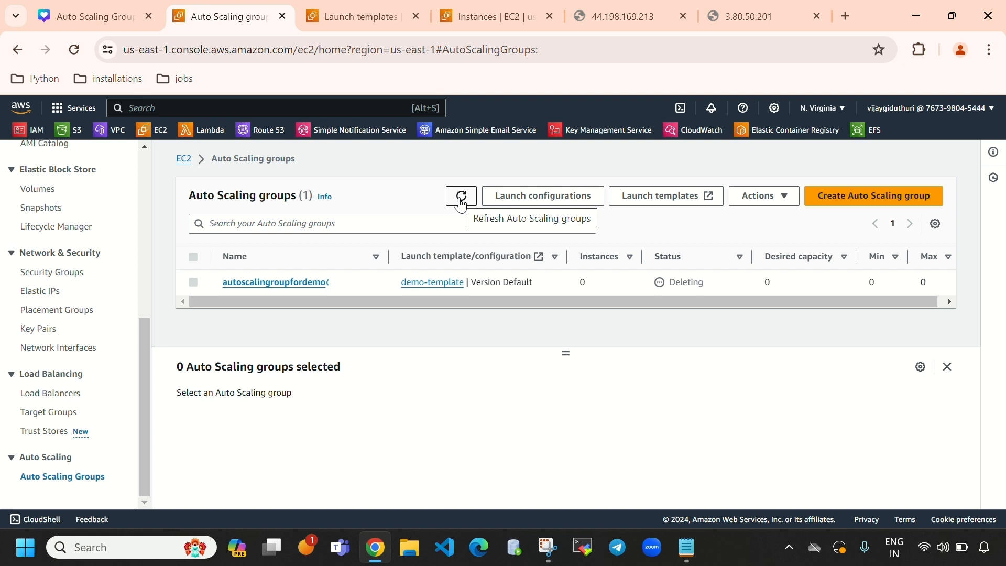
# Step: Check the page at 44.198.169.213 and close both instance web page tabs
pyautogui.click(638, 15)
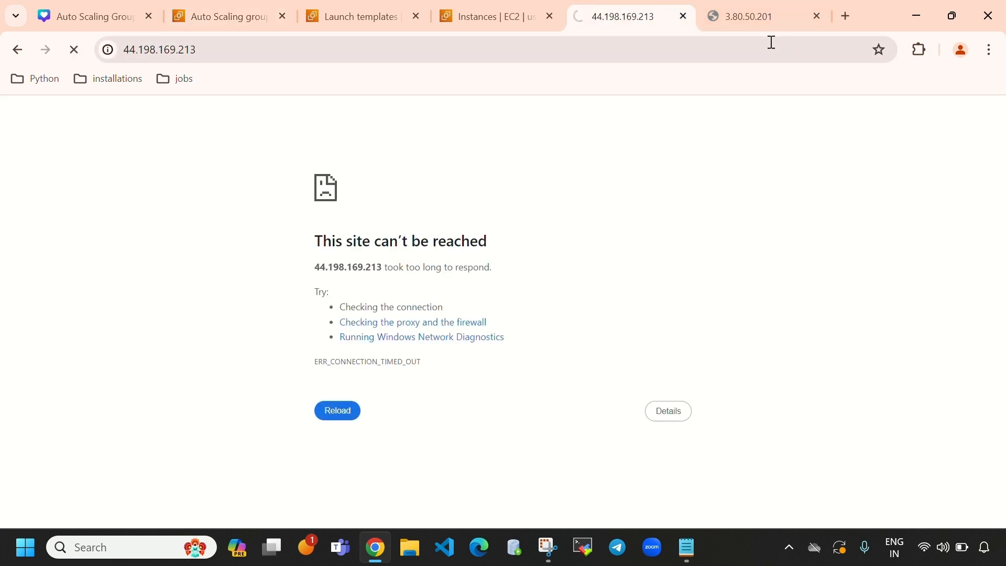
pyautogui.click(684, 16)
pyautogui.click(684, 17)
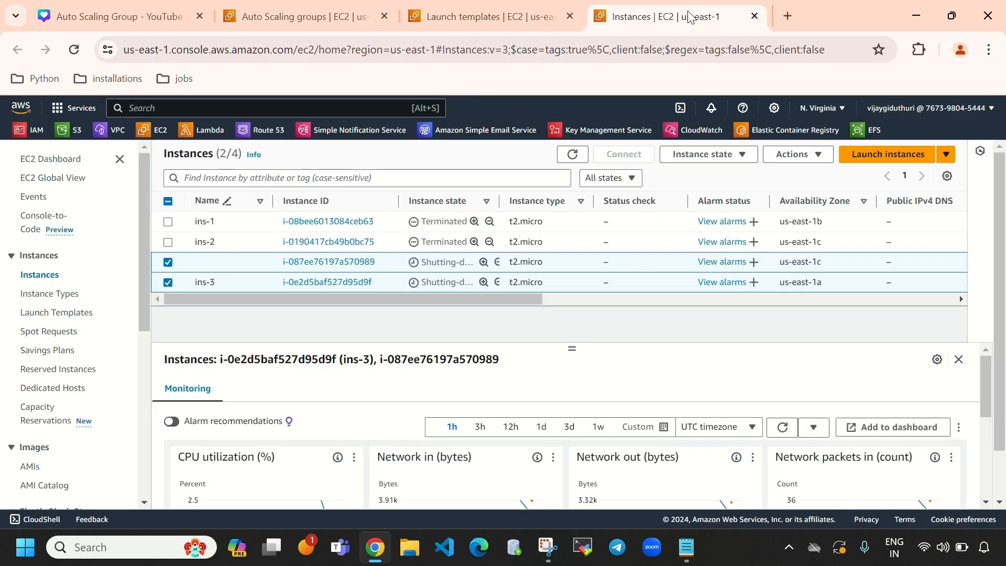
# Step: Refresh the EC2 instances and Auto Scaling groups lists to verify the cleanup, ending on the instances list
pyautogui.click(572, 155)
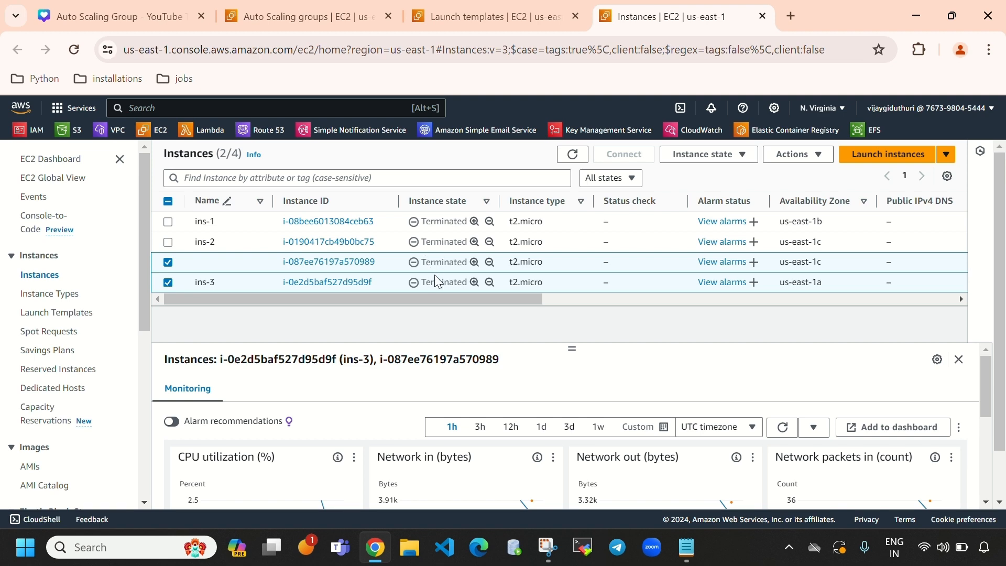
pyautogui.click(279, 26)
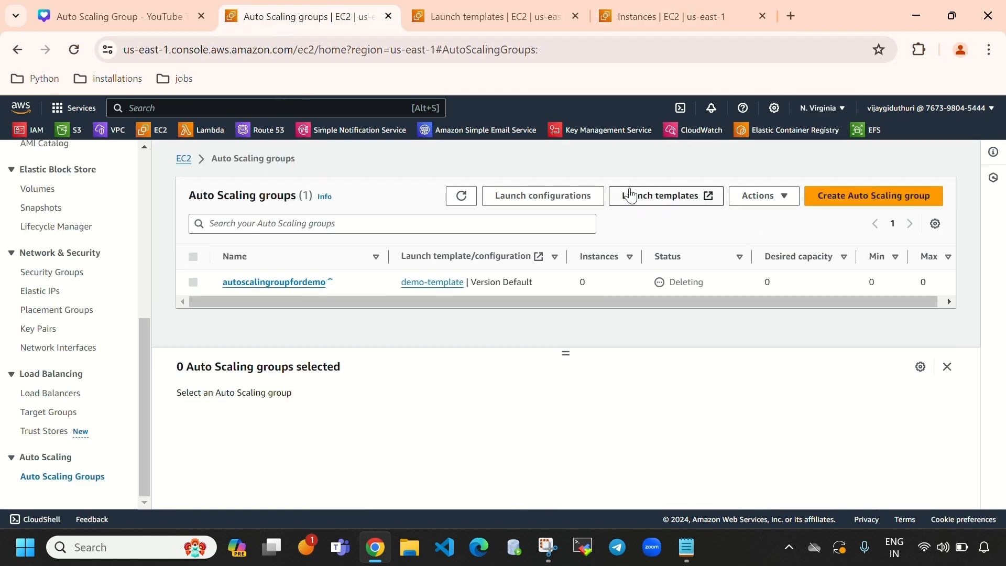
pyautogui.click(465, 200)
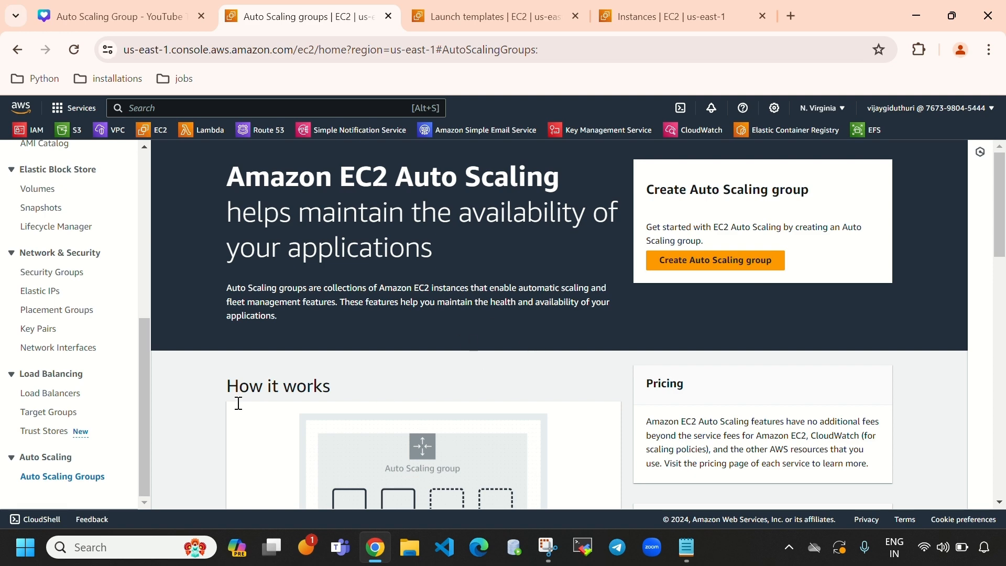
pyautogui.scroll(-2, 473, 363)
pyautogui.scroll(2, 472, 364)
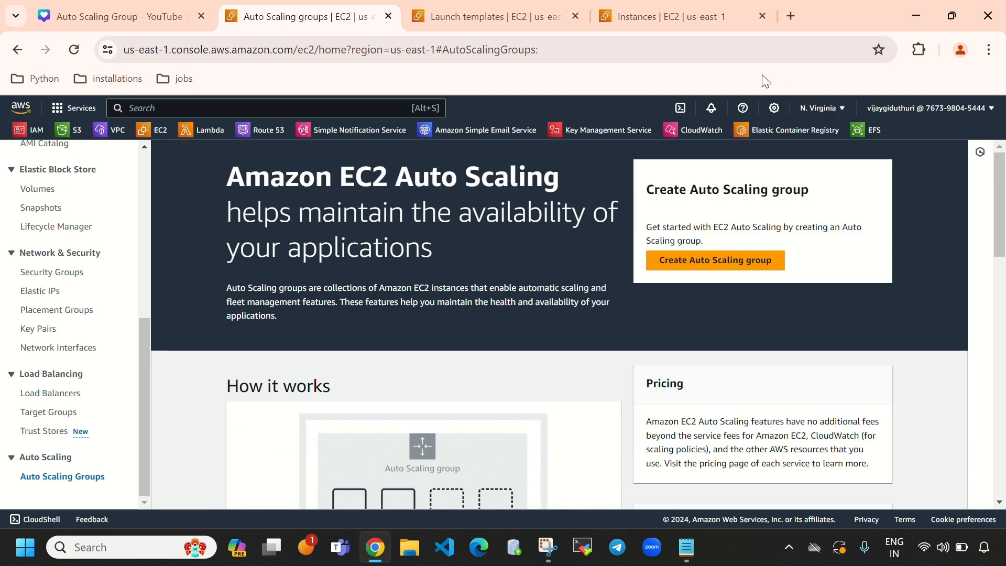
pyautogui.click(698, 26)
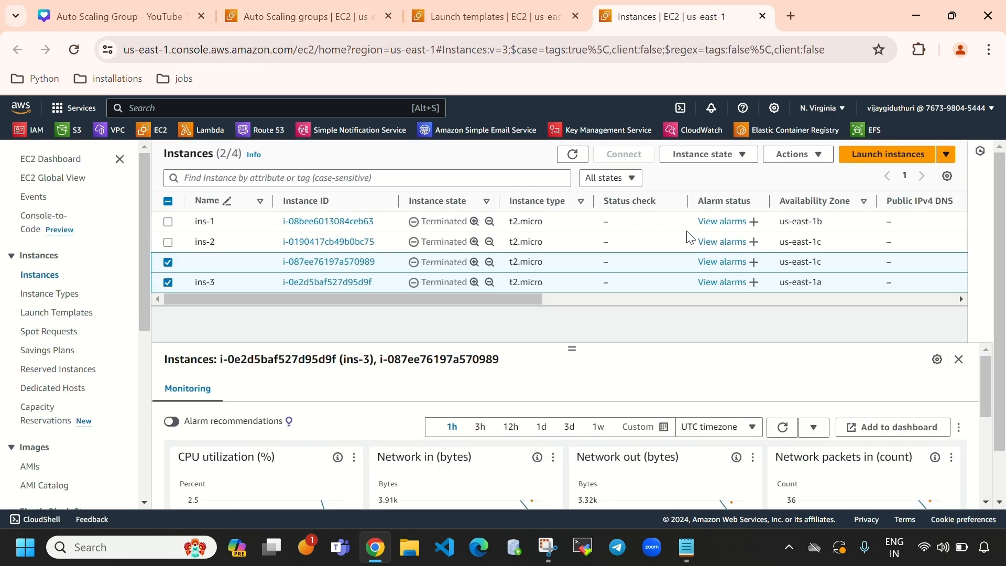
# Step: Refresh the EC2 instances list once more and switch to the open Launch Templates page
pyautogui.click(581, 156)
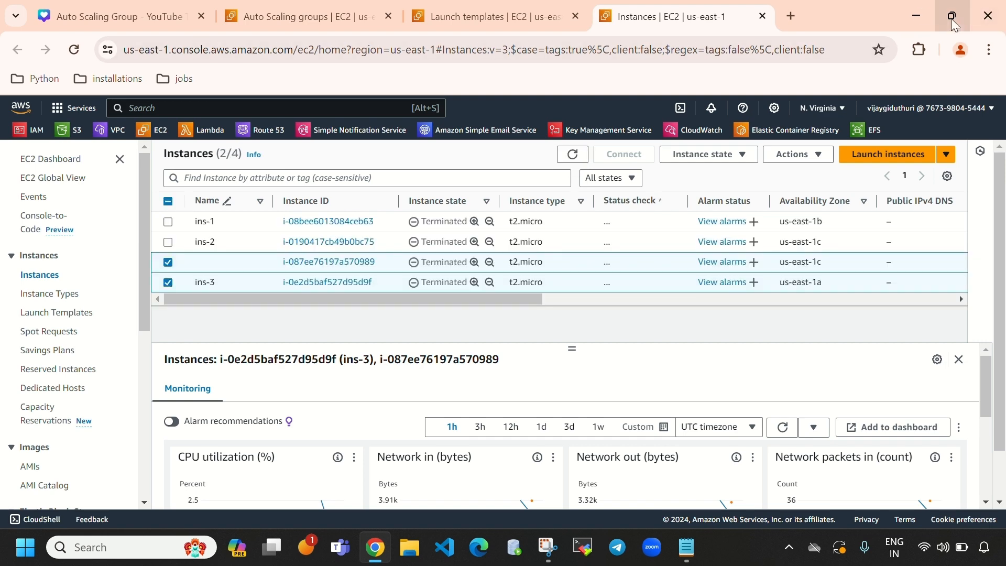
pyautogui.moveTo(951, 18)
pyautogui.click(951, 15)
pyautogui.click(503, 71)
pyautogui.click(951, 70)
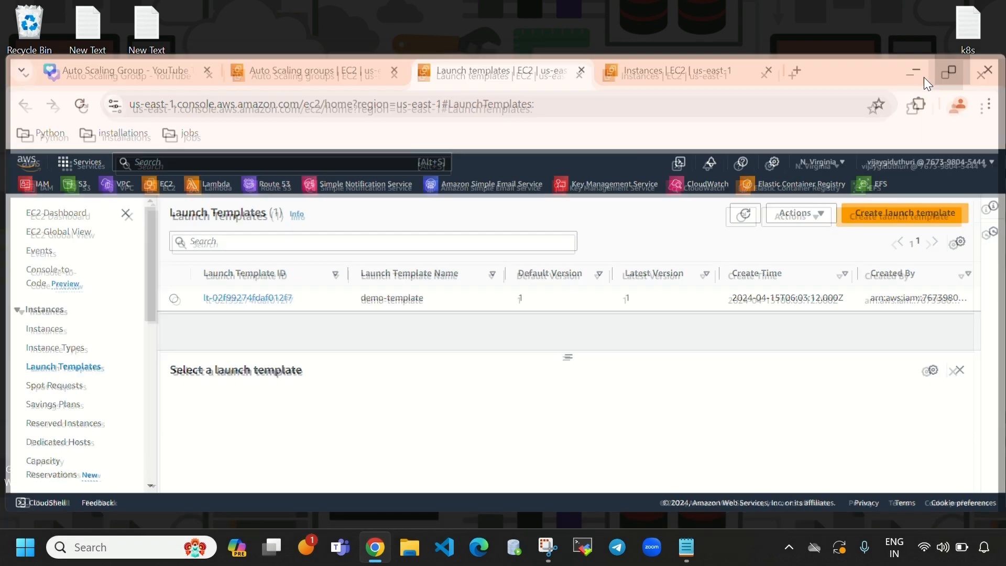
# Step: Delete the demo-template launch template, confirming with "delete", and refresh the launch templates list
pyautogui.click(167, 244)
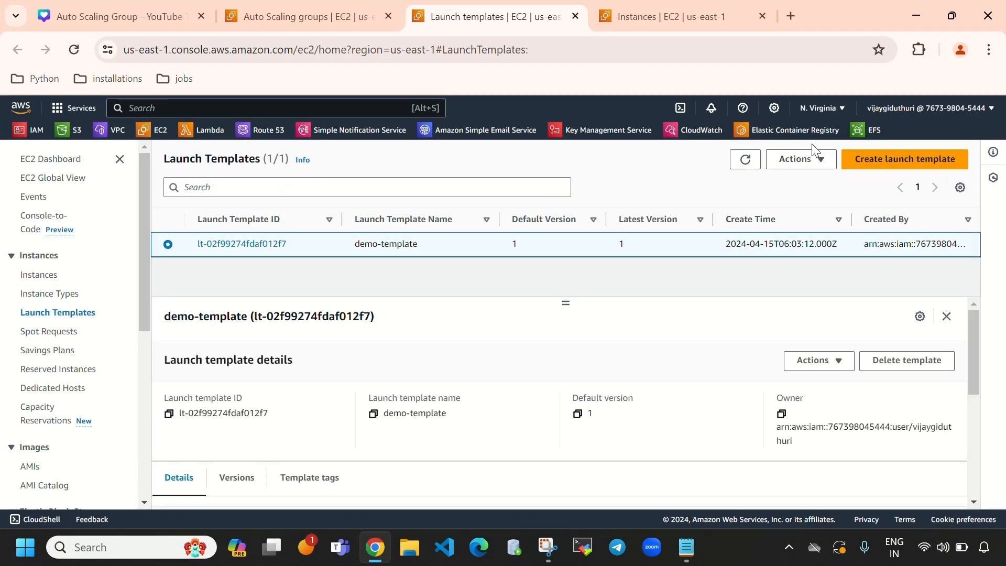
pyautogui.click(803, 162)
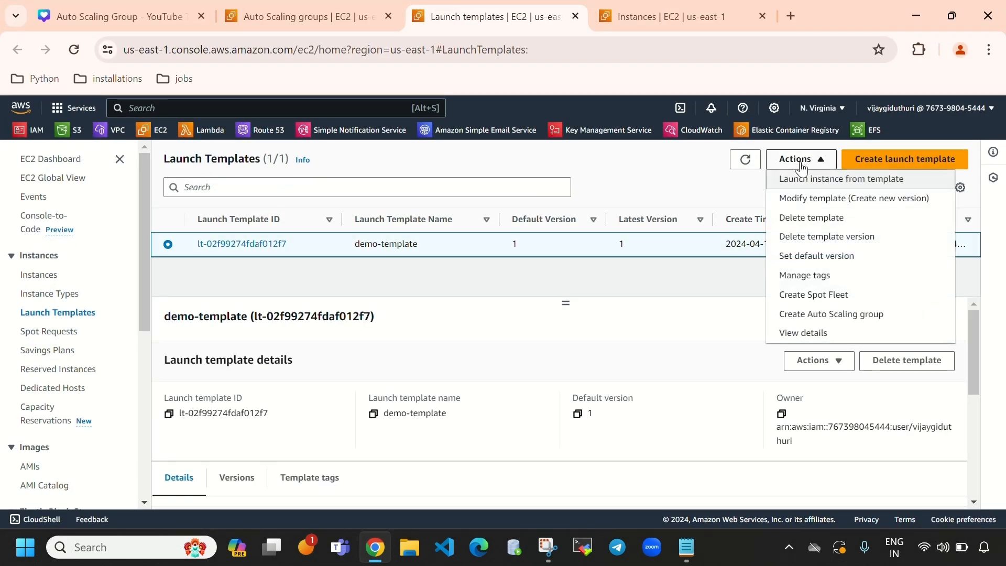
pyautogui.click(845, 215)
pyautogui.click(564, 351)
pyautogui.write('del')
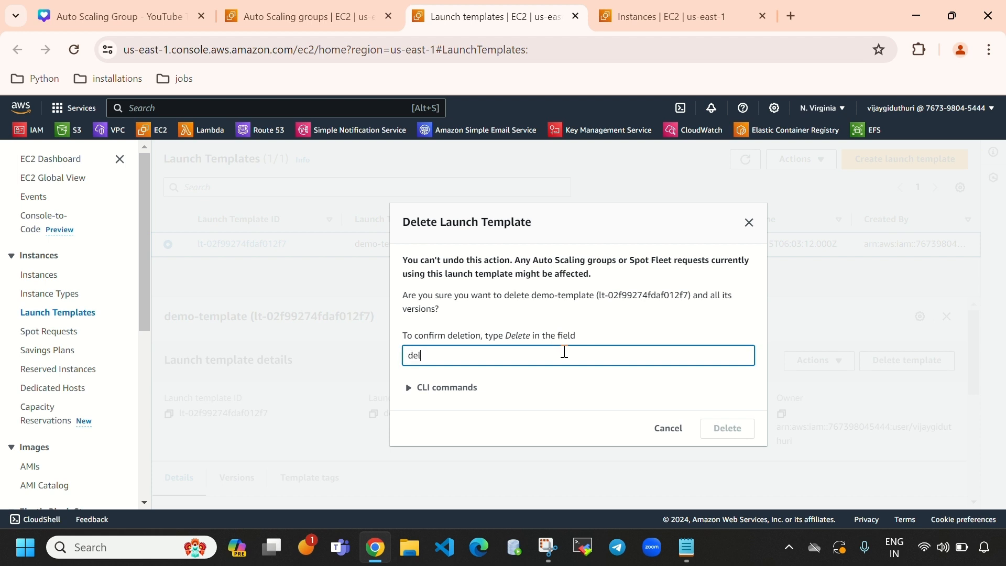
pyautogui.write('ete')
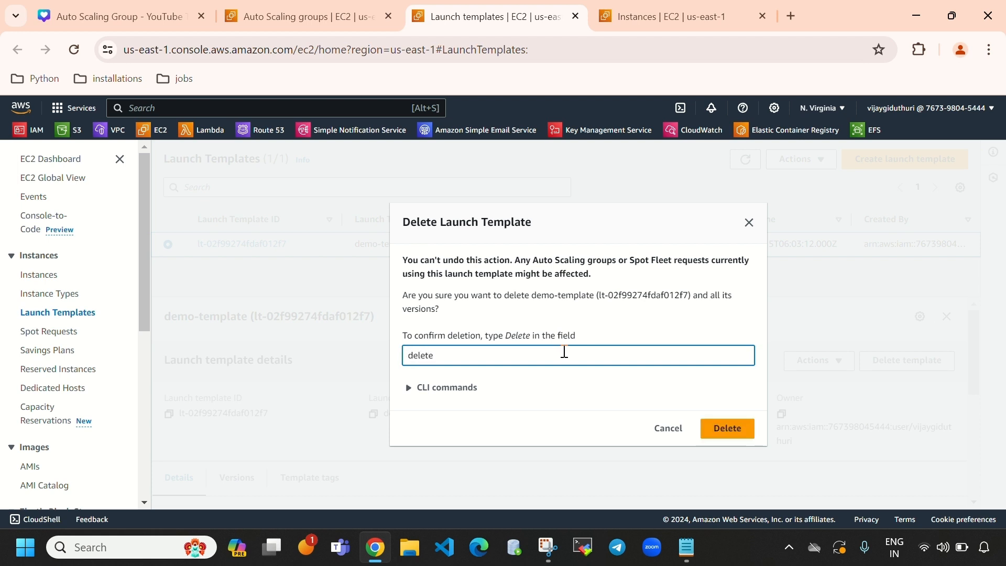
pyautogui.click(744, 434)
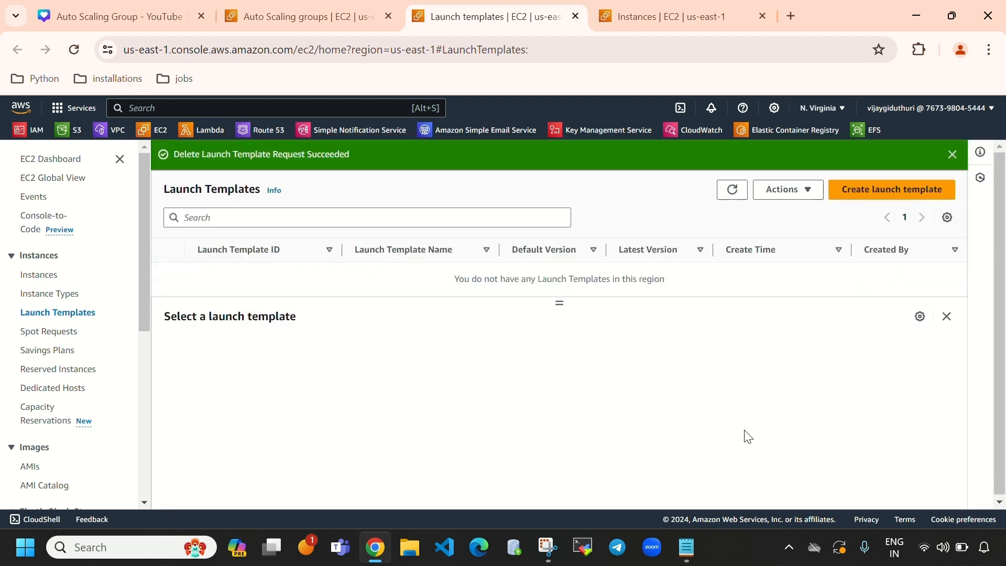
pyautogui.click(732, 190)
pyautogui.click(952, 154)
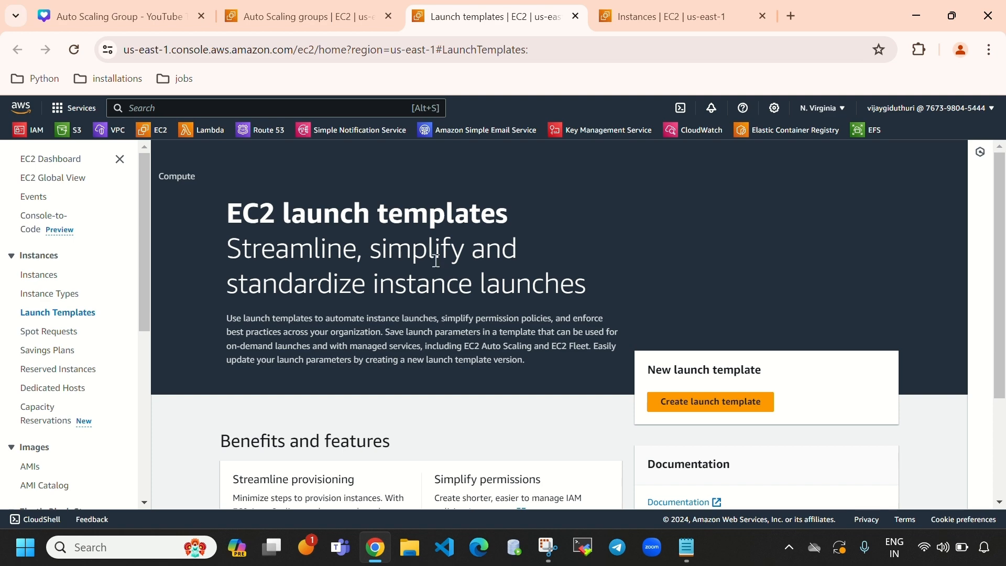
# Step: Switch to the Canva presentation, collapse its design panel and review the page 4 architecture diagram enlarged, before returning to the Auto Scaling groups page
pyautogui.hotkey('ctrl', '1')
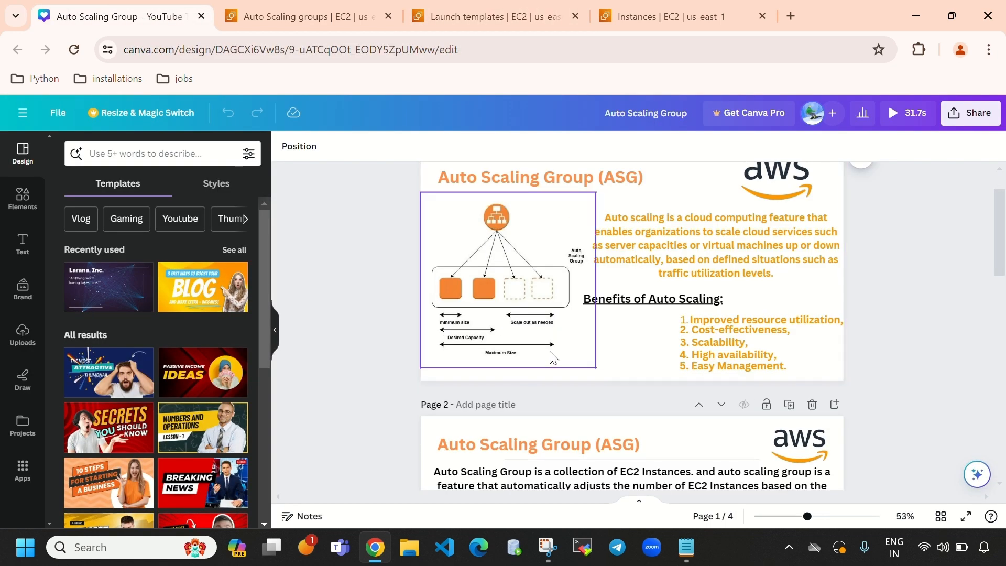
pyautogui.scroll(-15, 648, 372)
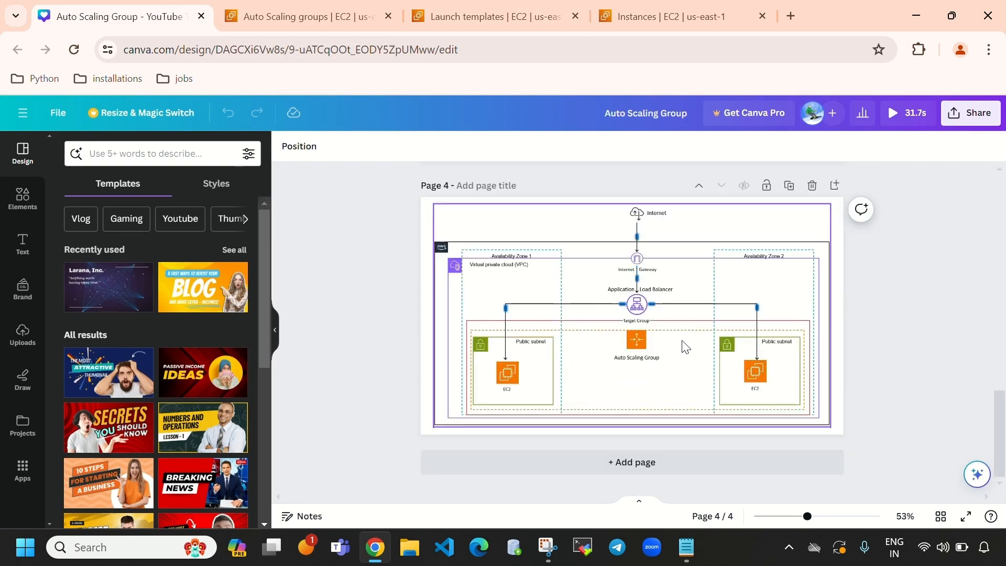
pyautogui.click(274, 330)
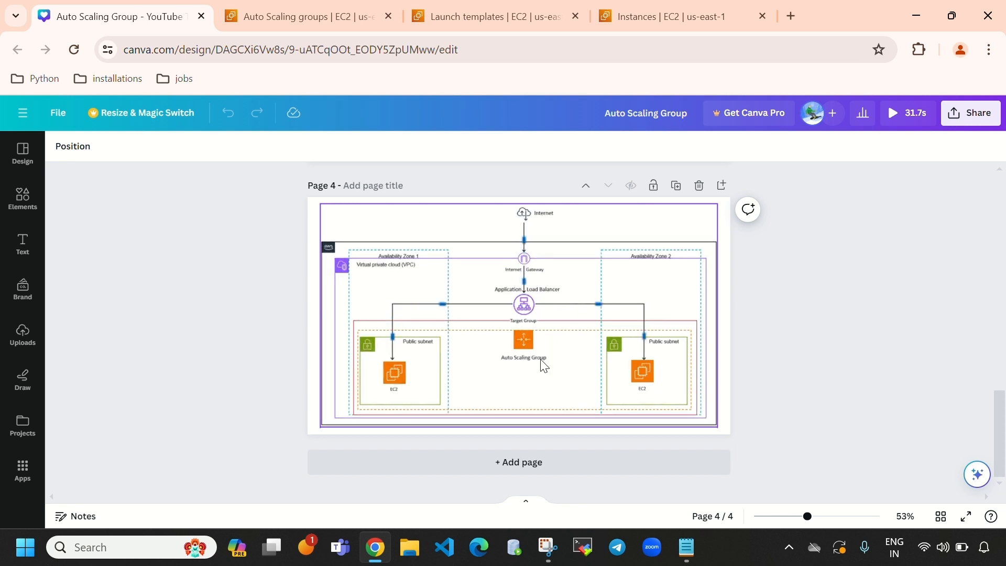
pyautogui.scroll(2, 550, 359)
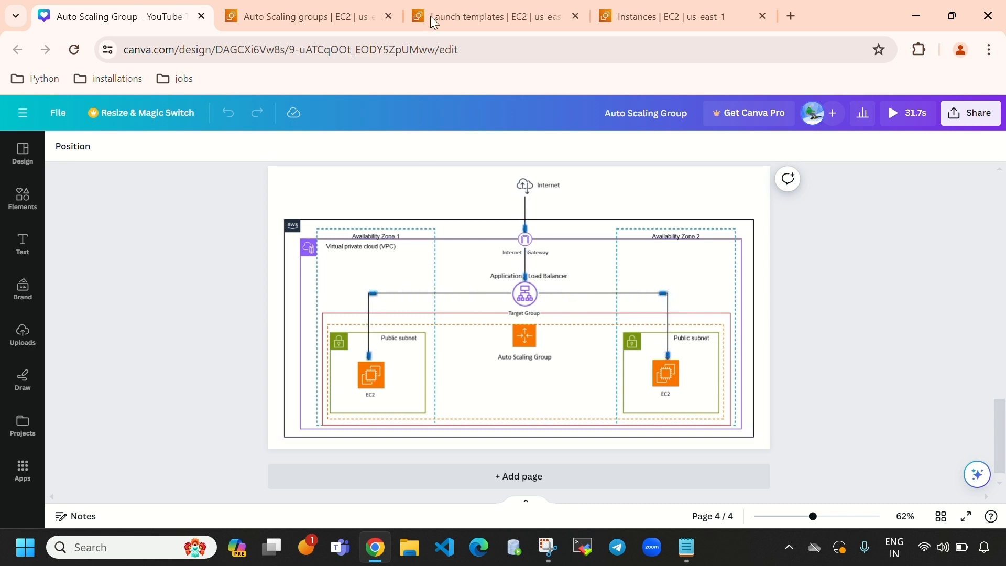
pyautogui.click(310, 17)
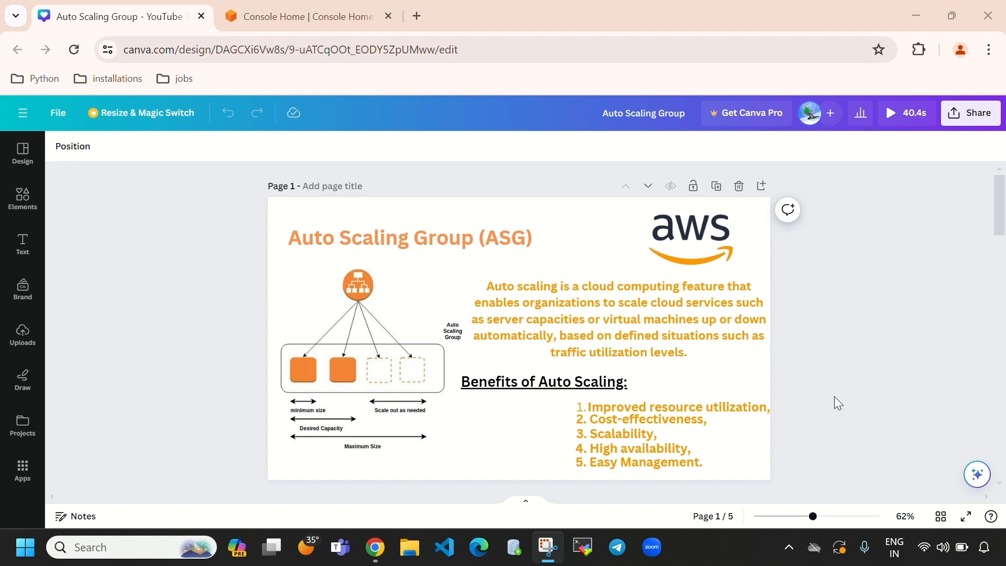
# Step: Look through the Auto Scaling Group presentation from page 1 to page 5 and return to the first page
pyautogui.scroll(-5, 834, 396)
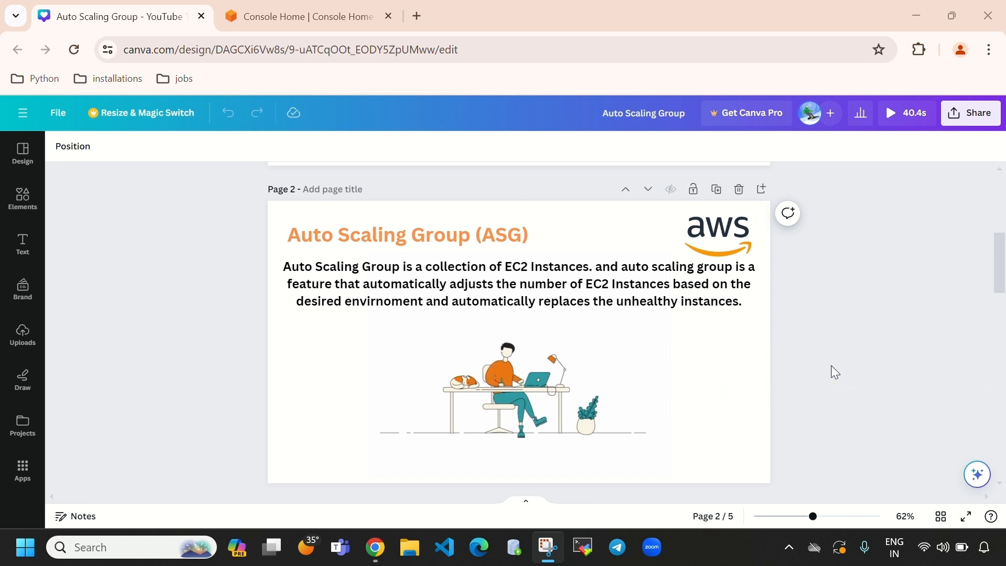
pyautogui.scroll(-15, 831, 365)
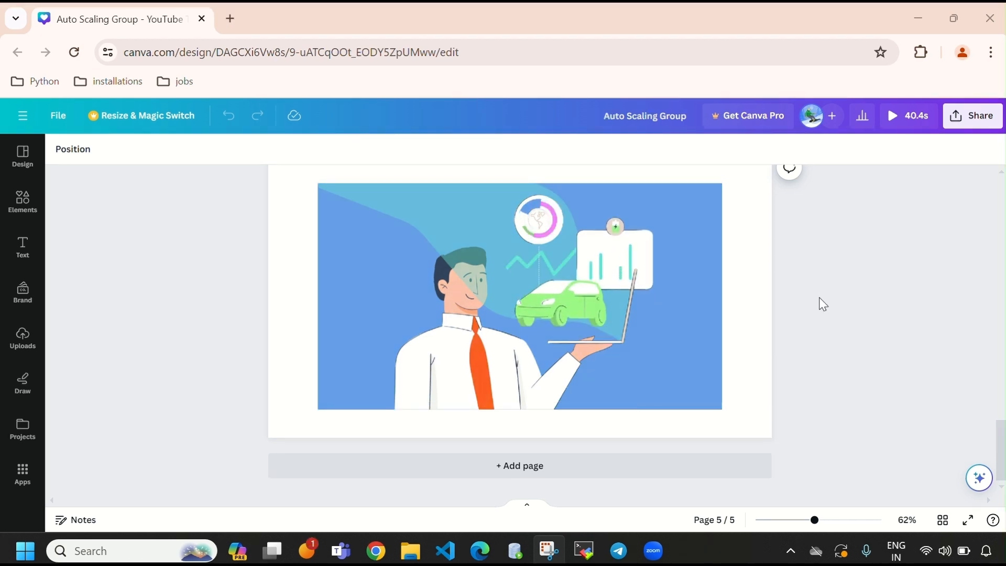
pyautogui.scroll(5, 820, 300)
pyautogui.scroll(4, 819, 306)
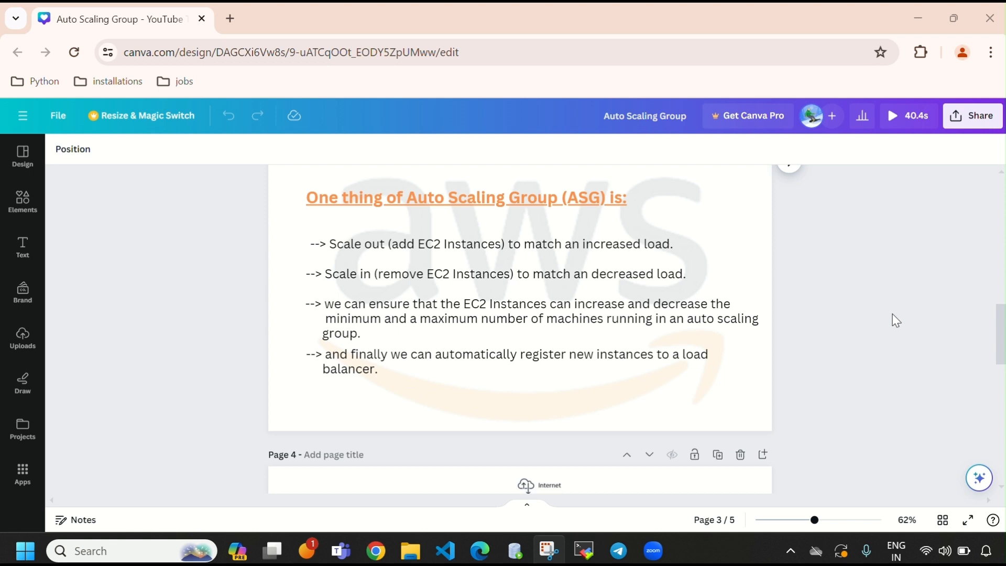
pyautogui.scroll(10, 891, 317)
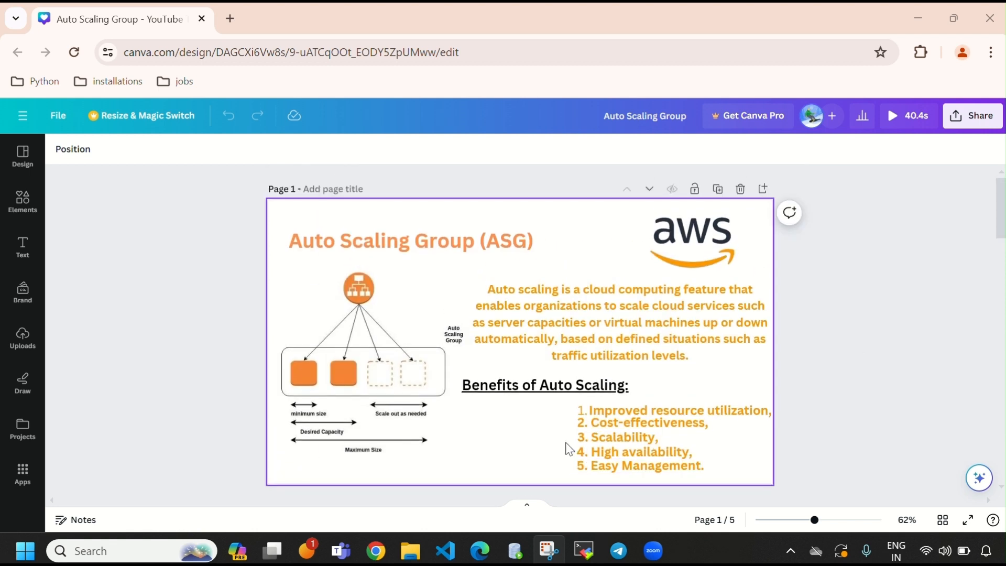
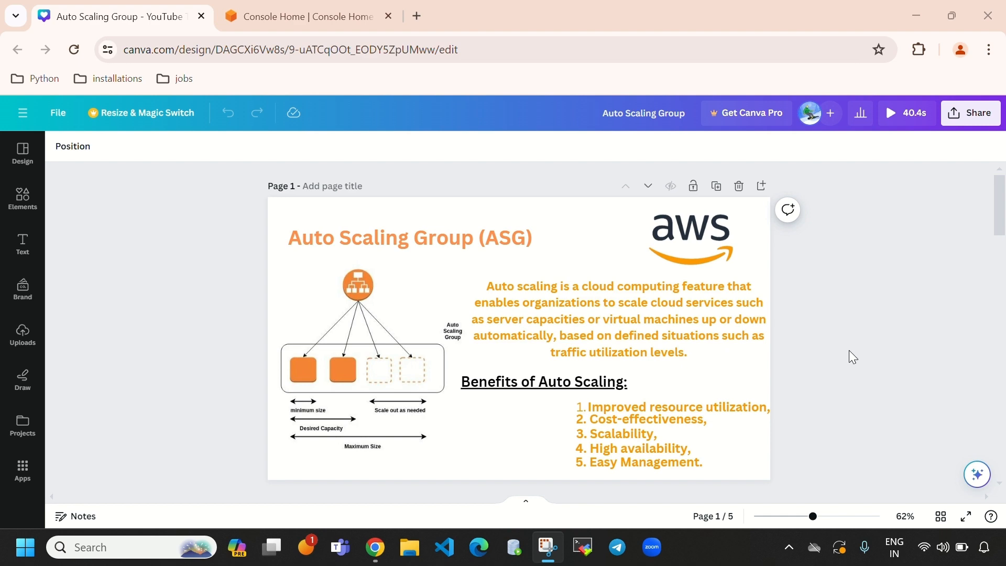
# Step: Examine the page 4 architecture diagram with the load balancer, target group and Auto Scaling group
pyautogui.scroll(-10, 800, 363)
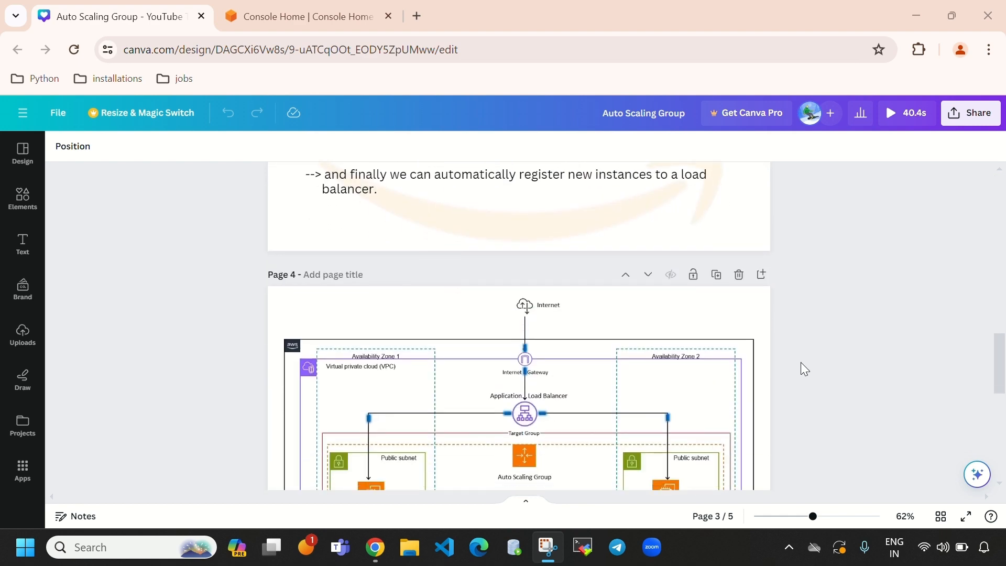
pyautogui.scroll(-3, 800, 363)
pyautogui.scroll(2, 799, 364)
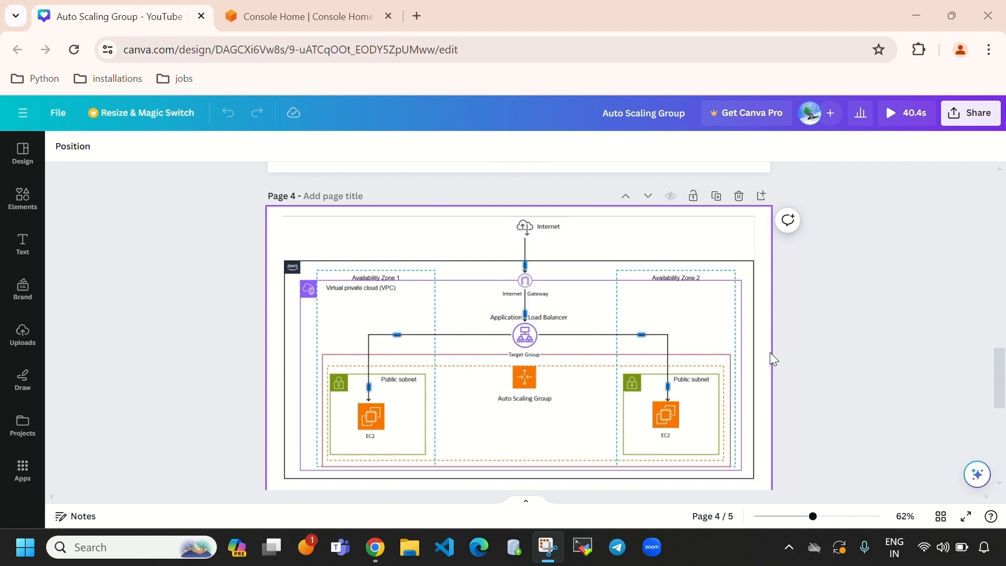
# Step: Switch to the AWS console, open the EC2 Auto Scaling groups page and start creating an Auto Scaling group
pyautogui.click(291, 15)
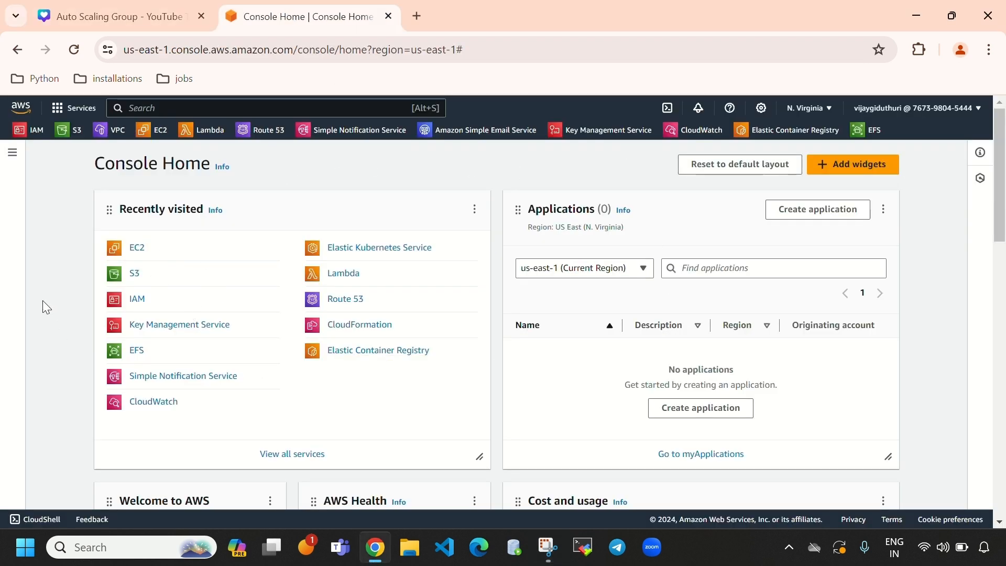
pyautogui.click(138, 249)
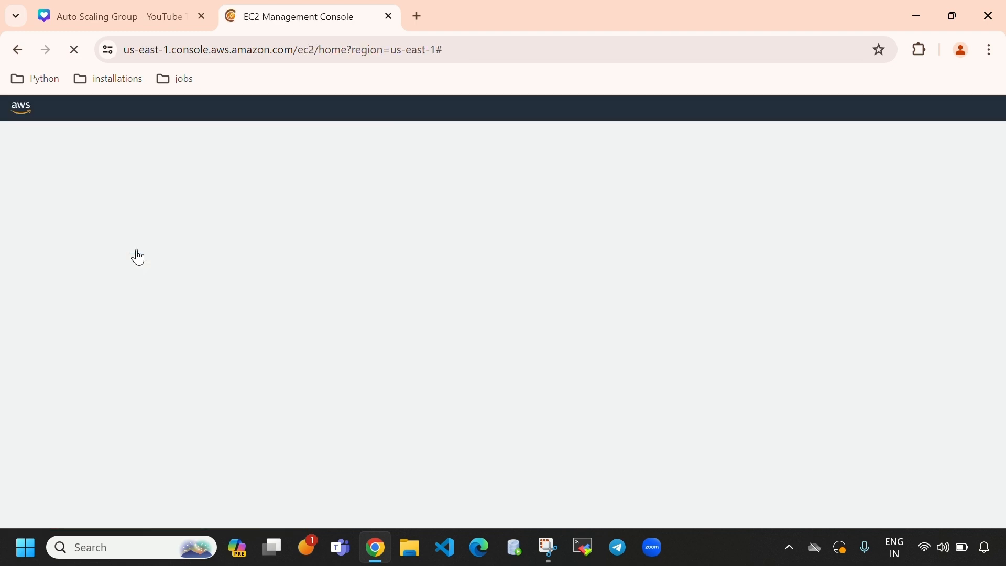
pyautogui.scroll(-3, 84, 373)
pyautogui.scroll(-5, 84, 373)
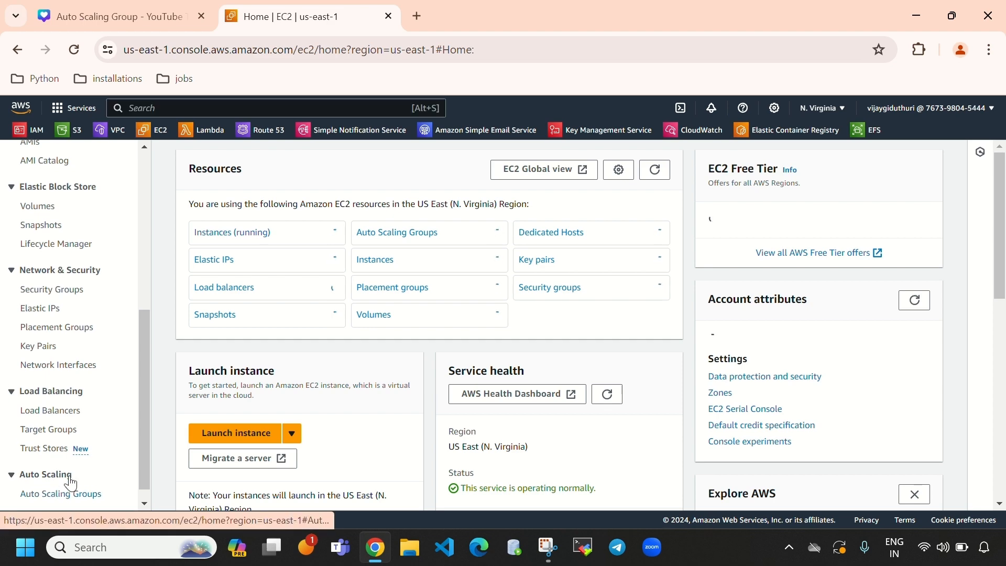
pyautogui.scroll(-1, 58, 485)
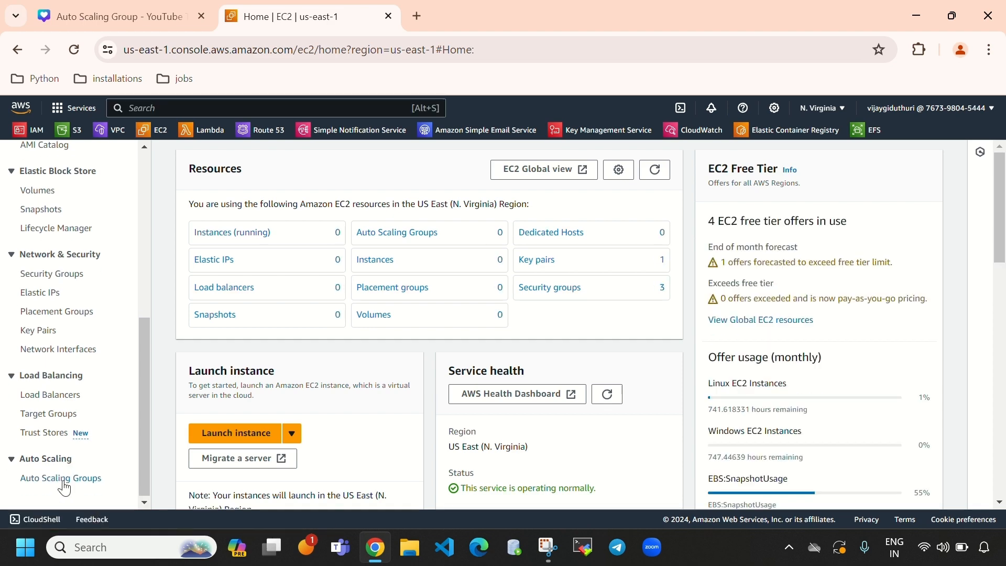
pyautogui.click(62, 481)
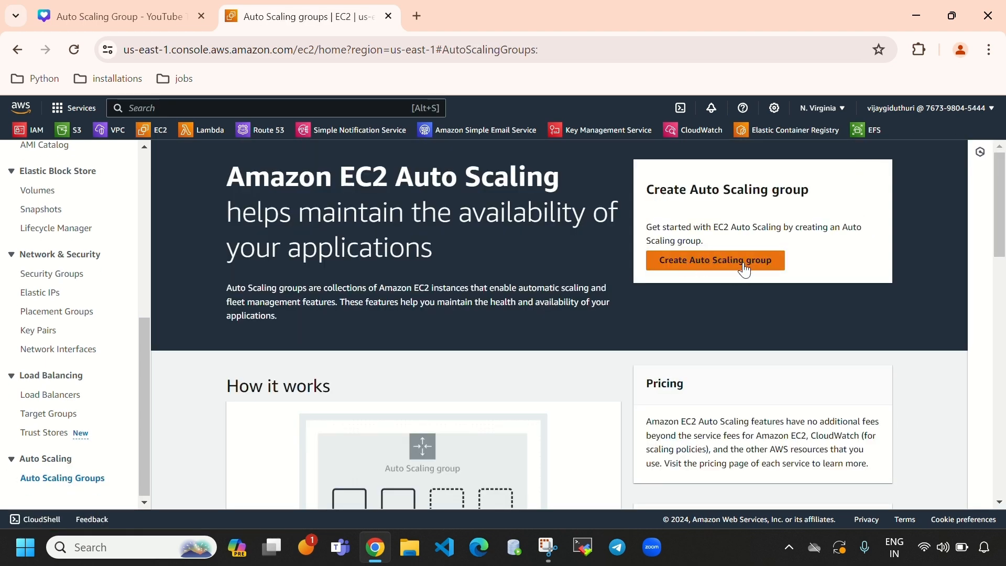
pyautogui.click(729, 265)
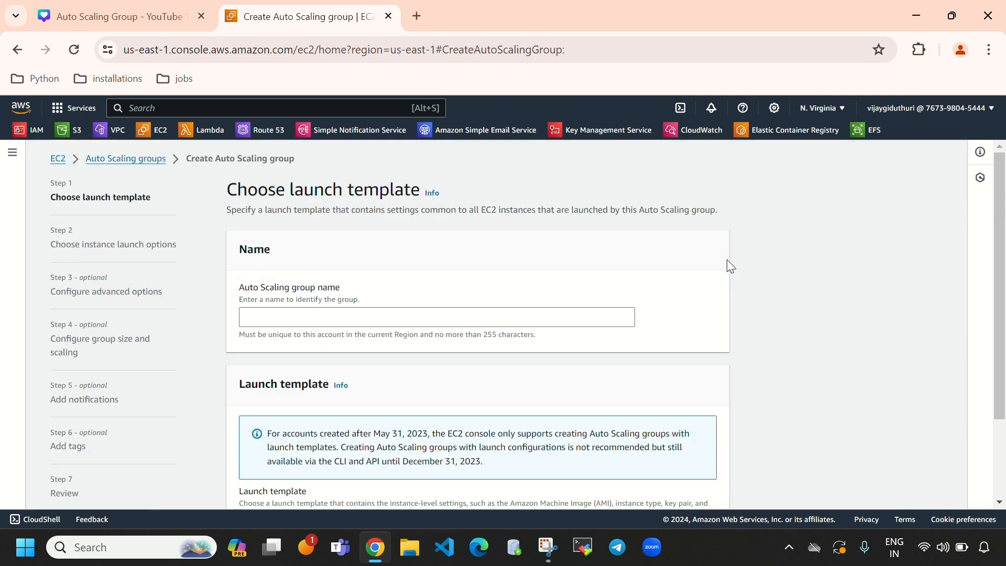
# Step: Name the Auto Scaling group MyAutoScalingGroupfordemo
pyautogui.click(425, 317)
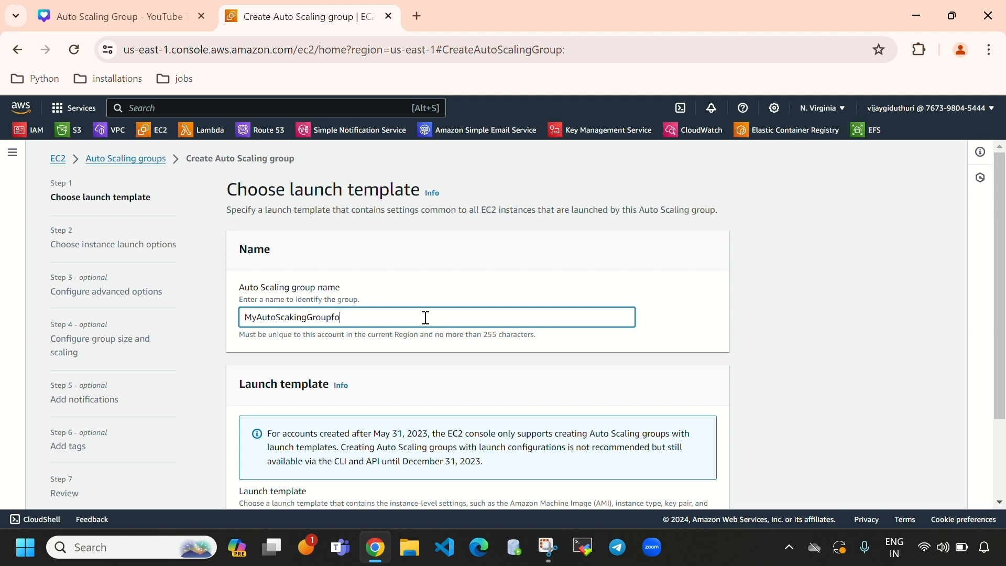
pyautogui.write('demo')
pyautogui.click(297, 317)
pyautogui.press('BackSpace')
pyautogui.write('l')
# Step: Open the EC2 Launch Templates page in a new browser tab and switch to it, keeping the group wizard open
pyautogui.scroll(-3, 314, 335)
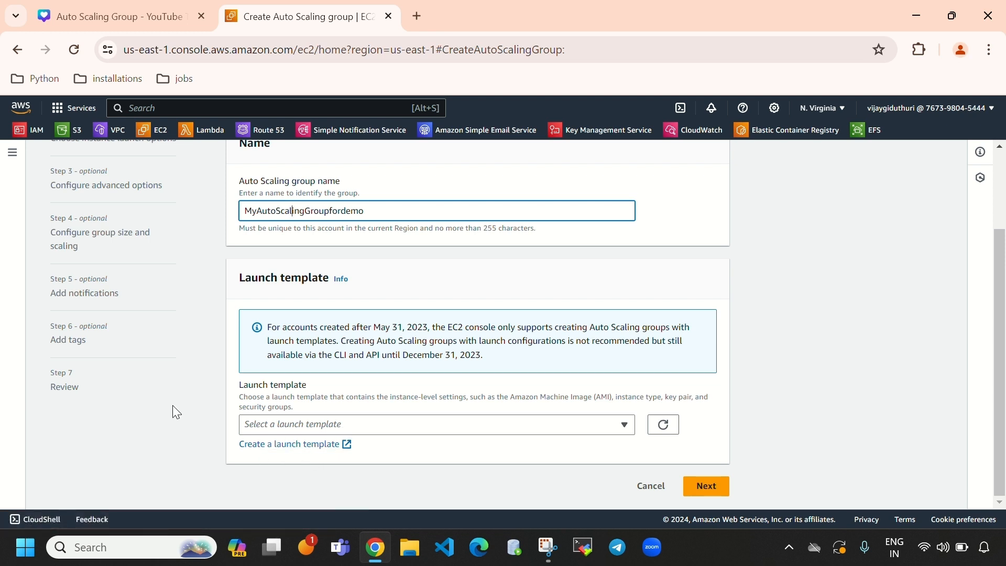
pyautogui.click(13, 152)
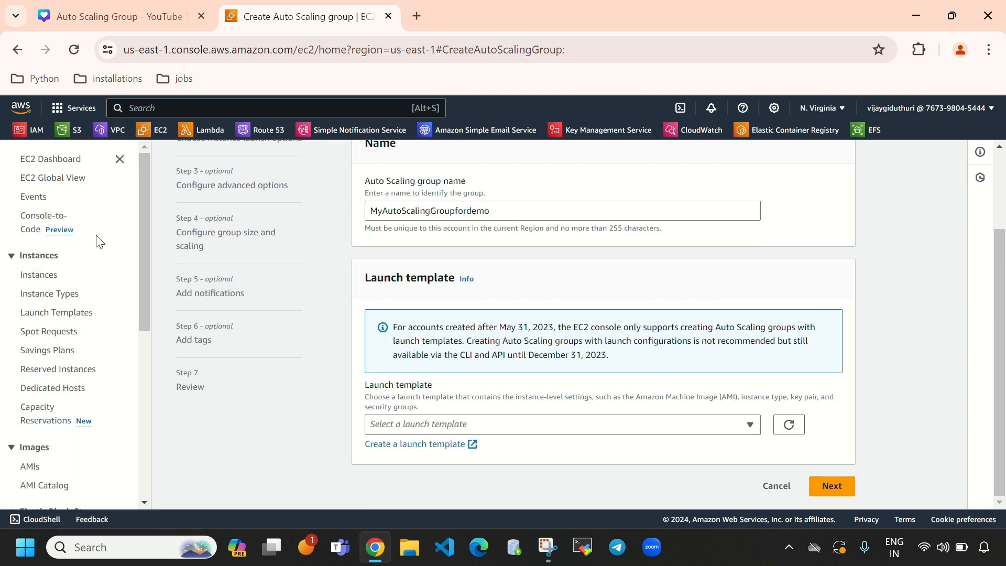
pyautogui.rightClick(63, 318)
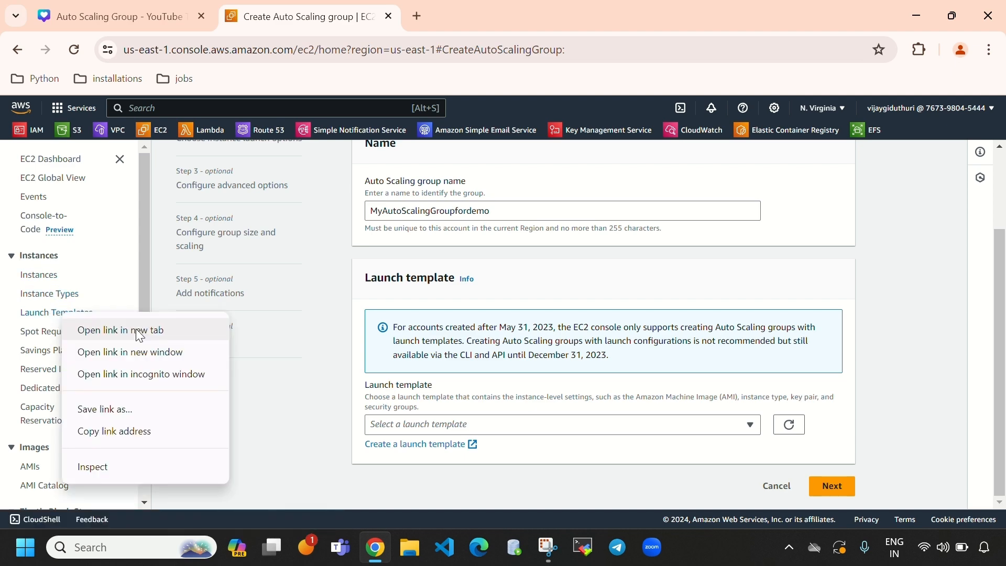
pyautogui.click(136, 329)
pyautogui.click(941, 22)
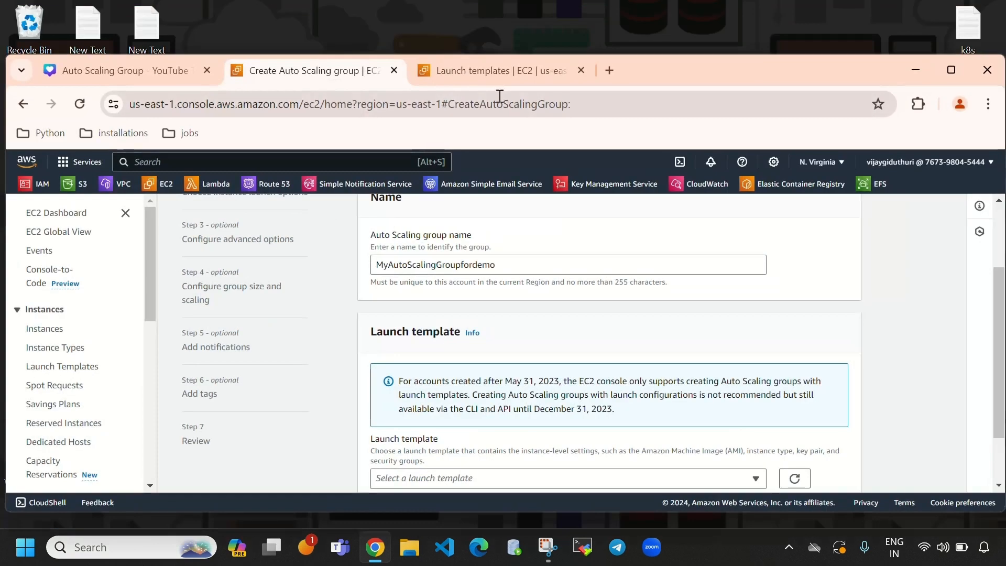
pyautogui.click(495, 70)
pyautogui.click(949, 71)
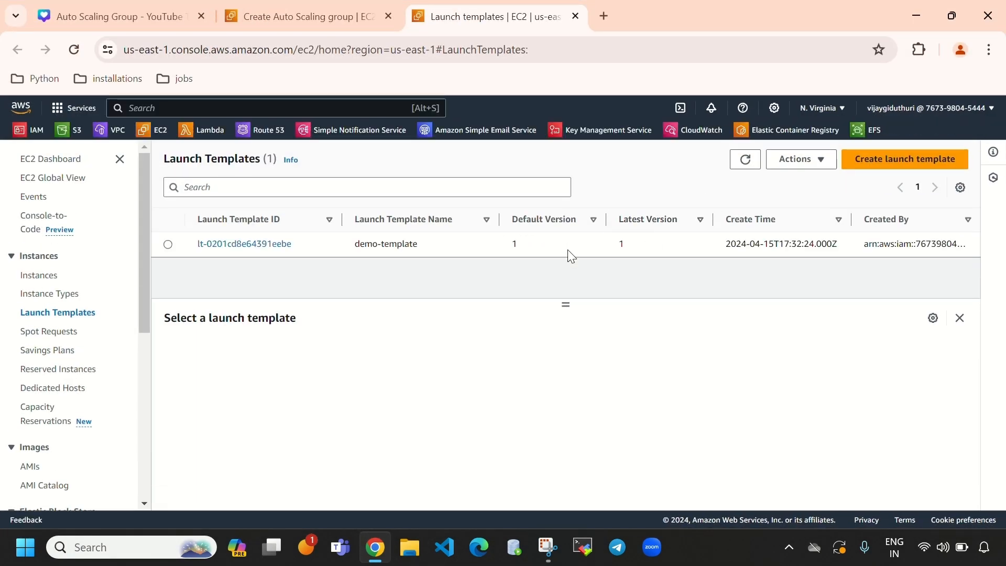
# Step: Delete the existing demo-template launch template, confirming the deletion and dismissing the notification
pyautogui.click(168, 244)
pyautogui.click(815, 160)
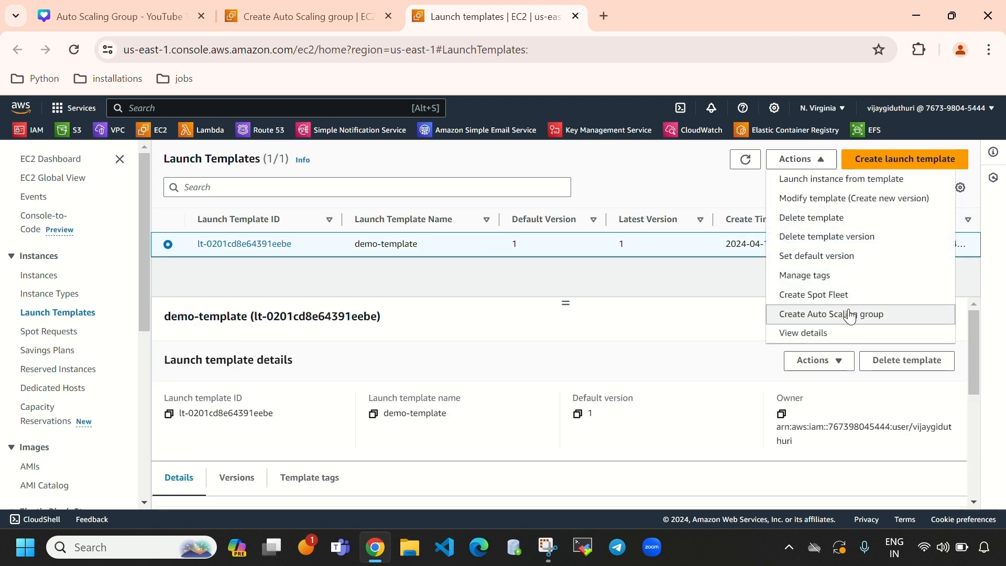
pyautogui.click(822, 217)
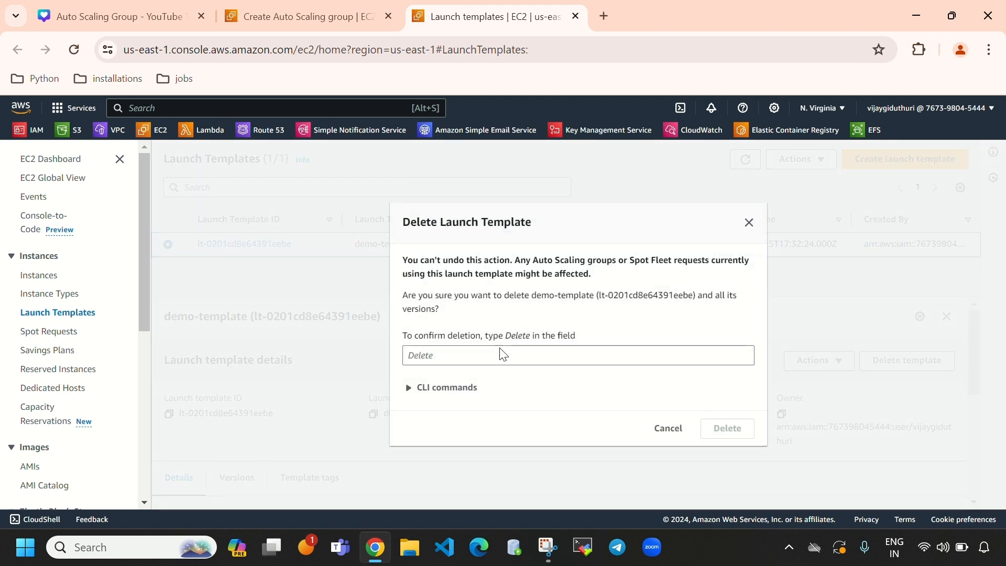
pyautogui.click(502, 354)
pyautogui.write('delete')
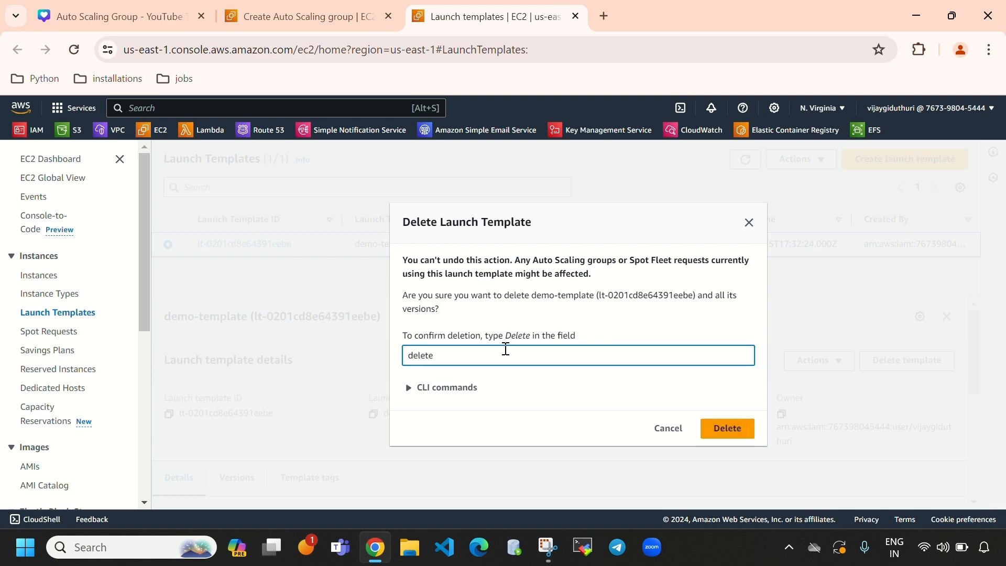
pyautogui.press('Return')
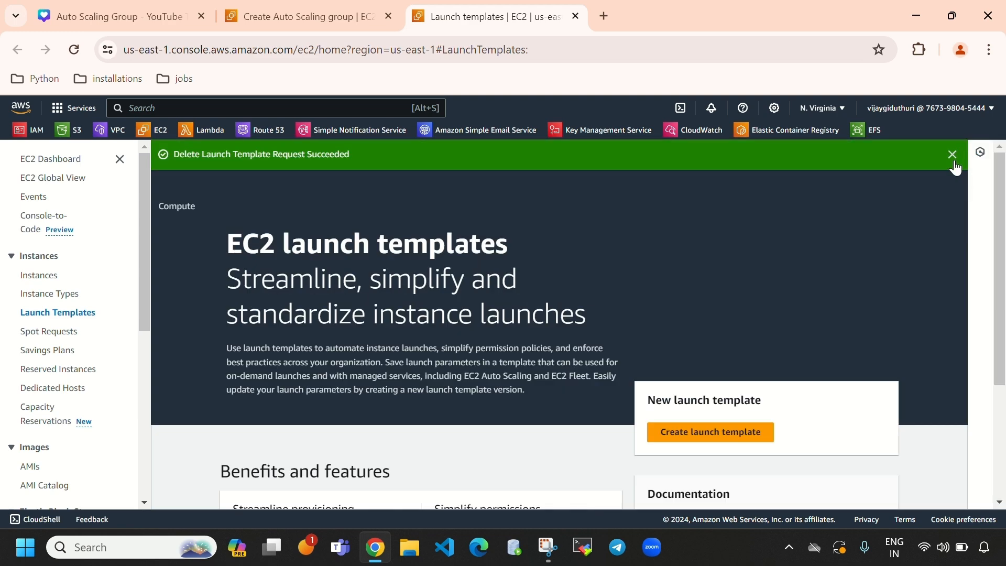
pyautogui.click(952, 154)
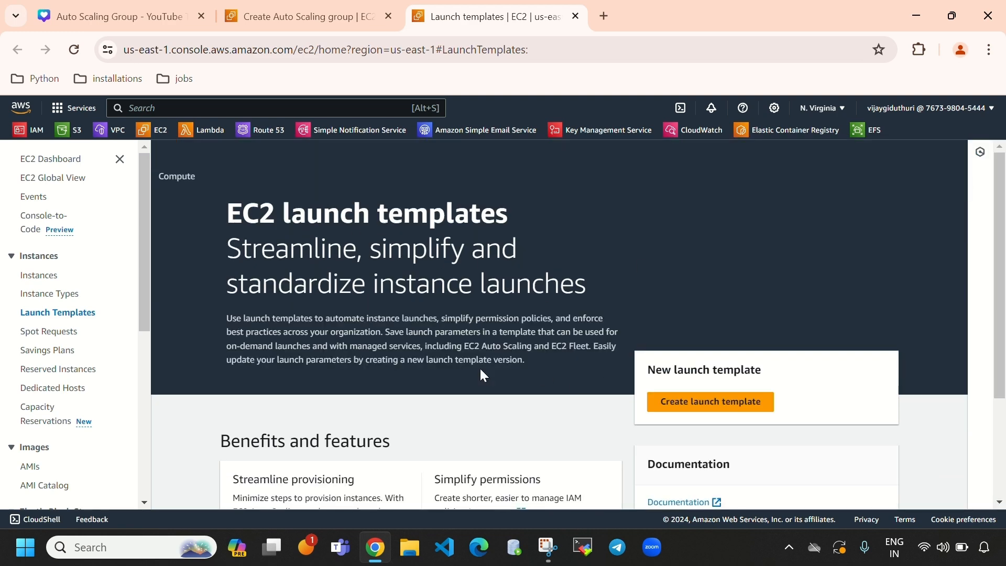
# Step: Start a new launch template with demo-template as its name and version description, and enable the Auto Scaling guidance
pyautogui.scroll(-3, 480, 367)
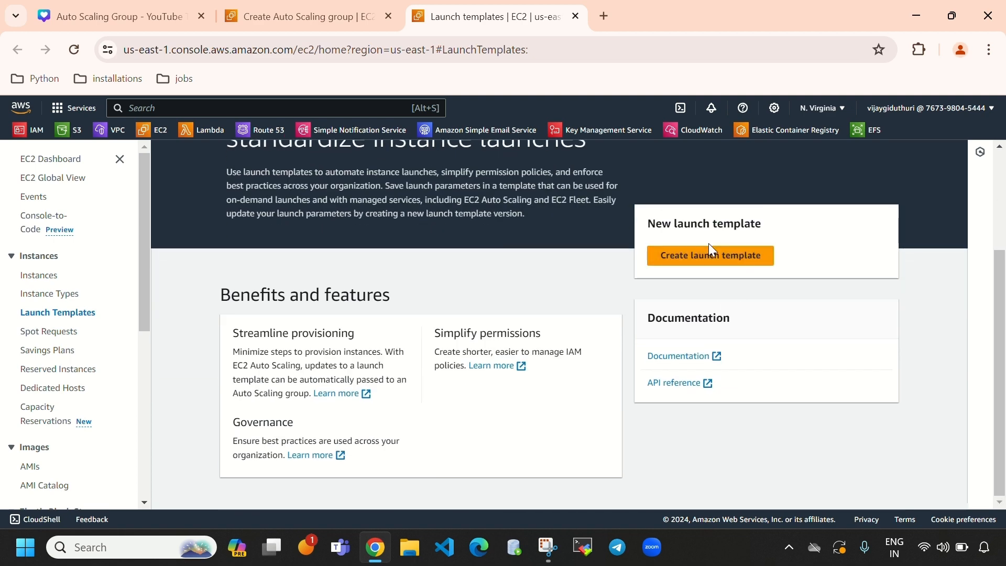
pyautogui.click(715, 256)
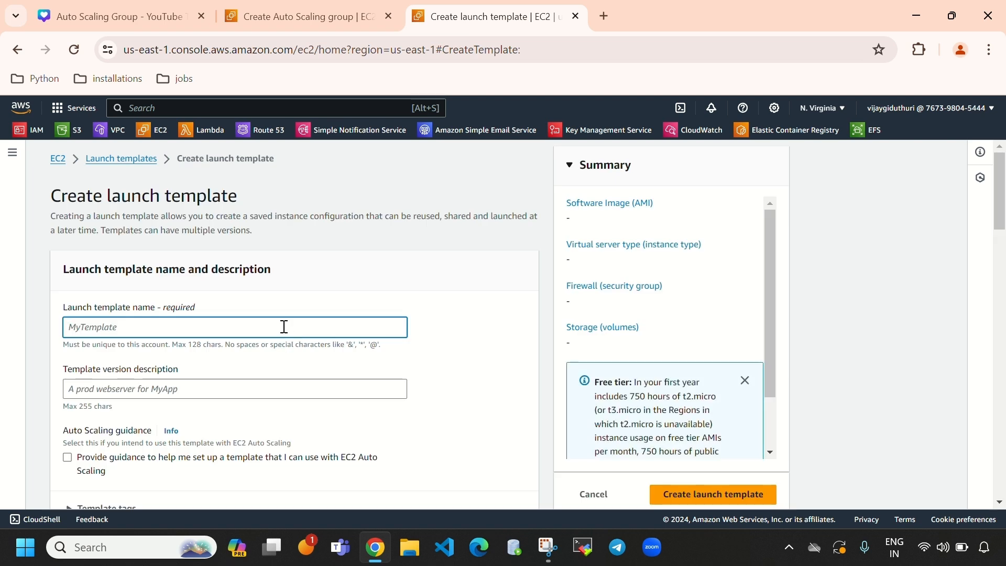
pyautogui.write('demo-template')
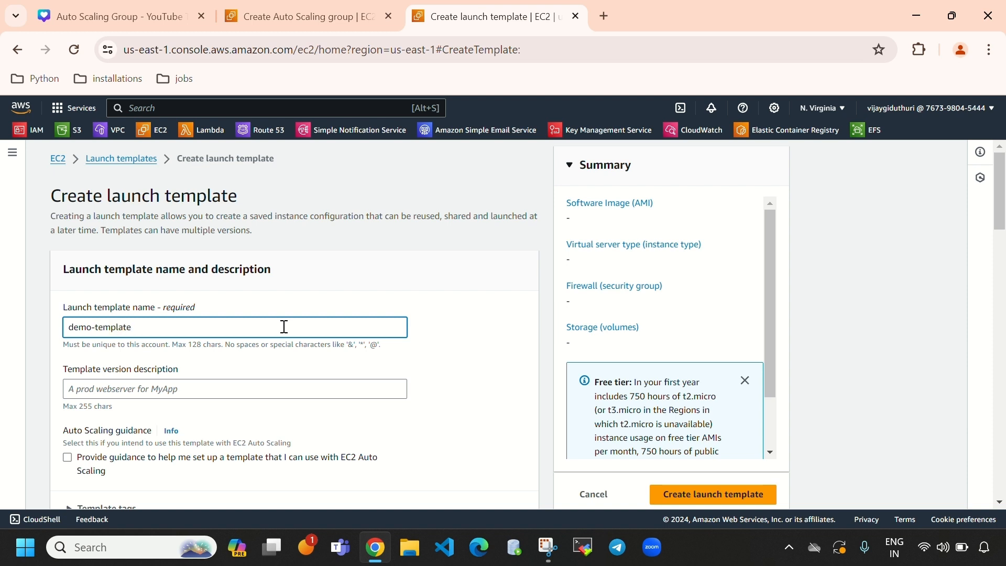
pyautogui.moveTo(139, 326); pyautogui.dragTo(71, 326)
pyautogui.hotkey('ctrl', 'c')
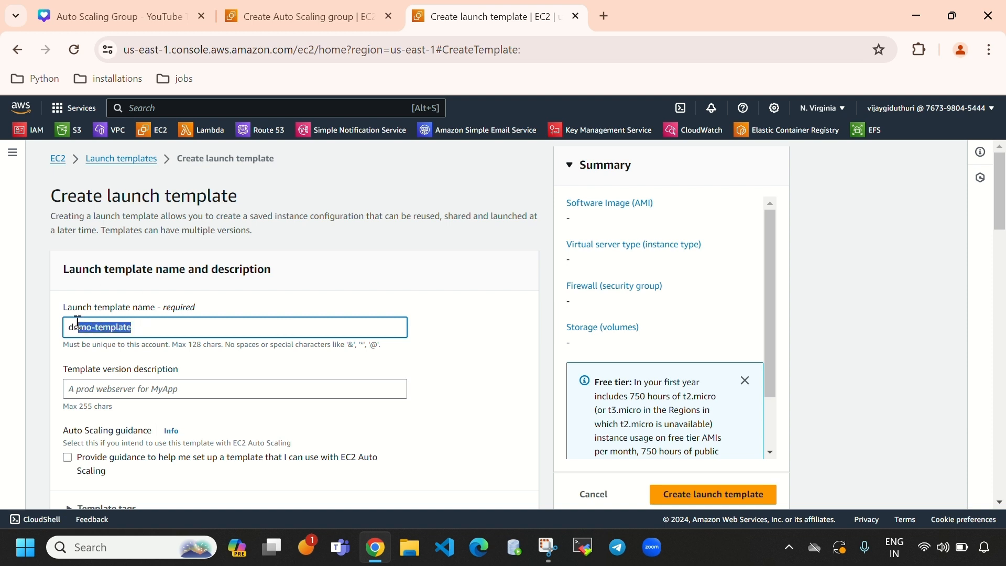
pyautogui.click(123, 383)
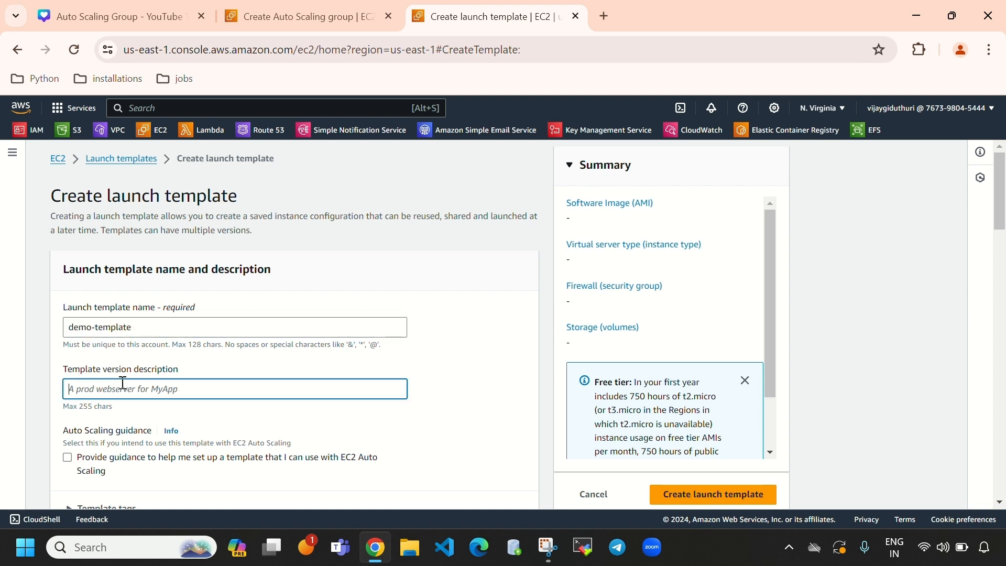
pyautogui.hotkey('ctrl', 'v')
pyautogui.scroll(-3, 252, 367)
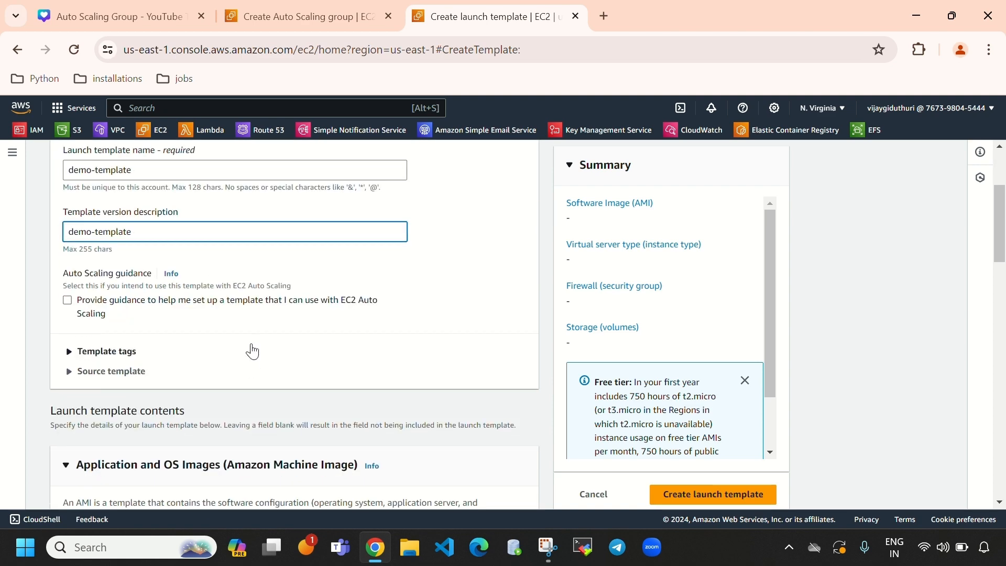
pyautogui.click(67, 302)
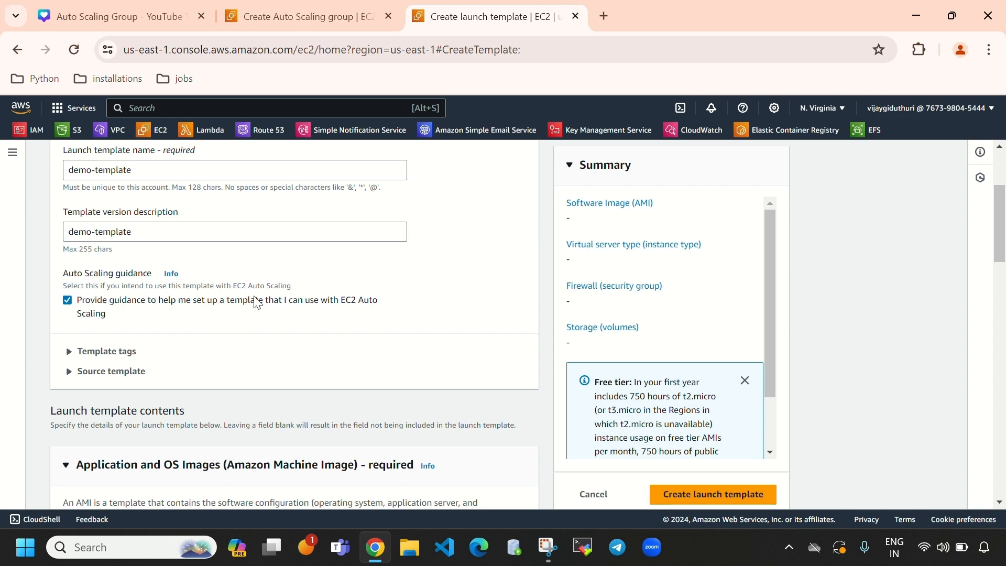
# Step: Choose the Quick Start Amazon Linux 2023 AMI as the template's image and check its architecture options
pyautogui.scroll(-5, 226, 378)
pyautogui.scroll(2, 224, 330)
pyautogui.scroll(3, 196, 292)
pyautogui.scroll(-2, 218, 269)
pyautogui.scroll(-2, 254, 325)
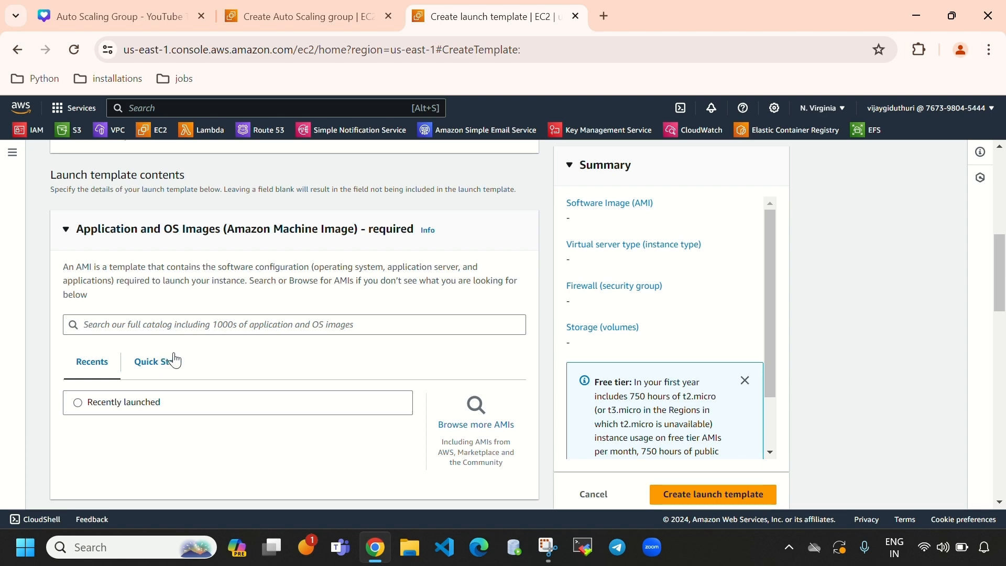
pyautogui.click(176, 371)
pyautogui.scroll(-3, 130, 353)
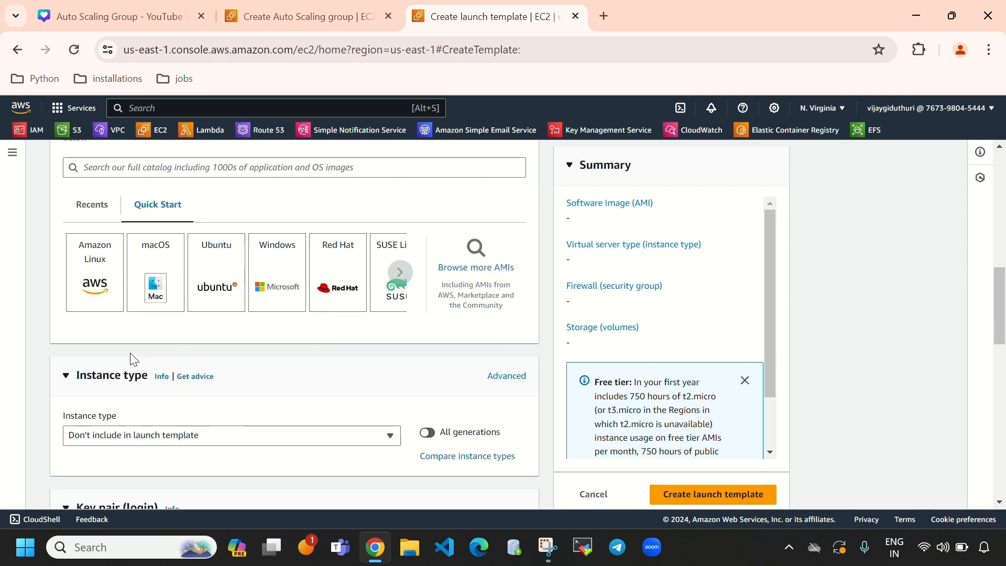
pyautogui.click(94, 286)
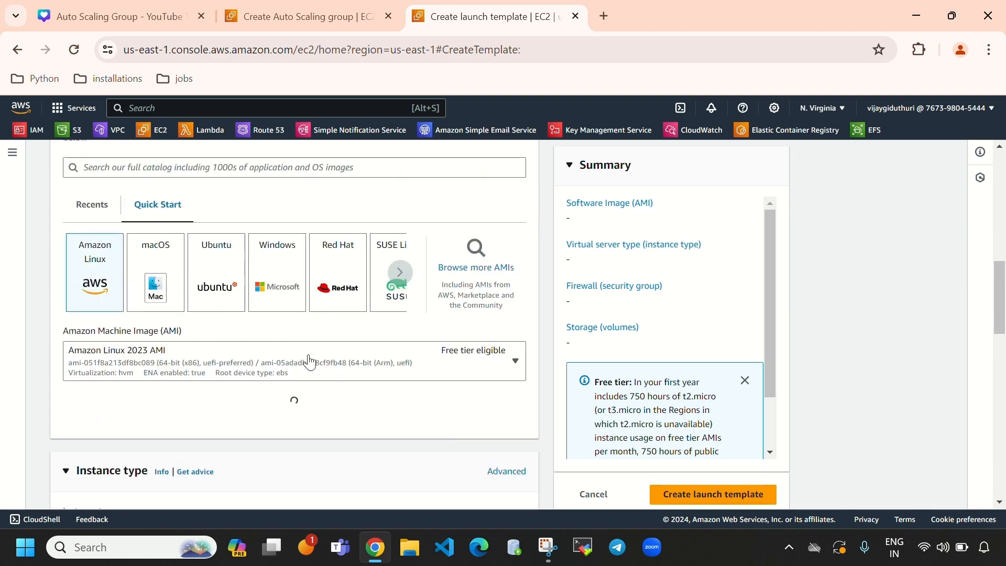
pyautogui.scroll(-1, 309, 355)
pyautogui.scroll(-1, 308, 355)
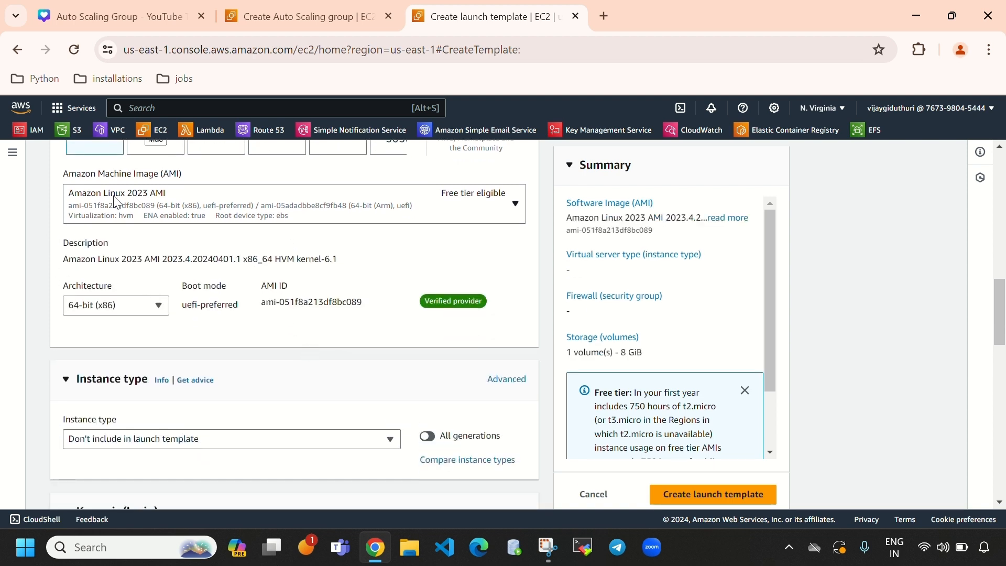
pyautogui.click(69, 313)
# Step: Set the template's instance type to t2.micro and its key pair to ec2key
pyautogui.scroll(-1, 270, 341)
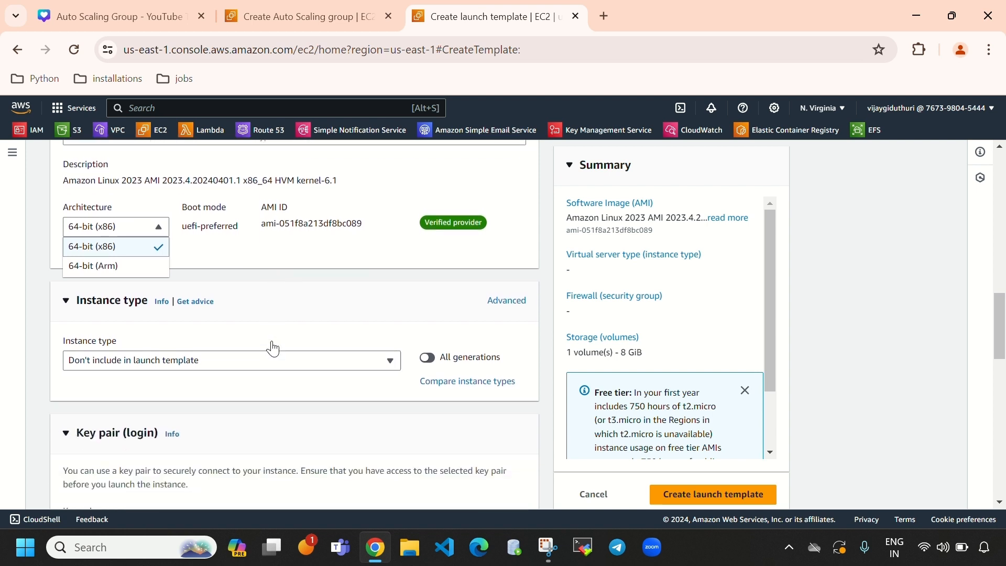
pyautogui.click(295, 363)
pyautogui.click(301, 361)
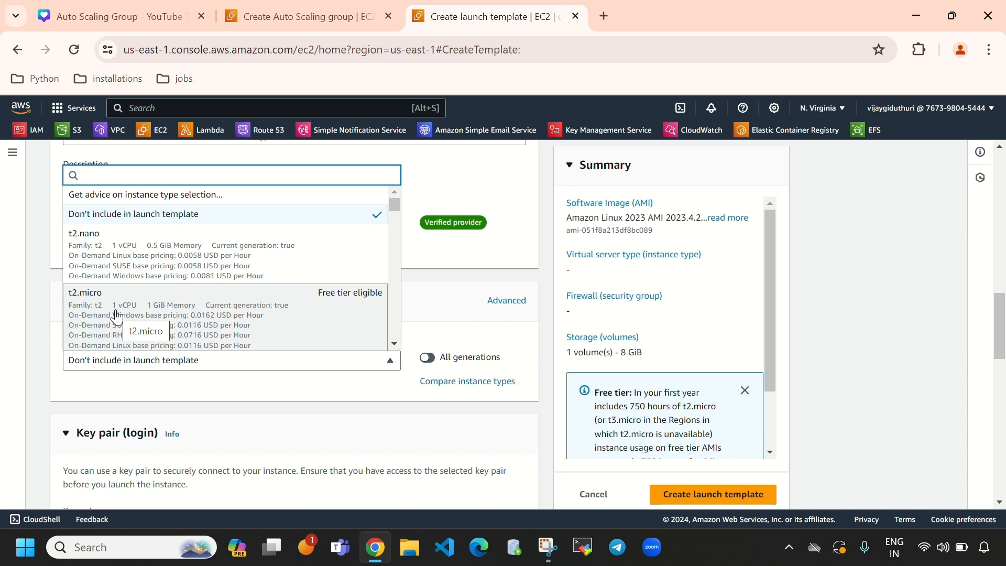
pyautogui.click(181, 309)
pyautogui.scroll(-4, 286, 350)
pyautogui.click(286, 350)
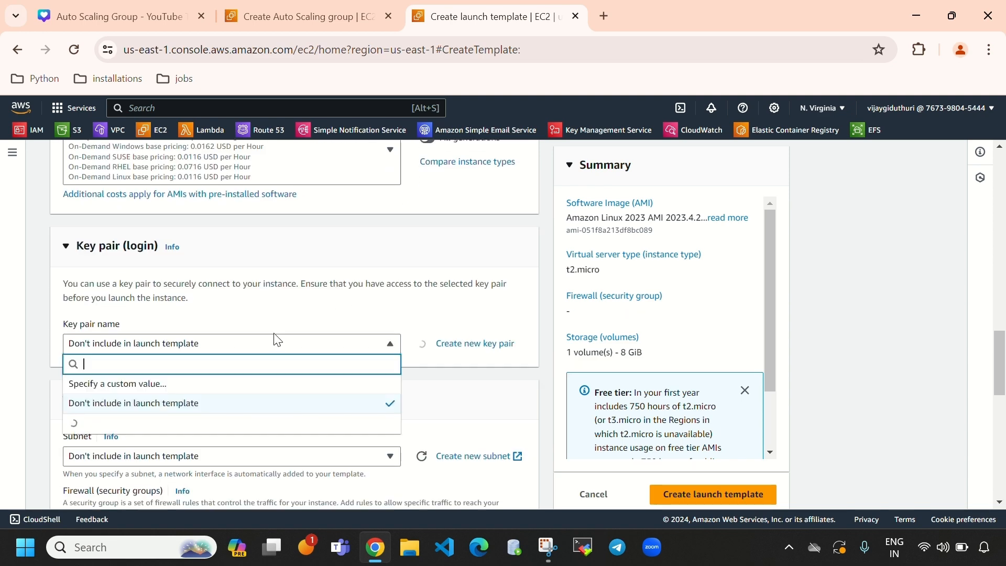
pyautogui.click(176, 427)
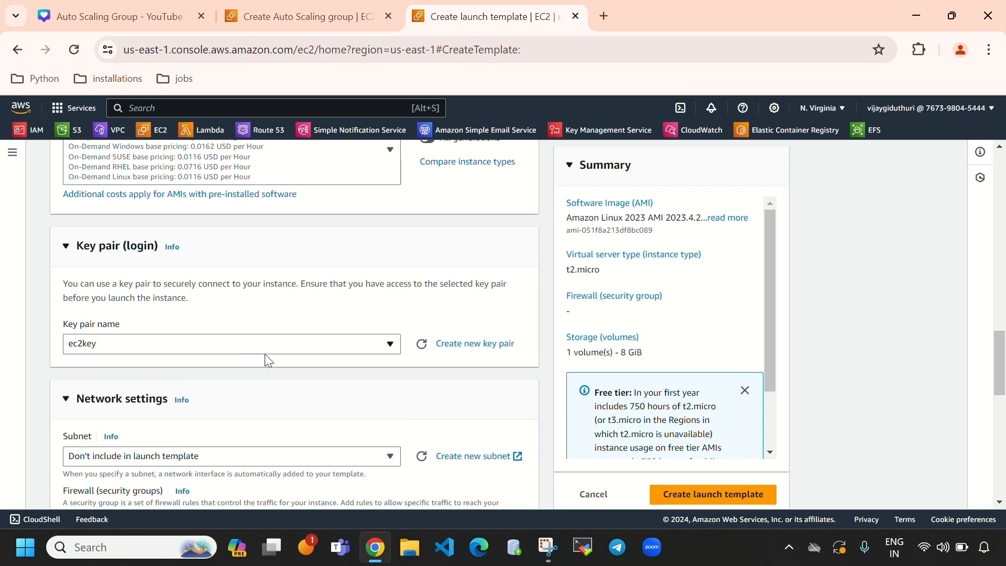
# Step: Assign the existing security group sg in the template's network settings
pyautogui.scroll(-4, 267, 359)
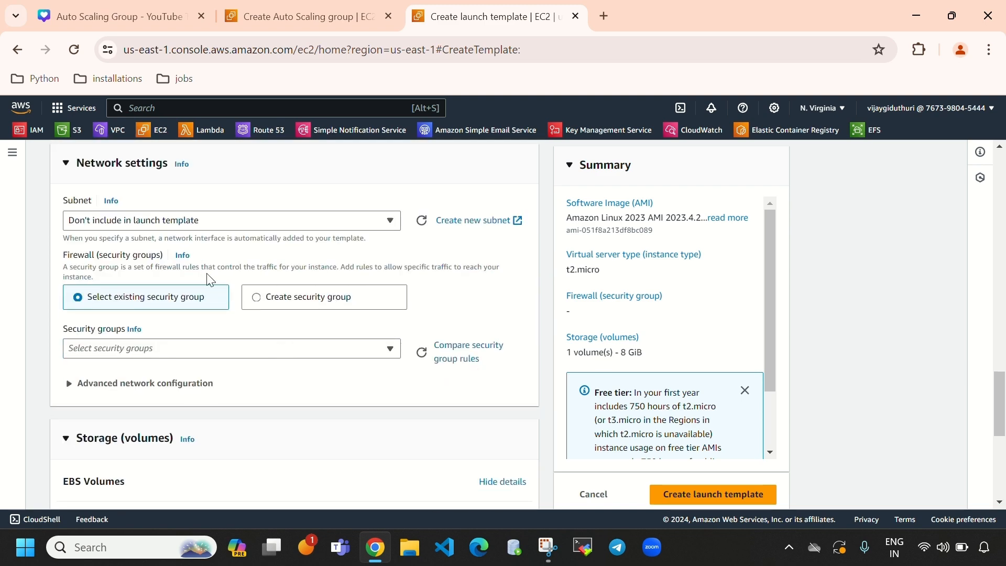
pyautogui.click(167, 348)
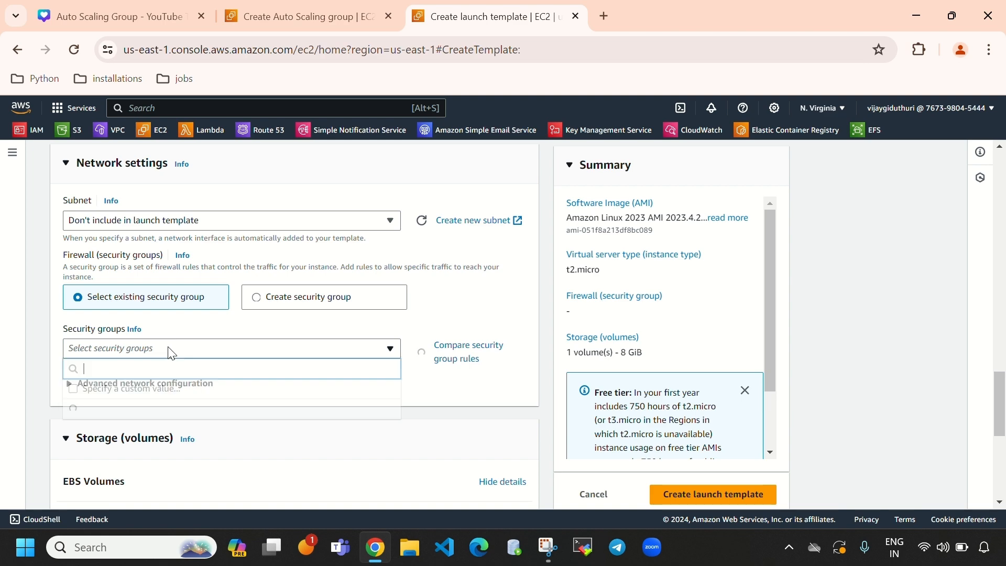
pyautogui.click(150, 416)
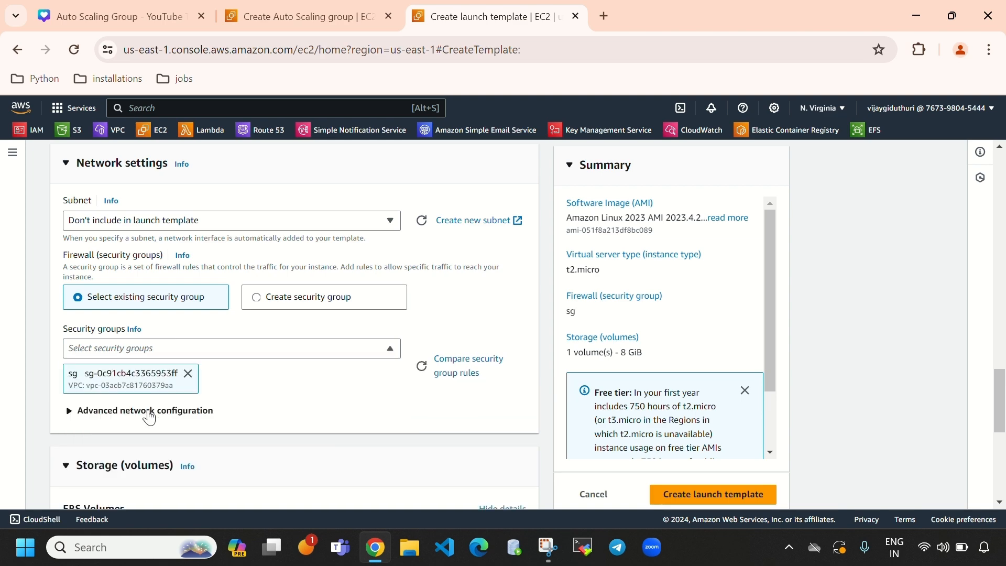
# Step: Copy the second httpd setup script, the one with the h1 heading, from Notepad into the user data under the template's advanced details
pyautogui.scroll(-3, 252, 218)
pyautogui.scroll(-4, 251, 294)
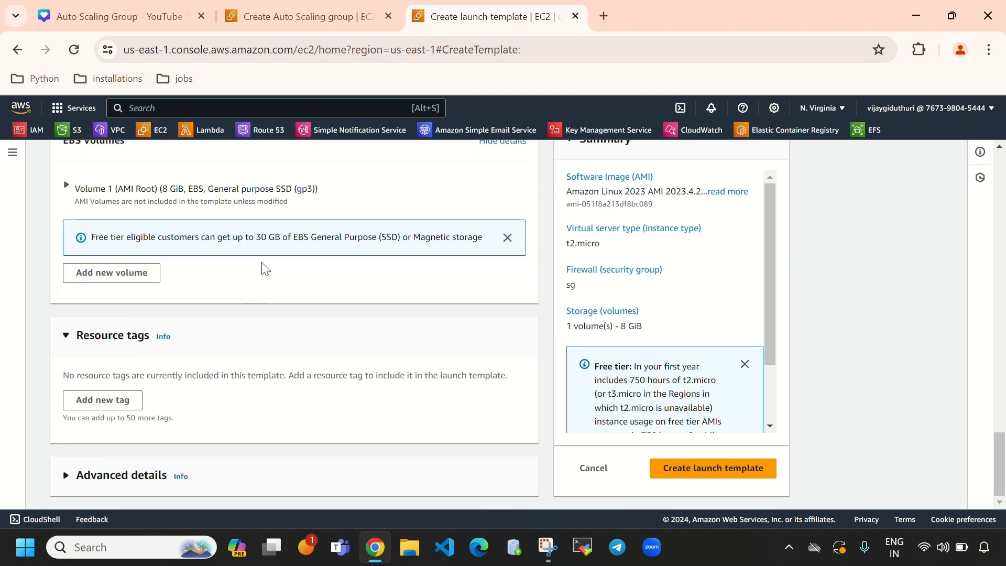
pyautogui.scroll(3, 262, 268)
pyautogui.scroll(-2, 242, 291)
pyautogui.scroll(-1, 251, 302)
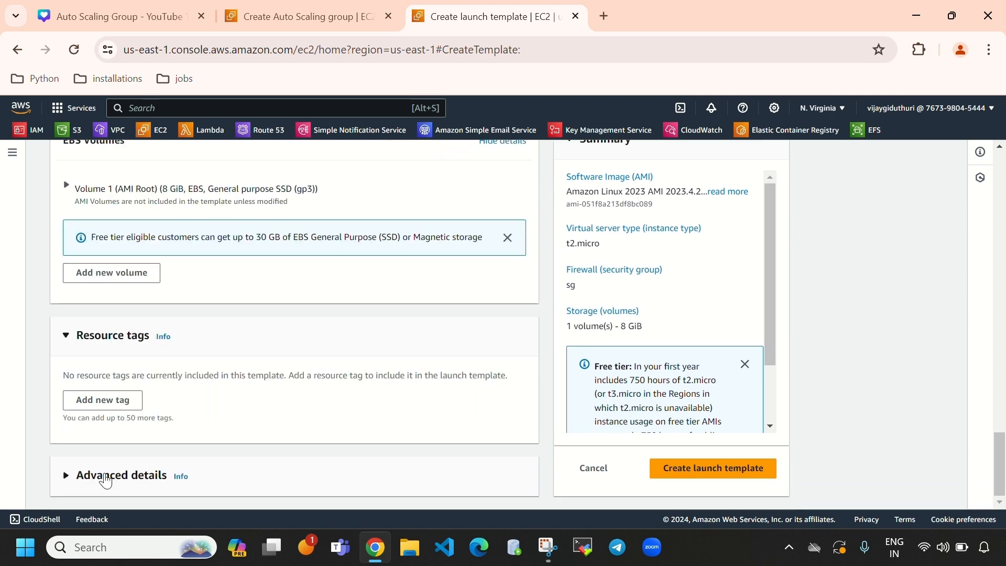
pyautogui.click(106, 475)
pyautogui.scroll(-15, 257, 348)
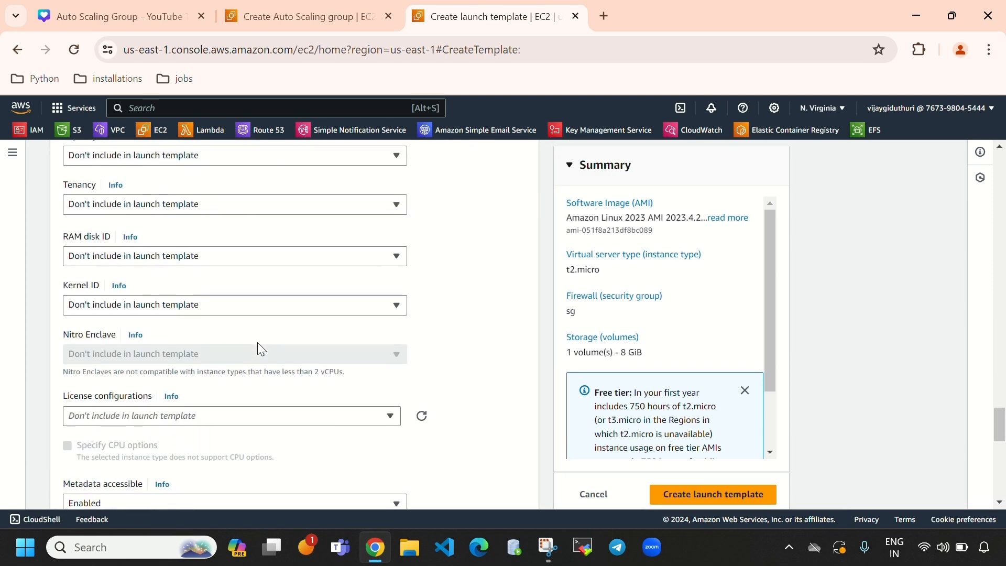
pyautogui.scroll(-5, 261, 349)
pyautogui.click(258, 332)
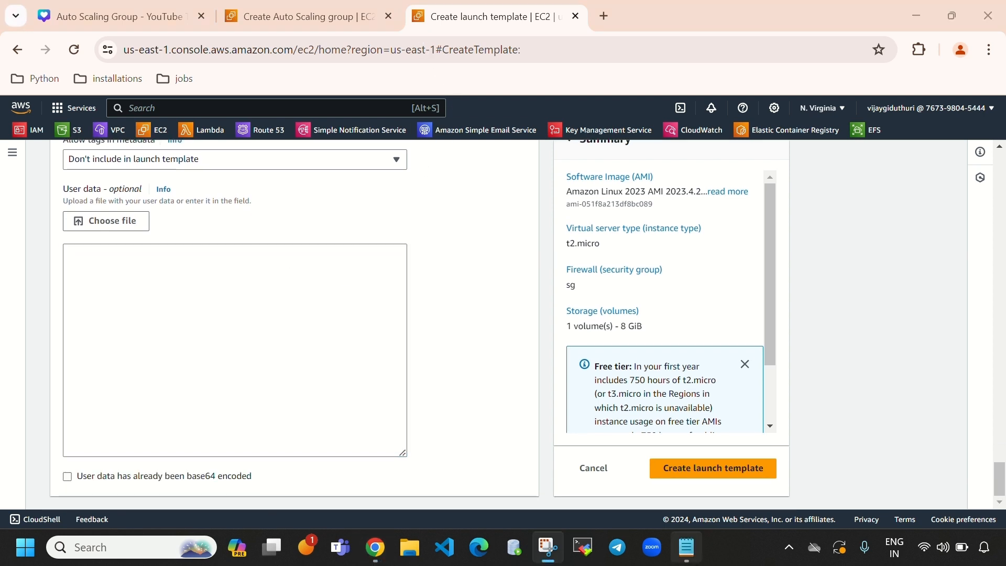
pyautogui.click(686, 548)
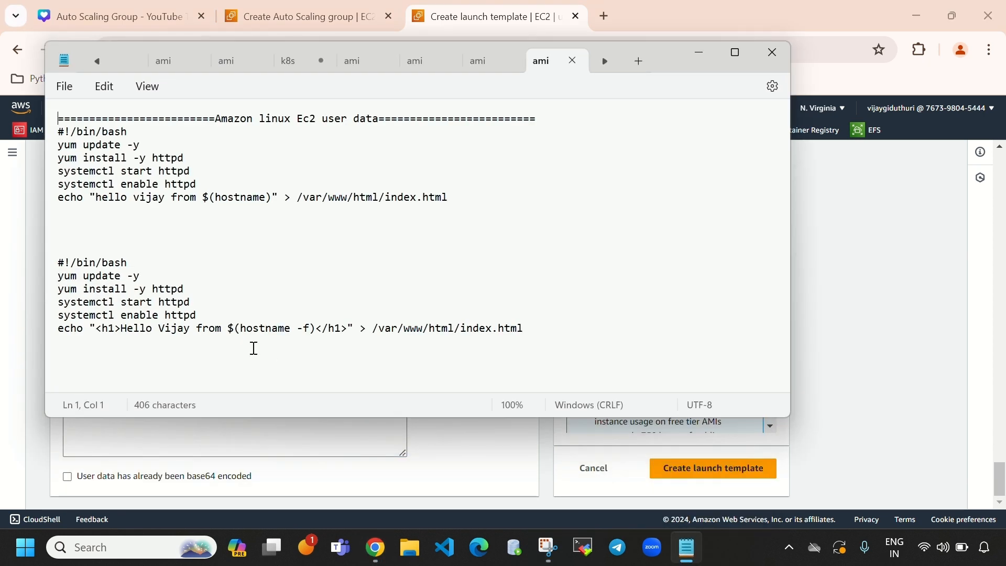
pyautogui.click(59, 262)
pyautogui.moveTo(59, 262); pyautogui.dragTo(533, 338)
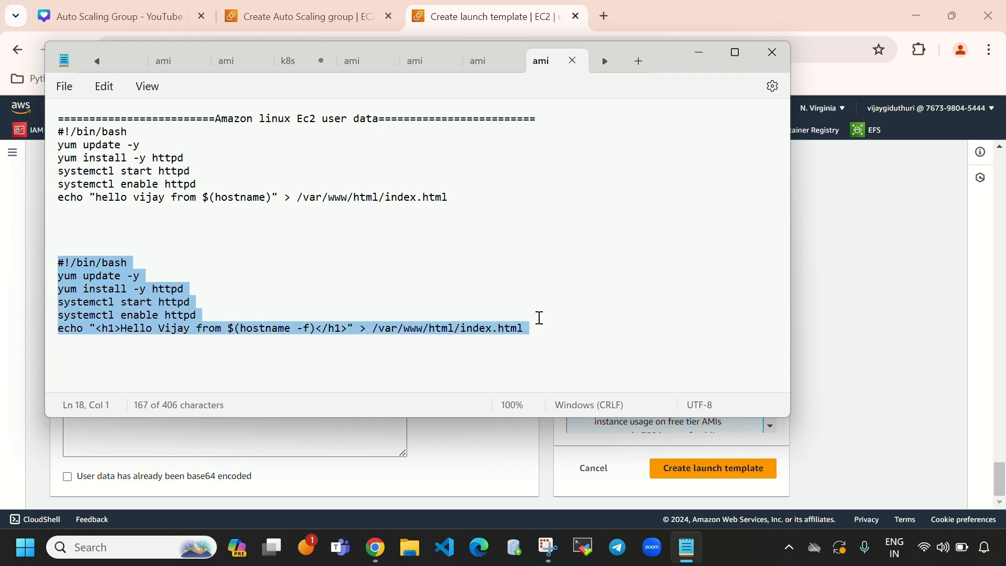
pyautogui.click(699, 53)
pyautogui.write('#!/bin/bash yum update -y yum install -y httpd systemctl start httpd systemctl enable httpd echo "<h1>Hello Vijay from $(hostname -f)</h1>" > /var/www/html/index.html')
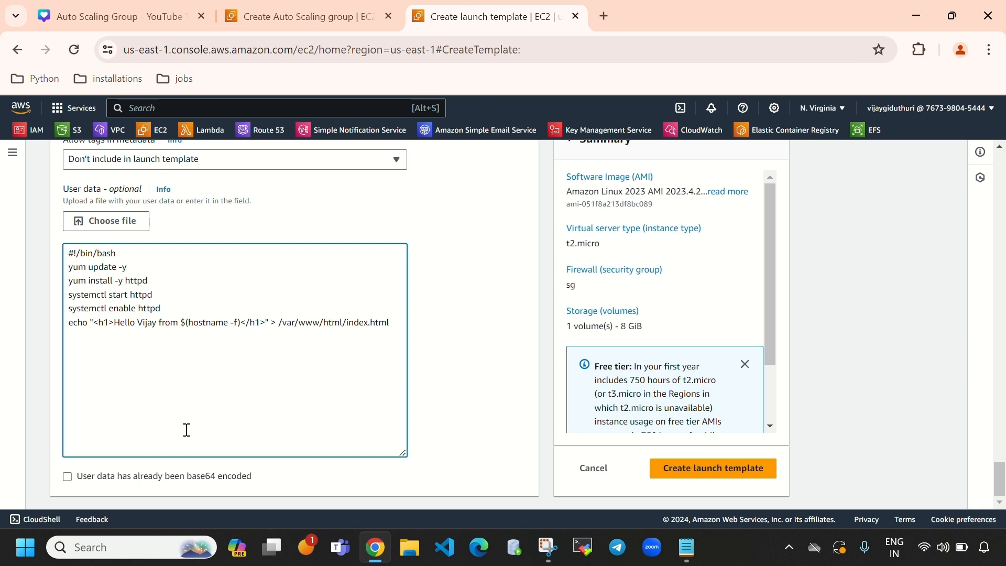
# Step: Examine the user data script line by line, from the yum and systemctl commands to the echo into /var/www/html/index.html
pyautogui.moveTo(108, 253); pyautogui.dragTo(68, 254)
pyautogui.moveTo(131, 269); pyautogui.dragTo(83, 276)
pyautogui.moveTo(150, 281); pyautogui.dragTo(67, 295)
pyautogui.click(160, 291)
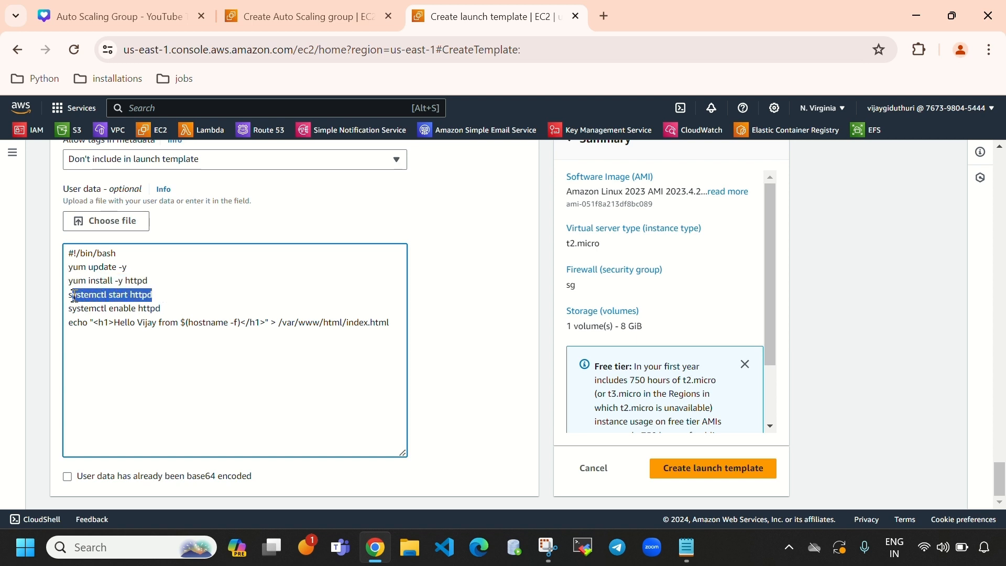
pyautogui.click(169, 308)
pyautogui.moveTo(104, 310); pyautogui.dragTo(232, 325)
pyautogui.click(107, 366)
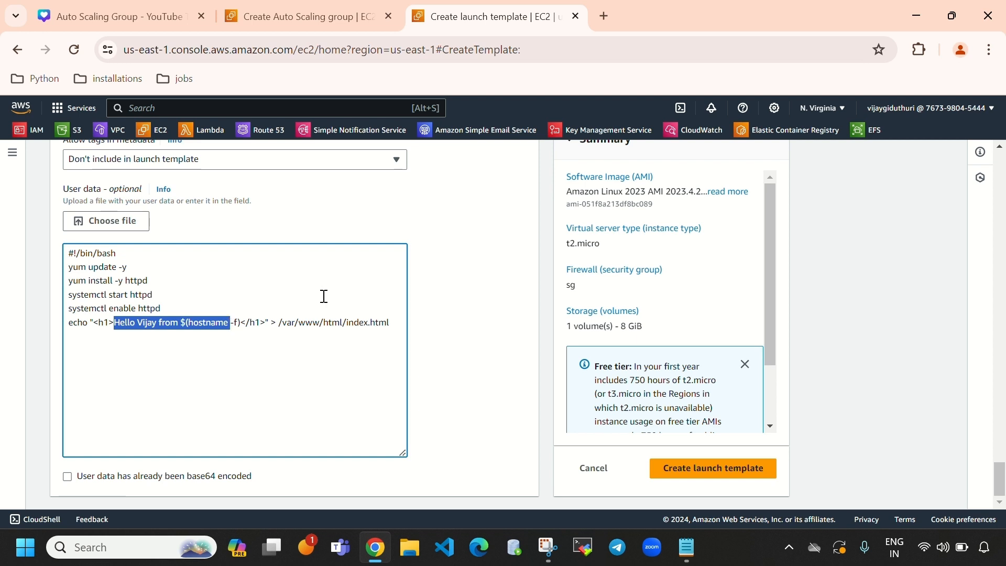
pyautogui.click(290, 393)
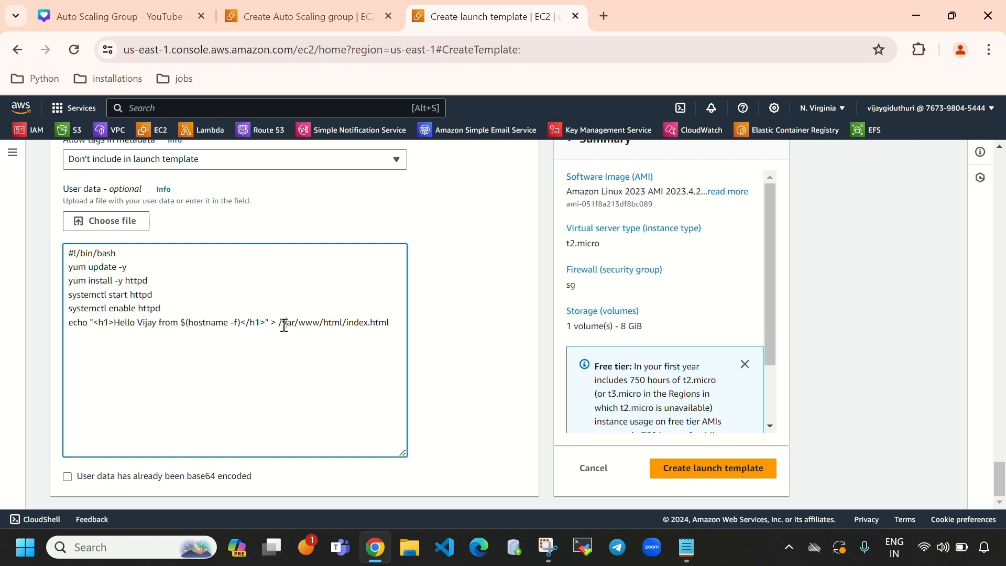
pyautogui.moveTo(277, 326); pyautogui.dragTo(347, 326)
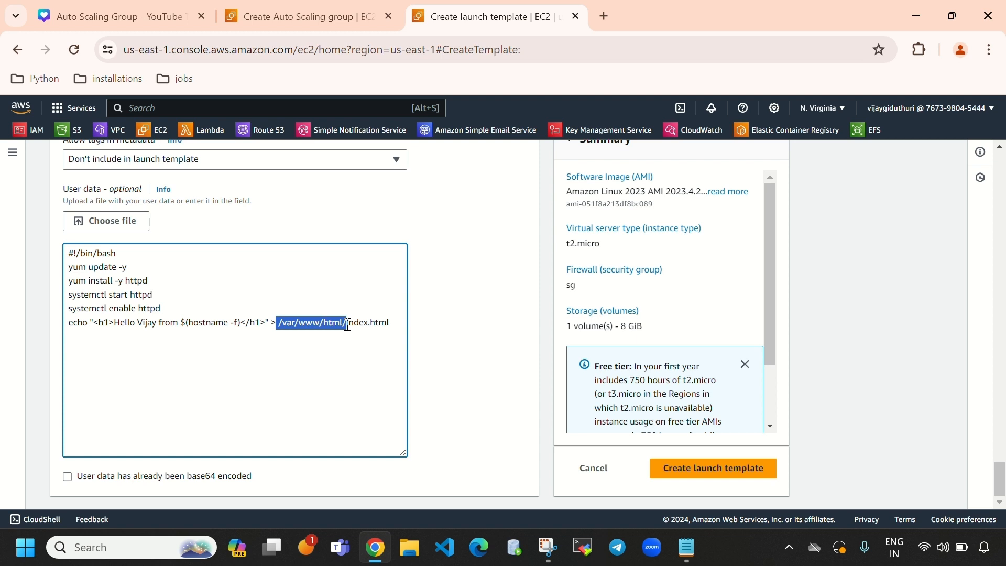
pyautogui.moveTo(348, 325); pyautogui.dragTo(387, 326)
pyautogui.click(357, 409)
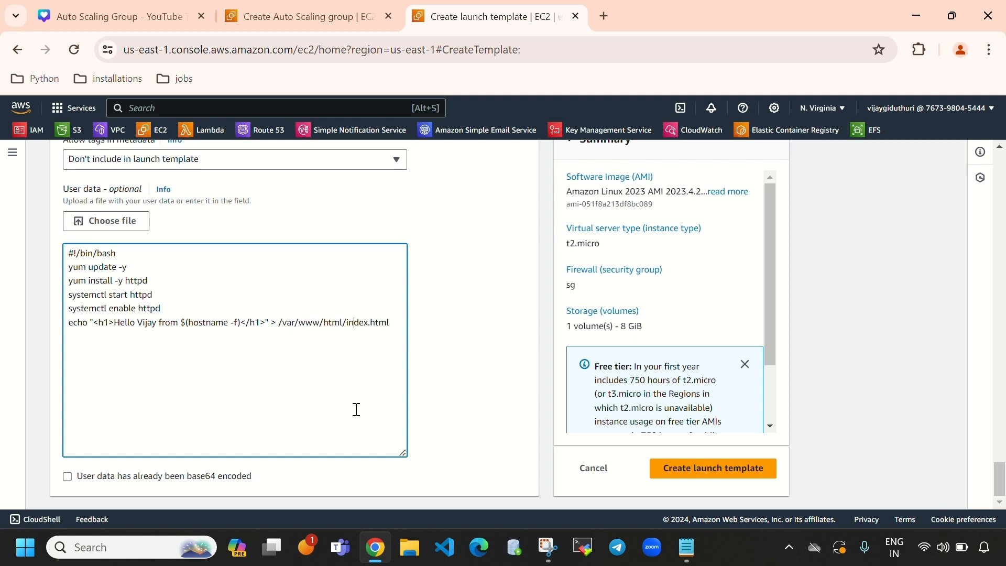
# Step: Check the configured template settings and create the demo-template launch template
pyautogui.scroll(20, 355, 408)
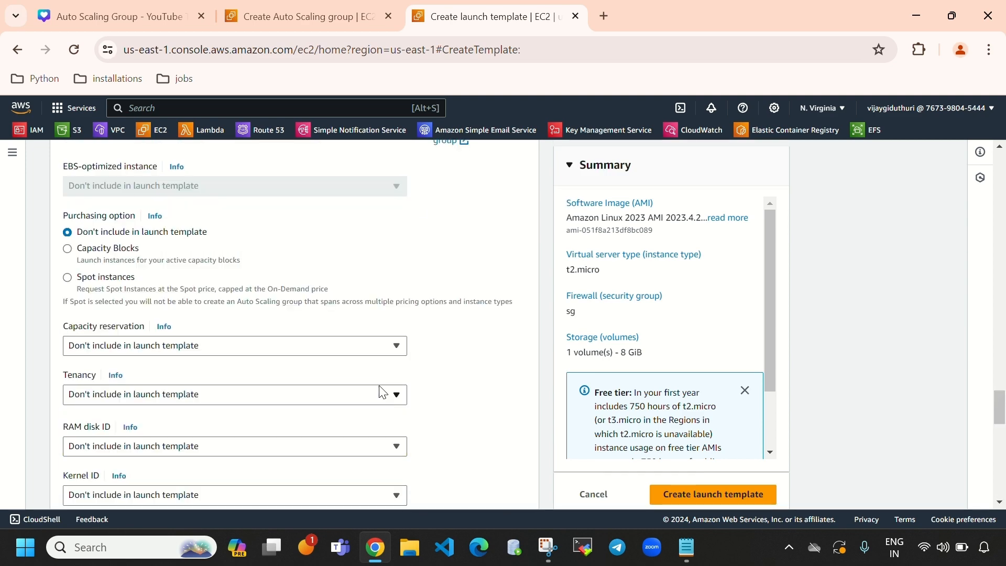
pyautogui.scroll(15, 219, 353)
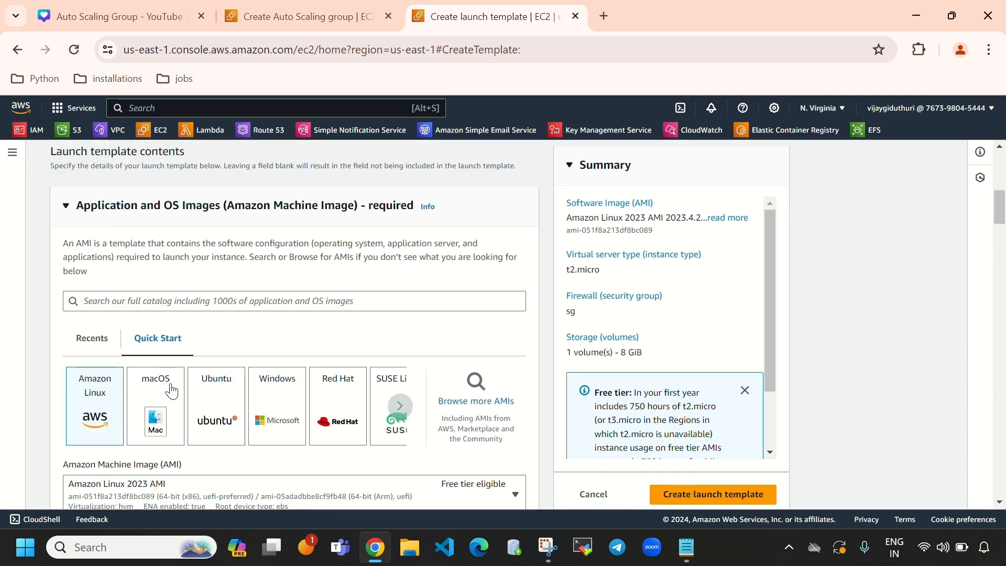
pyautogui.scroll(-12, 390, 316)
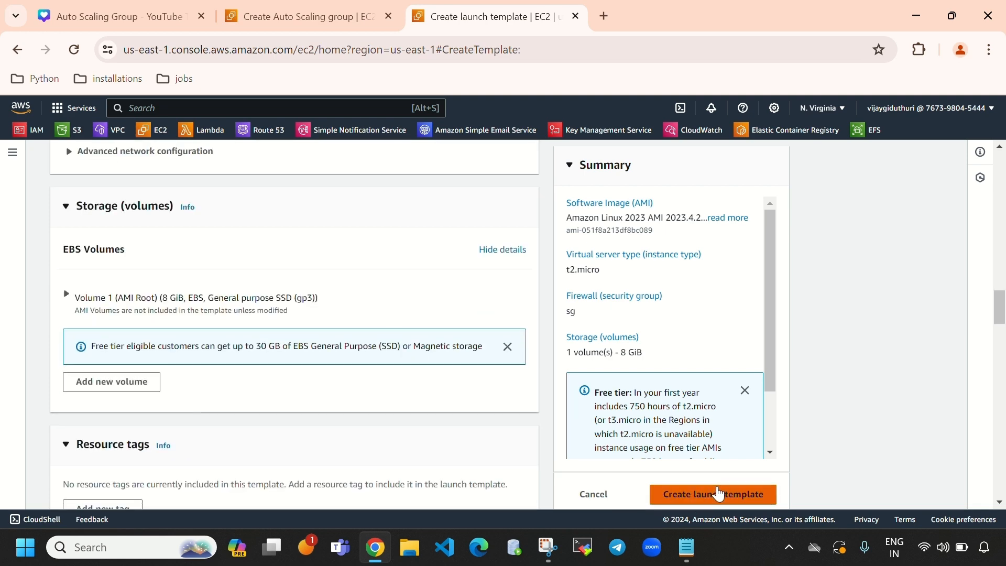
pyautogui.click(720, 497)
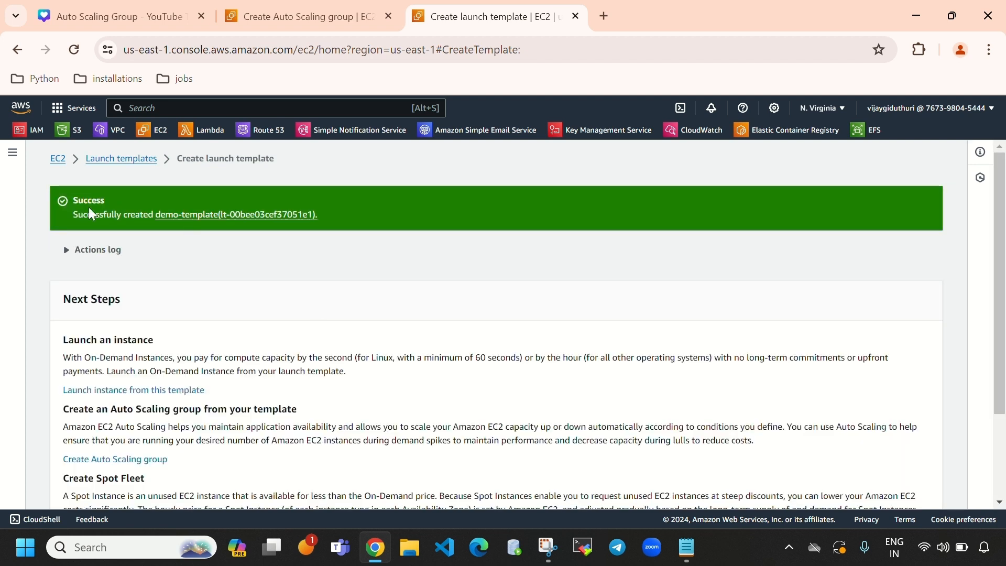
# Step: Go to the list of launch templates and show the details of demo-template
pyautogui.click(110, 164)
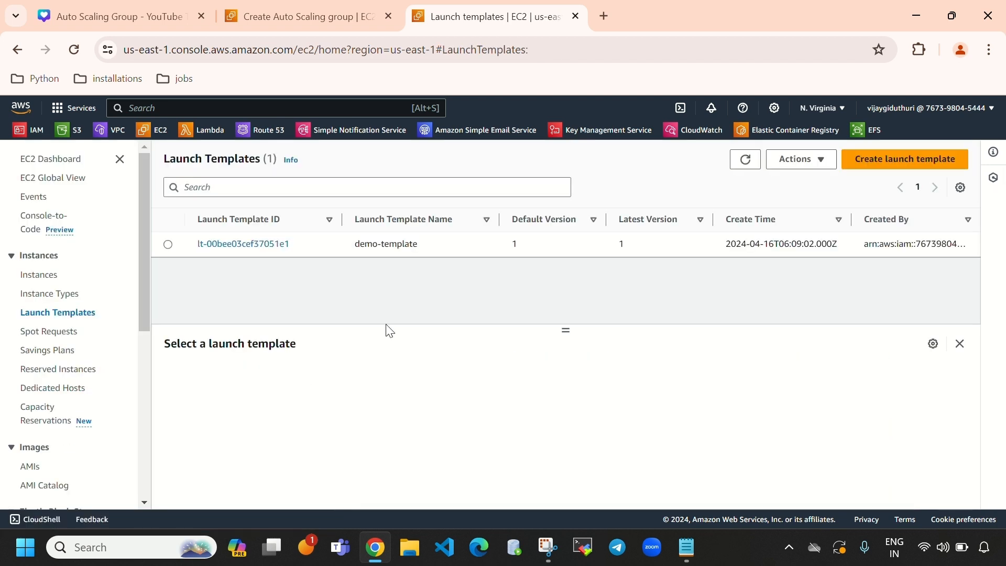
pyautogui.click(168, 245)
pyautogui.moveTo(566, 329); pyautogui.dragTo(569, 271)
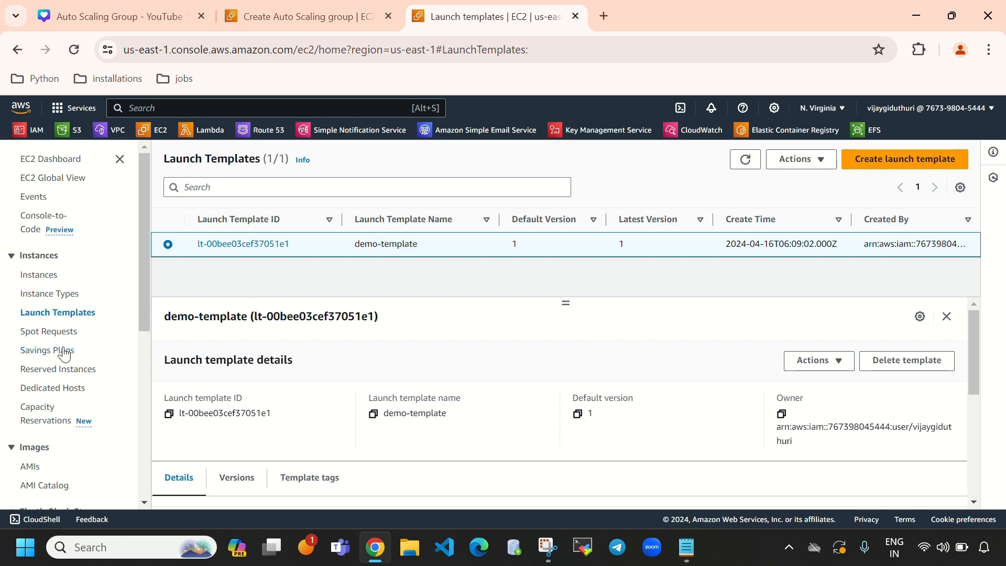
# Step: Return to the Auto Scaling group setup, refresh the available launch templates and choose demo-template for MyAutoScalingGroupfordemo
pyautogui.click(329, 3)
pyautogui.click(676, 427)
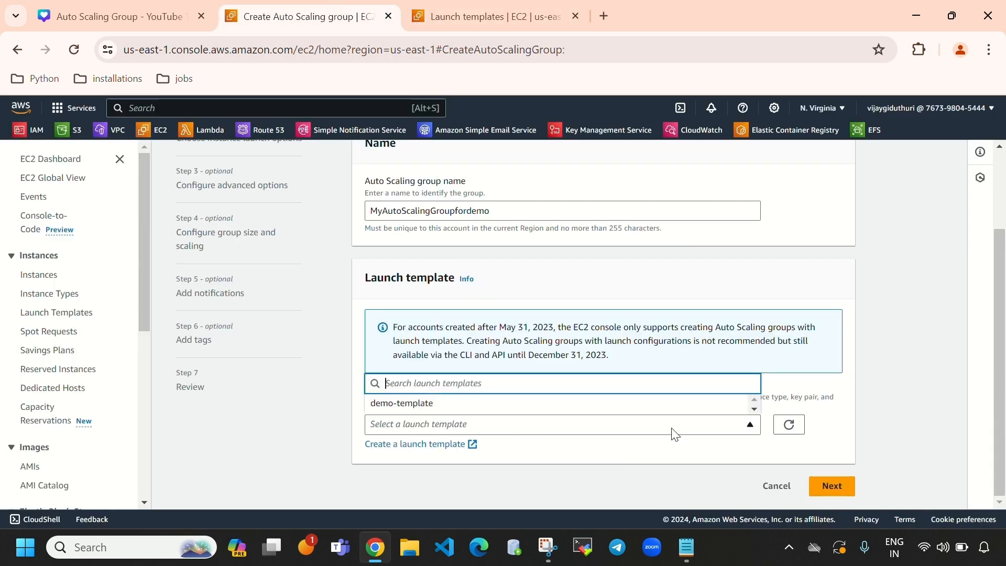
pyautogui.click(787, 432)
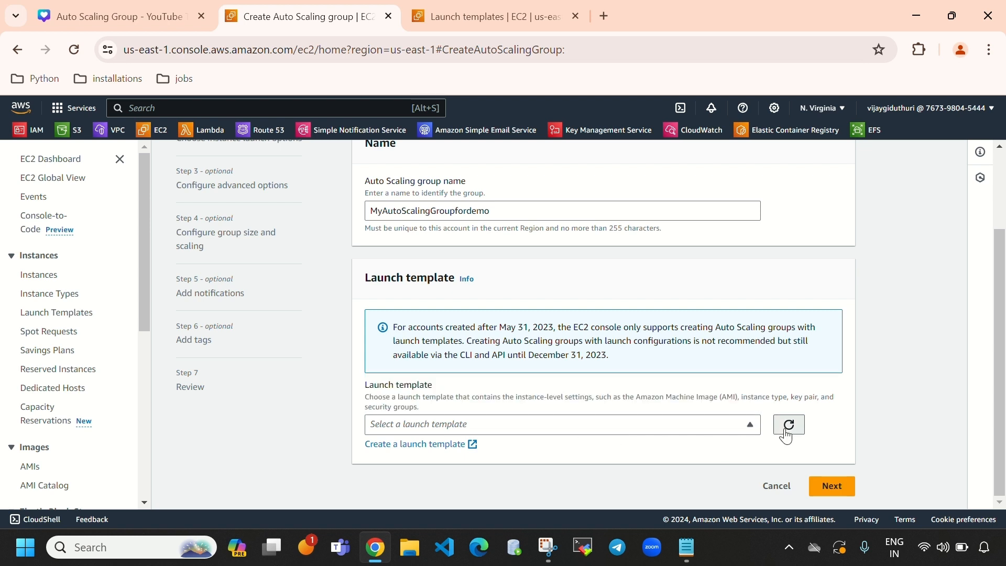
pyautogui.click(728, 427)
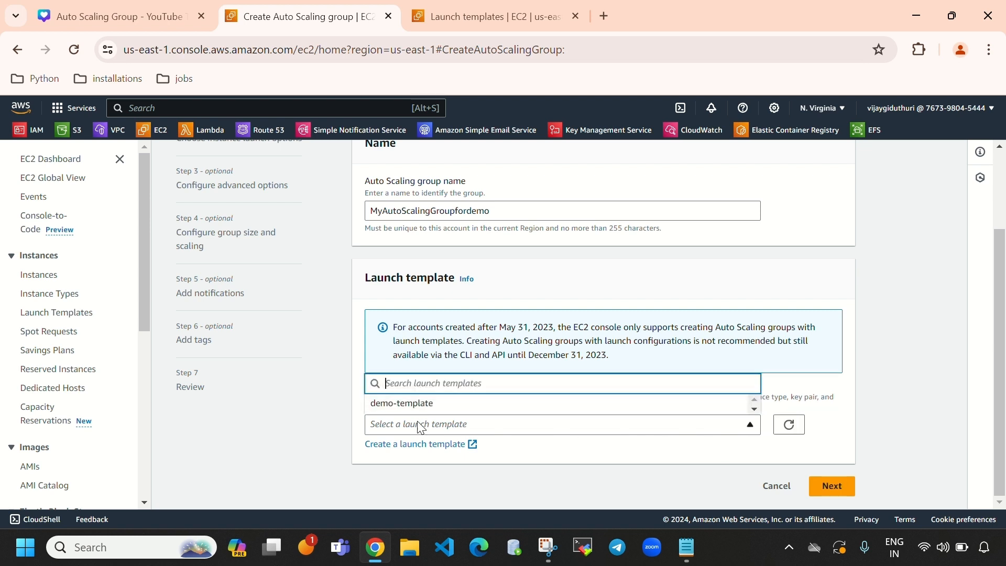
pyautogui.click(422, 404)
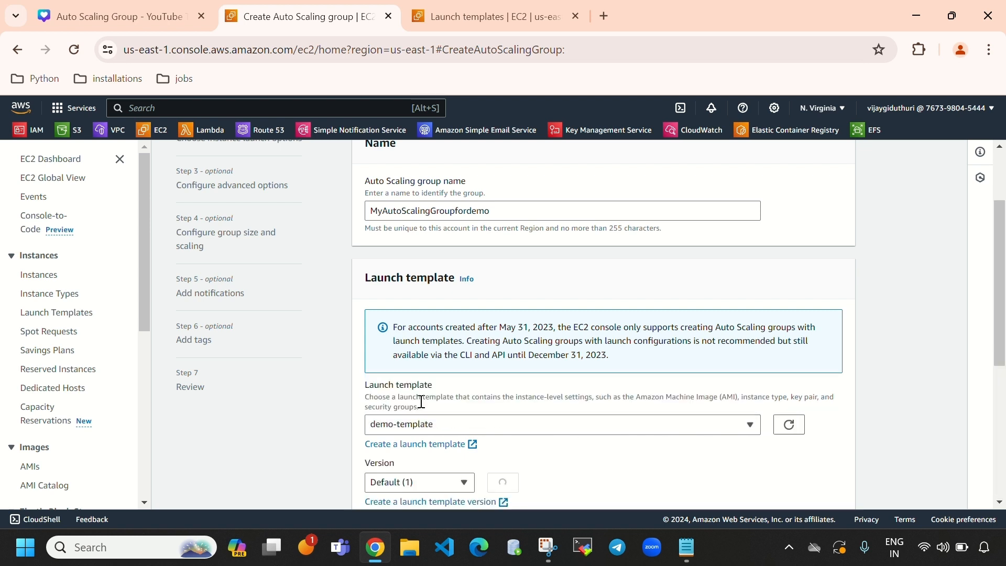
# Step: Examine the chosen template's details: description, instance type, AMI ID, key pair name, security group IDs and creation date
pyautogui.scroll(-5, 540, 437)
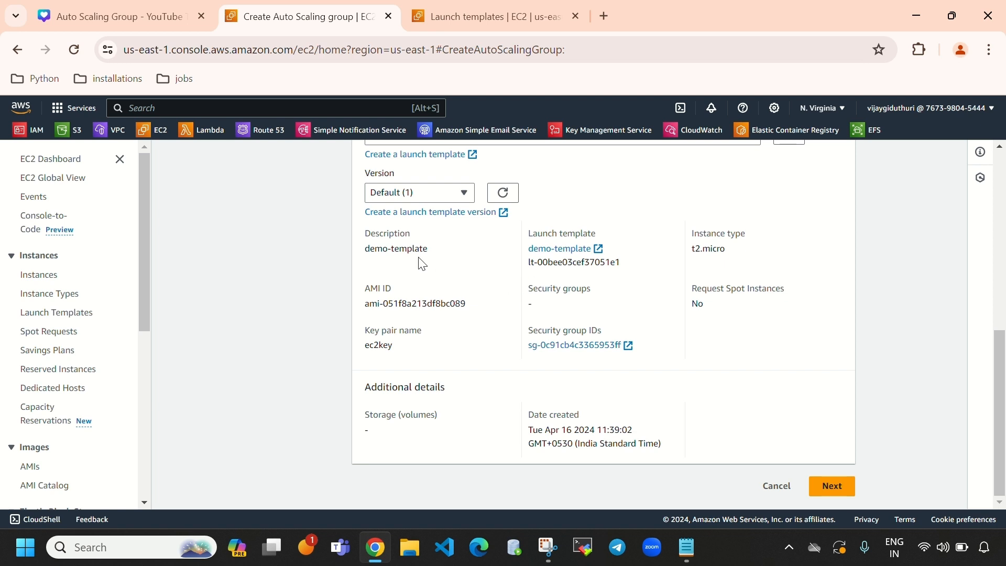
pyautogui.moveTo(429, 251); pyautogui.dragTo(367, 255)
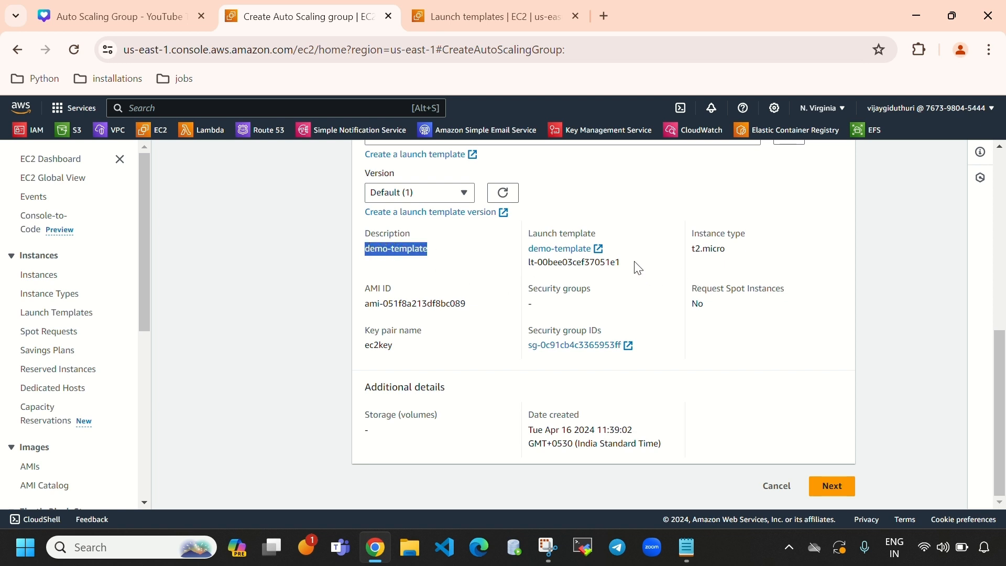
pyautogui.moveTo(690, 240); pyautogui.dragTo(661, 275)
pyautogui.click(747, 356)
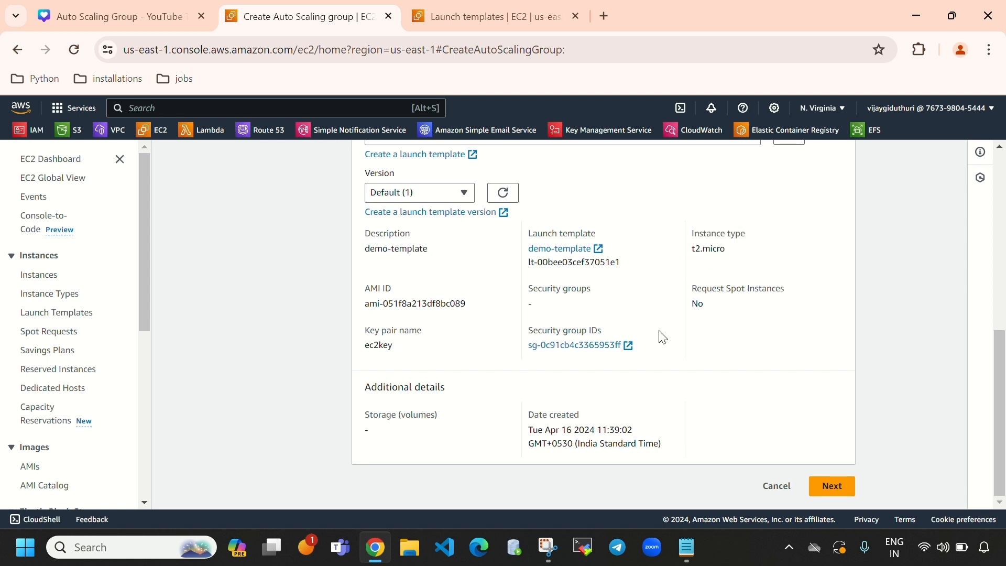
pyautogui.moveTo(487, 310); pyautogui.dragTo(360, 320)
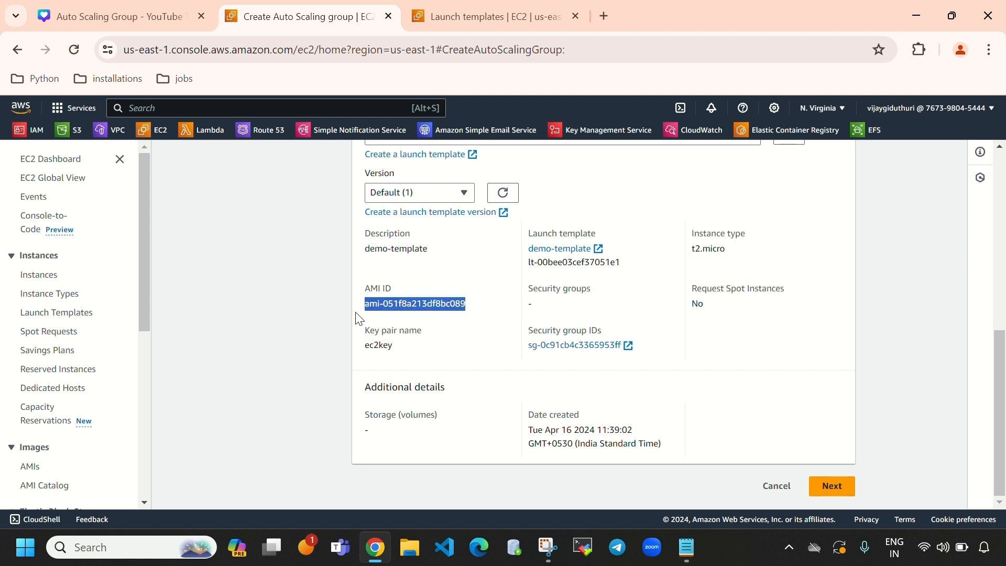
pyautogui.moveTo(425, 354); pyautogui.dragTo(370, 359)
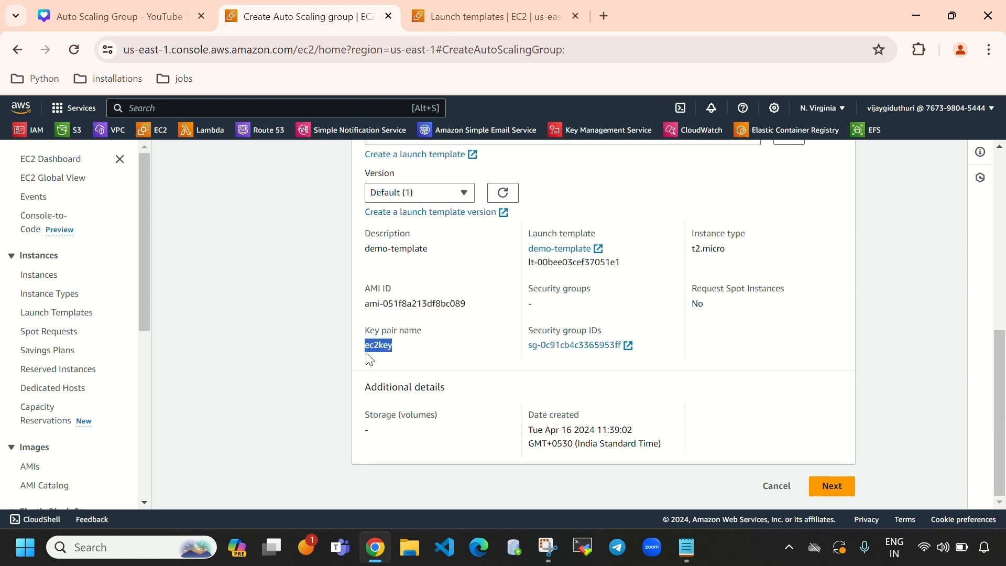
pyautogui.click(528, 356)
pyautogui.moveTo(526, 346); pyautogui.dragTo(617, 345)
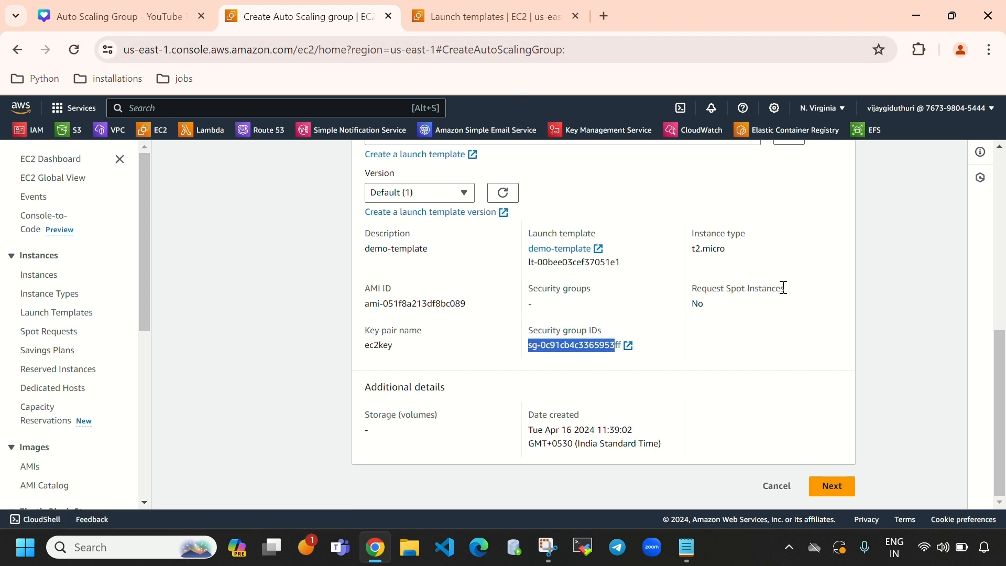
pyautogui.moveTo(524, 425); pyautogui.dragTo(772, 421)
# Step: Continue to the instance launch options and set the Auto Scaling group's VPC to my-vpc (10.0.0.0/21)
pyautogui.click(833, 493)
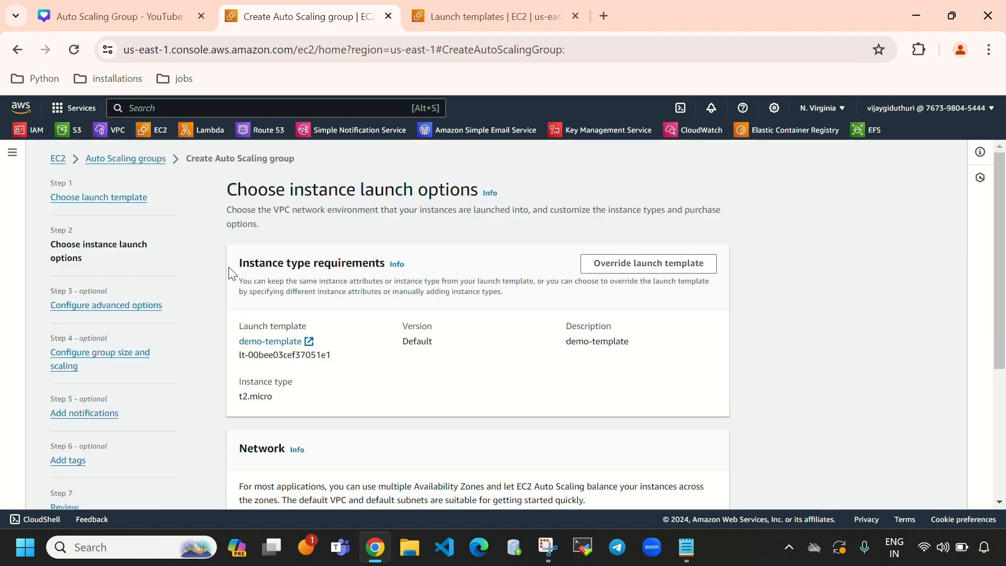
pyautogui.doubleClick(251, 263)
pyautogui.moveTo(285, 274); pyautogui.dragTo(386, 271)
pyautogui.click(444, 389)
pyautogui.scroll(-4, 498, 377)
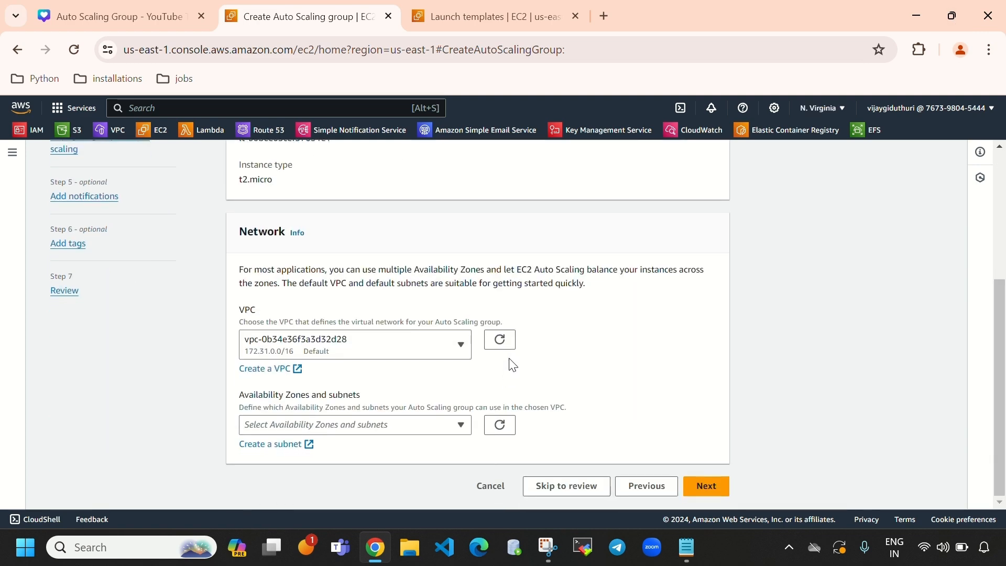
pyautogui.click(439, 342)
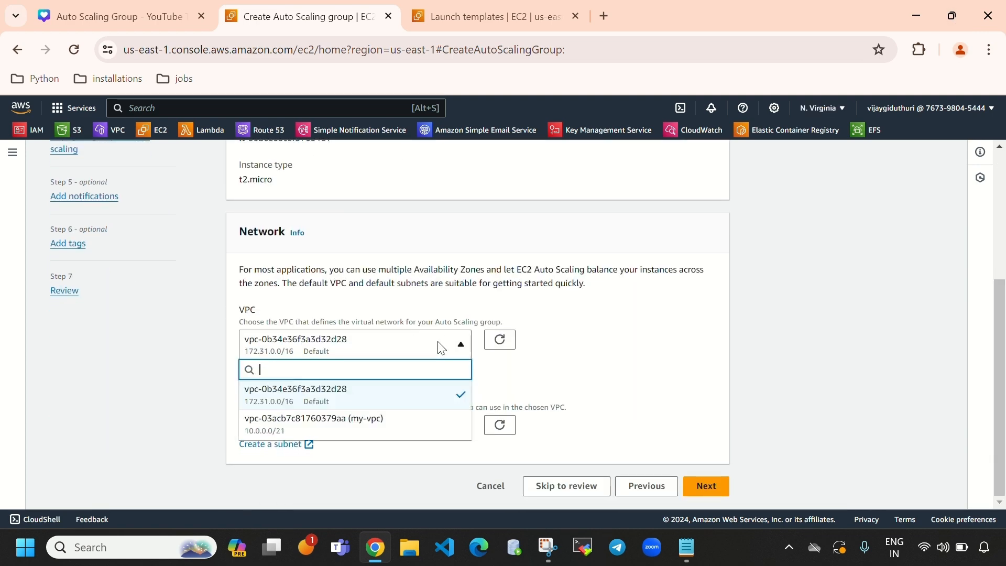
pyautogui.click(382, 425)
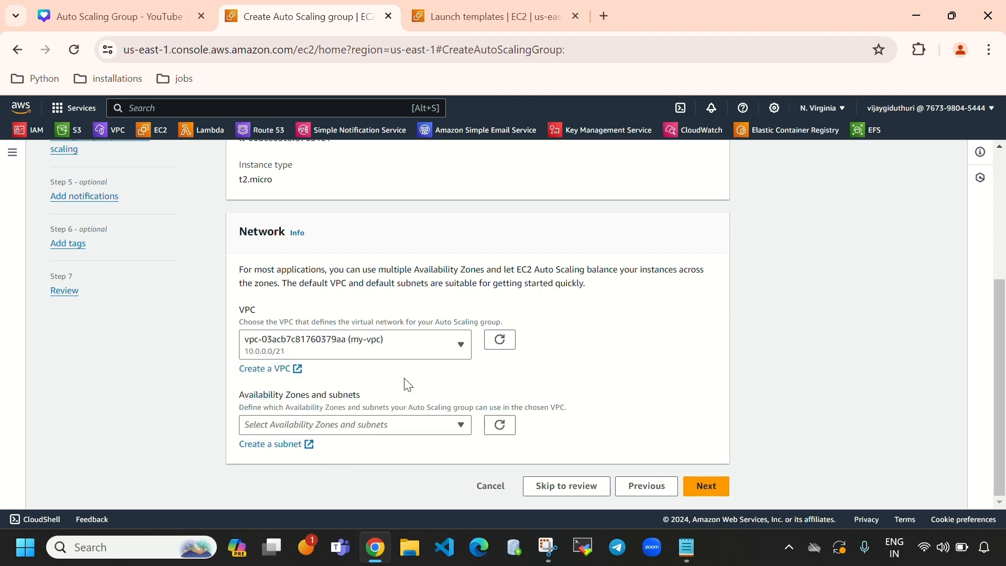
pyautogui.click(414, 355)
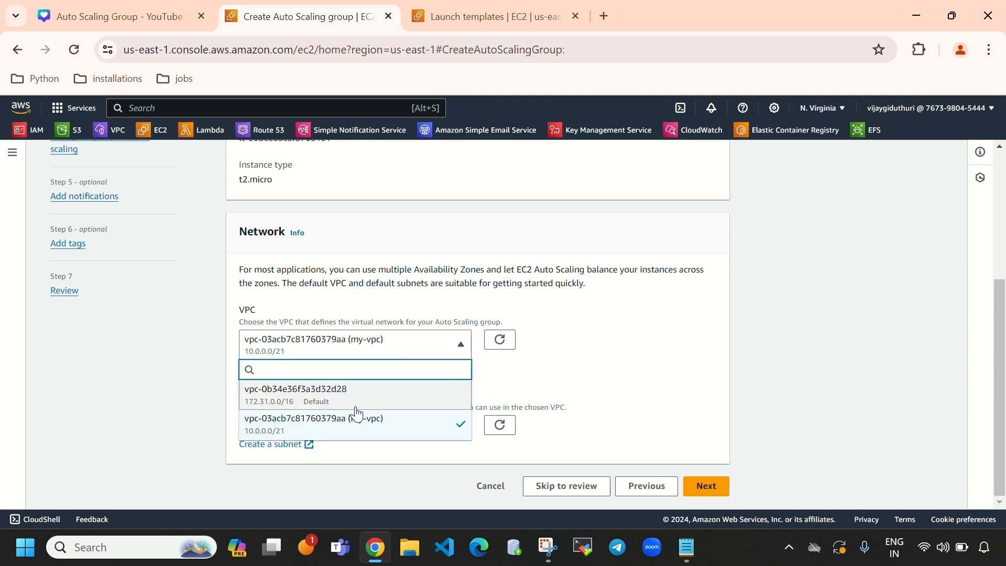
pyautogui.click(405, 426)
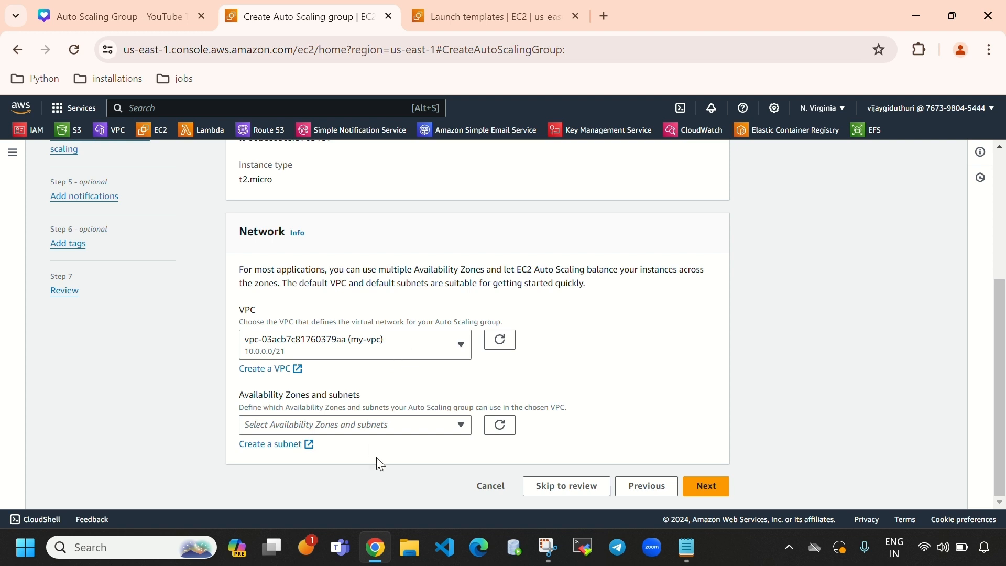
# Step: Open the choice of Availability Zones and subnets for the Auto Scaling group in my-vpc
pyautogui.click(405, 431)
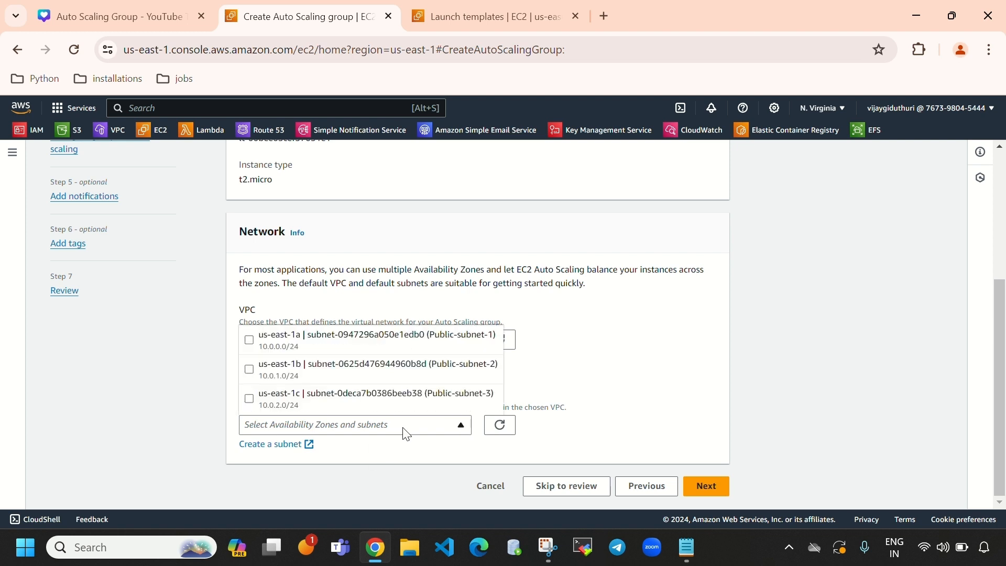
# Step: Select Public-subnet-1, Public-subnet-2 and Public-subnet-3 in us-east-1a, 1b and 1c for the Auto Scaling group and proceed to the advanced options
pyautogui.click(250, 342)
pyautogui.click(250, 370)
pyautogui.click(248, 397)
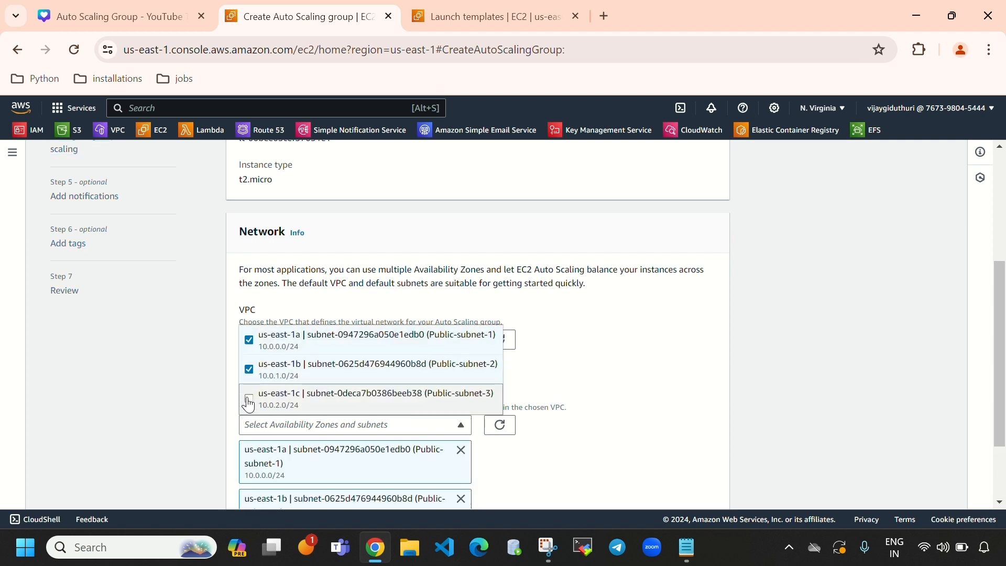
pyautogui.scroll(-3, 635, 411)
pyautogui.click(602, 352)
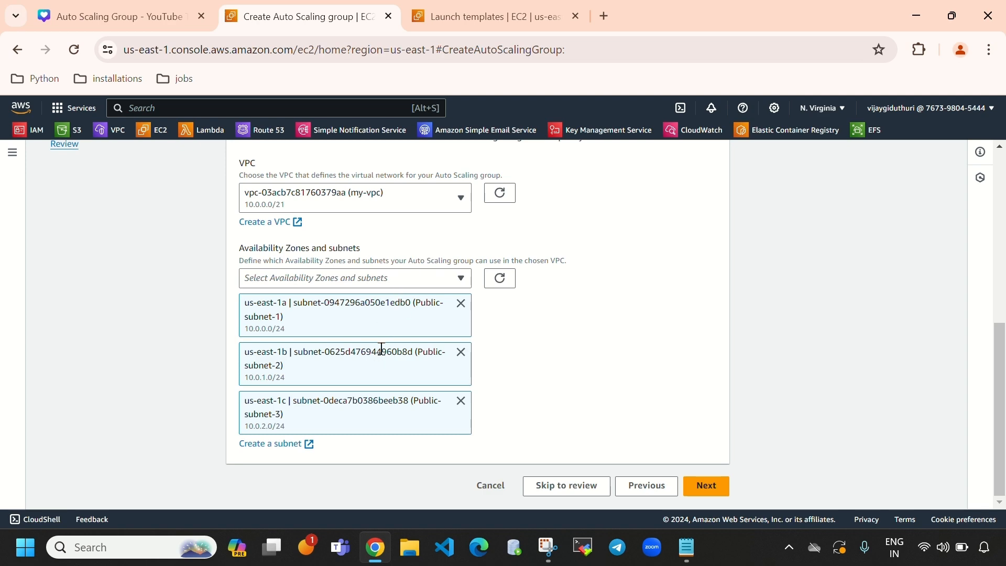
pyautogui.scroll(5, 631, 370)
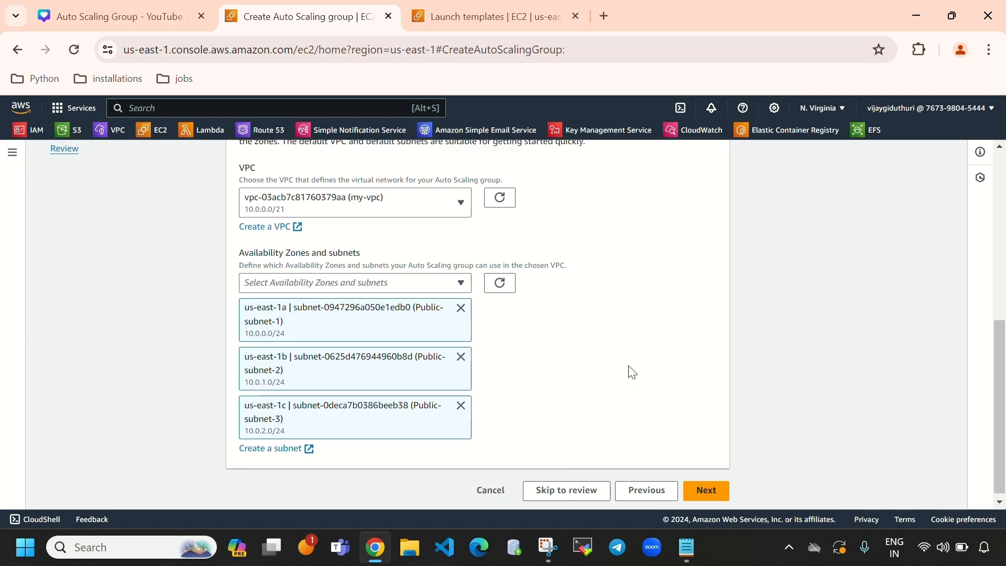
pyautogui.scroll(-6, 601, 433)
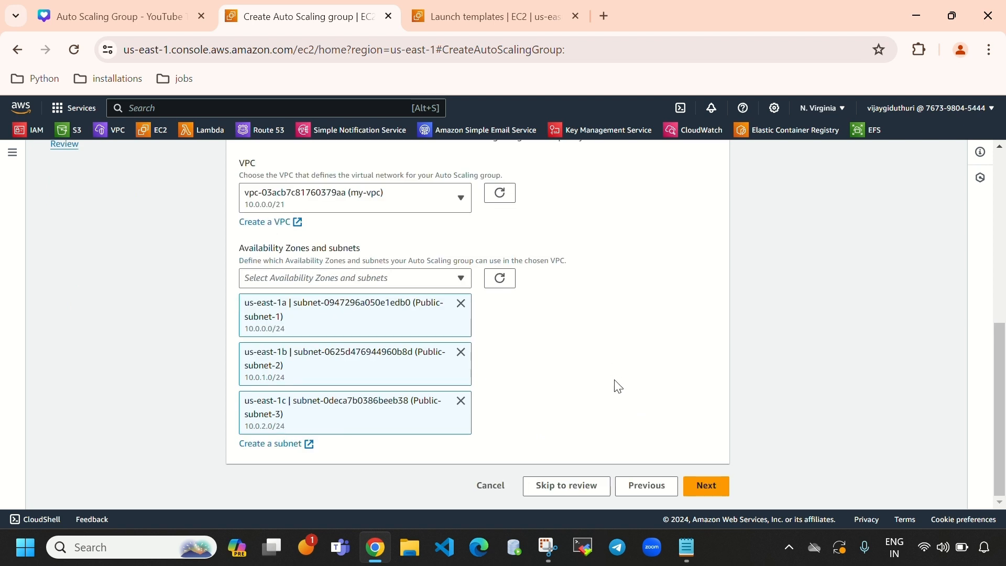
pyautogui.click(709, 486)
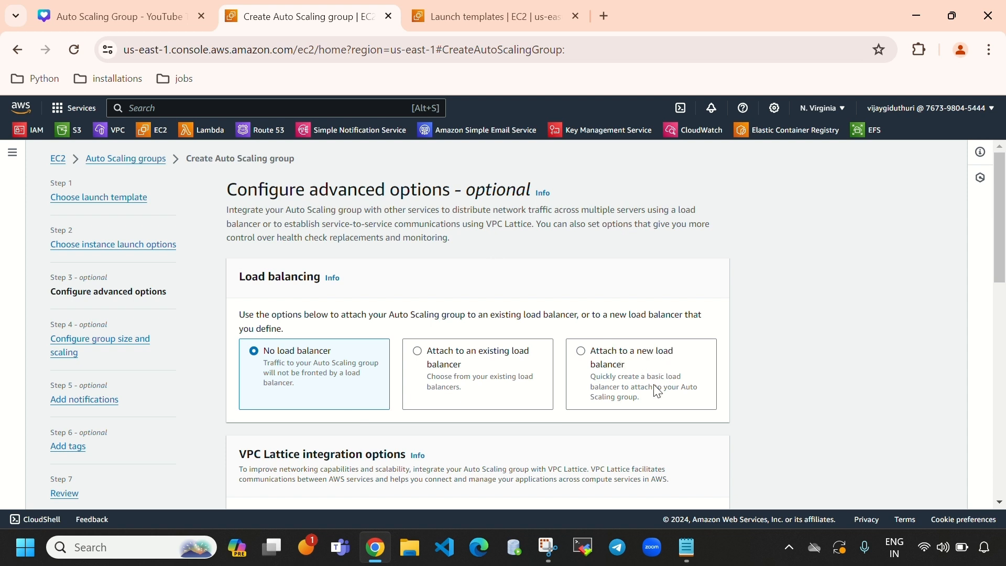
# Step: Set the Auto Scaling group's load balancing option to attach to a new load balancer
pyautogui.click(473, 378)
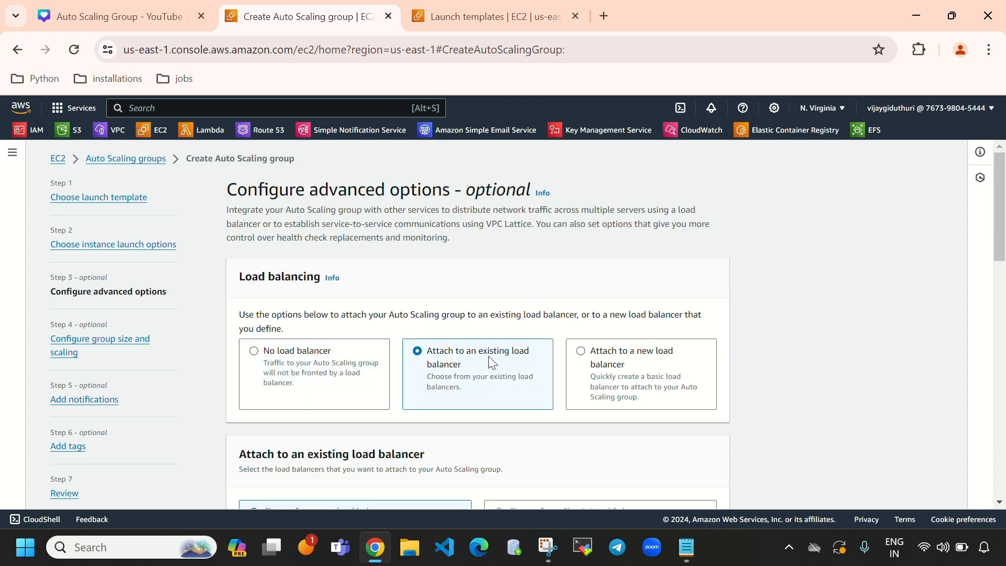
pyautogui.click(679, 375)
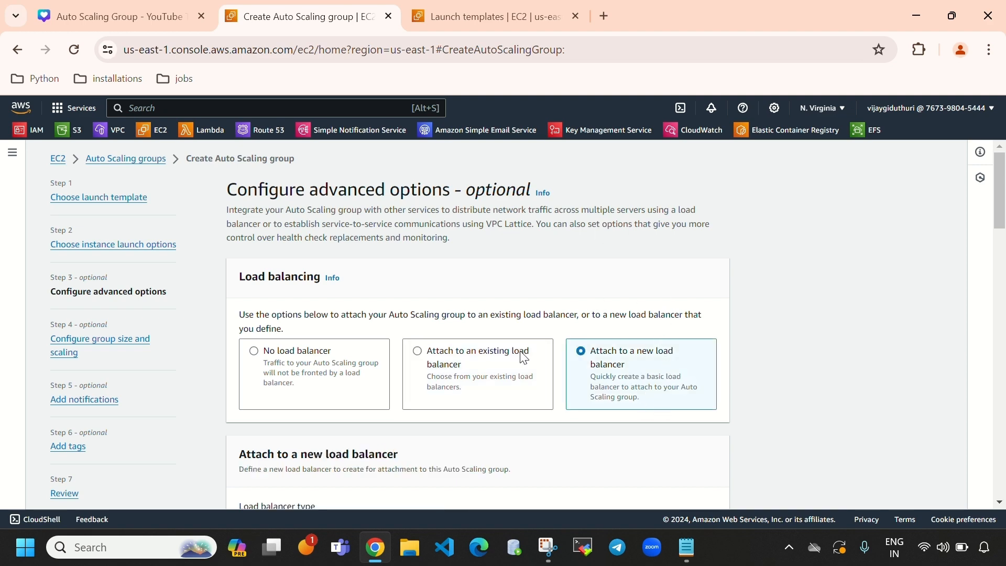
pyautogui.scroll(-5, 610, 414)
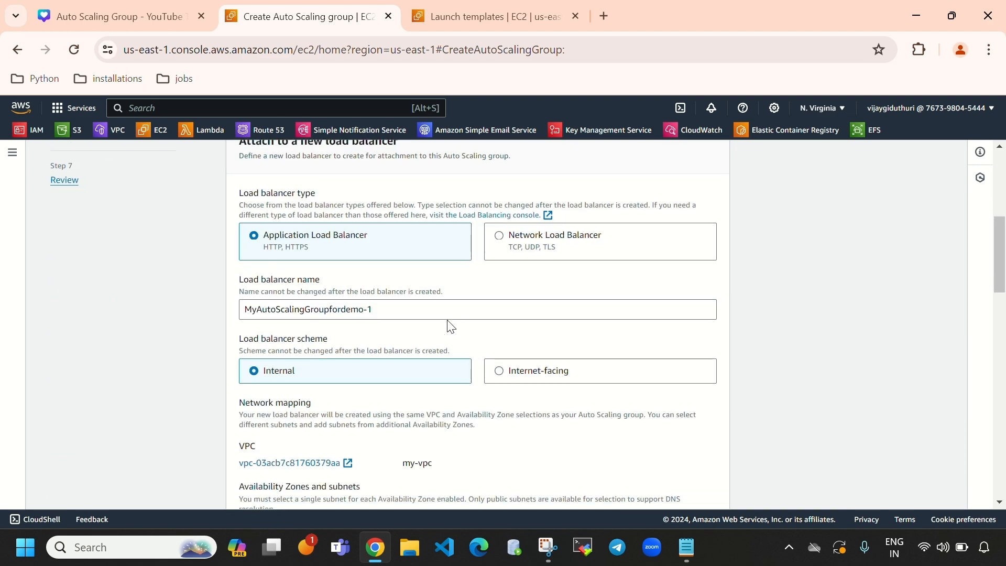
pyautogui.scroll(3, 449, 328)
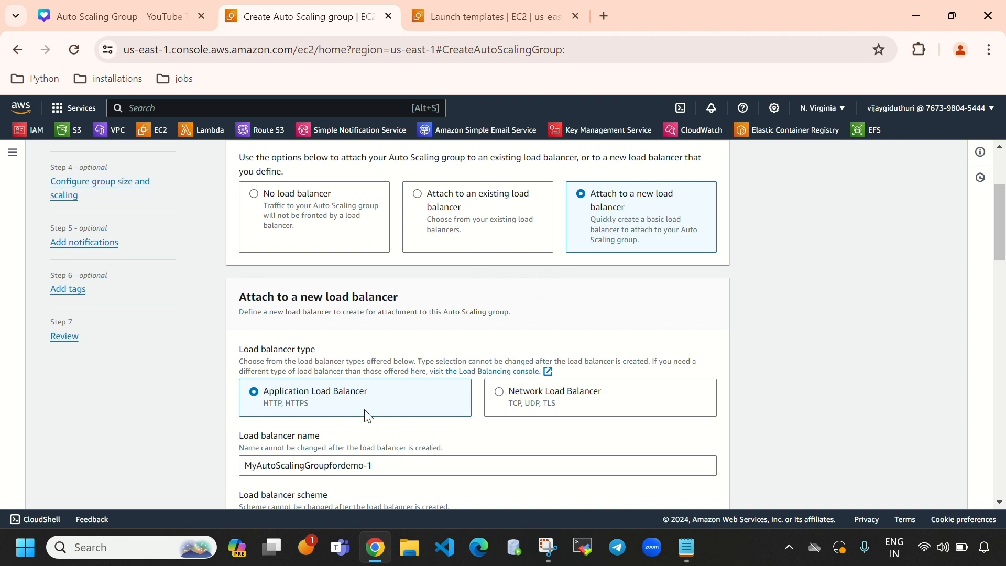
# Step: Open the EC2 Load Balancers page in a separate browser tab and refresh its list to check for existing load balancers
pyautogui.click(13, 152)
pyautogui.scroll(-5, 76, 417)
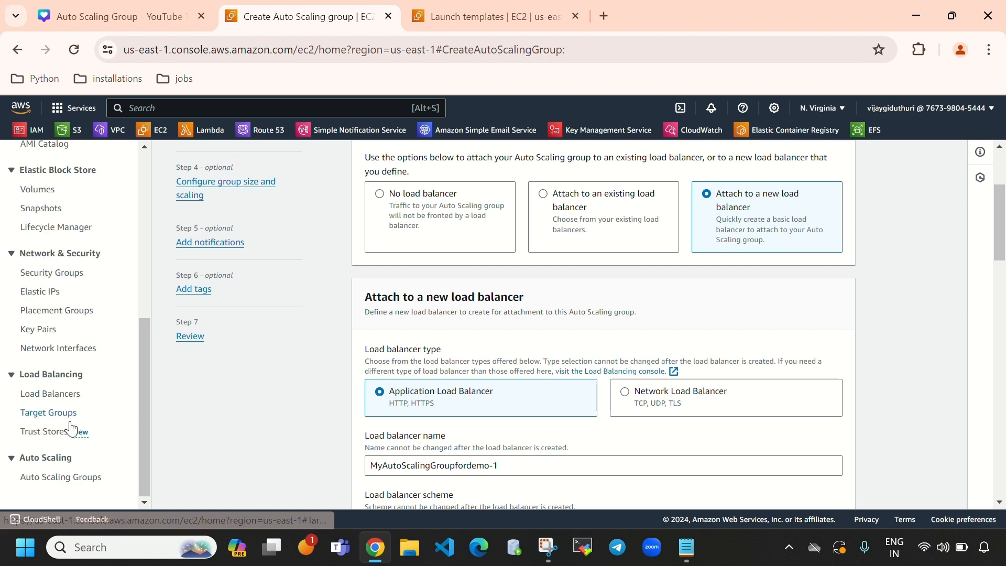
pyautogui.rightClick(63, 395)
pyautogui.click(135, 244)
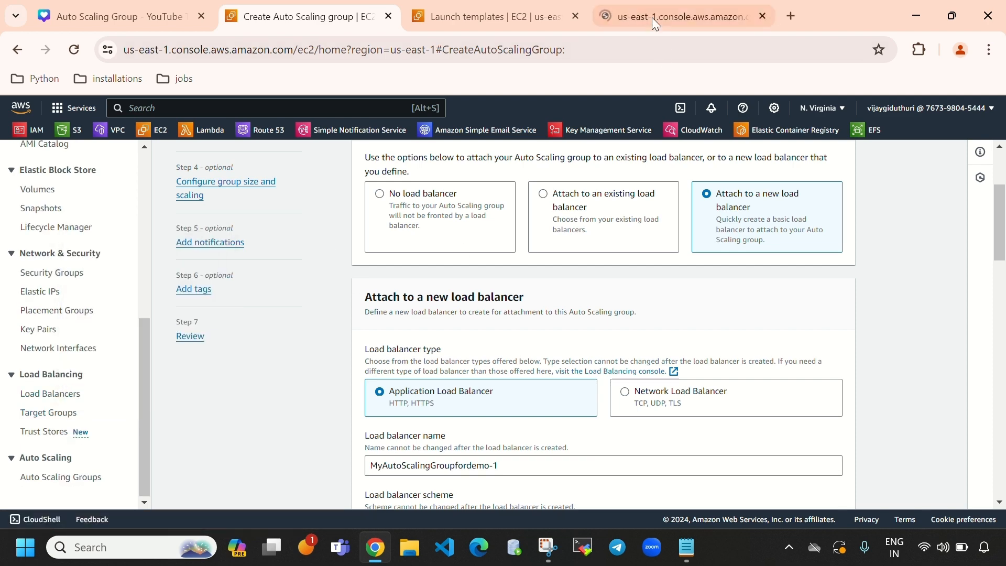
pyautogui.click(654, 12)
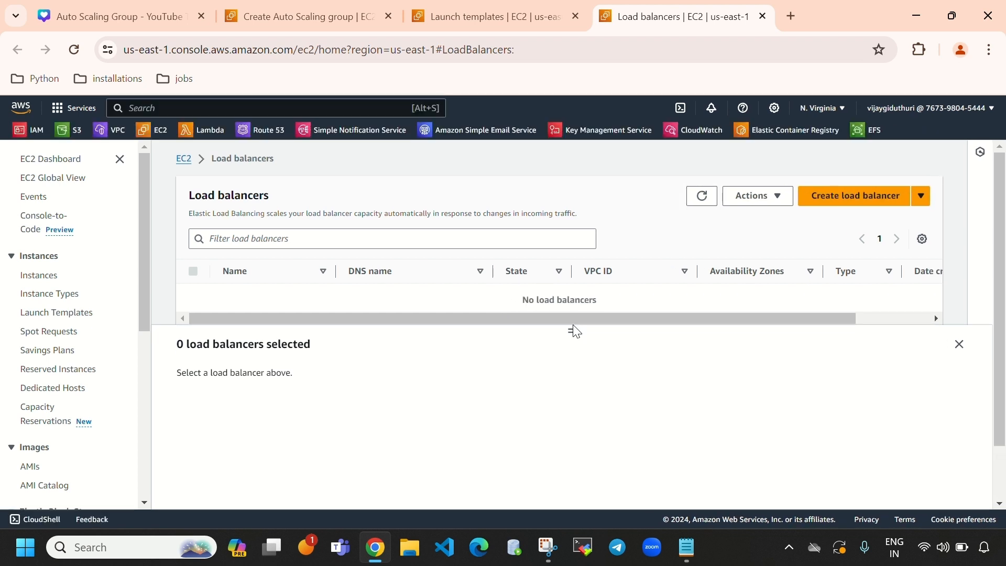
pyautogui.tripleClick(573, 336)
pyautogui.click(702, 197)
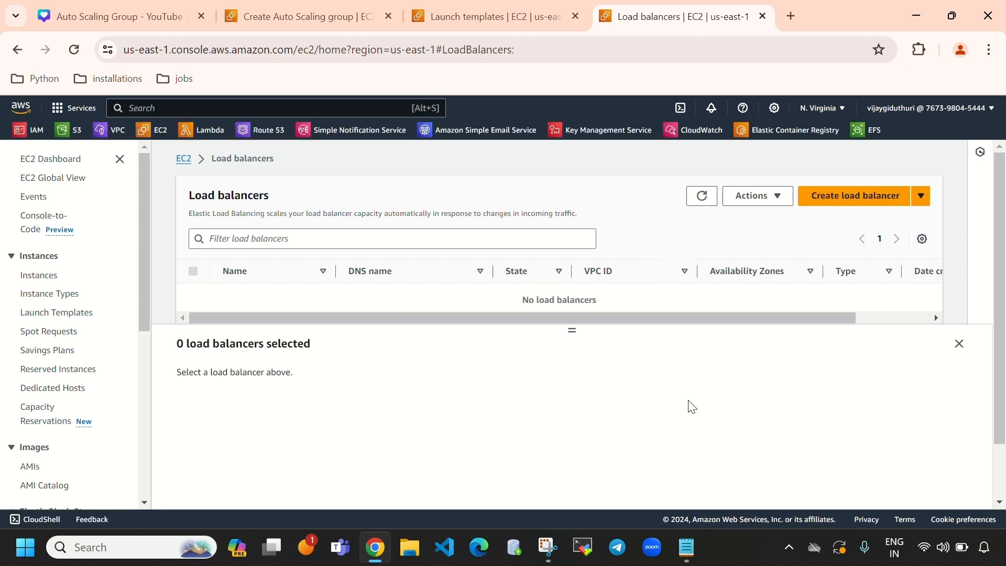
# Step: Open the Target Groups page in a separate browser tab and refresh its list to check for existing target groups
pyautogui.scroll(-5, 74, 419)
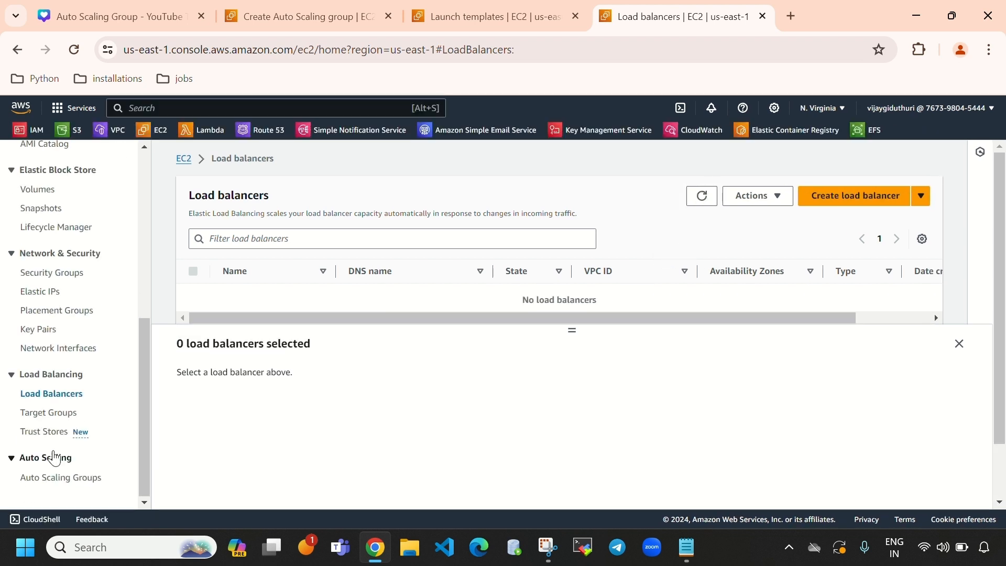
pyautogui.rightClick(57, 416)
pyautogui.click(121, 261)
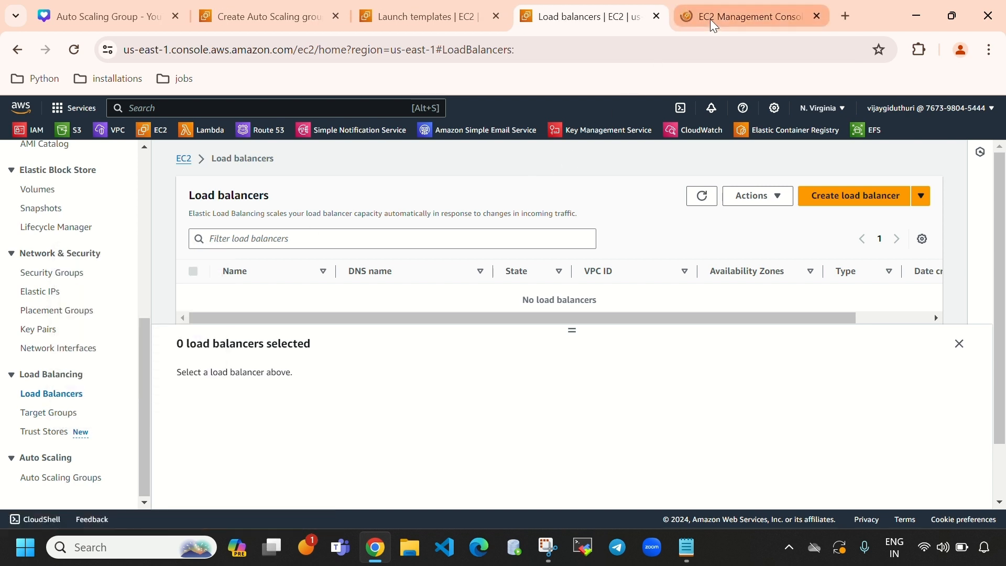
pyautogui.click(714, 18)
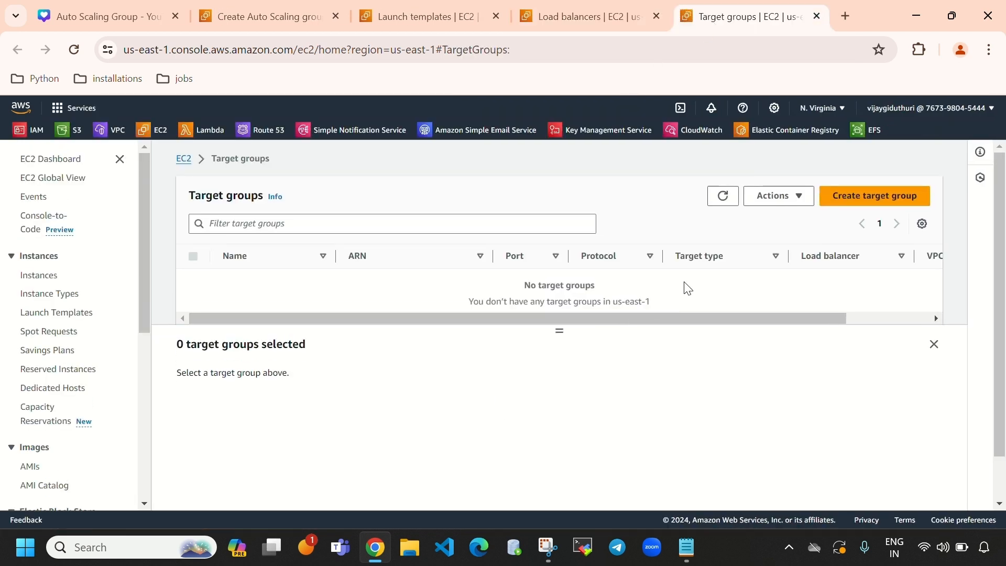
pyautogui.click(719, 195)
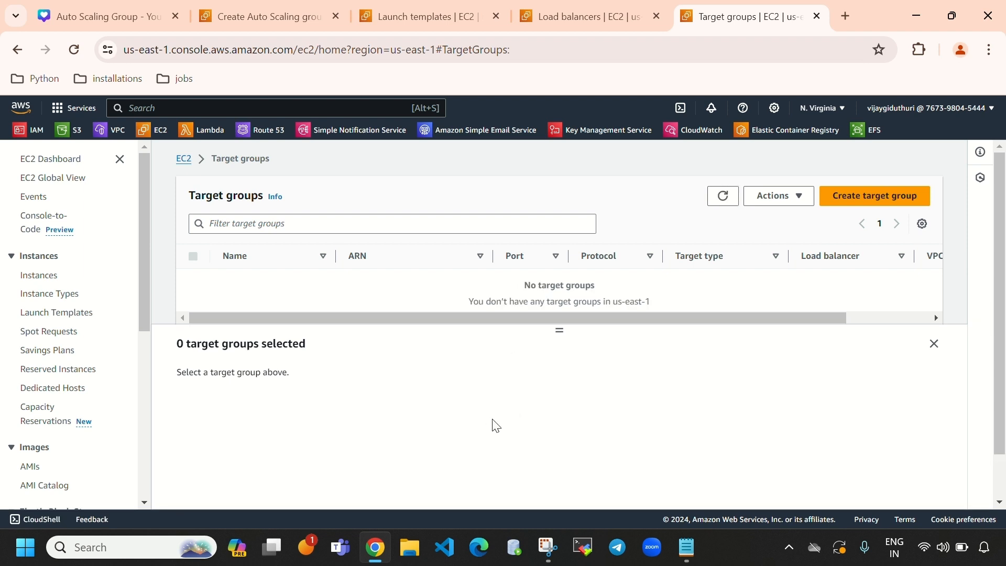
# Step: Open the EC2 Instances page in a separate browser tab and refresh its list to check for existing instances
pyautogui.rightClick(42, 277)
pyautogui.click(134, 295)
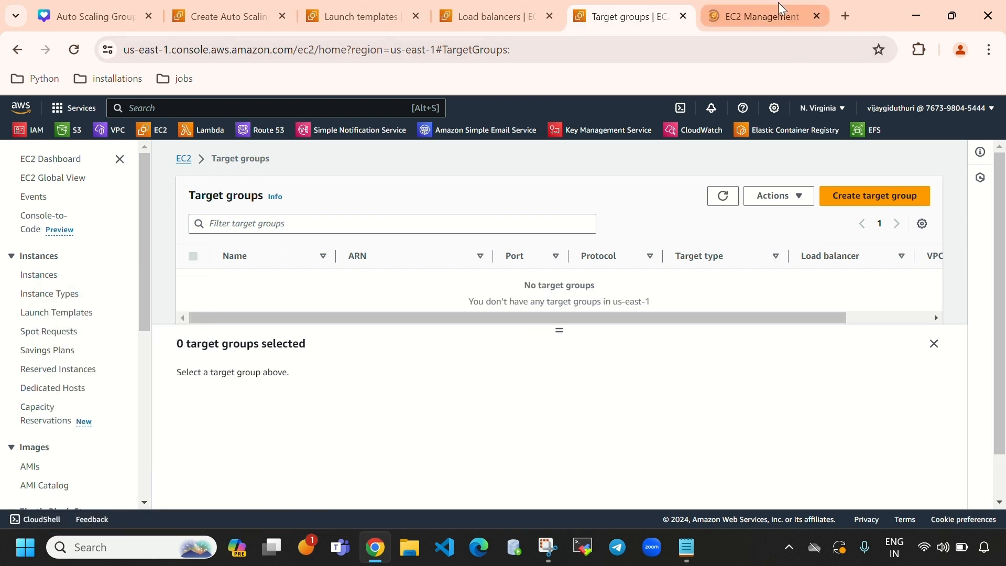
pyautogui.click(754, 11)
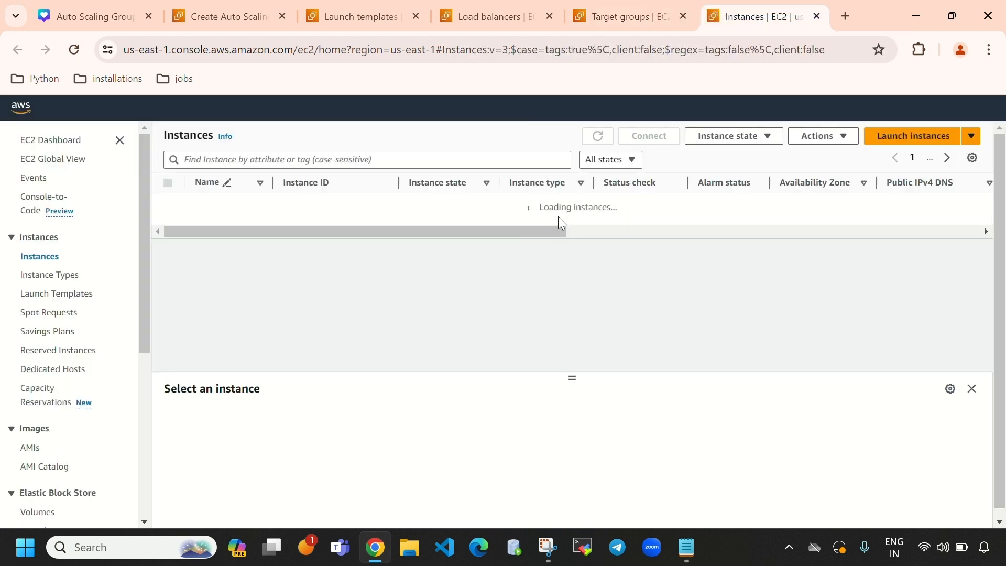
pyautogui.click(572, 160)
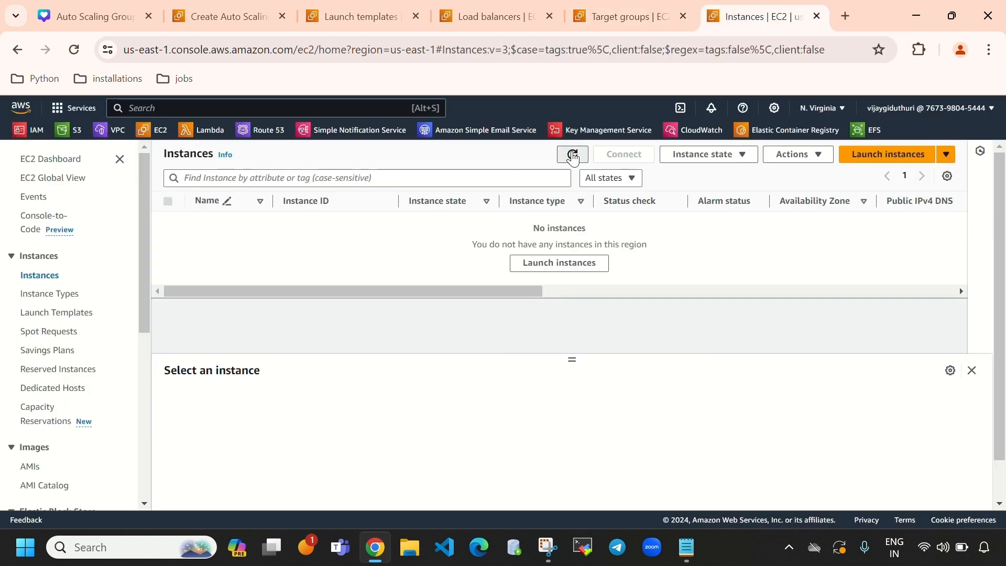
# Step: Recheck the refreshed target groups list and the load balancers list in their open browser tabs
pyautogui.click(649, 23)
pyautogui.click(724, 202)
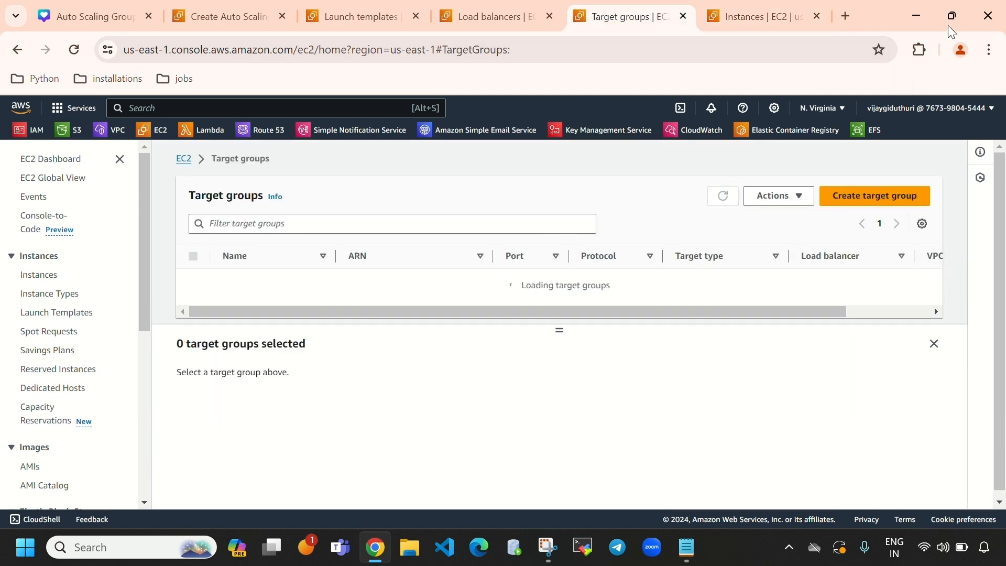
pyautogui.click(952, 15)
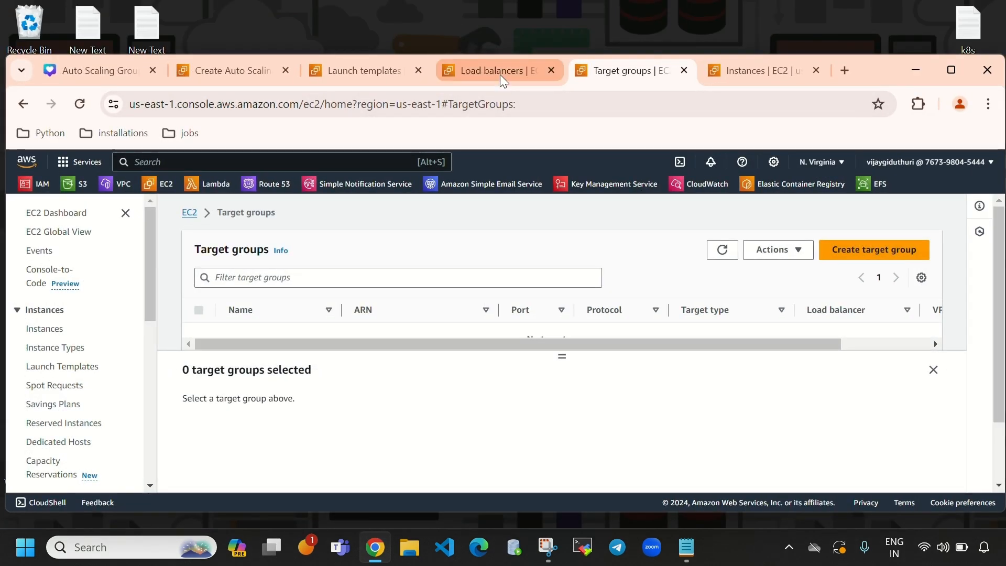
pyautogui.click(499, 75)
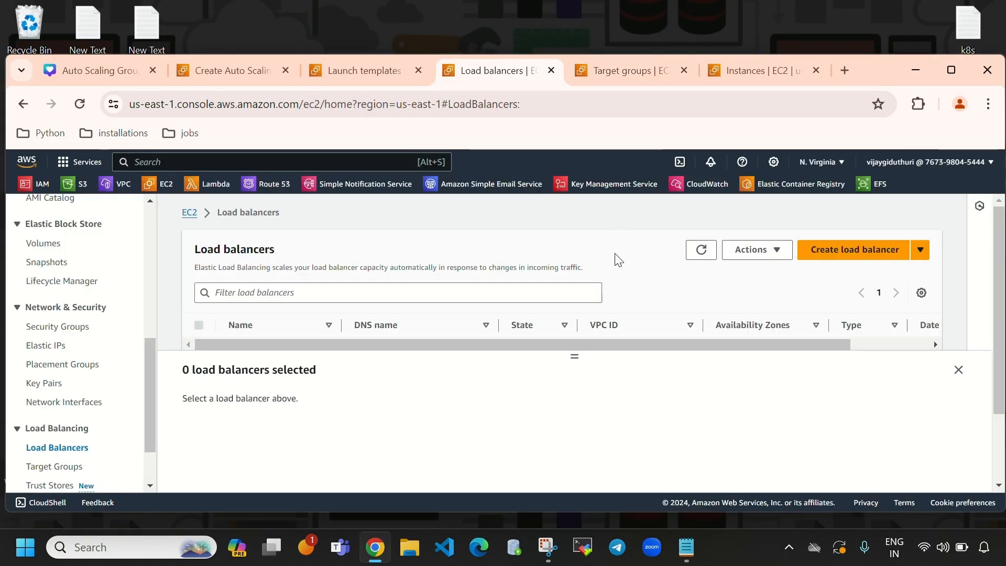
pyautogui.click(958, 71)
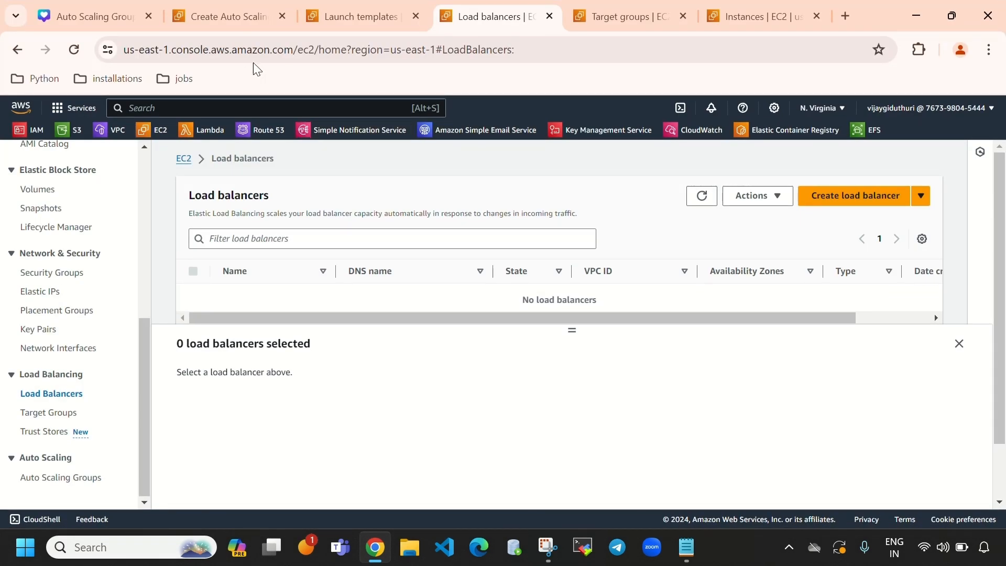
# Step: Return to the Create Auto Scaling group wizard and set the new load balancer's type to Application Load Balancer
pyautogui.click(227, 25)
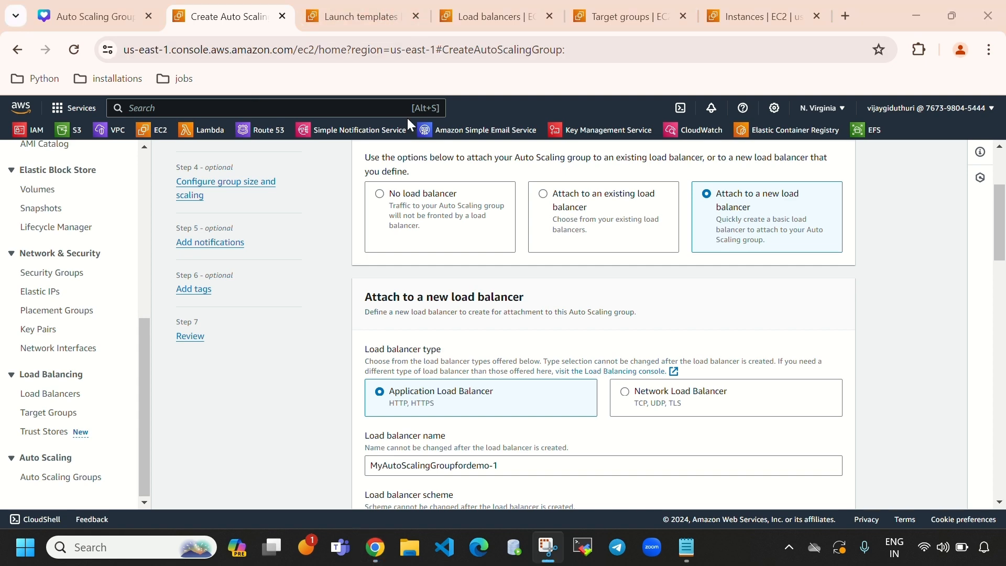
pyautogui.scroll(-3, 497, 275)
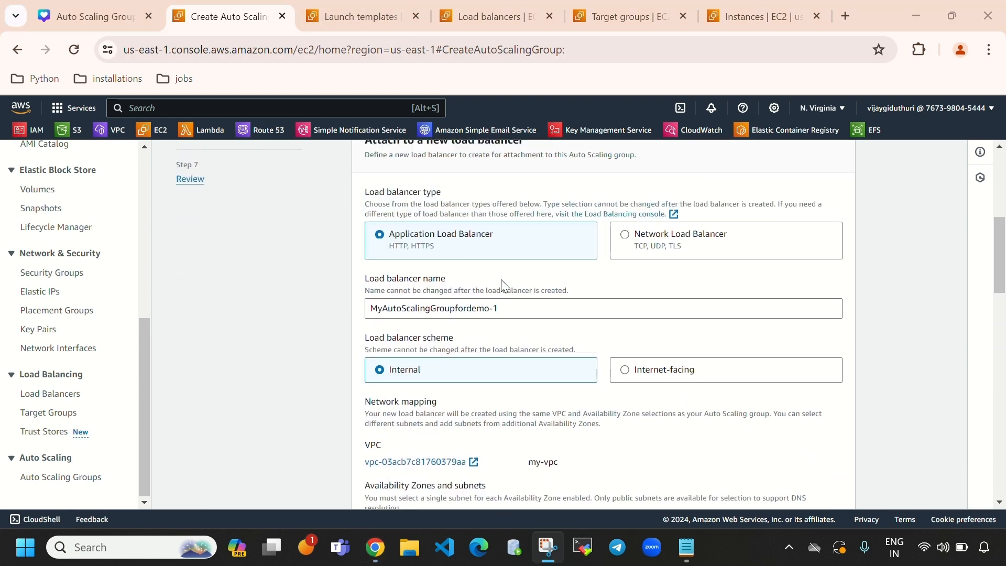
pyautogui.scroll(4, 509, 256)
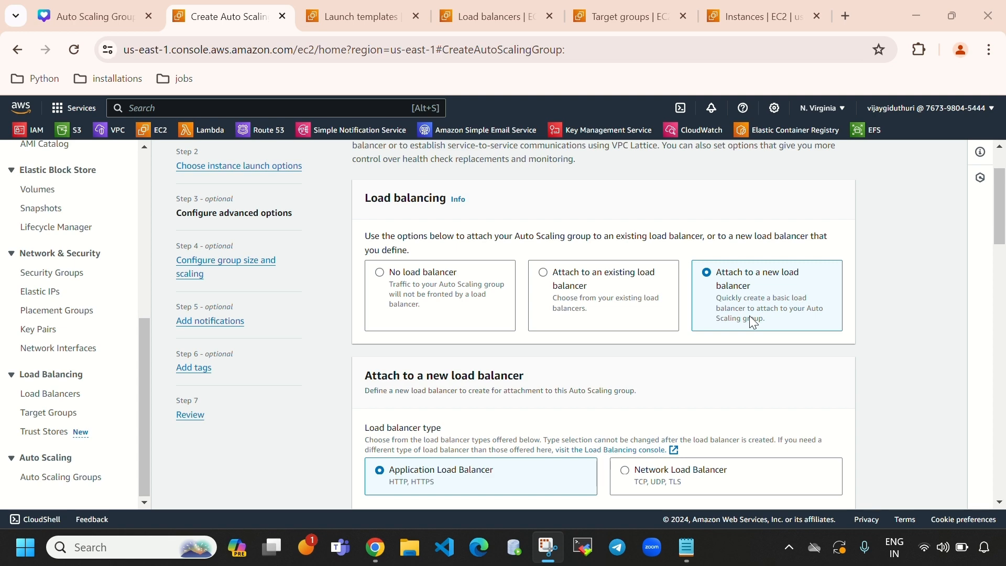
pyautogui.scroll(-3, 753, 321)
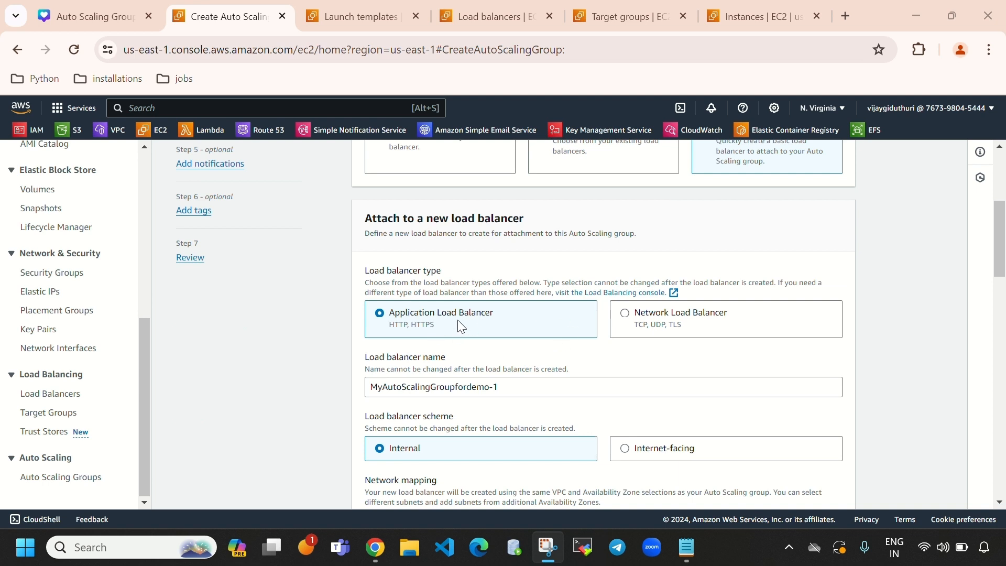
pyautogui.click(754, 333)
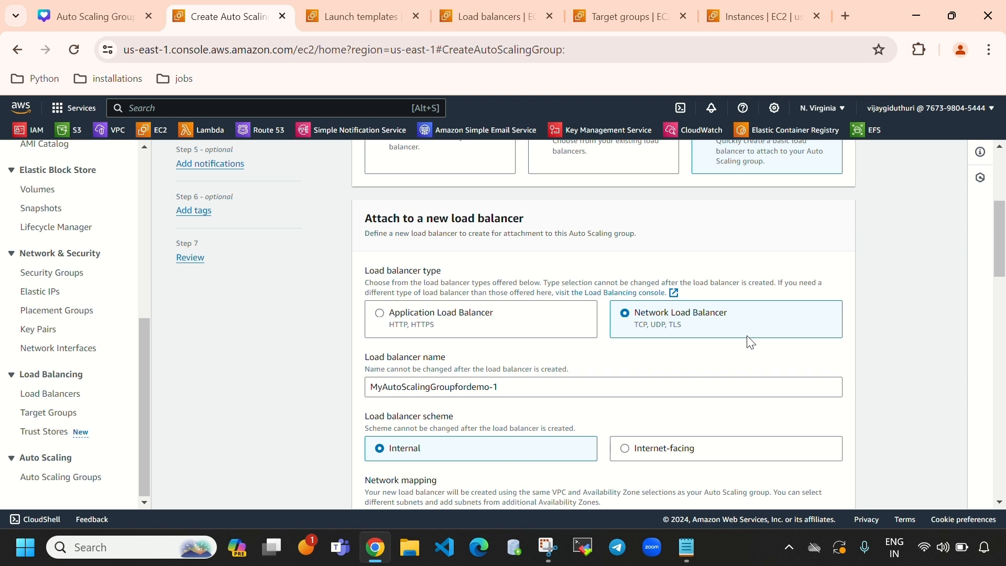
pyautogui.click(418, 319)
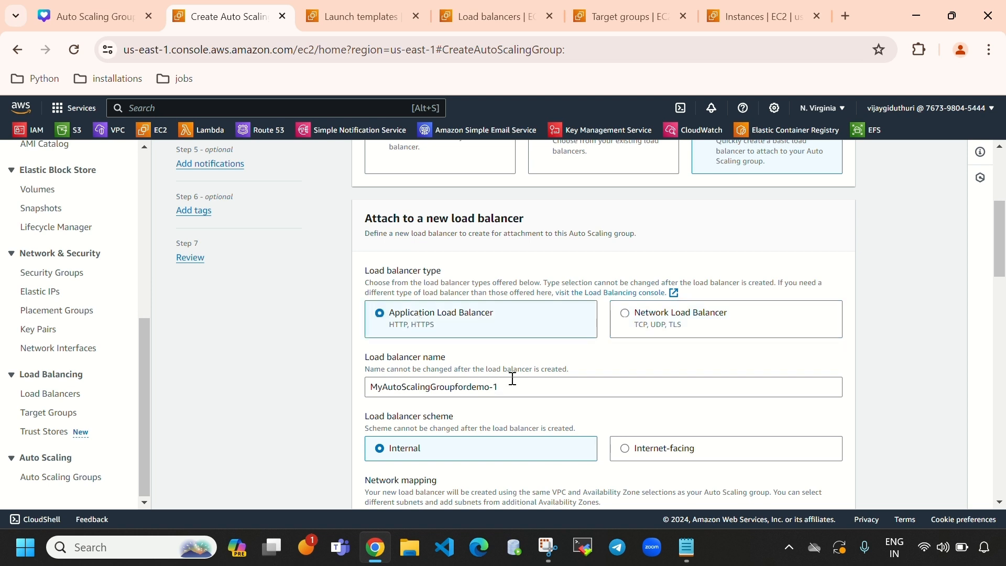
# Step: Keep the suggested load balancer name and set the load balancer scheme to Internet-facing
pyautogui.moveTo(514, 386); pyautogui.dragTo(367, 393)
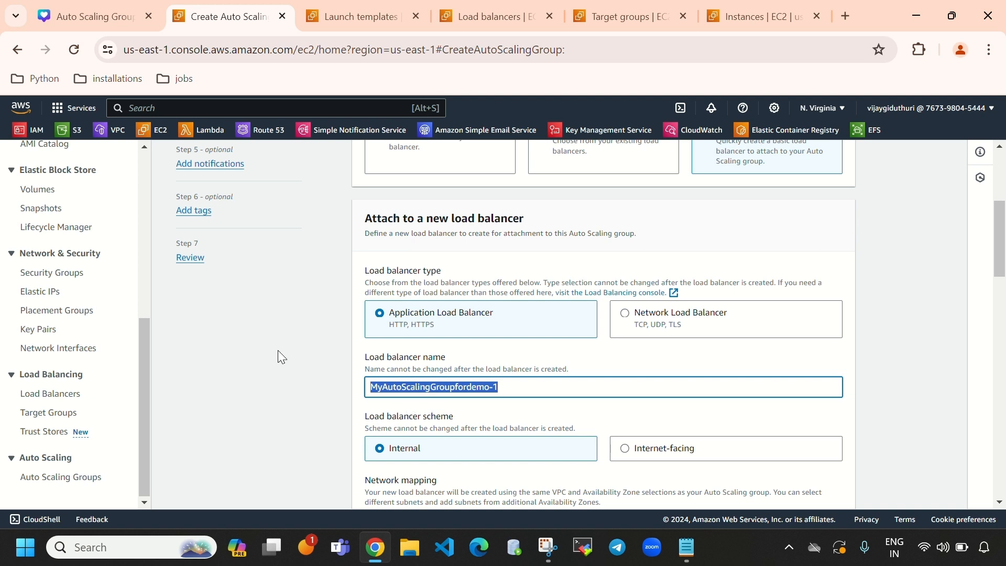
pyautogui.click(549, 390)
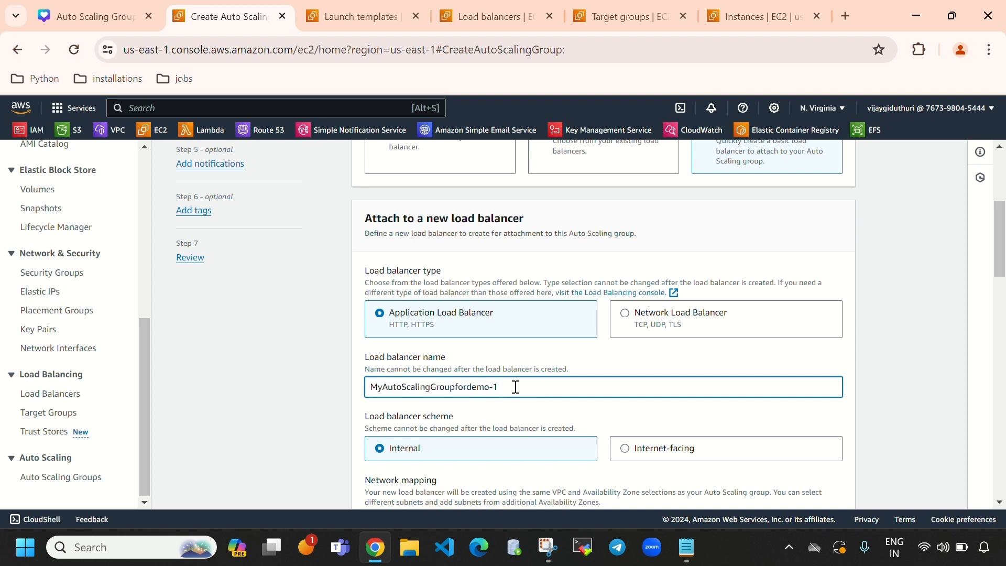
pyautogui.scroll(-1, 516, 387)
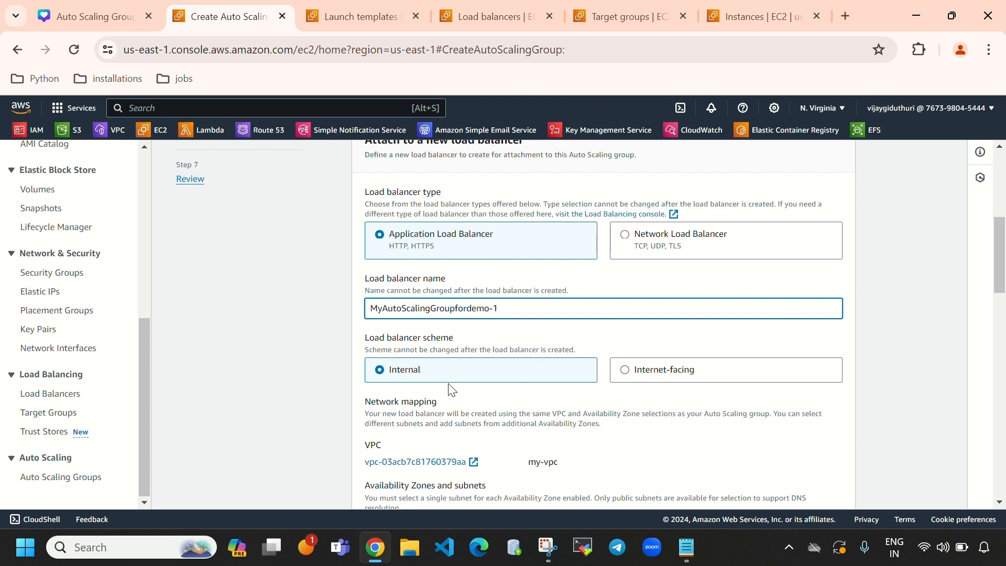
pyautogui.moveTo(361, 341); pyautogui.dragTo(489, 342)
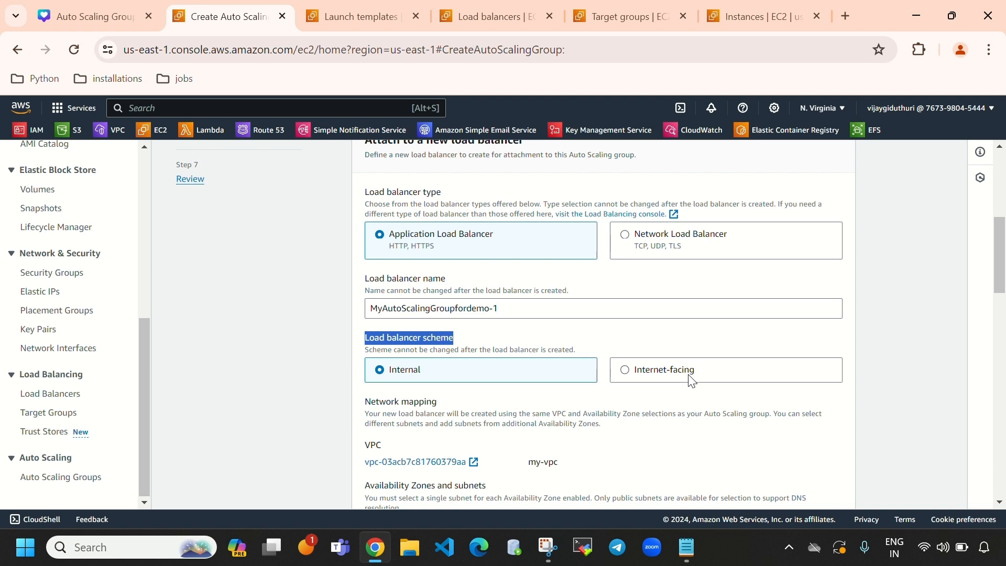
pyautogui.click(736, 380)
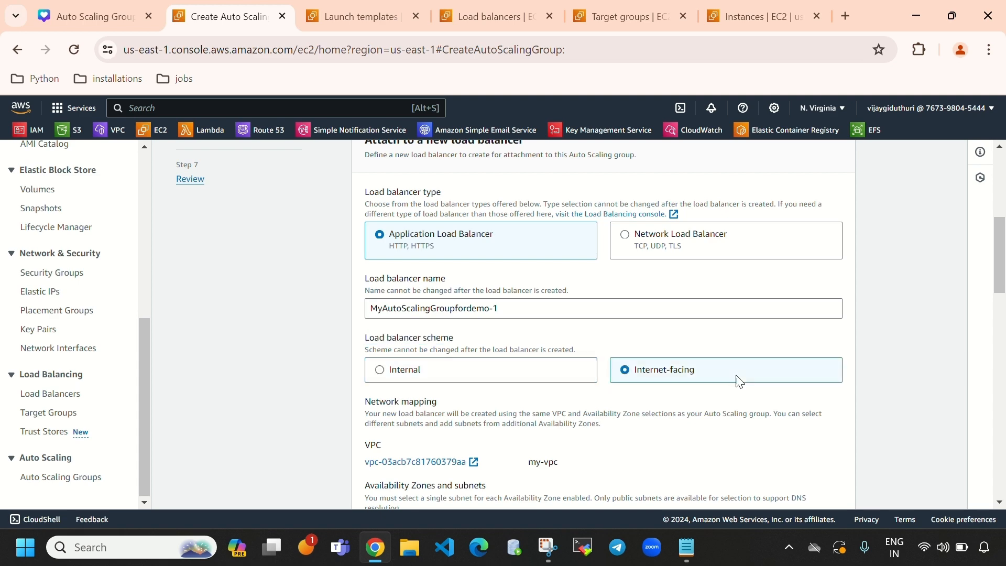
# Step: Review the new load balancer's network mapping and default routing, and refresh the target groups list in its open browser tab
pyautogui.scroll(-5, 574, 400)
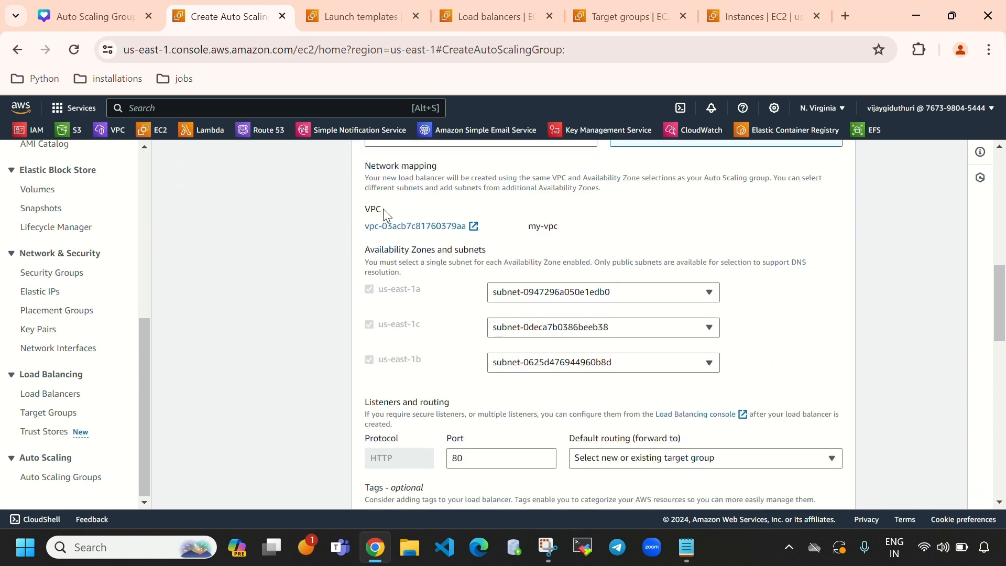
pyautogui.moveTo(363, 165); pyautogui.dragTo(444, 188)
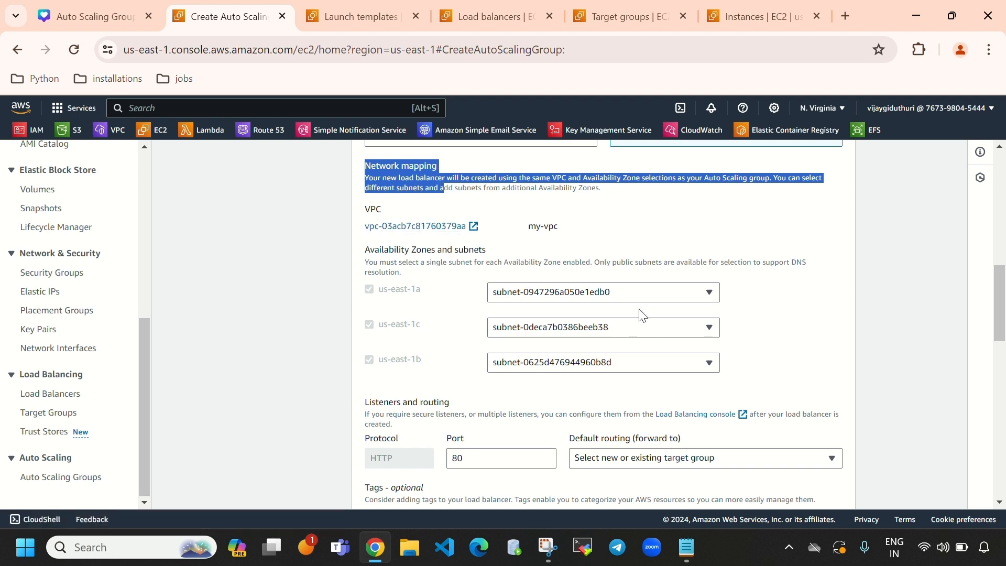
pyautogui.scroll(-3, 657, 387)
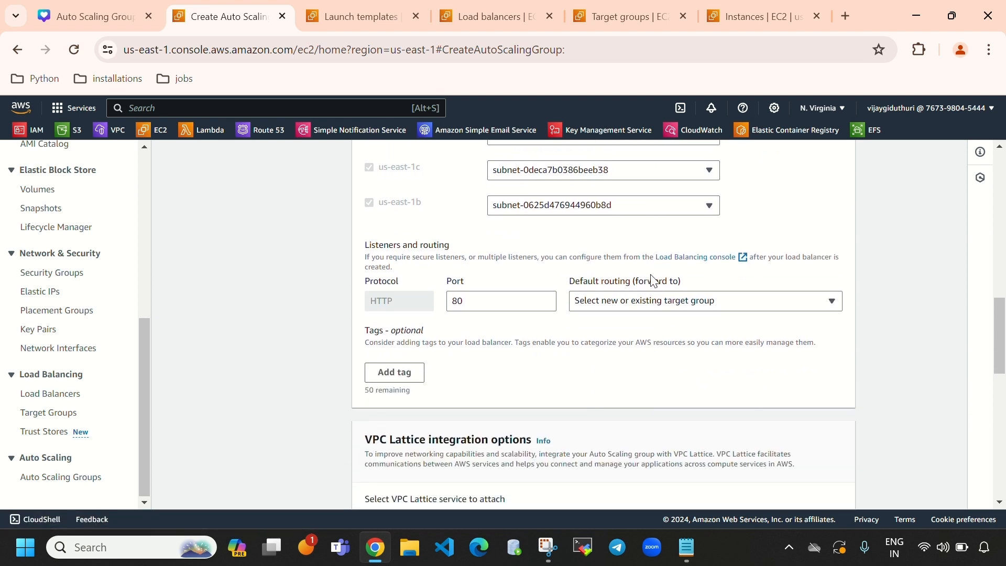
pyautogui.moveTo(572, 284); pyautogui.dragTo(643, 298)
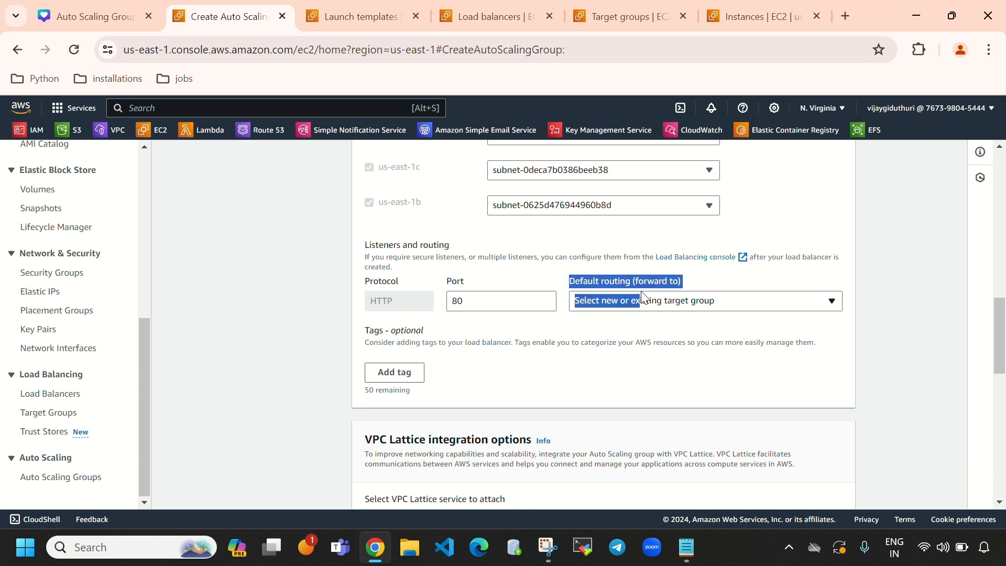
pyautogui.click(749, 274)
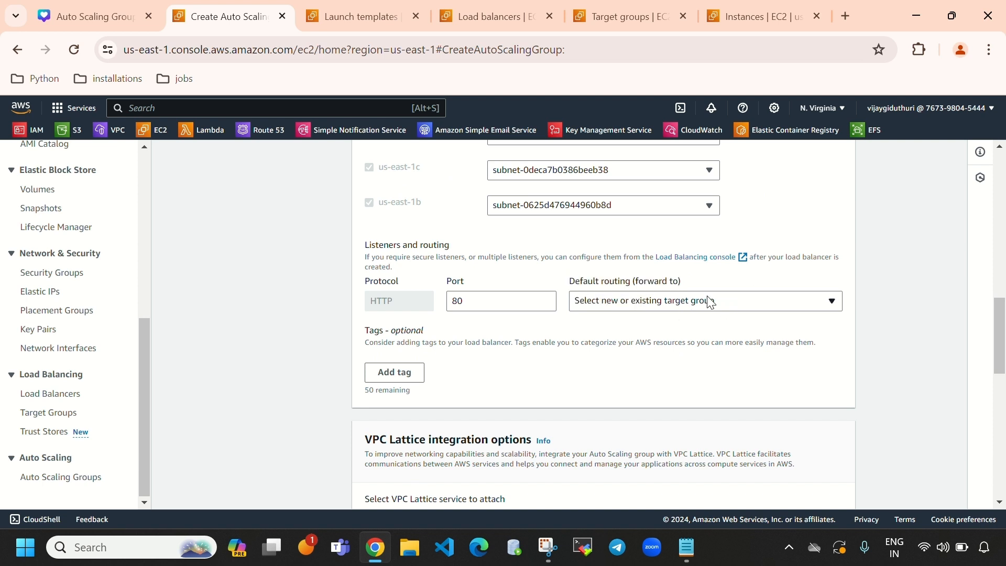
pyautogui.click(670, 11)
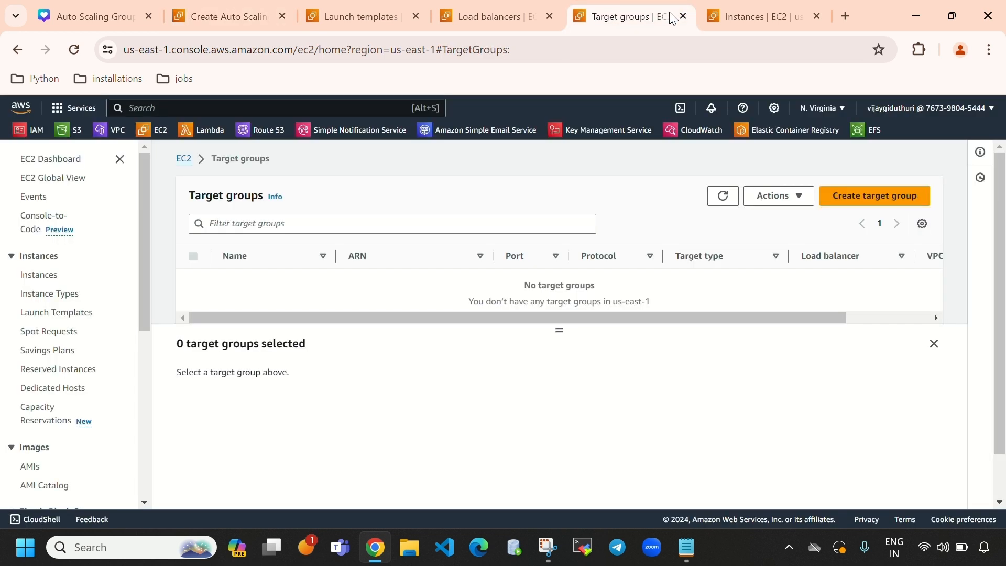
pyautogui.click(719, 197)
# Step: Return to the wizard and set the listener's default routing to Create a target group, keeping port 80 and the suggested target group name
pyautogui.click(224, 17)
pyautogui.click(676, 302)
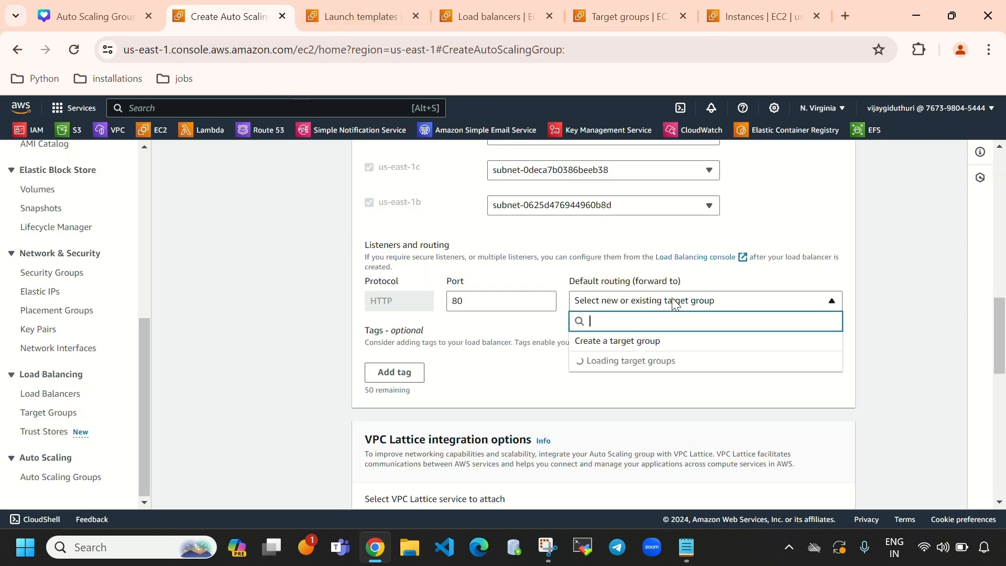
pyautogui.click(620, 341)
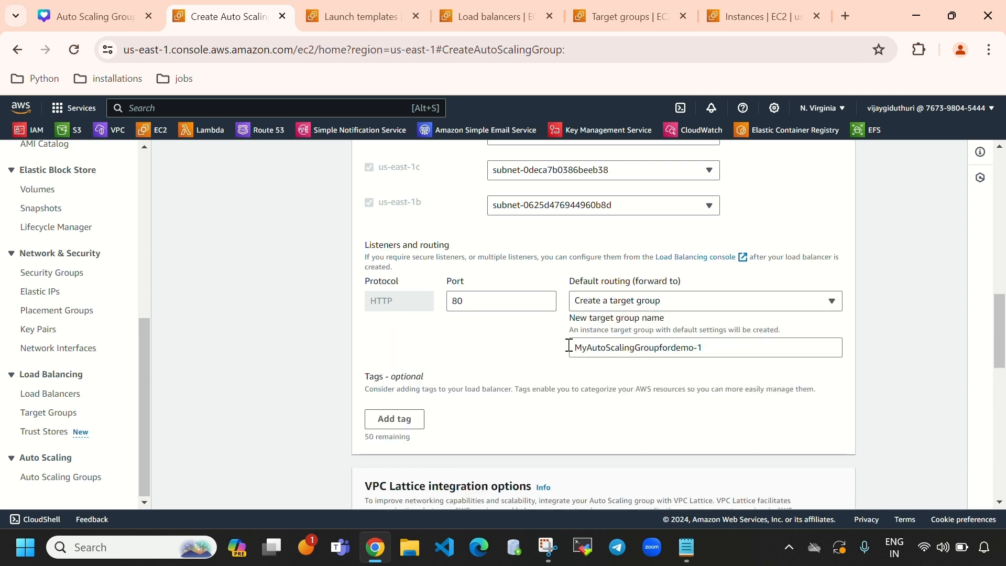
pyautogui.scroll(5, 551, 432)
pyautogui.scroll(5, 551, 435)
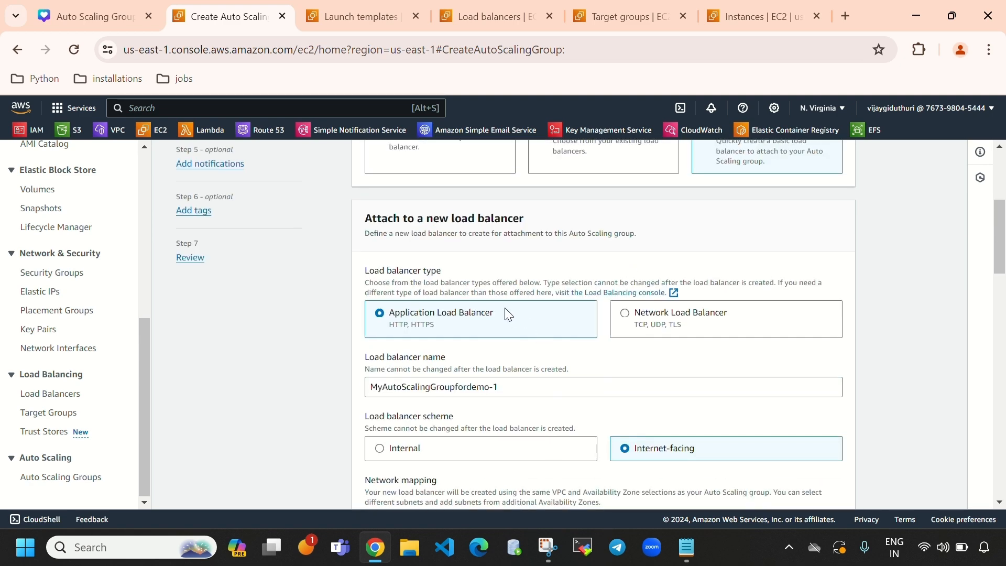
pyautogui.scroll(-10, 543, 406)
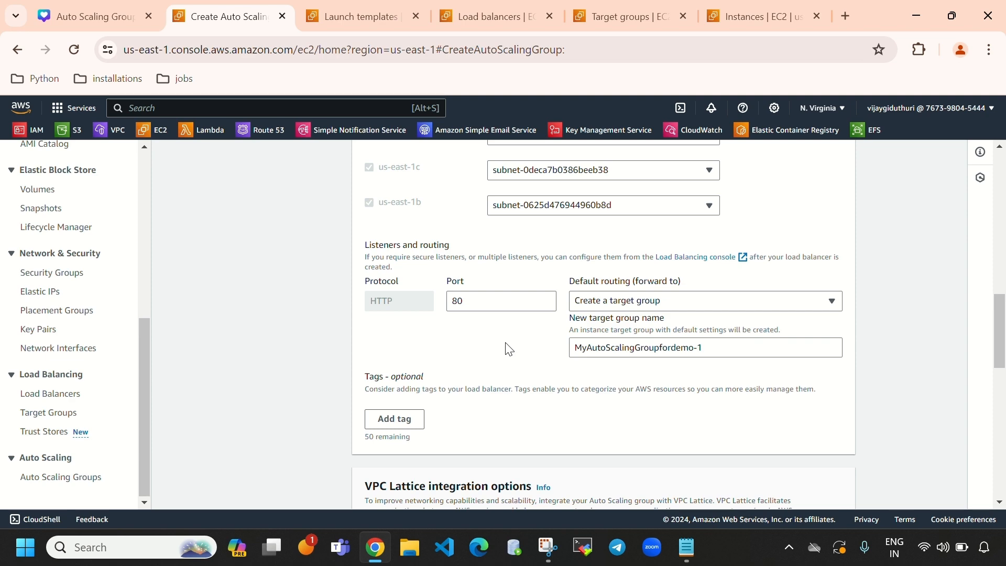
pyautogui.scroll(-4, 563, 416)
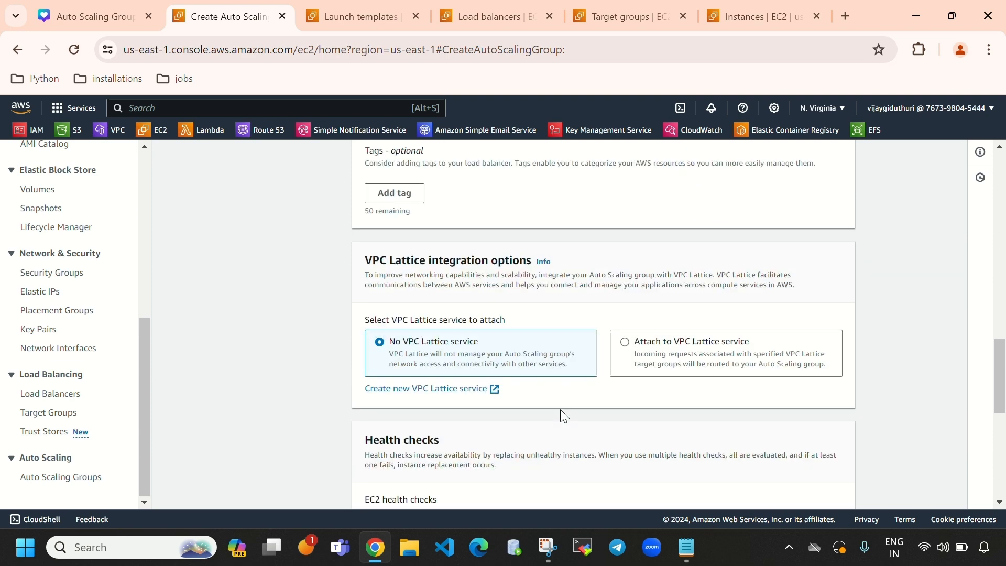
pyautogui.scroll(-4, 569, 367)
pyautogui.scroll(5, 595, 340)
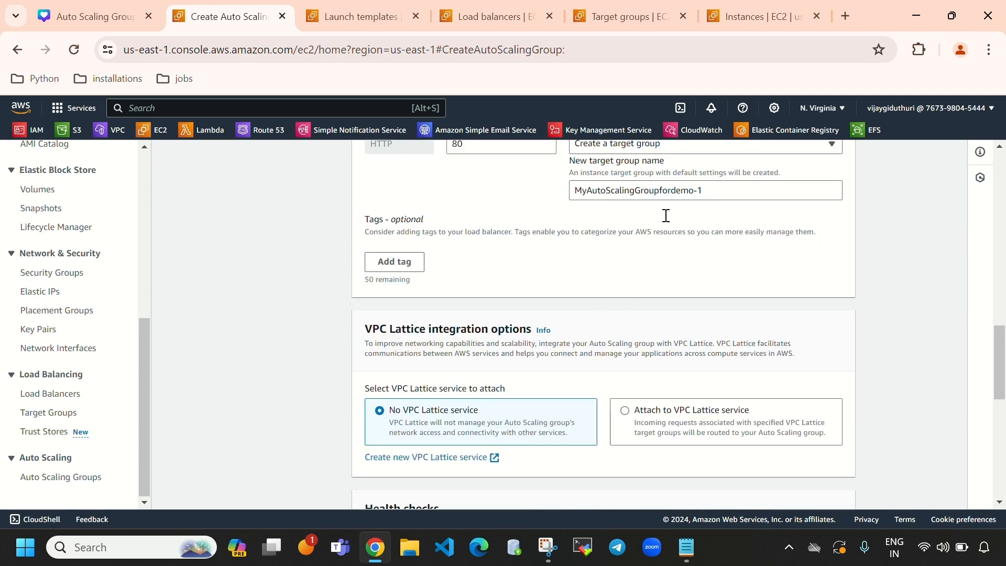
pyautogui.scroll(2, 650, 221)
pyautogui.click(631, 222)
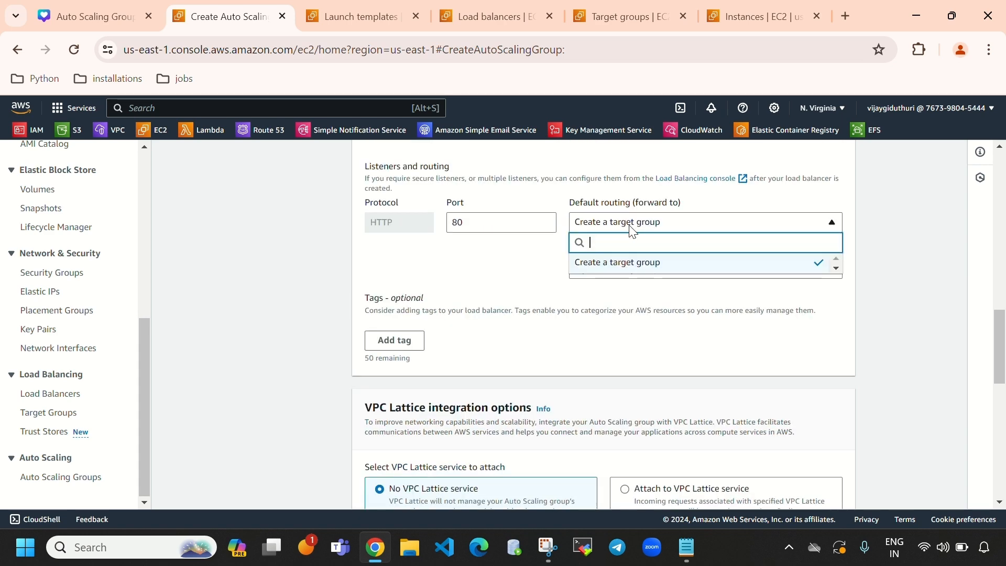
pyautogui.click(597, 264)
# Step: Set the health check grace period to 25 seconds and proceed to the group size and scaling configuration
pyautogui.scroll(-7, 571, 351)
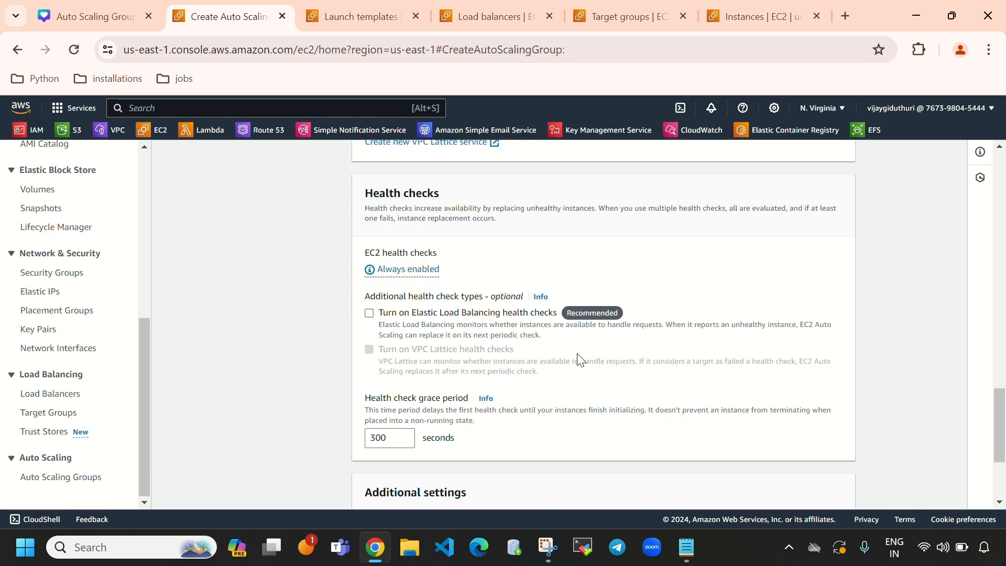
pyautogui.scroll(-3, 576, 362)
pyautogui.click(392, 281)
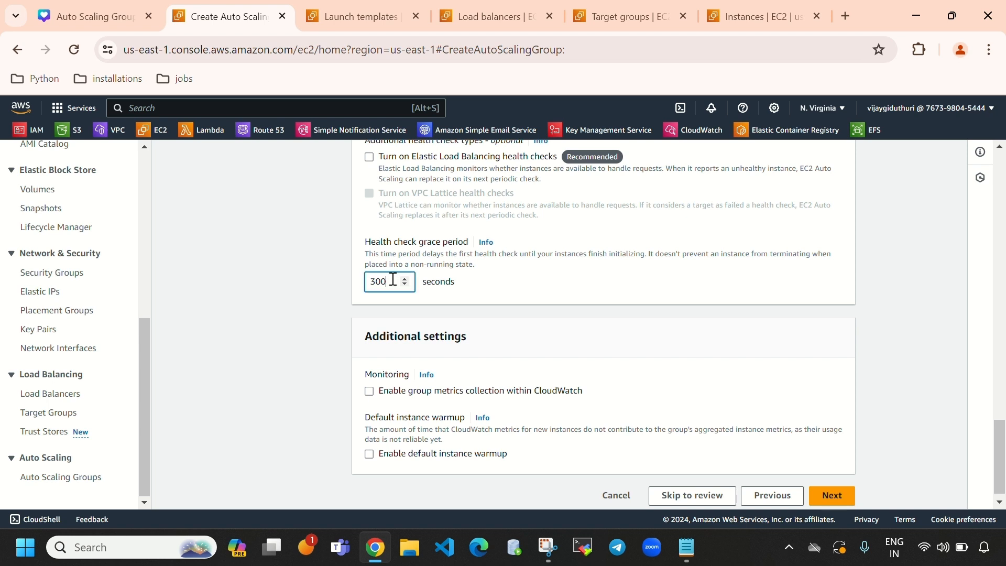
pyautogui.press('BackSpace')
pyautogui.press('BackSpace')
pyautogui.press('BackSpace')
pyautogui.write('25')
pyautogui.scroll(-1, 569, 341)
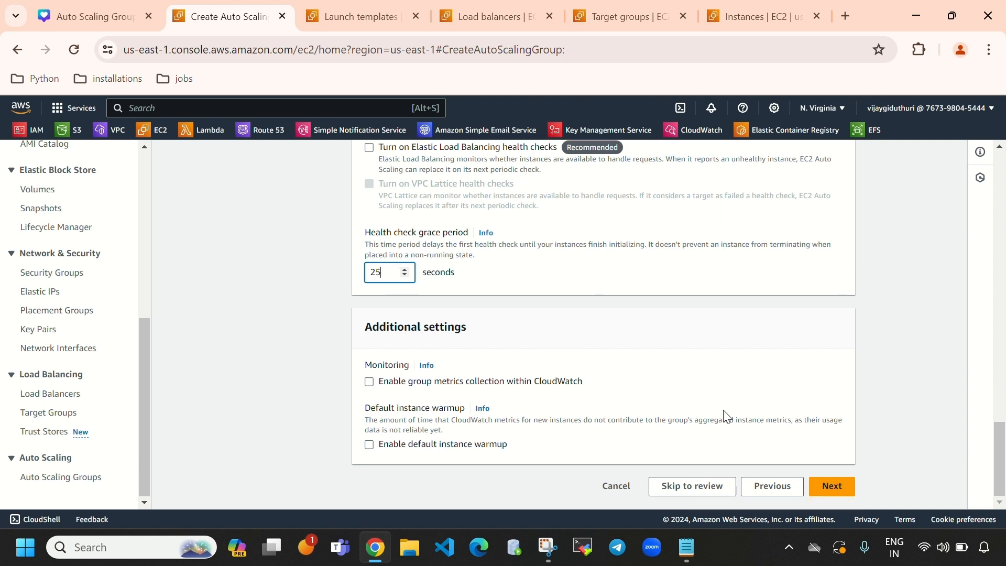
pyautogui.click(836, 487)
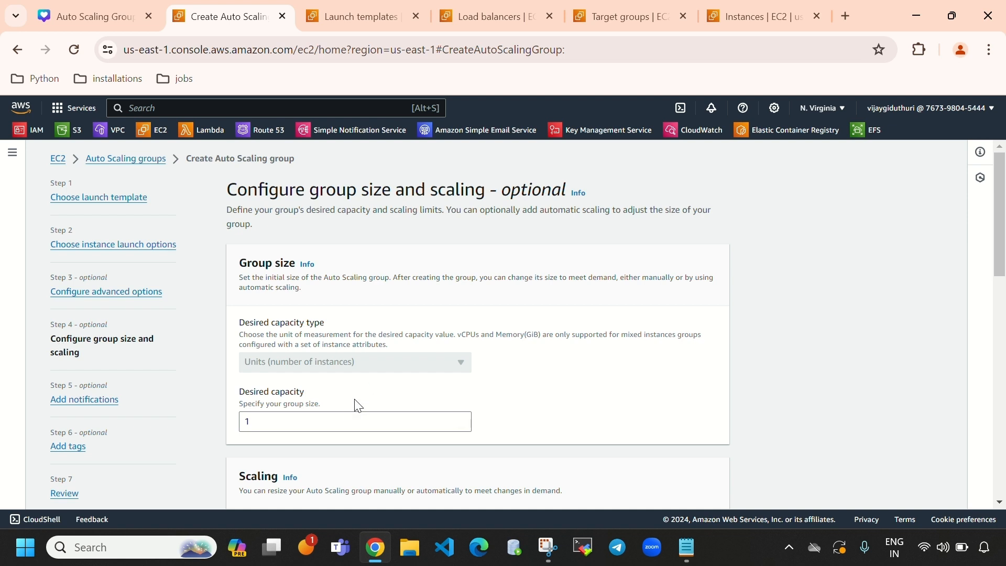
# Step: Switch to the Canva design and examine the minimum, desired and maximum sizes in the page 1 Auto Scaling Group diagram
pyautogui.scroll(-3, 601, 302)
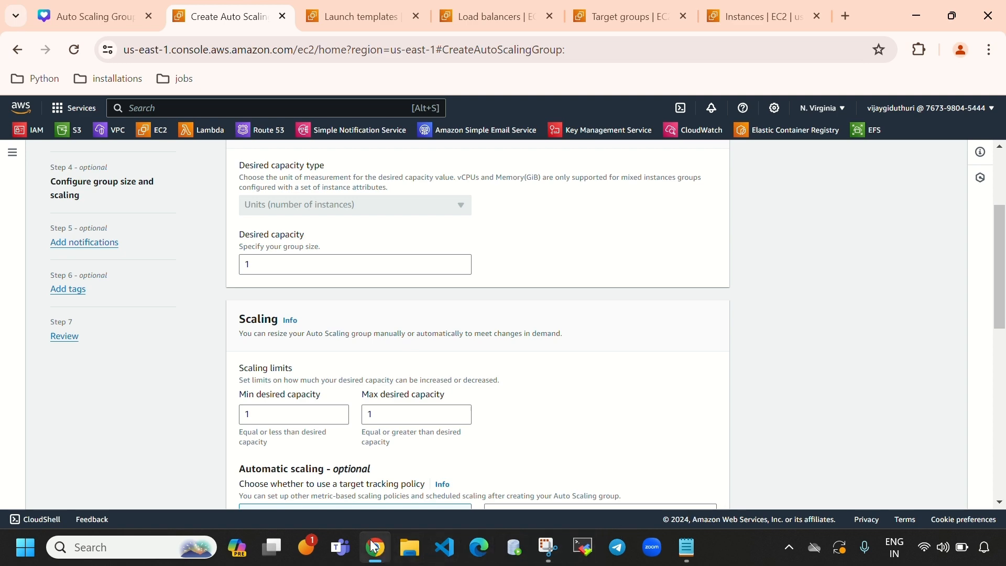
pyautogui.click(95, 17)
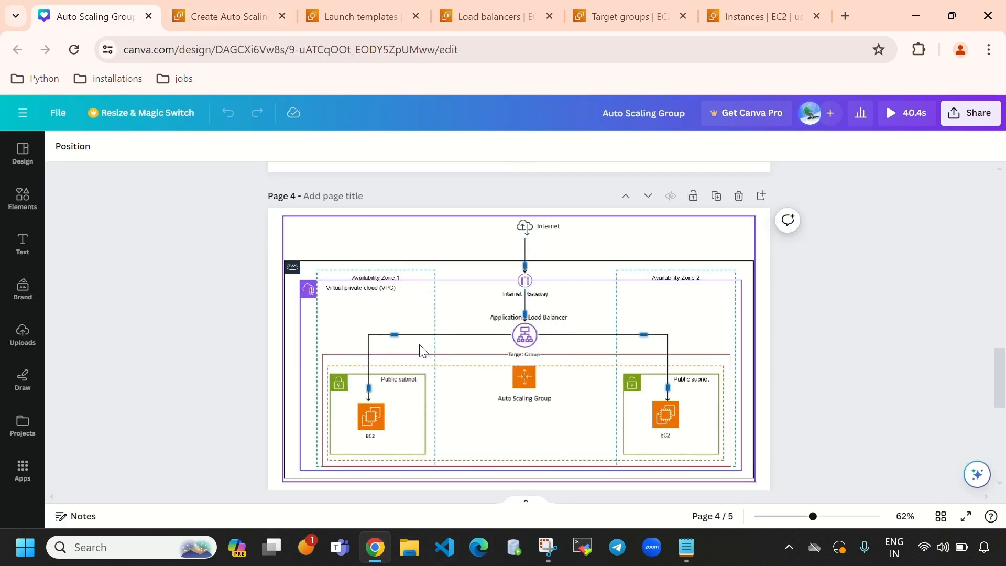
pyautogui.scroll(15, 418, 347)
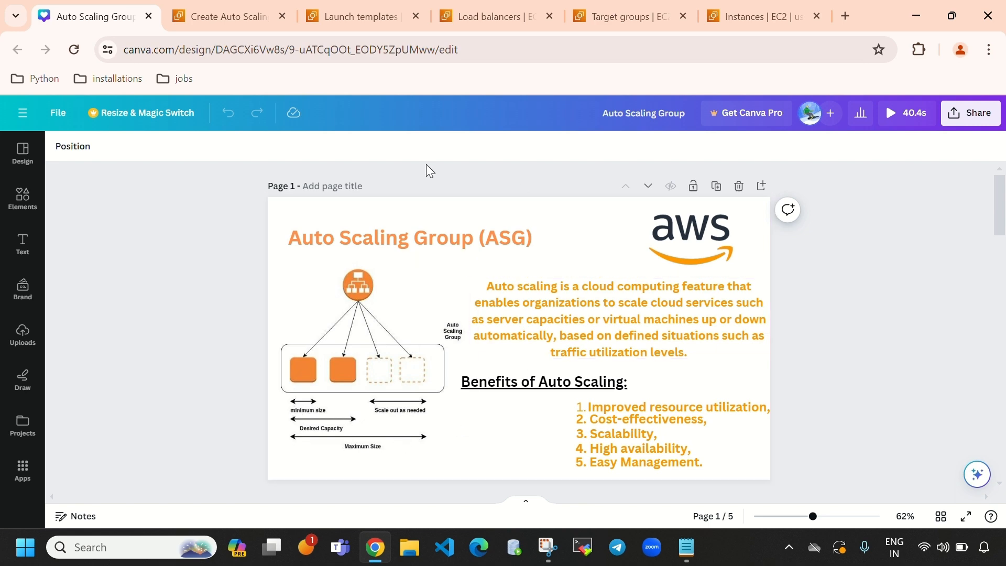
# Step: Return to the Create Auto Scaling group wizard and set the desired capacity to 2 and the max desired capacity to 5
pyautogui.click(233, 4)
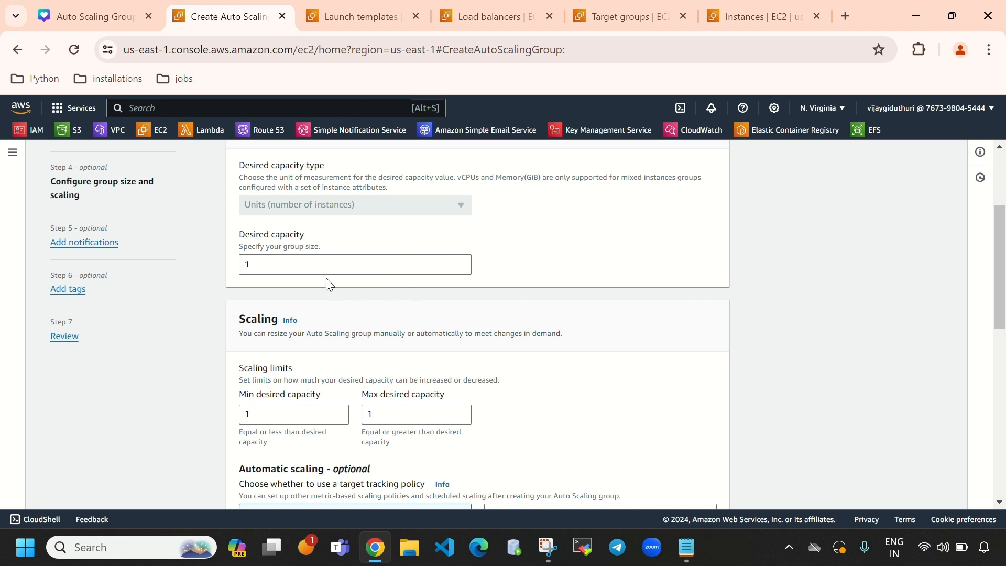
pyautogui.click(307, 264)
pyautogui.press('BackSpace')
pyautogui.write('2')
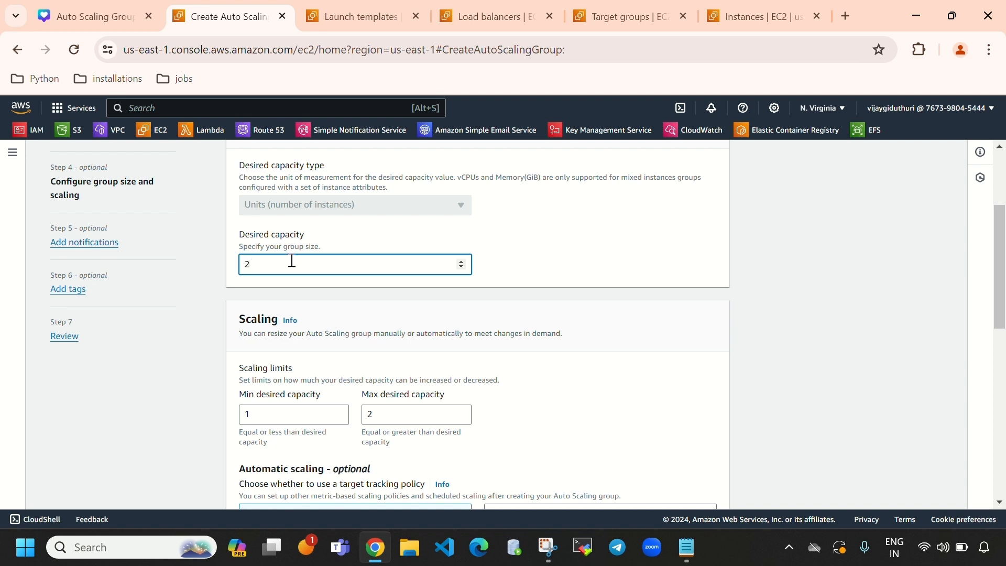
pyautogui.click(395, 417)
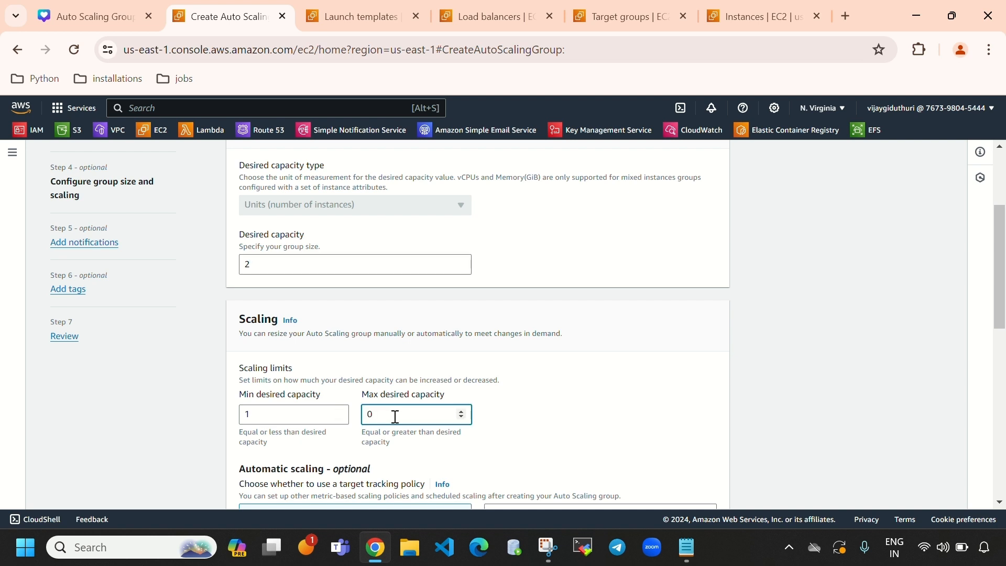
pyautogui.press('BackSpace')
pyautogui.write('3')
pyautogui.press('BackSpace')
pyautogui.click(268, 261)
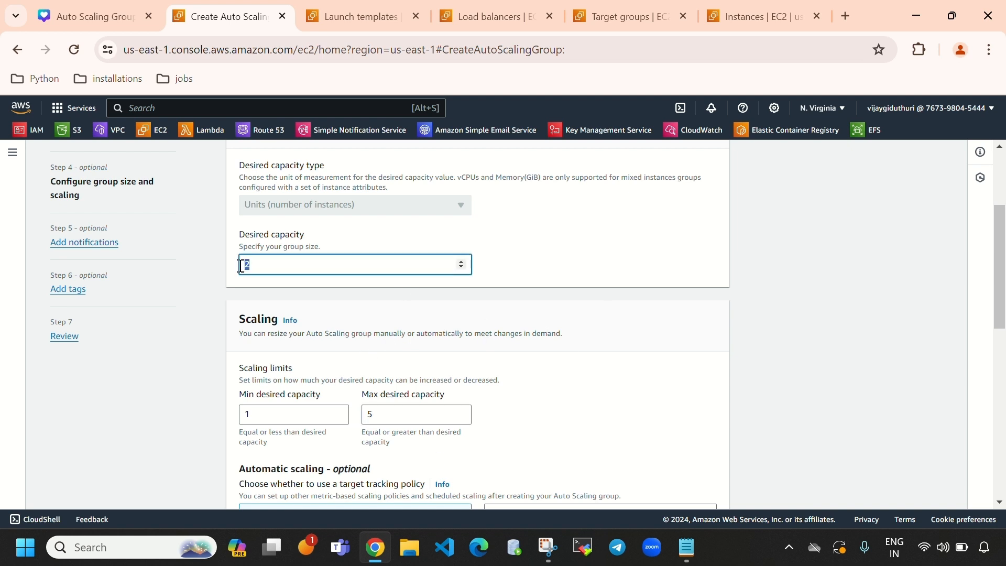
# Step: Refresh the EC2 Instances list in its open browser tab and return to the Auto Scaling group wizard
pyautogui.click(758, 15)
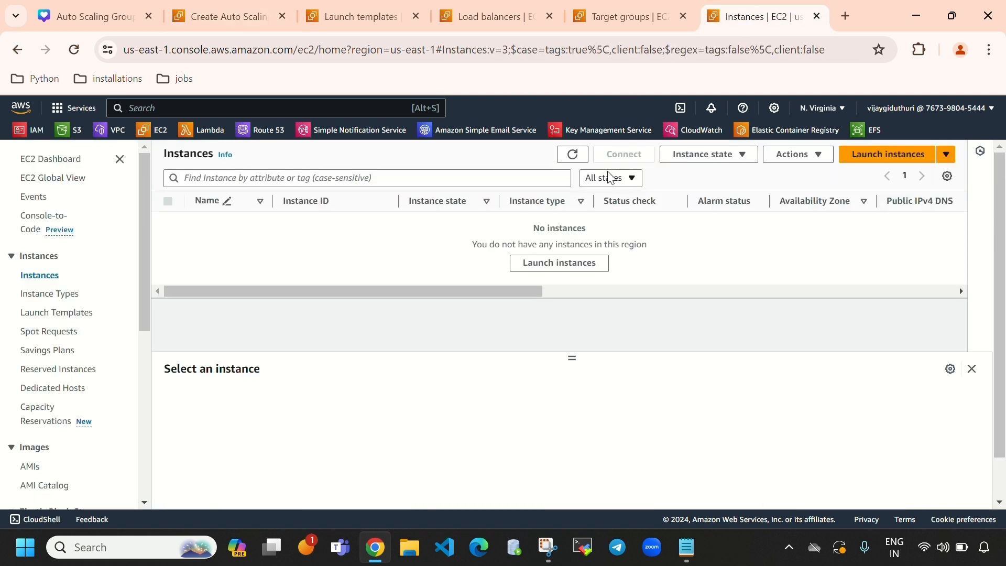
pyautogui.click(575, 153)
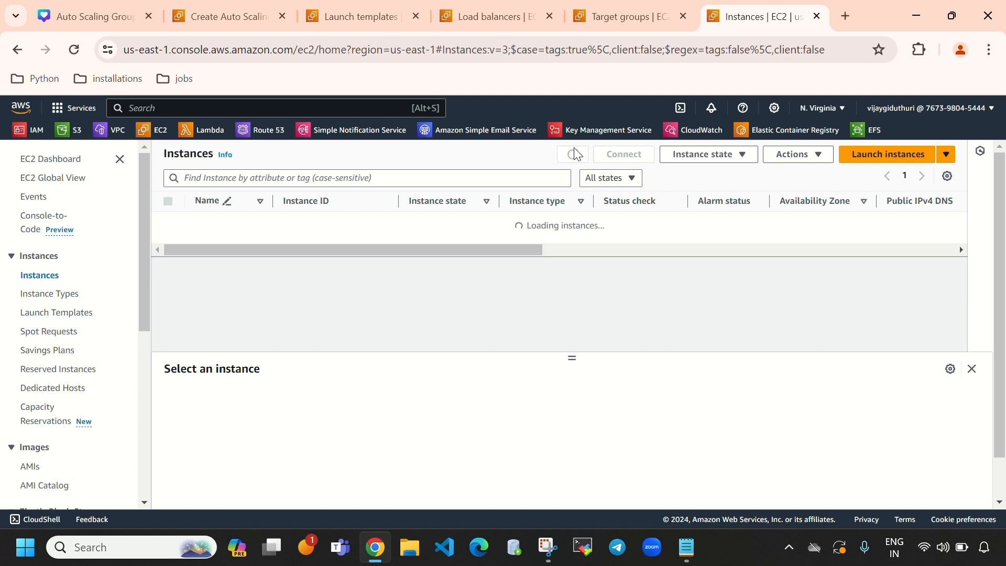
pyautogui.click(242, 20)
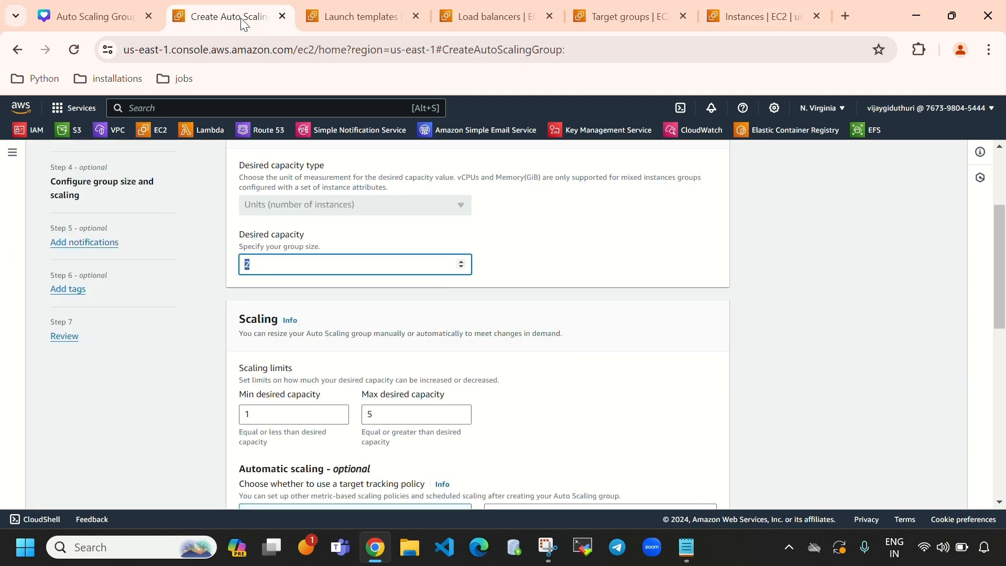
# Step: Review the desired capacity, scaling limits, automatic scaling, instance maintenance policy and scale-in protection options
pyautogui.moveTo(305, 235); pyautogui.dragTo(239, 230)
pyautogui.click(292, 262)
pyautogui.doubleClick(258, 265)
pyautogui.click(632, 324)
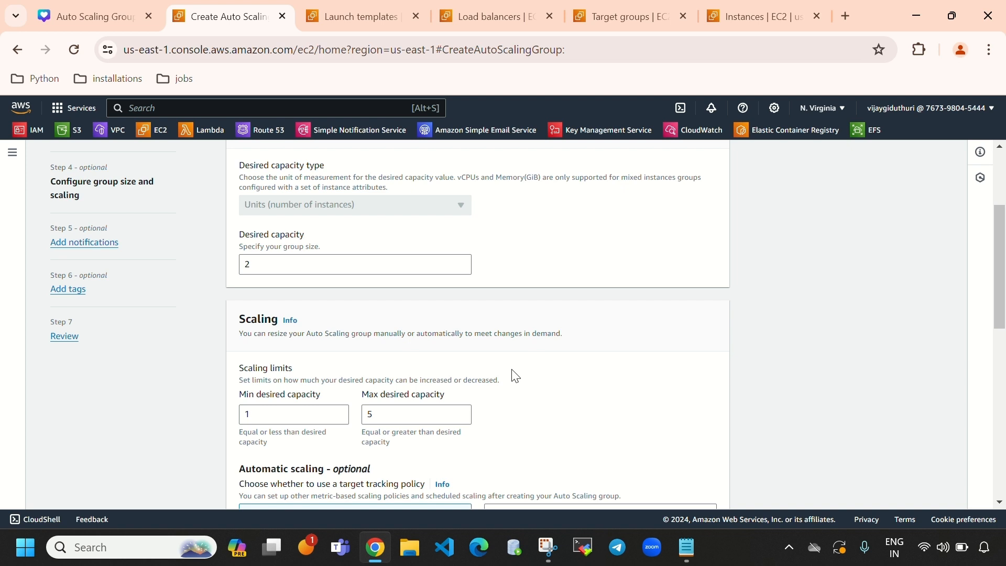
pyautogui.click(388, 417)
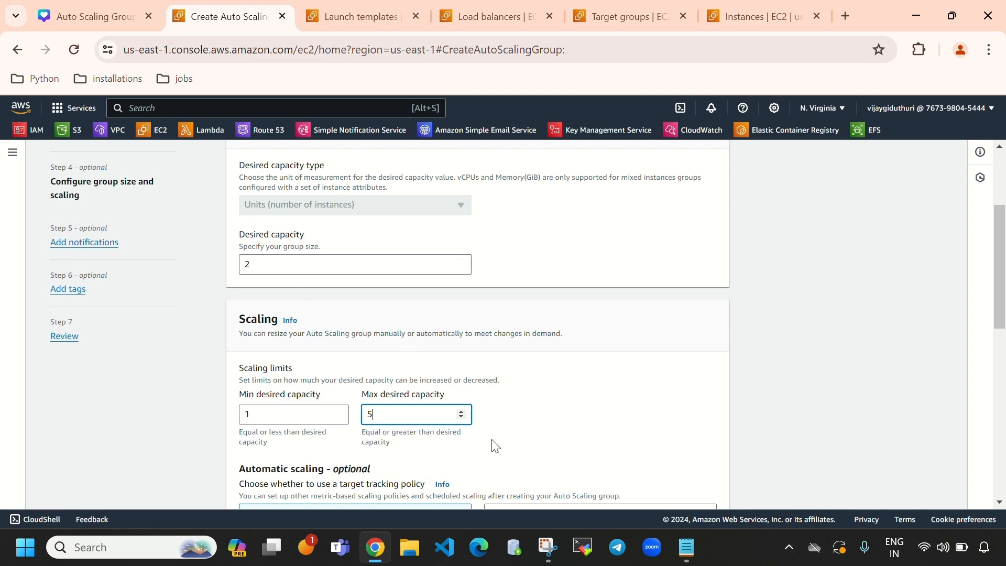
pyautogui.scroll(-8, 488, 407)
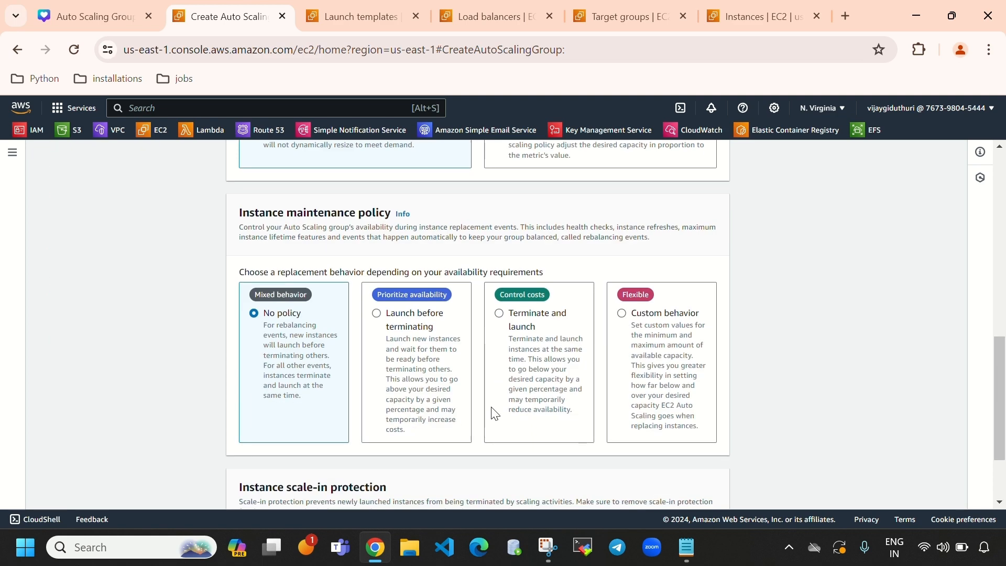
pyautogui.scroll(-2, 495, 414)
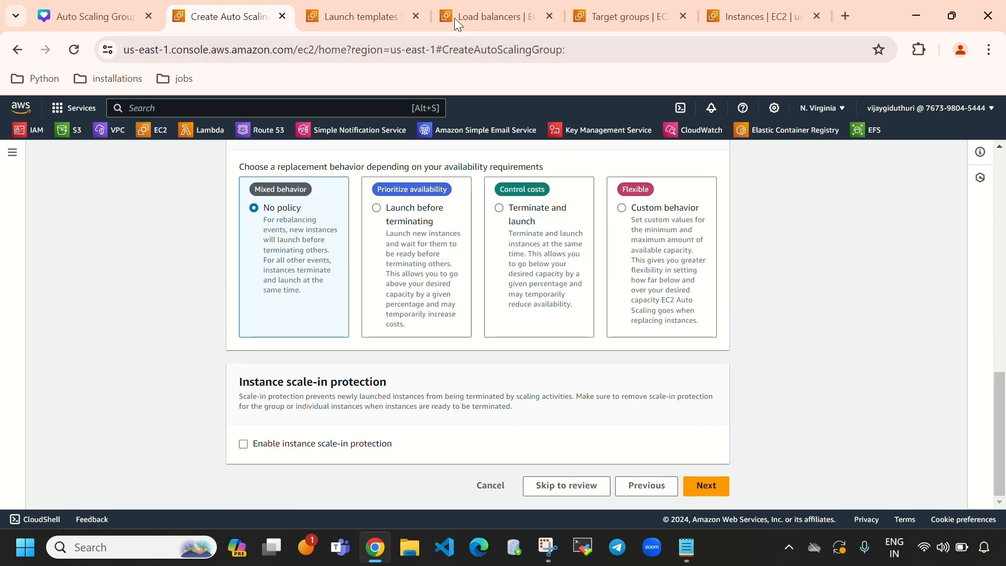
pyautogui.click(413, 26)
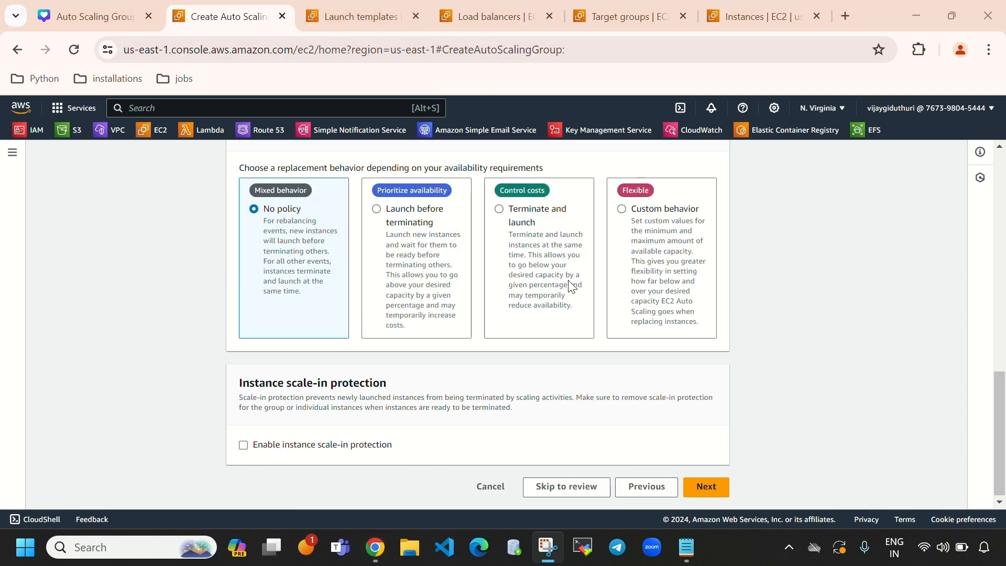
pyautogui.scroll(12, 571, 286)
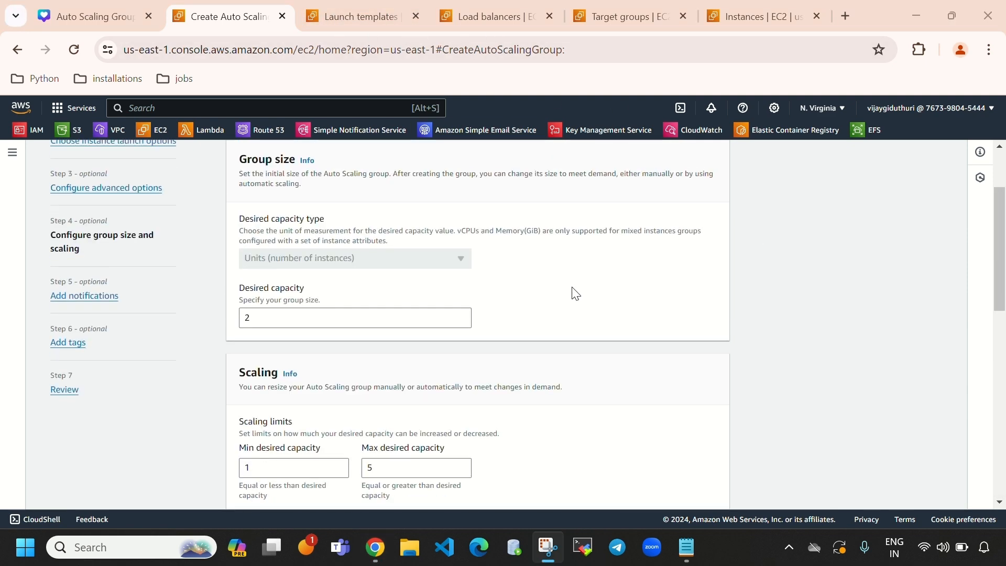
pyautogui.scroll(-2, 571, 292)
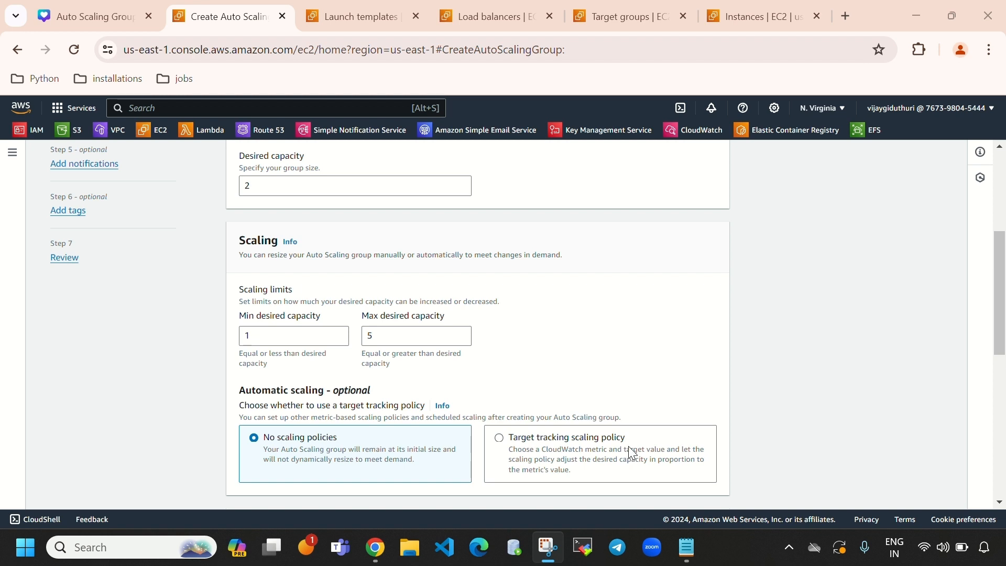
pyautogui.scroll(-1, 428, 404)
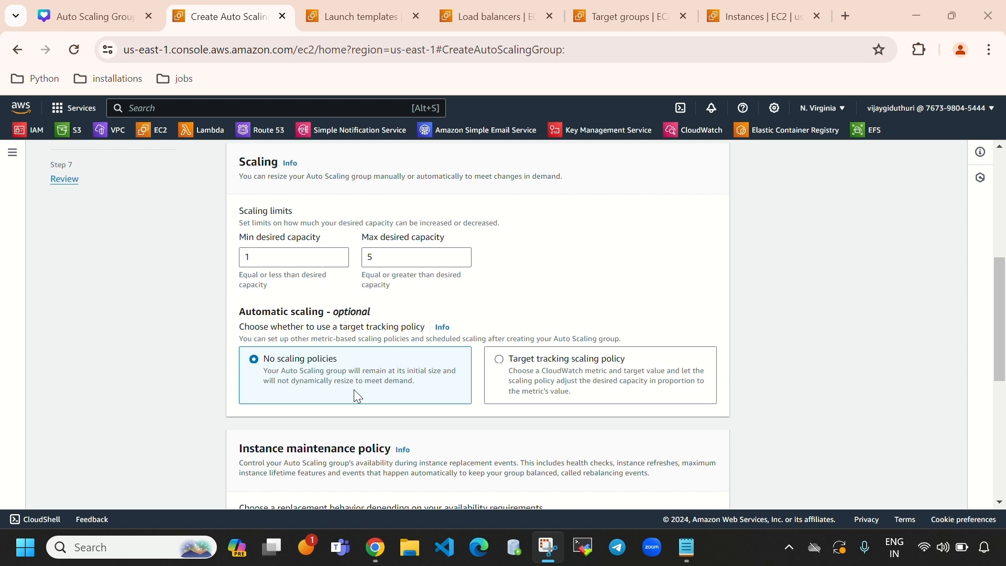
# Step: Enable a target tracking scaling policy with Average CPU utilization as the metric type
pyautogui.click(551, 388)
pyautogui.scroll(-3, 478, 404)
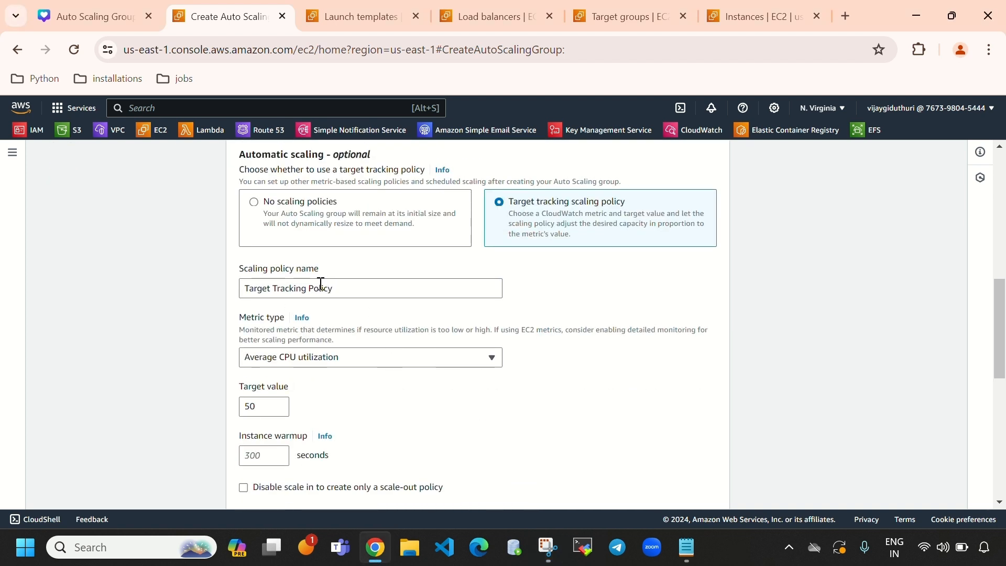
pyautogui.moveTo(239, 316); pyautogui.dragTo(280, 318)
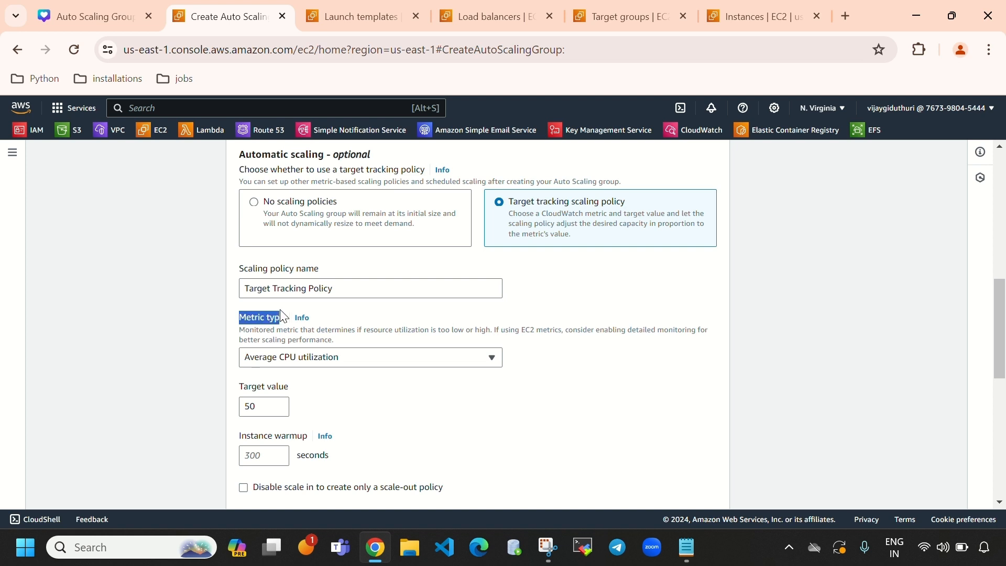
pyautogui.click(430, 365)
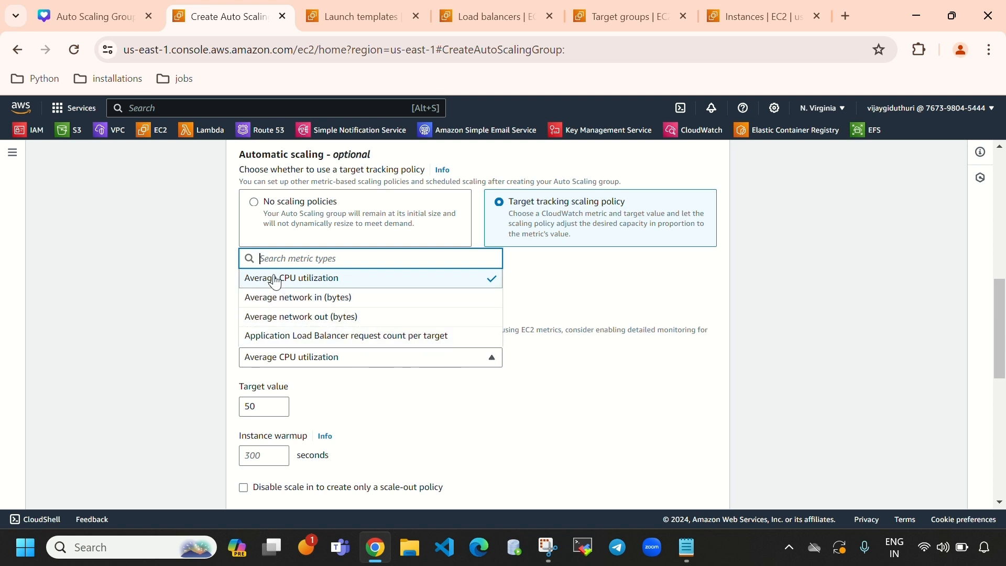
pyautogui.click(271, 279)
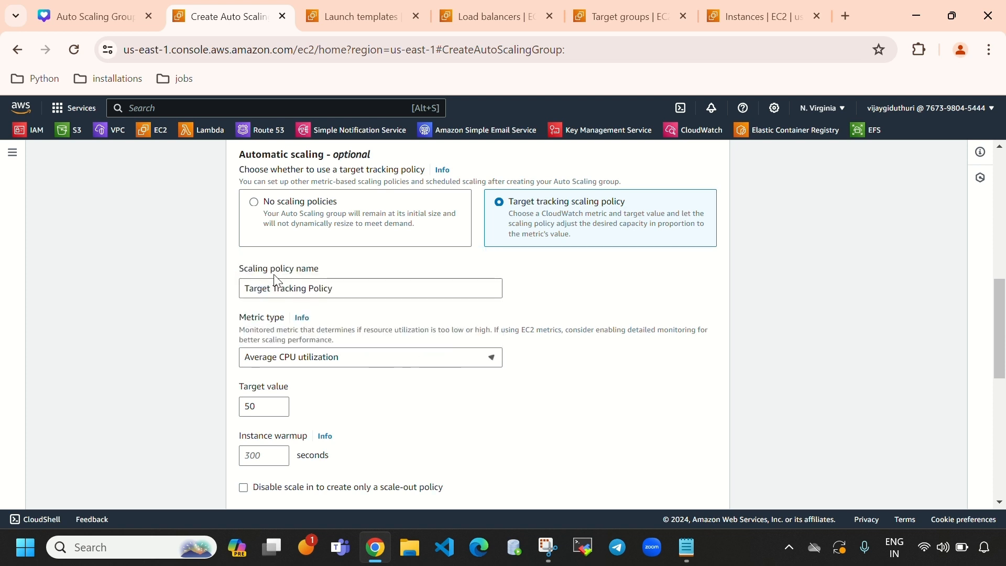
# Step: Set the policy's target value to 25 and compare it with the group's desired capacity
pyautogui.click(264, 406)
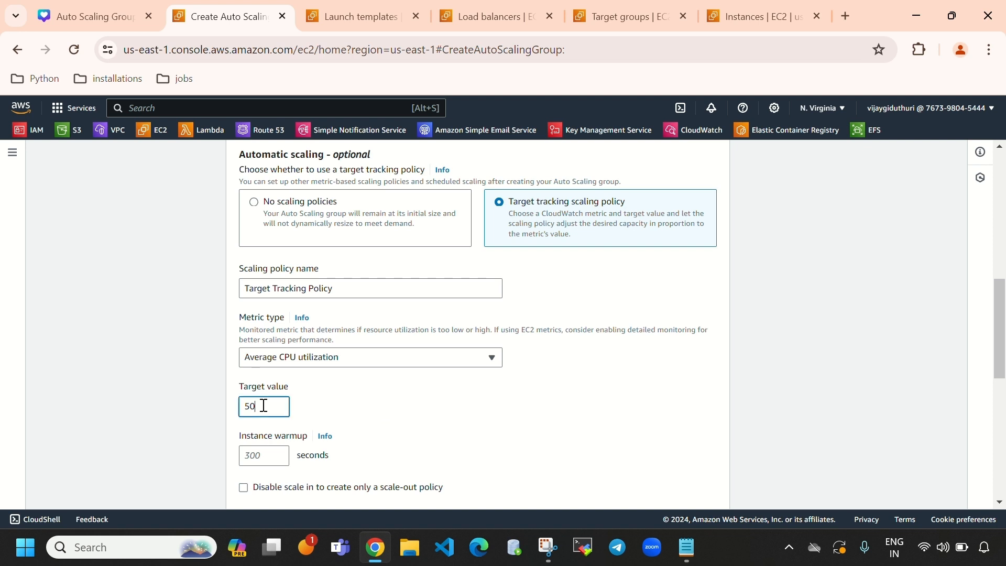
pyautogui.press('BackSpace')
pyautogui.press('BackSpace')
pyautogui.write('30')
pyautogui.press('BackSpace')
pyautogui.press('BackSpace')
pyautogui.write('25')
pyautogui.doubleClick(263, 406)
pyautogui.click(358, 434)
pyautogui.moveTo(261, 404); pyautogui.dragTo(239, 407)
pyautogui.scroll(5, 444, 353)
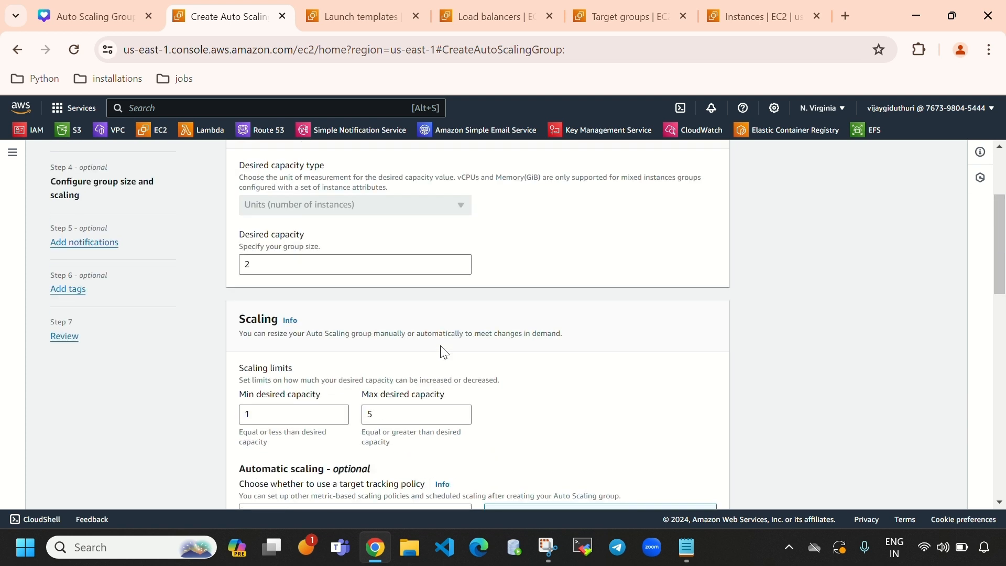
pyautogui.moveTo(292, 258); pyautogui.dragTo(197, 283)
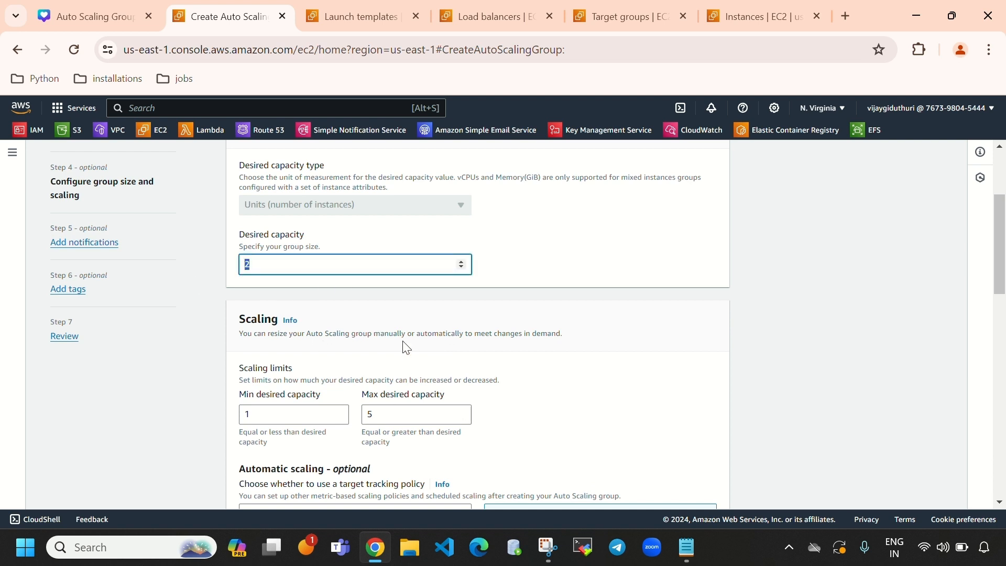
pyautogui.scroll(-7, 380, 364)
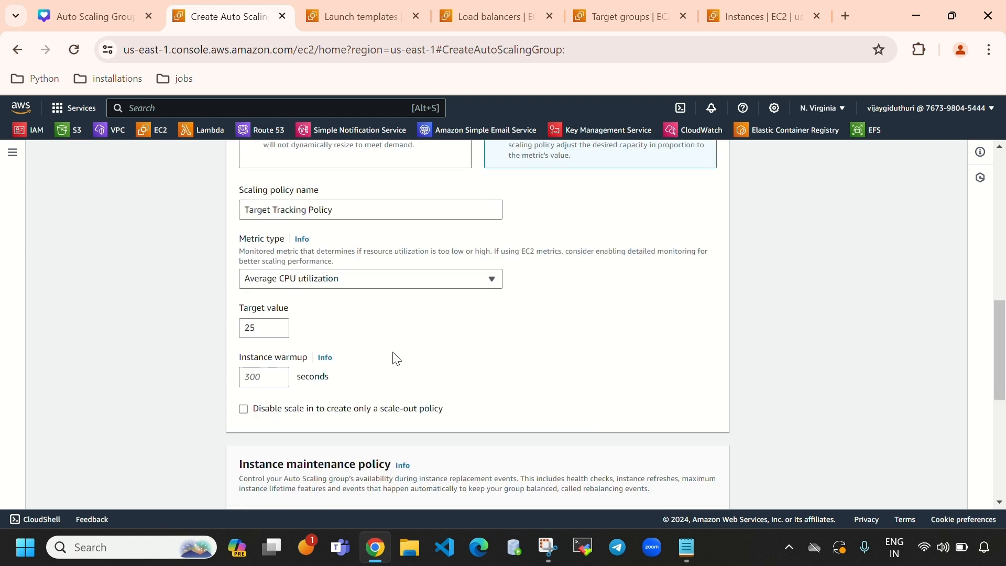
# Step: Change the CPU target value to 75 and check it against the max desired capacity
pyautogui.doubleClick(270, 332)
pyautogui.click(268, 331)
pyautogui.press('BackSpace')
pyautogui.press('BackSpace')
pyautogui.write('7')
pyautogui.write('5')
pyautogui.scroll(5, 676, 417)
pyautogui.click(388, 336)
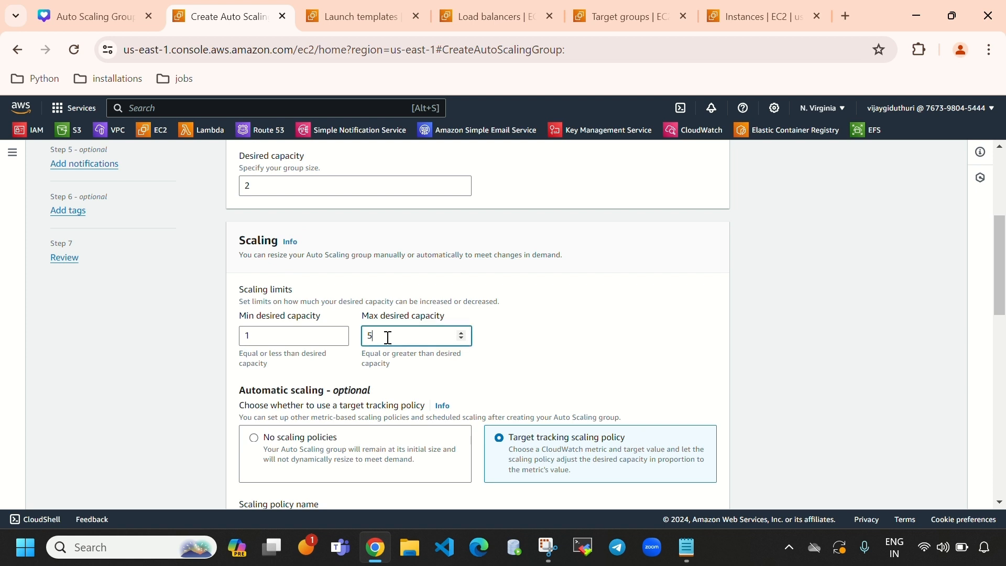
pyautogui.scroll(-6, 498, 415)
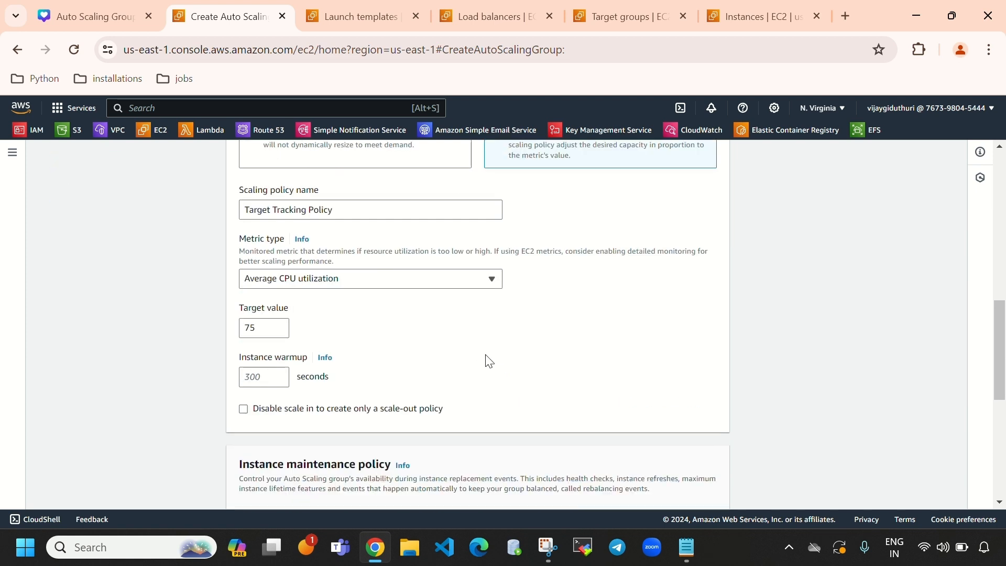
# Step: Set the target tracking policy's target value to 25 and recheck the max desired capacity
pyautogui.click(267, 333)
pyautogui.press('BackSpace')
pyautogui.press('BackSpace')
pyautogui.write('25')
pyautogui.moveTo(263, 329); pyautogui.dragTo(243, 329)
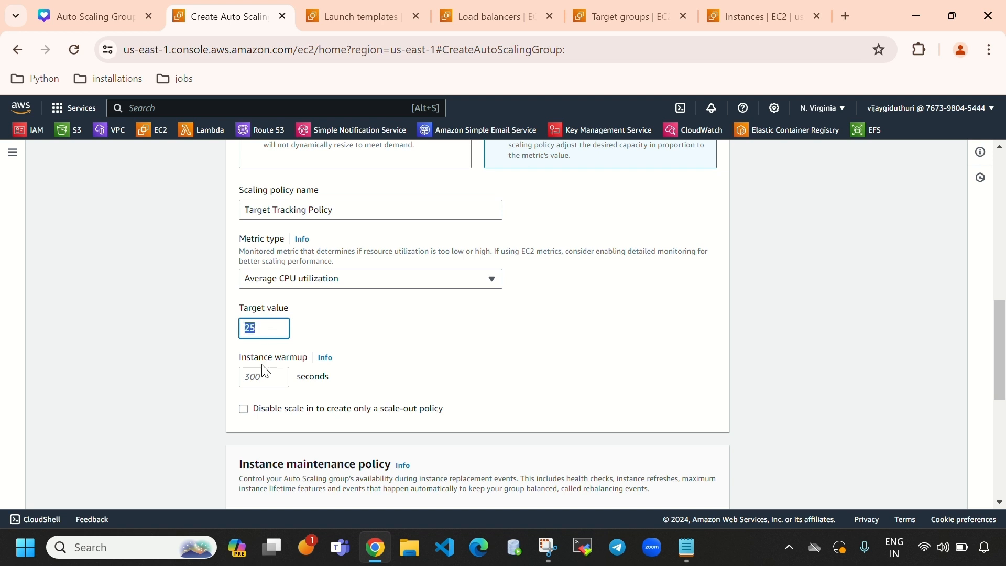
pyautogui.click(465, 322)
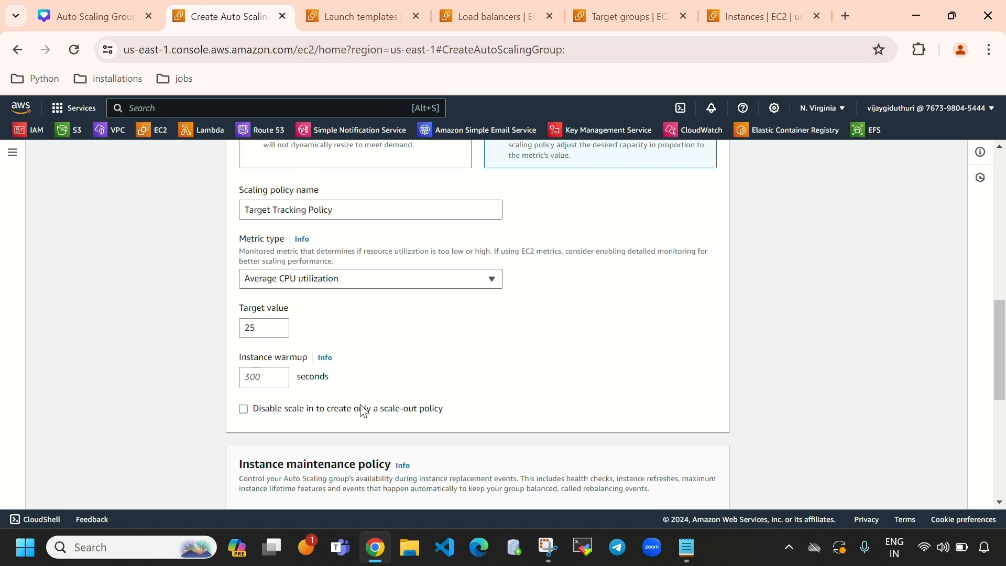
pyautogui.scroll(6, 385, 369)
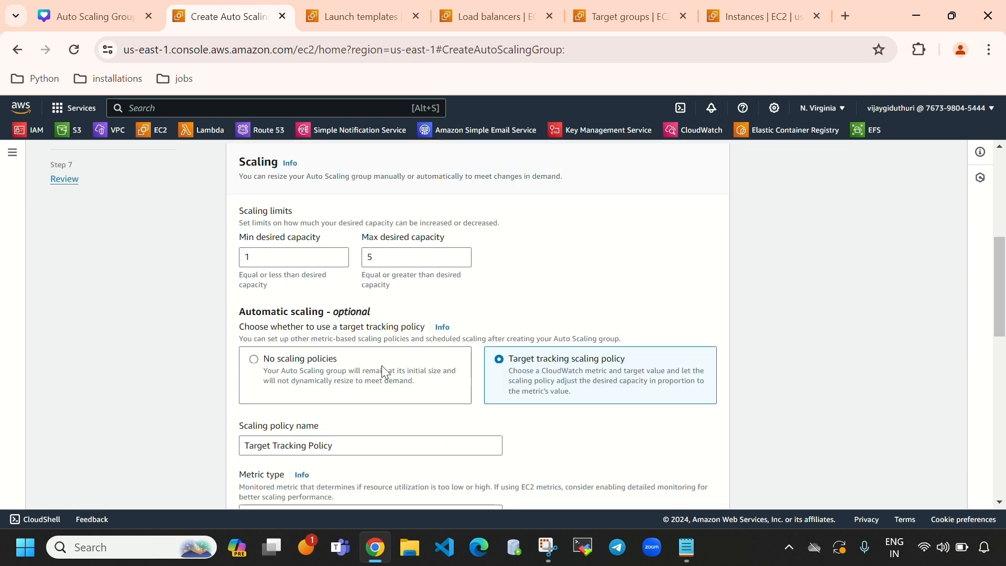
pyautogui.click(395, 333)
pyautogui.doubleClick(395, 334)
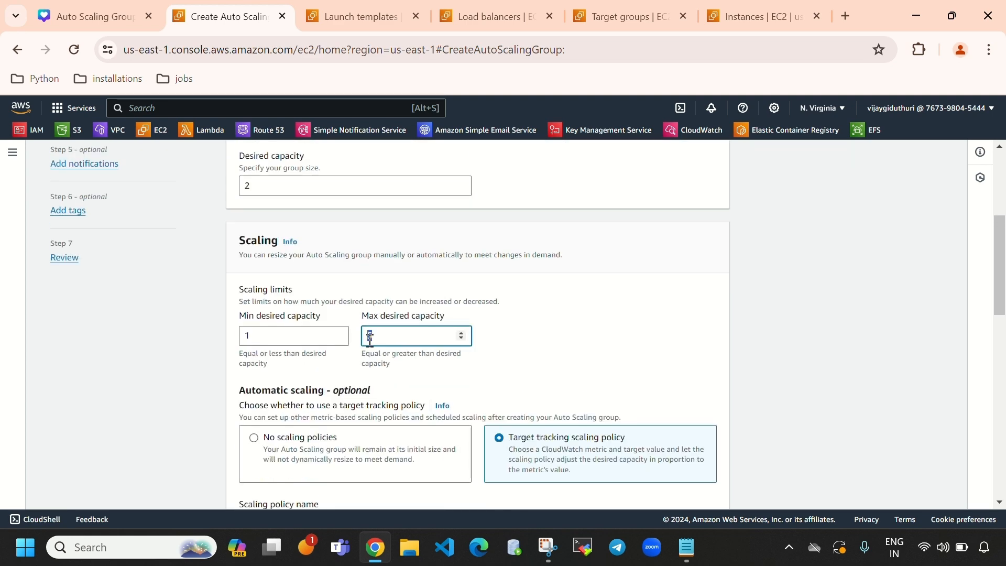
# Step: Set the scaling policy's instance warmup to 25 seconds
pyautogui.scroll(-6, 459, 388)
pyautogui.click(264, 378)
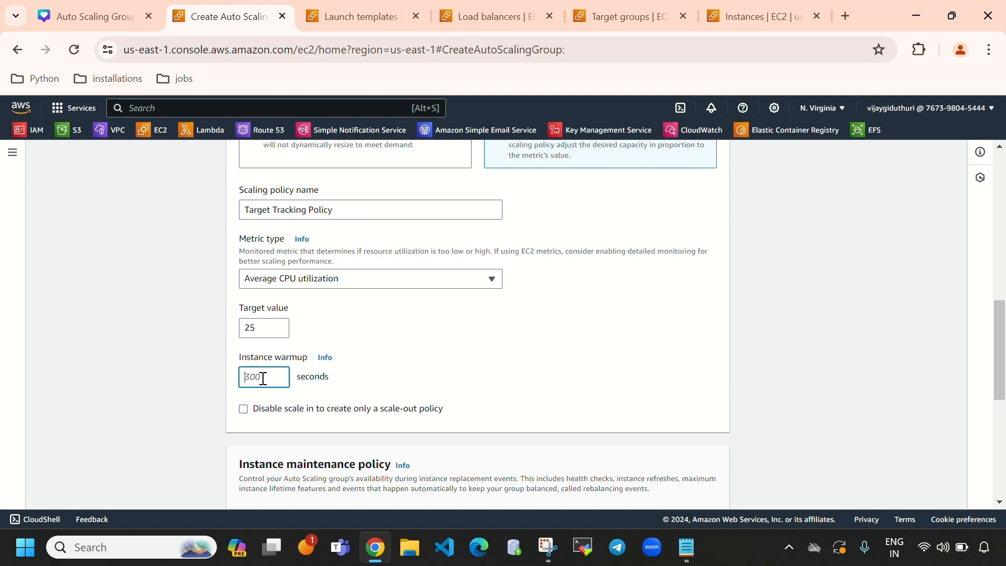
pyautogui.write('25')
pyautogui.scroll(-5, 636, 227)
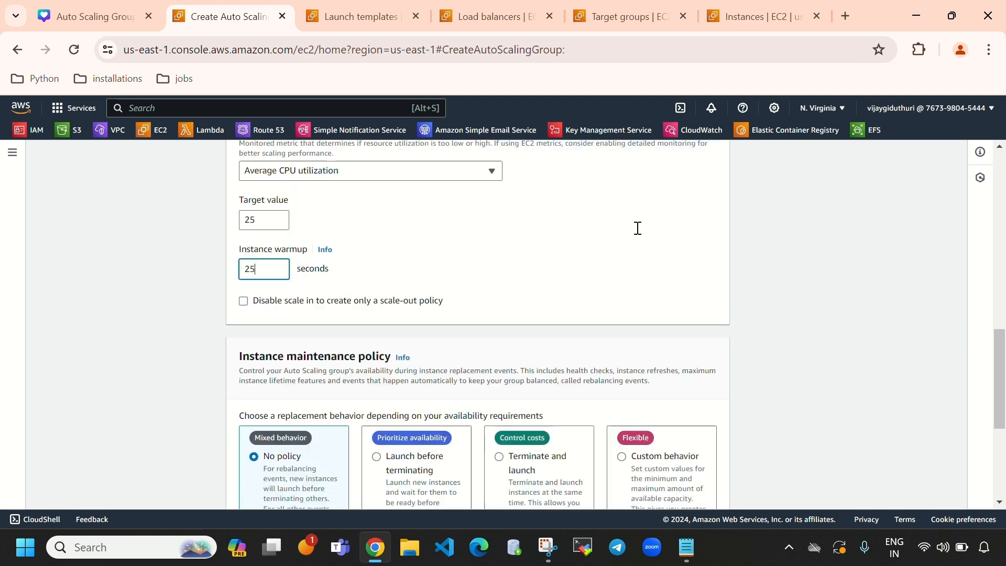
# Step: Advance through the wizard to the Review step without adding notifications or tags
pyautogui.scroll(-1, 638, 233)
pyautogui.click(706, 485)
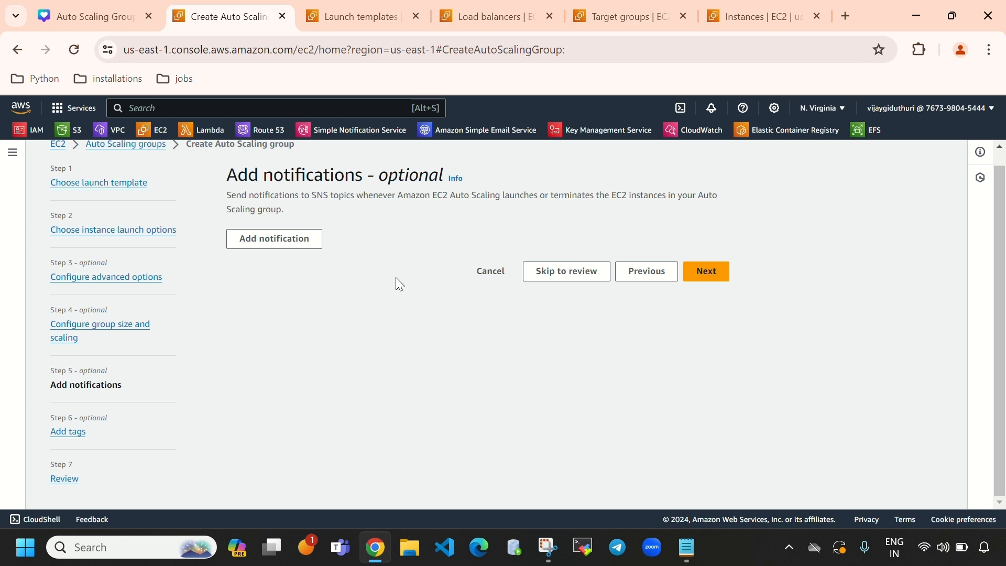
pyautogui.click(704, 273)
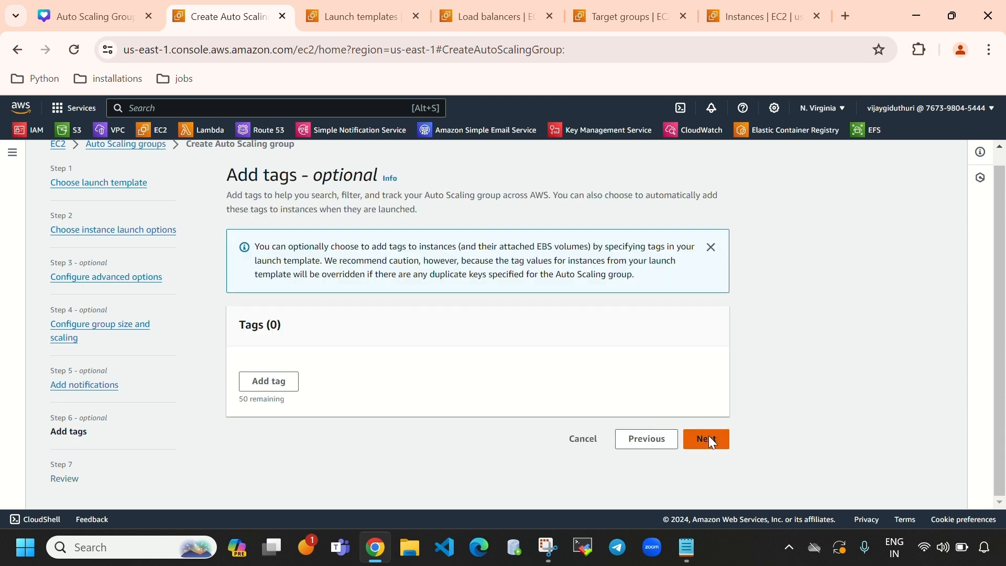
pyautogui.click(710, 440)
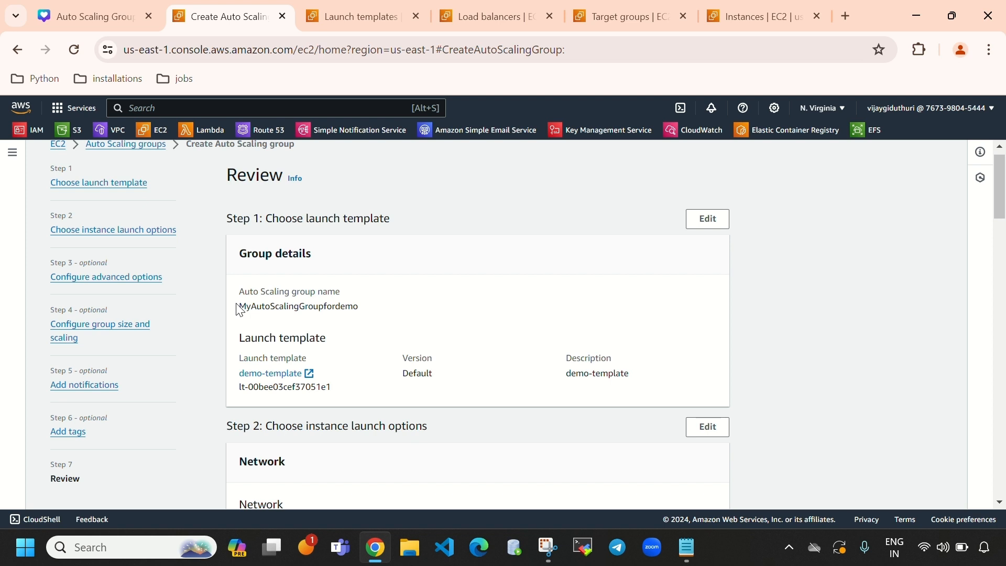
# Step: Review the Auto Scaling group name and the launch template's version and description
pyautogui.moveTo(239, 309); pyautogui.dragTo(436, 325)
pyautogui.click(436, 324)
pyautogui.moveTo(451, 379); pyautogui.dragTo(387, 376)
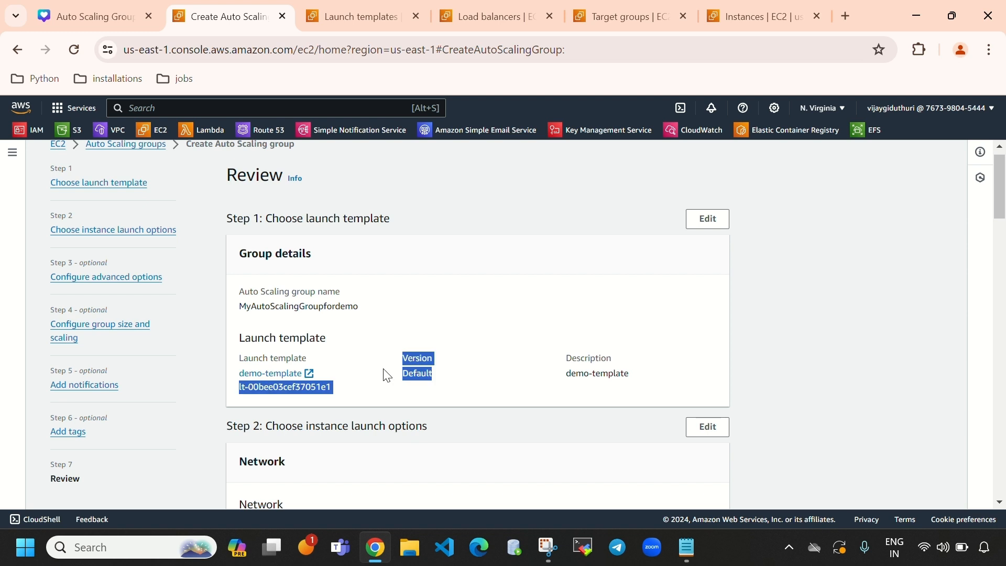
pyautogui.click(507, 401)
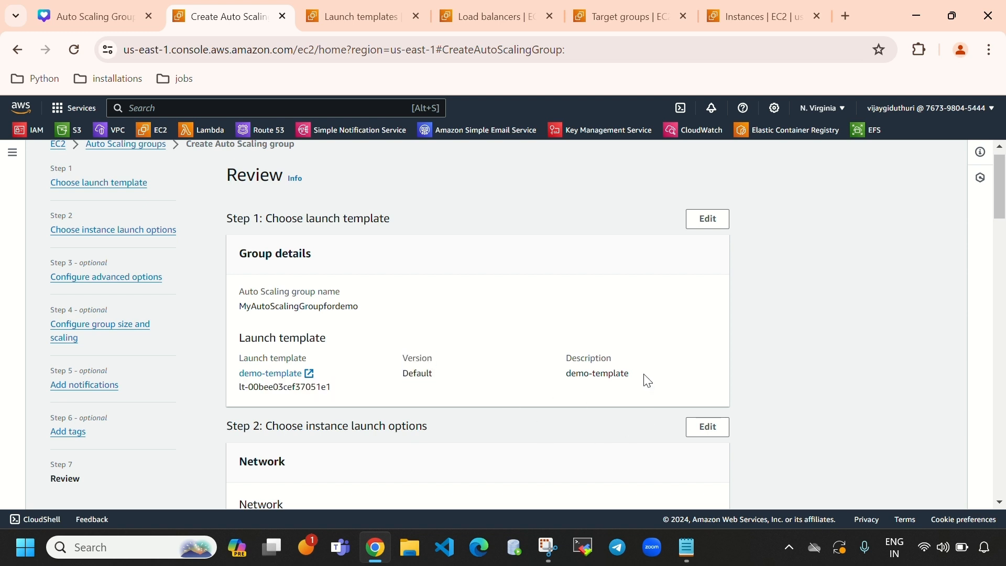
pyautogui.moveTo(644, 373); pyautogui.dragTo(539, 392)
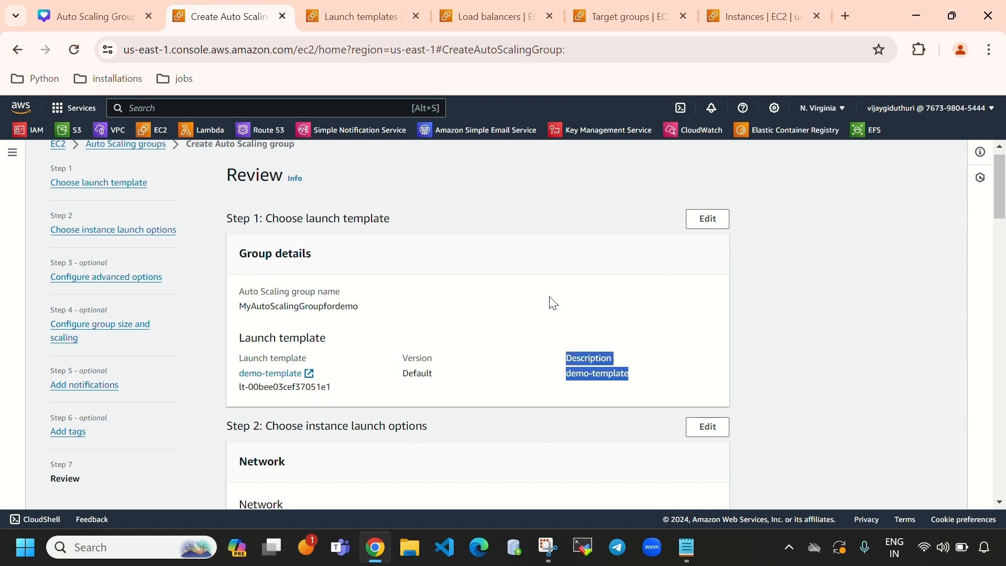
pyautogui.click(562, 301)
# Step: Review the VPC and subnets, instance type requirements, load balancer and target group
pyautogui.scroll(-5, 536, 403)
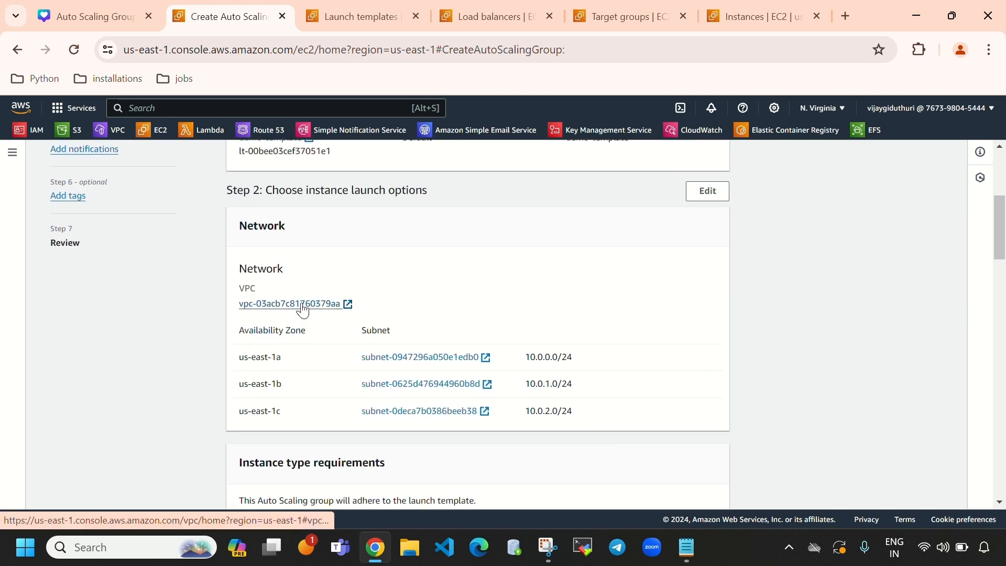
pyautogui.scroll(-5, 492, 390)
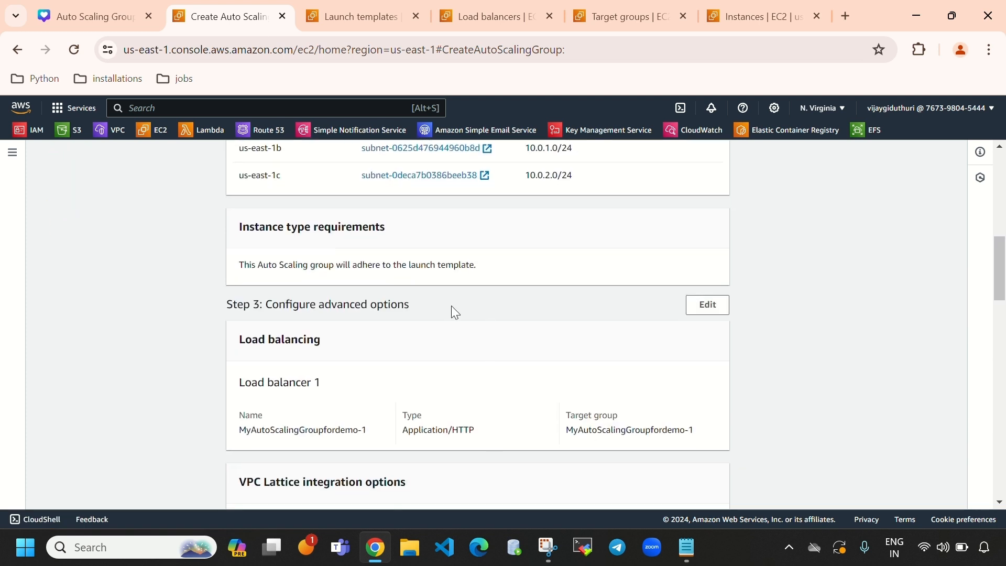
pyautogui.scroll(-2, 460, 392)
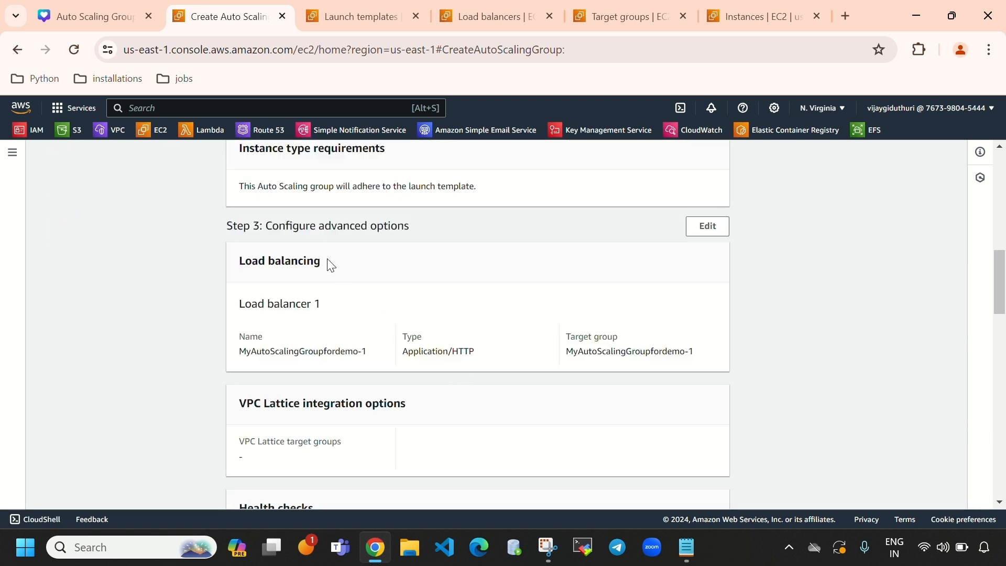
pyautogui.moveTo(331, 265); pyautogui.dragTo(239, 282)
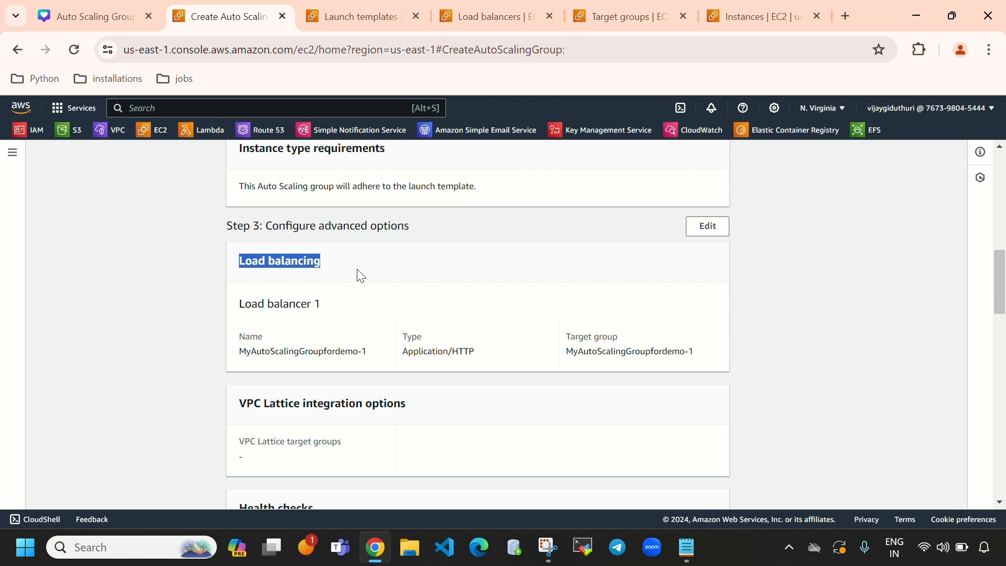
pyautogui.click(383, 264)
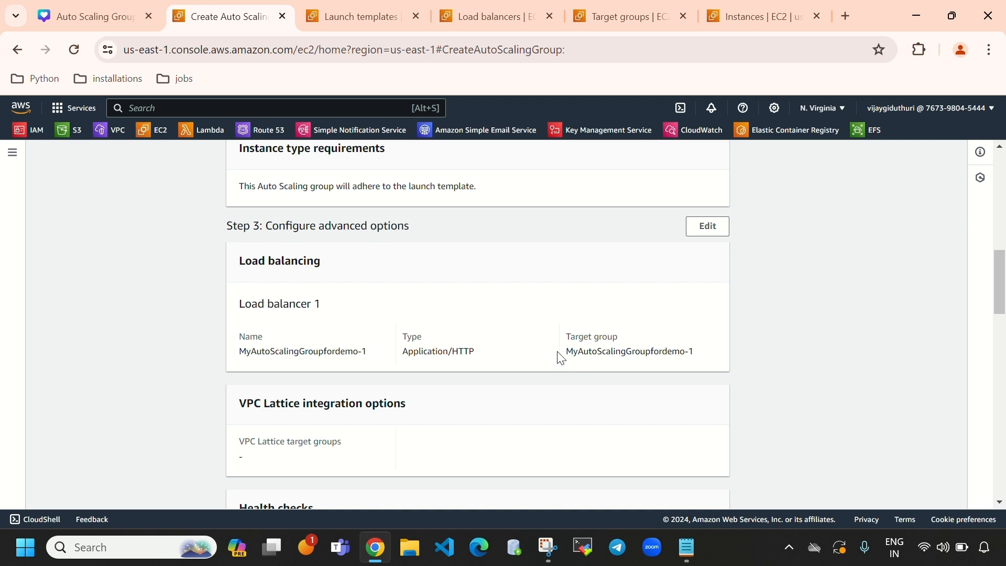
pyautogui.moveTo(560, 358); pyautogui.dragTo(696, 354)
pyautogui.scroll(-10, 595, 447)
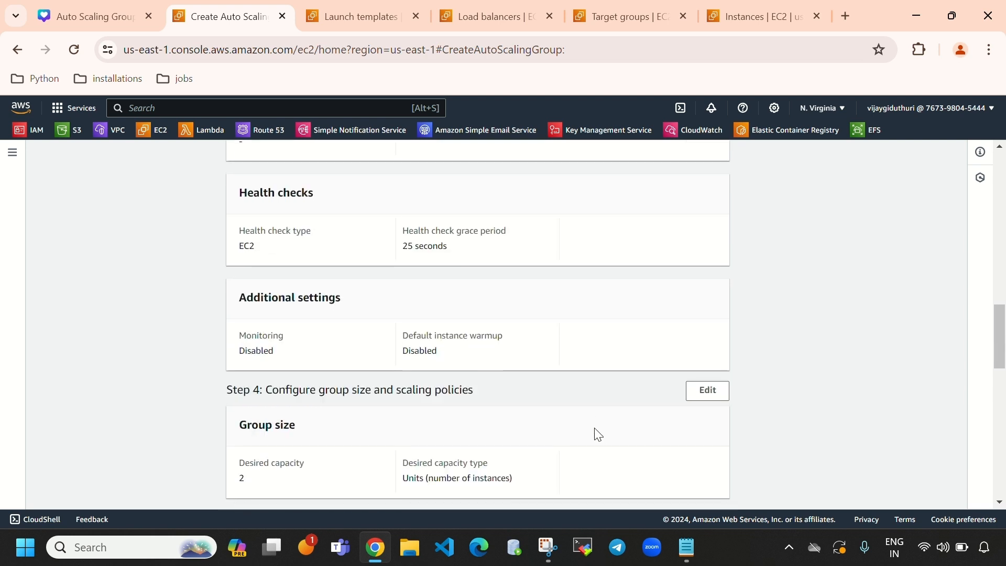
# Step: Review the health check type, health check grace period, monitoring and default instance warmup settings
pyautogui.scroll(10, 597, 434)
pyautogui.scroll(2, 377, 343)
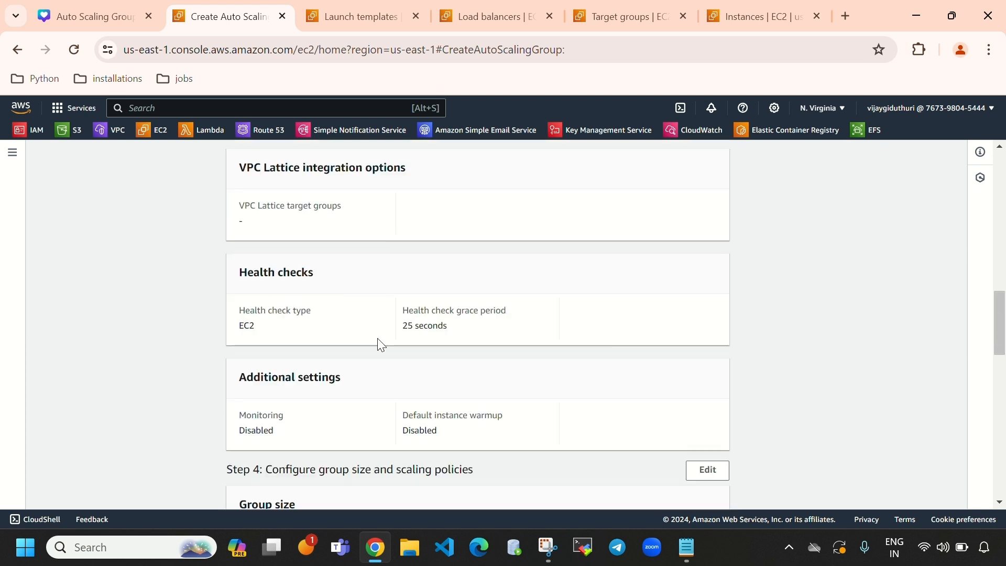
pyautogui.moveTo(335, 278); pyautogui.dragTo(239, 272)
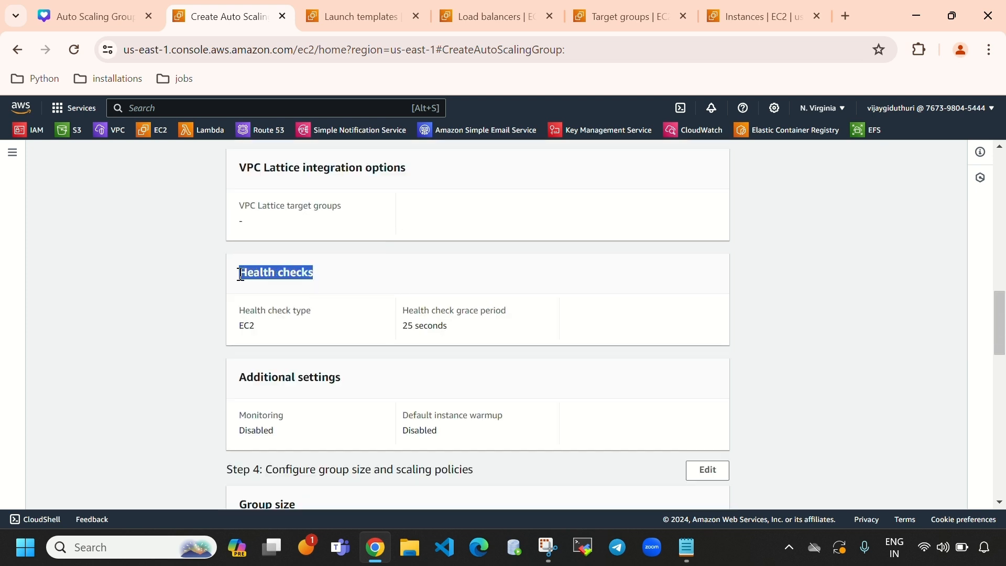
pyautogui.tripleClick(425, 326)
pyautogui.scroll(-3, 497, 345)
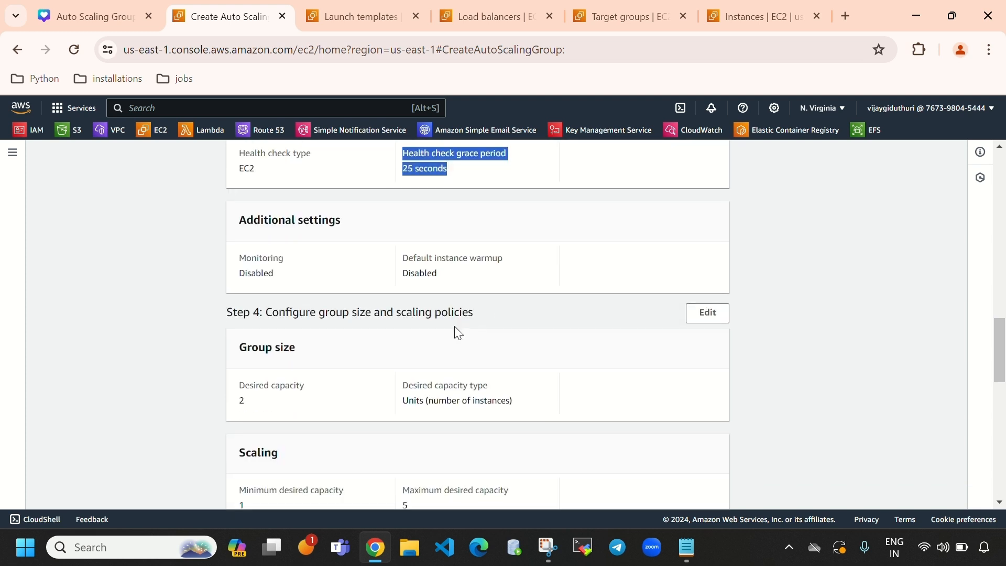
pyautogui.tripleClick(406, 273)
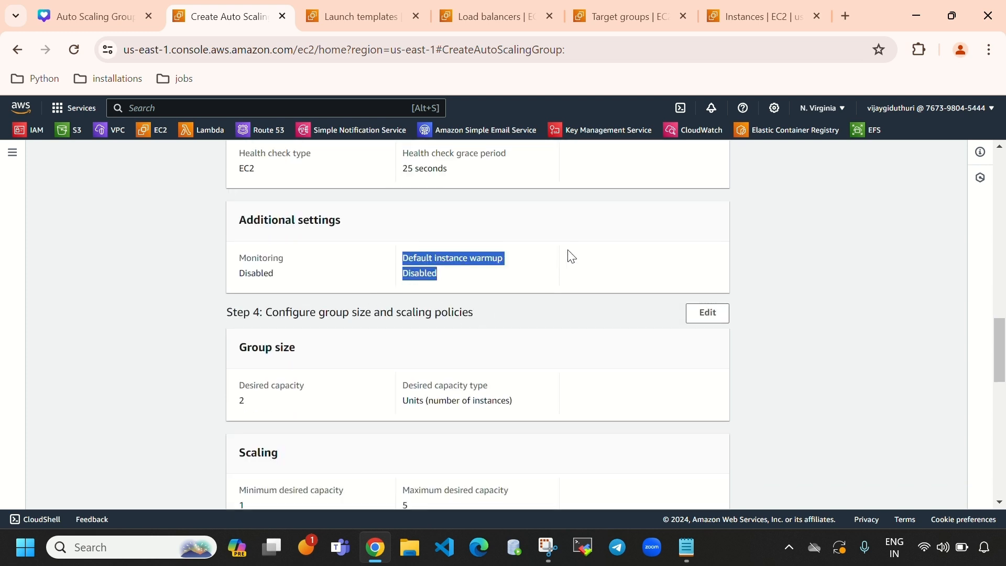
pyautogui.click(562, 230)
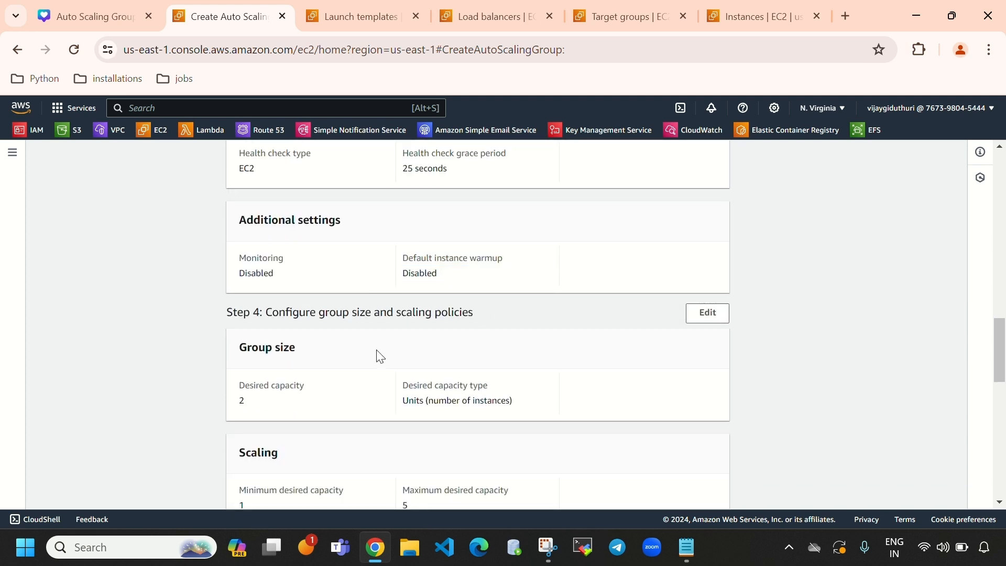
# Step: Review the group size and the remaining settings through notifications and tags
pyautogui.scroll(-1, 294, 389)
pyautogui.moveTo(309, 274); pyautogui.dragTo(247, 278)
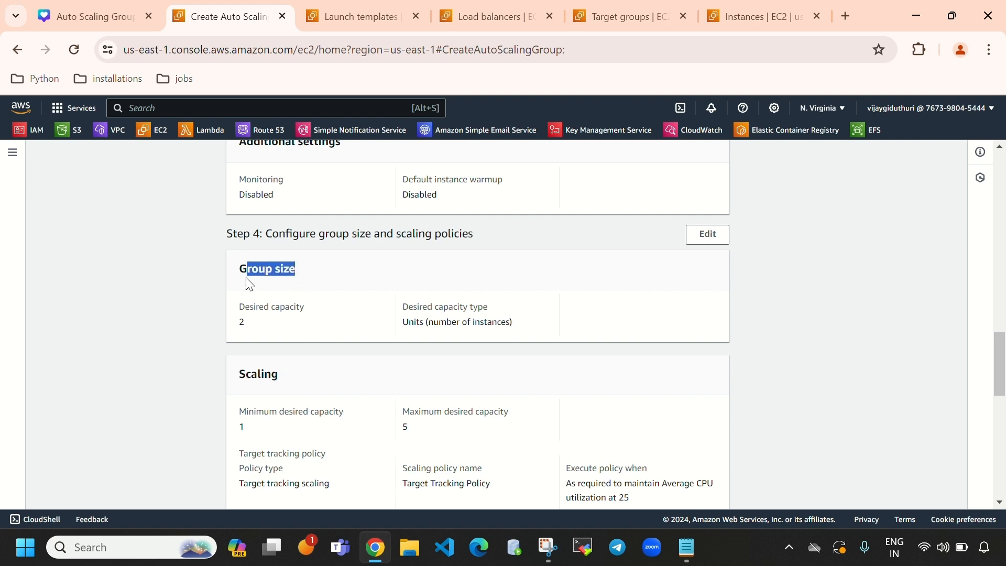
pyautogui.moveTo(257, 331)
pyautogui.mouseDown()
pyautogui.moveTo(231, 330)
pyautogui.moveTo(243, 330)
pyautogui.mouseUp()
pyautogui.scroll(-10, 545, 409)
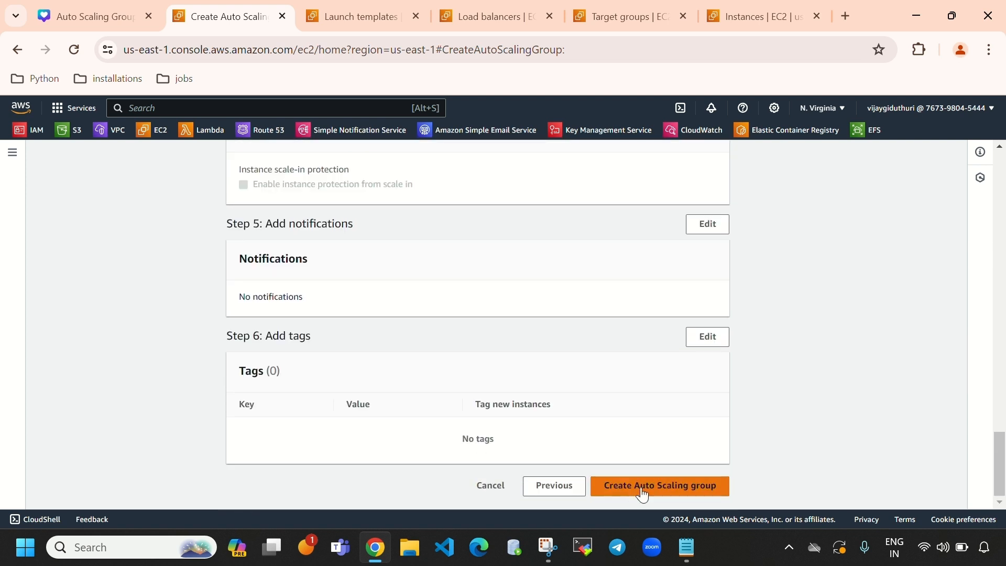
# Step: Check the existing instances, target groups and load balancers in the region before creating the Auto Scaling group
pyautogui.scroll(5, 544, 424)
pyautogui.scroll(5, 541, 405)
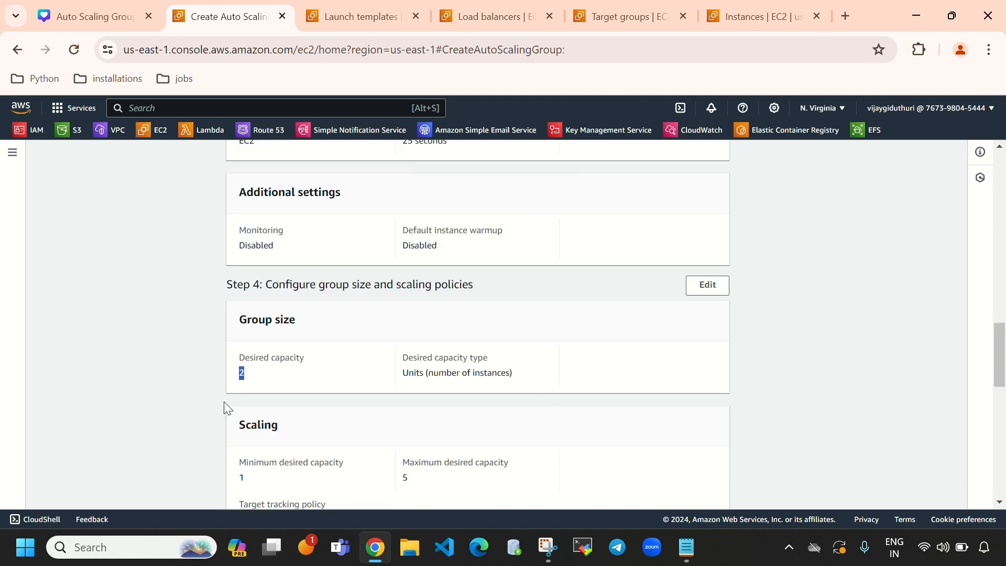
pyautogui.click(757, 16)
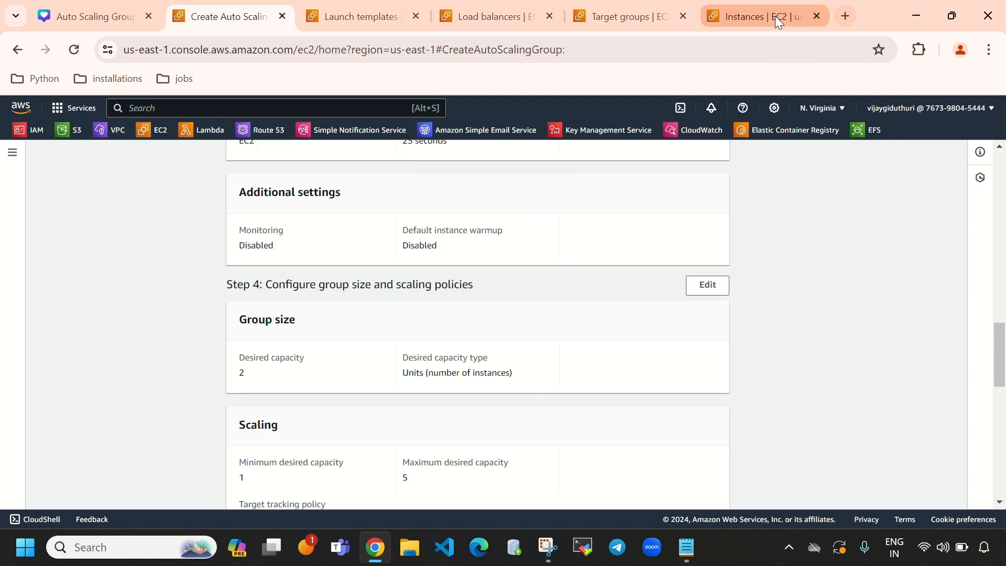
pyautogui.click(573, 155)
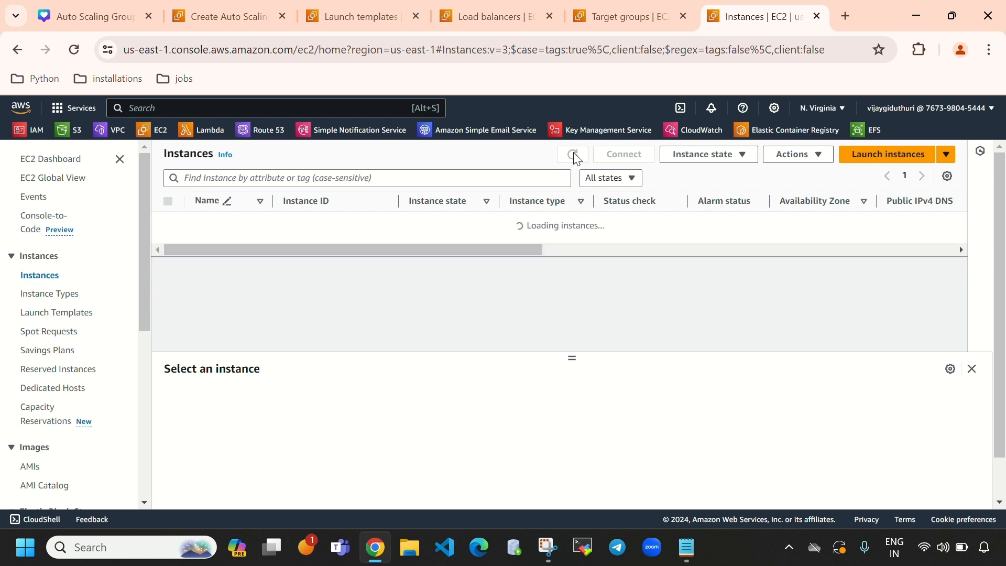
pyautogui.click(632, 14)
pyautogui.click(722, 200)
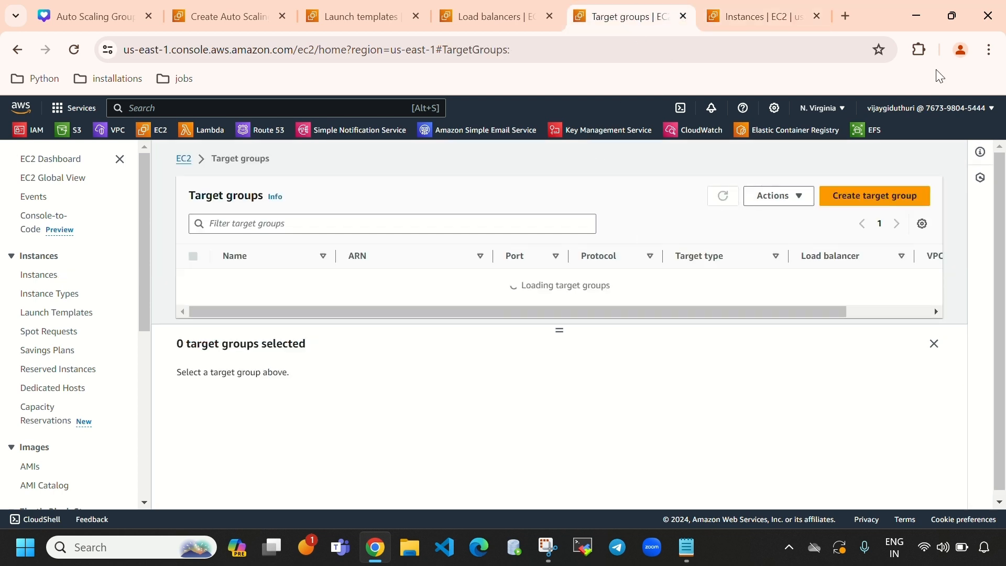
pyautogui.click(944, 18)
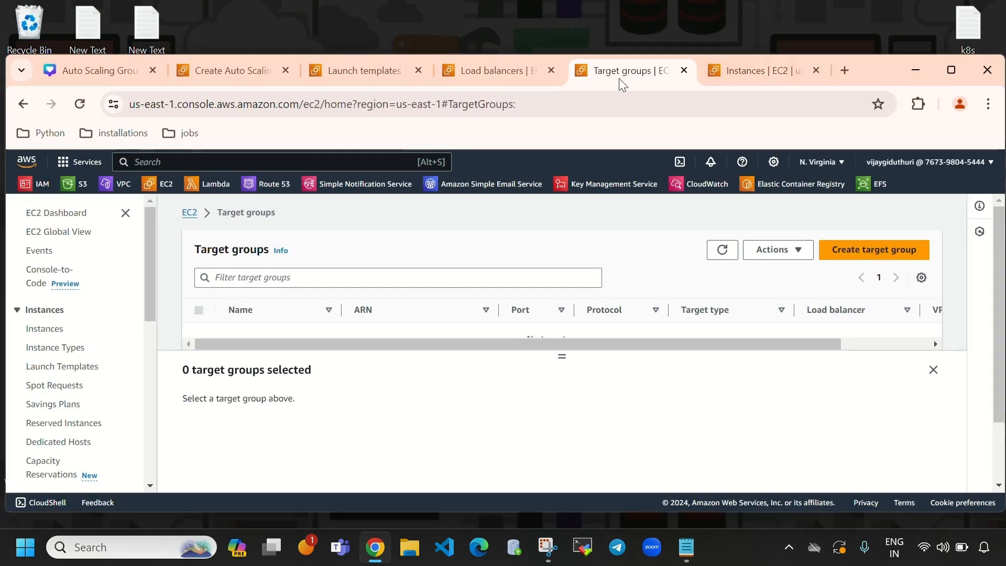
pyautogui.click(508, 77)
pyautogui.click(703, 250)
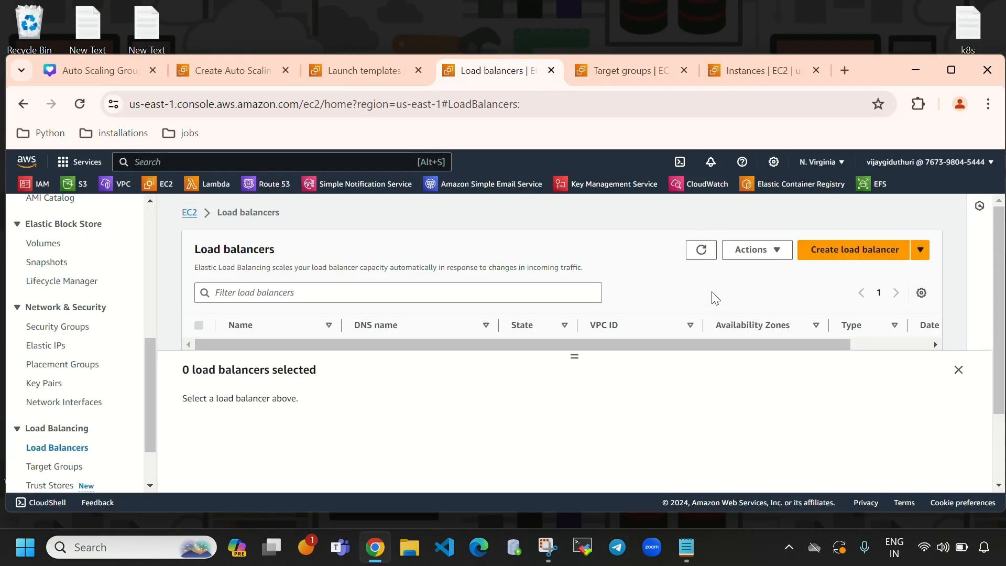
# Step: Return to the review page and create the Auto Scaling group with the reviewed settings
pyautogui.click(230, 72)
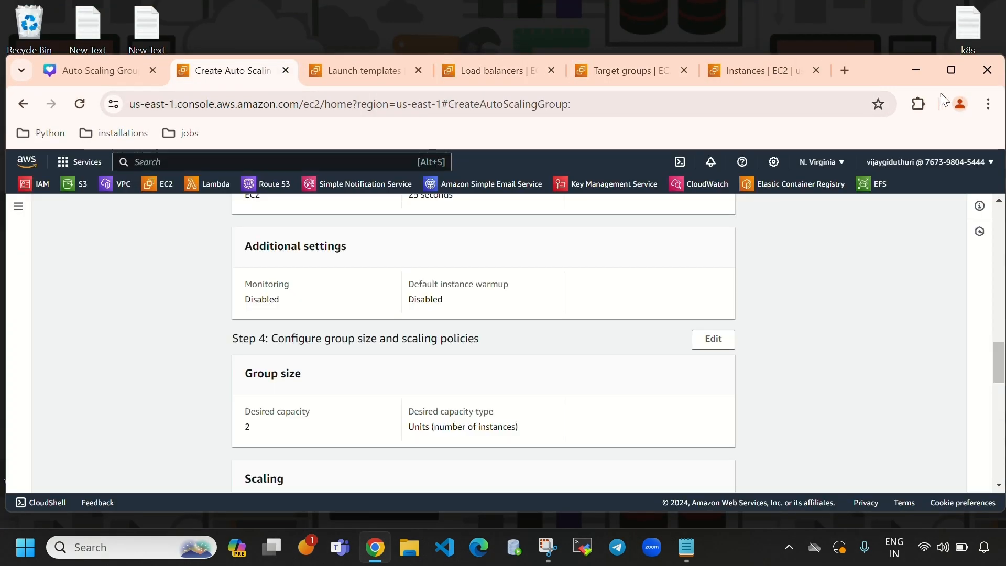
pyautogui.click(952, 69)
pyautogui.scroll(-1, 478, 440)
pyautogui.scroll(-2, 461, 419)
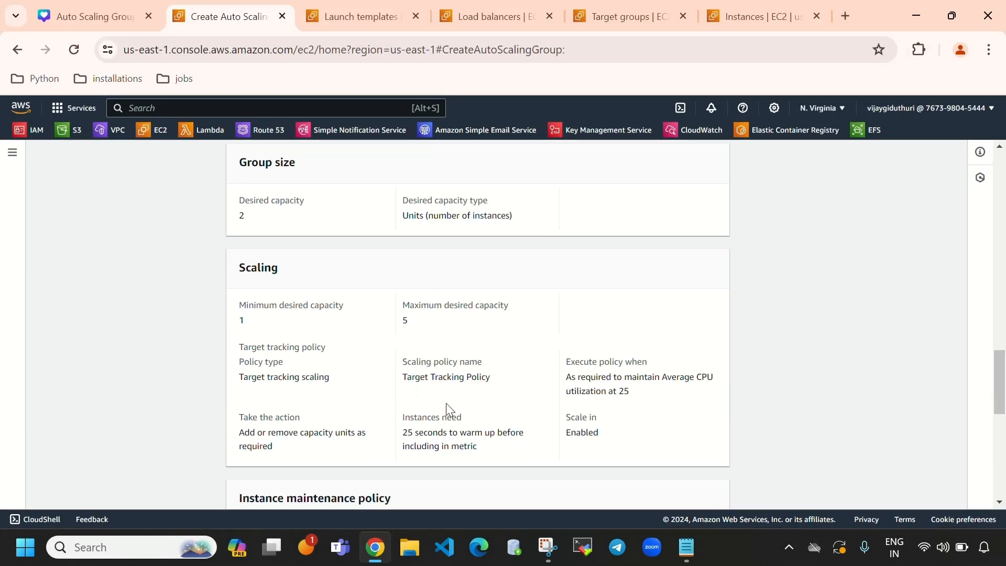
pyautogui.scroll(-10, 446, 404)
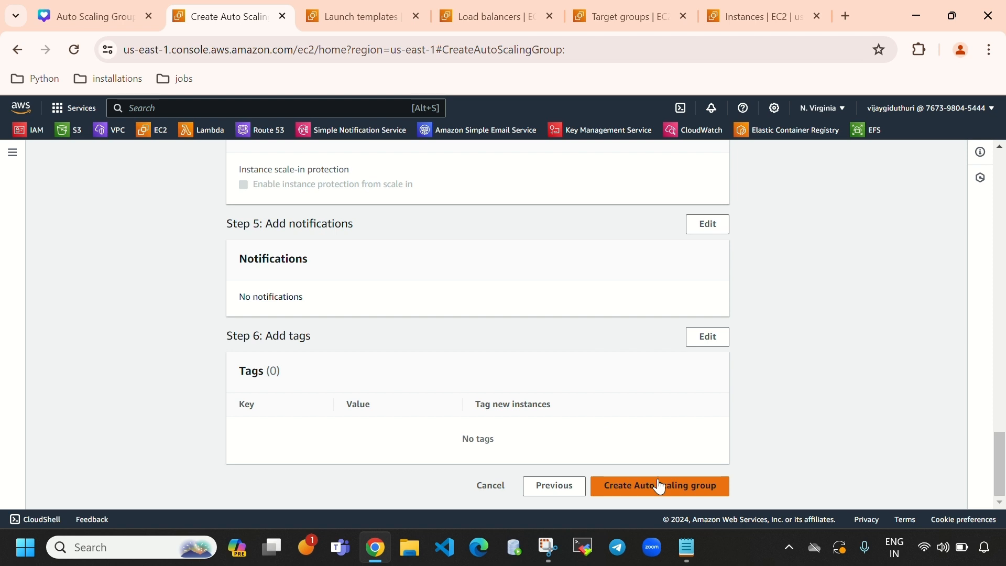
pyautogui.click(660, 487)
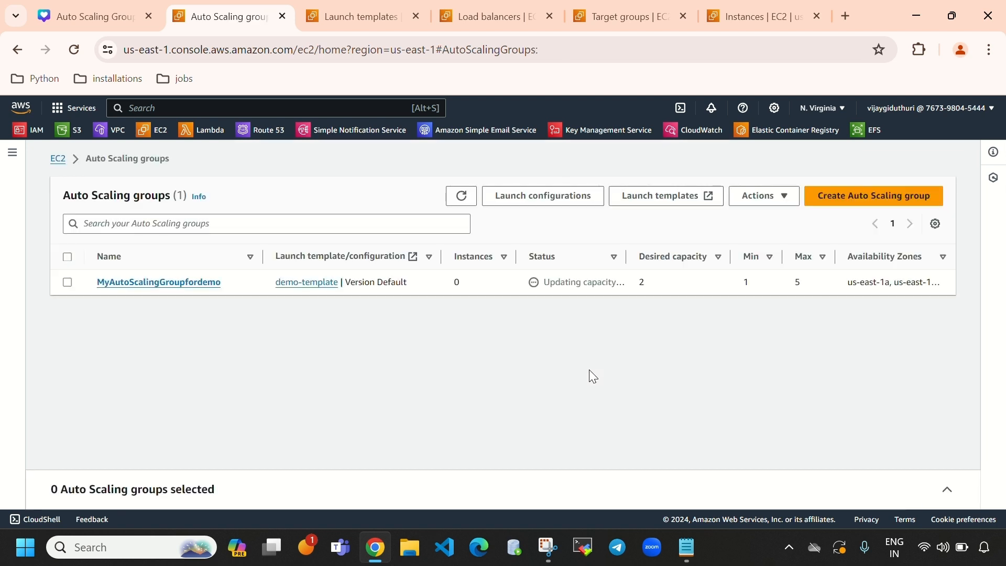
# Step: Refresh the Auto Scaling groups list, check the new group's capacity status and open the details of MyAutoScalingGroupfordemo
pyautogui.moveTo(542, 281); pyautogui.dragTo(619, 285)
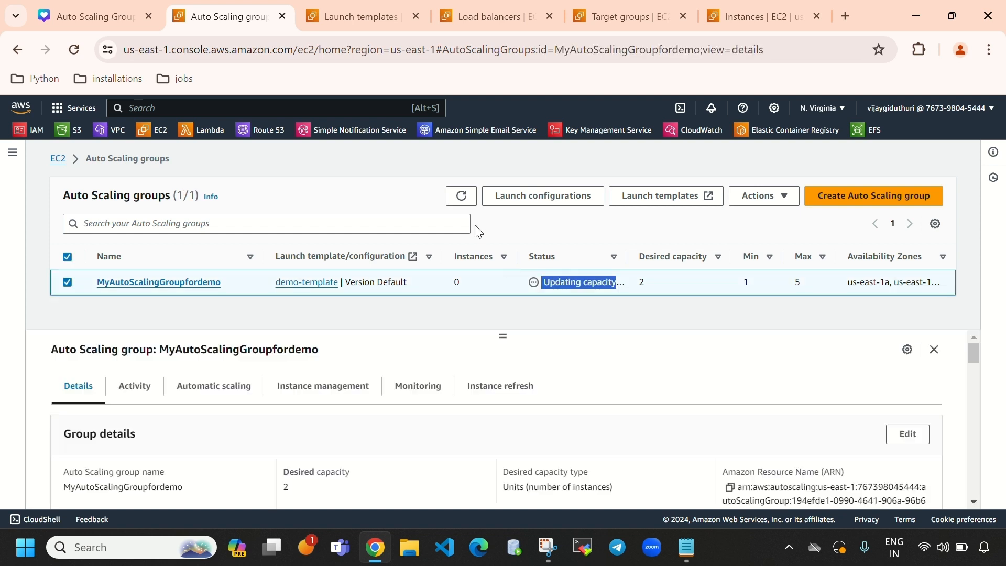
pyautogui.click(463, 198)
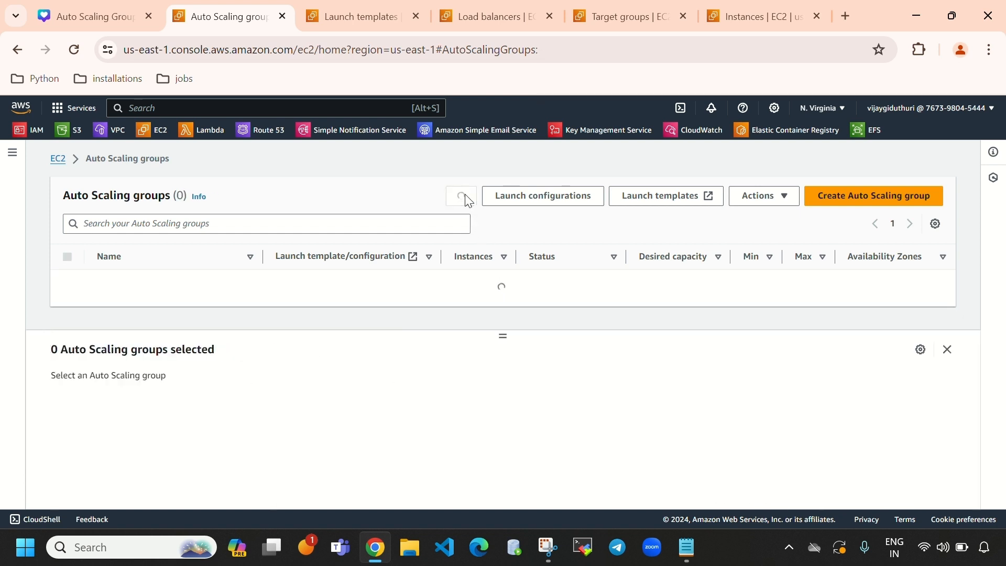
pyautogui.click(461, 198)
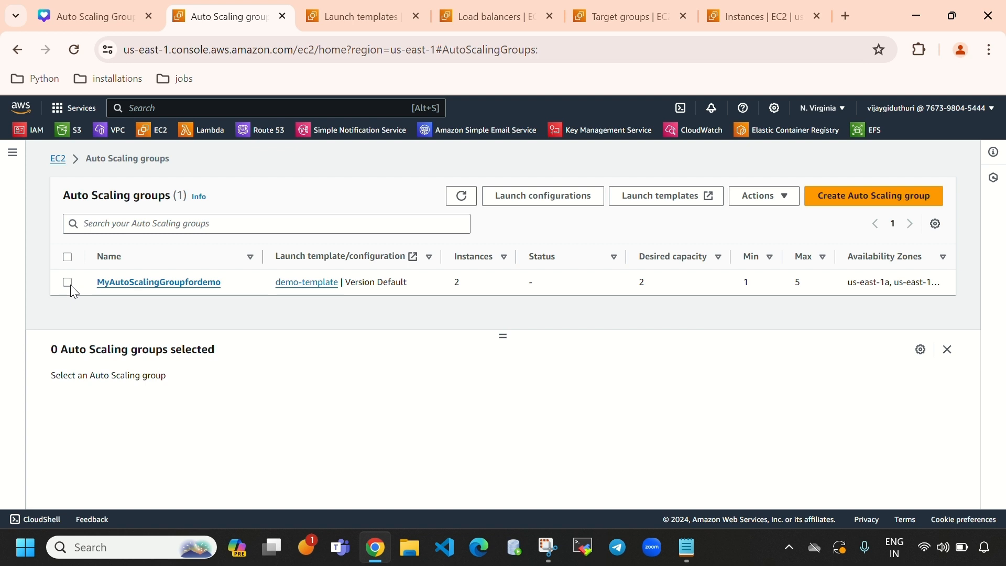
pyautogui.click(70, 285)
# Step: Refresh the EC2 instances list and check the state of the instances launched by the Auto Scaling group
pyautogui.click(756, 24)
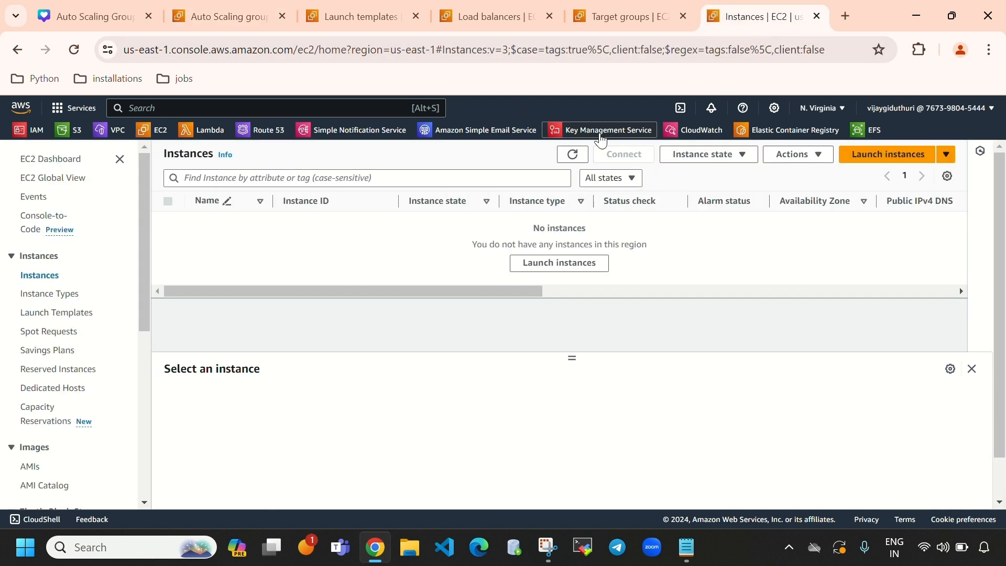
pyautogui.click(572, 155)
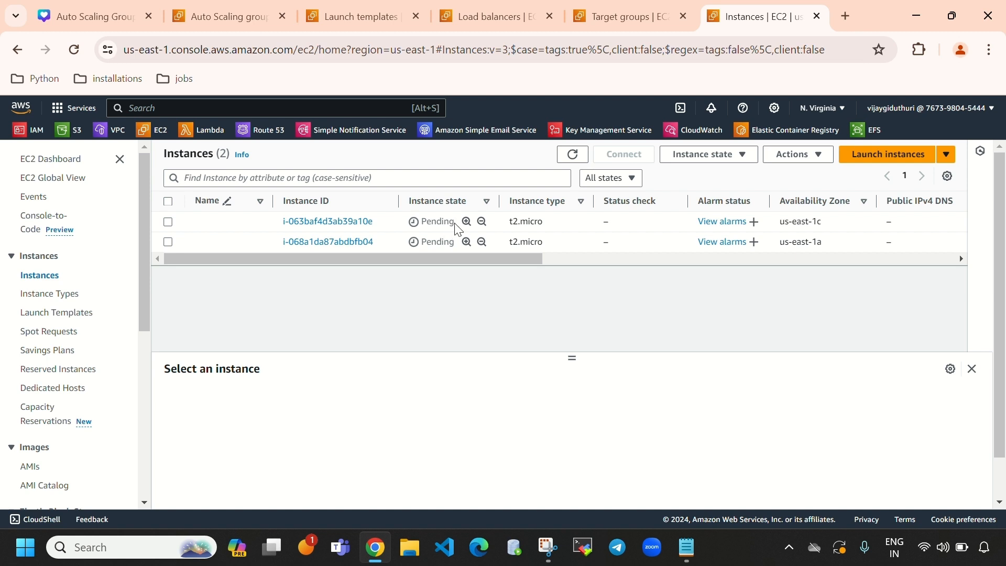
pyautogui.moveTo(457, 222); pyautogui.dragTo(425, 222)
pyautogui.moveTo(454, 243); pyautogui.dragTo(421, 243)
# Step: Name the us-east-1c instance ins-1 and the us-east-1a instance ins-2
pyautogui.moveTo(262, 226)
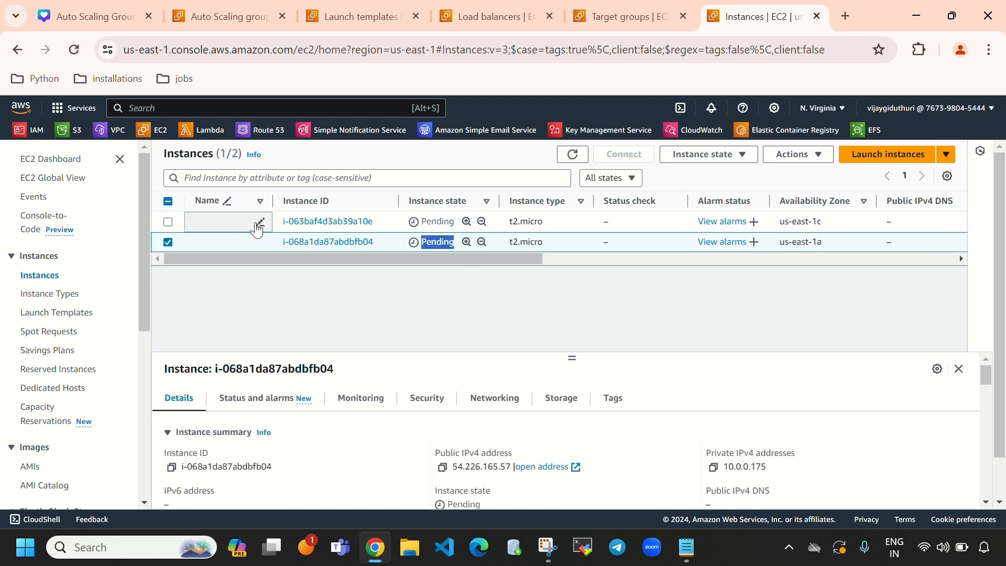
pyautogui.click(262, 226)
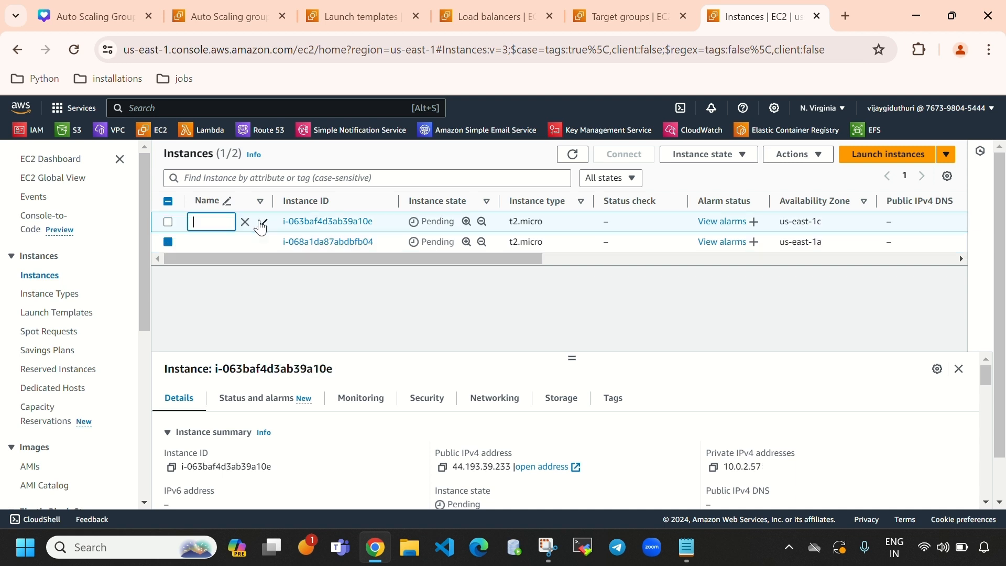
pyautogui.write('ins-1')
pyautogui.click(261, 225)
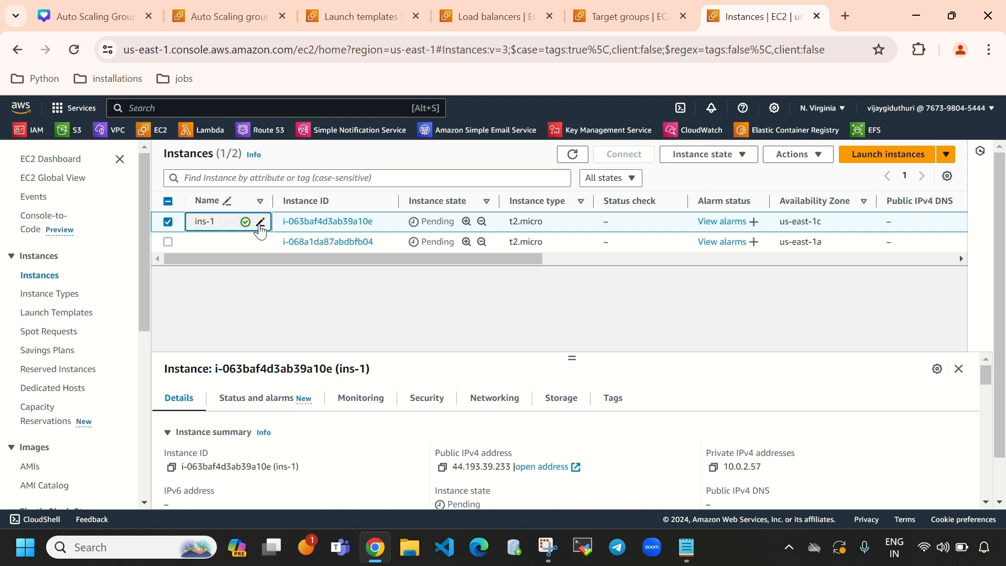
pyautogui.click(262, 246)
pyautogui.write('ins-2')
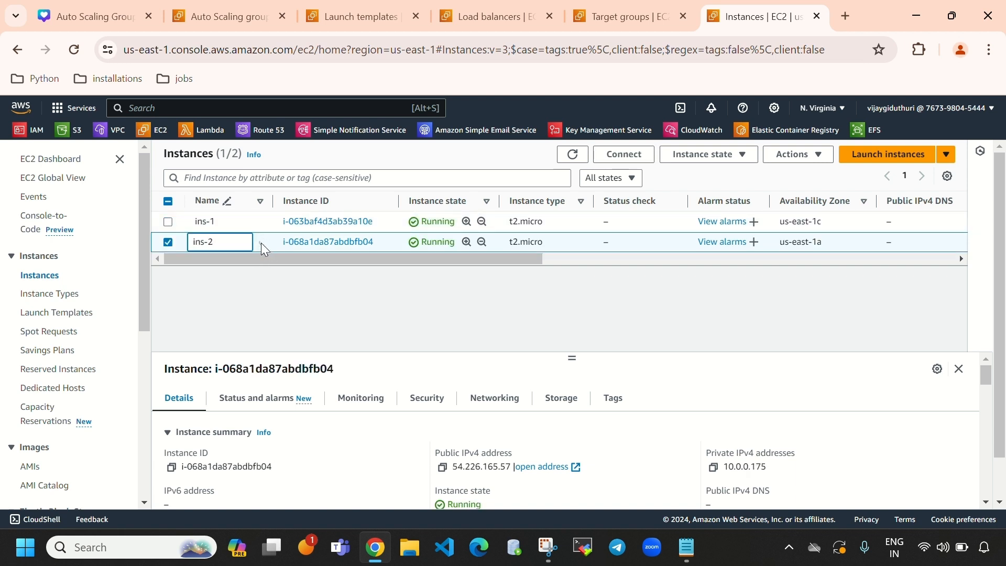
pyautogui.click(261, 243)
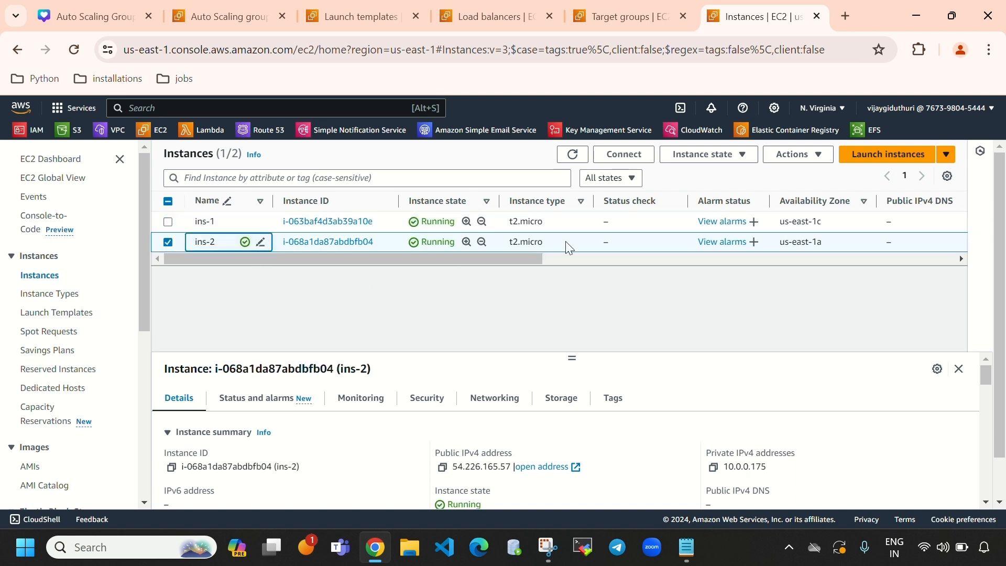
# Step: Refresh and deselect the instances, then compare their status with the Auto Scaling group's instance count and desired capacity
pyautogui.click(574, 154)
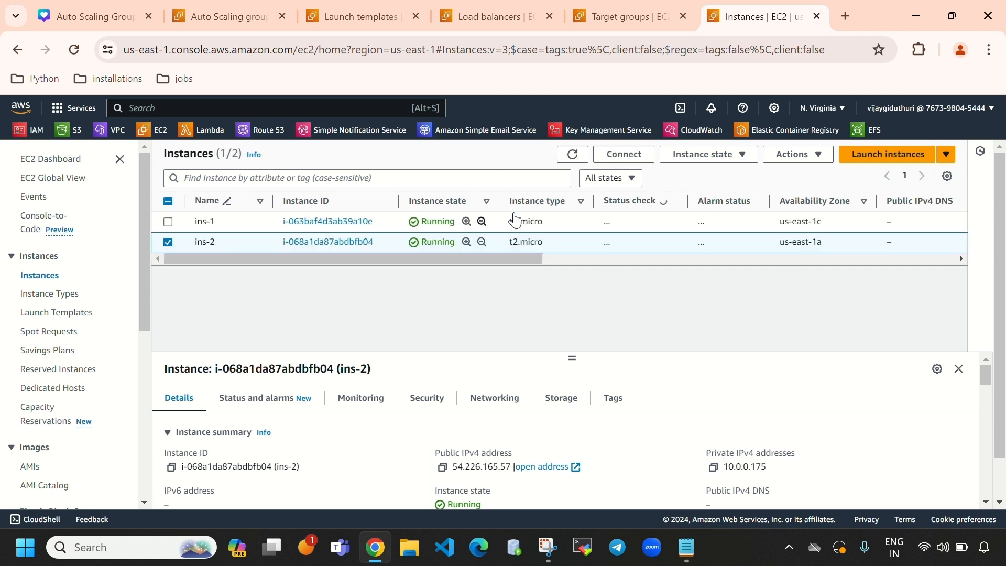
pyautogui.click(169, 242)
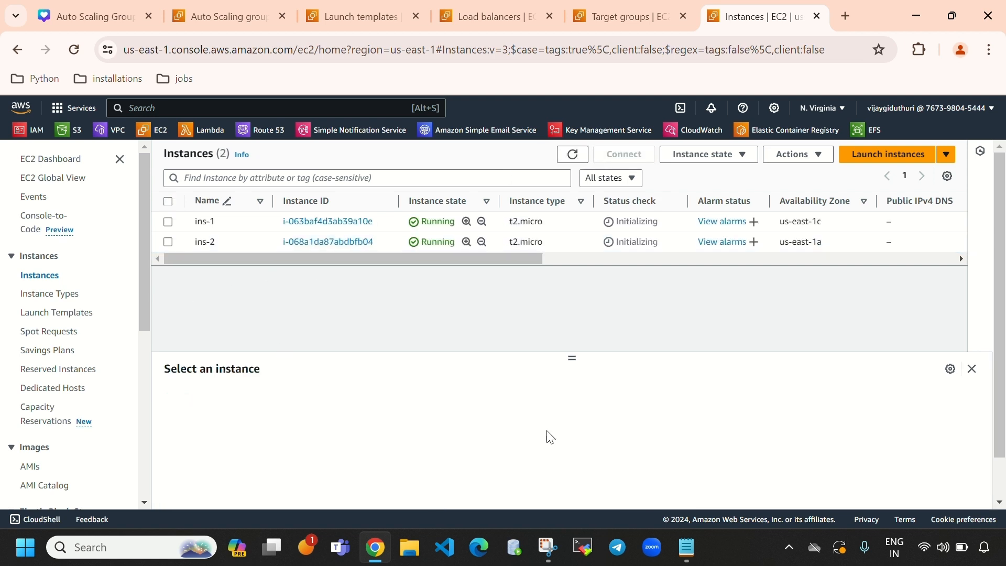
pyautogui.moveTo(573, 359); pyautogui.dragTo(582, 303)
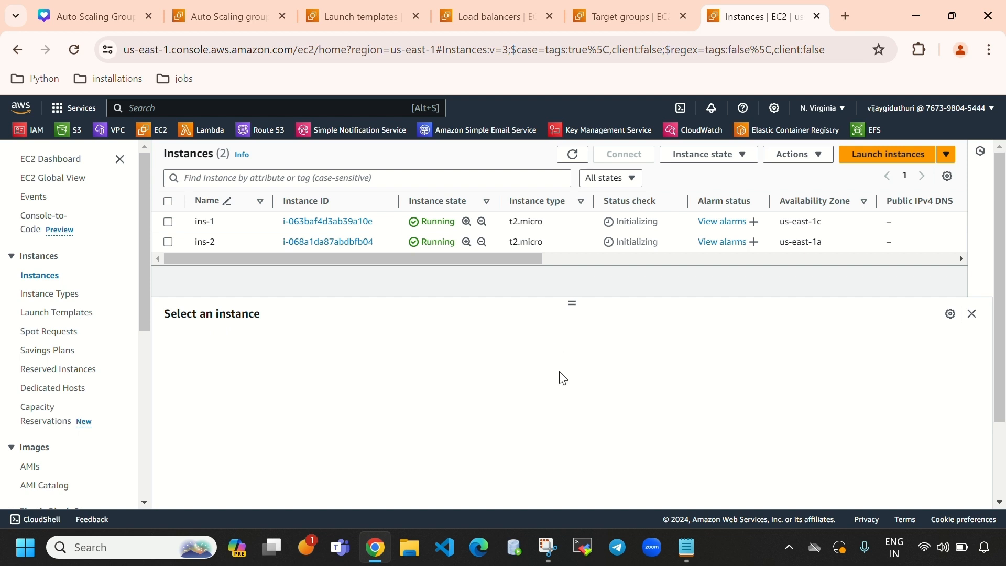
pyautogui.click(239, 21)
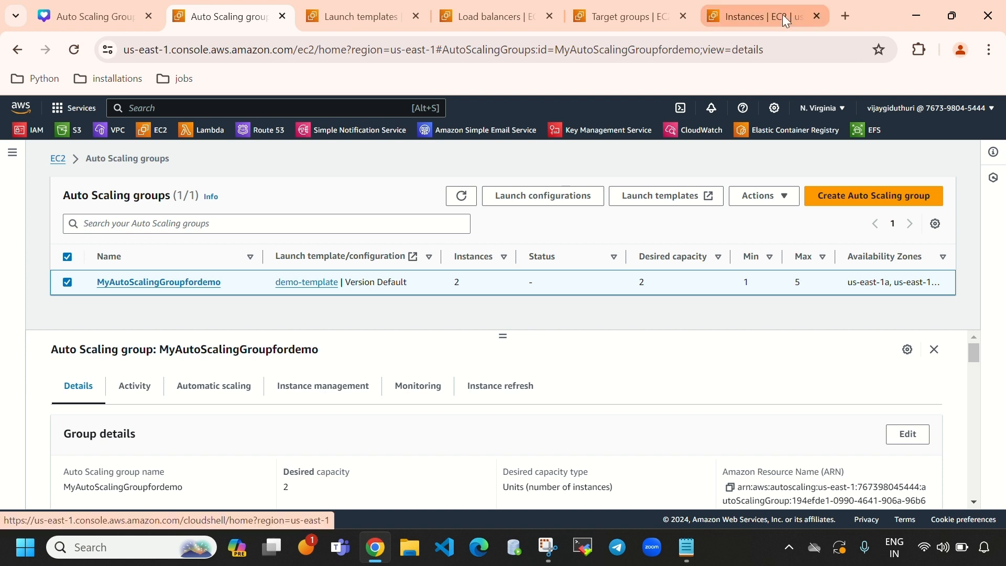
pyautogui.click(760, 17)
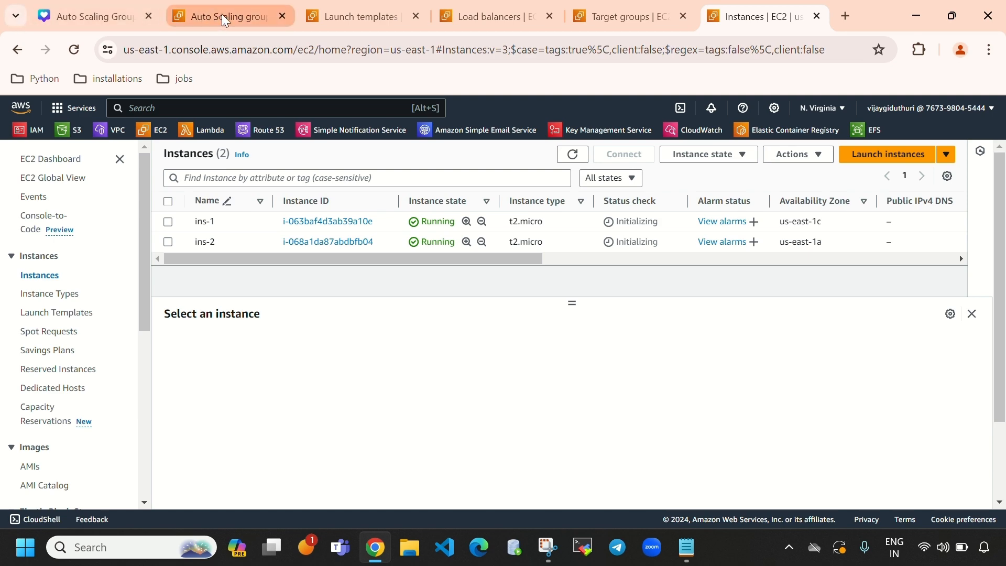
# Step: Refresh the load balancers list, enlarge its table area and check the new load balancer's state
pyautogui.click(957, 25)
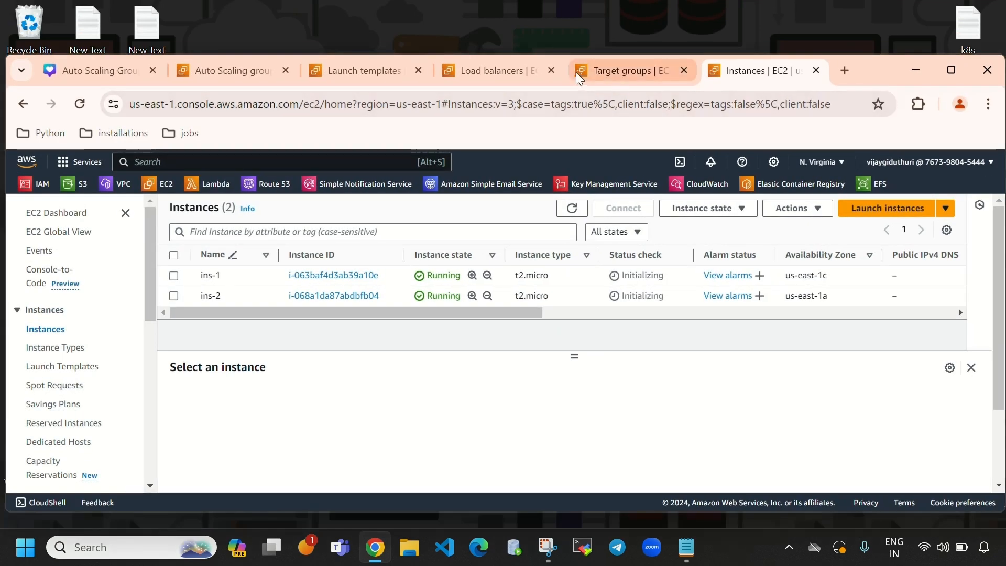
pyautogui.click(504, 73)
pyautogui.click(700, 251)
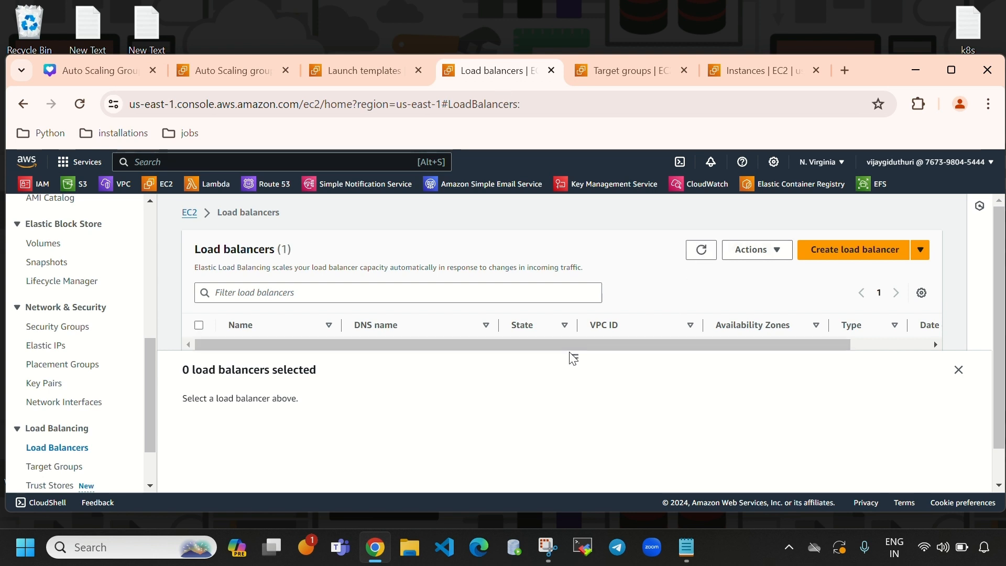
pyautogui.moveTo(573, 361); pyautogui.dragTo(548, 418)
pyautogui.moveTo(575, 355); pyautogui.dragTo(552, 435)
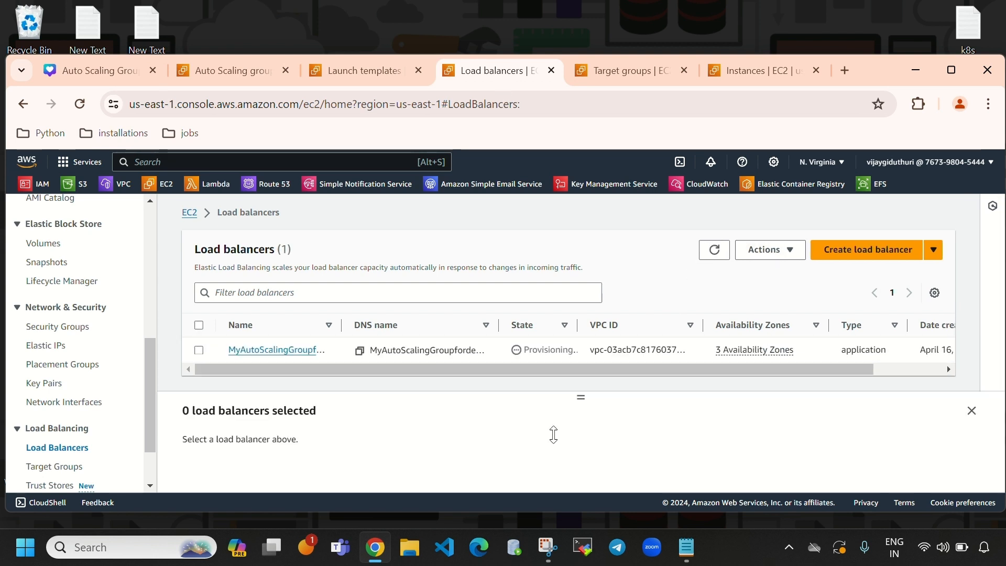
pyautogui.click(704, 249)
pyautogui.click(951, 71)
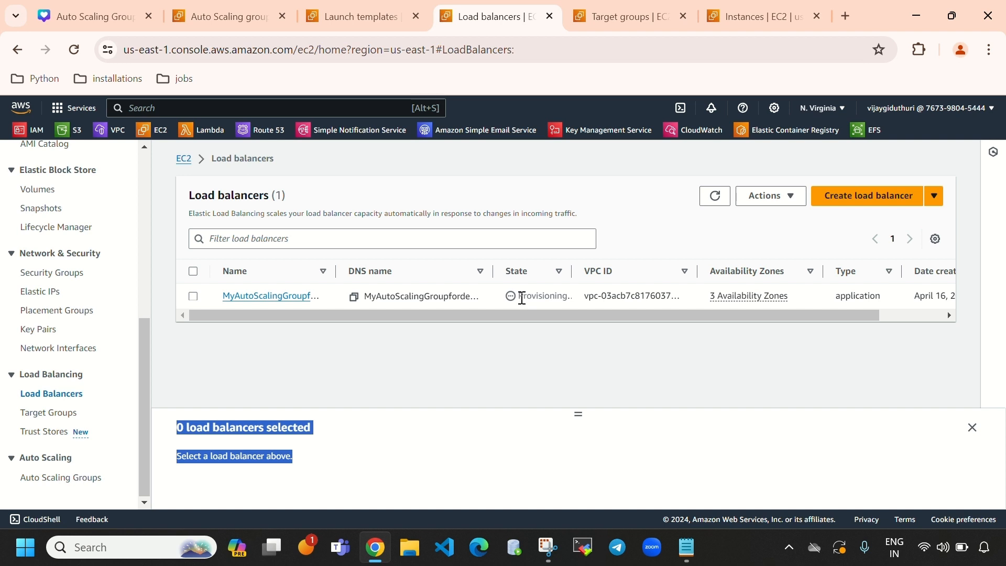
pyautogui.moveTo(519, 296); pyautogui.dragTo(567, 296)
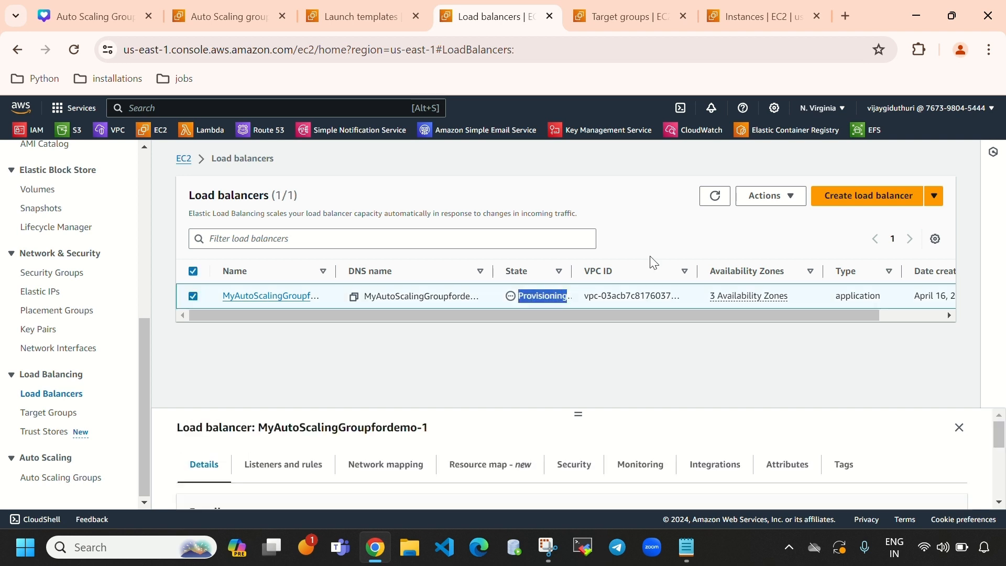
pyautogui.click(715, 196)
# Step: Check the registered targets and health status in target group MyAutoScalingGroupfordemo-1, and compare them with the EC2 instances list
pyautogui.click(639, 25)
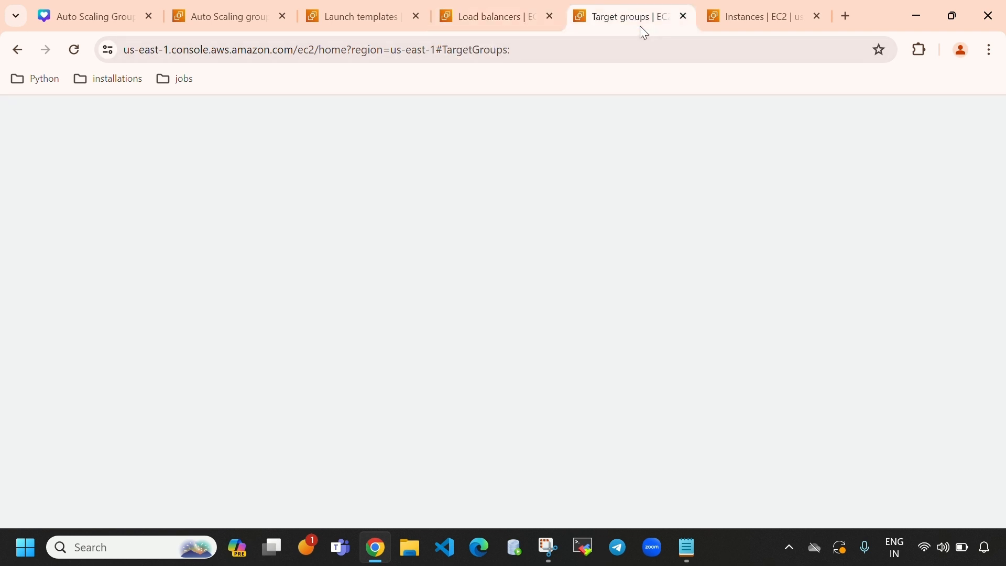
pyautogui.click(723, 197)
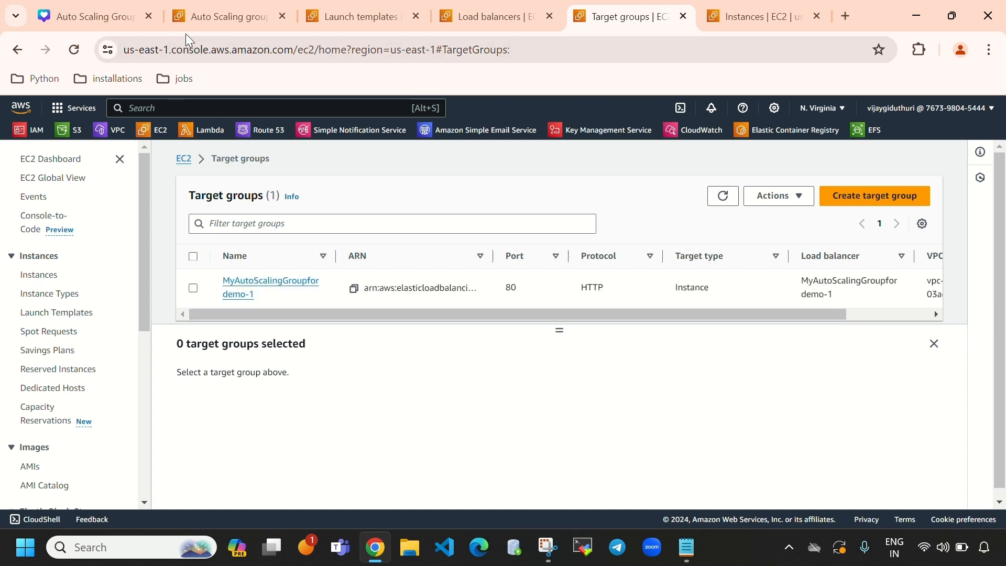
pyautogui.click(193, 289)
pyautogui.click(263, 388)
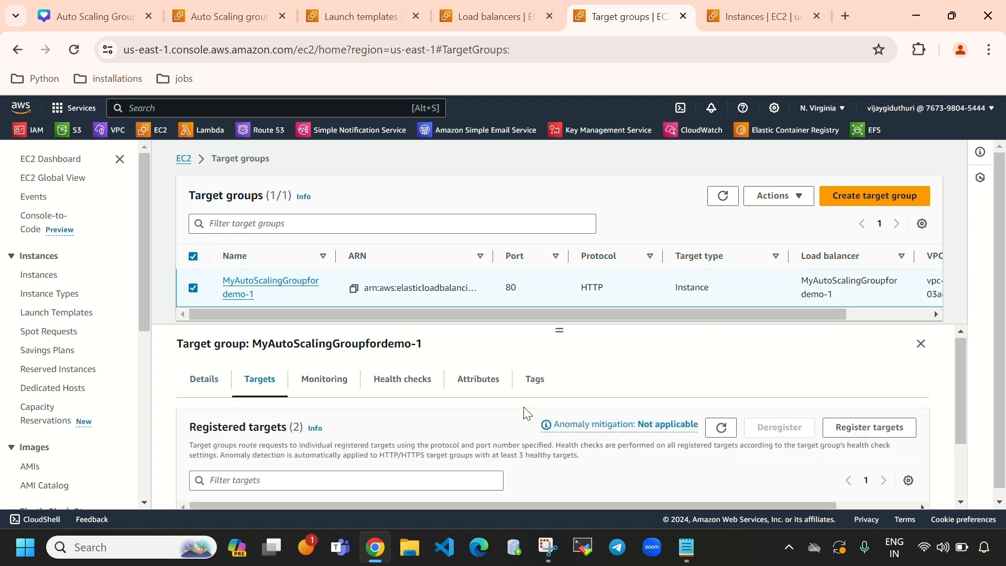
pyautogui.scroll(-2, 419, 449)
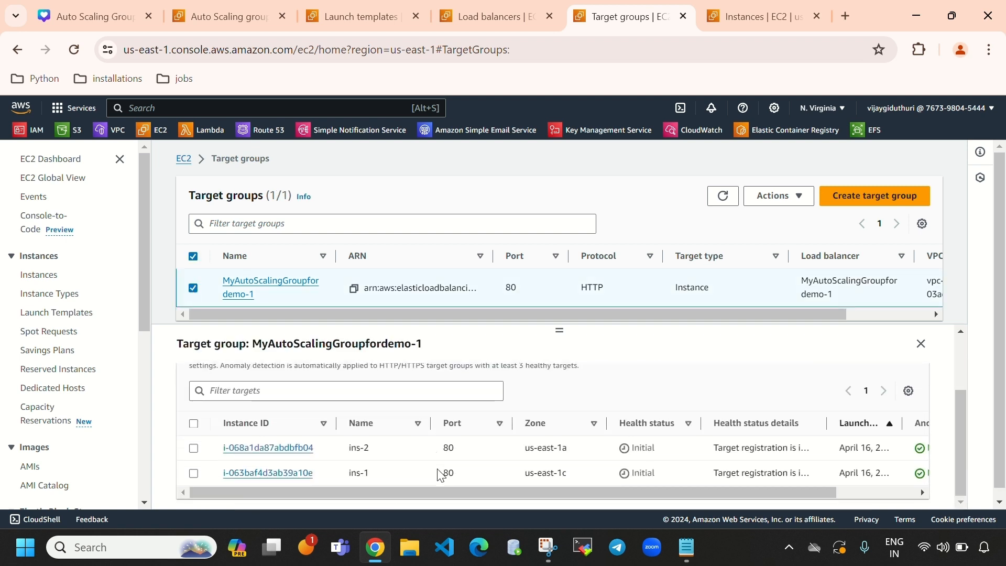
pyautogui.click(757, 7)
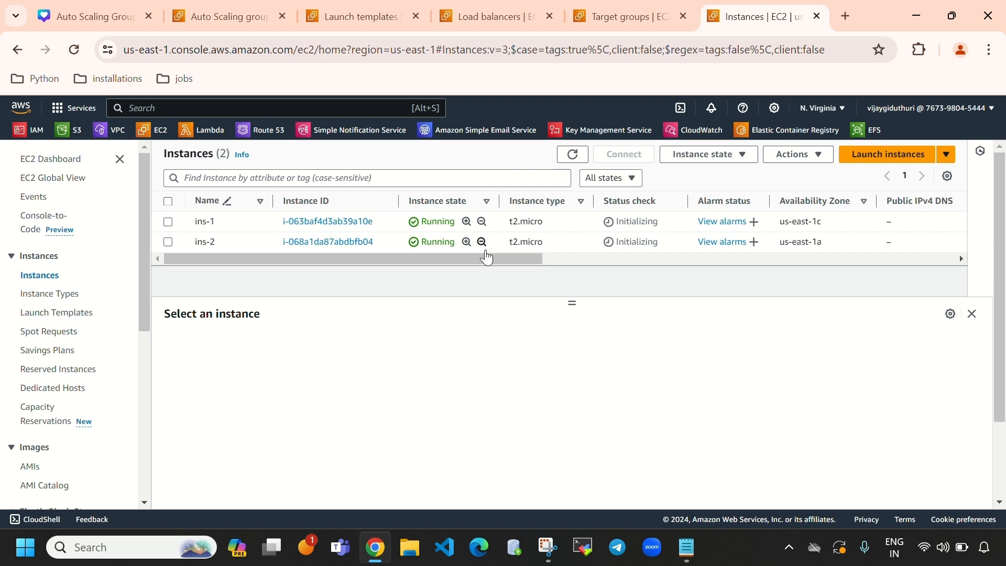
# Step: Compare MyAutoScalingGroupfordemo's desired capacity with the EC2 instances list and the targets registered in its target group
pyautogui.click(79, 16)
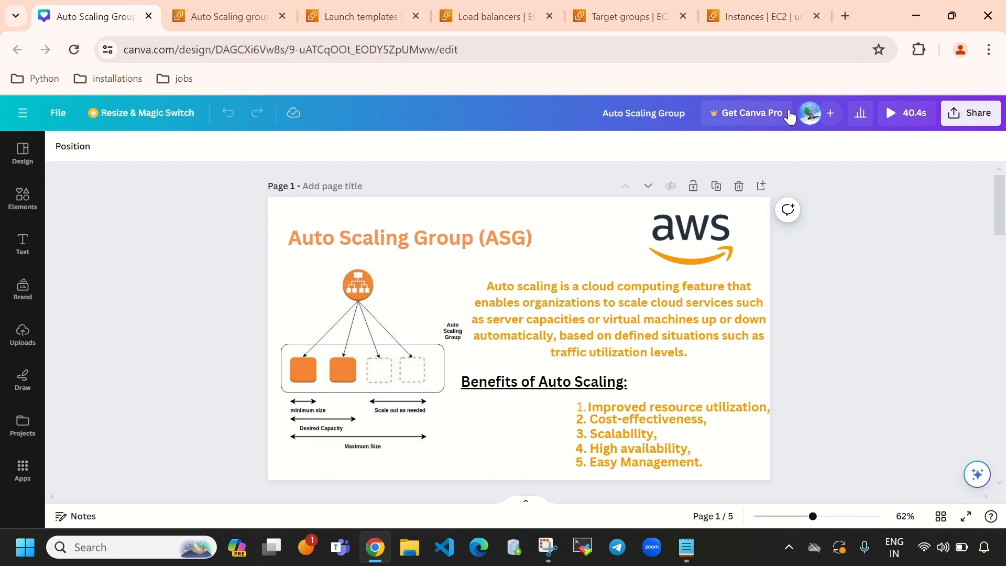
pyautogui.click(759, 16)
pyautogui.click(234, 20)
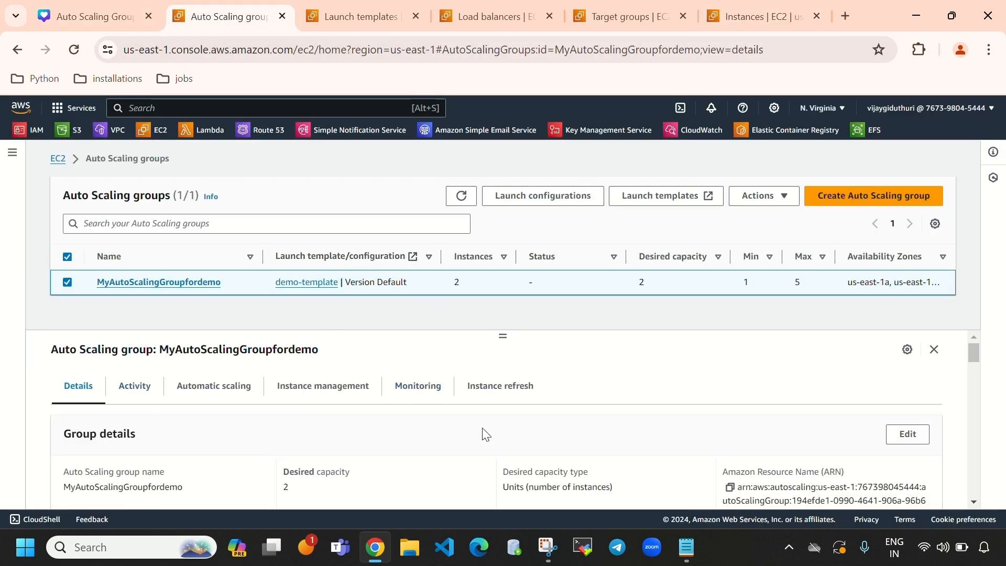
pyautogui.scroll(-3, 483, 428)
pyautogui.scroll(1, 338, 453)
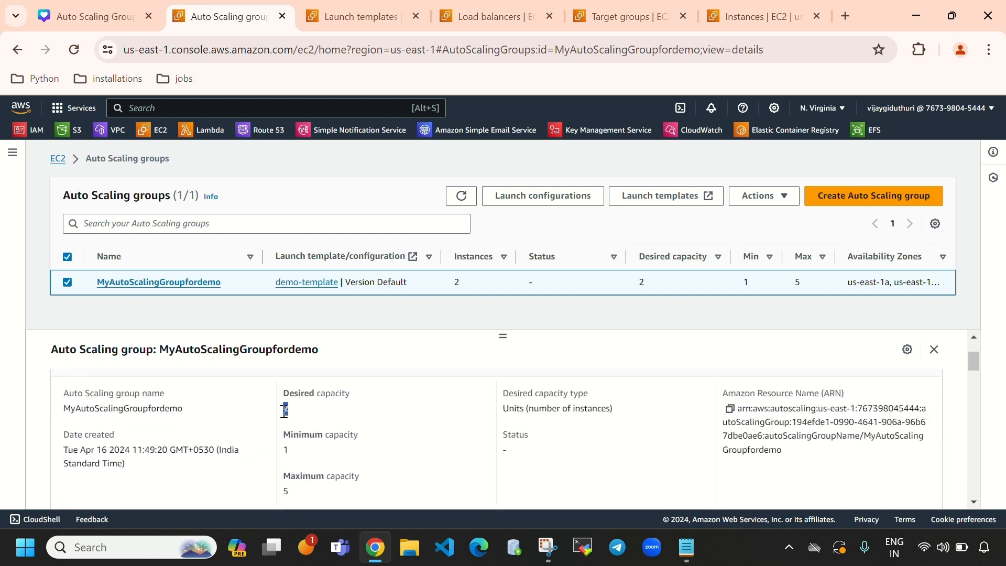
pyautogui.moveTo(283, 411); pyautogui.dragTo(277, 418)
pyautogui.click(759, 27)
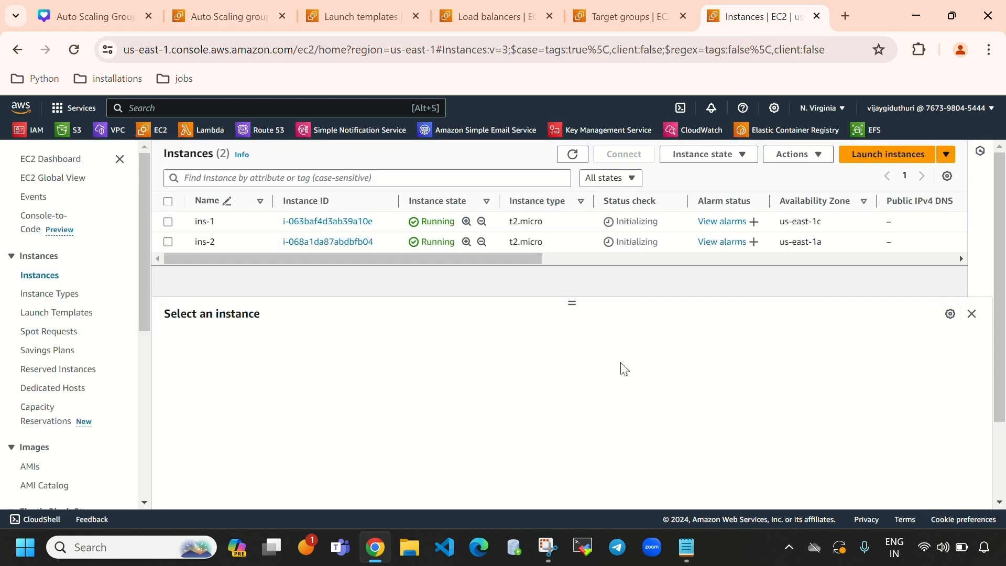
pyautogui.click(639, 22)
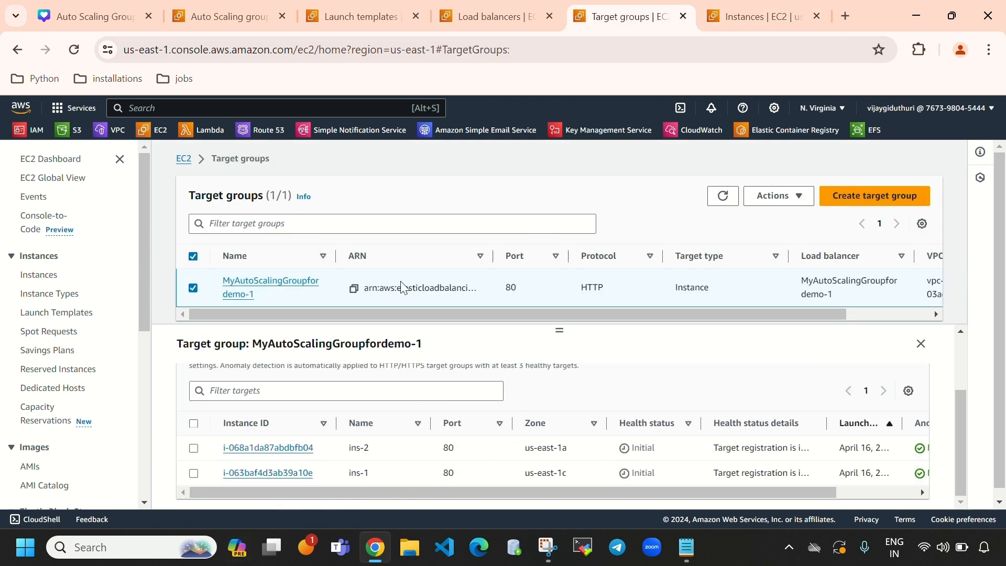
pyautogui.click(231, 15)
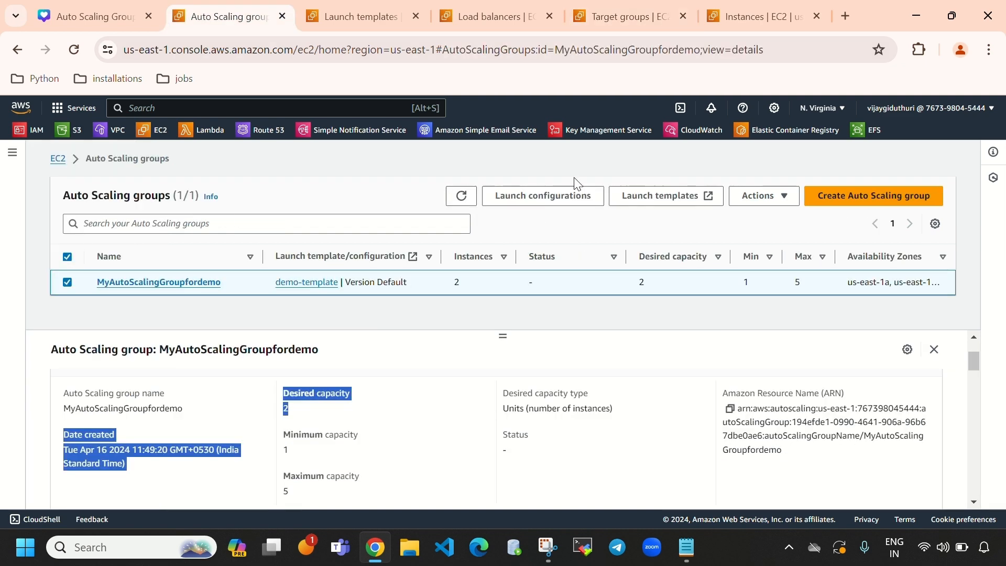
# Step: Refresh the Auto Scaling groups list, reselect MyAutoScalingGroupfordemo and review its name and desired, minimum and maximum capacity
pyautogui.click(463, 198)
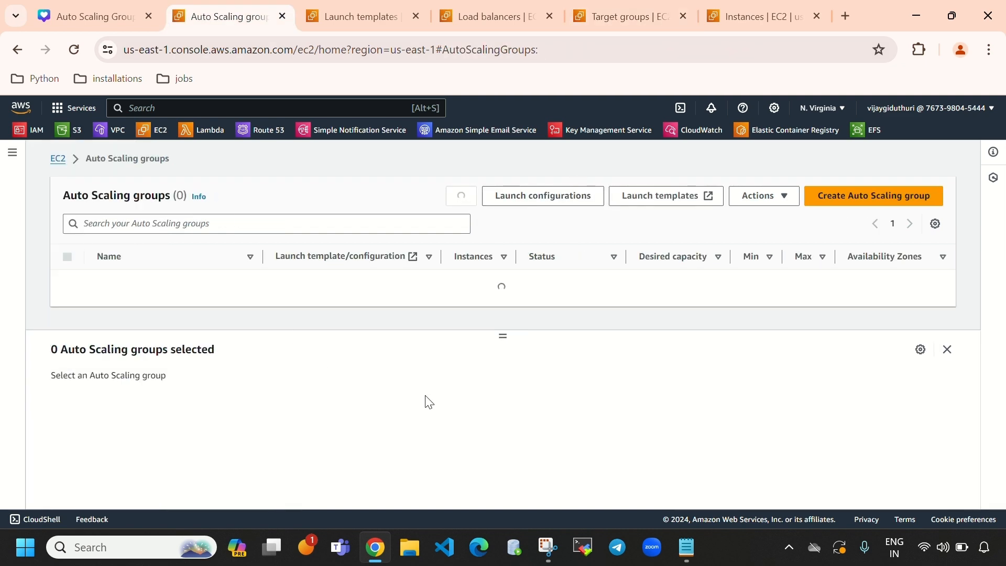
pyautogui.click(67, 283)
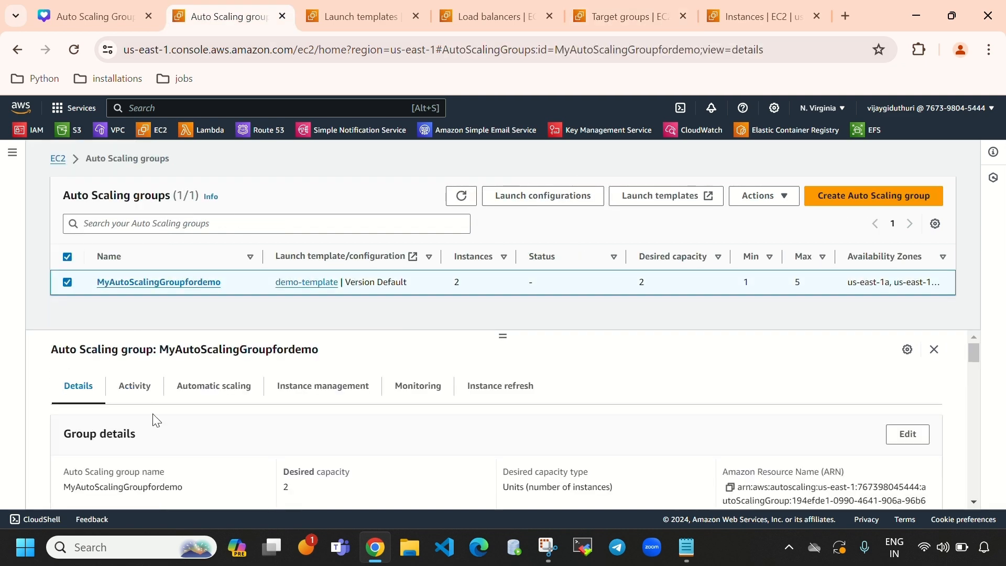
pyautogui.scroll(-1, 306, 469)
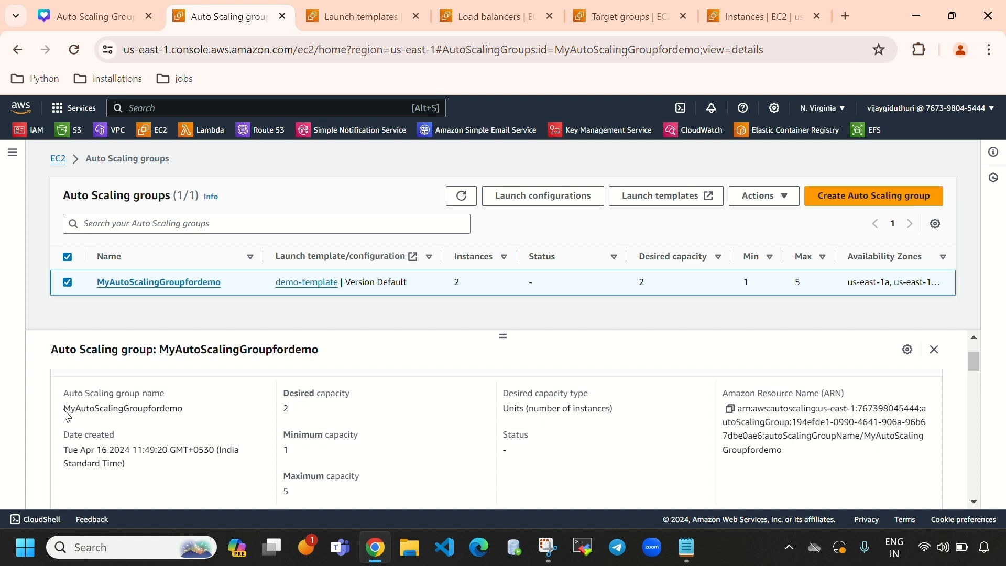
pyautogui.moveTo(63, 414); pyautogui.dragTo(178, 410)
pyautogui.click(308, 406)
pyautogui.moveTo(308, 407); pyautogui.dragTo(286, 409)
pyautogui.moveTo(309, 461); pyautogui.dragTo(286, 454)
pyautogui.moveTo(306, 496); pyautogui.dragTo(283, 494)
pyautogui.scroll(-2, 367, 482)
pyautogui.scroll(2, 369, 484)
pyautogui.click(398, 493)
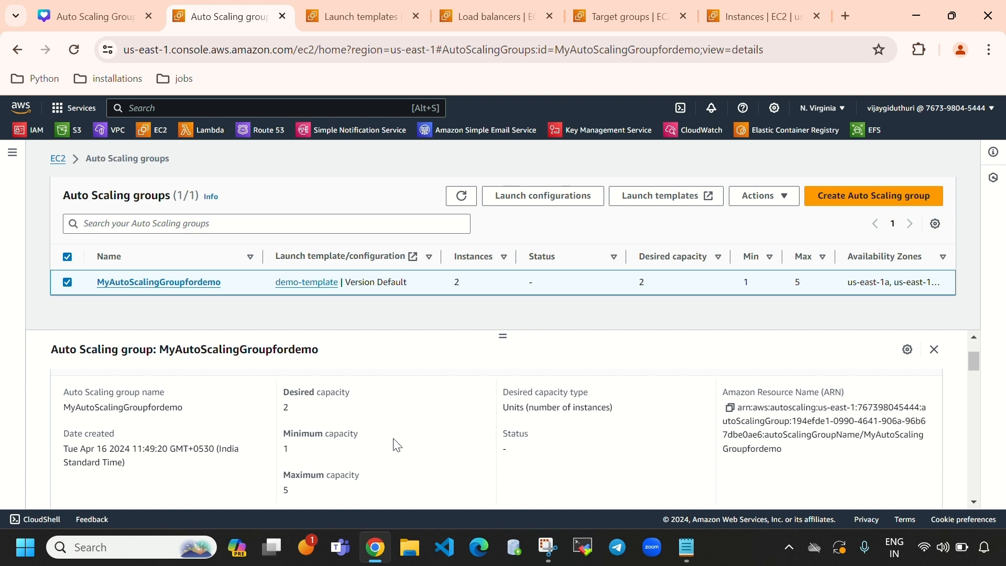
# Step: Review the group's launch template, network and load balancing details, checking the template against the Launch Templates list
pyautogui.scroll(-2, 392, 443)
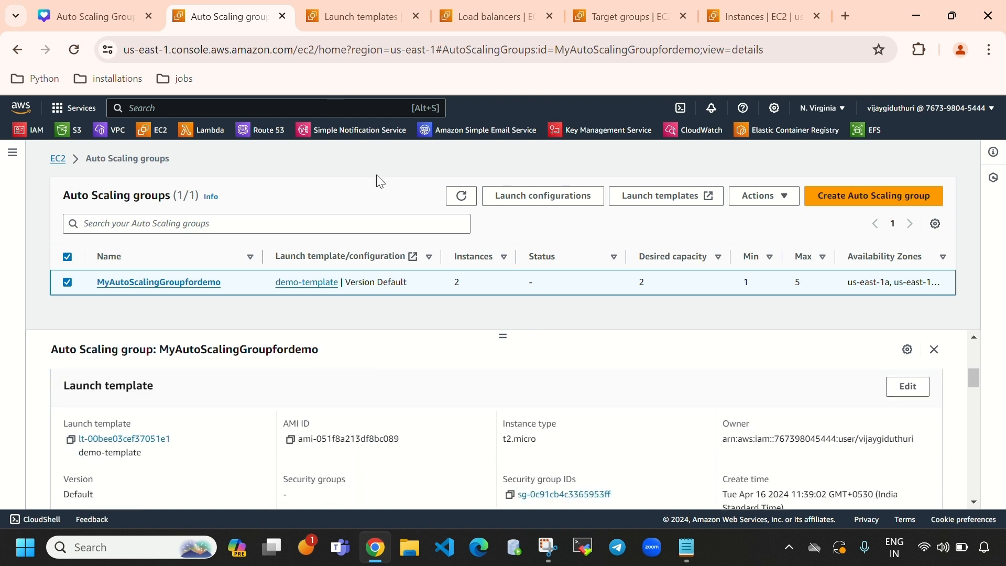
pyautogui.click(341, 24)
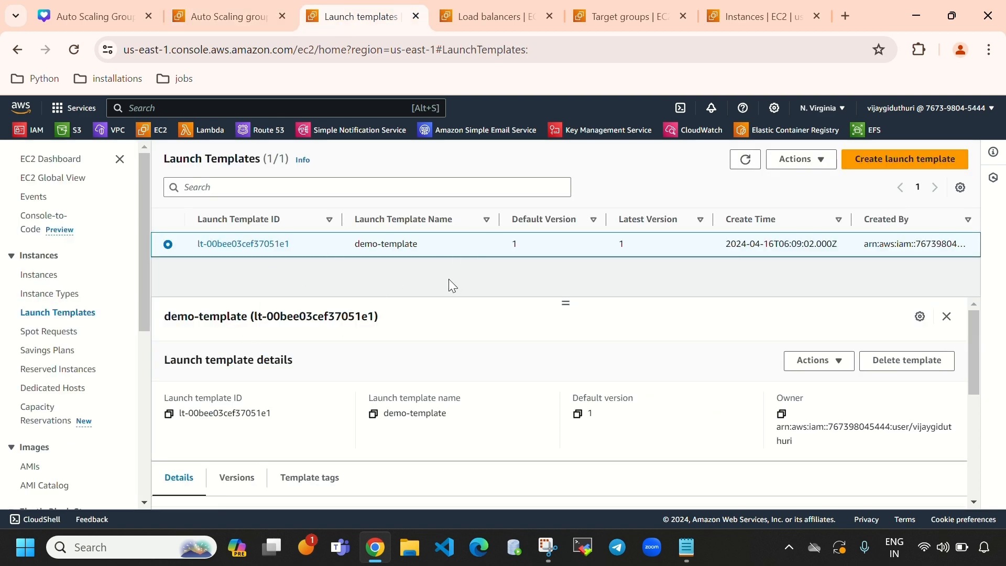
pyautogui.click(217, 9)
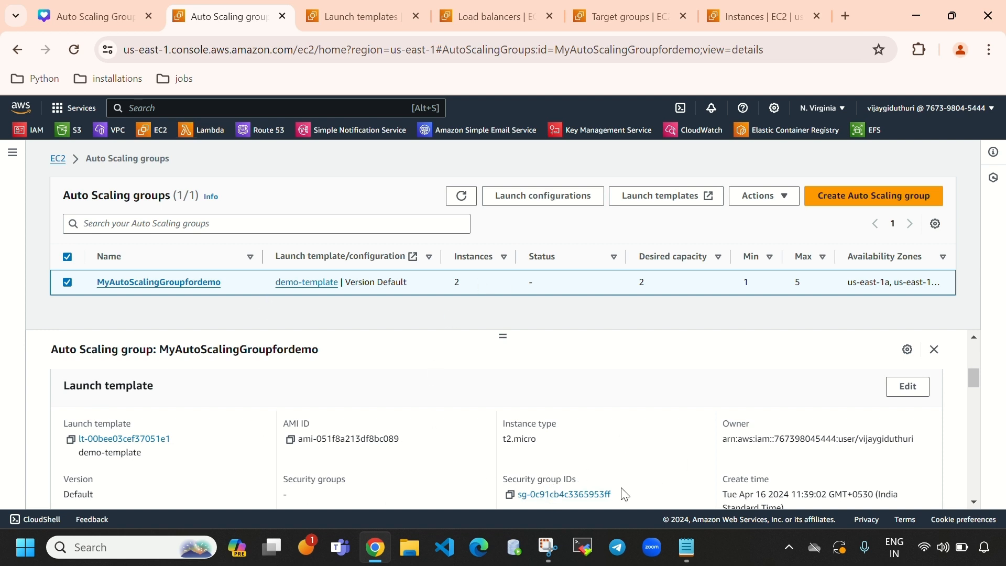
pyautogui.scroll(-3, 626, 494)
pyautogui.scroll(-1, 645, 472)
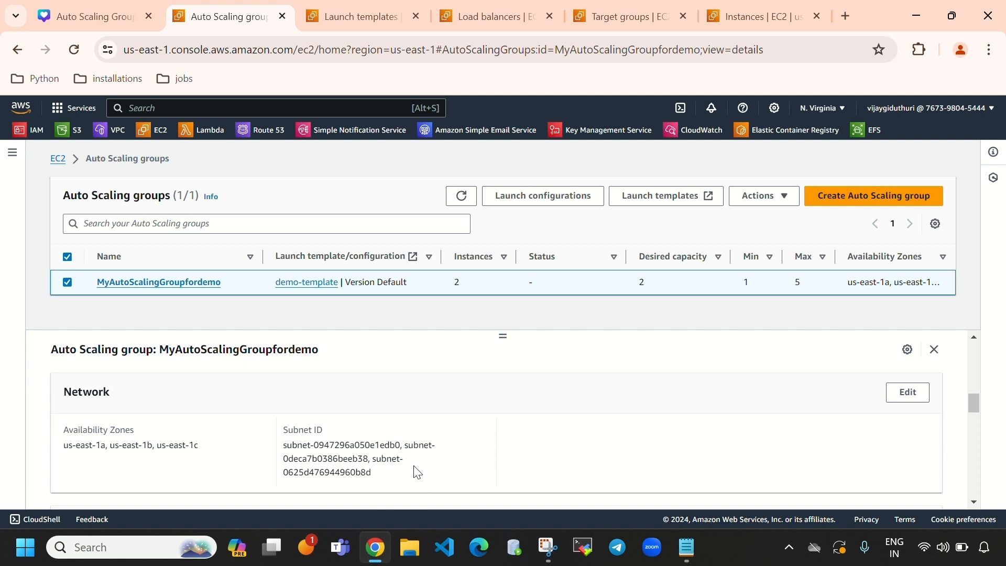
pyautogui.scroll(-5, 449, 419)
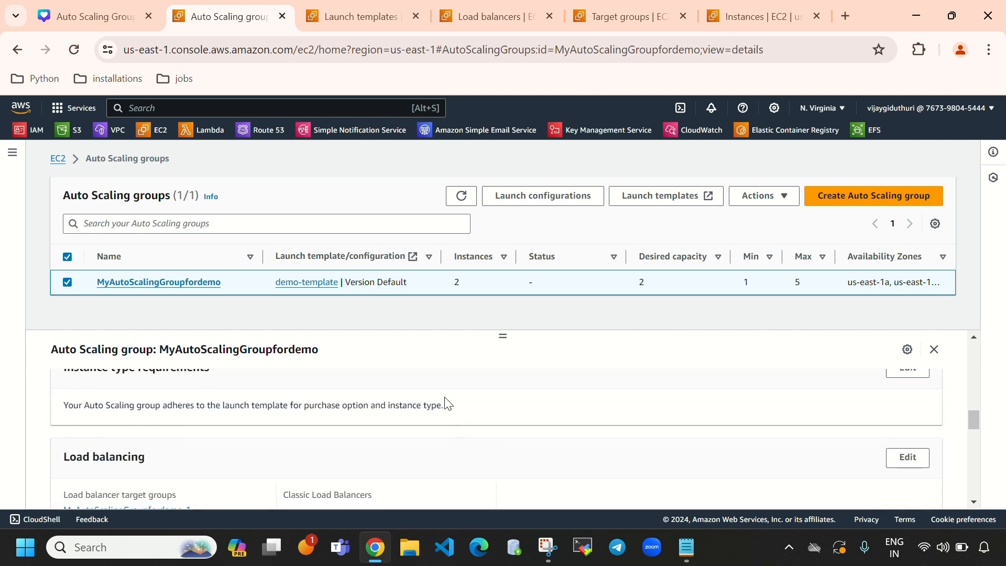
pyautogui.scroll(1, 404, 447)
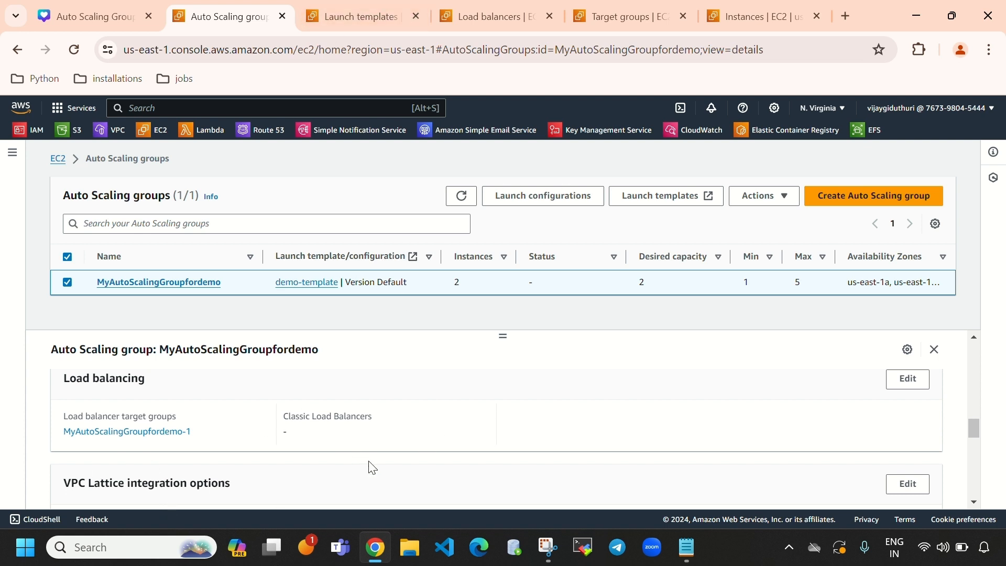
# Step: Examine the Auto Scaling group's activity notifications and its activity history of instance launches, enlarging the details area
pyautogui.scroll(8, 371, 464)
pyautogui.click(135, 398)
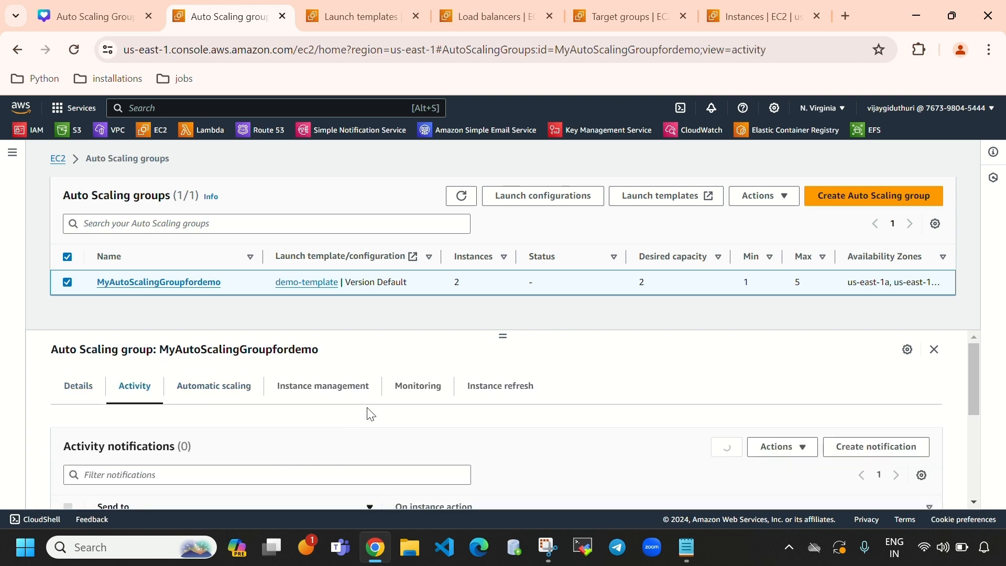
pyautogui.scroll(-1, 348, 467)
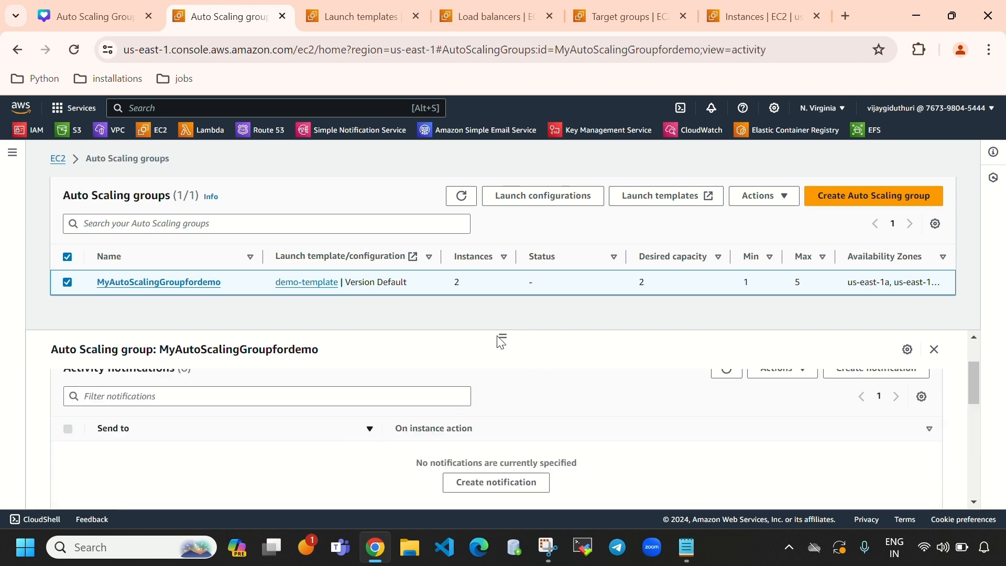
pyautogui.moveTo(503, 334); pyautogui.dragTo(502, 311)
pyautogui.scroll(-5, 566, 422)
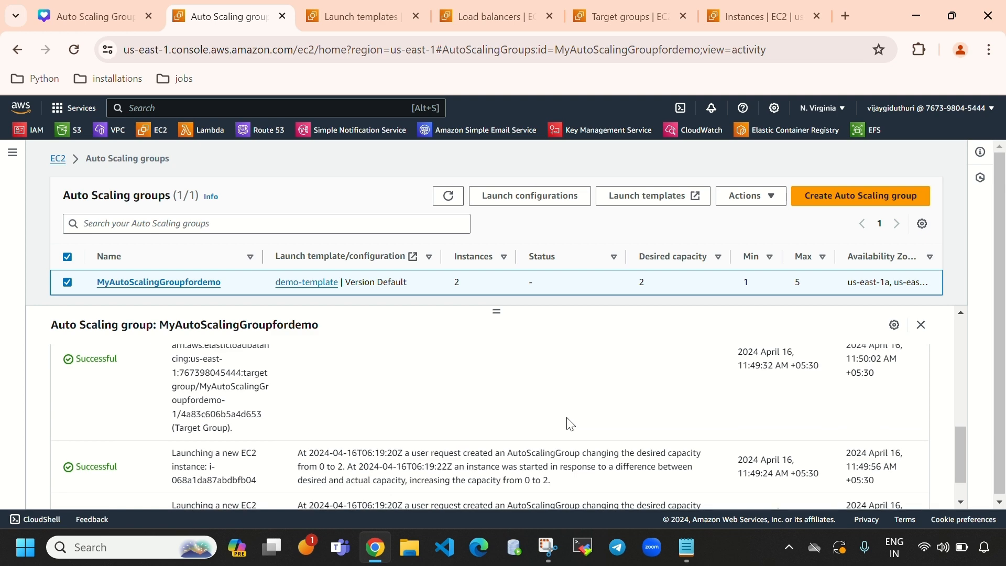
pyautogui.scroll(-1, 570, 423)
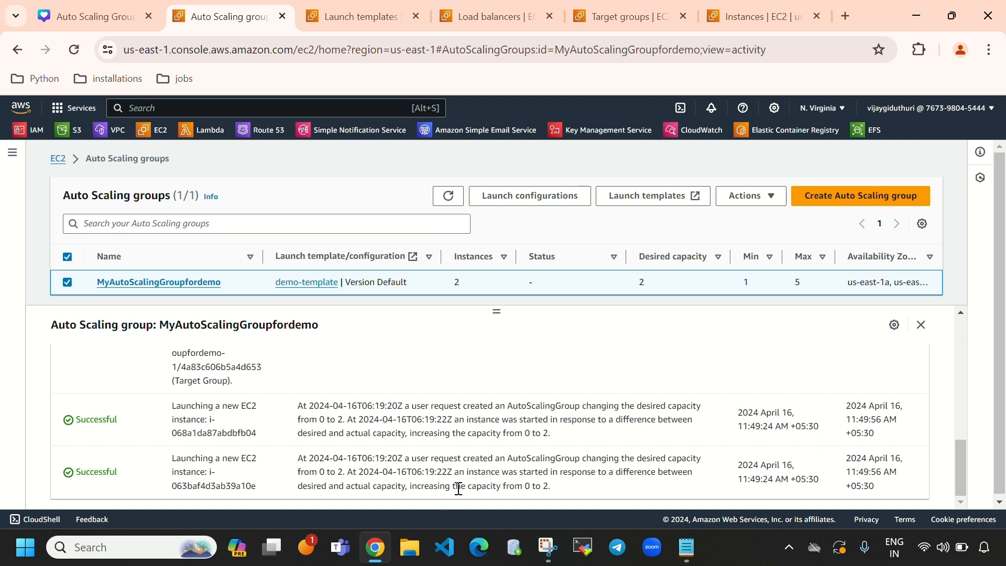
pyautogui.scroll(10, 507, 456)
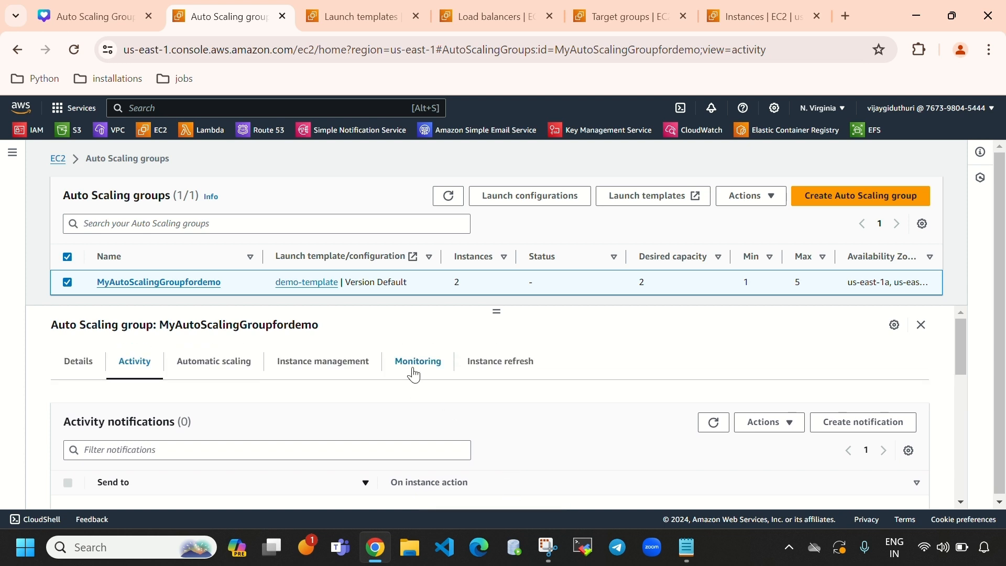
# Step: Inspect the group's EC2 CloudWatch metrics, viewing the CPU Utilization graph enlarged with a 1 minute period and refreshing it
pyautogui.click(414, 374)
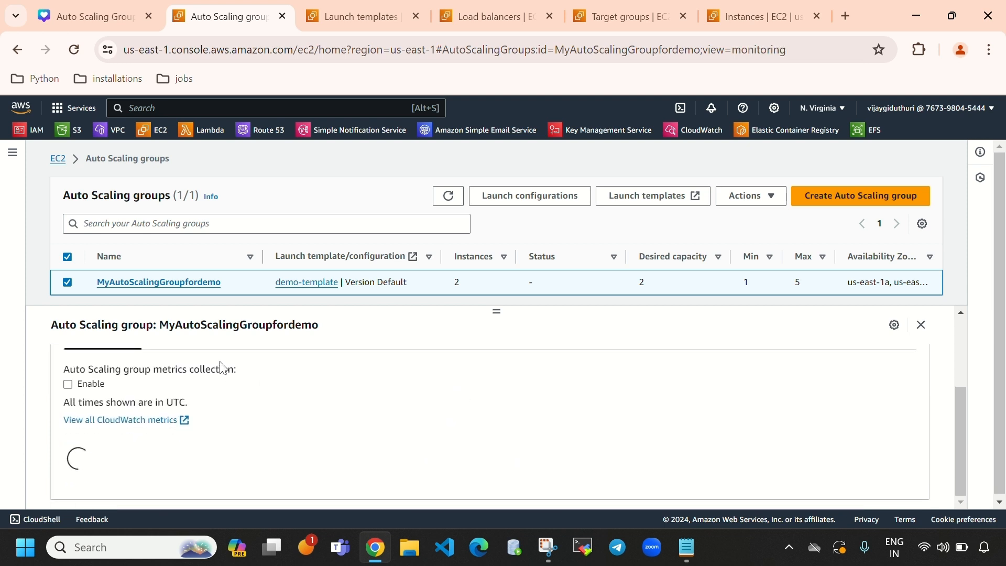
pyautogui.click(166, 410)
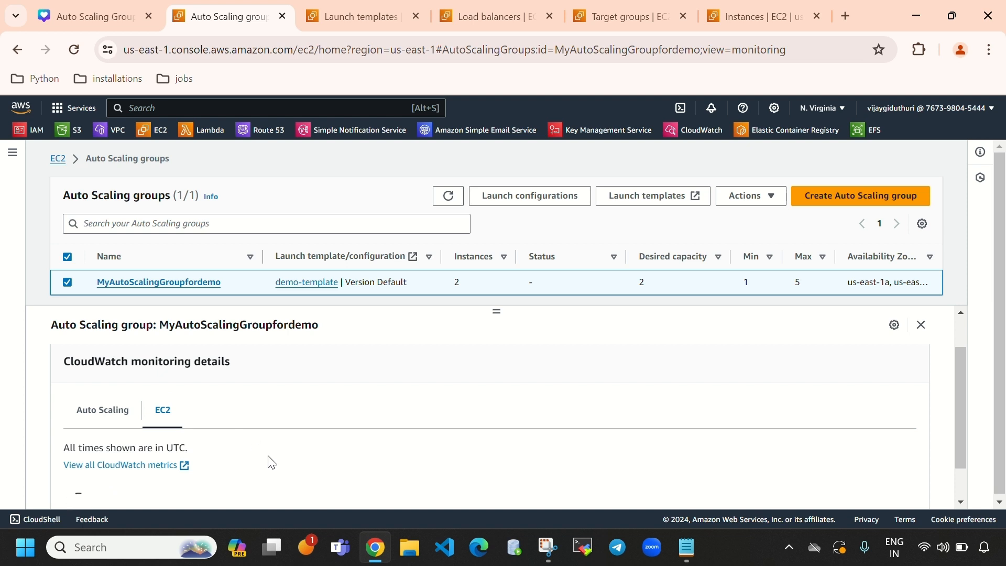
pyautogui.scroll(-3, 407, 418)
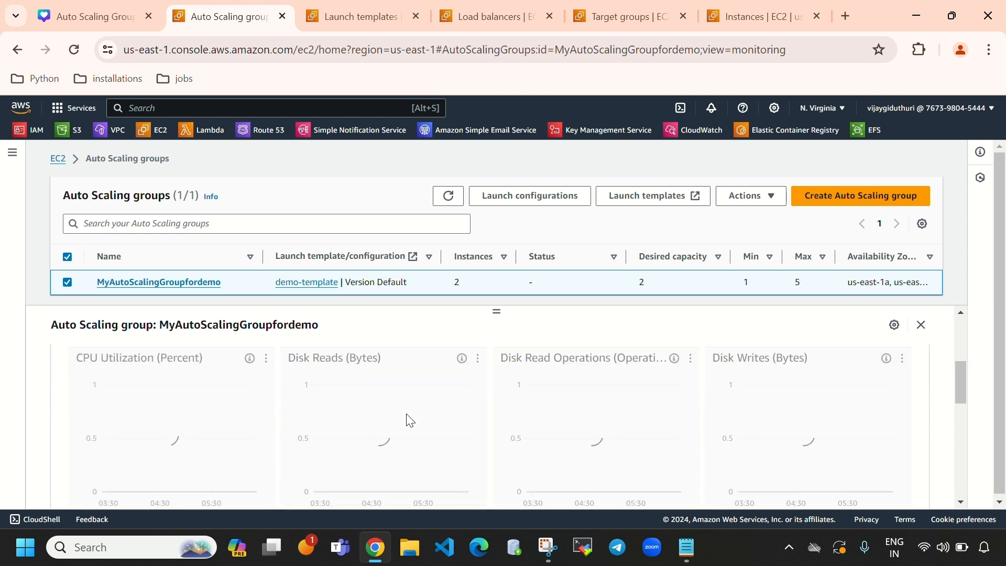
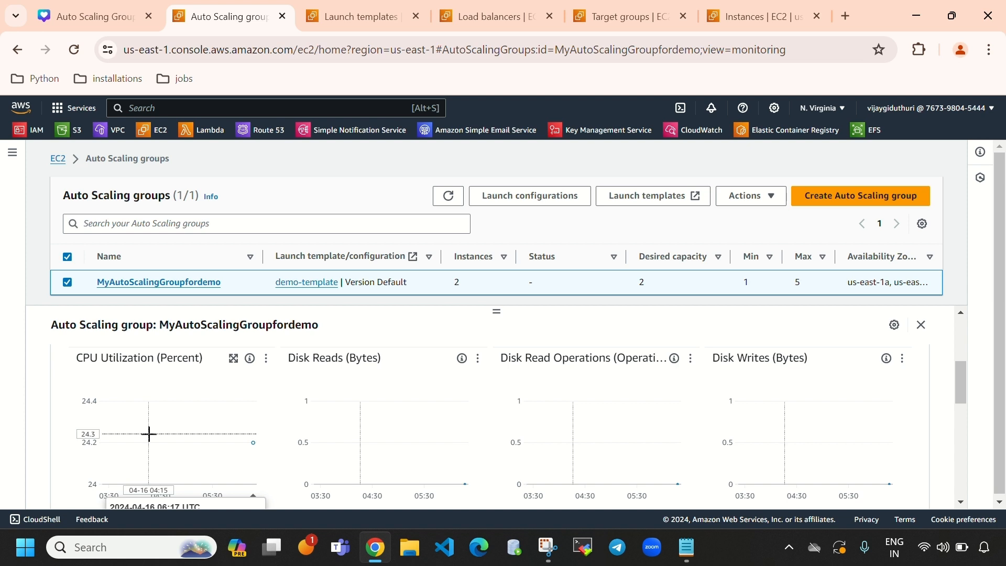
pyautogui.click(233, 358)
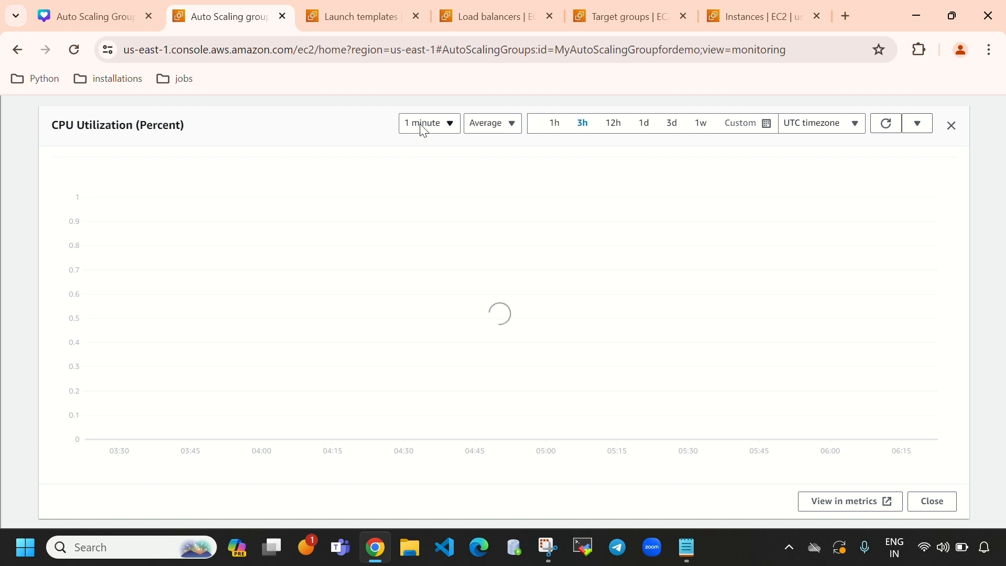
pyautogui.click(423, 129)
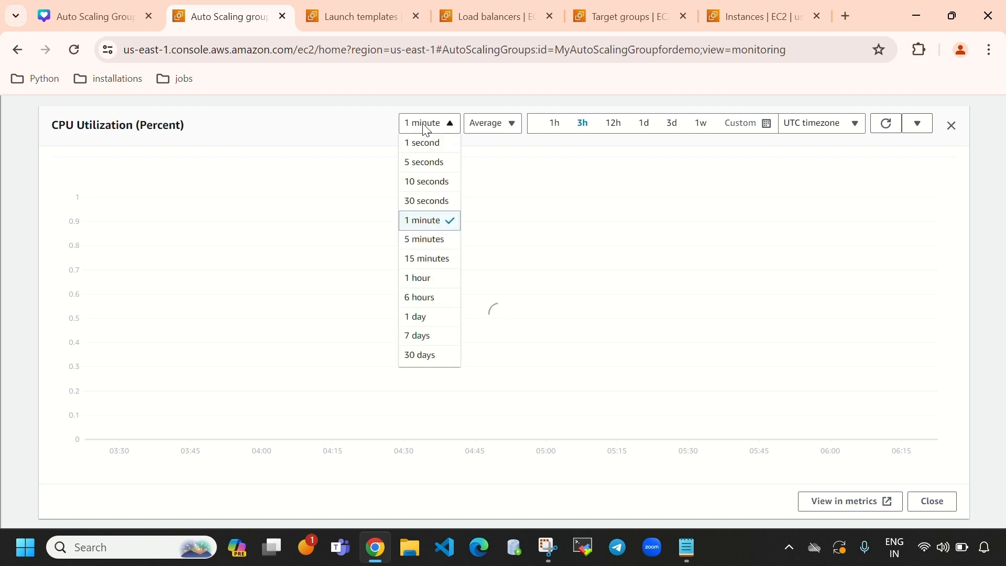
pyautogui.click(429, 224)
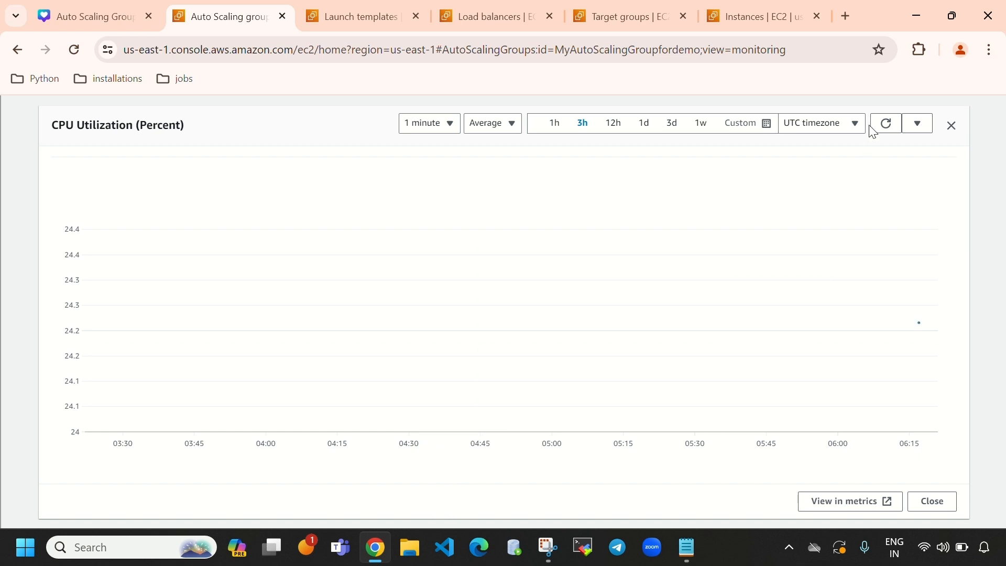
pyautogui.click(881, 129)
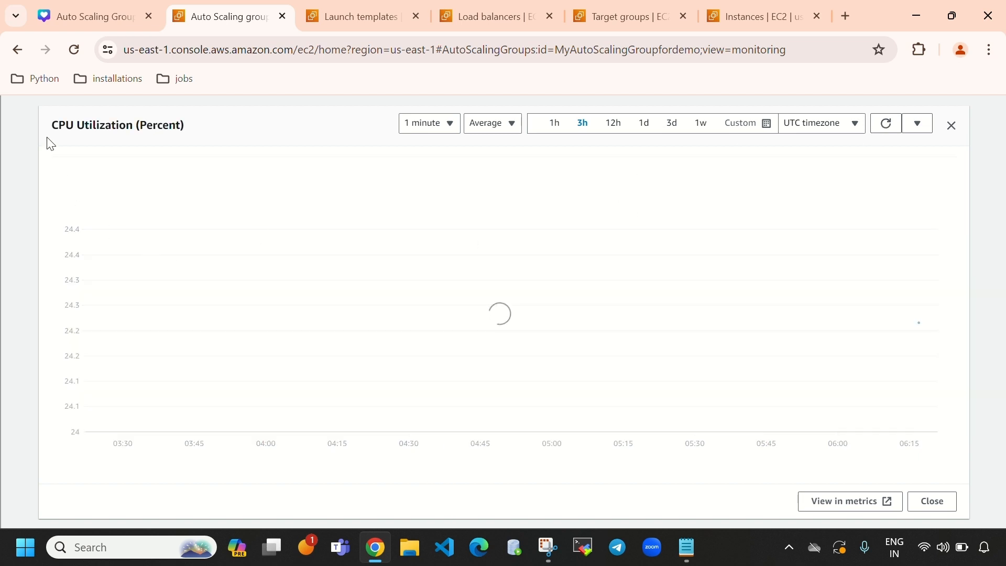
pyautogui.click(951, 129)
pyautogui.scroll(-8, 424, 366)
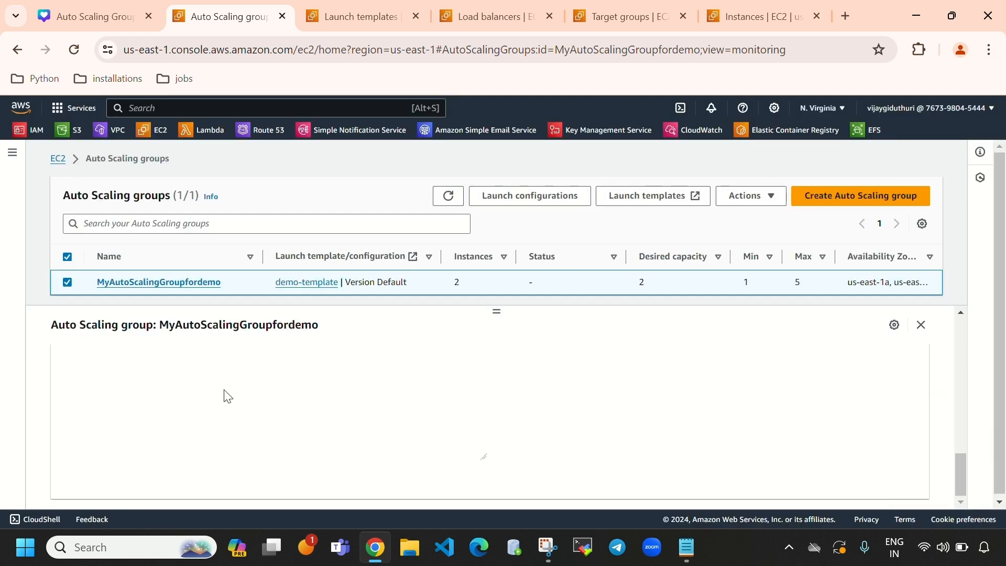
# Step: Open the Auto Scaling groups list in a separate browser tab and show the full details page of MyAutoScalingGroupfordemo
pyautogui.click(13, 153)
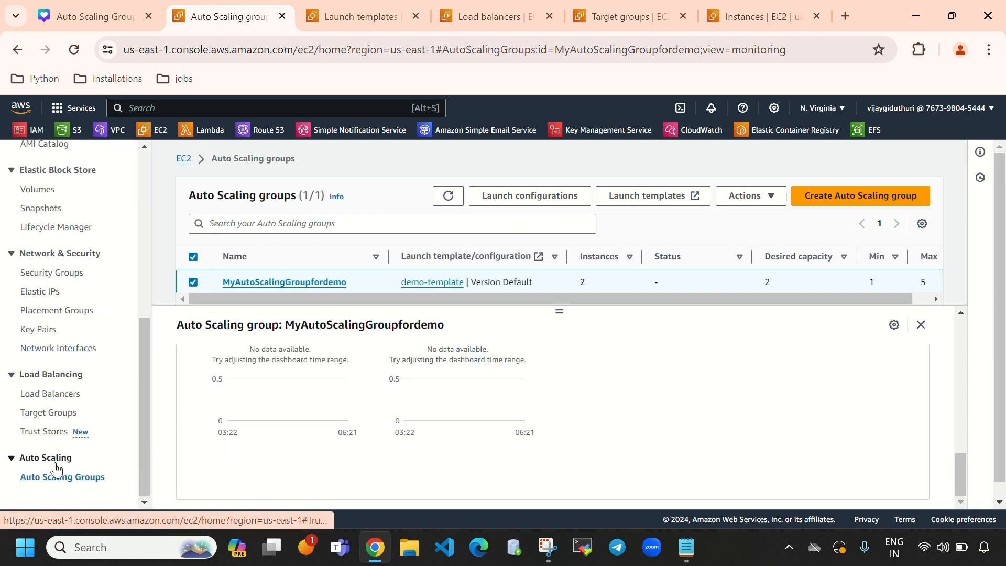
pyautogui.rightClick(64, 476)
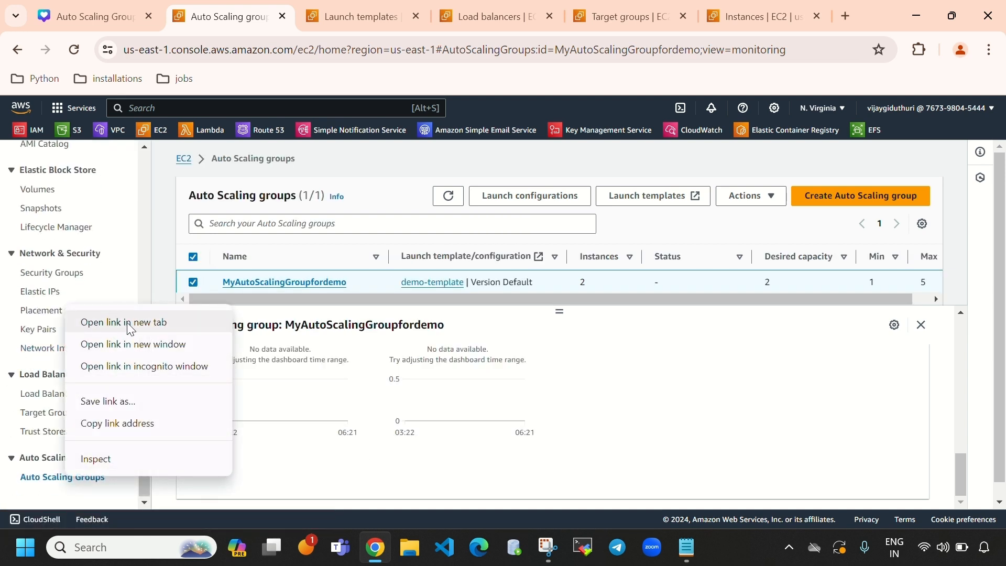
pyautogui.click(127, 323)
pyautogui.click(952, 16)
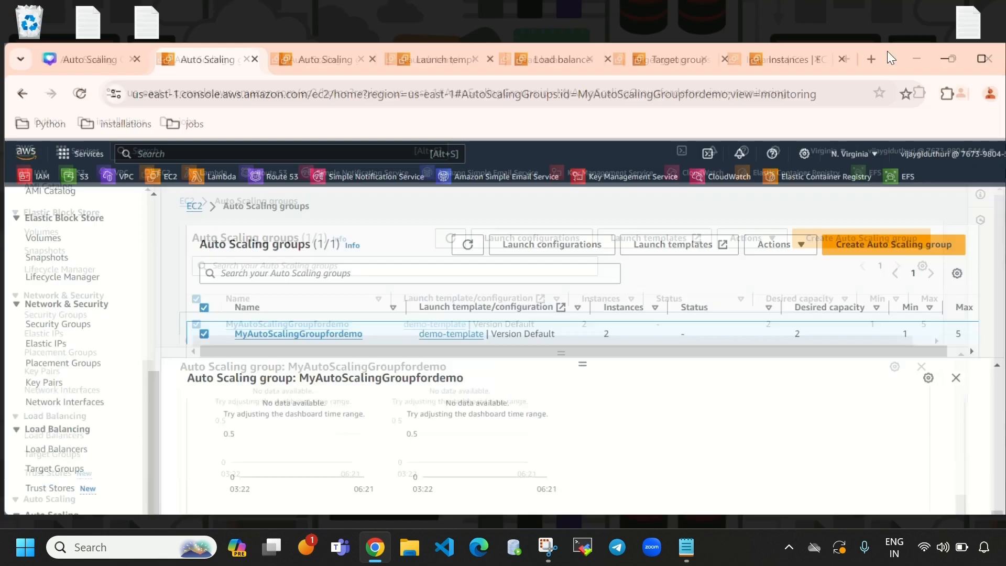
pyautogui.click(318, 79)
pyautogui.click(952, 69)
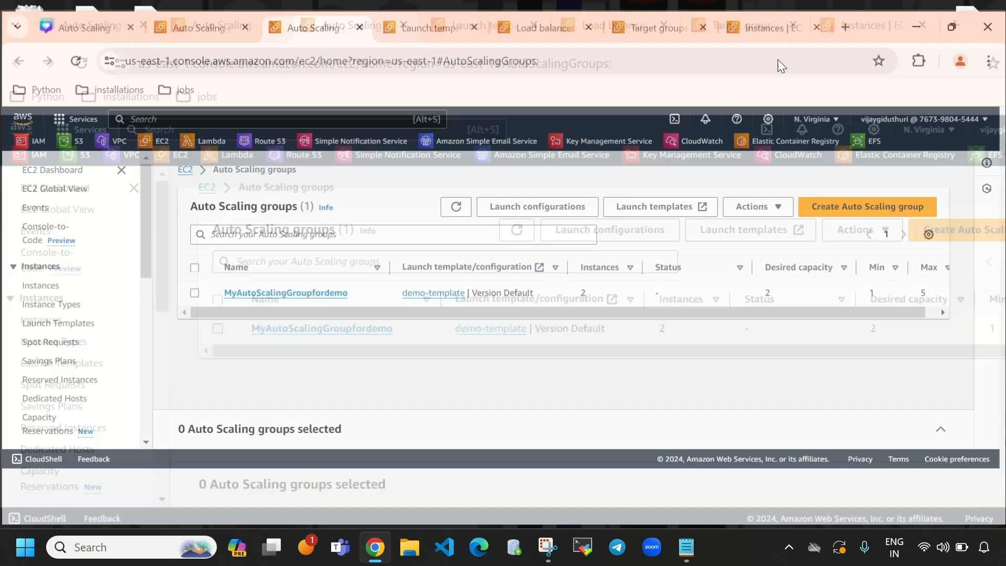
pyautogui.click(300, 283)
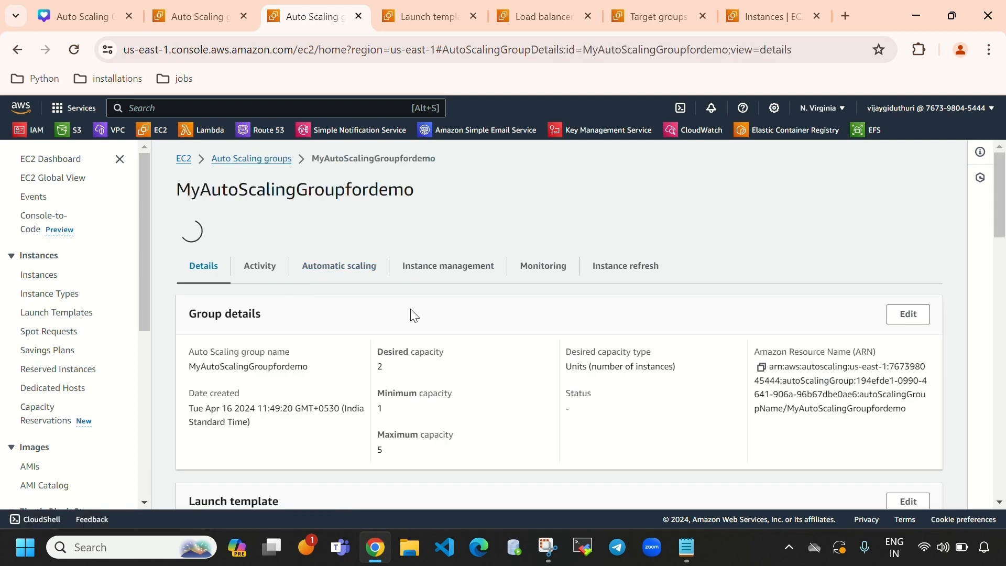
# Step: Inspect the EC2 CloudWatch metrics on the group's full details page, enlarging the CPU Utilization graph
pyautogui.click(555, 237)
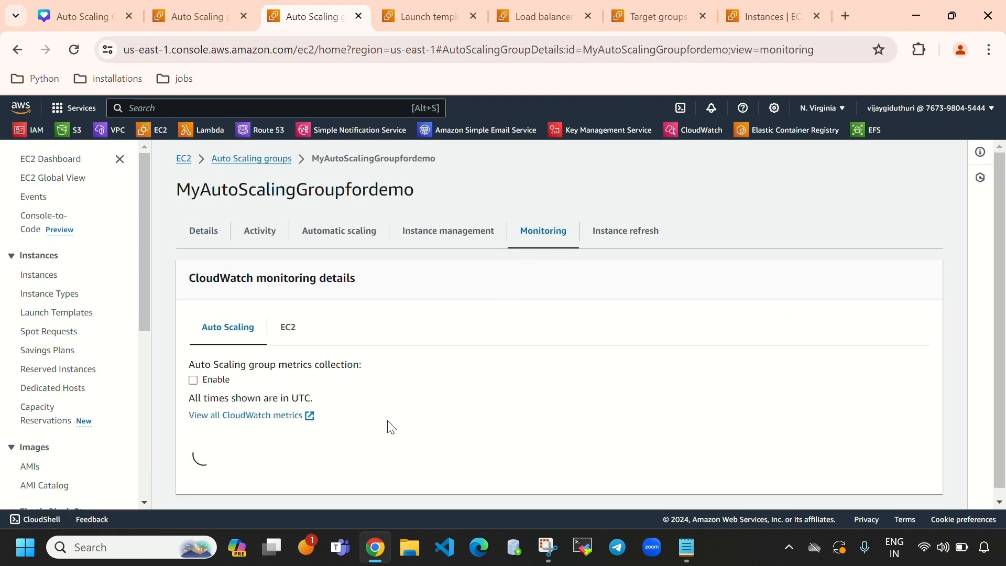
pyautogui.click(288, 318)
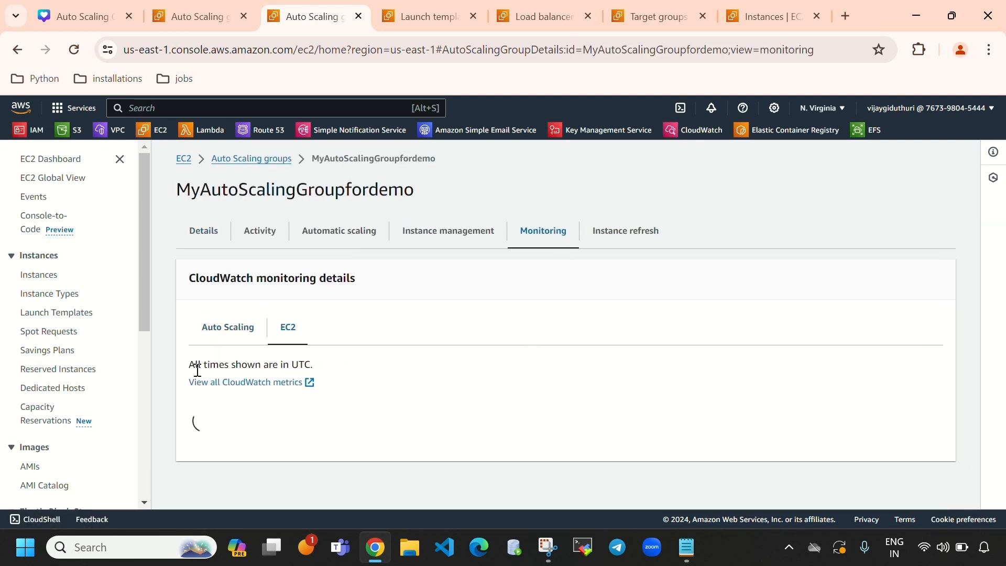
pyautogui.click(120, 159)
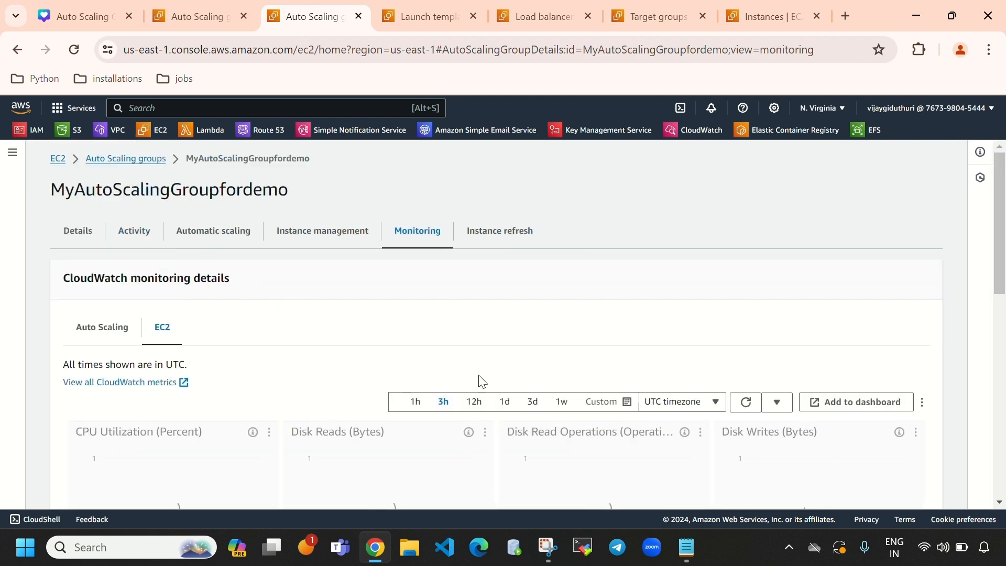
pyautogui.scroll(-3, 482, 377)
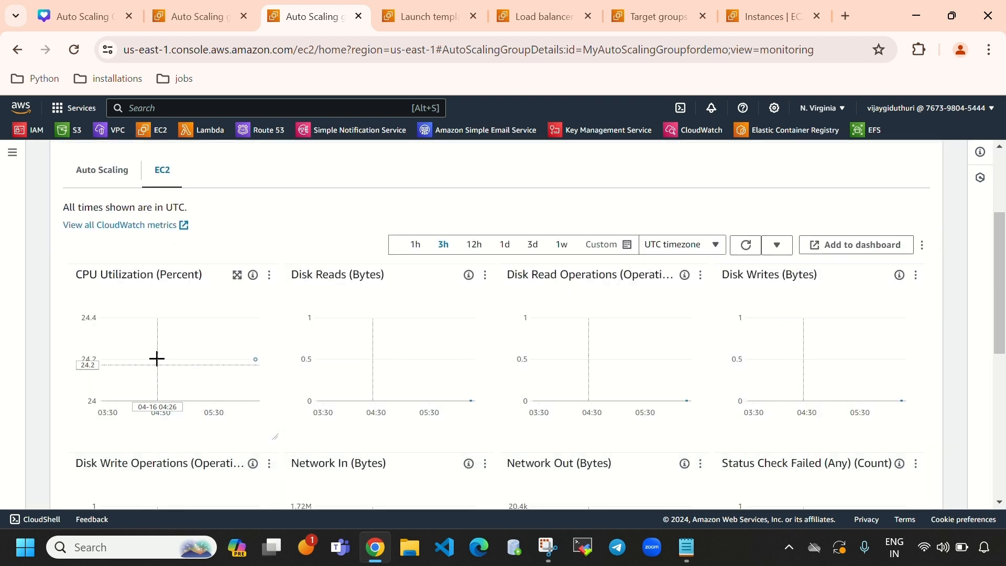
pyautogui.click(155, 357)
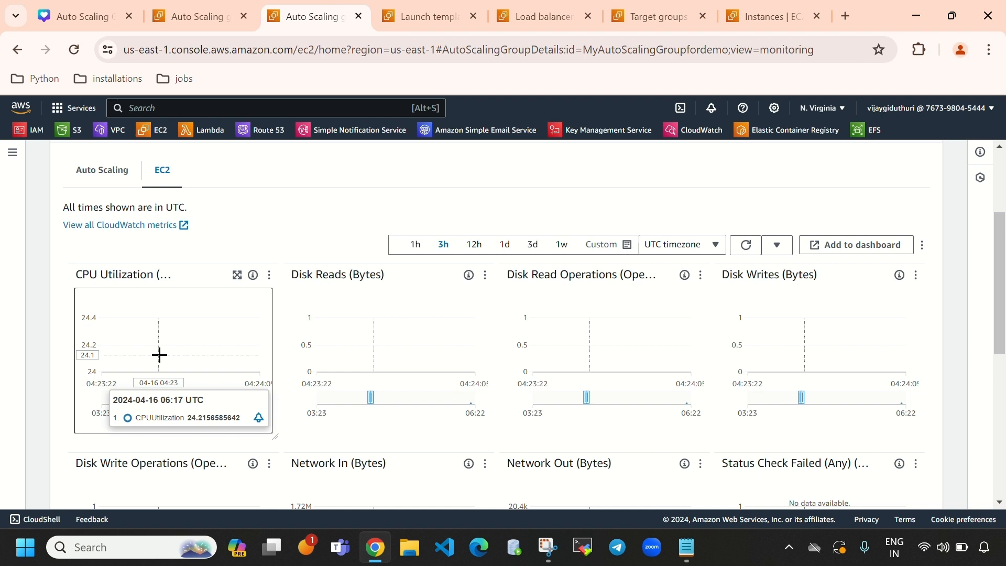
pyautogui.click(236, 275)
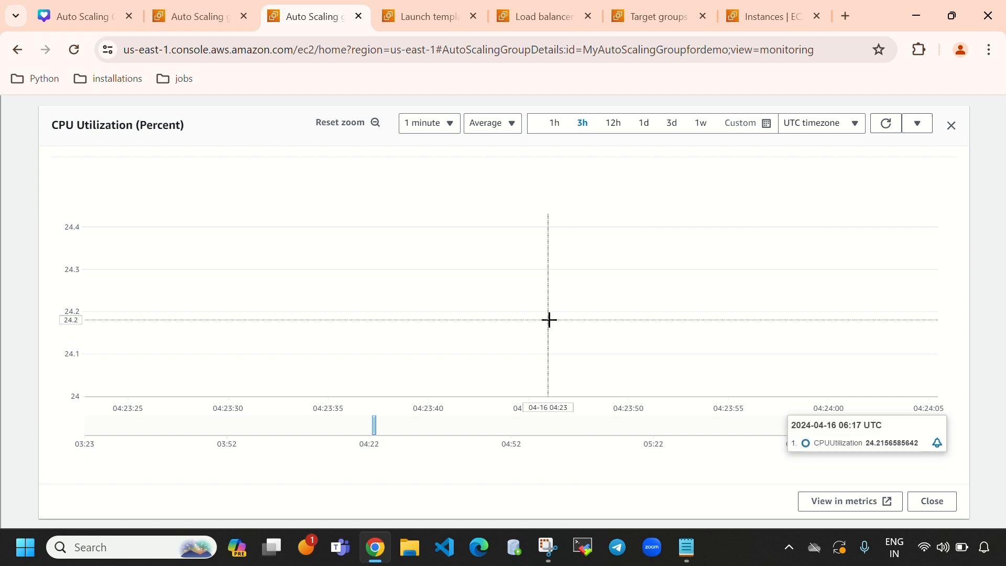
# Step: Copy the public IPv4 address of instance ins-1 and load it in a new browser tab
pyautogui.click(199, 21)
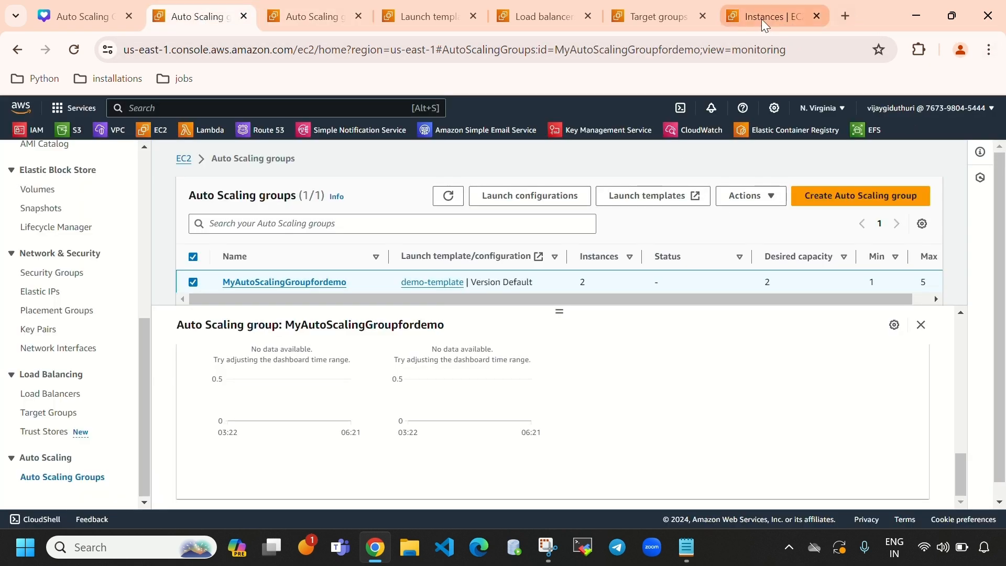
pyautogui.click(762, 19)
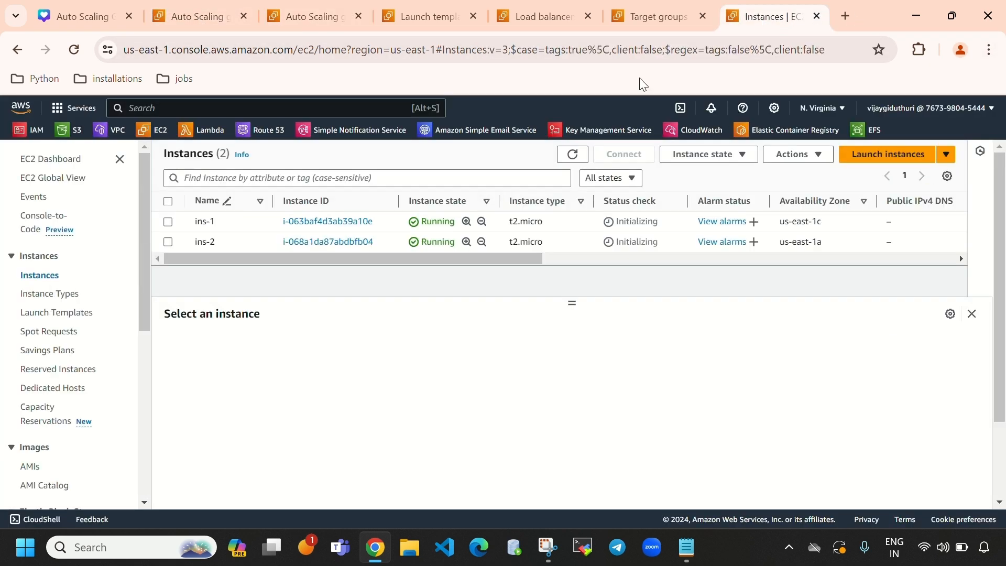
pyautogui.click(168, 222)
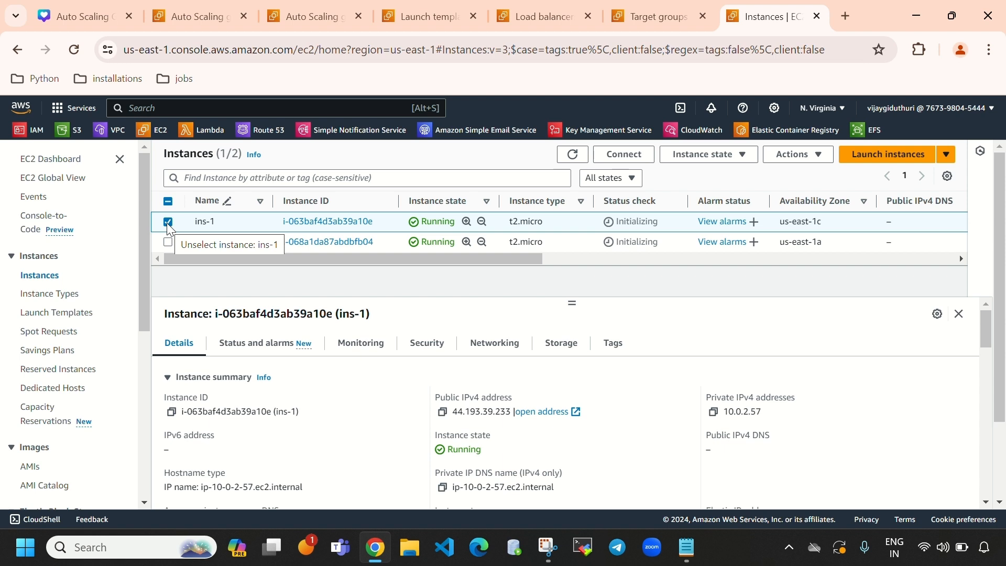
pyautogui.click(442, 411)
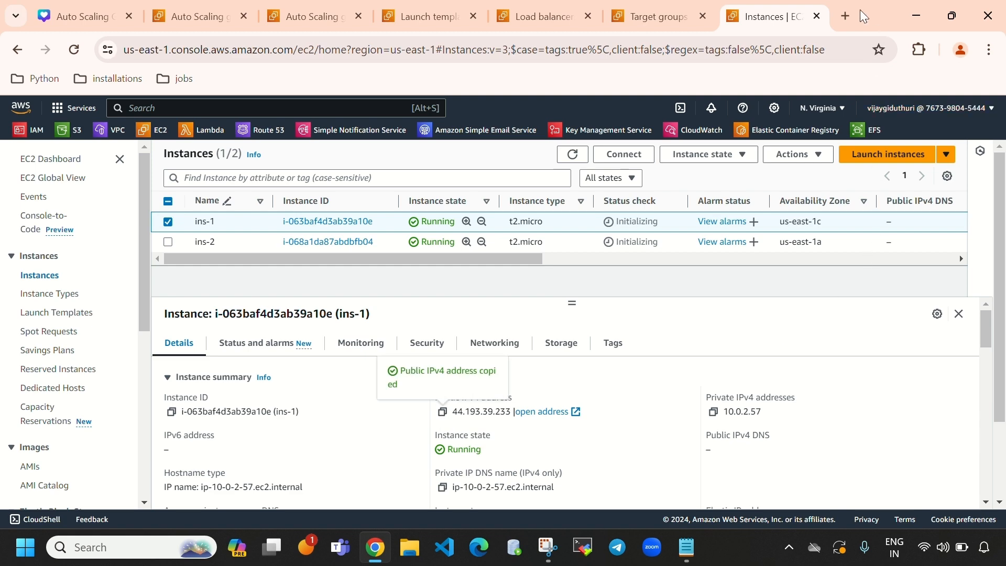
pyautogui.click(841, 18)
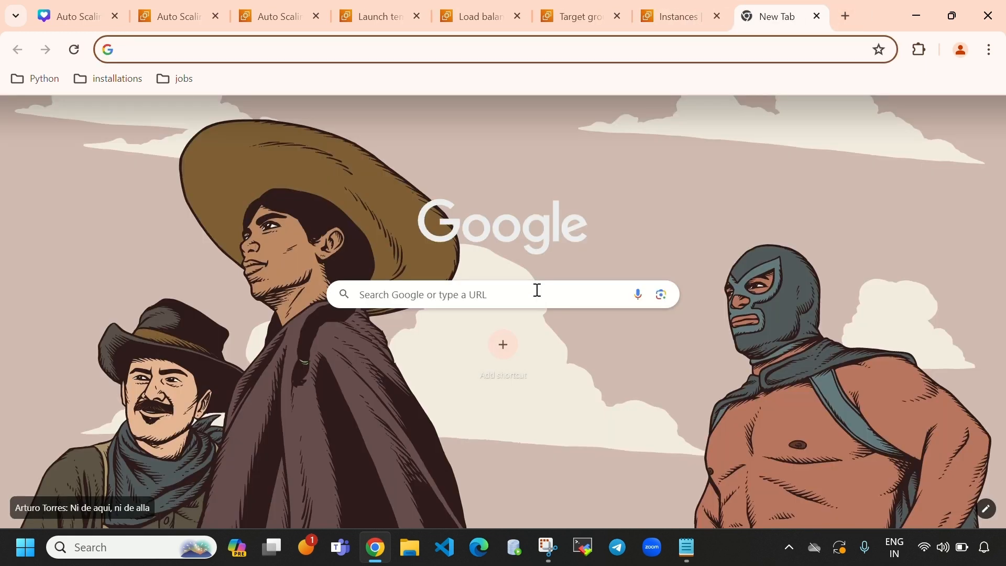
pyautogui.hotkey('ctrl', 'v')
pyautogui.press('Return')
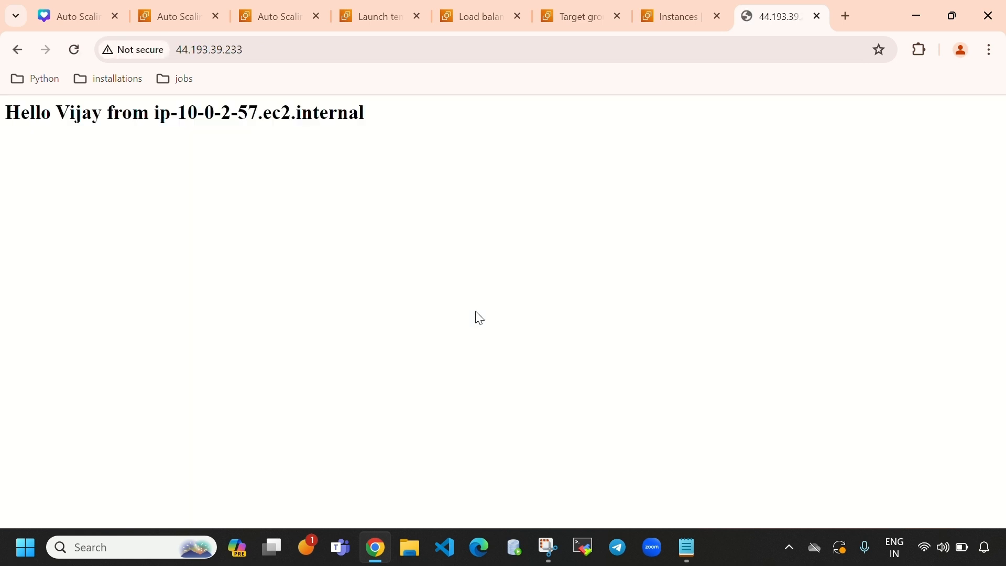
# Step: Compare the host name in the served greeting with the private IPv4 address of ins-1
pyautogui.moveTo(10, 108); pyautogui.dragTo(263, 120)
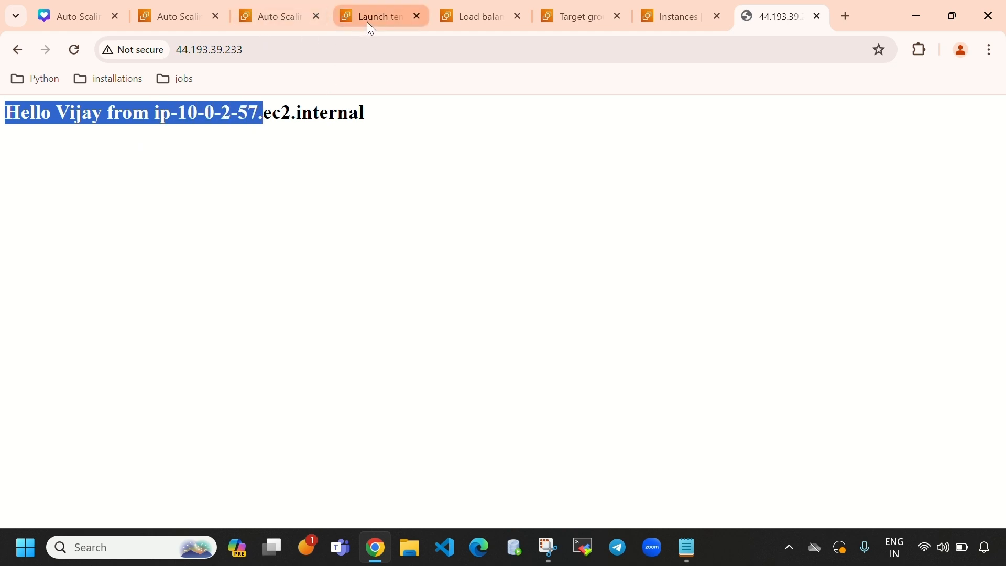
pyautogui.click(670, 23)
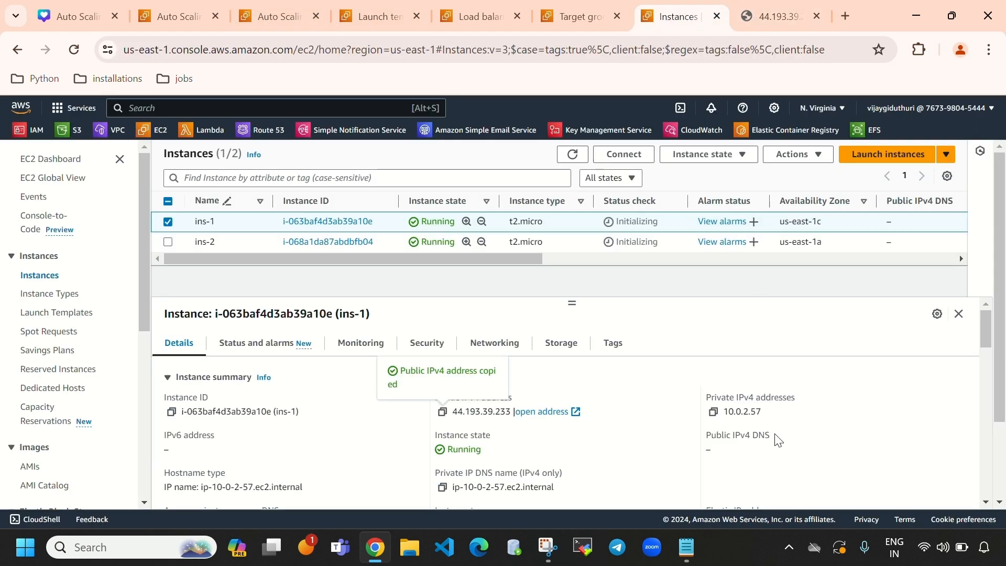
pyautogui.moveTo(763, 412); pyautogui.dragTo(721, 415)
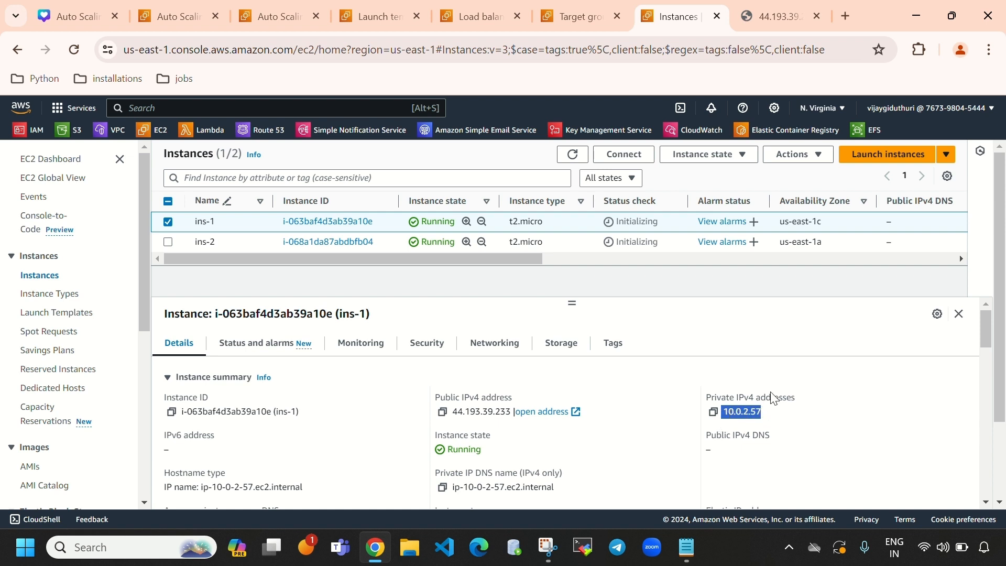
# Step: Select only instance ins-2, copy its public IPv4 address and load it in a new browser tab
pyautogui.click(169, 223)
pyautogui.click(167, 242)
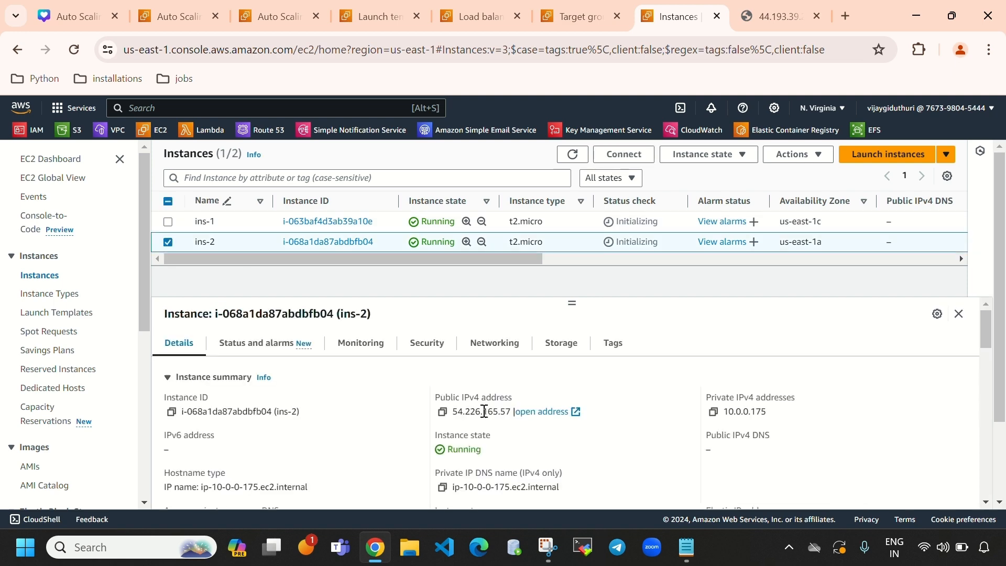
pyautogui.click(442, 411)
pyautogui.click(845, 15)
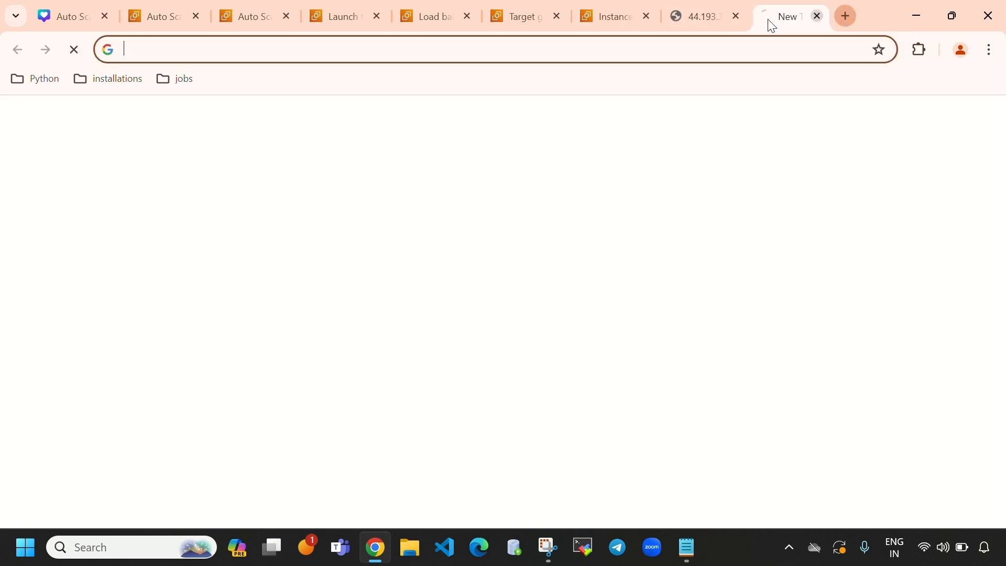
pyautogui.click(499, 294)
pyautogui.hotkey('ctrl', 'v')
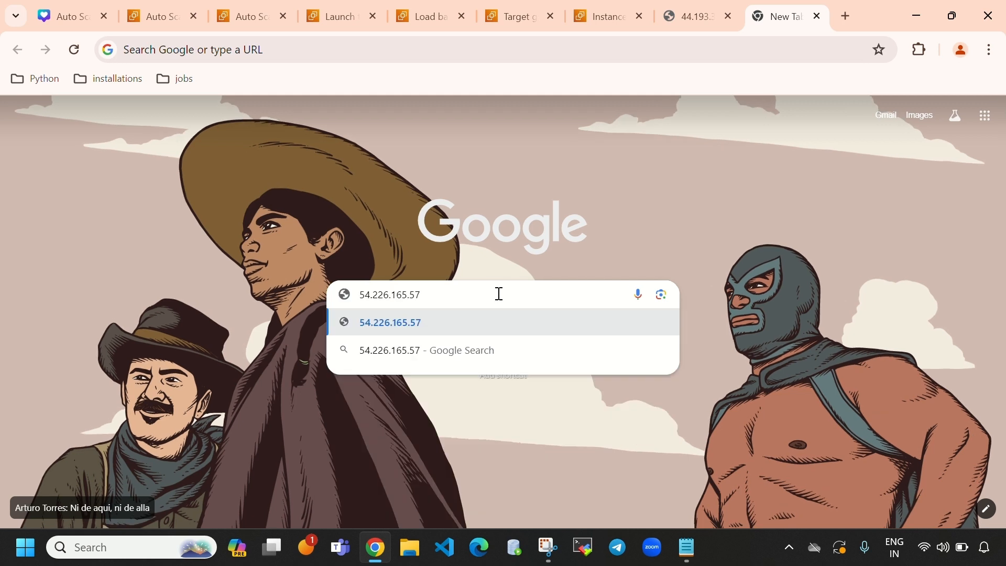
pyautogui.press('Return')
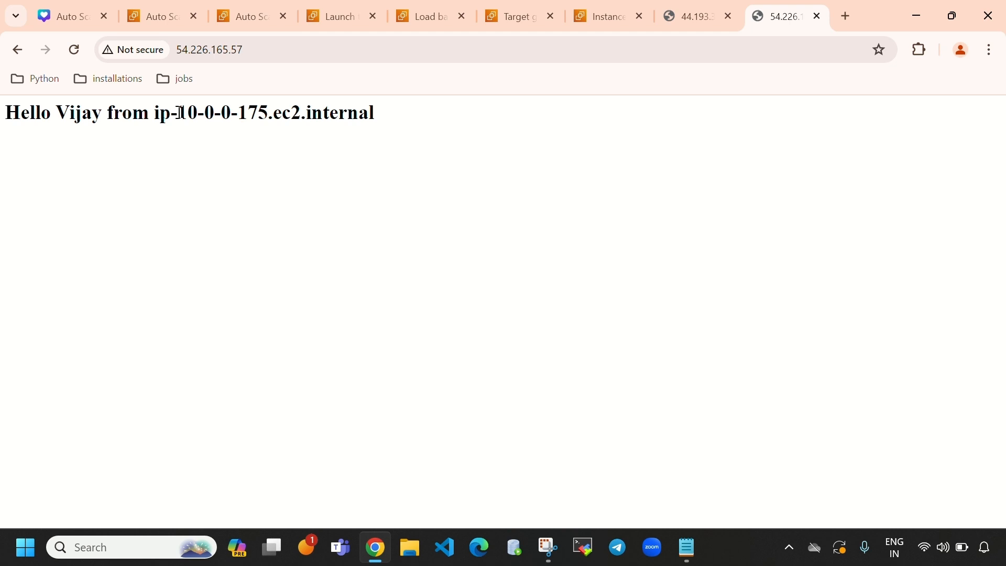
# Step: Compare the host name in the second greeting page with the private IPv4 address of ins-2
pyautogui.moveTo(179, 112); pyautogui.dragTo(274, 115)
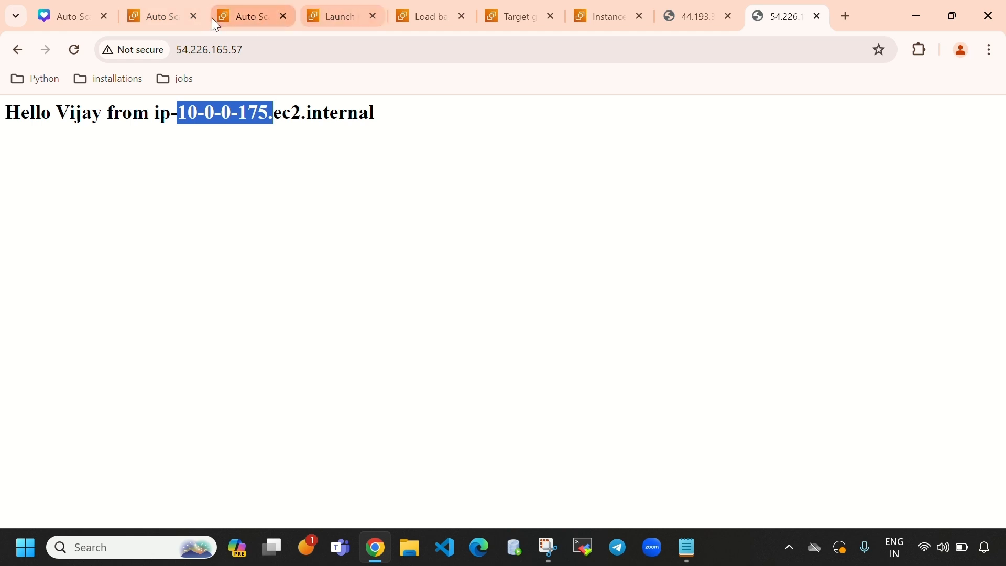
pyautogui.click(341, 16)
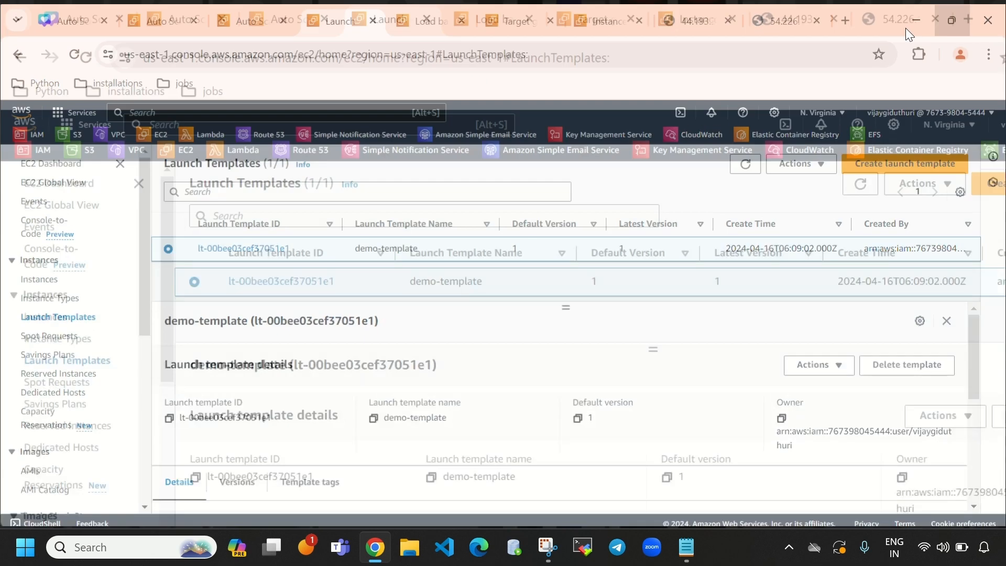
pyautogui.click(603, 68)
pyautogui.click(952, 68)
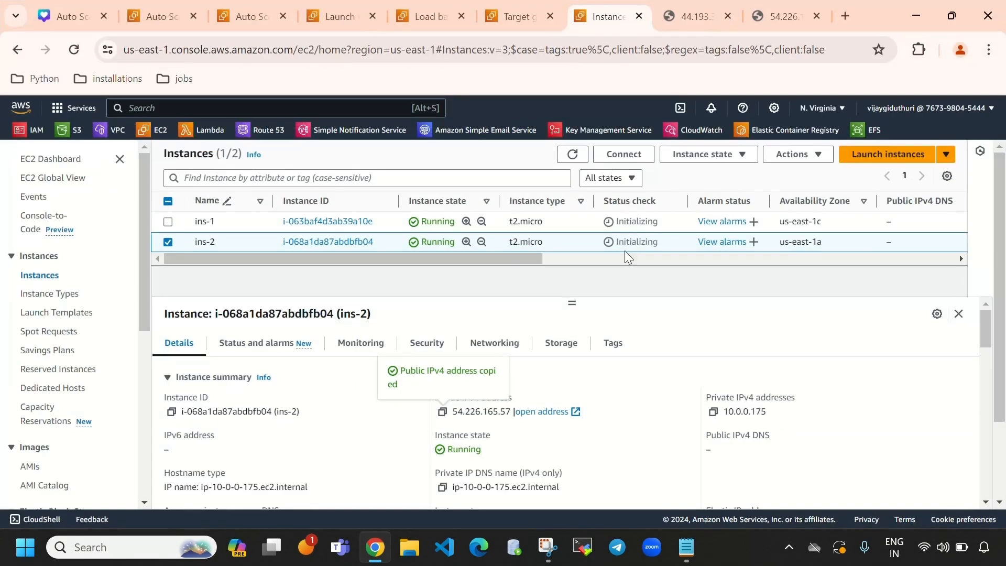
pyautogui.moveTo(805, 419)
pyautogui.mouseDown()
pyautogui.moveTo(722, 418)
pyautogui.moveTo(806, 401)
pyautogui.mouseUp()
pyautogui.click(638, 296)
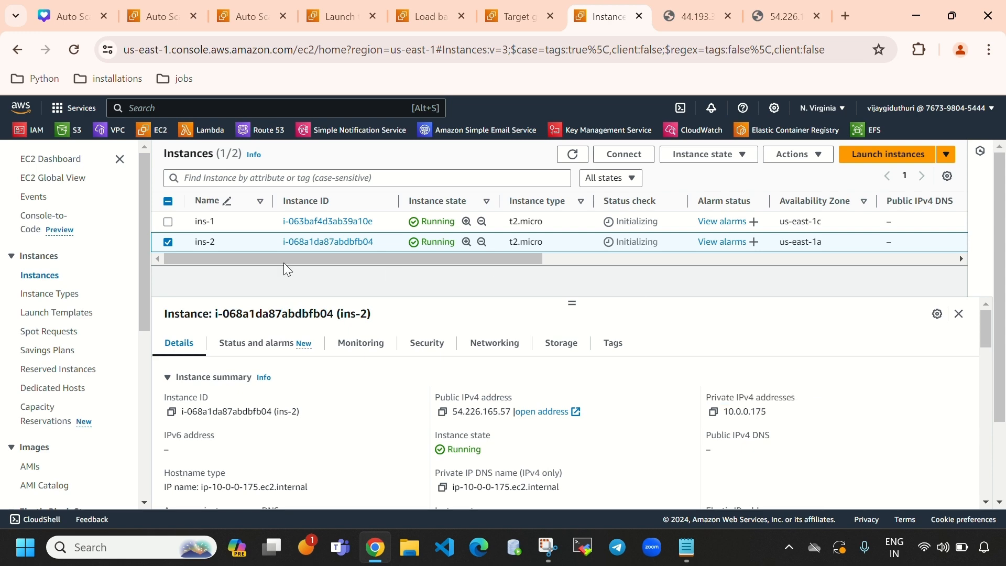
# Step: Deselect ins-2 and close the two browser tabs that show the instances' greeting pages
pyautogui.click(167, 242)
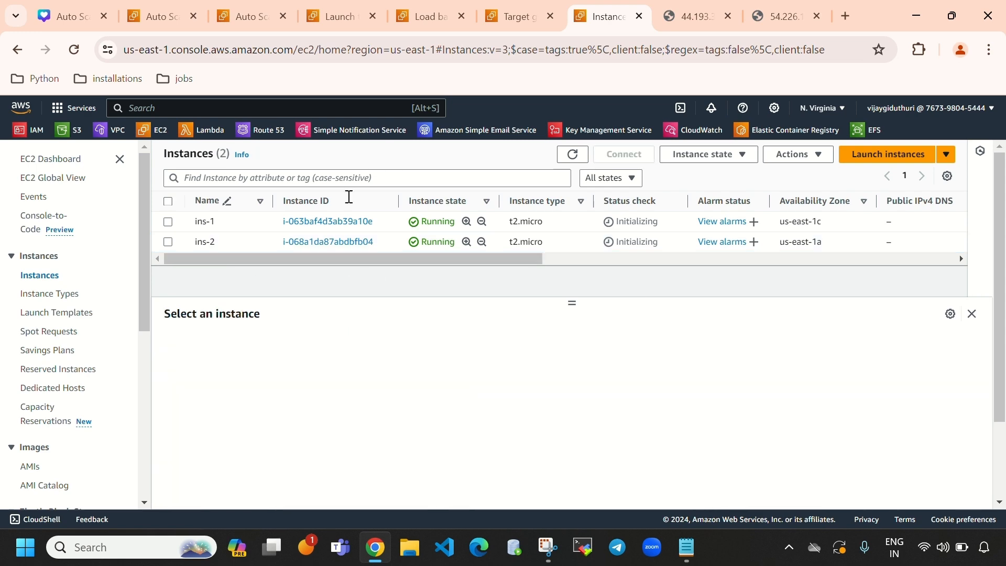
pyautogui.click(951, 16)
pyautogui.click(728, 70)
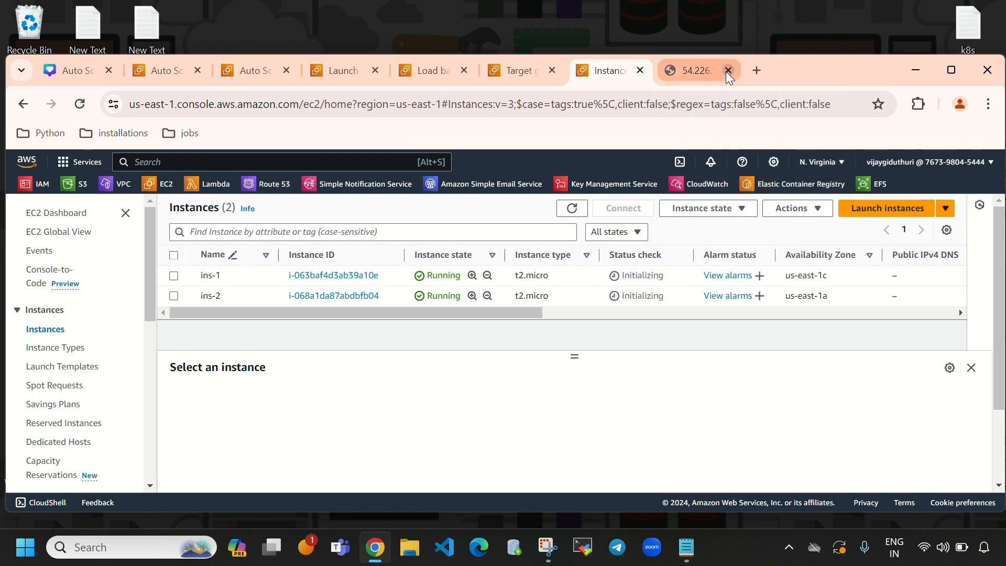
pyautogui.click(729, 71)
# Step: Refresh the load balancers list, check the state of MyAutoScalingGroupfordemo-1 and enlarge its details area
pyautogui.click(524, 76)
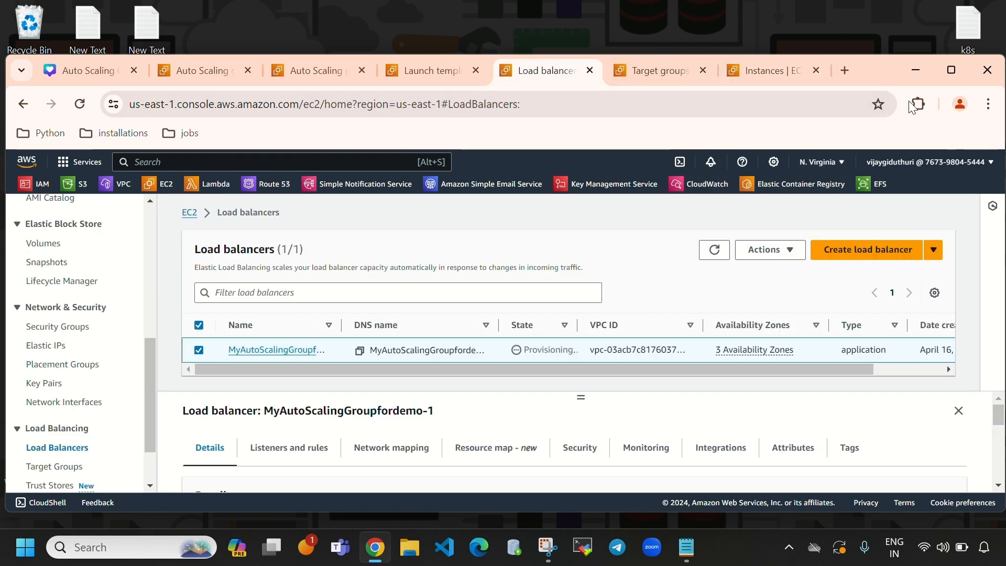
pyautogui.click(951, 69)
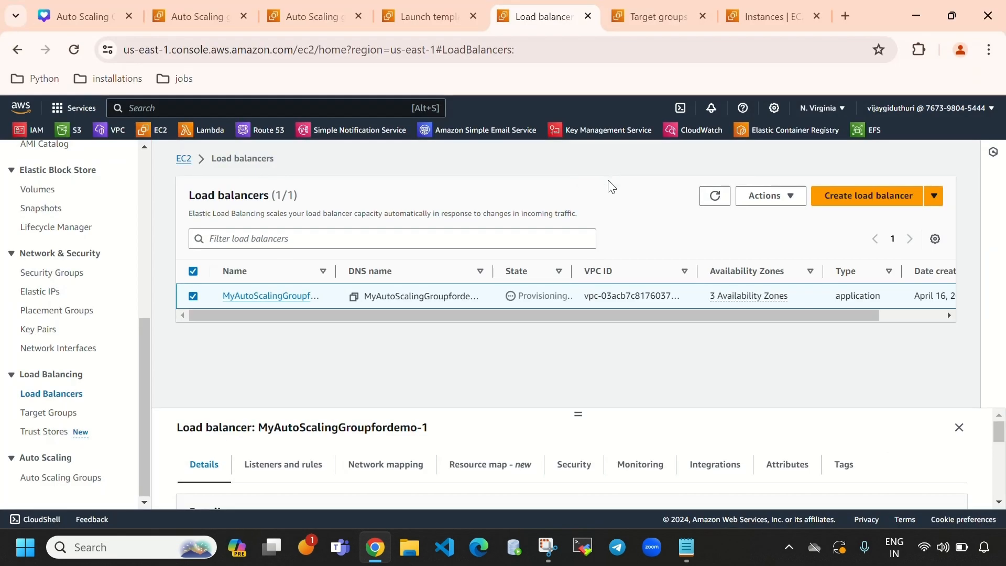
pyautogui.click(714, 197)
pyautogui.doubleClick(524, 296)
pyautogui.click(577, 412)
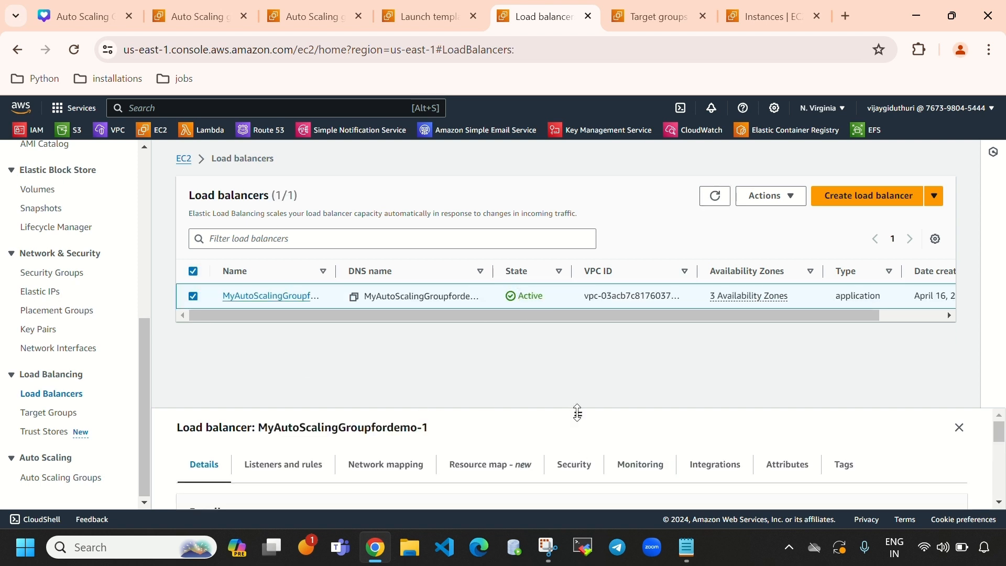
pyautogui.moveTo(577, 413); pyautogui.dragTo(578, 351)
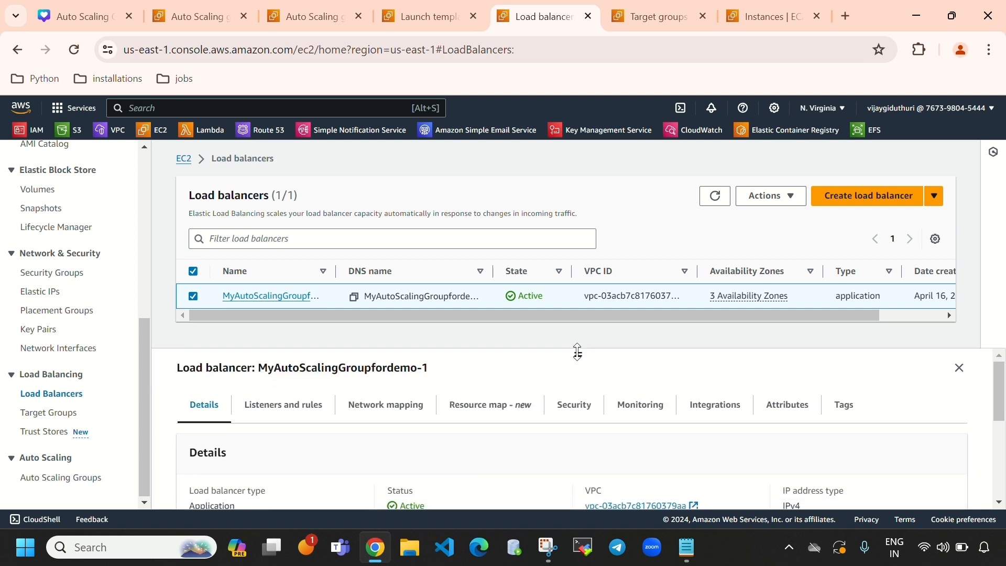
# Step: Copy the DNS name of the load balancer MyAutoScalingGroupfordemo-1 and load it in a new browser tab
pyautogui.click(354, 297)
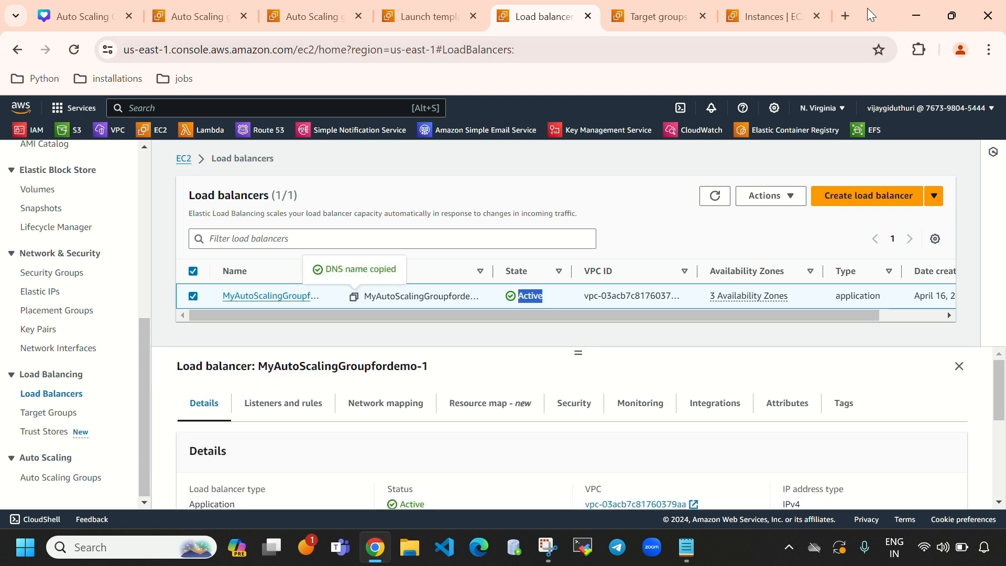
pyautogui.click(845, 17)
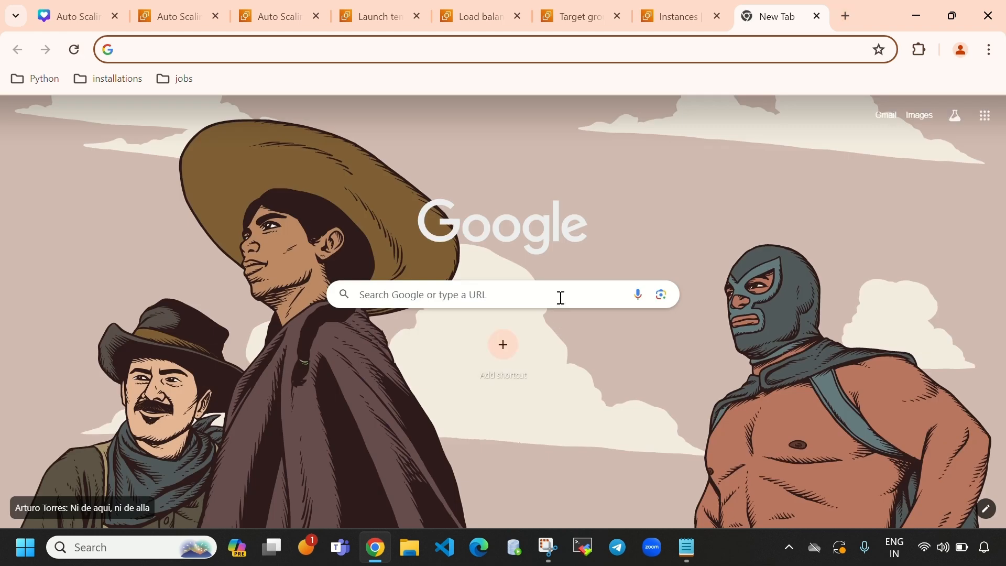
pyautogui.click(560, 296)
pyautogui.hotkey('ctrl', 'v')
pyautogui.press('Return')
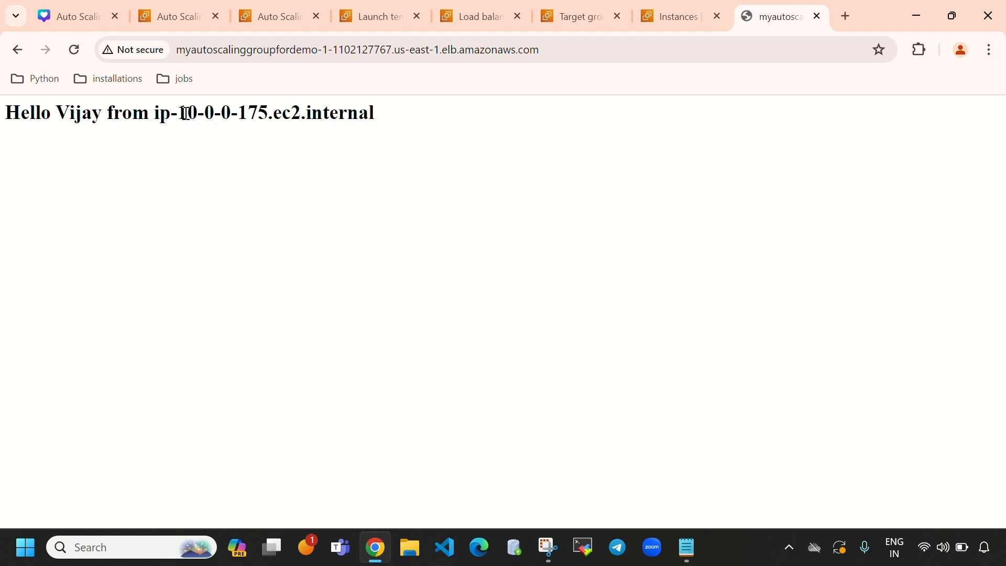
# Step: Compare the host address in the load balancer's greeting page with the private IPv4 addresses of ins-1 and ins-2
pyautogui.moveTo(183, 114); pyautogui.dragTo(267, 115)
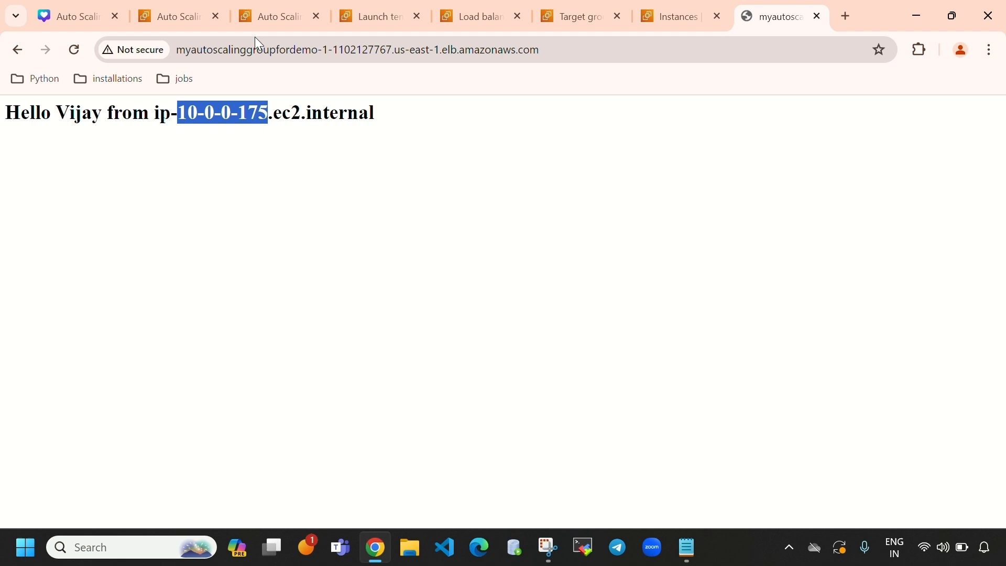
pyautogui.click(366, 19)
pyautogui.click(672, 19)
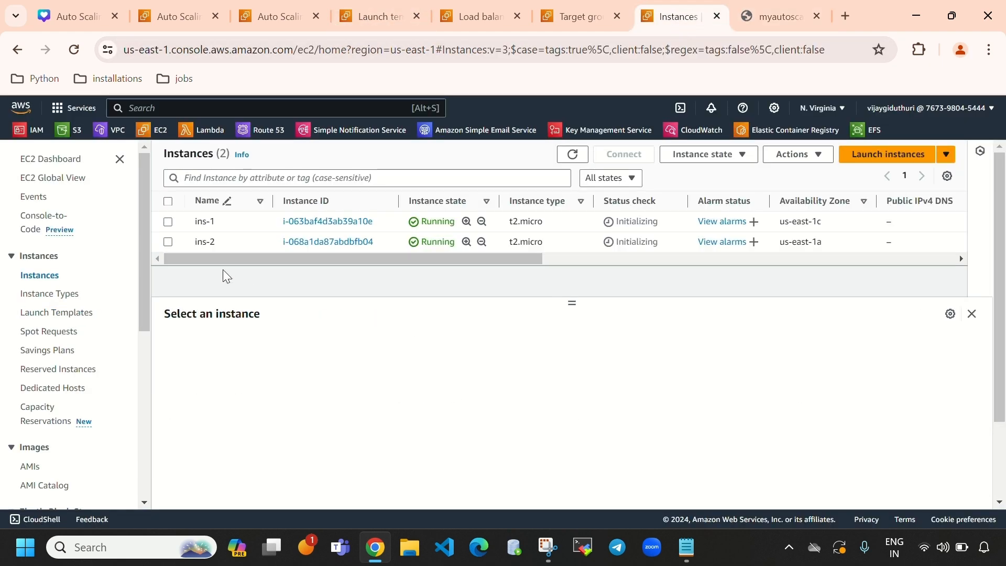
pyautogui.click(168, 222)
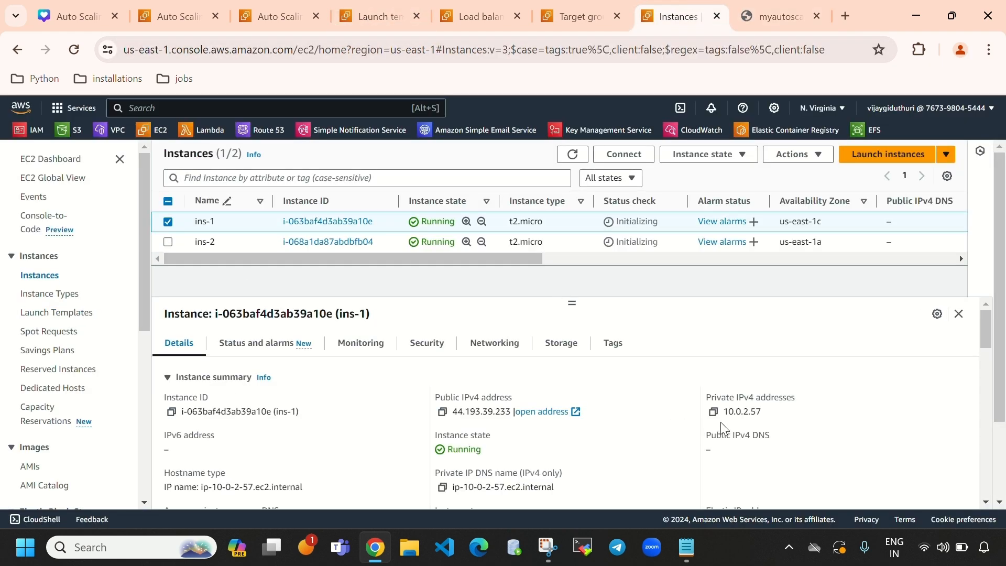
pyautogui.click(168, 241)
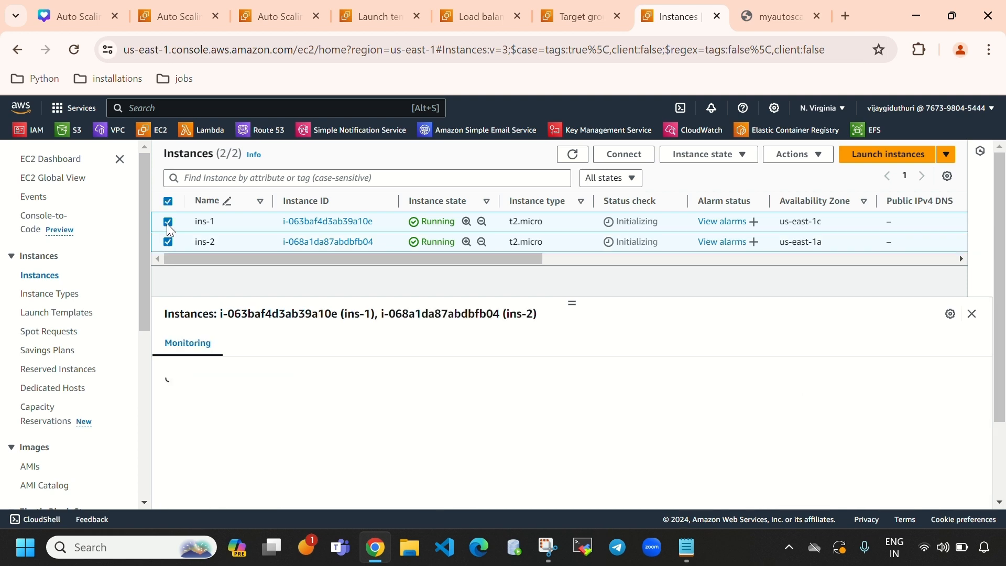
pyautogui.click(167, 222)
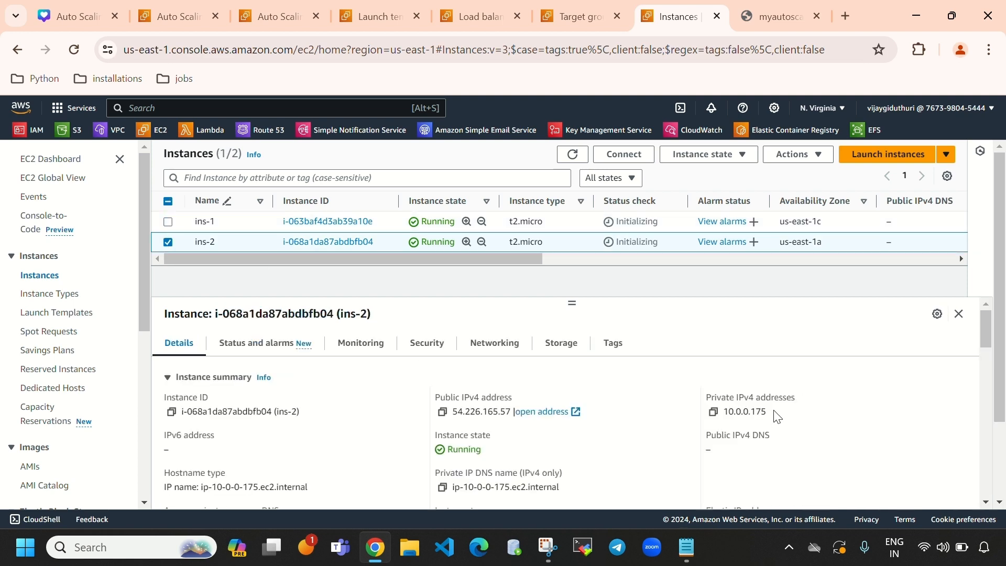
pyautogui.moveTo(769, 412); pyautogui.dragTo(727, 411)
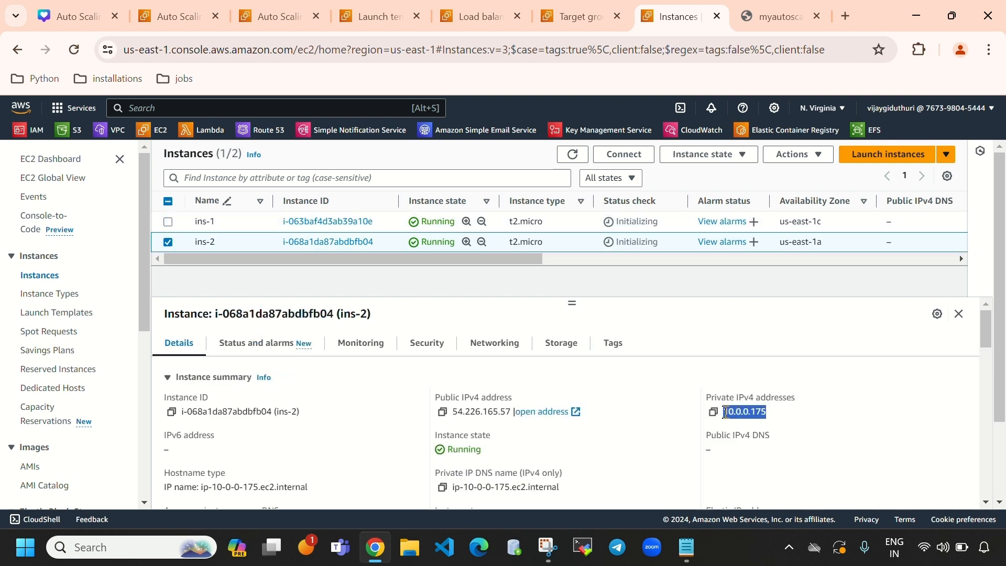
# Step: Reload the load balancer's greeting page and compare its host address with the private IPv4 address of ins-1
pyautogui.click(760, 19)
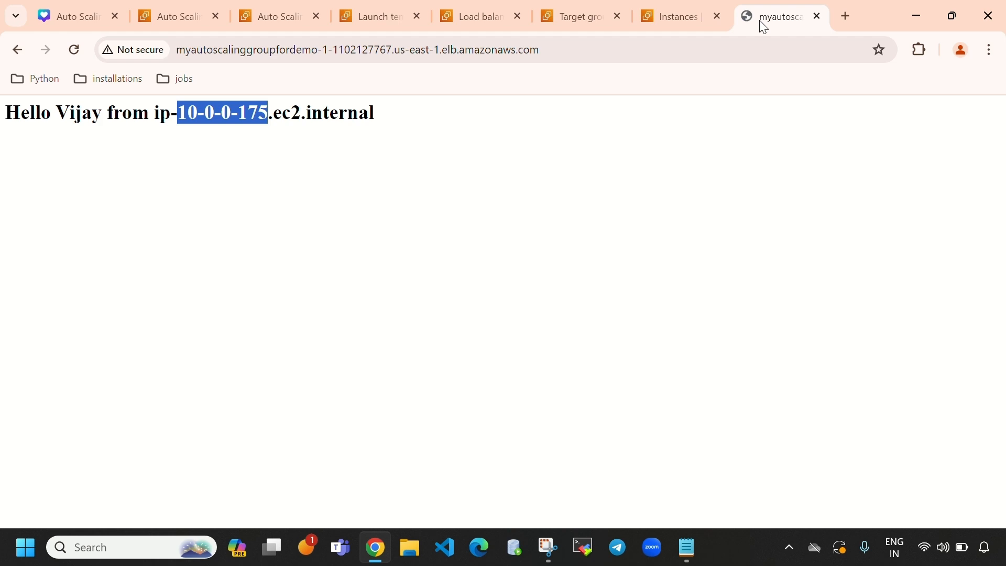
pyautogui.click(73, 51)
pyautogui.click(74, 51)
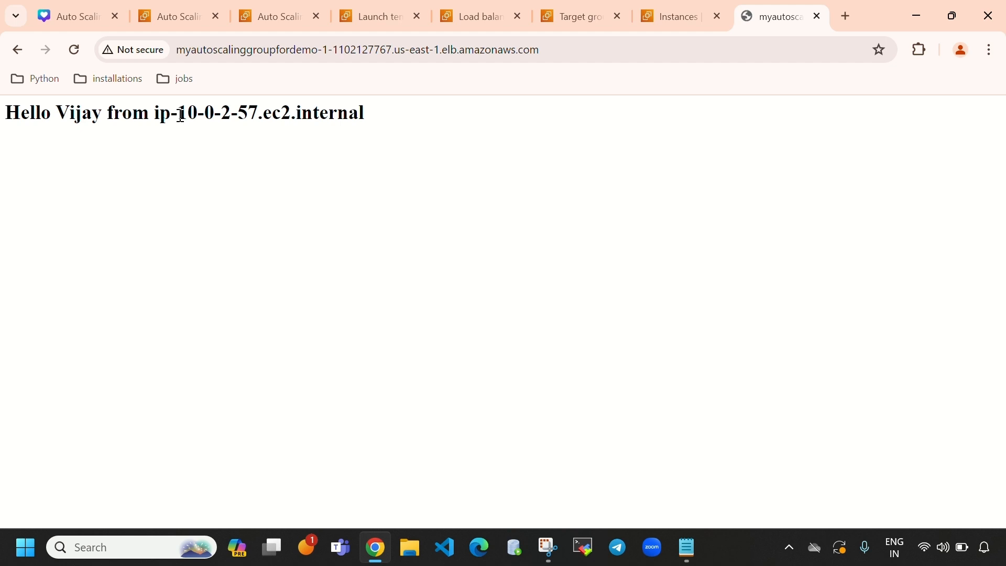
pyautogui.moveTo(181, 116); pyautogui.dragTo(260, 109)
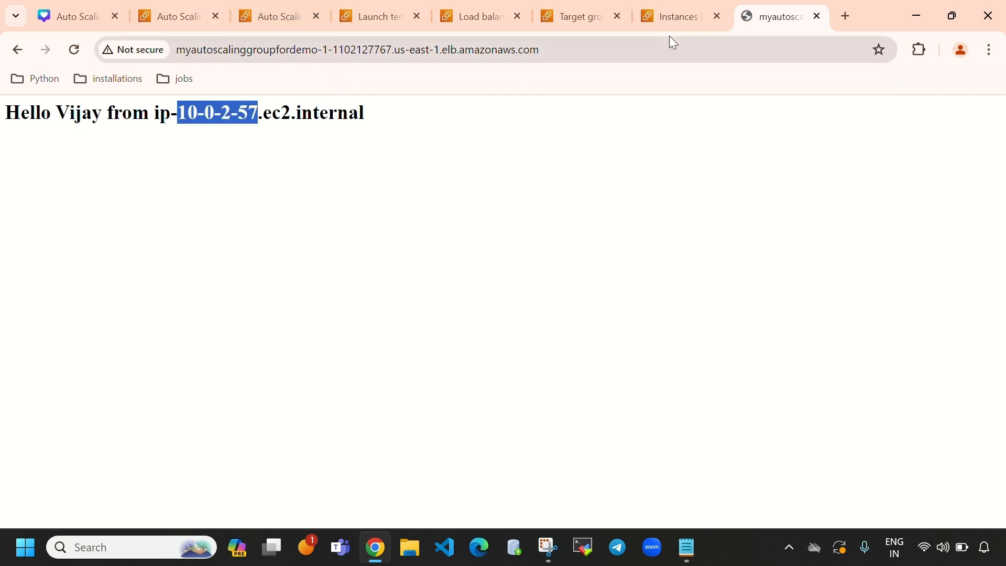
pyautogui.click(669, 21)
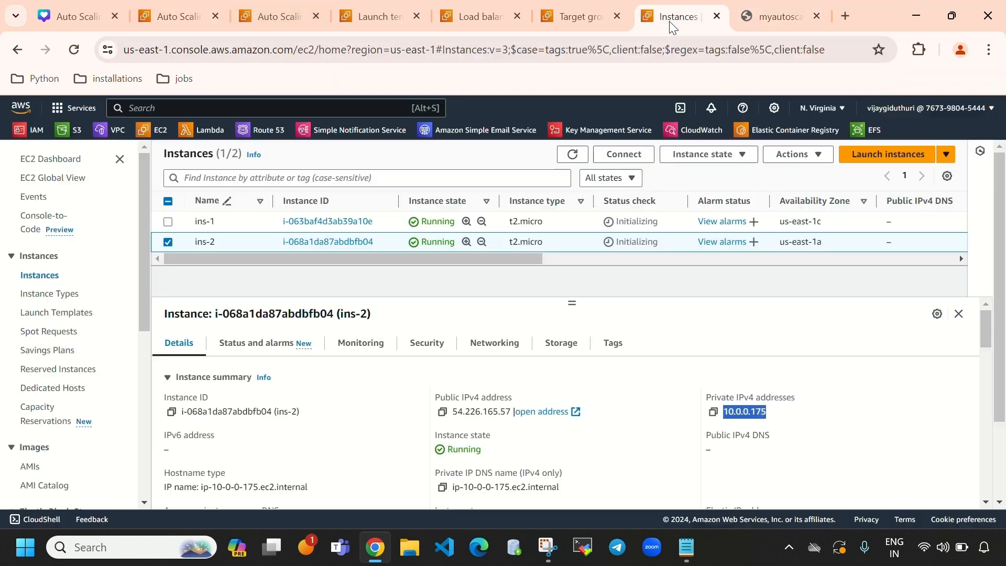
pyautogui.click(168, 222)
pyautogui.click(169, 241)
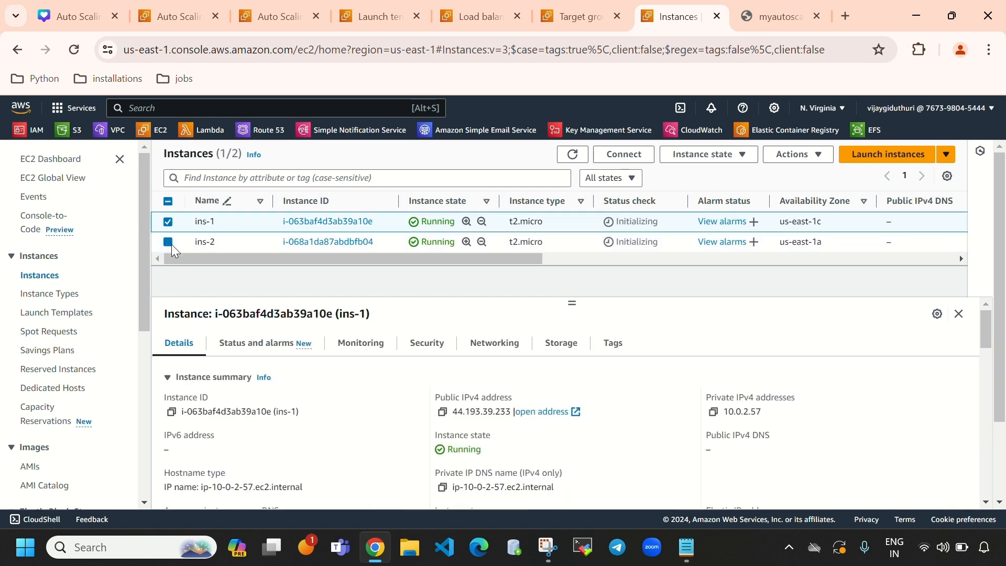
pyautogui.moveTo(764, 411); pyautogui.dragTo(724, 411)
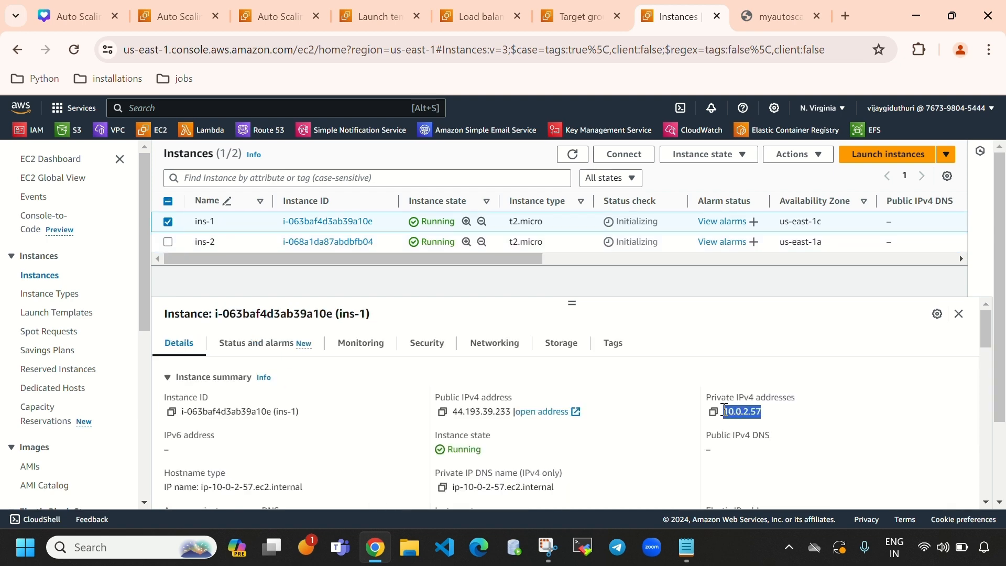
# Step: Reload the load balancer's greeting page again to check which instance answers, and return to the Auto Scaling group MyAutoScalingGroupfordemo
pyautogui.click(781, 20)
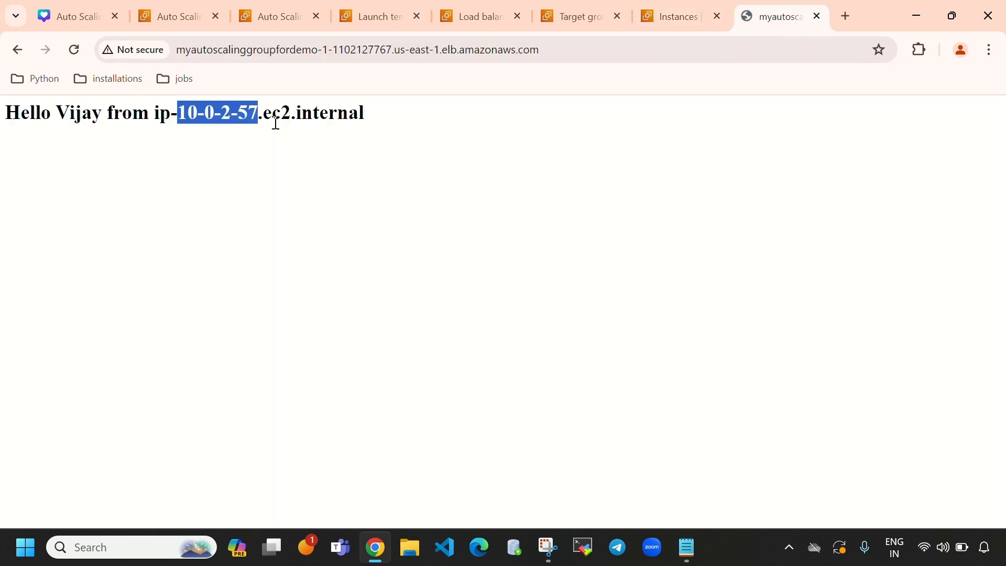
pyautogui.click(392, 120)
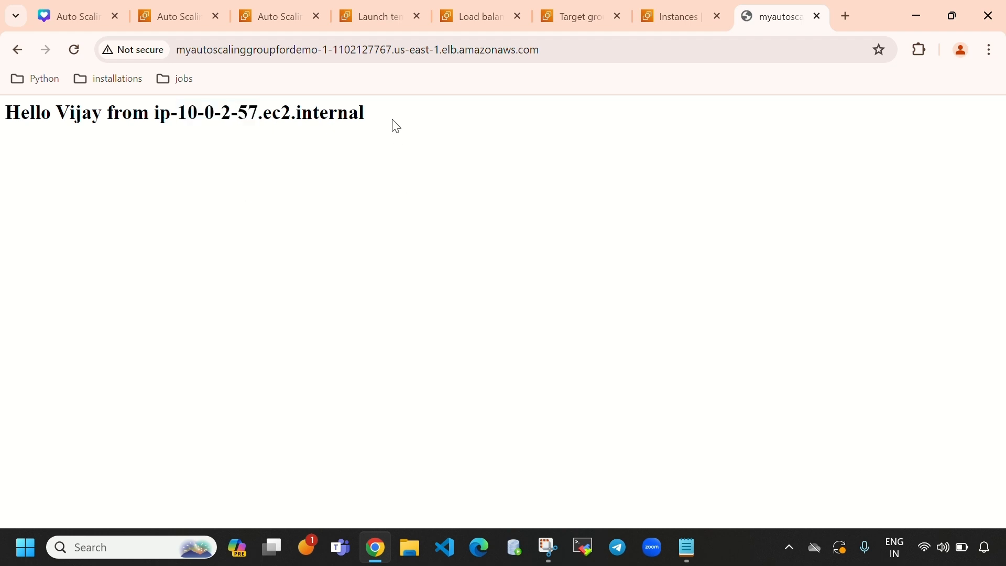
pyautogui.click(73, 49)
pyautogui.click(74, 49)
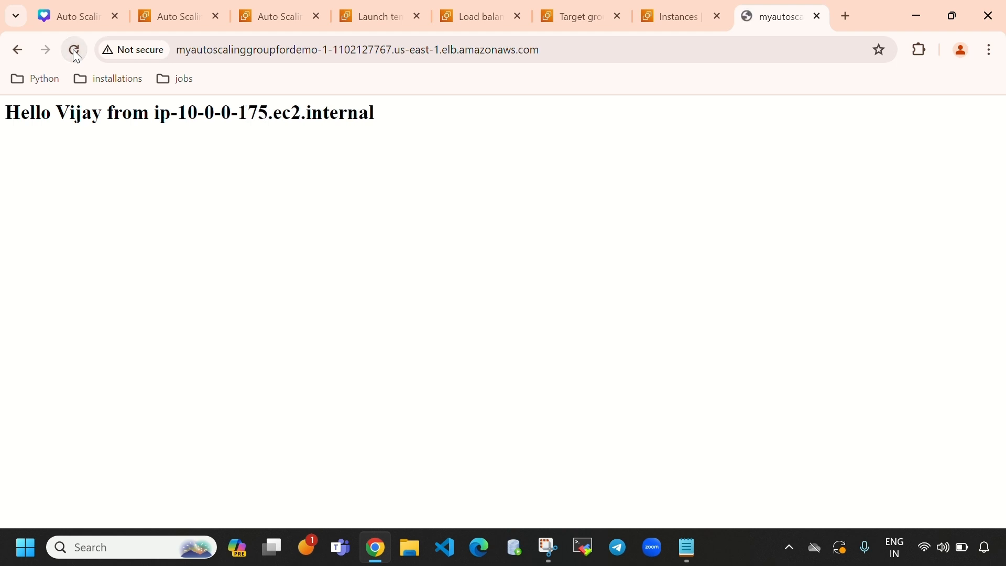
pyautogui.click(189, 16)
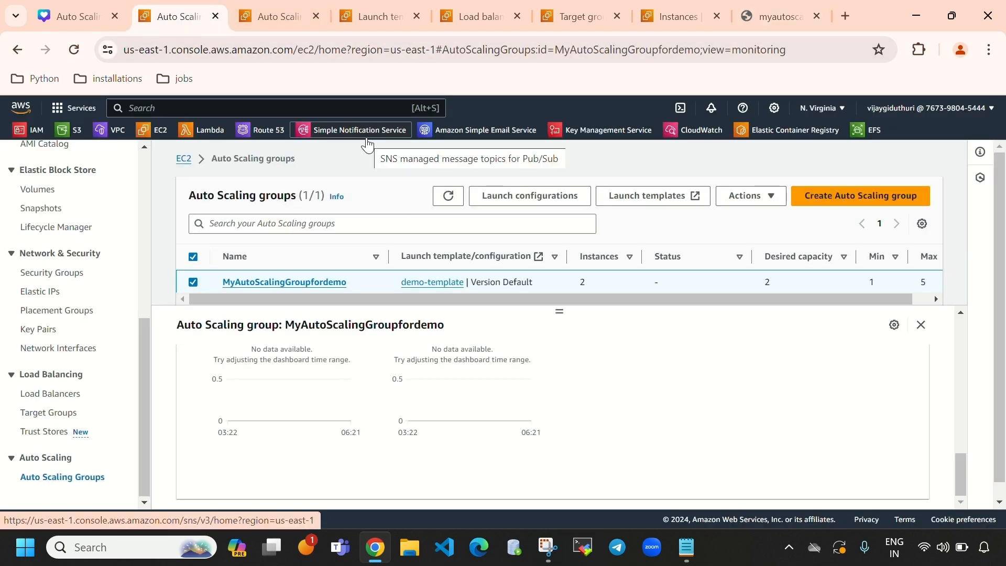
# Step: Copy the public IPv4 address of ins-1, switch to MobaXterm and start an SSH session with remote host 44.193.39.233
pyautogui.click(682, 21)
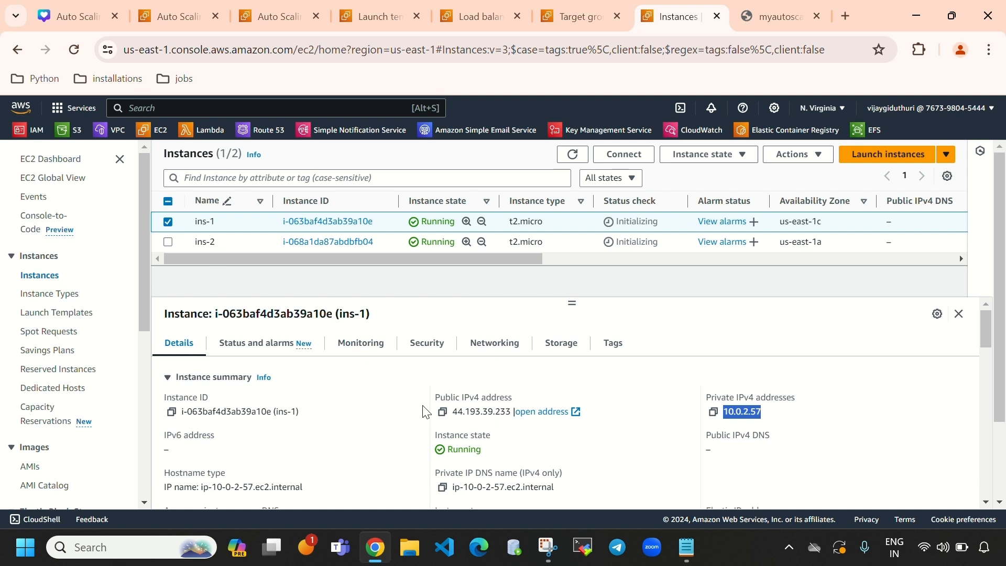
pyautogui.click(442, 412)
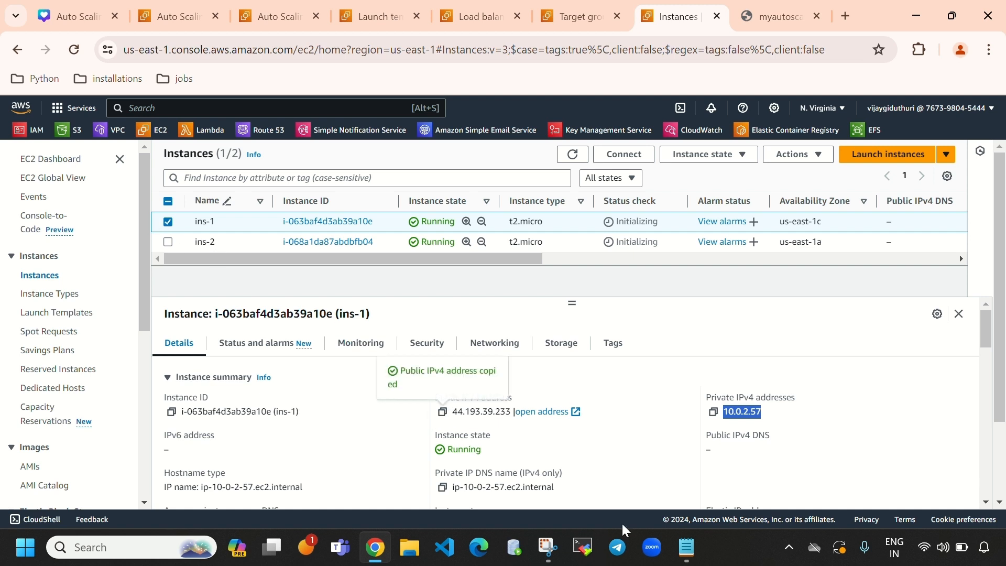
pyautogui.click(583, 551)
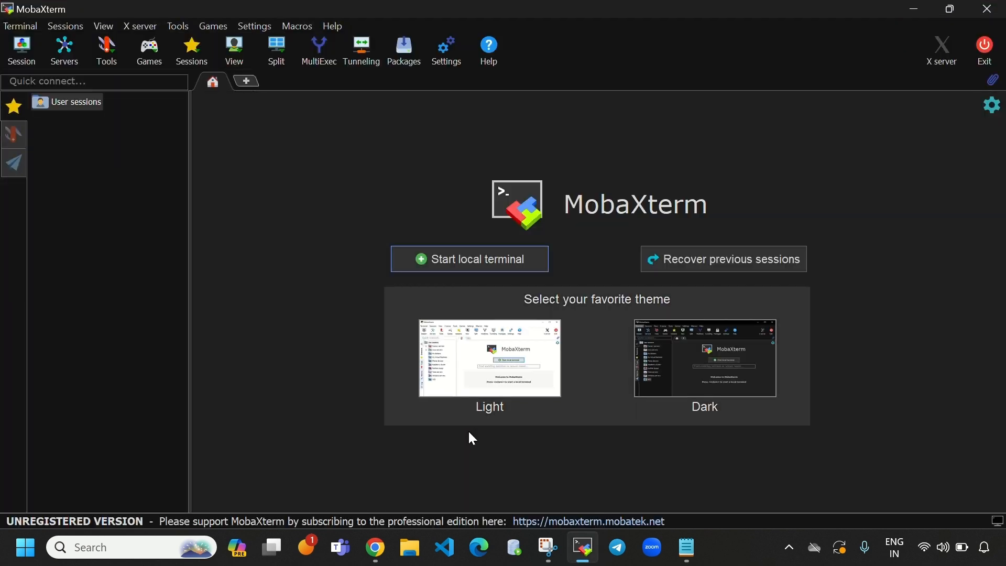
pyautogui.click(29, 51)
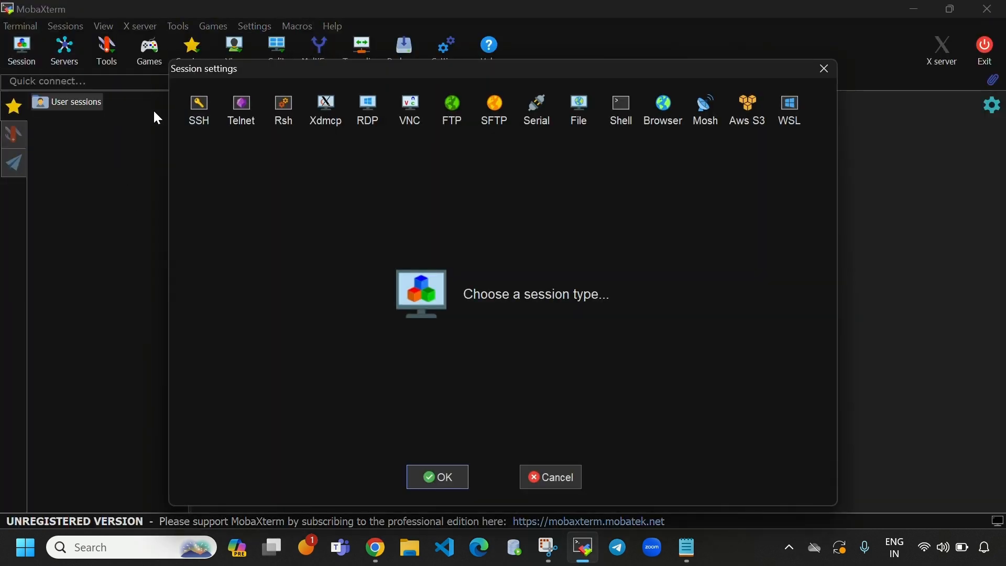
pyautogui.click(198, 121)
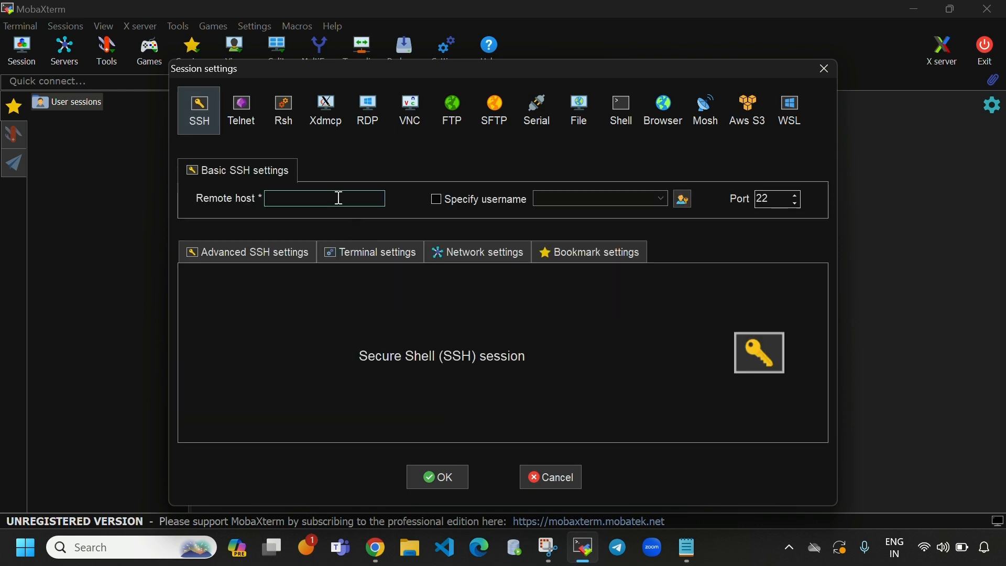
pyautogui.hotkey('ctrl', 'v')
# Step: Specify the username ec2-user and the private key file ec2key.pem from Downloads, and connect to ins-1
pyautogui.click(436, 199)
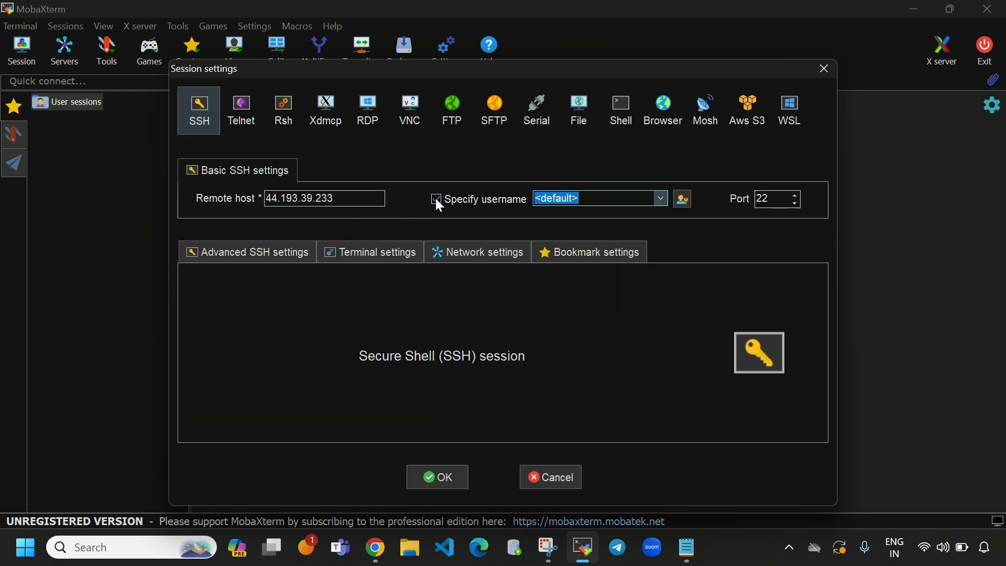
pyautogui.press('BackSpace')
pyautogui.write('ec2-user')
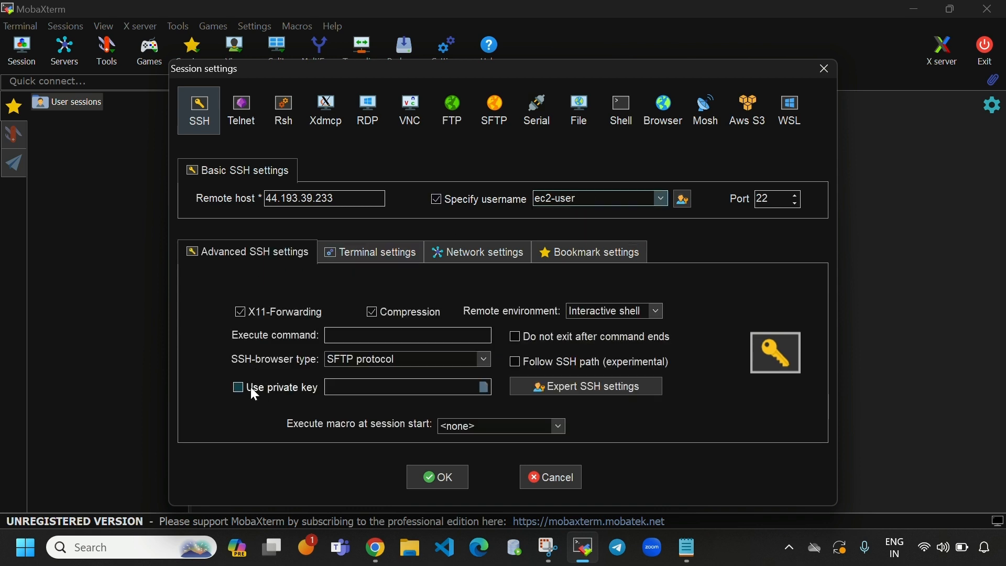
pyautogui.click(252, 388)
pyautogui.click(482, 388)
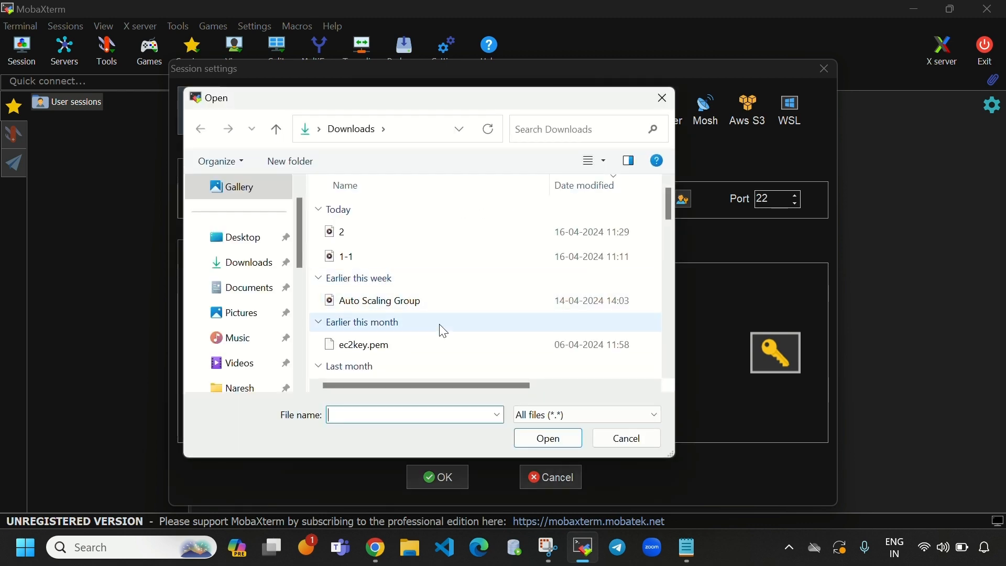
pyautogui.click(392, 352)
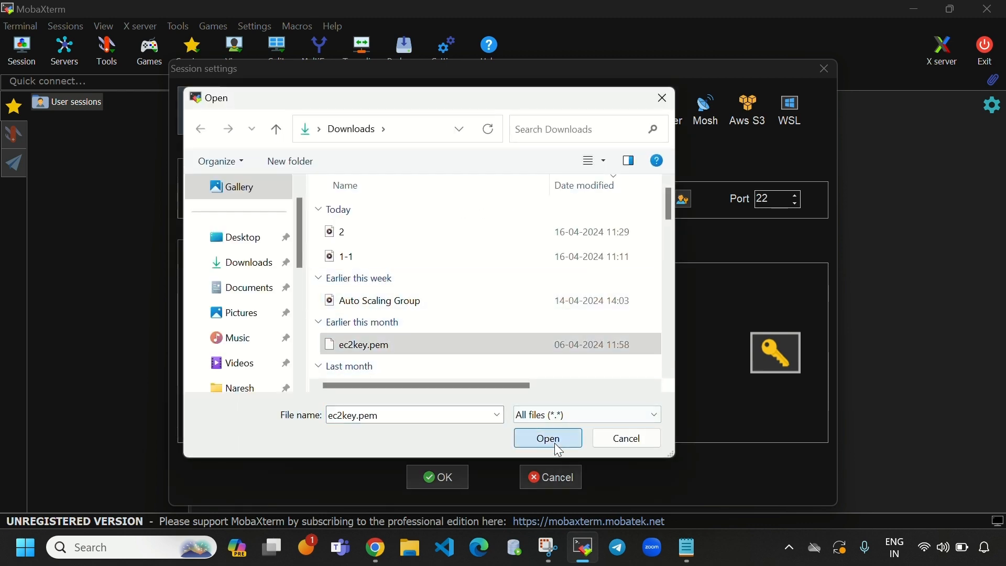
pyautogui.click(551, 441)
pyautogui.click(443, 481)
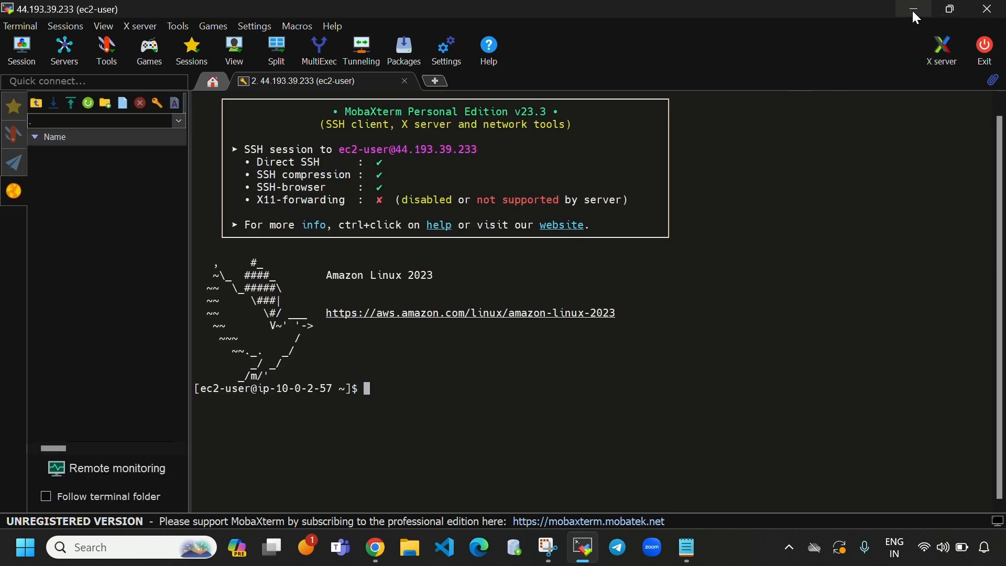
# Step: Copy the public IPv4 address of ins-2 from the browser and set up a new MobaXterm SSH session with remote host 54.226.165.57
pyautogui.click(375, 547)
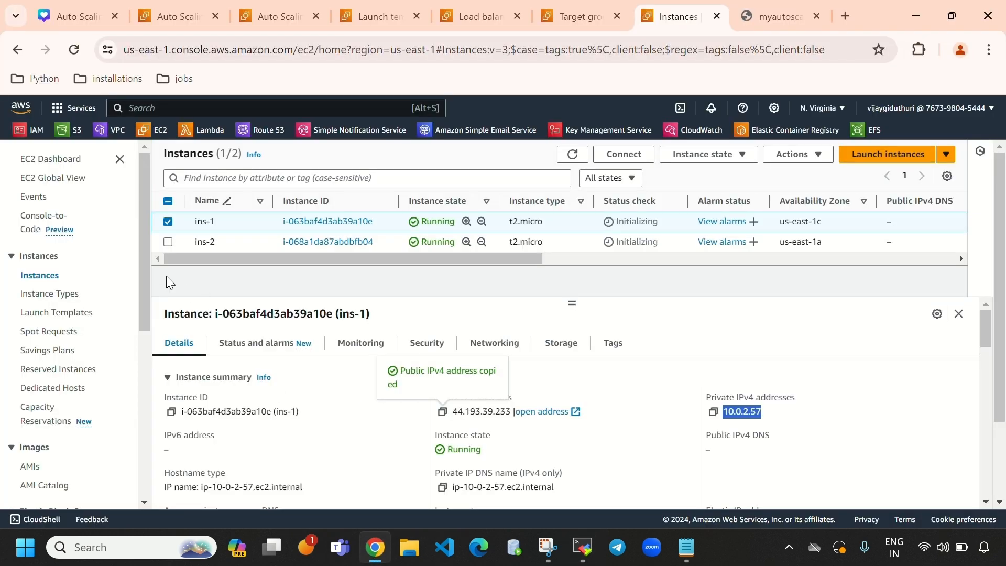
pyautogui.click(167, 222)
pyautogui.click(167, 242)
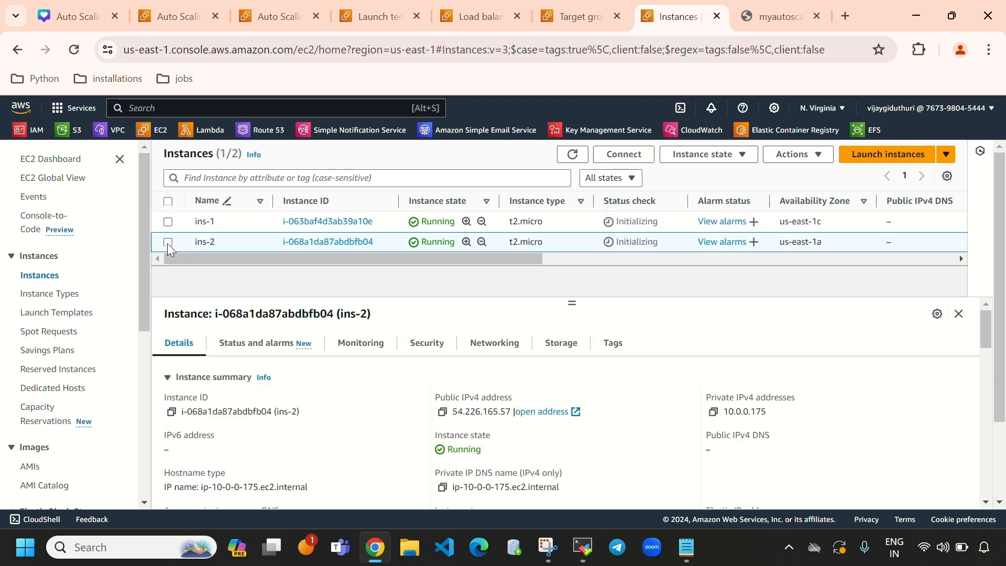
pyautogui.click(442, 413)
pyautogui.click(583, 547)
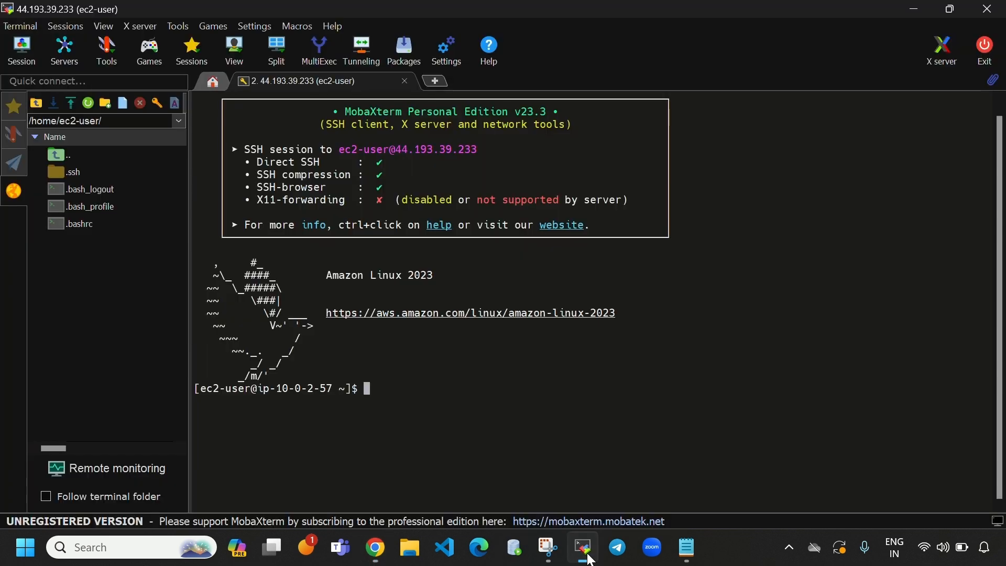
pyautogui.click(27, 55)
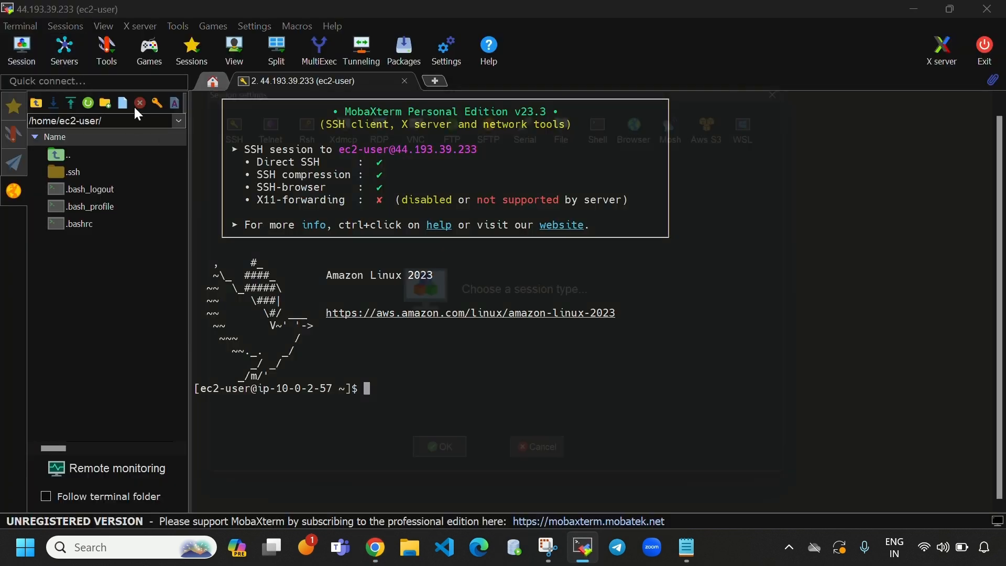
pyautogui.click(184, 118)
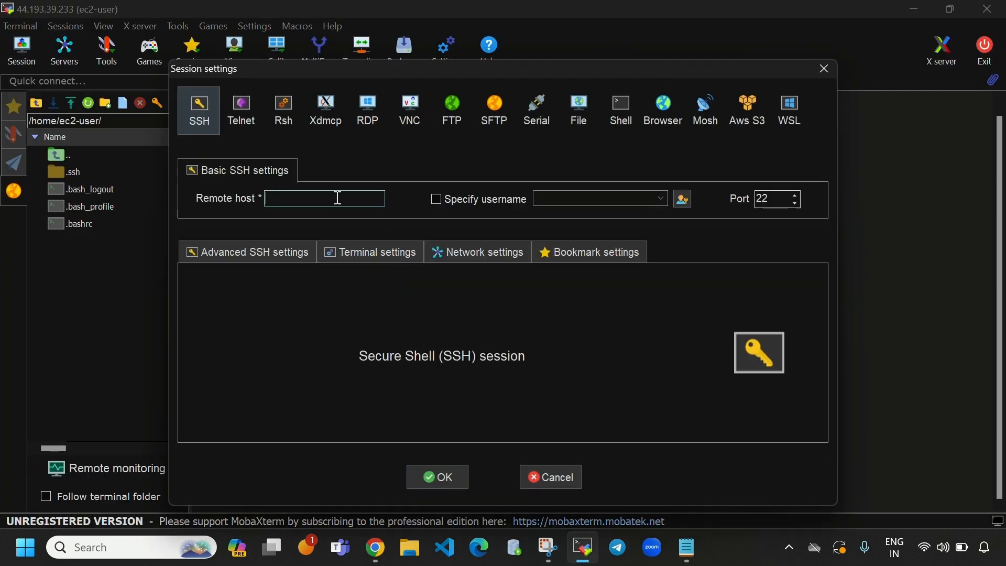
pyautogui.hotkey('ctrl', 'v')
# Step: Specify the username ec2-user and the private key file ec2key.pem from Downloads, and connect to ins-2 at 54.226.165.57
pyautogui.click(436, 200)
pyautogui.press('BackSpace')
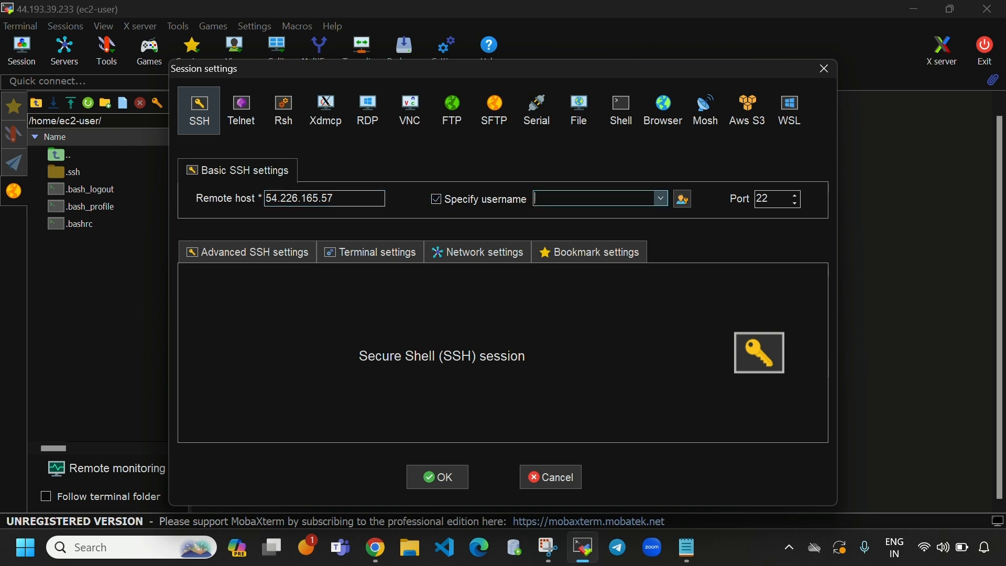
pyautogui.write('ec2-user')
pyautogui.click(274, 254)
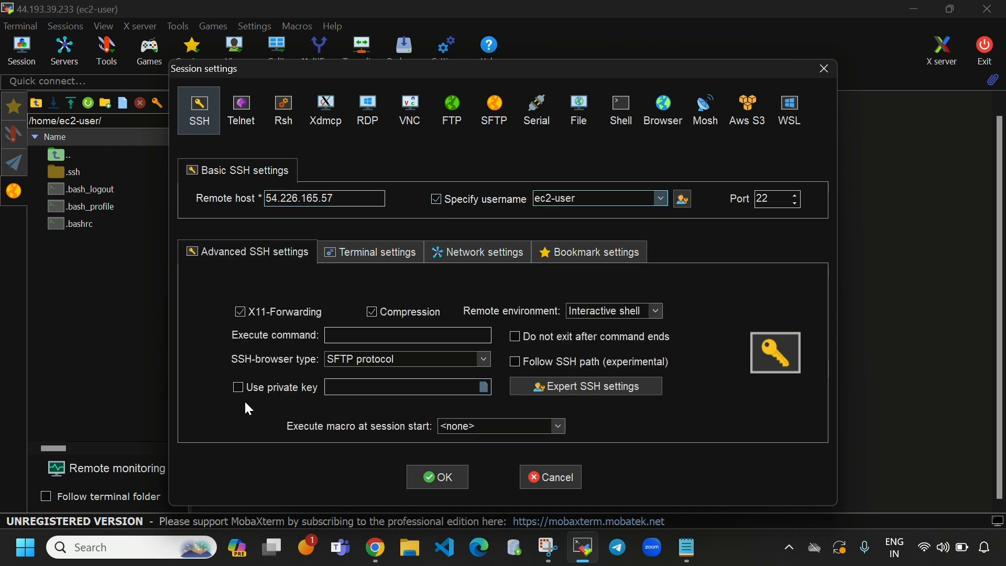
pyautogui.click(484, 388)
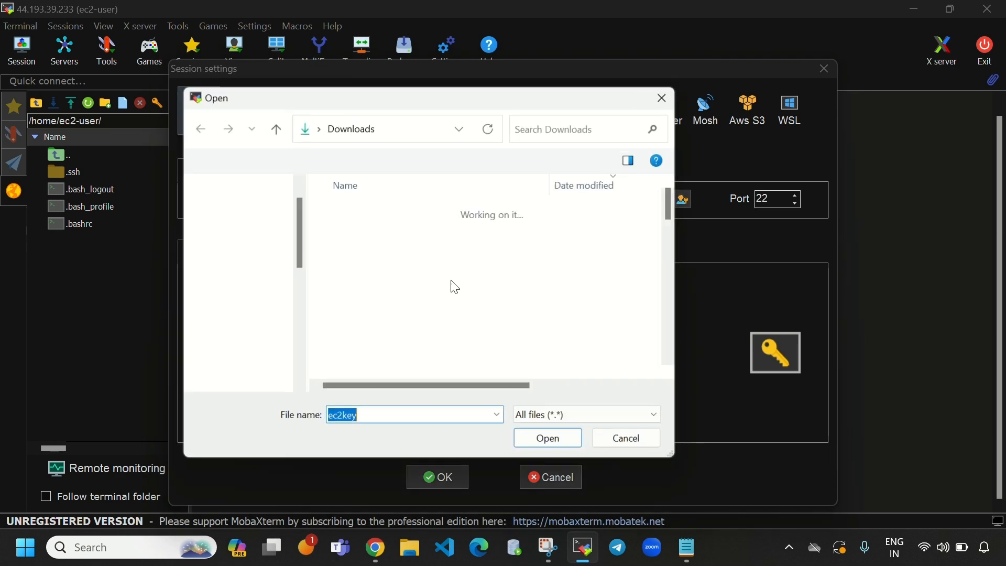
pyautogui.click(410, 340)
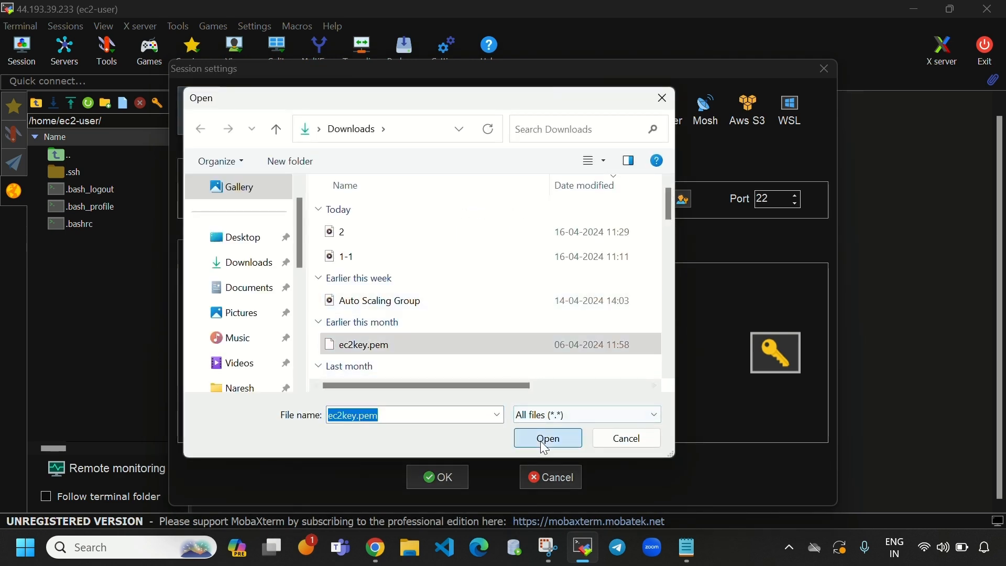
pyautogui.click(539, 442)
pyautogui.click(439, 478)
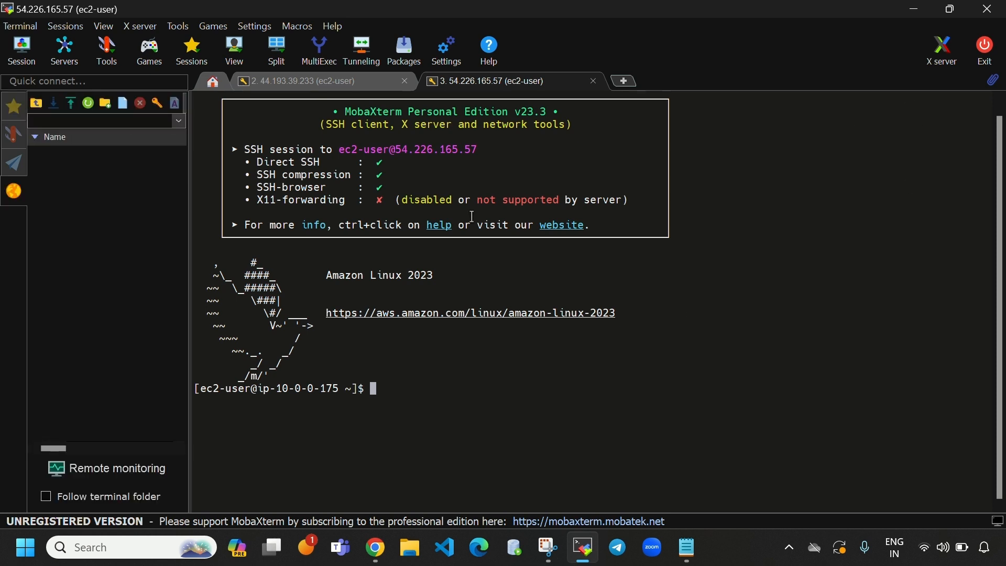
# Step: Enter multi-execution mode and run sudo yum update -y on both instances at once
pyautogui.click(314, 49)
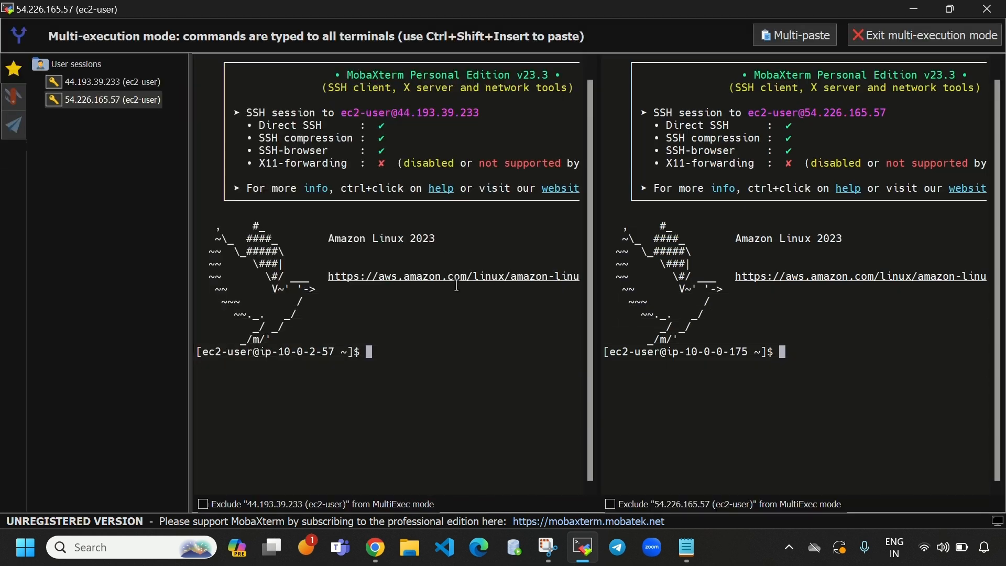
pyautogui.write('sudo ')
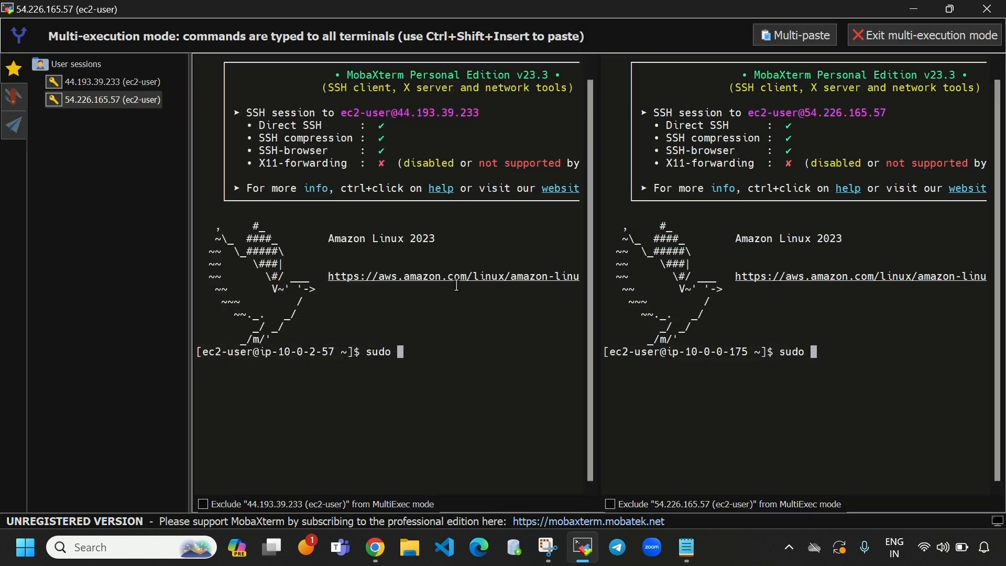
pyautogui.write('yum update -y')
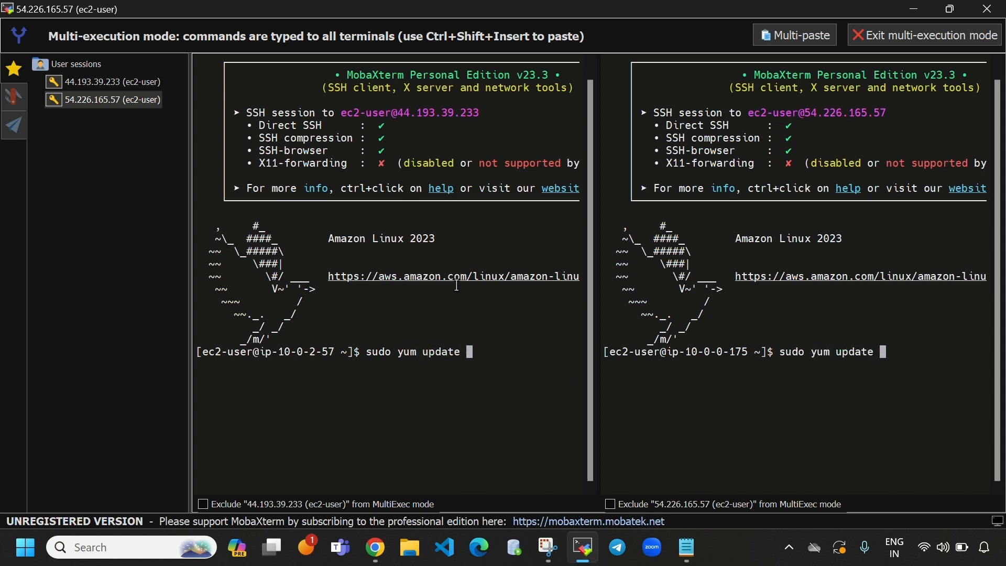
pyautogui.press('Return')
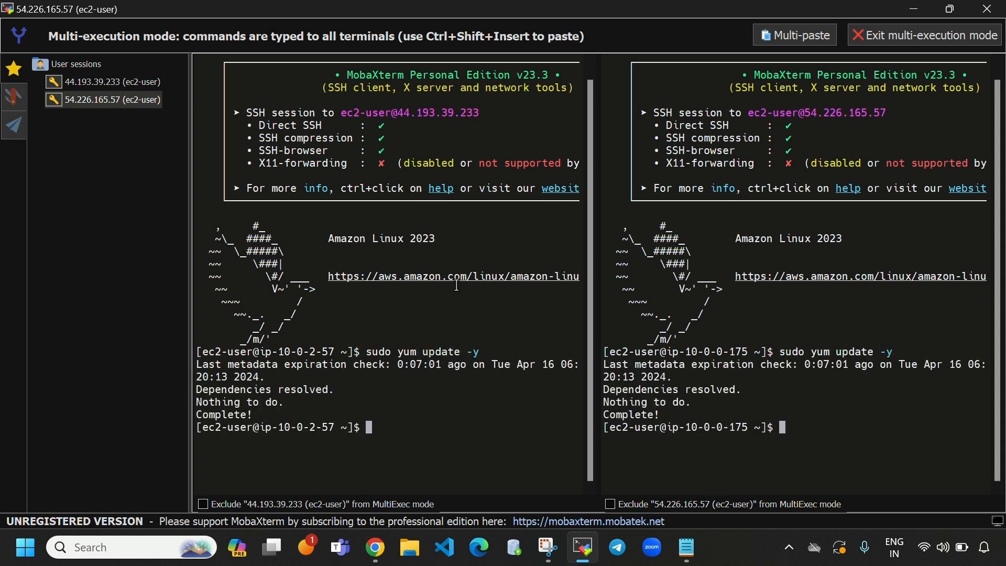
# Step: Become root on both instances with sudo -i and exit multi-execution mode
pyautogui.write('sudo -i')
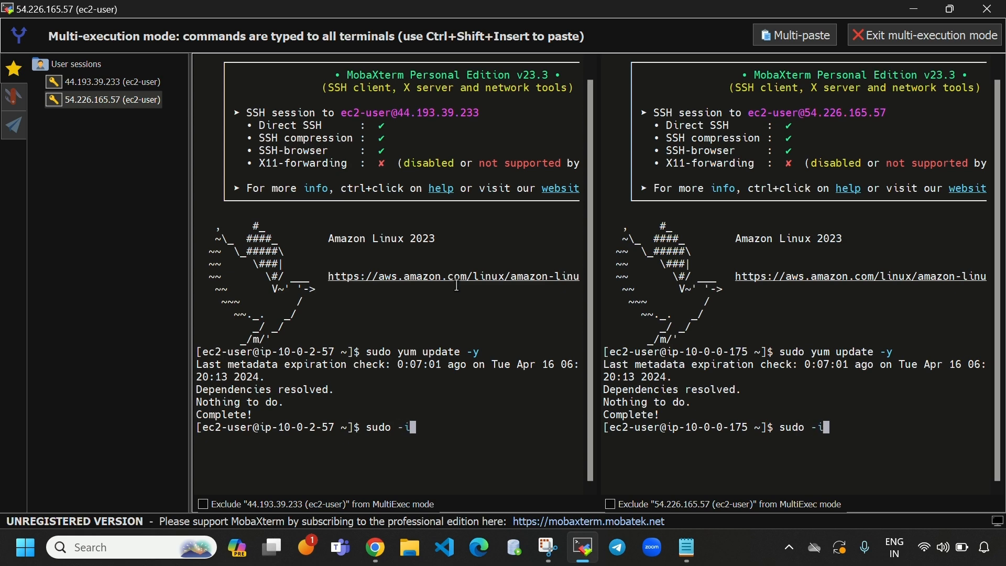
pyautogui.press('Return')
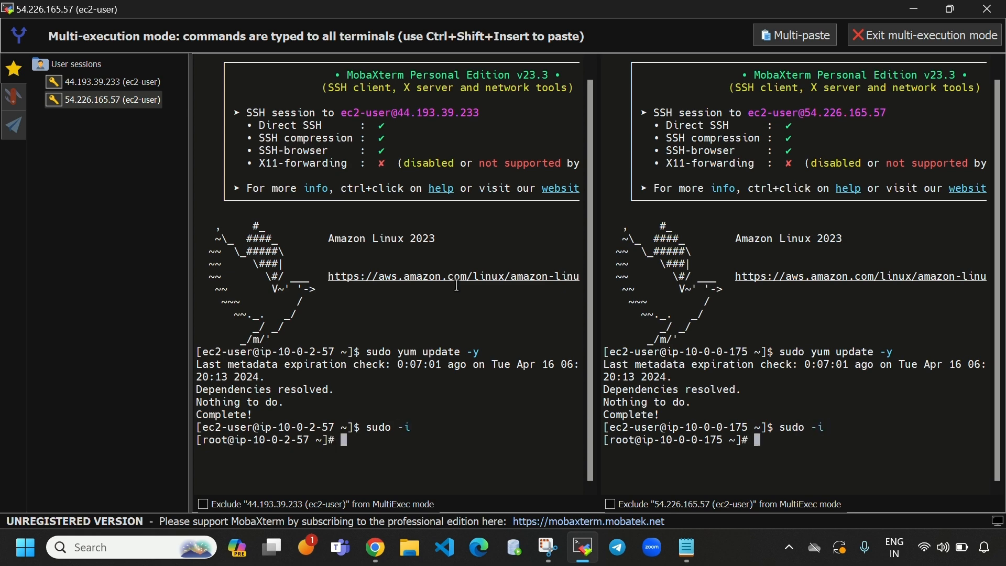
pyautogui.click(920, 35)
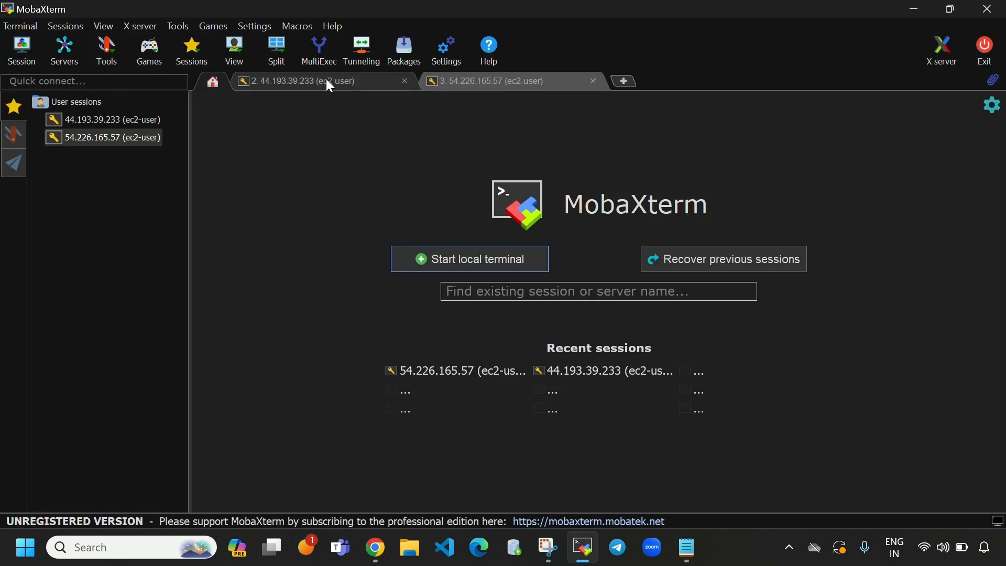
# Step: In the 44.193.39.233 session, clear the terminal and run top to examine the processes' CPU usage
pyautogui.click(521, 82)
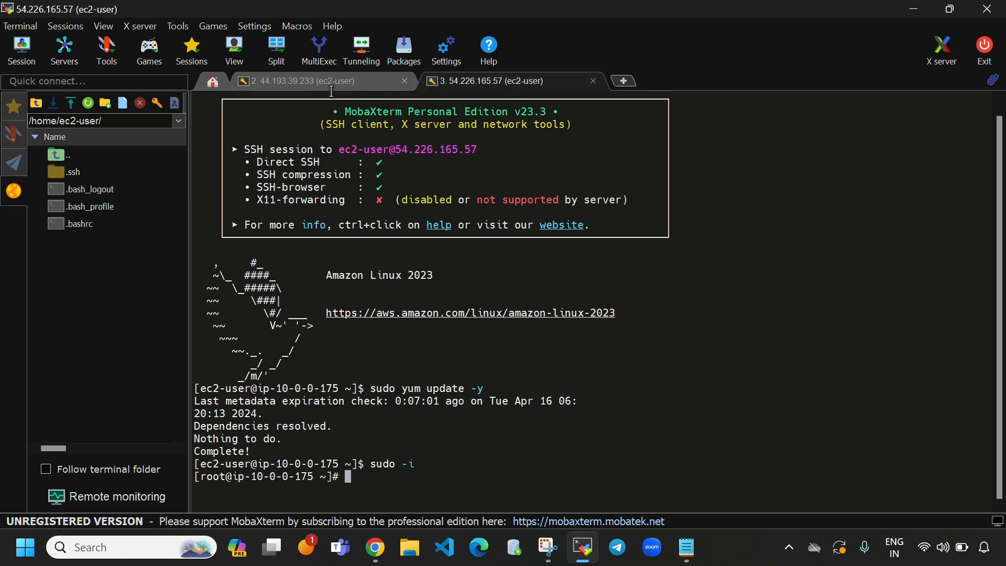
pyautogui.click(335, 86)
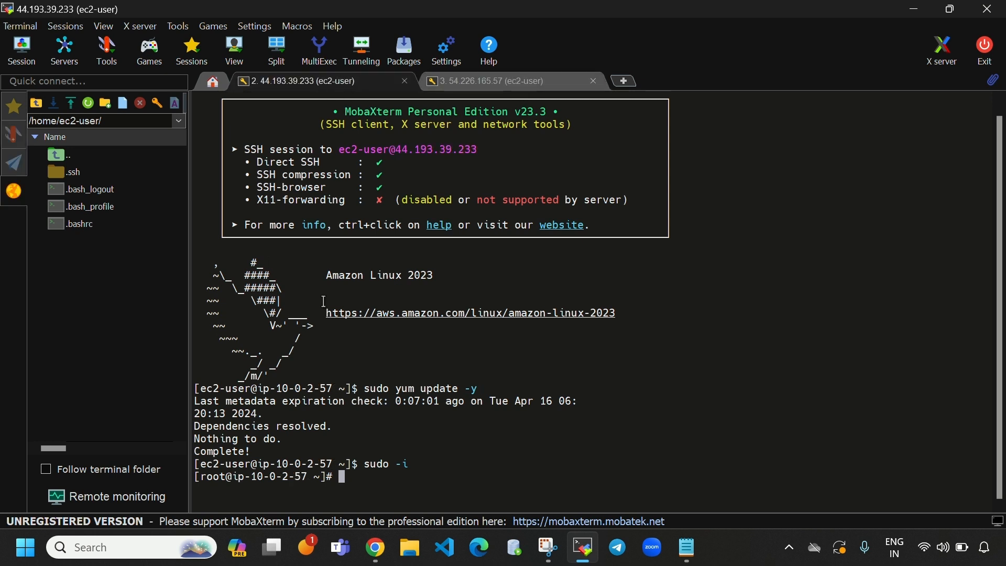
pyautogui.hotkey('ctrl', 'l')
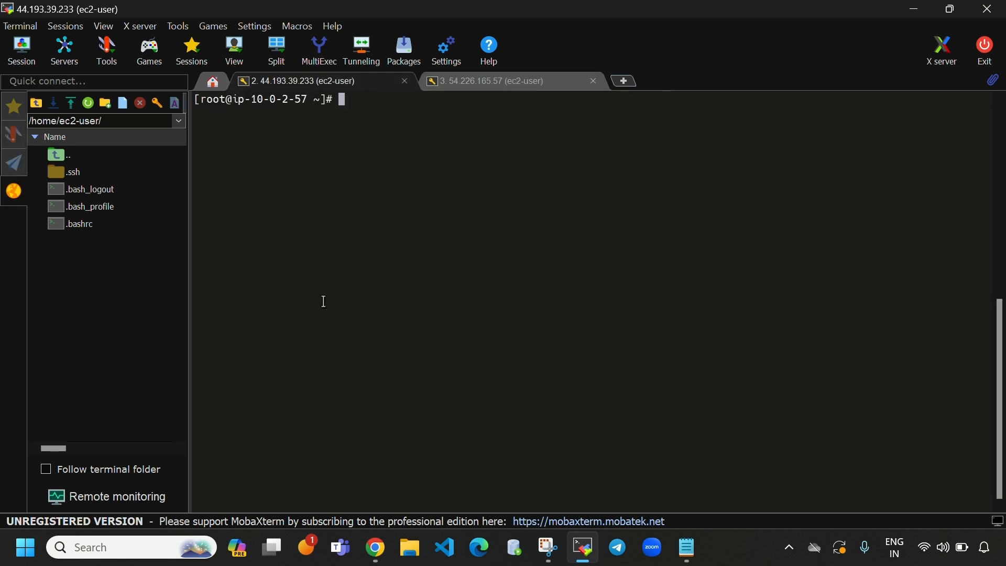
pyautogui.write('top')
pyautogui.press('Return')
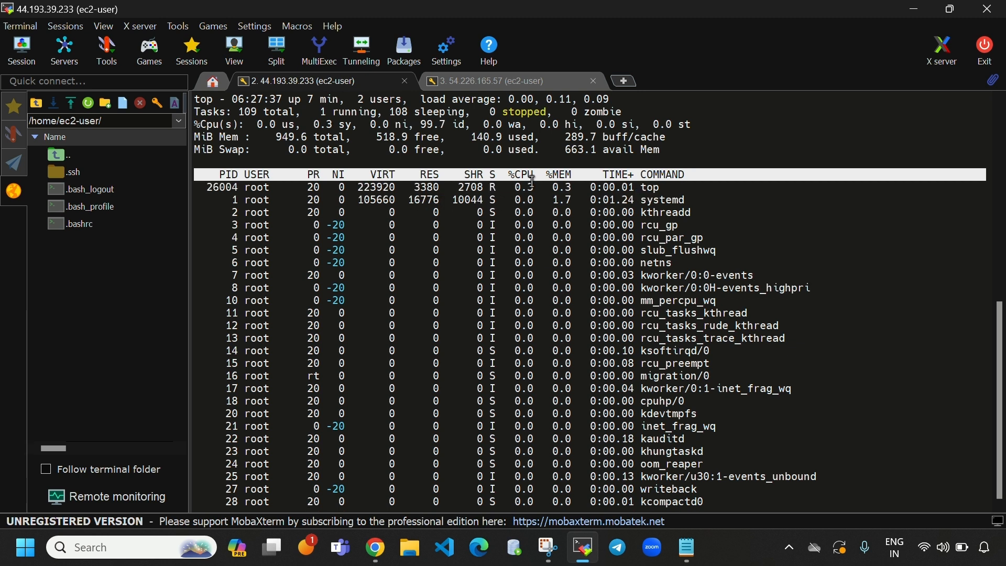
pyautogui.moveTo(539, 189); pyautogui.dragTo(519, 191)
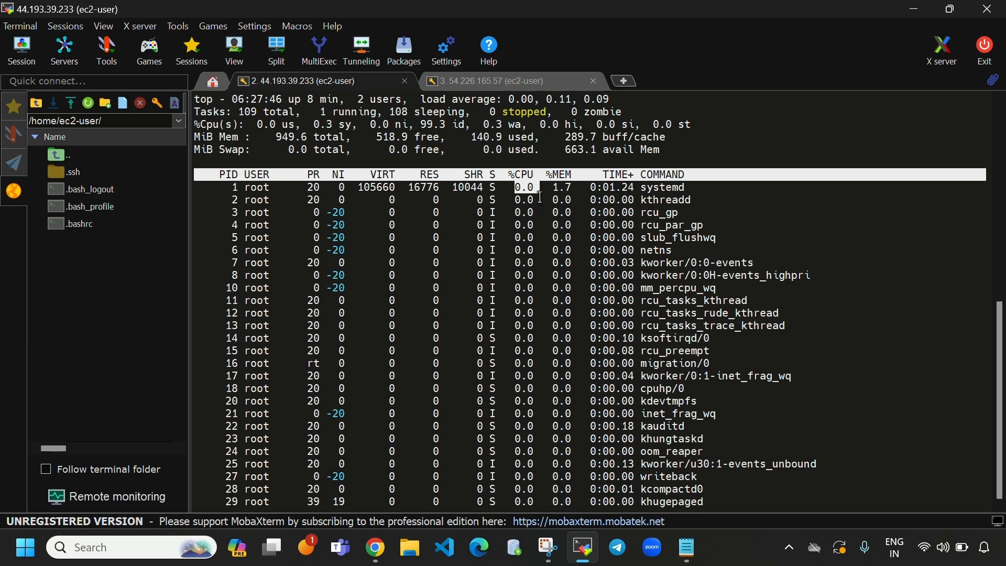
pyautogui.click(535, 187)
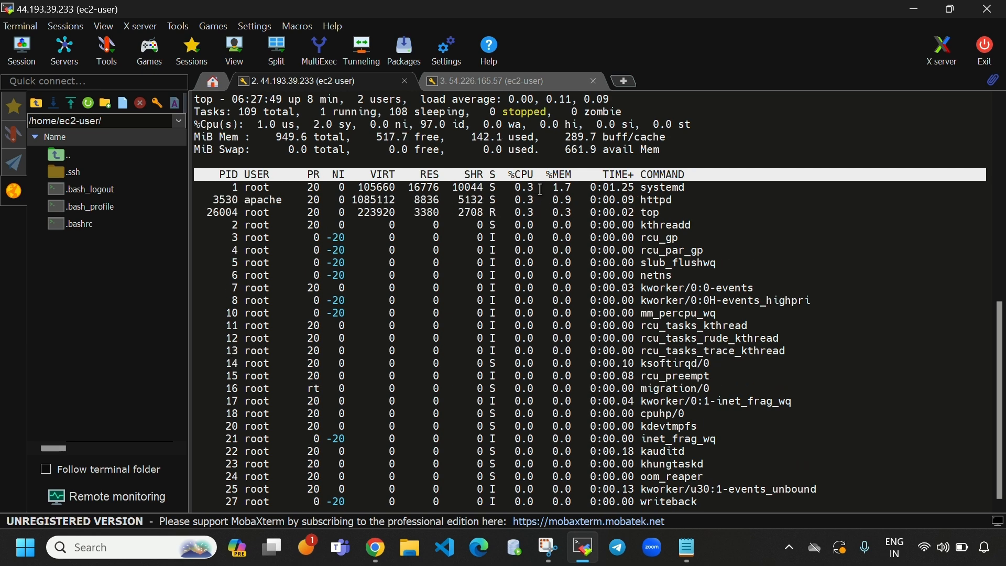
# Step: Switch to the browser and show the group details of the Auto Scaling group MyAutoScalingGroupfordemo
pyautogui.click(396, 515)
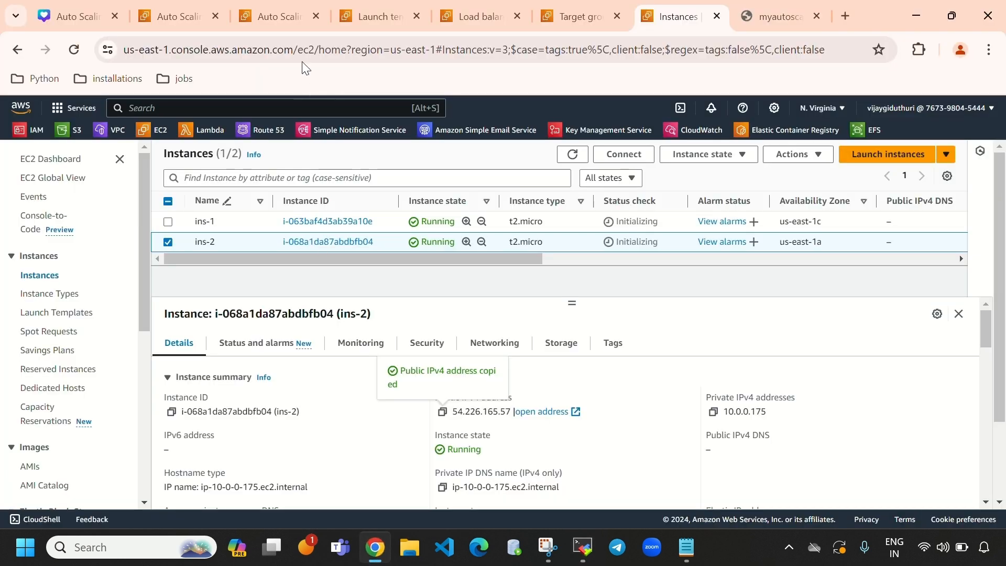
pyautogui.click(178, 12)
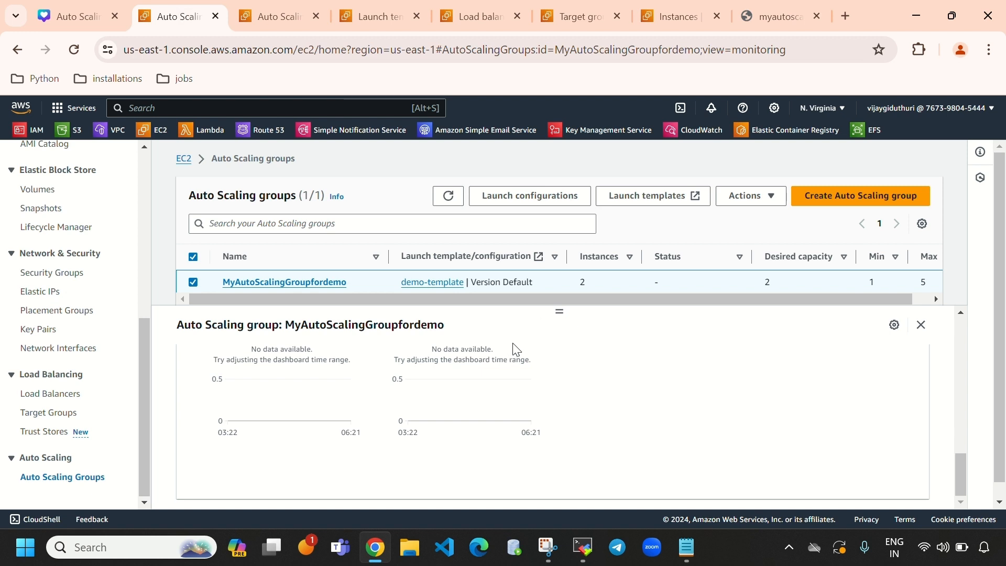
pyautogui.scroll(5, 528, 419)
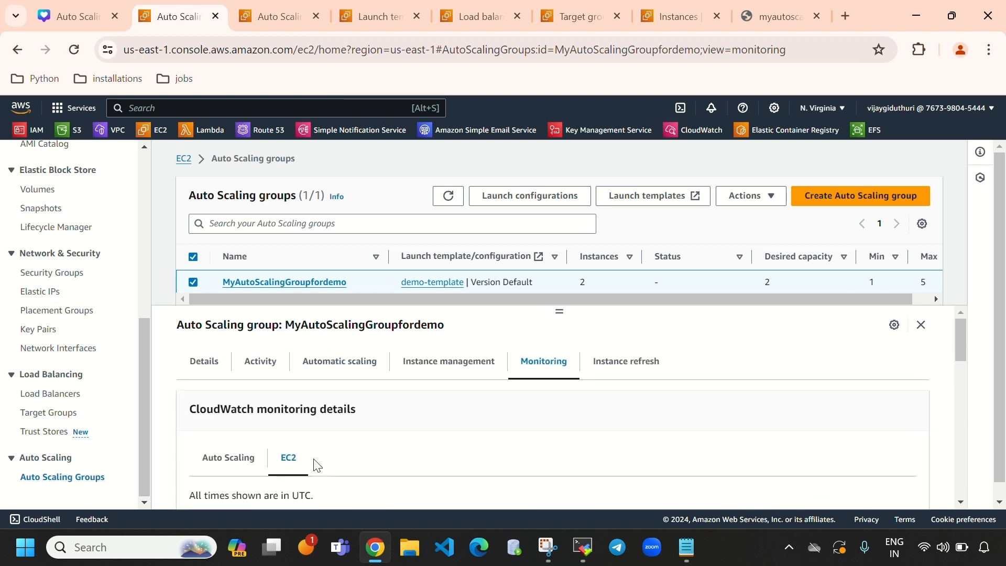
pyautogui.click(210, 364)
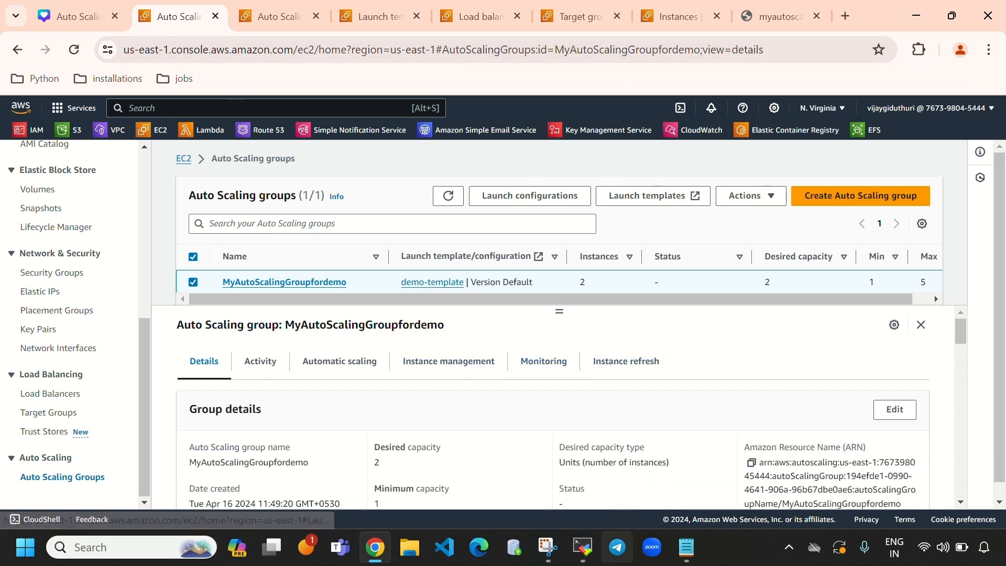
# Step: Switch back to MobaXterm, quit top on 44.193.39.233 and duplicate that session
pyautogui.click(589, 553)
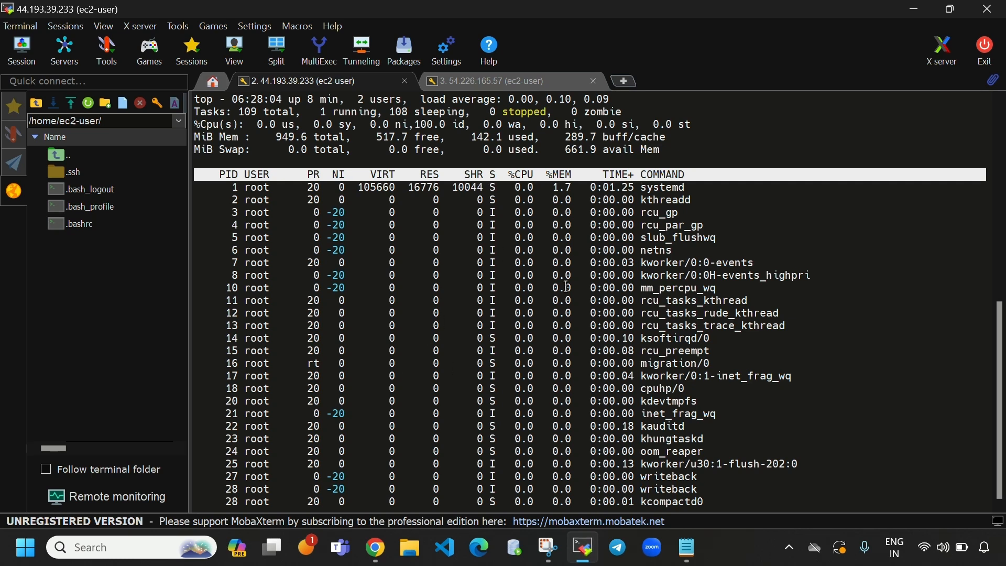
pyautogui.moveTo(536, 193); pyautogui.dragTo(518, 193)
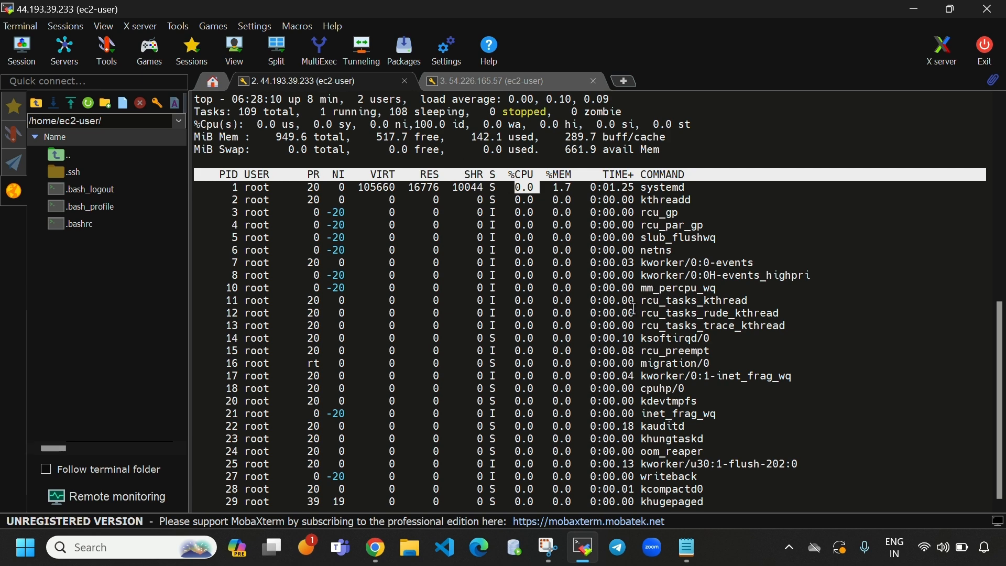
pyautogui.press('q')
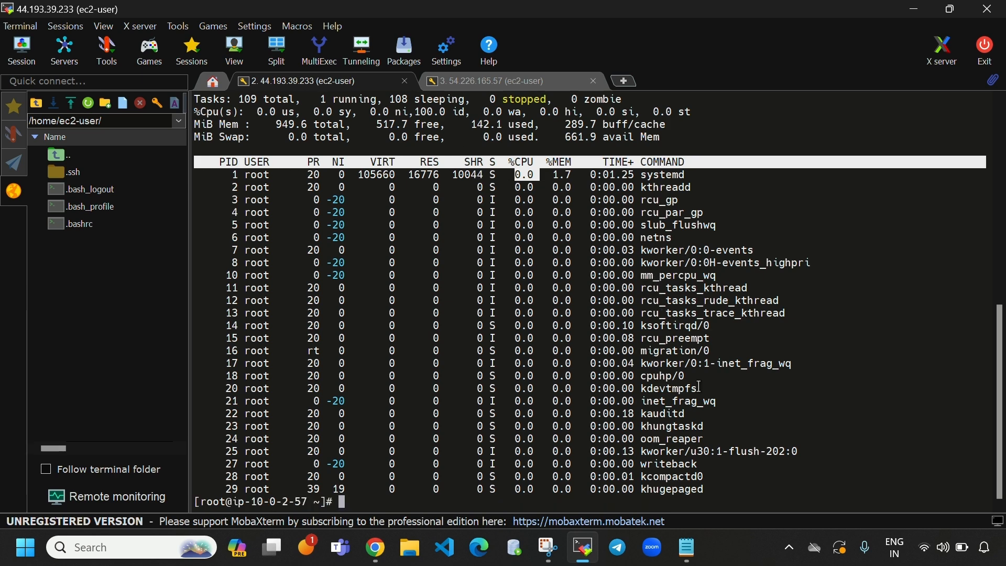
pyautogui.rightClick(326, 80)
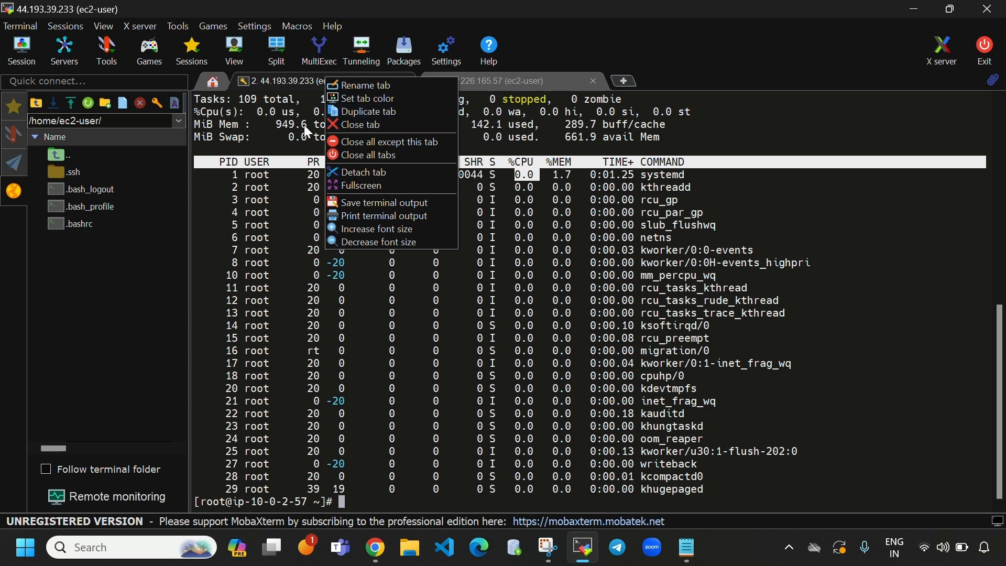
pyautogui.click(366, 111)
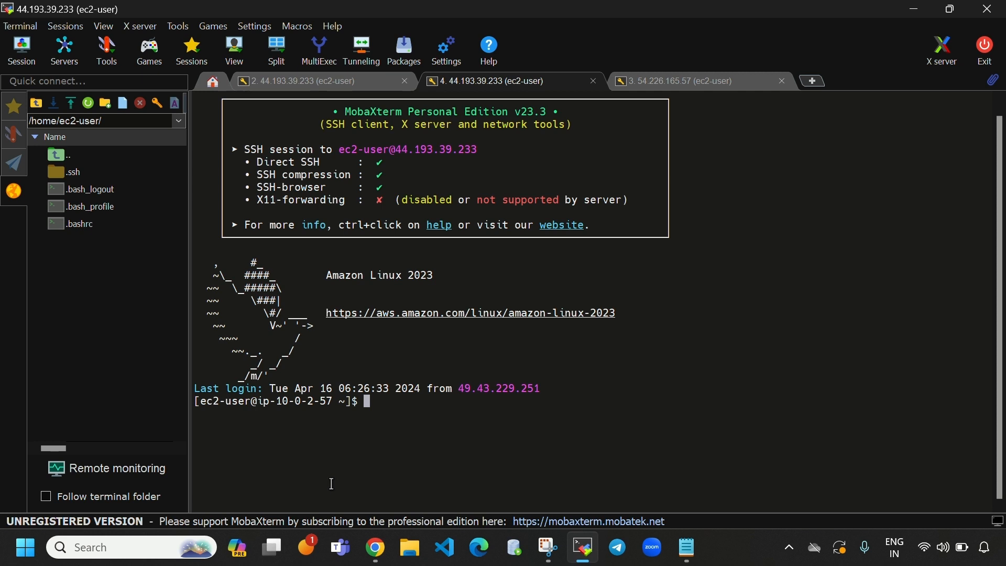
# Step: Run top in the duplicated 44.193.39.233 session, then quit it and clear the terminal
pyautogui.write('top')
pyautogui.press('Return')
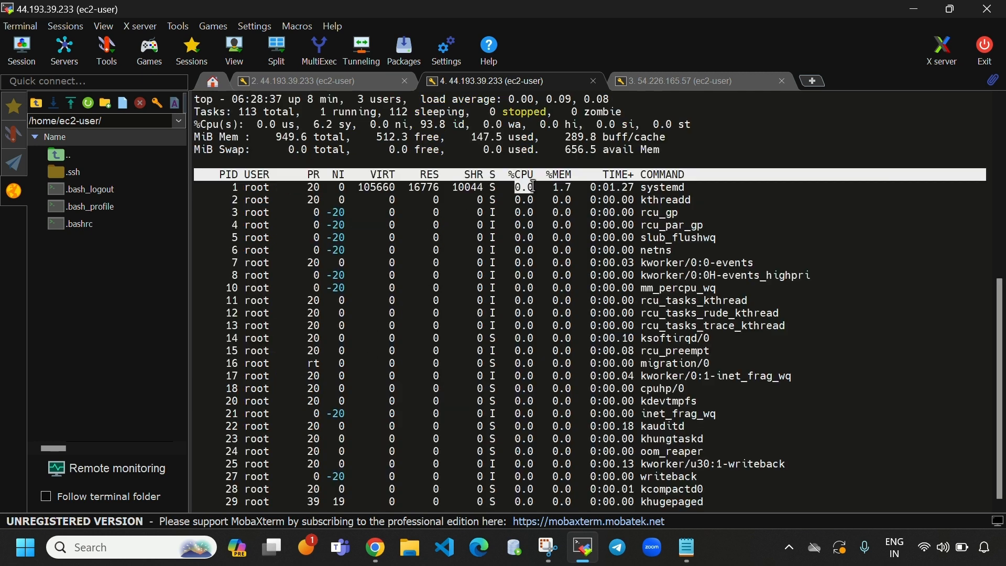
pyautogui.press('q')
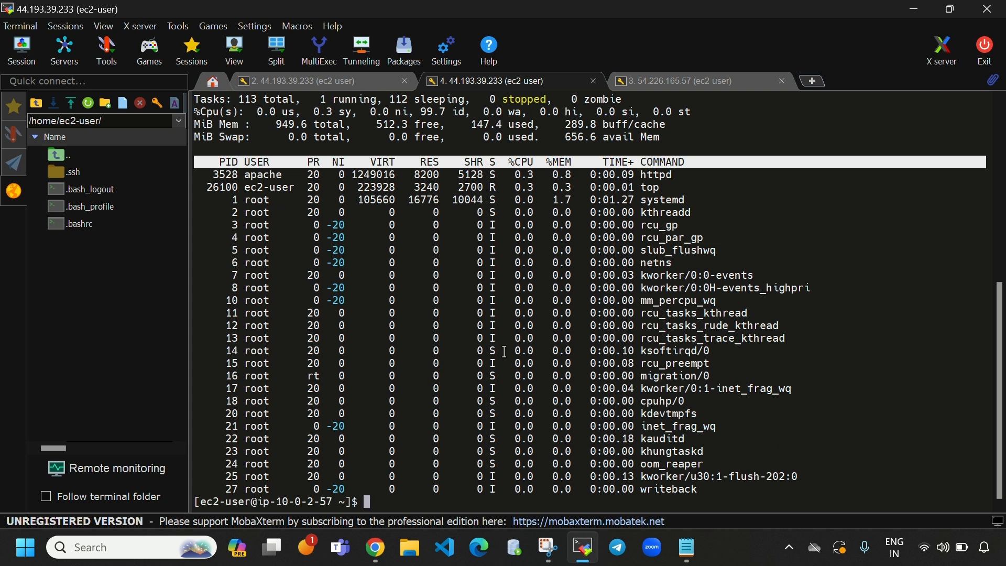
pyautogui.write('L')
pyautogui.hotkey('ctrl', 'l')
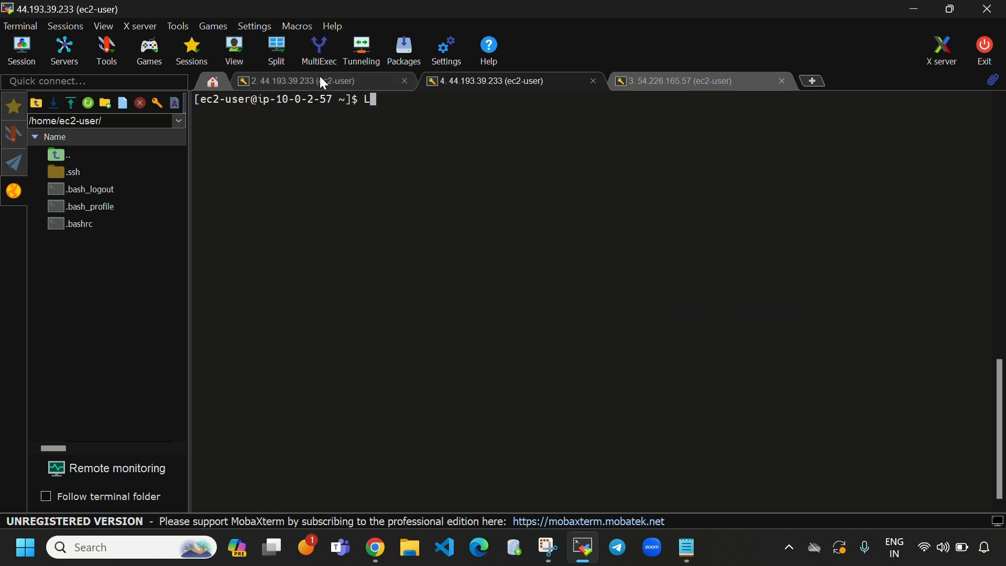
pyautogui.press('BackSpace')
# Step: Clear the original root session on 44.193.39.233 and run top there to monitor CPU usage, leaving the duplicated session's prompt free
pyautogui.click(320, 80)
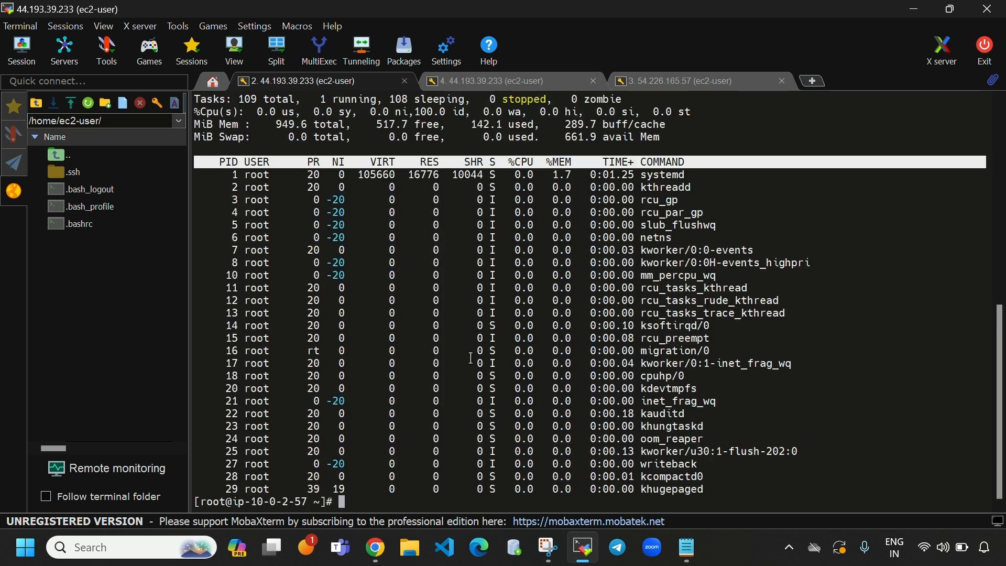
pyautogui.hotkey('ctrl', 'l')
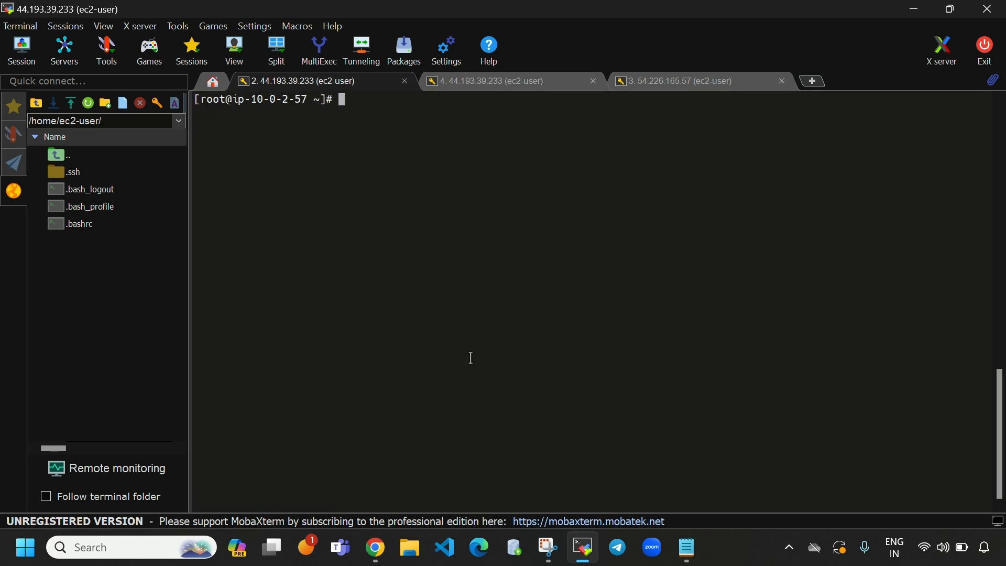
pyautogui.write('top')
pyautogui.press('Return')
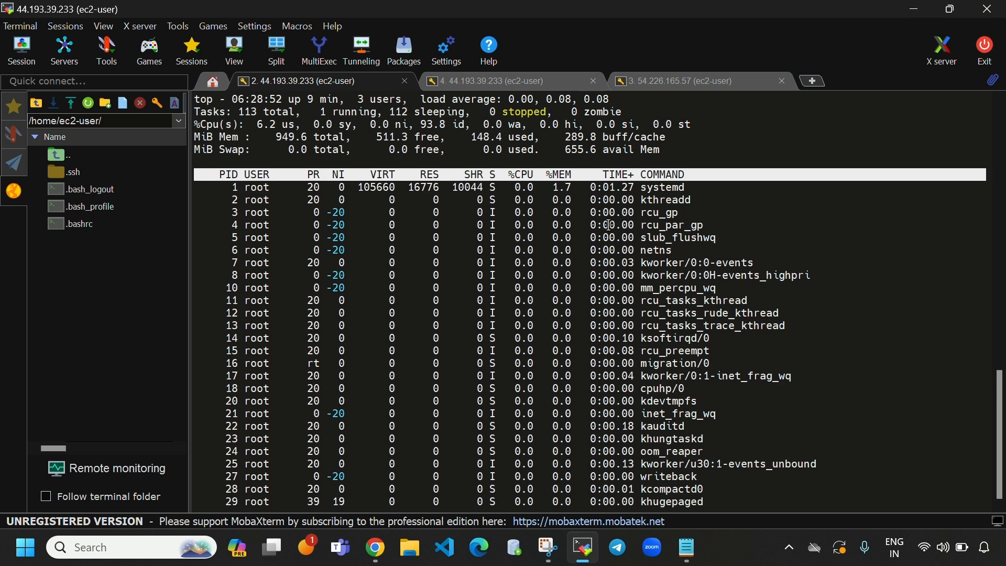
pyautogui.moveTo(536, 192); pyautogui.dragTo(516, 189)
pyautogui.click(511, 84)
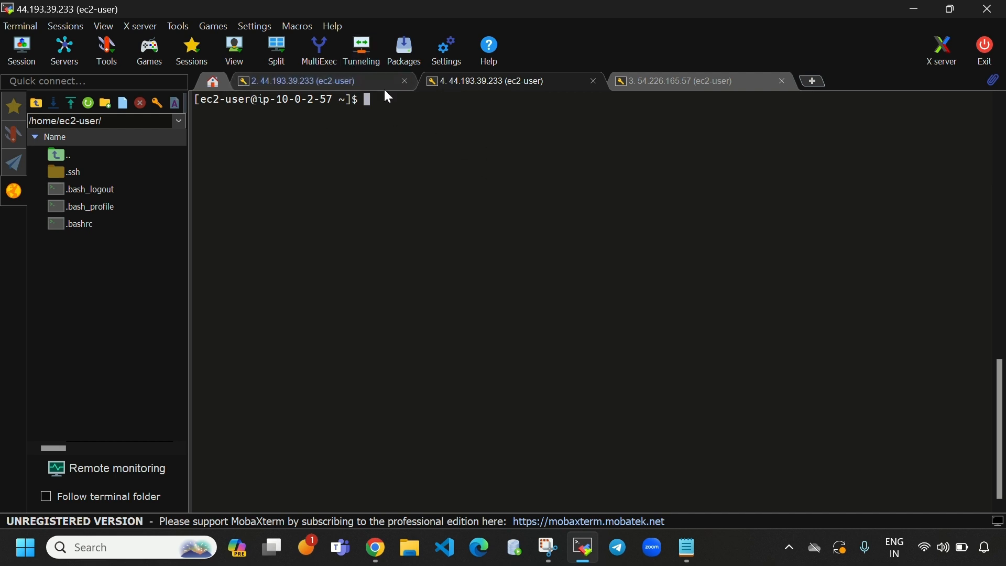
pyautogui.click(347, 81)
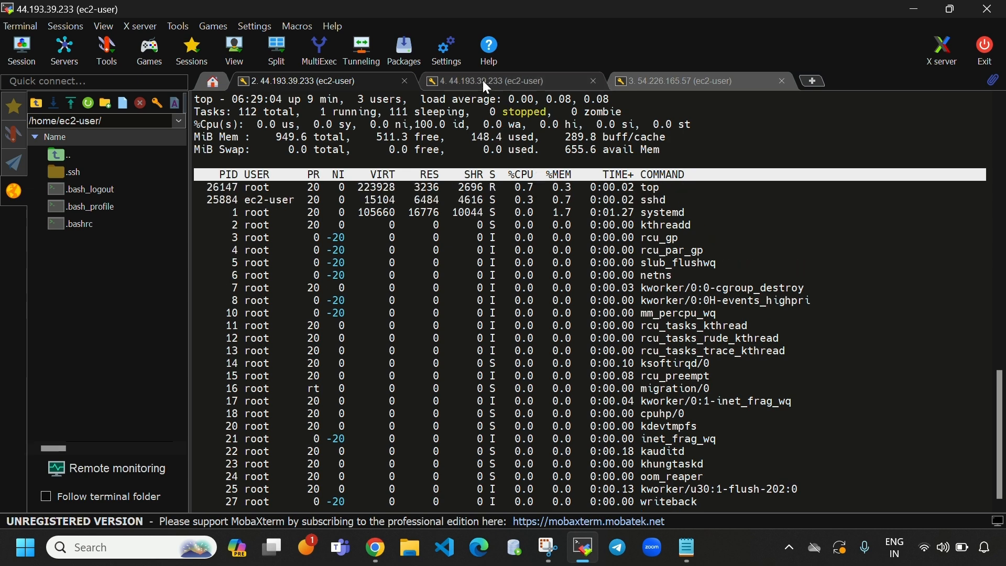
# Step: Start the background load command "yes > /dev/null &" in the duplicated 44.193.39.233 session and check its CPU usage in that instance's top session
pyautogui.click(496, 83)
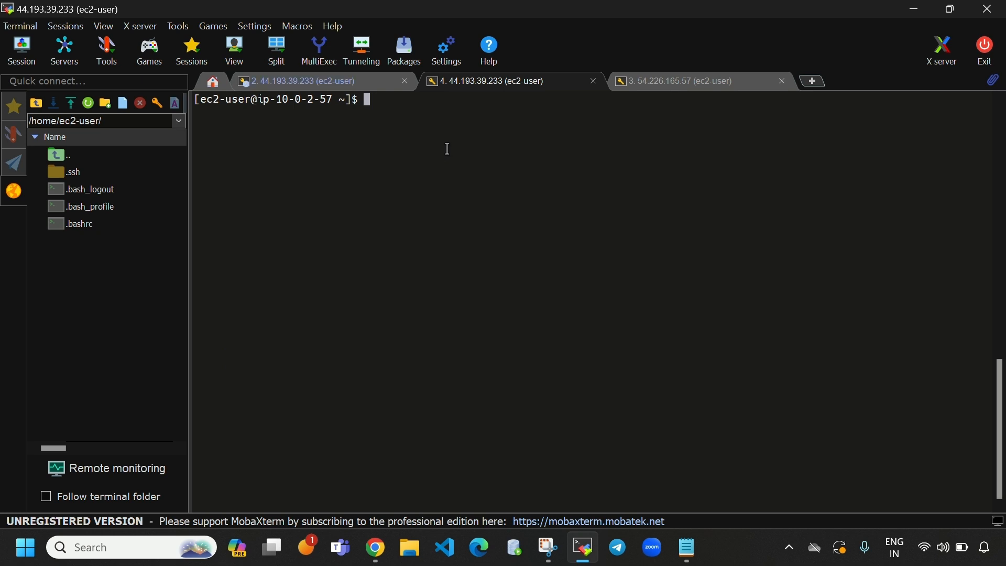
pyautogui.write('yes > /dev/null &')
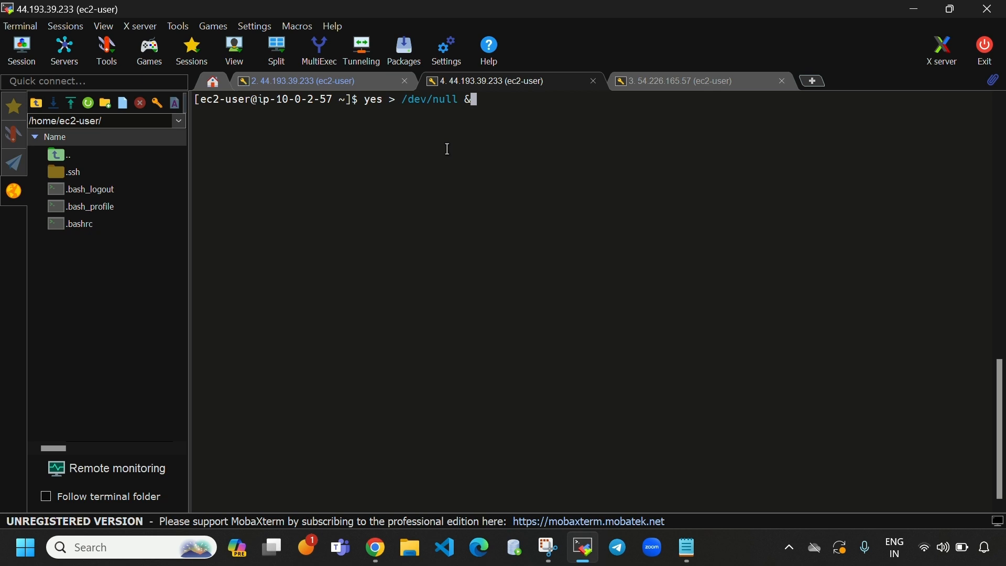
pyautogui.press('Return')
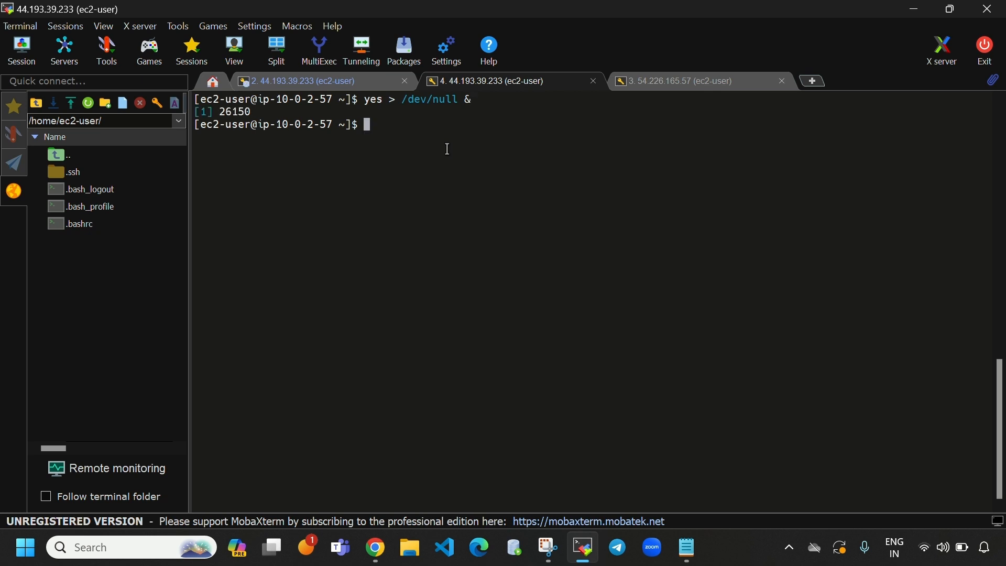
pyautogui.click(318, 77)
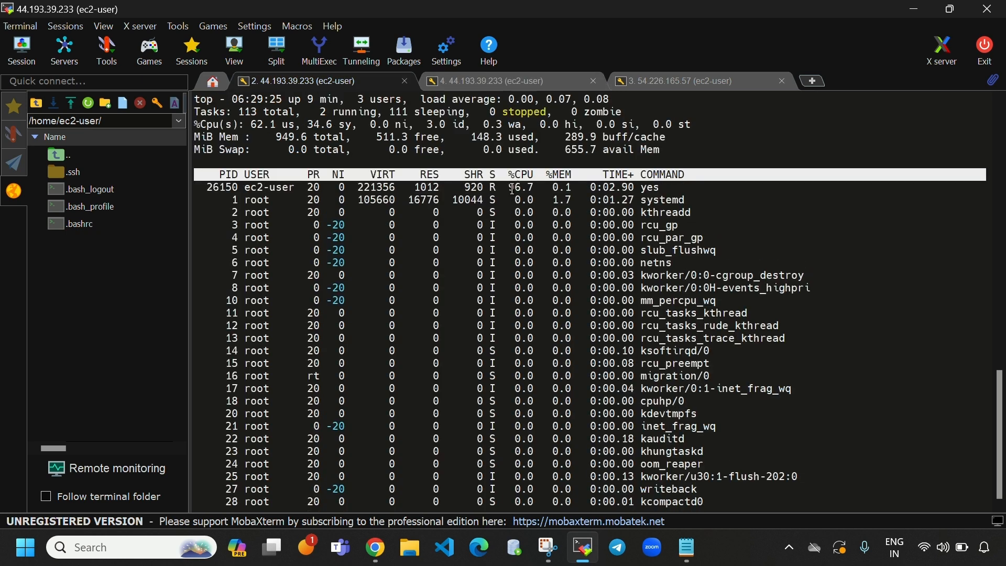
pyautogui.moveTo(512, 188); pyautogui.dragTo(536, 188)
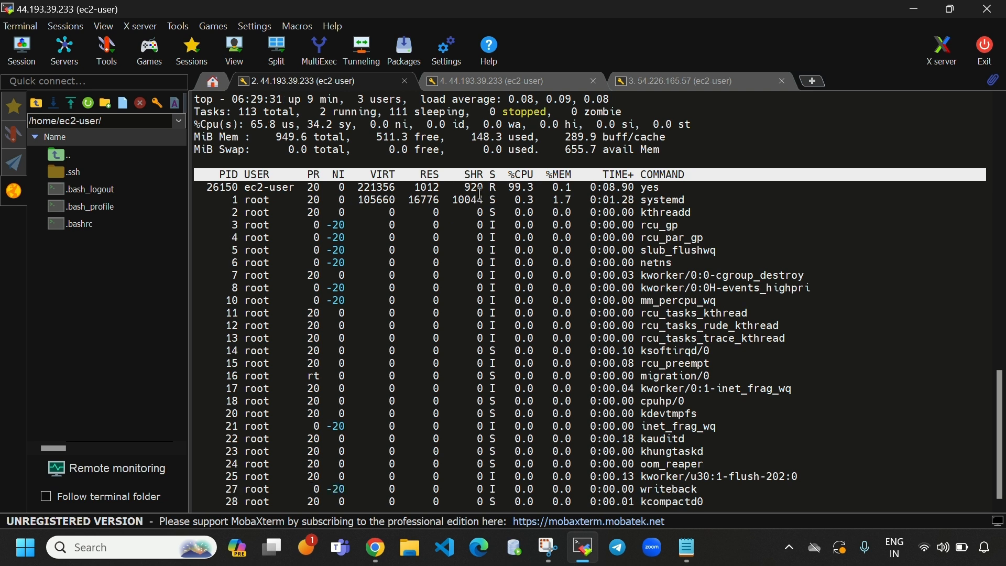
# Step: Run top in the root session on 54.226.165.57 to monitor its CPU usage
pyautogui.click(701, 85)
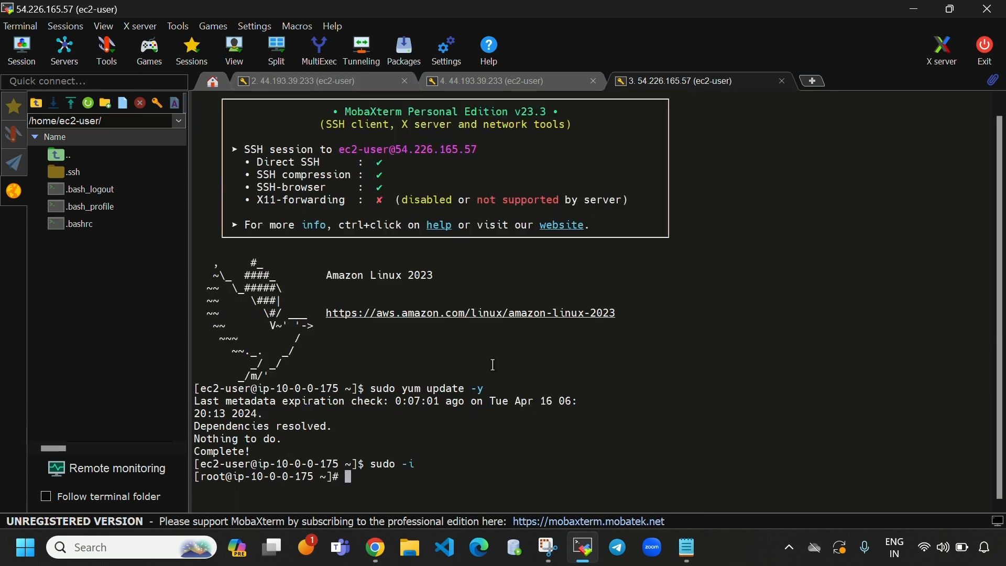
pyautogui.write('to')
pyautogui.write('p')
pyautogui.press('Return')
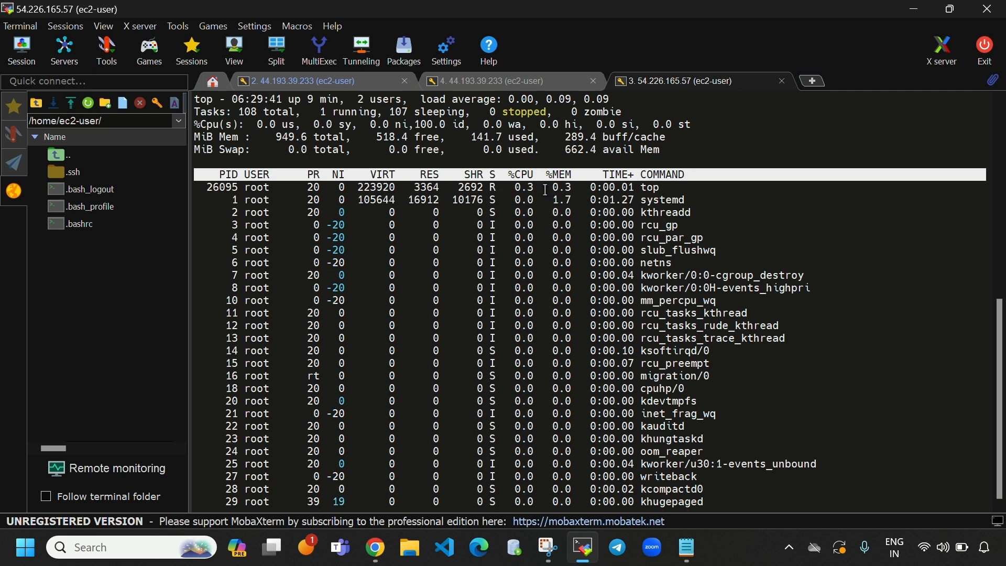
pyautogui.moveTo(537, 189); pyautogui.dragTo(520, 187)
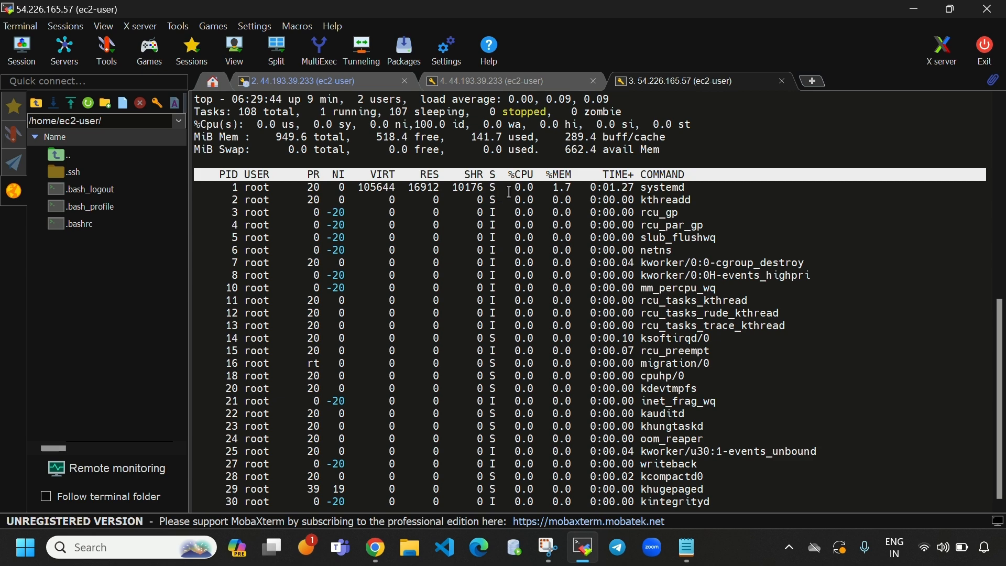
# Step: Duplicate the 54.226.165.57 session to get a free prompt alongside the one running top
pyautogui.rightClick(664, 87)
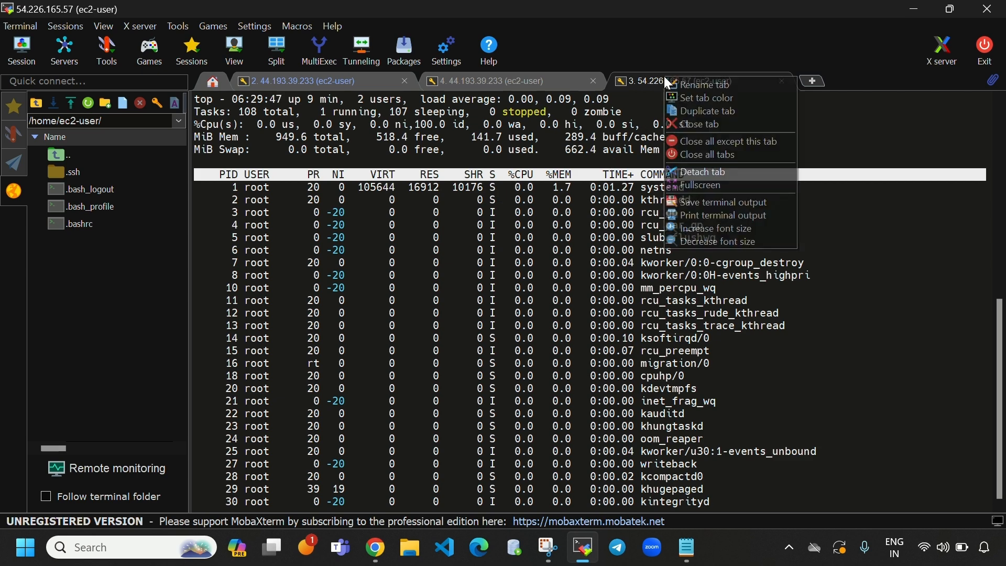
pyautogui.click(703, 112)
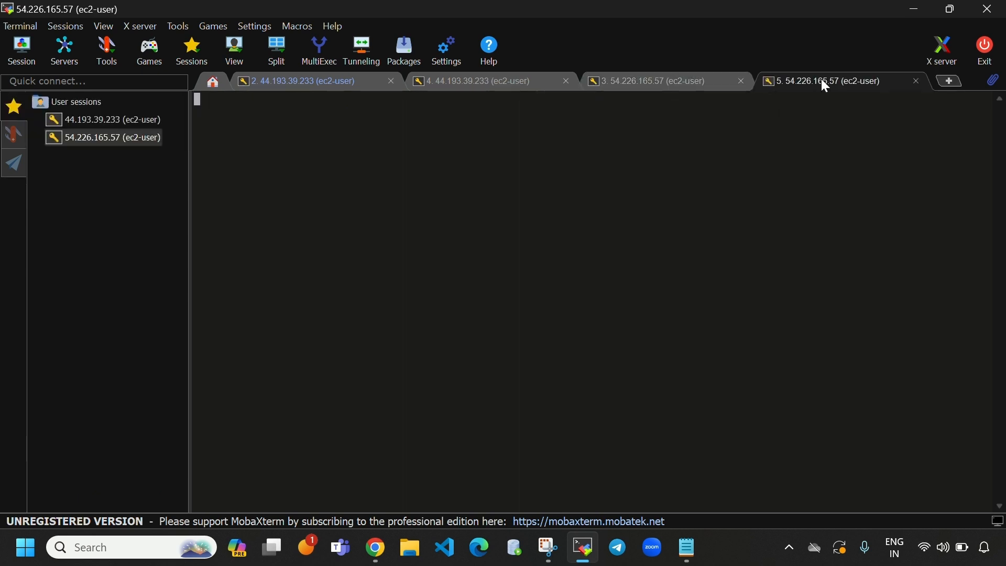
pyautogui.click(690, 78)
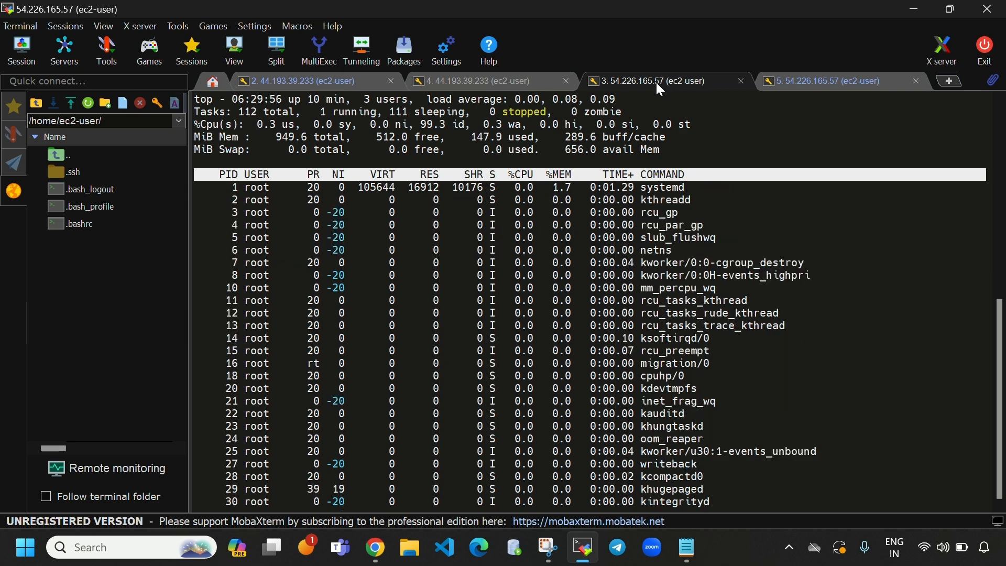
pyautogui.click(796, 79)
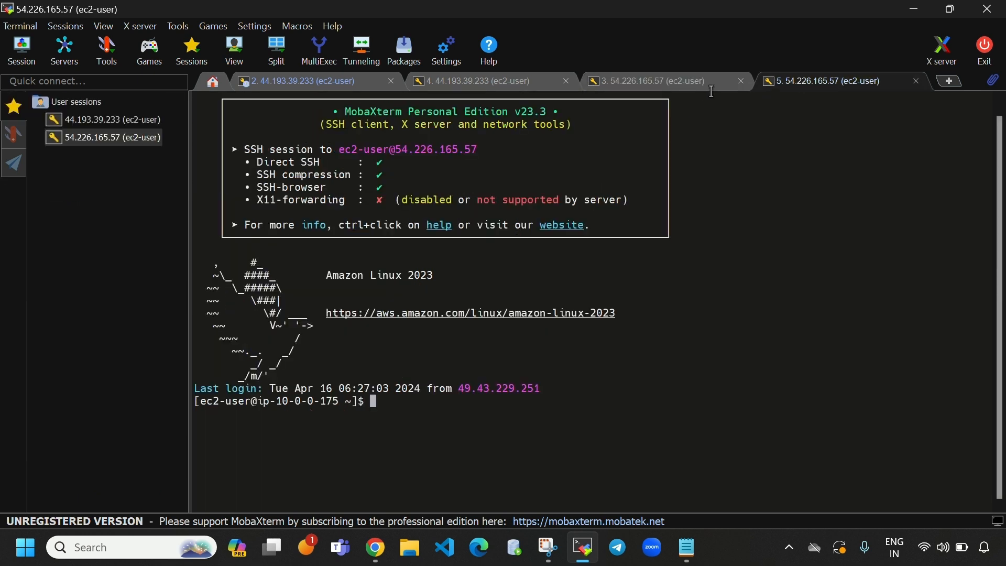
# Step: Compare the CPU usage shown by top on 54.226.165.57 and 44.193.39.233
pyautogui.click(700, 83)
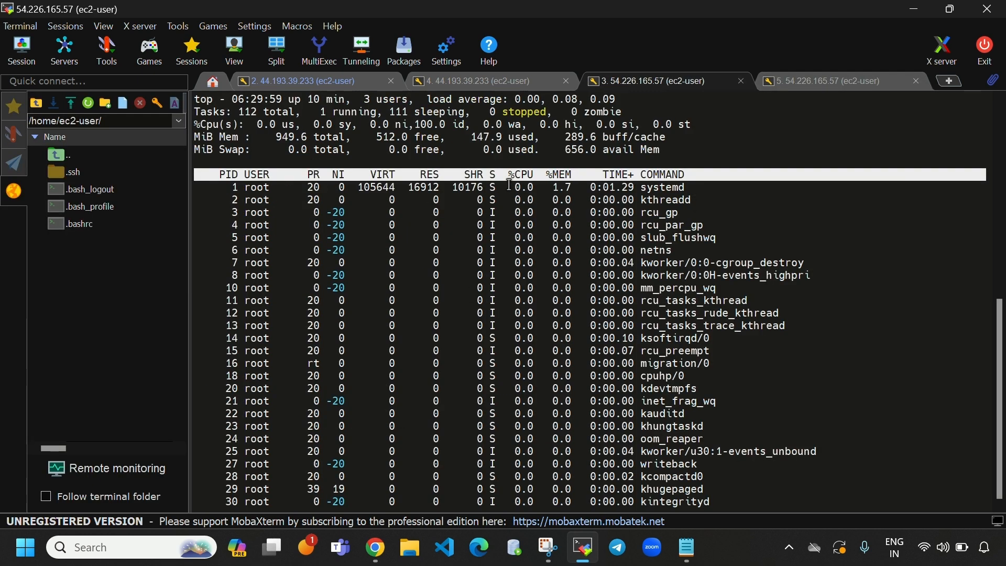
pyautogui.moveTo(509, 185); pyautogui.dragTo(532, 191)
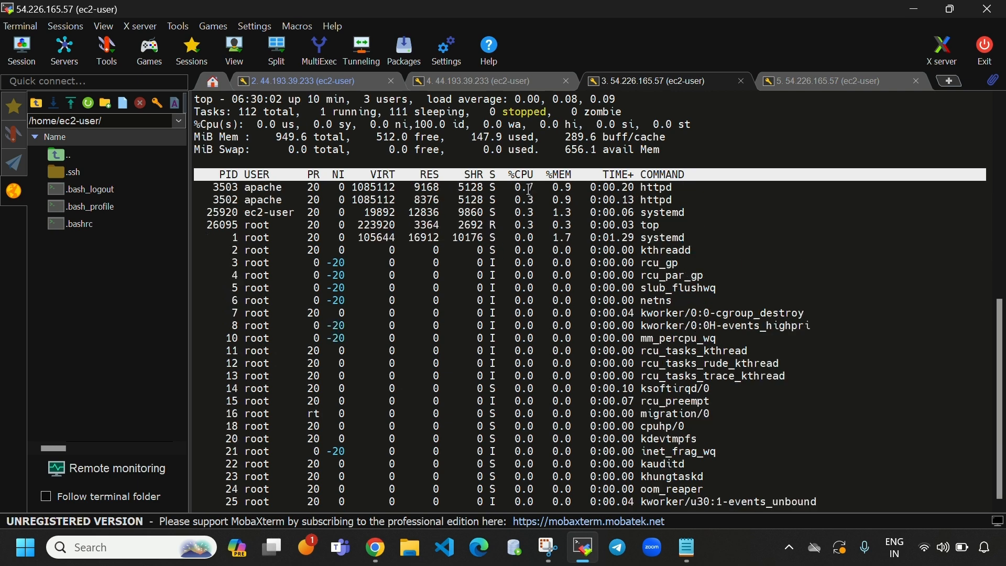
pyautogui.click(308, 84)
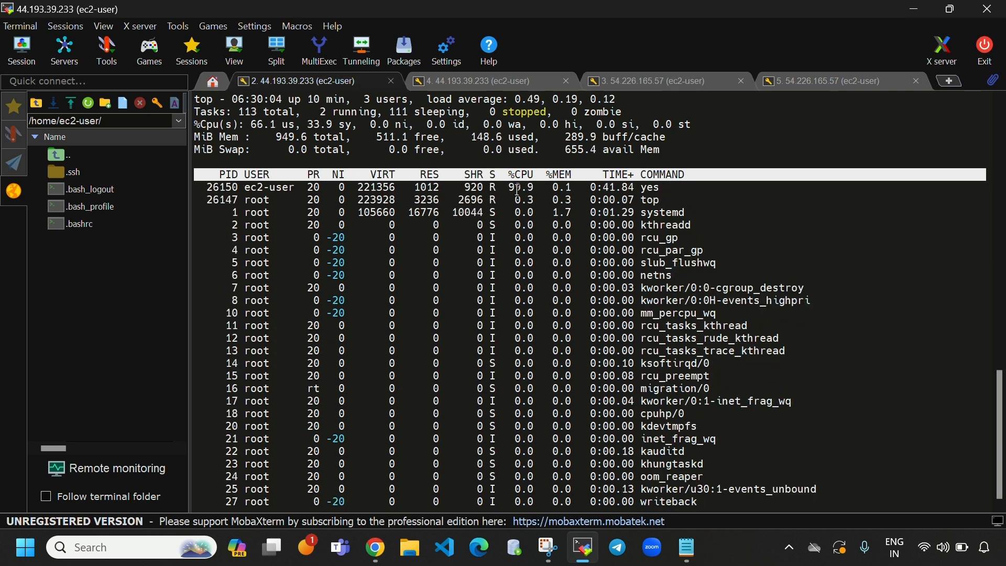
pyautogui.moveTo(510, 186); pyautogui.dragTo(539, 187)
pyautogui.click(696, 83)
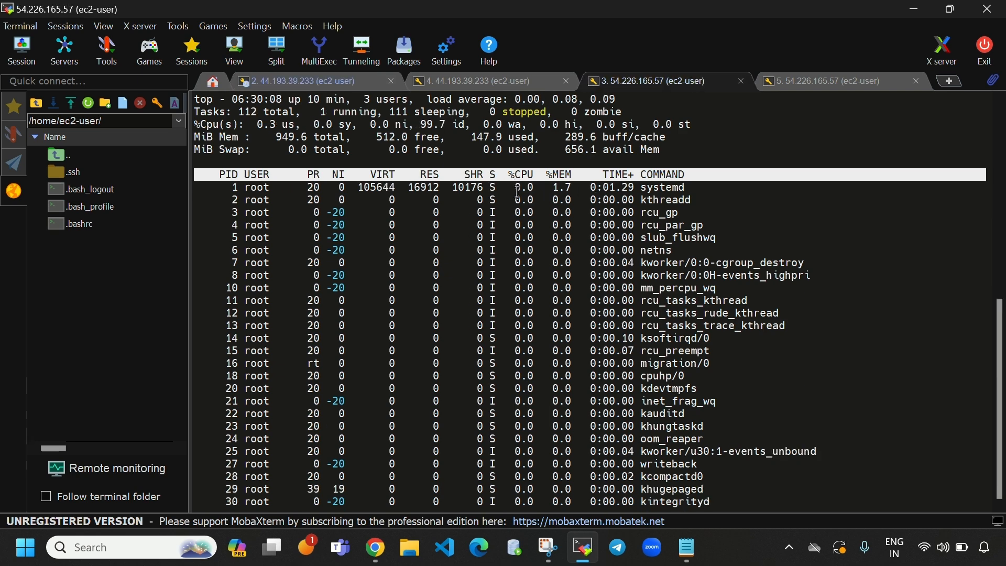
# Step: Clear the duplicated 54.226.165.57 session and start the background load command "yes > /dev/null &" there
pyautogui.click(813, 79)
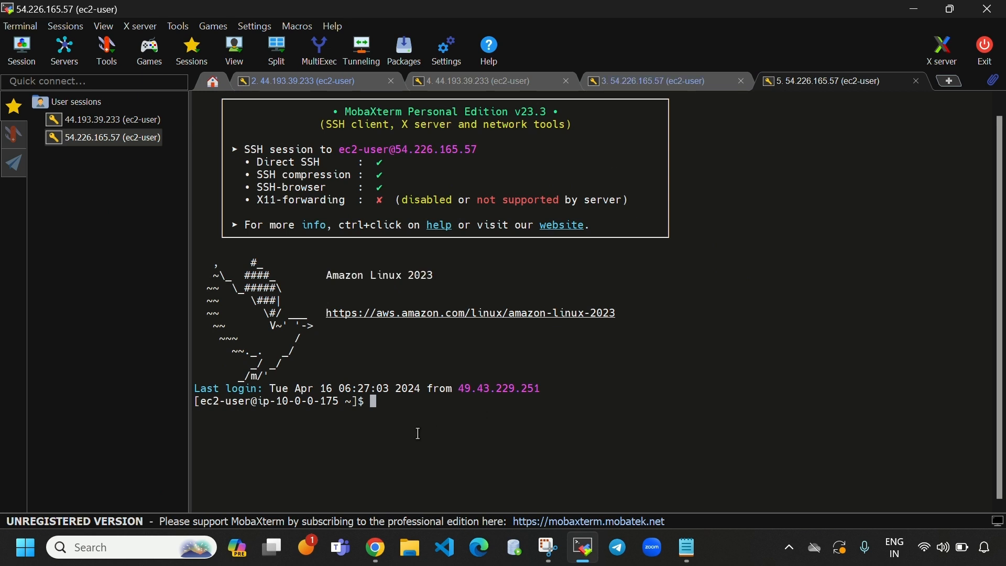
pyautogui.hotkey('ctrl', 'l')
pyautogui.write('yes ')
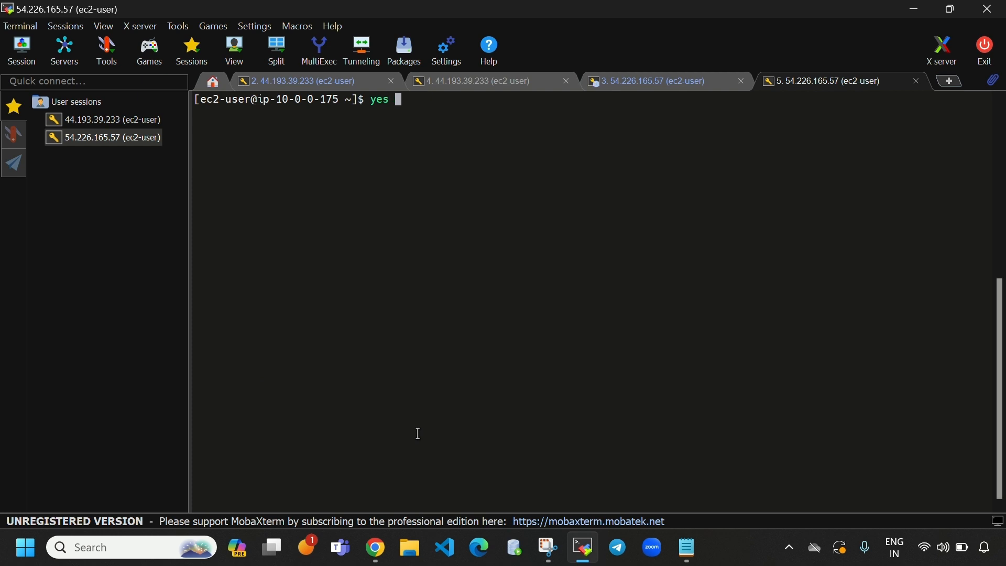
pyautogui.write('> /dev/null &')
pyautogui.press('Return')
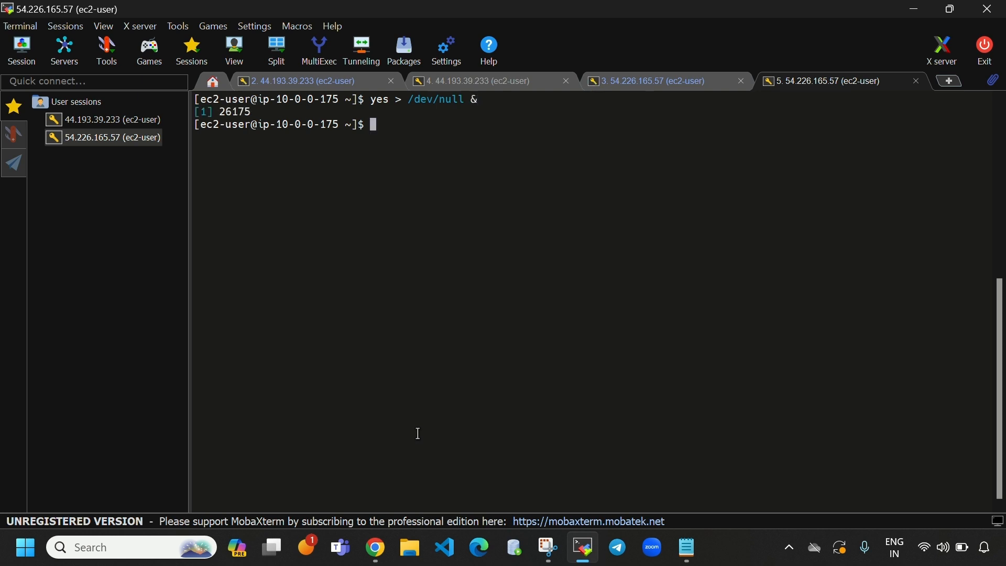
# Step: Check the CPU usage of the yes process in the top sessions of both instances
pyautogui.click(659, 82)
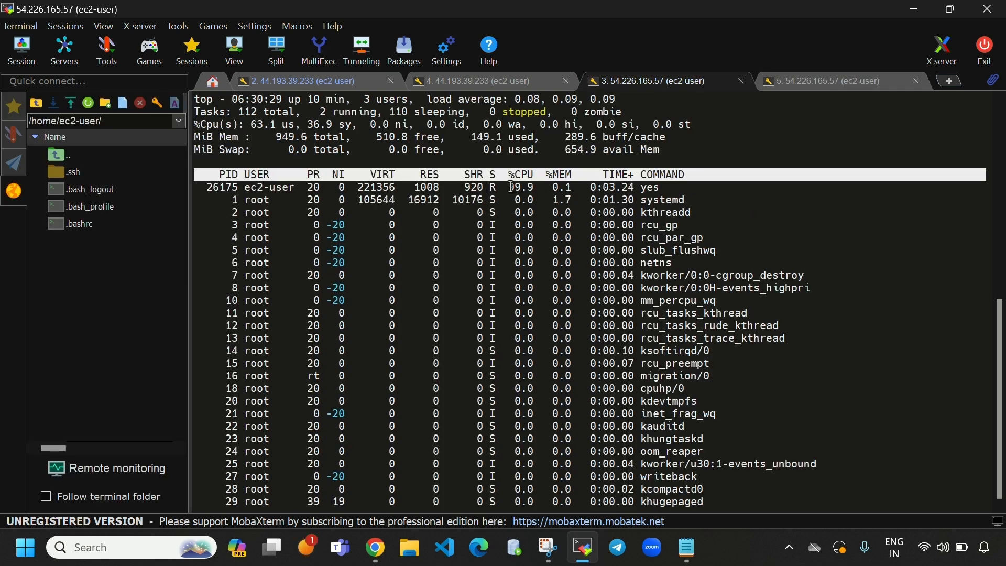
pyautogui.moveTo(511, 187); pyautogui.dragTo(533, 187)
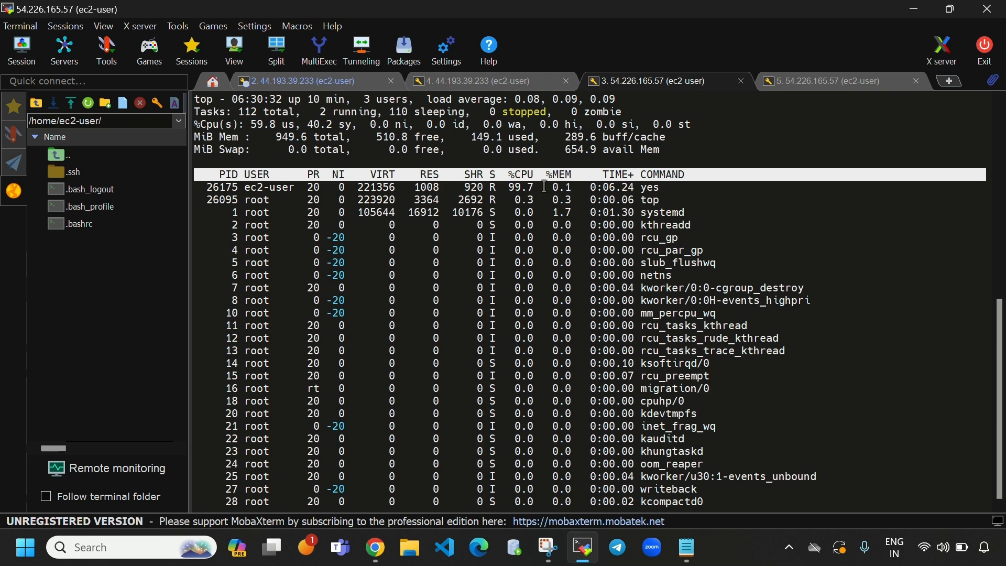
pyautogui.click(326, 81)
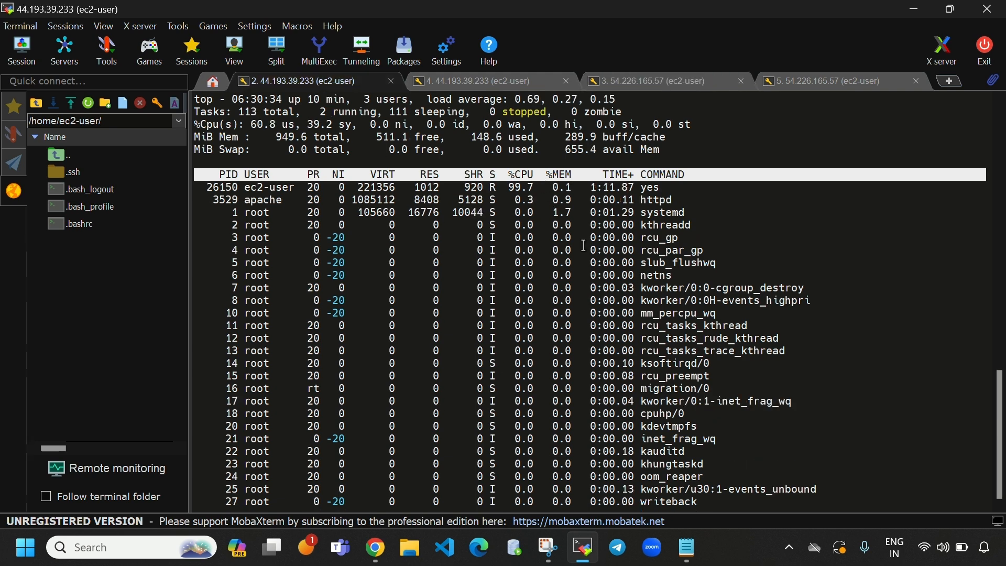
pyautogui.moveTo(511, 187); pyautogui.dragTo(531, 189)
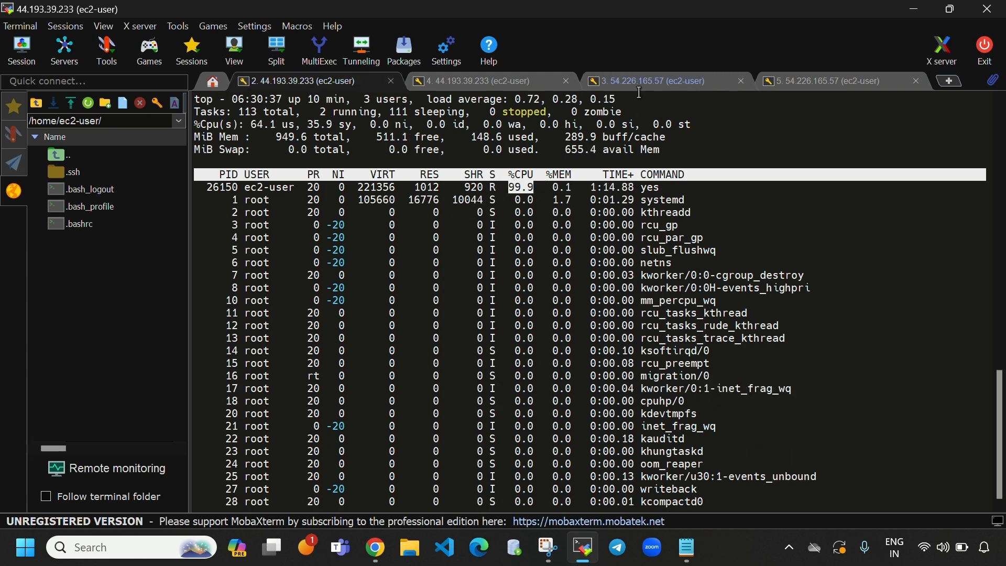
pyautogui.click(650, 79)
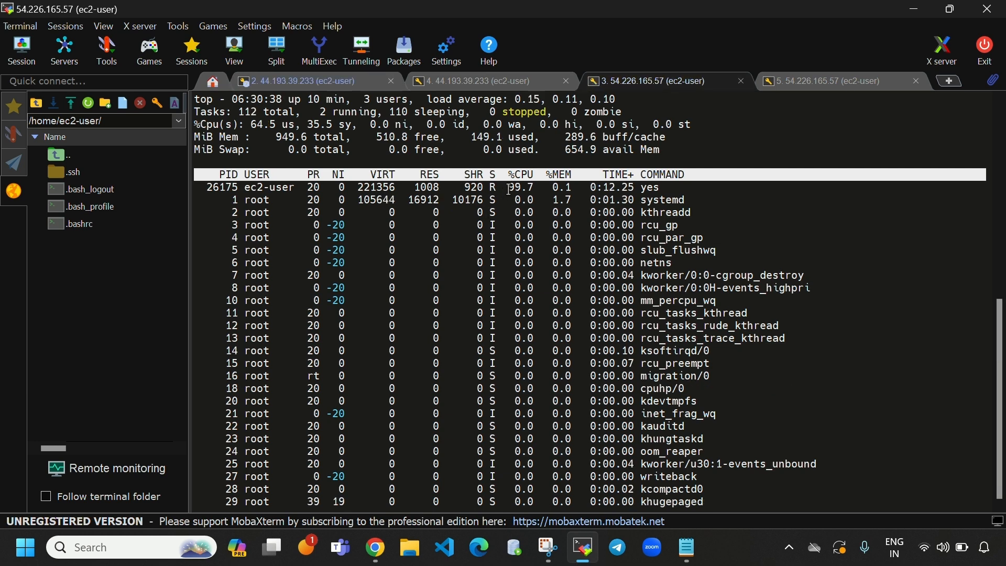
# Step: Switch to the browser and refresh the enlarged CPU Utilization graph of MyAutoScalingGroupfordemo
pyautogui.click(376, 547)
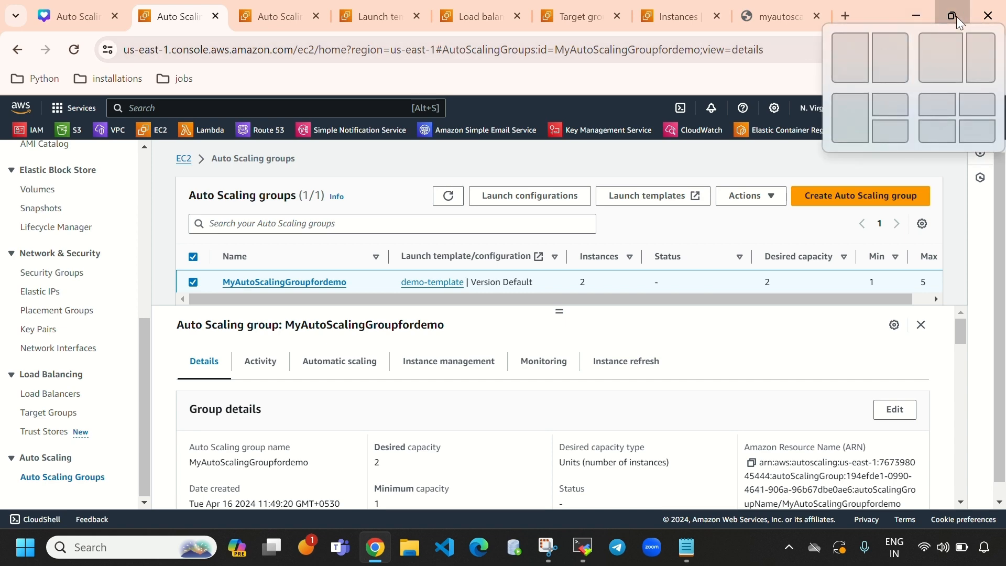
pyautogui.click(956, 16)
pyautogui.click(272, 73)
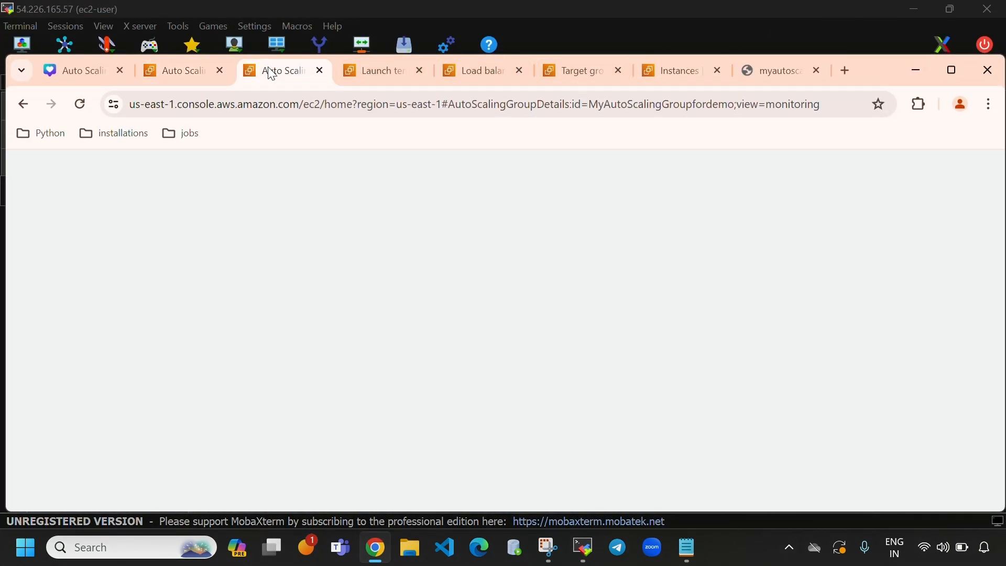
pyautogui.click(957, 61)
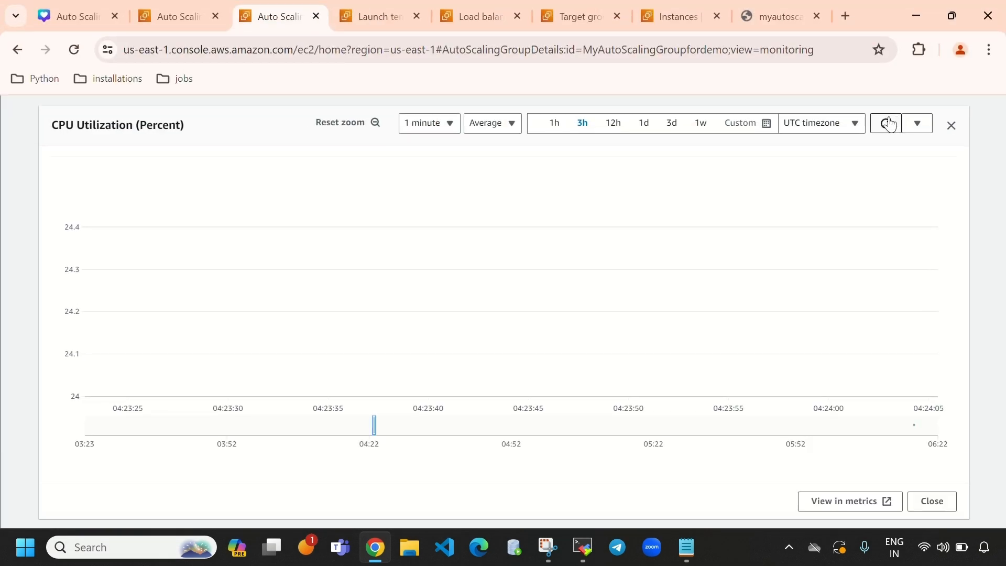
pyautogui.click(889, 125)
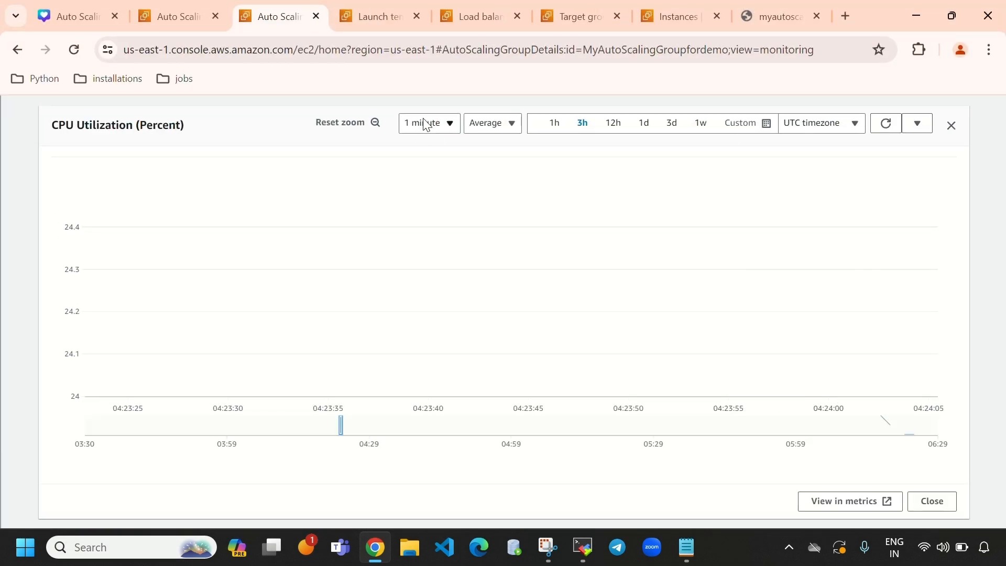
pyautogui.click(887, 126)
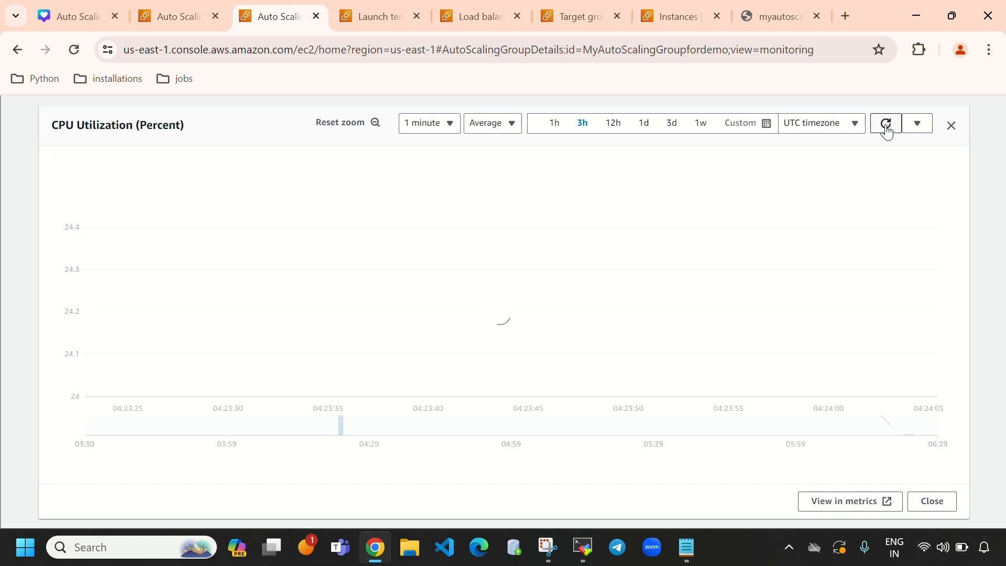
pyautogui.click(887, 128)
pyautogui.click(886, 128)
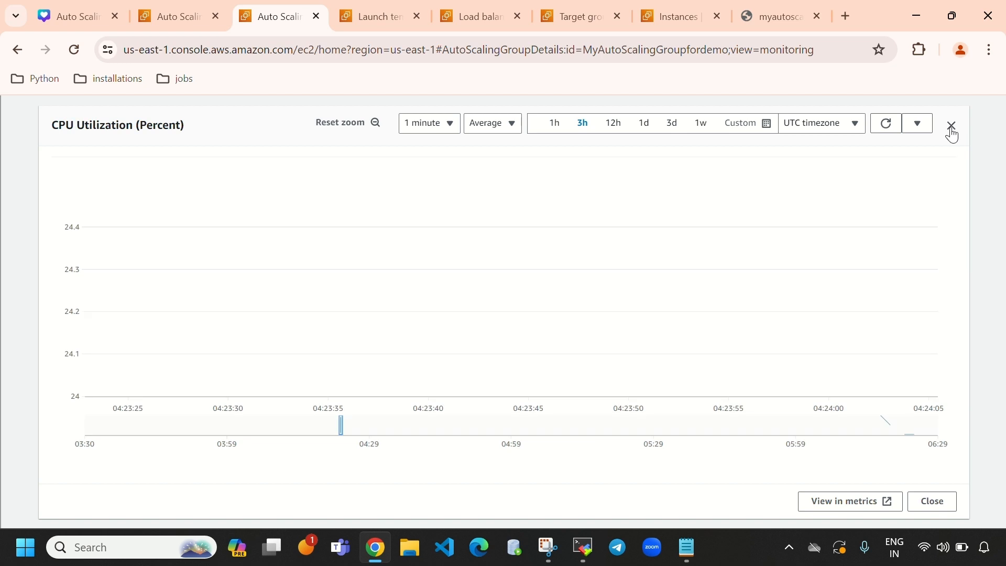
# Step: Close the enlarged CPU graph, show the group's details, and close that Auto Scaling group browser tab
pyautogui.click(951, 127)
pyautogui.scroll(3, 332, 304)
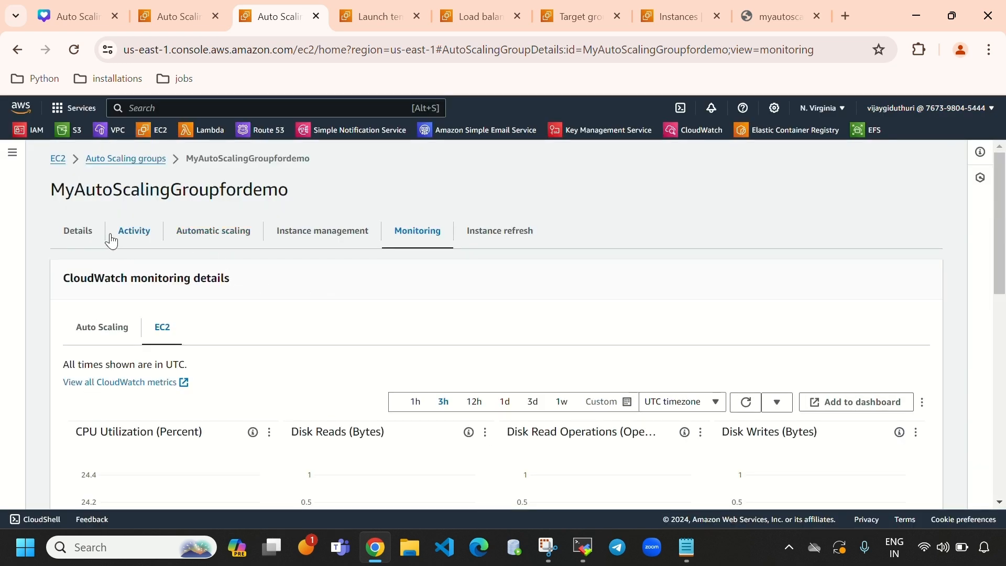
pyautogui.click(72, 242)
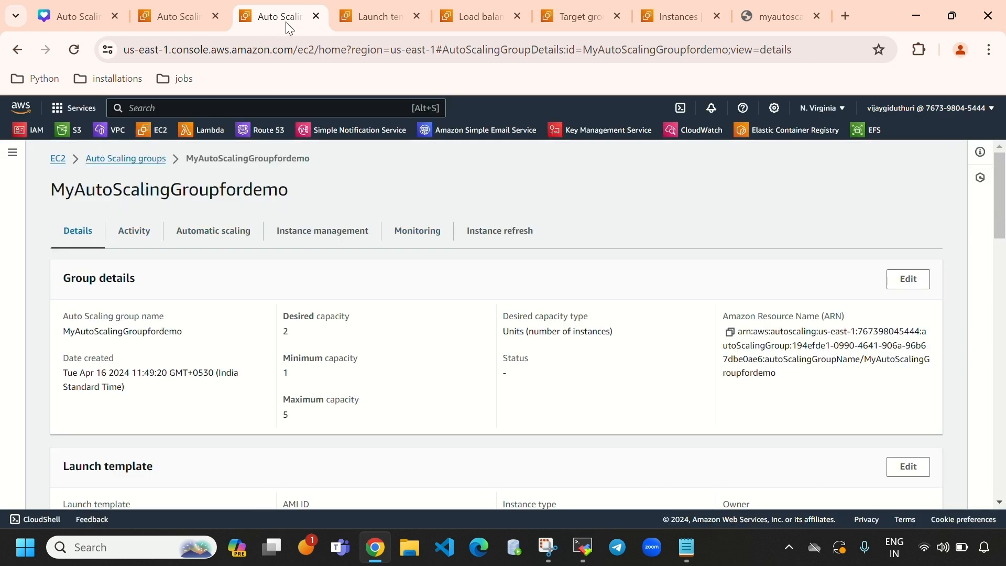
pyautogui.click(316, 16)
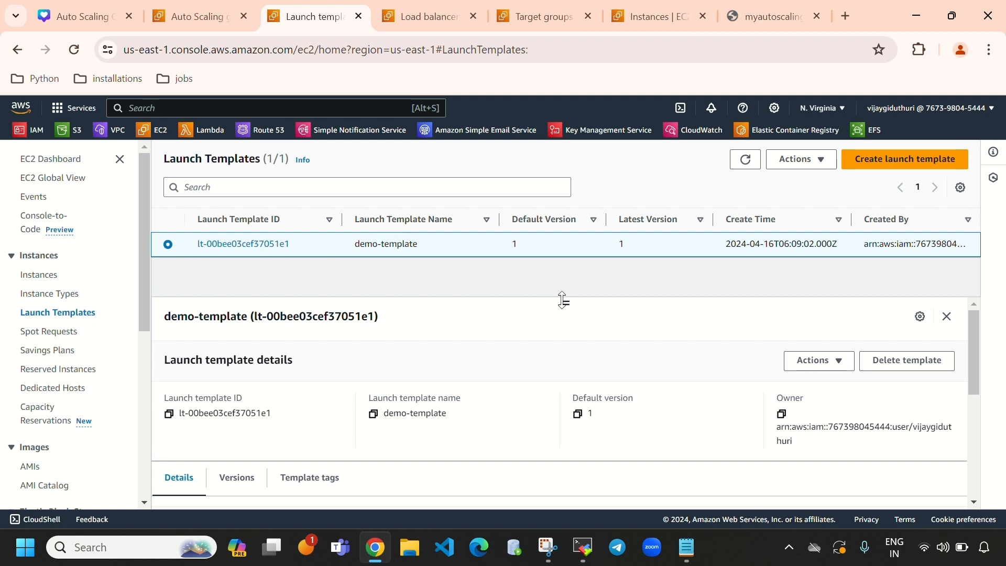
# Step: Collapse the navigation pane on the Launch Templates page, review demo-template, and return to the Auto Scaling groups page
pyautogui.click(119, 159)
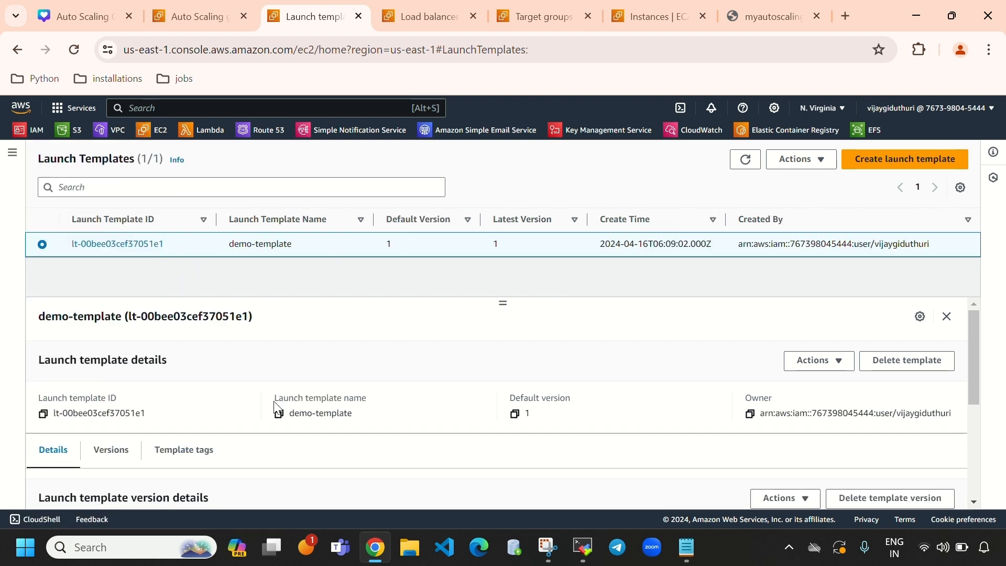
pyautogui.scroll(-3, 658, 417)
pyautogui.scroll(3, 563, 408)
pyautogui.click(173, 19)
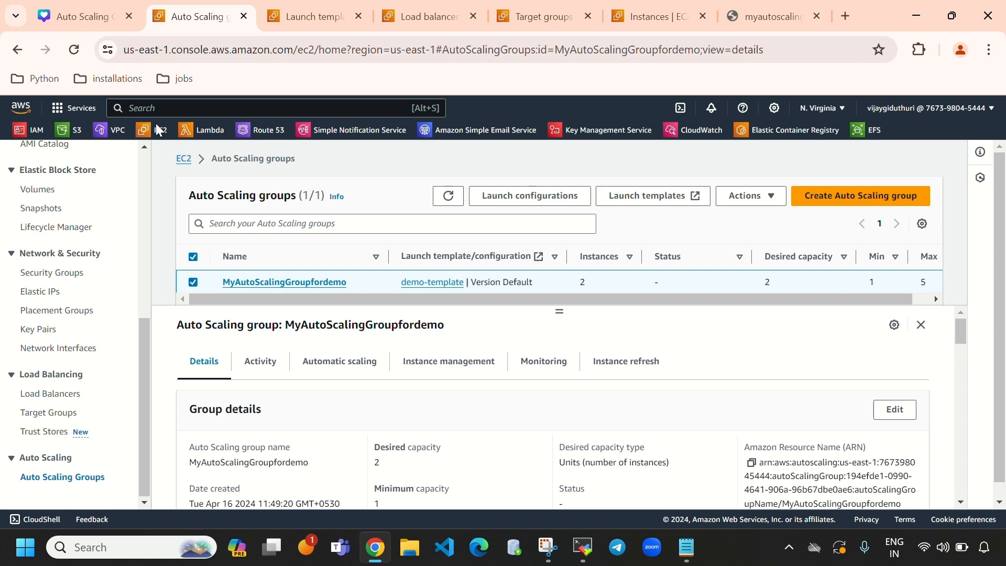
# Step: Collapse the navigation pane and show the EC2 metrics in the monitoring details of MyAutoScalingGroupfordemo
pyautogui.scroll(10, 95, 267)
pyautogui.click(119, 160)
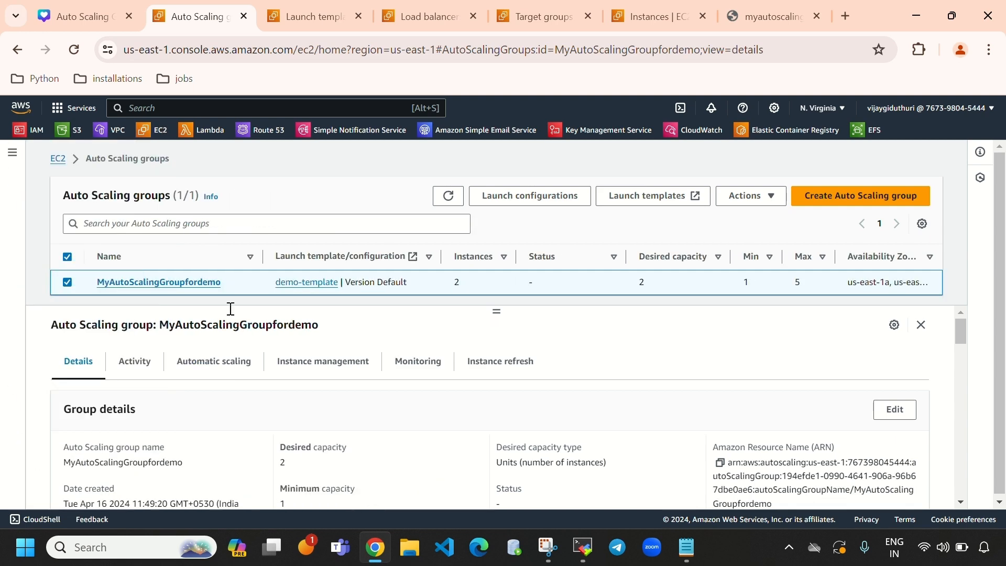
pyautogui.click(417, 361)
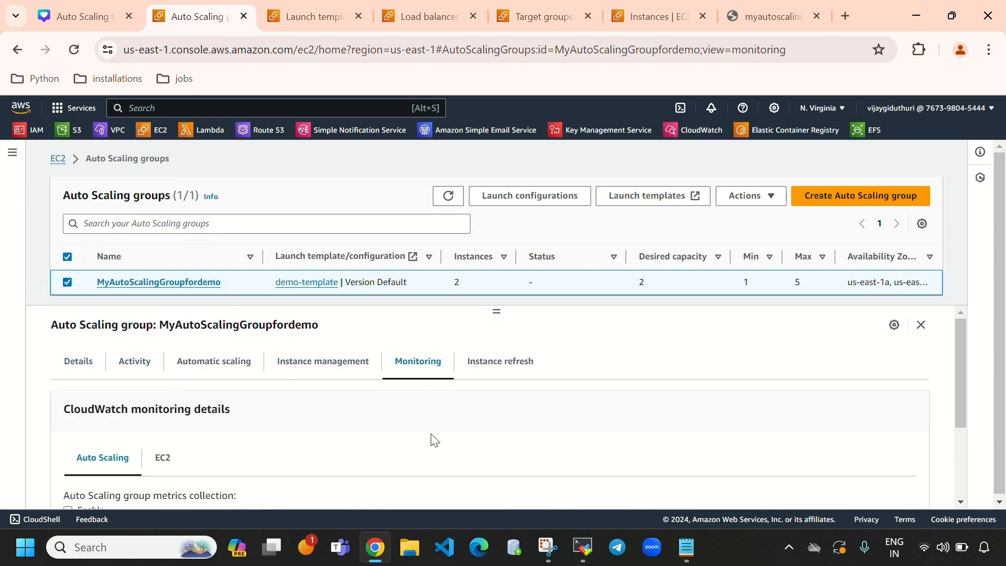
pyautogui.scroll(-2, 207, 406)
pyautogui.scroll(2, 150, 409)
pyautogui.click(166, 418)
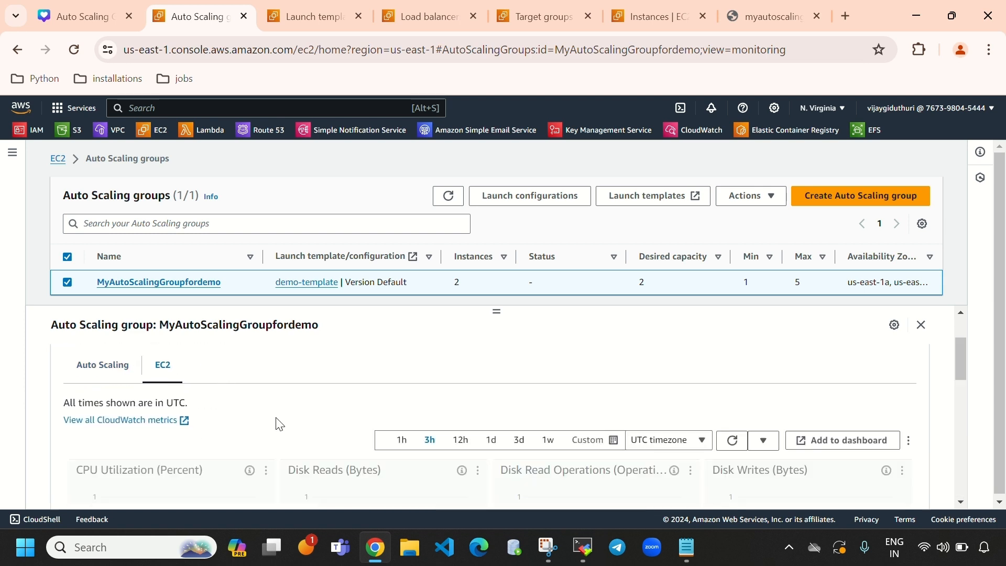
pyautogui.scroll(-3, 242, 475)
pyautogui.scroll(3, 161, 420)
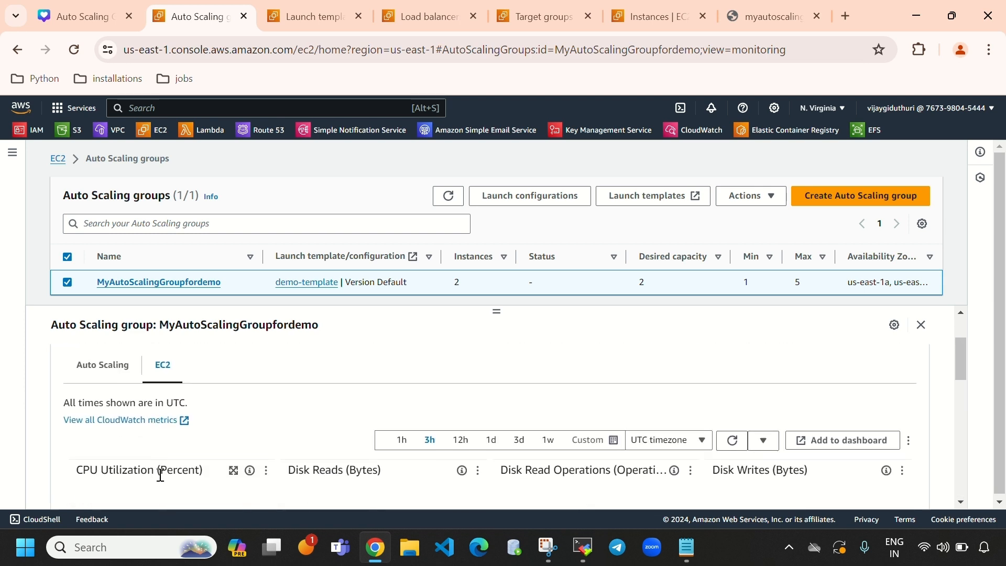
# Step: Enlarge the group's CPU Utilization graph, refresh it, and inspect the peak data point
pyautogui.click(234, 470)
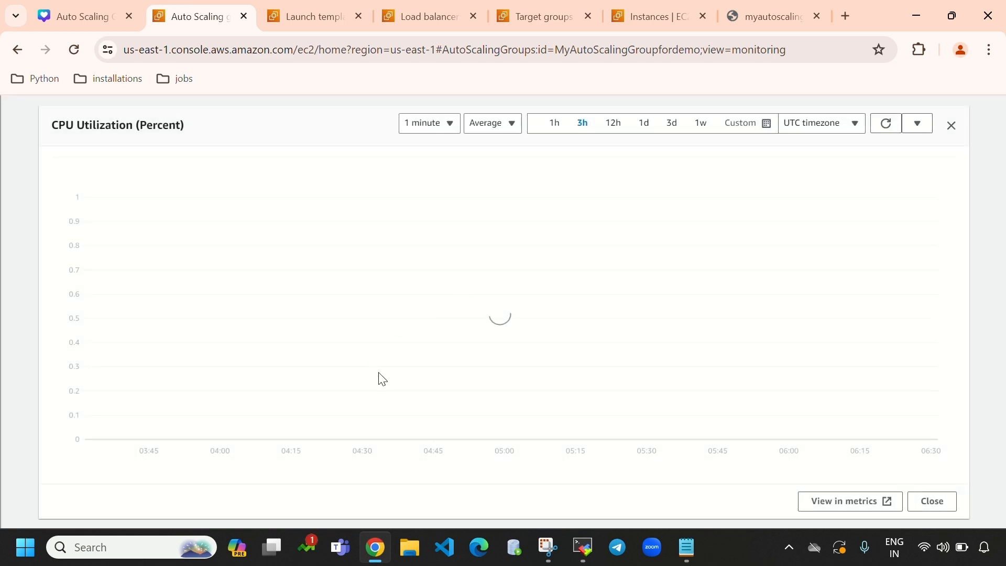
pyautogui.click(887, 132)
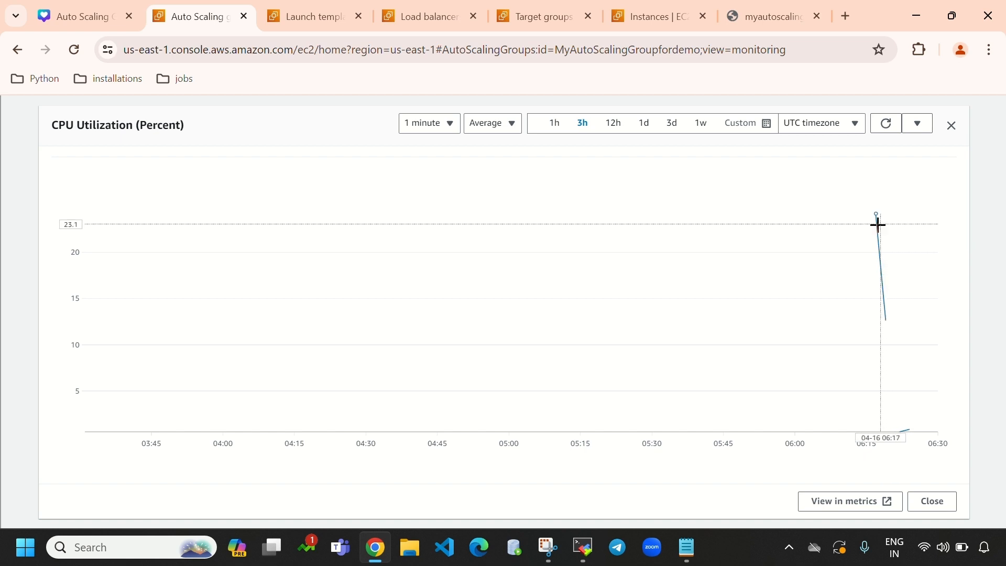
pyautogui.moveTo(875, 215)
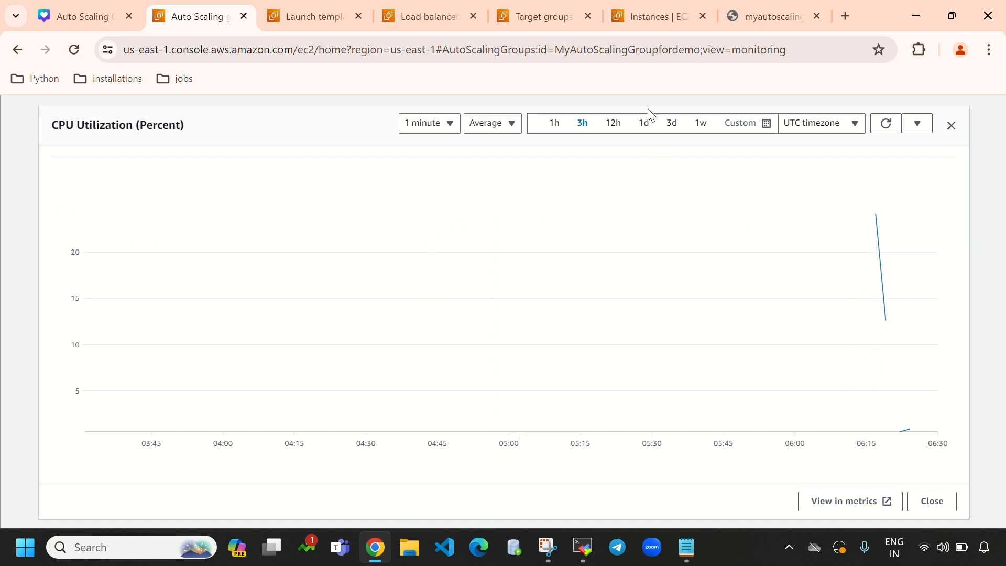
# Step: Switch to the Instances browser tab, refresh the instance list repeatedly, and shrink the details pane to enlarge the list area
pyautogui.click(624, 14)
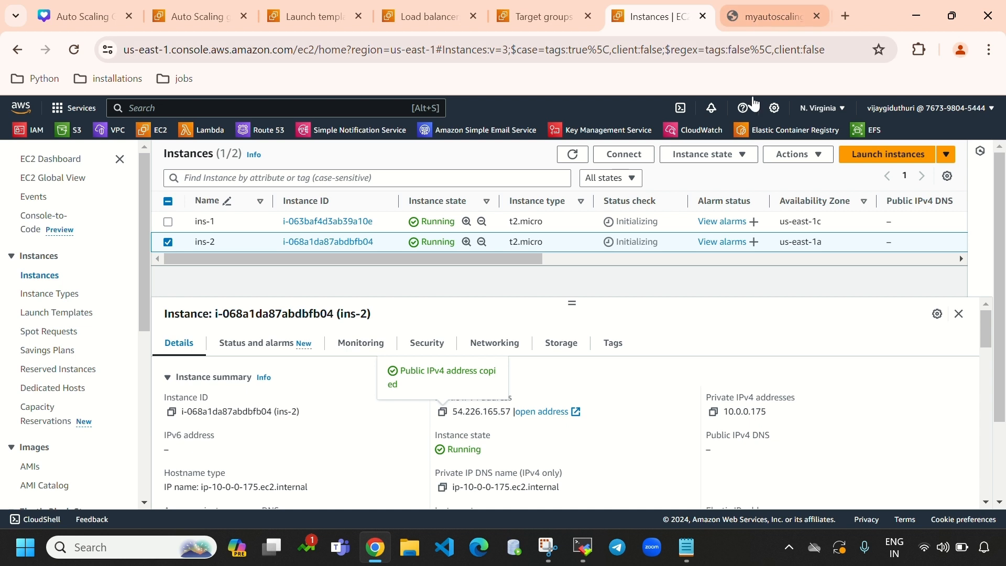
pyautogui.click(573, 155)
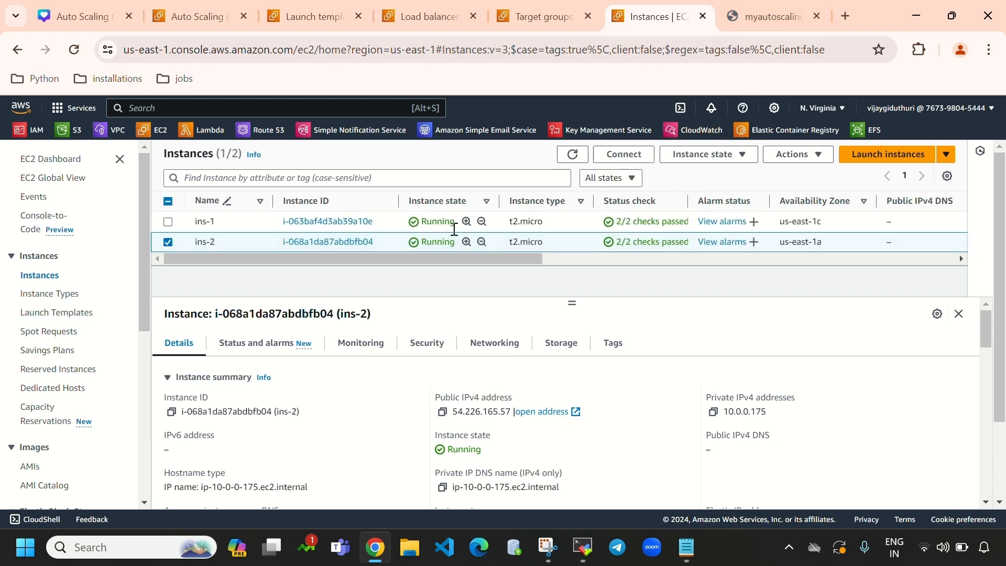
pyautogui.click(573, 154)
pyautogui.moveTo(570, 301); pyautogui.dragTo(572, 352)
pyautogui.click(577, 155)
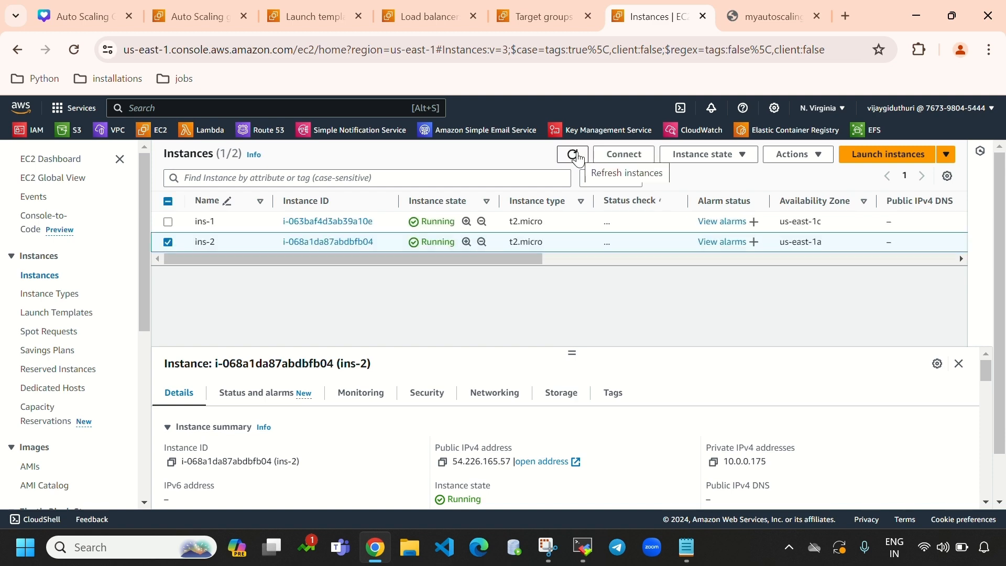
pyautogui.click(577, 153)
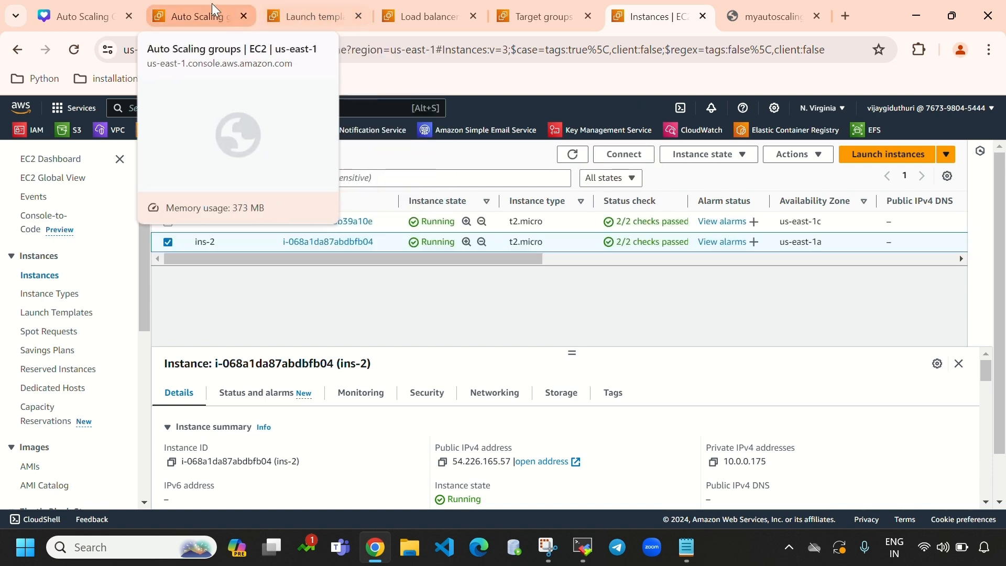
# Step: Return to the Auto Scaling groups browser tab, refresh the enlarged CPU Utilization graph, and close it
pyautogui.click(209, 12)
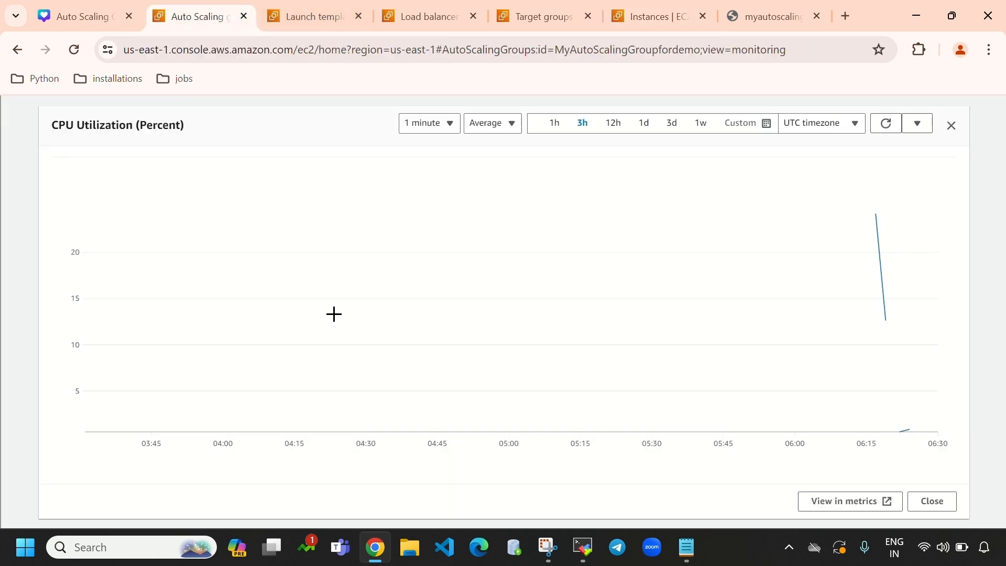
pyautogui.click(885, 123)
pyautogui.click(951, 127)
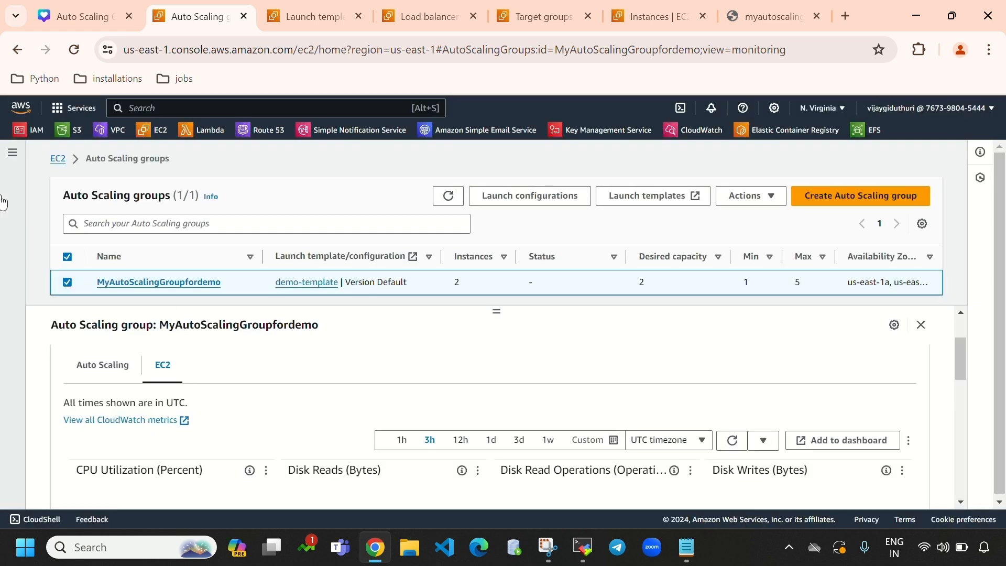
# Step: Open the Auto Scaling Groups page in a new browser tab, switch to it, and collapse its navigation pane
pyautogui.click(11, 151)
pyautogui.scroll(-5, 74, 367)
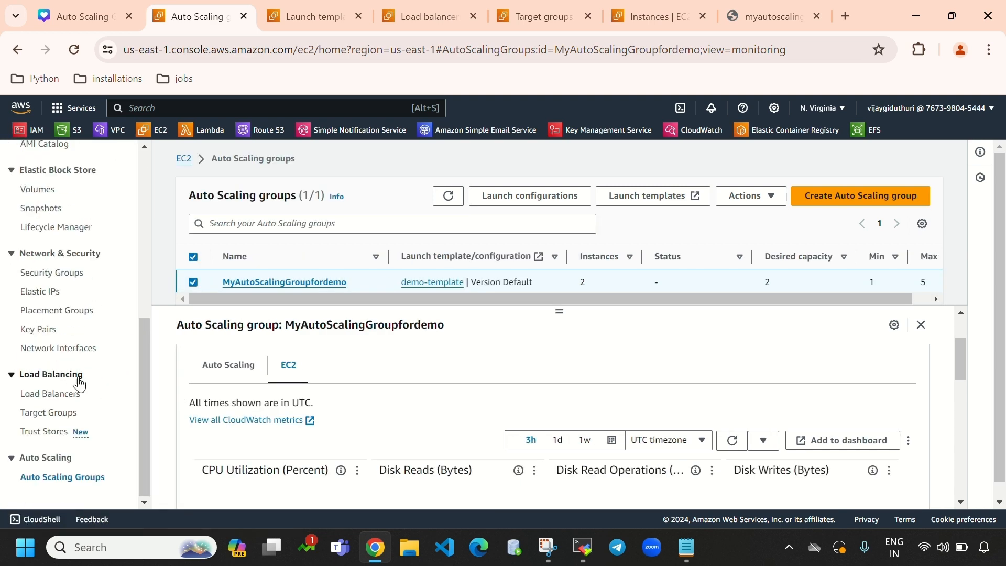
pyautogui.rightClick(91, 469)
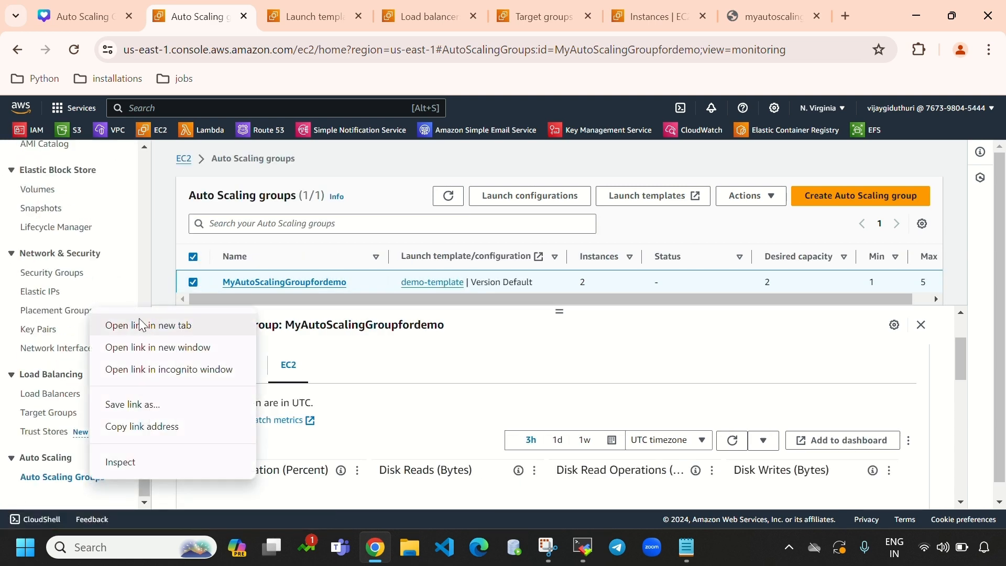
pyautogui.click(142, 325)
pyautogui.click(268, 14)
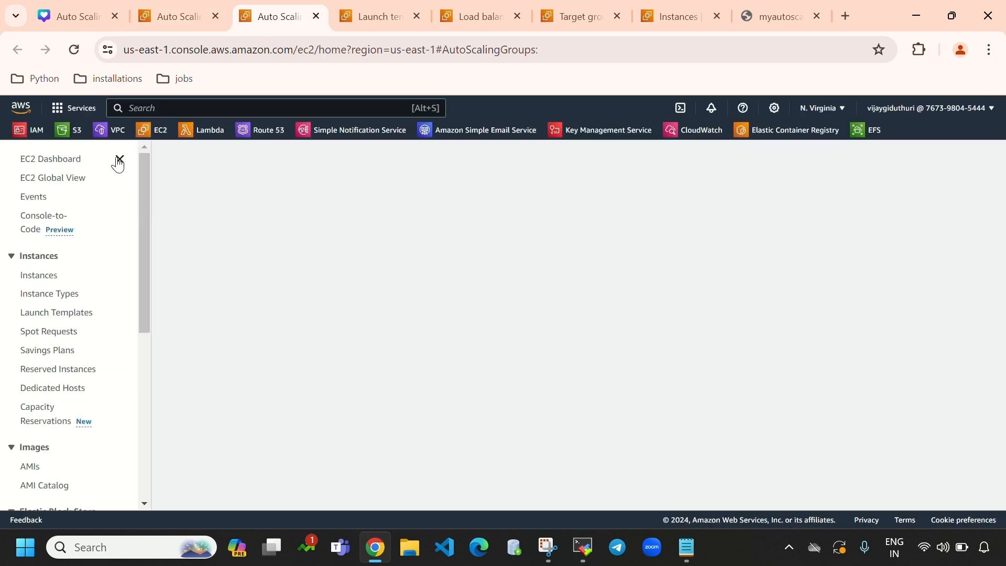
pyautogui.click(119, 158)
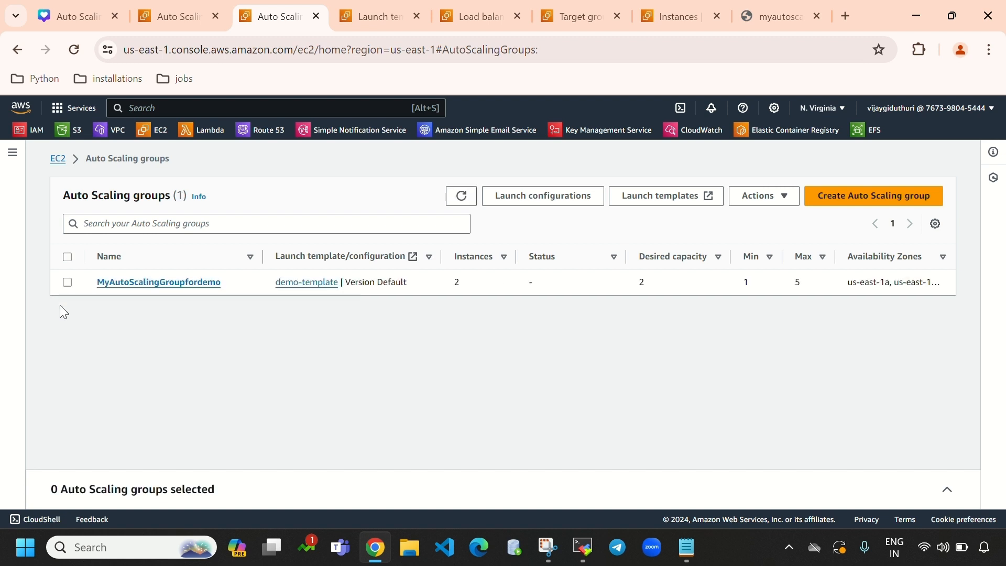
# Step: Select MyAutoScalingGroupfordemo, show its EC2 monitoring metrics, and enlarge the CPU Utilization graph
pyautogui.click(67, 283)
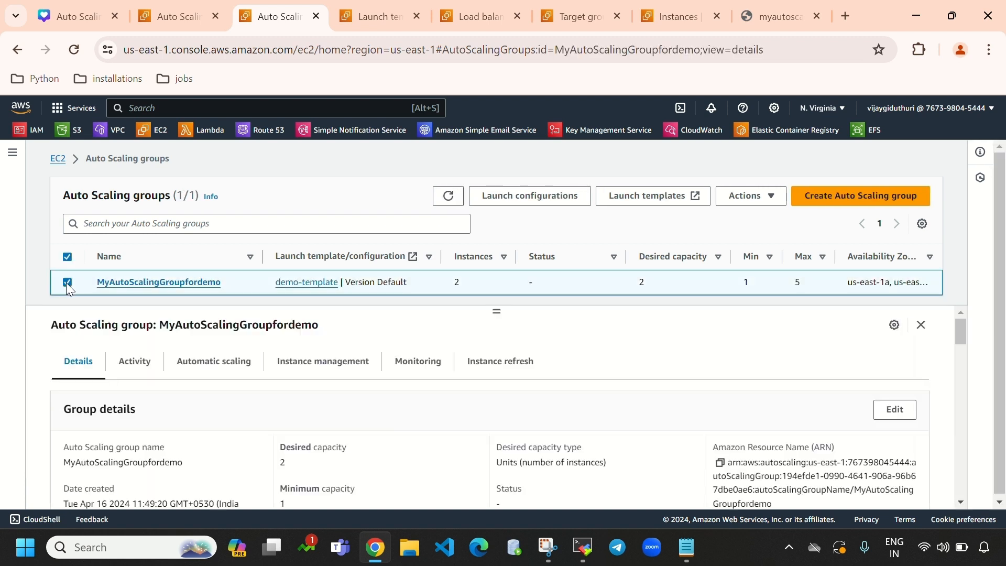
pyautogui.click(419, 376)
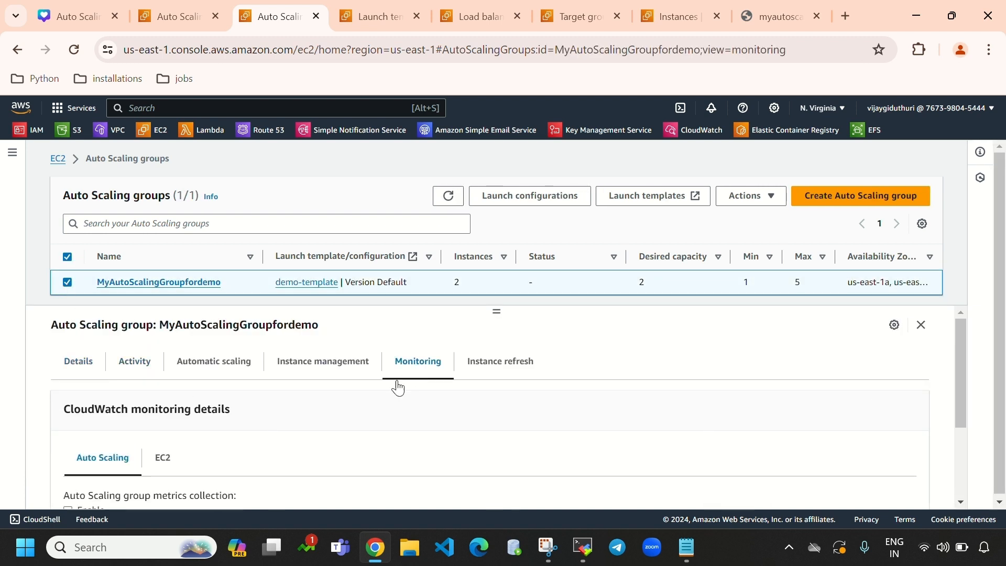
pyautogui.click(162, 466)
pyautogui.scroll(-2, 308, 387)
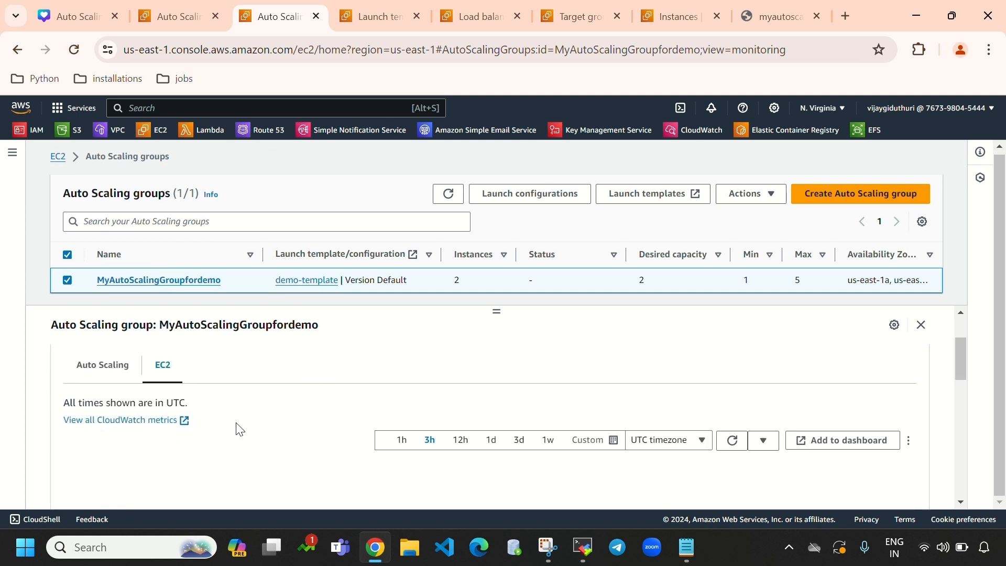
pyautogui.scroll(-3, 262, 451)
pyautogui.scroll(2, 184, 449)
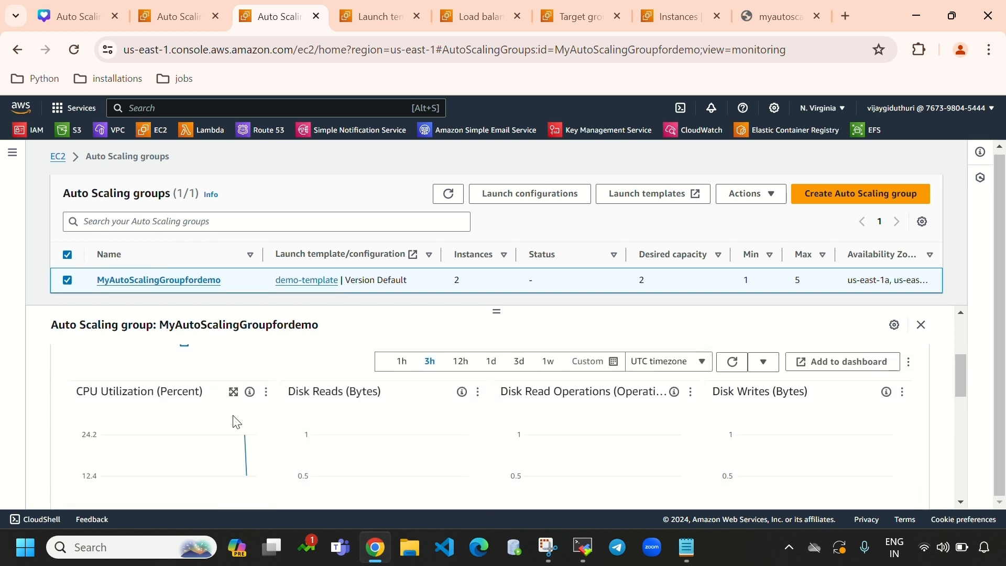
pyautogui.click(233, 392)
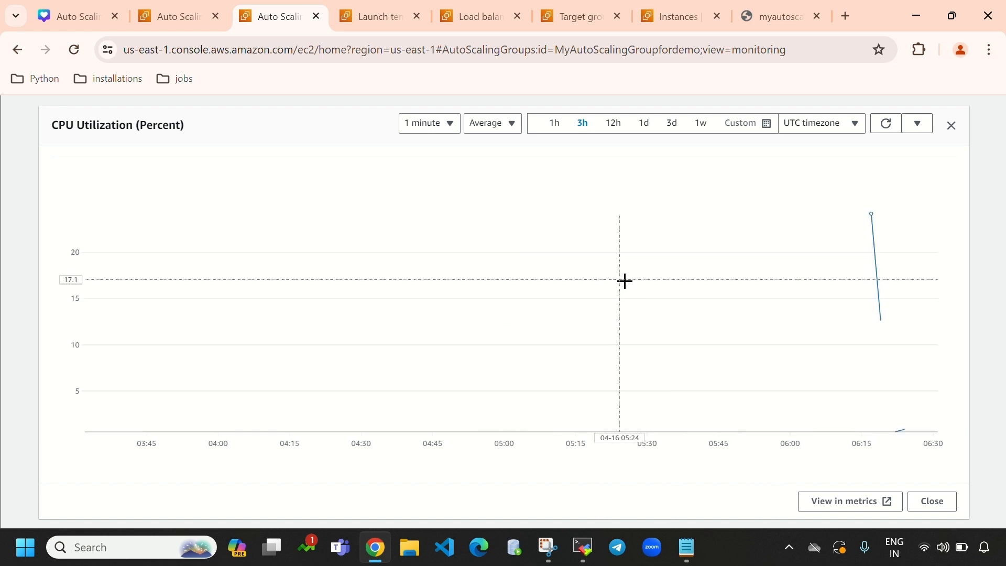
# Step: Inspect the 06:17 data point on the enlarged CPU Utilization graph and refresh the graph
pyautogui.moveTo(871, 213)
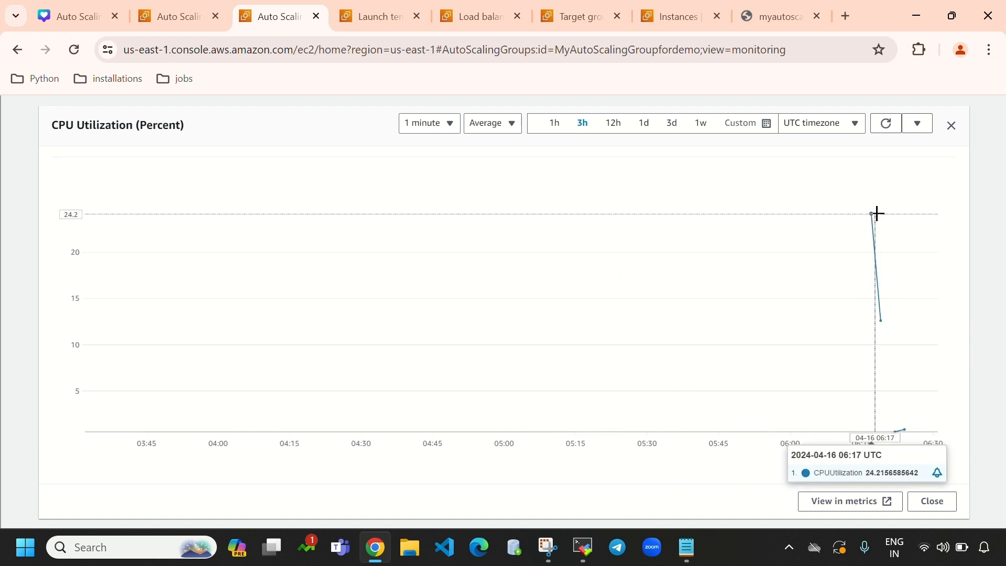
pyautogui.click(892, 126)
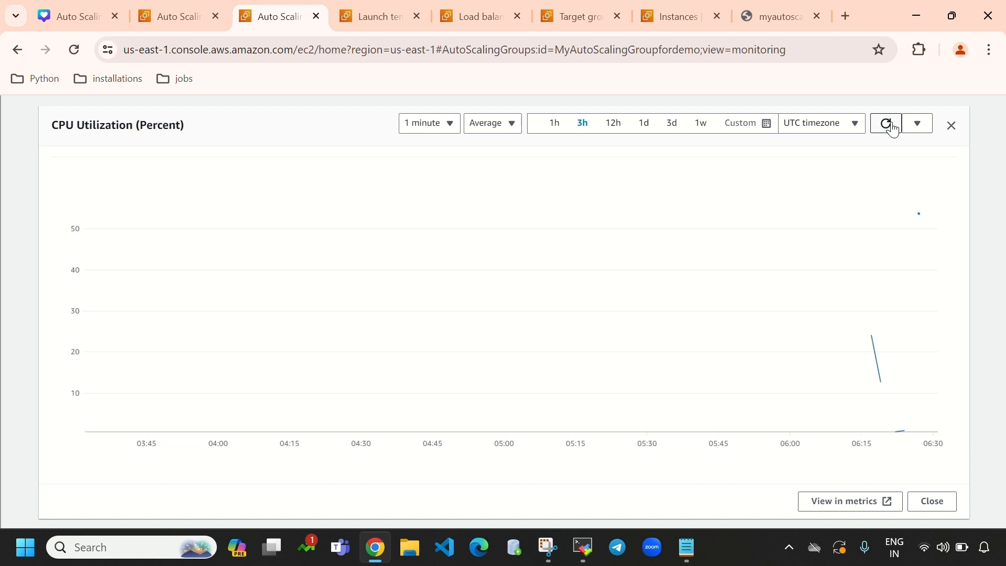
pyautogui.click(893, 126)
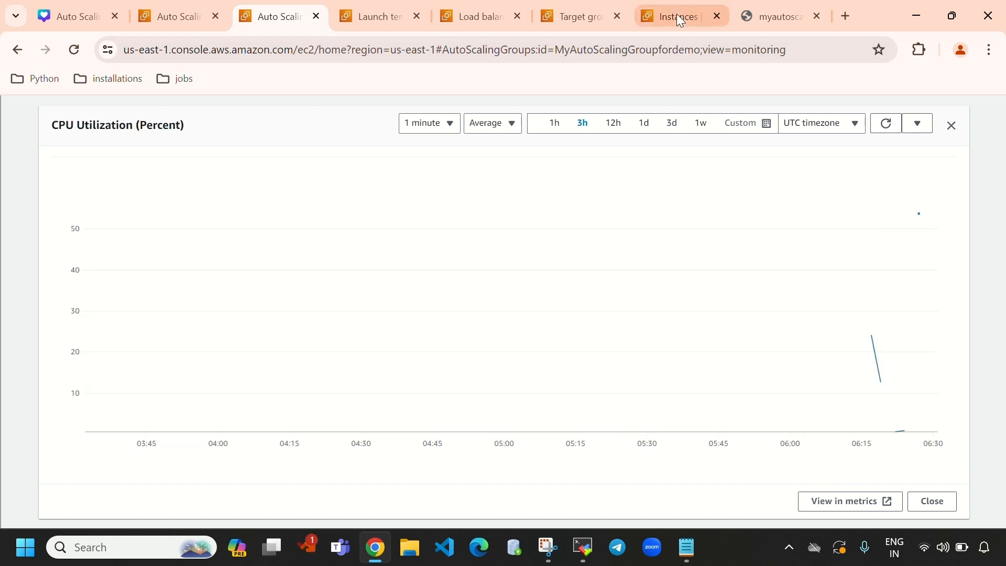
# Step: Refresh the EC2 instances list to check for newly launched instances
pyautogui.click(680, 18)
pyautogui.click(572, 154)
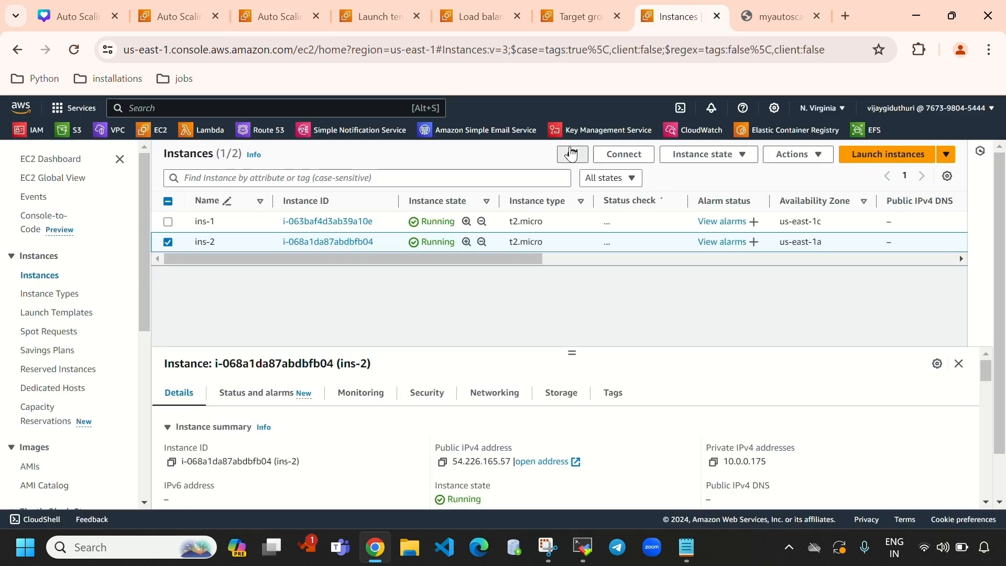
pyautogui.click(571, 153)
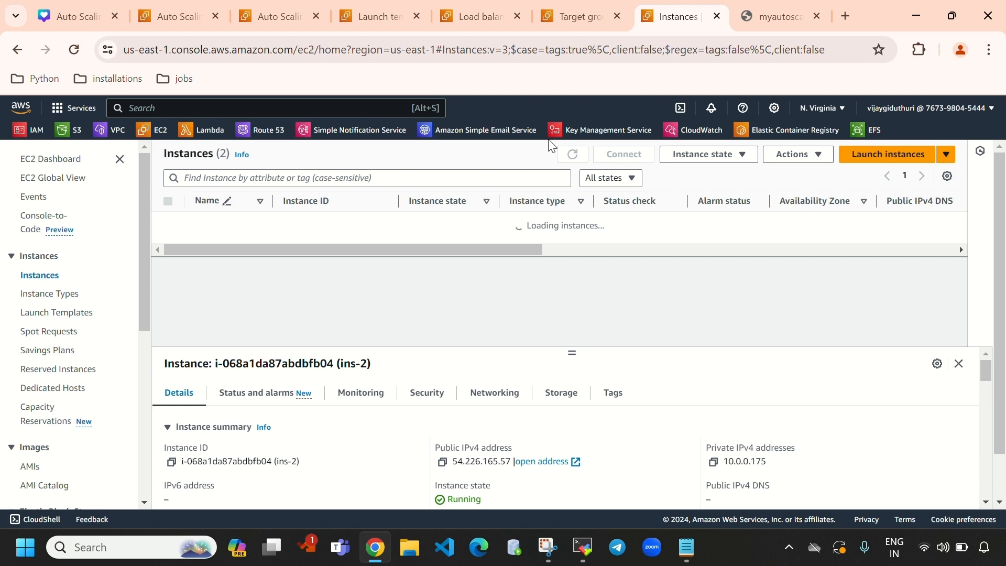
# Step: Examine the activity history of MyAutoScalingGroupfordemo for its scaling events and their causes
pyautogui.click(183, 21)
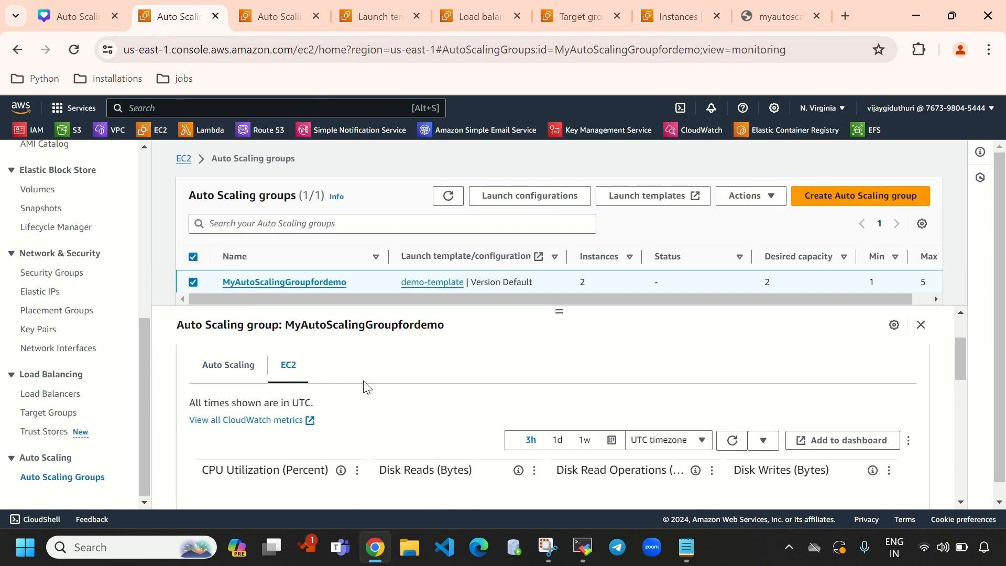
pyautogui.scroll(2, 445, 448)
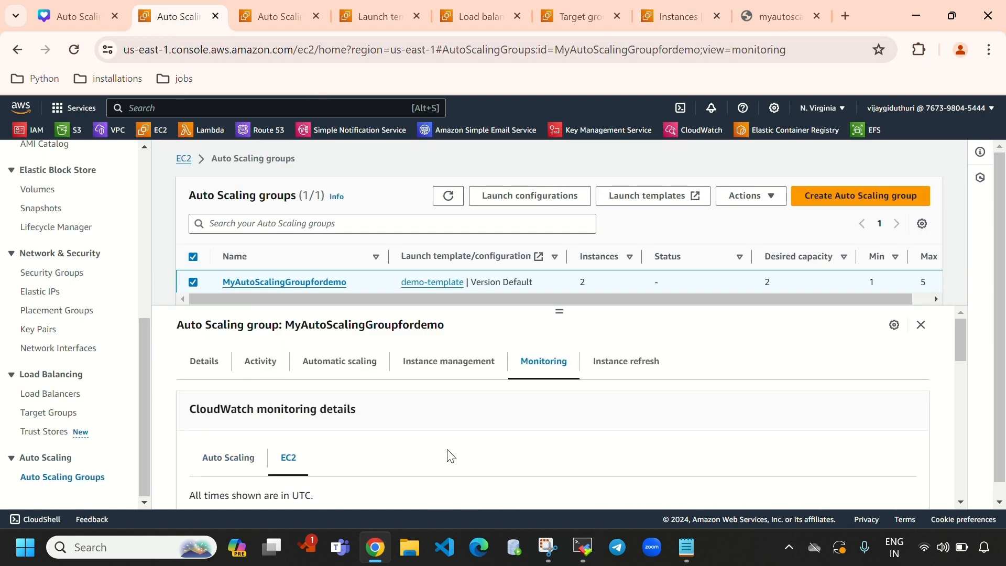
pyautogui.click(260, 362)
pyautogui.scroll(-5, 571, 434)
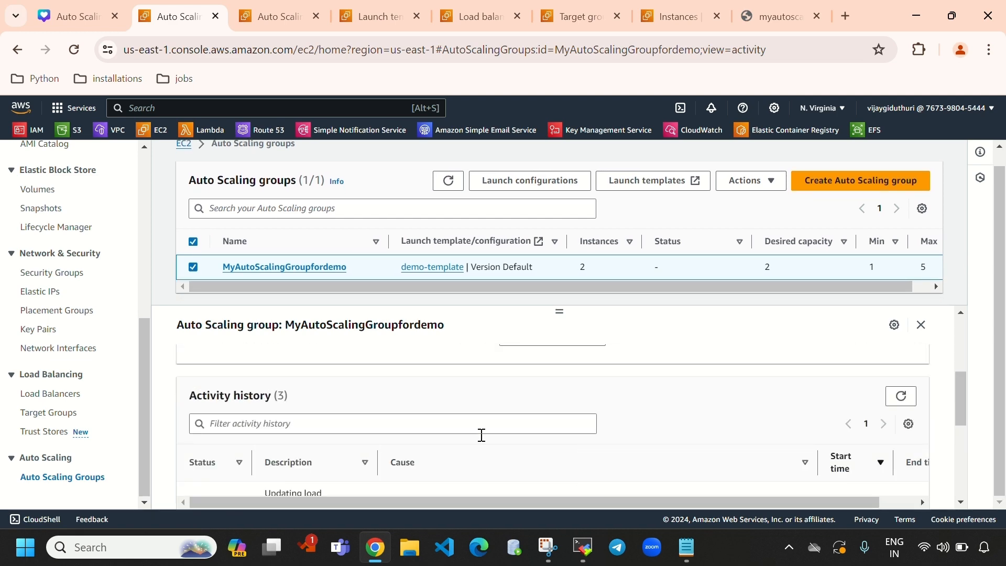
pyautogui.scroll(-5, 584, 433)
pyautogui.scroll(5, 584, 433)
pyautogui.scroll(-4, 587, 437)
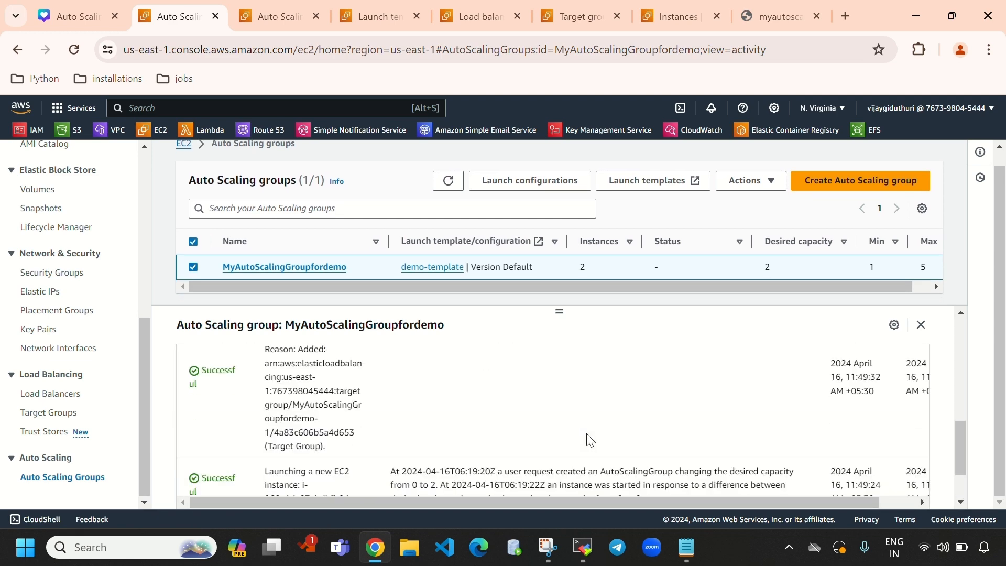
pyautogui.moveTo(566, 313); pyautogui.dragTo(565, 304)
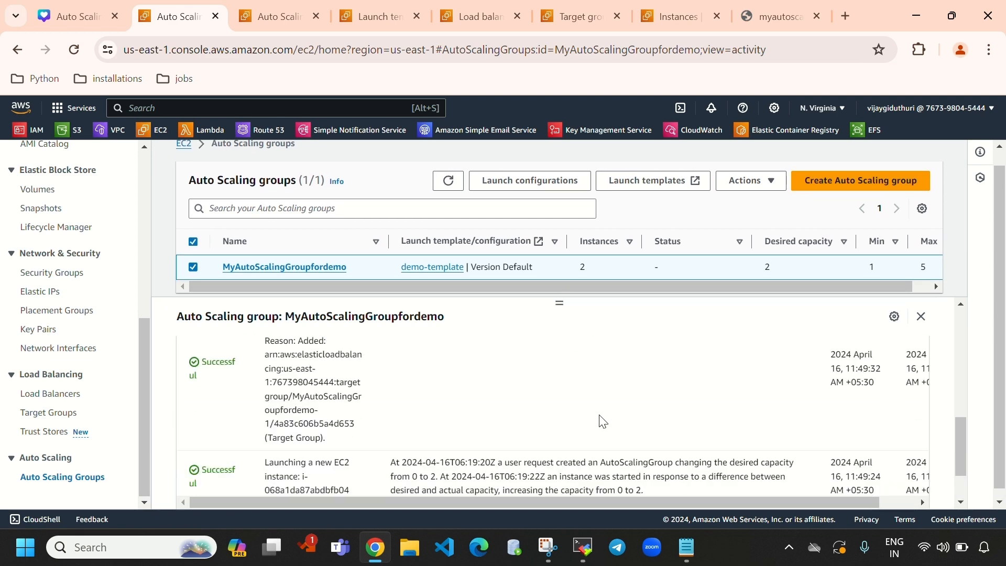
pyautogui.scroll(-3, 603, 422)
pyautogui.scroll(5, 602, 422)
pyautogui.scroll(-3, 604, 423)
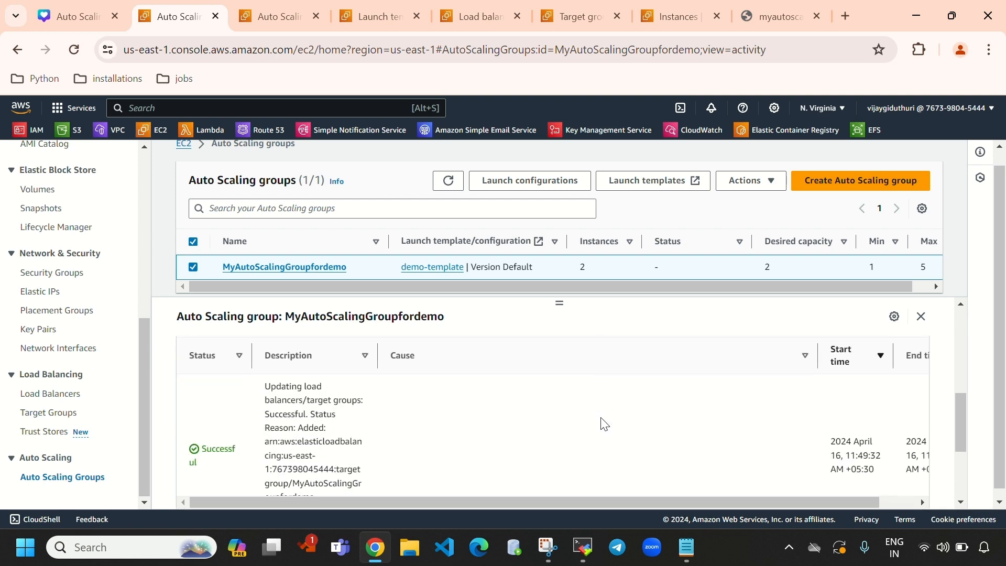
pyautogui.scroll(-3, 604, 423)
pyautogui.scroll(5, 622, 417)
# Step: Refresh the Auto Scaling group's activity history and check the list for new scaling activities
pyautogui.click(901, 368)
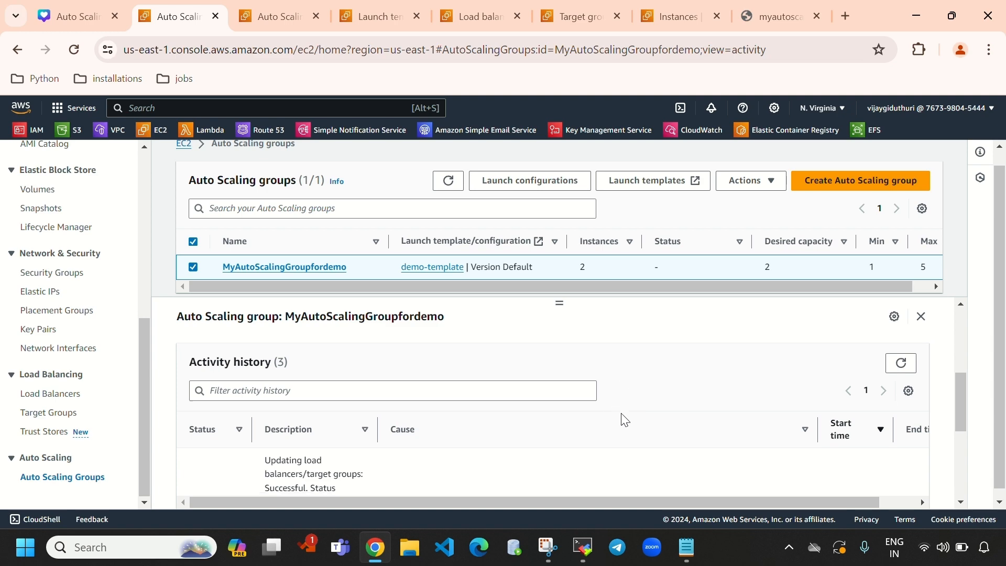
pyautogui.scroll(-3, 625, 419)
pyautogui.scroll(2, 621, 412)
pyautogui.scroll(-2, 622, 411)
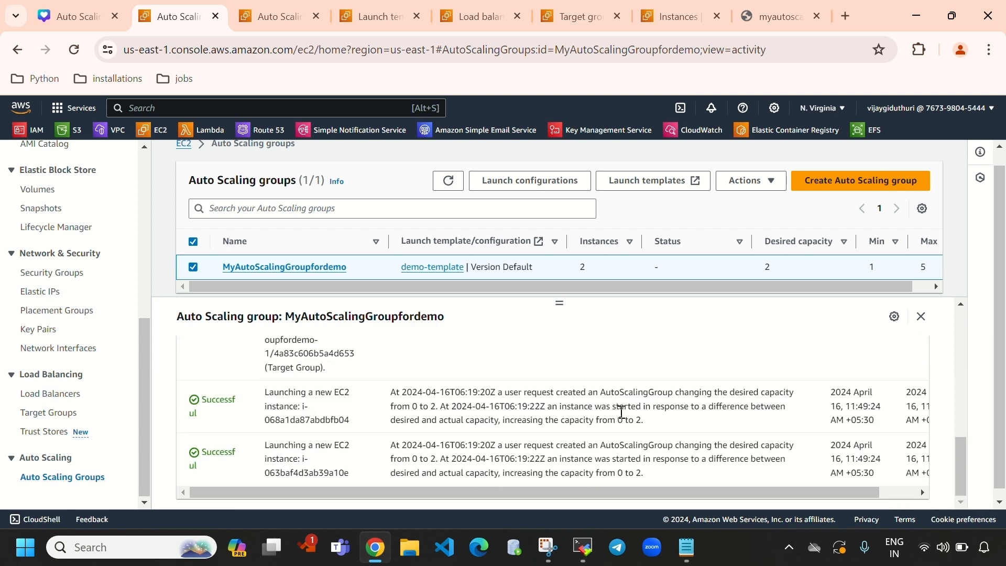
pyautogui.scroll(5, 871, 388)
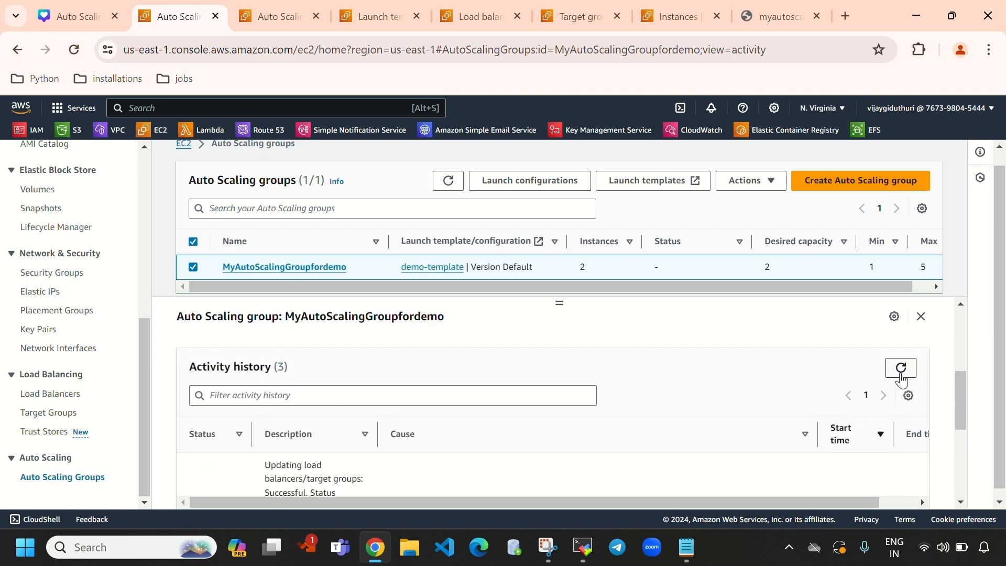
pyautogui.click(901, 367)
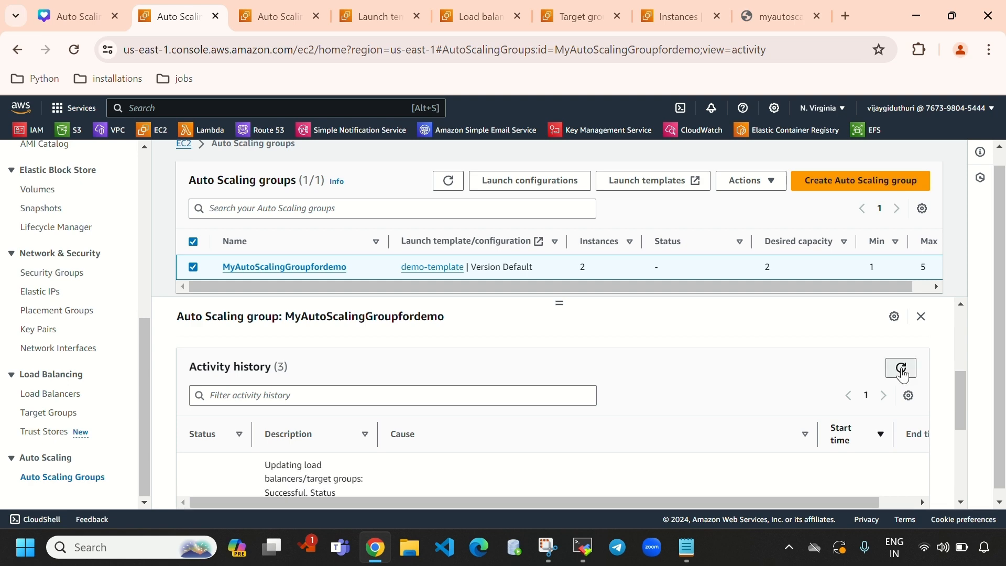
pyautogui.click(901, 367)
pyautogui.scroll(-5, 440, 455)
pyautogui.scroll(3, 441, 450)
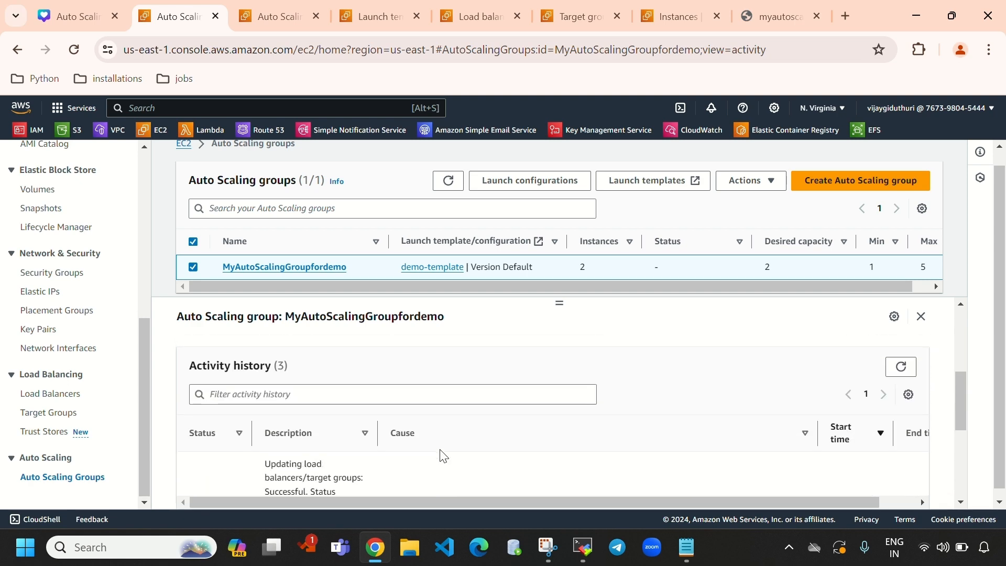
pyautogui.scroll(-5, 442, 454)
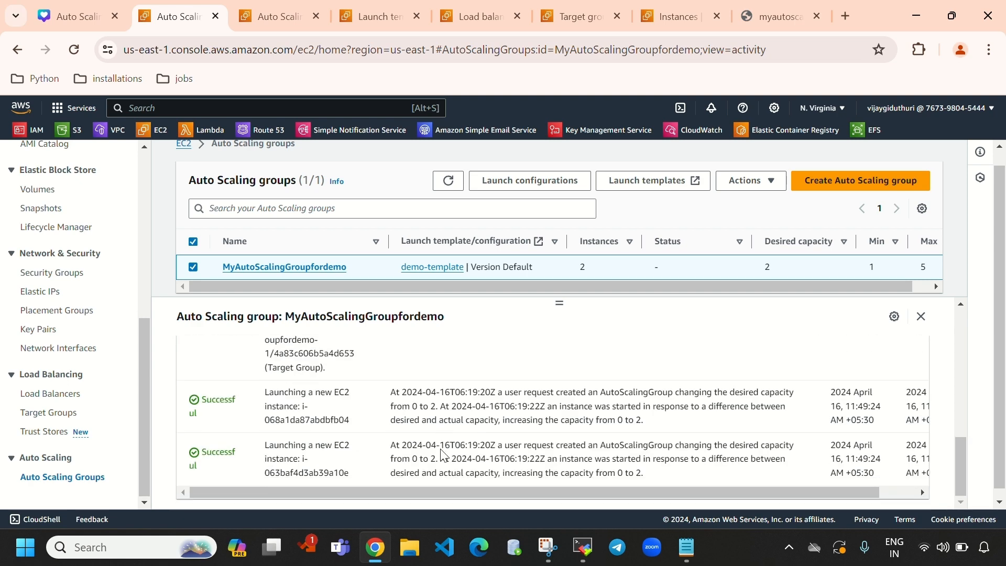
# Step: Refresh the enlarged CPU Utilization graph to check its data points, and reload the EC2 instances list
pyautogui.click(257, 20)
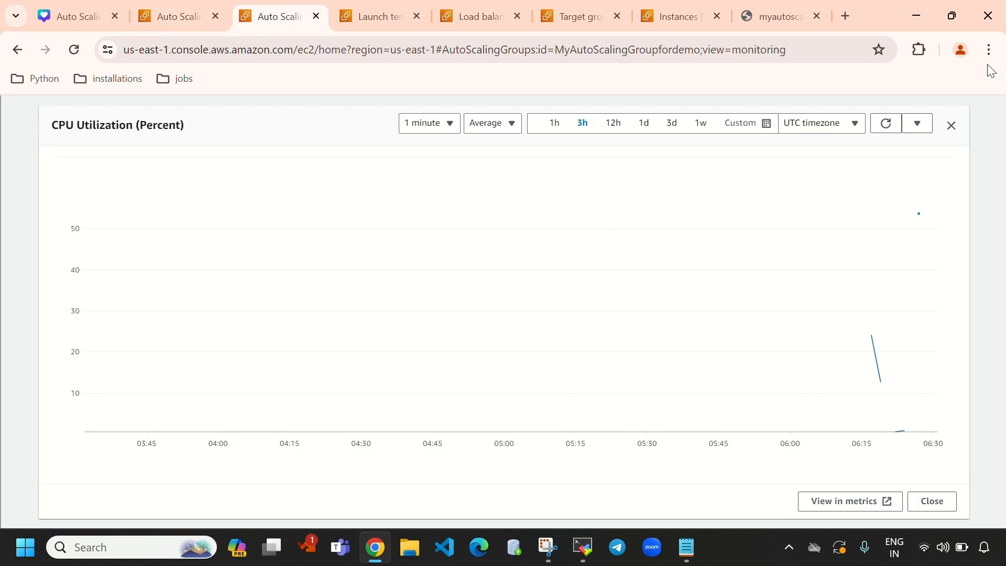
pyautogui.click(885, 125)
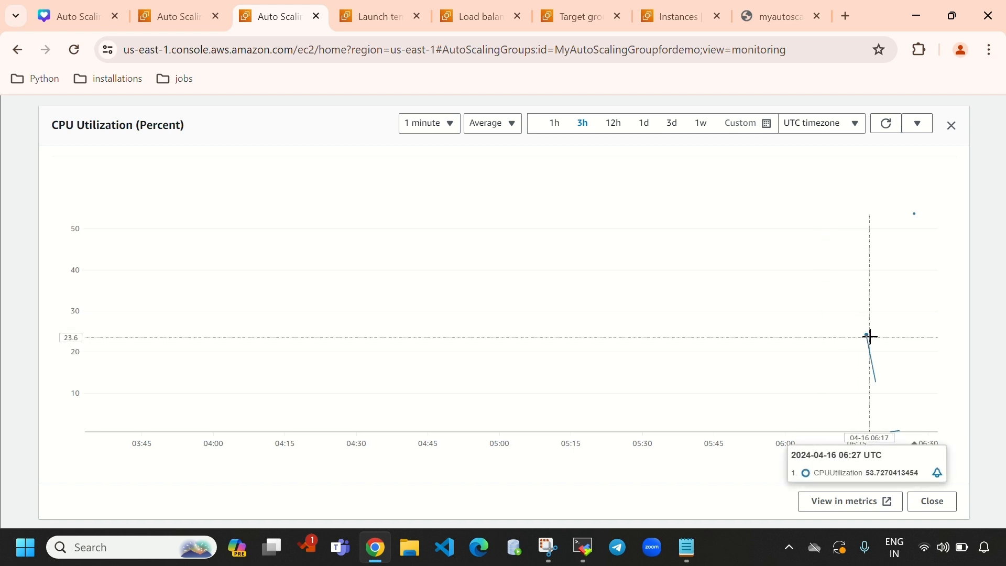
pyautogui.moveTo(866, 337)
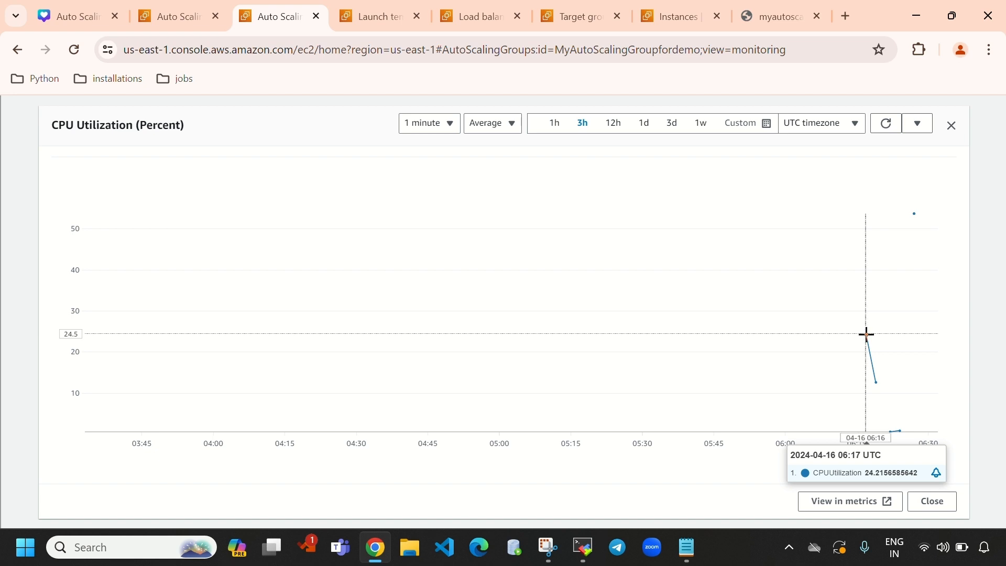
pyautogui.click(890, 131)
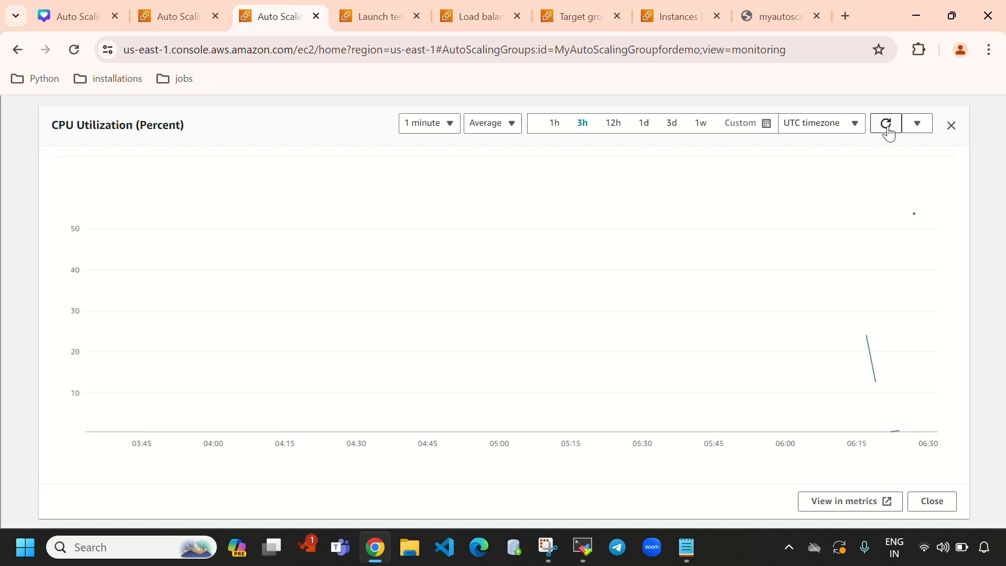
pyautogui.click(889, 131)
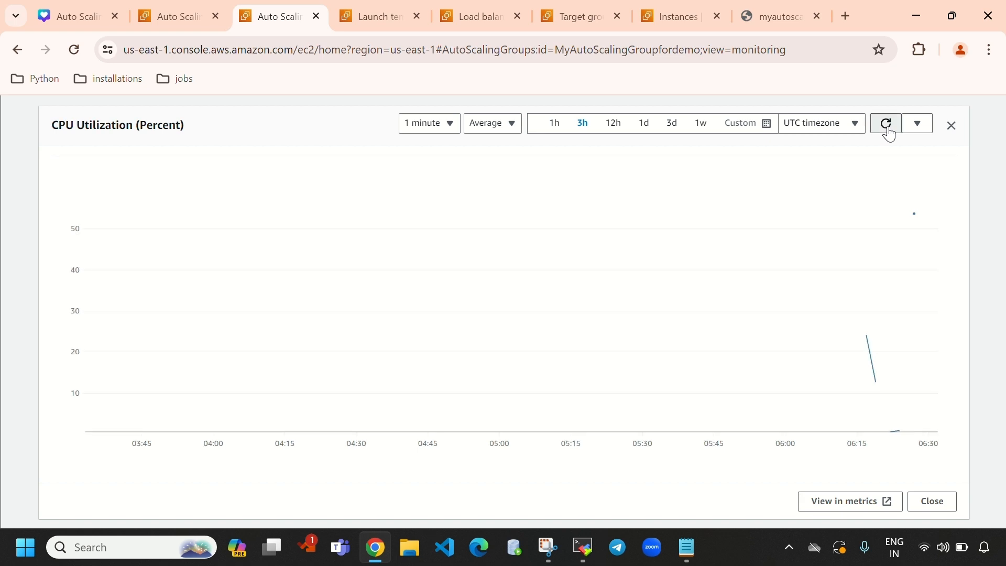
pyautogui.click(664, 17)
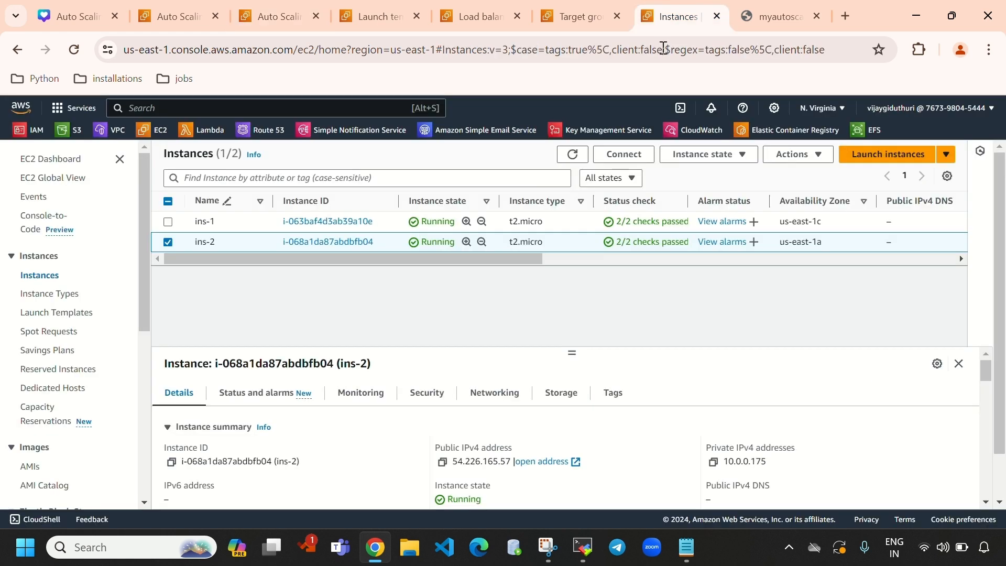
pyautogui.click(567, 155)
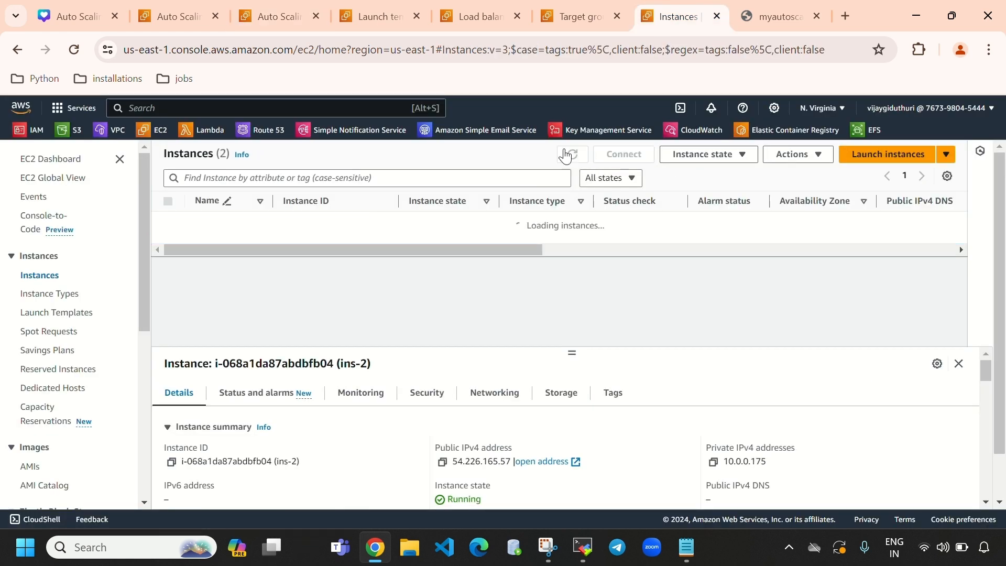
# Step: Reload the load balancer's web page repeatedly to compare which instance's internal IP answers each request
pyautogui.click(770, 12)
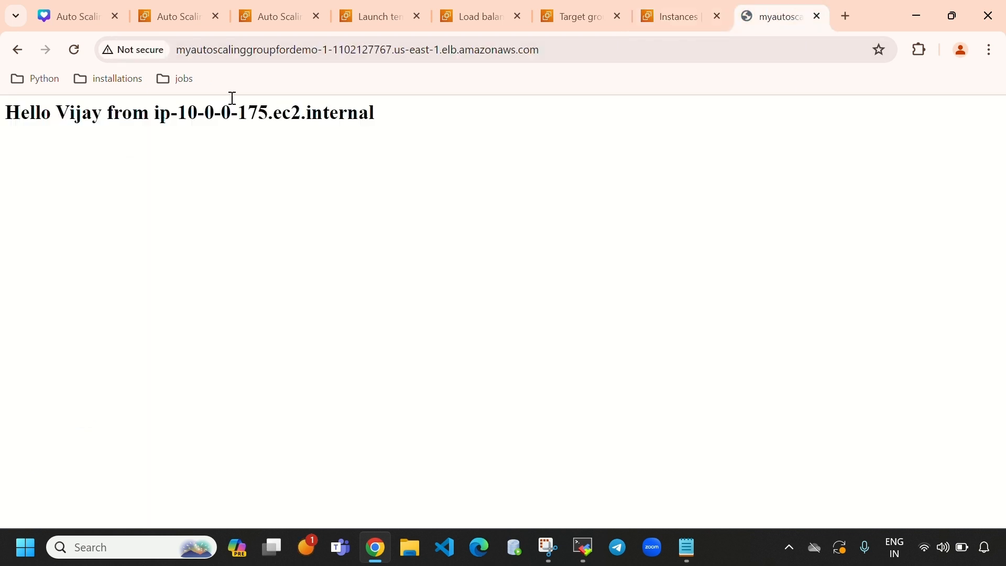
pyautogui.click(74, 51)
pyautogui.click(69, 47)
pyautogui.click(69, 47)
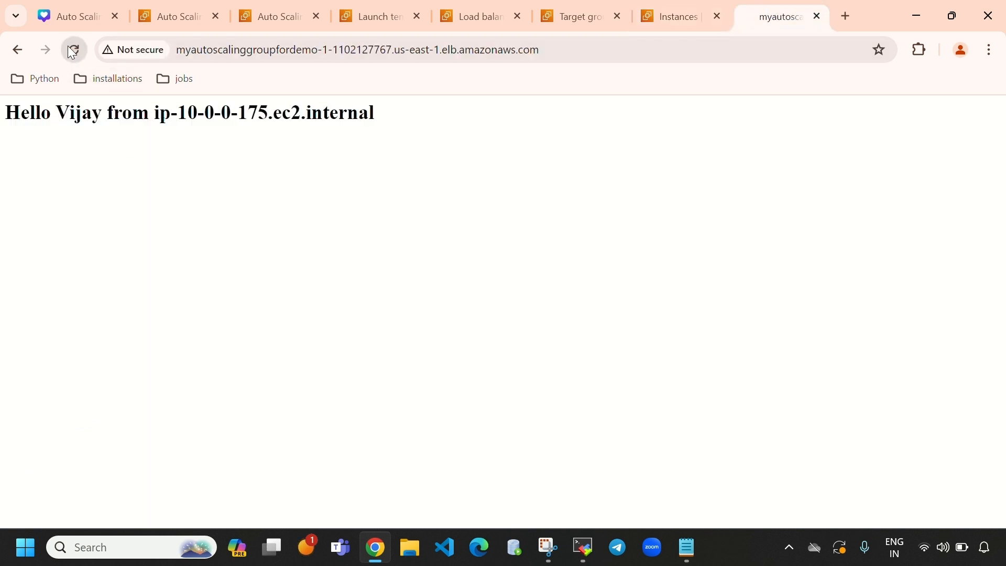
pyautogui.click(68, 48)
pyautogui.moveTo(178, 111); pyautogui.dragTo(266, 101)
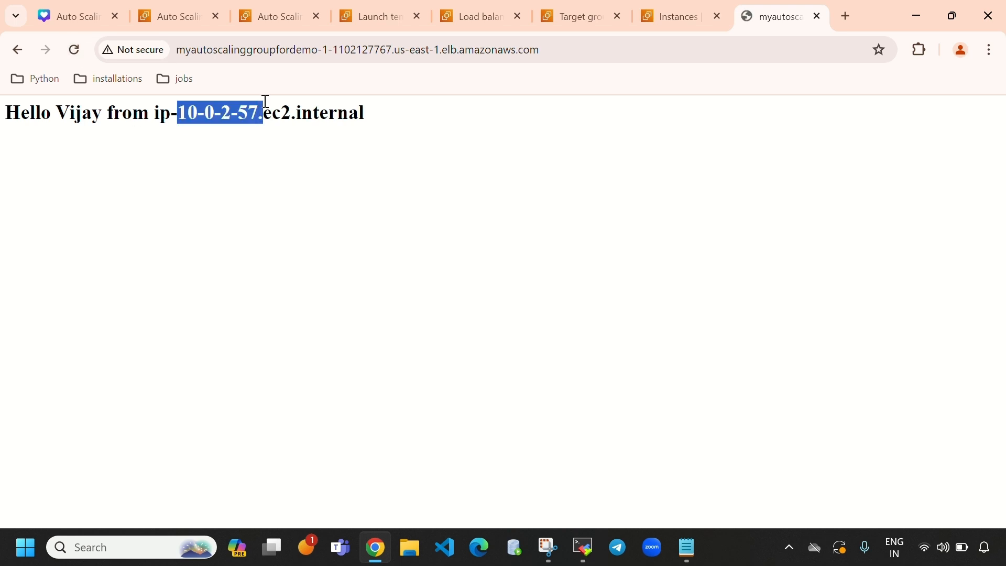
pyautogui.click(78, 51)
pyautogui.click(79, 51)
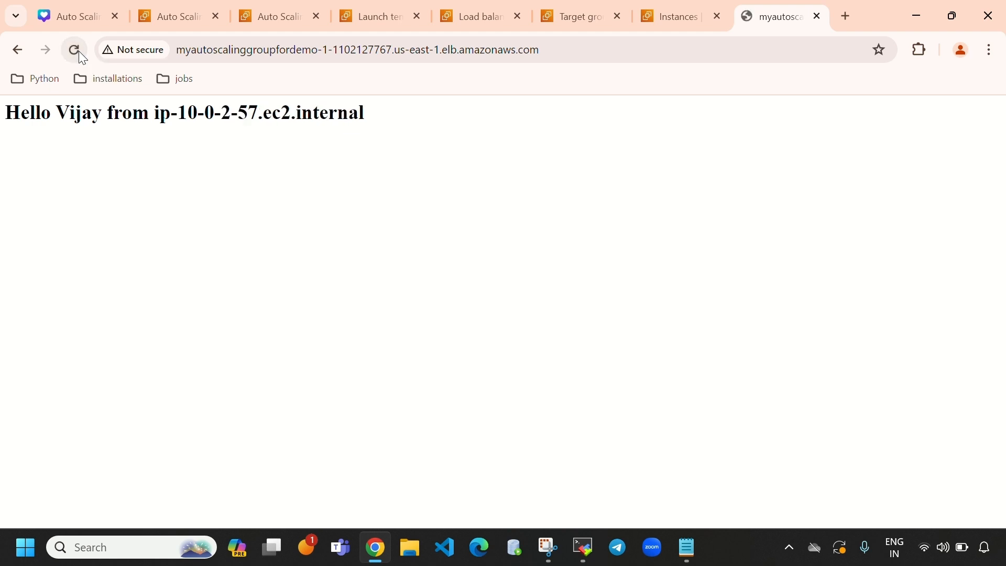
pyautogui.click(79, 51)
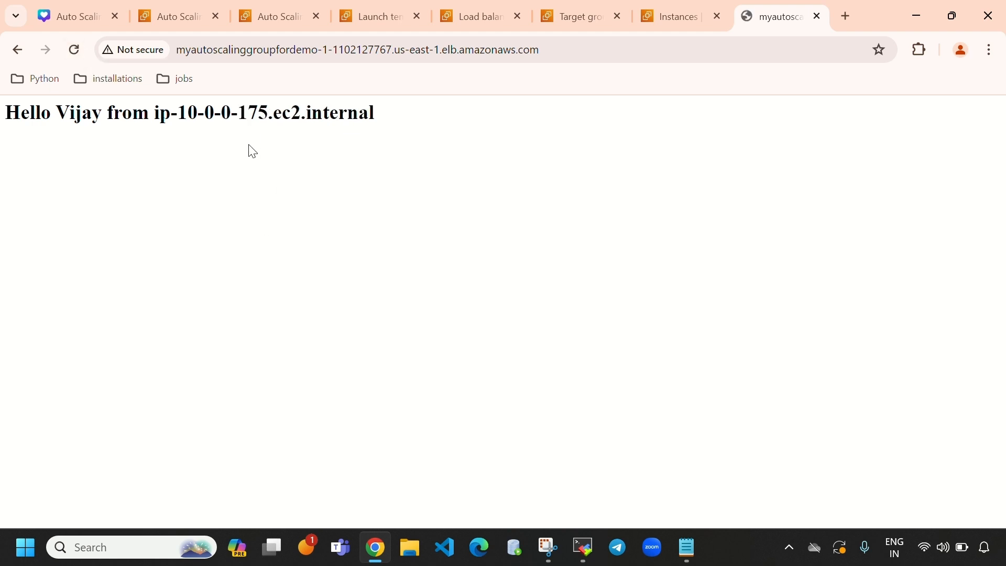
pyautogui.click(75, 50)
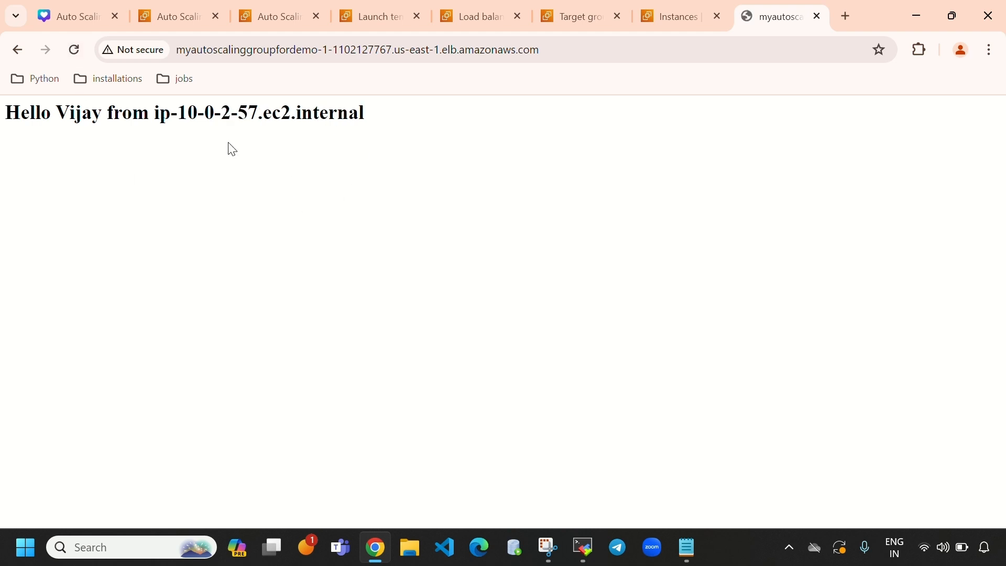
# Step: Refresh the target groups and check the health status of the registered targets in MyAutoScalingGroupfordemo-1
pyautogui.click(949, 16)
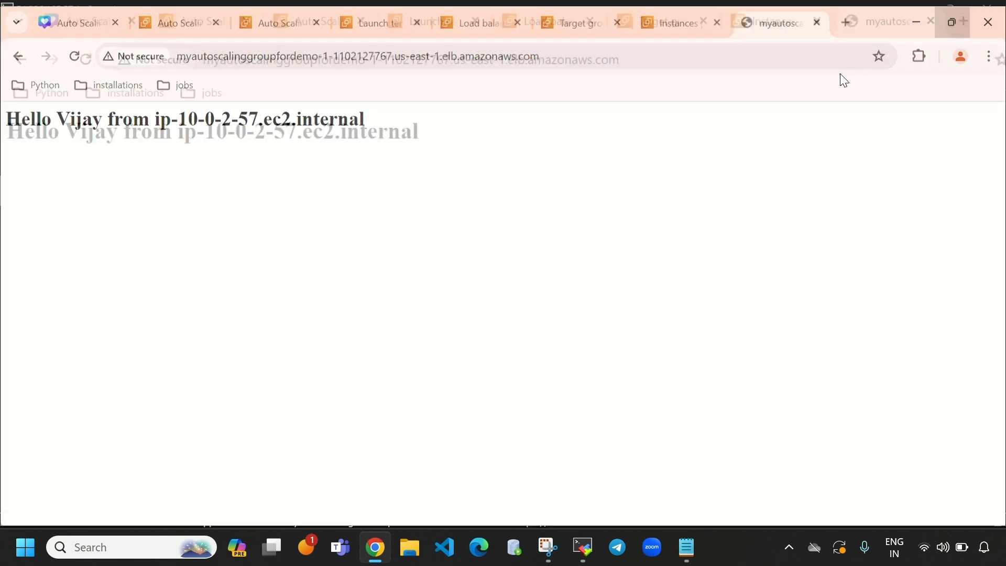
pyautogui.click(579, 70)
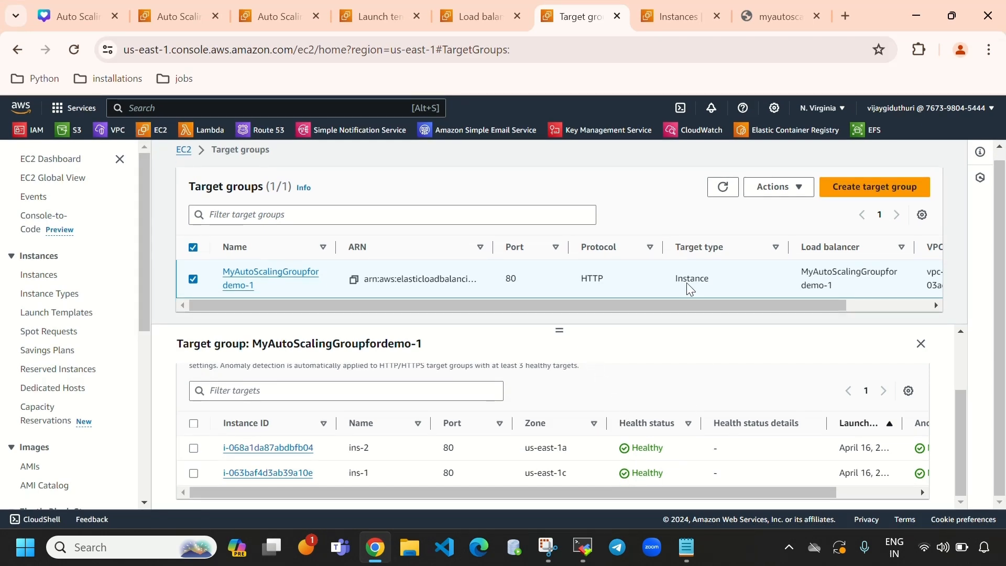
pyautogui.click(722, 187)
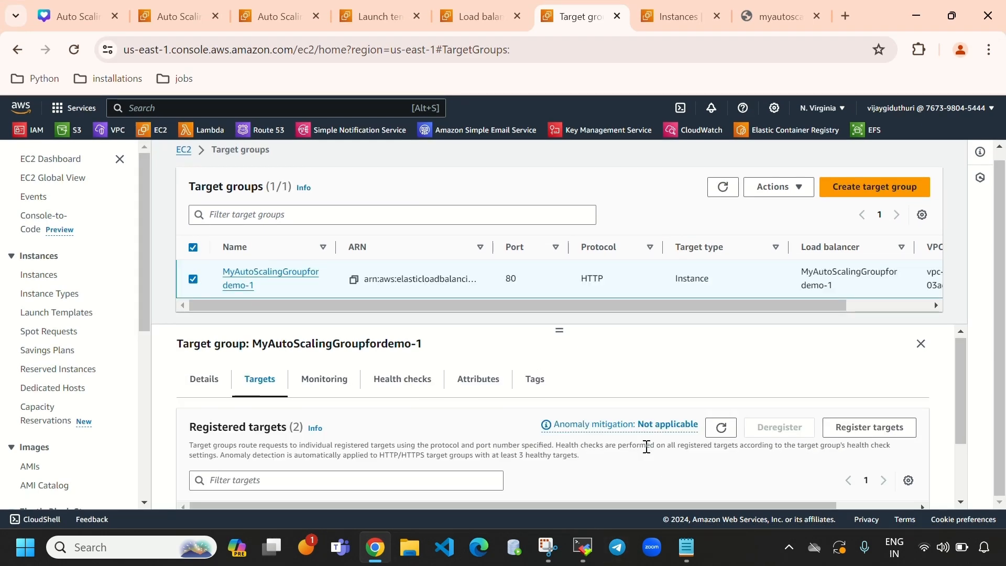
pyautogui.scroll(-2, 646, 446)
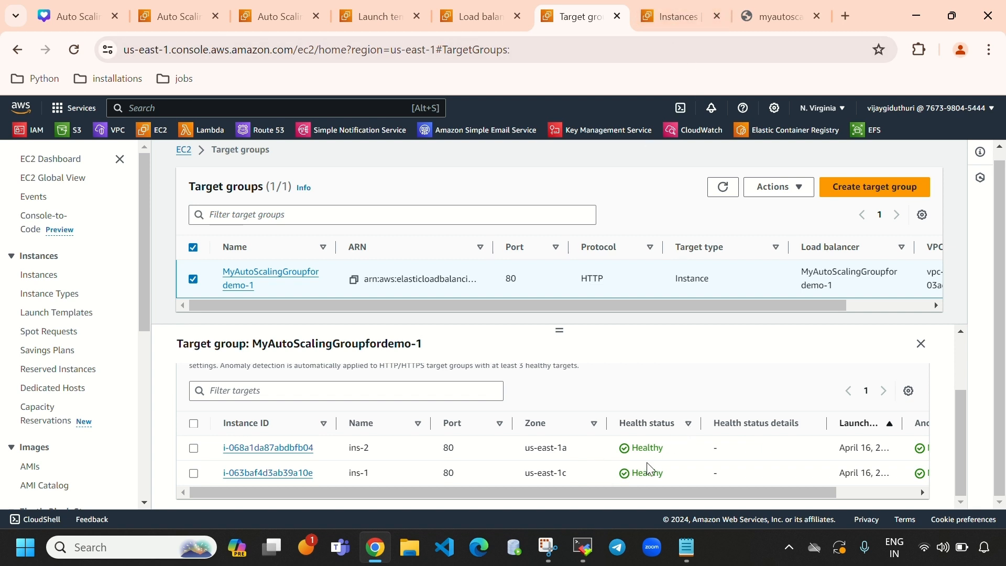
# Step: Reload the load balancer's web page to see which instance answers, and refresh the CPU Utilization graph to inspect its data points
pyautogui.click(760, 10)
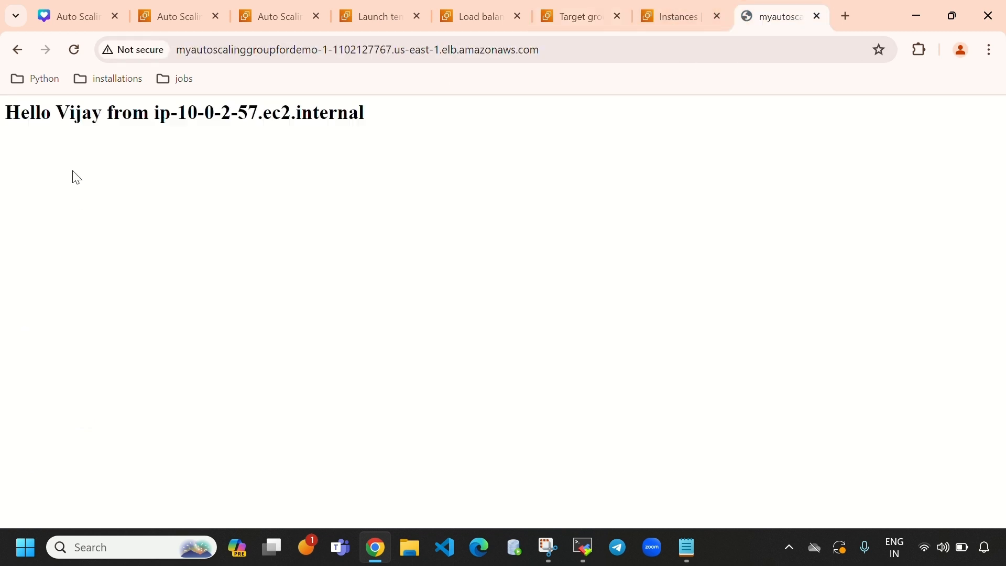
pyautogui.click(73, 50)
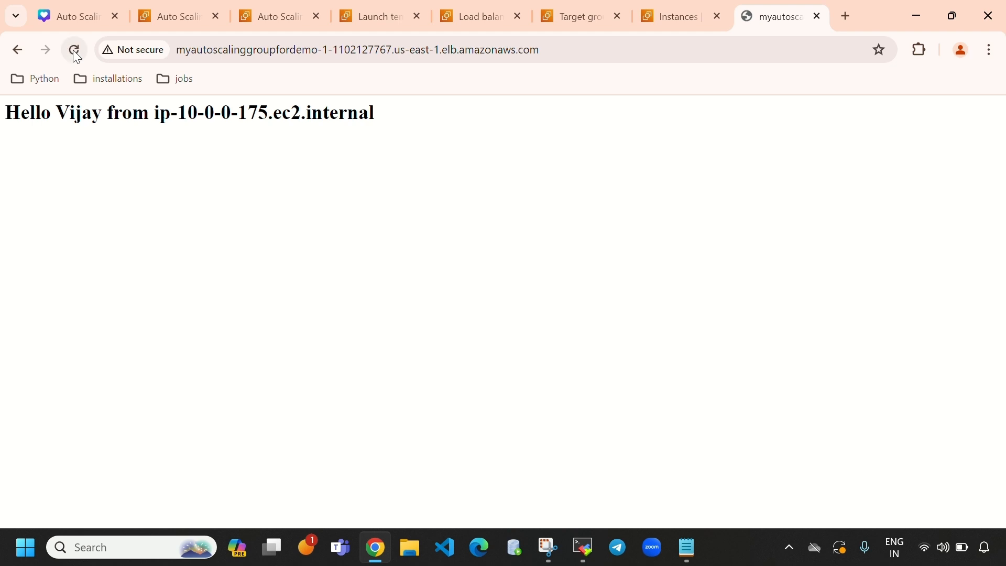
pyautogui.click(266, 23)
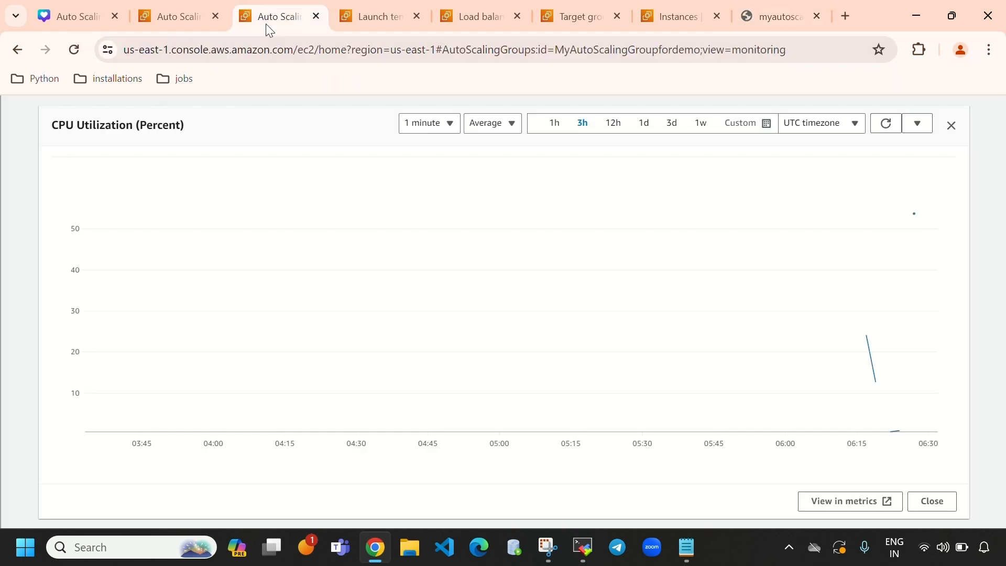
pyautogui.click(886, 130)
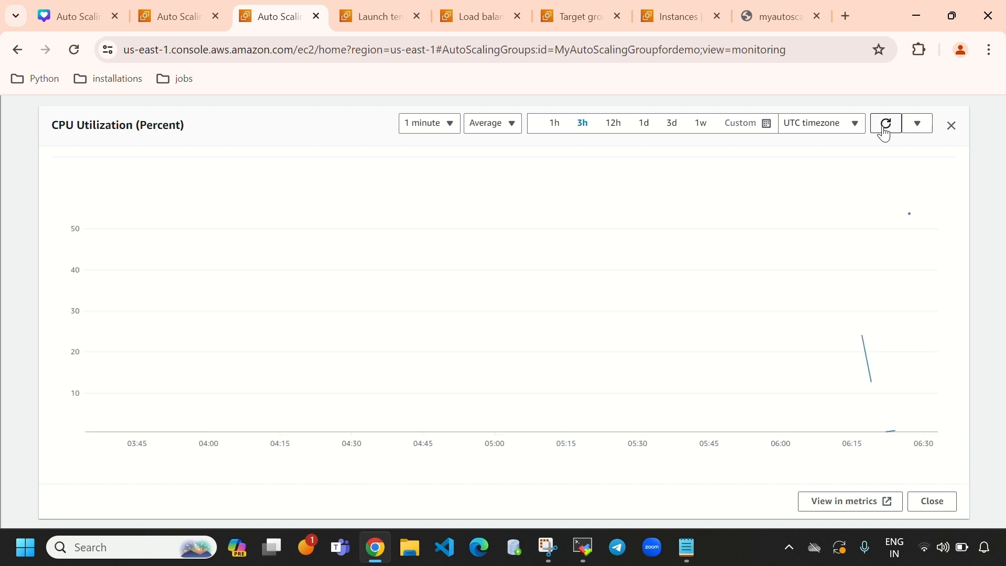
pyautogui.moveTo(863, 334)
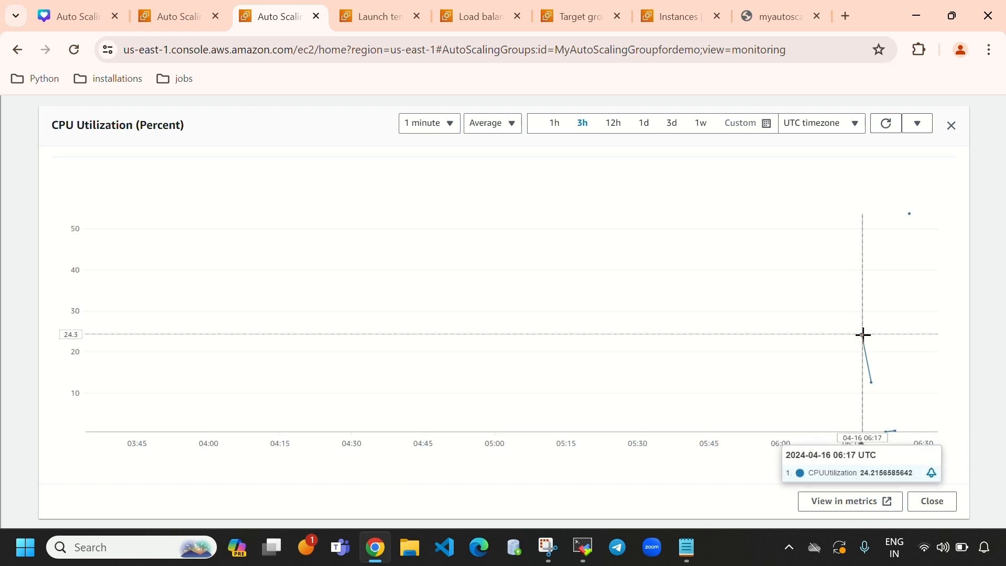
# Step: Switch to MobaXterm and check the yes process's CPU usage in top on both connected instances
pyautogui.click(581, 548)
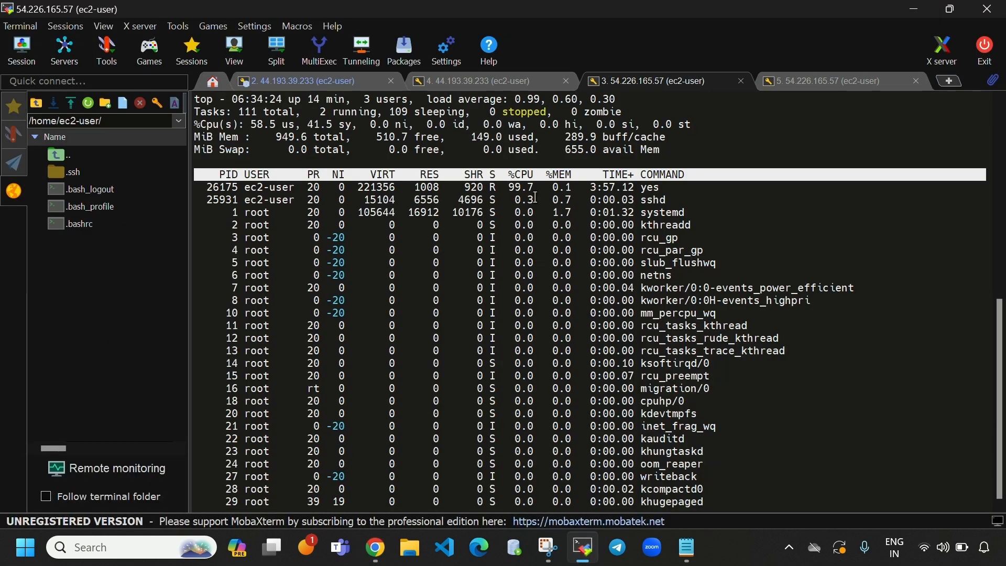
pyautogui.click(321, 79)
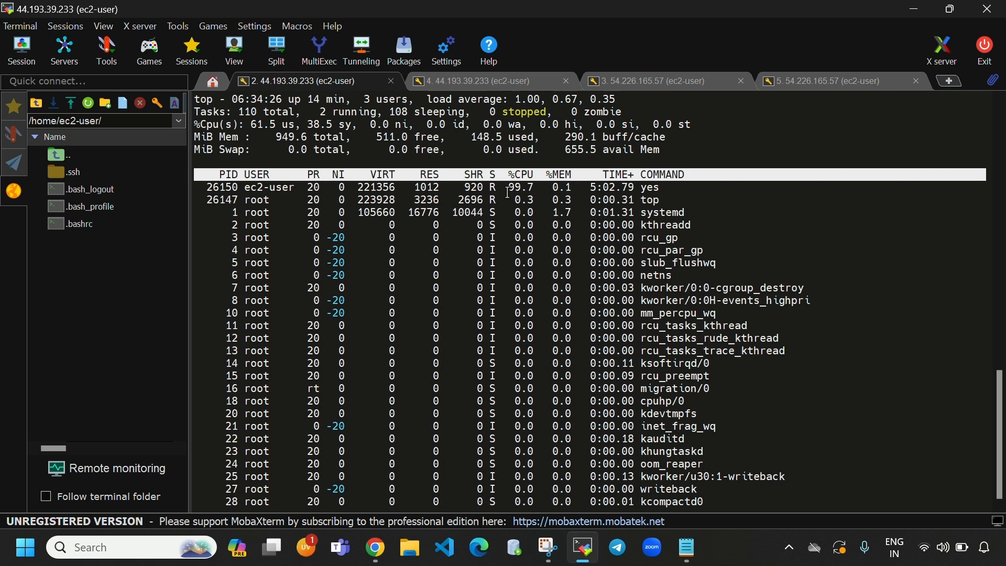
pyautogui.click(647, 84)
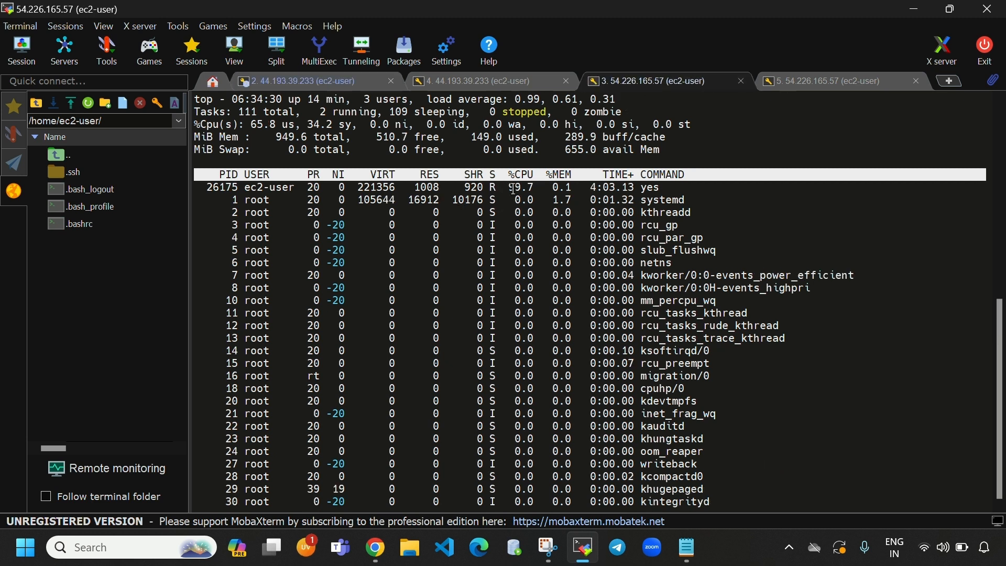
pyautogui.moveTo(508, 187); pyautogui.dragTo(537, 186)
# Step: Switch back to Chrome and refresh the enlarged CPU Utilization graph to examine its plotted data points
pyautogui.click(375, 546)
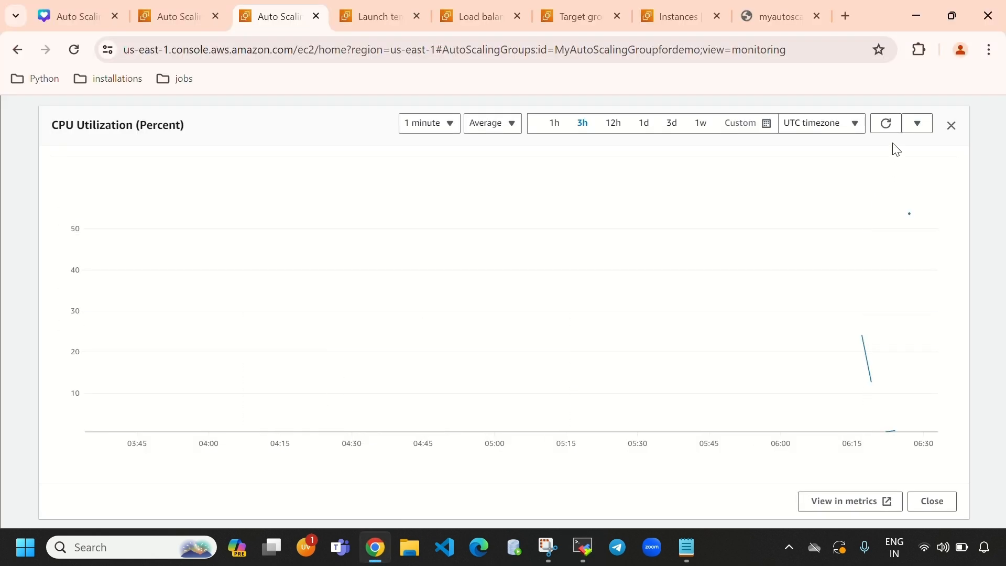
pyautogui.click(886, 124)
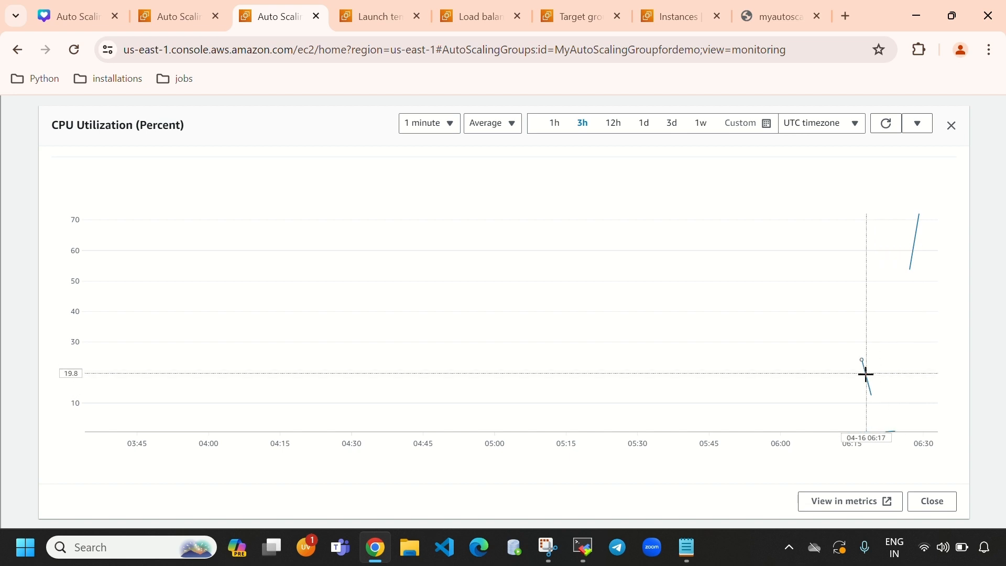
pyautogui.moveTo(862, 362)
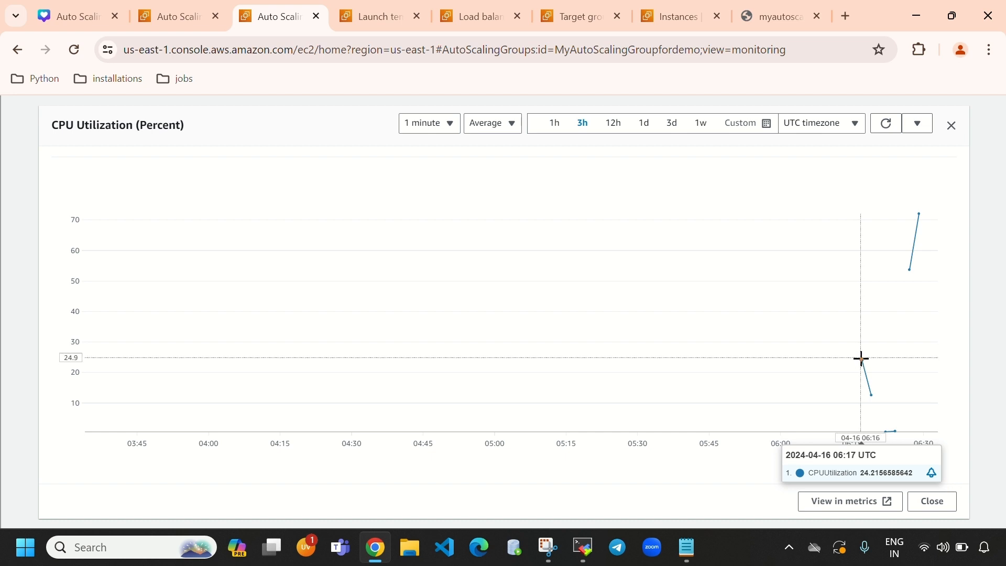
# Step: Refresh the EC2 instances list and examine the status checks of the unnamed instances
pyautogui.click(676, 14)
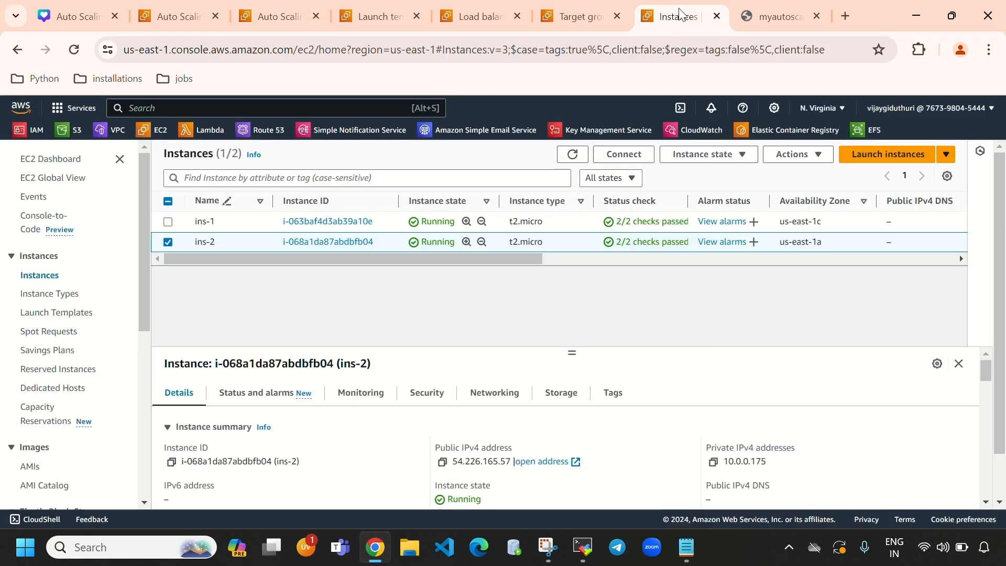
pyautogui.click(574, 154)
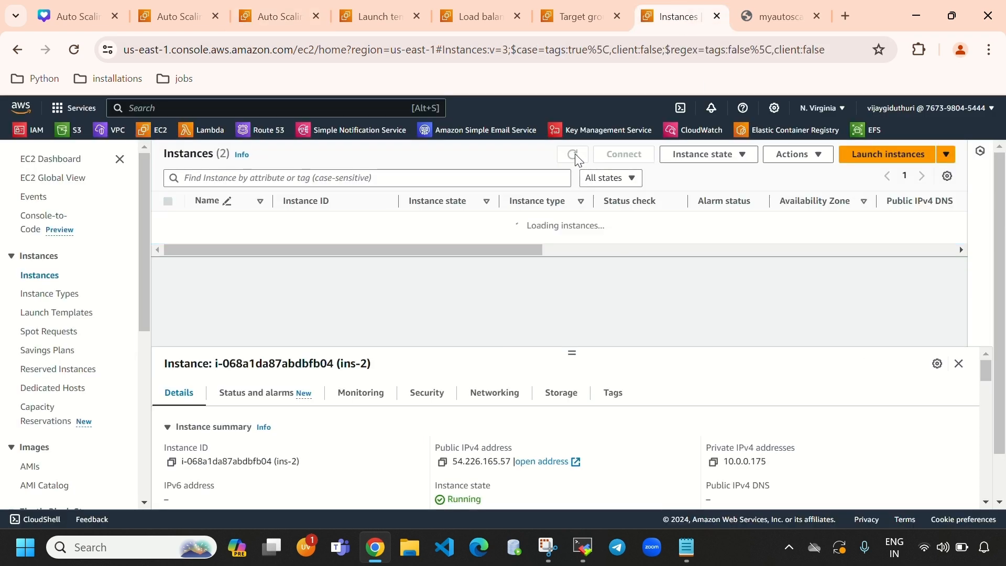
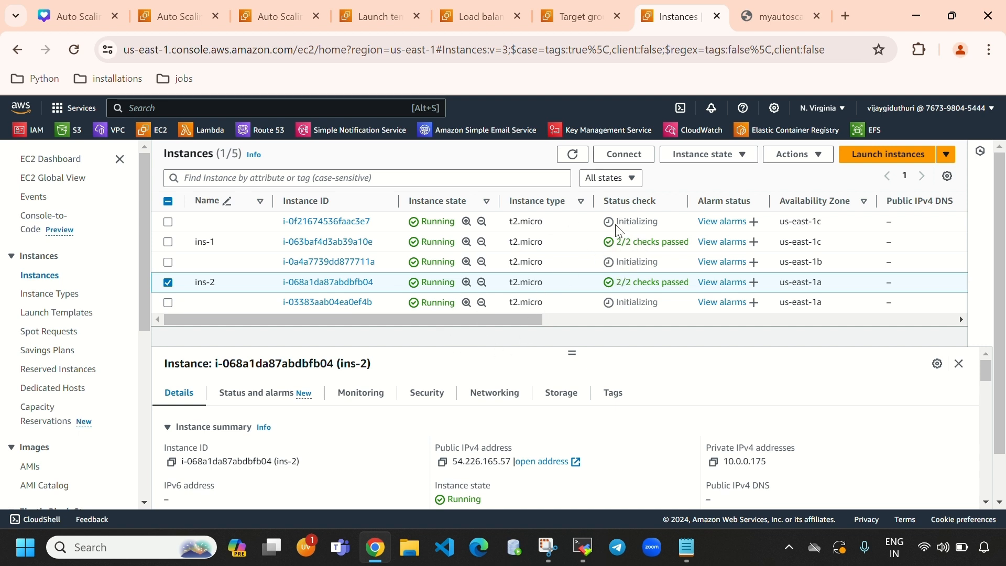
pyautogui.moveTo(618, 221); pyautogui.dragTo(665, 228)
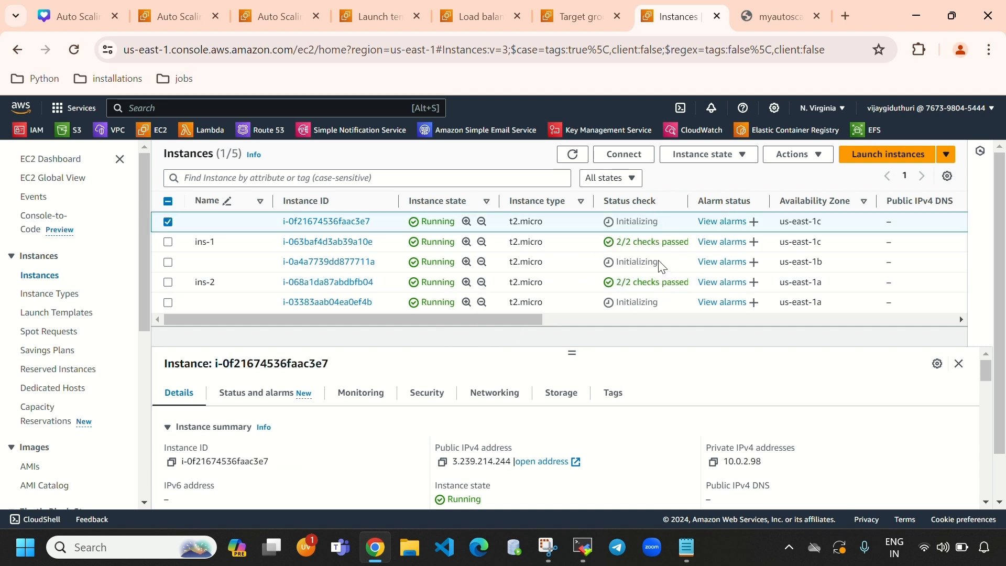
pyautogui.moveTo(663, 267); pyautogui.dragTo(618, 261)
pyautogui.moveTo(662, 305); pyautogui.dragTo(623, 307)
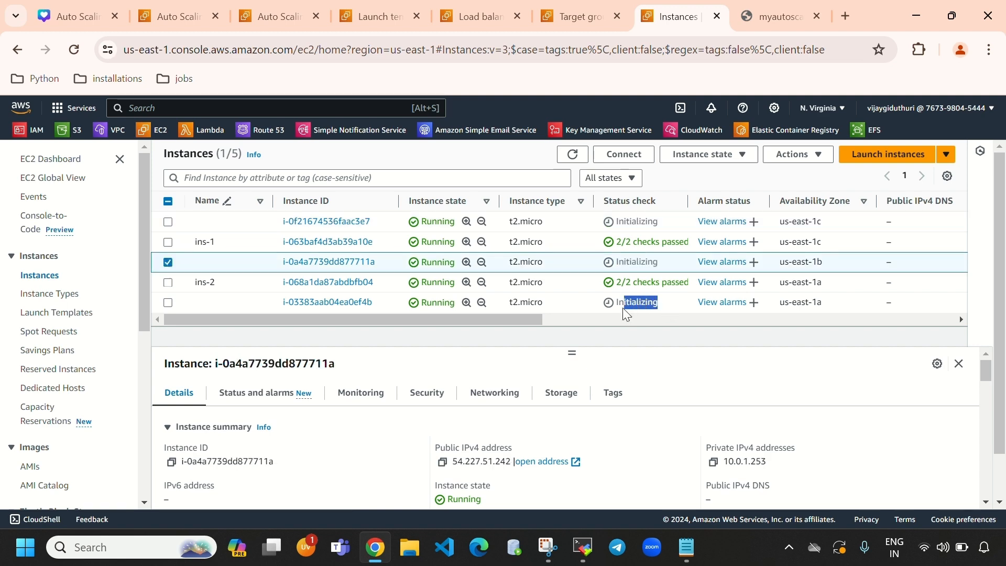
# Step: View the group details of MyAutoScalingGroupfordemo and check its desired and maximum capacity
pyautogui.click(176, 23)
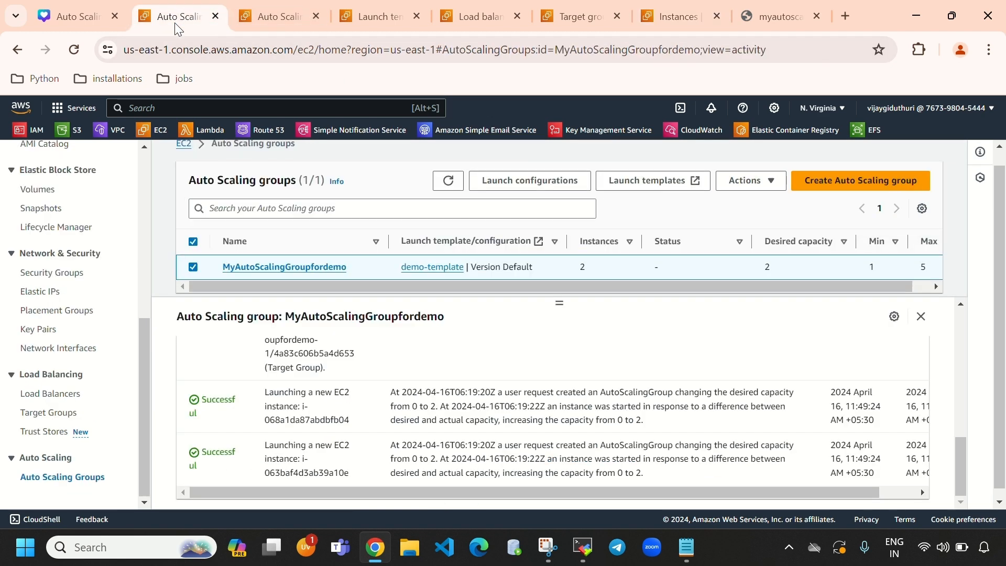
pyautogui.scroll(8, 543, 436)
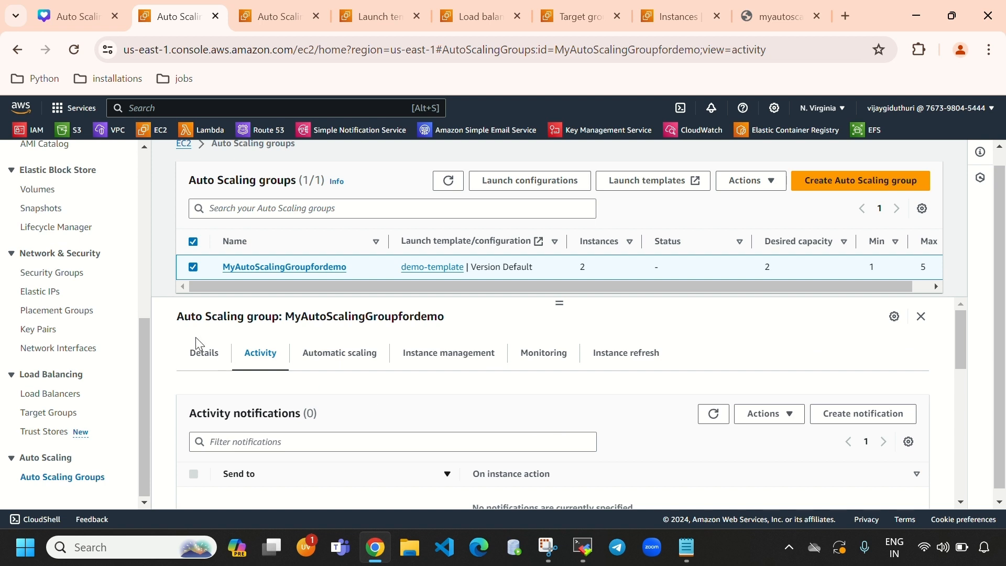
pyautogui.click(202, 356)
pyautogui.scroll(-1, 490, 444)
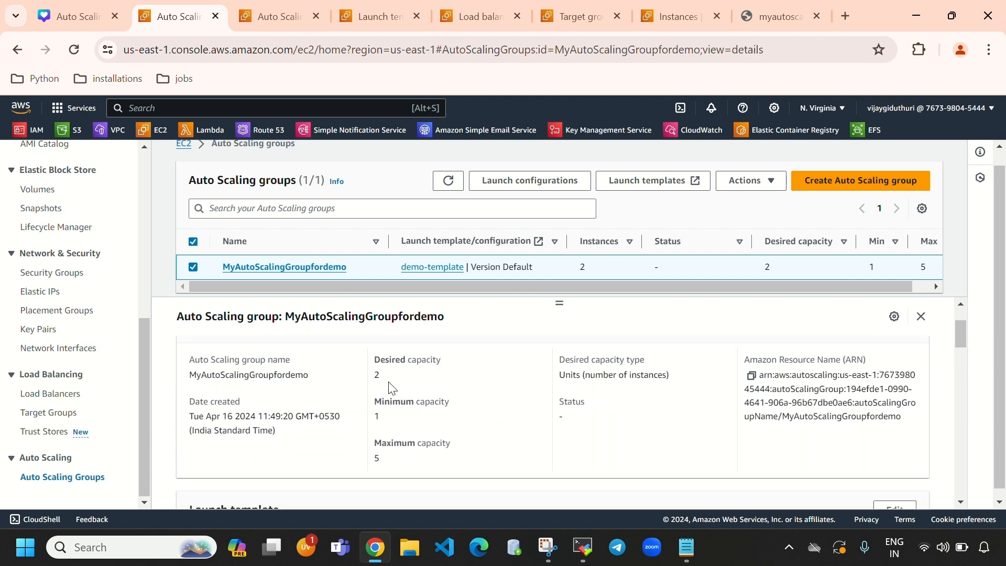
pyautogui.moveTo(390, 381); pyautogui.dragTo(374, 375)
pyautogui.moveTo(400, 465); pyautogui.dragTo(374, 459)
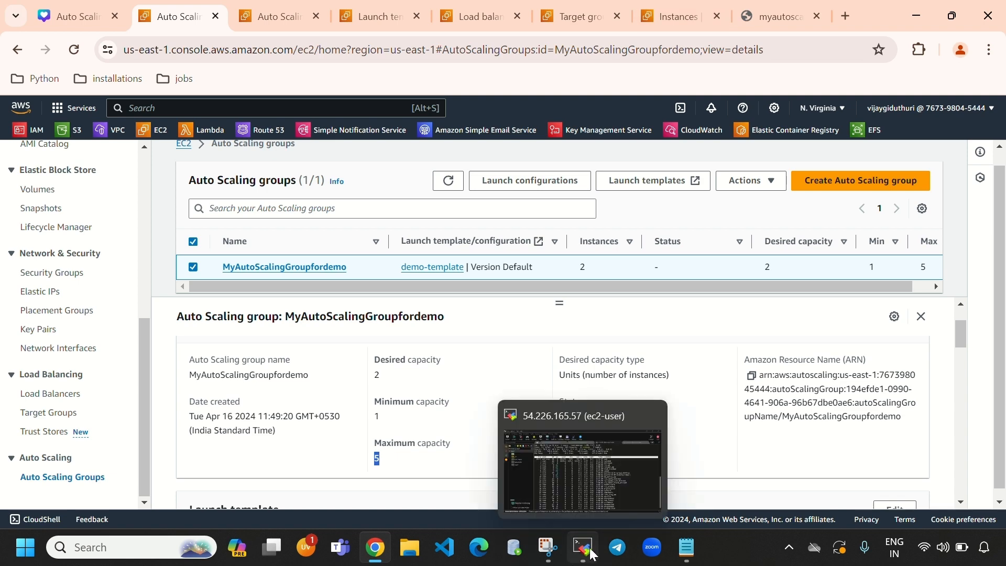
# Step: Review the instances list, and switch to MobaXterm to compare the CPU load in top on ins-1 and ins-2 again
pyautogui.click(680, 3)
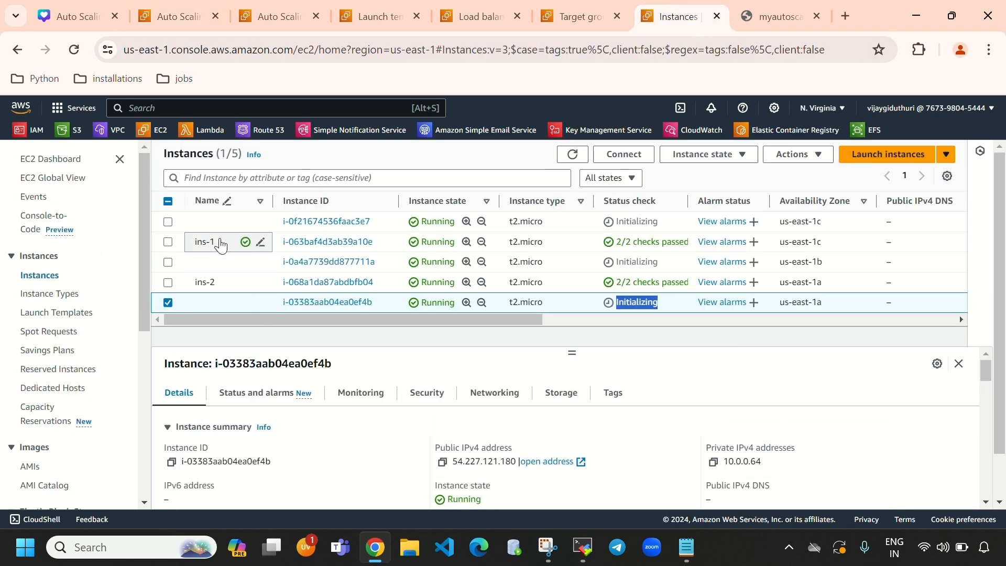
pyautogui.click(583, 547)
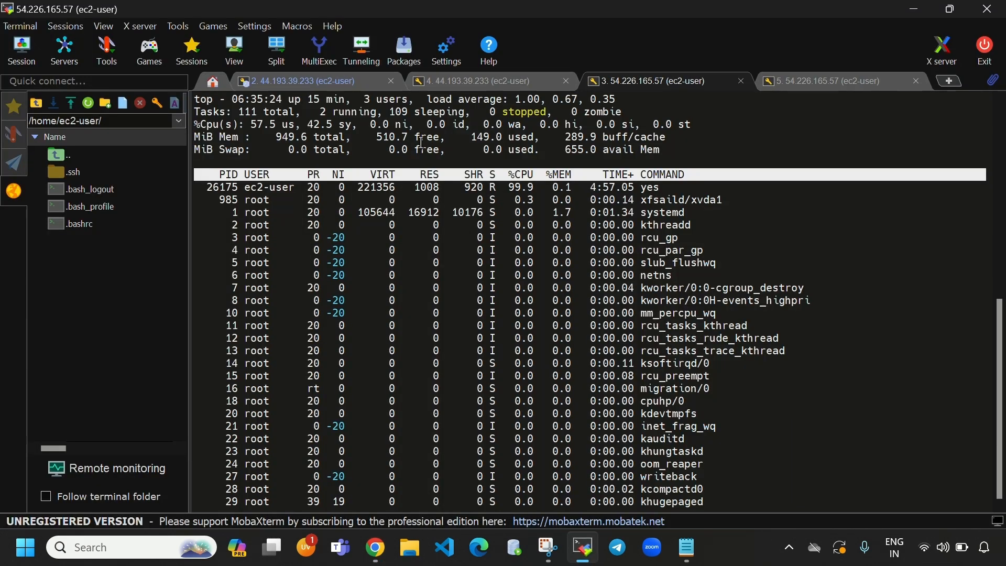
pyautogui.click(325, 80)
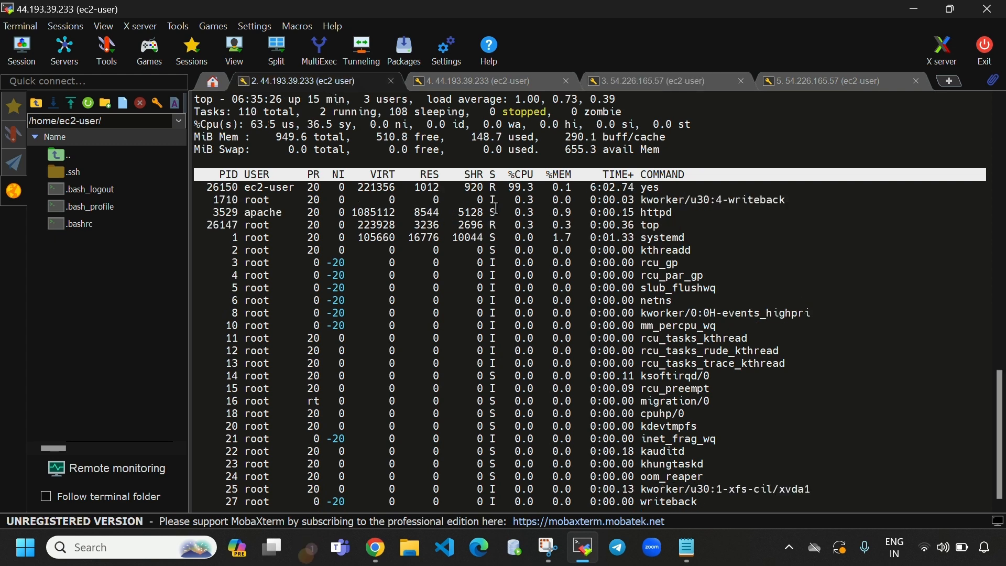
pyautogui.moveTo(506, 185); pyautogui.dragTo(533, 187)
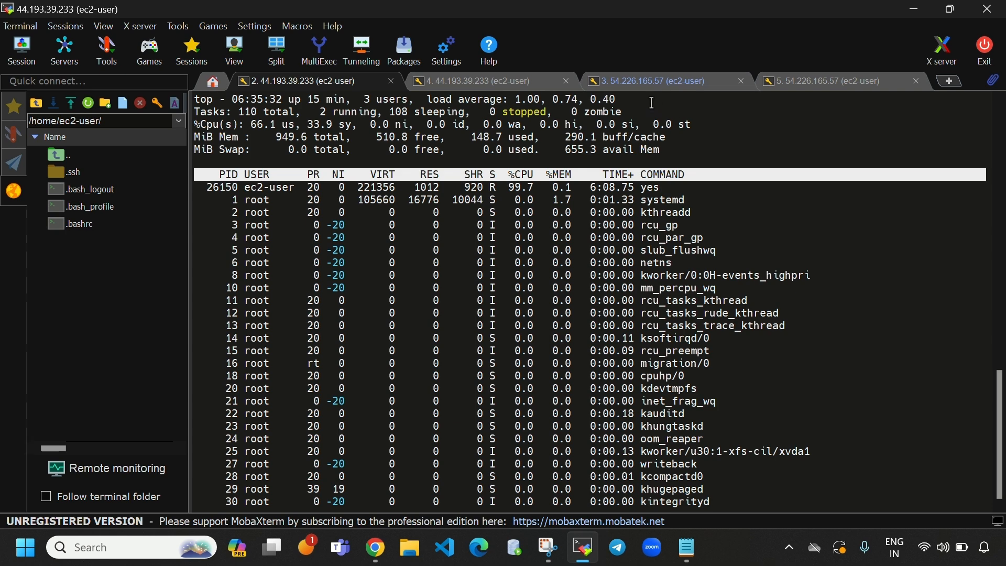
pyautogui.click(653, 81)
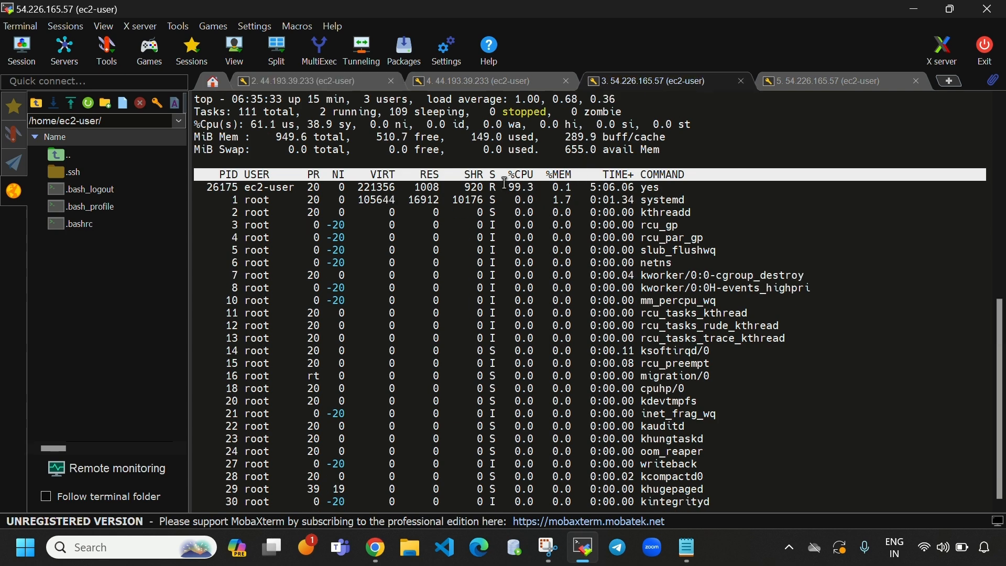
pyautogui.moveTo(510, 190); pyautogui.dragTo(530, 189)
# Step: Switch back to Chrome, clear the instance selection and reload the EC2 instances list to recheck the status checks
pyautogui.click(375, 547)
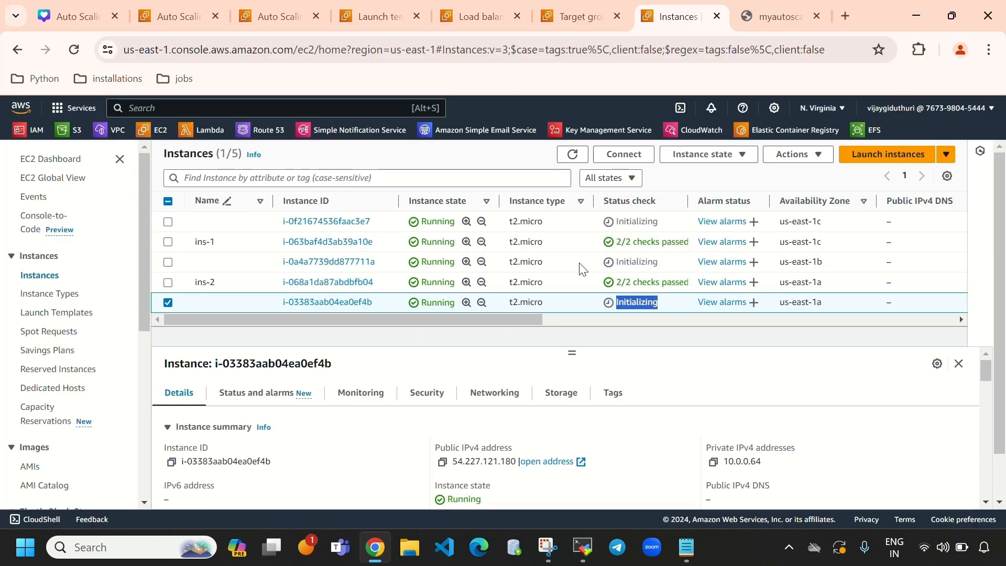
pyautogui.click(576, 154)
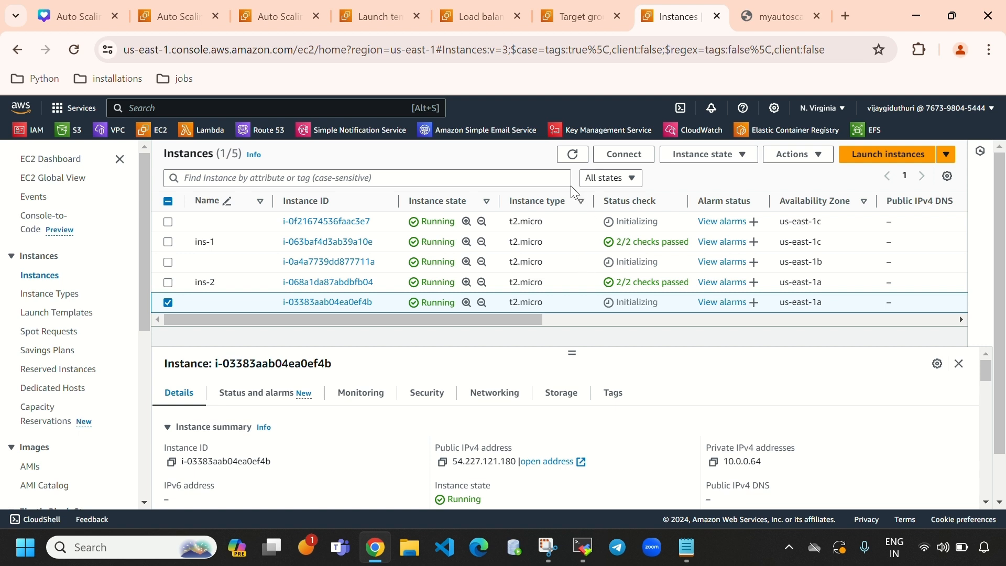
pyautogui.click(571, 155)
pyautogui.click(168, 302)
pyautogui.click(573, 154)
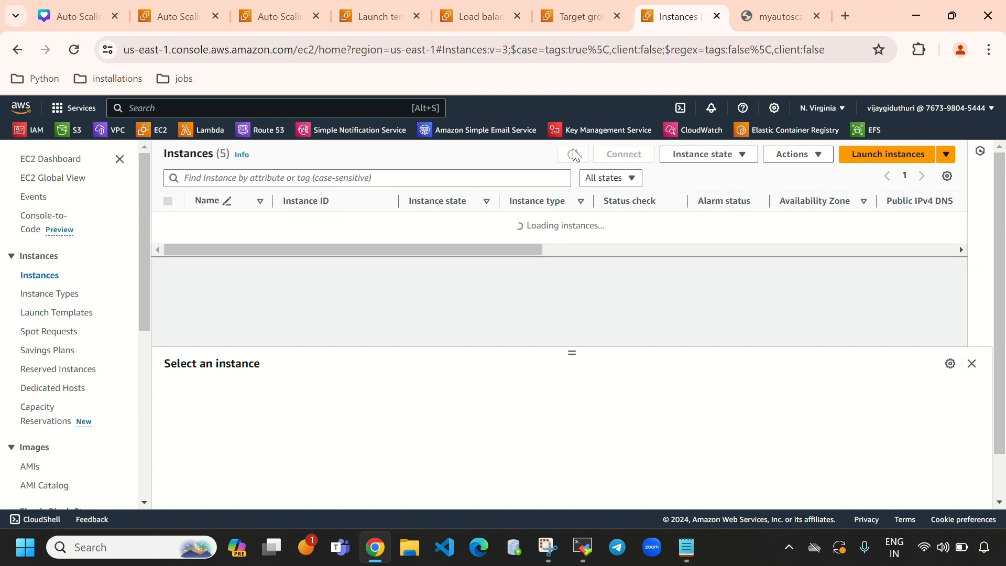
# Step: Return to the Auto Scaling group's enlarged CPU Utilization graph and refresh it repeatedly for new data
pyautogui.click(173, 16)
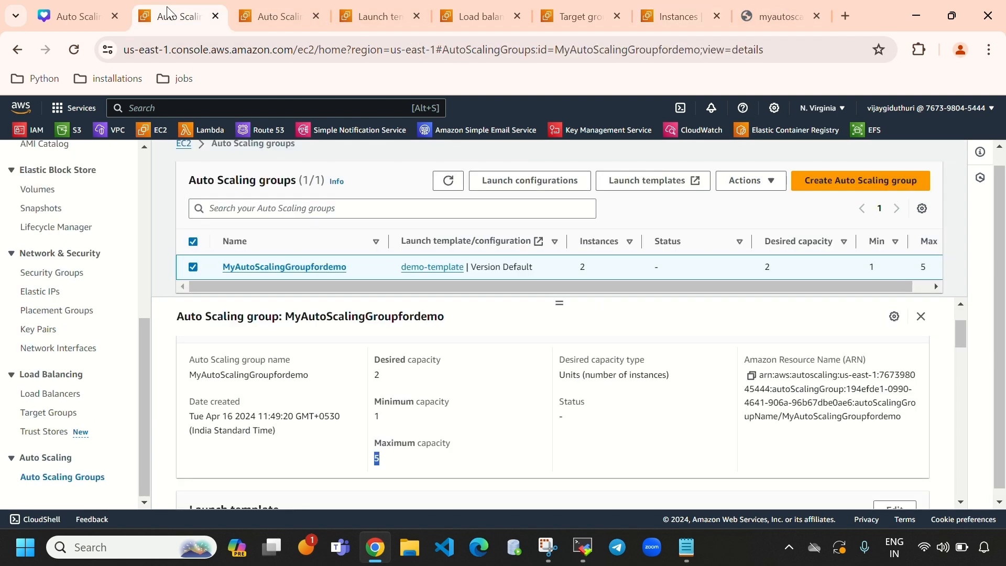
pyautogui.click(272, 15)
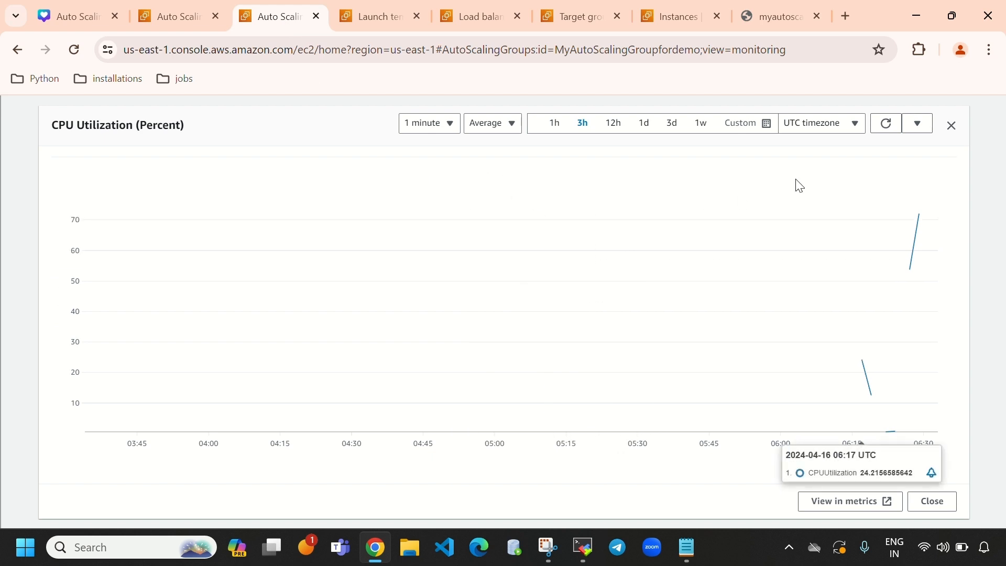
pyautogui.click(885, 124)
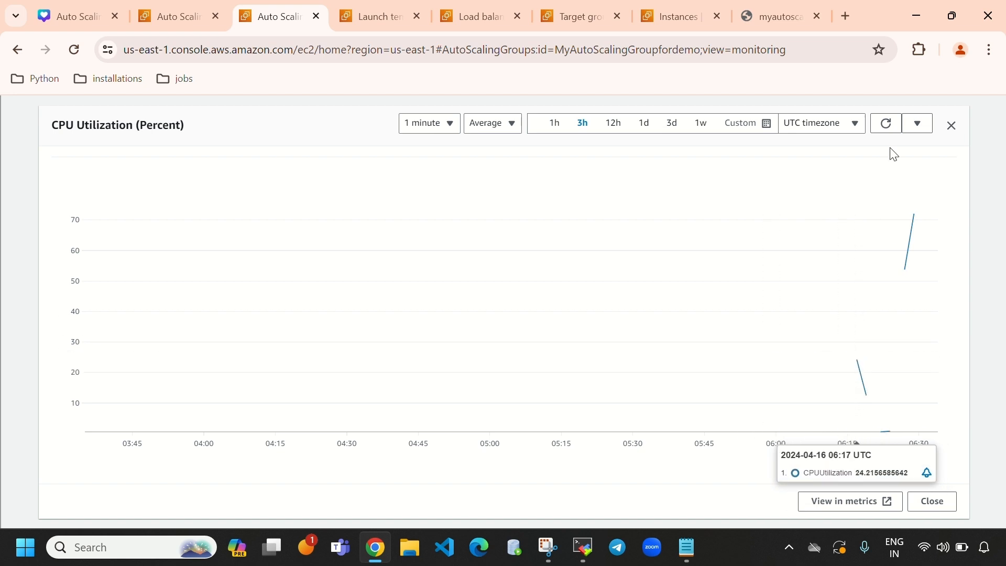
pyautogui.click(893, 127)
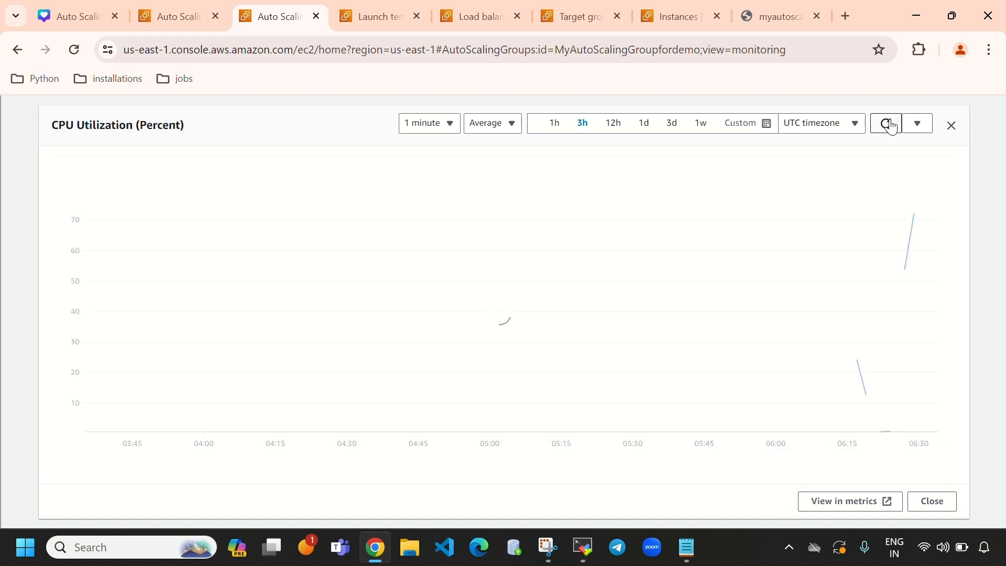
# Step: Open the activity history of MyAutoScalingGroupfordemo to look for new scaling activities
pyautogui.click(230, 23)
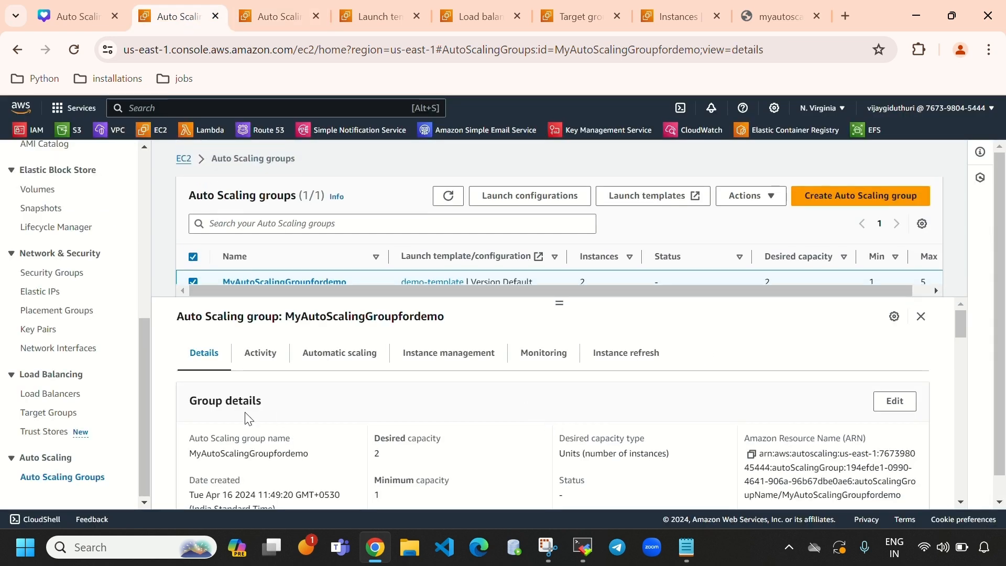
pyautogui.click(271, 361)
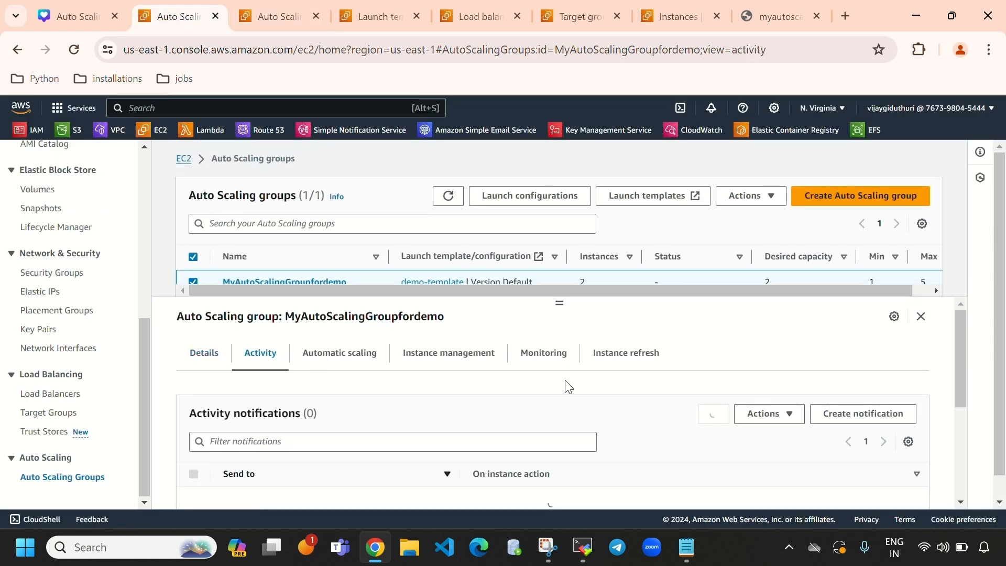
pyautogui.scroll(-3, 579, 472)
pyautogui.scroll(5, 667, 460)
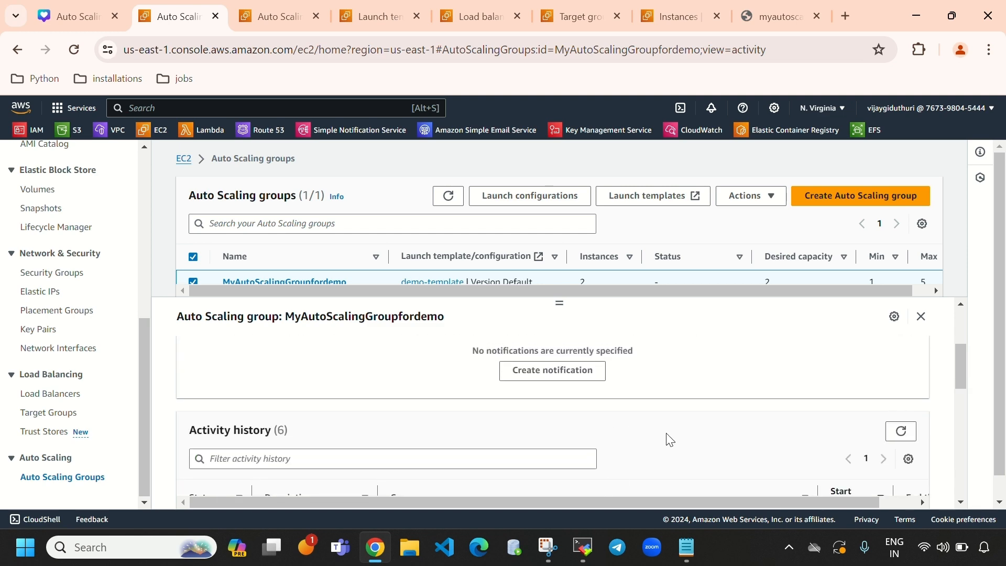
# Step: Examine the activity history entries for the instance launches, highlighting the monitor alarm and TargetTracking wording in the cause text
pyautogui.scroll(-5, 671, 437)
pyautogui.scroll(-5, 671, 437)
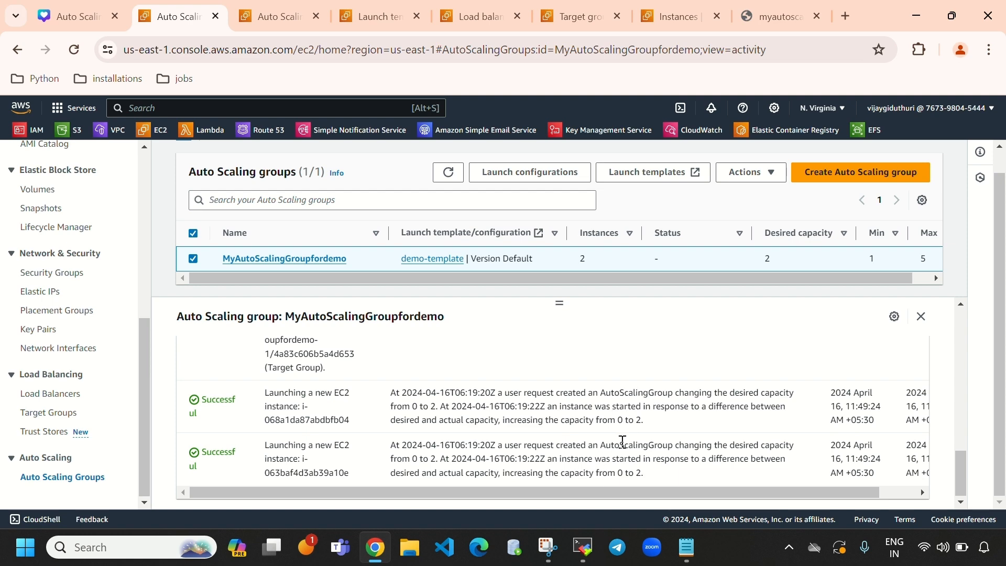
pyautogui.scroll(5, 622, 441)
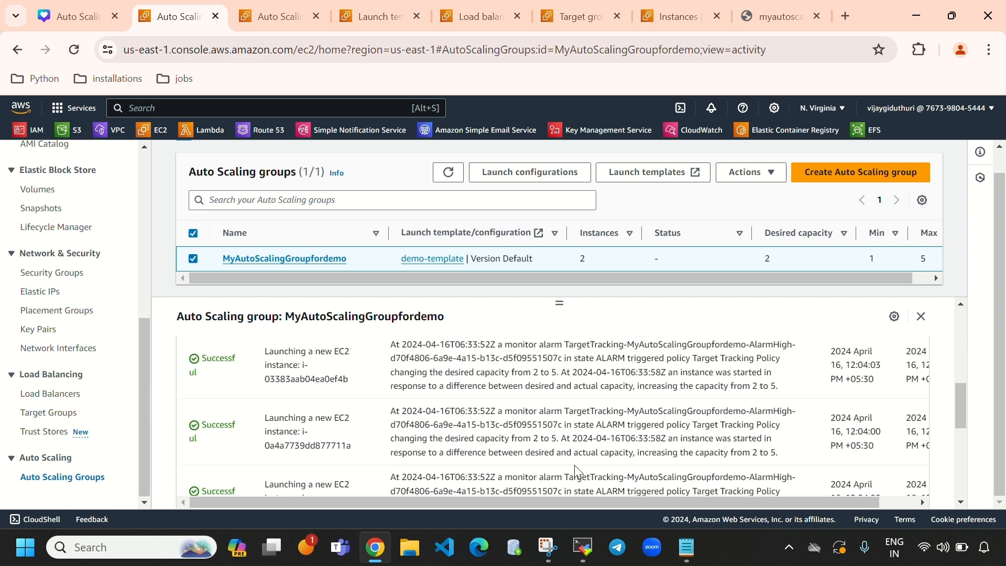
pyautogui.scroll(-3, 577, 422)
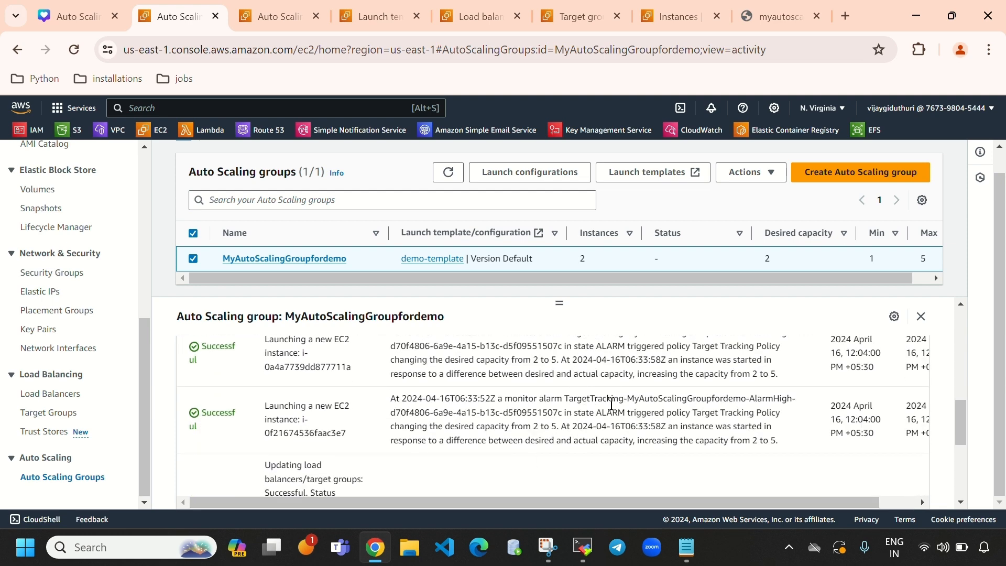
pyautogui.scroll(2, 576, 406)
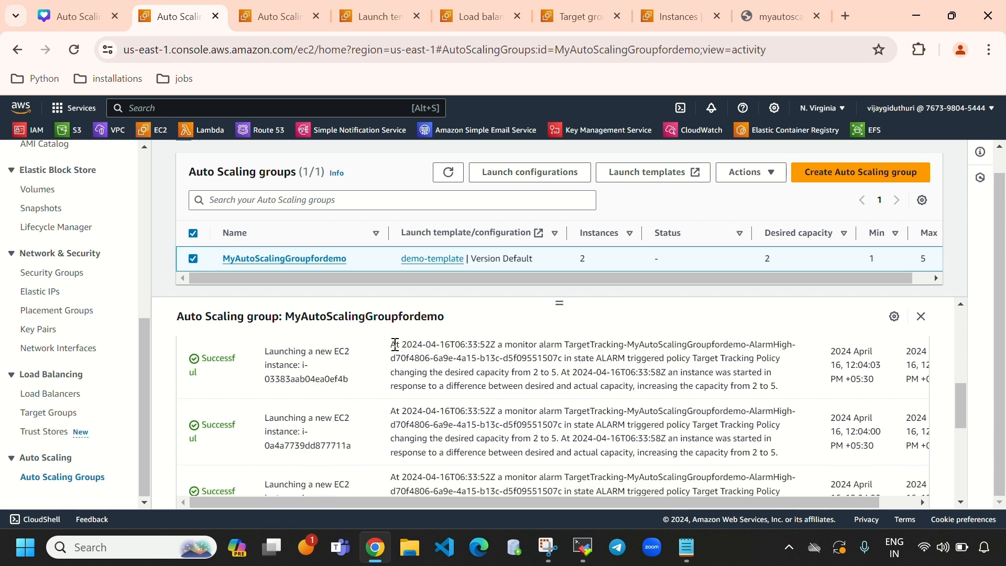
pyautogui.moveTo(395, 345); pyautogui.dragTo(754, 348)
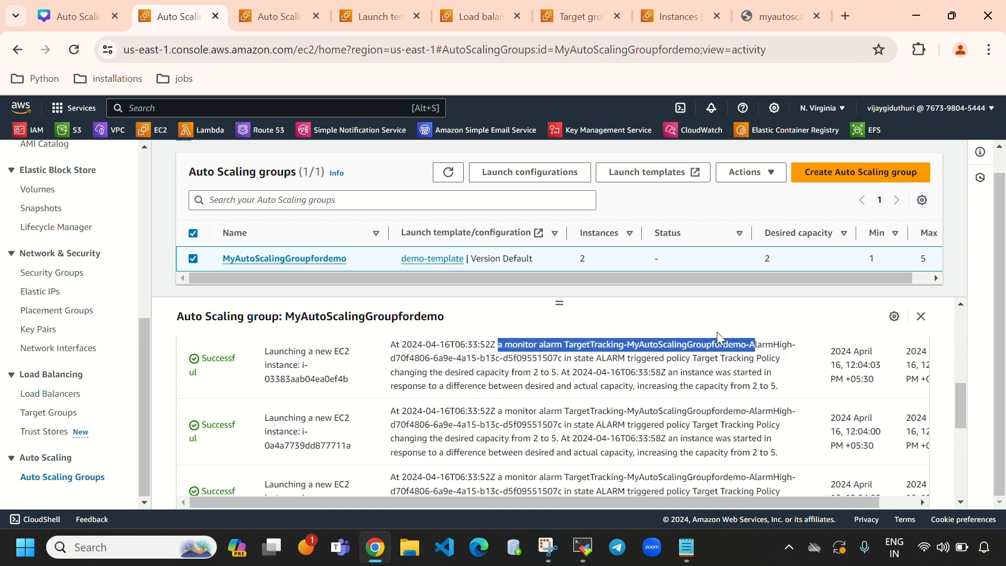
pyautogui.click(779, 349)
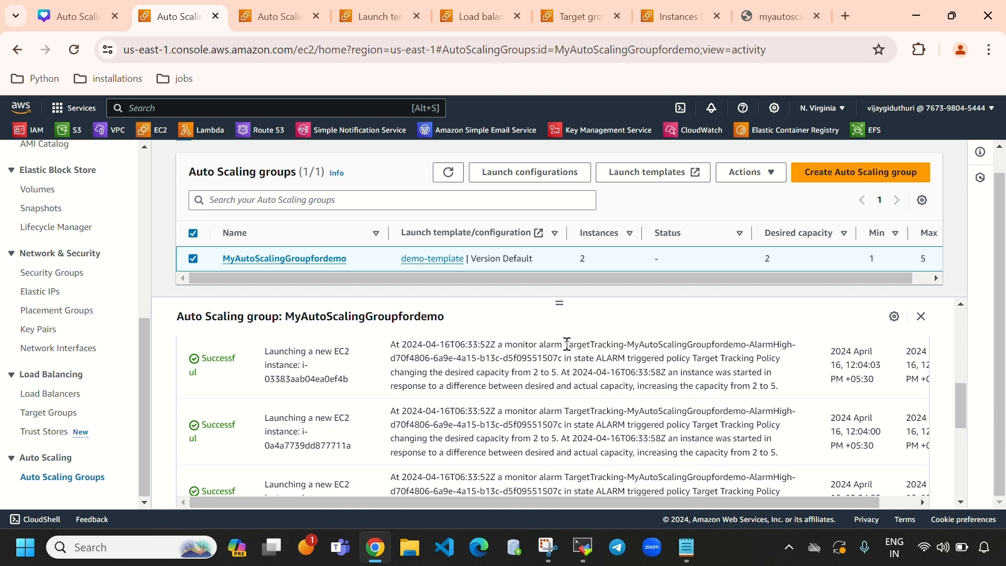
pyautogui.moveTo(566, 343); pyautogui.dragTo(617, 344)
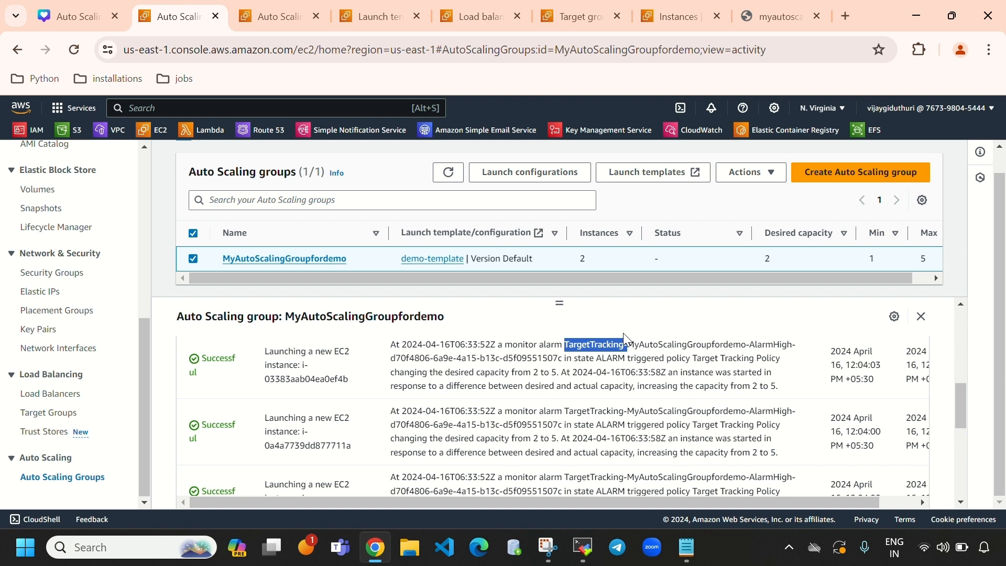
pyautogui.click(624, 333)
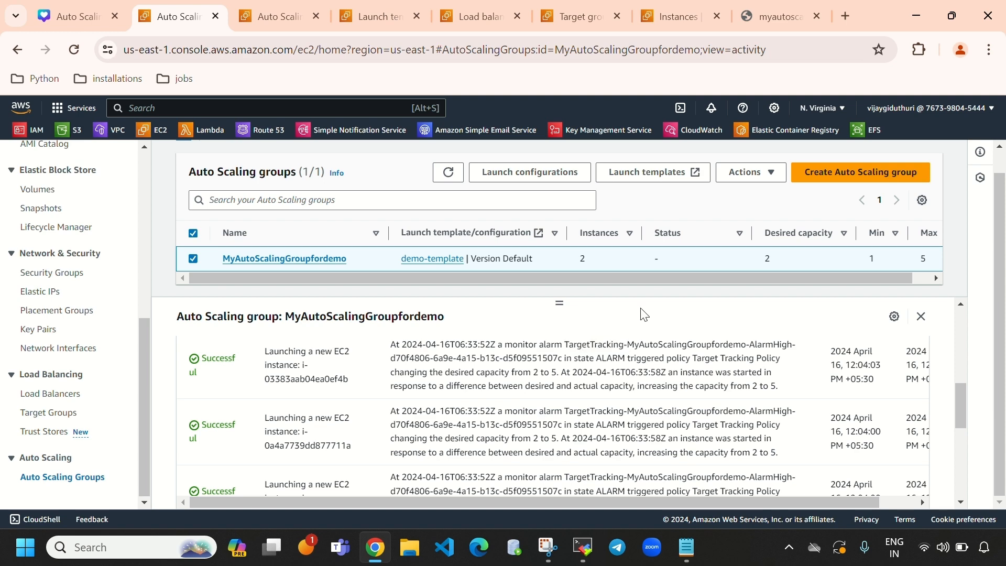
# Step: Check the enlarged CPU Utilization graph, and refresh the EC2 instances list to recheck the status checks
pyautogui.click(264, 7)
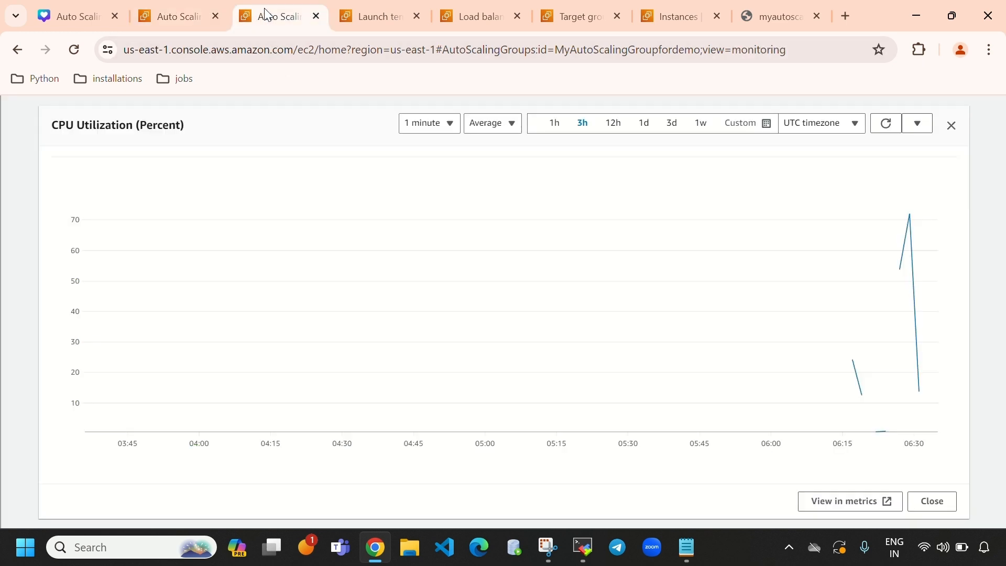
pyautogui.click(652, 15)
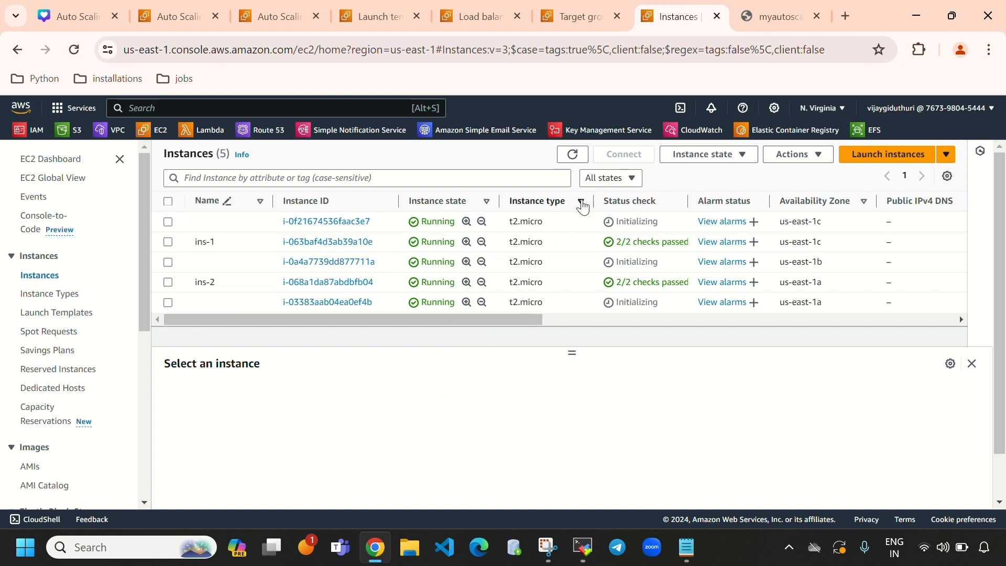
pyautogui.click(572, 156)
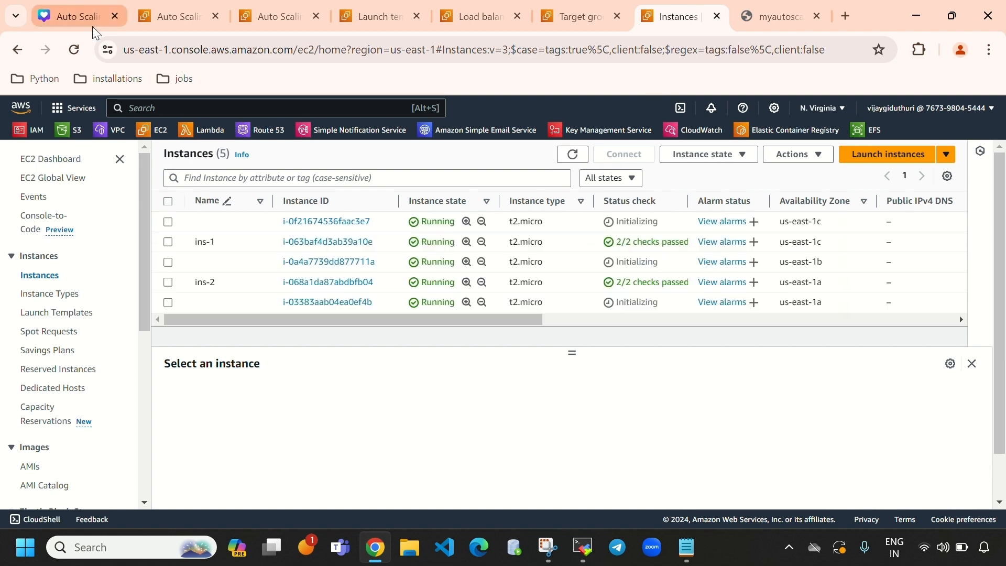
# Step: Look through the Auto Scaling group's activity notifications and history again, and go back to the CPU Utilization graph
pyautogui.click(180, 17)
pyautogui.scroll(10, 566, 432)
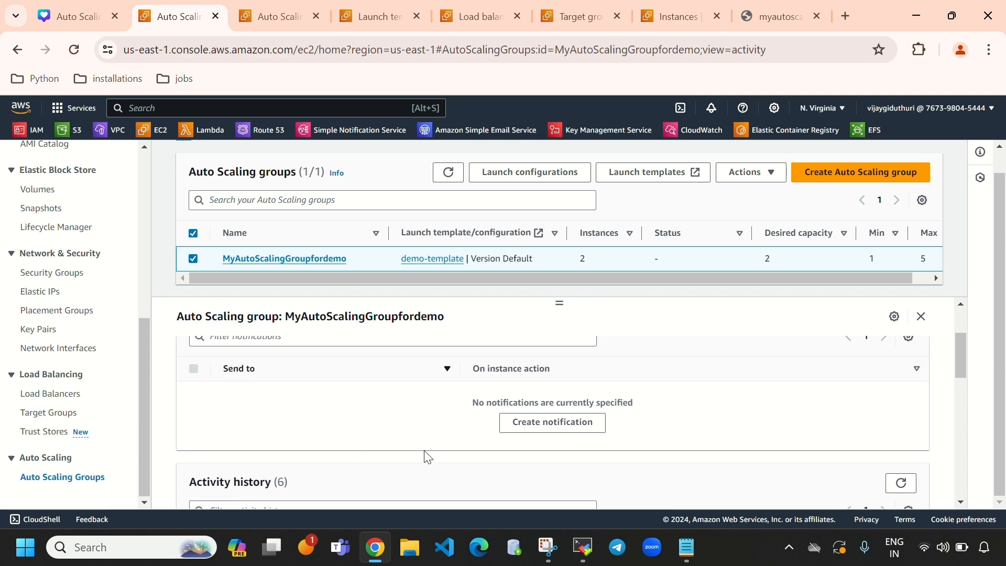
pyautogui.scroll(3, 367, 419)
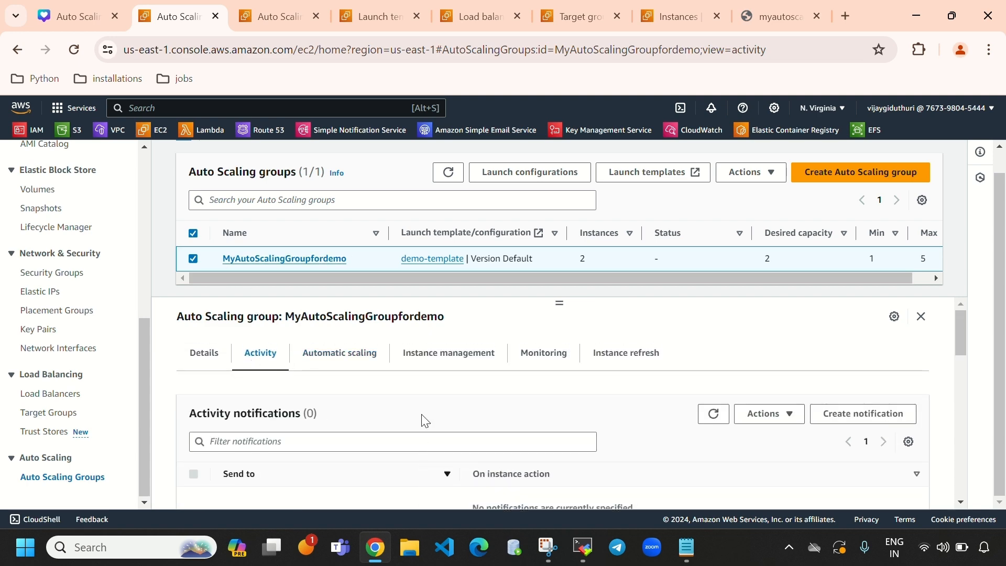
pyautogui.scroll(-10, 628, 404)
pyautogui.scroll(10, 656, 467)
pyautogui.click(292, 16)
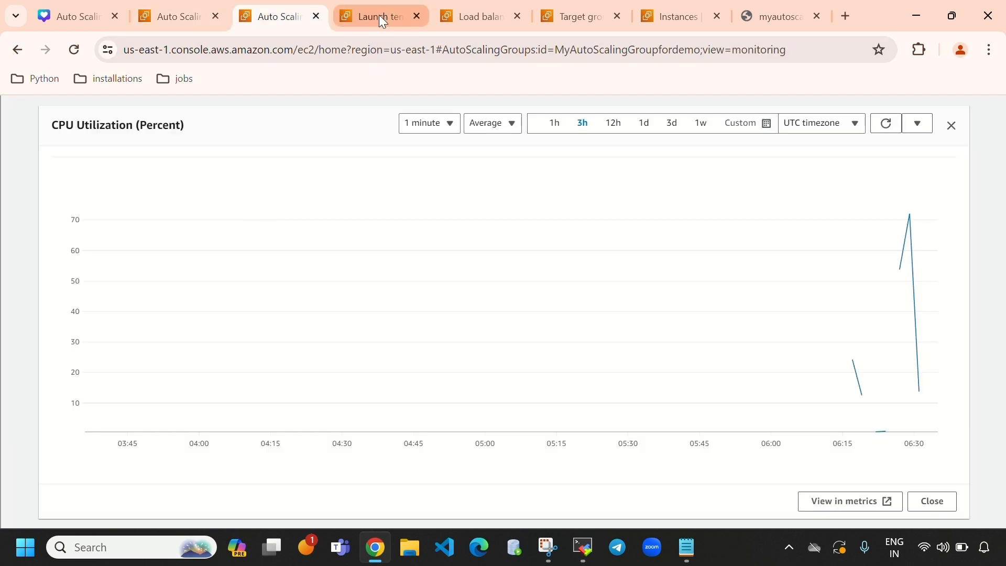
# Step: Open the target groups page, refresh it and check the health of the targets registered in MyAutoScalingGroupfordemo-1
pyautogui.click(952, 16)
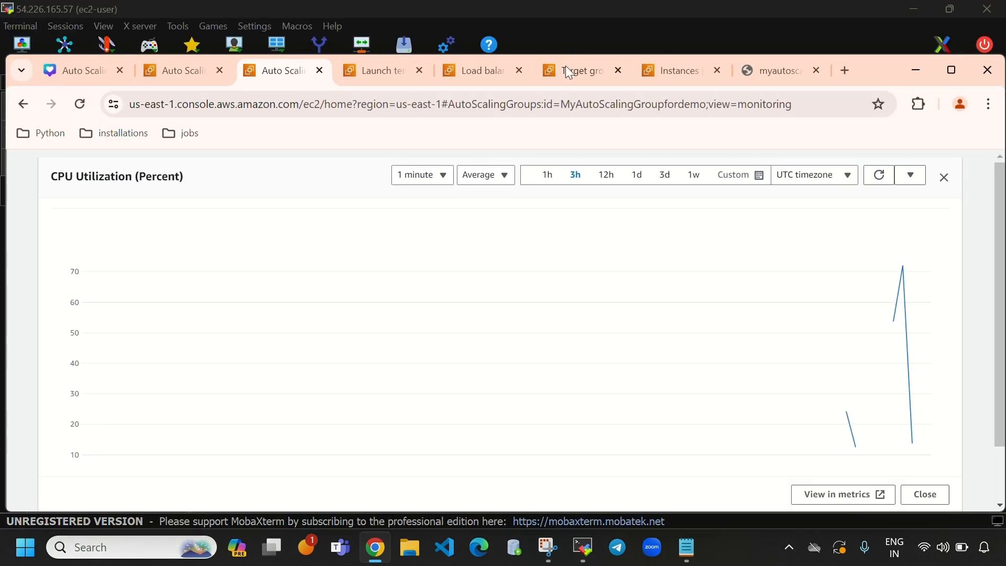
pyautogui.click(578, 78)
pyautogui.click(953, 69)
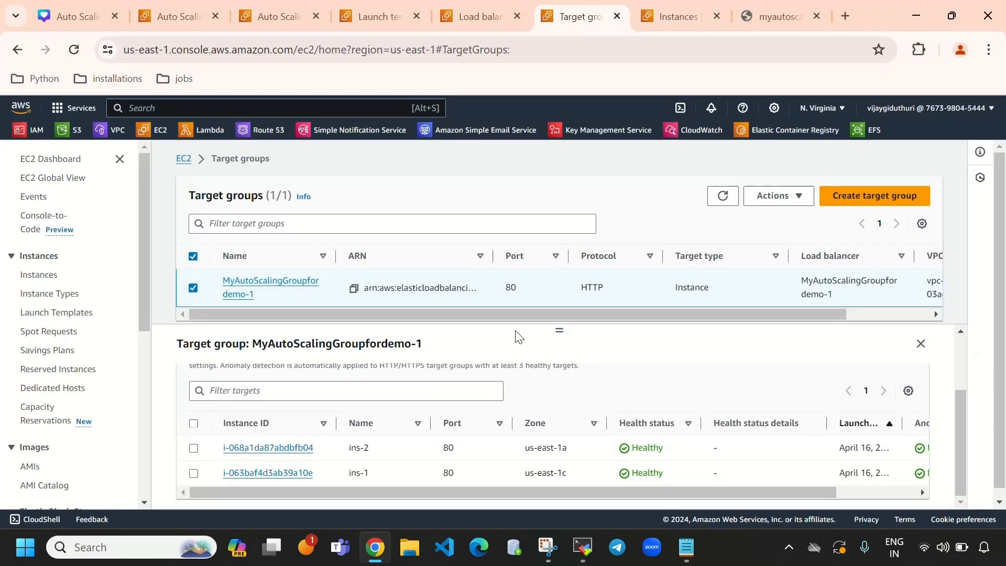
pyautogui.click(722, 197)
pyautogui.scroll(-2, 561, 449)
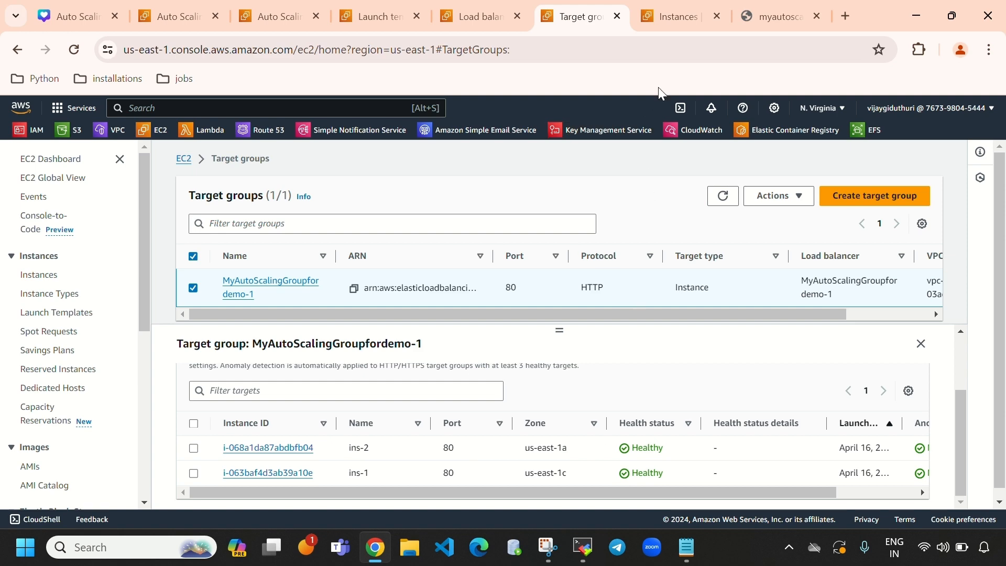
# Step: Select instance i-0f21674536faac3e7, highlight its status check, and compare the instances list with the target group's registered targets
pyautogui.click(668, 18)
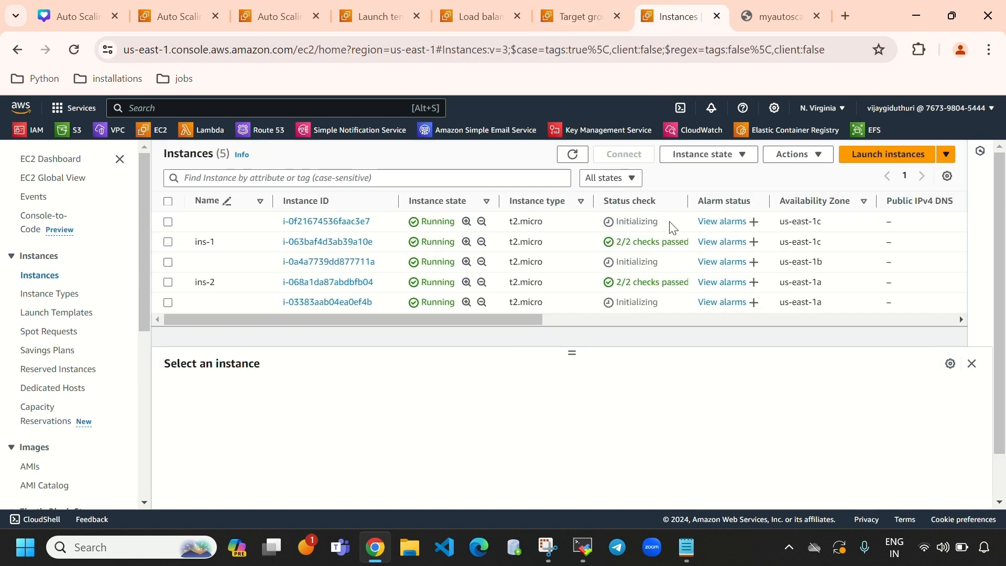
pyautogui.doubleClick(636, 221)
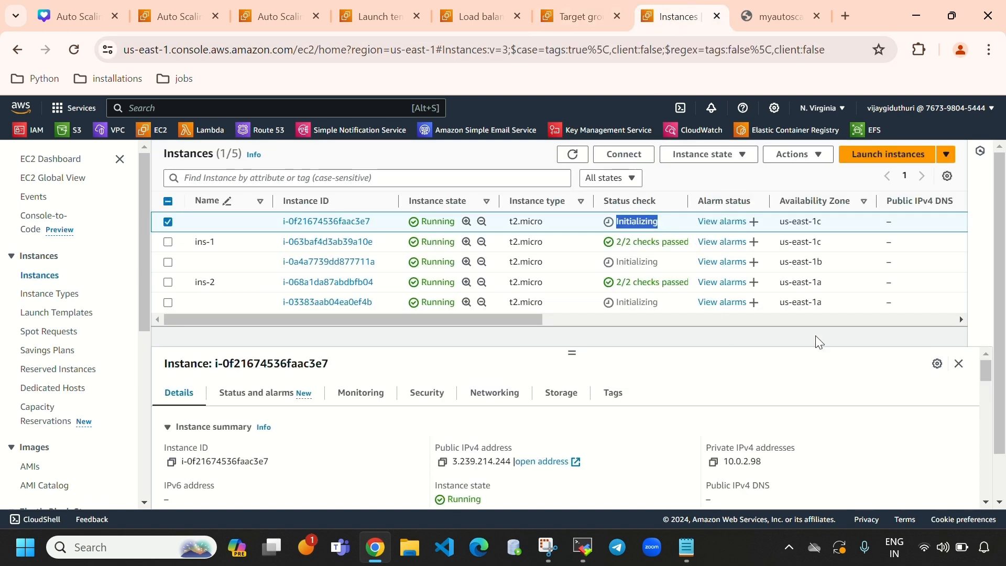
pyautogui.click(954, 23)
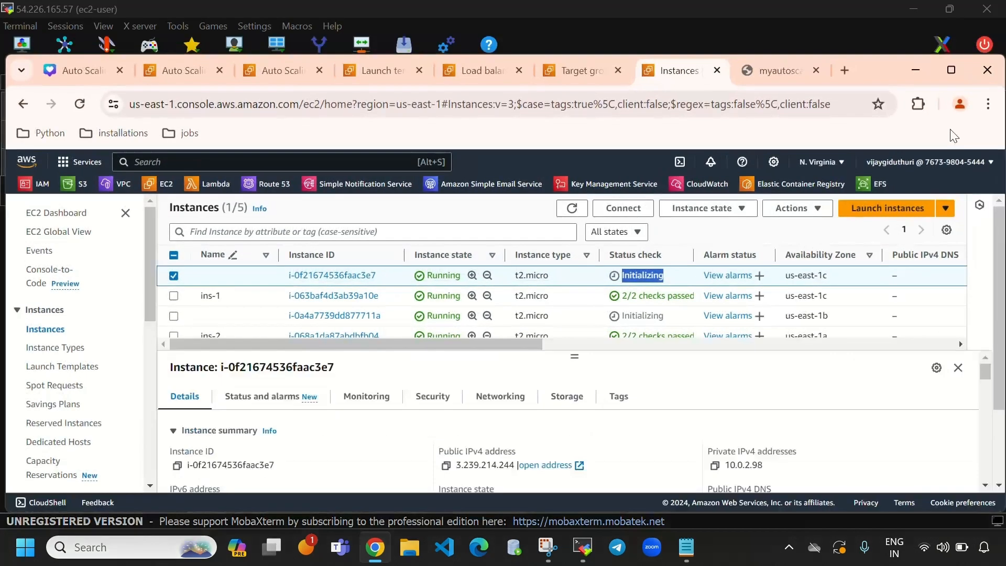
pyautogui.click(565, 73)
pyautogui.scroll(-2, 592, 429)
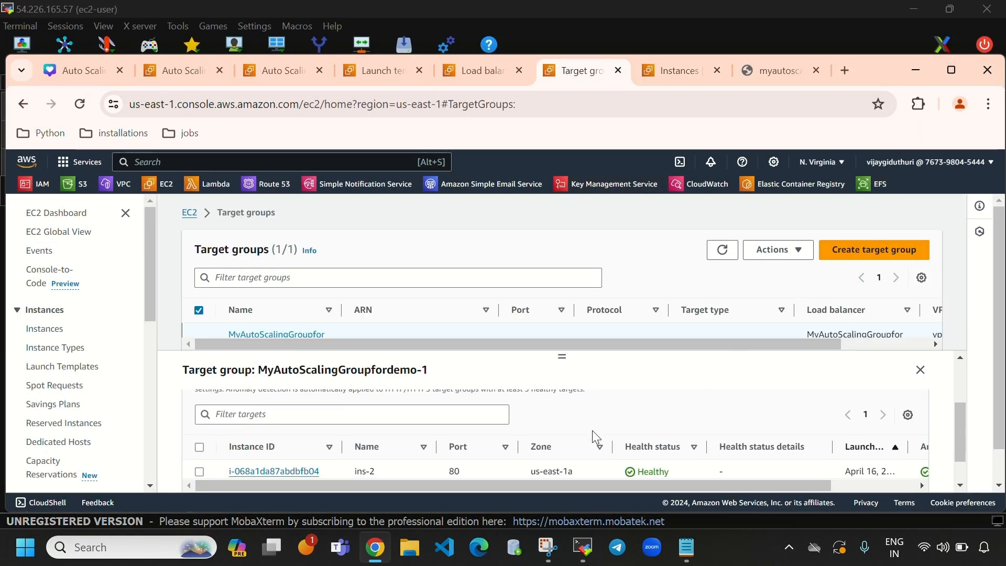
pyautogui.click(676, 71)
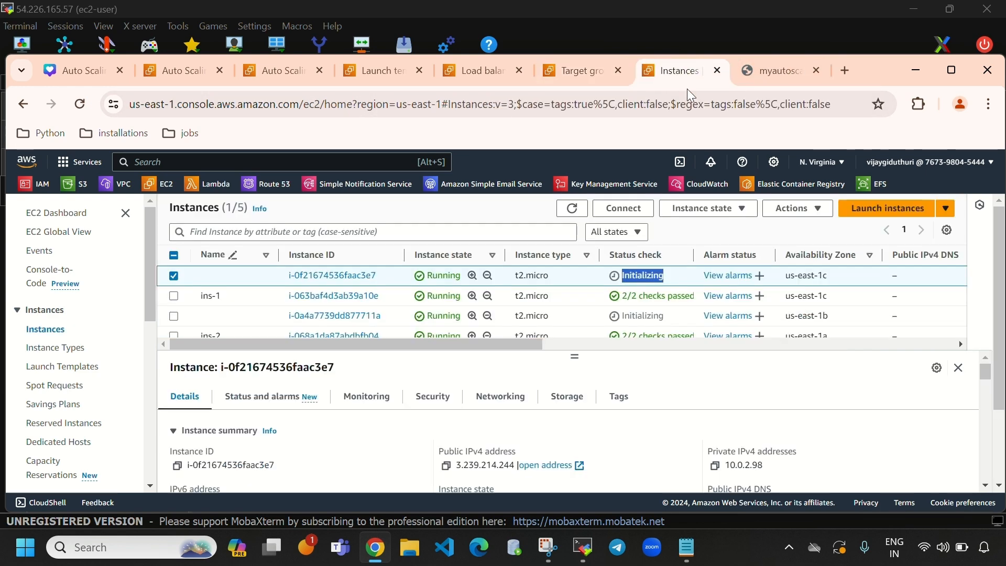
pyautogui.click(958, 76)
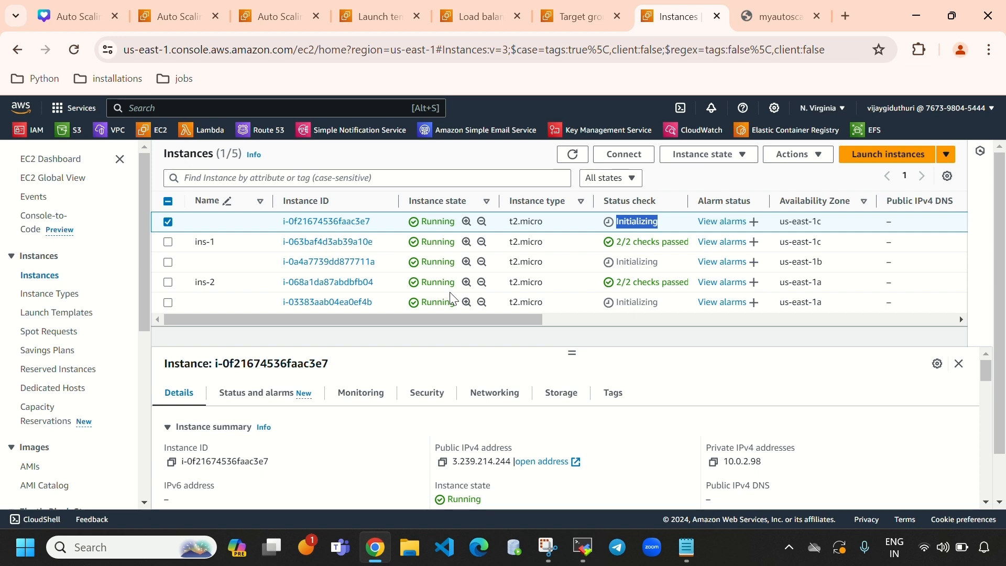
# Step: Review the details of the demo-template launch template
pyautogui.click(372, 17)
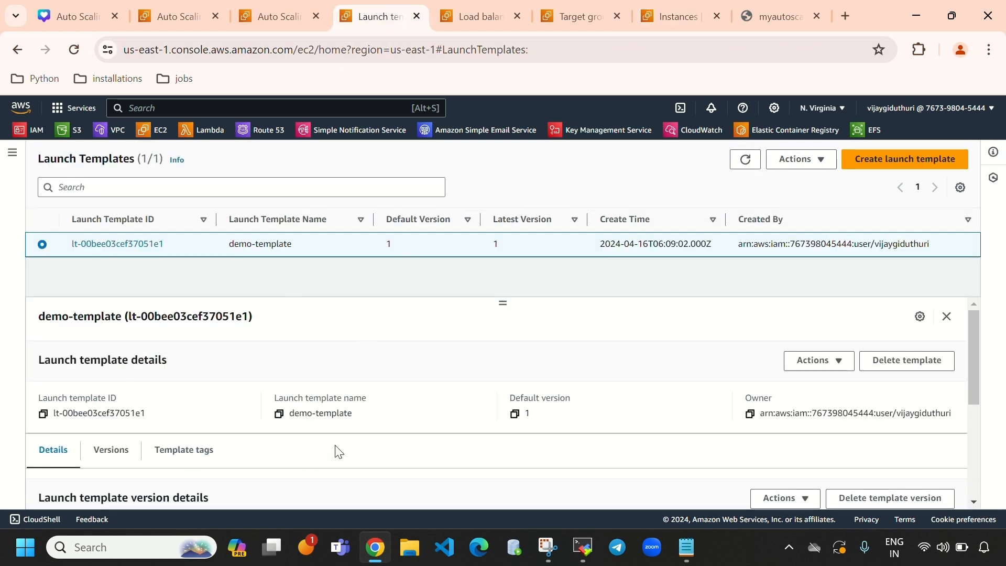
pyautogui.scroll(-5, 337, 449)
pyautogui.scroll(5, 343, 317)
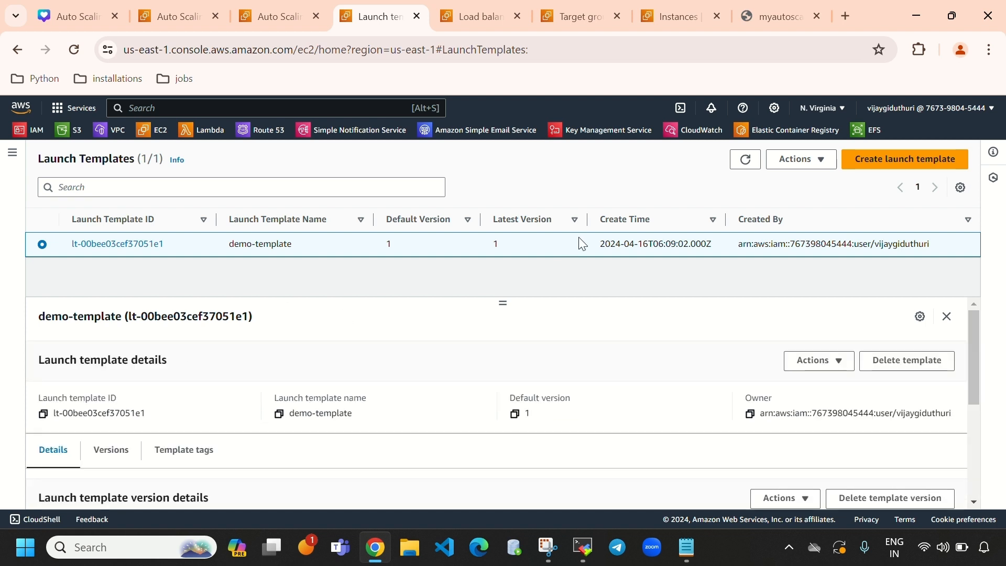
# Step: Return to the EC2 instances list and refresh it to recheck the status checks of the new instances
pyautogui.click(678, 16)
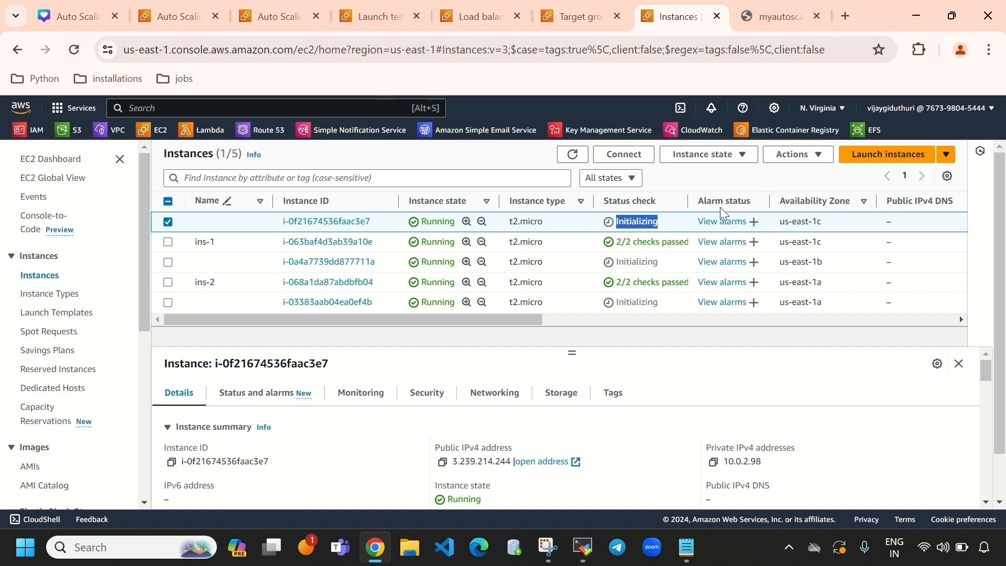
pyautogui.click(573, 156)
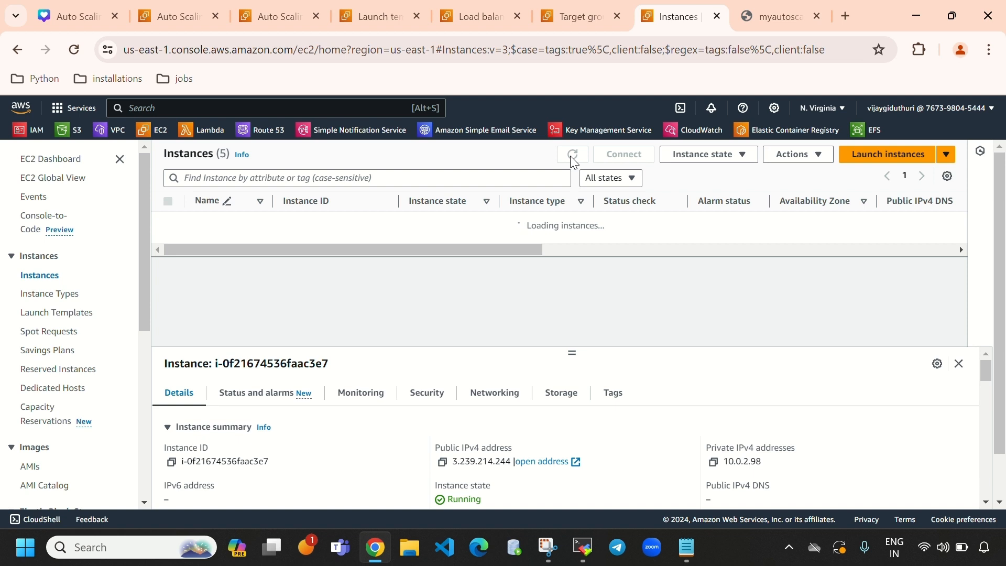
pyautogui.click(573, 156)
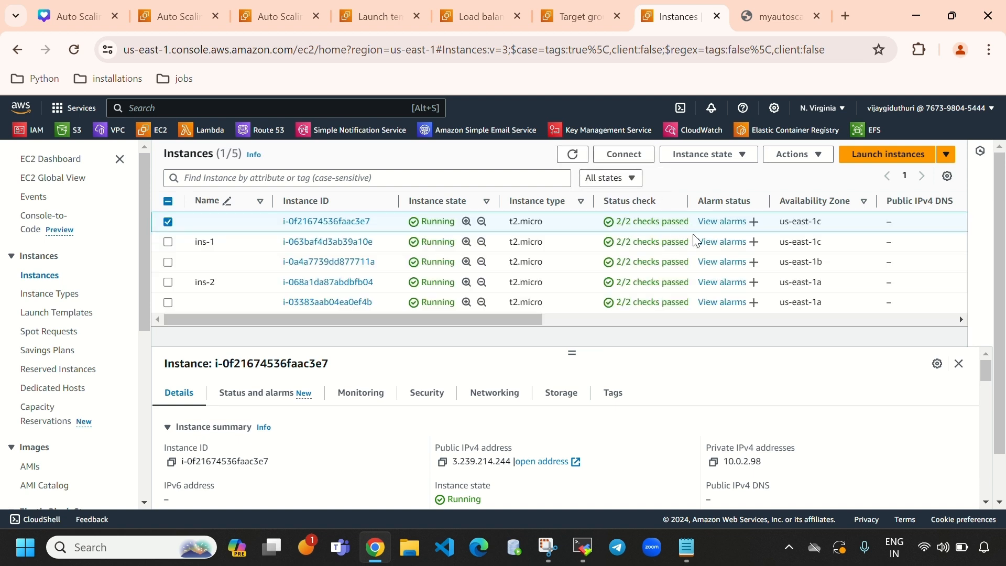
# Step: Reload the load balancer's web page and highlight the IP part of the responding host's name
pyautogui.click(772, 21)
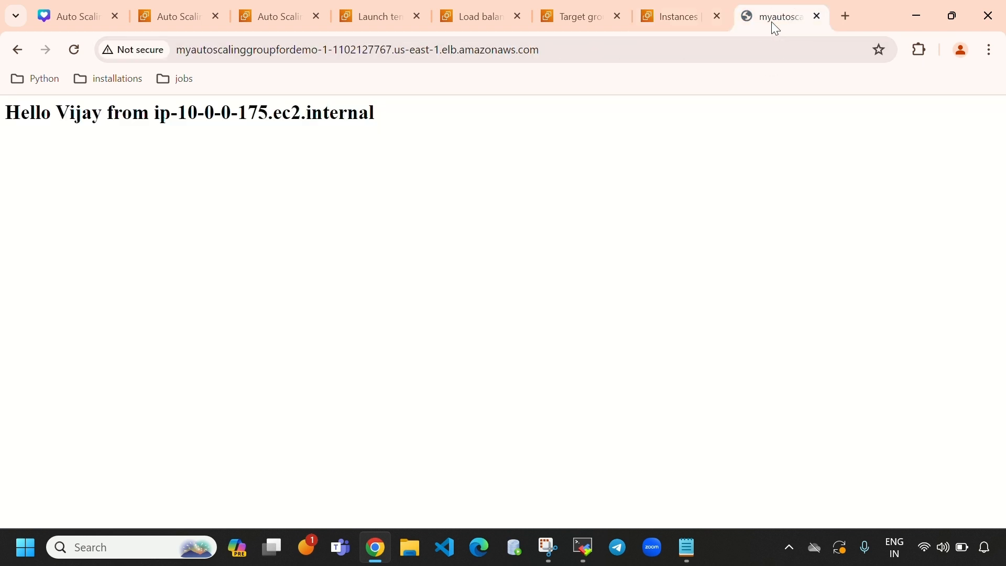
pyautogui.click(67, 52)
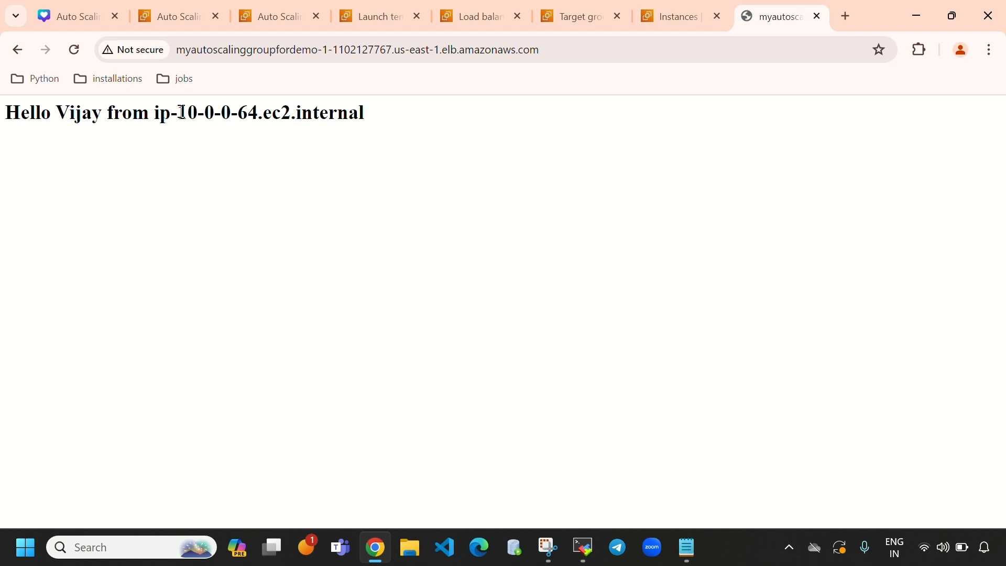
pyautogui.moveTo(182, 112); pyautogui.dragTo(254, 132)
# Step: Return to the target groups page, refresh it and recheck the registered targets of MyAutoScalingGroupfordemo-1 for new instances
pyautogui.click(951, 17)
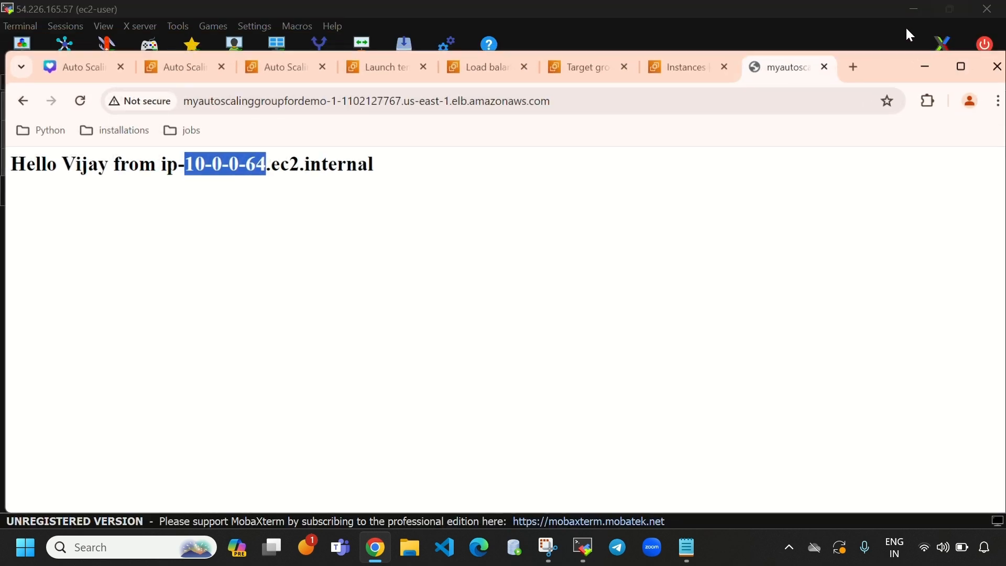
pyautogui.click(576, 69)
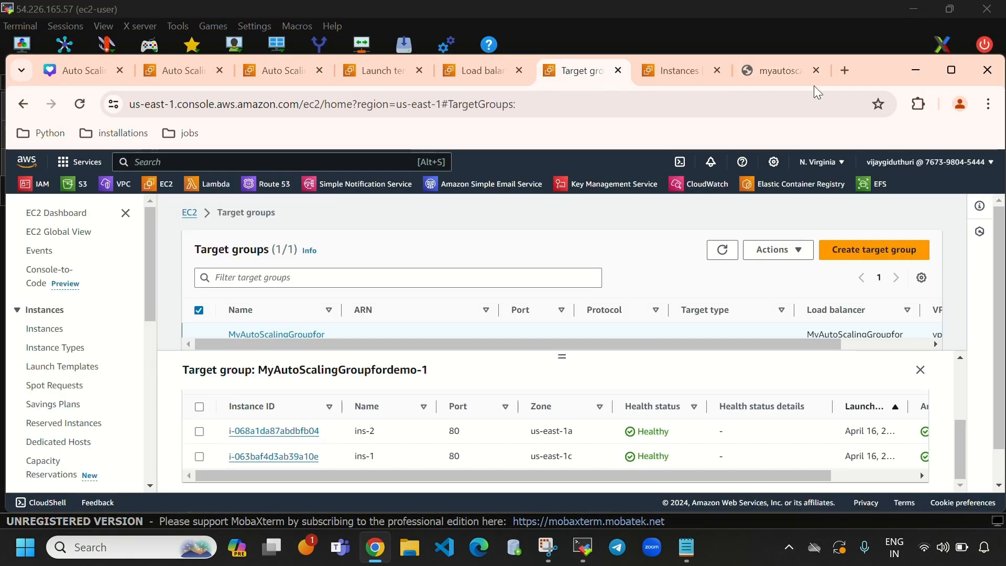
pyautogui.click(950, 68)
pyautogui.click(722, 198)
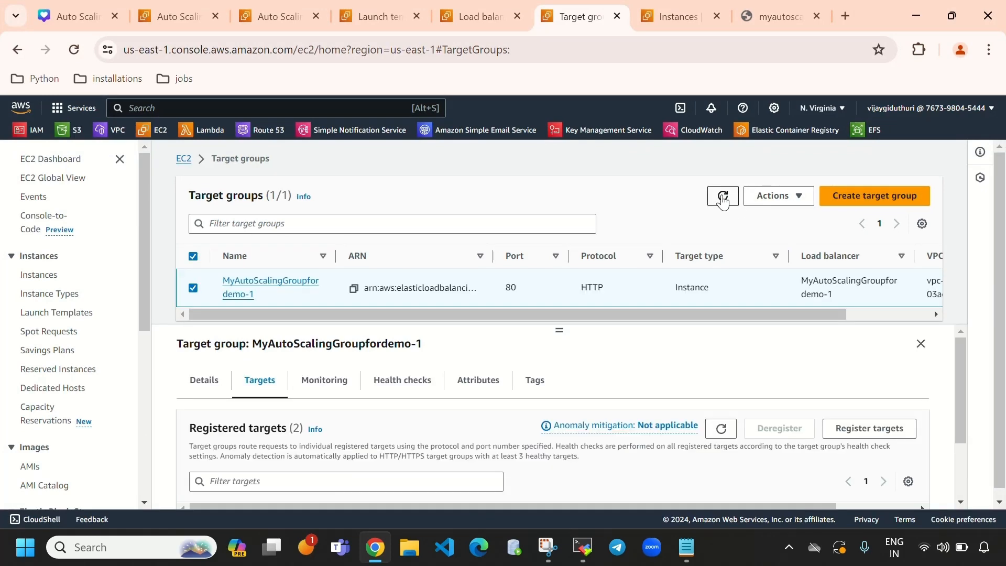
pyautogui.scroll(-3, 652, 420)
pyautogui.scroll(1, 650, 437)
pyautogui.scroll(-1, 652, 438)
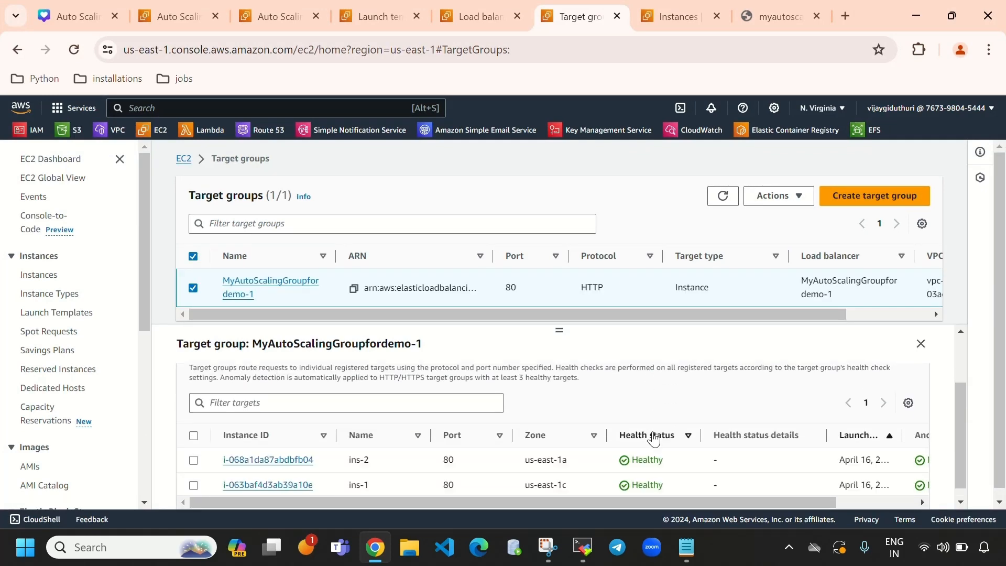
pyautogui.scroll(-1, 537, 465)
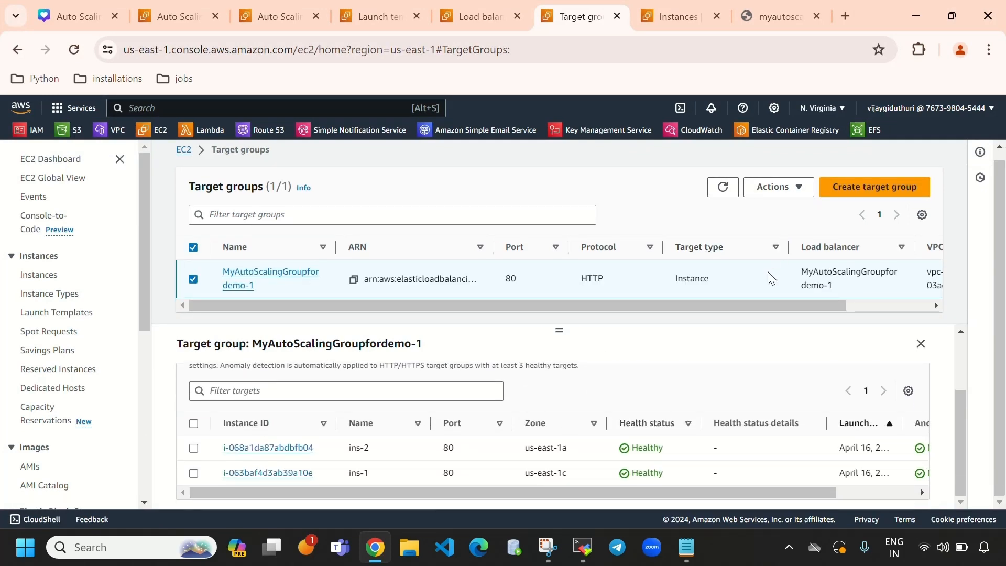
# Step: Refresh the target groups page repeatedly and recheck the registered targets of MyAutoScalingGroupfordemo-1, glancing at the instances list in between
pyautogui.click(722, 187)
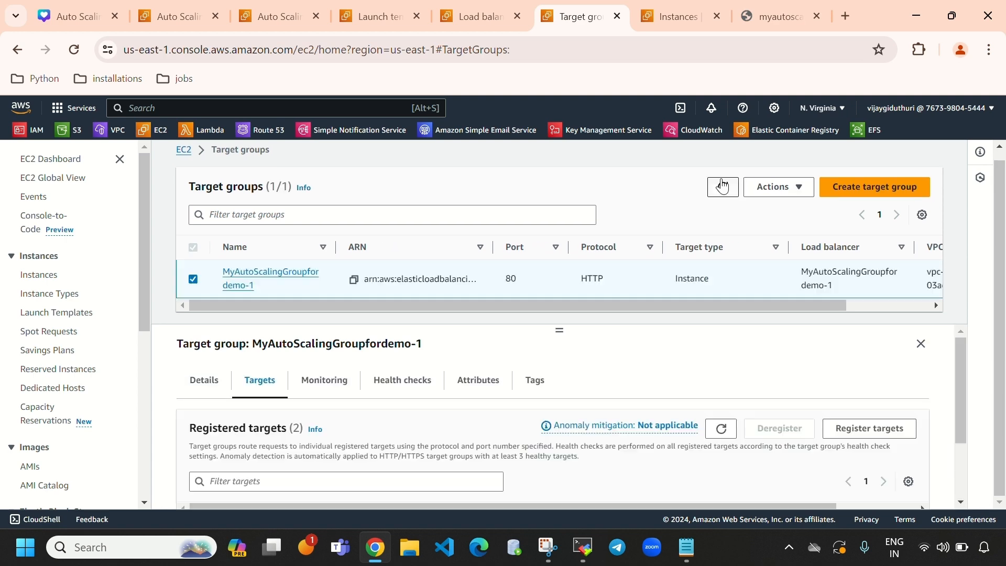
pyautogui.scroll(-3, 472, 457)
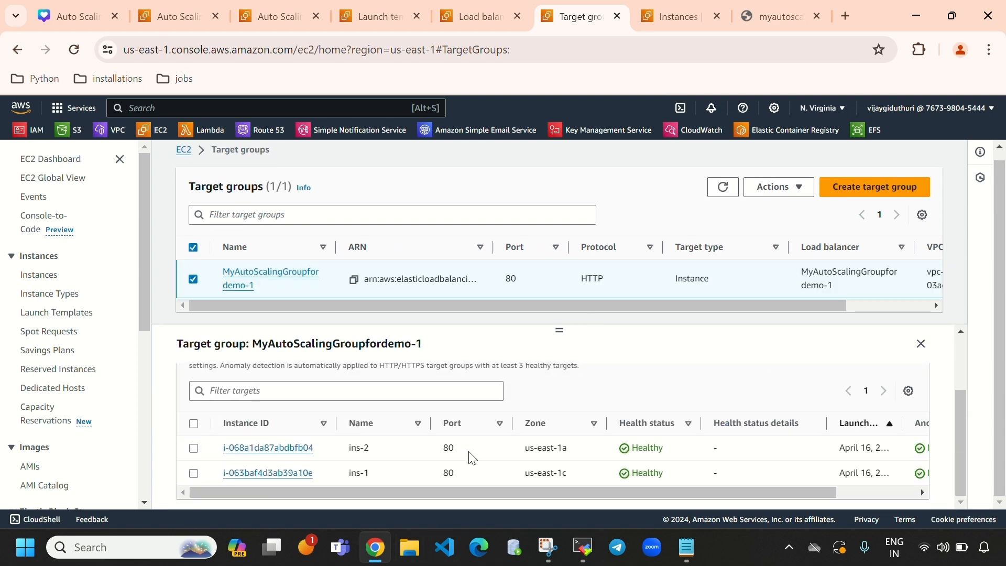
pyautogui.click(679, 19)
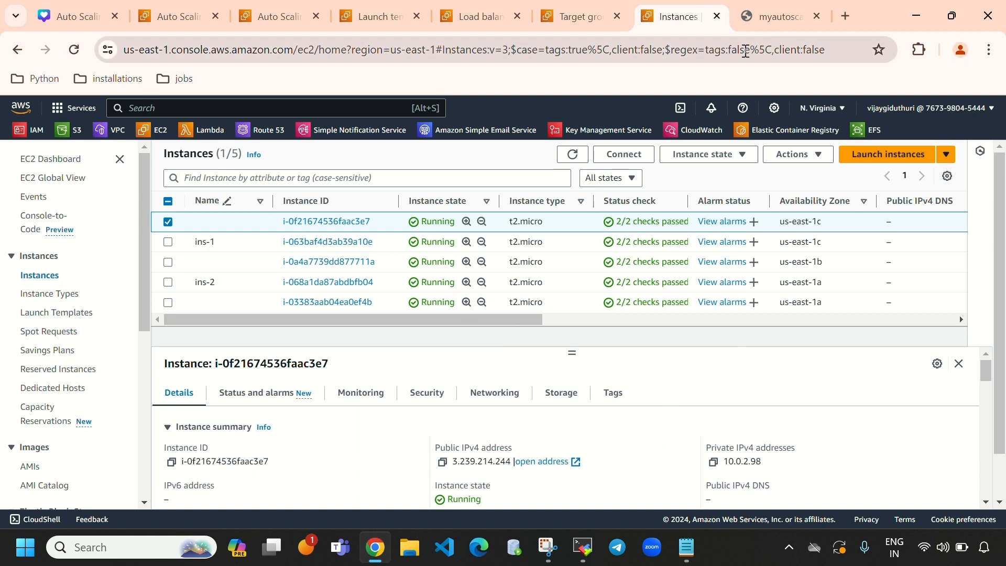
pyautogui.click(945, 24)
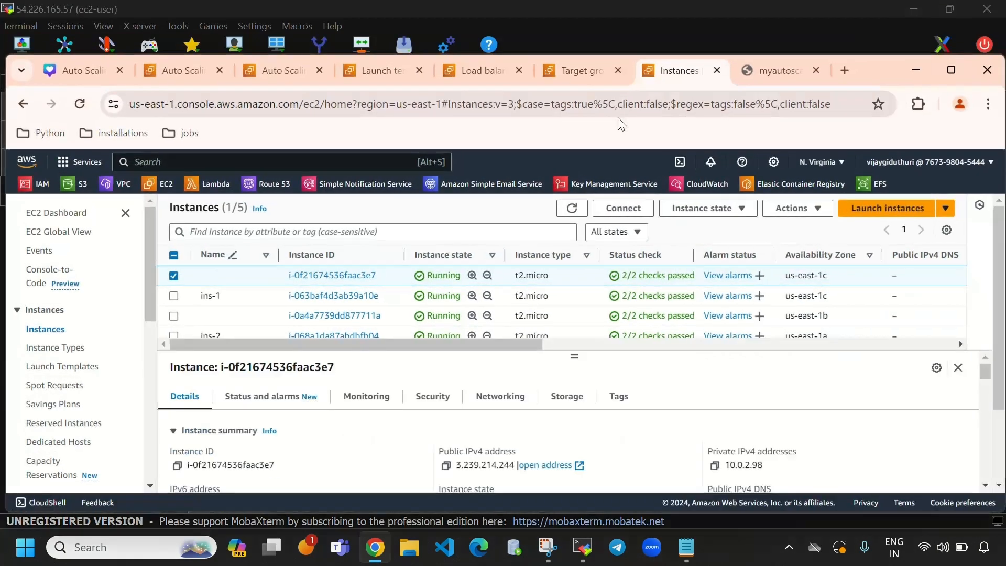
pyautogui.click(573, 72)
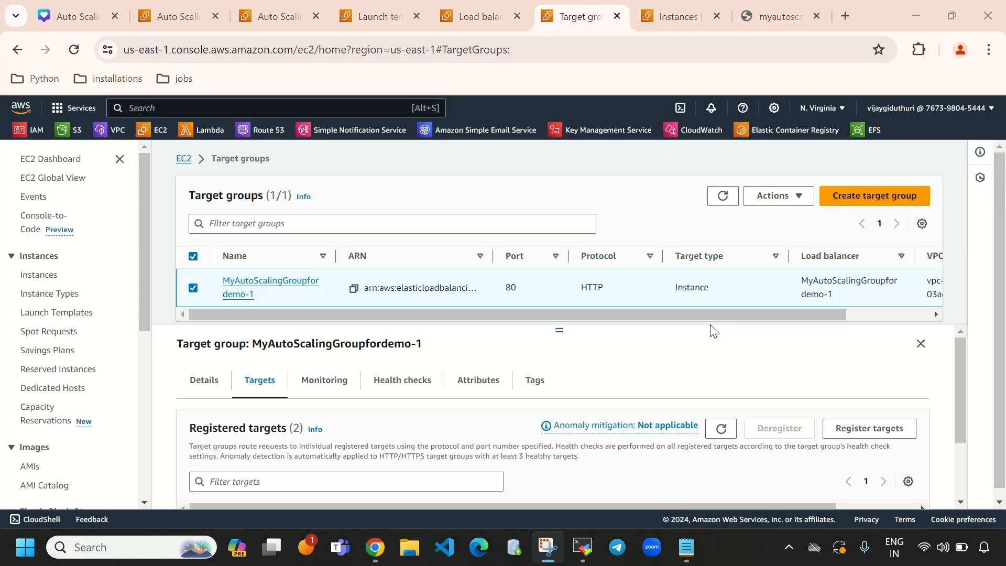
pyautogui.click(722, 197)
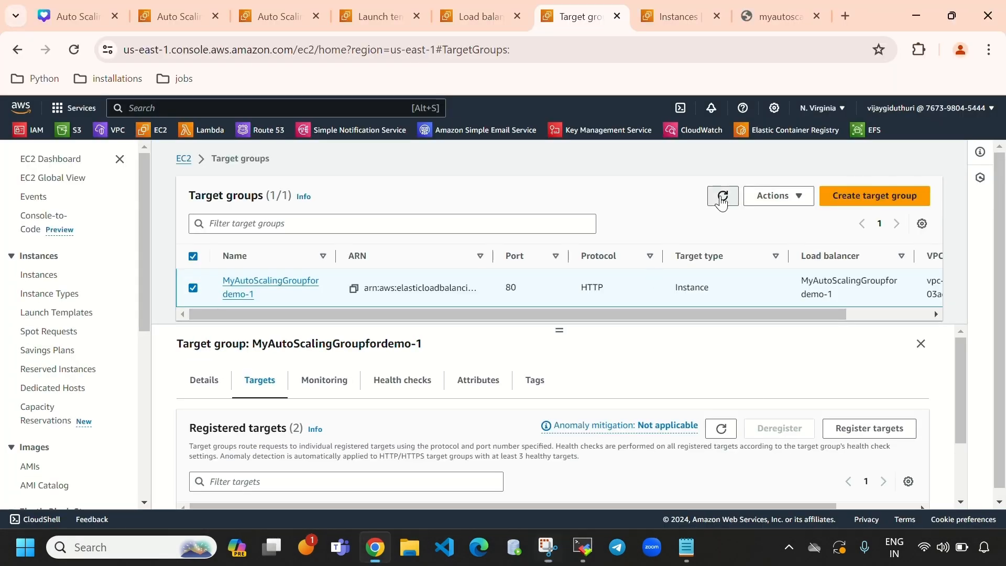
pyautogui.scroll(-3, 616, 435)
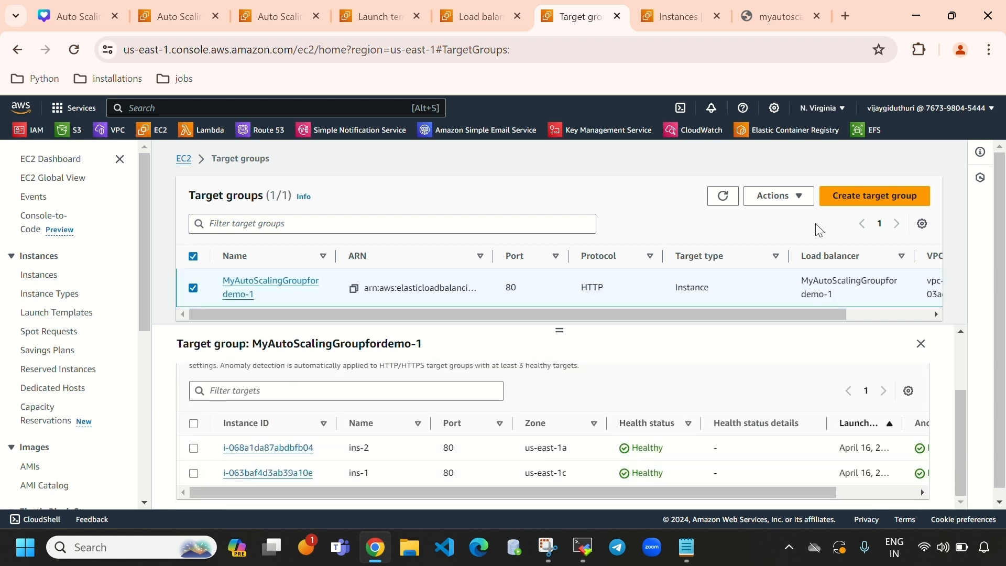
pyautogui.doubleClick(723, 198)
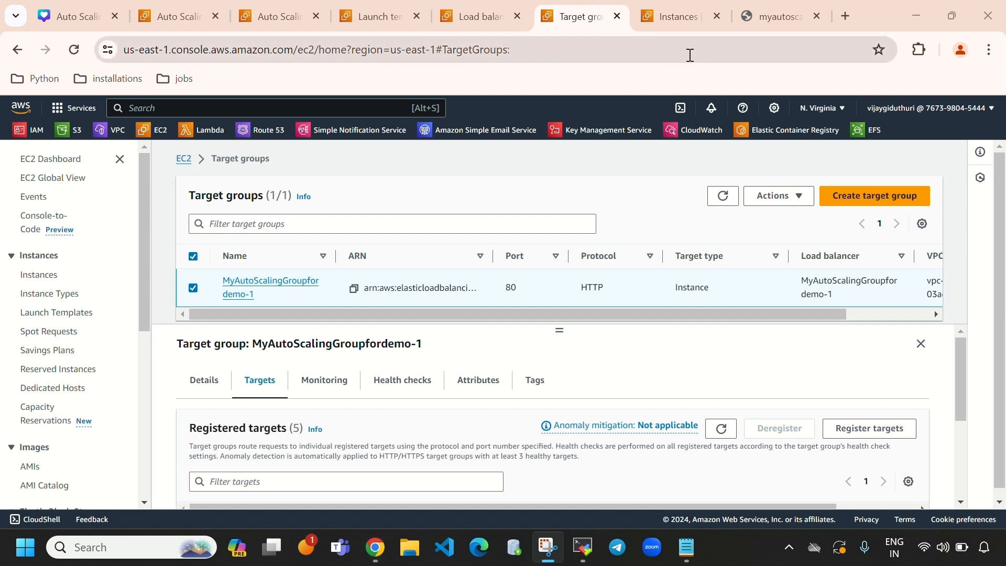
# Step: Go to the EC2 instances list and refresh it to recheck the state and status checks of all instances
pyautogui.click(667, 21)
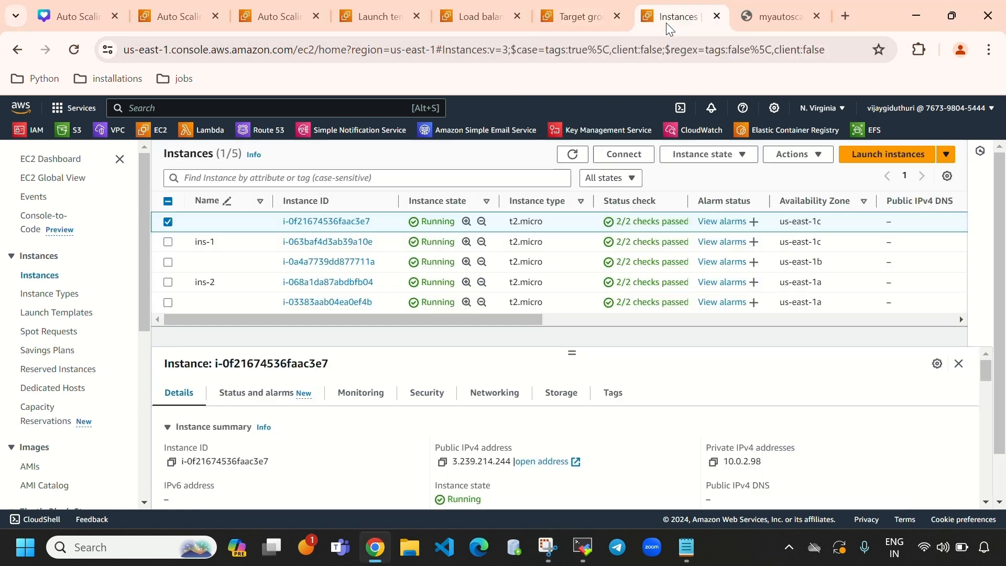
pyautogui.click(572, 154)
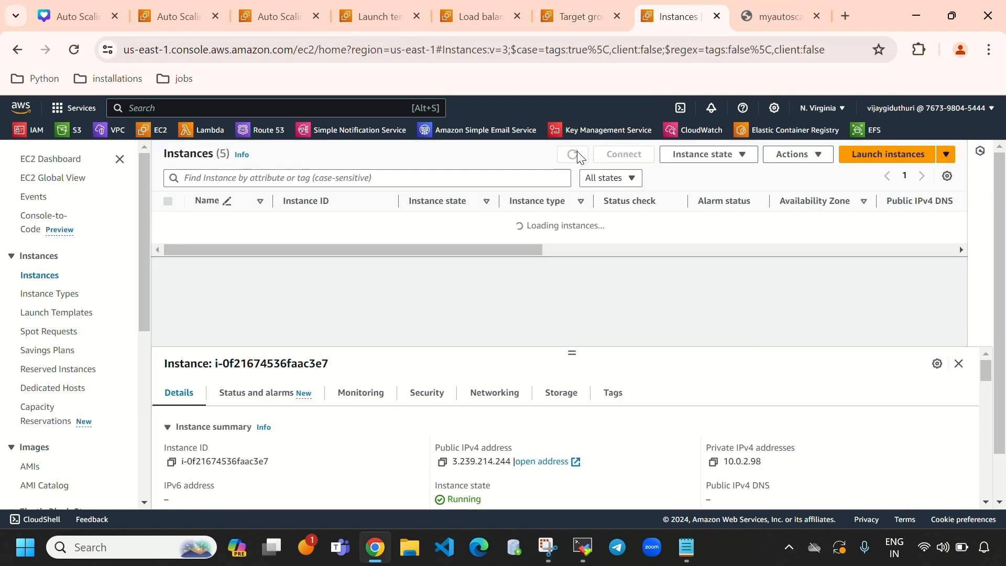
pyautogui.click(572, 154)
# Step: Highlight the host IP on the load balancer's web page and reload the page several times to compare the responding hosts
pyautogui.click(780, 15)
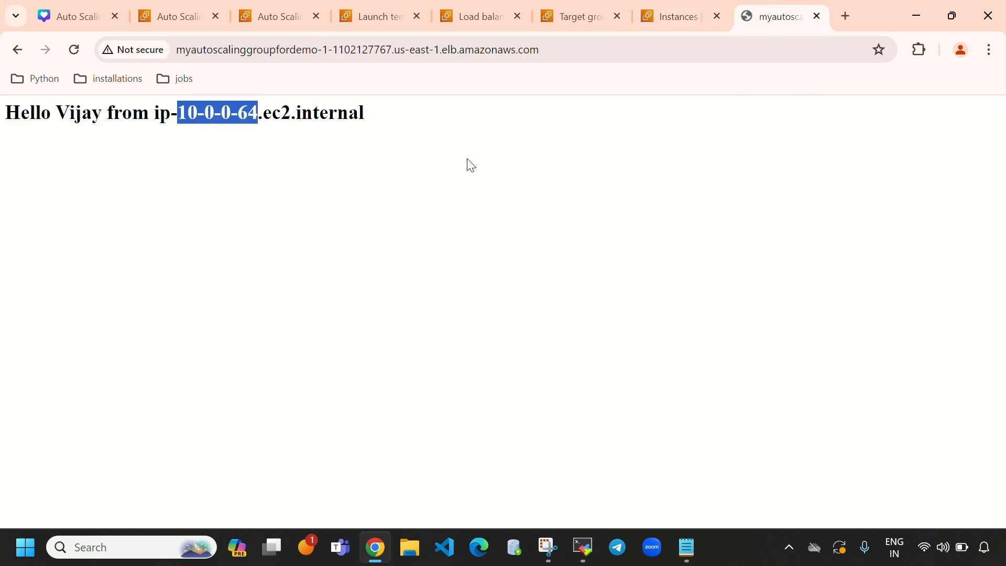
pyautogui.click(265, 184)
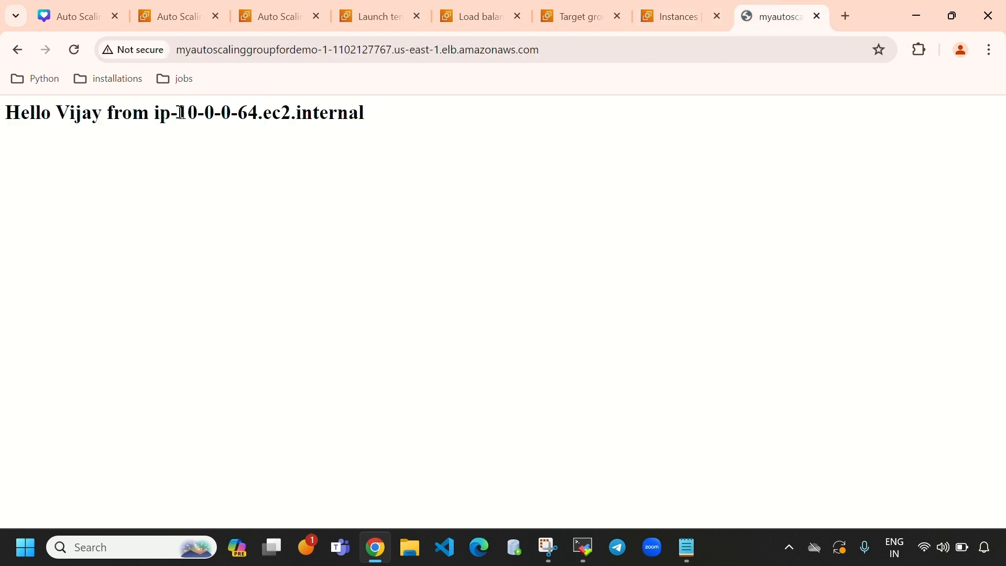
pyautogui.moveTo(180, 113); pyautogui.dragTo(255, 106)
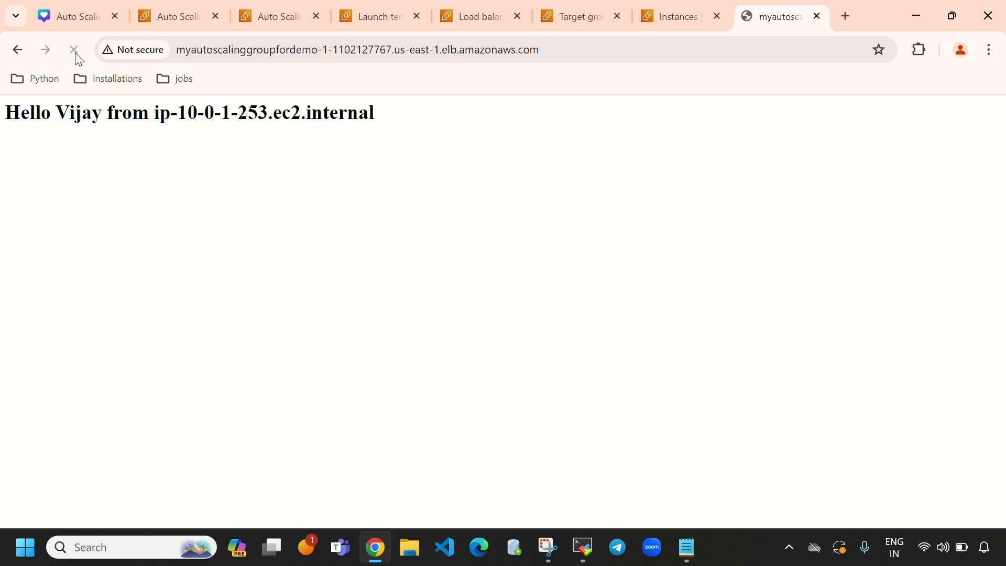
pyautogui.click(74, 50)
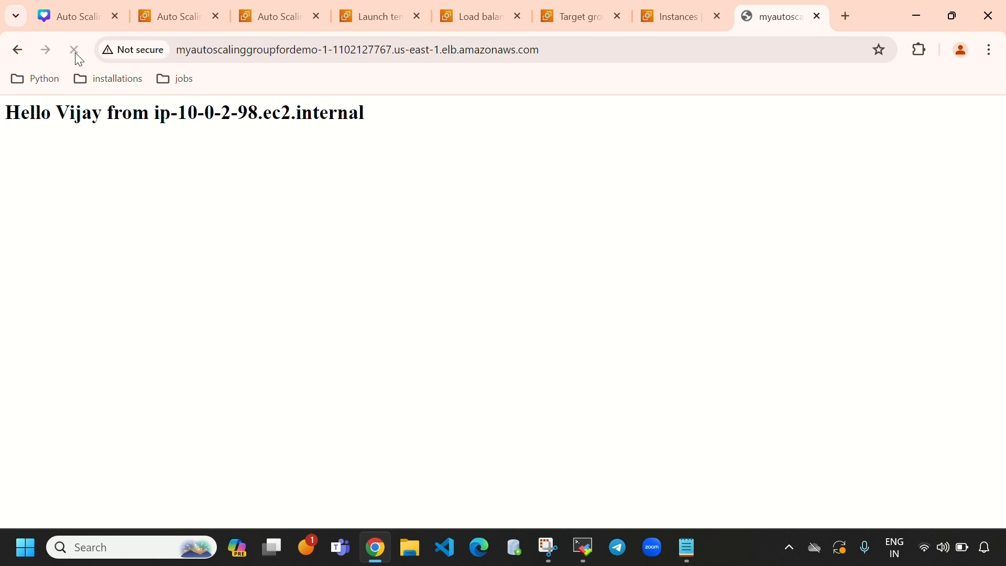
pyautogui.click(74, 51)
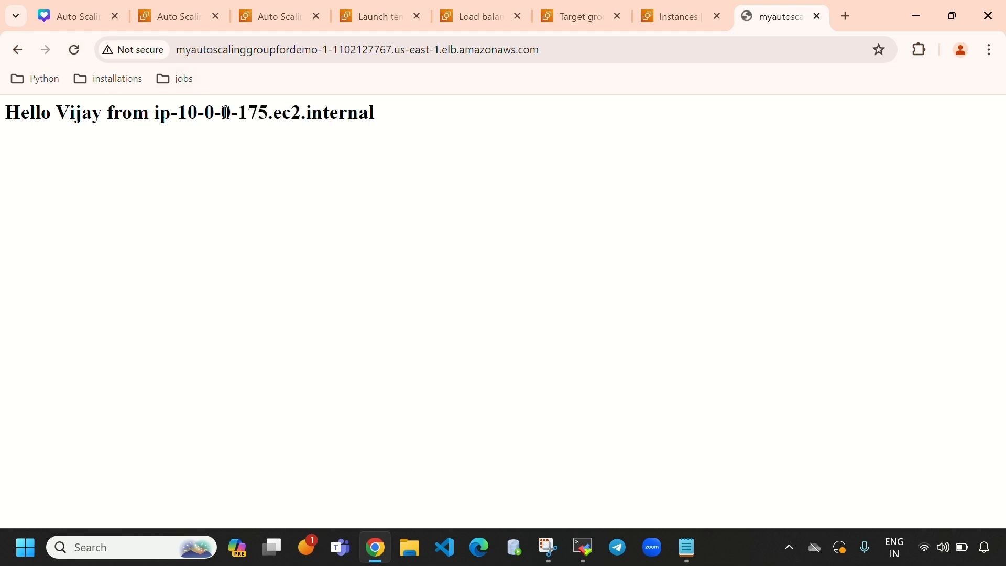
# Step: Return to the target groups page and review the health status of every registered target of MyAutoScalingGroupfordemo-1
pyautogui.click(952, 15)
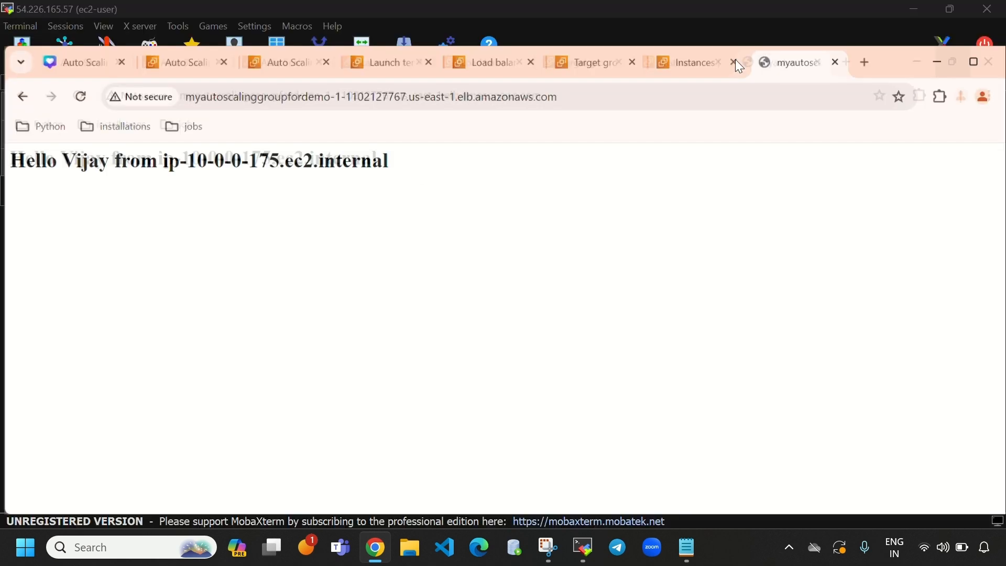
pyautogui.click(579, 76)
pyautogui.click(952, 70)
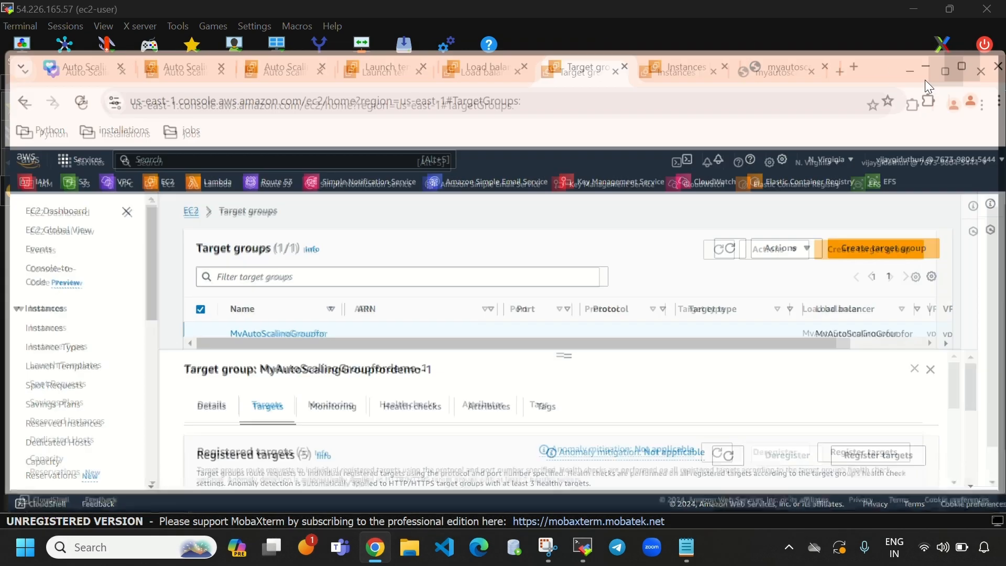
pyautogui.scroll(-3, 504, 453)
pyautogui.scroll(3, 504, 453)
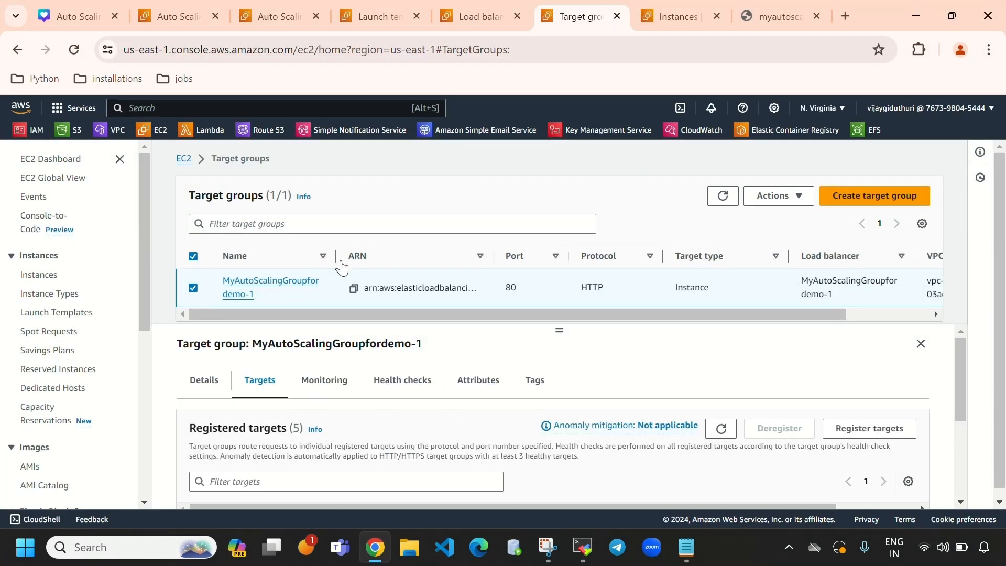
pyautogui.tripleClick(191, 199)
pyautogui.scroll(-6, 24, 437)
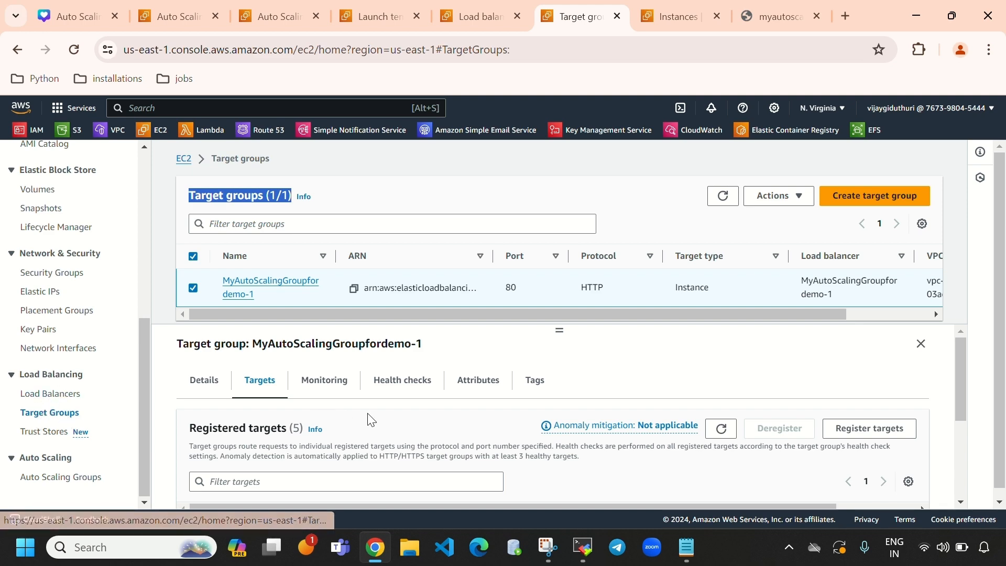
pyautogui.scroll(-3, 555, 403)
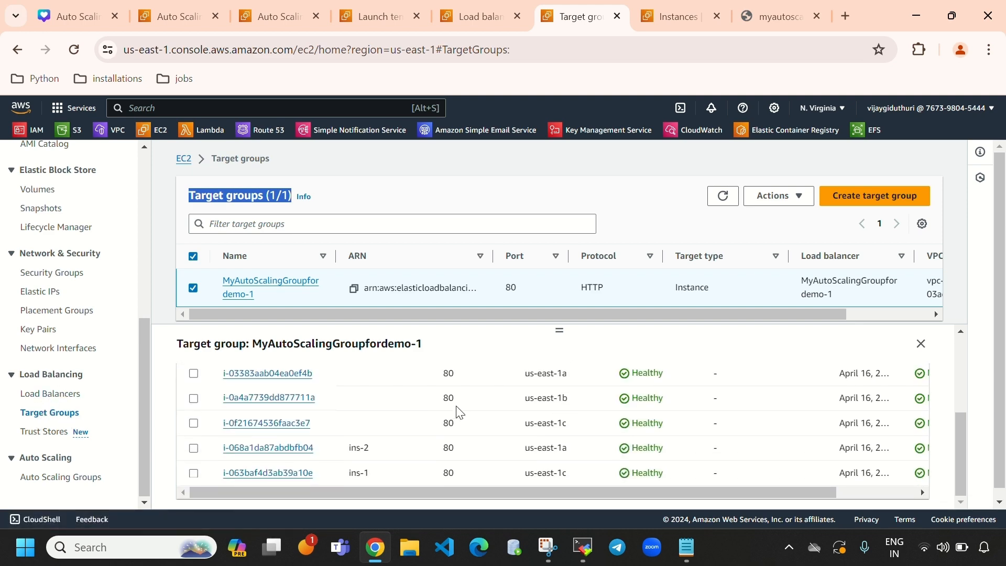
pyautogui.scroll(2, 83, 345)
pyautogui.scroll(5, 86, 346)
# Step: Hide the side navigation, examine the registered targets' anomaly detection results and compare the targets with the EC2 instances list
pyautogui.click(116, 161)
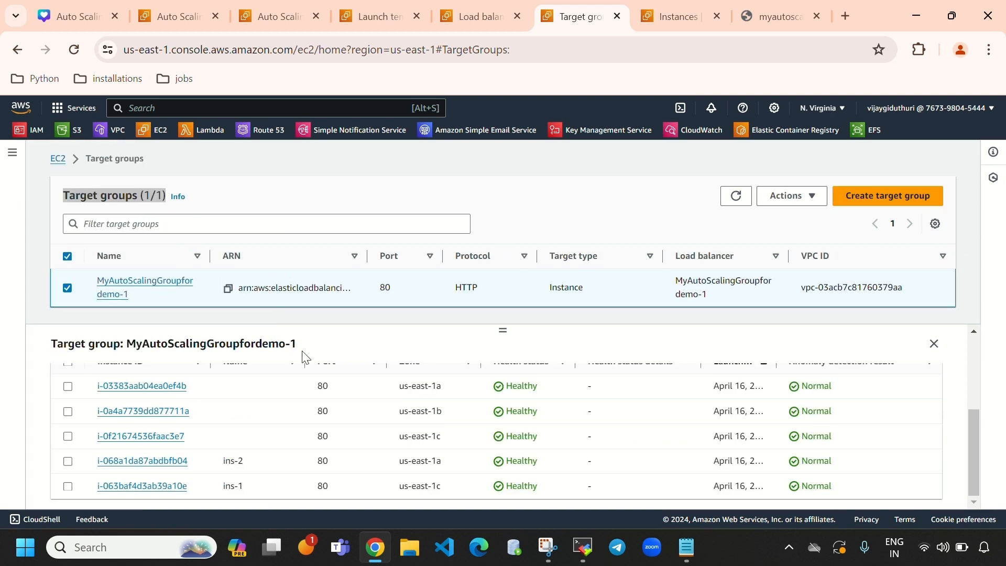
pyautogui.scroll(3, 364, 472)
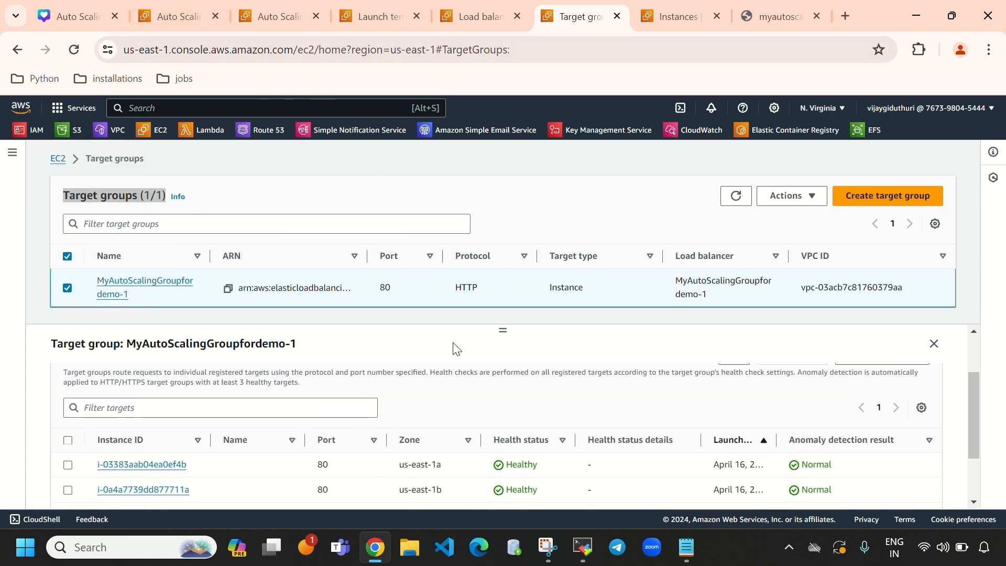
pyautogui.scroll(-2, 786, 454)
pyautogui.click(676, 15)
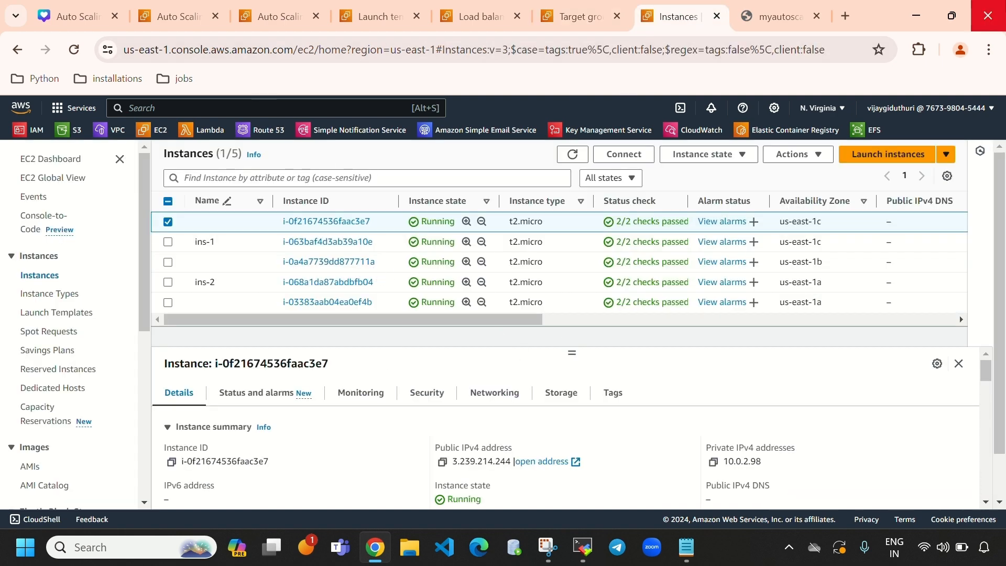
pyautogui.click(954, 25)
pyautogui.click(559, 73)
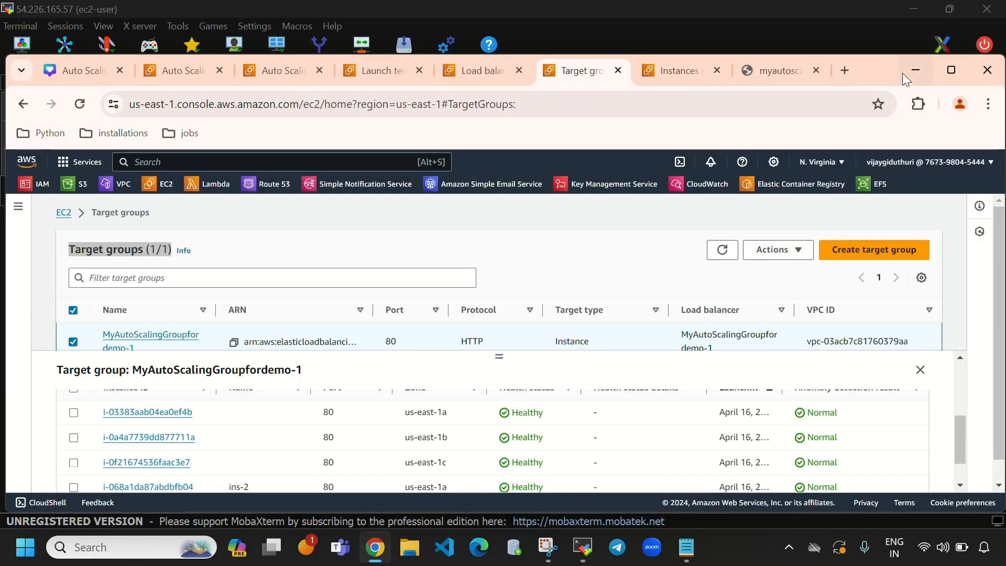
pyautogui.click(950, 71)
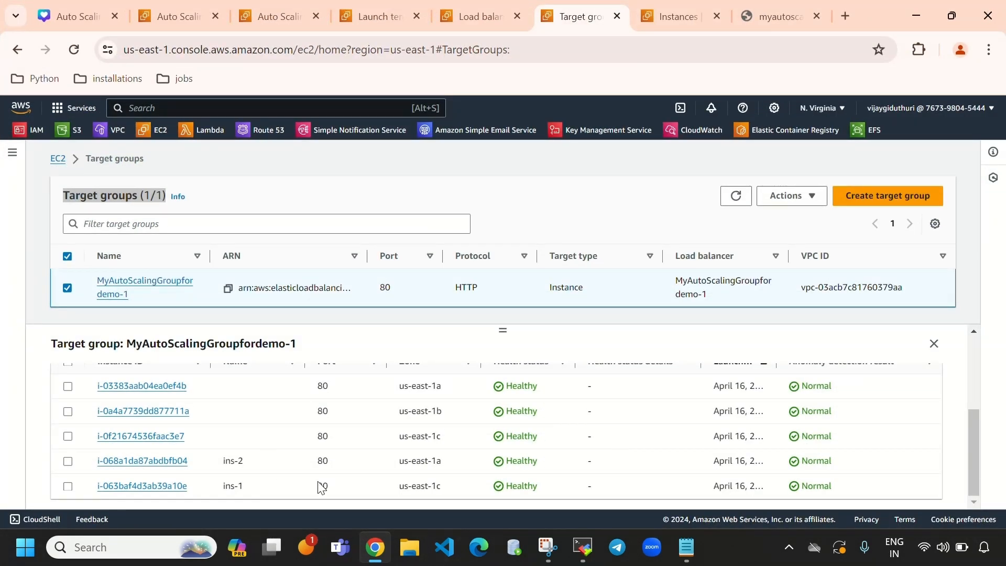
pyautogui.scroll(3, 348, 478)
pyautogui.scroll(-3, 265, 479)
pyautogui.scroll(2, 483, 473)
pyautogui.scroll(4, 612, 411)
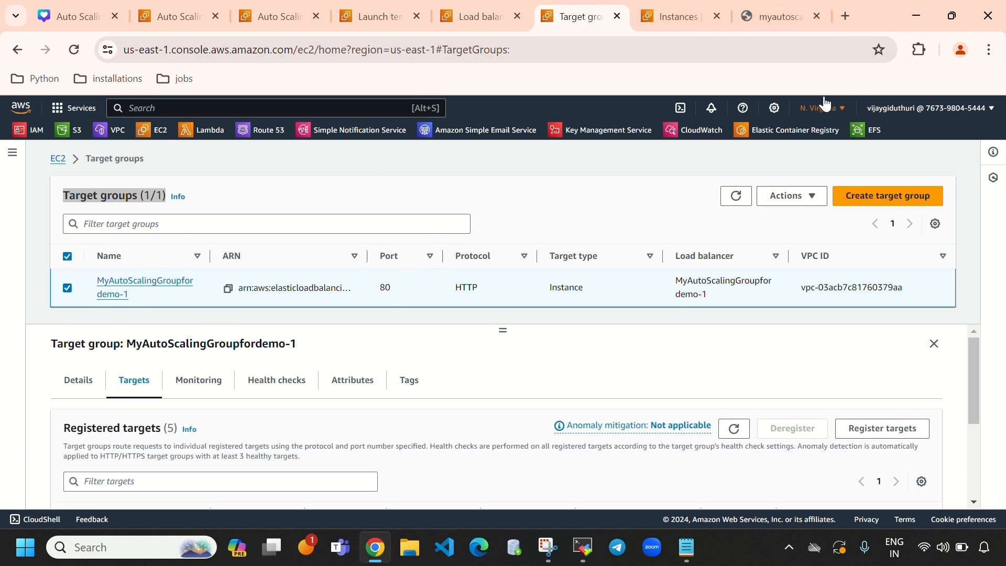
# Step: Return to the EC2 instances list by way of the load balancer's web page and name instance i-0f21674536faac3e7 "ins-3"
pyautogui.click(787, 15)
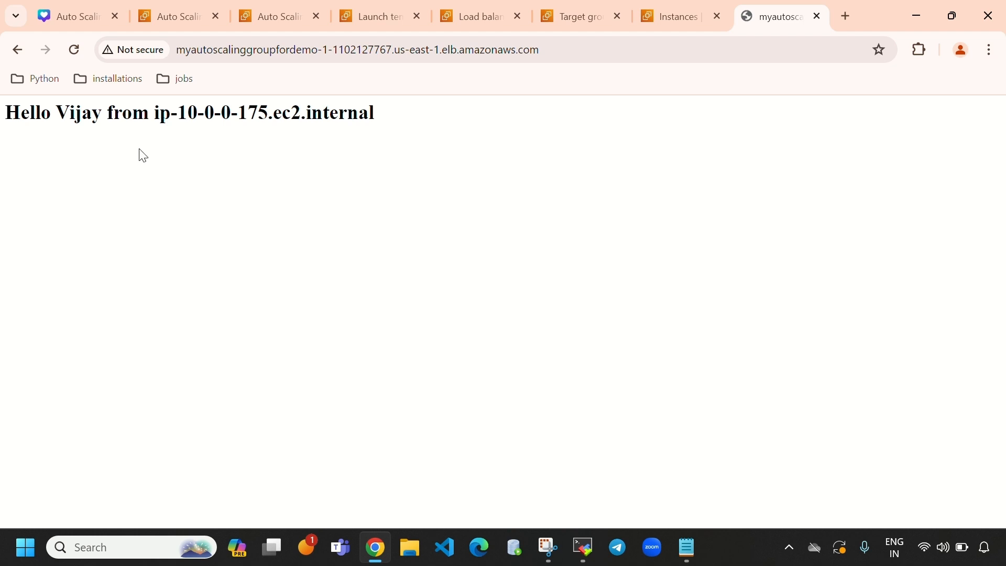
pyautogui.click(953, 8)
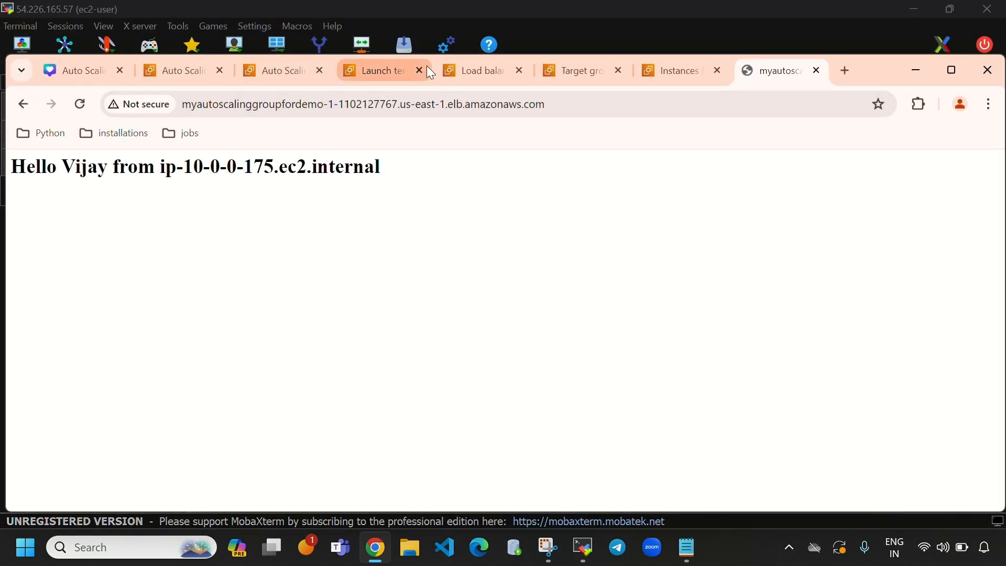
pyautogui.click(658, 69)
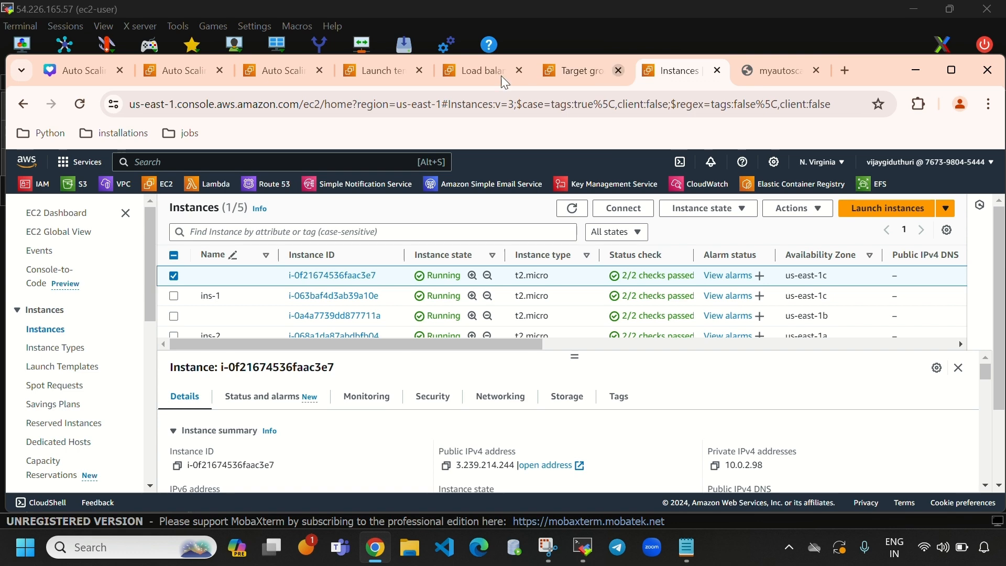
pyautogui.click(958, 64)
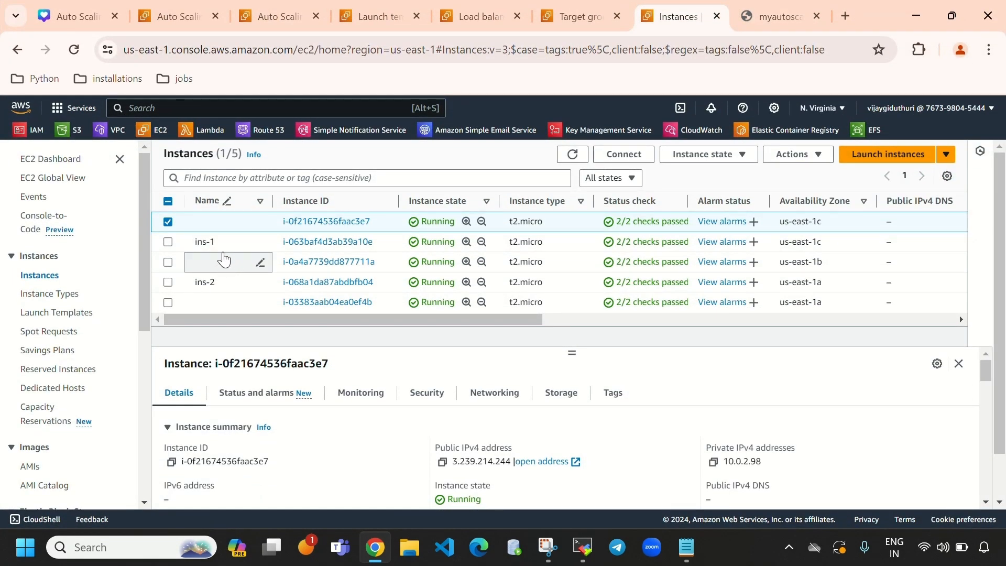
pyautogui.click(263, 224)
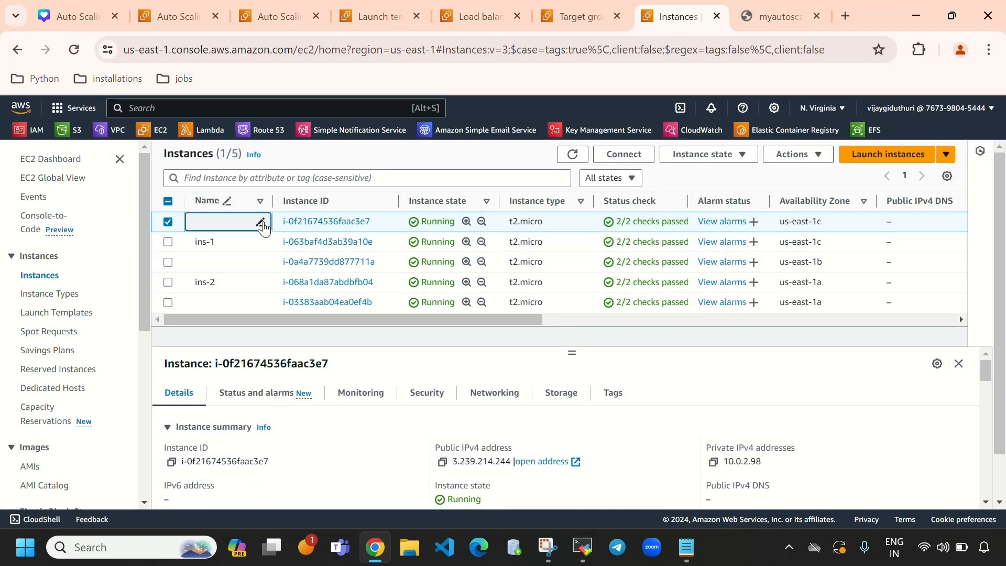
pyautogui.write('ins')
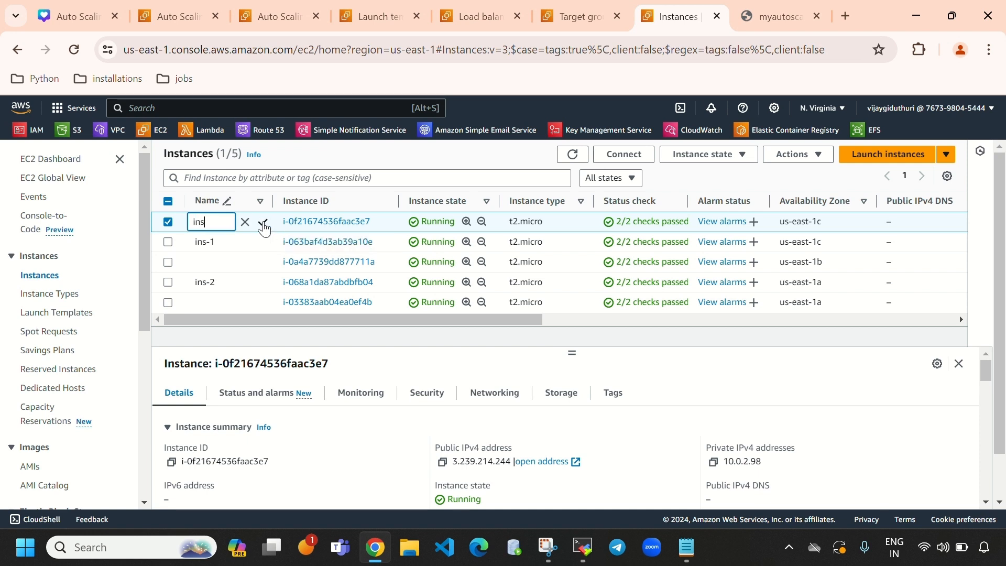
pyautogui.write('-3')
pyautogui.press('Return')
# Step: Name instance i-0a4a7739dd877711a "ins-4" and instance i-03383aab04ea0ef4b "ins-5"
pyautogui.click(259, 263)
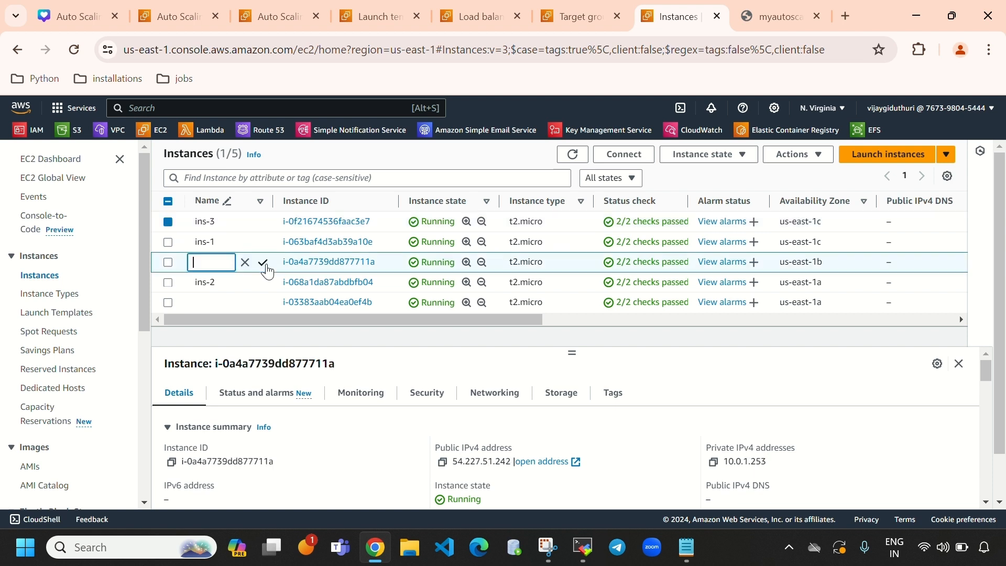
pyautogui.write('ins-4')
pyautogui.click(264, 263)
pyautogui.click(261, 305)
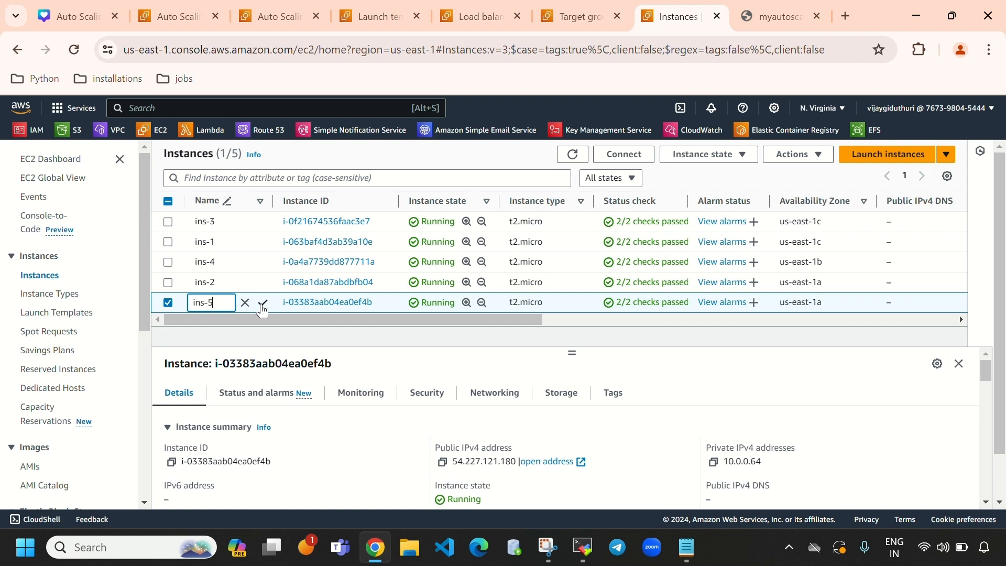
pyautogui.click(261, 304)
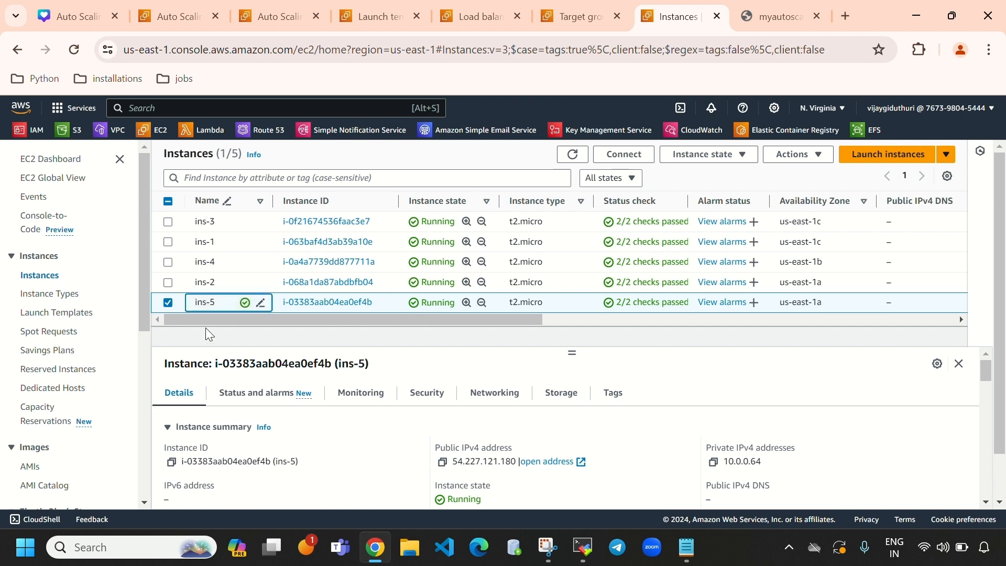
# Step: Clear the ins-5 selection and highlight the responding server's IP address on the load balancer's web page before returning to the instances list
pyautogui.click(168, 300)
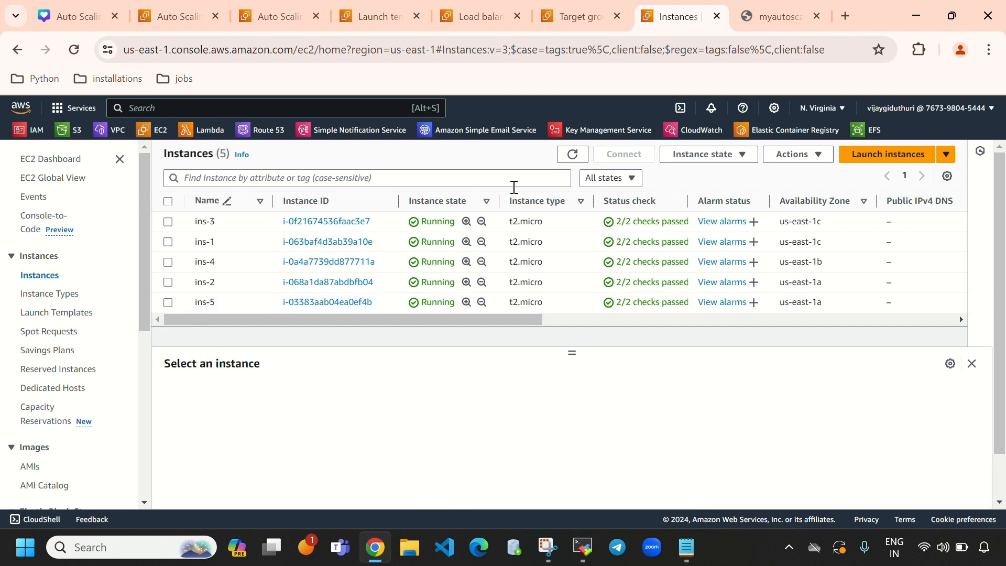
pyautogui.click(780, 13)
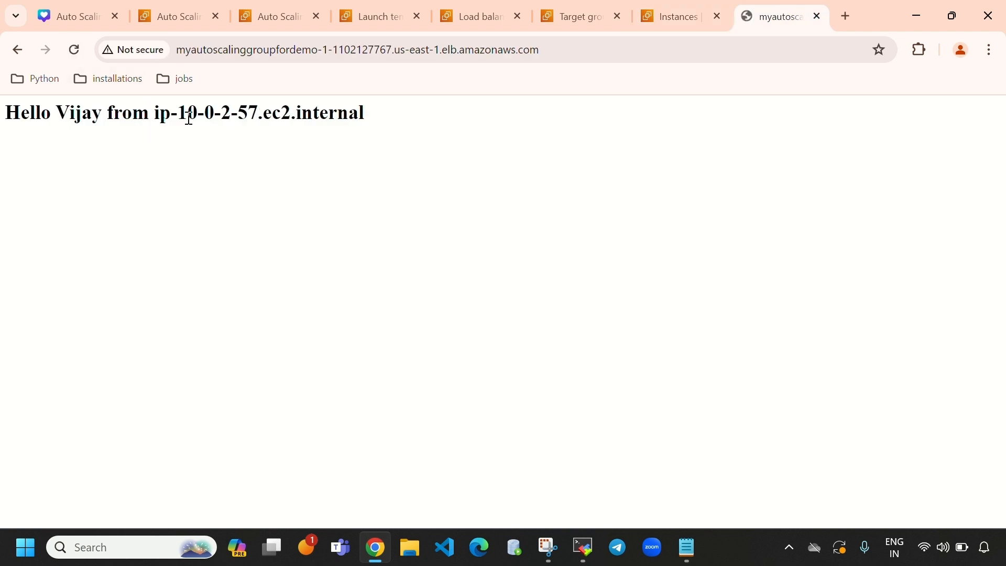
pyautogui.moveTo(186, 115); pyautogui.dragTo(259, 122)
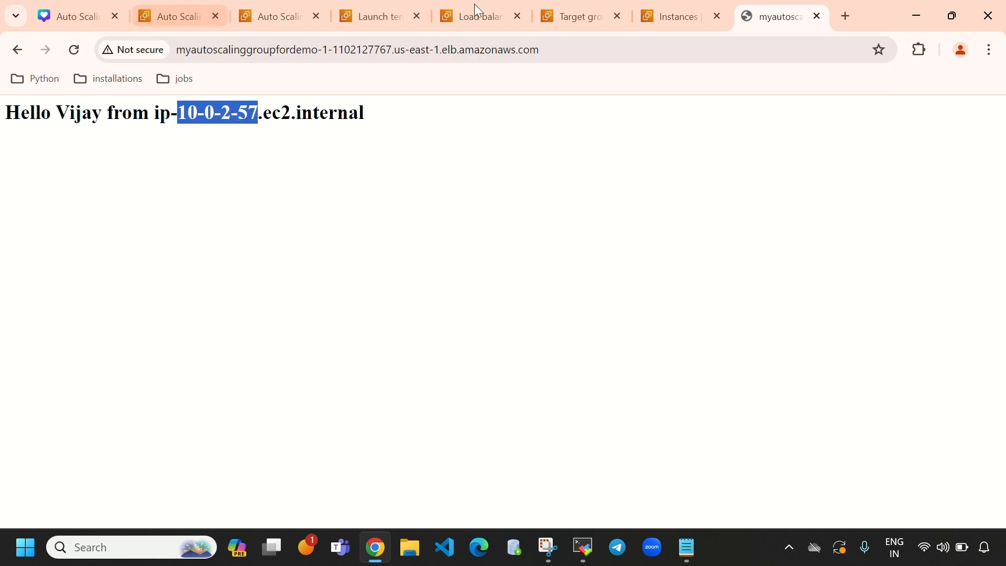
pyautogui.click(709, 17)
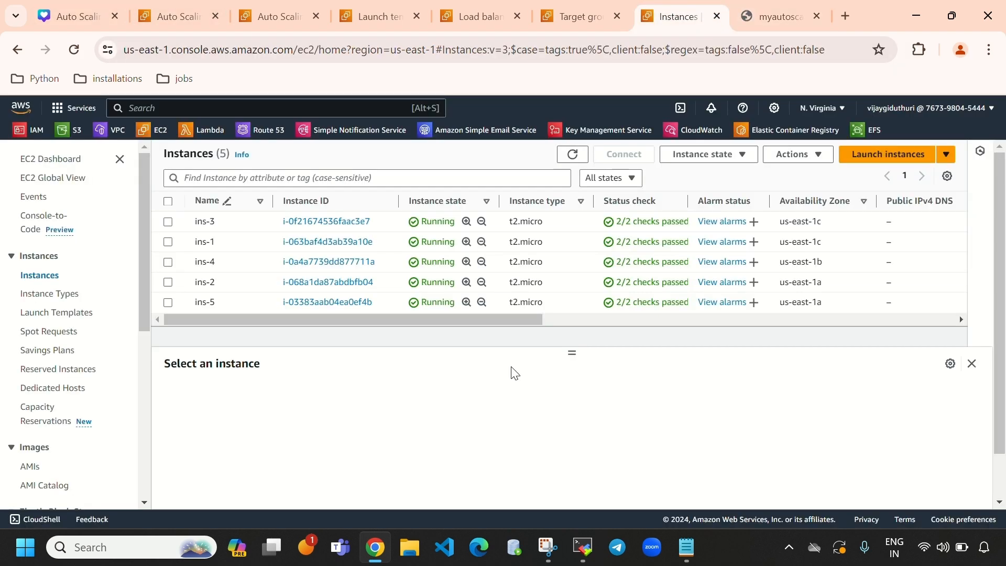
# Step: Compare the private IPv4 addresses of ins-3 and ins-1 with the server IP shown on the load balancer's web page
pyautogui.click(169, 222)
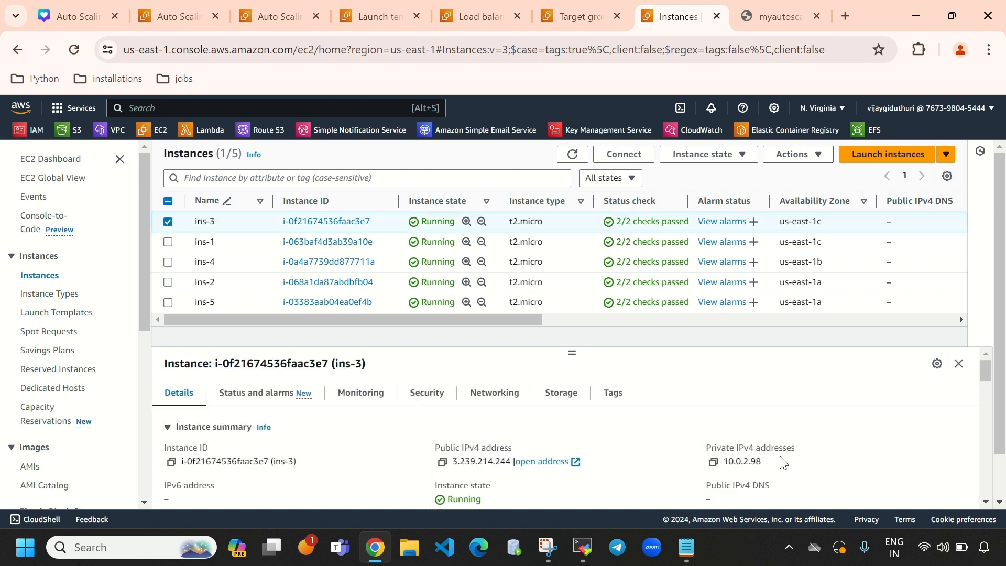
pyautogui.moveTo(783, 464); pyautogui.dragTo(749, 465)
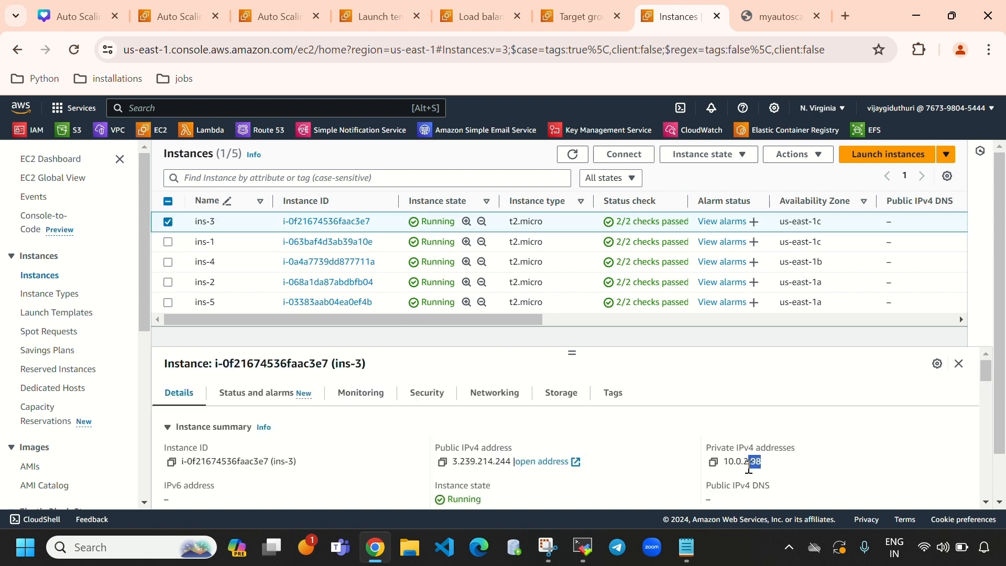
pyautogui.click(168, 223)
pyautogui.click(168, 242)
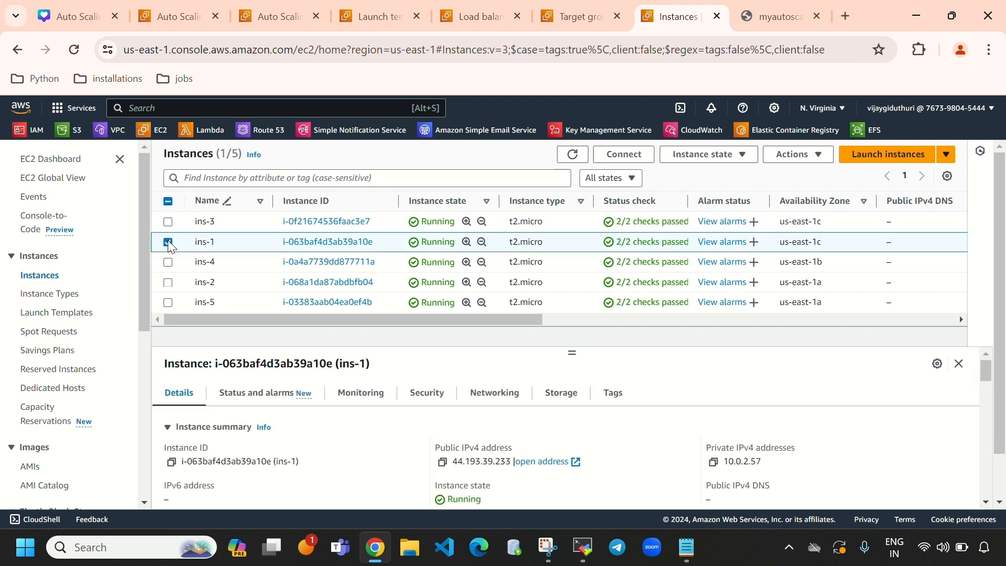
pyautogui.moveTo(761, 462); pyautogui.dragTo(745, 461)
pyautogui.doubleClick(733, 466)
pyautogui.click(768, 7)
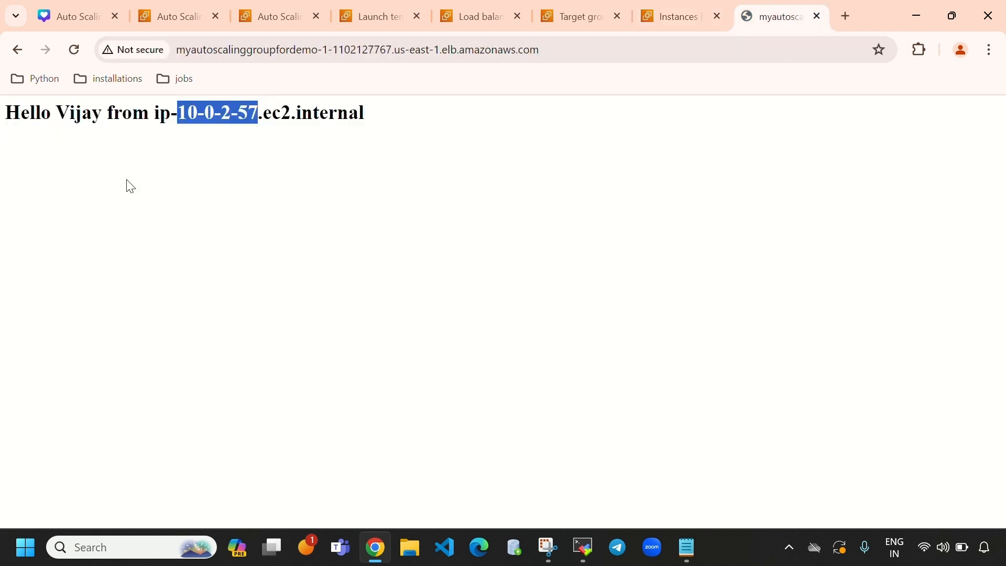
pyautogui.moveTo(173, 115); pyautogui.dragTo(258, 115)
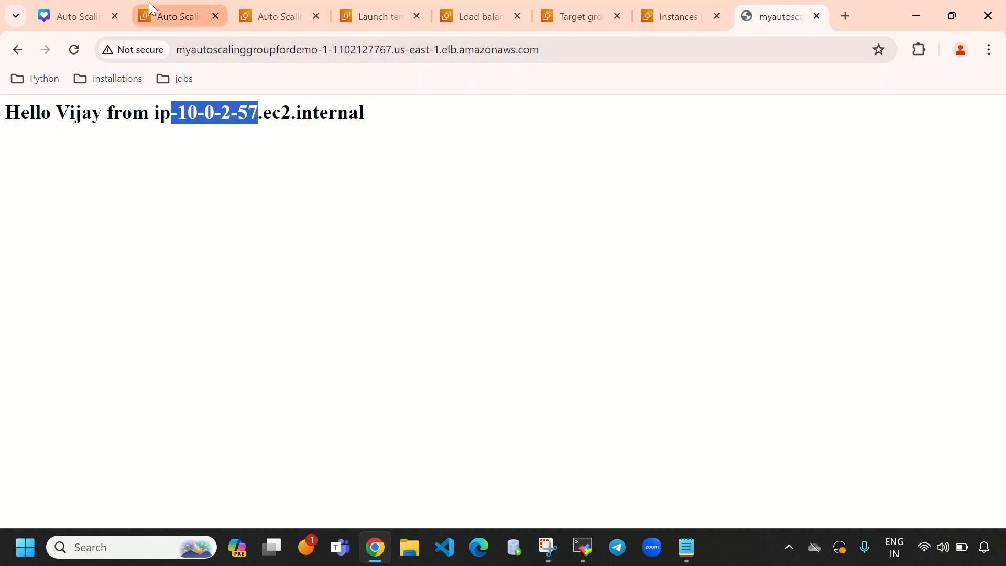
pyautogui.click(690, 15)
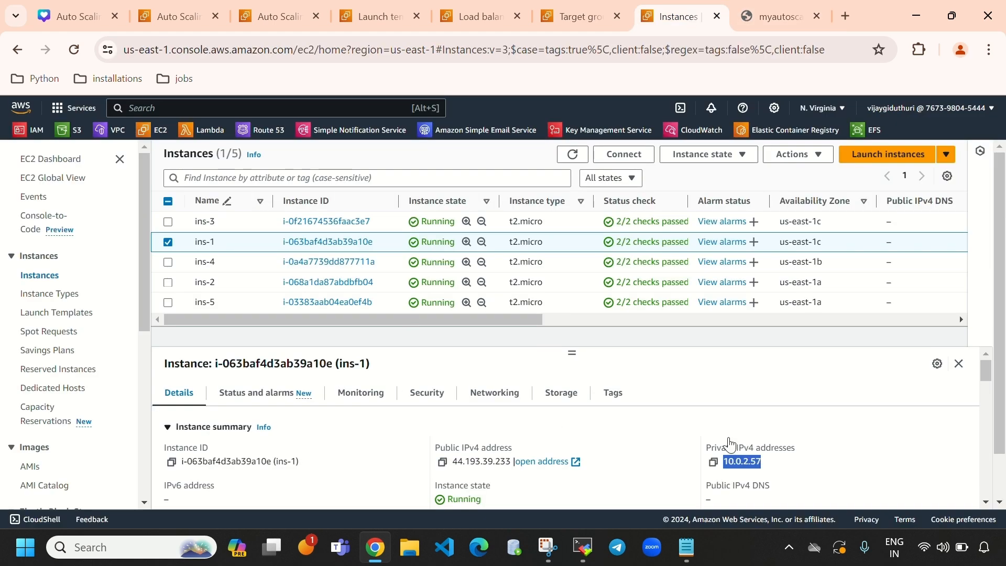
# Step: Reload the load balancer's web page, highlight the server IP in the greeting and return to the instances list
pyautogui.click(772, 10)
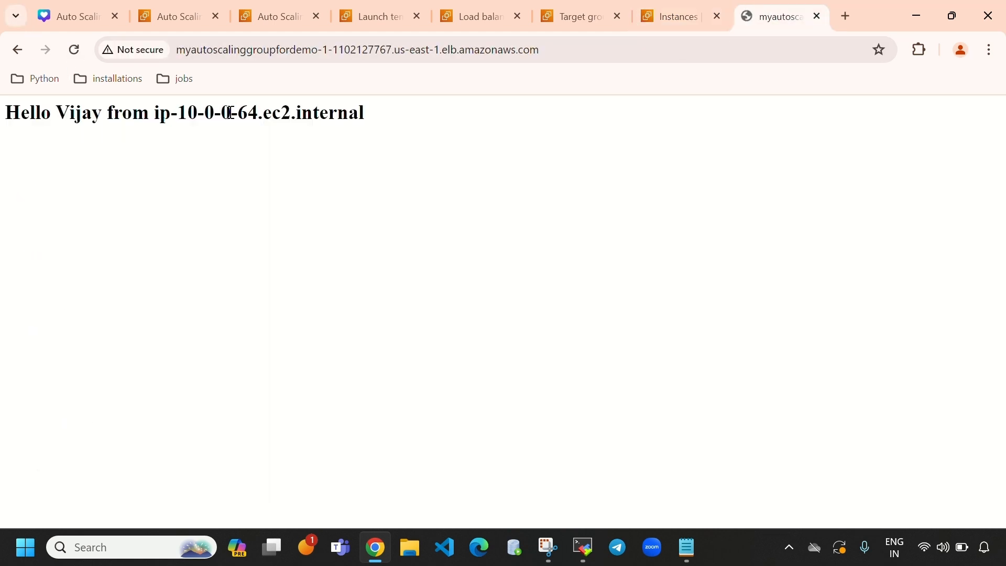
pyautogui.moveTo(178, 113); pyautogui.dragTo(258, 114)
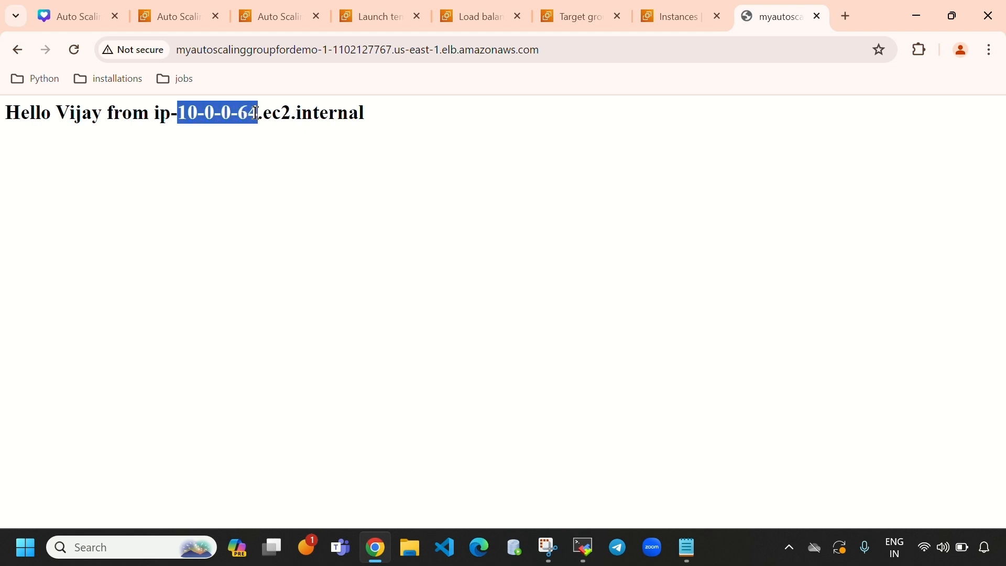
pyautogui.click(655, 16)
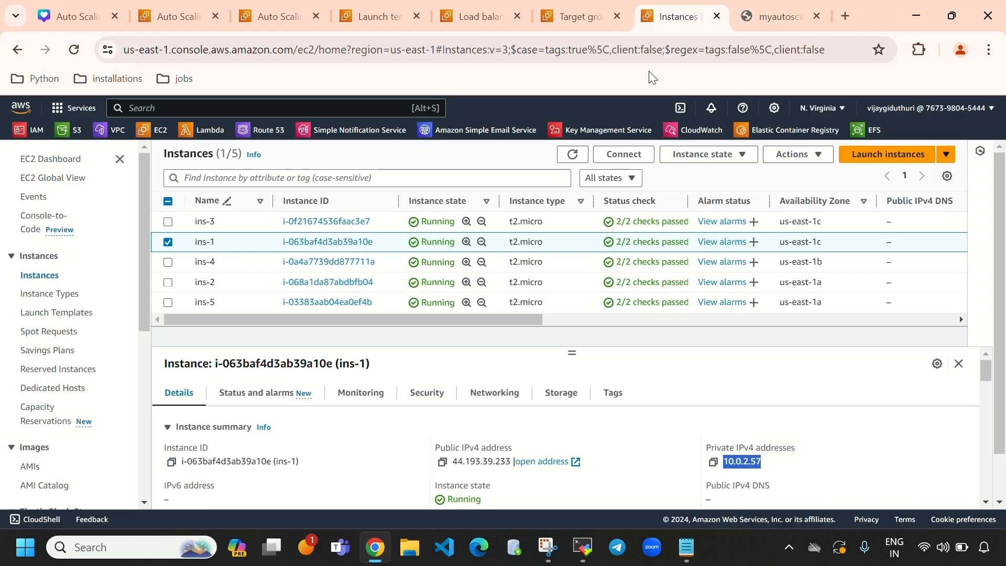
# Step: Check the private IPv4 addresses of ins-3, ins-4, ins-2 and ins-5 for the server IP from the load balancer's web page
pyautogui.click(171, 241)
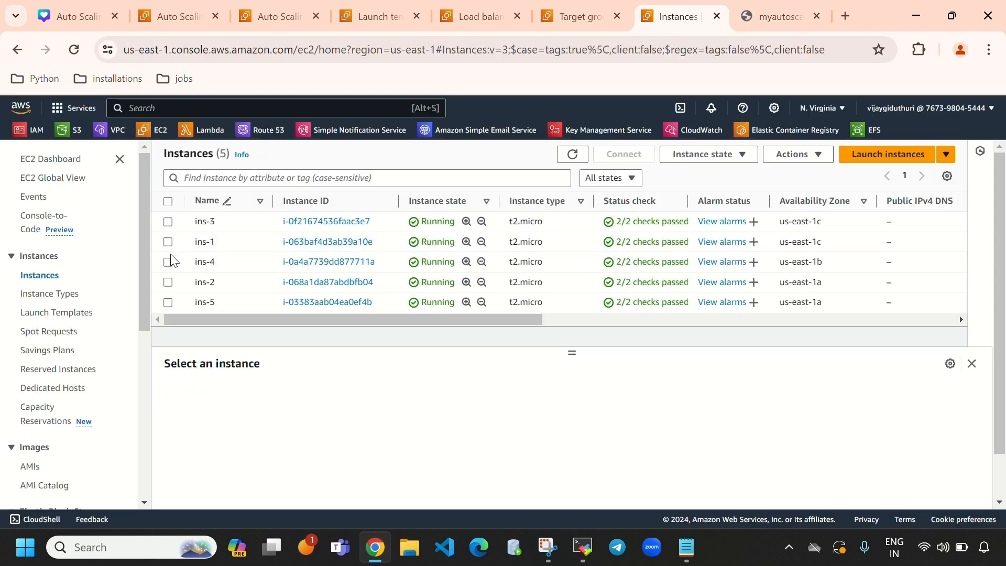
pyautogui.click(168, 222)
pyautogui.click(169, 222)
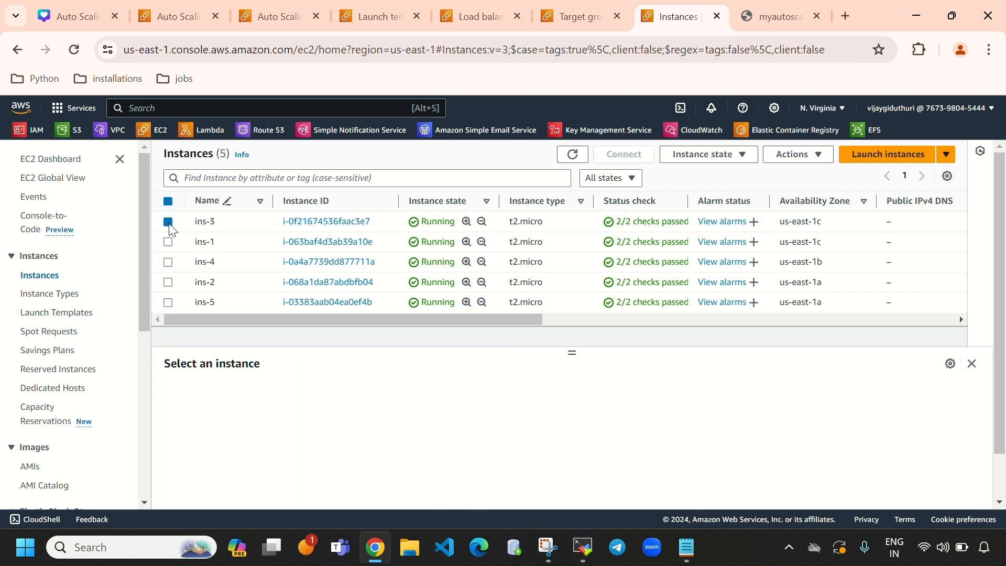
pyautogui.click(165, 265)
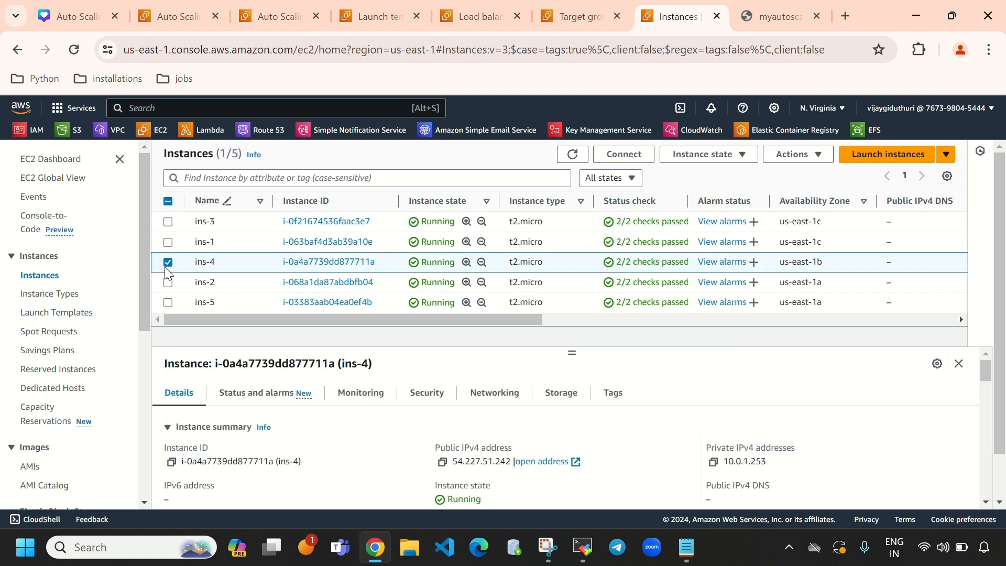
pyautogui.click(165, 266)
pyautogui.click(169, 282)
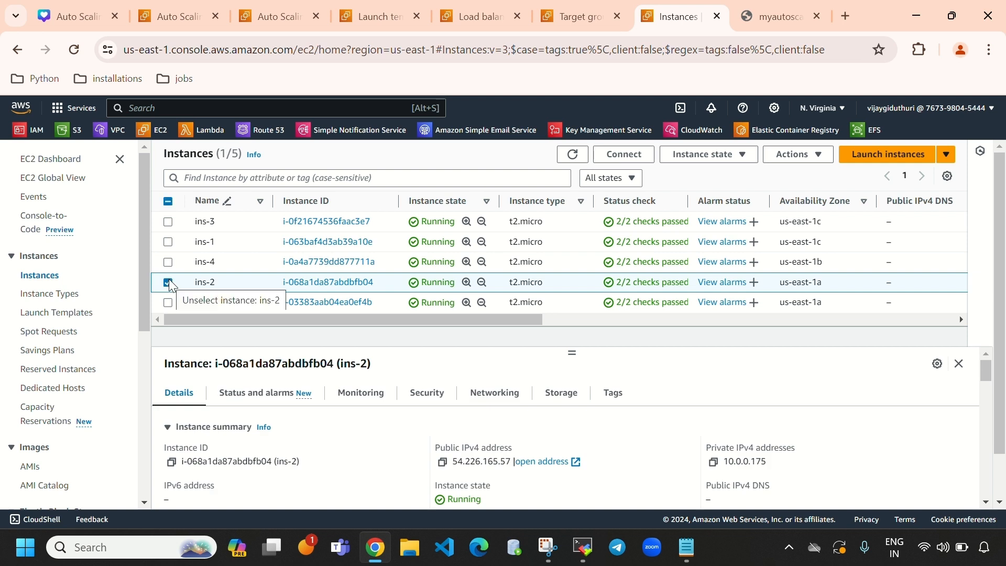
pyautogui.click(169, 283)
pyautogui.click(169, 303)
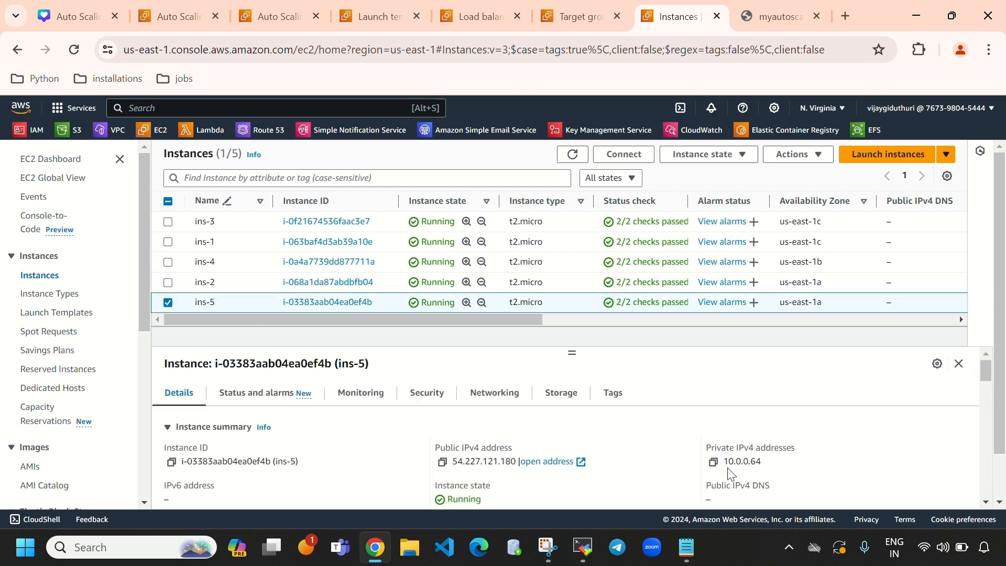
pyautogui.moveTo(728, 468); pyautogui.dragTo(761, 472)
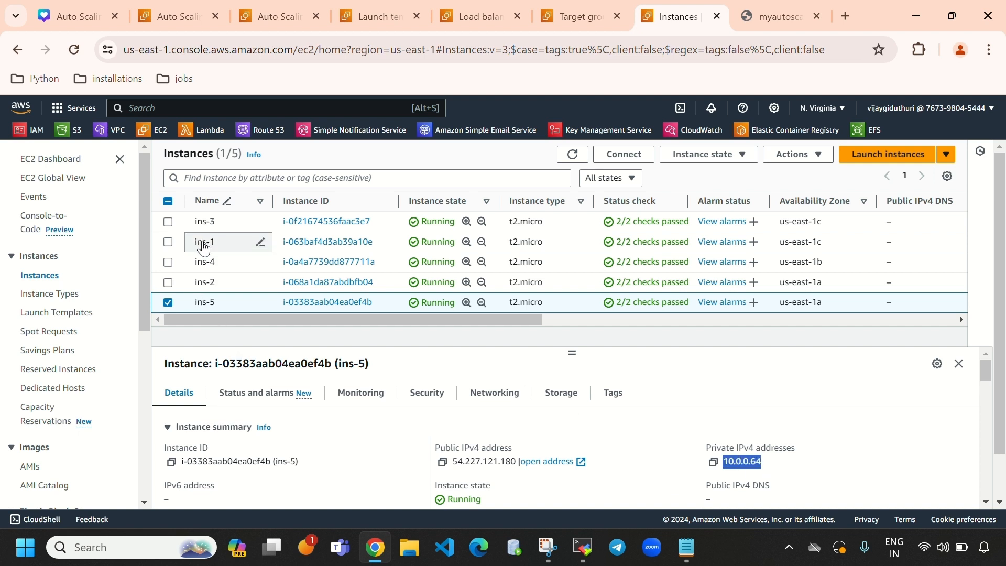
pyautogui.click(168, 302)
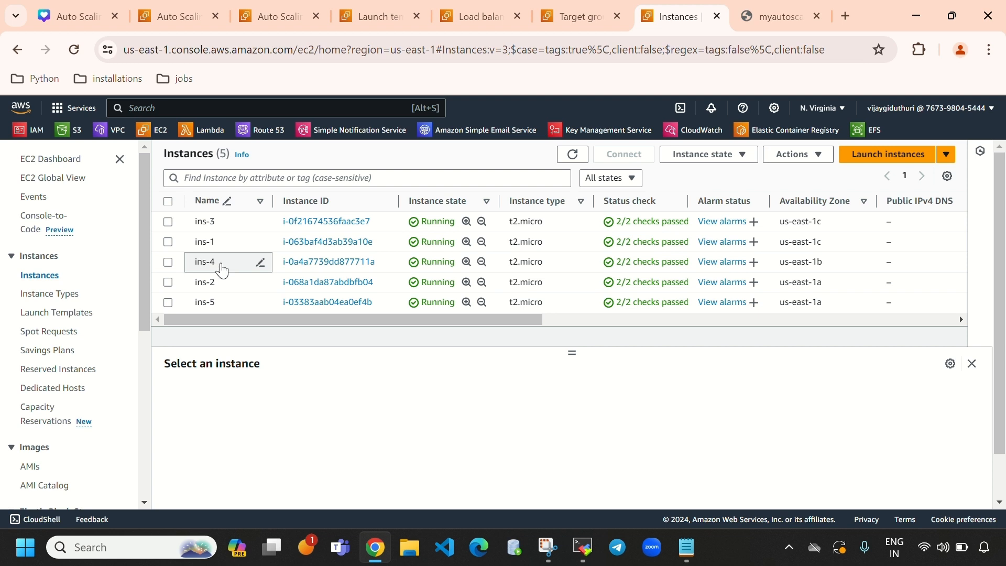
# Step: Request the load balancer's web page again, highlight the responding server's IP and go back to the EC2 instances list
pyautogui.click(768, 19)
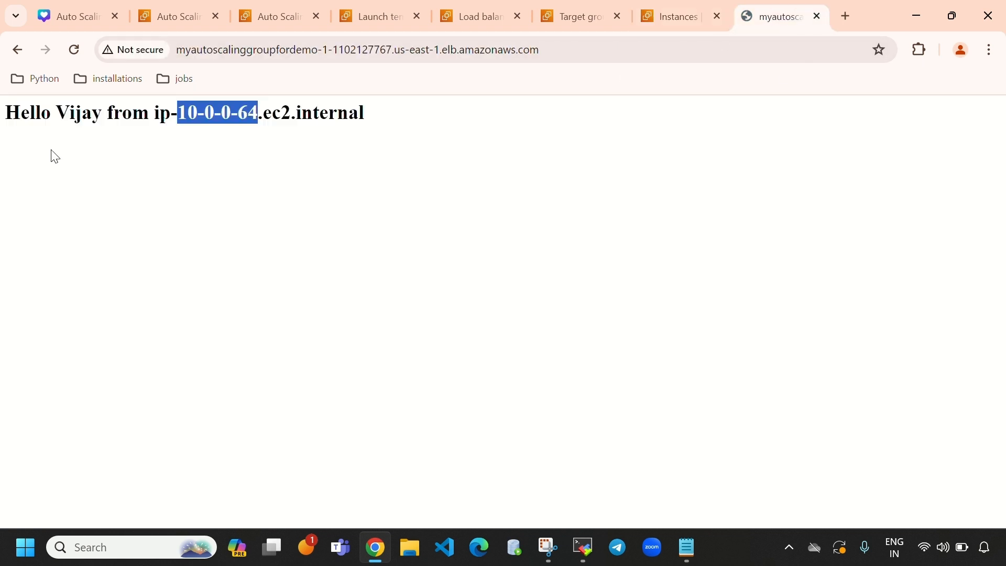
pyautogui.click(73, 51)
pyautogui.moveTo(178, 113); pyautogui.dragTo(271, 132)
pyautogui.click(668, 15)
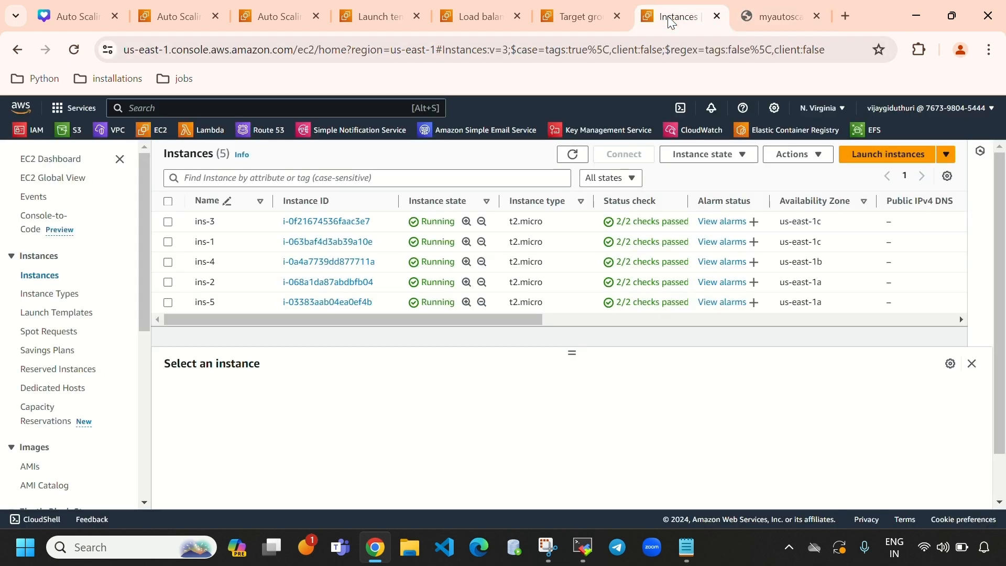
# Step: Inspect the private IPv4 addresses of ins-3 and ins-4, compare the latter with the load balancer's web page and clear the selection
pyautogui.click(168, 221)
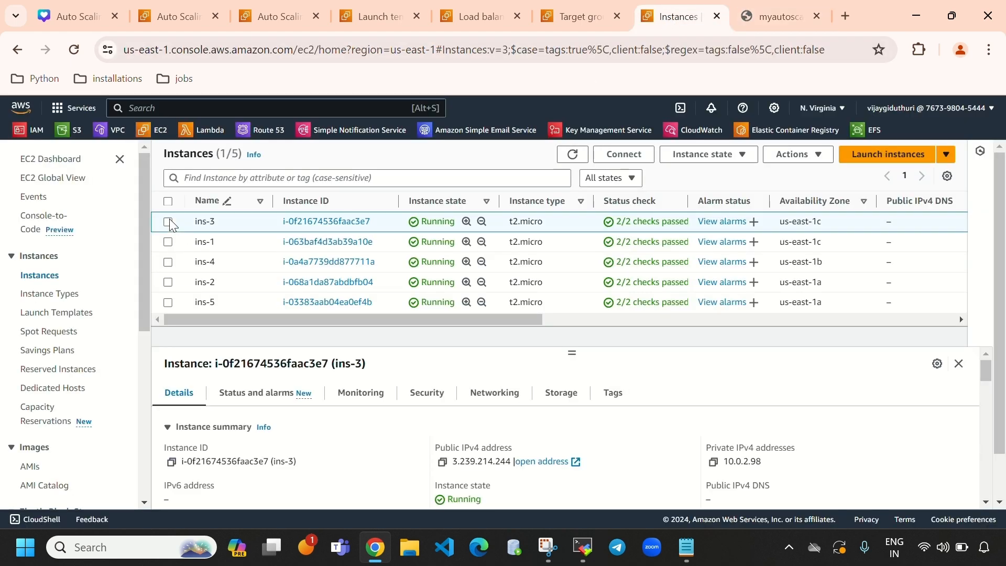
pyautogui.click(168, 221)
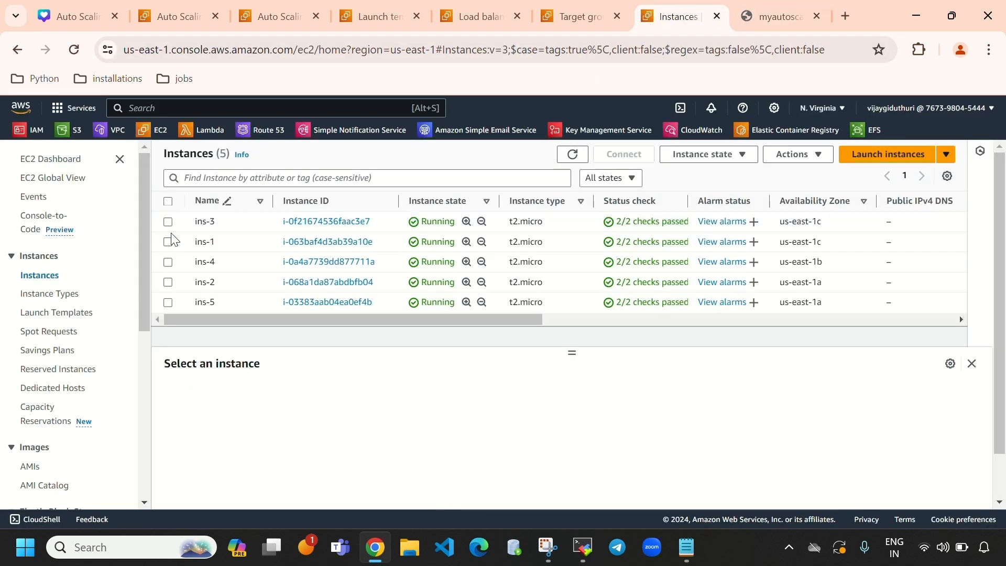
pyautogui.click(168, 262)
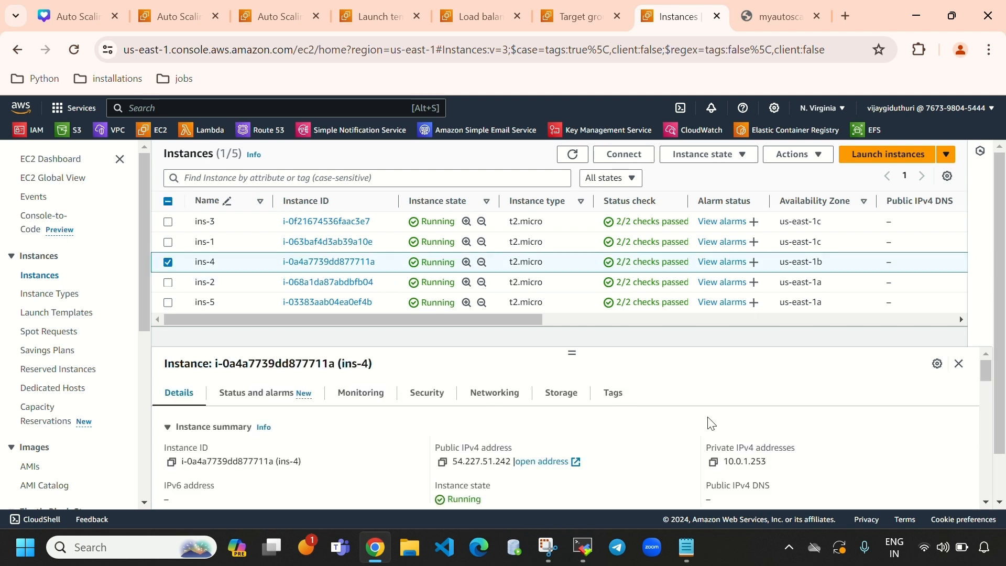
pyautogui.moveTo(725, 463); pyautogui.dragTo(773, 473)
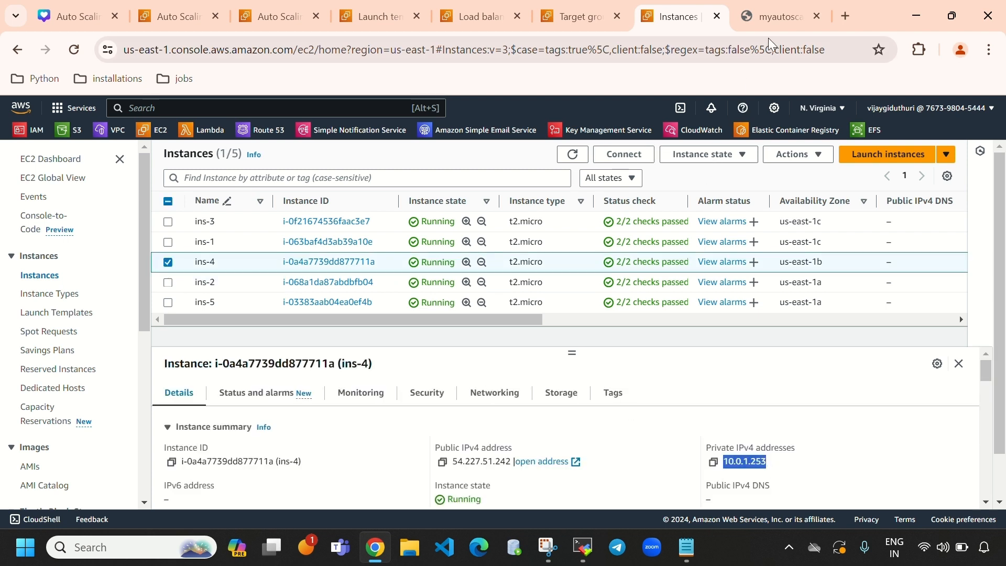
pyautogui.click(775, 17)
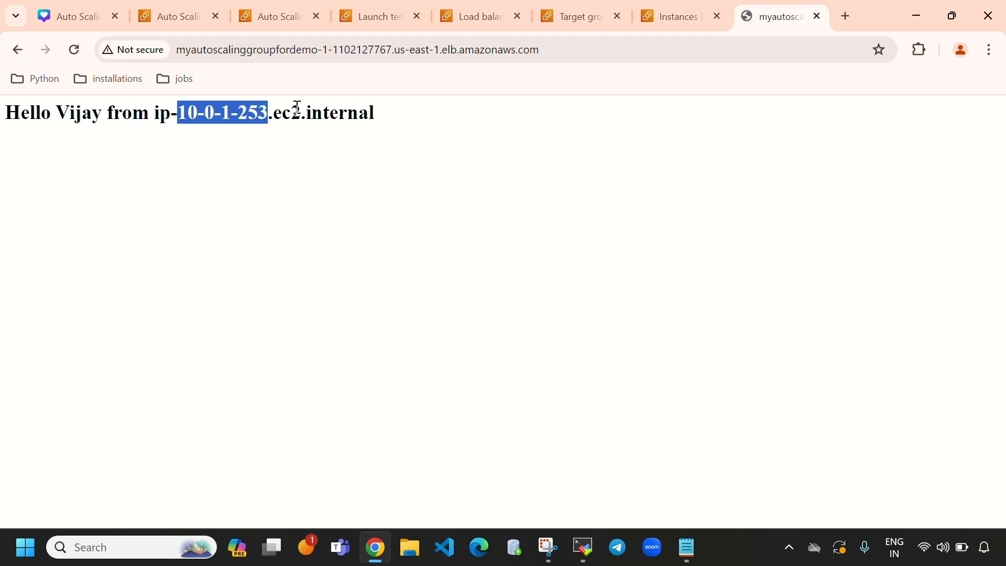
pyautogui.click(661, 19)
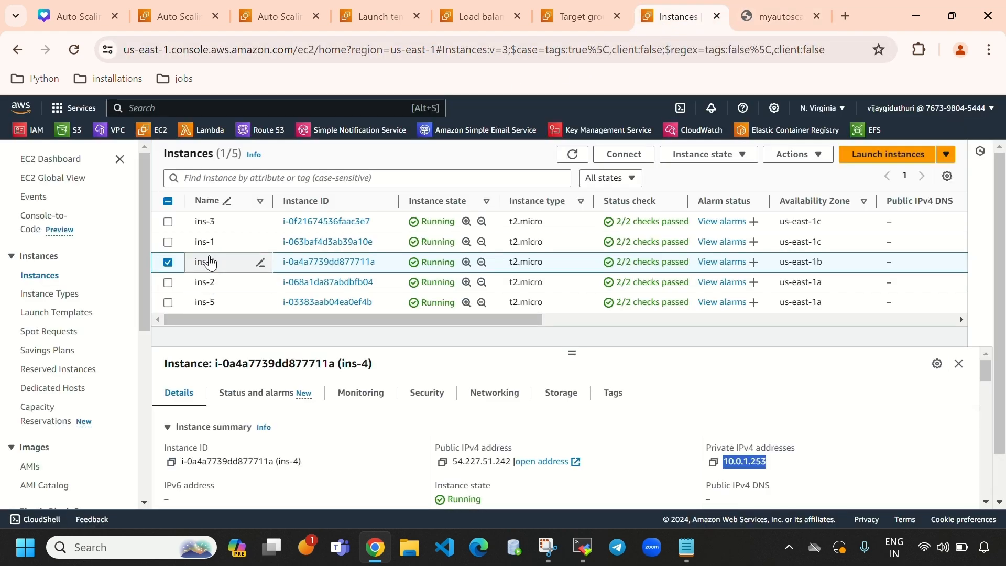
pyautogui.click(168, 261)
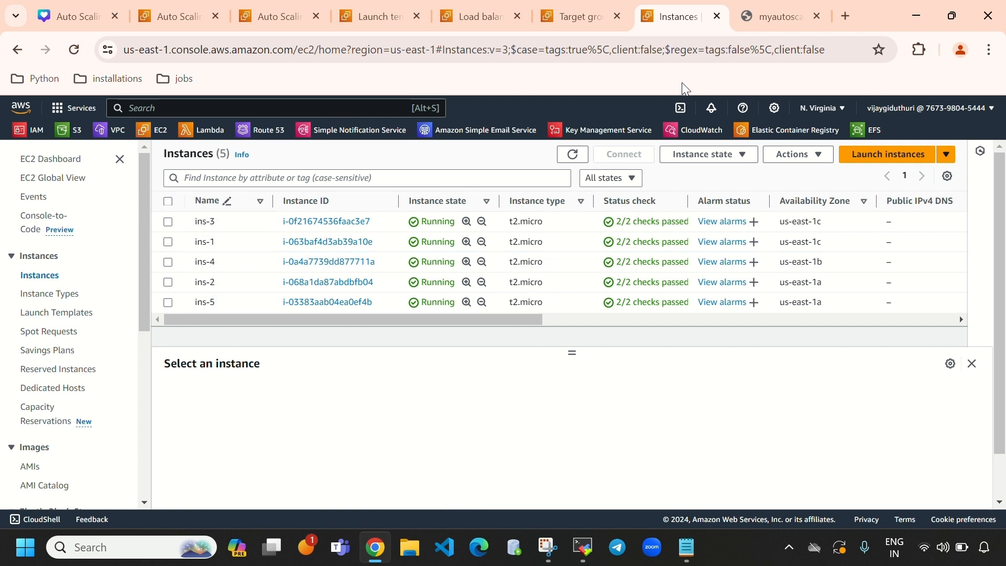
# Step: Reload the load balancer's web page, review the private IPv4 addresses of ins-2 and ins-3, and return to the page
pyautogui.click(758, 21)
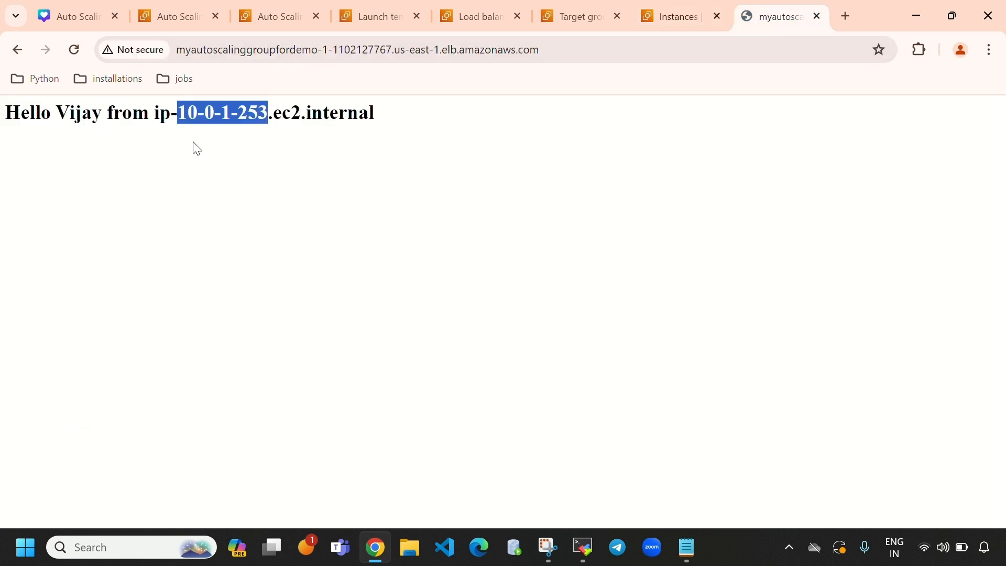
pyautogui.click(74, 49)
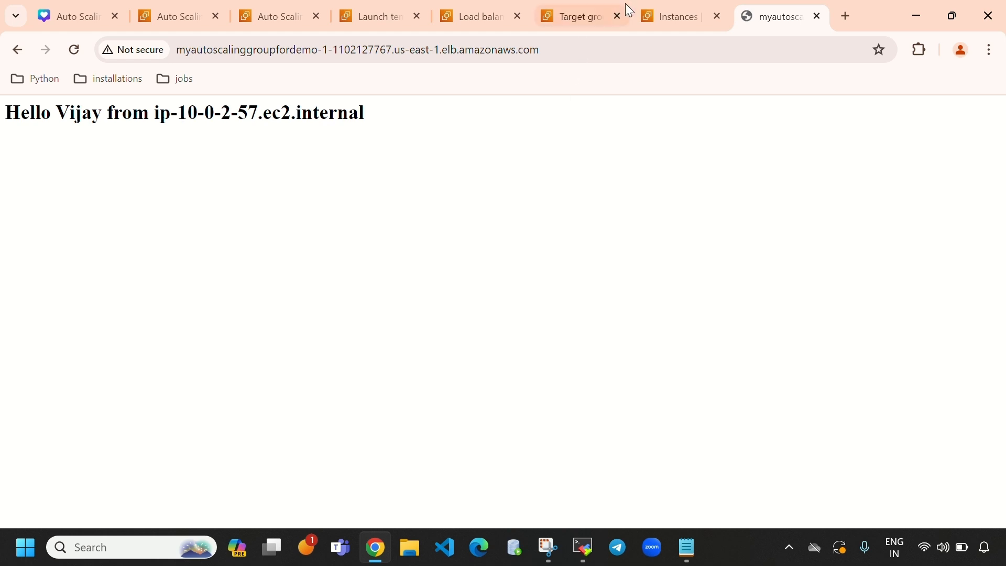
pyautogui.click(668, 6)
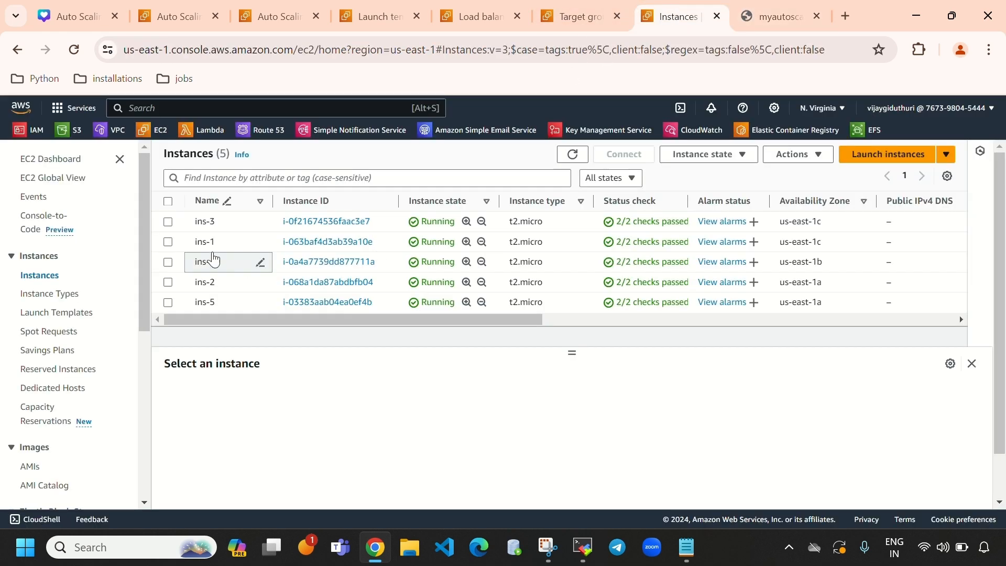
pyautogui.click(168, 282)
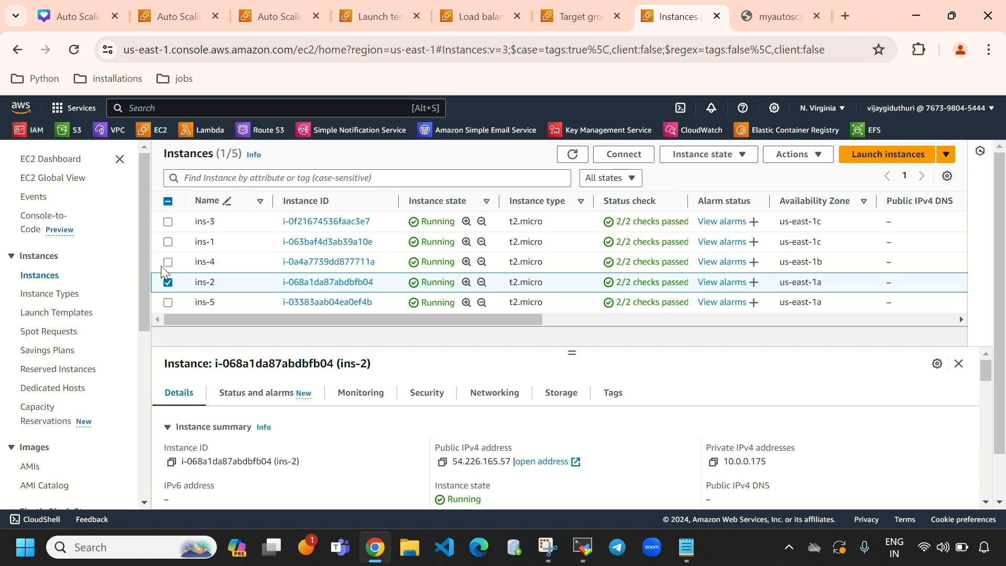
pyautogui.click(168, 282)
pyautogui.click(167, 222)
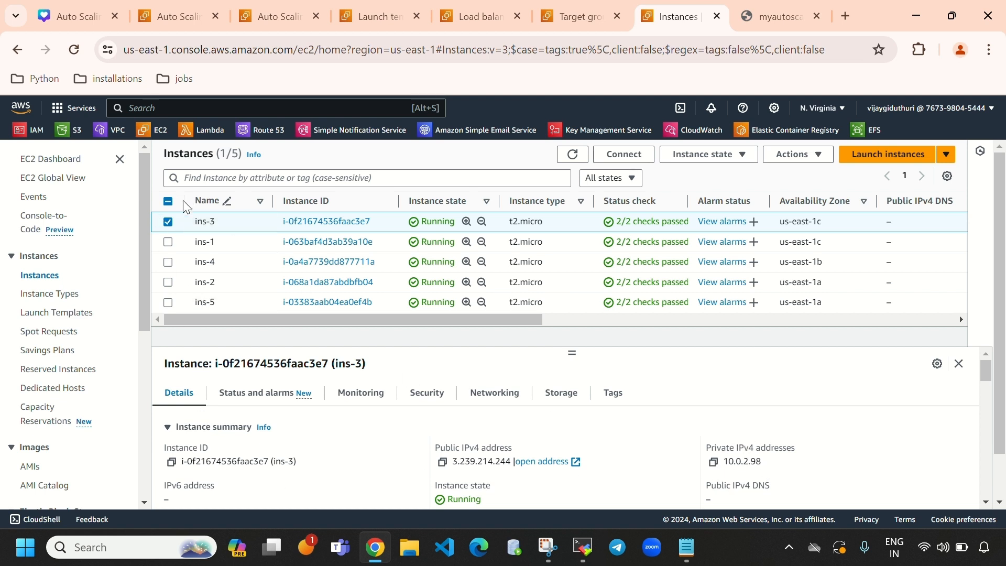
pyautogui.moveTo(772, 465); pyautogui.dragTo(727, 461)
pyautogui.click(750, 10)
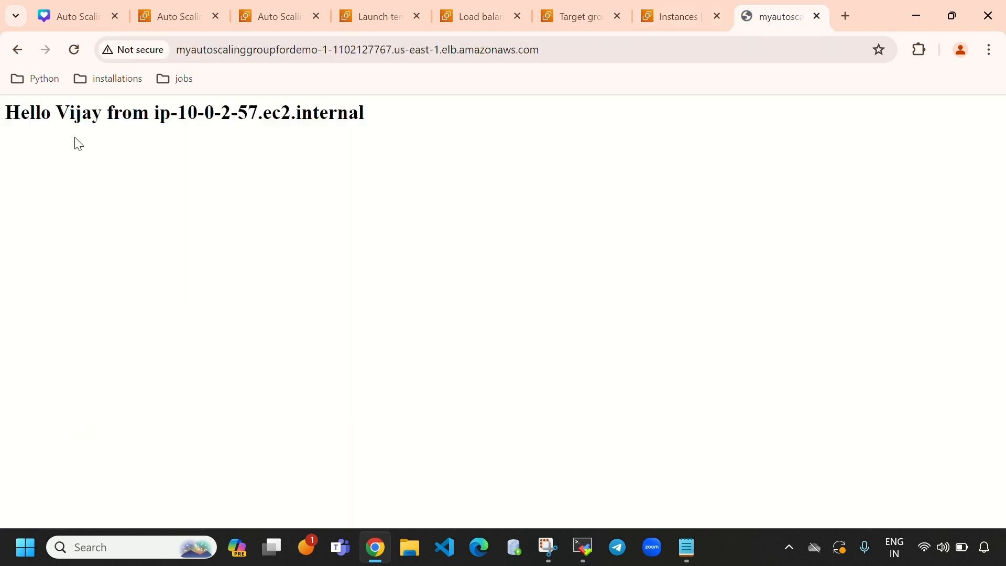
# Step: Reload the load balancer's web page twice and compare the responding server's IP with ins-3's private IPv4 address
pyautogui.click(69, 52)
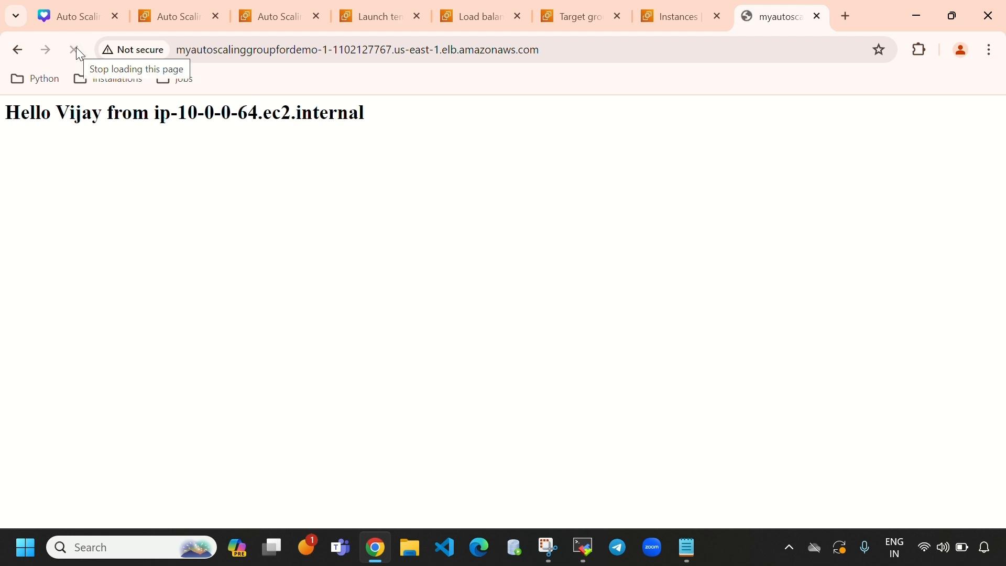
pyautogui.click(76, 48)
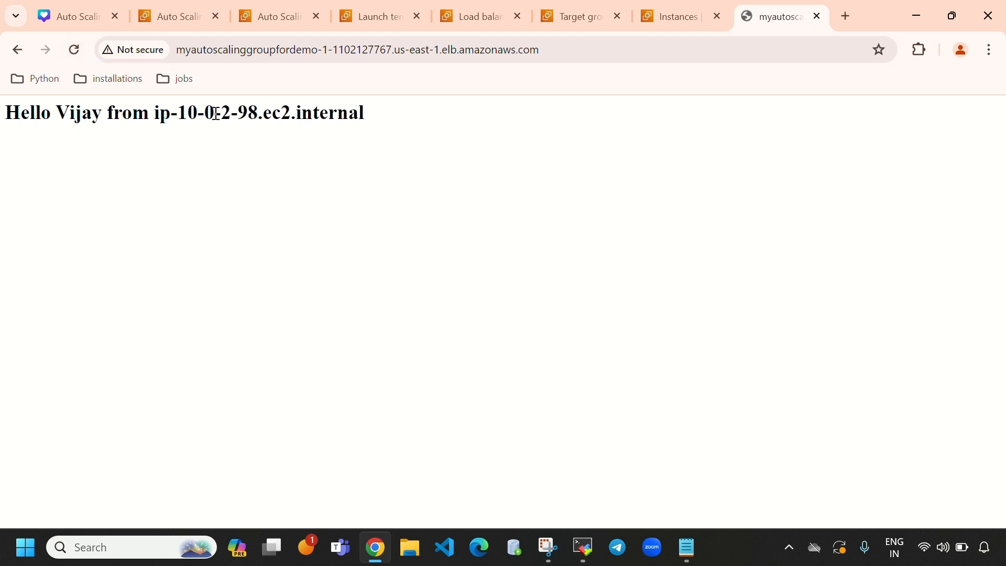
pyautogui.moveTo(182, 114); pyautogui.dragTo(256, 108)
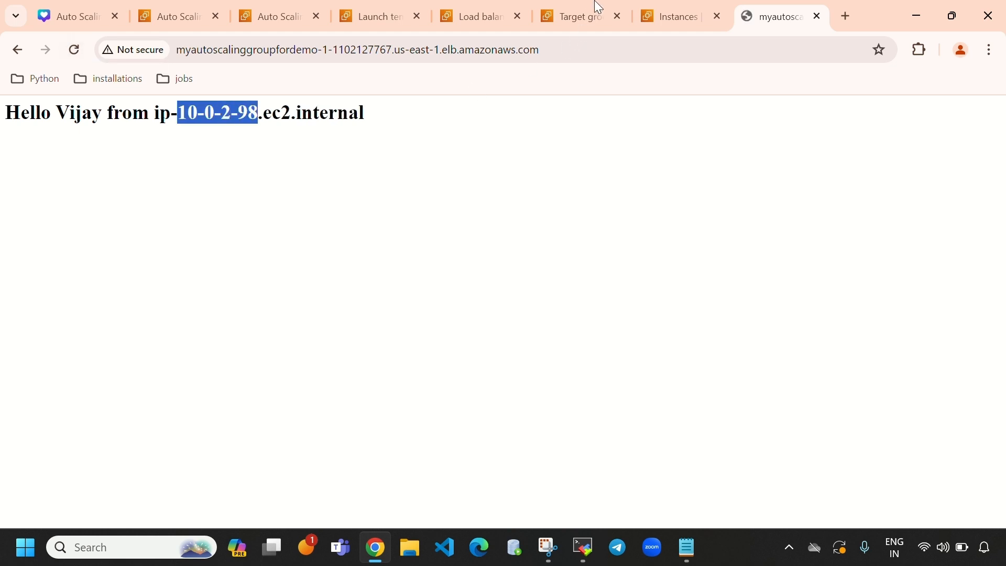
pyautogui.click(672, 11)
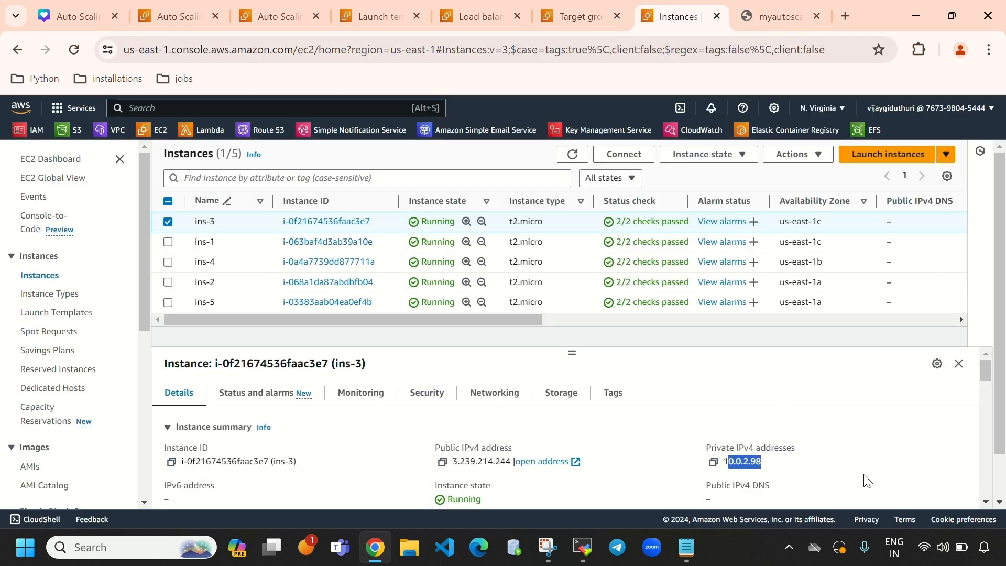
pyautogui.click(759, 470)
pyautogui.moveTo(723, 462); pyautogui.dragTo(793, 472)
# Step: Highlight ins-2's private IPv4 address, reload the load balancer's web page twice and compare the responding server's IP with it
pyautogui.click(168, 283)
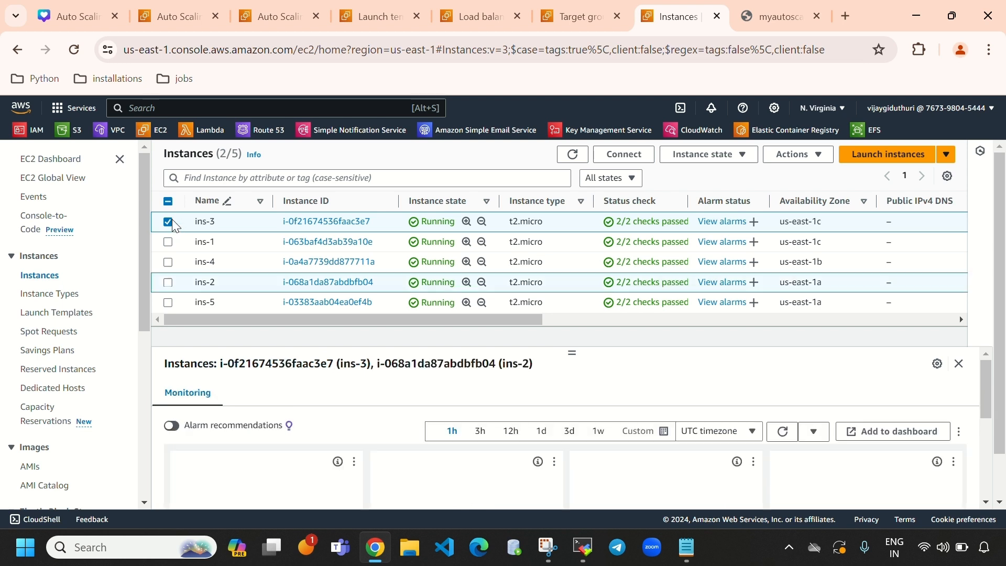
pyautogui.click(169, 222)
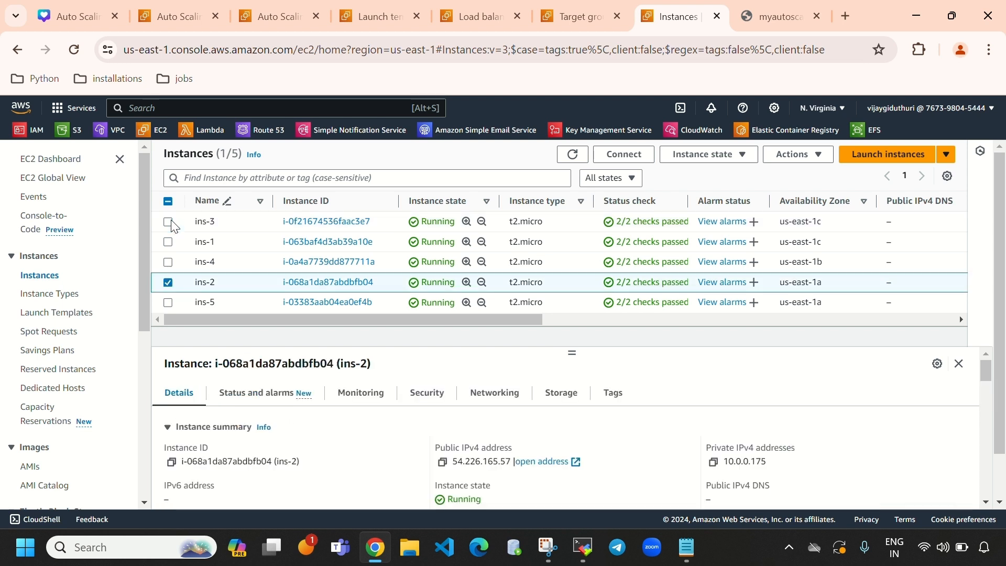
pyautogui.doubleClick(750, 466)
pyautogui.click(749, 26)
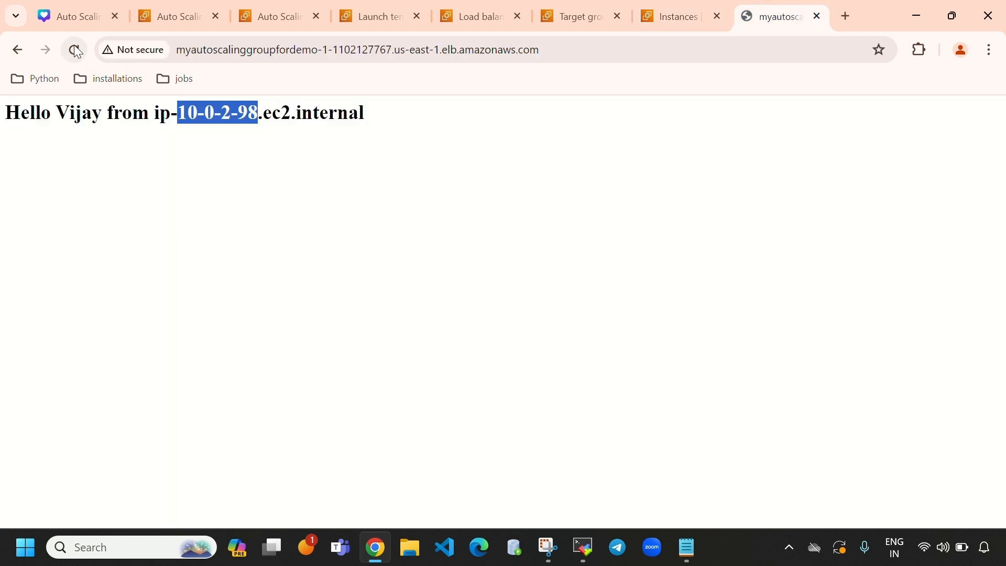
pyautogui.click(73, 46)
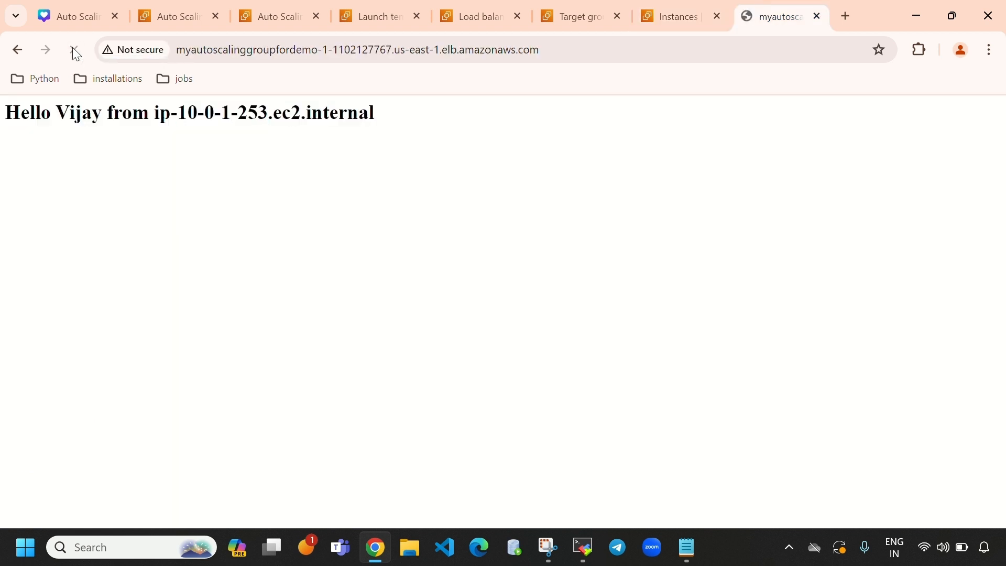
pyautogui.click(74, 49)
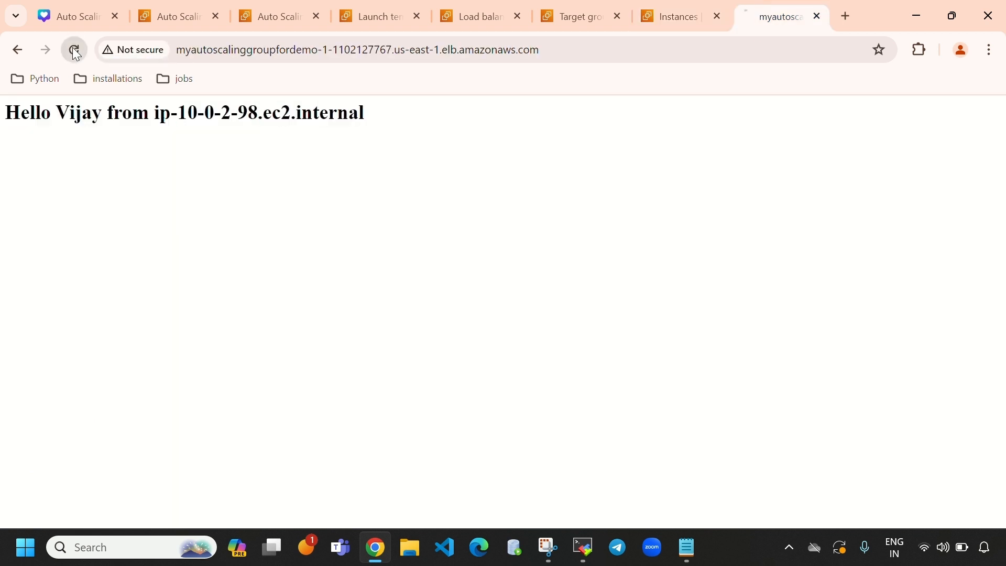
pyautogui.moveTo(178, 112); pyautogui.dragTo(267, 117)
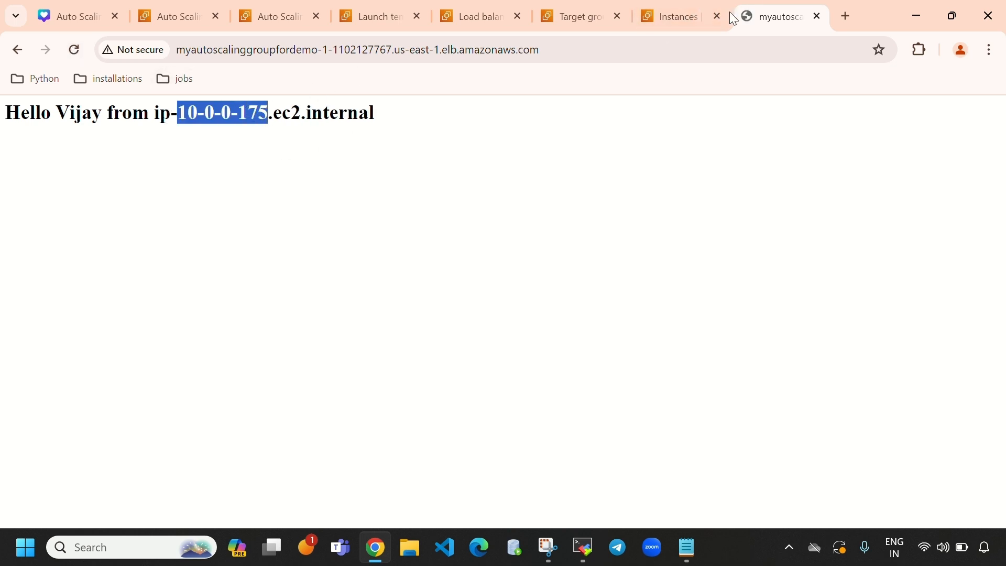
pyautogui.click(658, 8)
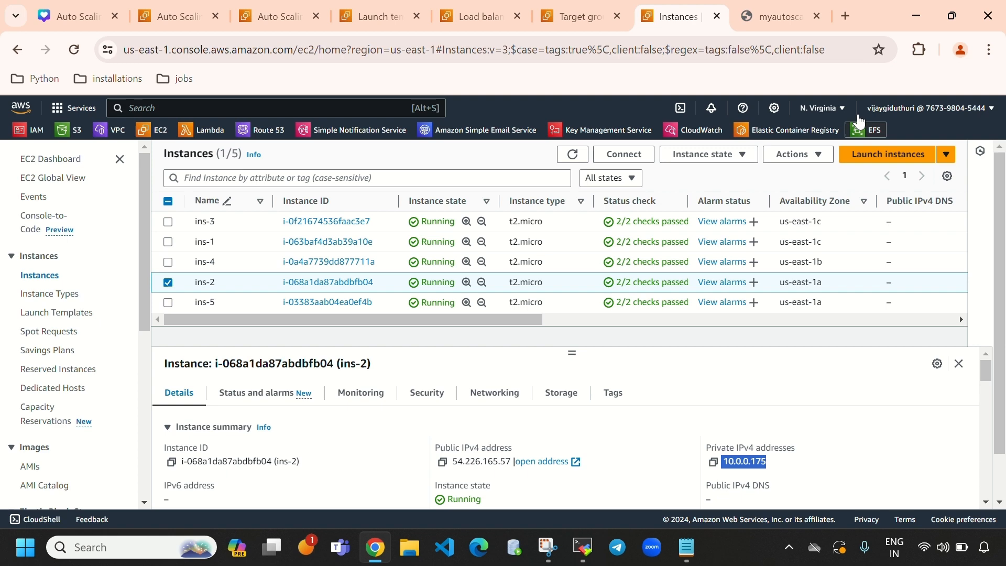
# Step: Revisit the load balancers list, the load balancer's web page and the details of ins-2
pyautogui.click(953, 21)
pyautogui.click(464, 70)
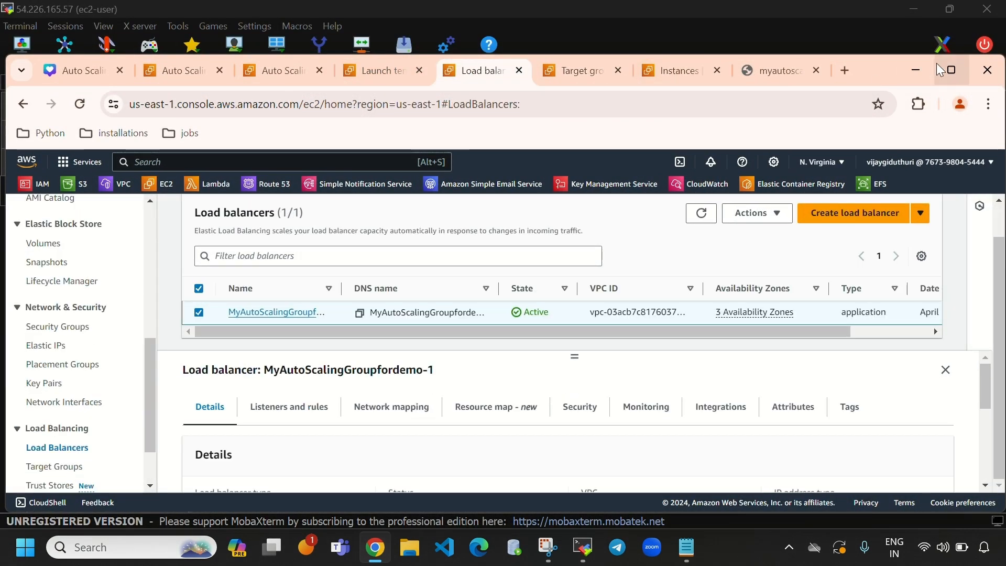
pyautogui.click(951, 70)
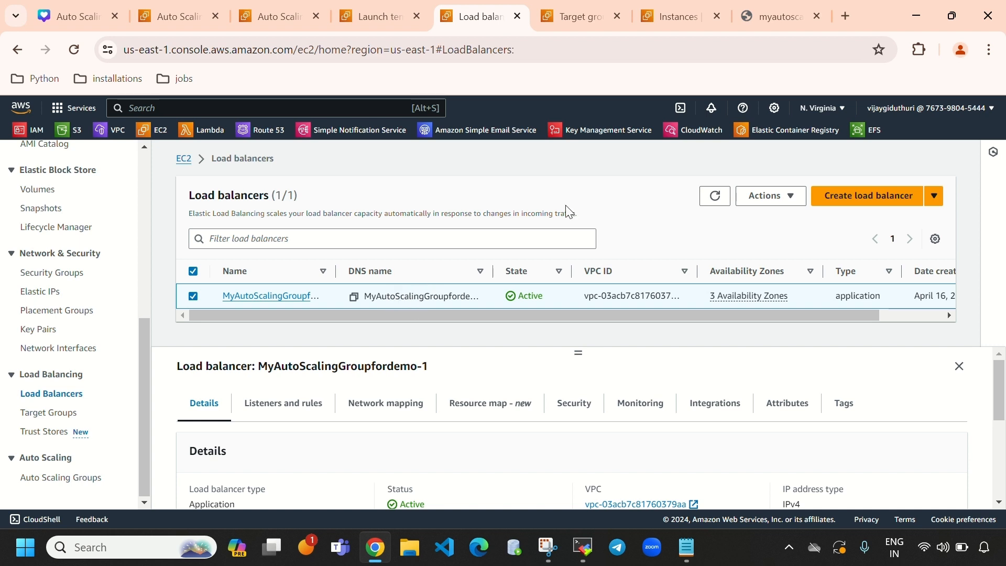
pyautogui.click(773, 16)
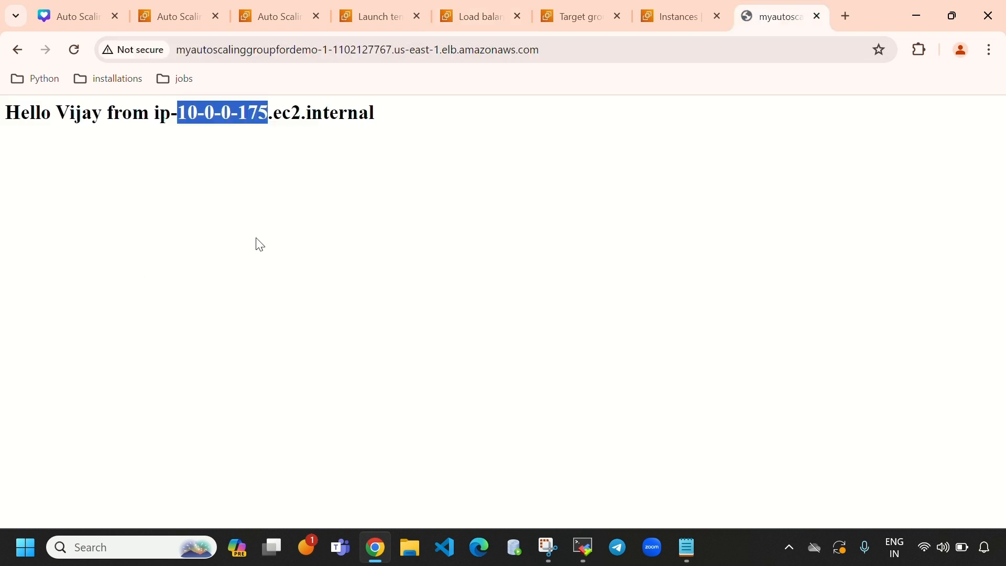
pyautogui.click(941, 24)
pyautogui.click(650, 71)
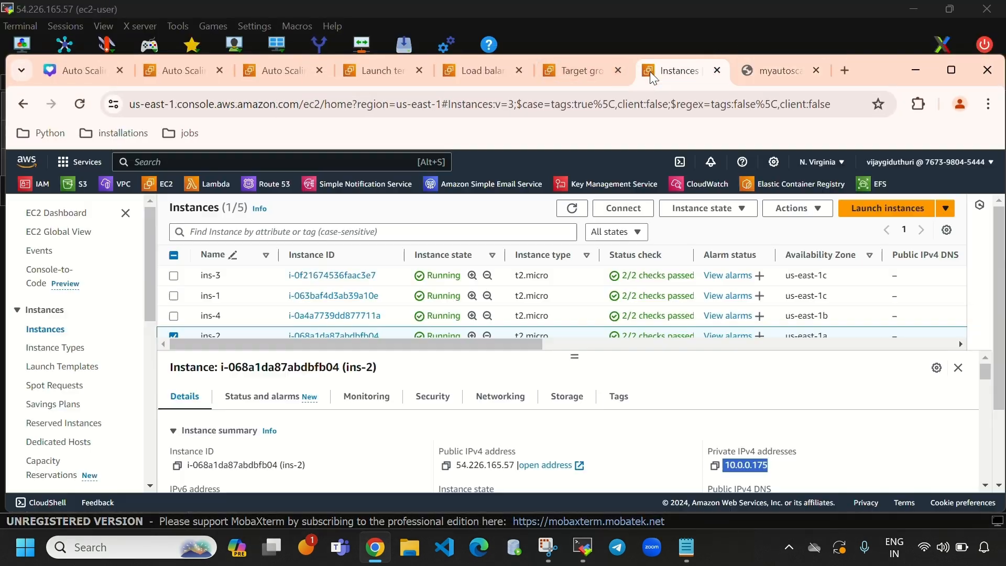
pyautogui.click(952, 72)
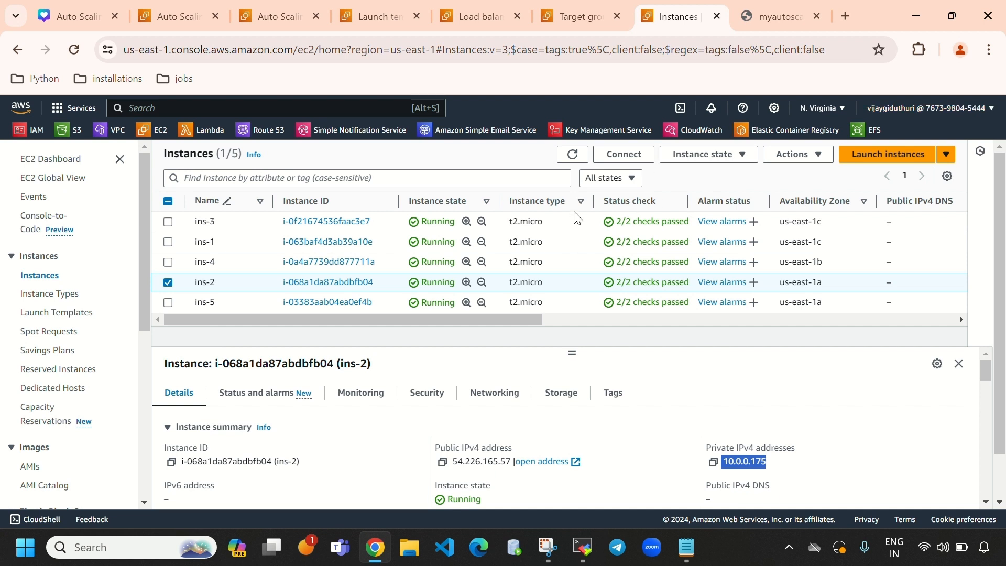
# Step: Switch to the Canva design and examine the architecture diagram on page 4 alongside the load balancer's web page
pyautogui.click(80, 17)
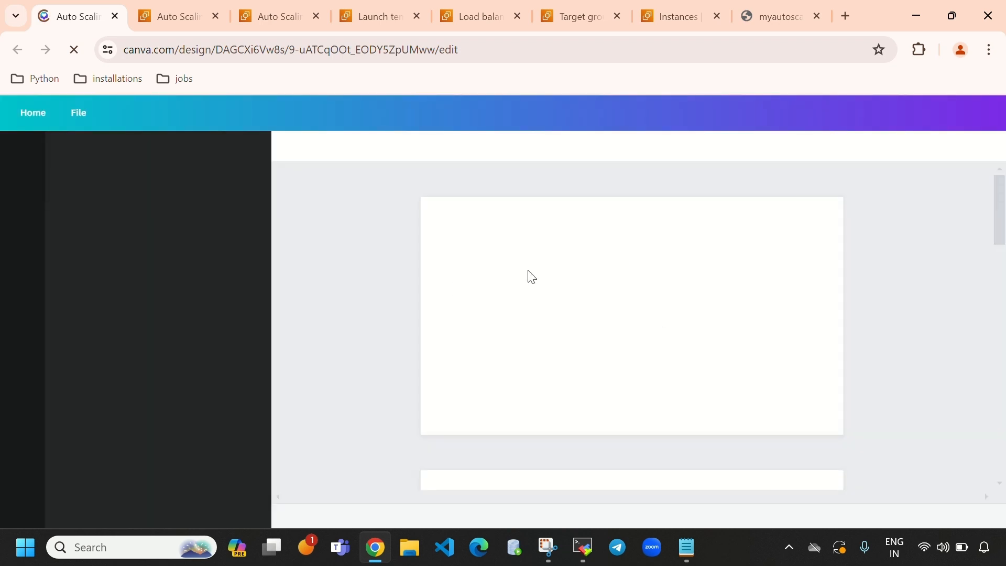
pyautogui.scroll(-7, 674, 400)
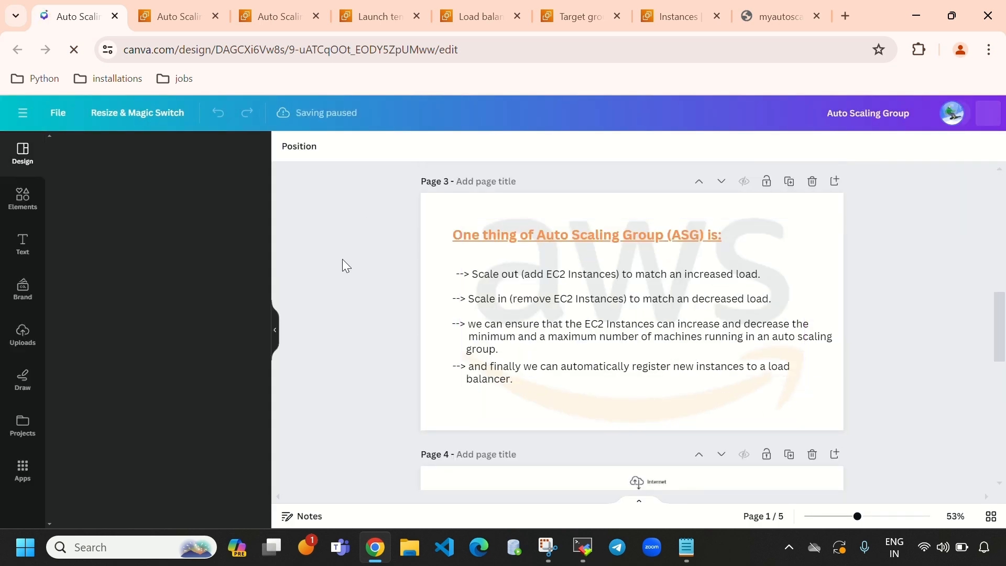
pyautogui.click(274, 335)
pyautogui.scroll(-8, 557, 372)
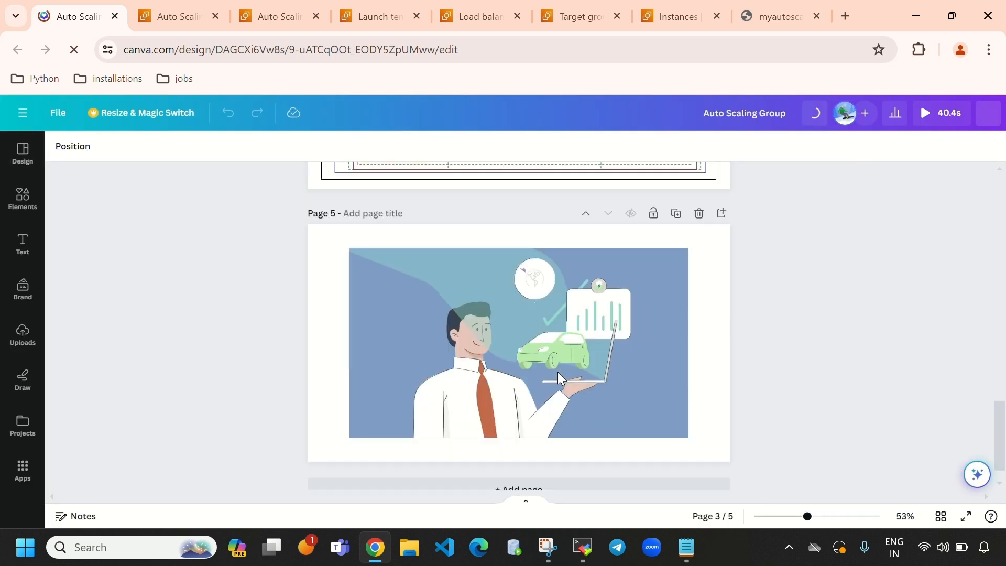
pyautogui.scroll(1, 557, 372)
pyautogui.scroll(5, 559, 371)
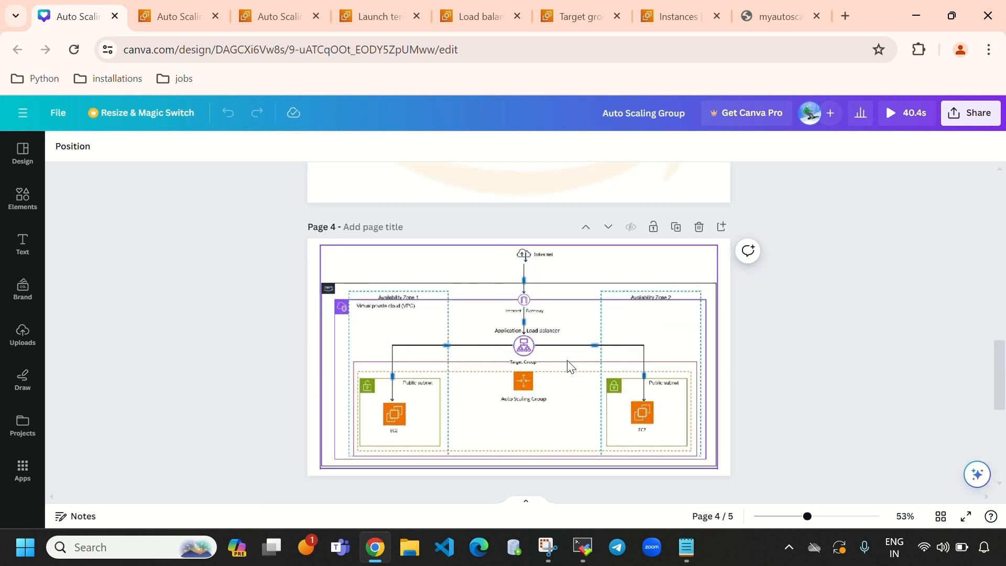
pyautogui.scroll(2, 568, 359)
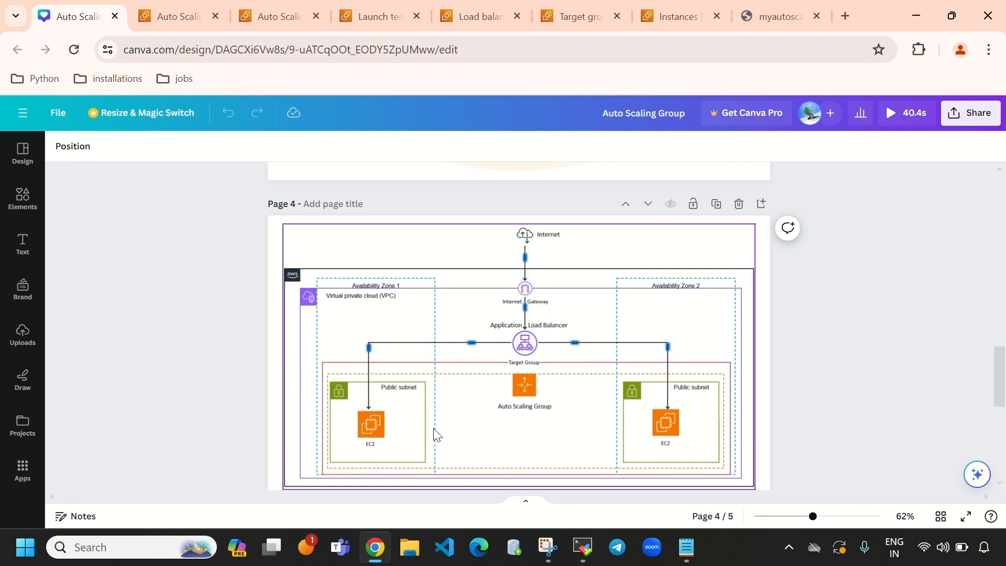
pyautogui.click(781, 20)
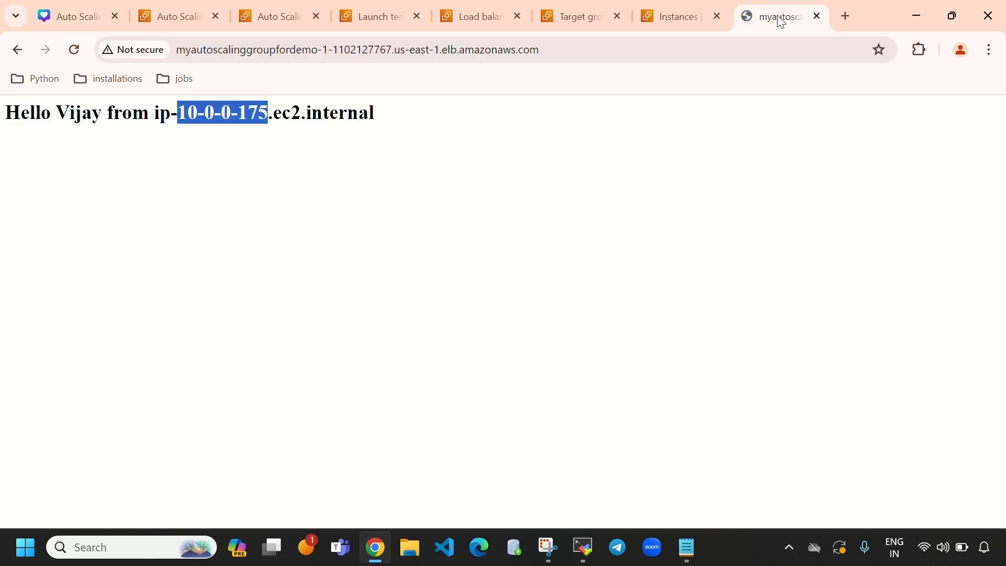
pyautogui.click(76, 15)
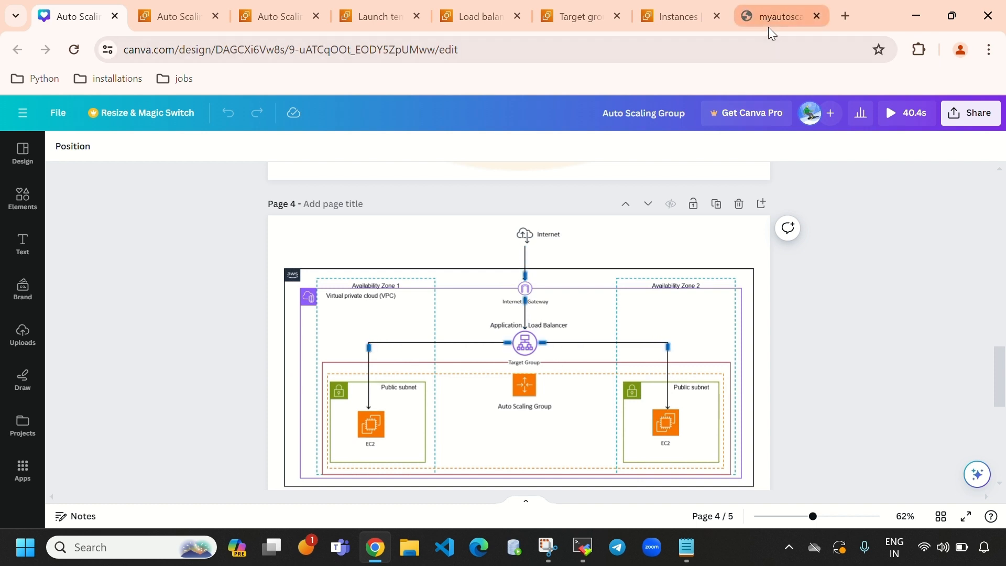
# Step: Reload the load balancer's web page repeatedly to see which servers respond
pyautogui.click(770, 20)
pyautogui.click(72, 53)
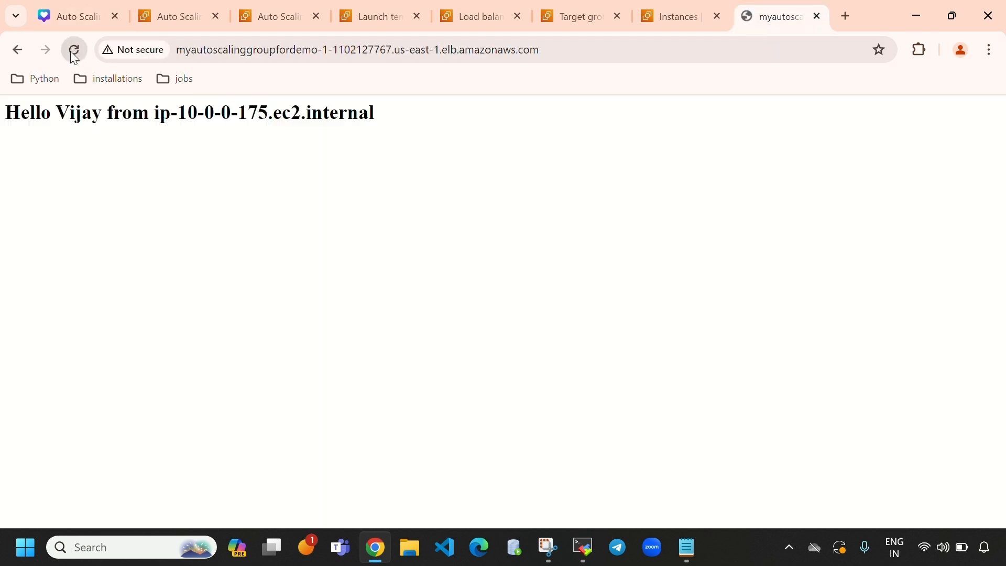
pyautogui.click(72, 51)
pyautogui.click(71, 52)
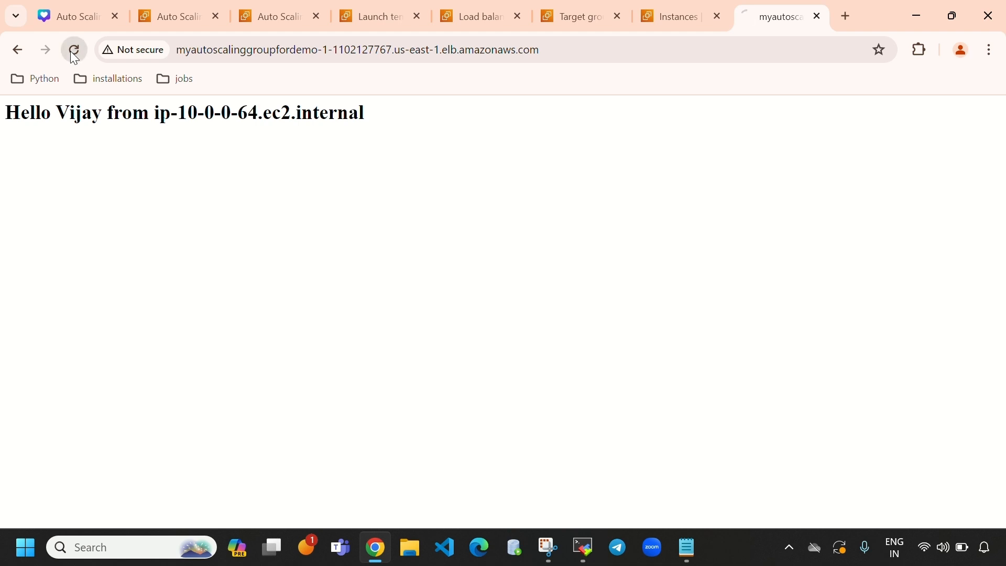
pyautogui.click(72, 52)
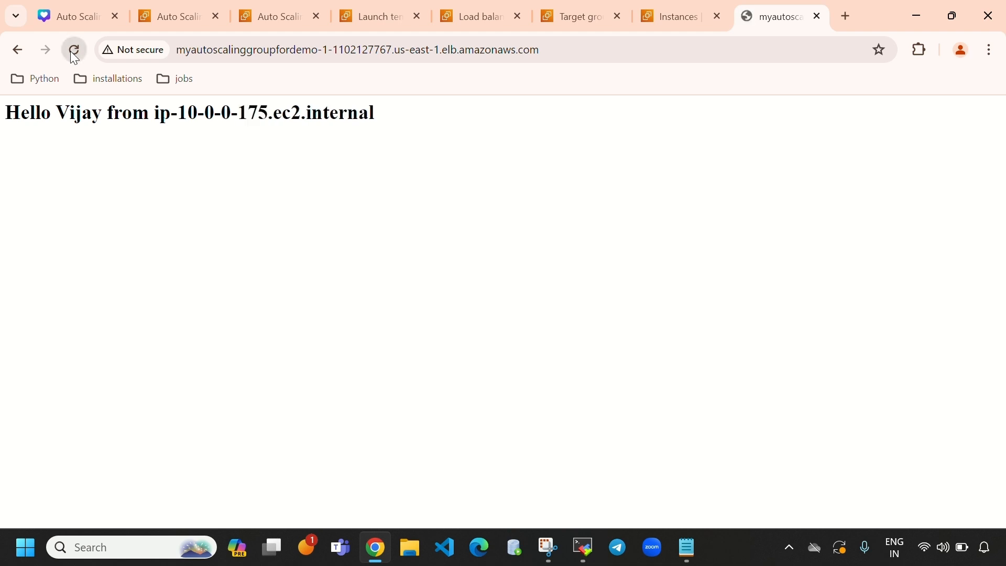
pyautogui.click(72, 52)
pyautogui.click(72, 52)
# Step: Refresh the EC2 instances list twice, viewing MyAutoScalingGroupfordemo's activity page and the architecture diagram in between
pyautogui.click(659, 10)
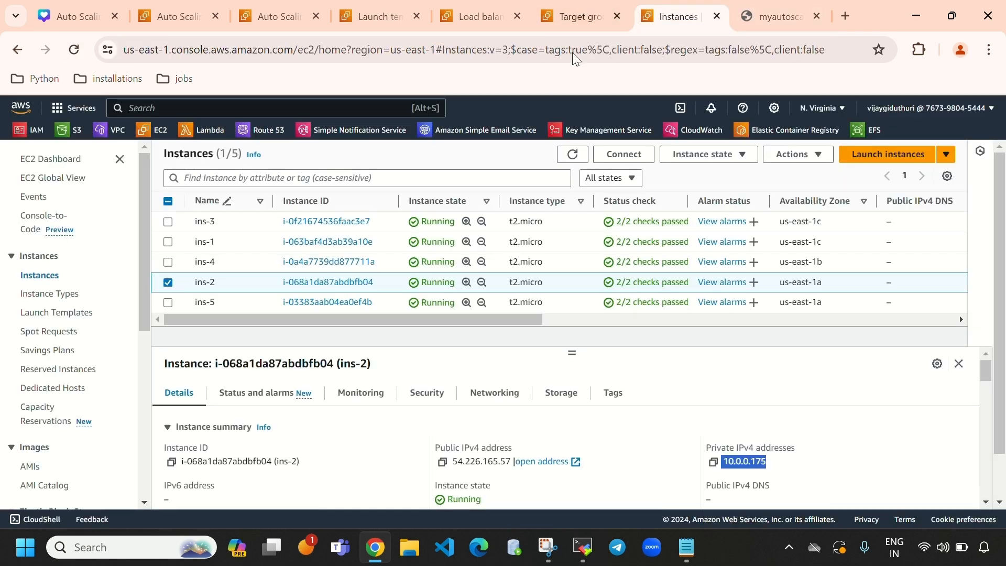
pyautogui.click(578, 165)
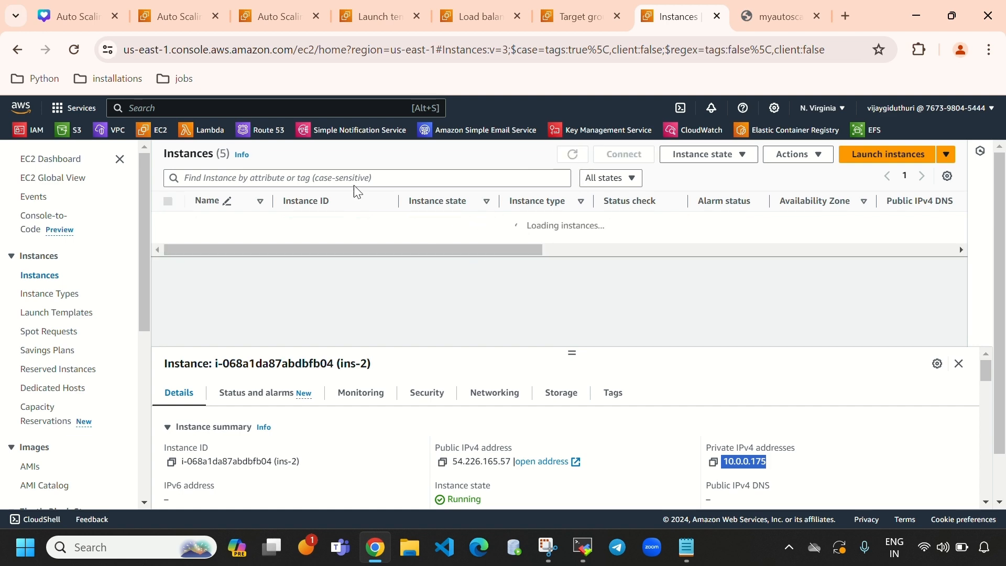
pyautogui.click(178, 18)
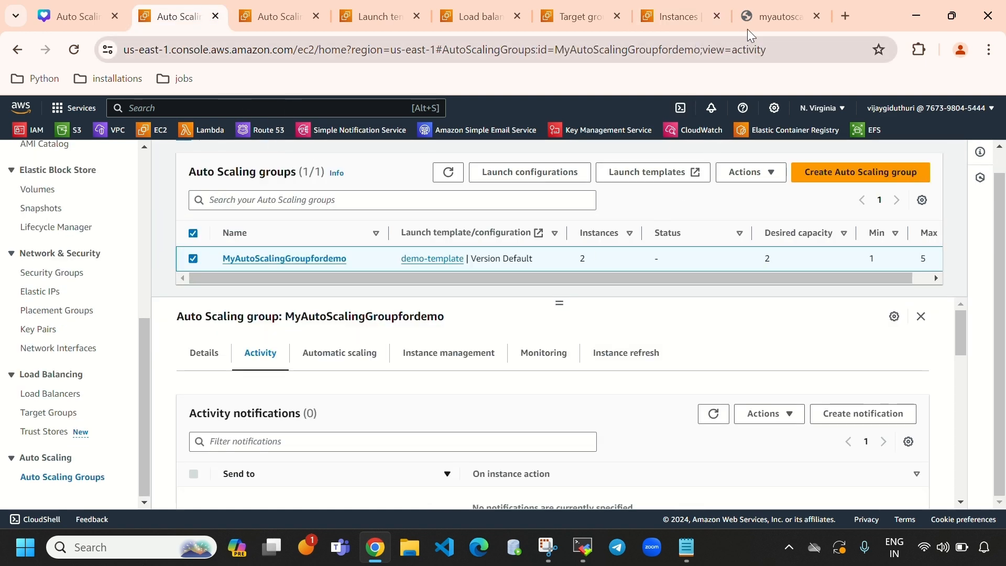
pyautogui.click(63, 12)
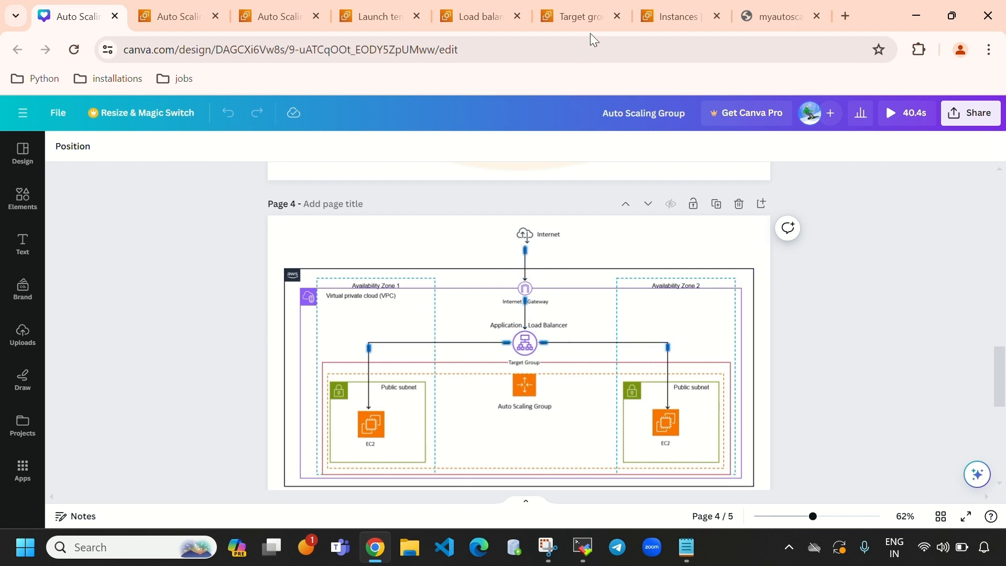
pyautogui.click(642, 14)
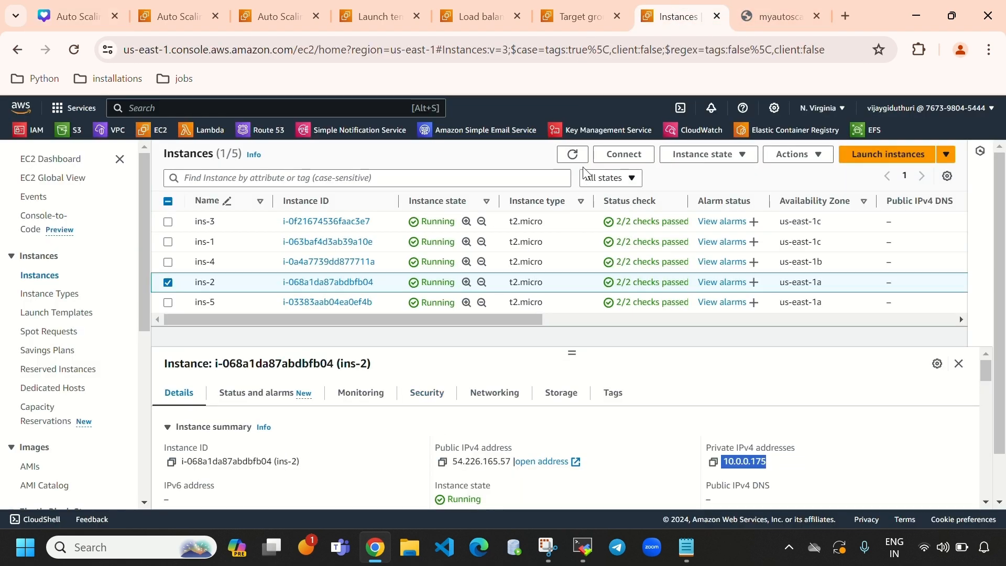
pyautogui.click(573, 154)
# Step: Switch to MobaXterm and check the yes process's CPU usage in the top output of sessions 2 and 3
pyautogui.click(583, 547)
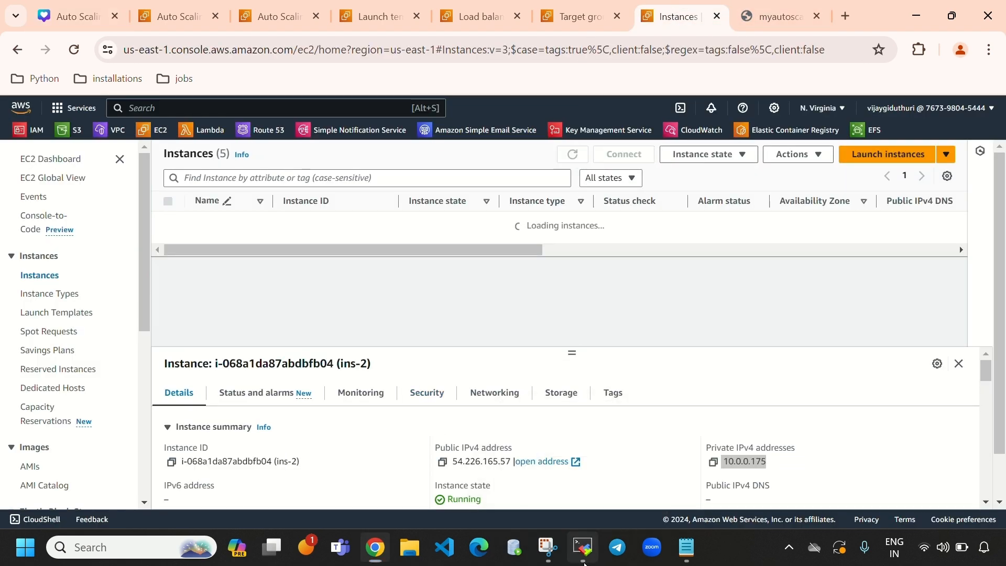
pyautogui.click(306, 81)
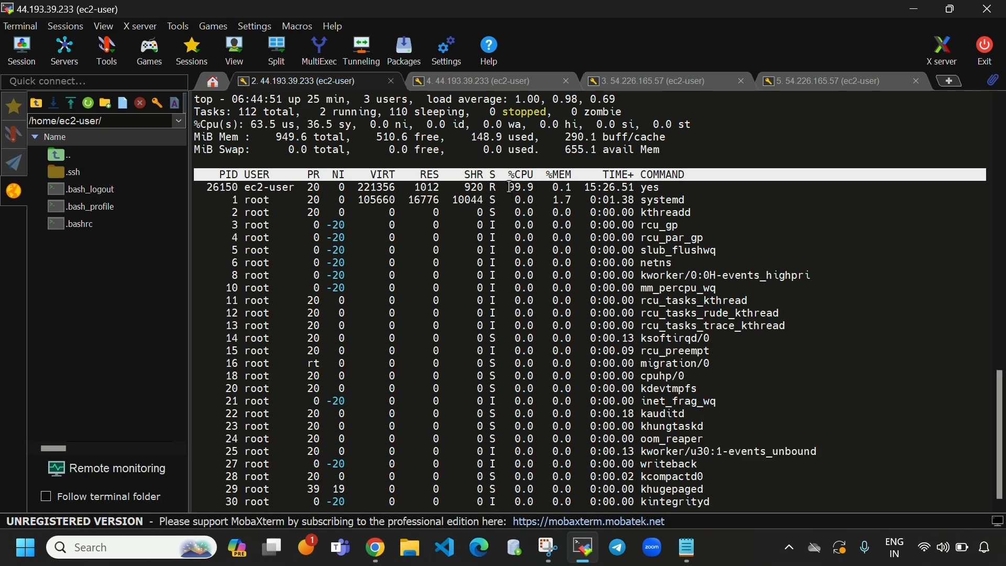
pyautogui.click(652, 81)
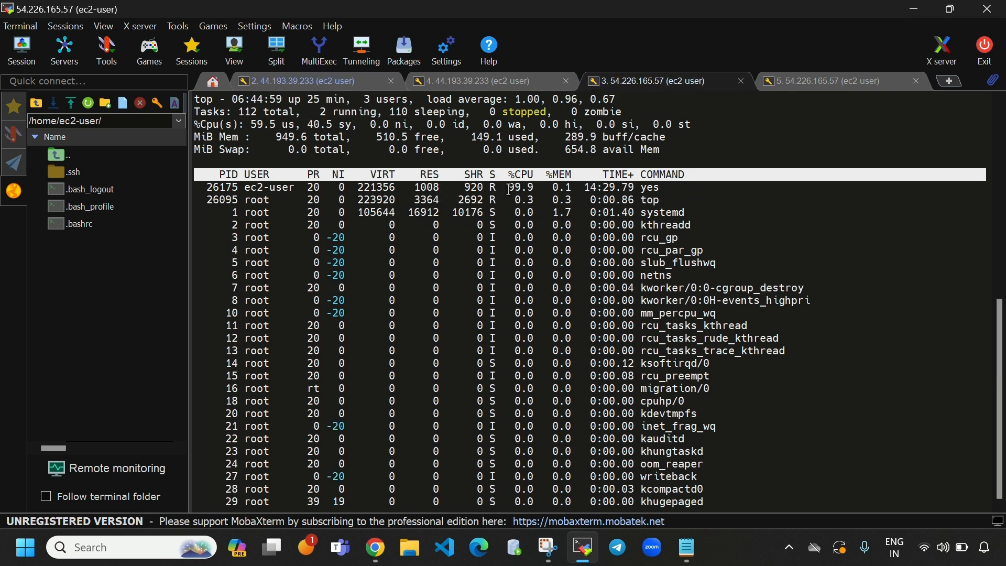
pyautogui.moveTo(509, 189); pyautogui.dragTo(531, 193)
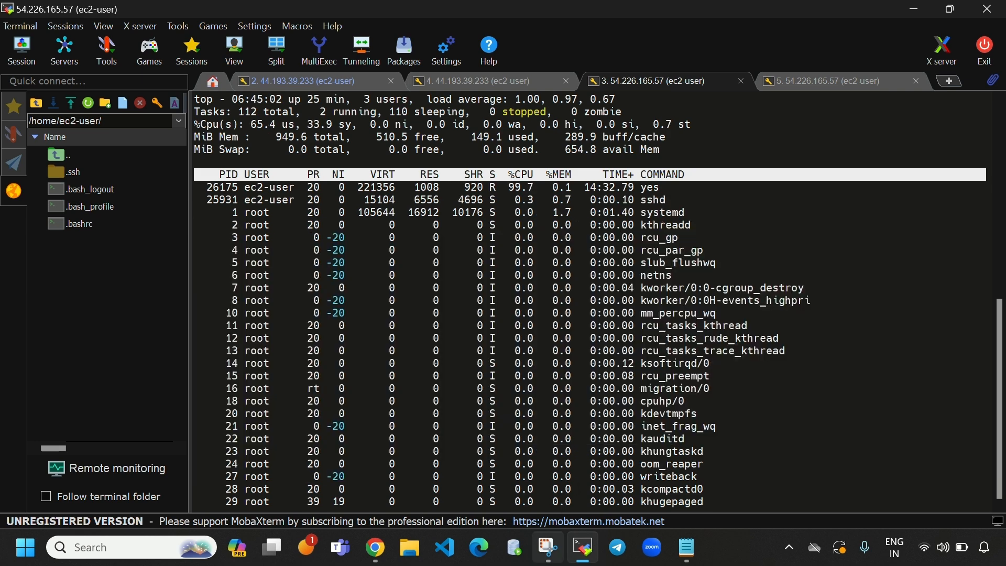
# Step: Switch to Chrome and reload the load balancer's web page to see which server responds
pyautogui.click(382, 561)
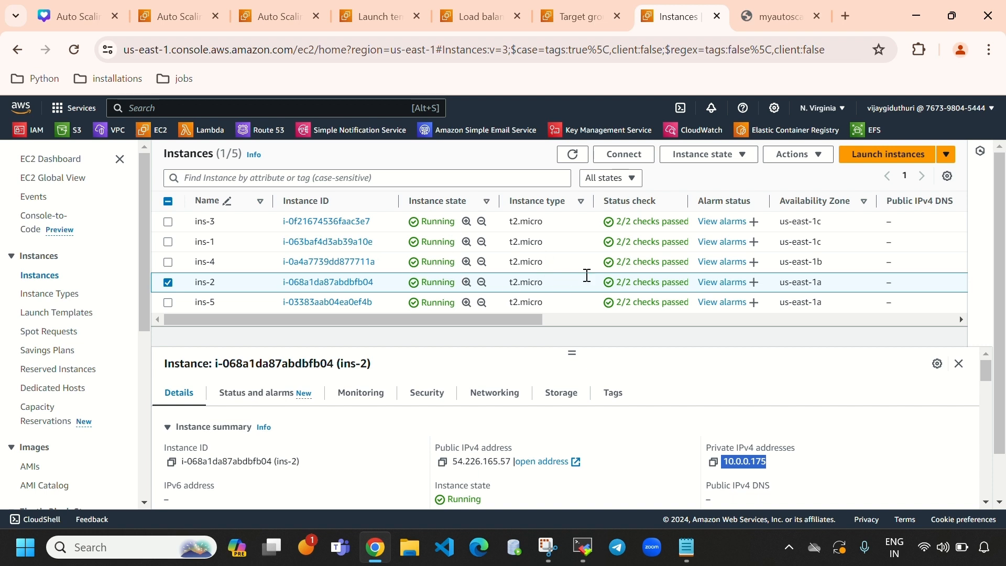
pyautogui.click(784, 5)
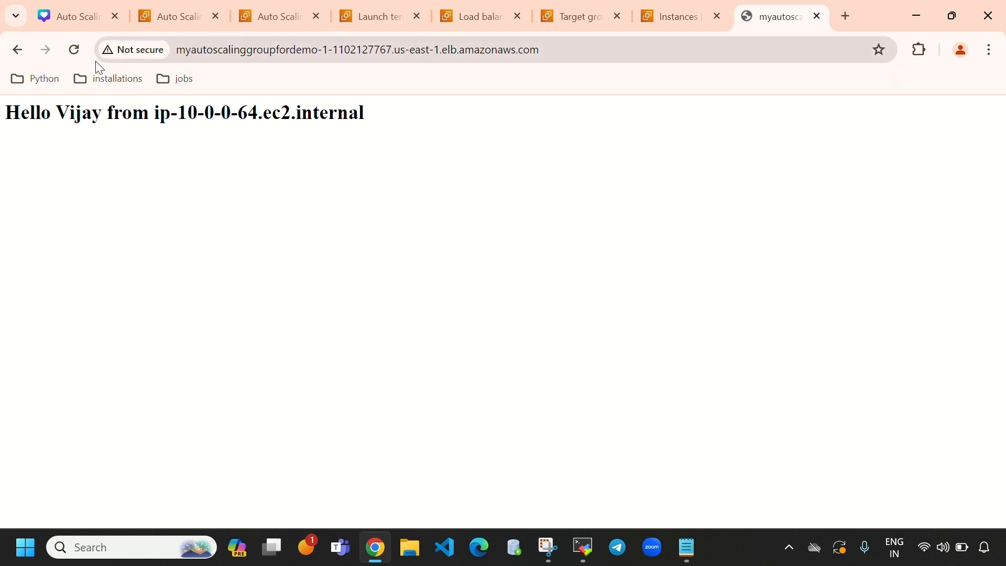
pyautogui.click(77, 54)
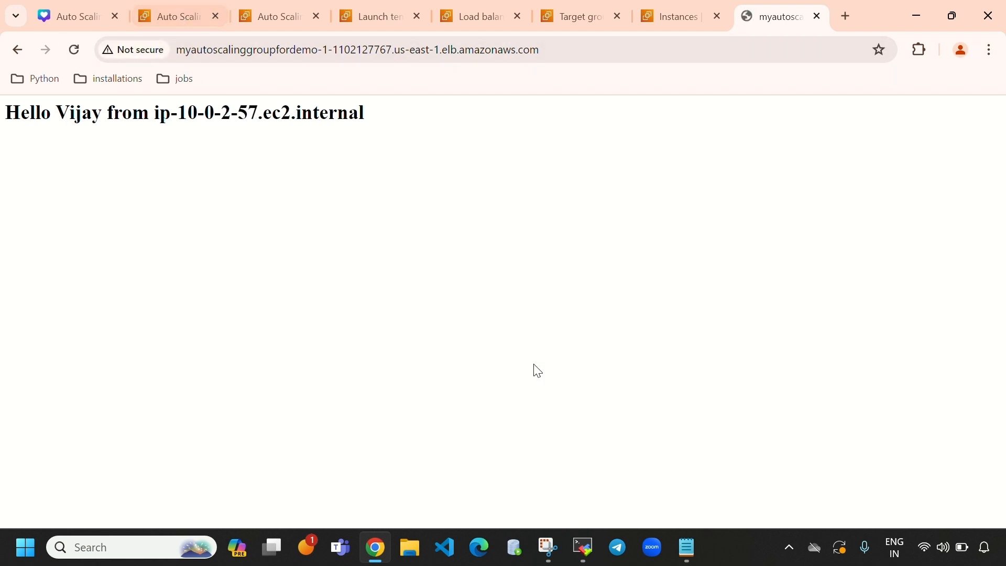
# Step: Switch to MobaXterm and force-stop the yes process in session 4 with "kill -9 26150"
pyautogui.click(583, 548)
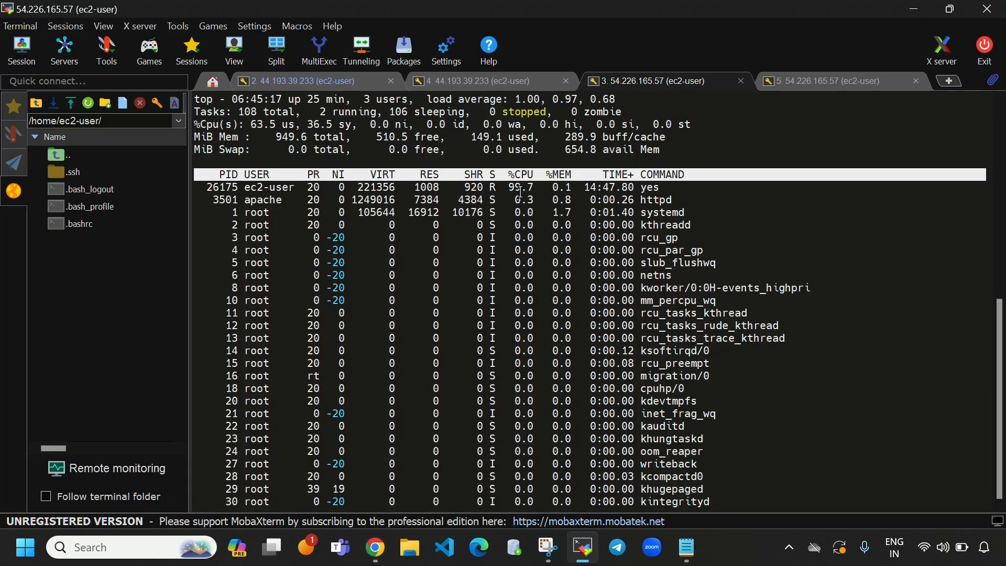
pyautogui.click(316, 80)
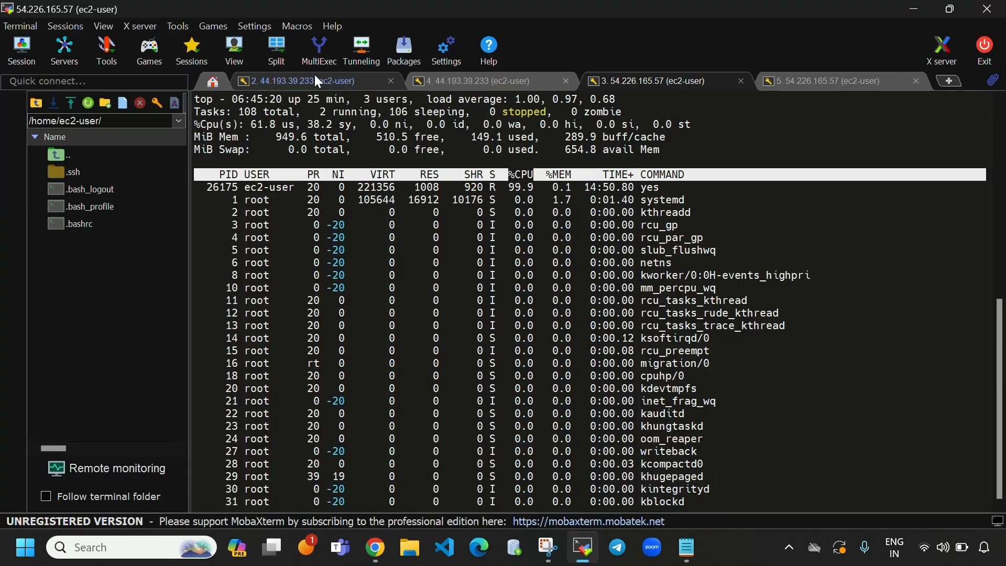
pyautogui.click(513, 84)
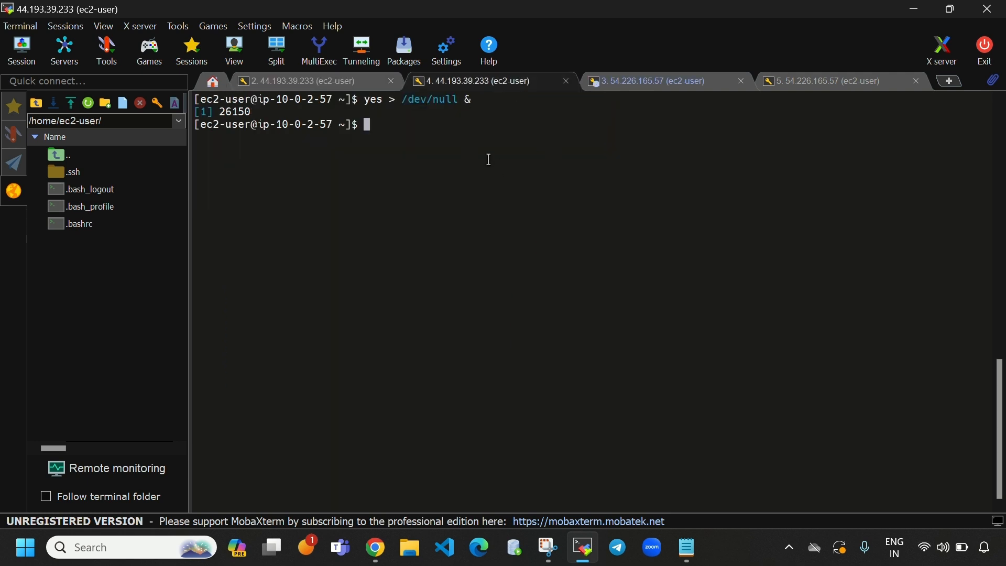
pyautogui.write('kill -9')
pyautogui.moveTo(252, 112); pyautogui.dragTo(221, 112)
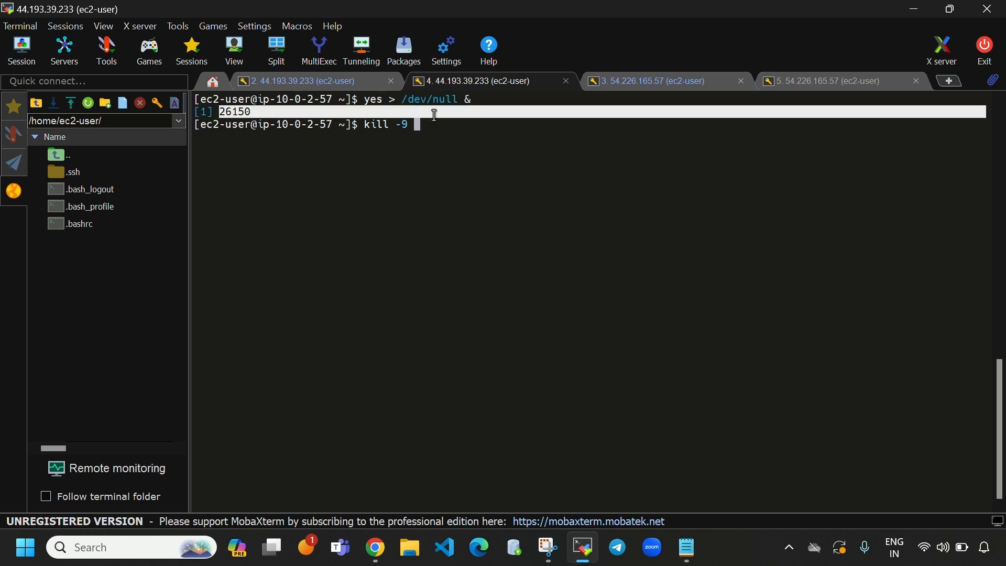
pyautogui.click(432, 131)
pyautogui.write('2')
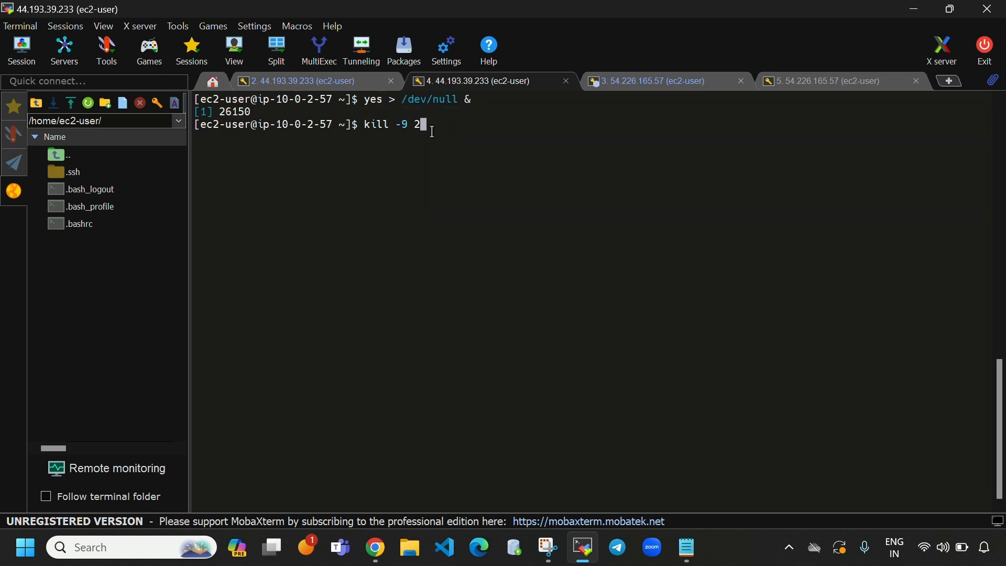
pyautogui.write('6150')
pyautogui.click(336, 81)
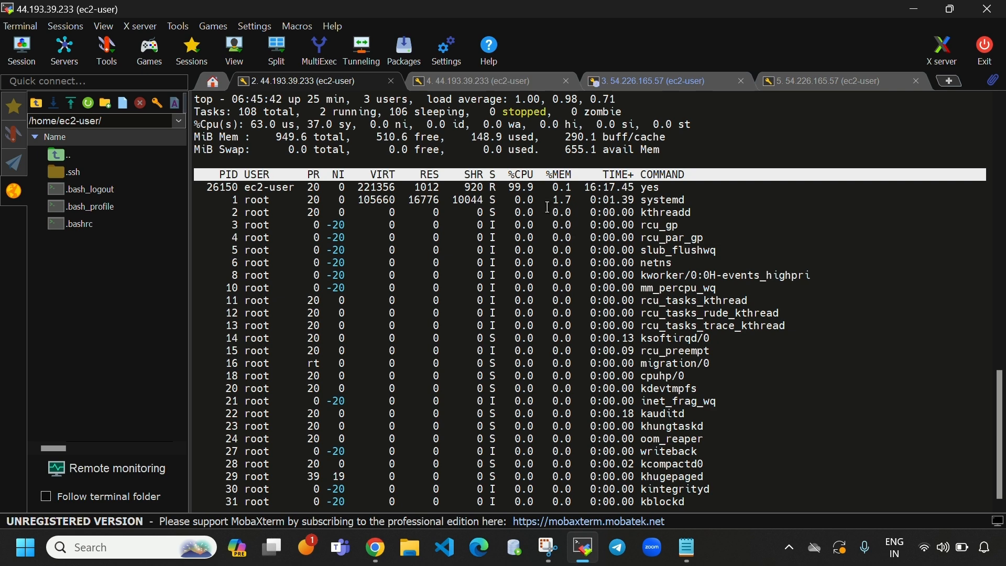
pyautogui.click(496, 83)
pyautogui.press('Return')
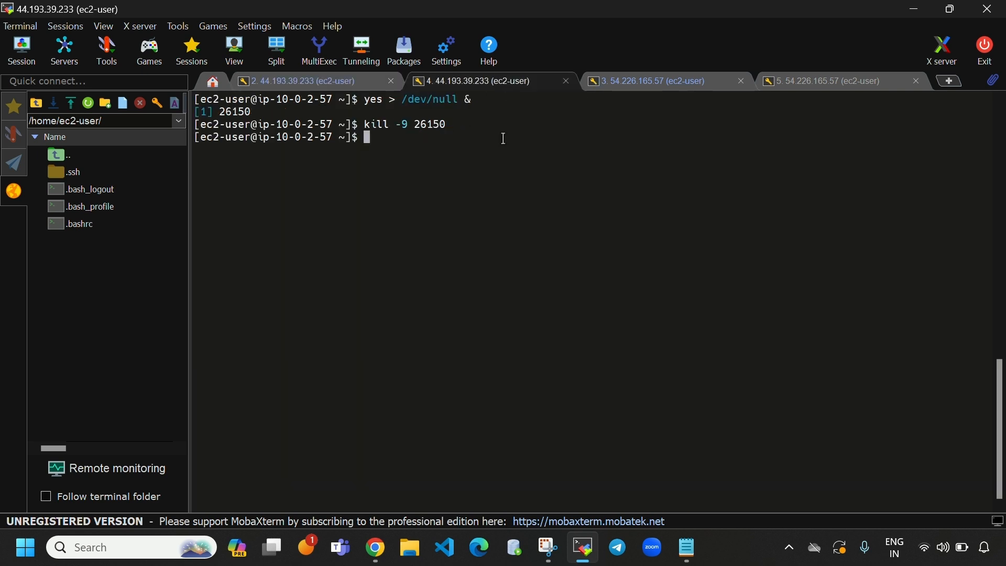
# Step: Compare the CPU usage in the top output of sessions 2 and 3
pyautogui.click(335, 84)
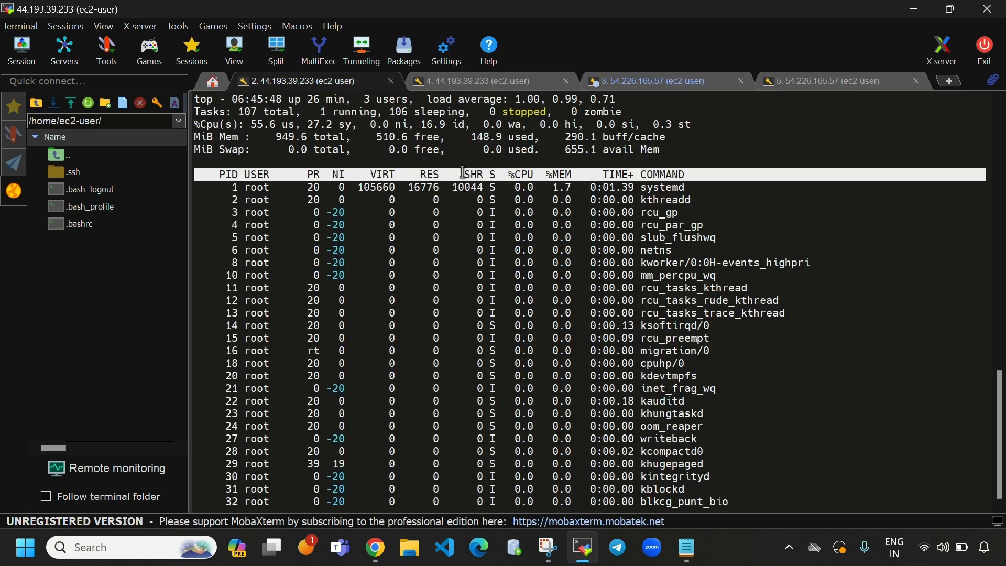
pyautogui.moveTo(539, 189); pyautogui.dragTo(518, 190)
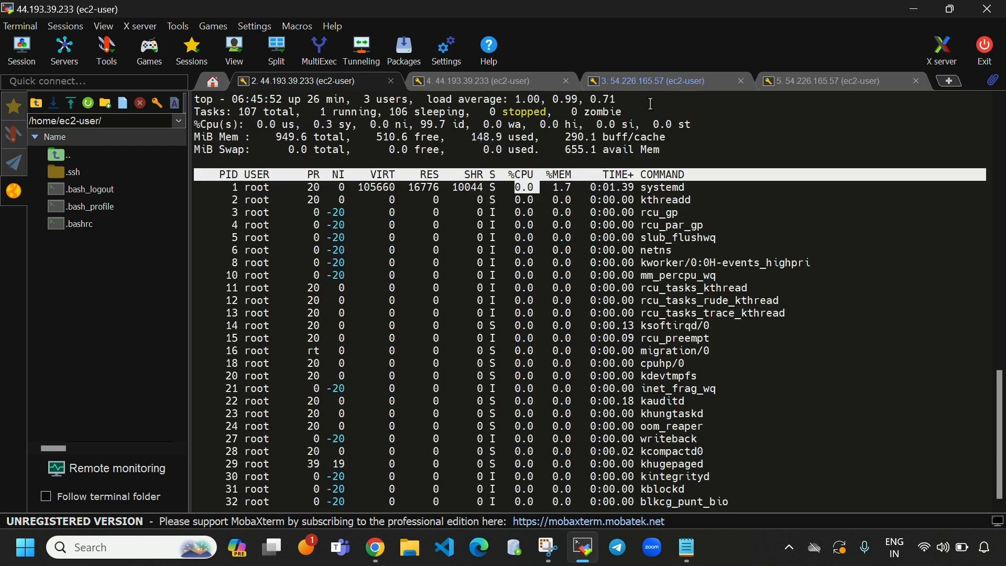
pyautogui.click(653, 84)
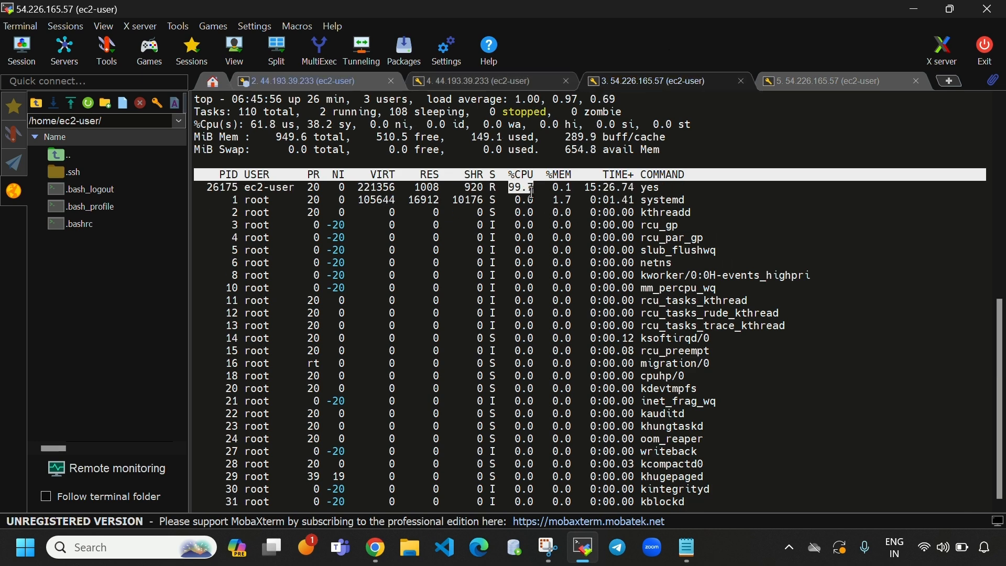
pyautogui.moveTo(545, 188); pyautogui.dragTo(518, 188)
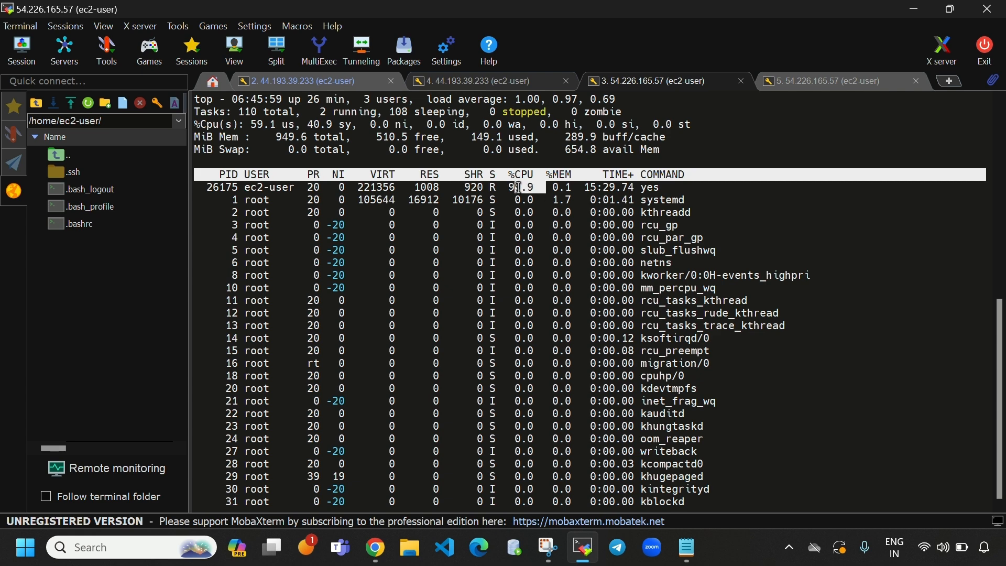
# Step: Force-stop the yes process in session 5 with "kill -9 26175" and check the top output in session 3
pyautogui.click(825, 80)
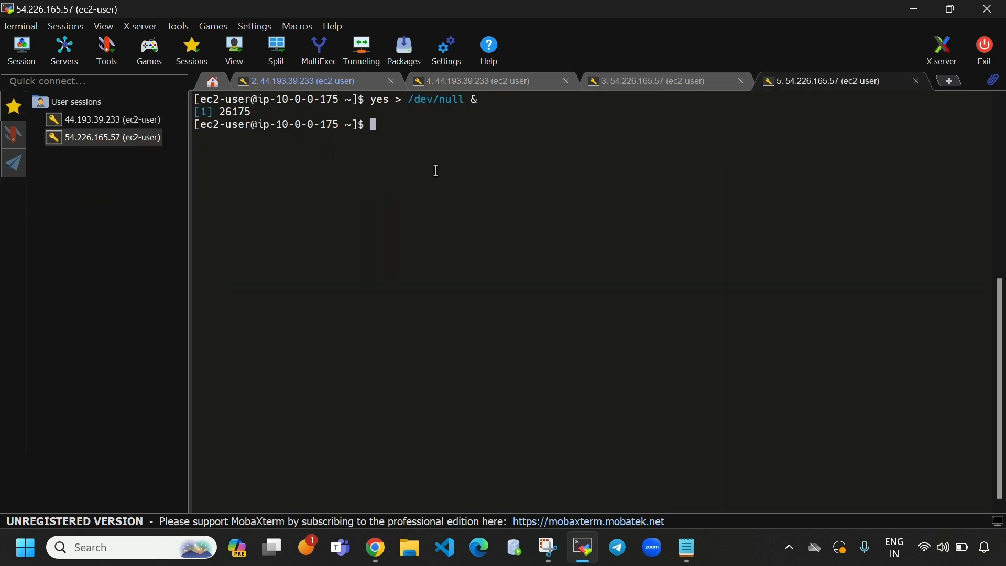
pyautogui.write('kill -9 26175')
pyautogui.press('Return')
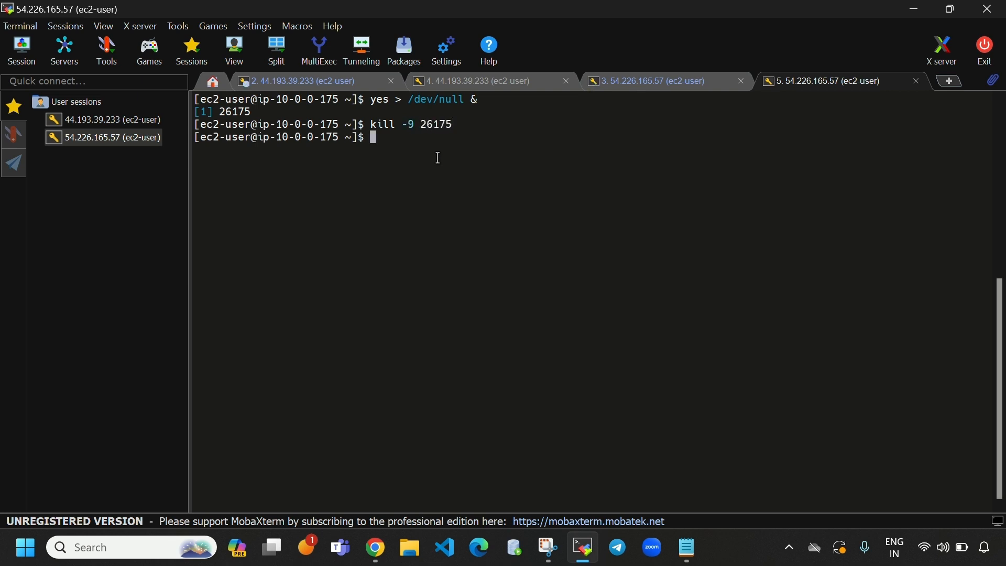
pyautogui.click(649, 87)
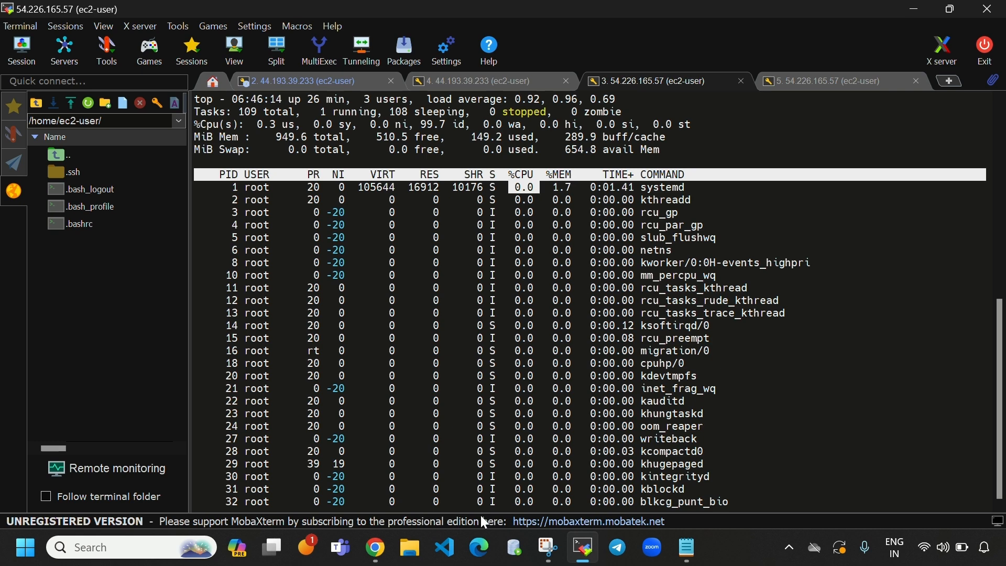
# Step: Switch to Chrome and refresh MyAutoScalingGroupfordemo's CPU Utilization graph
pyautogui.click(386, 550)
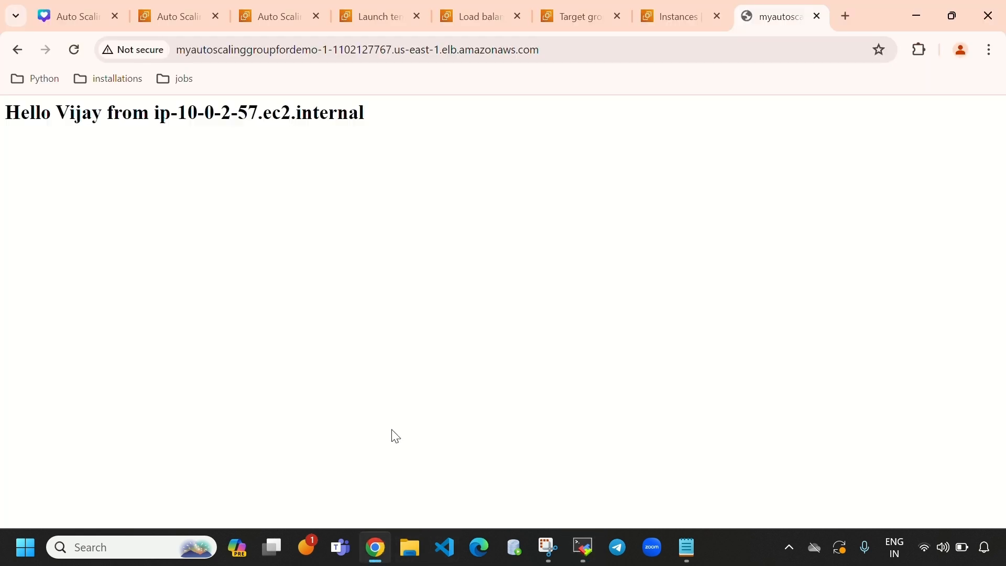
pyautogui.click(287, 27)
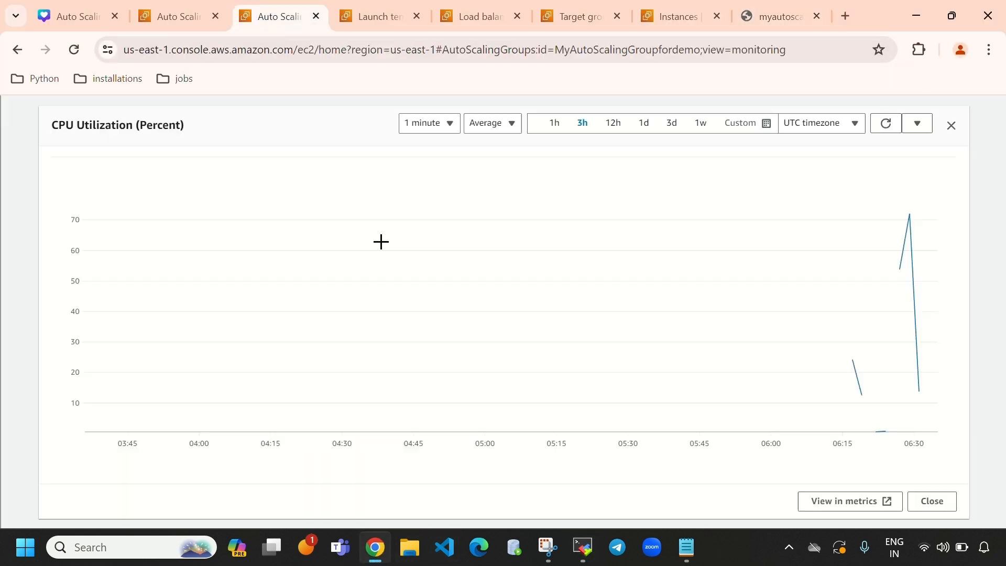
pyautogui.click(886, 126)
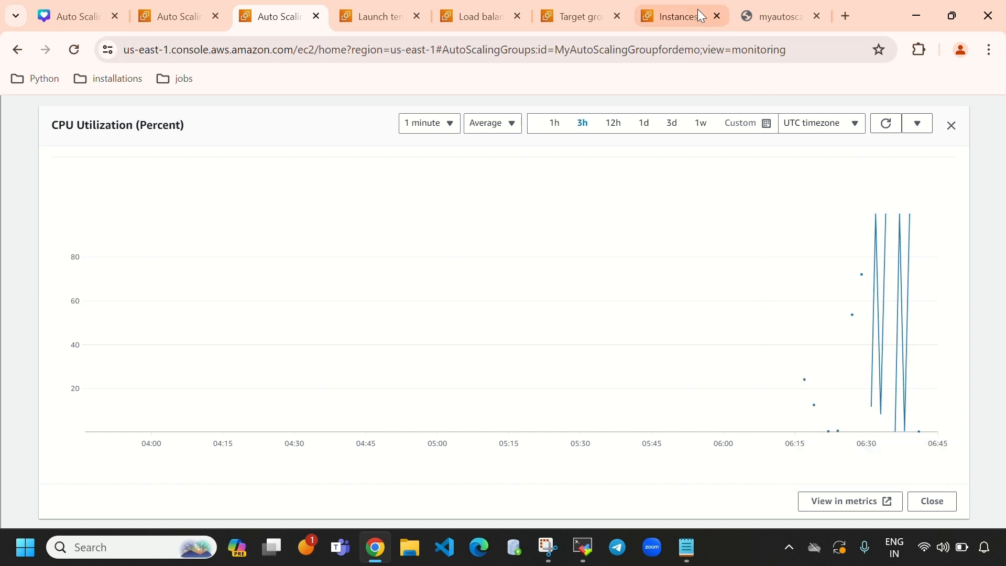
# Step: Switch to MobaXterm and recheck the CPU usage in the top output of sessions 2 and 3
pyautogui.click(588, 557)
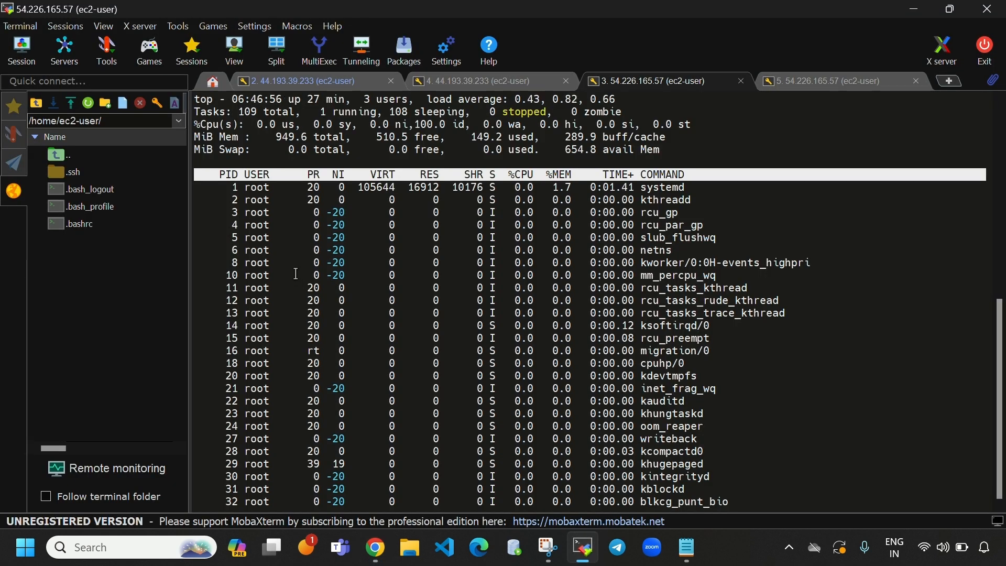
pyautogui.click(309, 77)
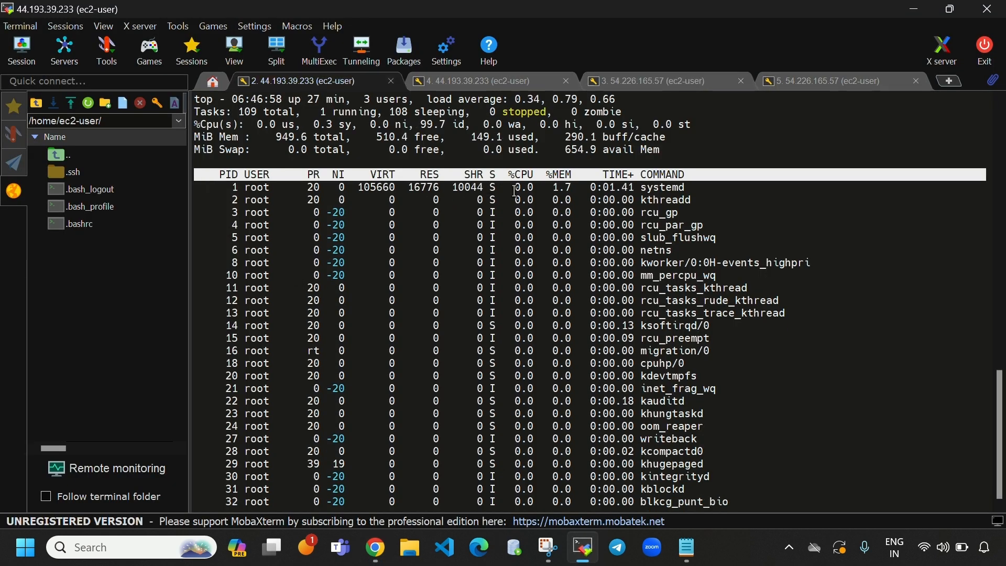
pyautogui.click(671, 83)
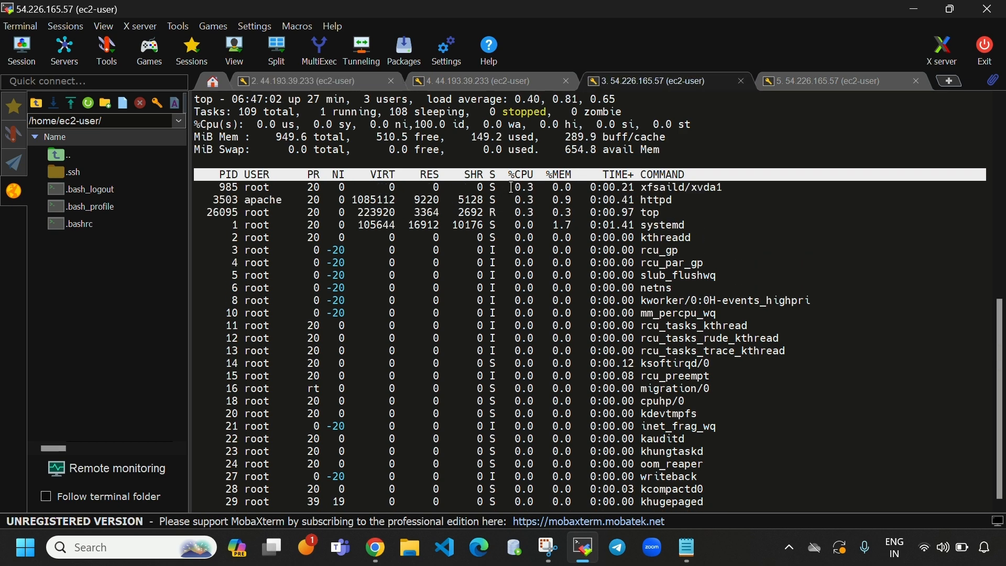
pyautogui.moveTo(511, 187); pyautogui.dragTo(547, 182)
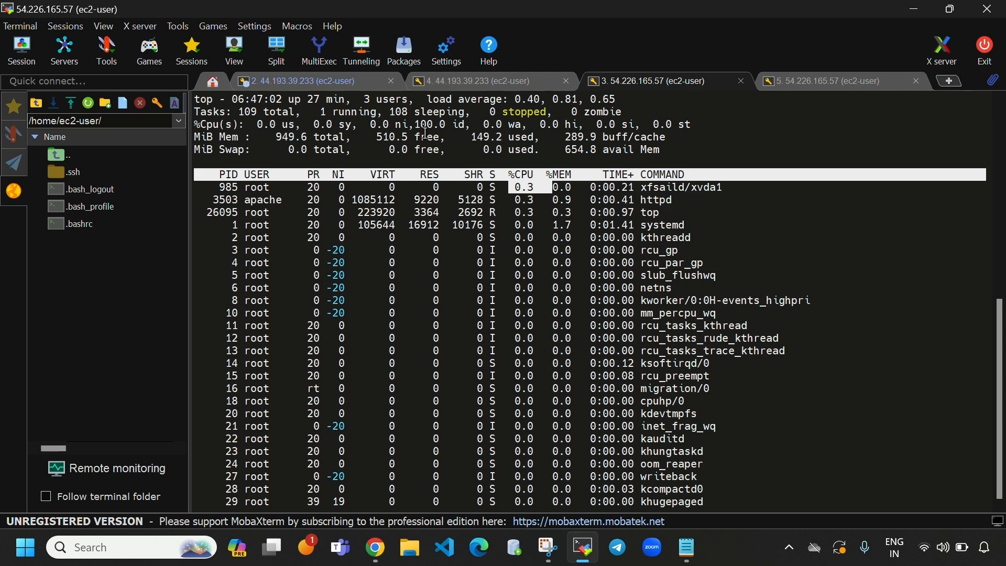
# Step: Switch to Chrome, view MyAutoScalingGroupfordemo's activity page, and refresh the EC2 instances list
pyautogui.click(383, 557)
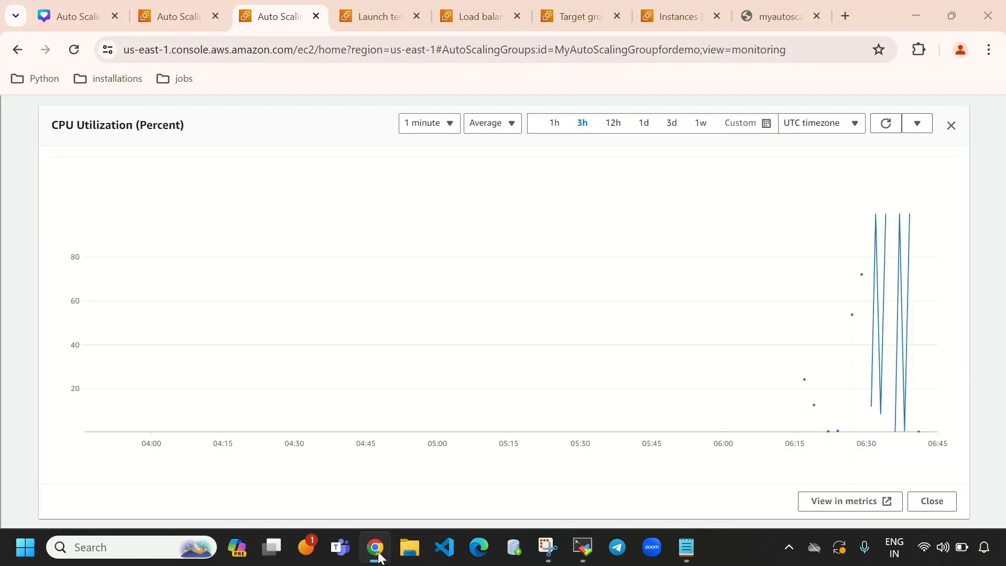
pyautogui.click(168, 19)
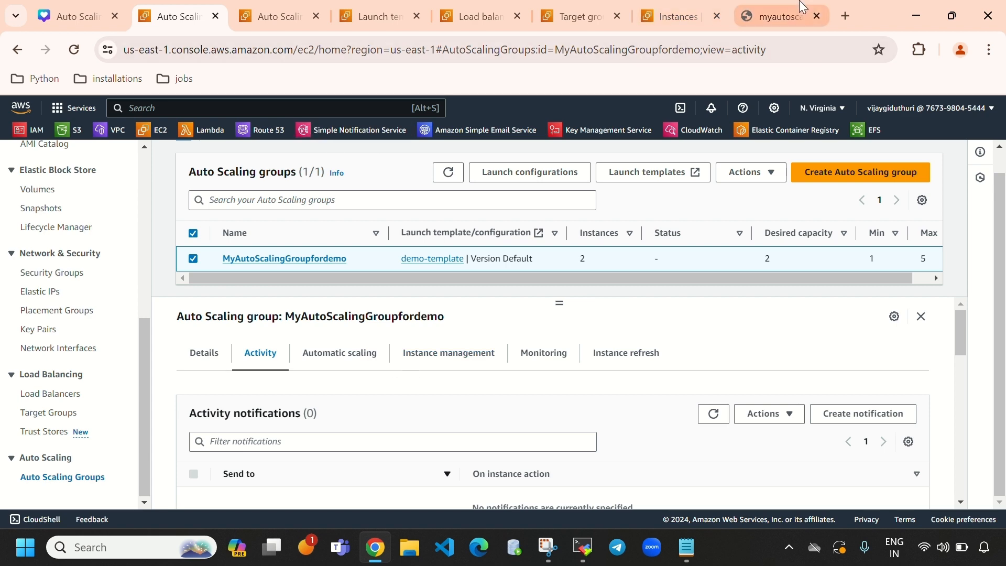
pyautogui.click(659, 8)
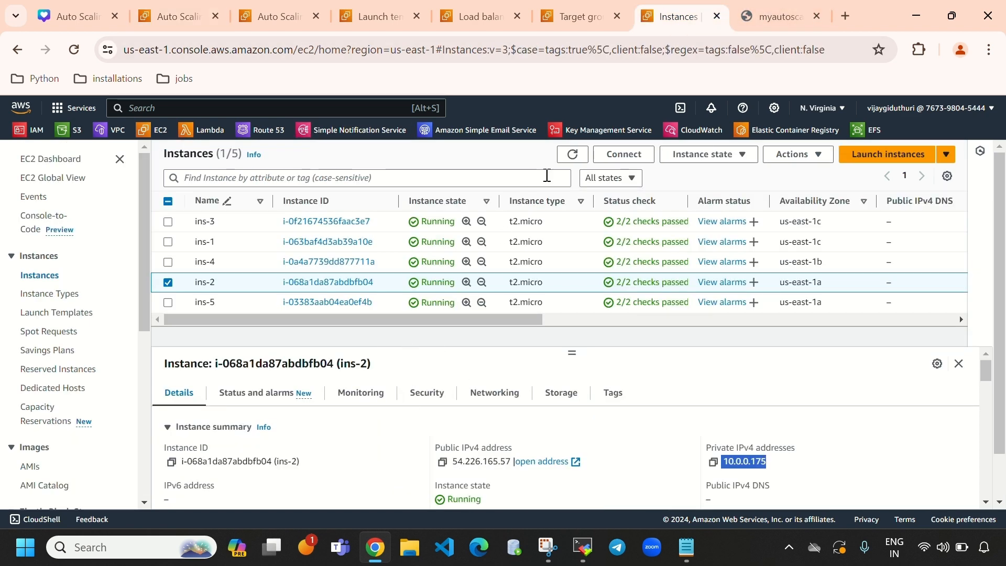
pyautogui.click(571, 154)
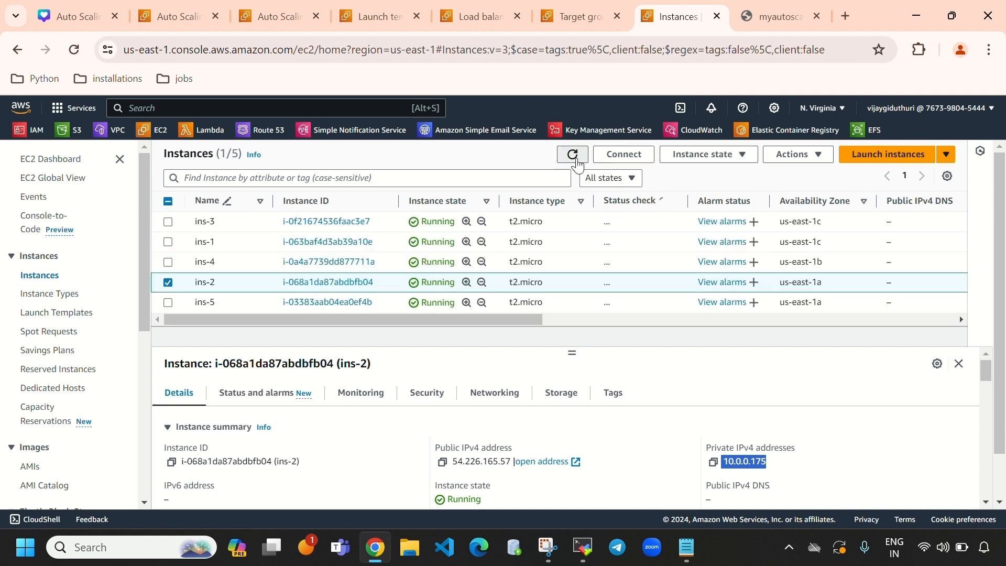
pyautogui.click(573, 156)
# Step: Examine the desired and minimum capacity in MyAutoScalingGroupfordemo's group details
pyautogui.click(167, 26)
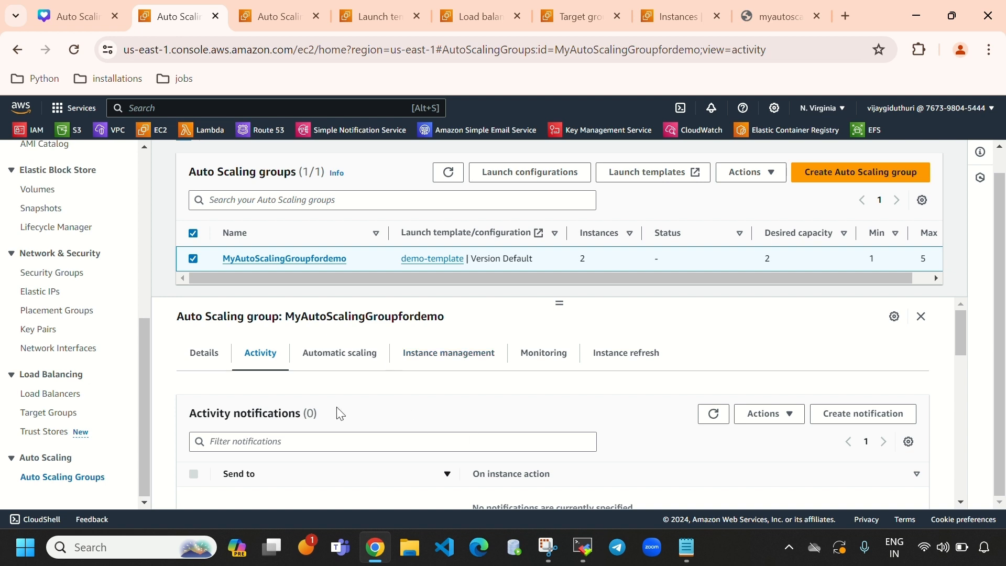
pyautogui.click(199, 366)
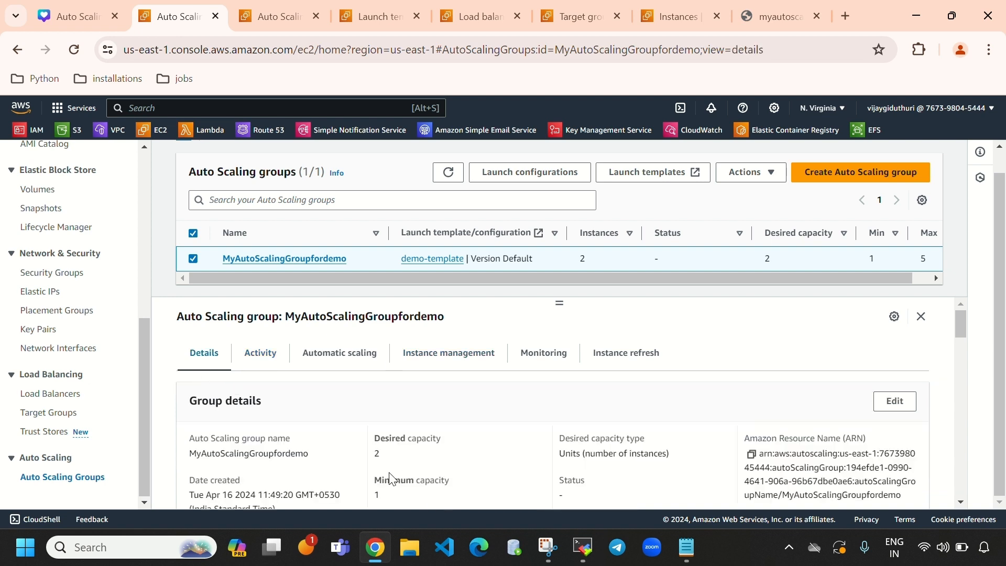
pyautogui.moveTo(384, 454); pyautogui.dragTo(367, 456)
pyautogui.click(458, 394)
pyautogui.scroll(-1, 471, 394)
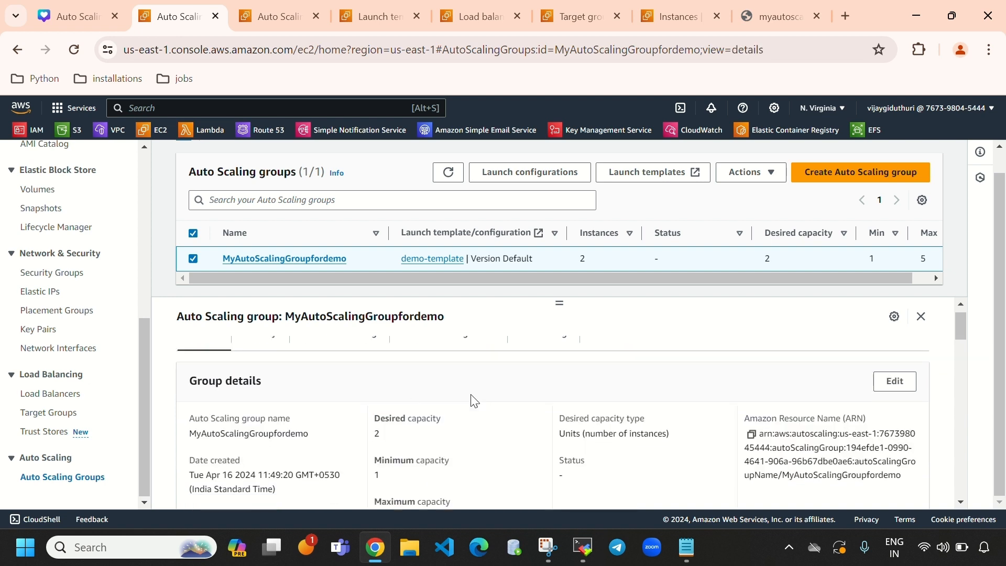
# Step: Review the EC2 instances list and the Canva architecture diagram, and reload the load balancer's web page
pyautogui.click(666, 26)
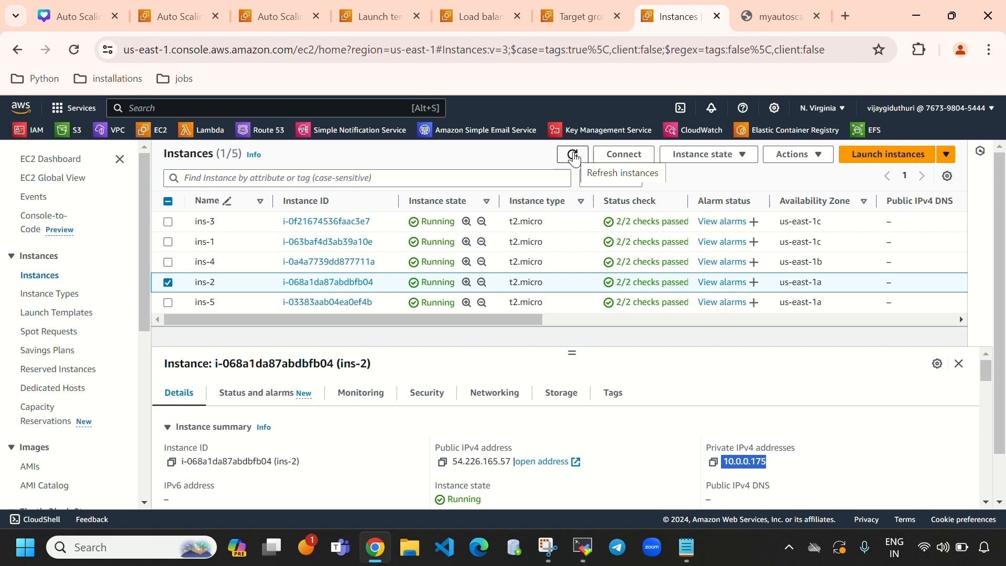
pyautogui.click(58, 10)
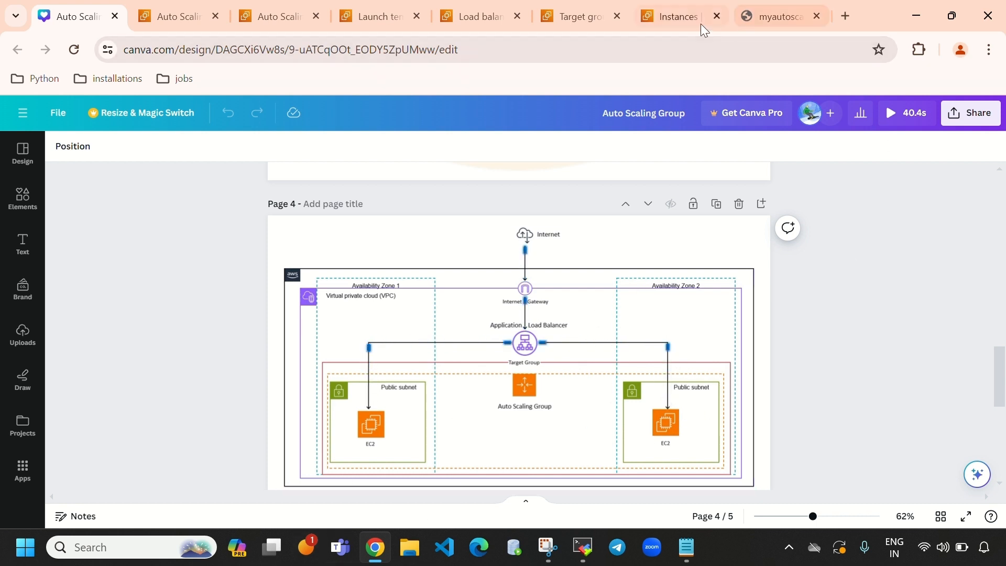
pyautogui.click(673, 21)
pyautogui.click(774, 16)
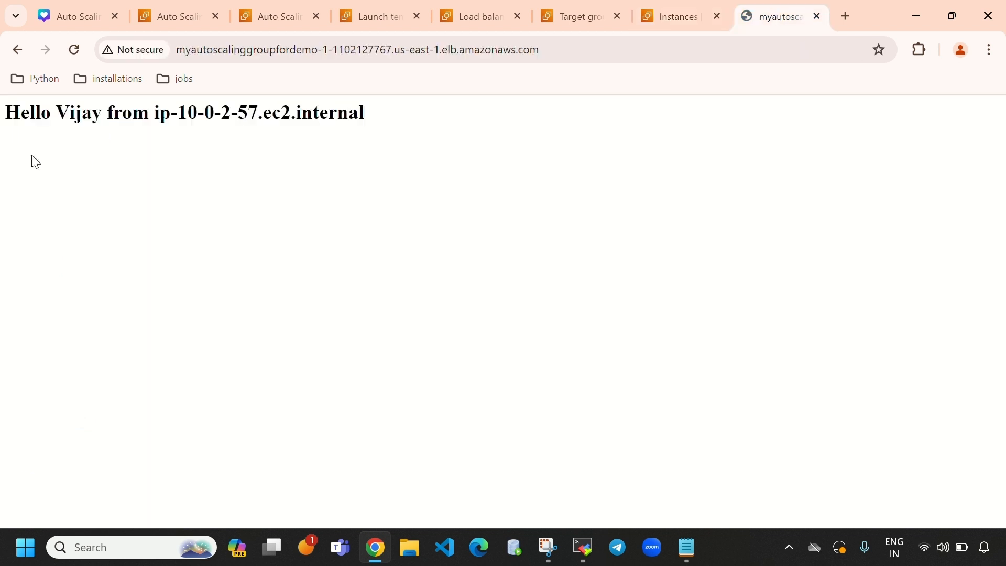
pyautogui.click(76, 53)
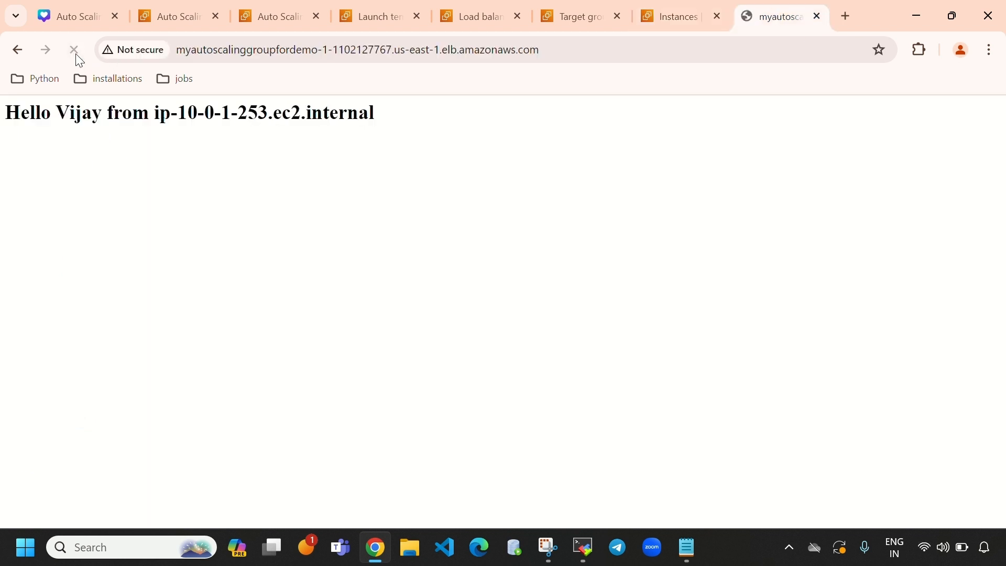
# Step: Reload the load balancer's web page repeatedly to compare which instance serves each request
pyautogui.click(76, 54)
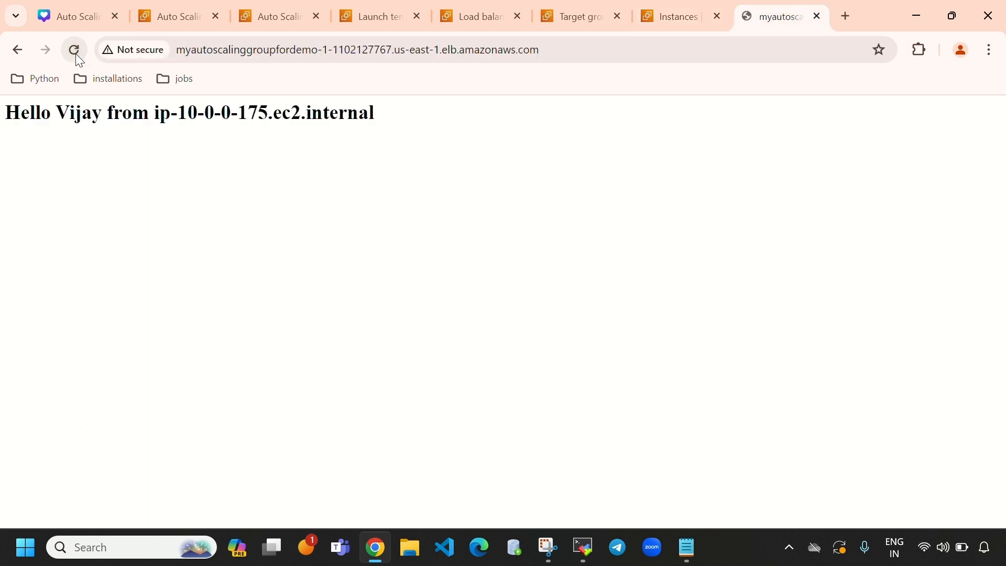
pyautogui.click(75, 54)
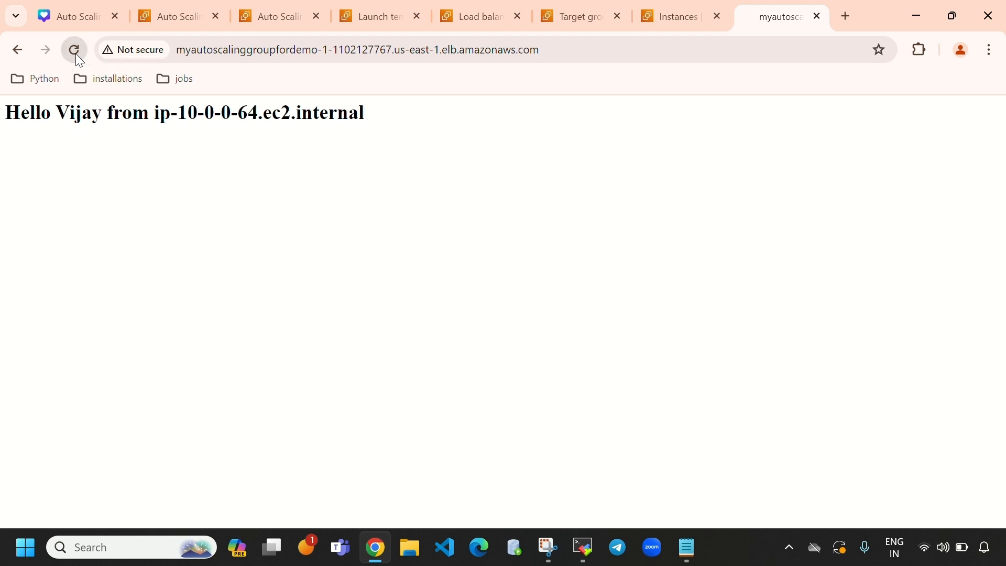
pyautogui.click(75, 53)
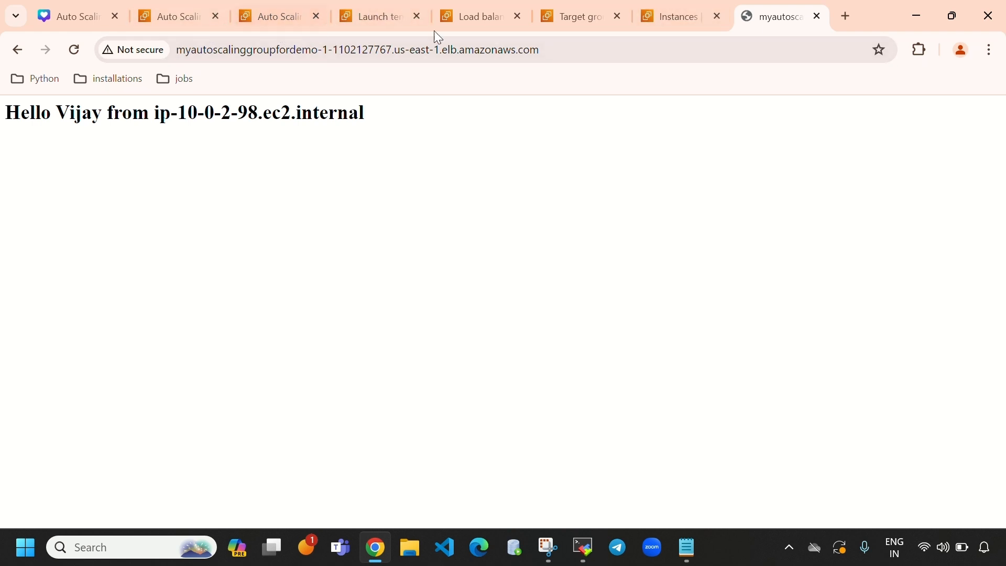
# Step: Refresh the EC2 instances list and the Auto Scaling groups list to compare the instance count with the desired capacity
pyautogui.click(178, 16)
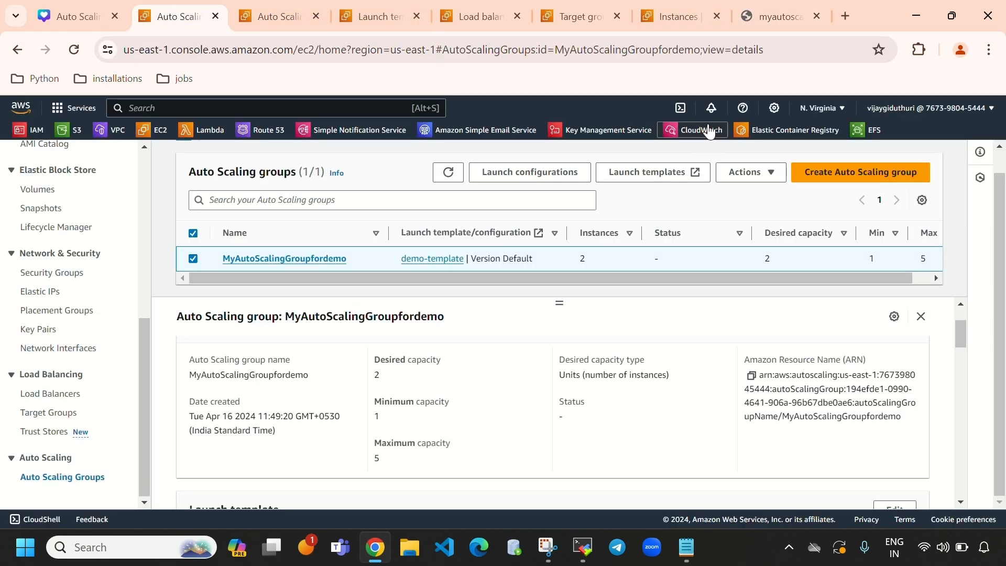
pyautogui.click(678, 19)
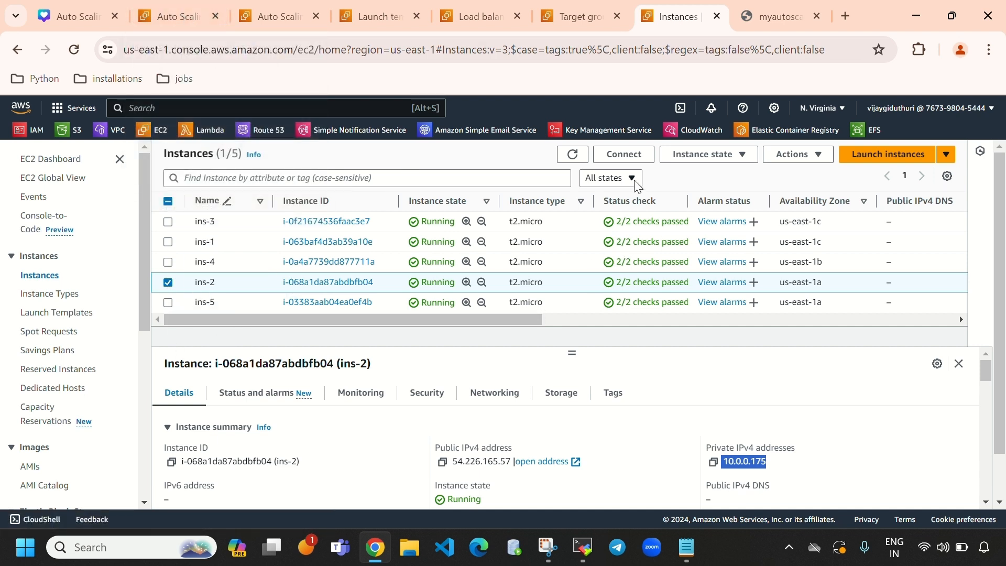
pyautogui.click(573, 156)
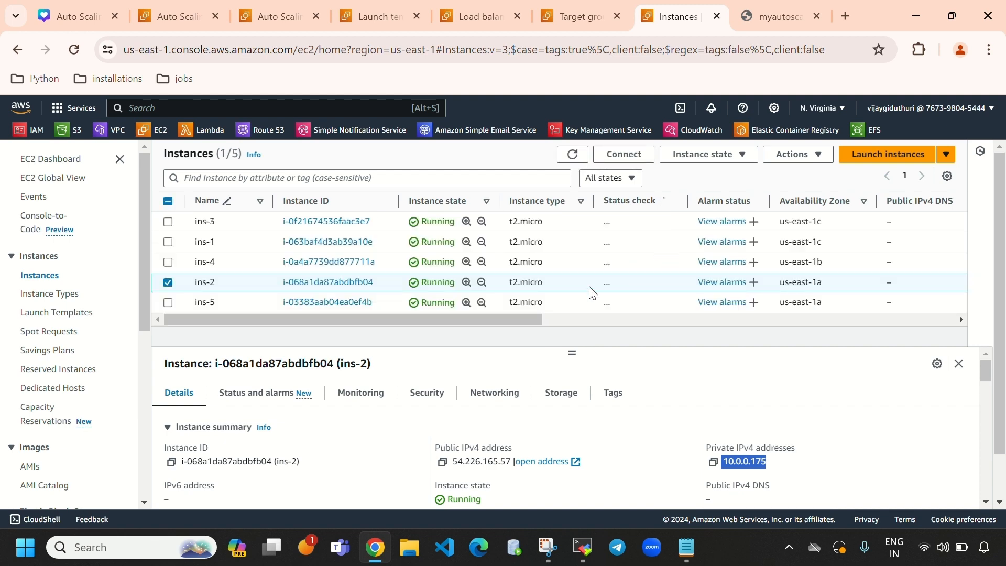
pyautogui.click(175, 17)
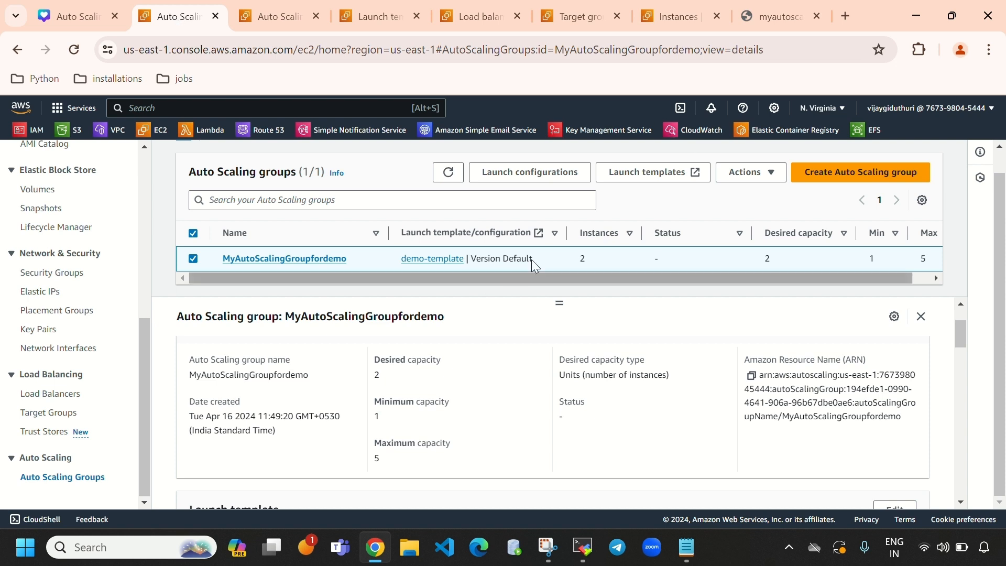
pyautogui.click(441, 178)
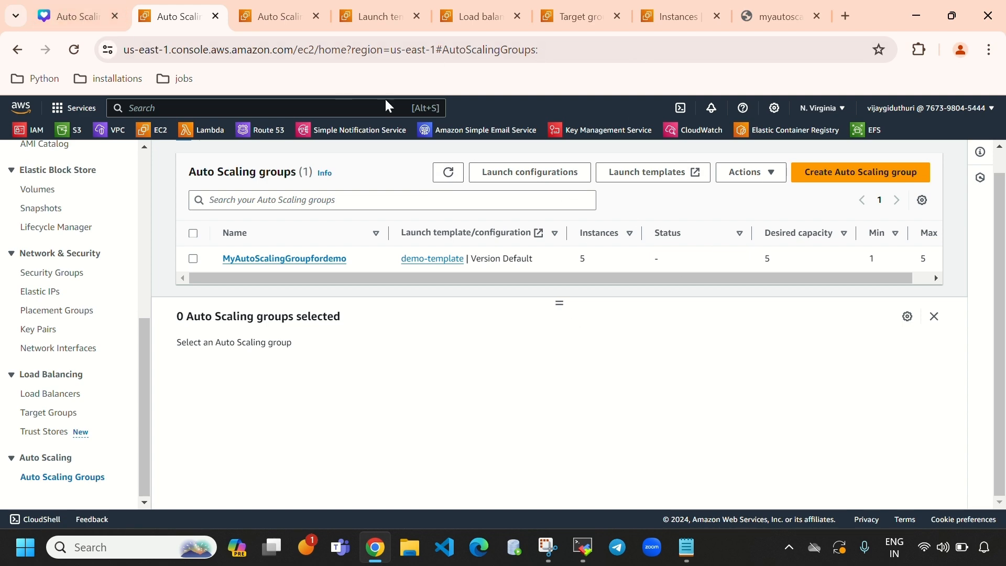
# Step: Review the registered targets of target group MyAutoScalingGroupfordemo-1, the load balancer and the EC2 instances list
pyautogui.click(964, 19)
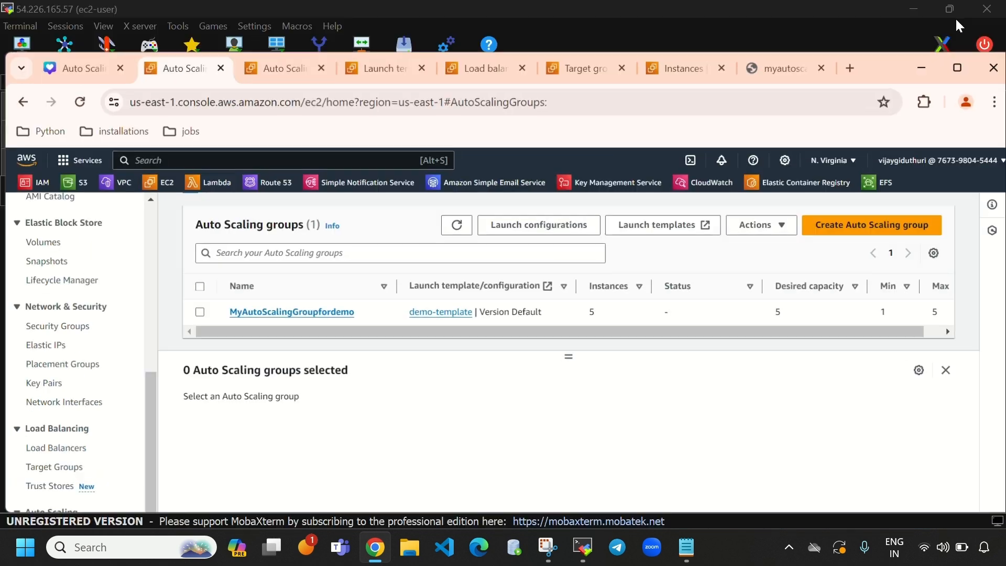
pyautogui.click(659, 65)
pyautogui.click(578, 79)
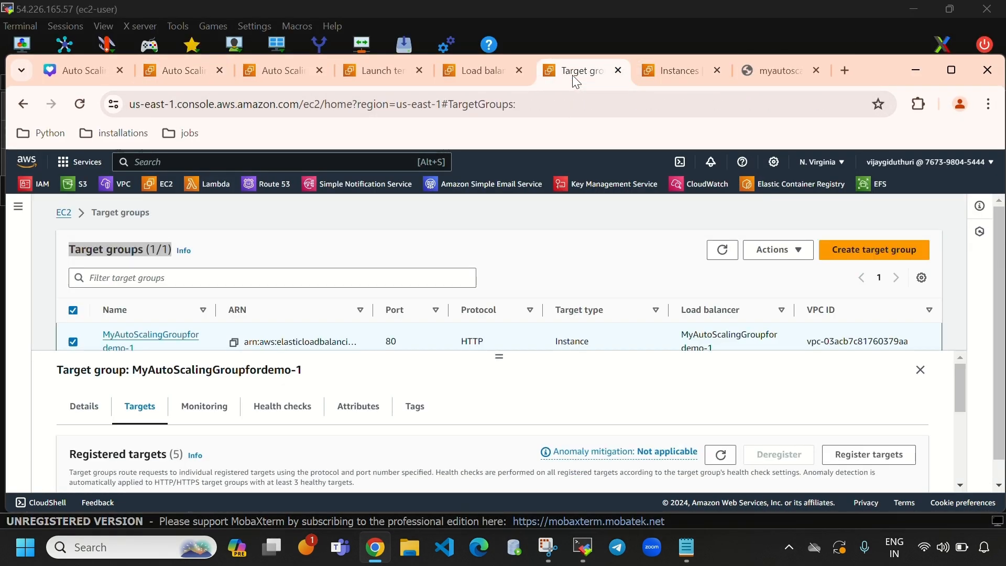
pyautogui.scroll(-5, 252, 424)
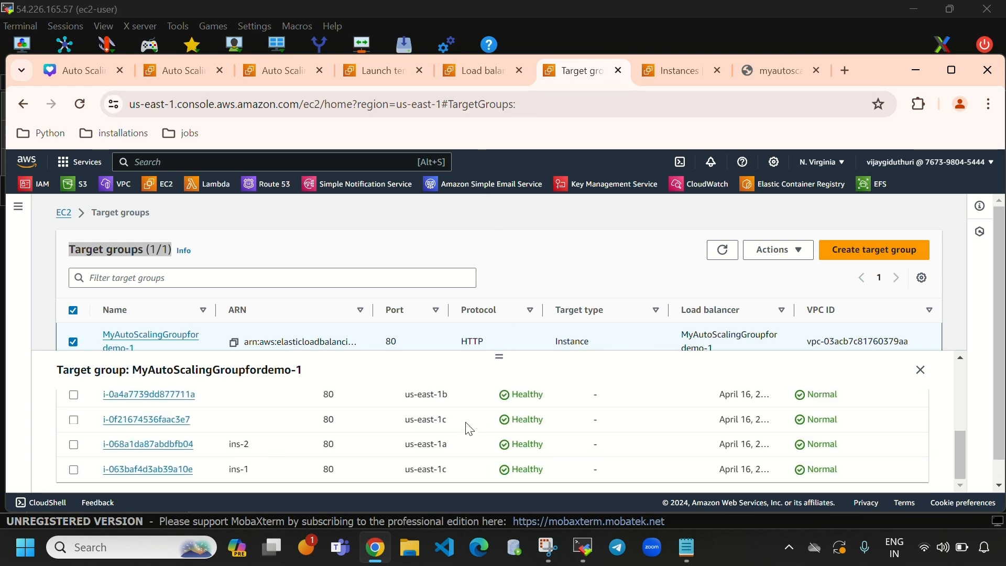
pyautogui.scroll(5, 493, 439)
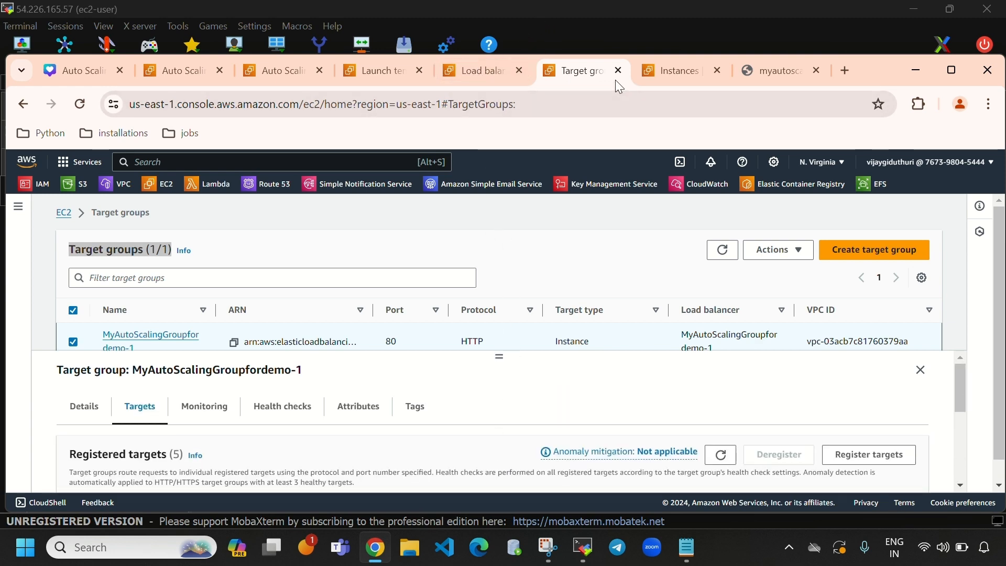
pyautogui.click(479, 81)
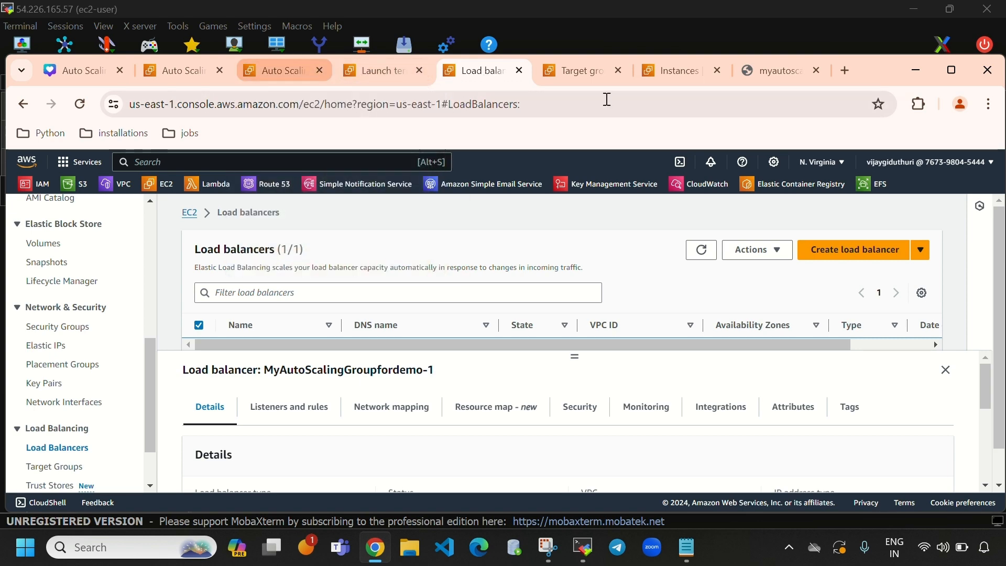
pyautogui.click(691, 73)
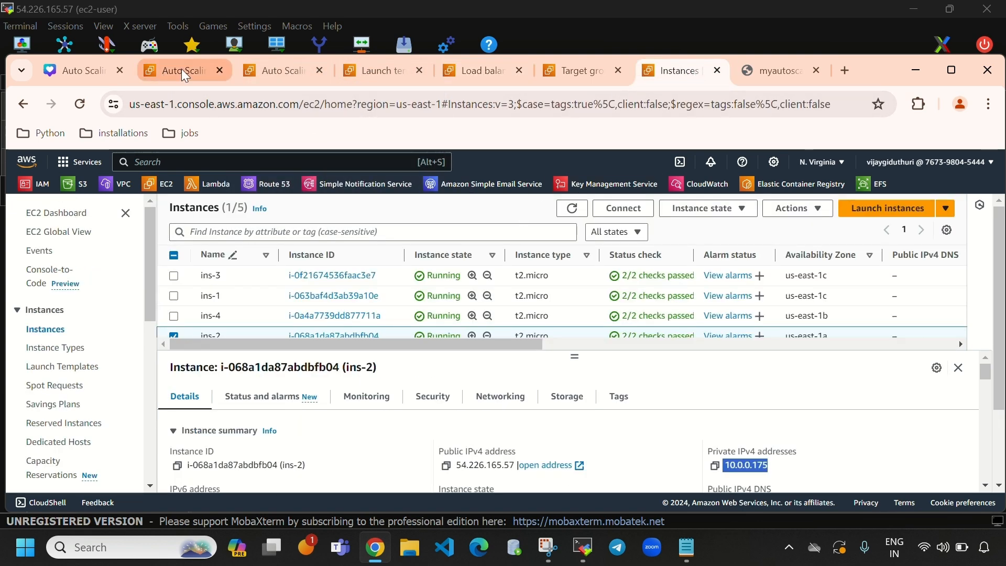
pyautogui.click(951, 70)
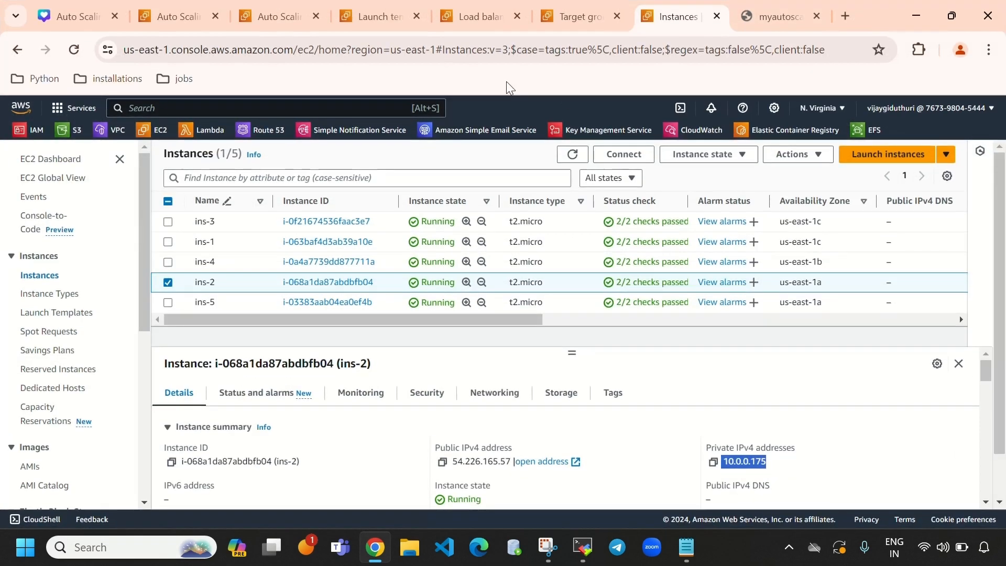
# Step: Delete the Auto Scaling group MyAutoScalingGroupfordemo, entering "delete" as the confirmation text
pyautogui.click(193, 25)
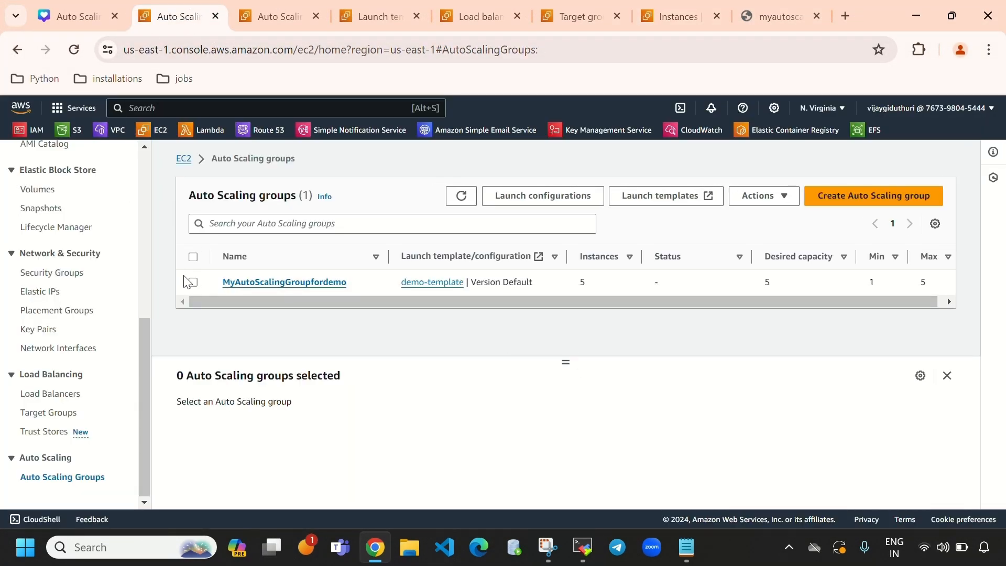
pyautogui.click(193, 283)
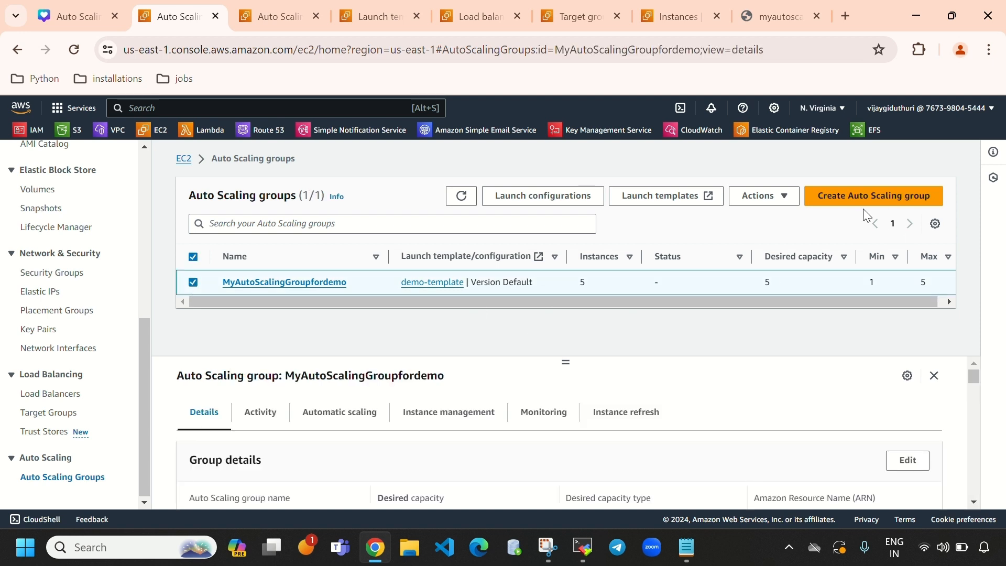
pyautogui.click(765, 198)
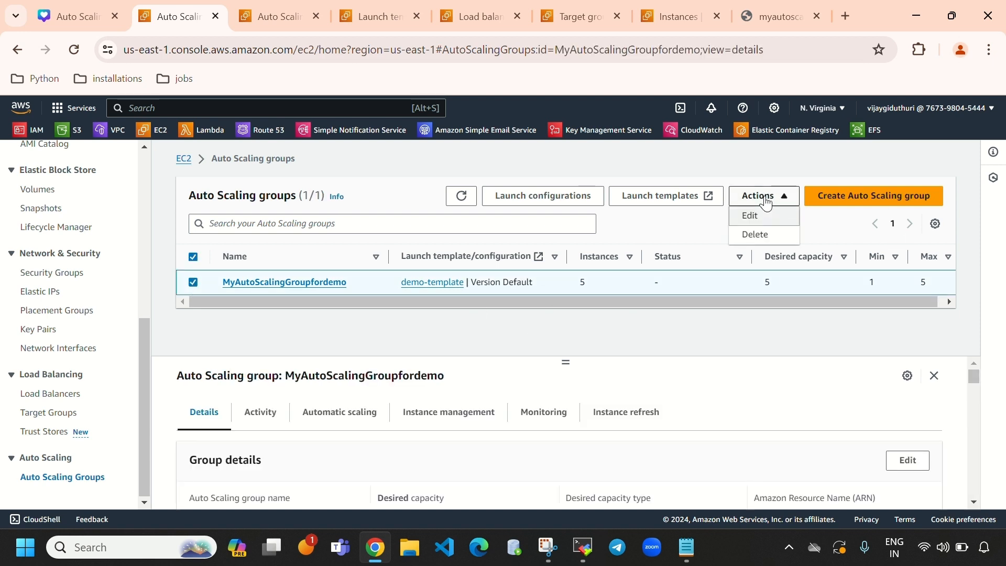
pyautogui.click(756, 235)
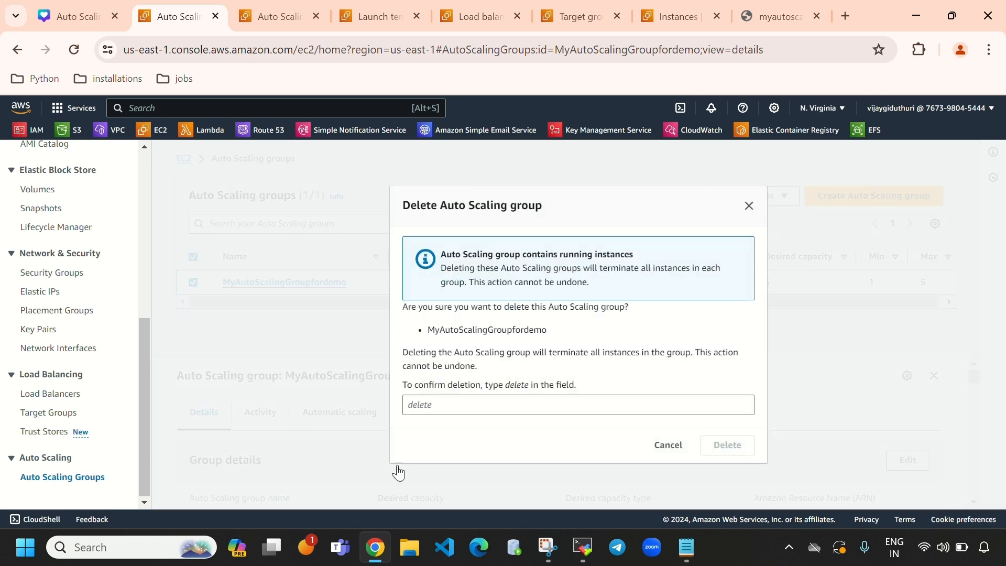
pyautogui.click(484, 404)
pyautogui.write('del')
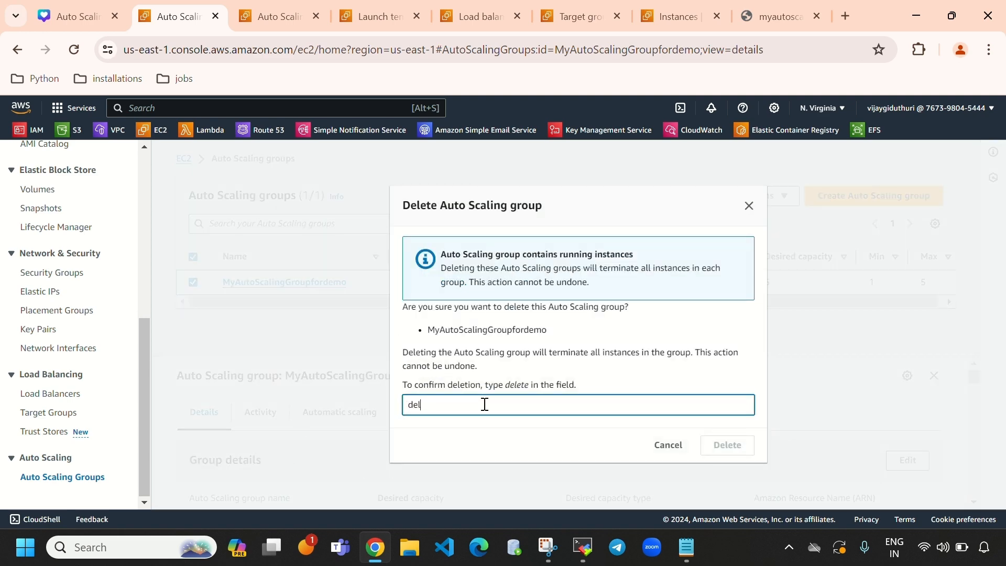
pyautogui.write('ete')
pyautogui.press('Return')
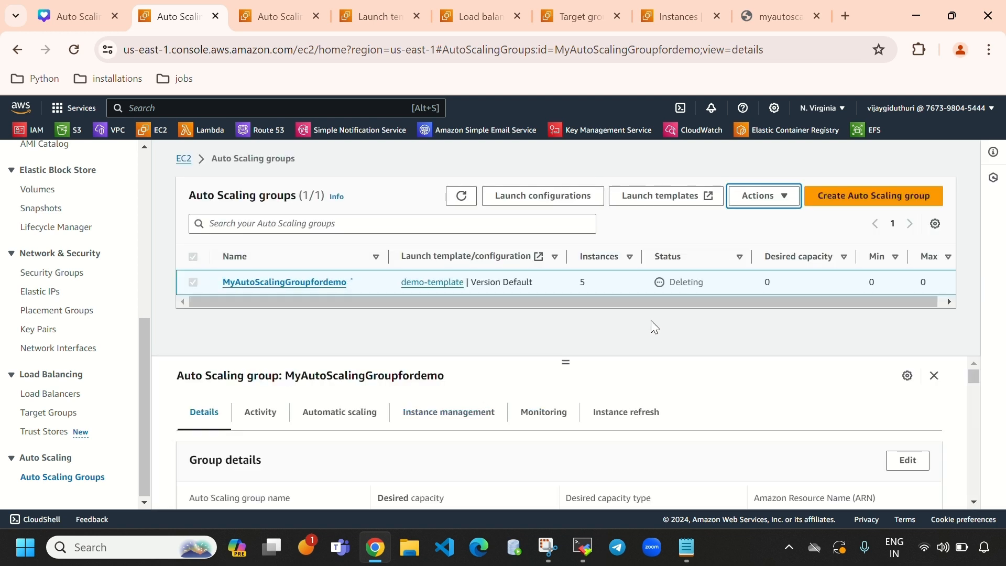
# Step: Check MyAutoScalingGroupfordemo's deletion status by refreshing the Auto Scaling groups list and the EC2 instances list
pyautogui.click(659, 282)
pyautogui.click(461, 195)
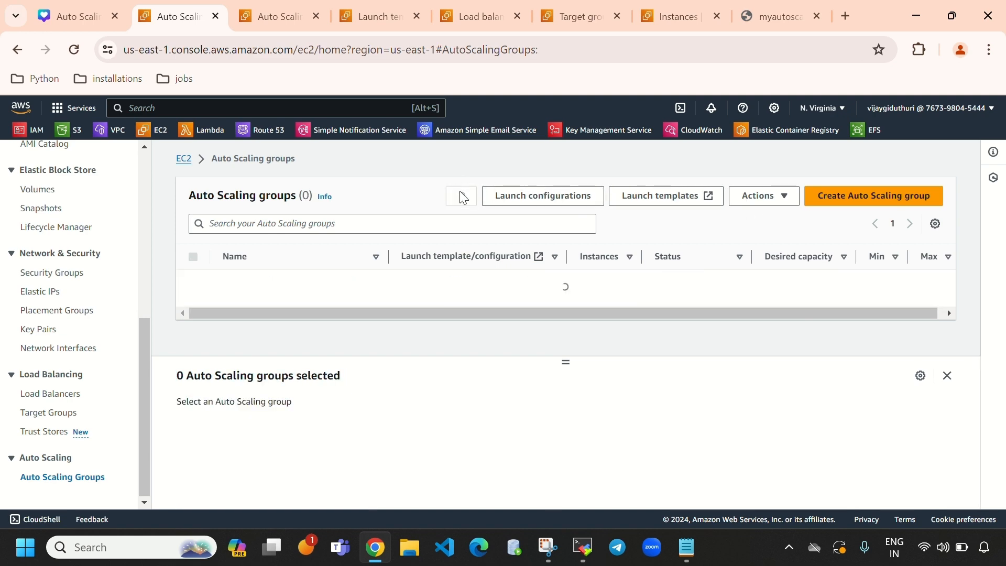
pyautogui.click(662, 16)
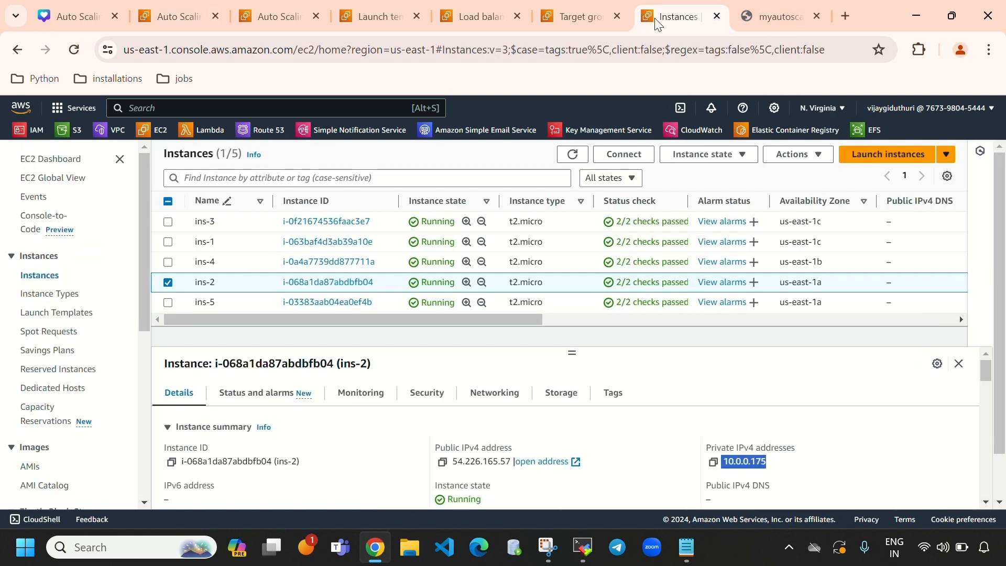
pyautogui.click(576, 160)
pyautogui.click(288, 30)
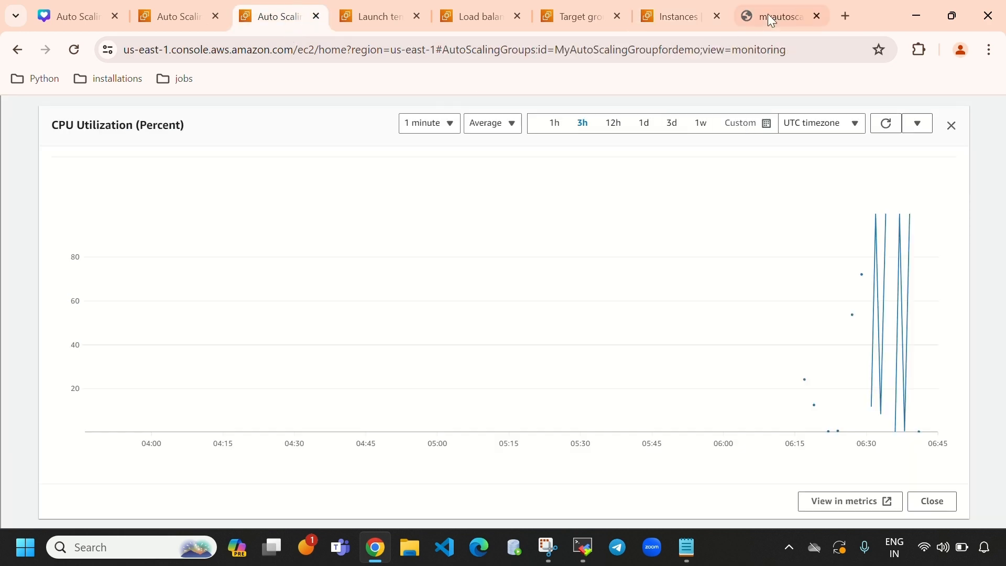
# Step: Refresh the load balancers, target groups and EC2 instances lists to check the cleanup progress
pyautogui.click(952, 16)
pyautogui.click(477, 70)
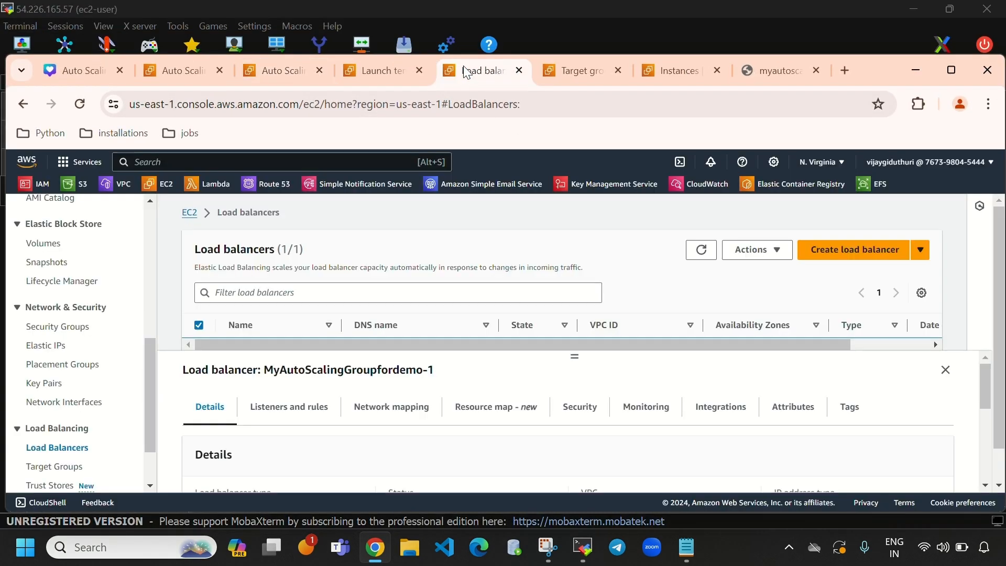
pyautogui.click(702, 252)
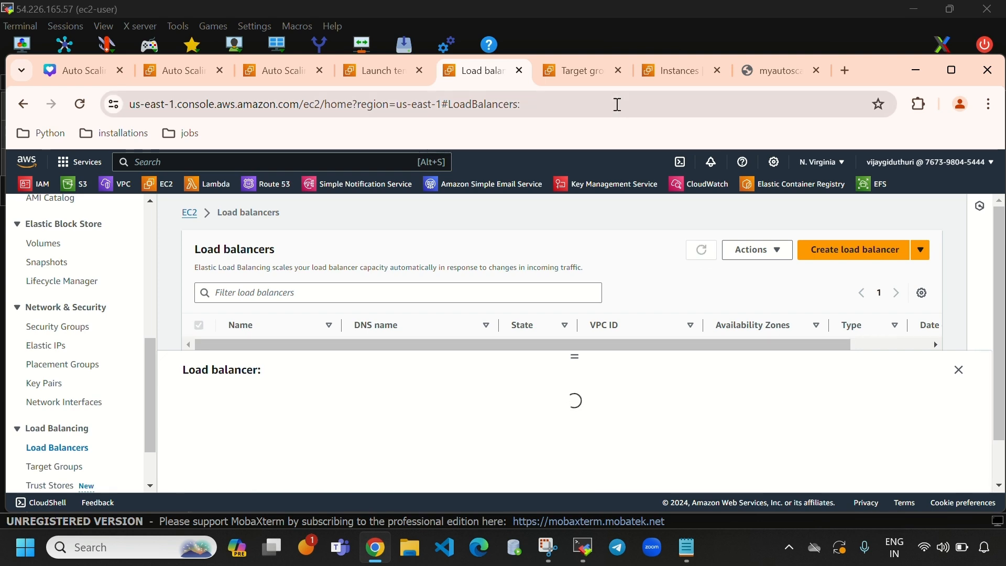
pyautogui.click(561, 71)
pyautogui.click(720, 250)
pyautogui.click(676, 70)
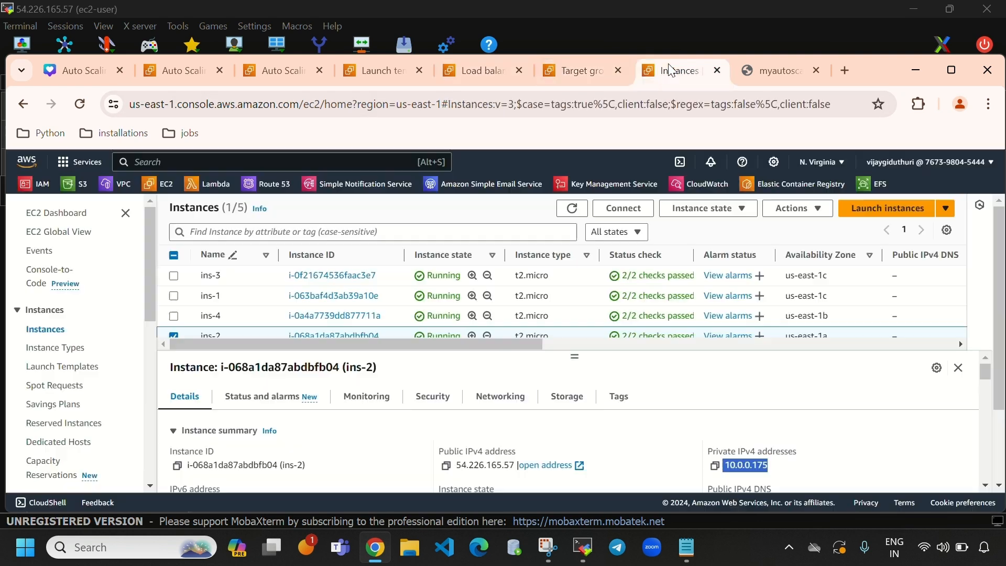
pyautogui.click(574, 208)
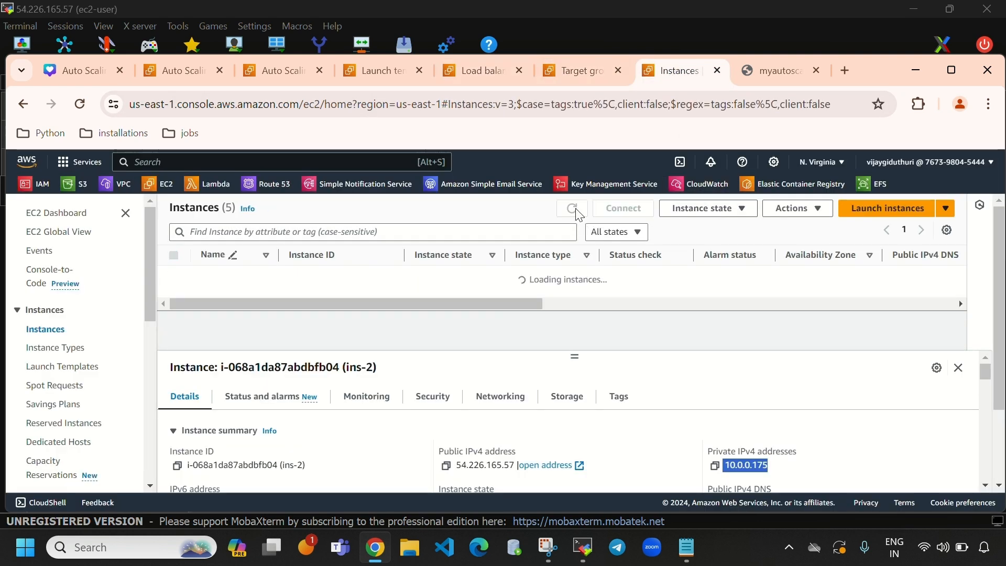
# Step: Recheck target group MyAutoScalingGroupfordemo-1's targets, refresh the load balancers list, and enlarge it to examine the load balancer's state
pyautogui.click(583, 80)
pyautogui.click(721, 252)
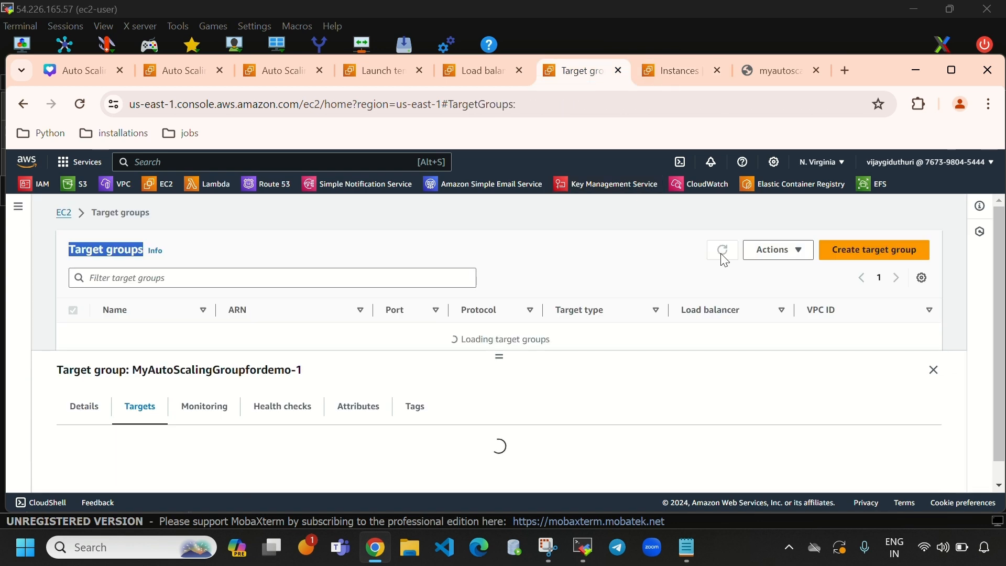
pyautogui.scroll(-3, 538, 408)
pyautogui.scroll(5, 538, 409)
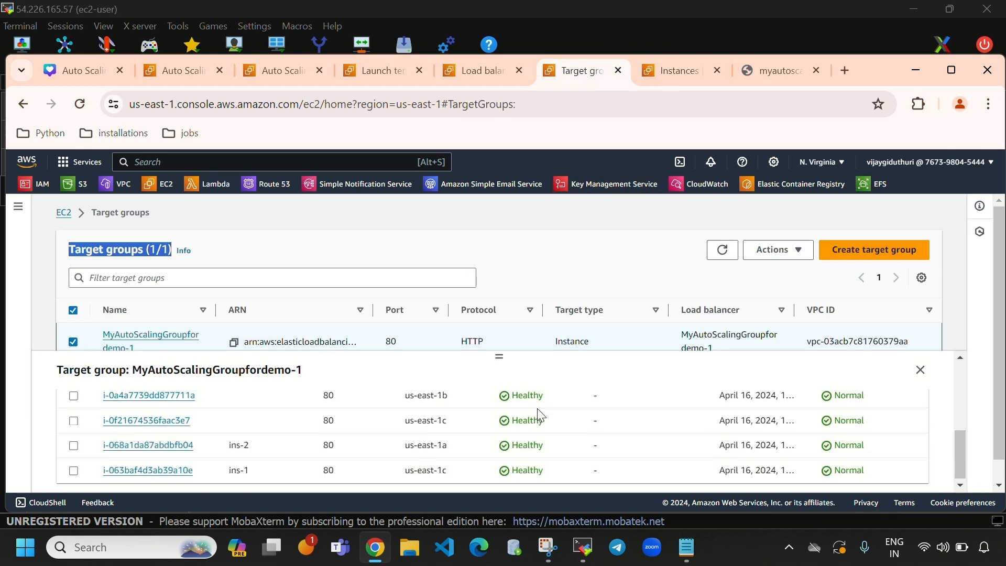
pyautogui.click(474, 73)
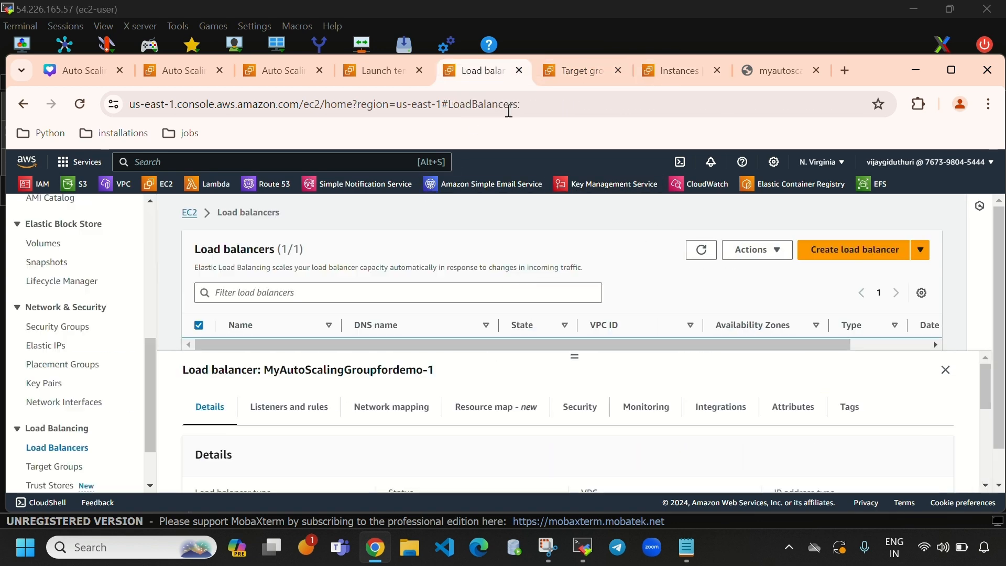
pyautogui.click(712, 251)
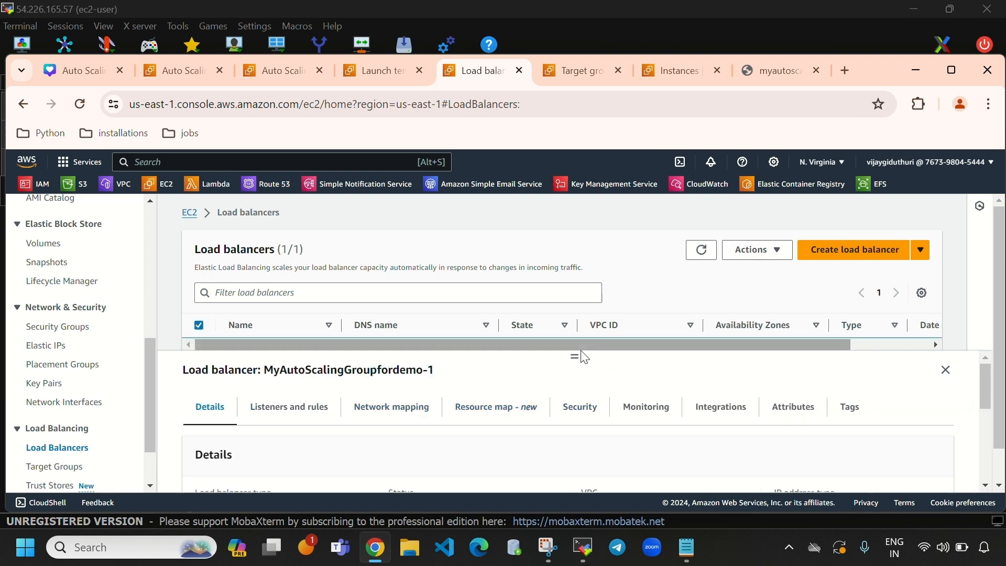
pyautogui.moveTo(570, 358); pyautogui.dragTo(566, 412)
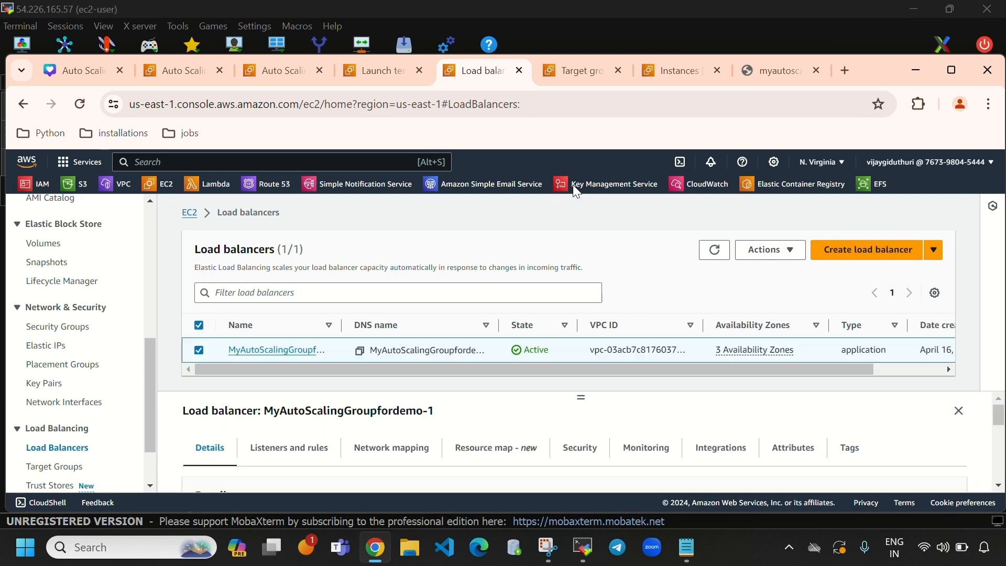
# Step: View MyAutoScalingGroupfordemo's CPU utilization chart in the maximized browser window
pyautogui.click(361, 78)
pyautogui.click(283, 78)
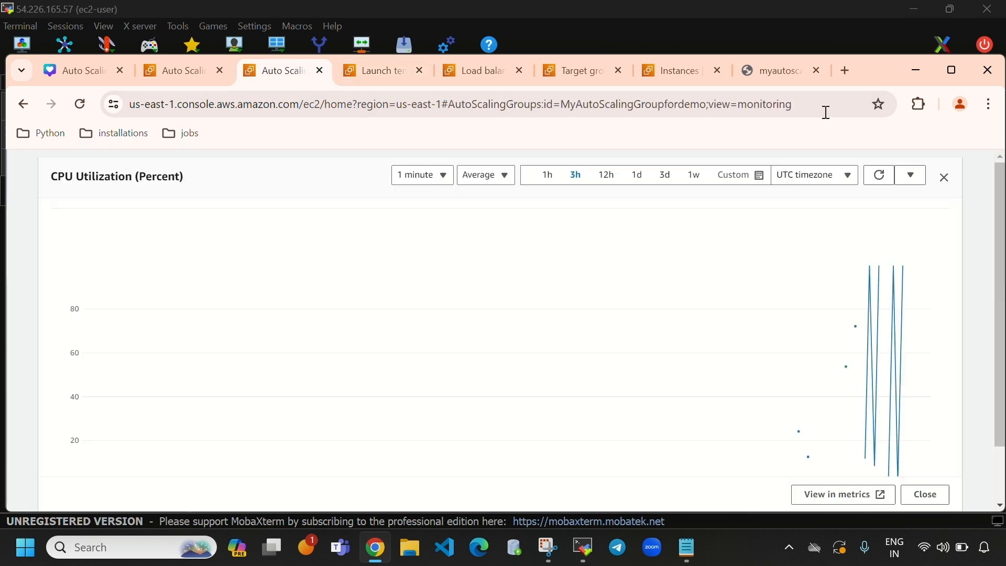
pyautogui.click(951, 69)
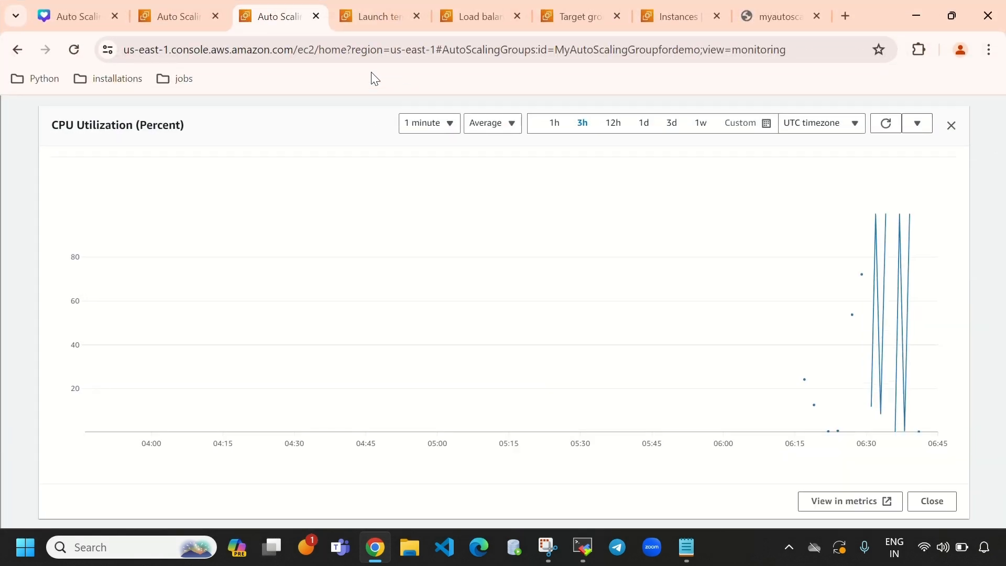
# Step: Close the CPU utilization monitoring page and refresh the Auto Scaling groups list to check MyAutoScalingGroupfordemo's status
pyautogui.click(315, 16)
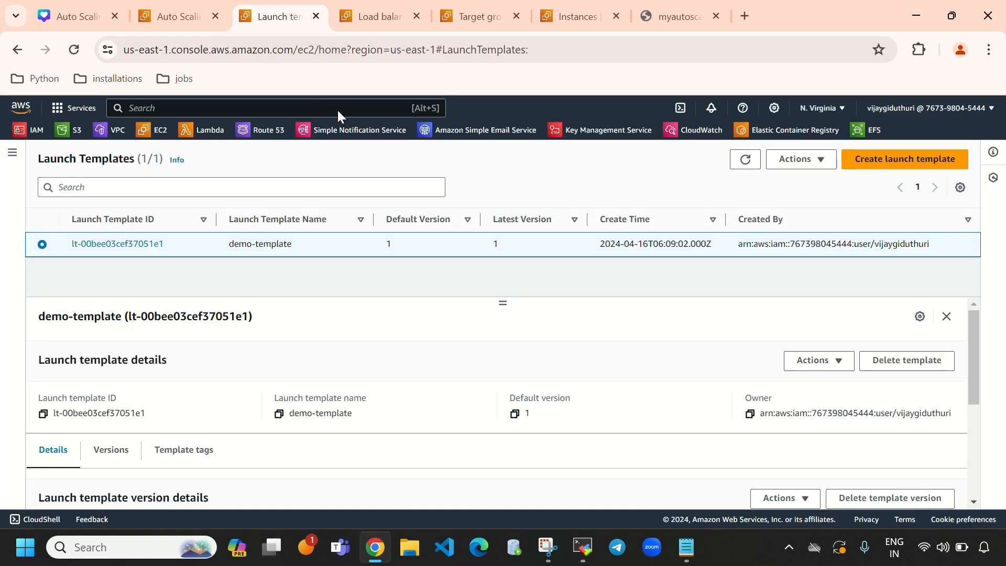
pyautogui.click(175, 14)
pyautogui.click(459, 196)
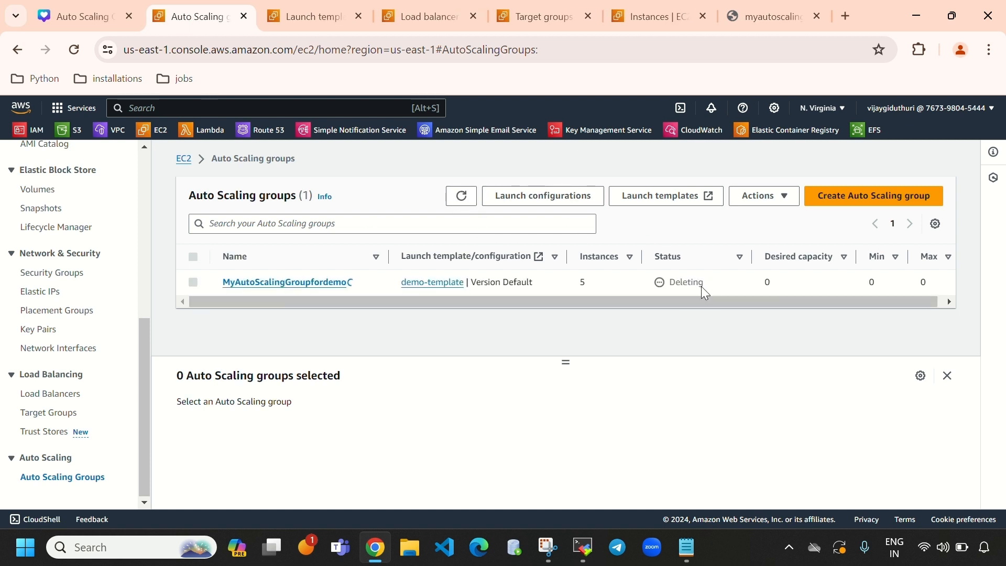
# Step: Refresh the EC2 instances list repeatedly and examine the instance states and status checks
pyautogui.click(643, 17)
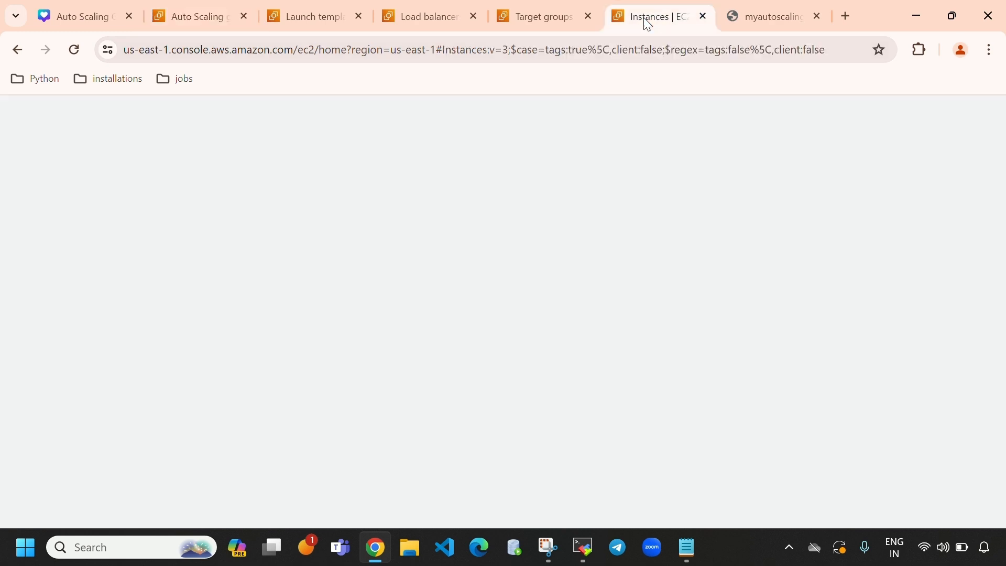
pyautogui.click(572, 154)
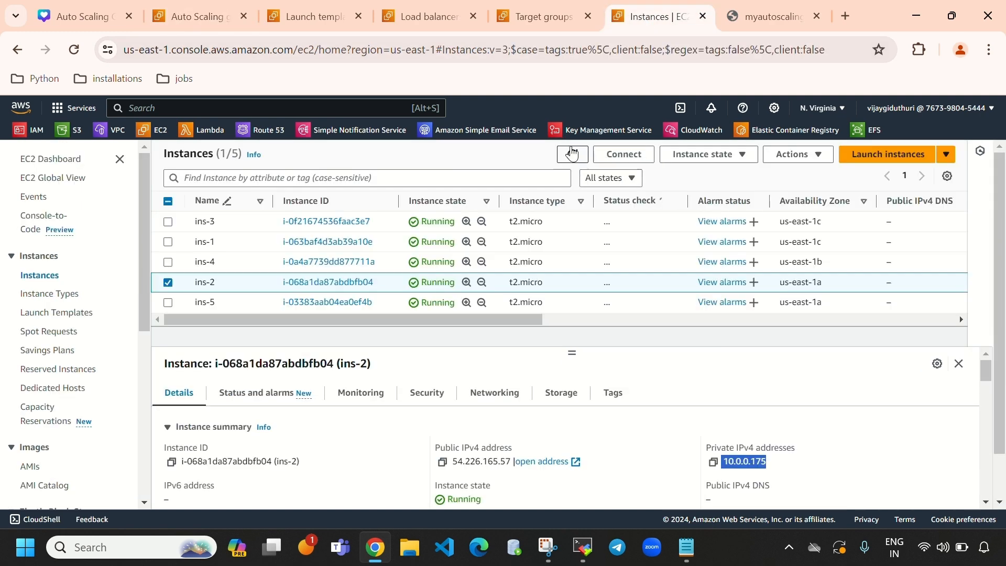
pyautogui.click(571, 149)
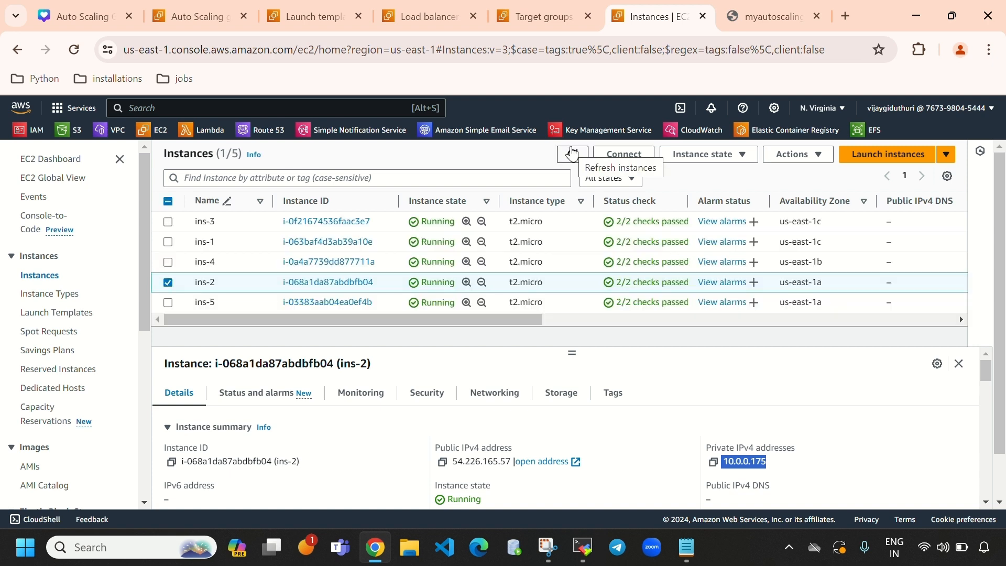
pyautogui.moveTo(455, 223); pyautogui.dragTo(422, 228)
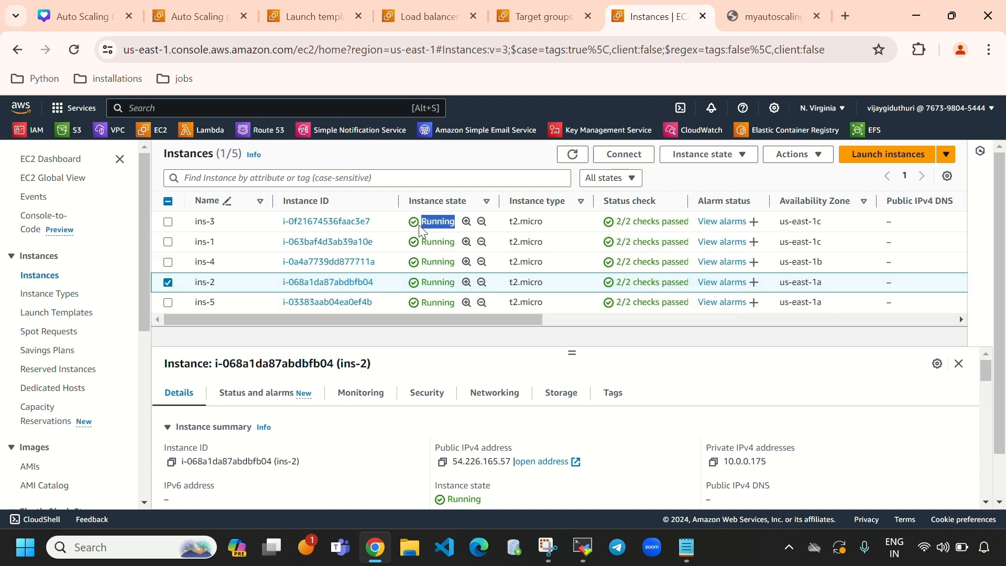
pyautogui.click(575, 153)
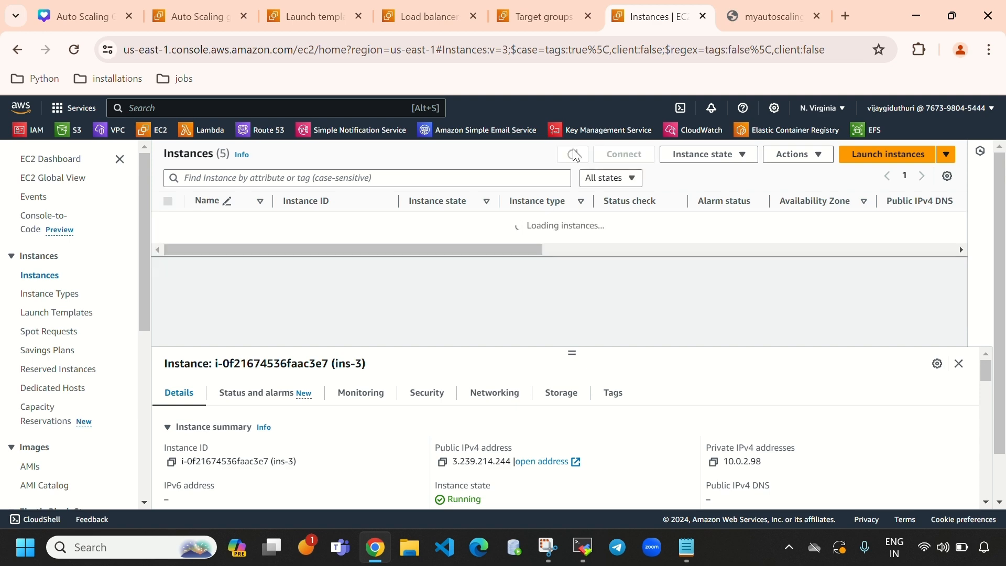
pyautogui.click(575, 153)
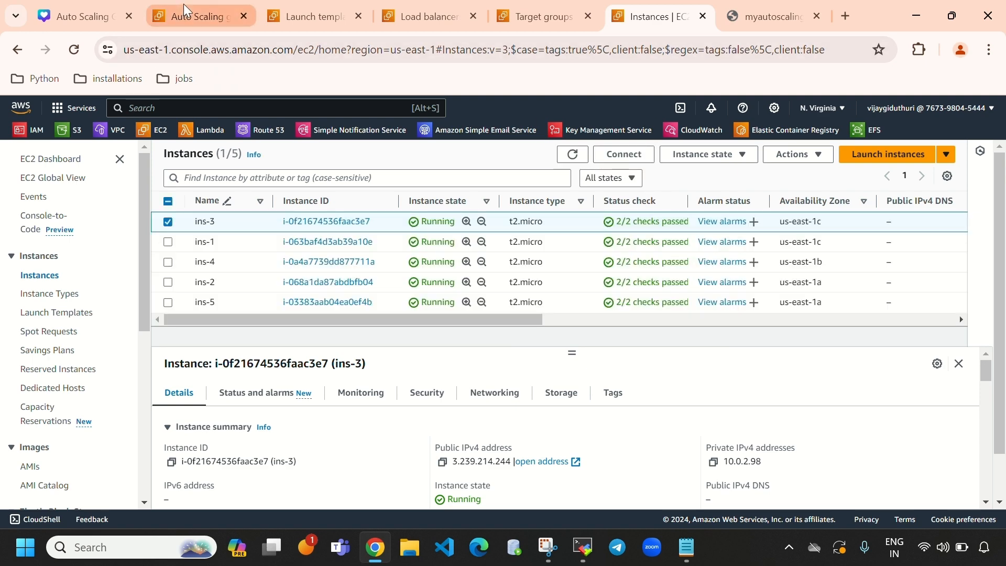
# Step: Compare MyAutoScalingGroupfordemo's status with the EC2 instances, refreshing the instances list repeatedly and inspecting ins-4's state
pyautogui.click(186, 13)
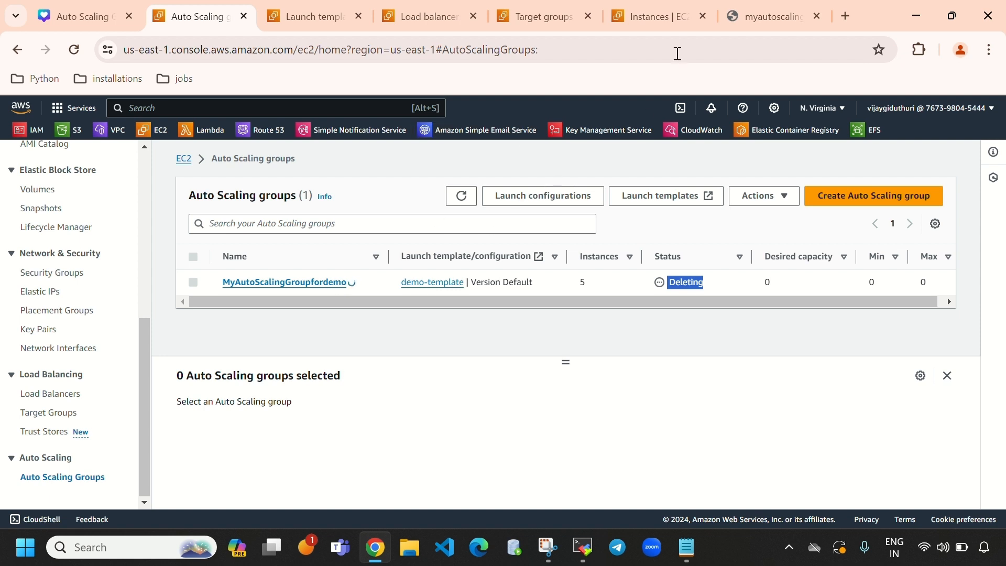
pyautogui.click(640, 17)
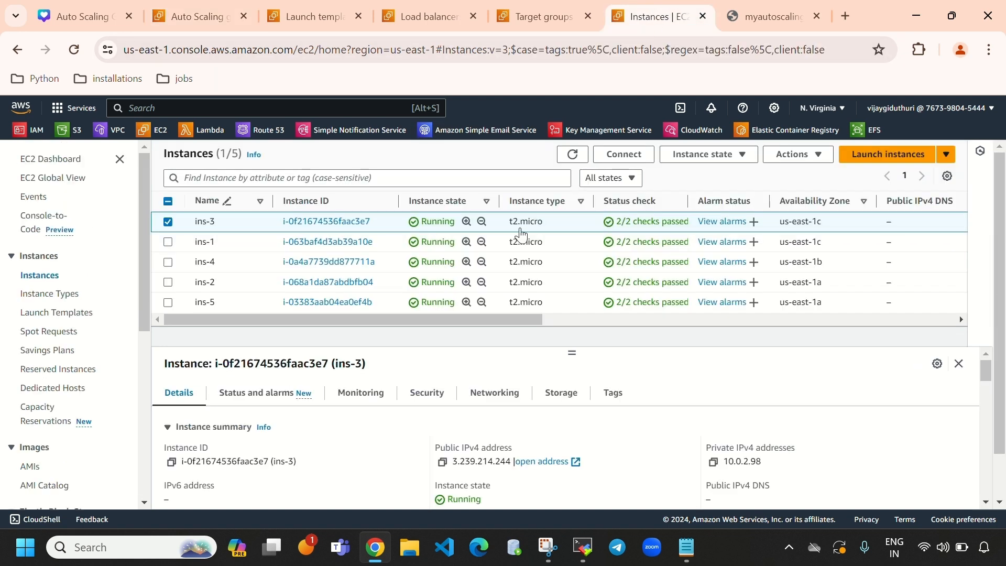
pyautogui.click(573, 154)
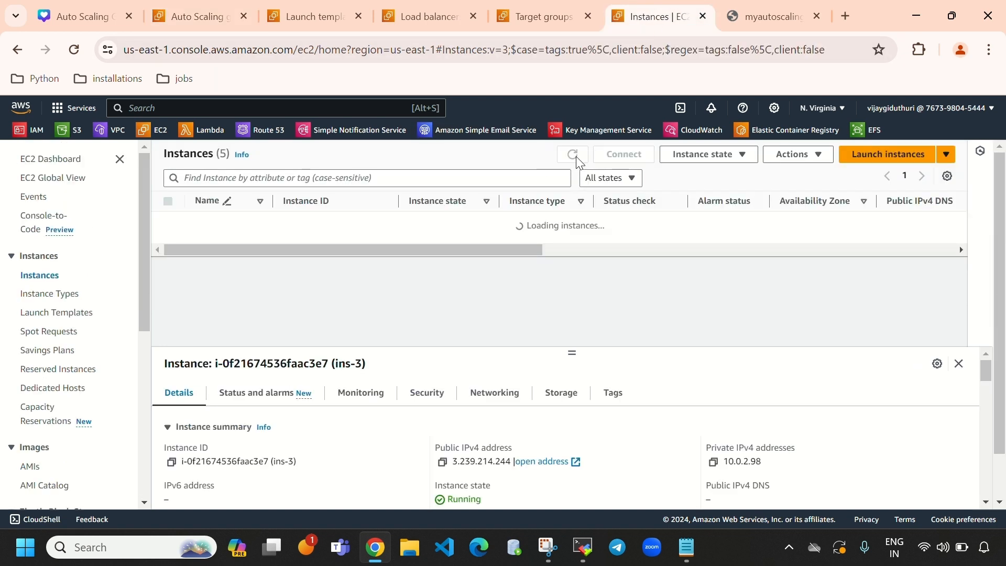
pyautogui.click(576, 157)
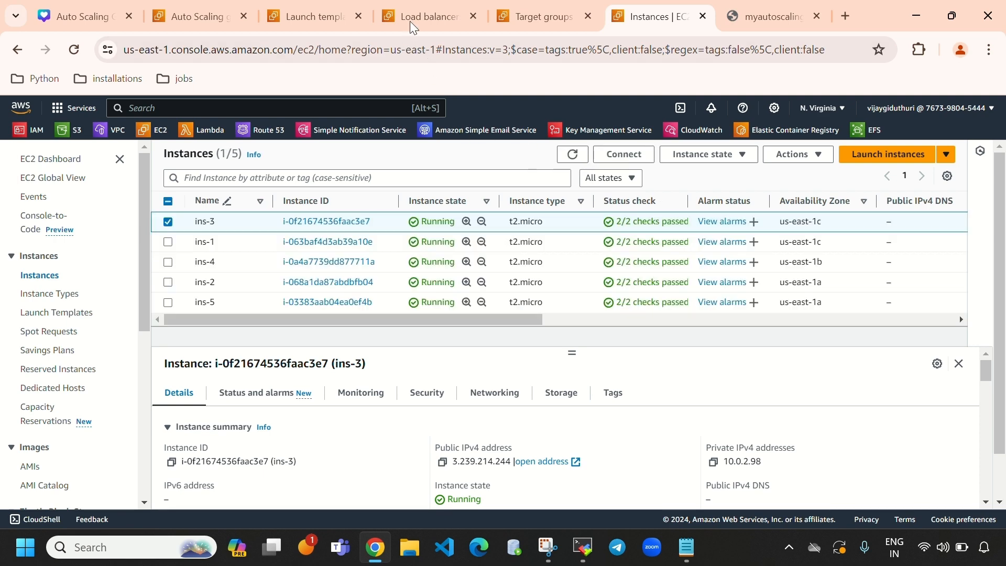
pyautogui.click(572, 155)
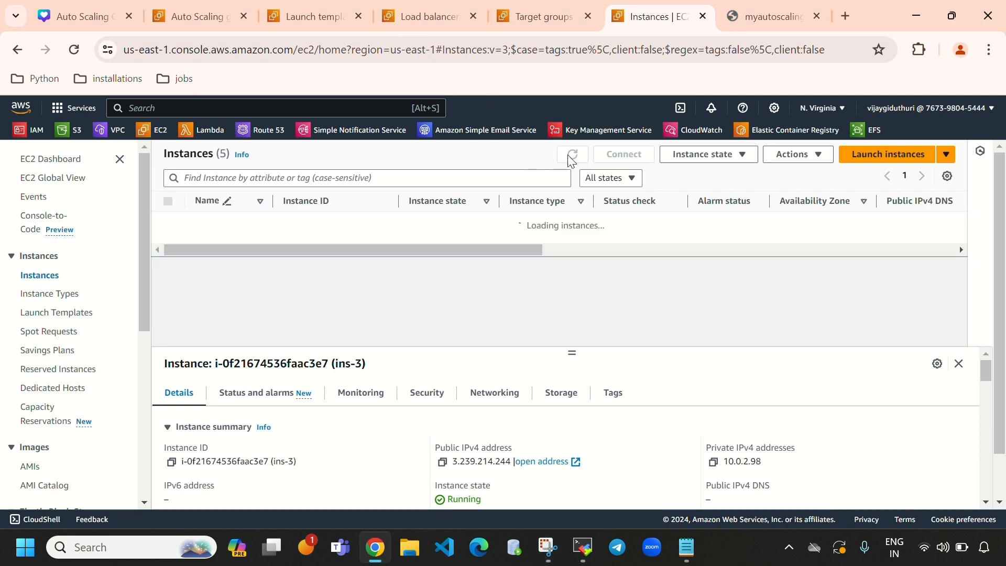
pyautogui.click(570, 156)
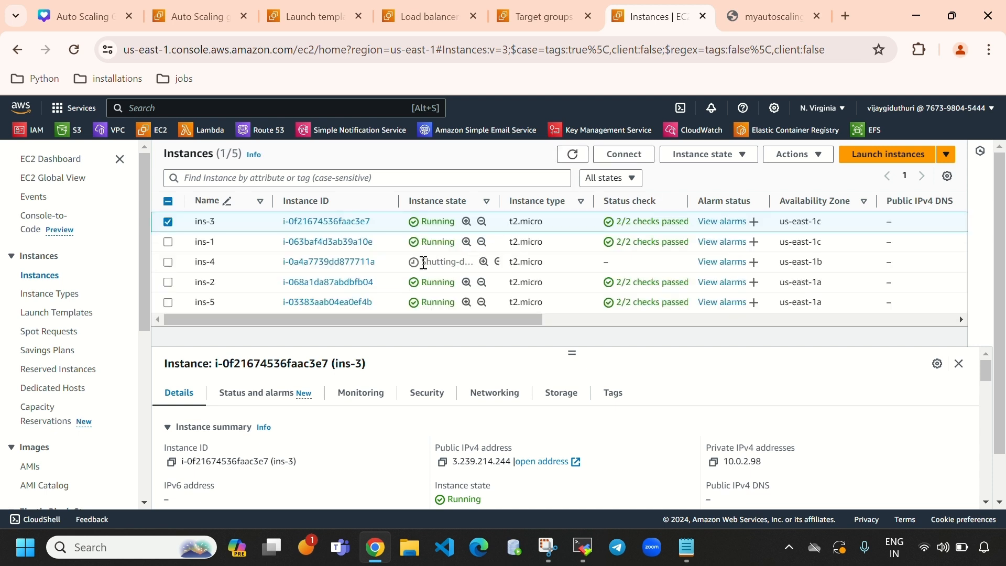
pyautogui.click(462, 269)
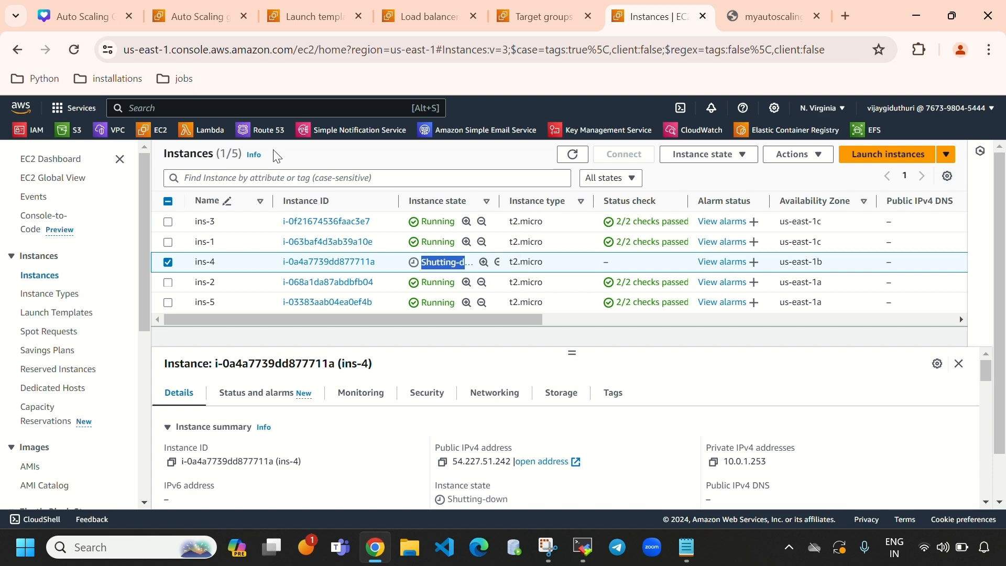
# Step: Refresh the Auto Scaling groups list and examine MyAutoScalingGroupfordemo's deletion status
pyautogui.click(198, 15)
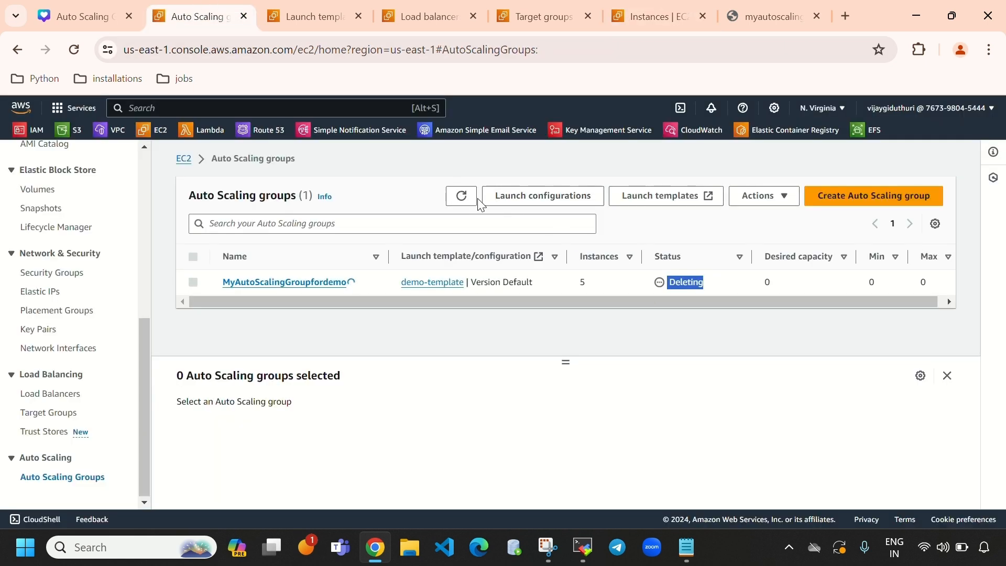
pyautogui.click(458, 201)
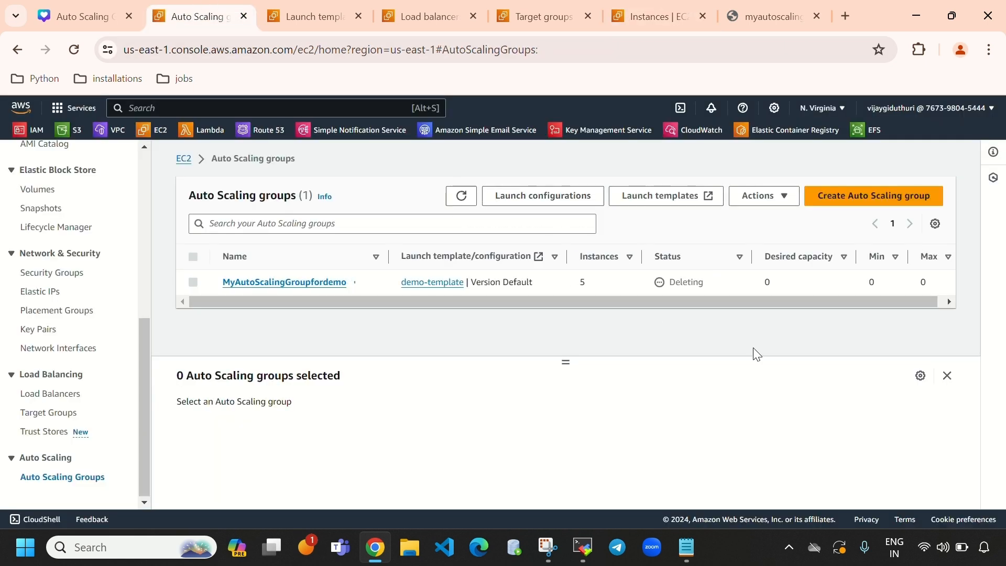
pyautogui.moveTo(710, 283); pyautogui.dragTo(662, 284)
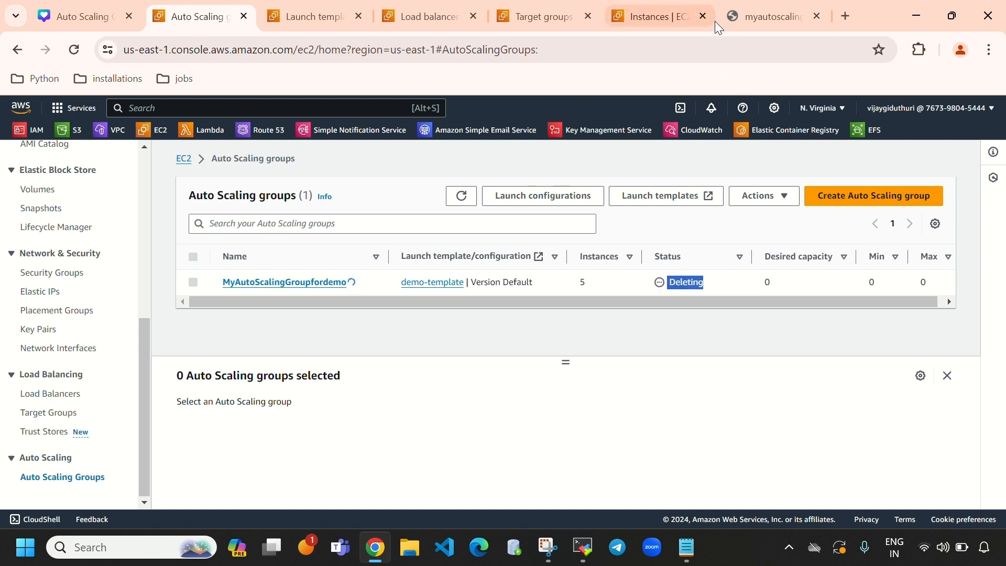
# Step: Refresh the EC2 instances list and inspect the states of ins-1 and ins-4
pyautogui.click(638, 4)
pyautogui.click(572, 154)
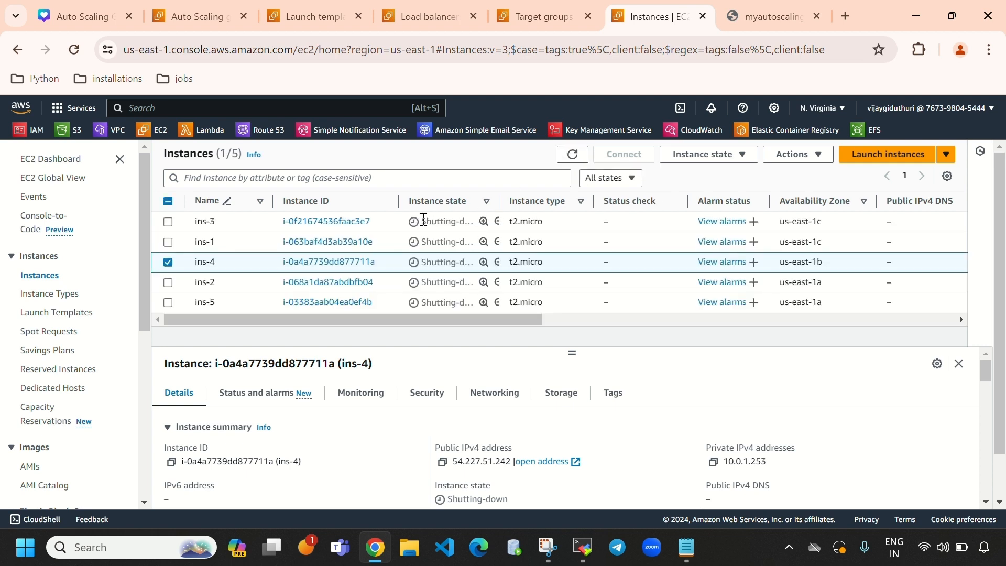
pyautogui.moveTo(423, 219); pyautogui.dragTo(478, 254)
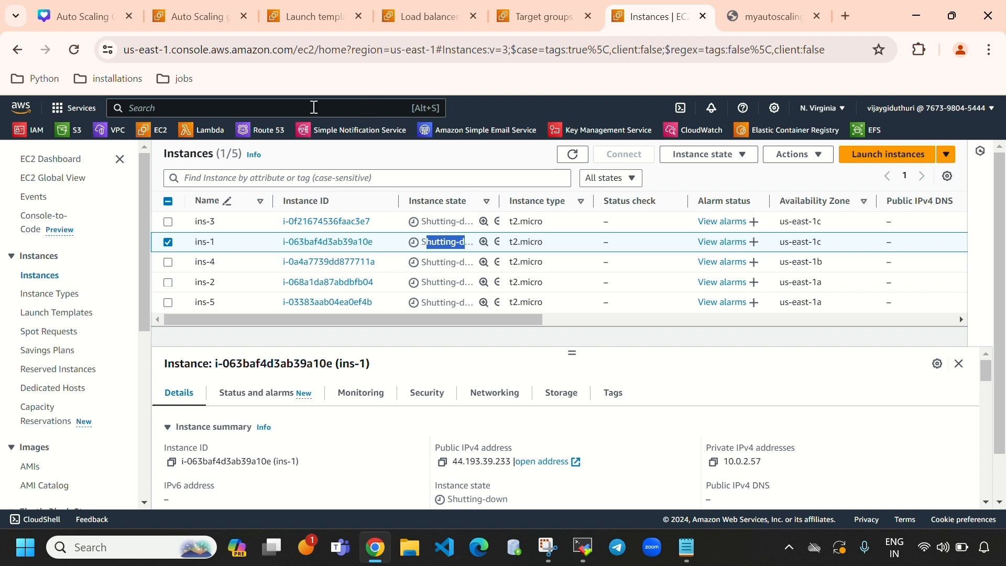
pyautogui.moveTo(203, 26)
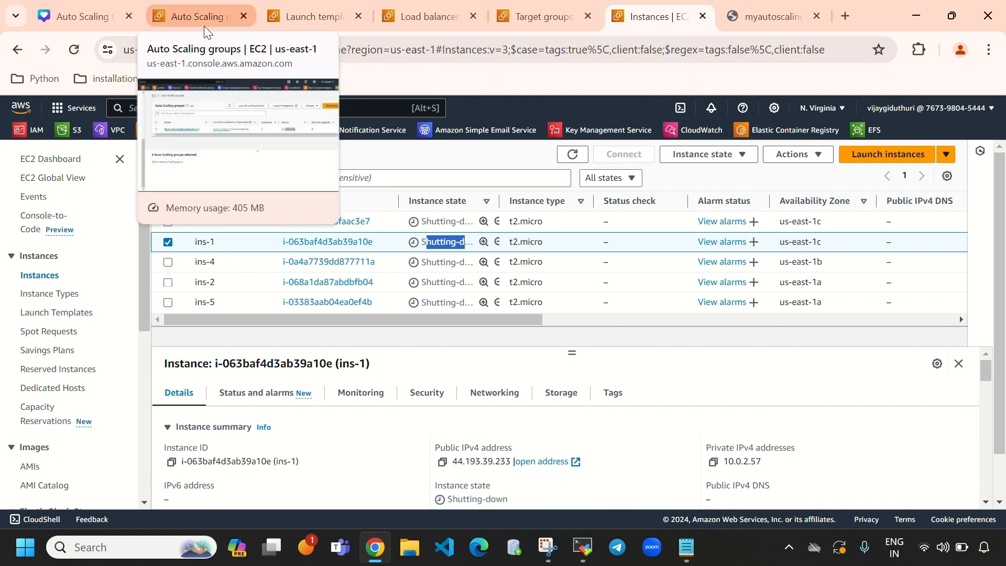
pyautogui.click(574, 155)
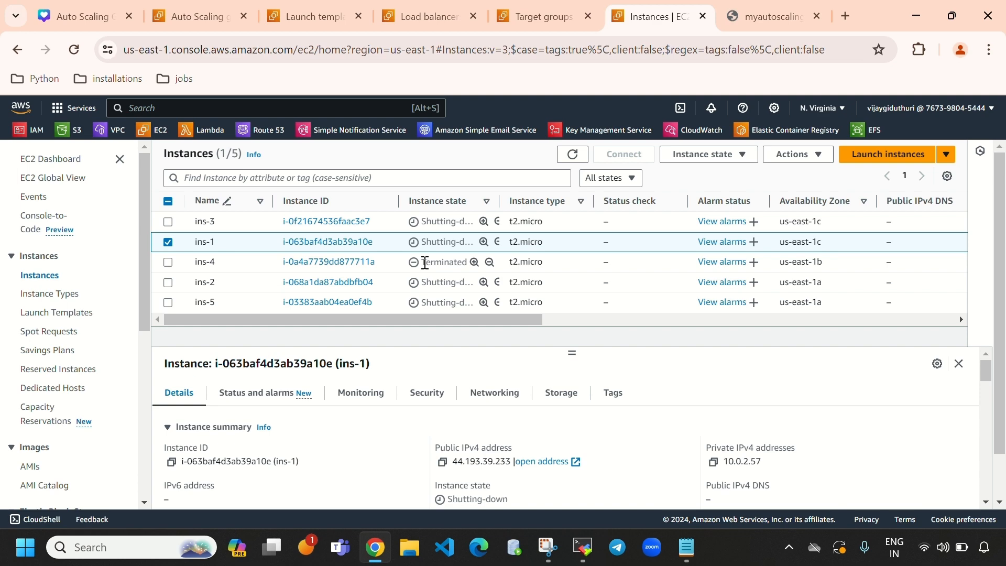
pyautogui.moveTo(425, 263); pyautogui.dragTo(468, 262)
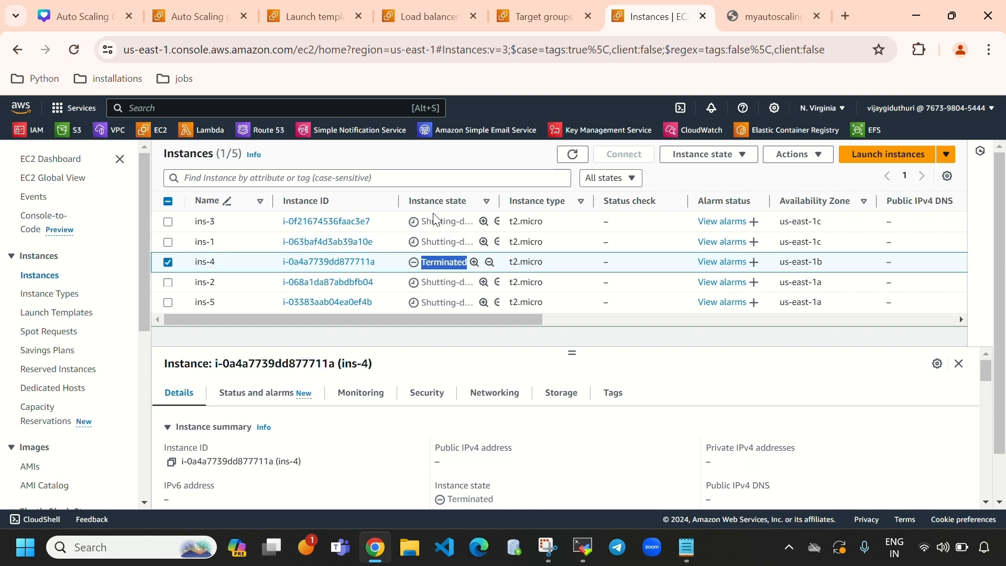
# Step: Restore the browser window to its smaller size, refresh the target groups list and enlarge it to check for remaining target groups
pyautogui.click(951, 15)
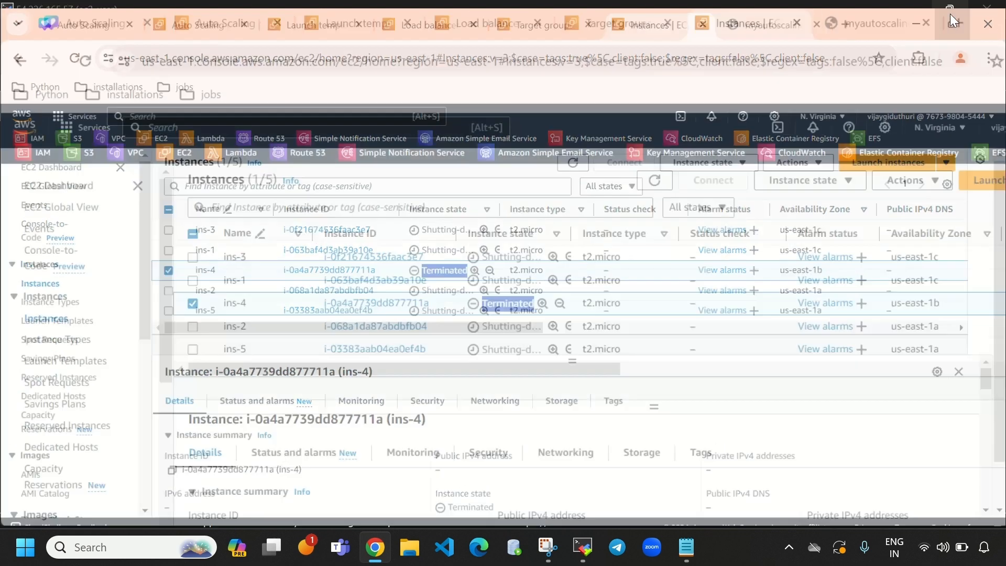
pyautogui.click(543, 78)
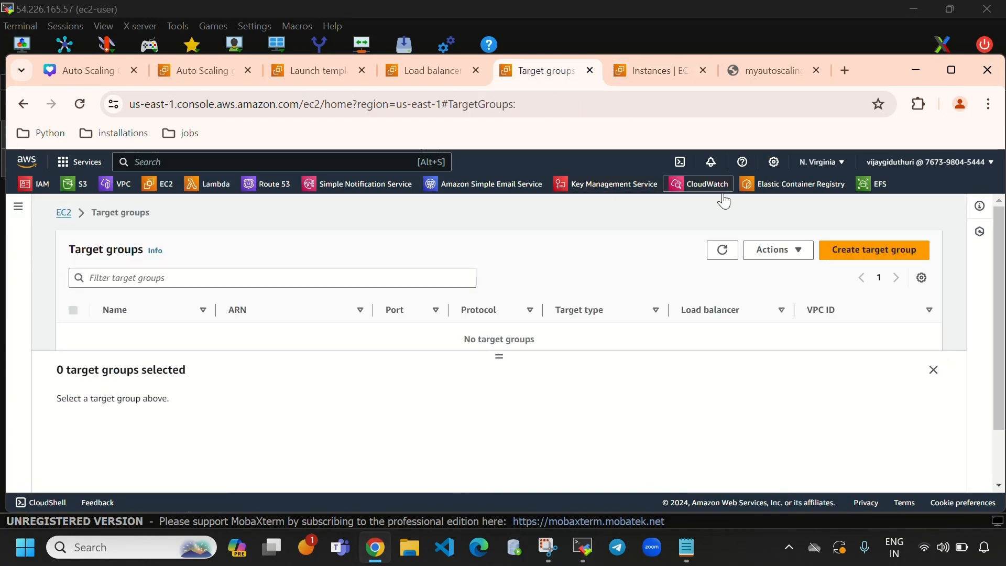
pyautogui.click(722, 249)
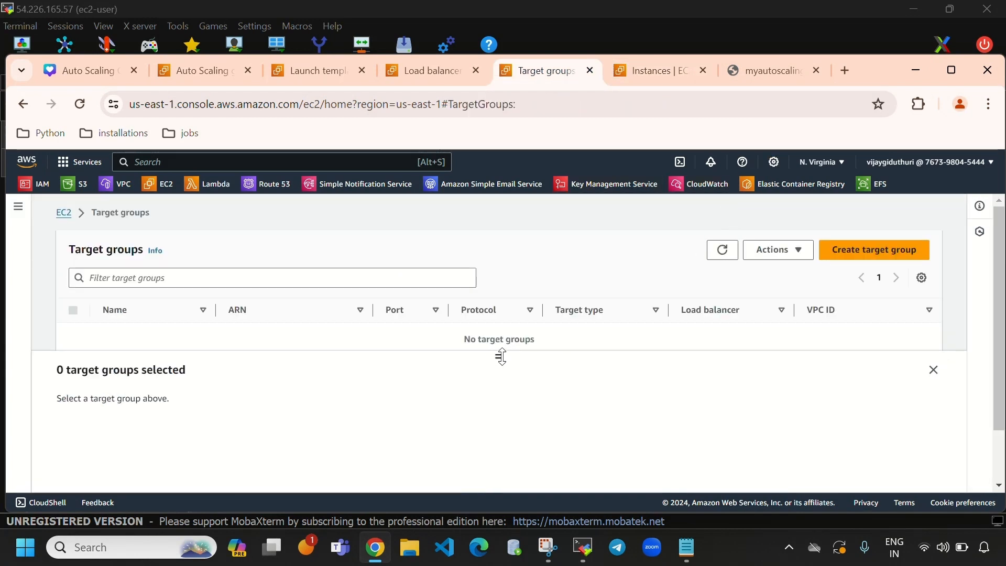
pyautogui.moveTo(499, 356); pyautogui.dragTo(507, 447)
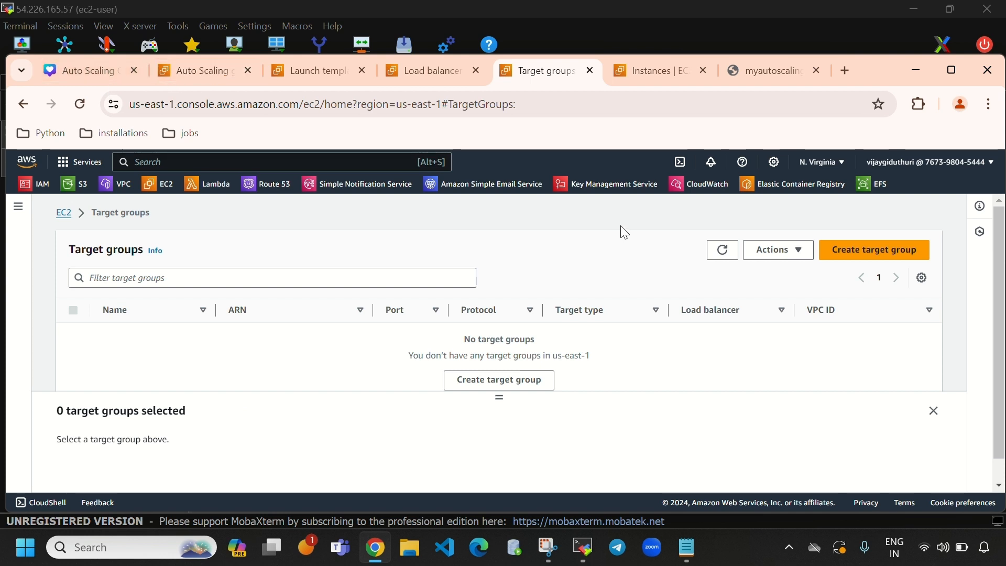
# Step: Refresh the load balancers list to check for remaining ones, and close the load balancers and target groups pages
pyautogui.click(435, 69)
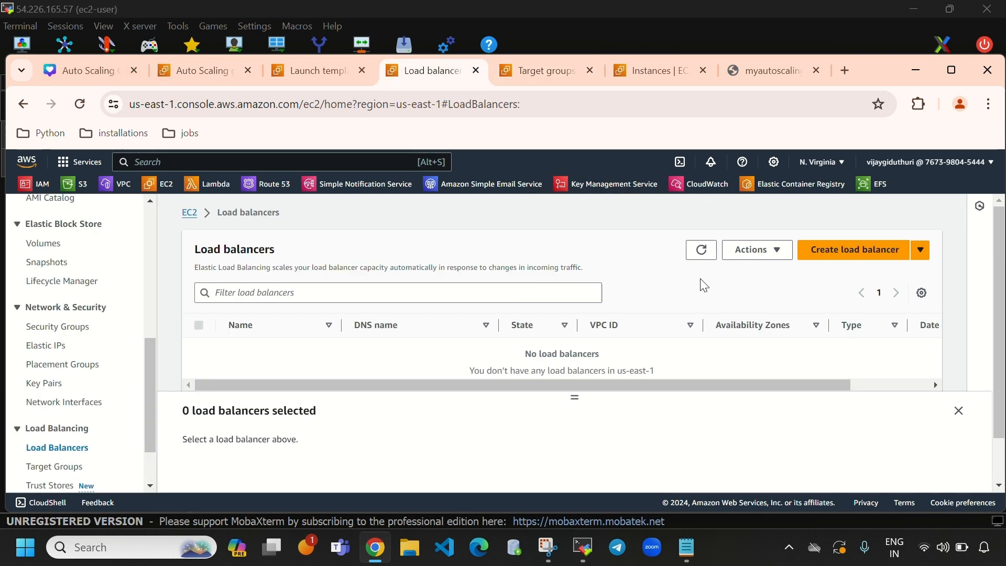
pyautogui.click(702, 251)
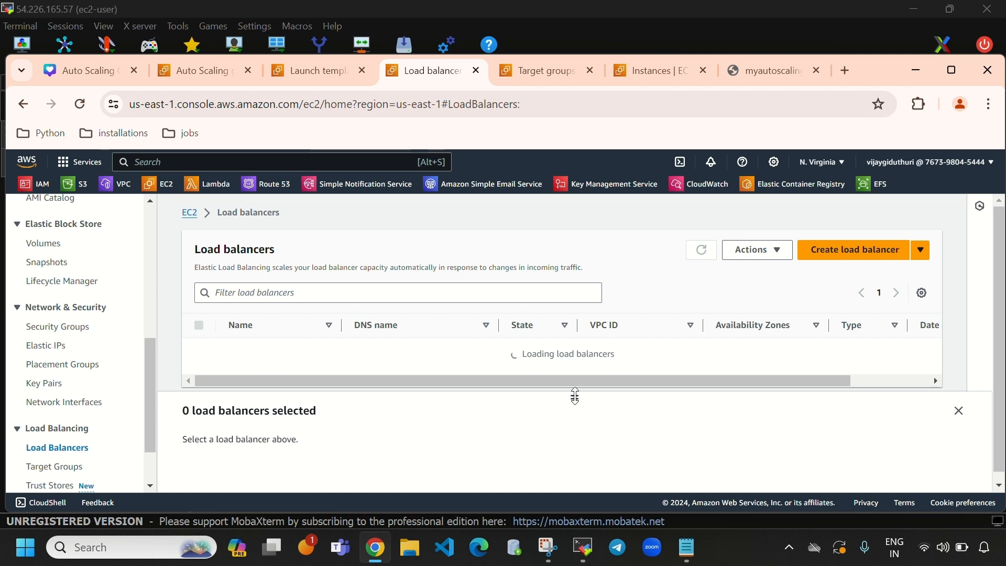
pyautogui.moveTo(525, 360); pyautogui.dragTo(655, 352)
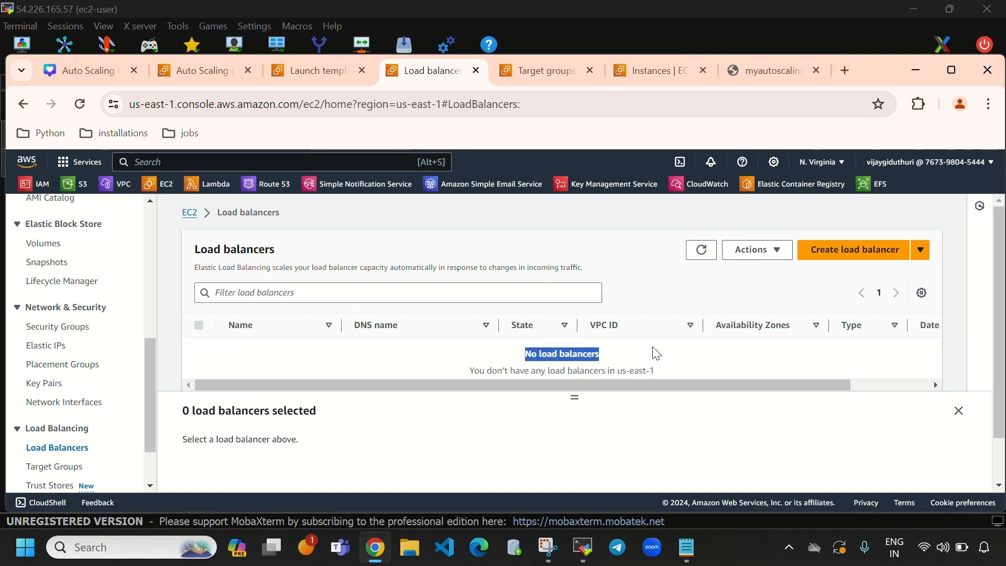
pyautogui.click(476, 71)
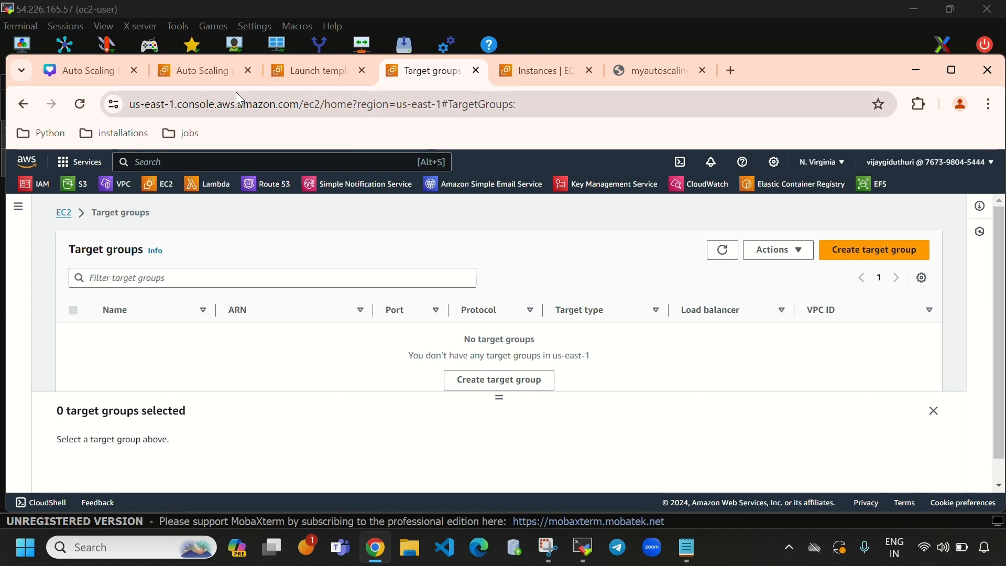
pyautogui.click(478, 72)
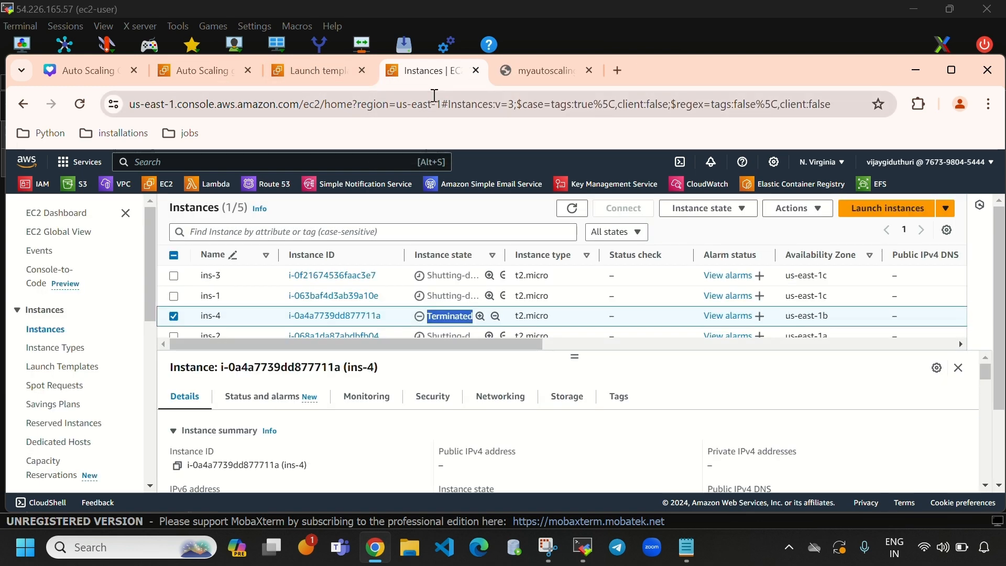
# Step: Maximize the browser window, recheck the EC2 instance states by refreshing, and return to the Auto Scaling groups list
pyautogui.click(953, 70)
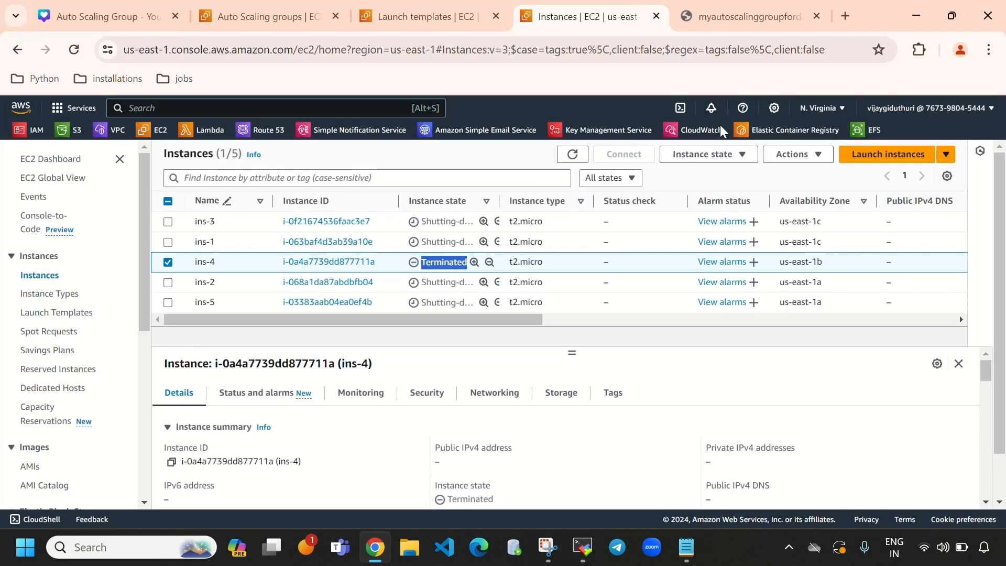
pyautogui.click(573, 155)
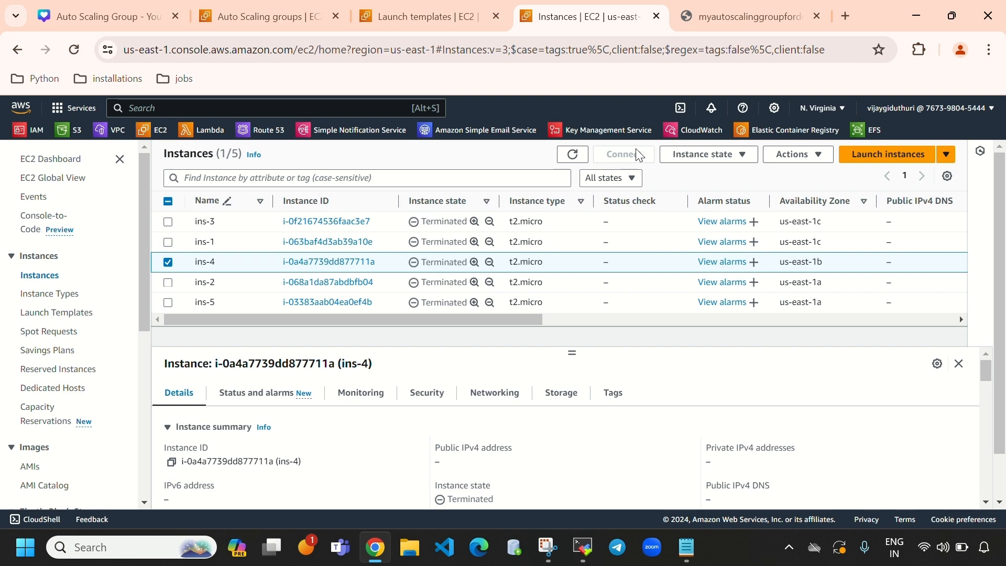
pyautogui.click(573, 156)
pyautogui.click(573, 154)
pyautogui.click(237, 21)
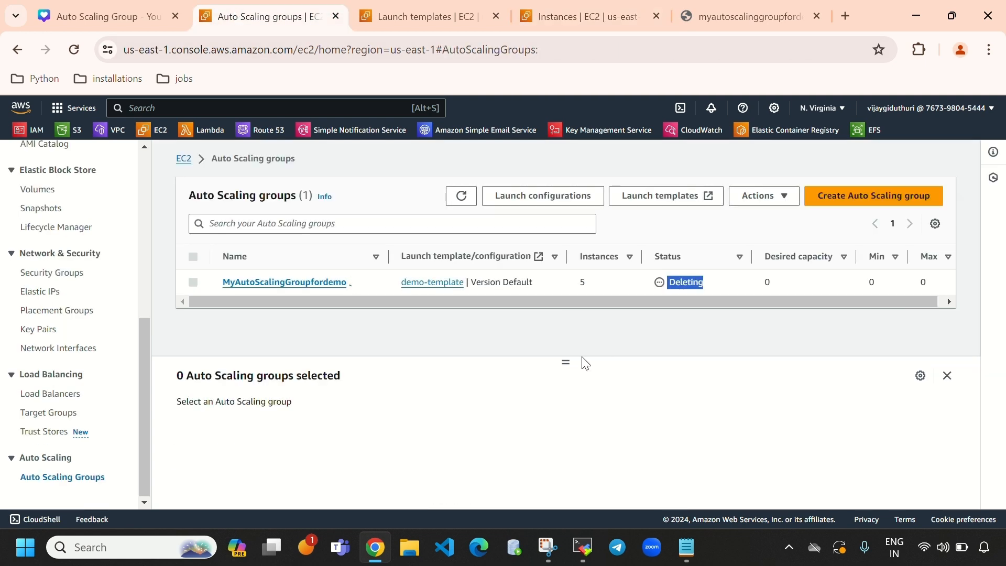
# Step: Refresh the Auto Scaling groups list, reload the demo load balancer's web page to check whether it still responds, and close that page
pyautogui.click(460, 196)
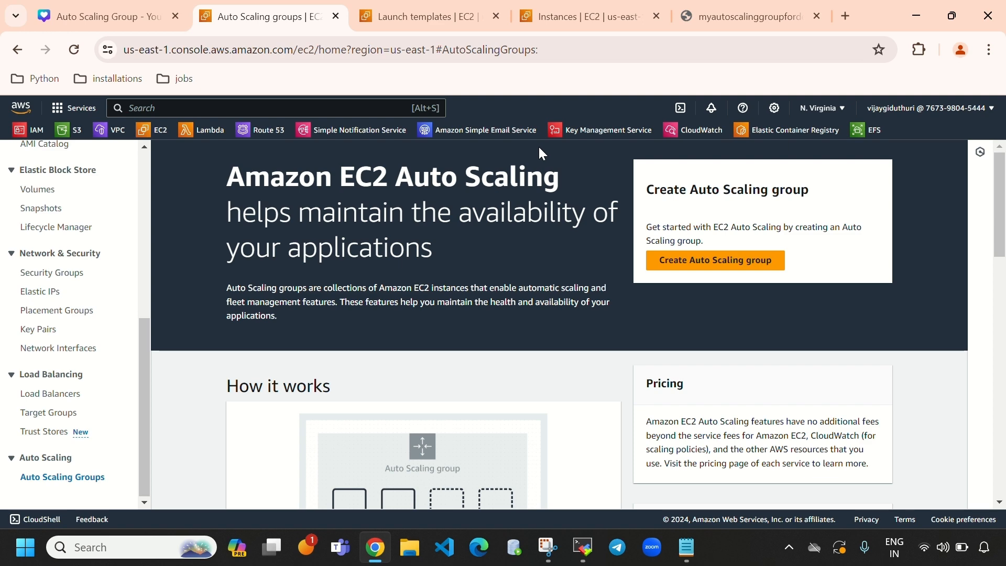
pyautogui.click(715, 25)
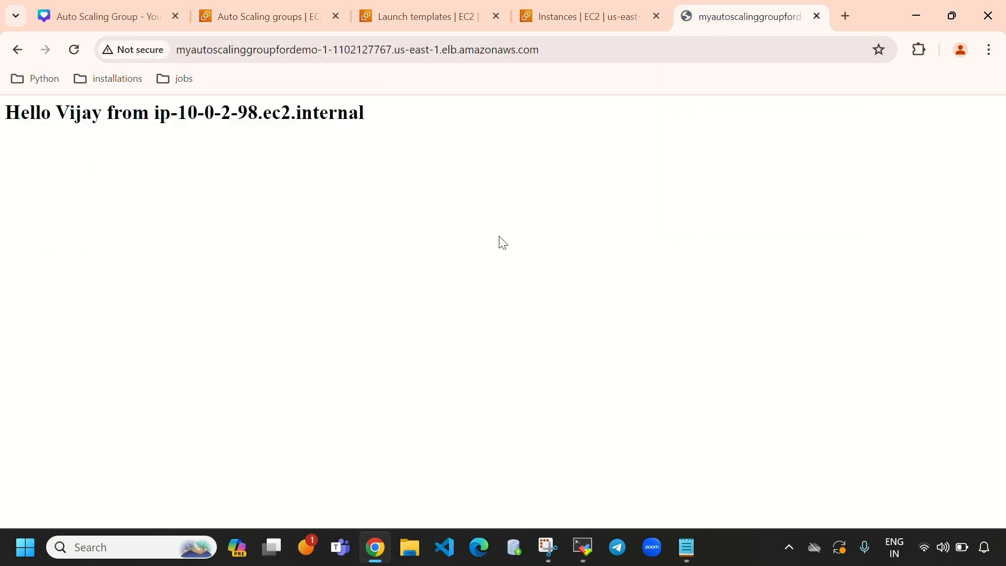
pyautogui.click(74, 51)
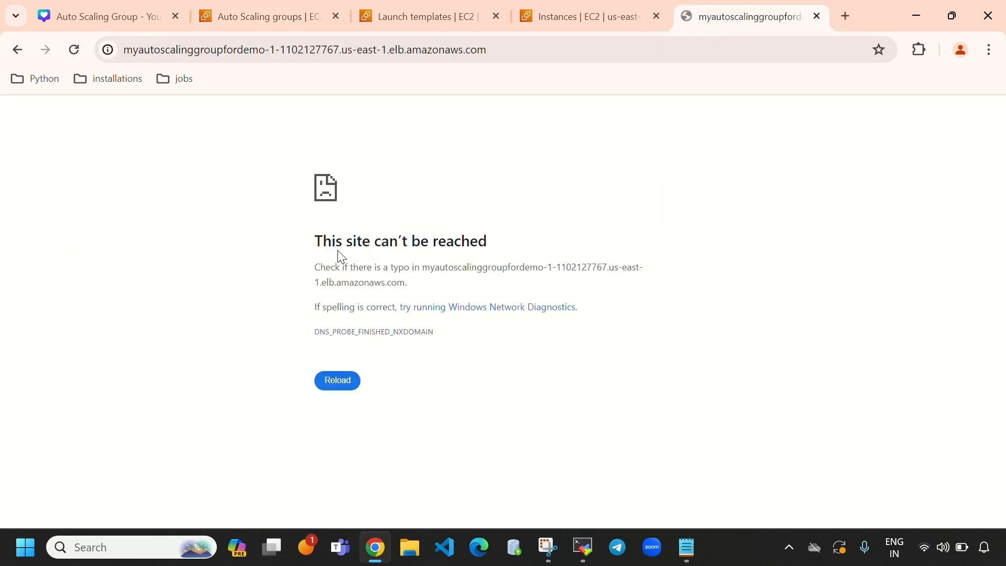
pyautogui.tripleClick(370, 248)
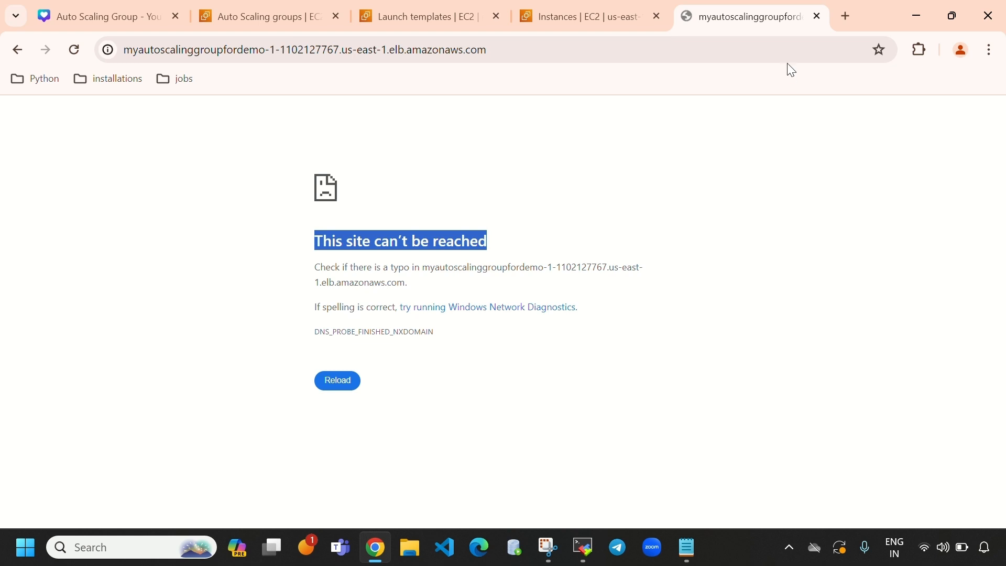
pyautogui.click(818, 17)
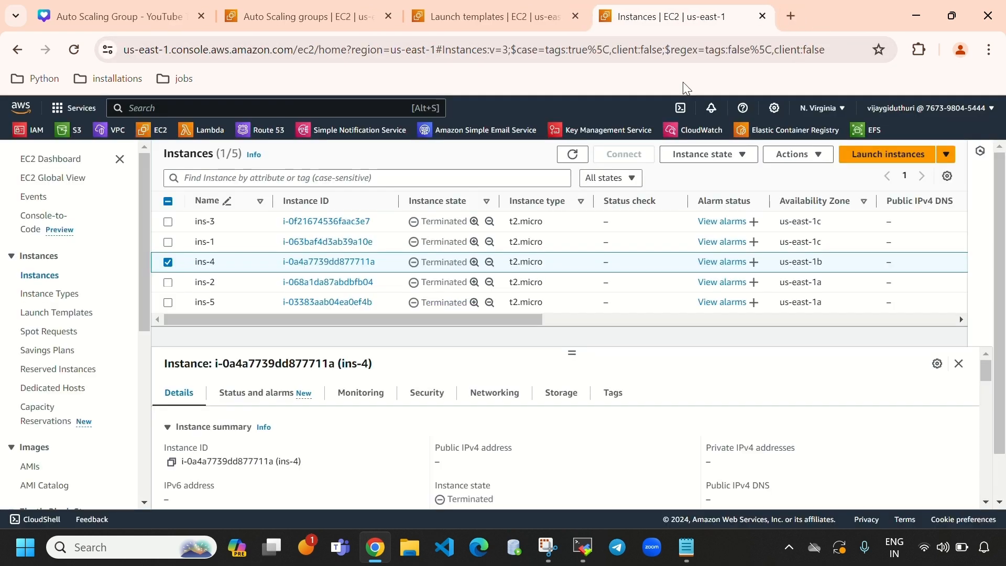
# Step: Refresh the EC2 instances list repeatedly to check the instance states, and recheck the Auto Scaling groups page in between
pyautogui.click(573, 155)
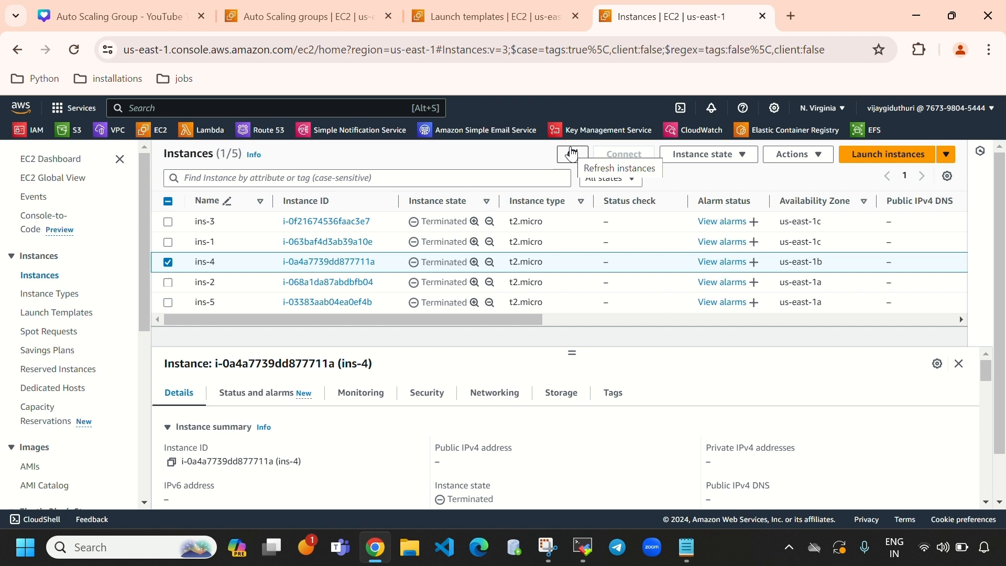
pyautogui.click(573, 153)
pyautogui.click(313, 18)
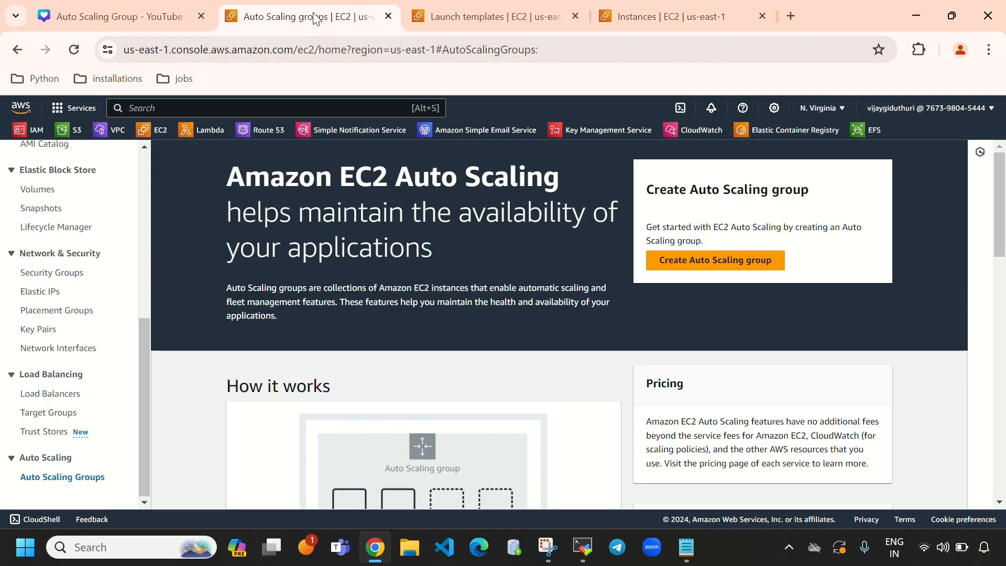
pyautogui.click(675, 16)
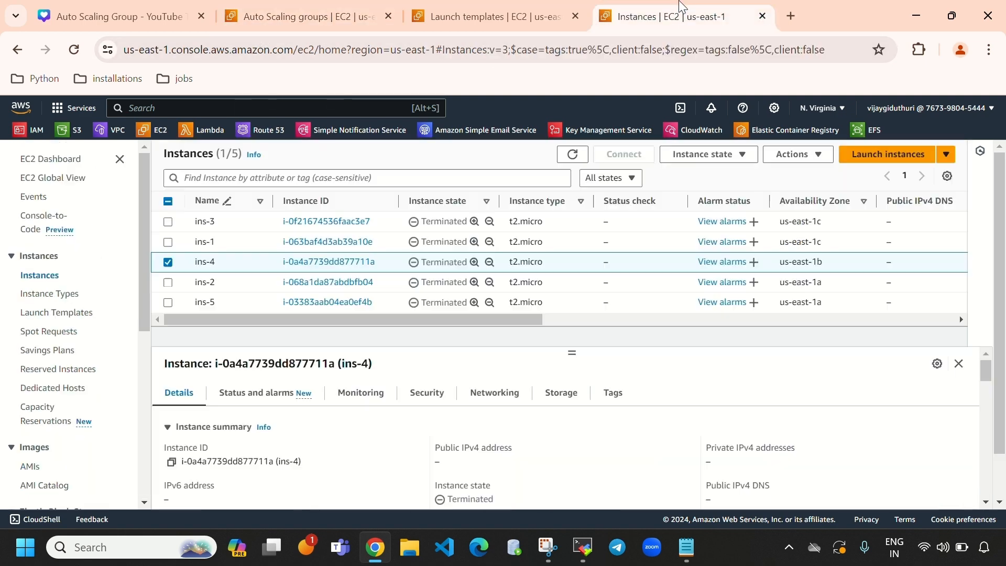
pyautogui.click(572, 154)
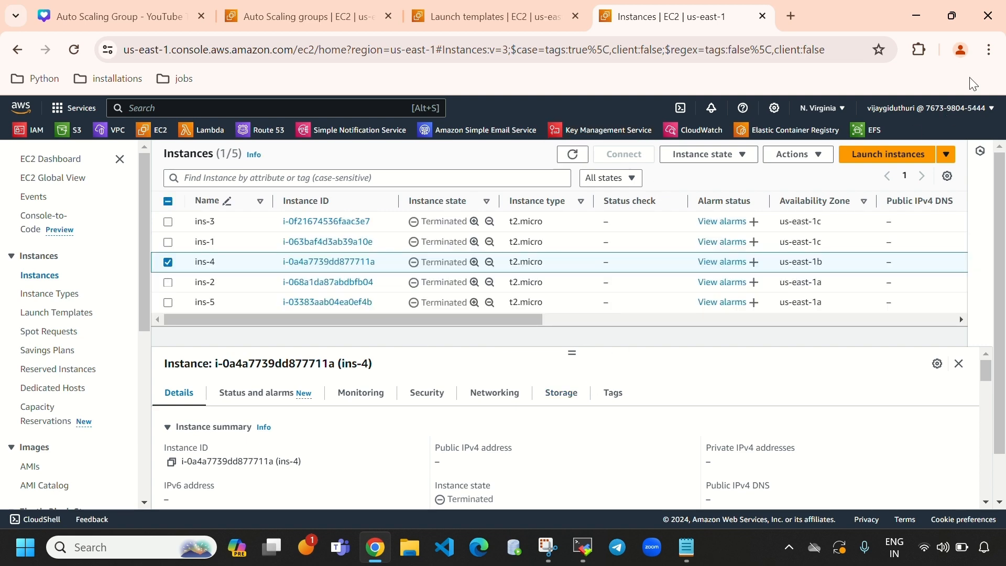
# Step: Delete the launch template demo-template with the confirmation text "delete", refresh the launch templates list, and switch to the Auto Scaling Group design in Canva
pyautogui.click(952, 16)
pyautogui.click(529, 70)
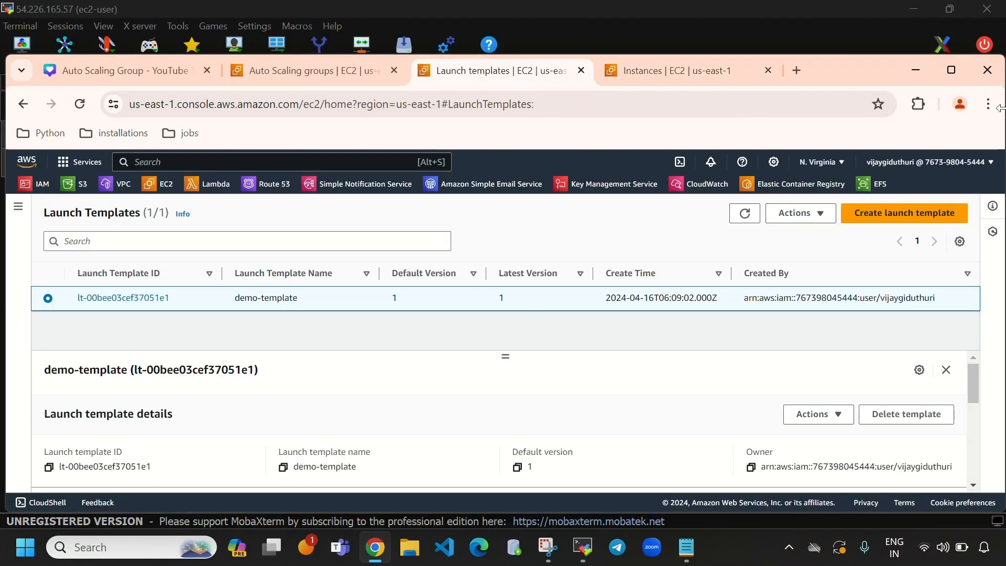
pyautogui.click(951, 70)
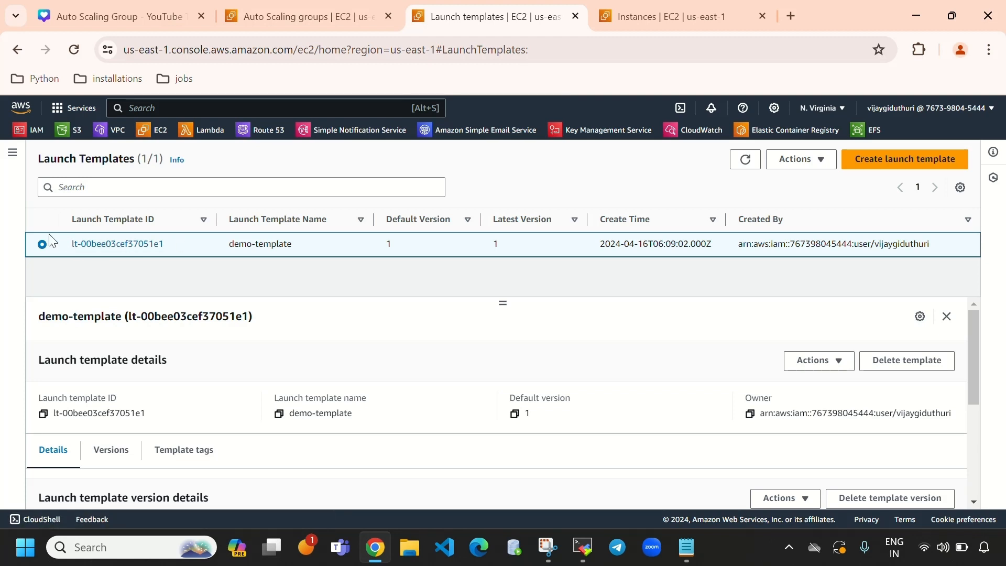
pyautogui.click(807, 159)
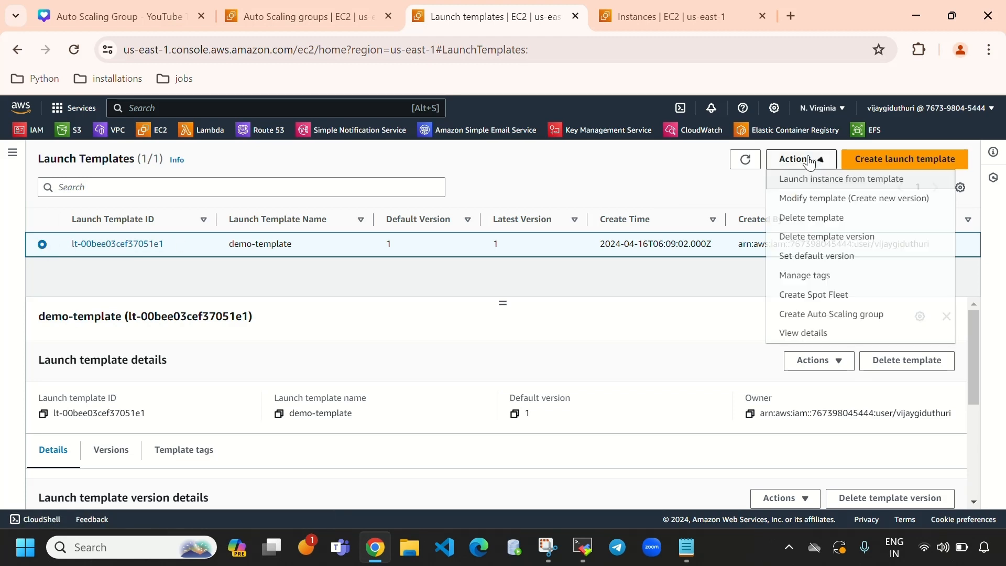
pyautogui.click(824, 218)
pyautogui.click(416, 359)
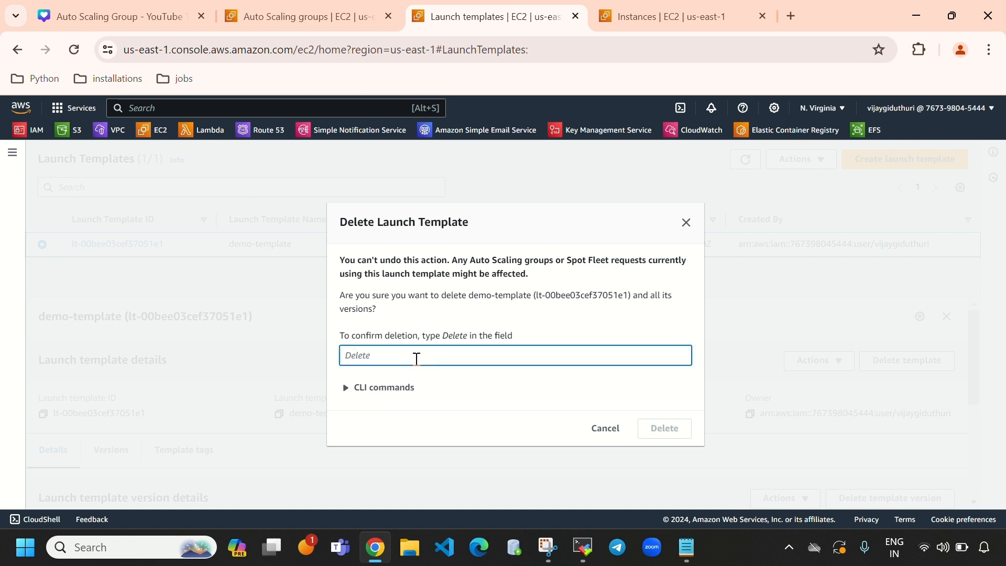
pyautogui.write('delete')
pyautogui.press('Return')
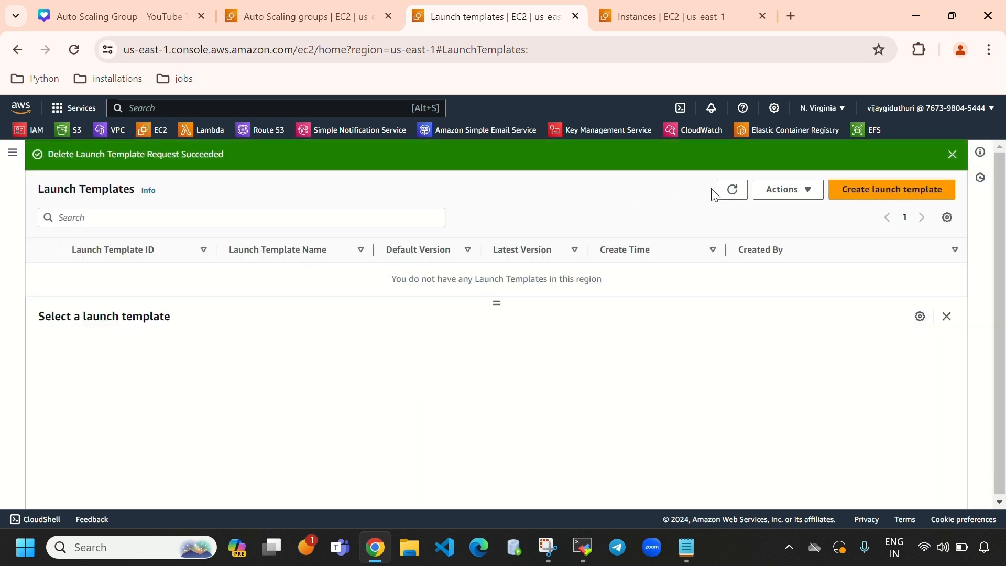
pyautogui.click(726, 191)
pyautogui.click(122, 11)
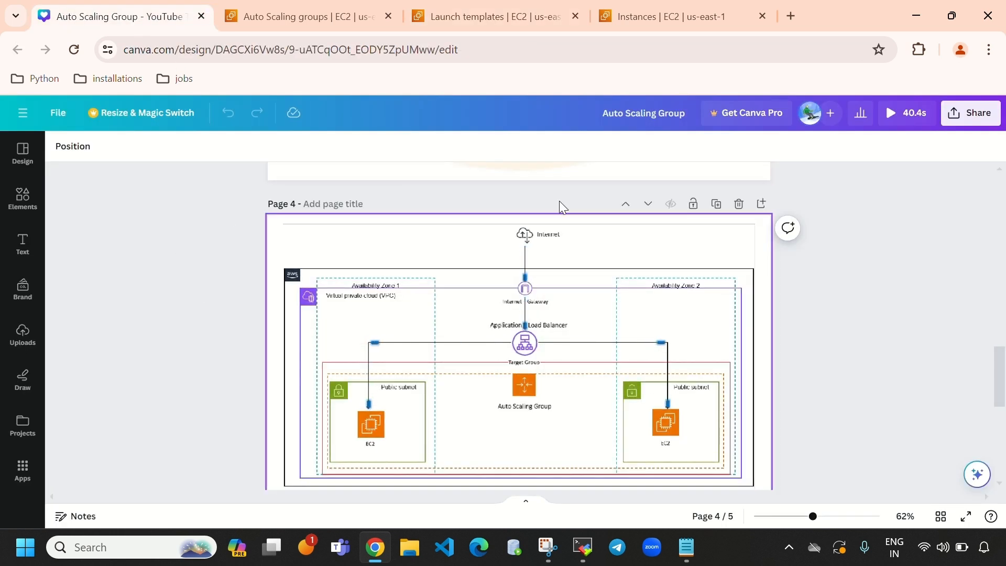